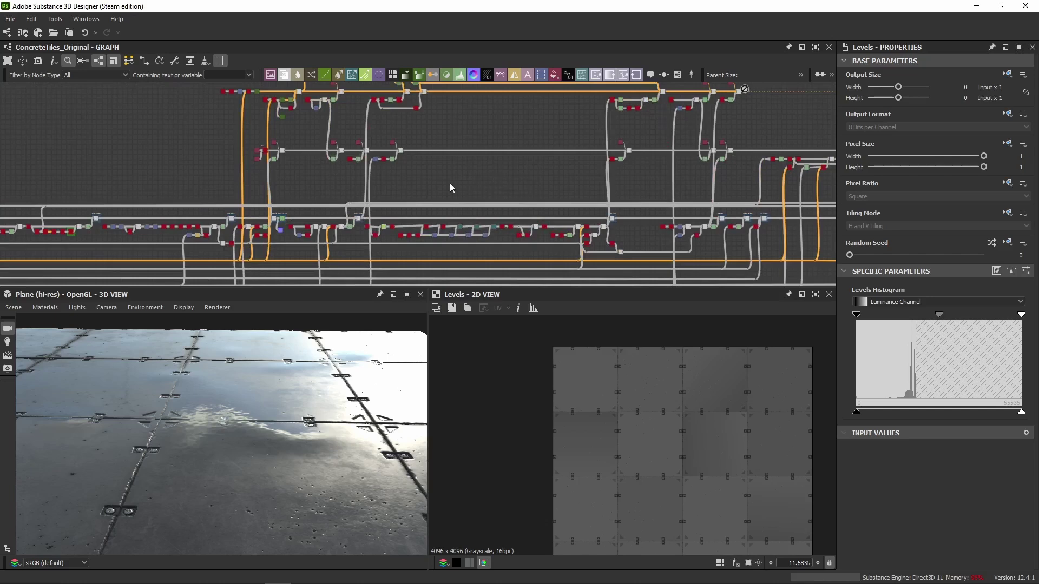
Examine the overall layout of the ConcreteTiles_Original graph, from its input nodes to its material outputs.
scroll(449, 183, up, 3)
middle_drag(453, 202, 449, 144)
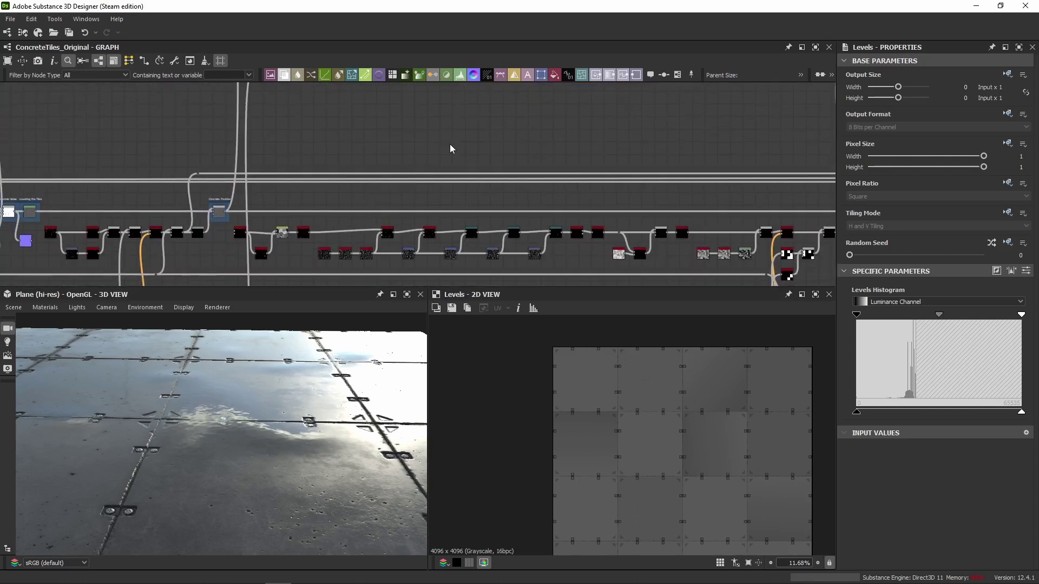
key(f)
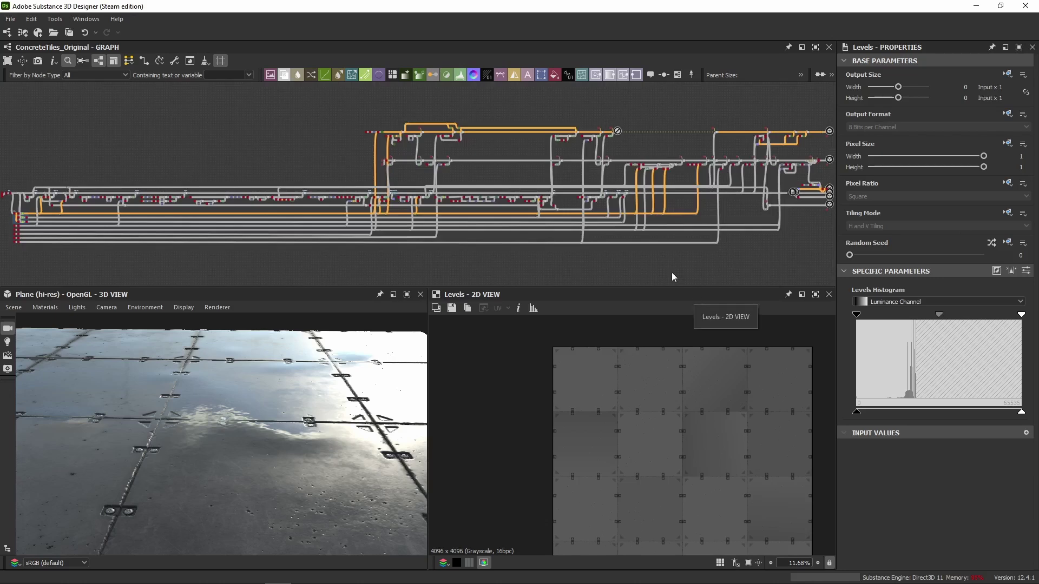
middle_drag(682, 214, 543, 219)
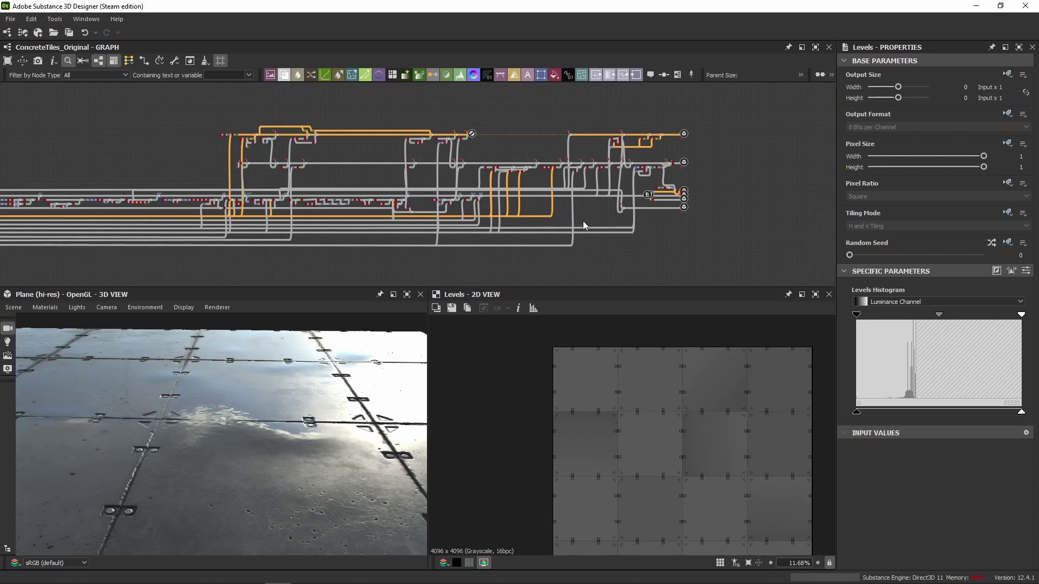
middle_drag(352, 228, 448, 212)
scroll(187, 153, up, 1)
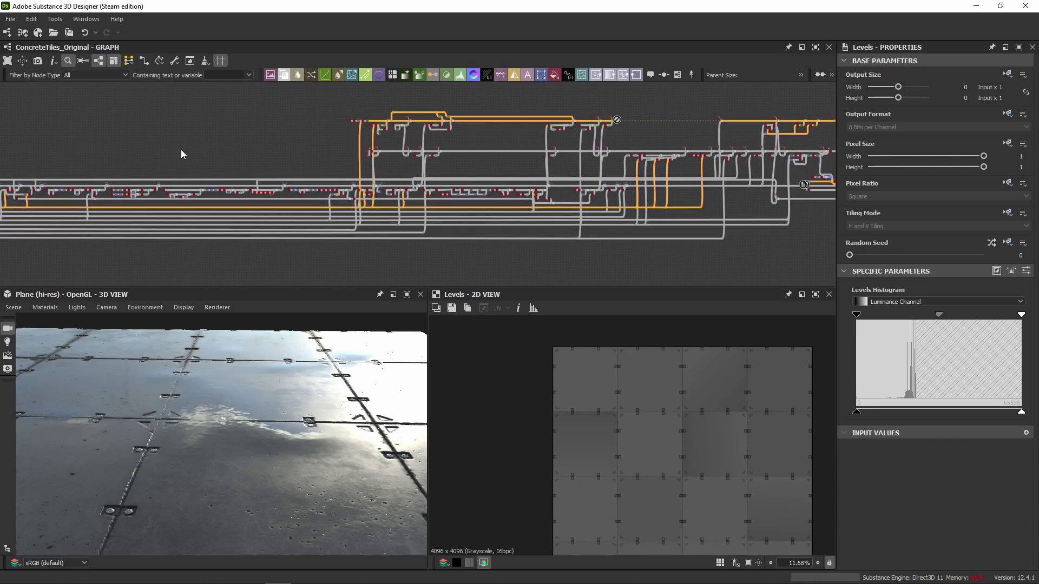
middle_drag(194, 151, 228, 151)
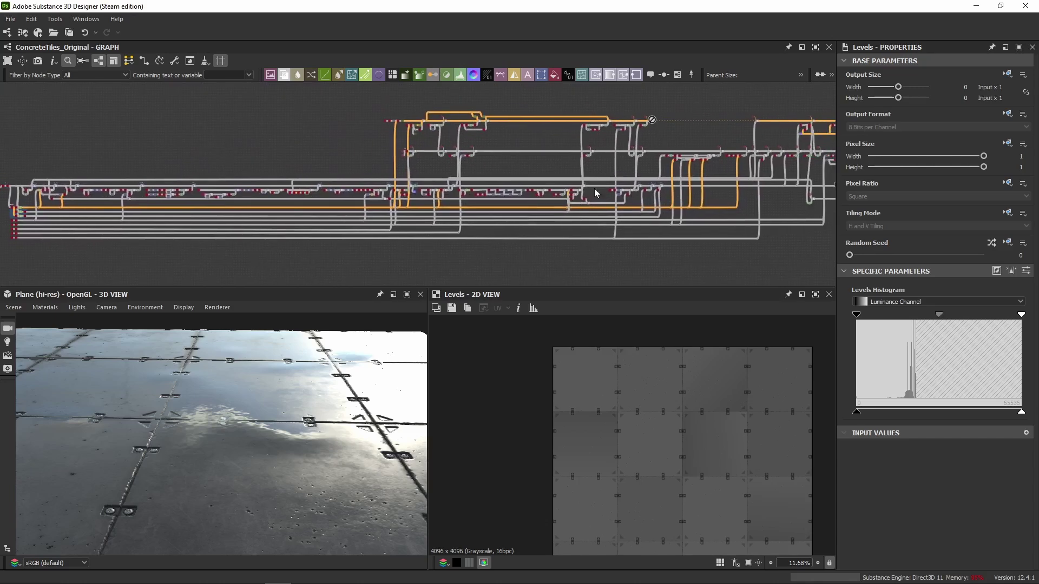
middle_drag(719, 128, 615, 135)
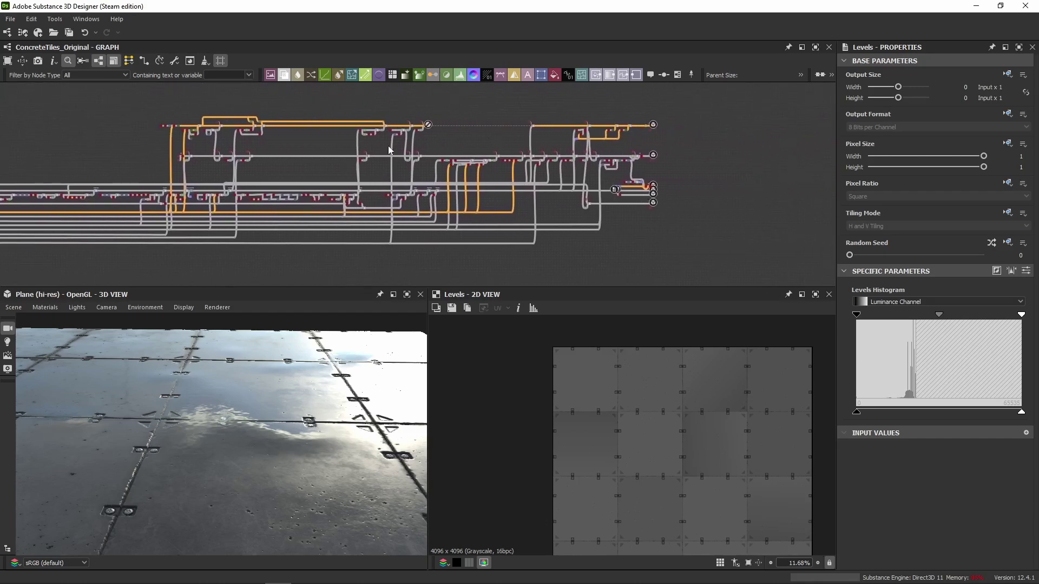
scroll(264, 158, down, 1)
scroll(515, 122, up, 1)
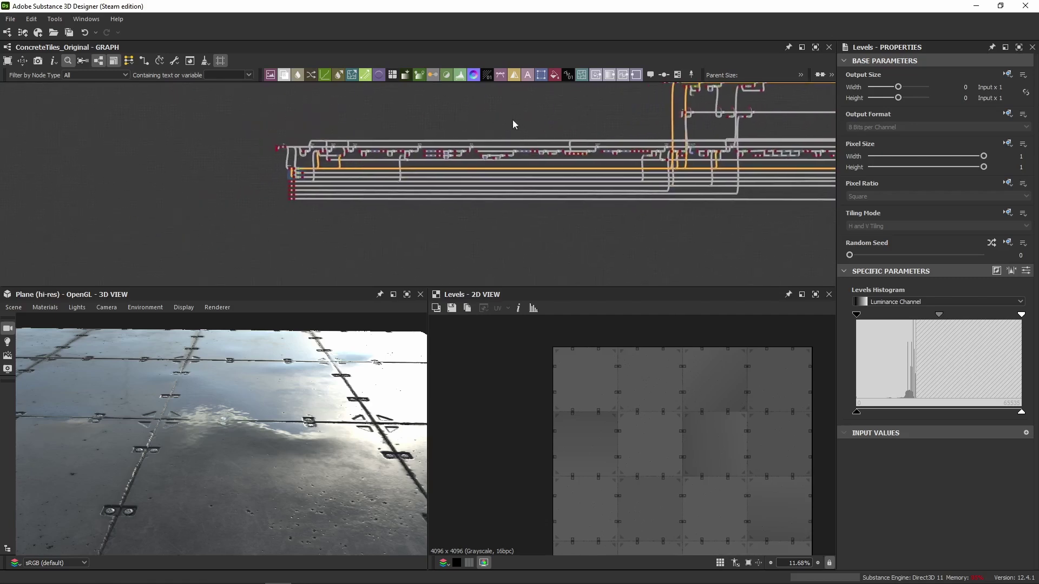
Examine the start of the node chain around the Shape, Edge Roundness and Edgewear Minor frames and follow it towards the outputs.
scroll(290, 155, up, 2)
scroll(289, 155, up, 3)
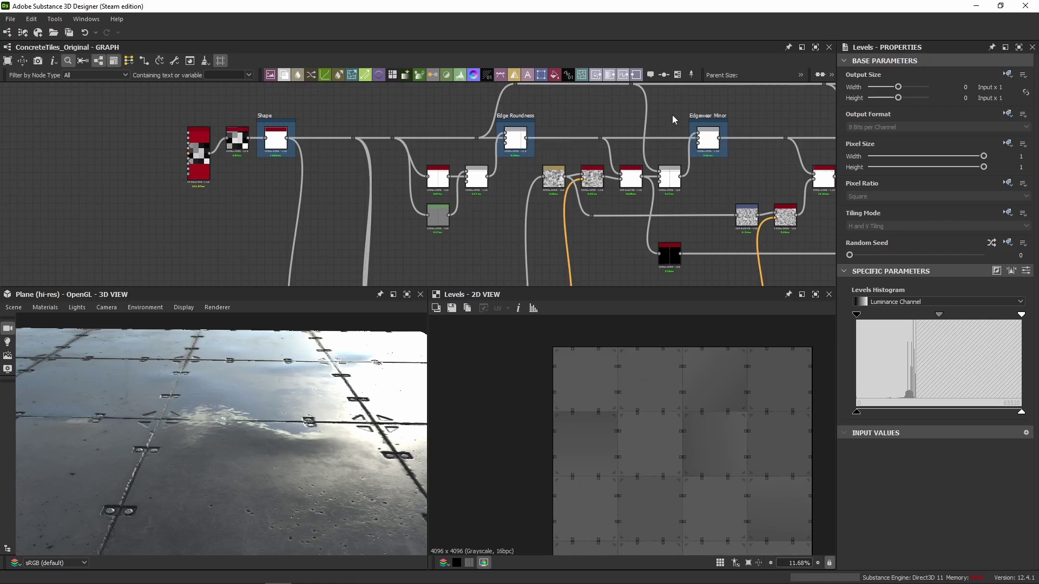
middle_drag(672, 114, 305, 139)
middle_drag(436, 267, 661, 116)
scroll(521, 179, down, 5)
scroll(552, 123, up, 4)
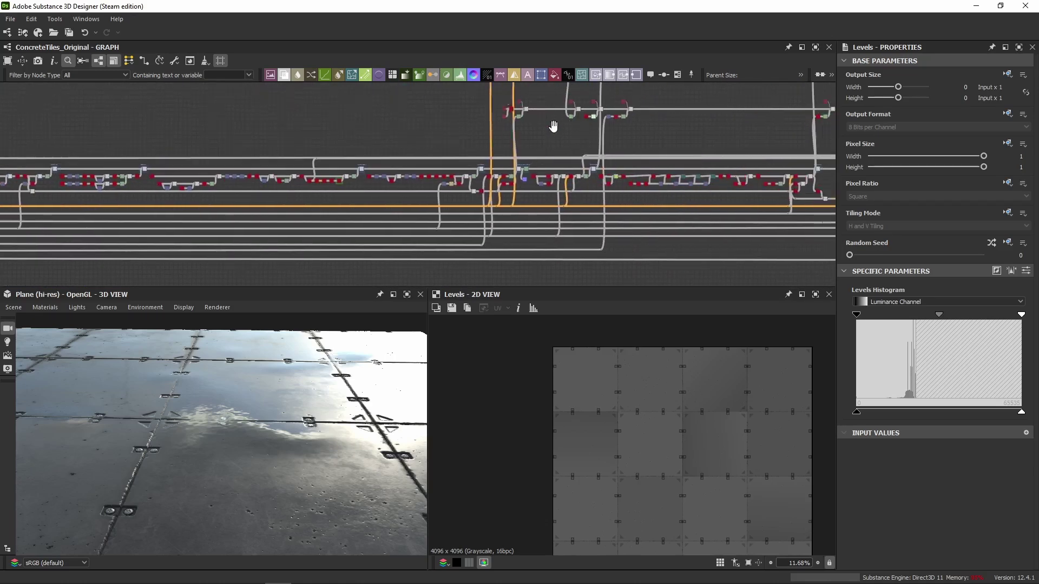
middle_drag(494, 207, 311, 176)
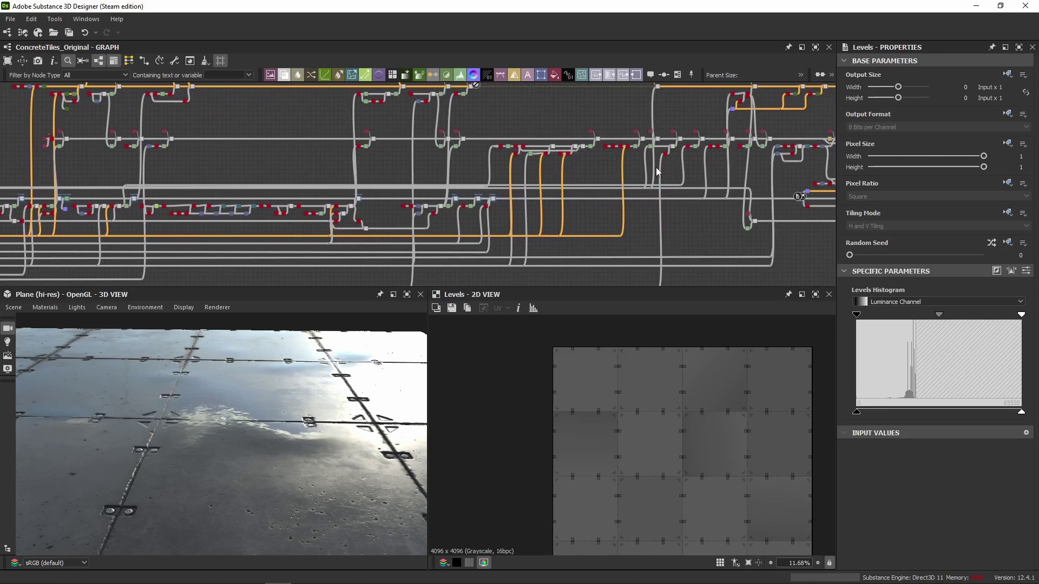
middle_drag(683, 188, 627, 191)
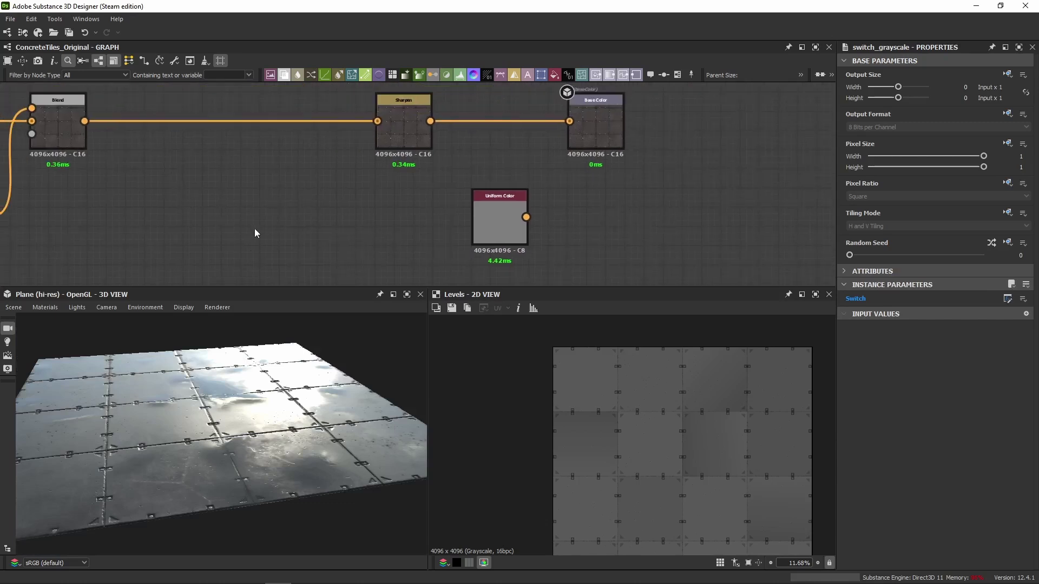
Examine the node timings before the Base Color output and the node chain around the roughness output's Wet? switch.
scroll(385, 163, up, 5)
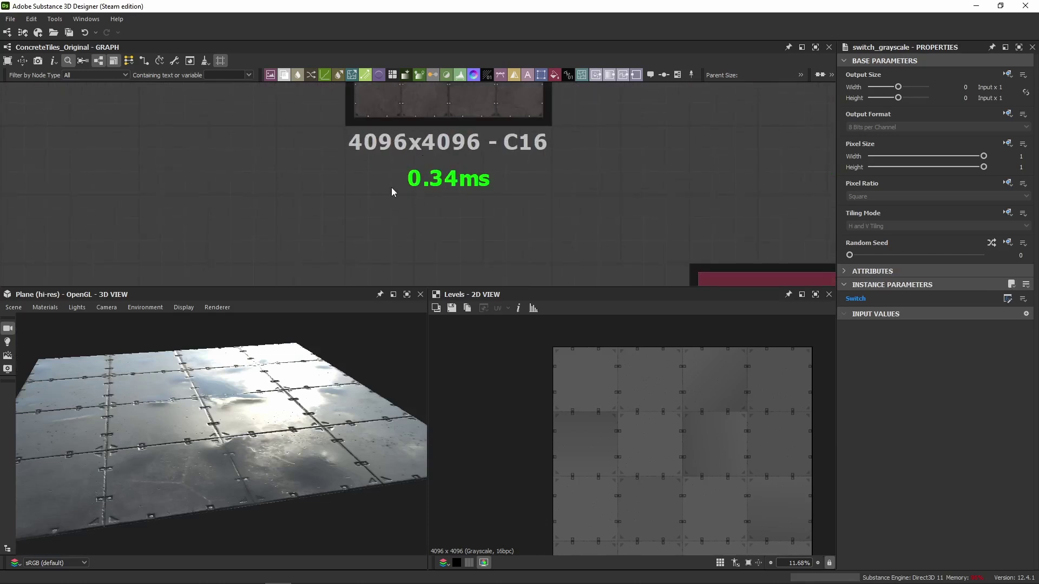
middle_drag(361, 153, 407, 176)
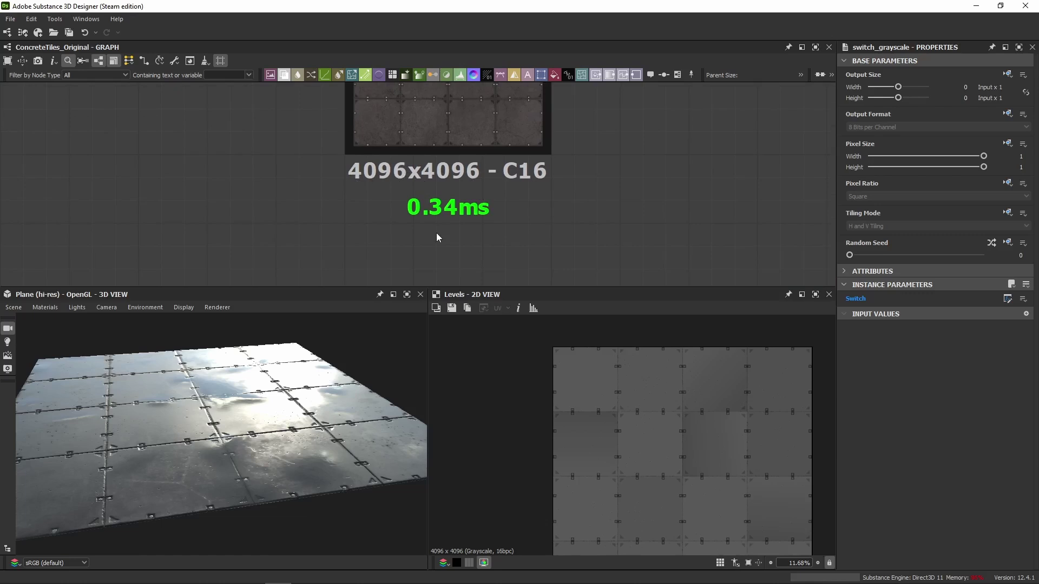
scroll(436, 239, down, 2)
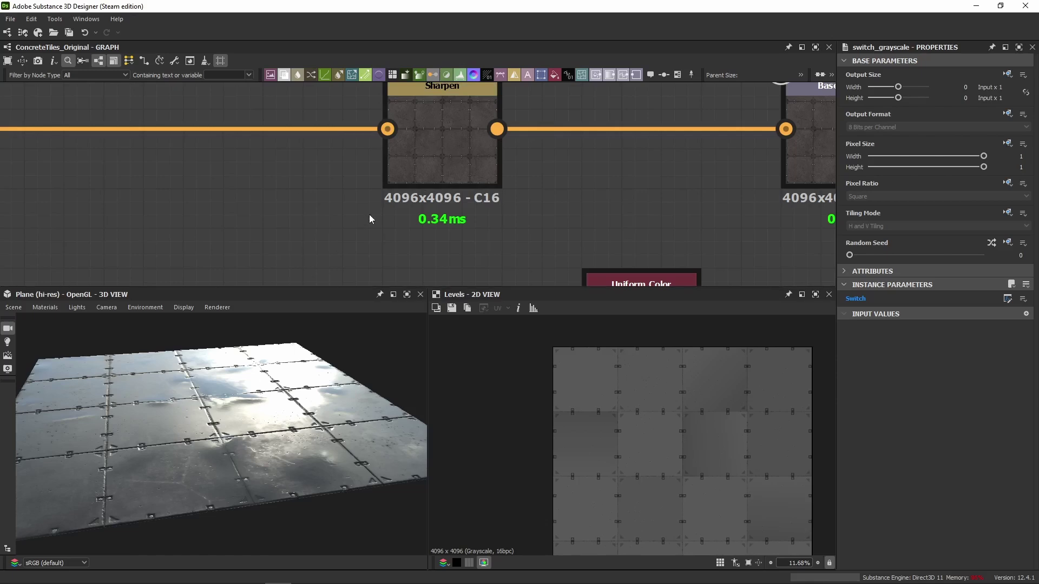
scroll(325, 189, down, 6)
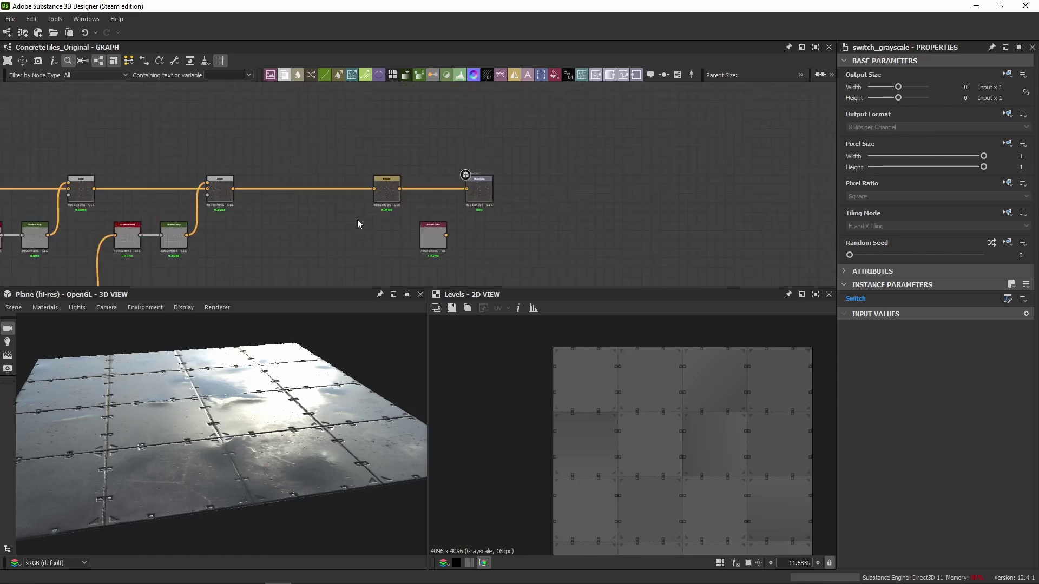
middle_drag(391, 193, 392, 159)
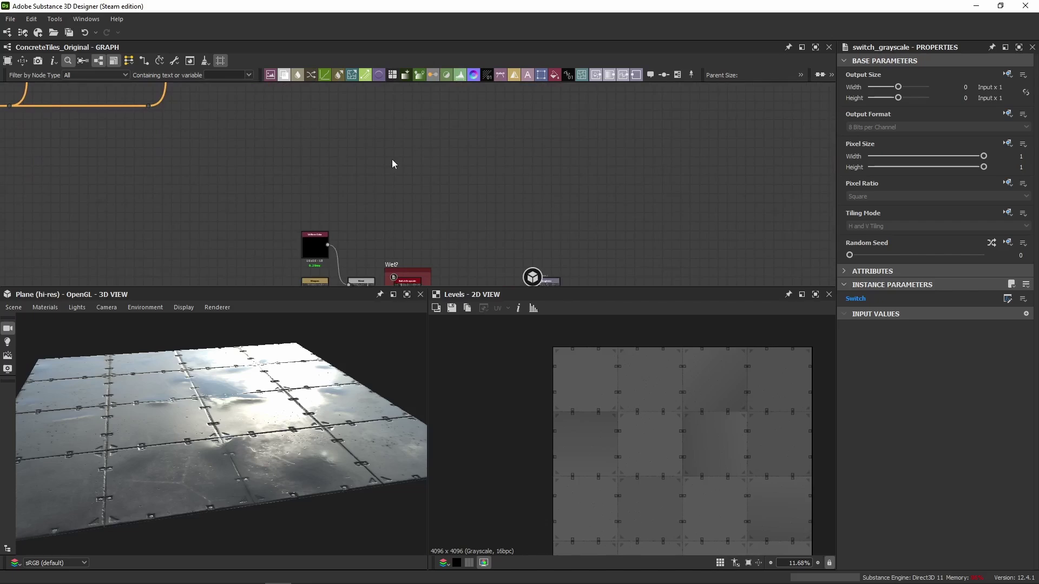
middle_drag(411, 186, 489, 127)
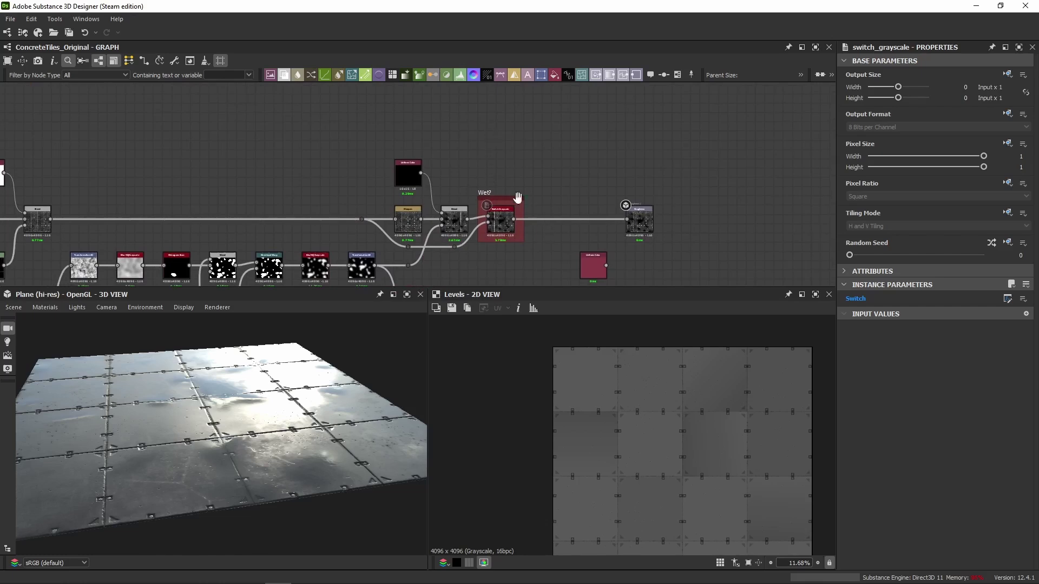
middle_drag(480, 162, 485, 107)
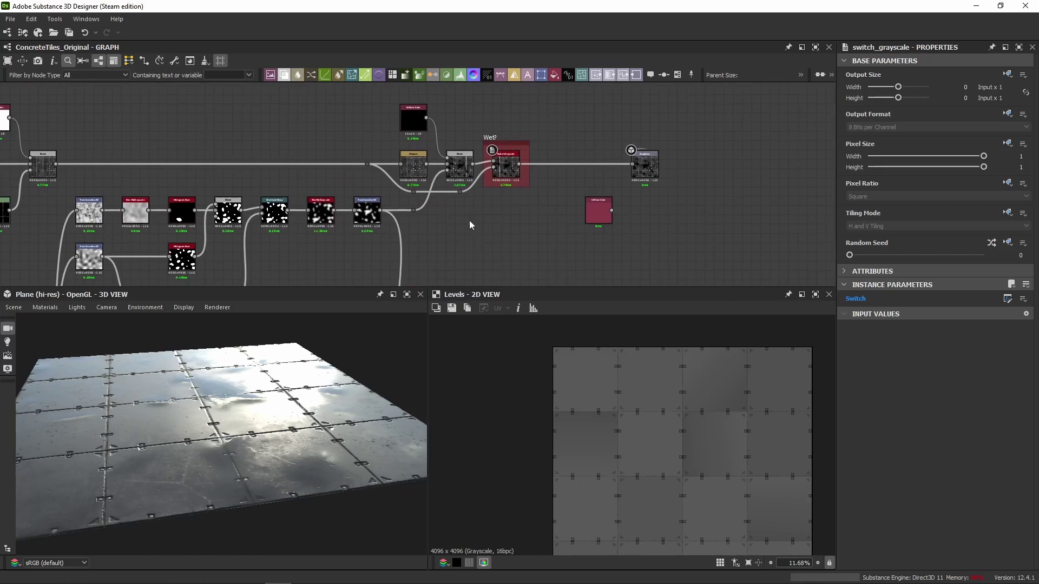
middle_drag(469, 220, 459, 240)
middle_drag(190, 149, 326, 145)
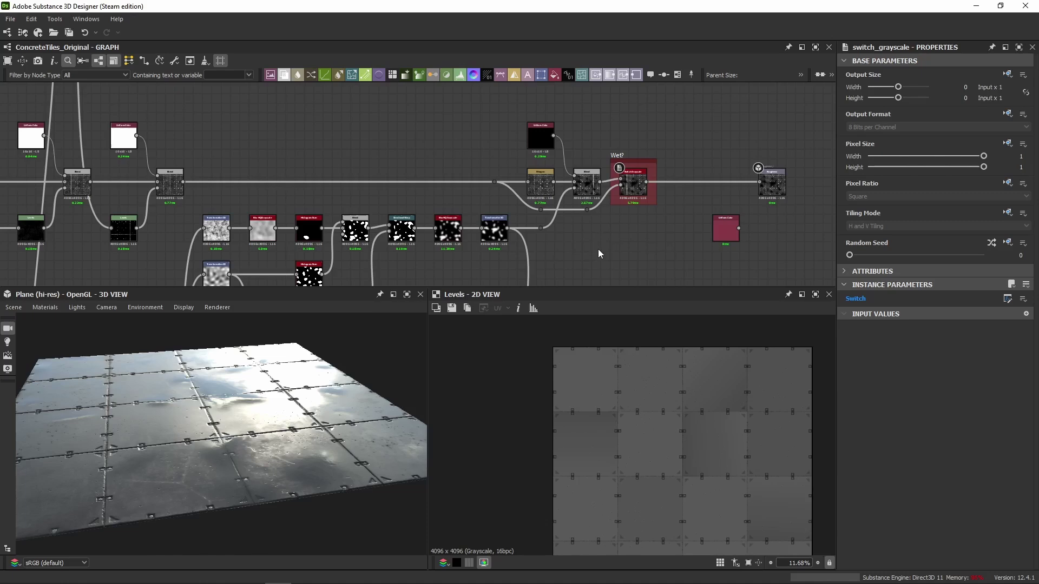
middle_drag(599, 249, 536, 254)
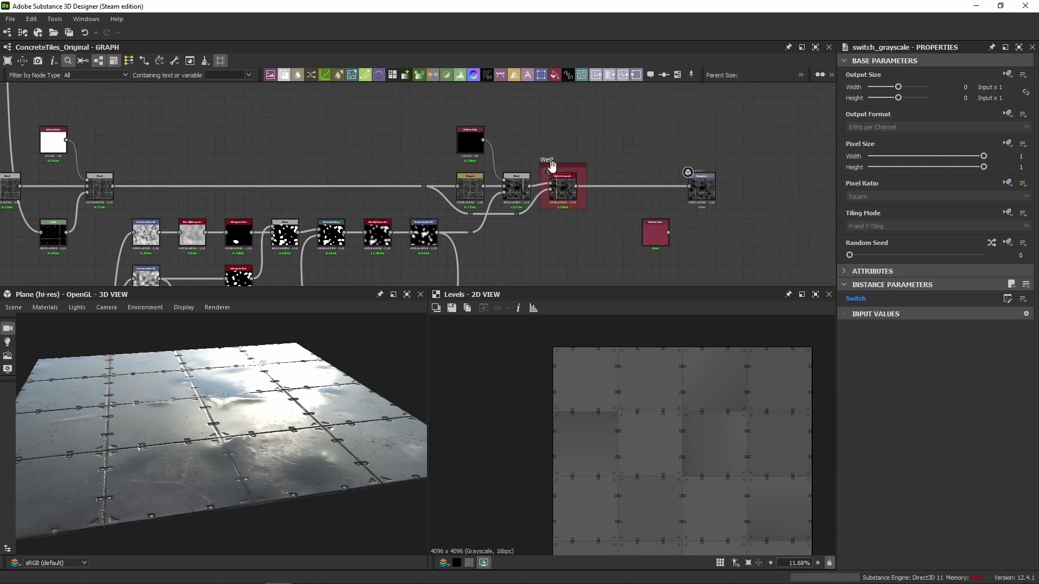
Set the graph's Wet? parameter to False and back to True, comparing the dry and wet surface in the 3D view.
scroll(278, 373, up, 3)
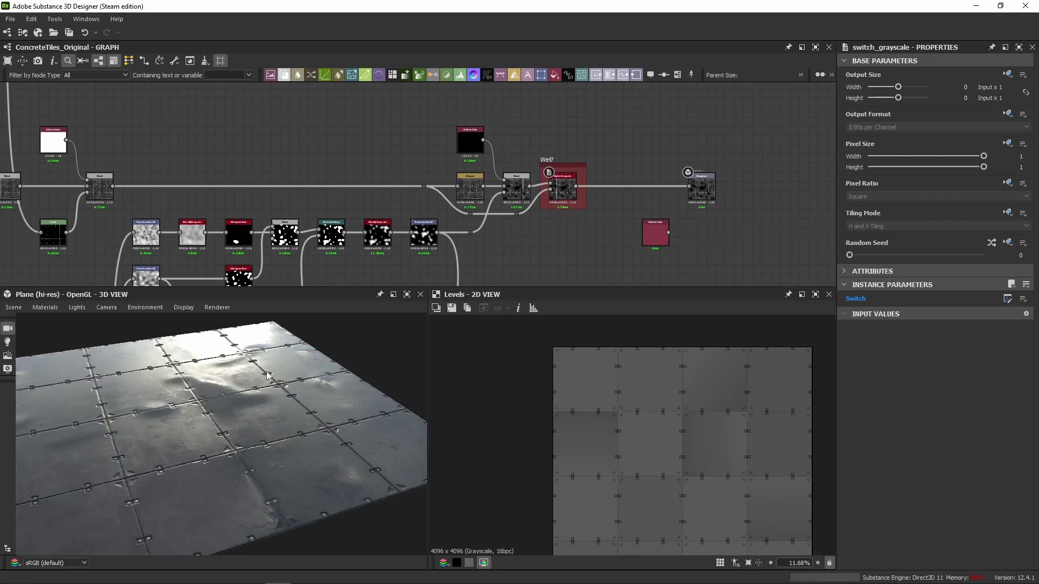
click(895, 369)
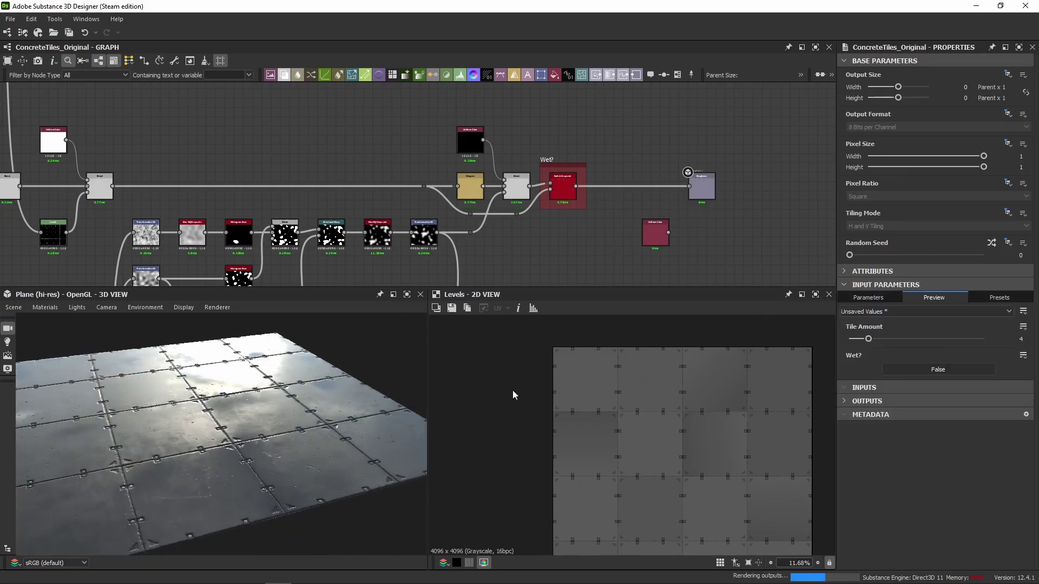
drag(206, 401, 282, 373)
drag(247, 415, 265, 378)
click(911, 372)
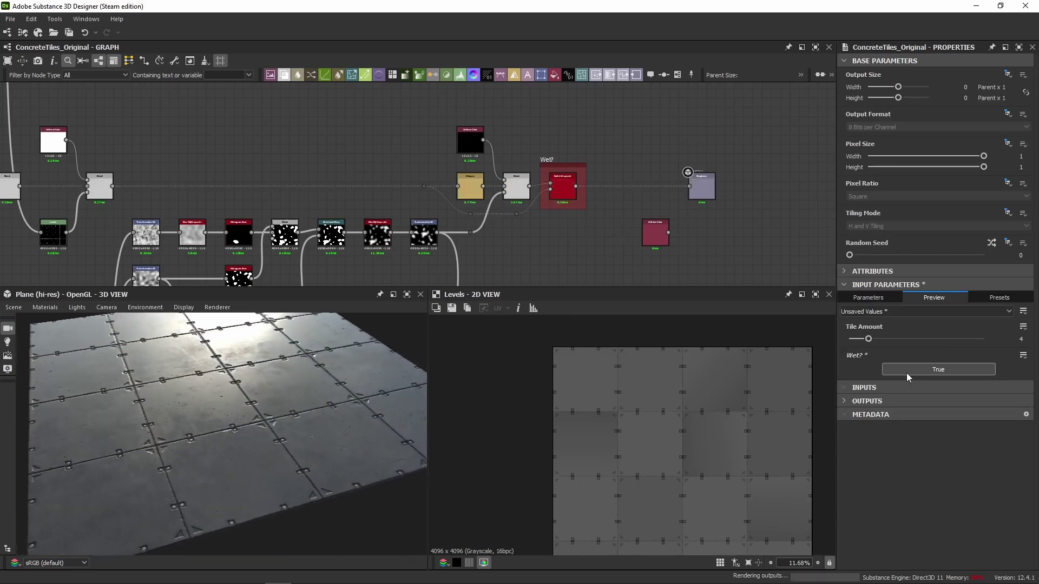
drag(190, 419, 235, 413)
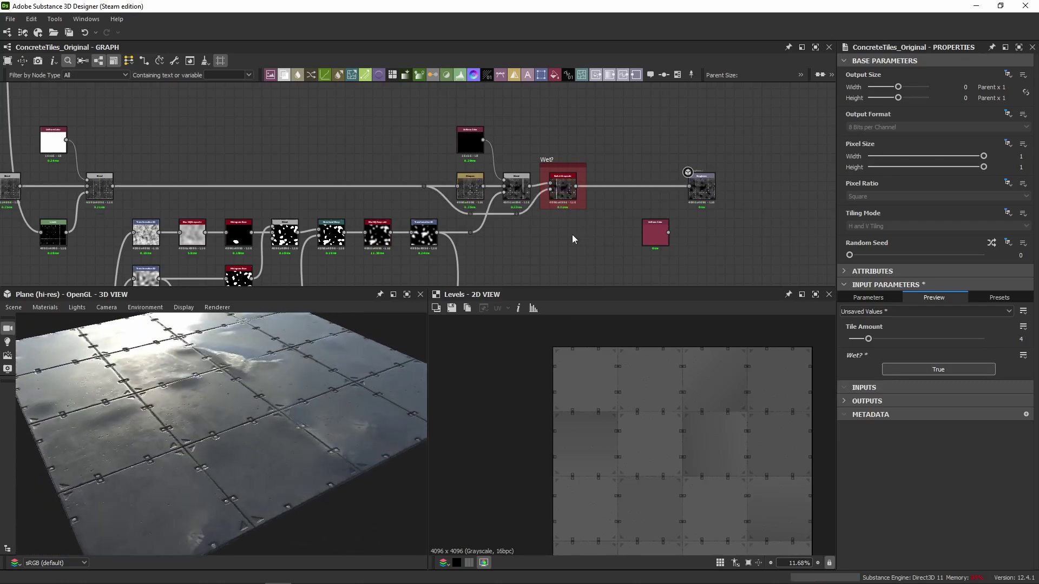
Disable the normal blend node feeding the normal output's Wet? switch and inspect the tile surface up close in the 3D view.
scroll(572, 235, down, 6)
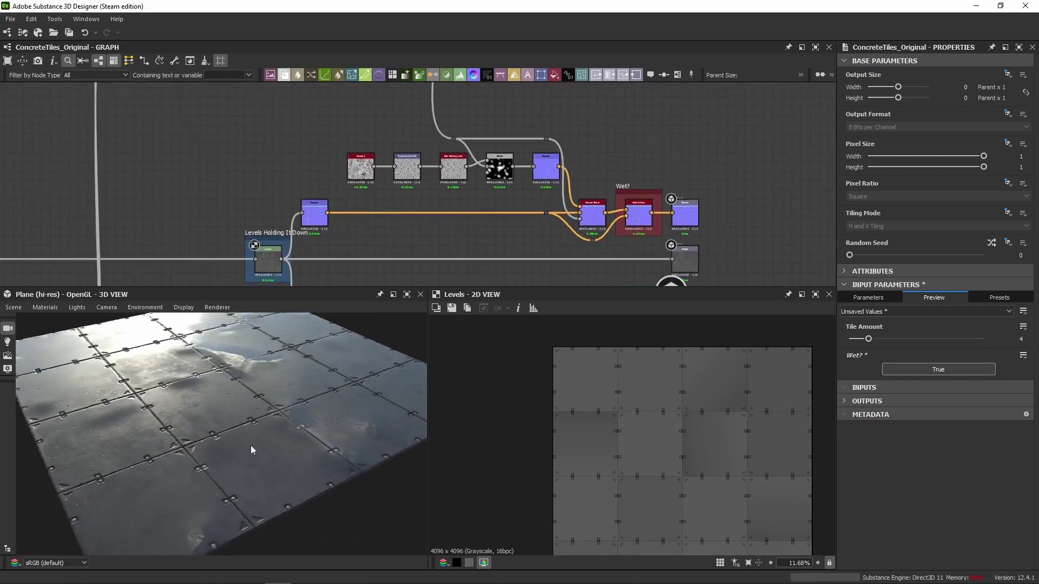
scroll(518, 191, right, 2)
click(538, 215)
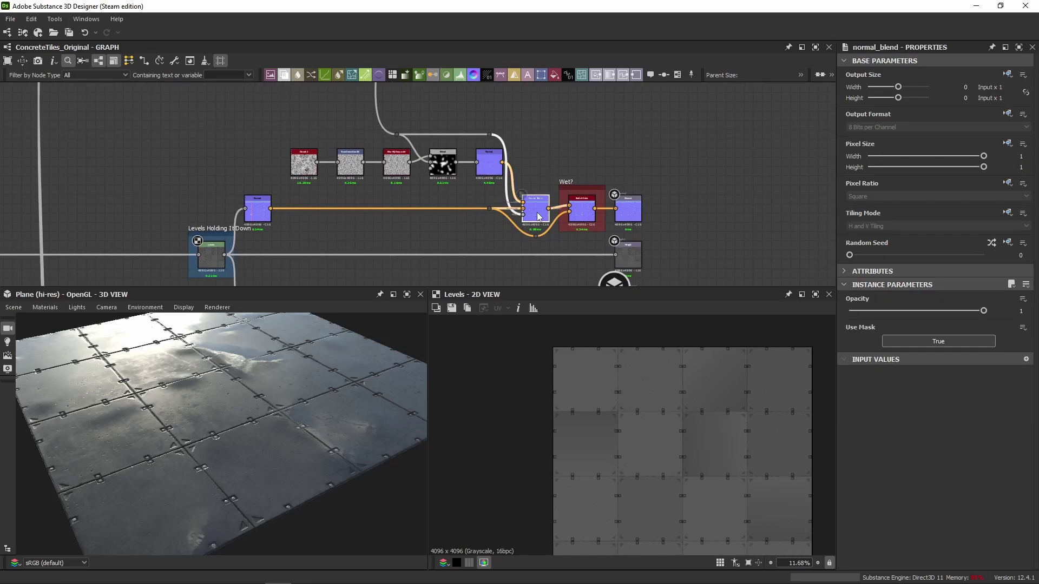
drag(216, 394, 245, 394)
scroll(233, 395, up, 6)
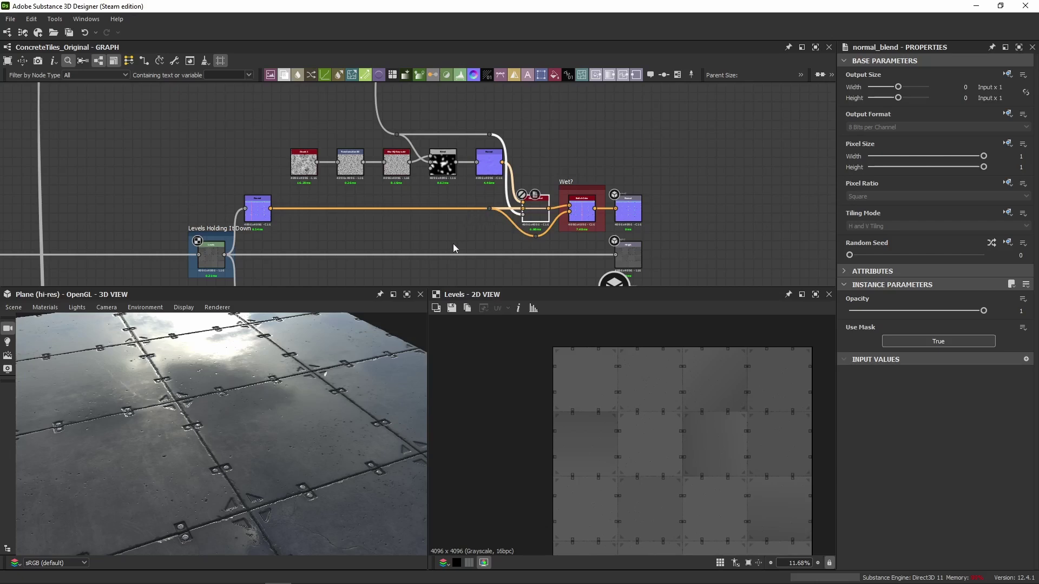
Show the Height output in the 2D view and open its properties.
scroll(475, 174, down, 5)
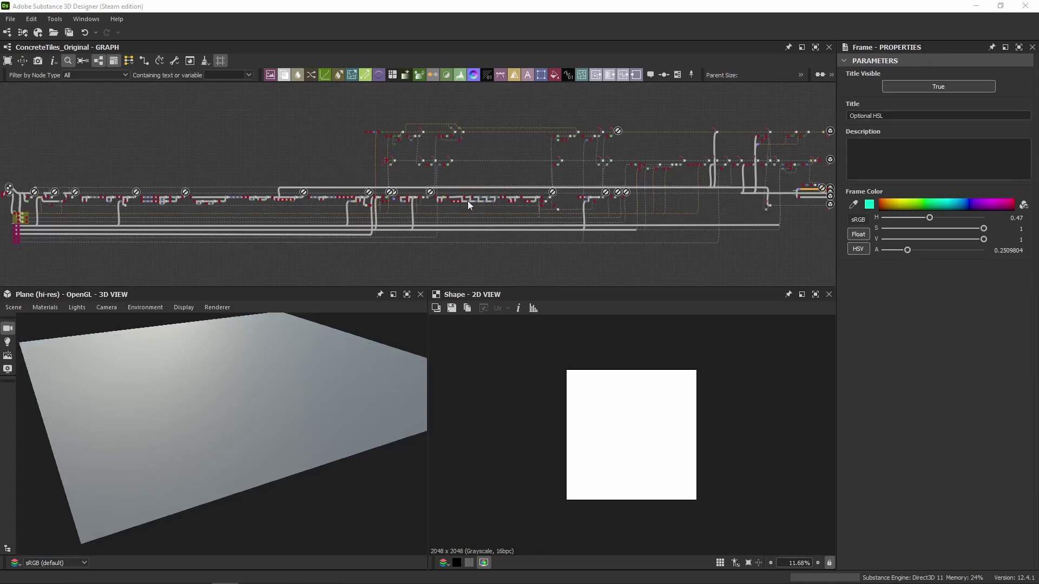
scroll(615, 151, up, 5)
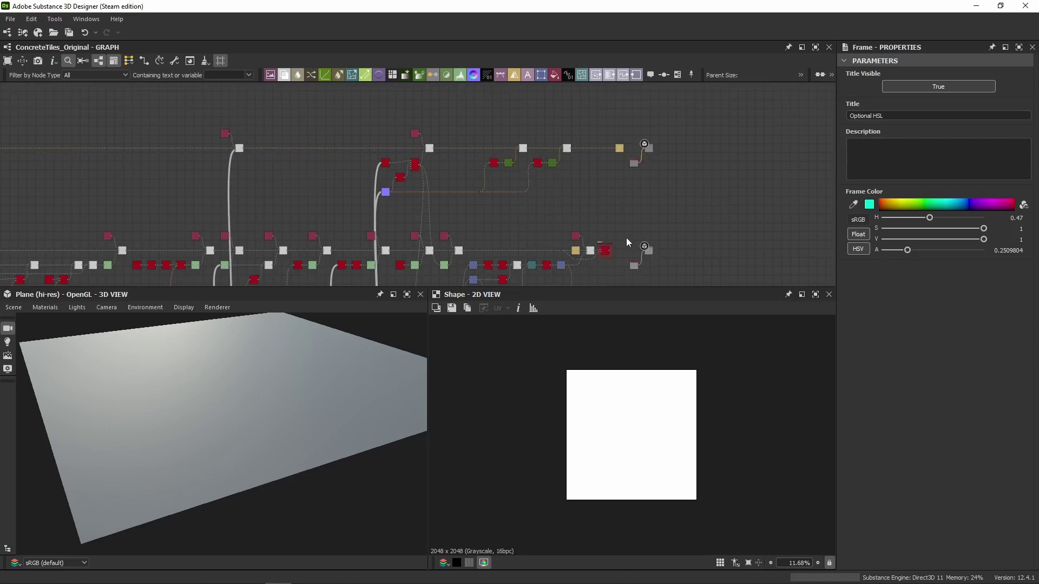
middle_drag(625, 241, 783, 138)
middle_drag(352, 235, 287, 207)
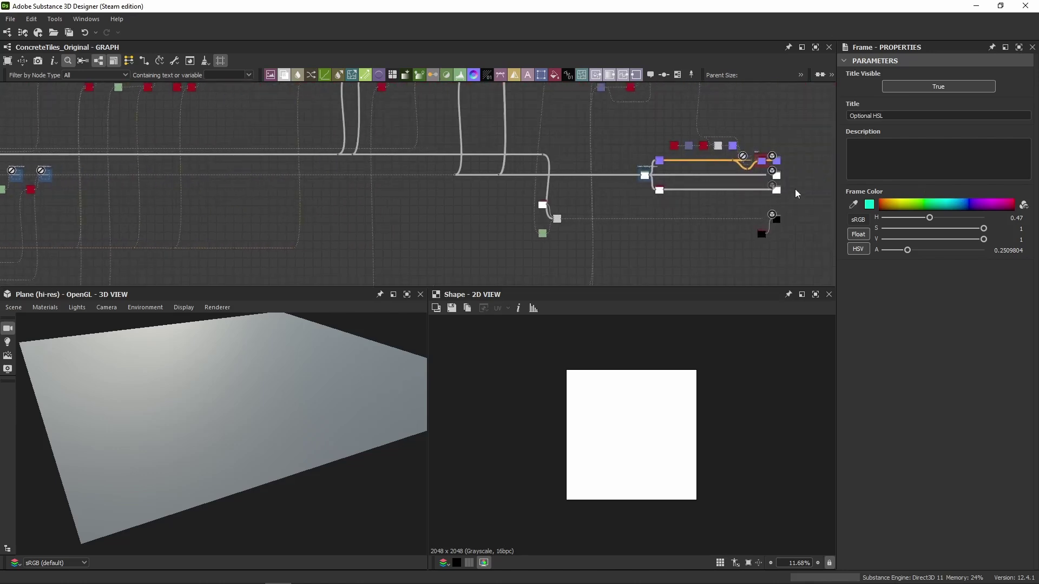
double_click(777, 176)
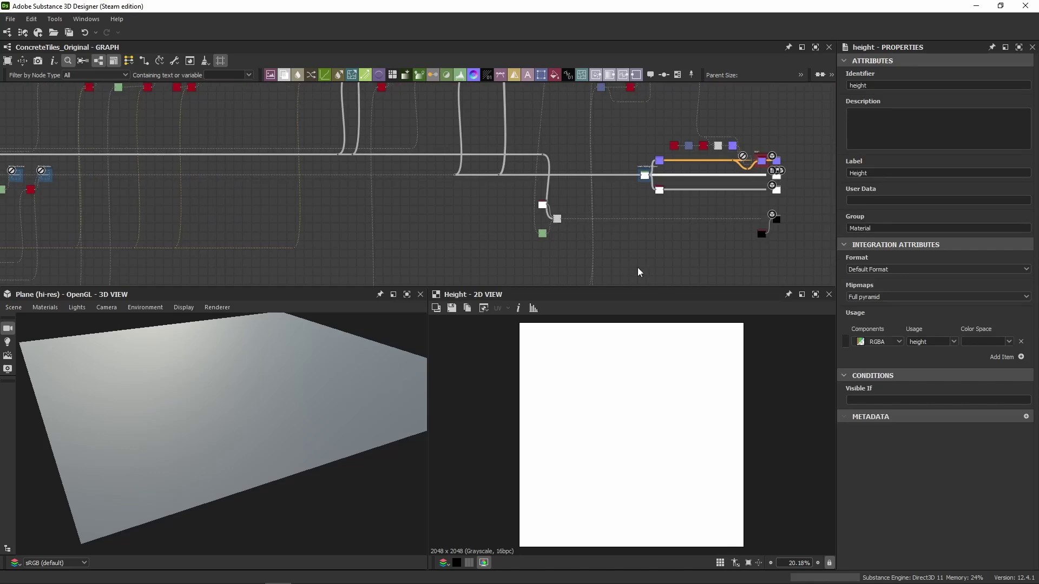
Enlarge the graph area slightly and open the properties of the Levels node in the Levels Holding It Down frame.
scroll(702, 174, up, 5)
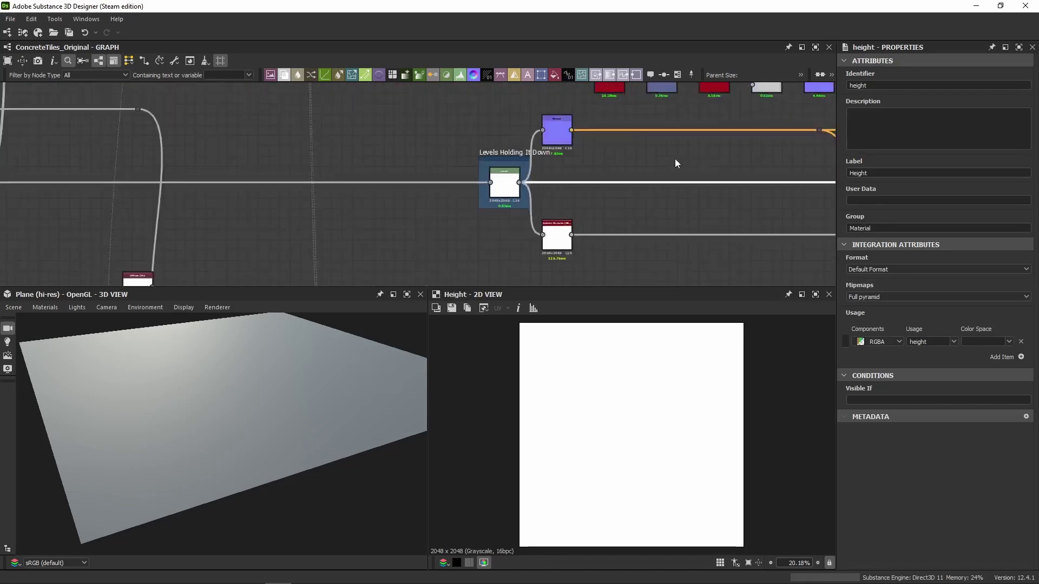
middle_drag(674, 158, 510, 142)
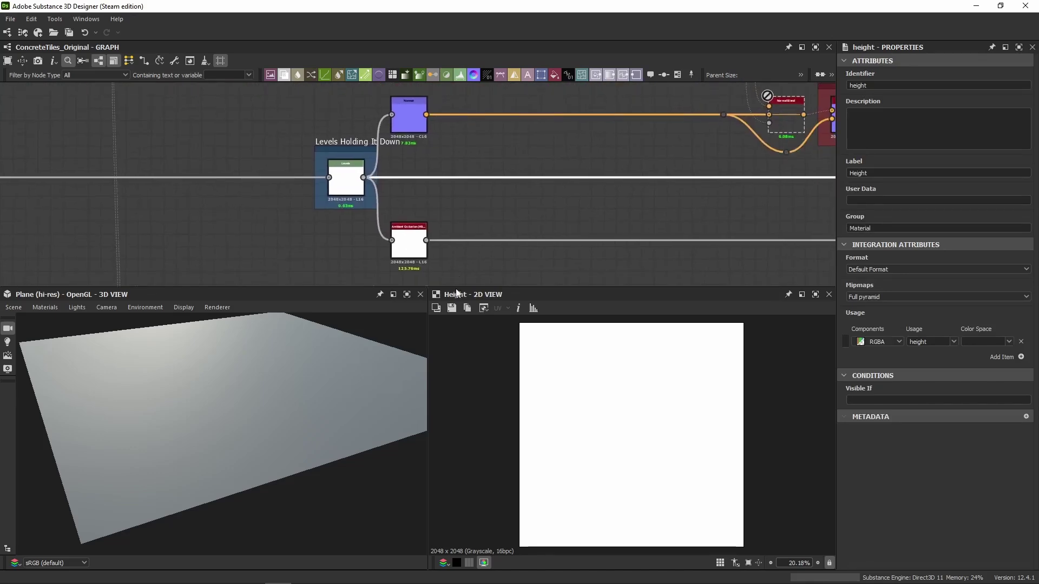
drag(451, 287, 452, 306)
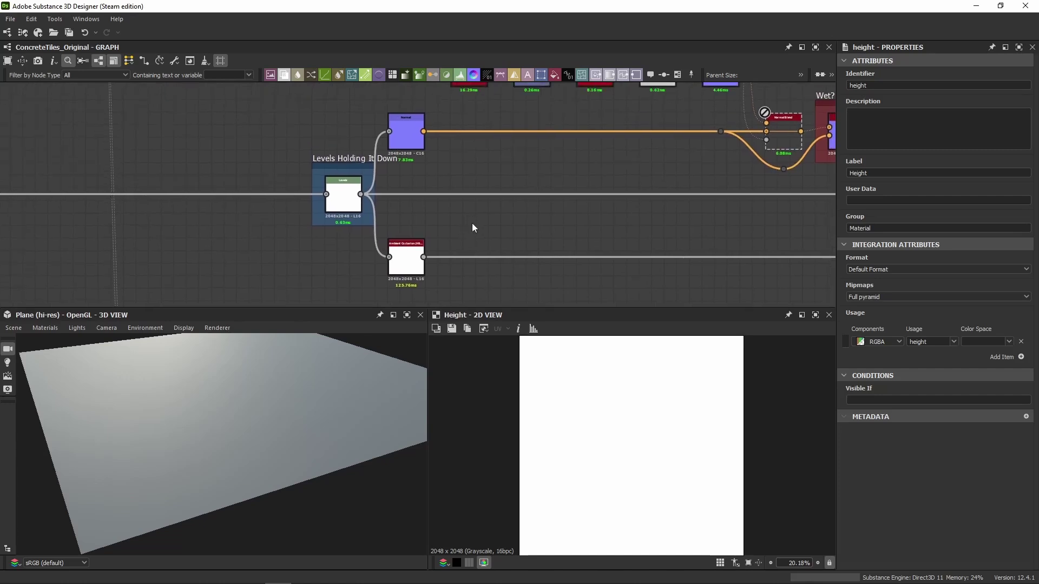
click(348, 203)
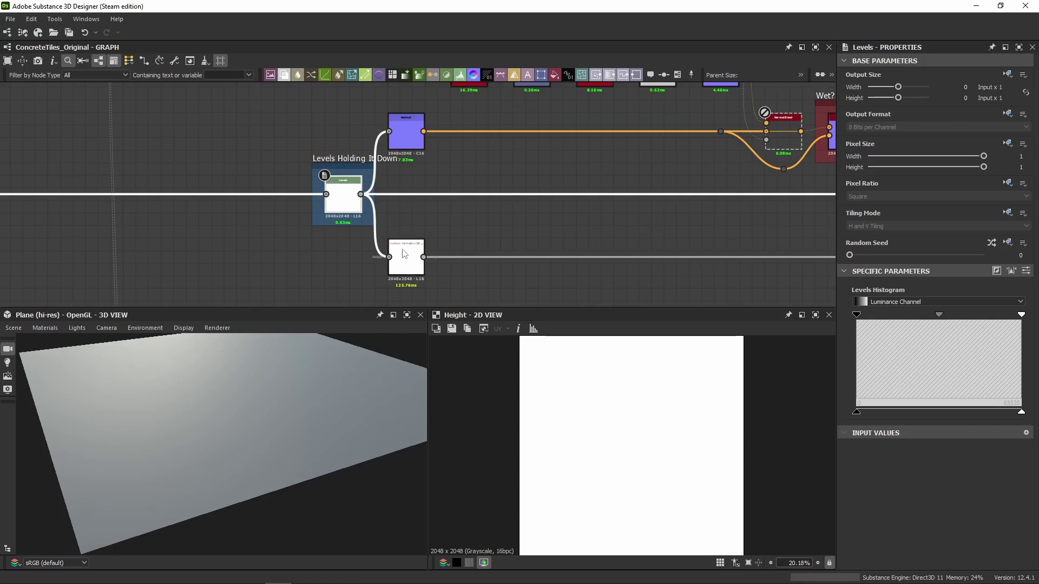
Open the properties of the Ambient Occlusion (HBAO) node fed by the Levels node.
scroll(420, 255, up, 3)
scroll(420, 255, up, 3)
click(446, 240)
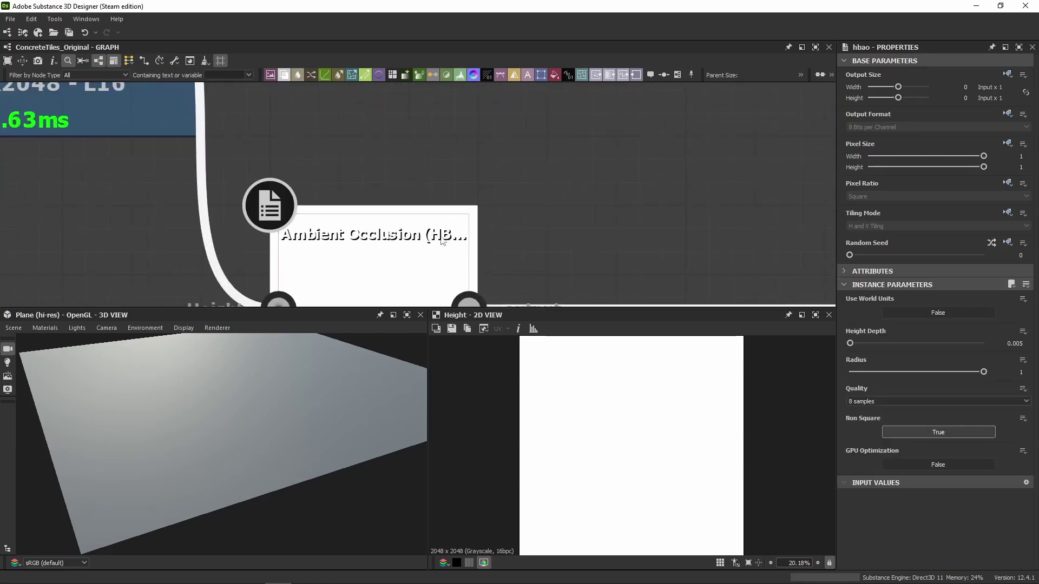
scroll(439, 241, down, 8)
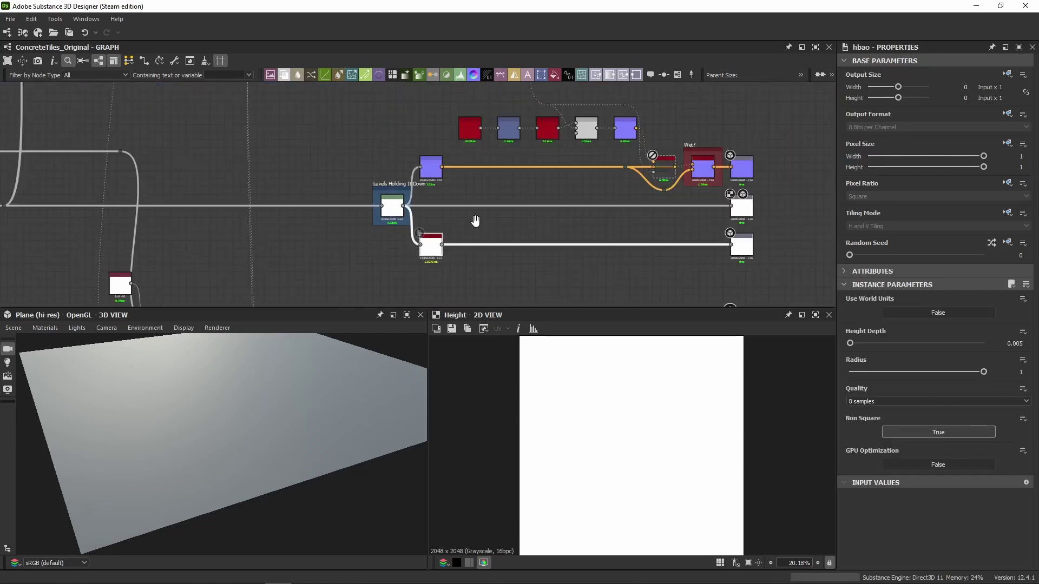
middle_drag(475, 220, 387, 200)
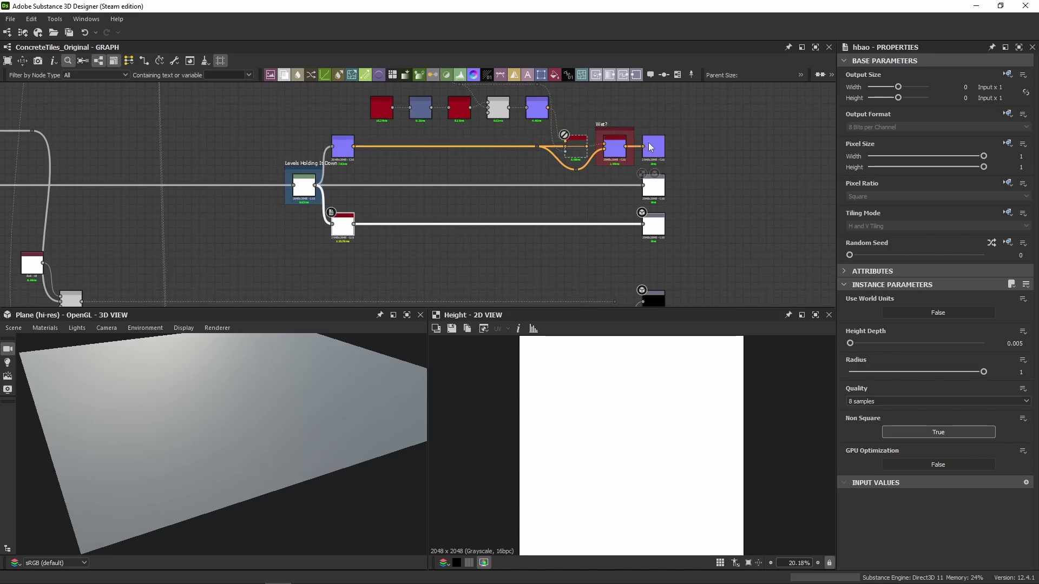
Show the Normal output and then the Height output in the 2D view, opening the properties of each.
click(660, 150)
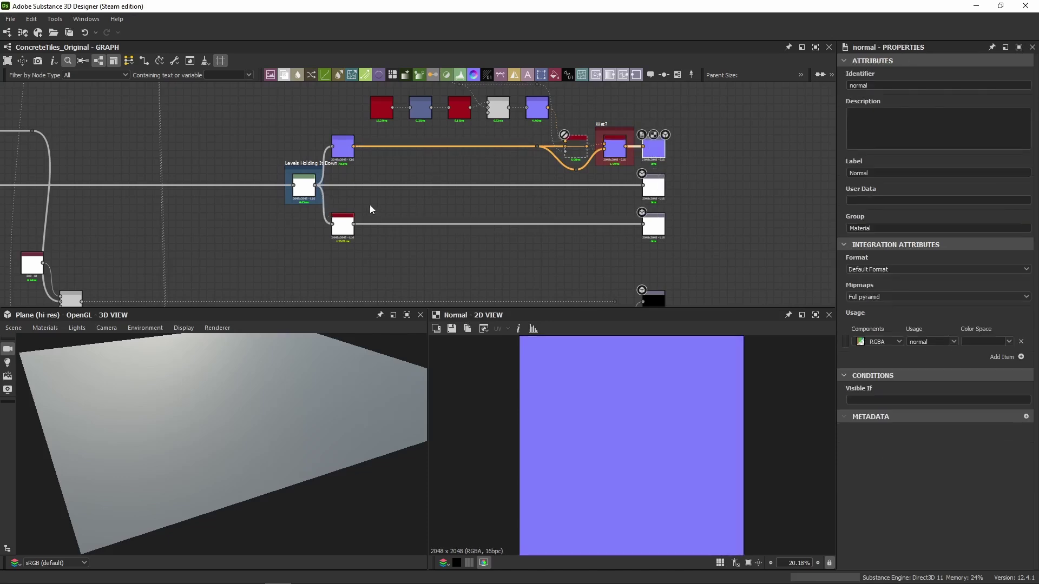
click(653, 187)
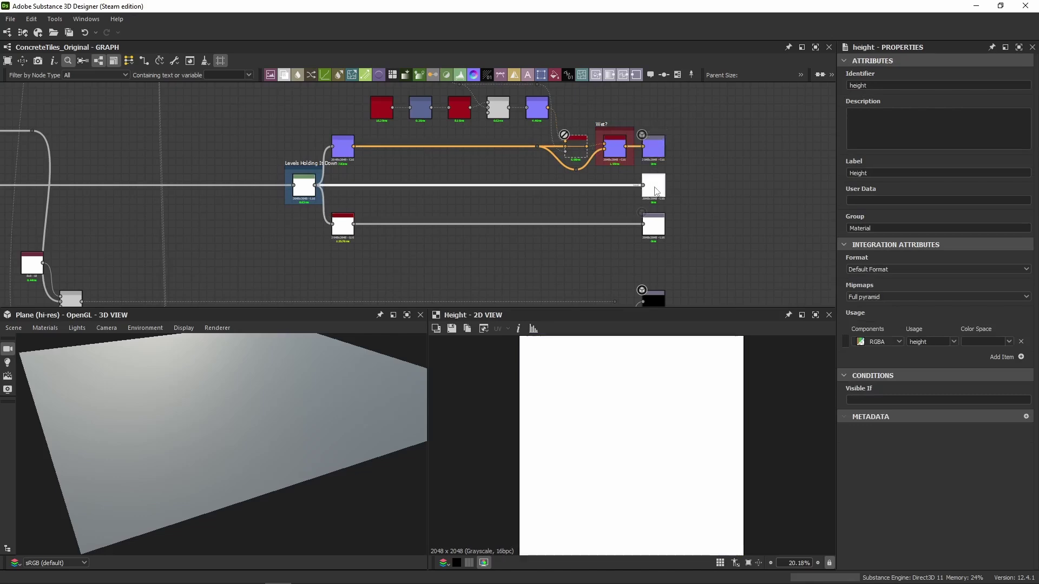
Trace the link from the Levels node to the Ambient Occlusion output and bring up the HBAO node's parameters again.
scroll(320, 142, up, 3)
middle_drag(497, 160, 481, 145)
scroll(190, 186, up, 5)
scroll(425, 183, down, 5)
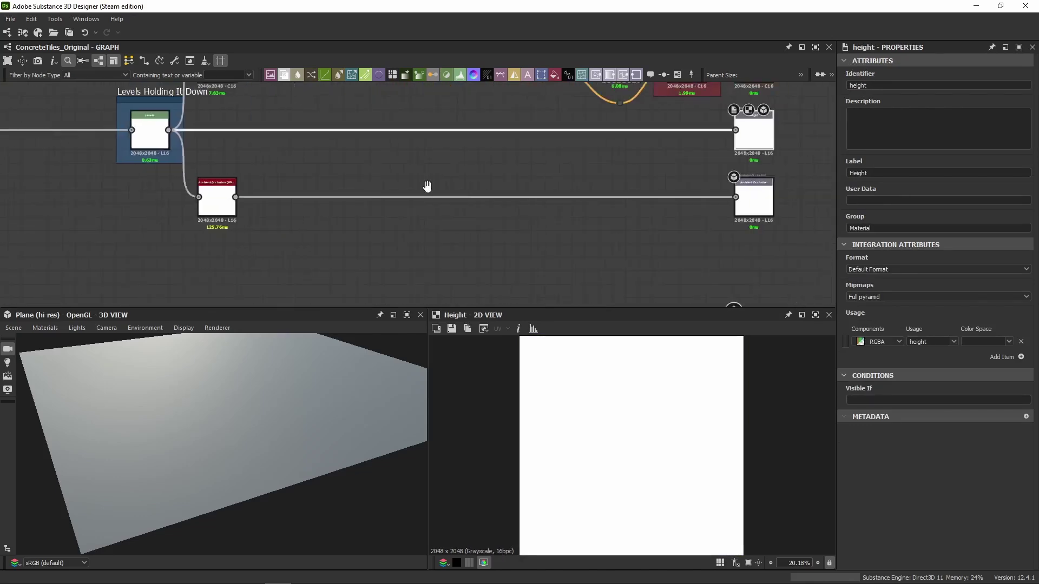
scroll(626, 165, up, 4)
scroll(555, 167, down, 6)
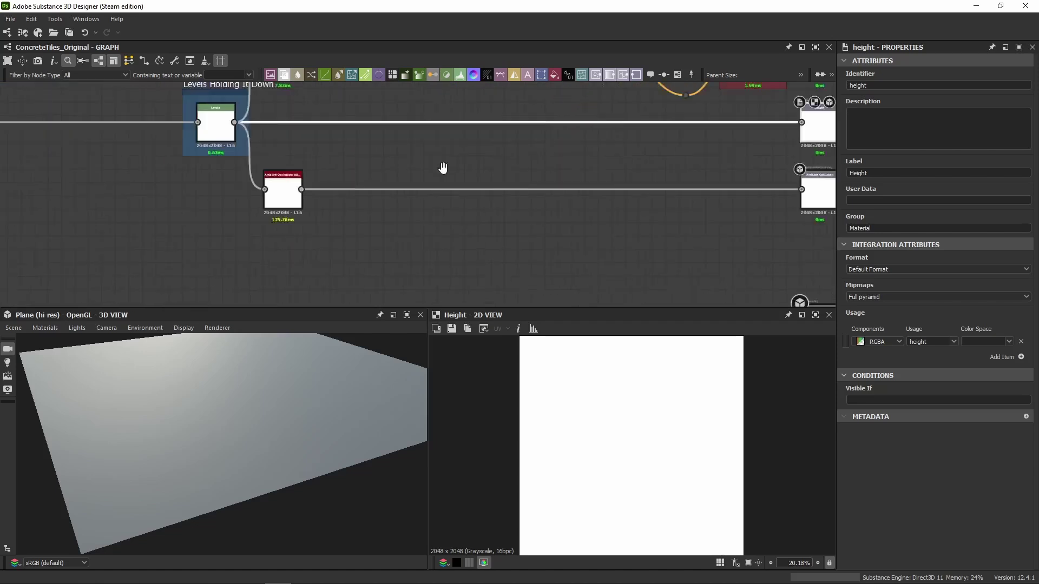
middle_drag(421, 214, 396, 253)
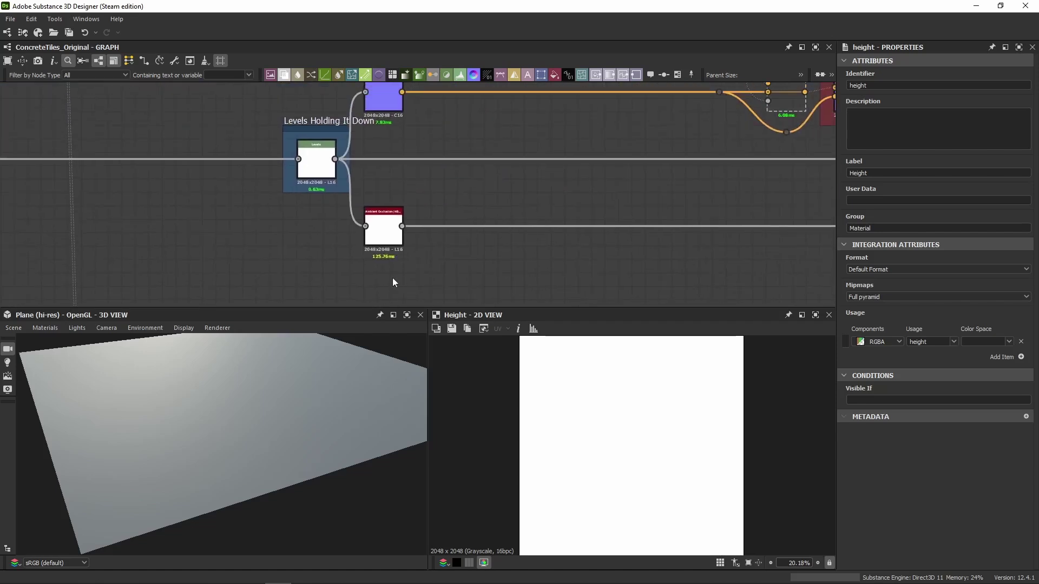
click(382, 217)
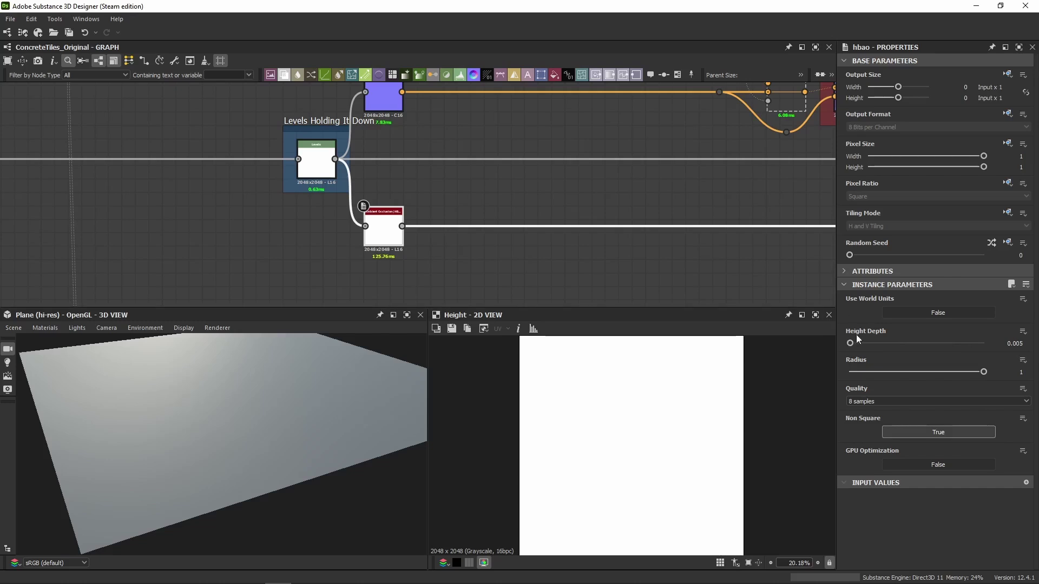
Display the Levels node's parameters as sliders instead of a histogram, and open the properties of the Normal node it feeds.
middle_drag(474, 186, 349, 256)
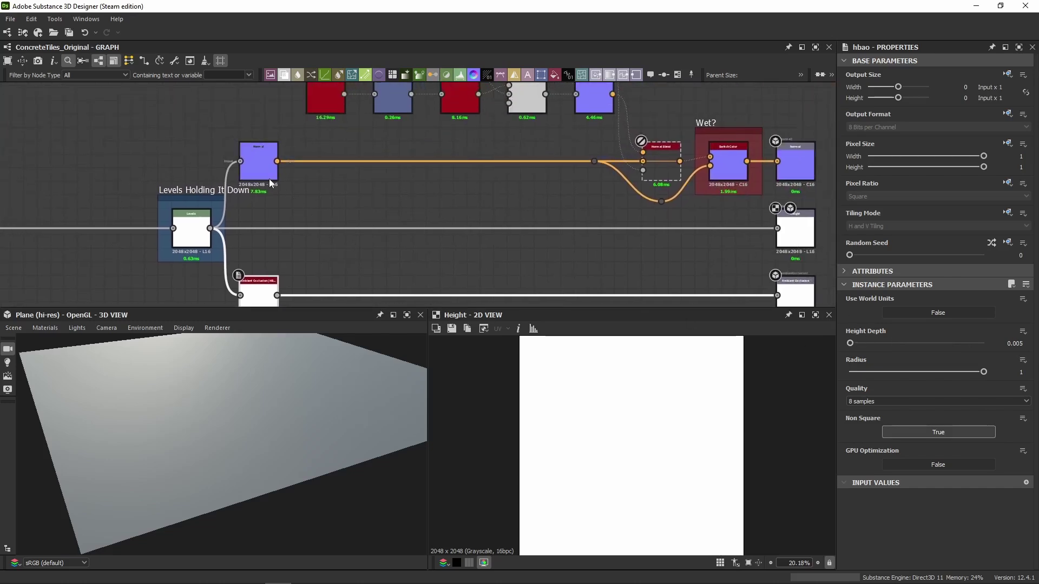
click(192, 237)
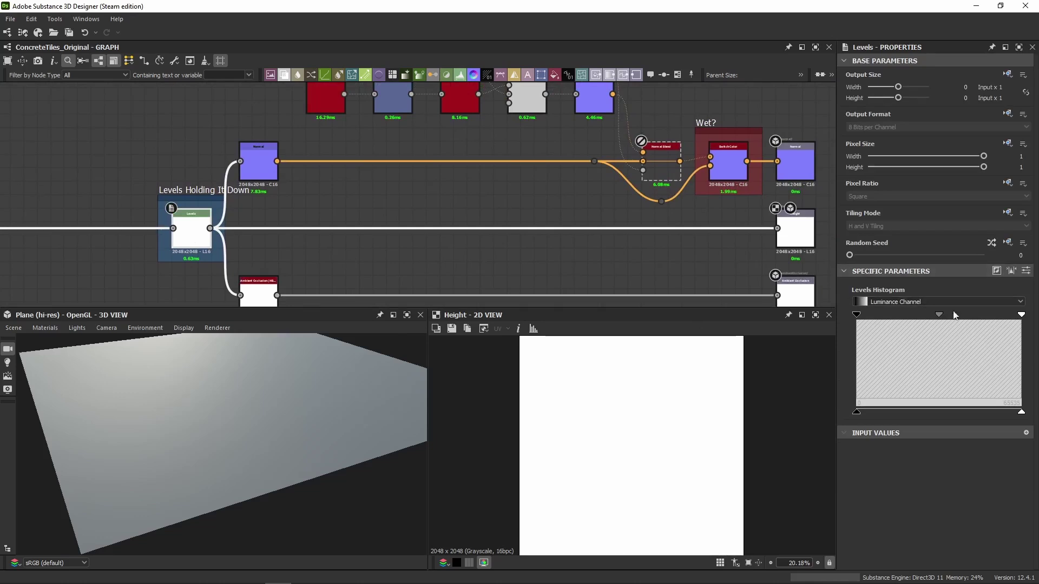
click(1025, 271)
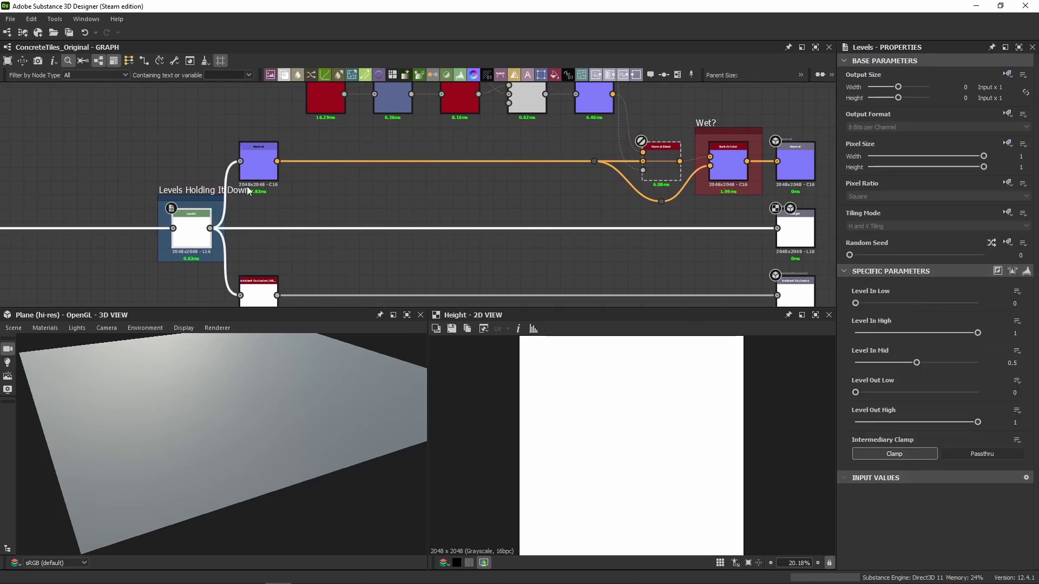
click(256, 172)
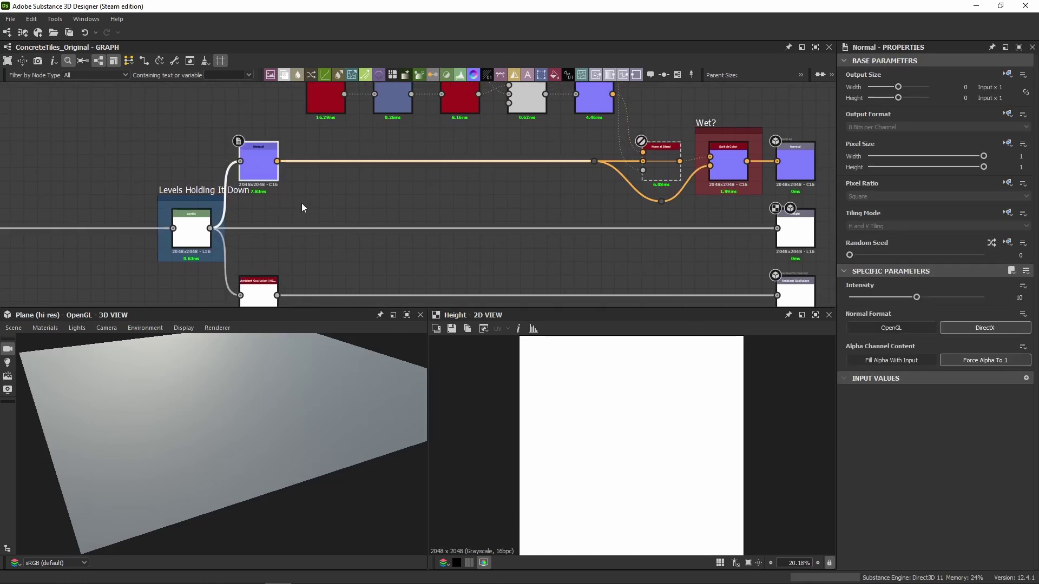
Follow the normal branch from the Normal node through the Wet? switch and open the normal output's properties.
middle_drag(496, 189, 393, 200)
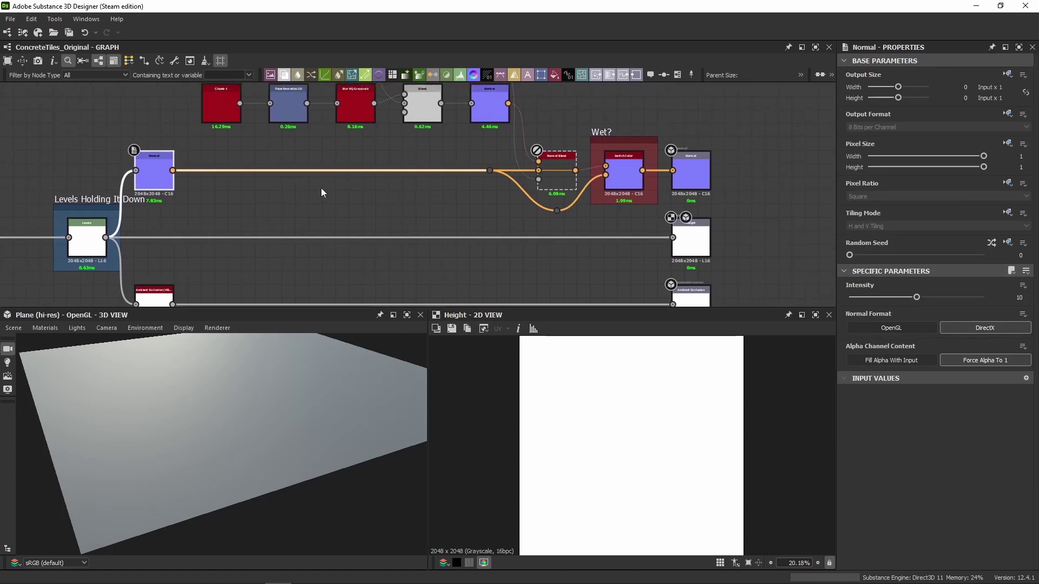
drag(639, 117, 229, 206)
click(227, 206)
click(153, 167)
click(692, 173)
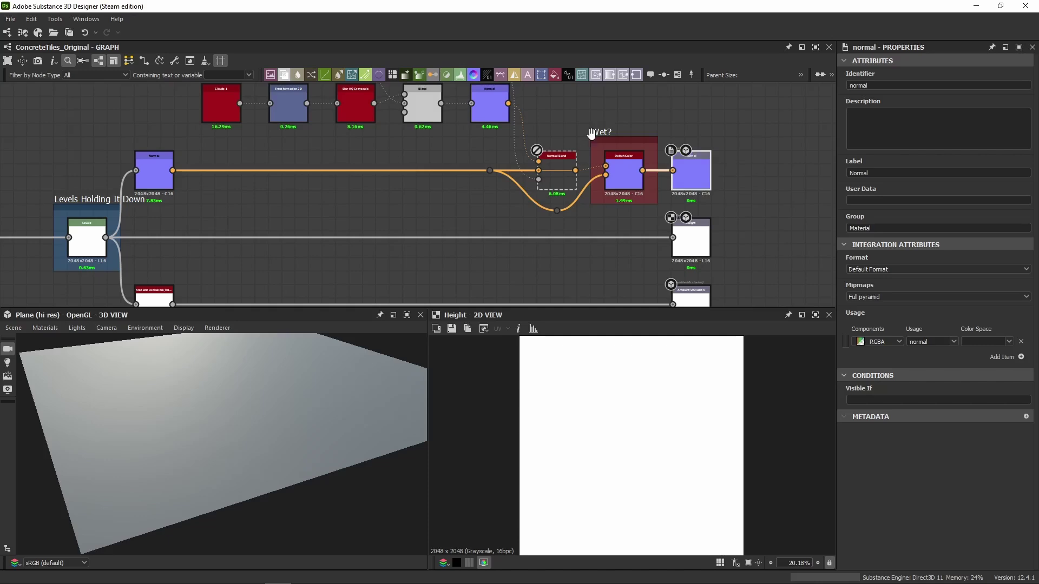
Show the Ambient Occlusion output in the 2D view and open its properties.
middle_drag(592, 134, 591, 215)
mouse_move(638, 122)
mouse_down()
mouse_move(212, 294)
mouse_move(630, 118)
mouse_up()
scroll(789, 214, down, 4)
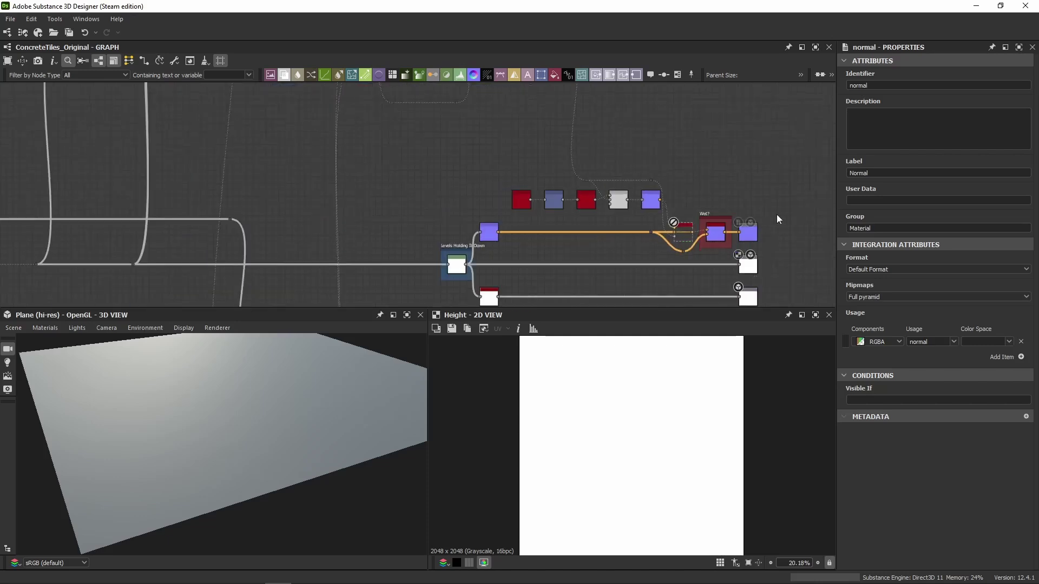
scroll(777, 214, up, 4)
click(671, 189)
double_click(670, 271)
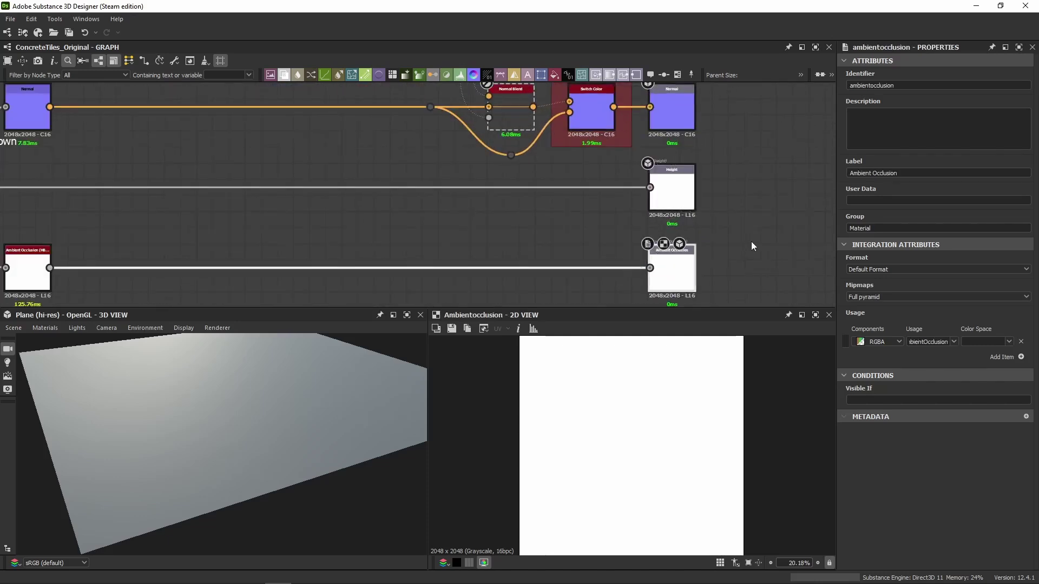
Examine the Metallic output and the branches leading to the material outputs, ending with the whole graph in view.
scroll(741, 216, down, 3)
scroll(698, 254, up, 7)
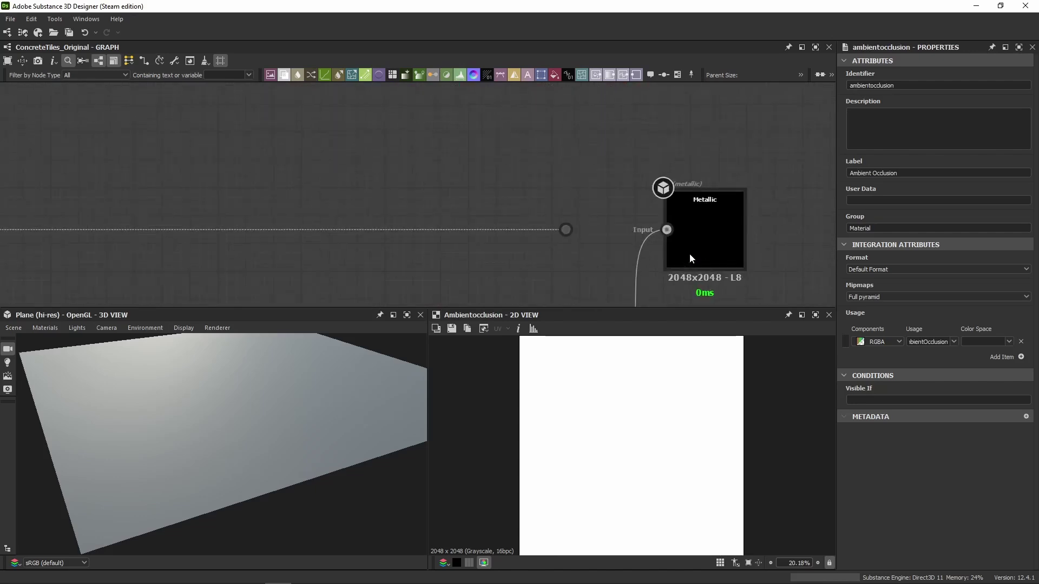
scroll(689, 254, down, 7)
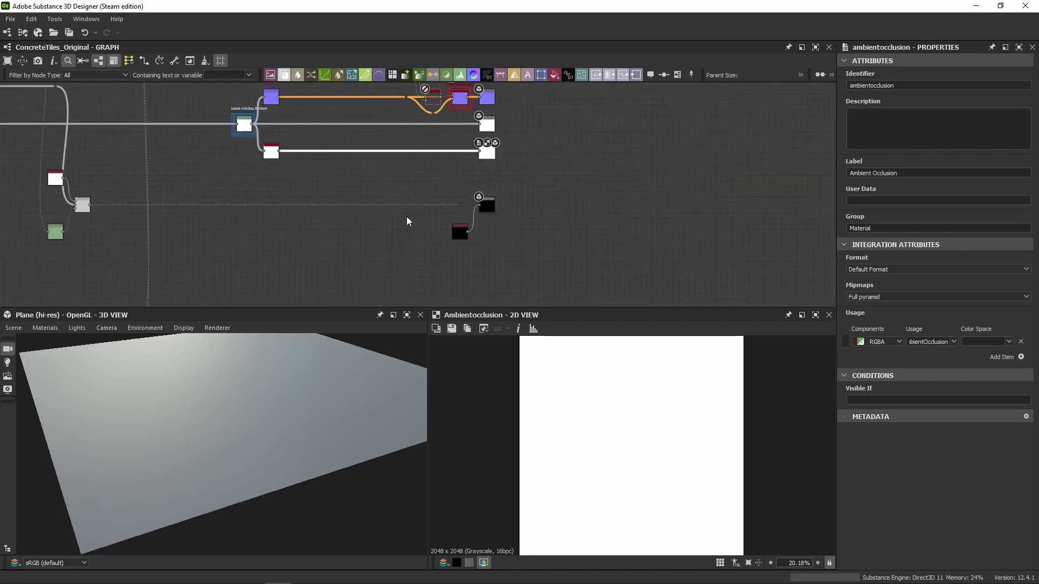
middle_drag(350, 181, 610, 271)
scroll(530, 181, down, 4)
middle_drag(486, 143, 488, 221)
middle_drag(610, 154, 821, 158)
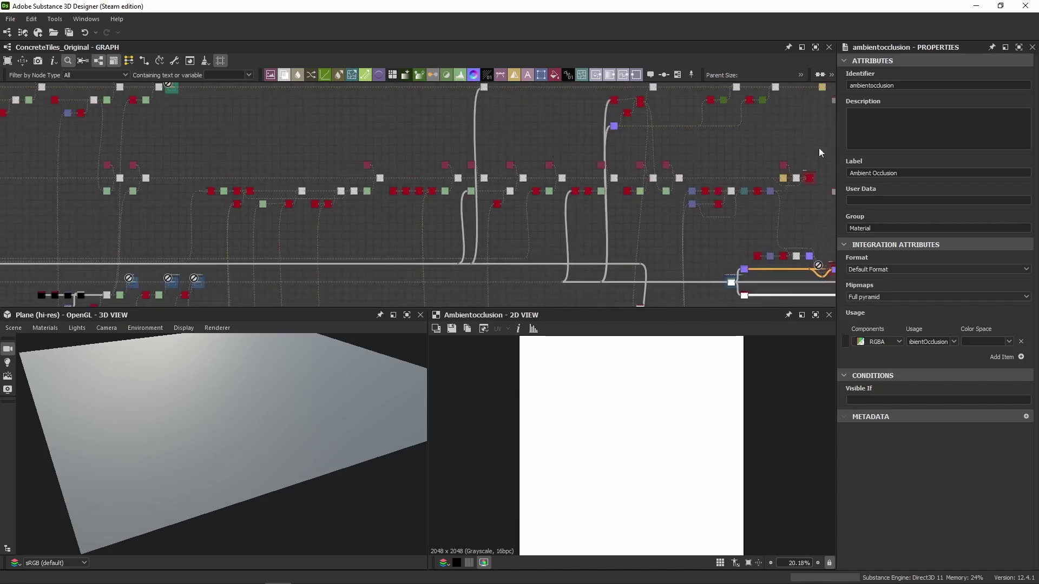
middle_drag(398, 132, 721, 108)
key(f)
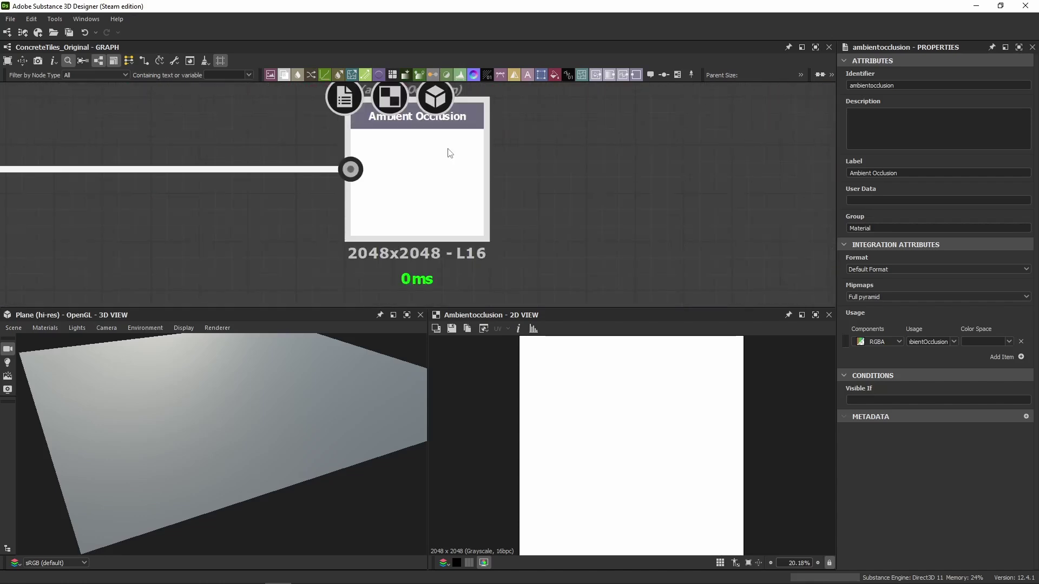
scroll(250, 202, down, 3)
key(f)
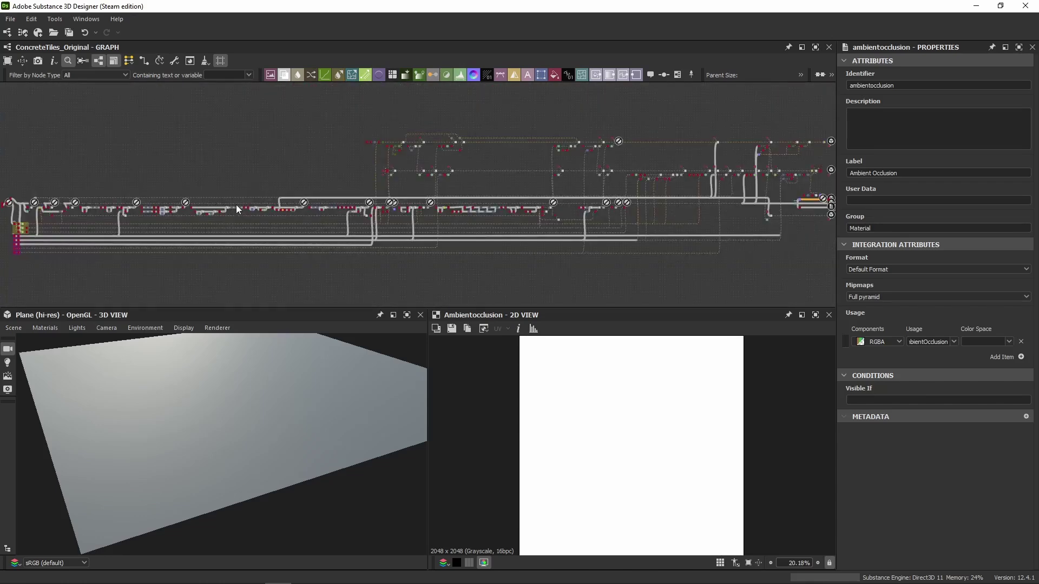
Connect the disabled Edge Detect node in the Pattern Shape frame to the main height line's first dot node, replacing the Shape node's link.
middle_drag(115, 160, 444, 154)
scroll(323, 193, up, 10)
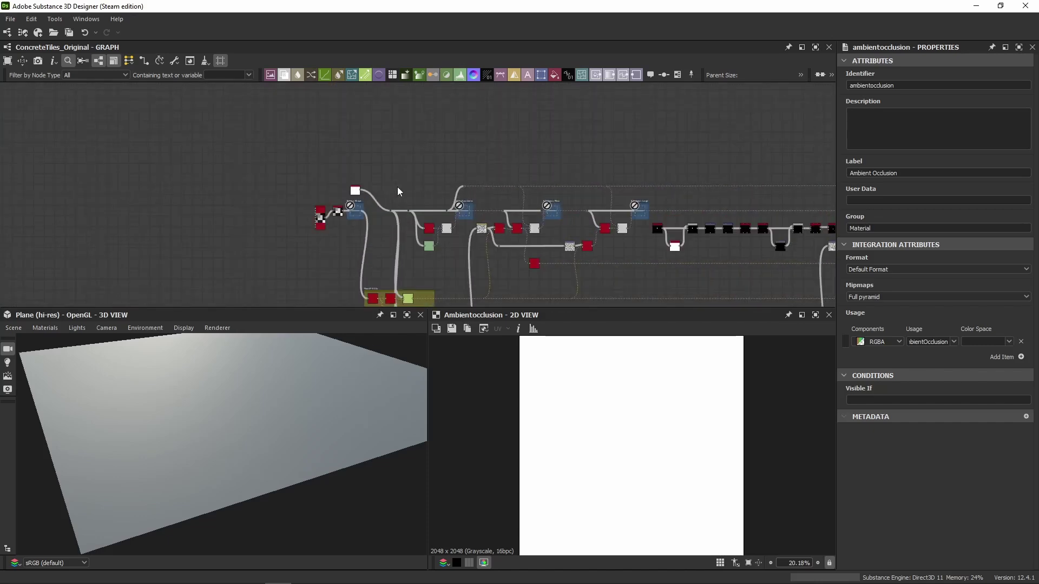
middle_drag(364, 193, 428, 157)
scroll(362, 153, up, 4)
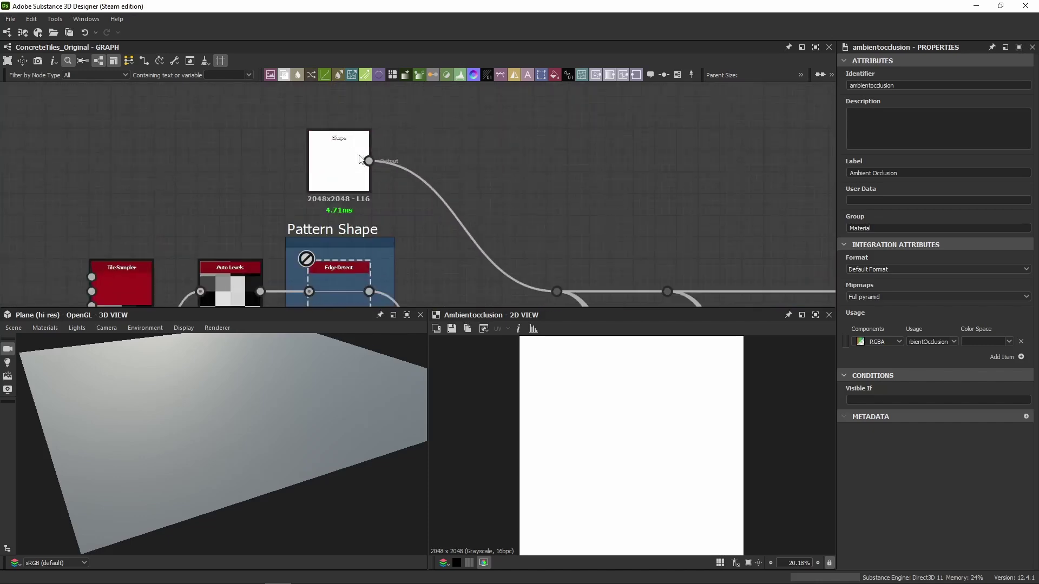
middle_drag(504, 285, 475, 229)
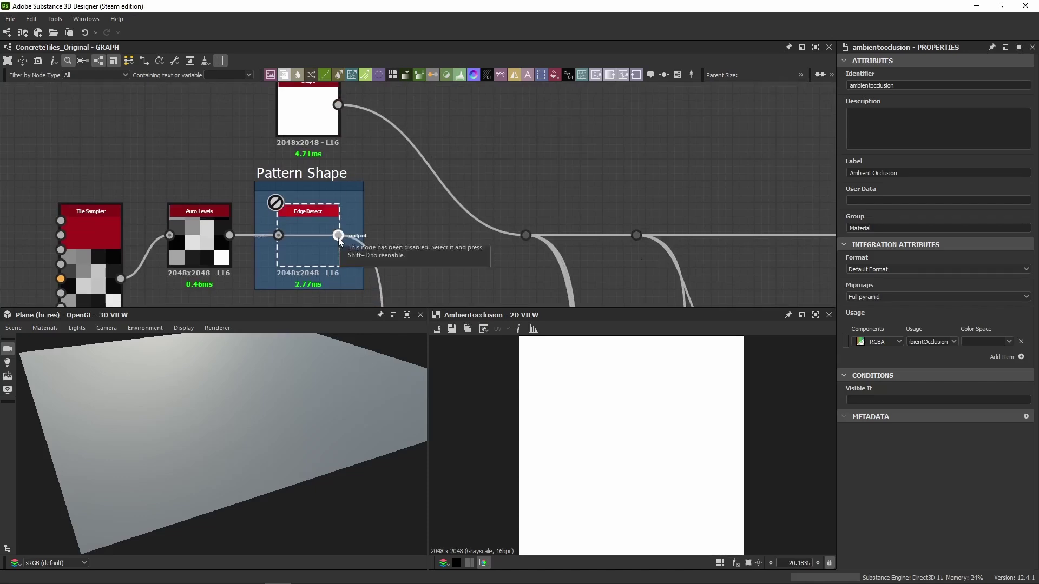
drag(339, 237, 517, 236)
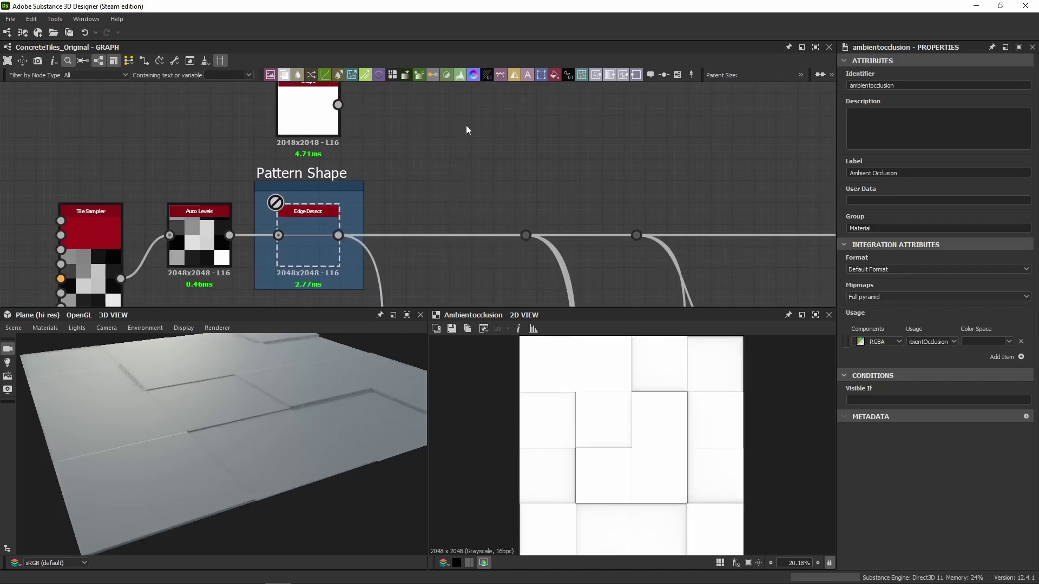
Delete the disconnected Shape node above the Pattern Shape frame and enlarge the graph area.
click(303, 127)
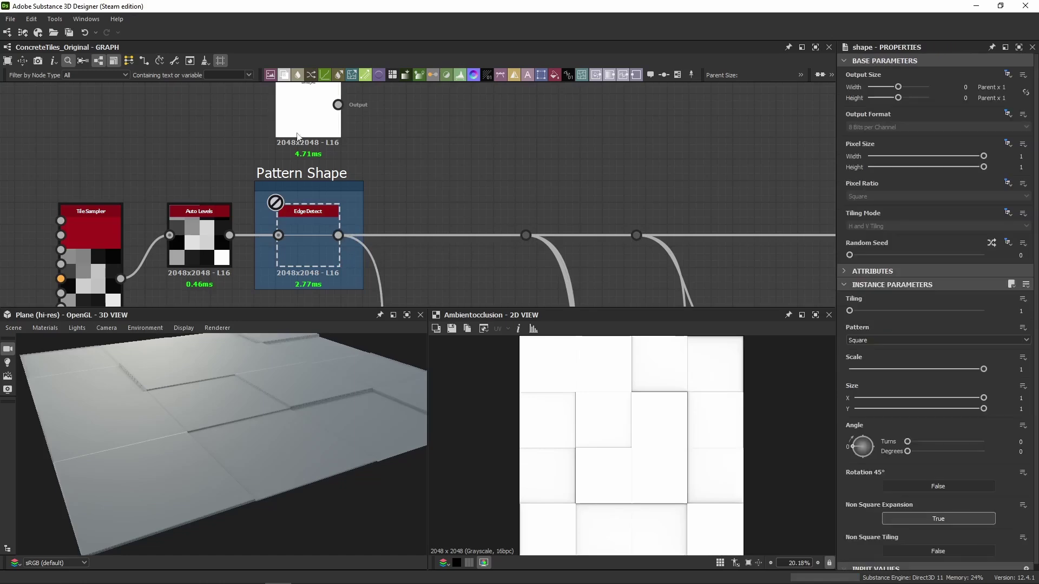
middle_drag(293, 139, 531, 55)
drag(447, 306, 456, 394)
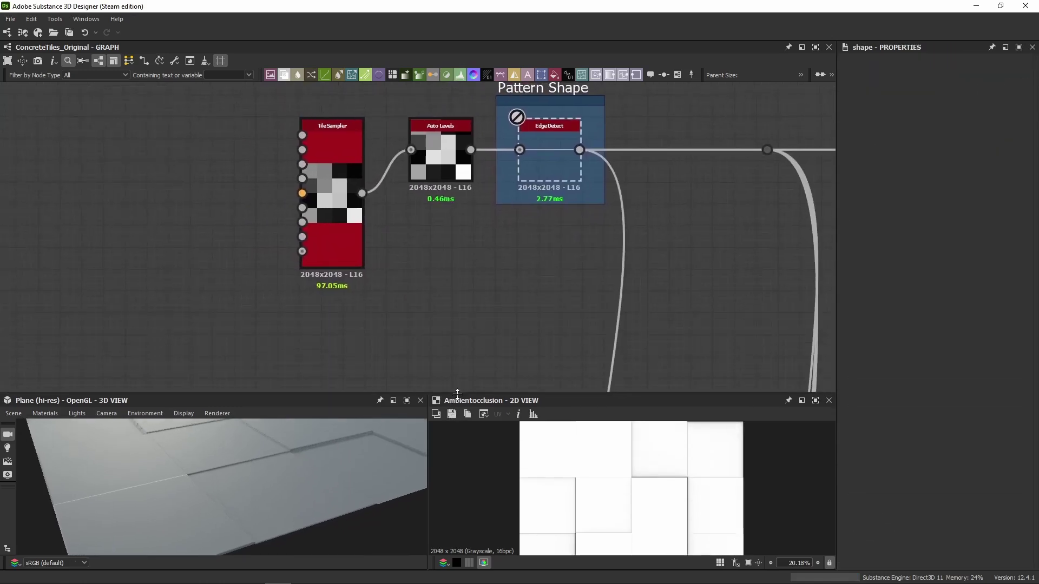
middle_drag(429, 308, 378, 283)
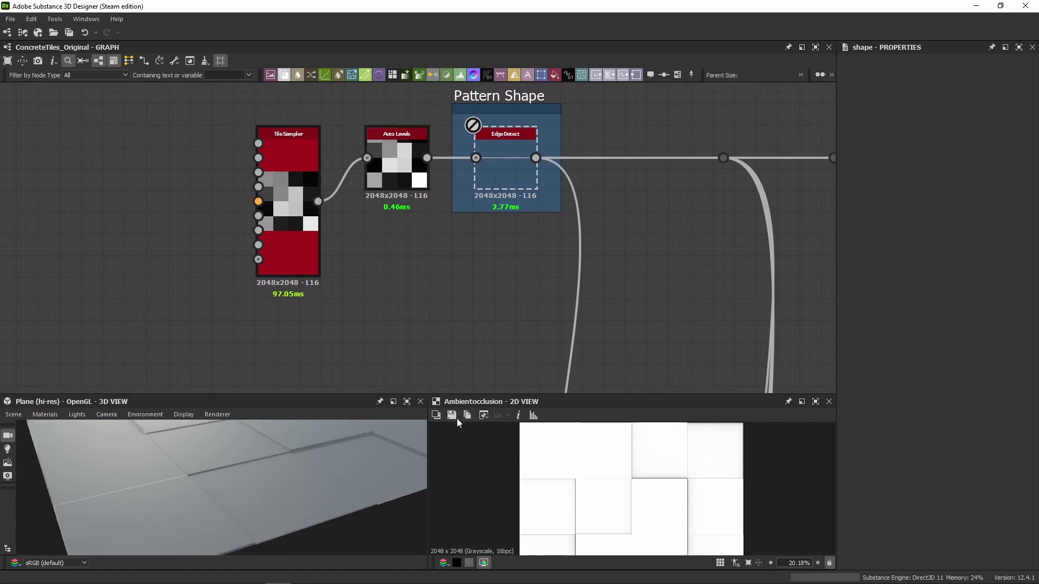
drag(453, 395, 454, 364)
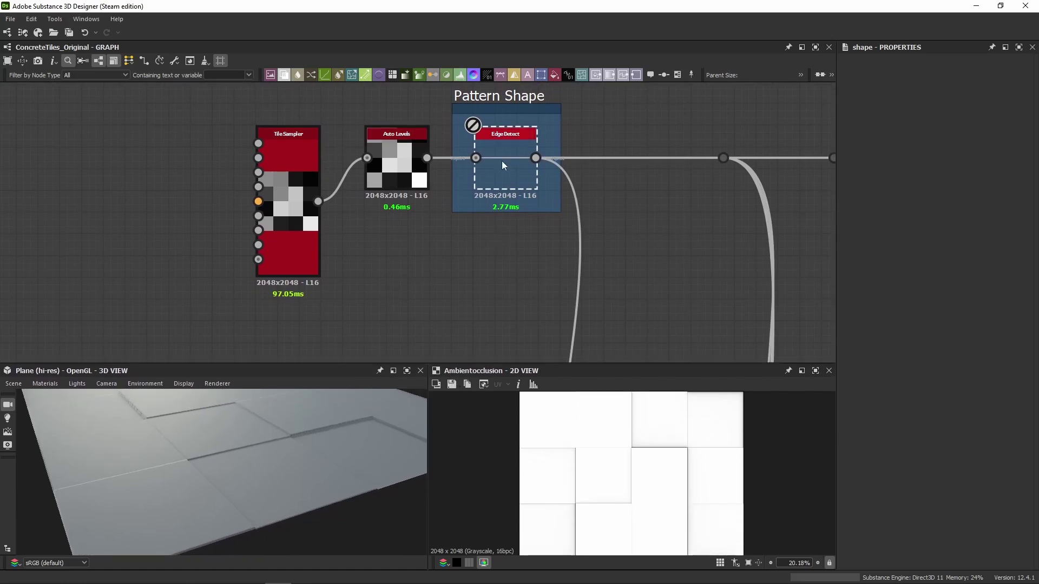
Open the properties of the Tile Sampler node feeding Auto Levels and show its output in the 2D view.
click(308, 235)
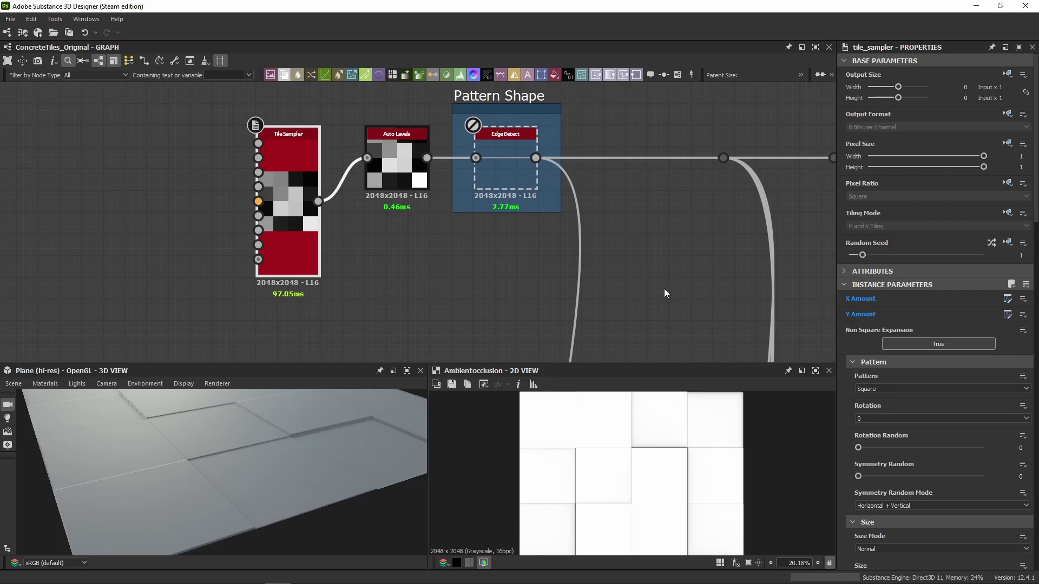
scroll(414, 162, down, 4)
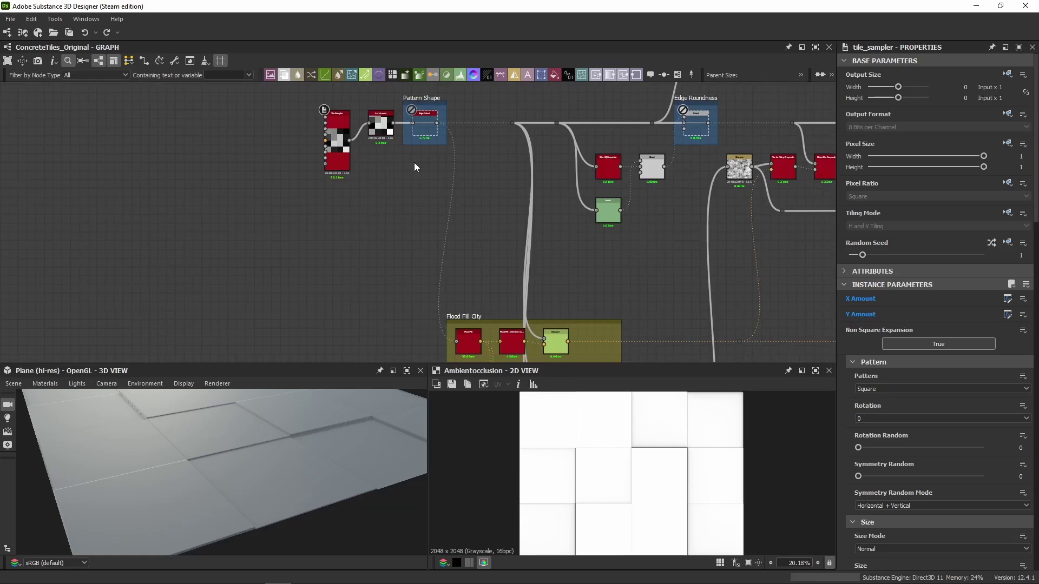
middle_drag(400, 164, 388, 189)
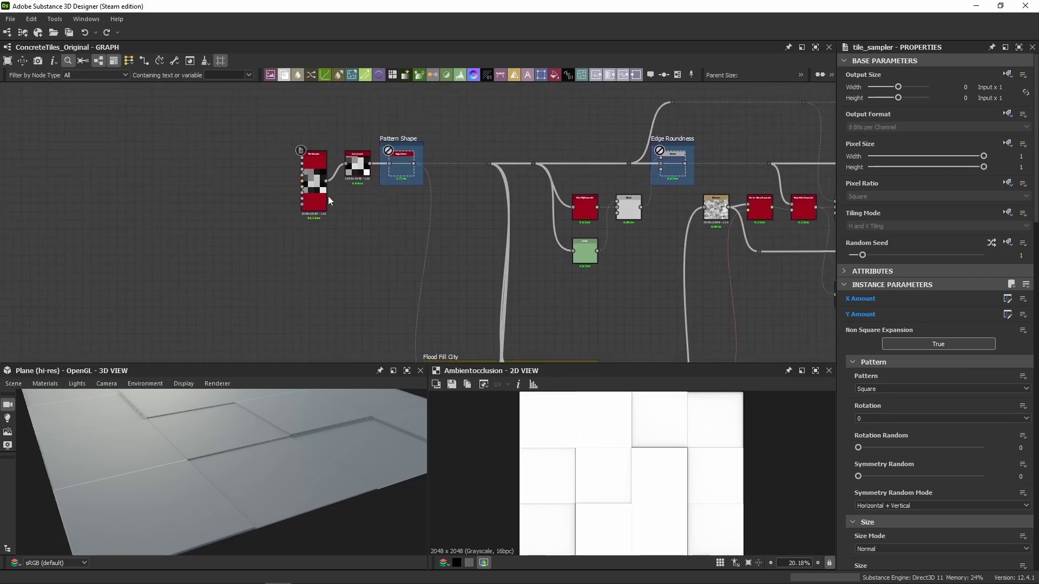
scroll(328, 200, up, 4)
double_click(314, 206)
scroll(626, 430, down, 3)
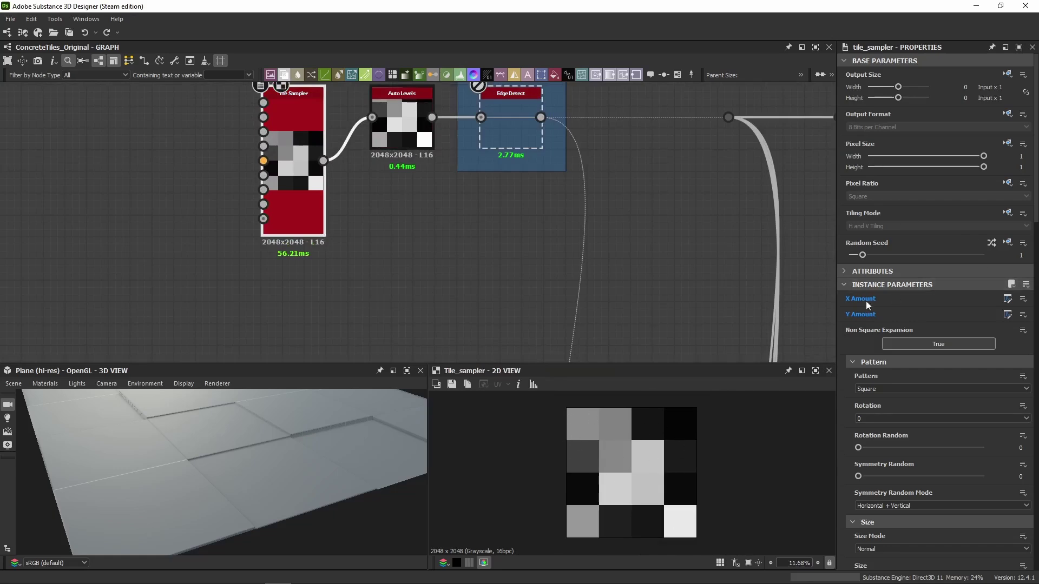
middle_drag(575, 241, 590, 292)
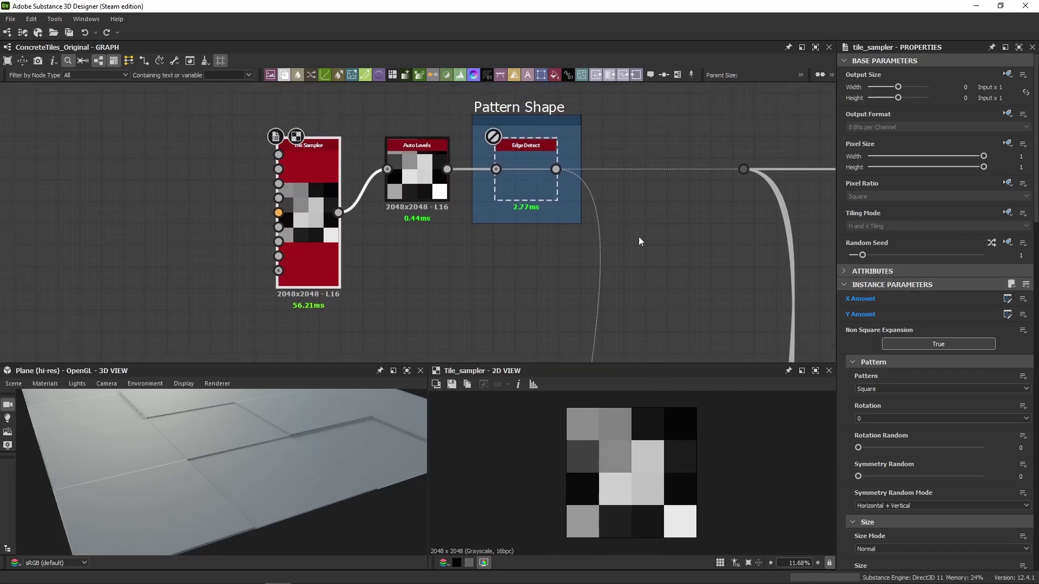
Examine the node branches from the Pattern Shape frame along the main height line to the Tile Generator chain, returning to the Tile Sampler.
scroll(657, 231, down, 3)
middle_drag(657, 231, 263, 153)
scroll(378, 189, up, 2)
middle_drag(730, 173, 408, 161)
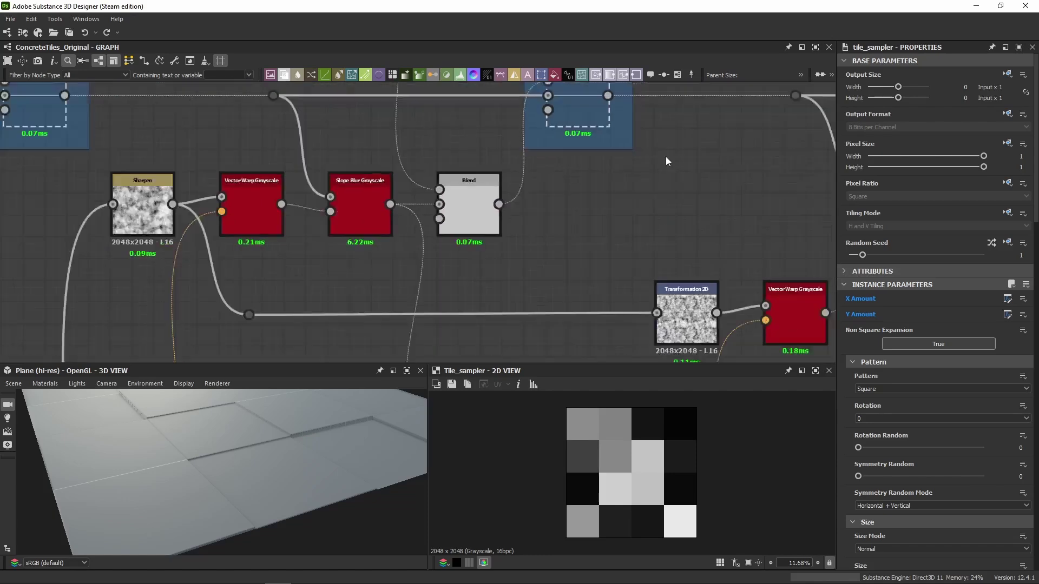
middle_drag(629, 186, 81, 165)
scroll(649, 159, up, 4)
middle_drag(704, 130, 373, 142)
middle_drag(501, 136, 190, 147)
middle_drag(530, 150, 512, 152)
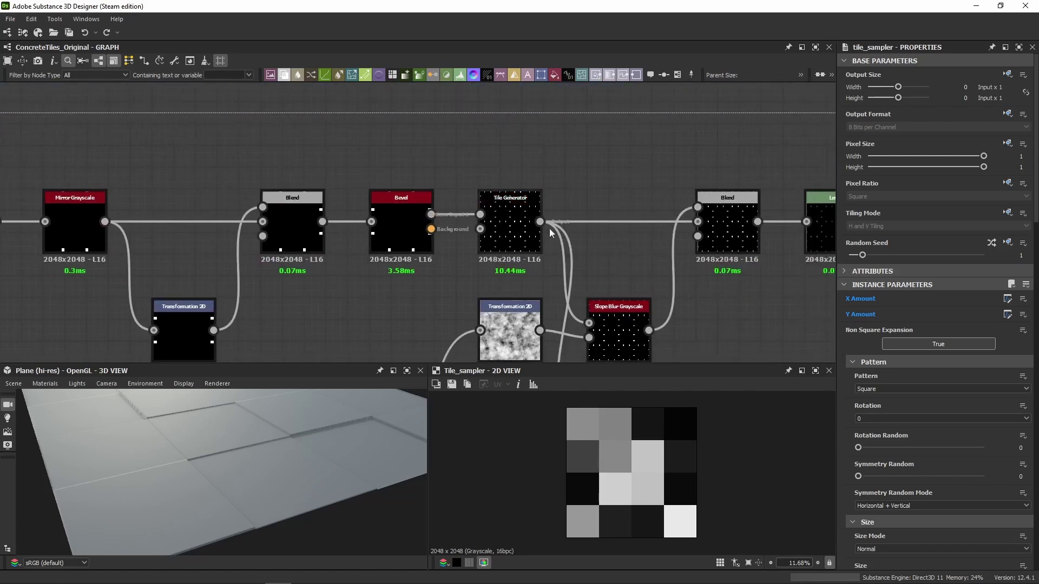
scroll(551, 233, down, 2)
middle_drag(265, 163, 525, 162)
middle_drag(238, 162, 476, 233)
scroll(279, 188, down, 2)
scroll(488, 251, down, 2)
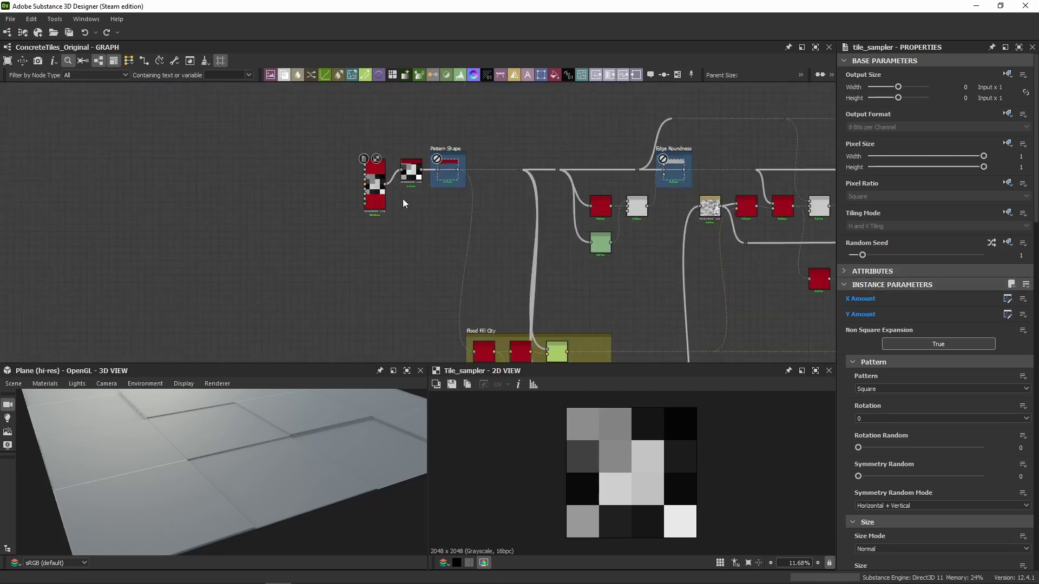
scroll(354, 217, up, 2)
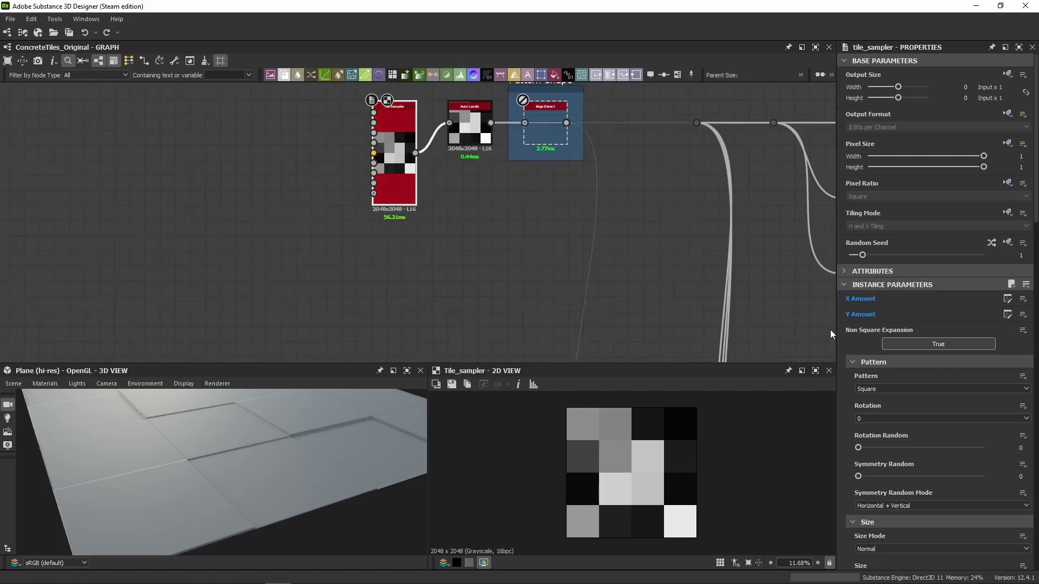
scroll(831, 333, down, 2)
middle_drag(672, 290, 591, 243)
Review the Tile Sampler's Pattern, Size, Position, Rotation and Color parameters.
scroll(863, 419, down, 9)
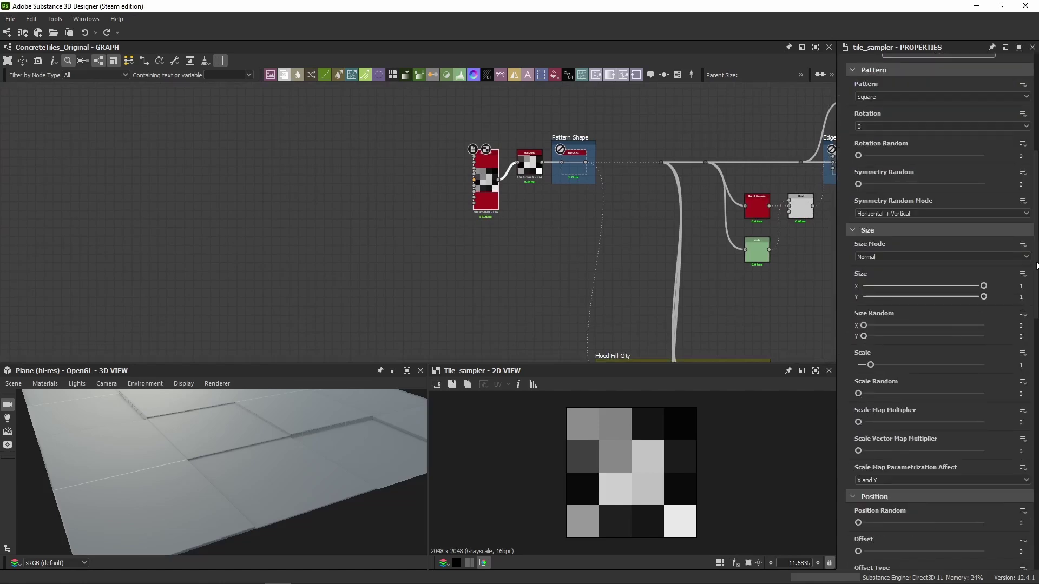
scroll(1010, 292, down, 2)
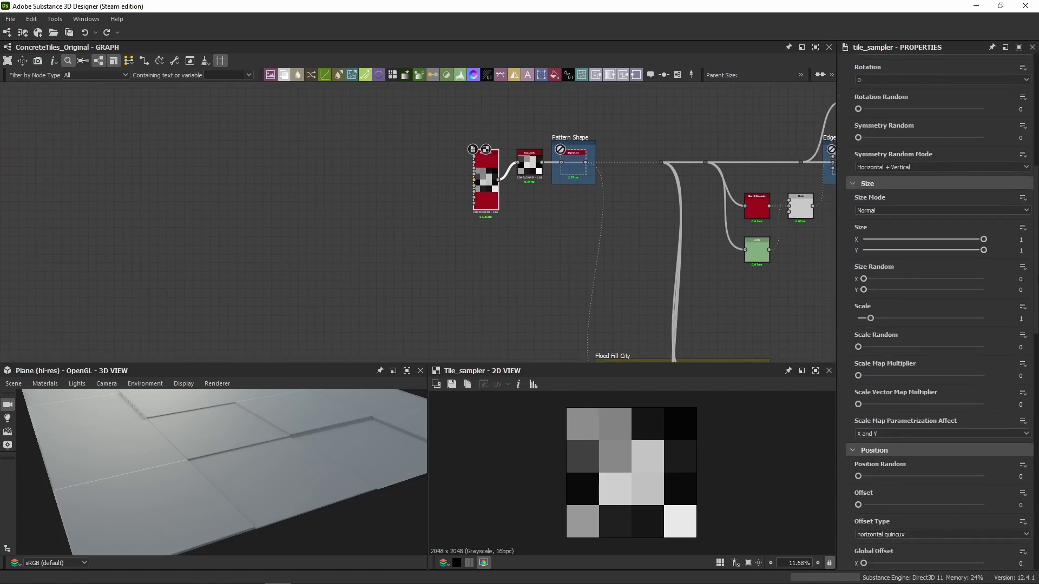
scroll(941, 312, down, 8)
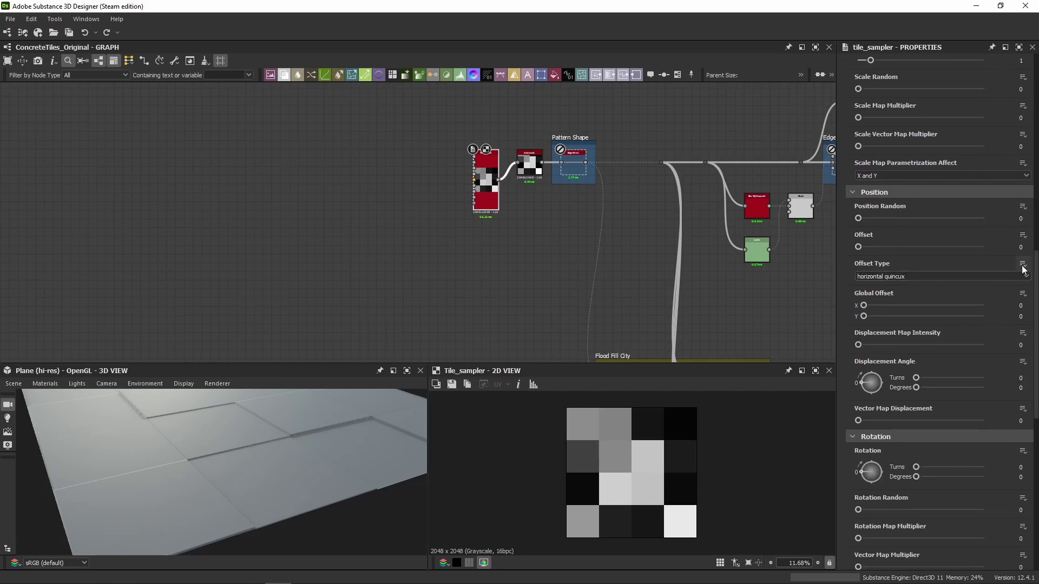
scroll(1033, 259, down, 5)
scroll(941, 312, down, 3)
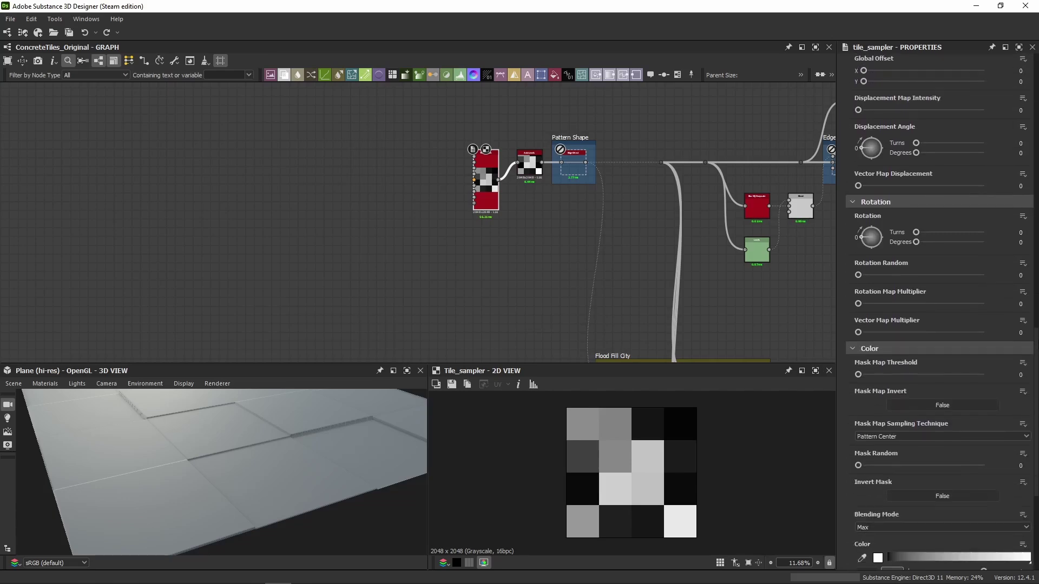
scroll(941, 312, down, 3)
scroll(1037, 410, down, 5)
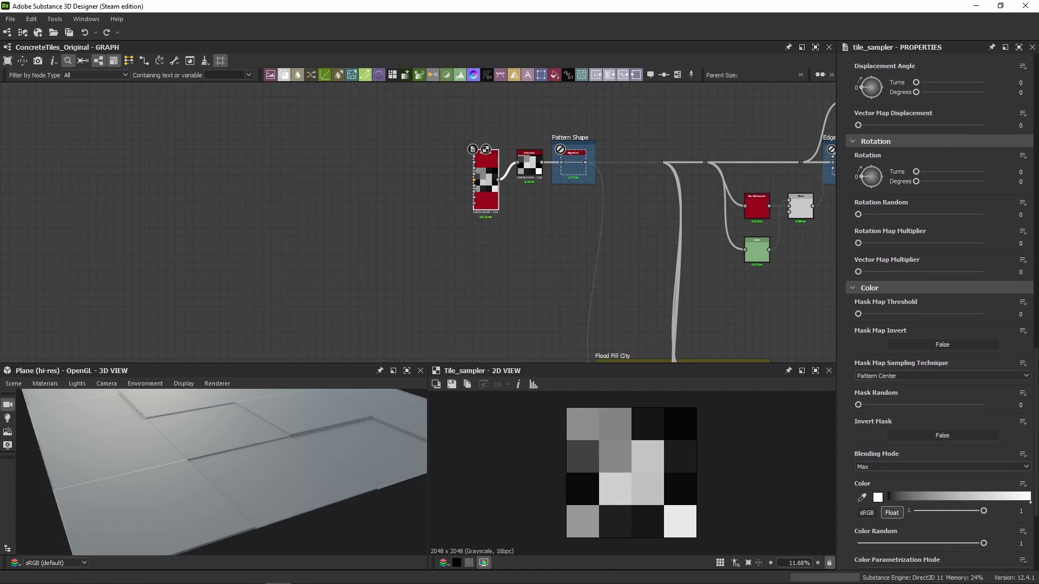
Try a Color Random value of 0 on the Tile Sampler and undo the change.
scroll(1036, 412, down, 1)
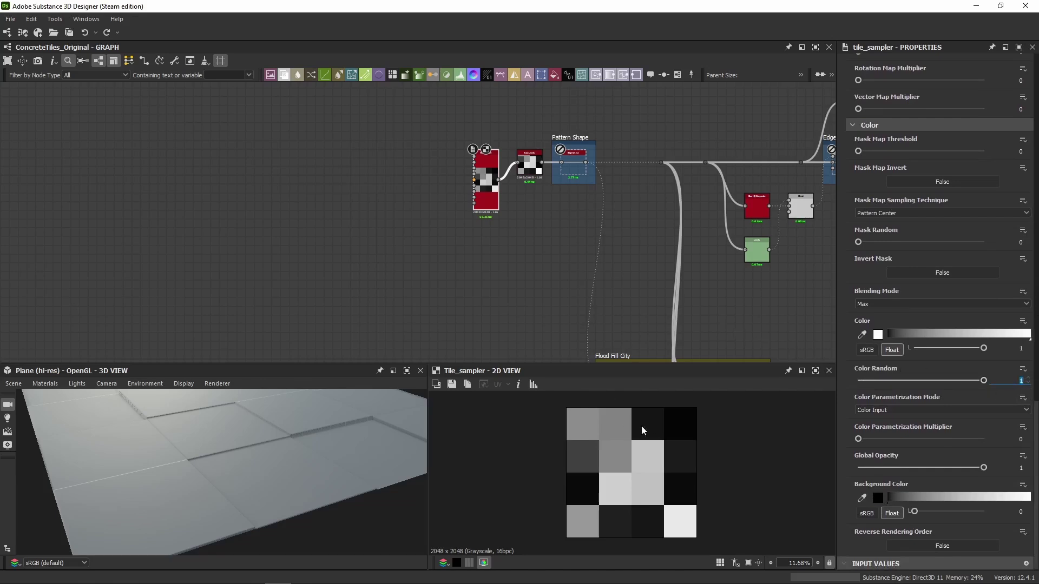
text(0)
key(Return)
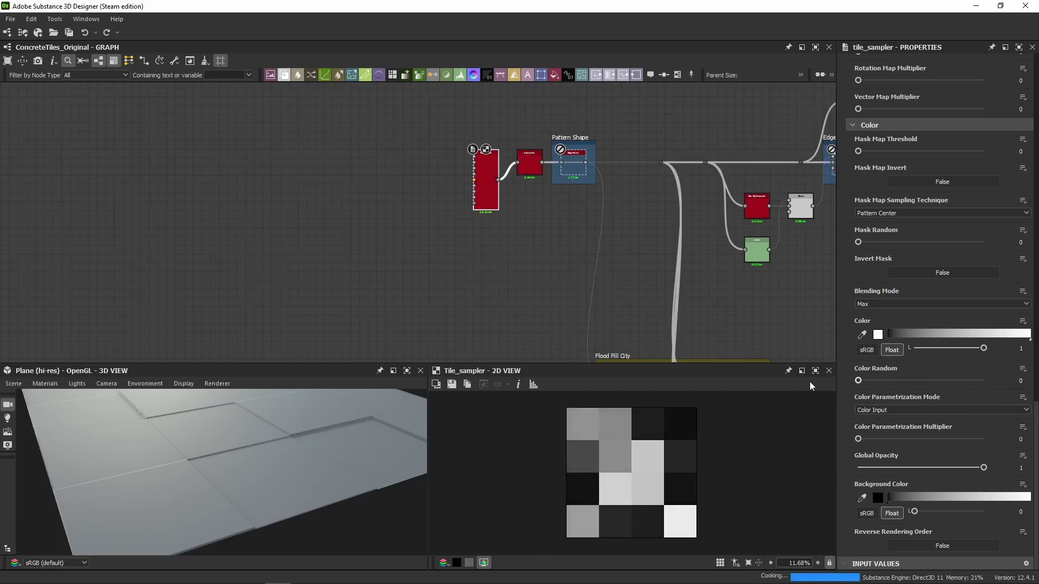
key(ctrl+z)
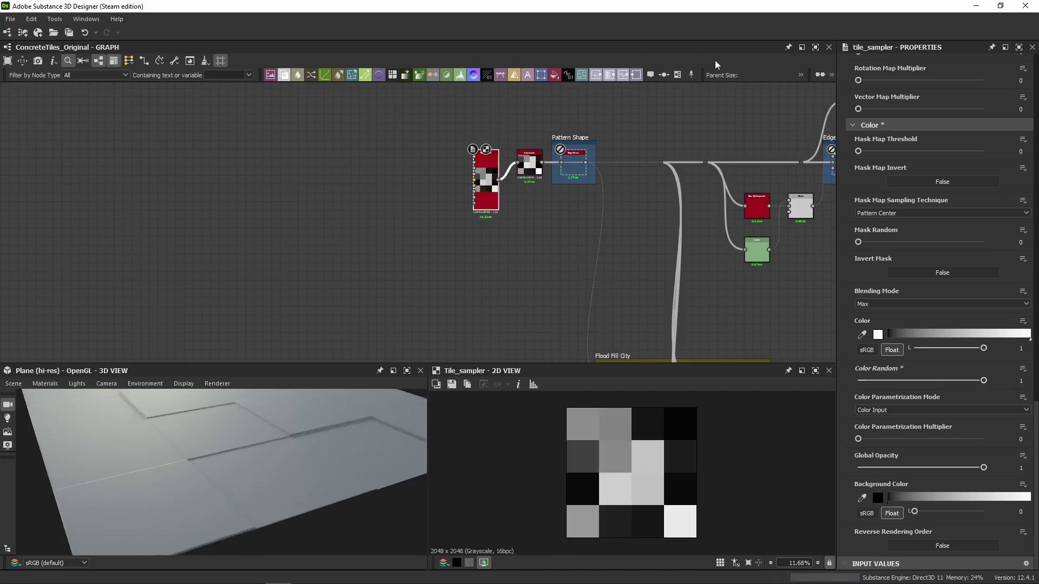
Compare the outputs of the Tile Sampler and Auto Levels nodes in the 2D view, ending on Auto Levels.
scroll(519, 200, up, 5)
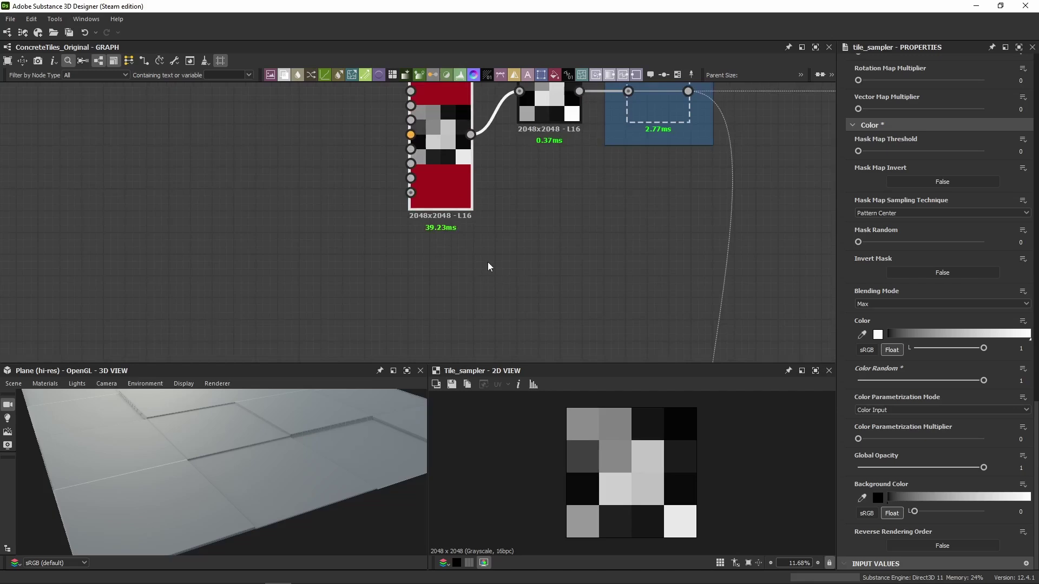
middle_drag(571, 172, 546, 165)
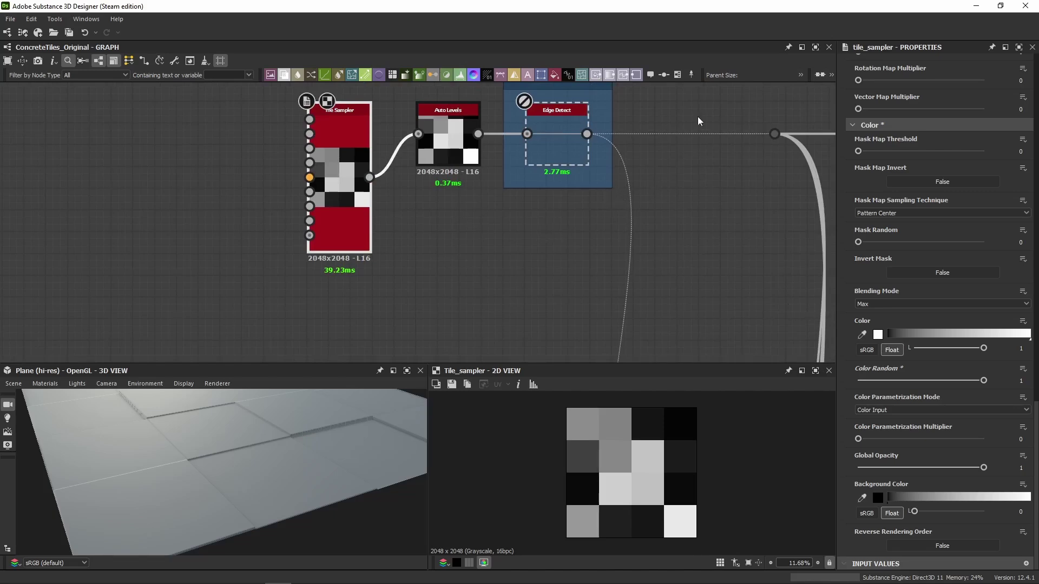
middle_drag(508, 160, 319, 194)
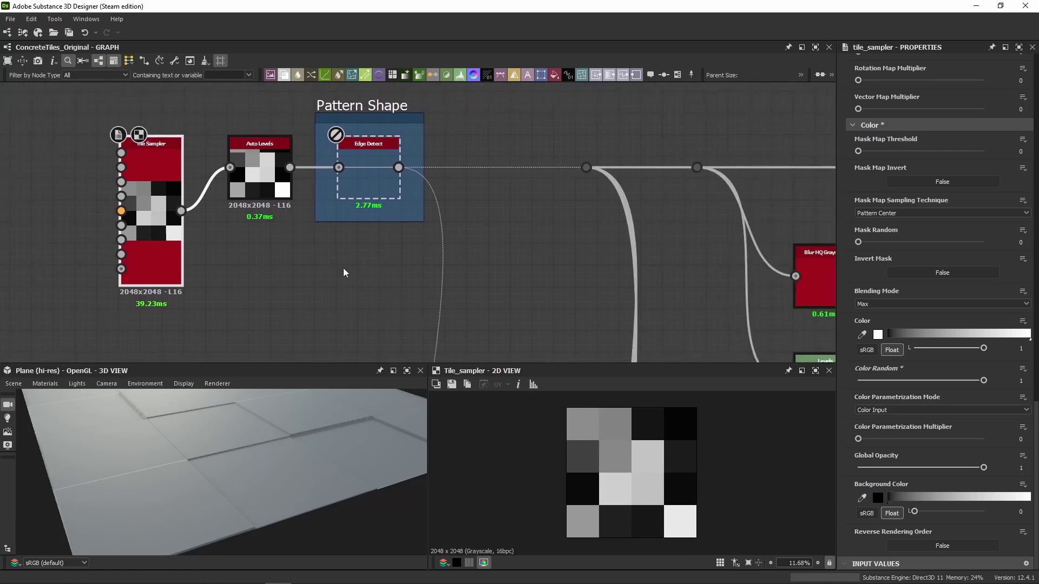
click(260, 178)
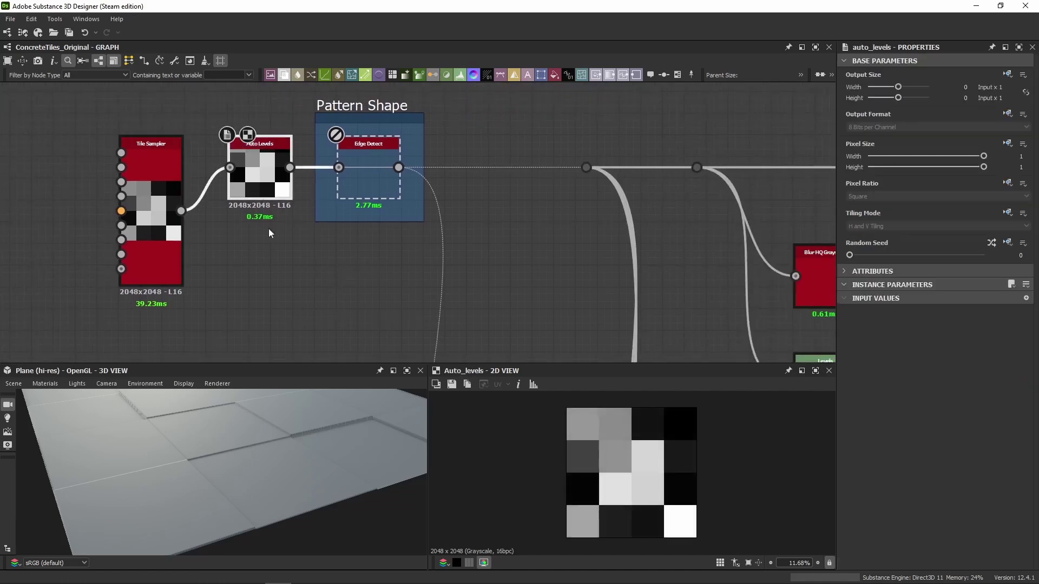
click(157, 231)
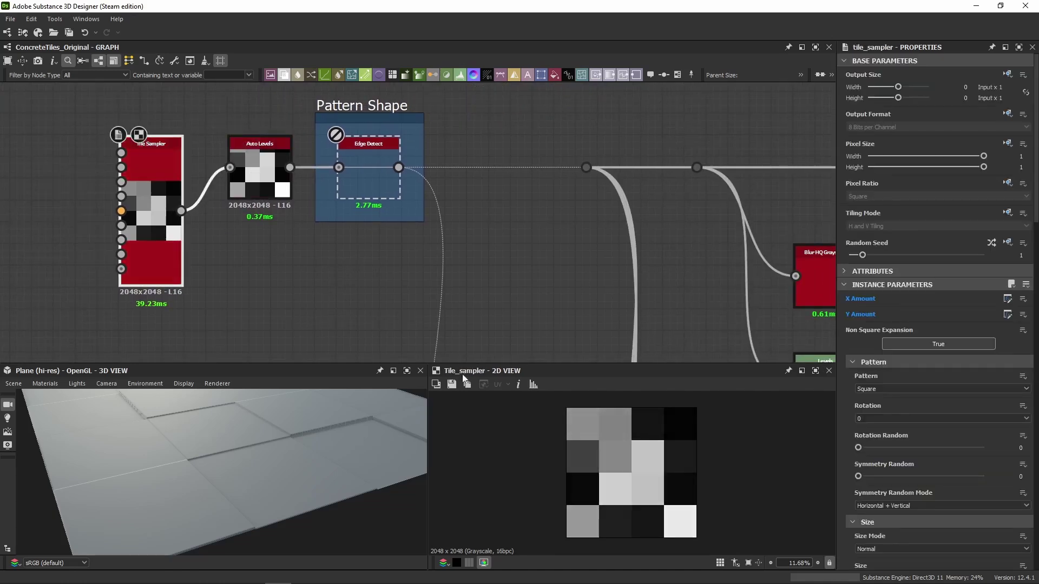
click(263, 164)
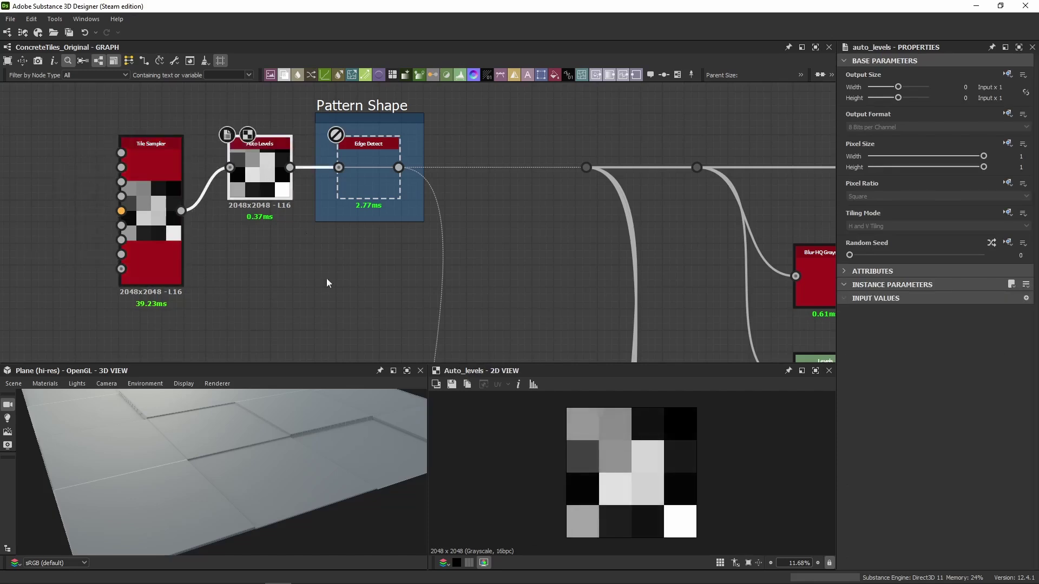
click(175, 267)
click(249, 183)
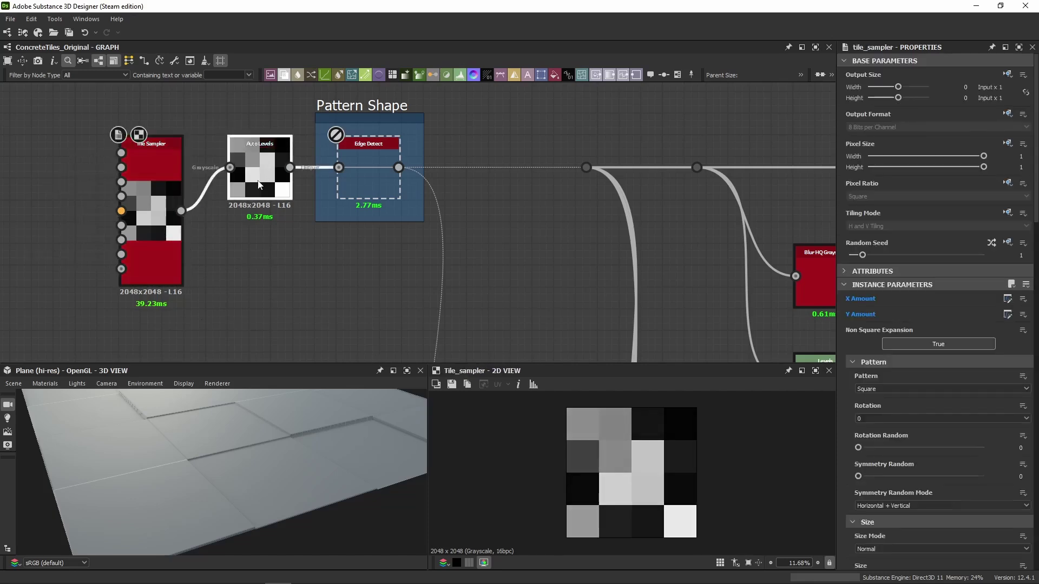
click(158, 238)
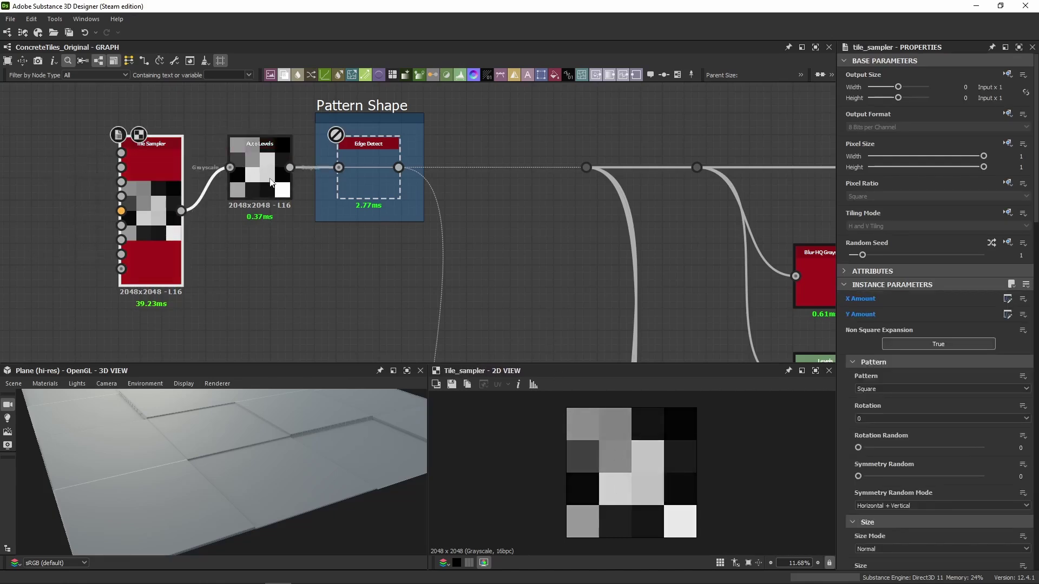
click(284, 191)
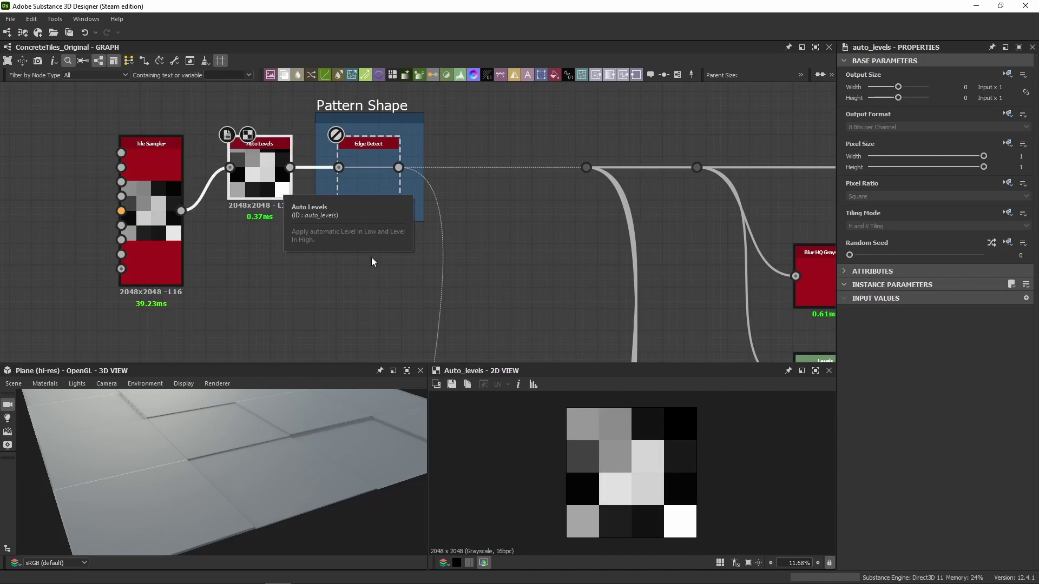
Enlarge the 3D view, enable the Edge Detect node in the Pattern Shape frame and show its output up close in the 2D view.
drag(256, 446, 263, 298)
drag(287, 435, 216, 400)
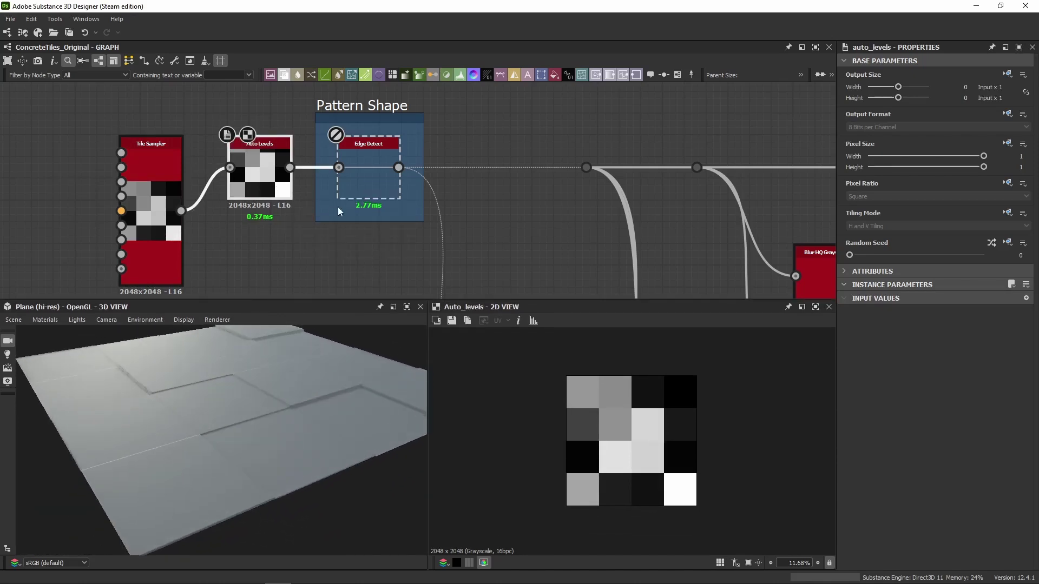
click(359, 201)
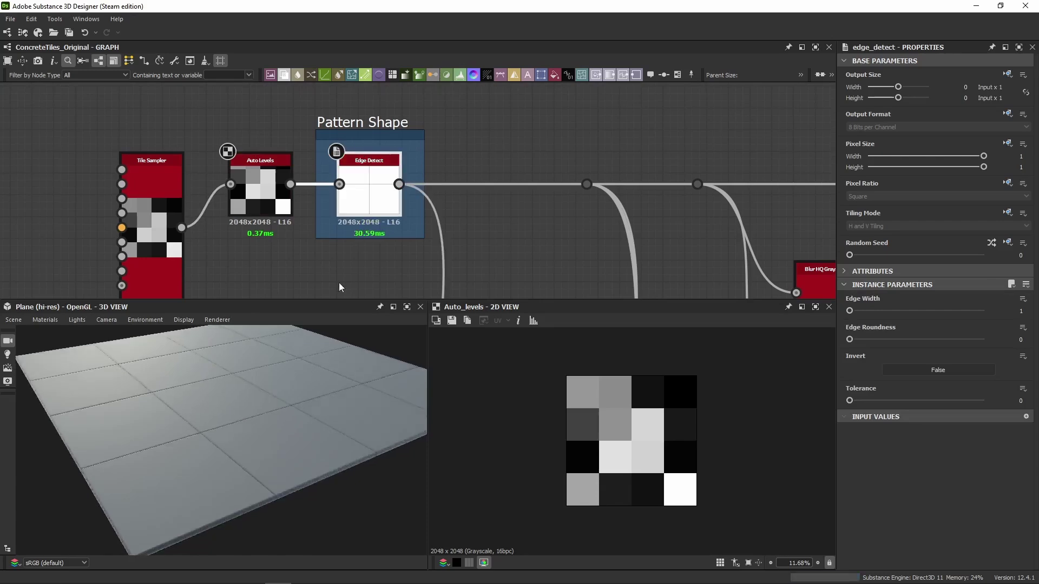
double_click(369, 200)
scroll(573, 417, up, 5)
scroll(564, 404, up, 15)
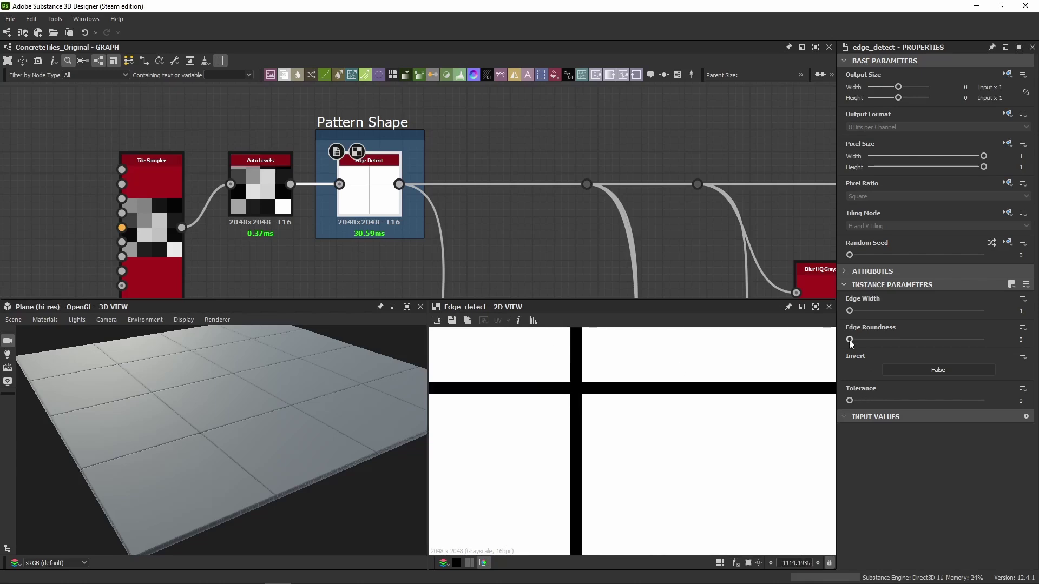
Try an Edge Roundness of 1.03 on the Edge Detect node, inspect the tile corners in 3D, and return it to 0.
drag(849, 340, 858, 342)
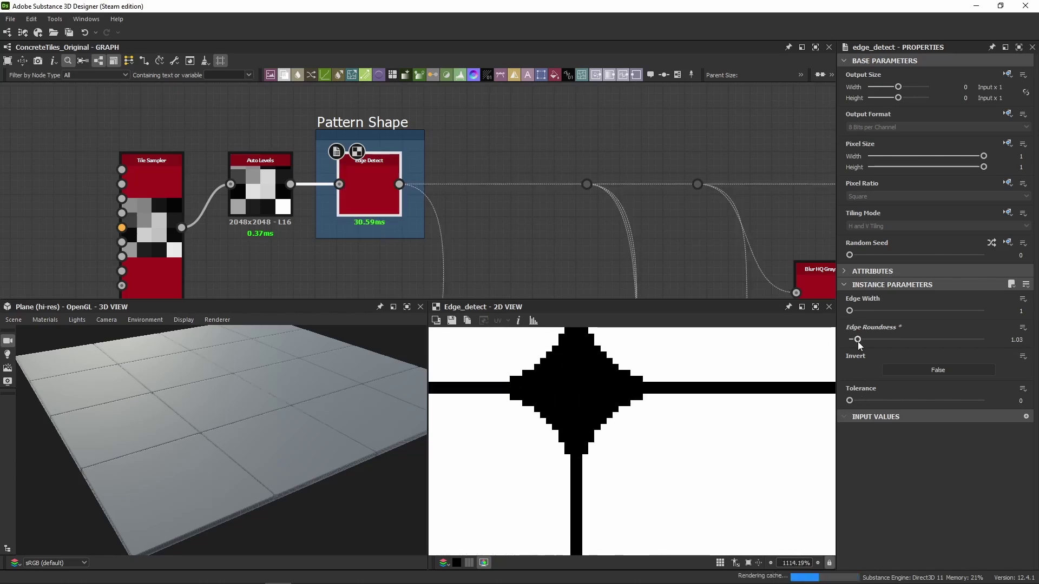
scroll(250, 505, down, 5)
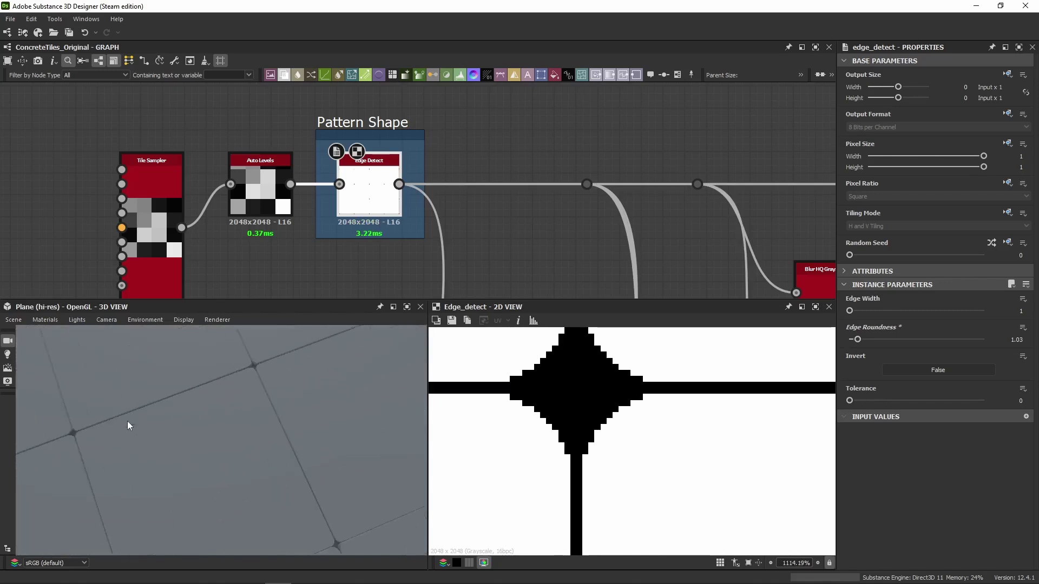
scroll(127, 424, down, 4)
drag(135, 424, 231, 438)
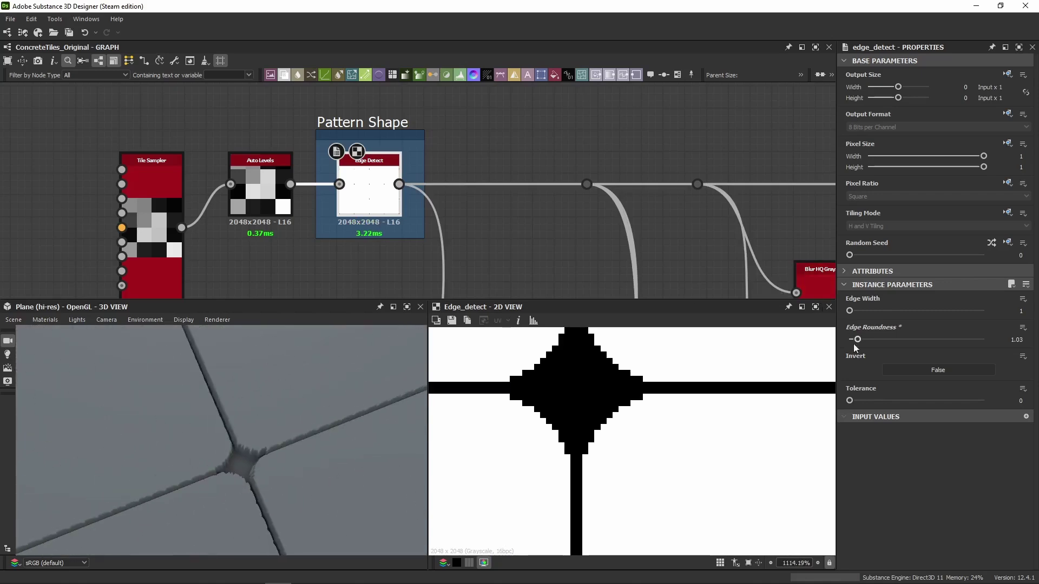
drag(858, 343, 849, 340)
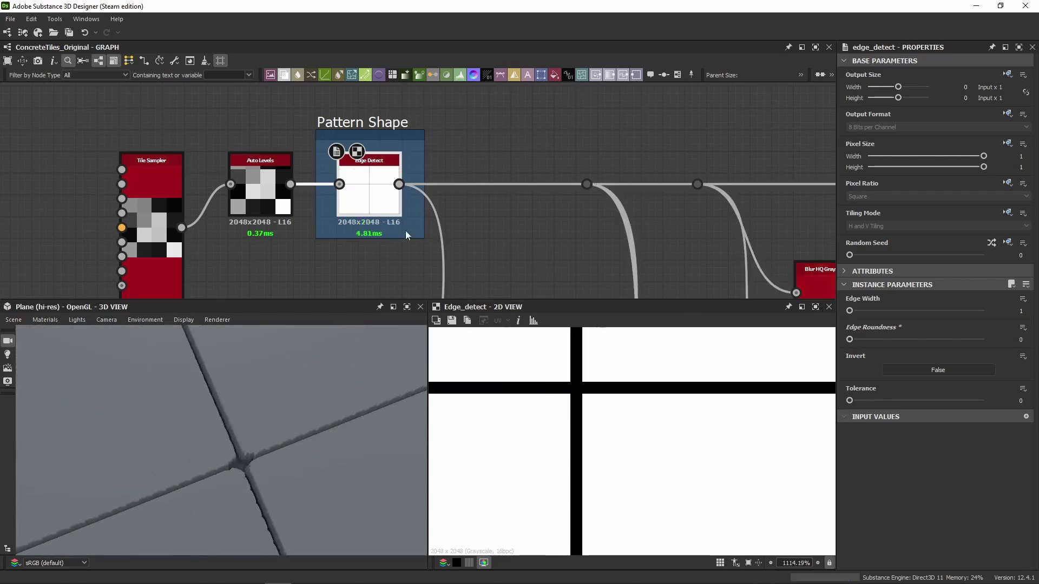
Select the Tile Sampler, Auto Levels and Edge Detect chain together, and reopen the Tile Sampler's properties alongside the whole tile pattern in 3D.
scroll(425, 260, down, 2)
scroll(425, 259, down, 2)
middle_drag(425, 259, 370, 186)
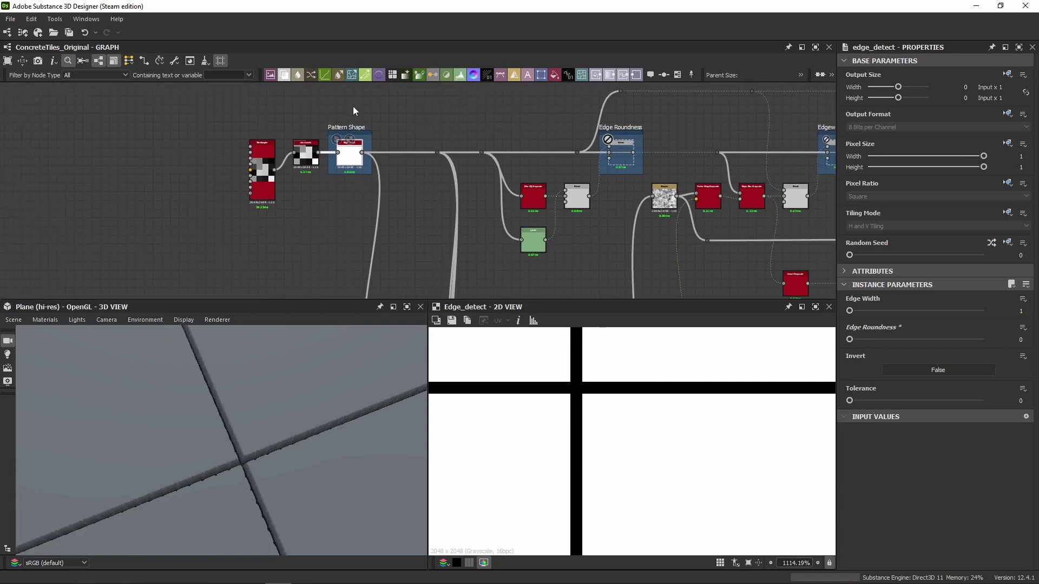
drag(353, 103, 240, 215)
scroll(224, 397, down, 3)
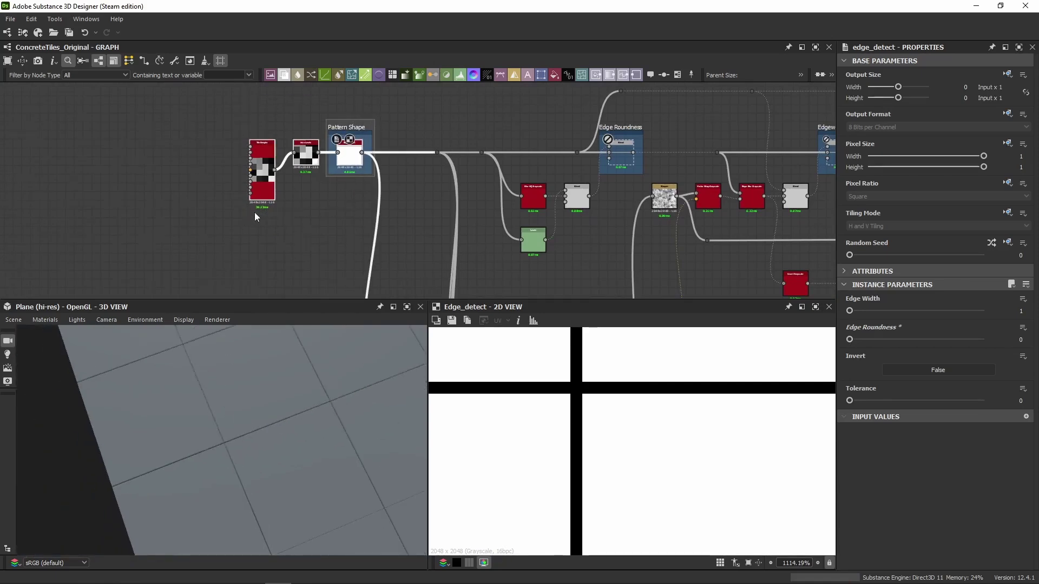
scroll(256, 216, up, 1)
middle_drag(448, 219, 285, 217)
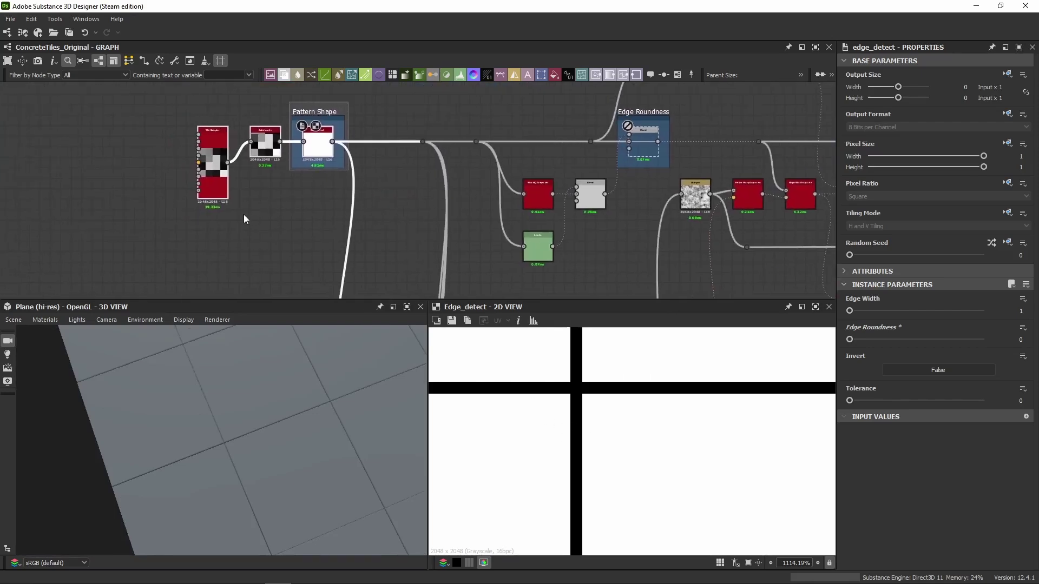
click(223, 184)
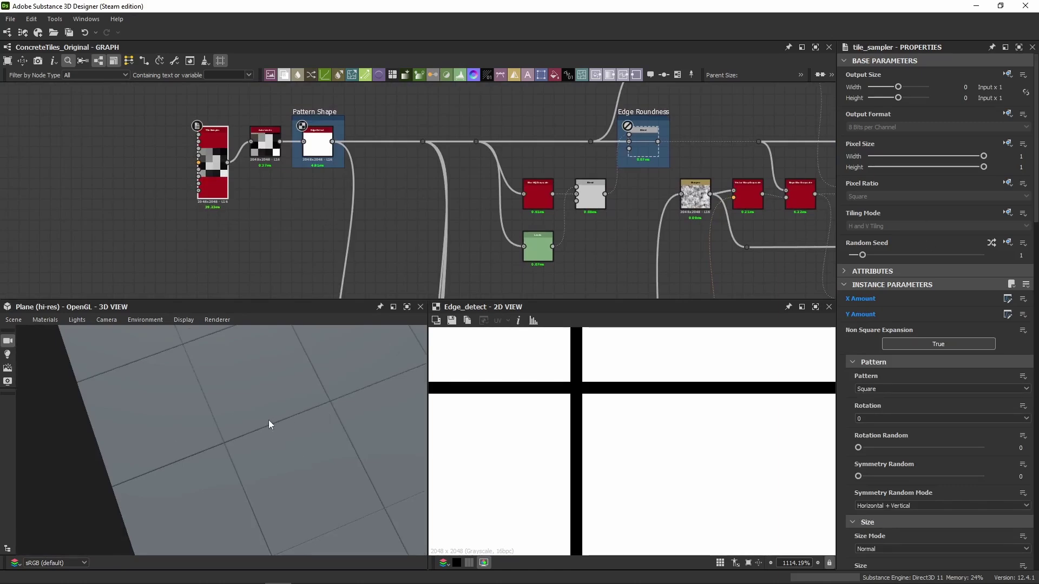
scroll(268, 420, down, 3)
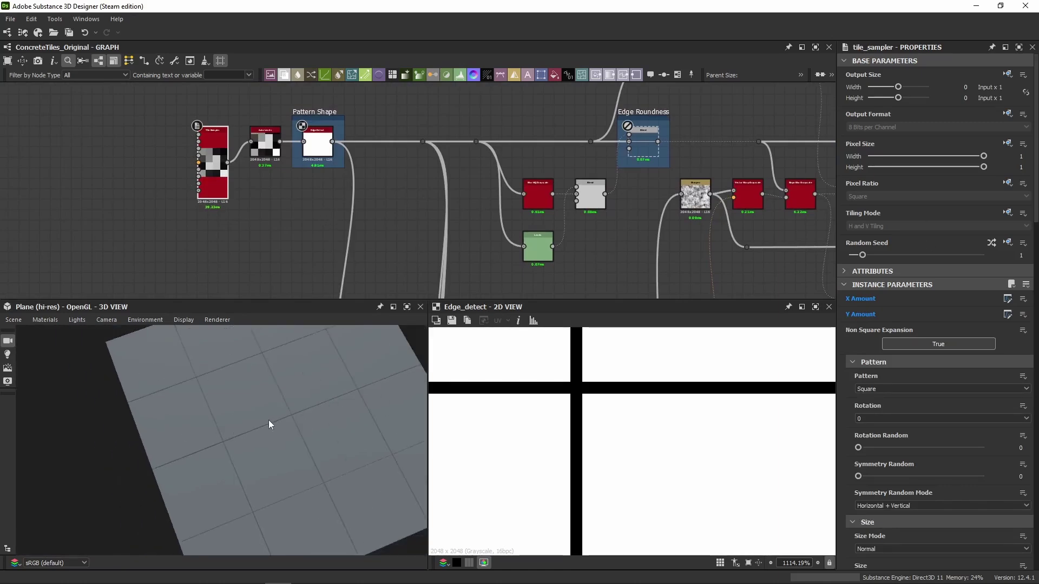
Examine the main height line from the Edge Roundness frame through the Edgewear frames to the Socket Thingy frame.
click(305, 231)
middle_drag(606, 243, 238, 209)
middle_drag(643, 161, 464, 201)
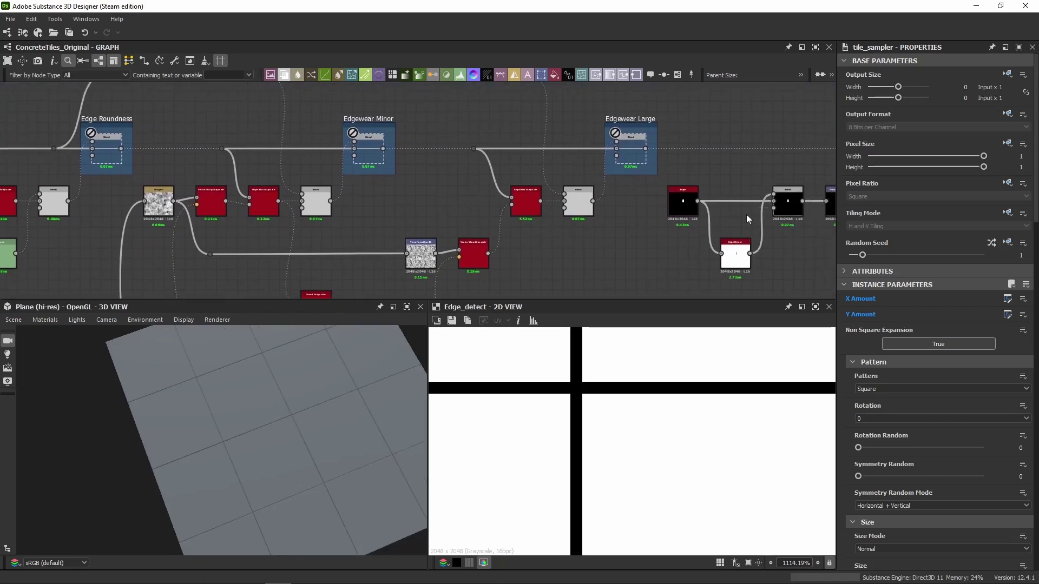
middle_drag(745, 215, 342, 185)
middle_drag(687, 139, 447, 164)
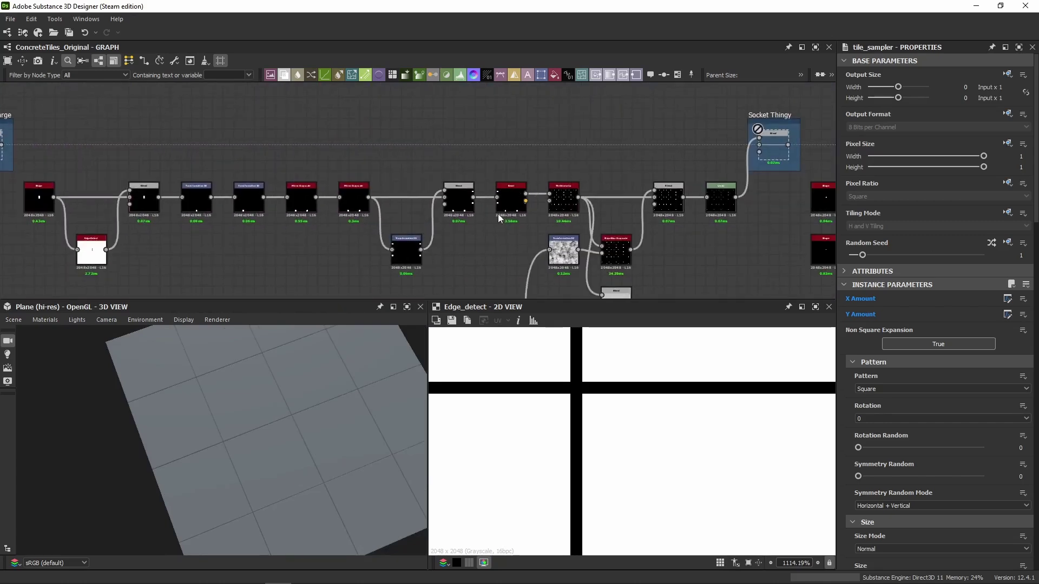
Trace the main height line back from the Socket Thingy frame through the Edgewear frames to the Pattern Shape frame.
scroll(498, 213, up, 4)
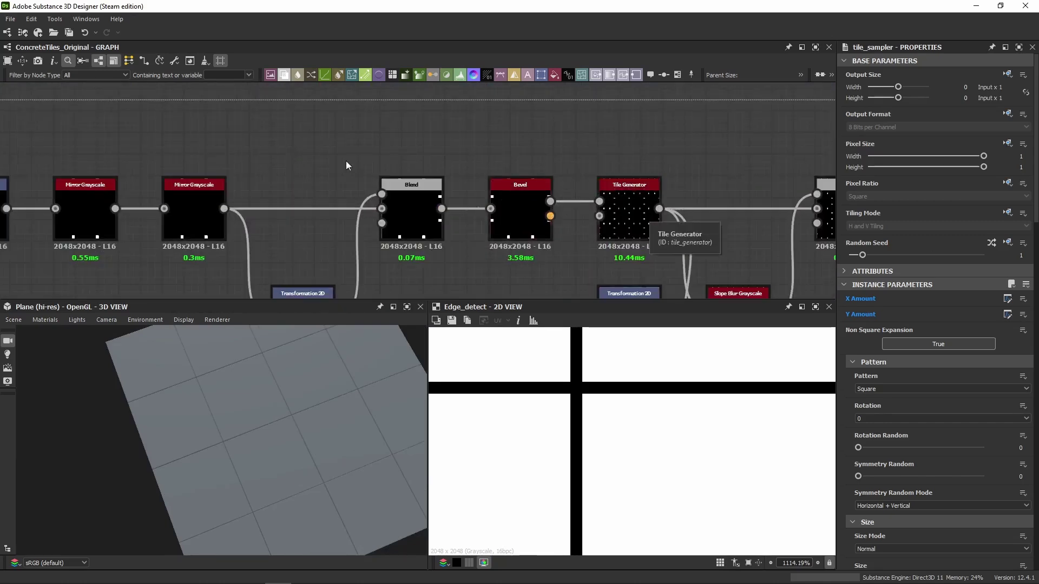
scroll(185, 147, down, 6)
middle_drag(185, 147, 579, 155)
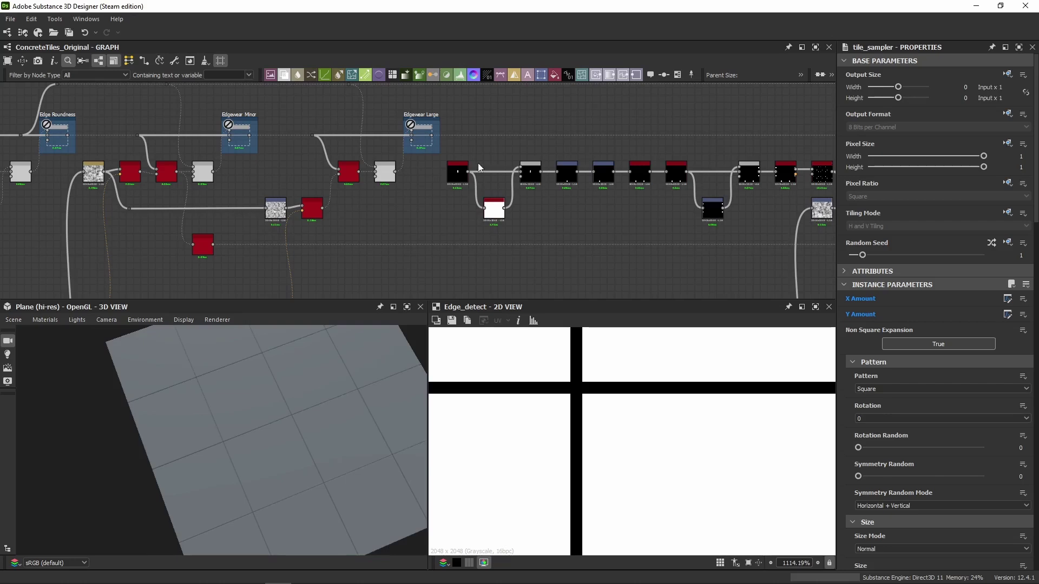
middle_drag(267, 174, 546, 177)
middle_drag(187, 184, 261, 185)
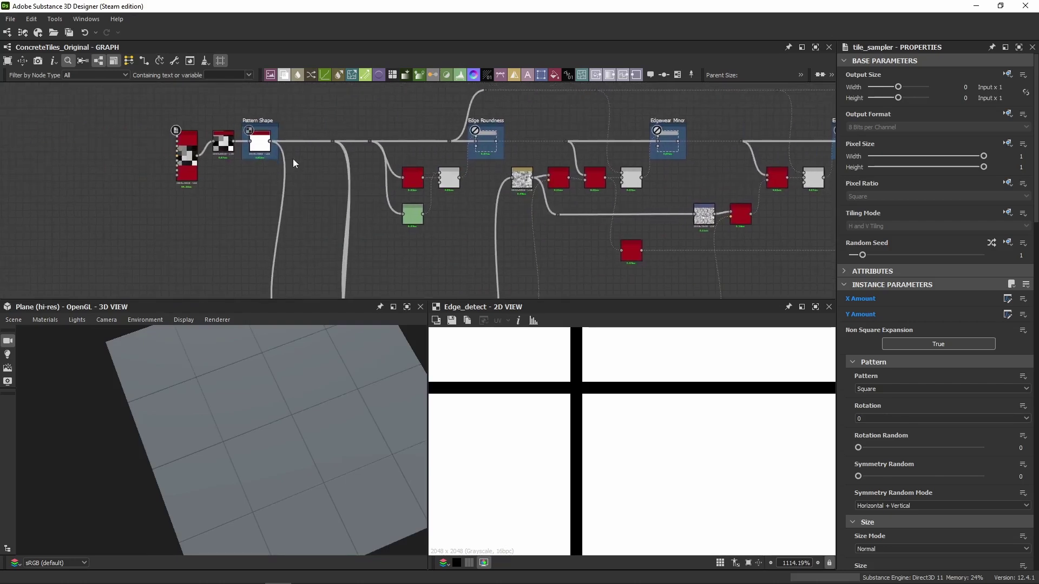
Locate the Flood Fill City frame below the height line and preview its colour Distance node and both Auto Levels nodes.
middle_drag(293, 217, 333, 232)
drag(540, 125, 407, 241)
middle_drag(417, 234, 352, 73)
scroll(299, 162, up, 2)
scroll(300, 163, up, 1)
scroll(557, 168, down, 1)
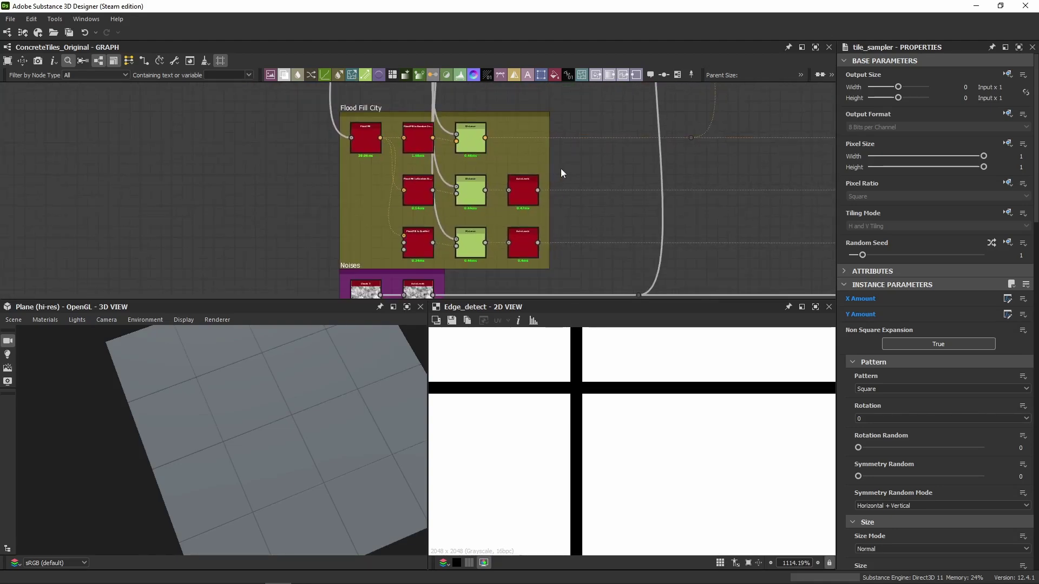
scroll(561, 173, down, 3)
scroll(460, 141, up, 3)
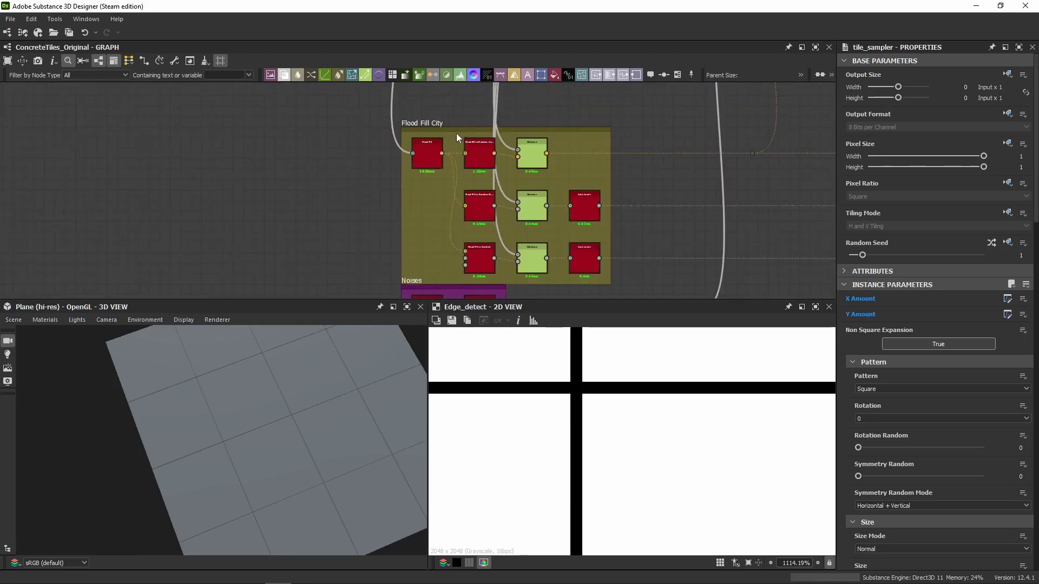
double_click(529, 163)
double_click(592, 219)
double_click(591, 255)
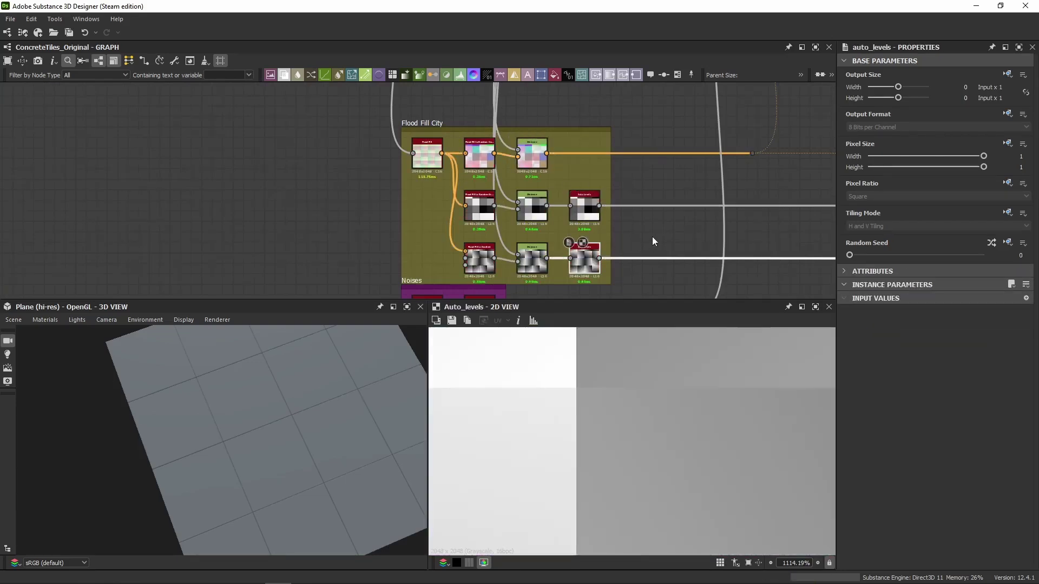
Follow the incoming link down to the Flood Fill node and open that node's properties.
middle_drag(441, 132, 445, 270)
scroll(397, 115, up, 2)
middle_drag(442, 221, 428, 100)
middle_drag(416, 219, 403, 110)
scroll(418, 220, up, 3)
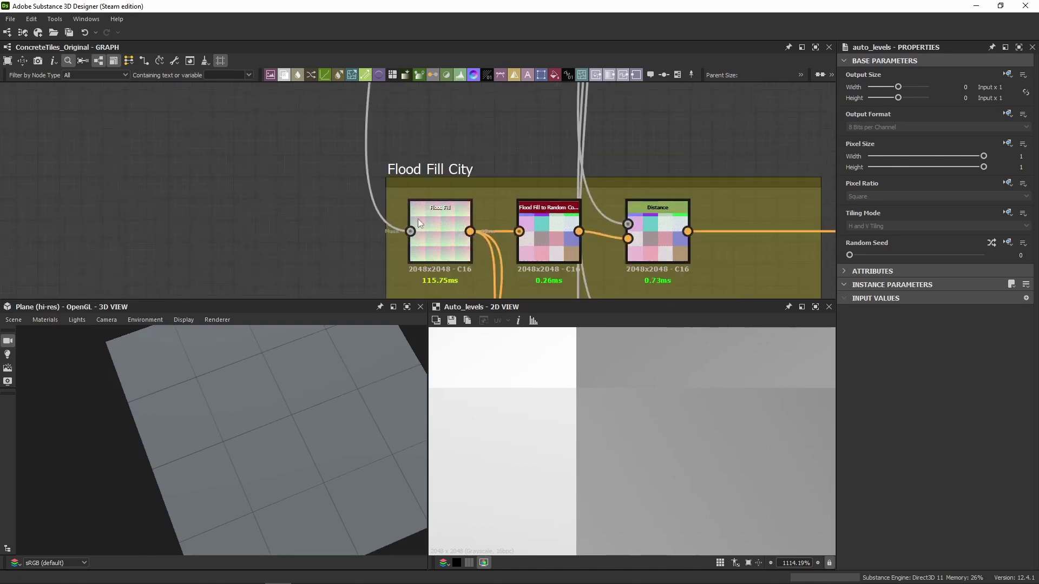
click(427, 228)
middle_drag(427, 228, 355, 188)
scroll(349, 141, down, 1)
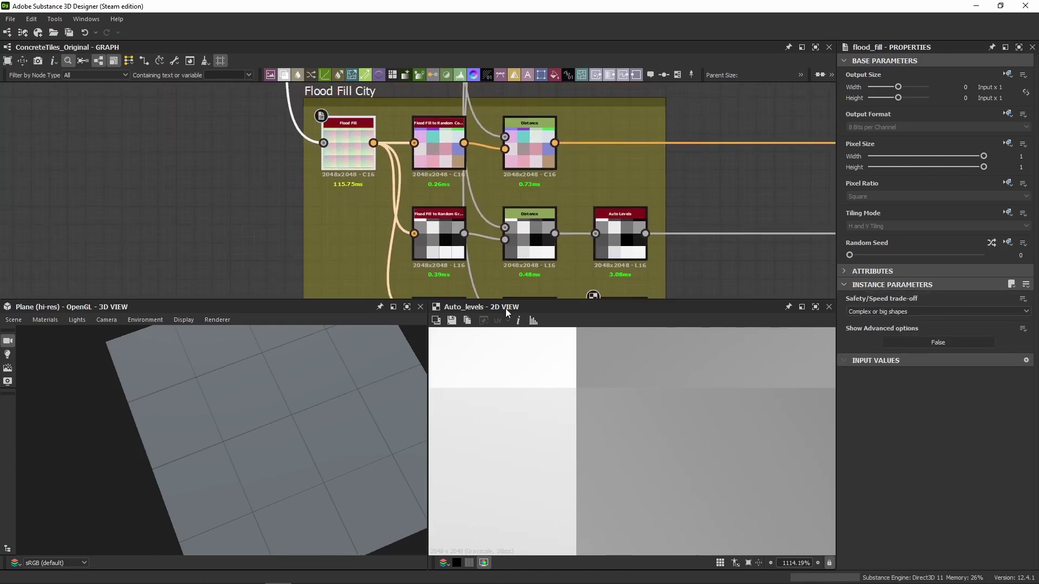
Enlarge the graph area and inspect the Flood Fill to Random Color, Random Grayscale and Gradient nodes, with the colour output in the 2D view.
drag(507, 298, 518, 404)
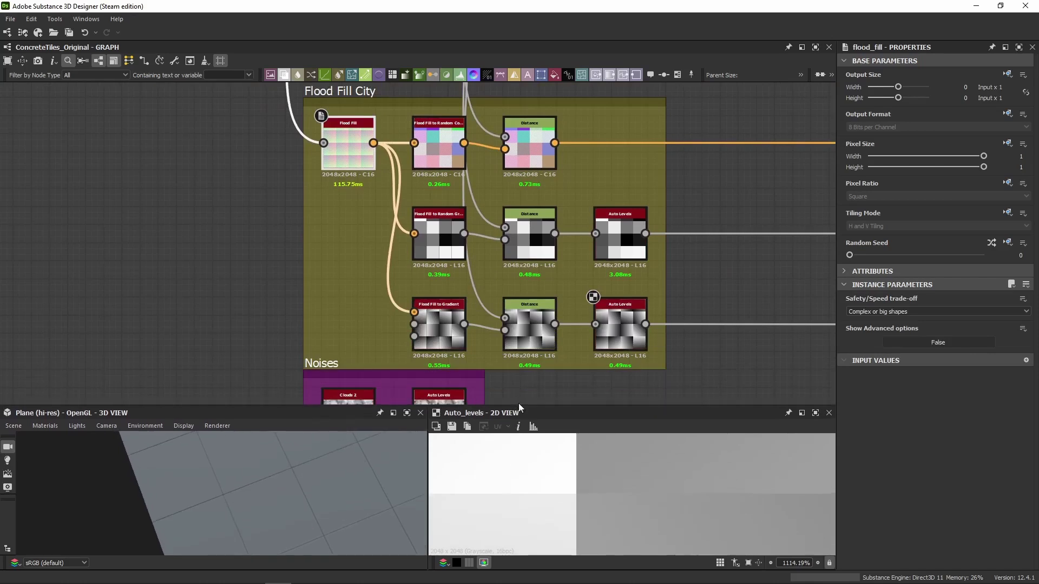
scroll(439, 186, up, 1)
click(424, 159)
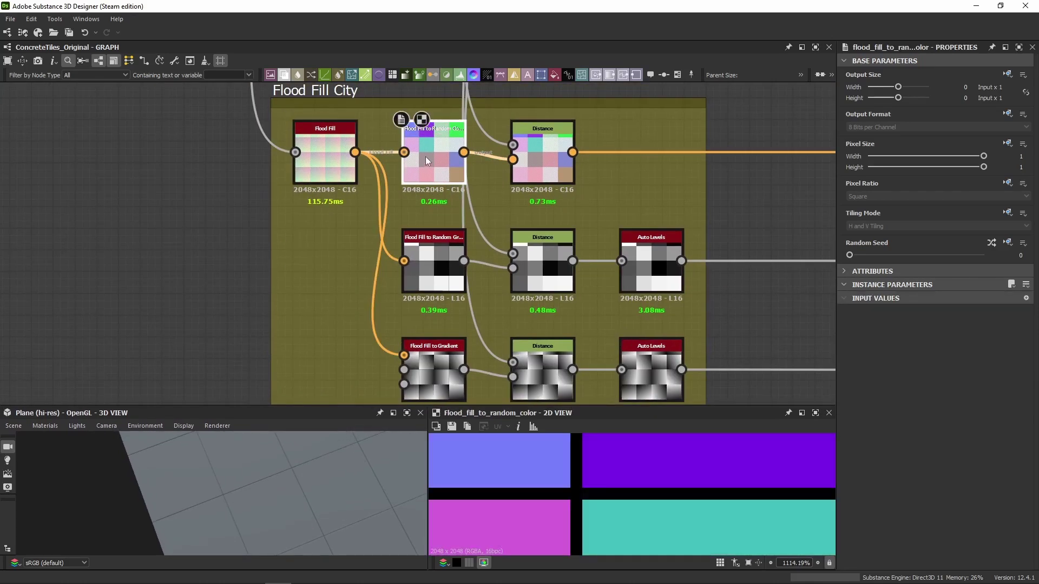
click(424, 247)
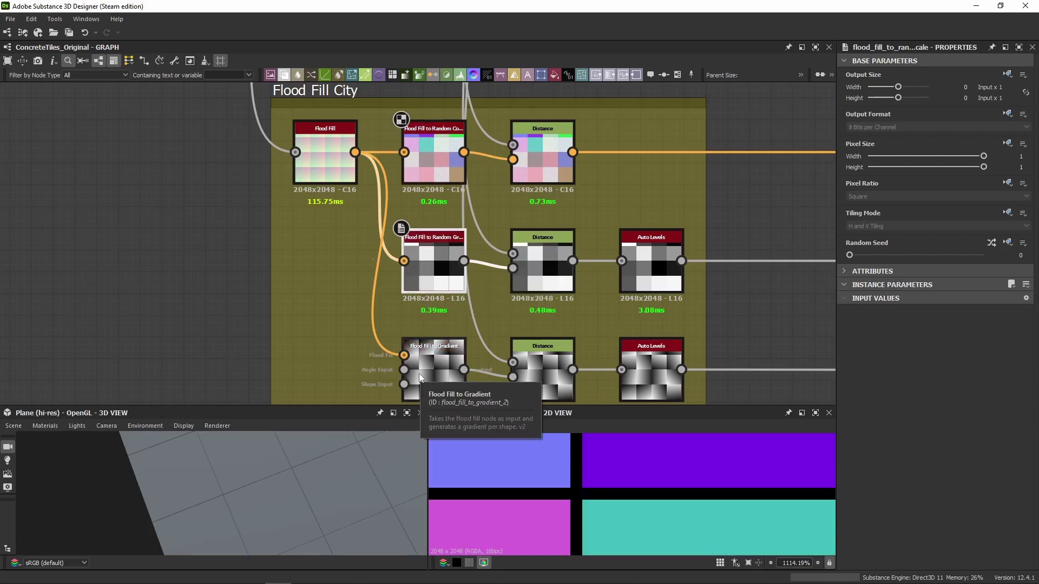
middle_drag(544, 254, 492, 235)
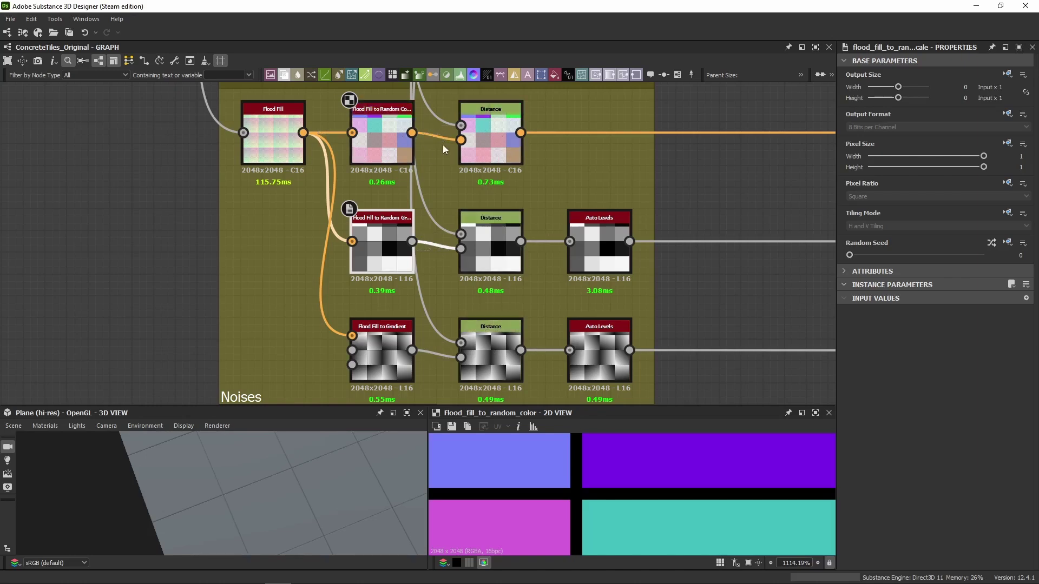
click(387, 129)
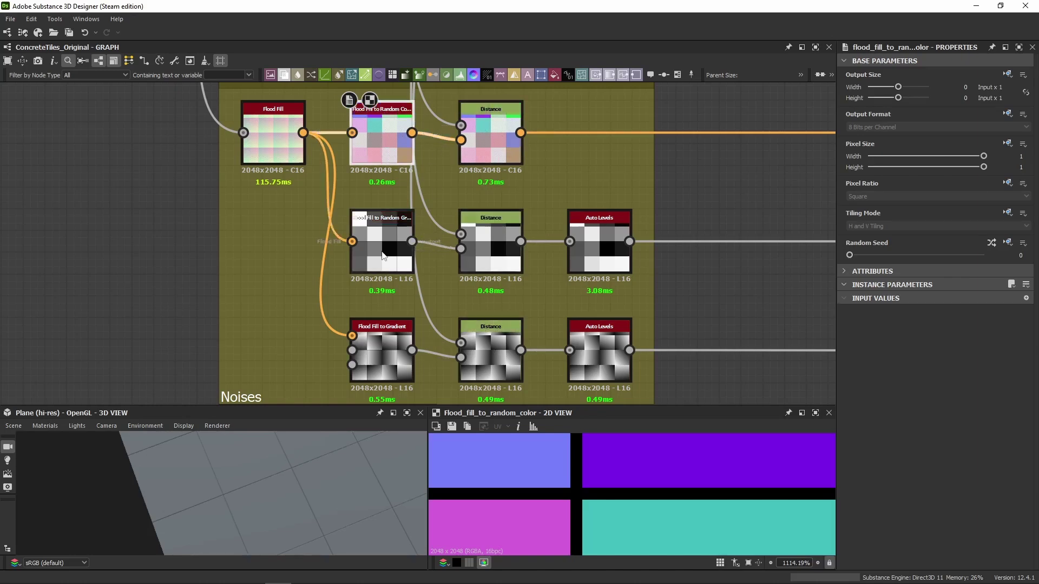
click(380, 346)
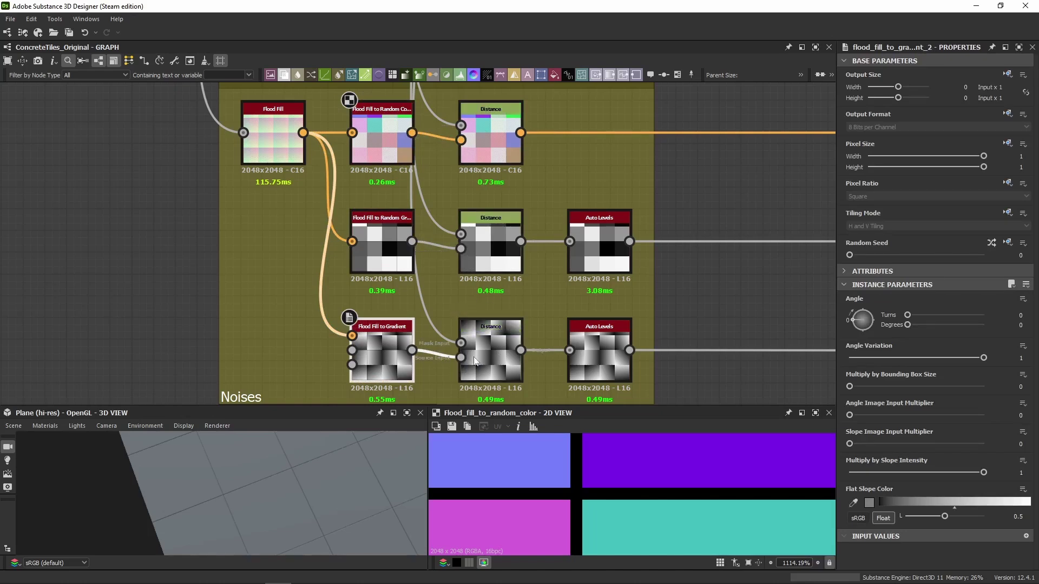
Trace the Edge Detect output from the Pattern Shape frame down to the Flood Fill City nodes.
scroll(433, 162, down, 6)
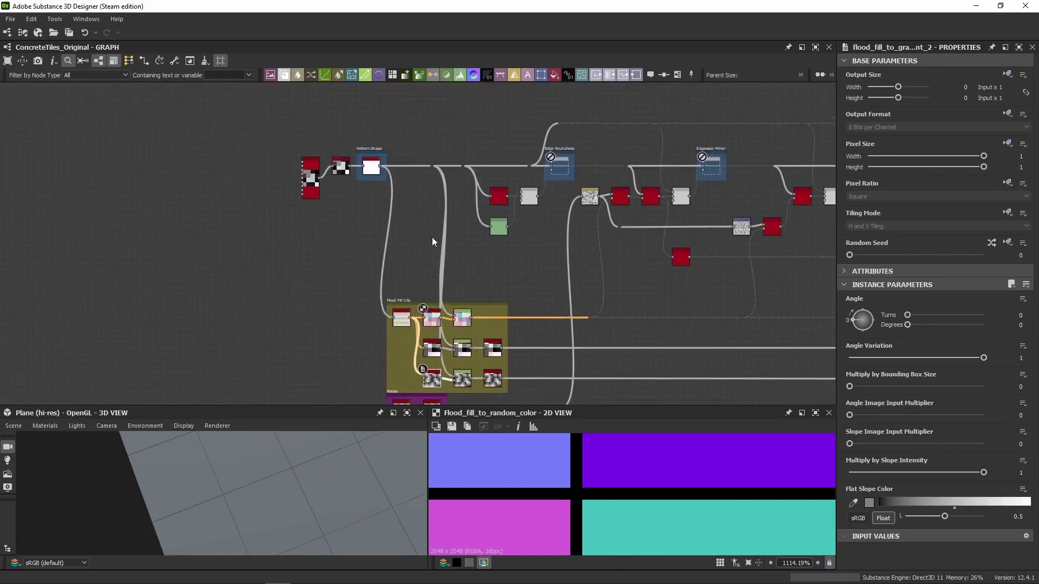
scroll(358, 174, up, 6)
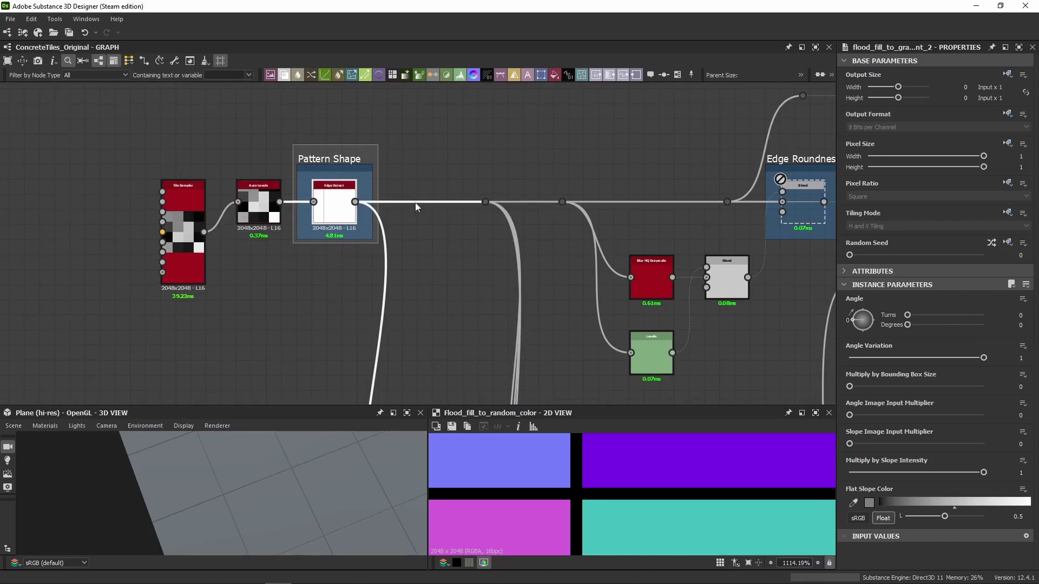
scroll(415, 207, down, 4)
middle_drag(415, 207, 399, 122)
middle_drag(436, 270, 414, 166)
scroll(411, 204, up, 3)
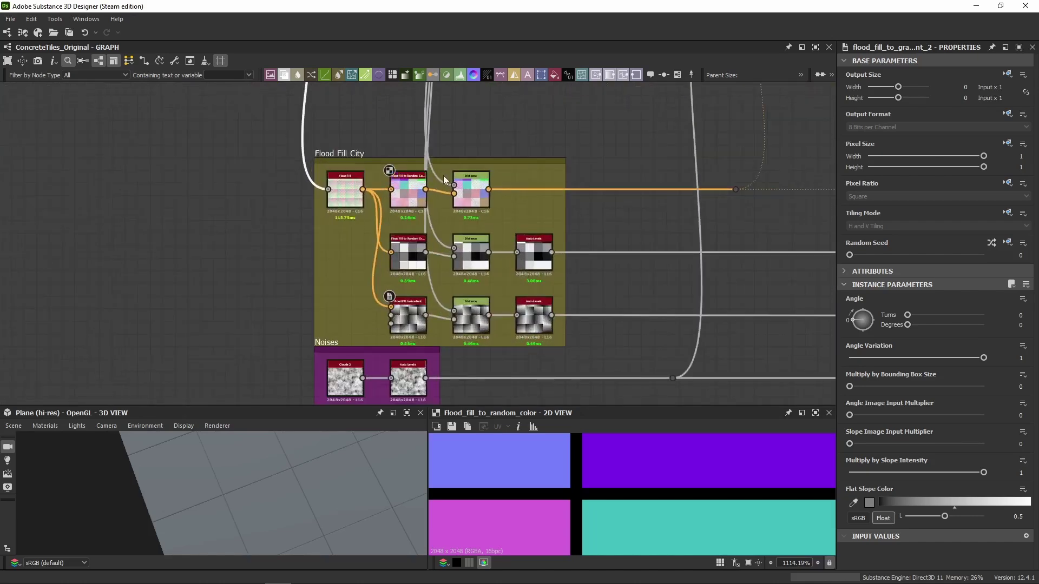
Review the settings of the three Distance nodes in the Flood Fill City frame and preview the grayscale and gradient ones.
scroll(463, 204, up, 3)
click(437, 332)
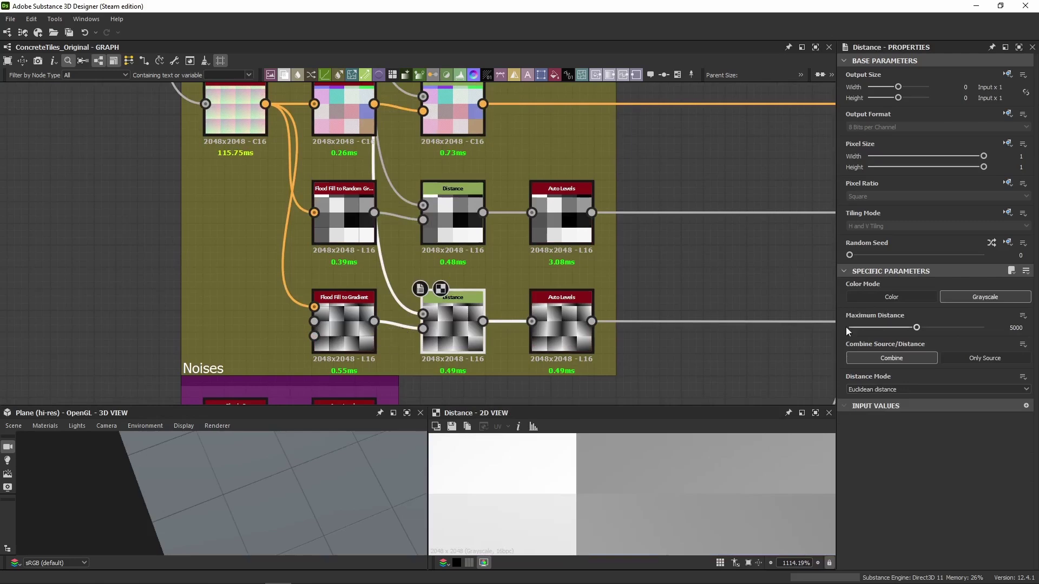
click(450, 114)
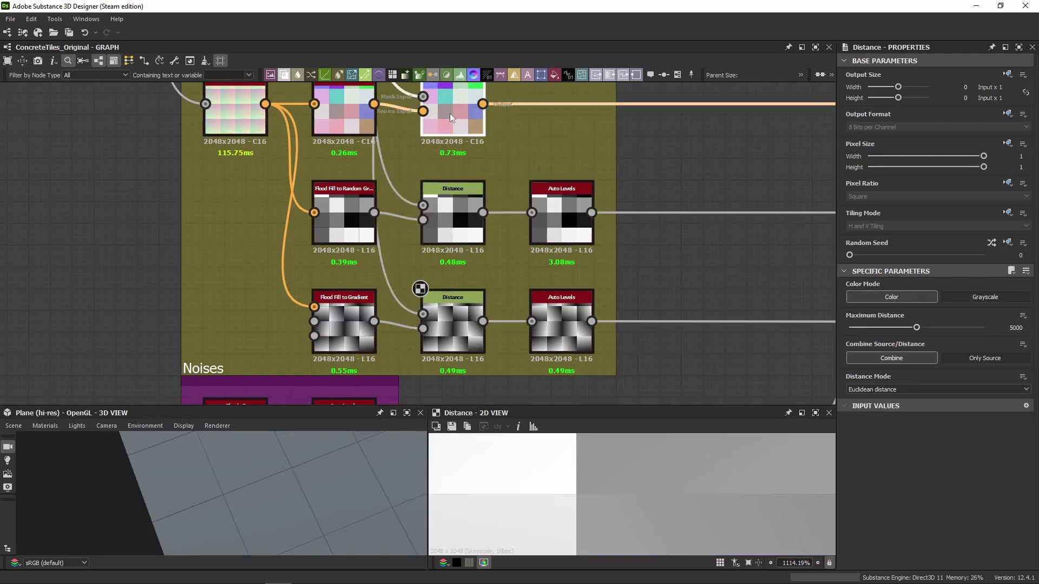
click(456, 227)
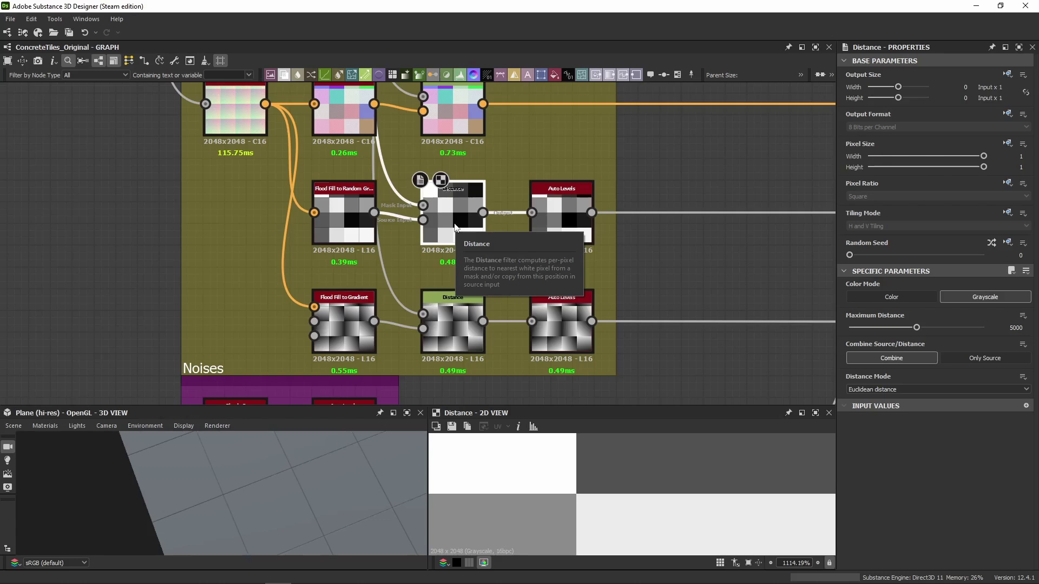
click(447, 328)
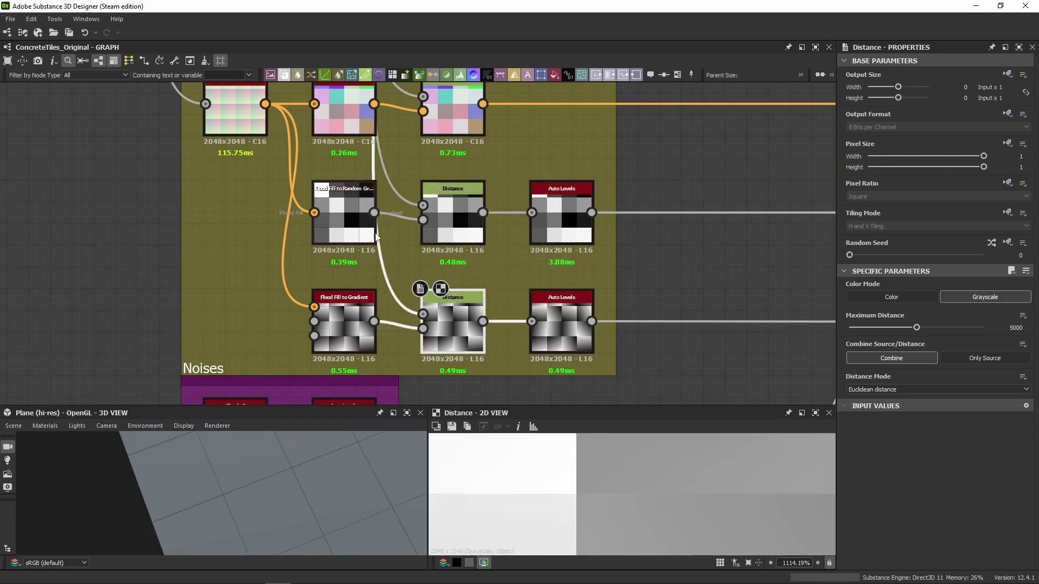
Open the Flood Fill to Gradient node's properties and check its Angle Variation setting.
mouse_move(377, 237)
middle_down()
mouse_move(368, 263)
mouse_move(376, 223)
middle_up()
click(357, 269)
click(365, 306)
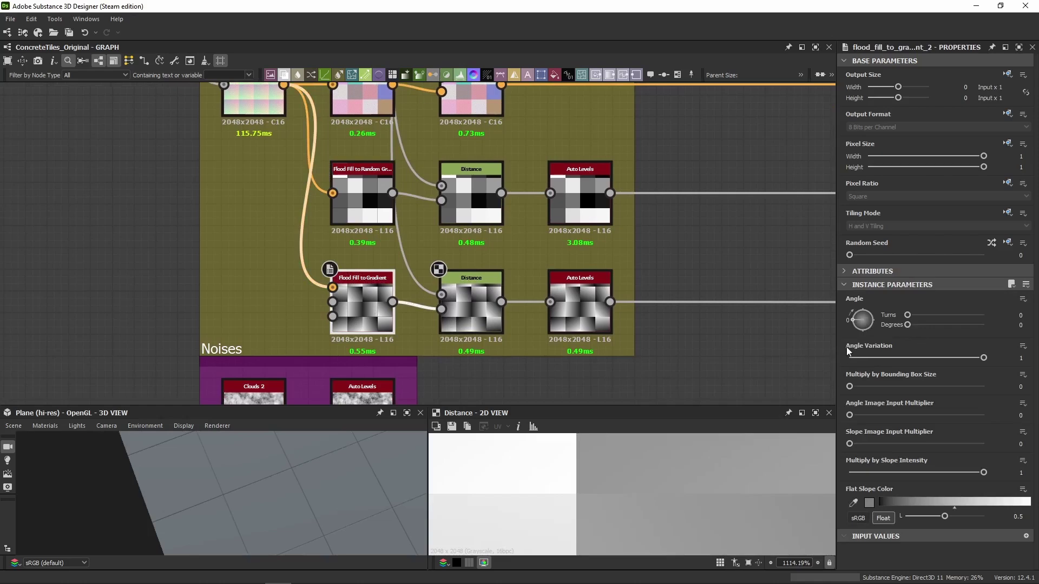
drag(849, 358, 998, 353)
Select both Auto Levels nodes in the Flood Fill City frame, and compare the random grayscale row's Distance and Auto Levels outputs.
middle_drag(619, 219, 538, 264)
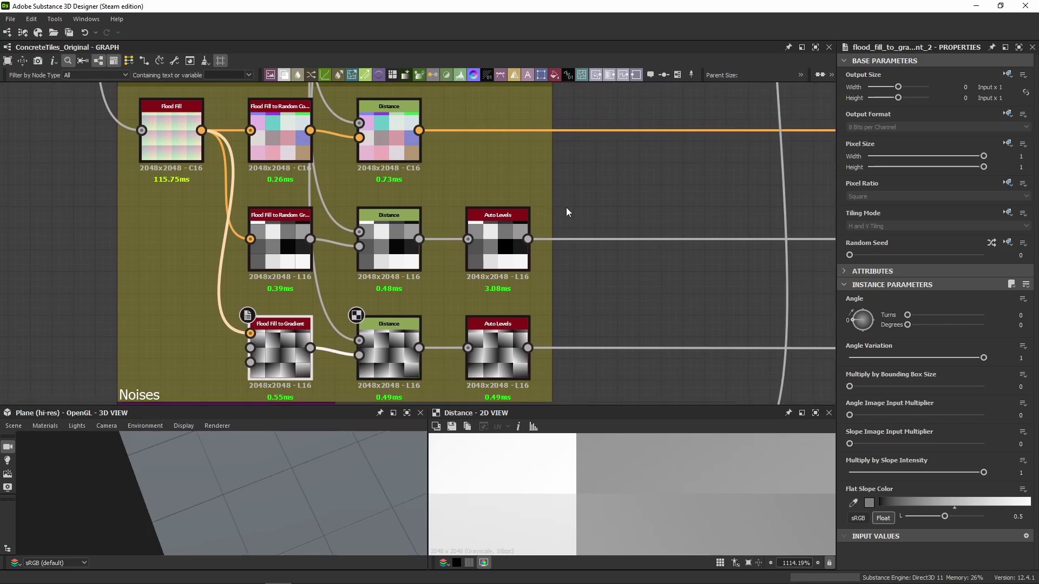
click(509, 243)
shift+click(510, 360)
middle_drag(508, 187, 506, 138)
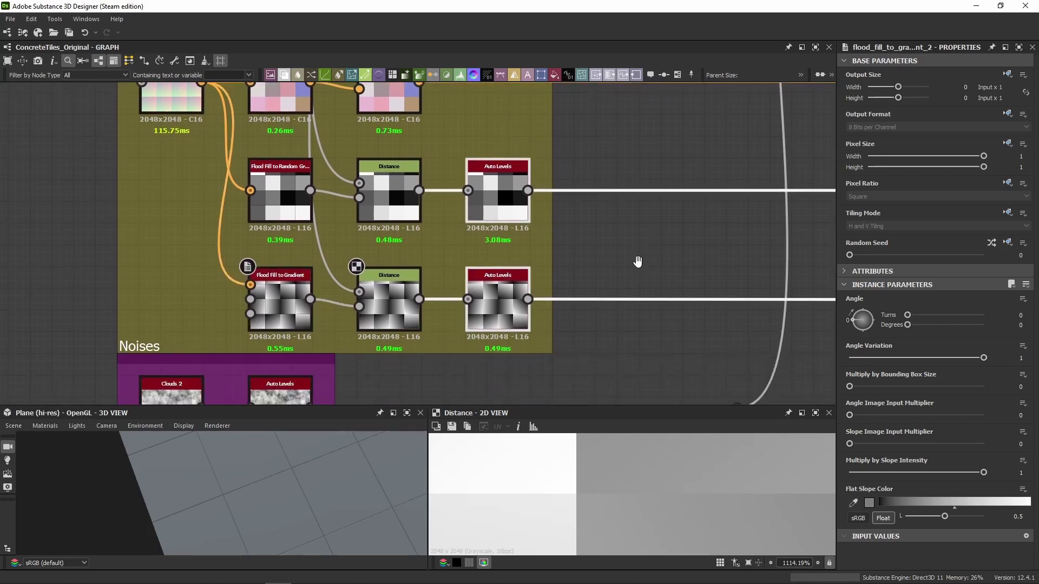
click(396, 206)
click(497, 195)
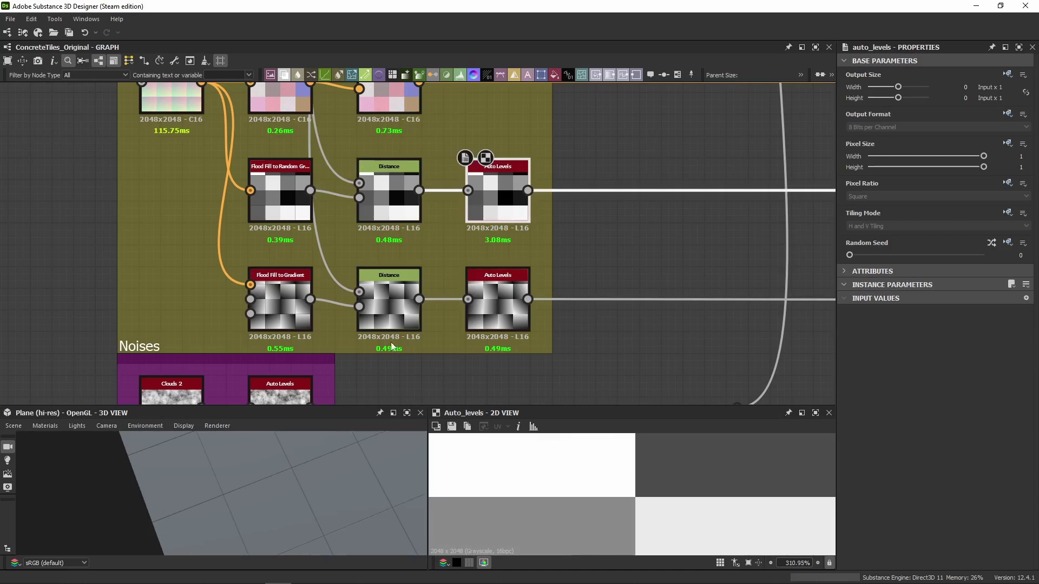
Show the gradient row's whole output in an enlarged 2D view and compare its Distance and Auto Levels nodes.
click(383, 307)
scroll(627, 501, down, 12)
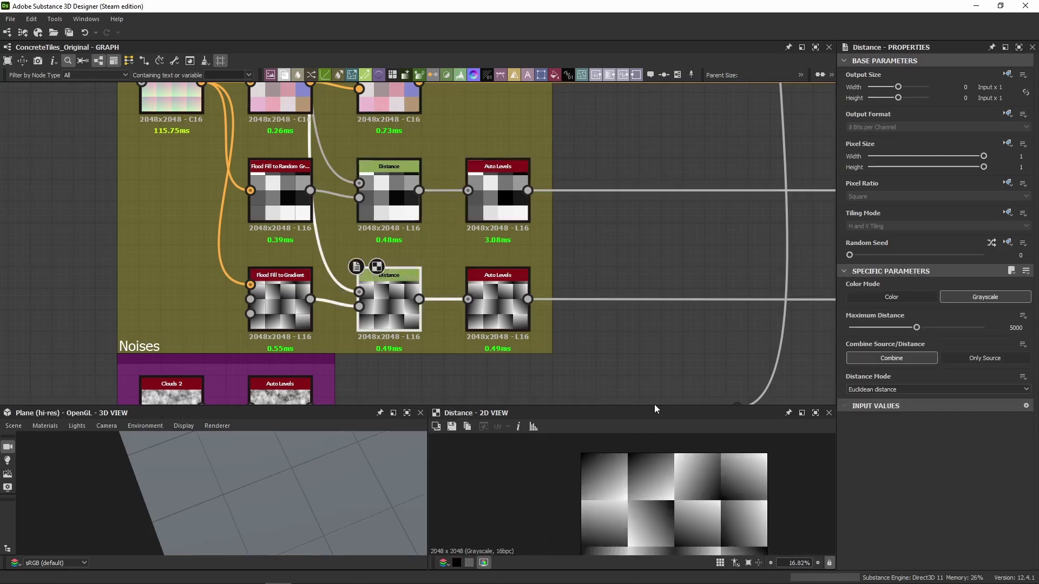
drag(653, 409, 654, 373)
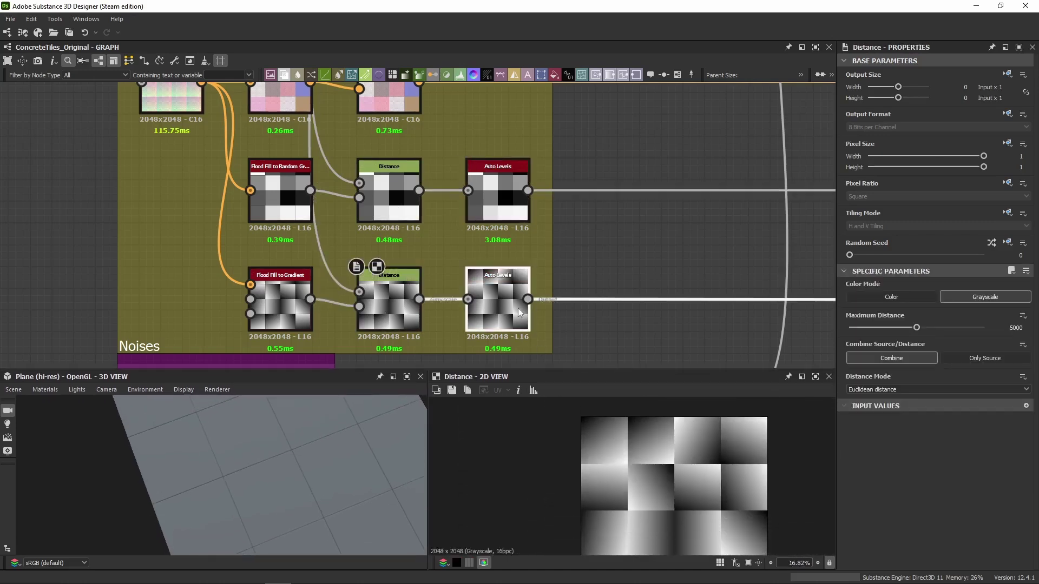
click(518, 307)
click(399, 319)
click(483, 314)
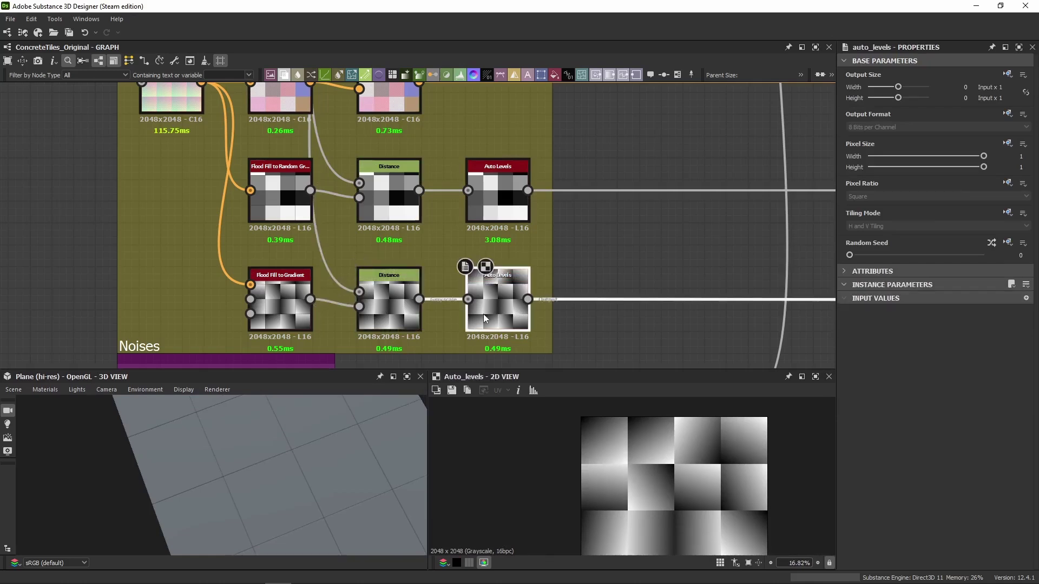
Add a Levels node fed by the gradient row's Distance output and apply Auto Level to it.
middle_drag(613, 244, 566, 104)
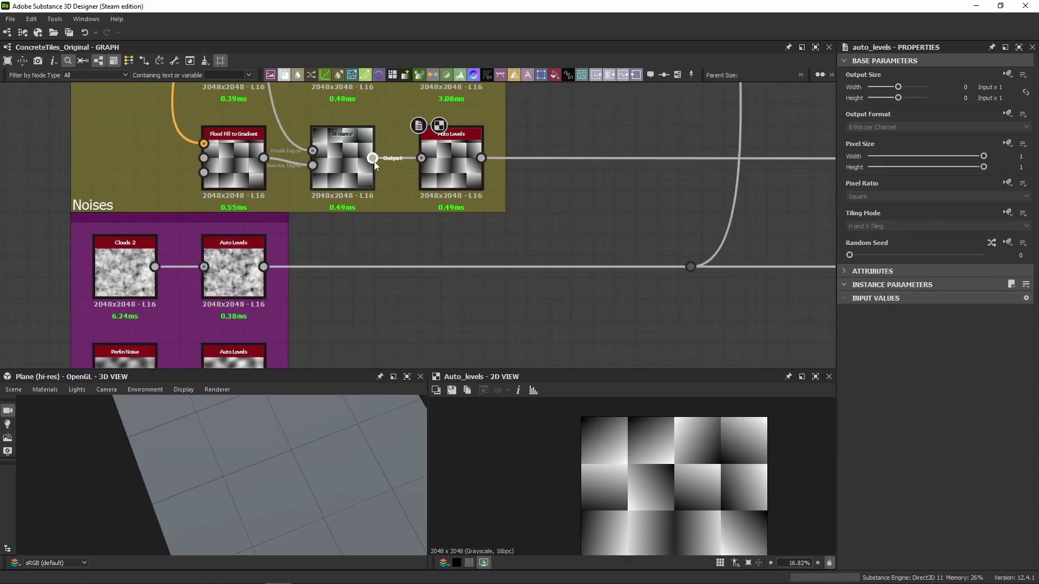
drag(372, 158, 478, 320)
text(level)
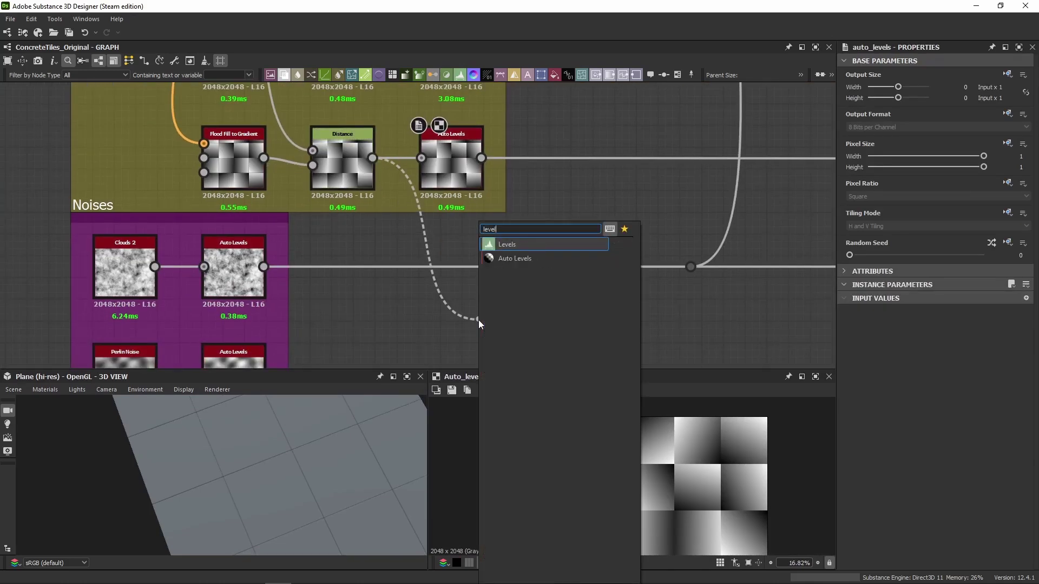
key(Return)
click(1028, 272)
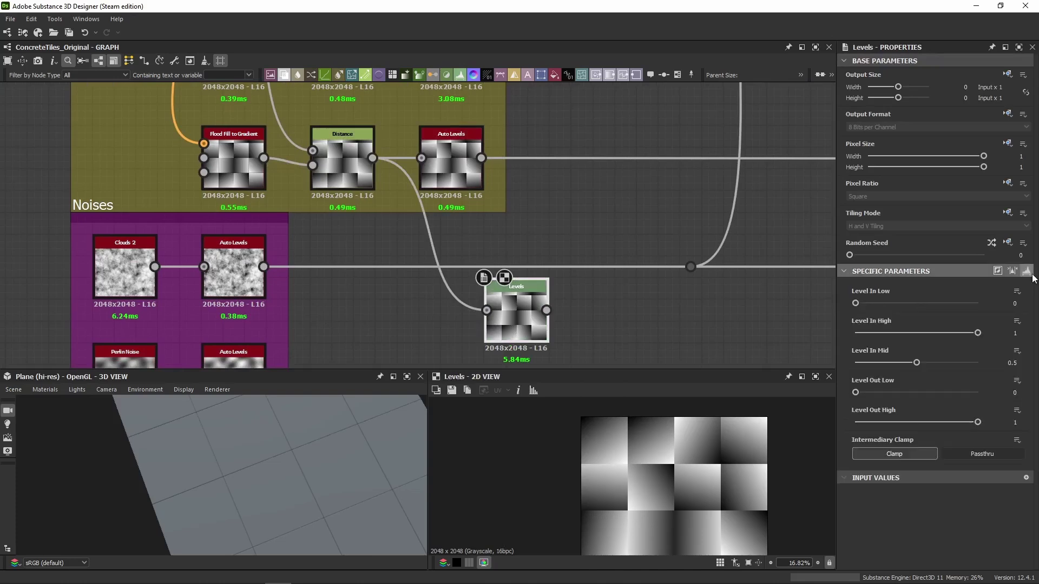
click(1012, 270)
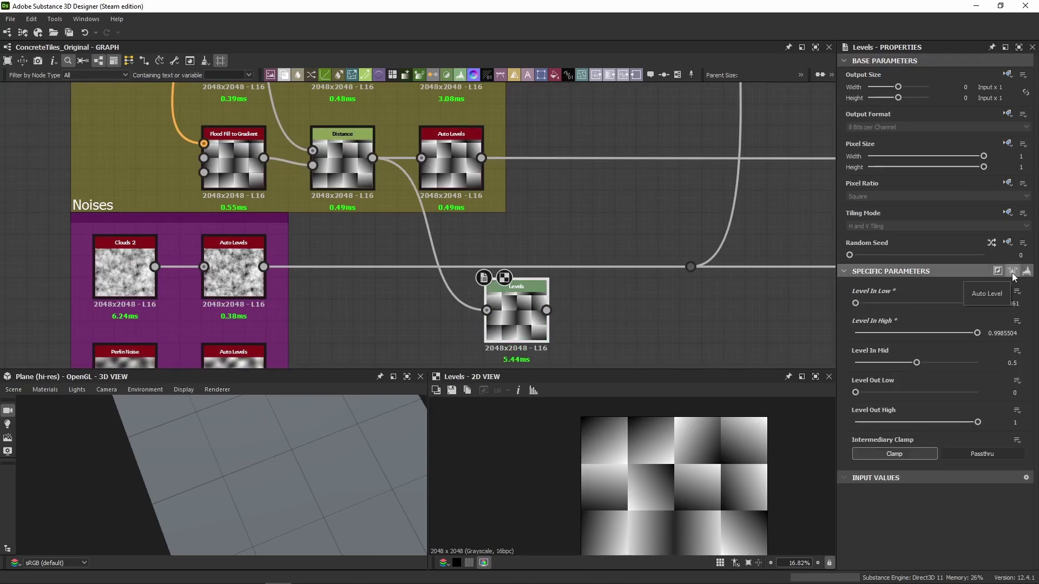
Check the Levels node's histogram, then try a Level In Low of 1 in its numeric settings and undo it.
click(1026, 271)
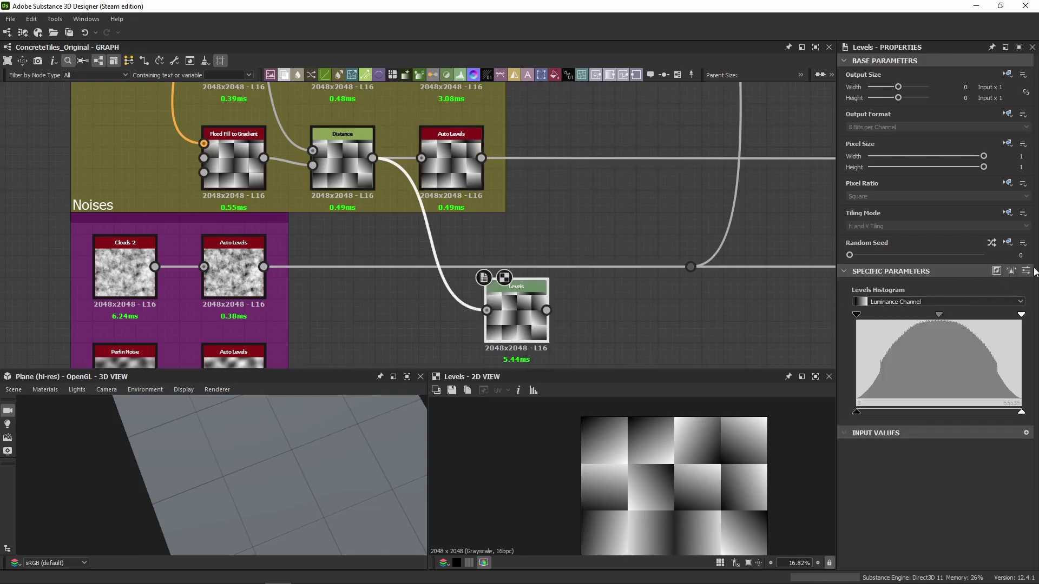
click(1026, 271)
drag(982, 309, 1016, 307)
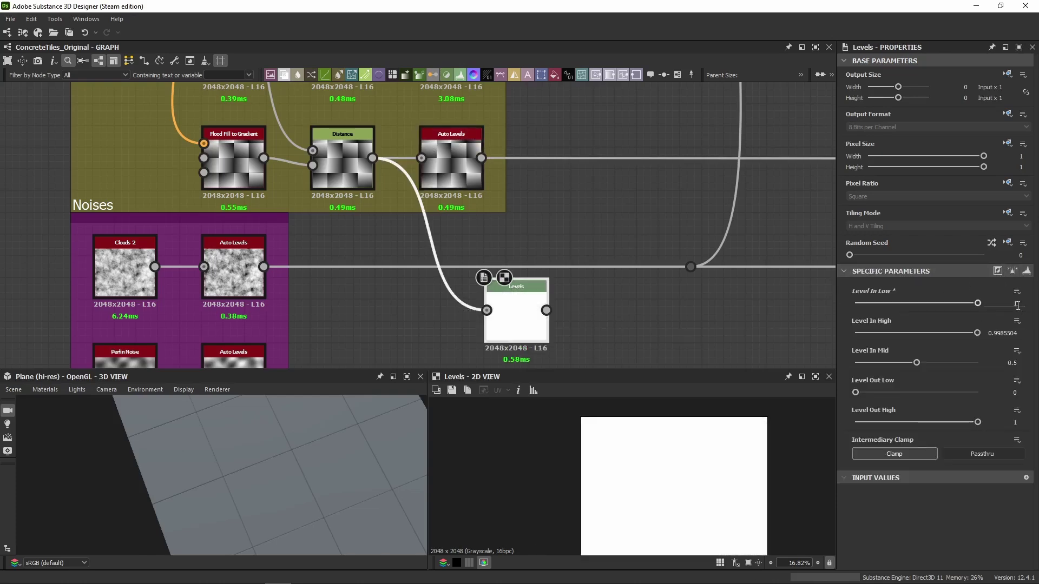
key(ctrl+z)
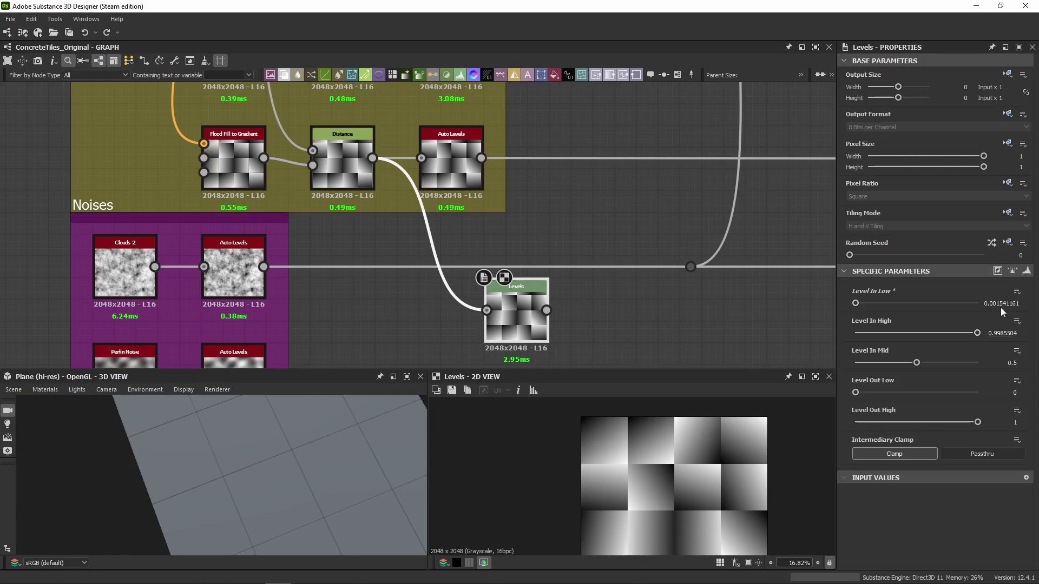
Replace the test Levels node with one fed by the gradient row's Auto Levels output and show its numeric settings.
key(Delete)
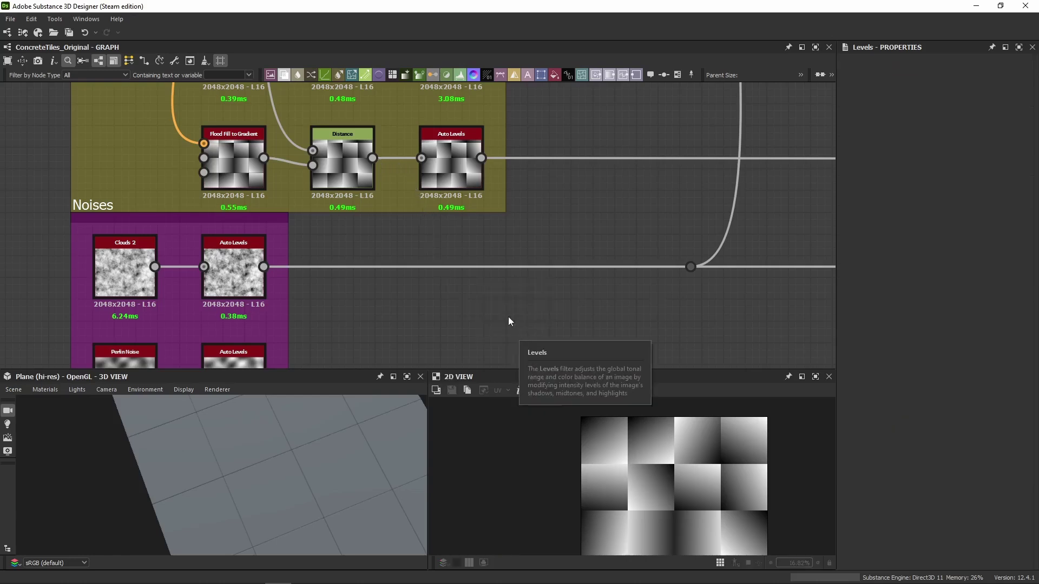
drag(481, 158, 535, 309)
text(levels)
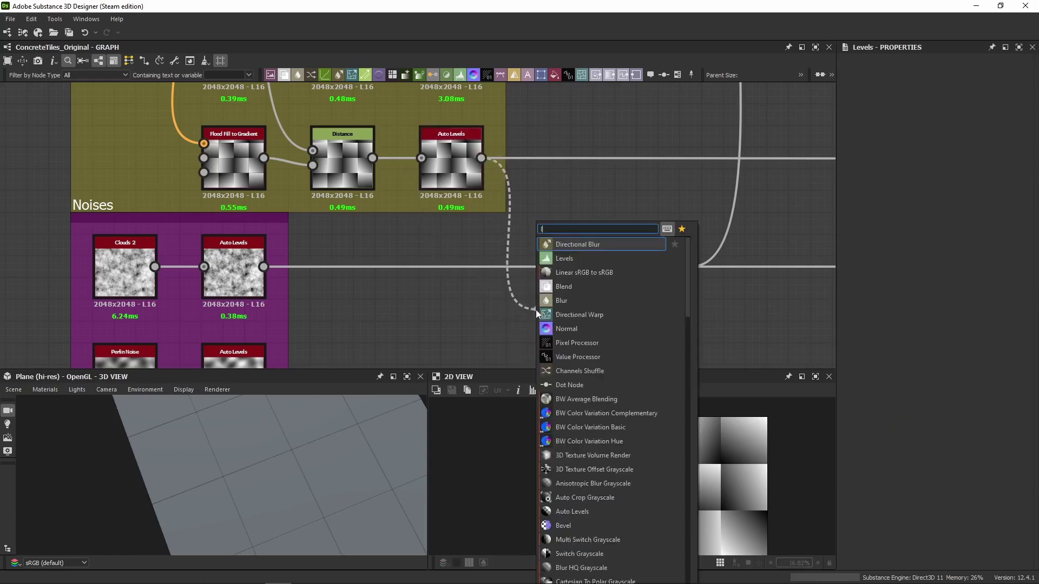
key(Return)
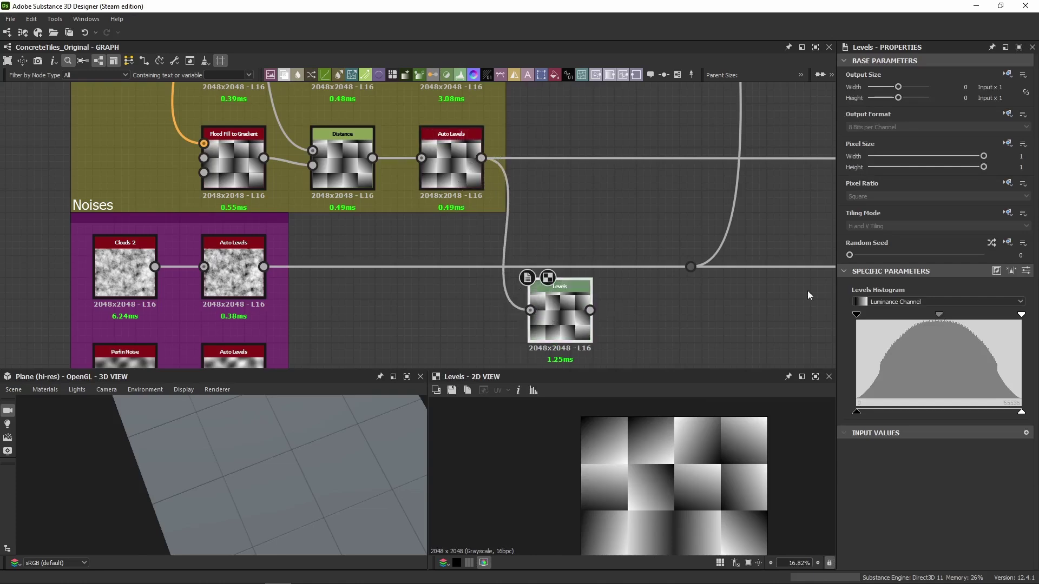
click(1014, 273)
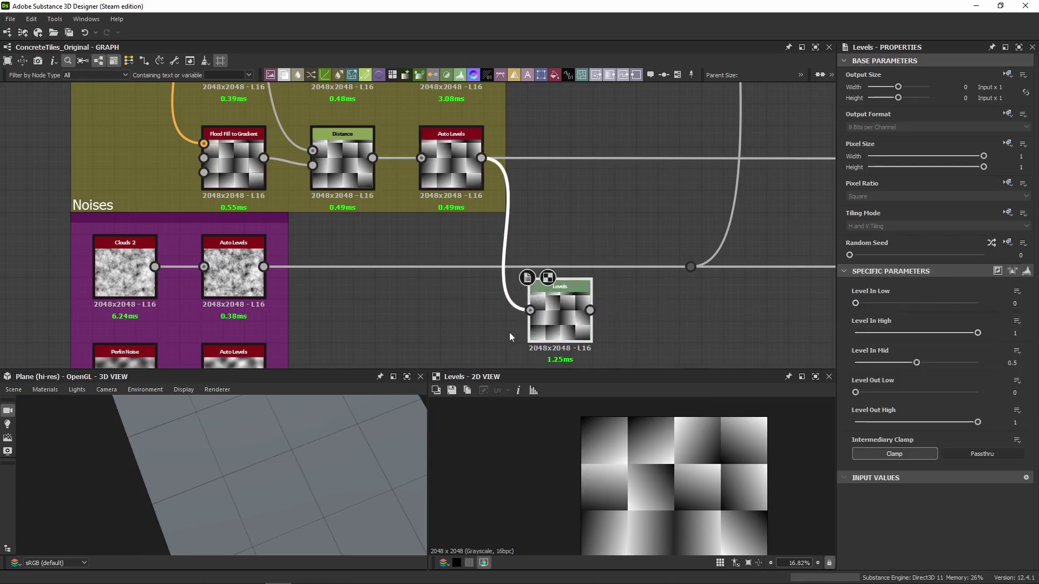
Delete the test Levels node and display the gradient row's Auto Levels output in the Flood Fill City frame.
key(Delete)
click(457, 146)
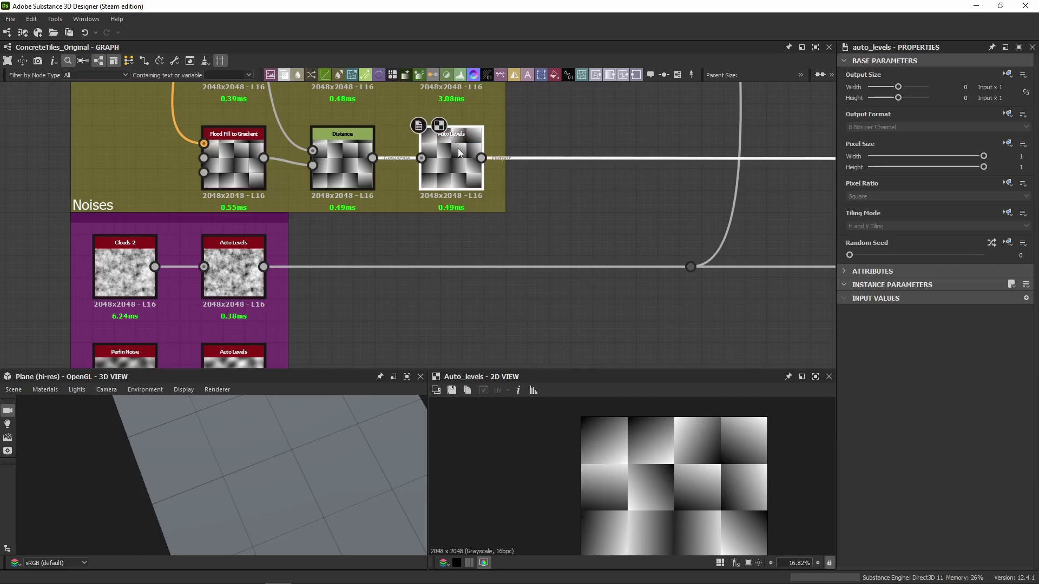
drag(553, 330, 478, 344)
scroll(522, 194, down, 5)
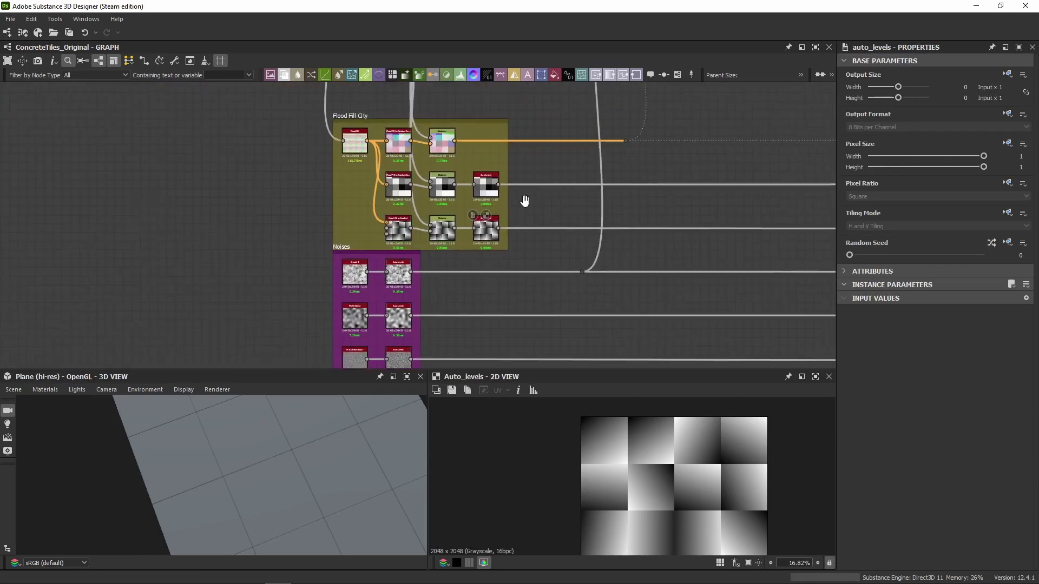
scroll(497, 211, up, 3)
scroll(518, 201, down, 1)
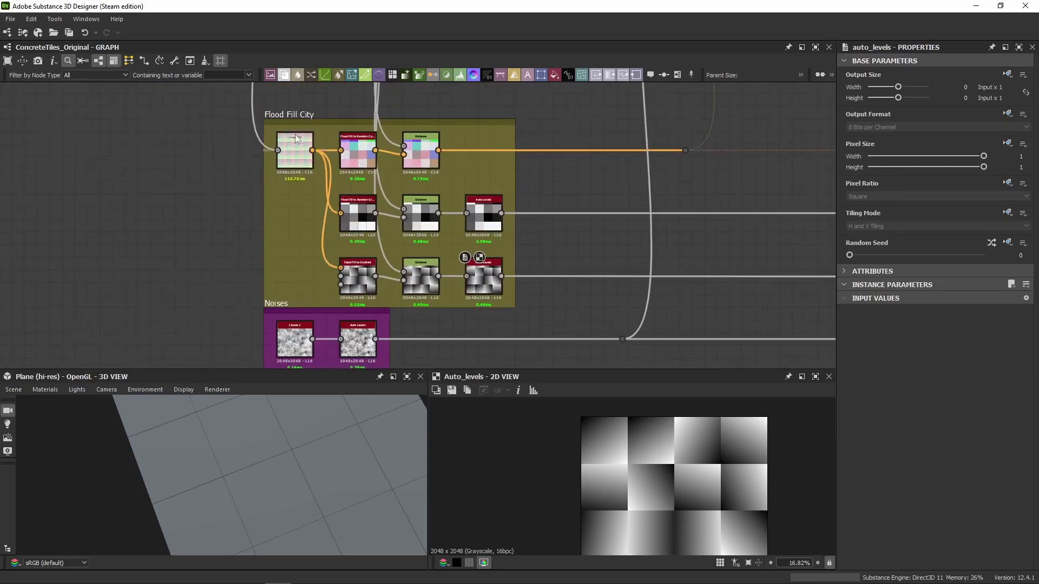
scroll(295, 138, up, 2)
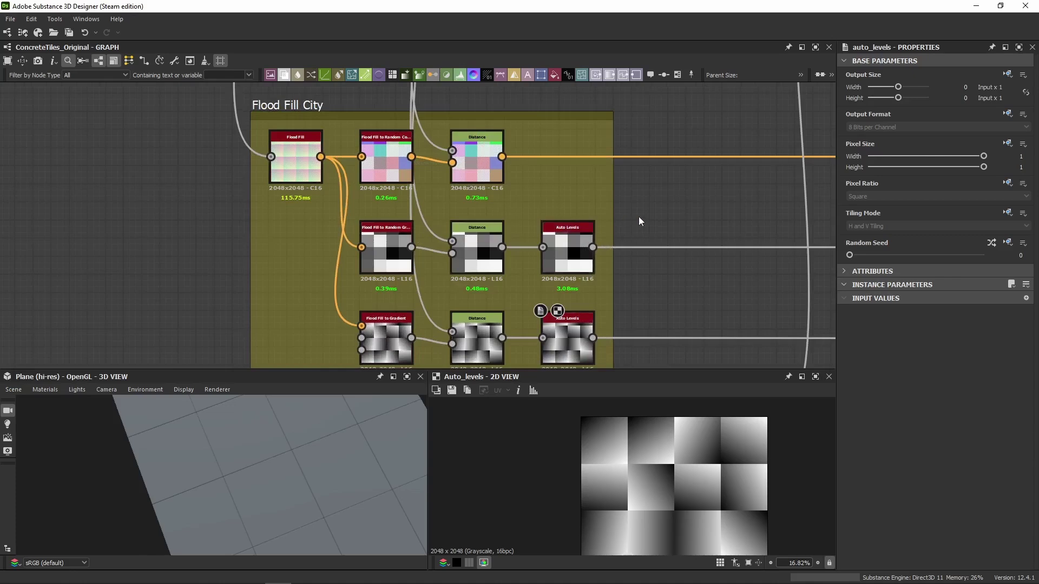
Enable the Blend node in the Edge Roundness frame and inspect the tile edges up close in the 3D view.
scroll(638, 224, down, 3)
middle_drag(686, 211, 529, 216)
middle_drag(462, 164, 463, 232)
scroll(463, 232, up, 4)
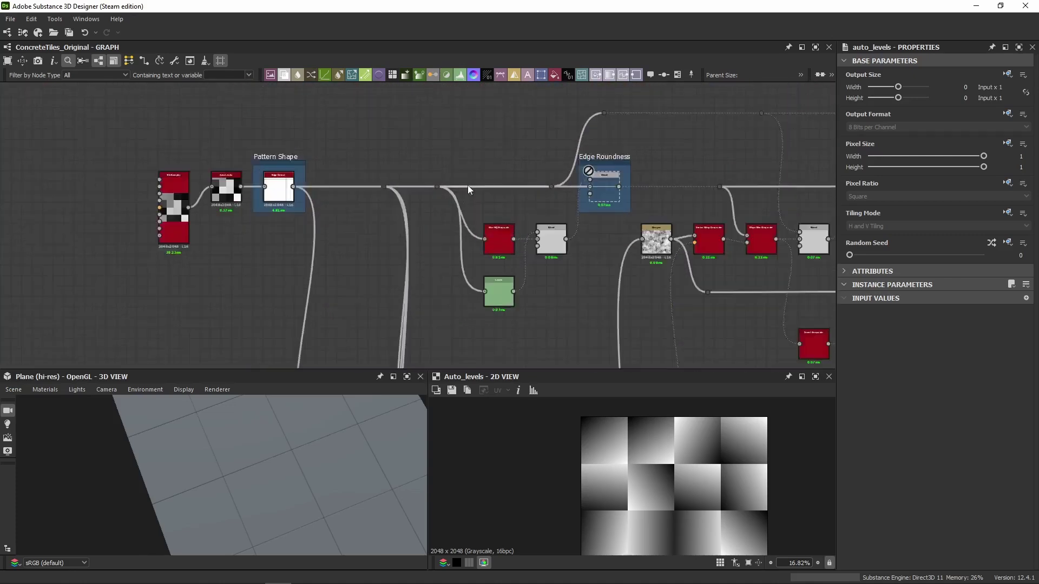
middle_drag(401, 257, 393, 178)
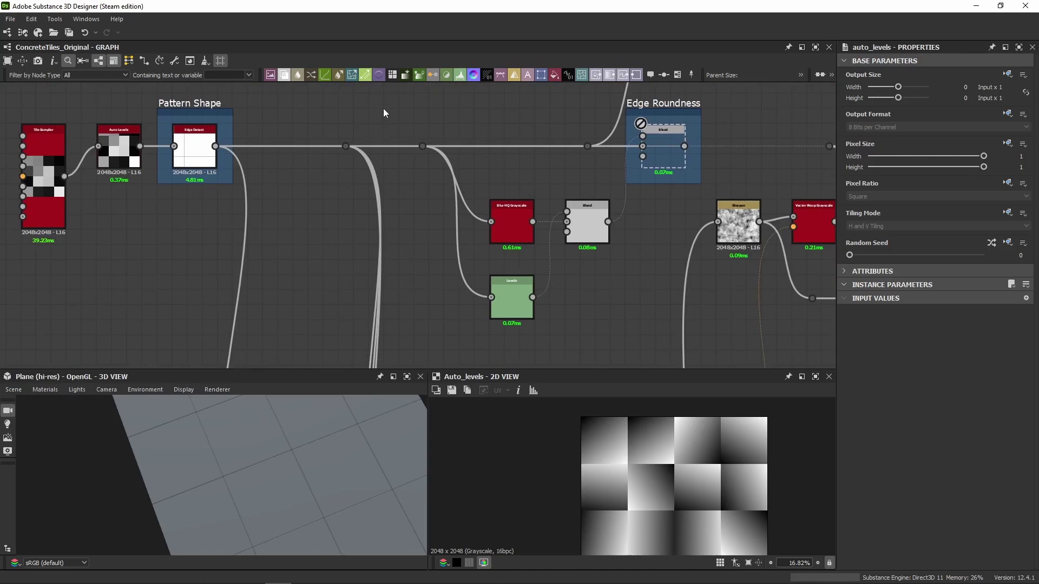
middle_drag(290, 190, 549, 130)
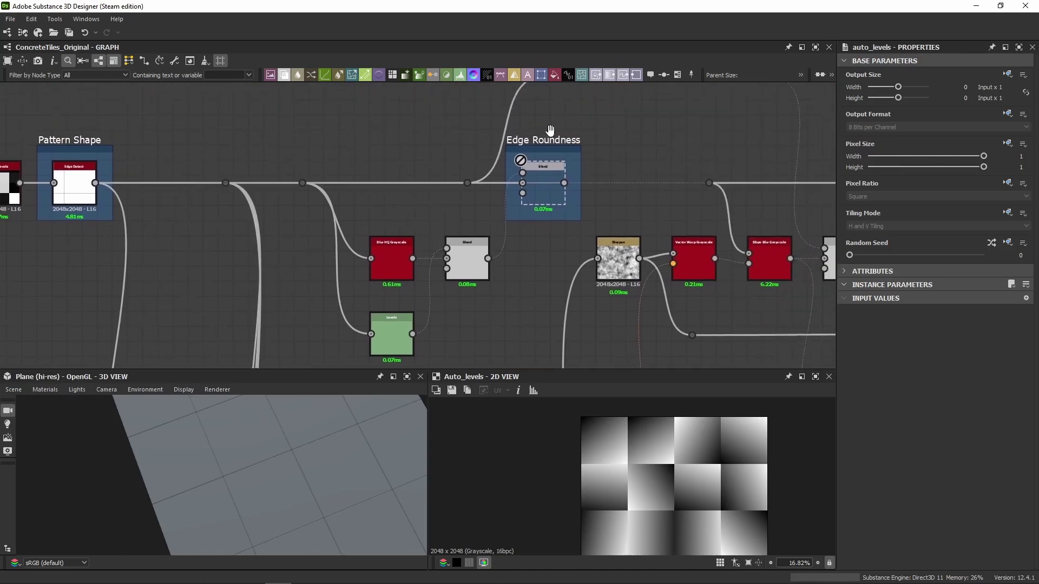
double_click(543, 178)
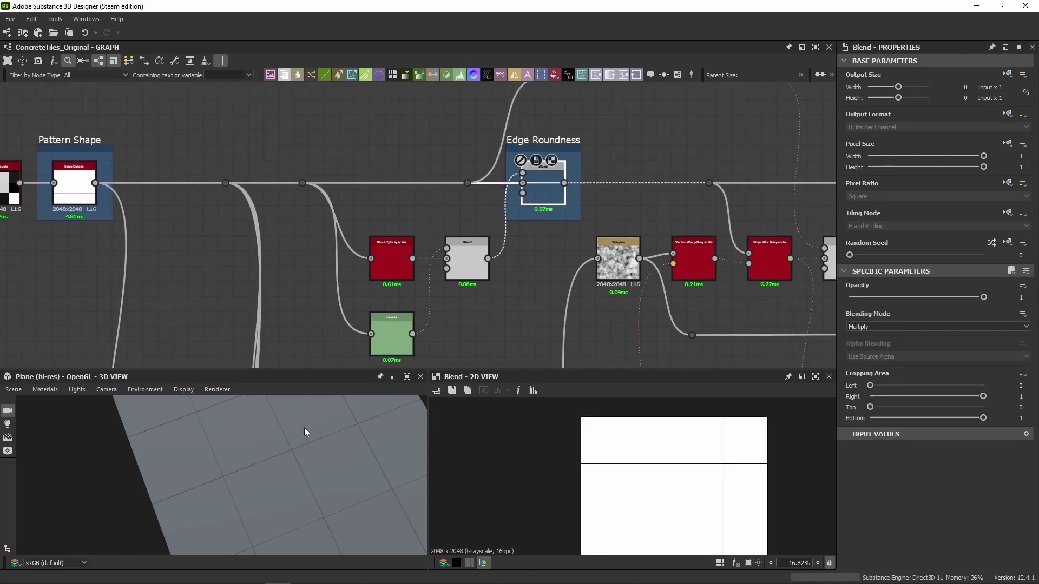
scroll(304, 432, up, 6)
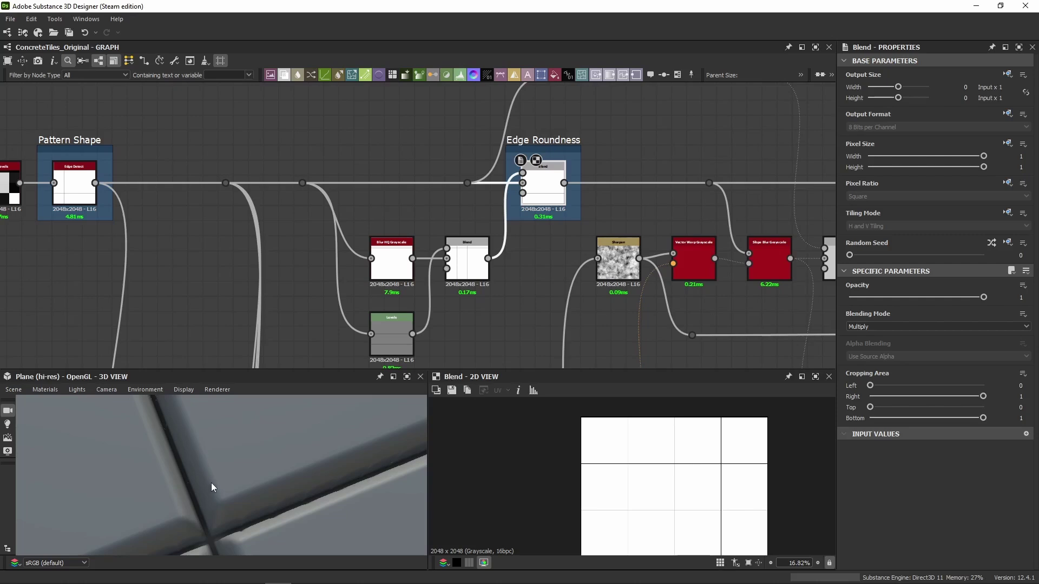
Check the Edge Detect feed, the Blur HQ Grayscale intensity and the numeric Levels values in the branch below the Edge Roundness frame.
middle_drag(436, 187, 438, 161)
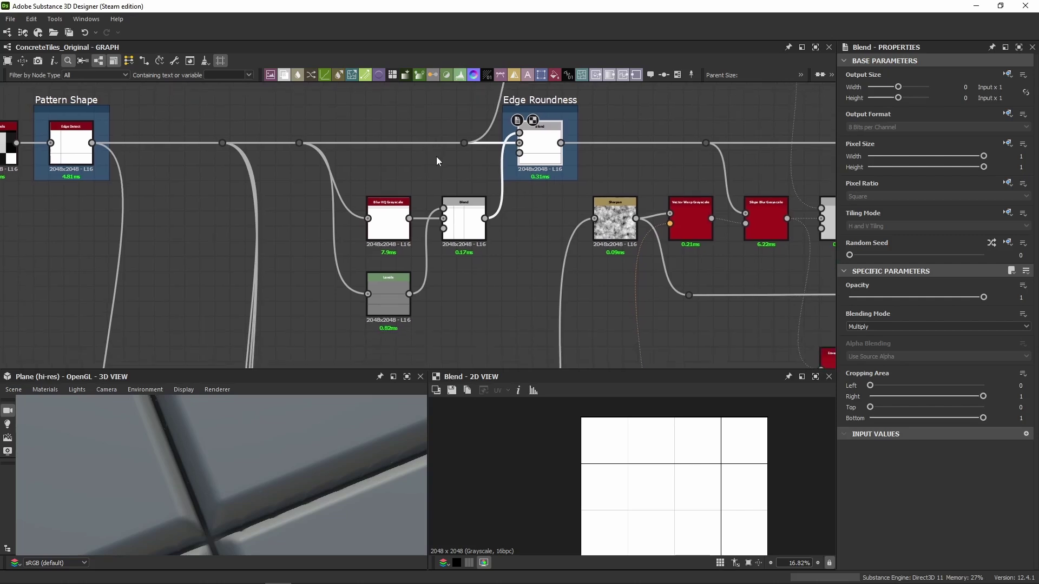
click(300, 144)
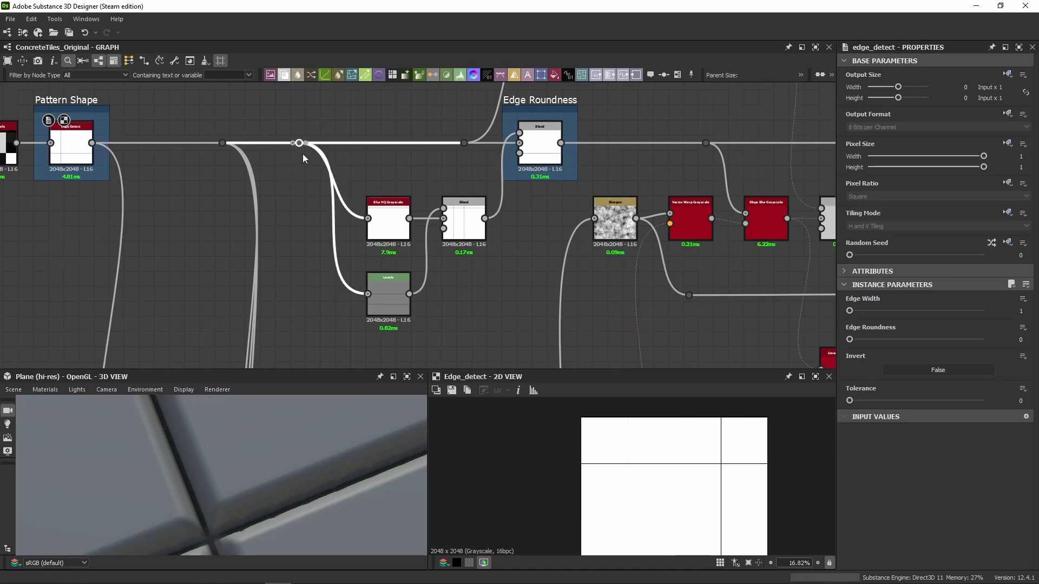
scroll(392, 232, up, 2)
click(393, 233)
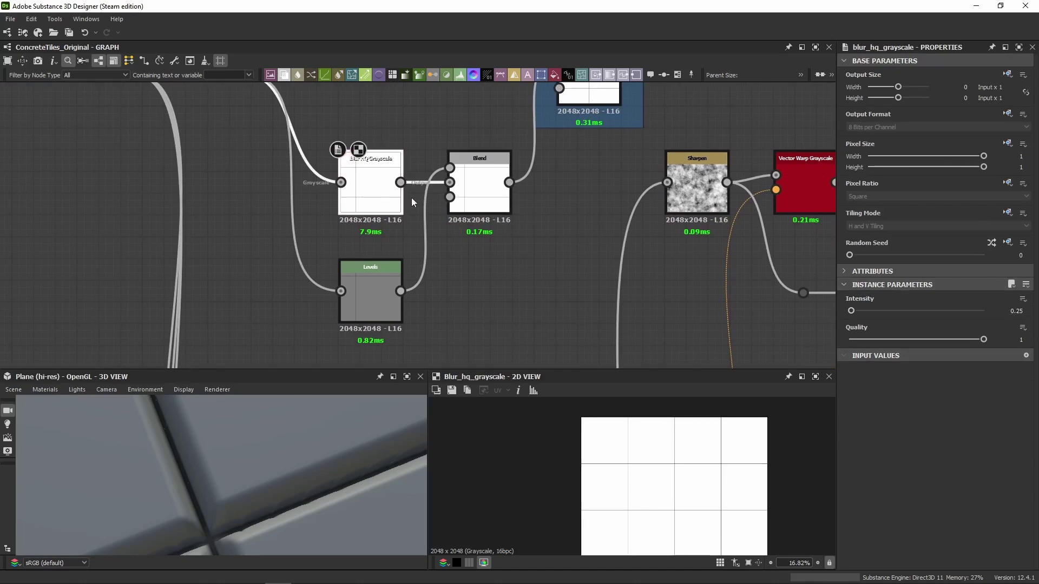
click(1019, 313)
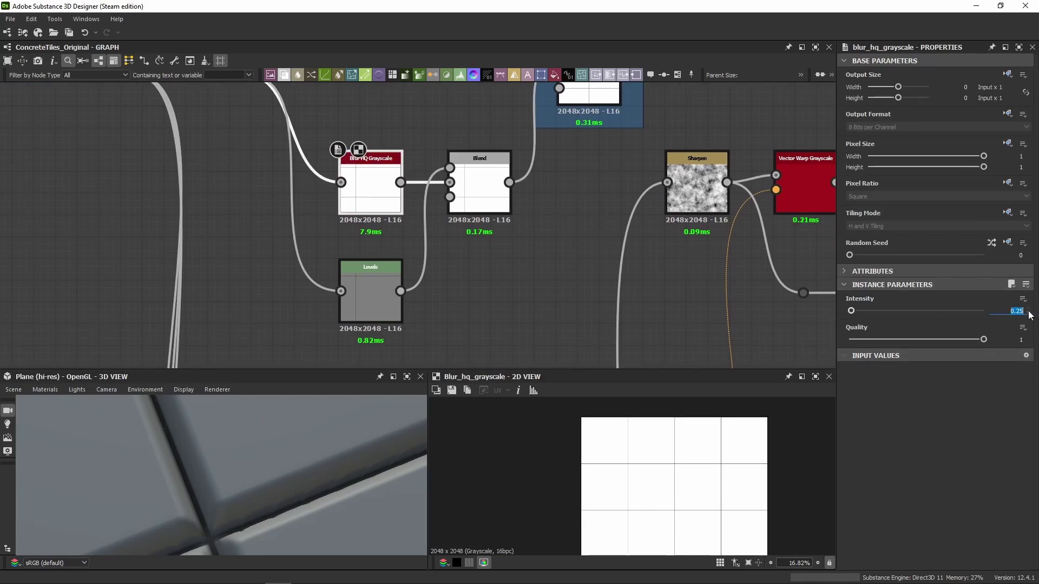
click(901, 458)
click(370, 291)
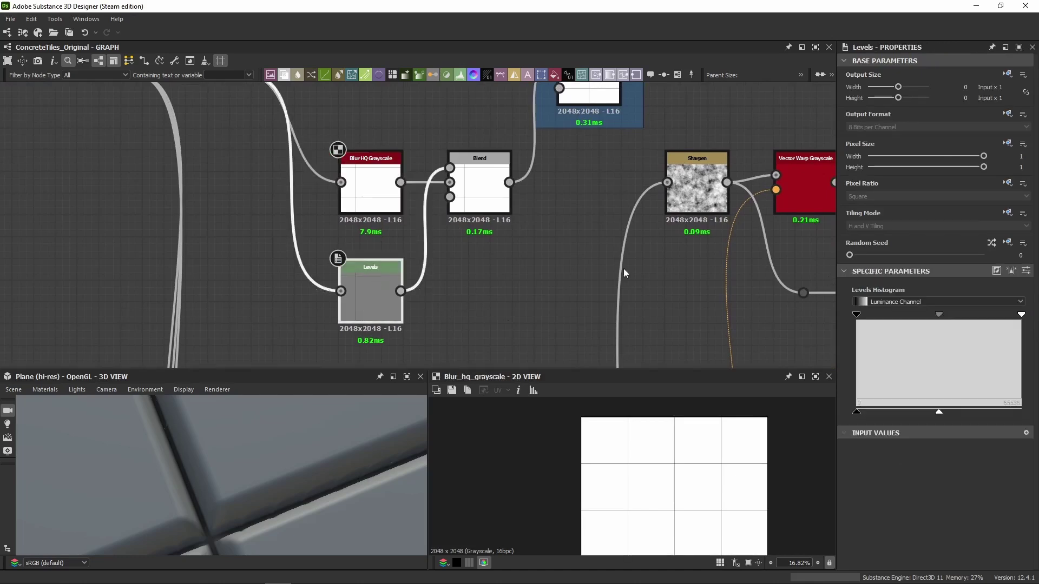
click(1026, 270)
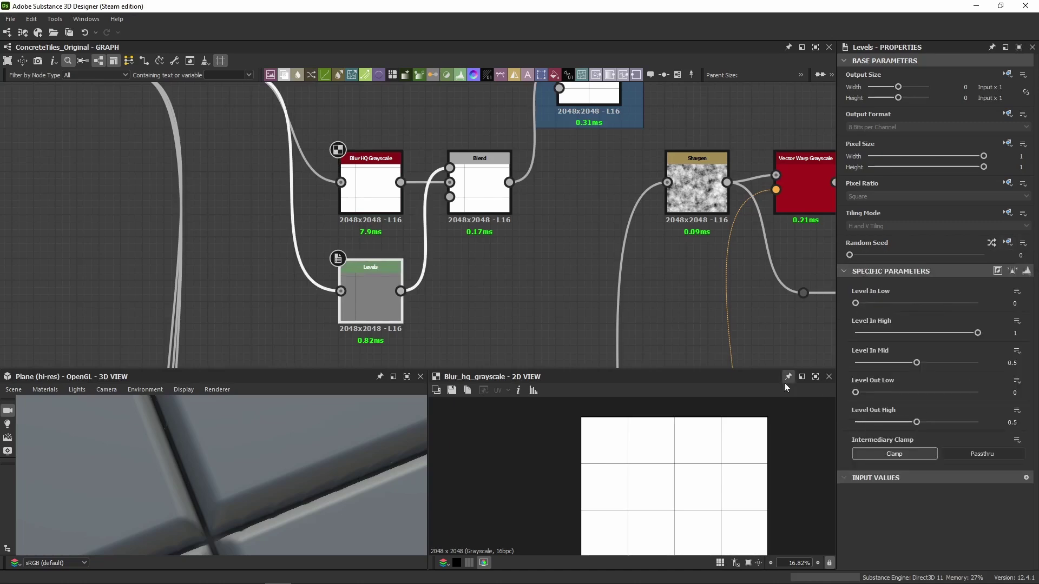
Compare the Screen Blend node's output with the Blur HQ Grayscale output in an enlarged 2D view.
click(487, 200)
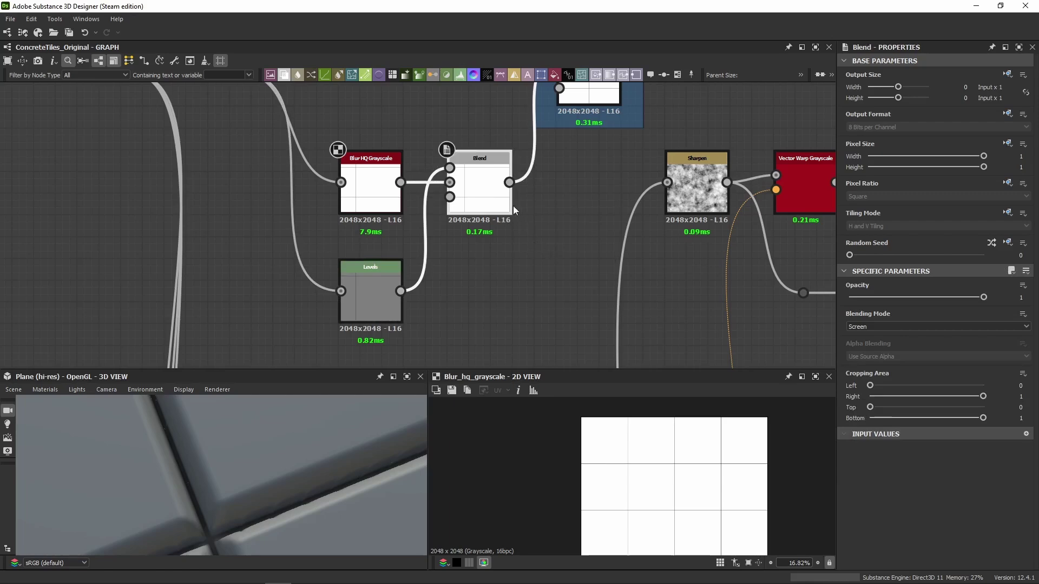
double_click(502, 214)
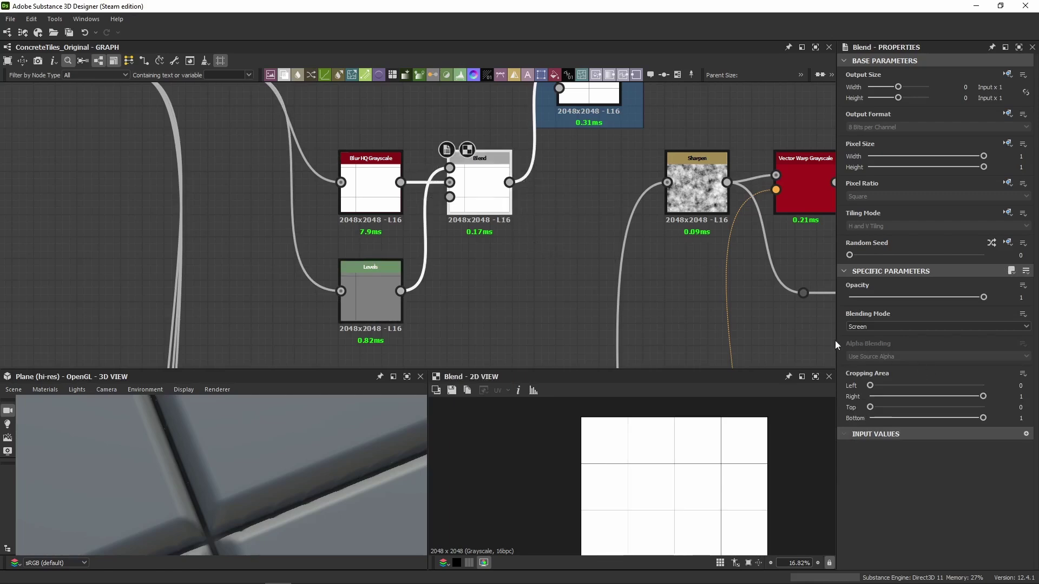
scroll(647, 476, up, 10)
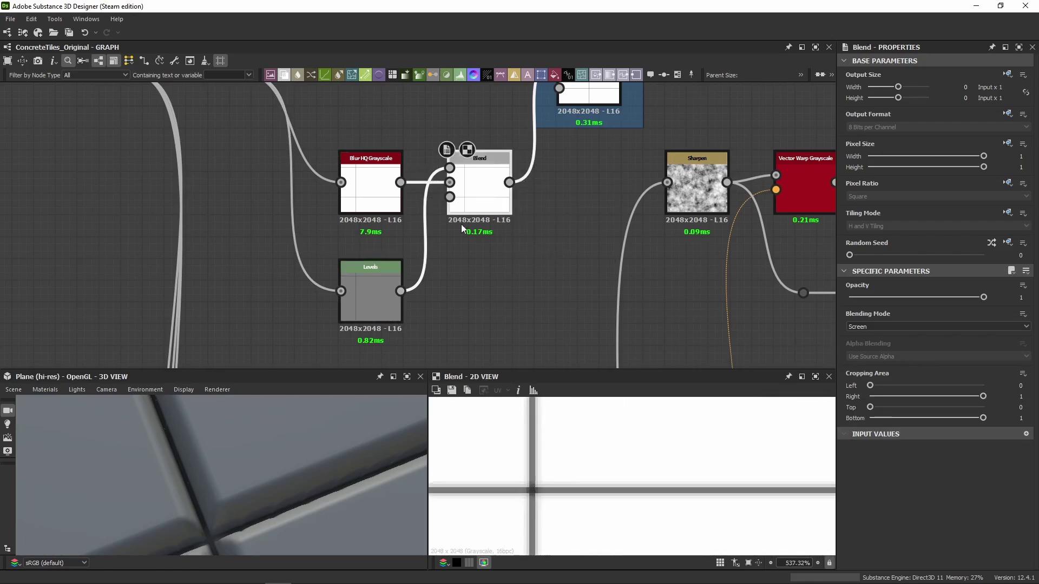
double_click(370, 190)
double_click(479, 192)
Examine the Edge Roundness Blend node's Multiply output, up close and as a whole, in the 2D and 3D views.
middle_drag(568, 193, 548, 283)
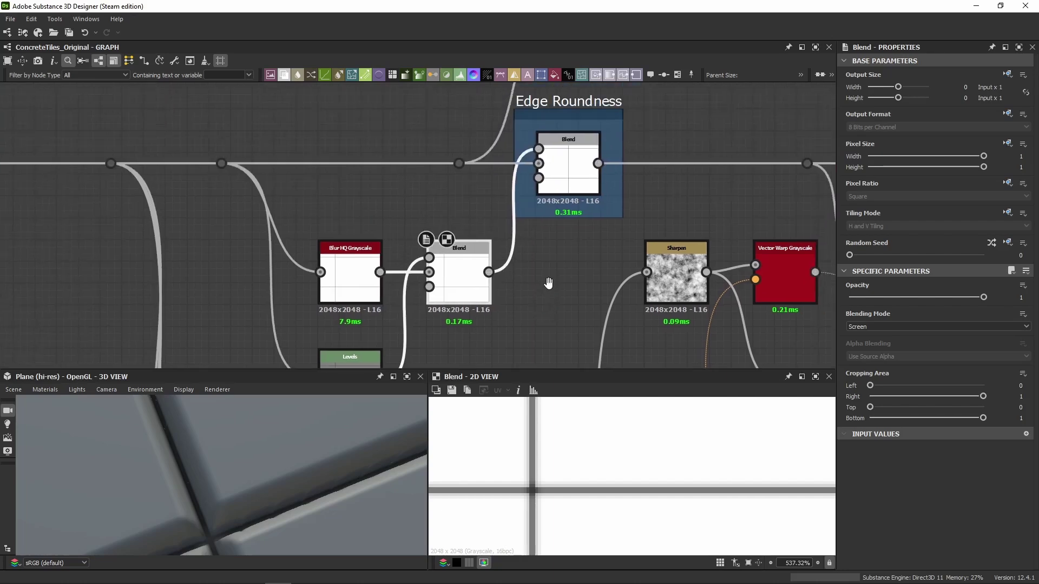
double_click(568, 168)
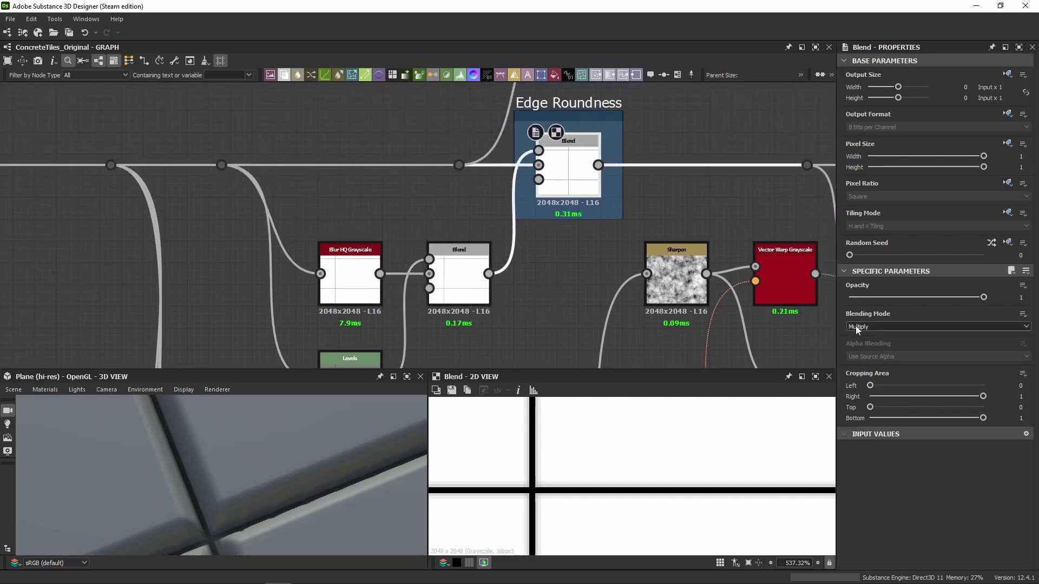
scroll(547, 475, down, 9)
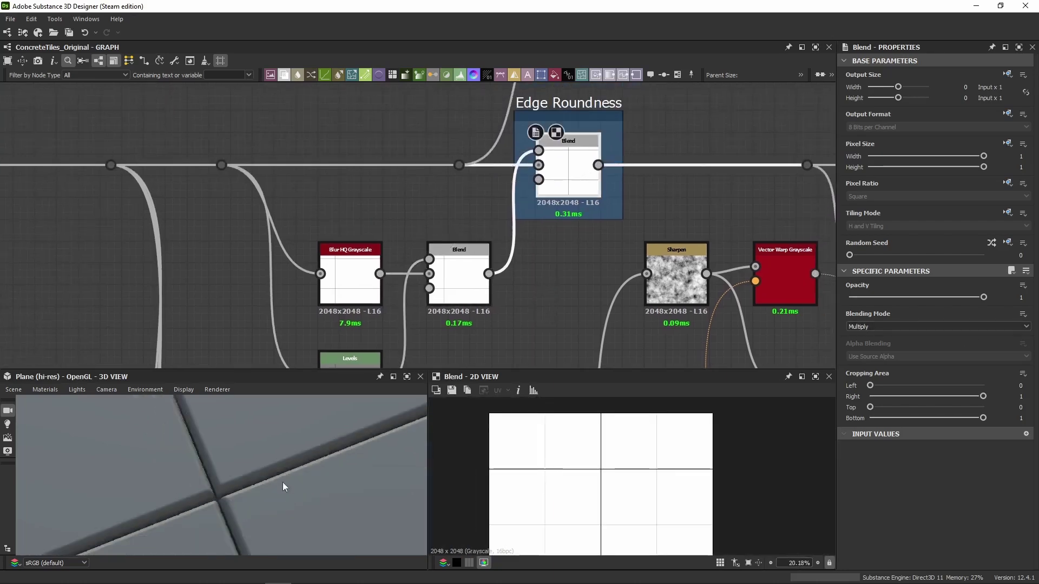
Enlarge the graph area to show the whole Noises frame.
middle_drag(655, 179, 437, 144)
scroll(443, 305, down, 4)
middle_drag(443, 305, 524, 142)
scroll(427, 211, up, 5)
scroll(387, 222, down, 3)
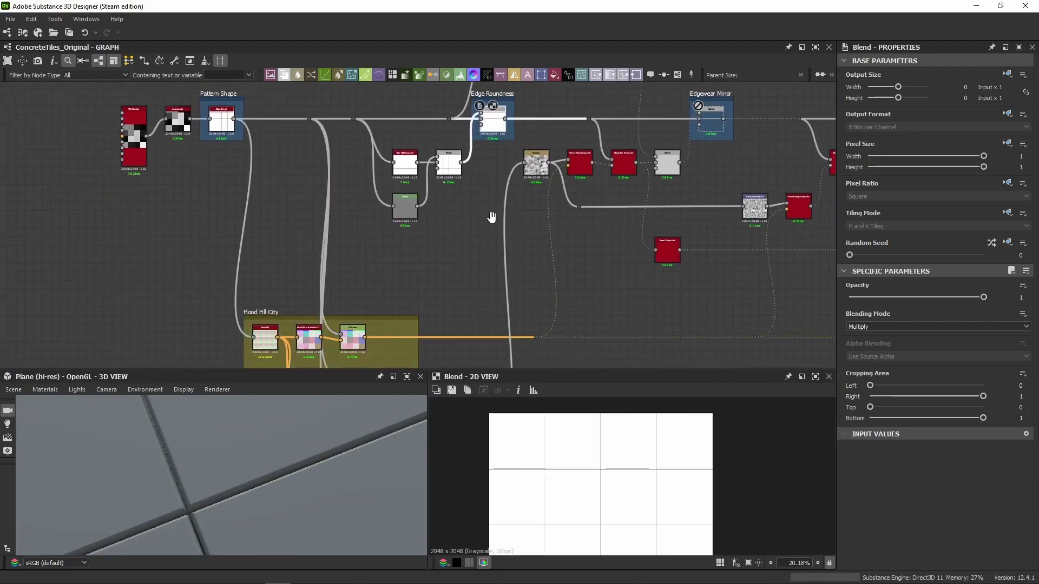
middle_drag(487, 216, 514, 33)
scroll(242, 243, up, 3)
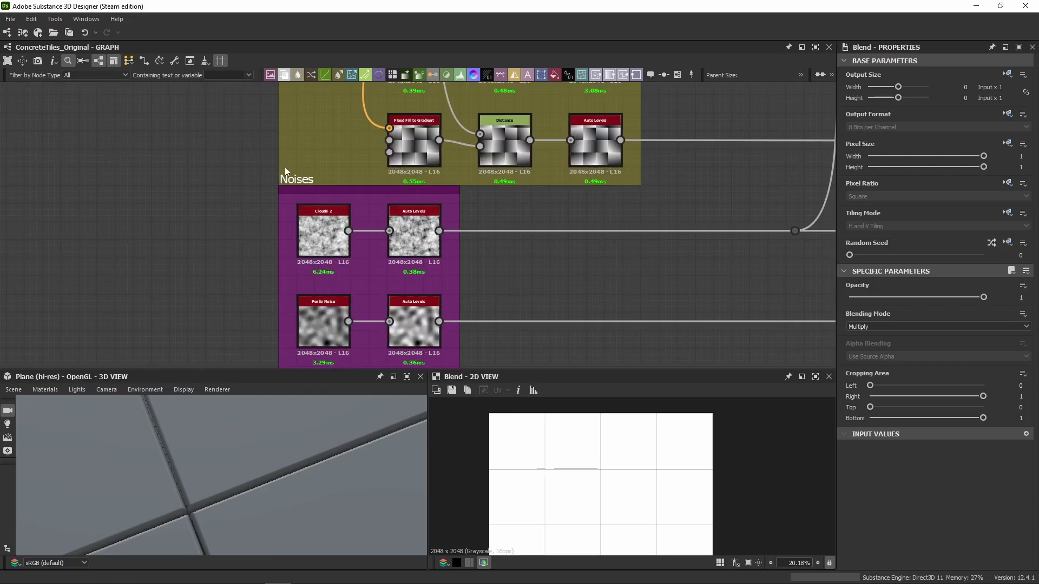
middle_drag(227, 275, 280, 125)
scroll(280, 125, down, 2)
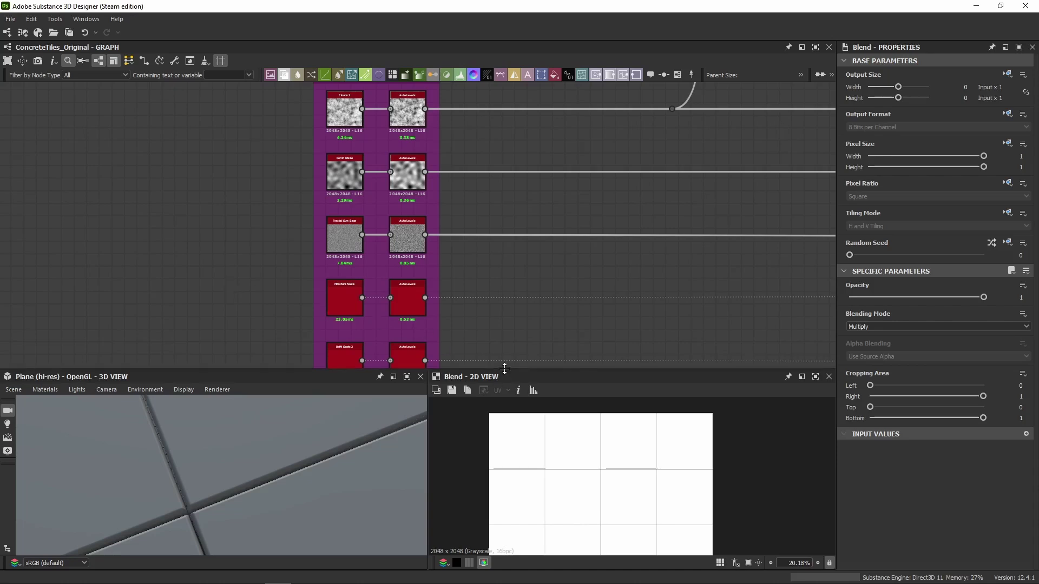
drag(452, 369, 503, 416)
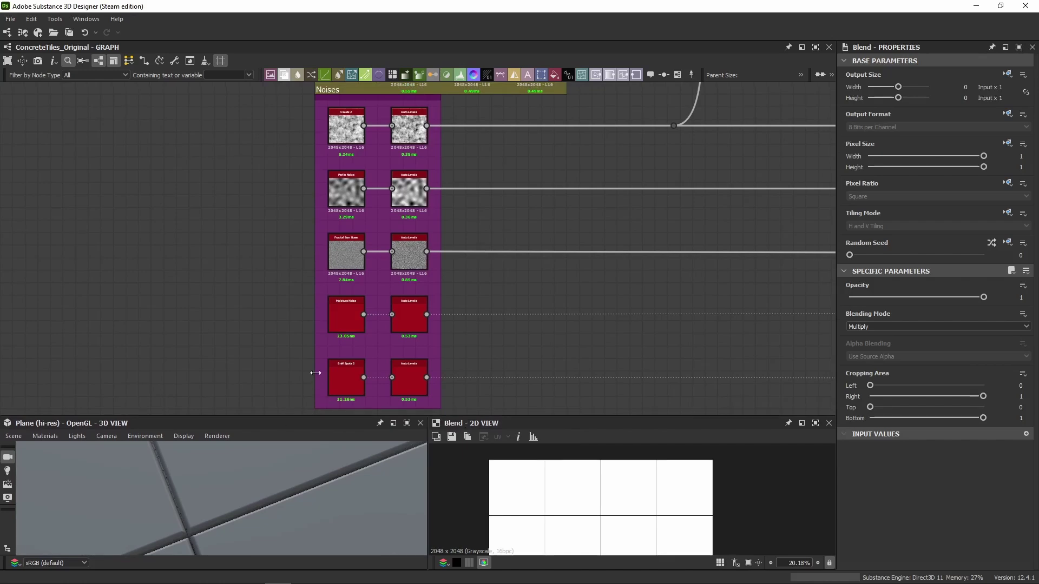
Compare the Clouds 2 output with its Auto Levels output in the Noises frame.
double_click(350, 128)
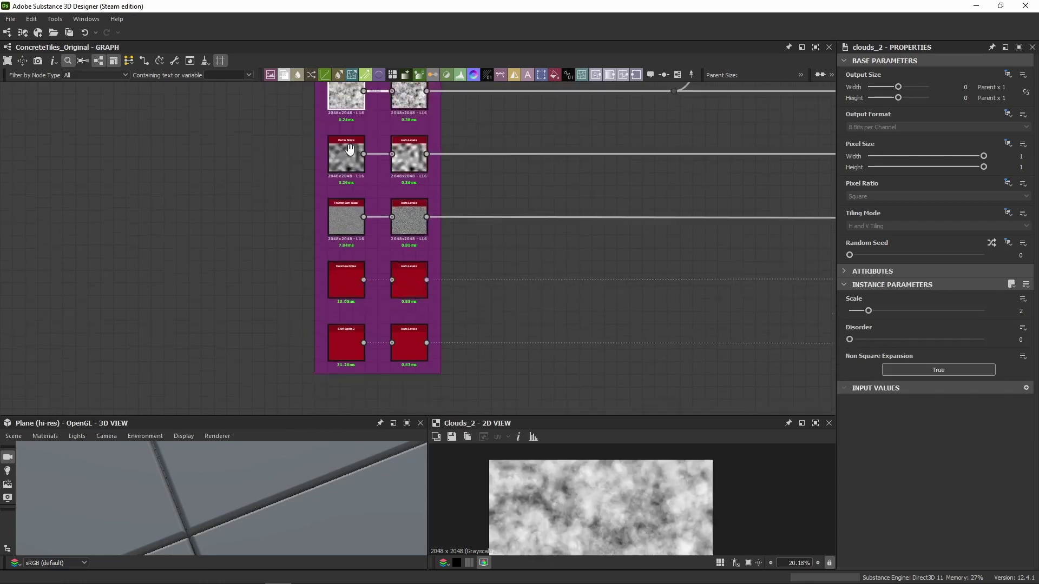
scroll(357, 202, up, 5)
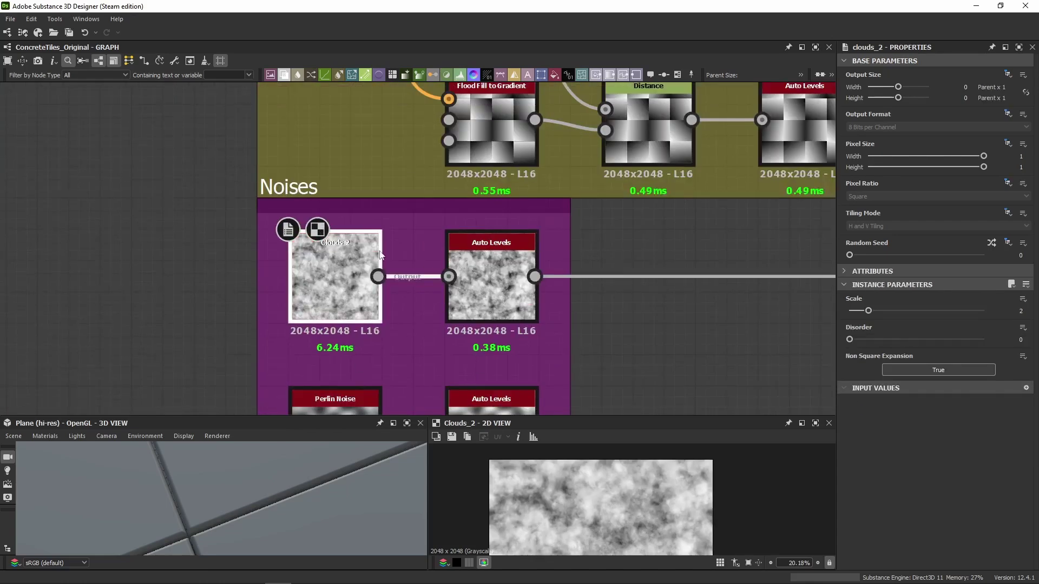
click(472, 259)
middle_drag(479, 322, 499, 214)
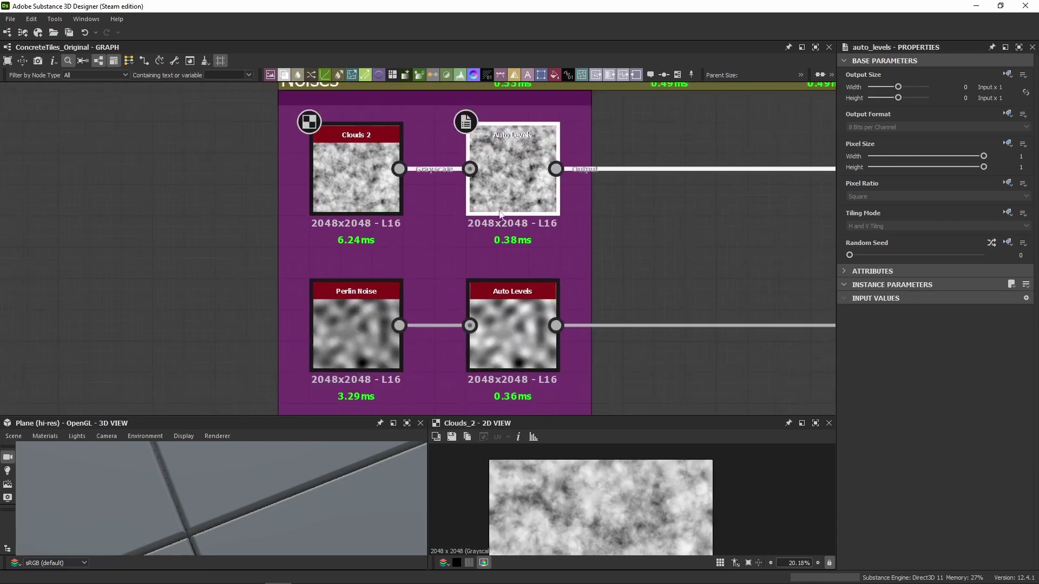
middle_drag(491, 325, 490, 301)
click(365, 171)
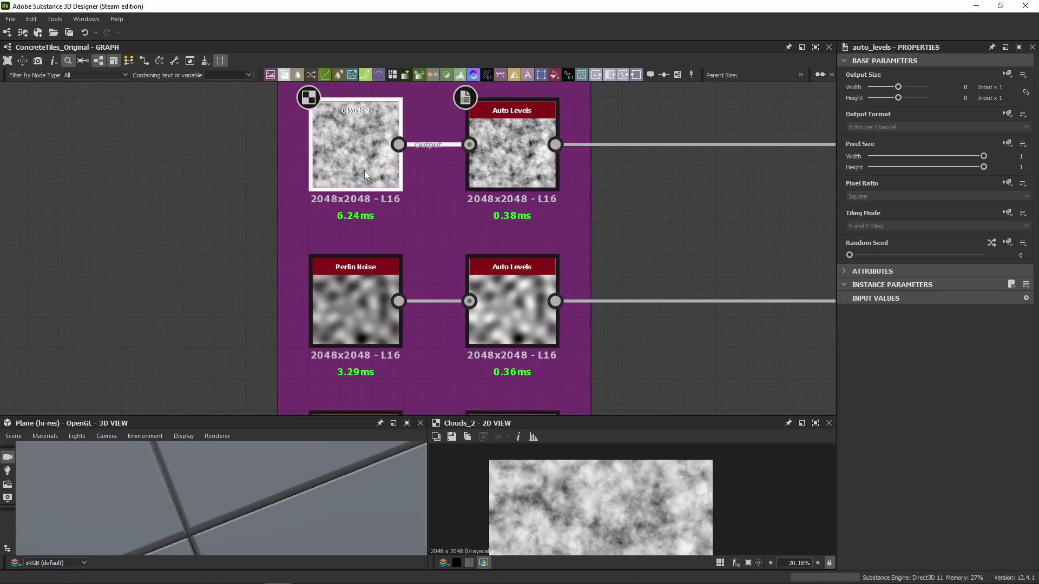
double_click(491, 167)
click(380, 176)
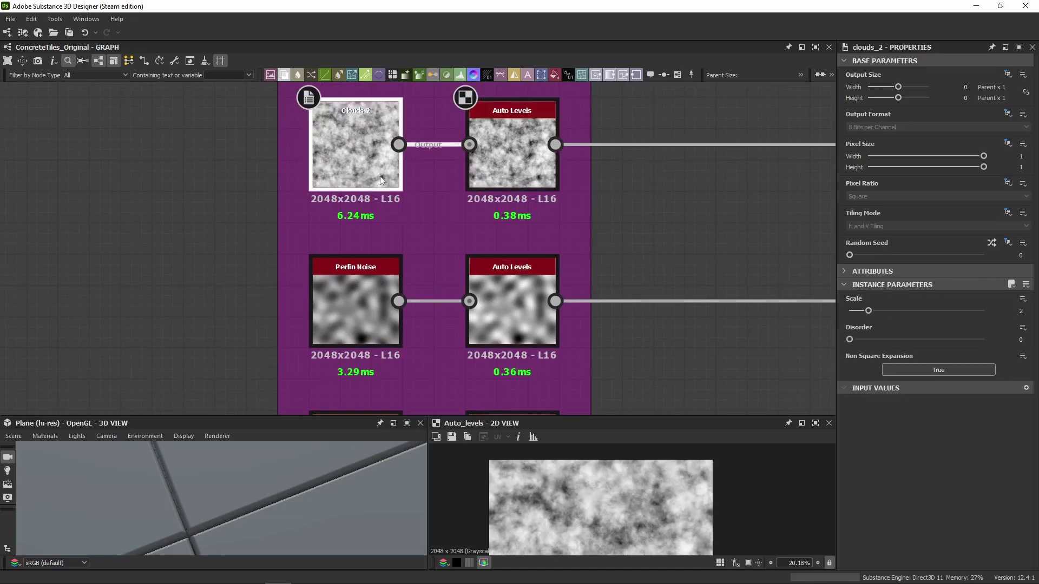
double_click(380, 176)
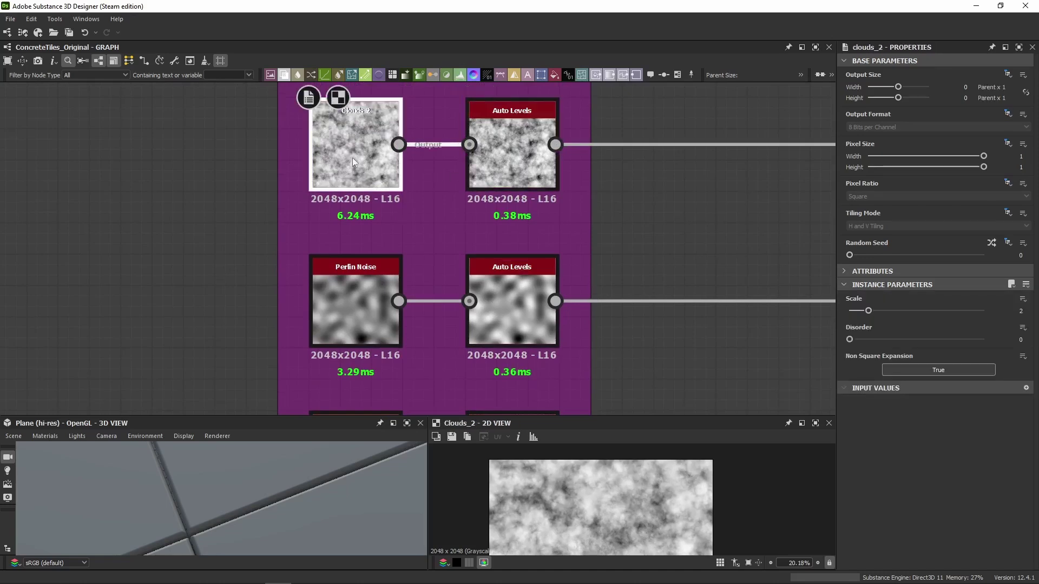
Review the instance parameters of the Clouds 2, Perlin Noise and Fractal Sum Base nodes in the Noises frame.
middle_drag(379, 243, 431, 172)
click(409, 244)
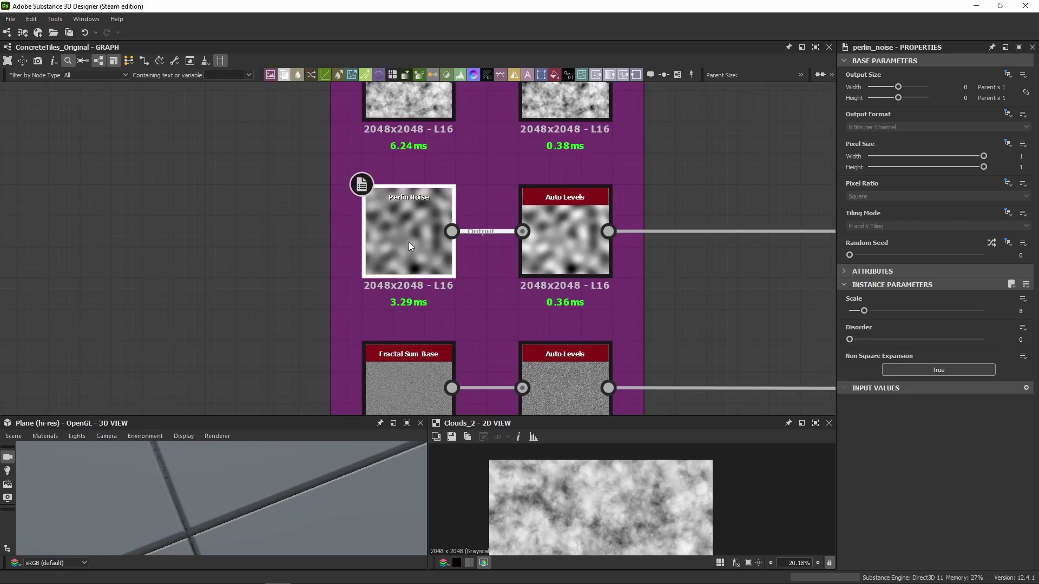
click(402, 104)
middle_drag(378, 130, 339, 148)
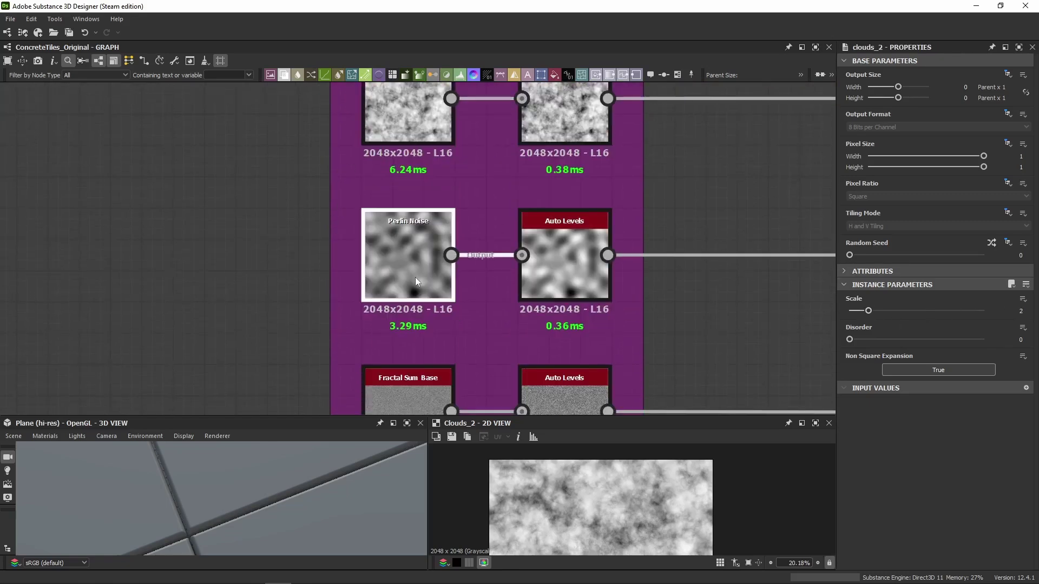
click(415, 277)
middle_drag(499, 352, 469, 223)
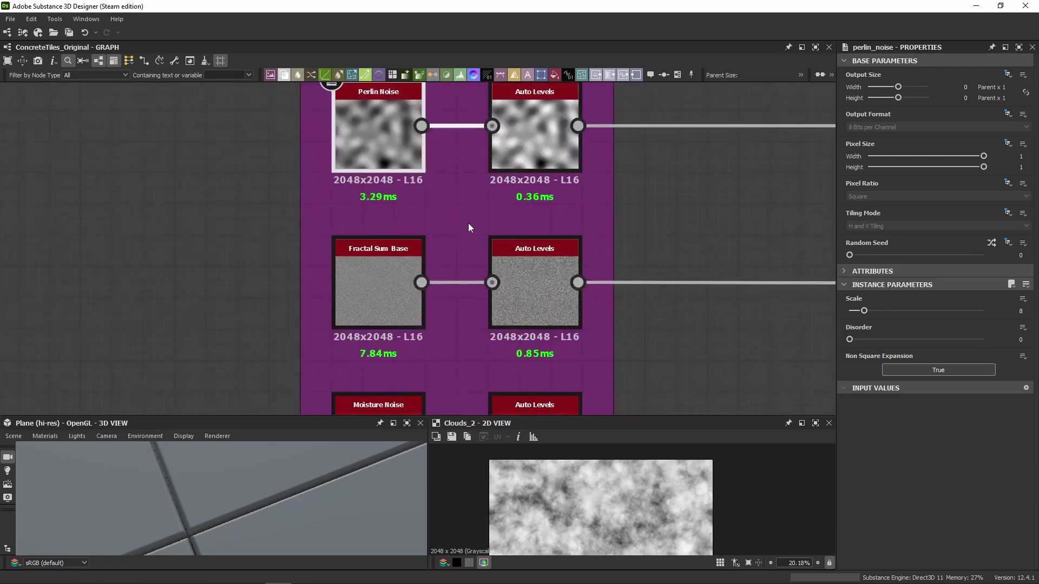
click(354, 278)
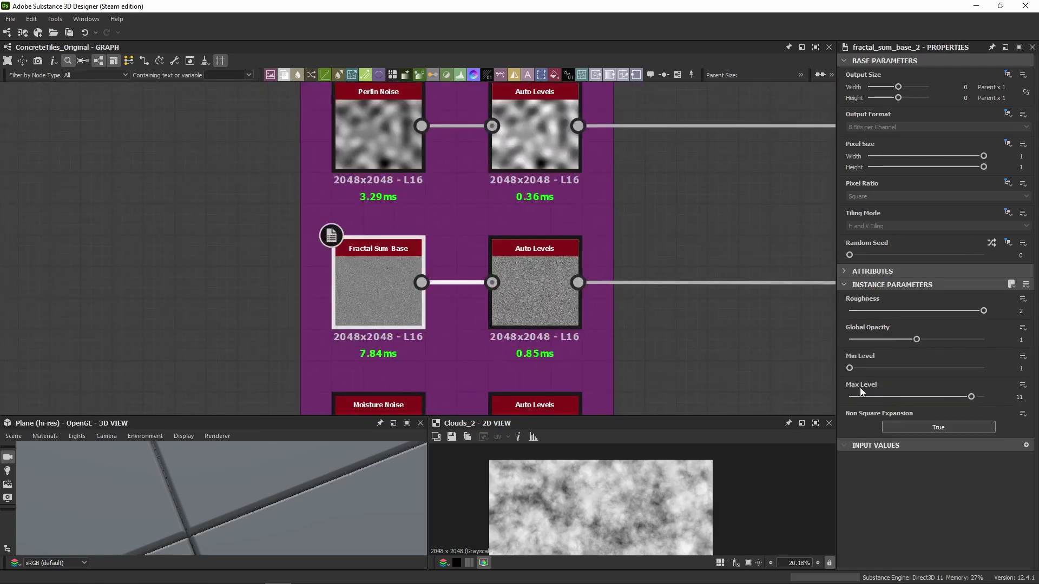
Compare the Moisture Noise output with its Auto Levels output in the 2D view and review the noise parameters.
middle_drag(477, 339, 423, 130)
double_click(315, 234)
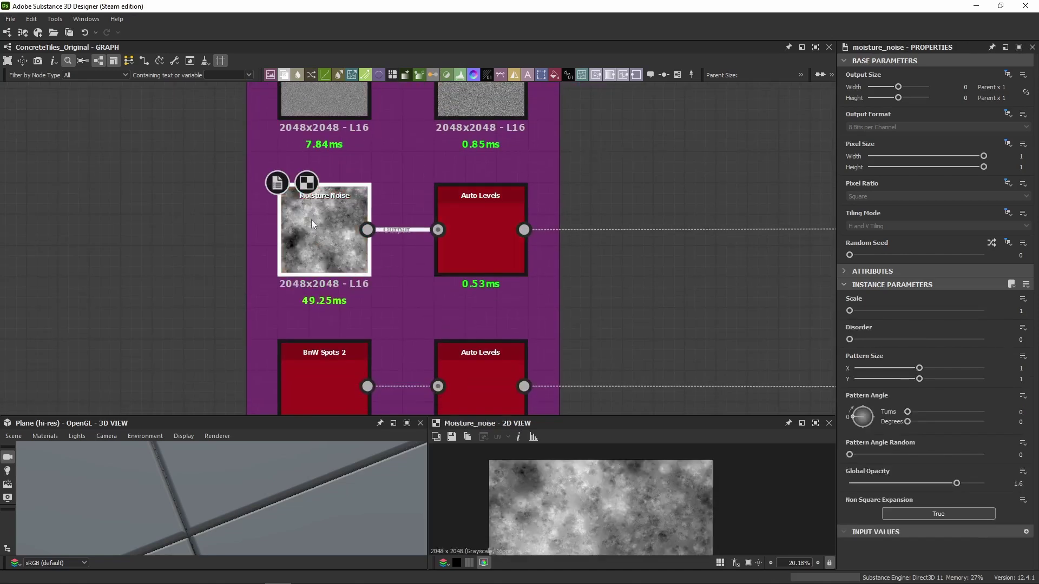
double_click(477, 230)
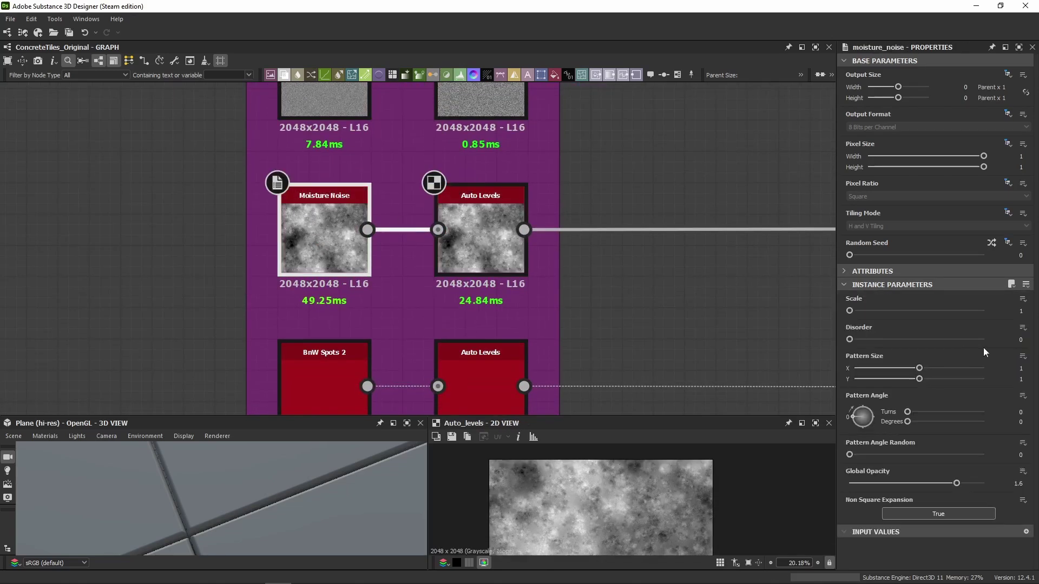
Examine the outputs of BnW Spots 2 and its Auto Levels node, and review the BnW Spots 2 parameters.
middle_drag(472, 291, 459, 128)
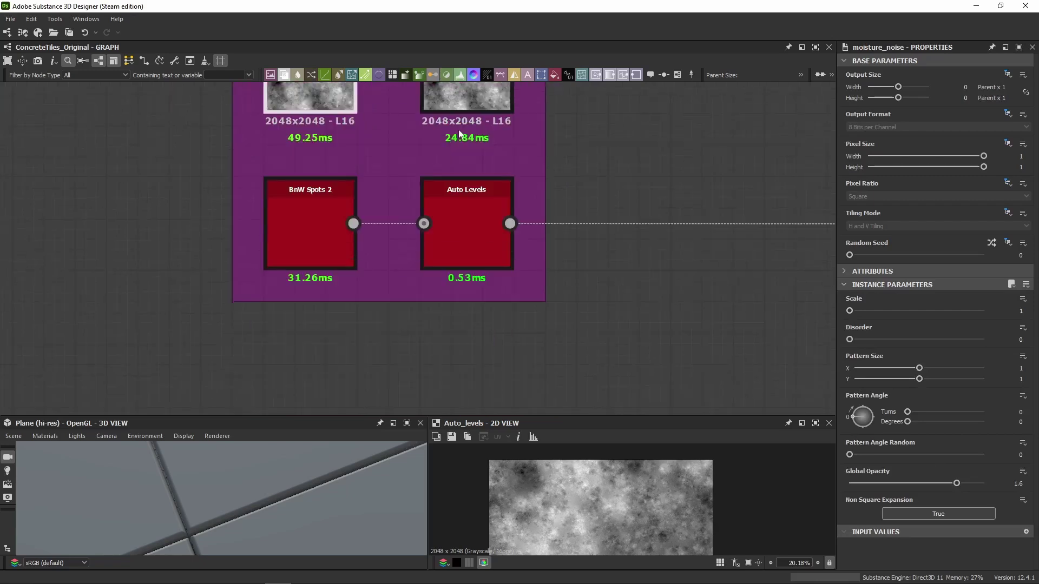
double_click(494, 247)
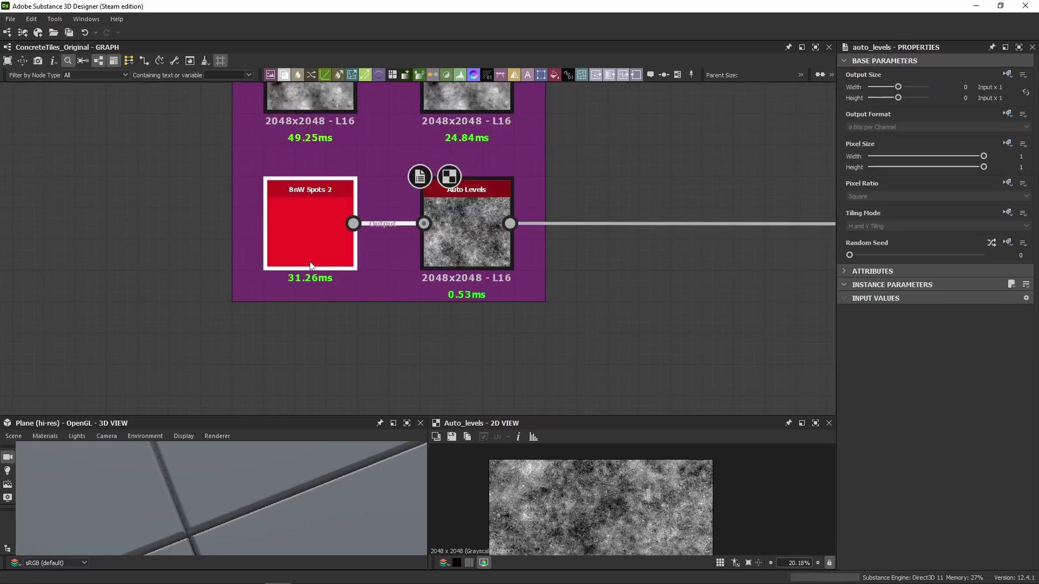
click(326, 198)
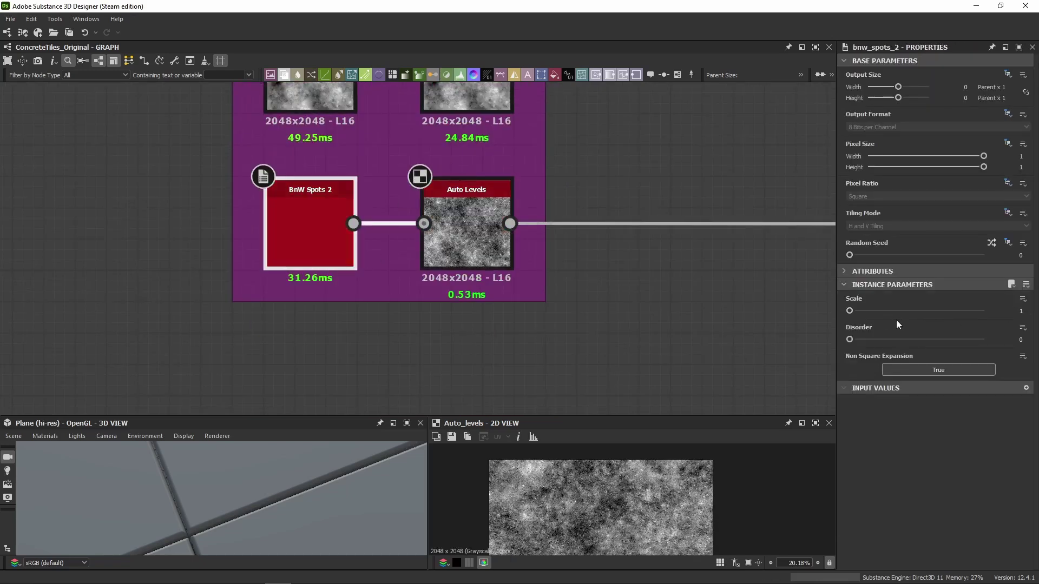
scroll(530, 507, down, 3)
scroll(387, 258, down, 5)
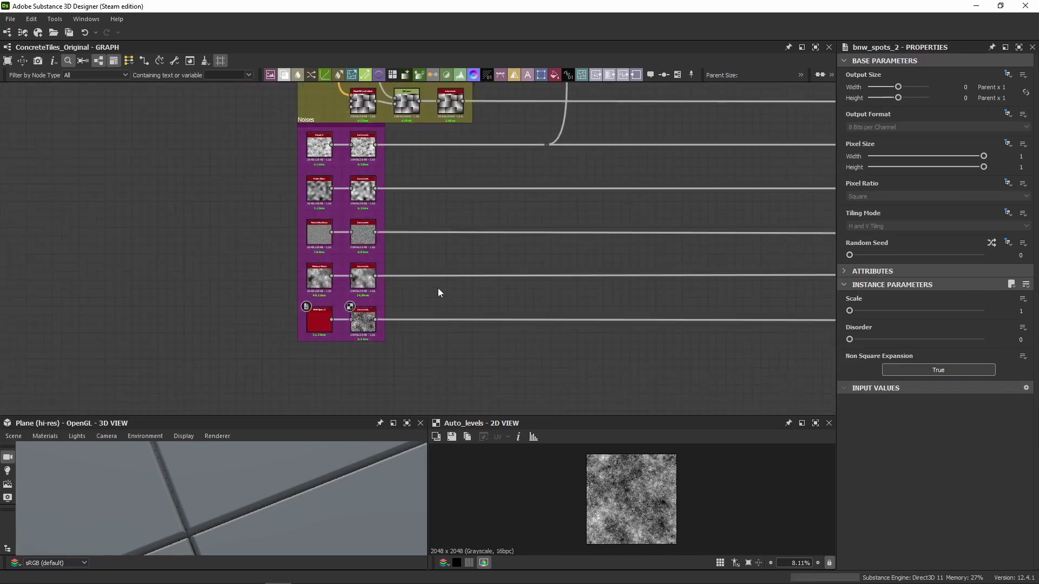
double_click(317, 324)
Trace the output connections of the Flood Fill City and Noises frames across the whole graph.
middle_drag(428, 209, 375, 300)
scroll(421, 303, down, 4)
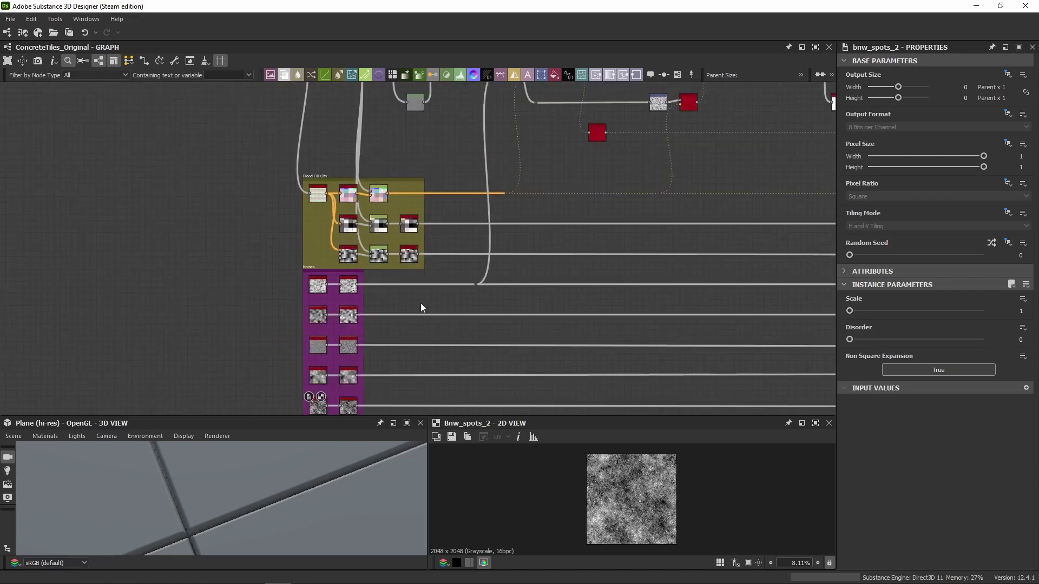
middle_drag(448, 225, 442, 229)
scroll(413, 297, up, 5)
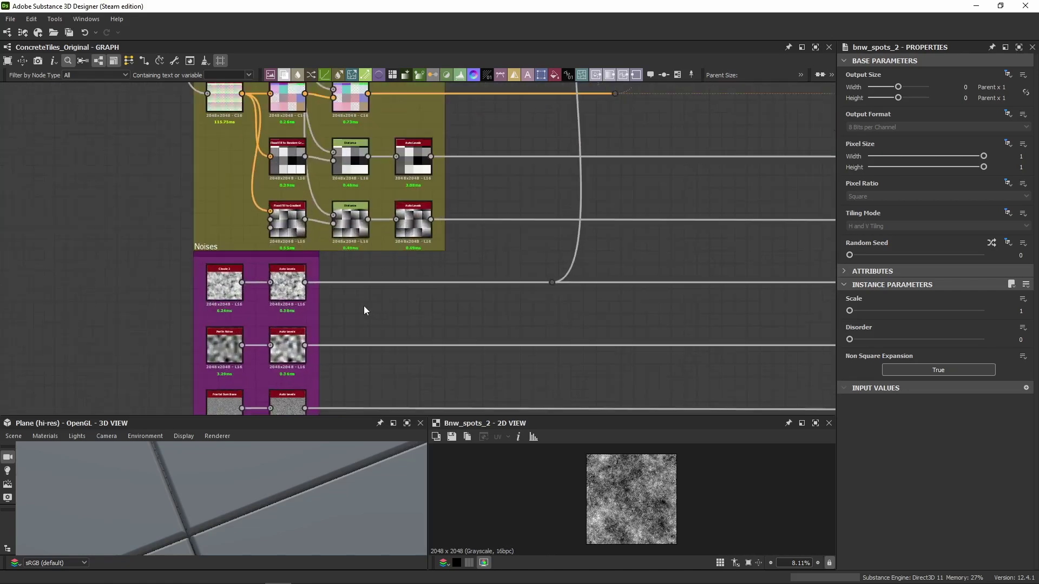
scroll(519, 306, down, 4)
middle_drag(535, 308, 279, 202)
scroll(280, 201, down, 3)
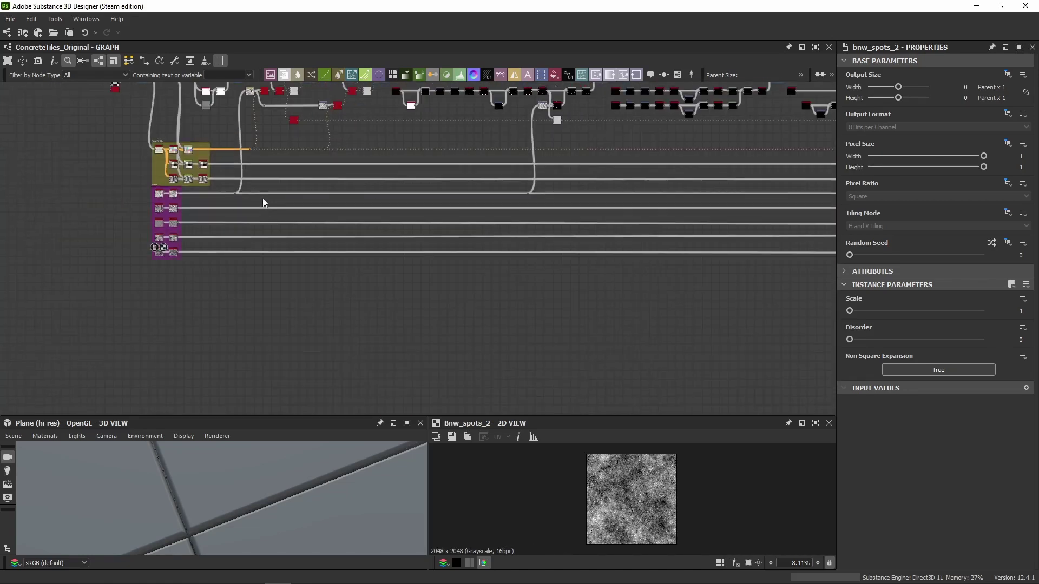
middle_drag(604, 194, 192, 206)
middle_drag(519, 211, 106, 216)
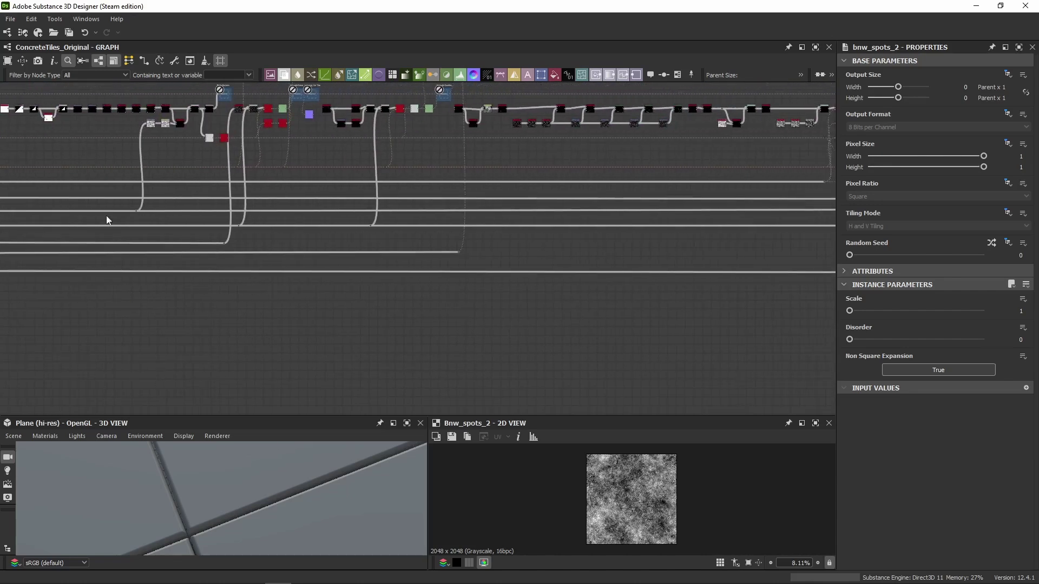
scroll(770, 236, down, 6)
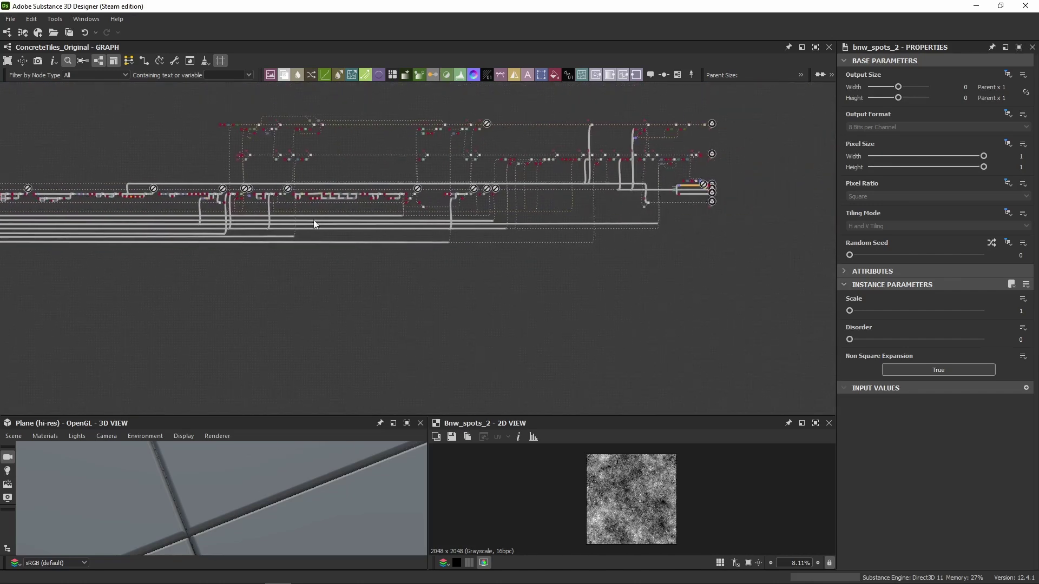
scroll(287, 234, up, 6)
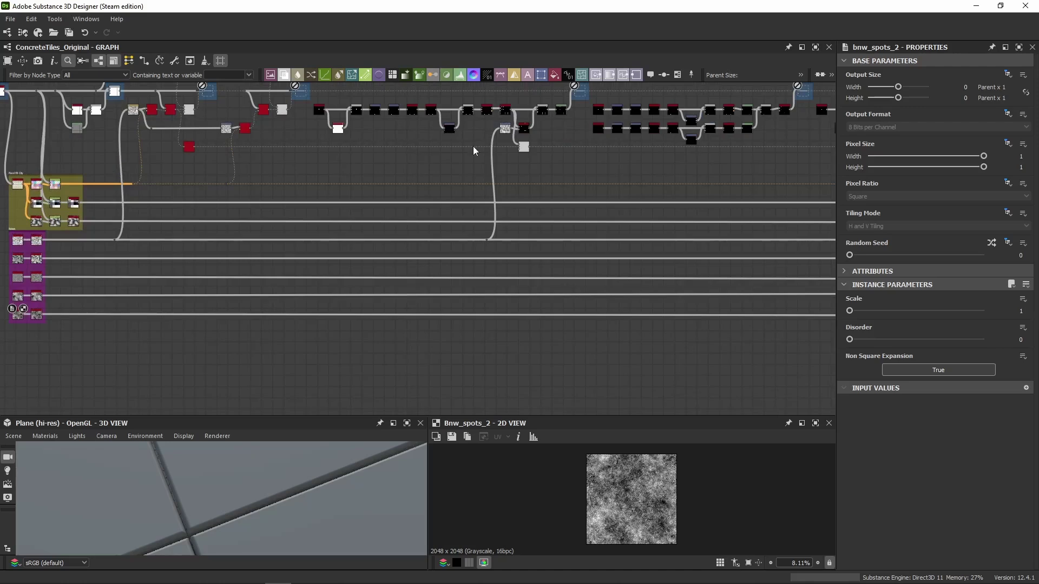
middle_drag(474, 151, 482, 207)
scroll(384, 184, up, 4)
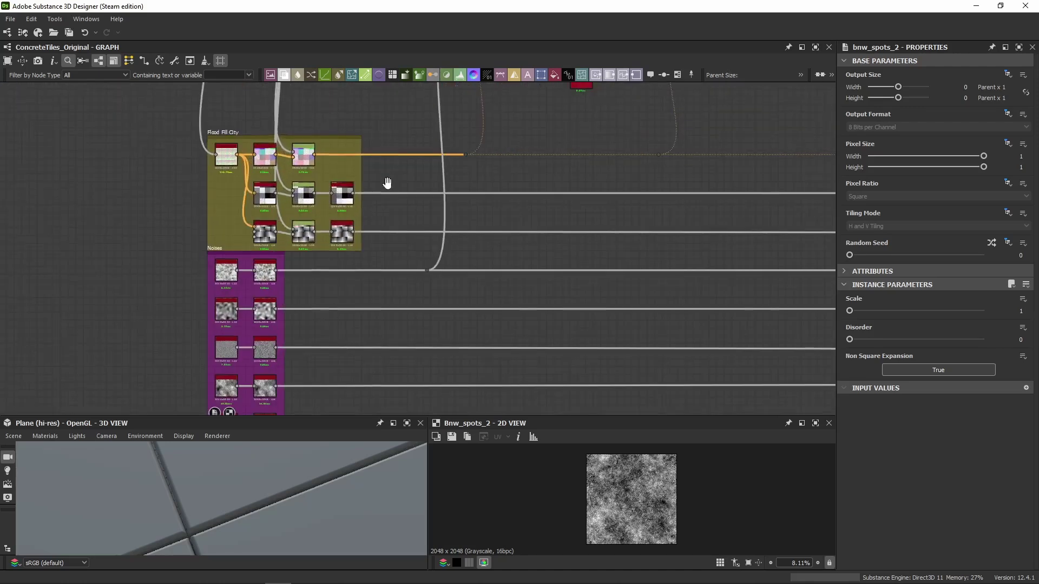
middle_drag(387, 183, 408, 240)
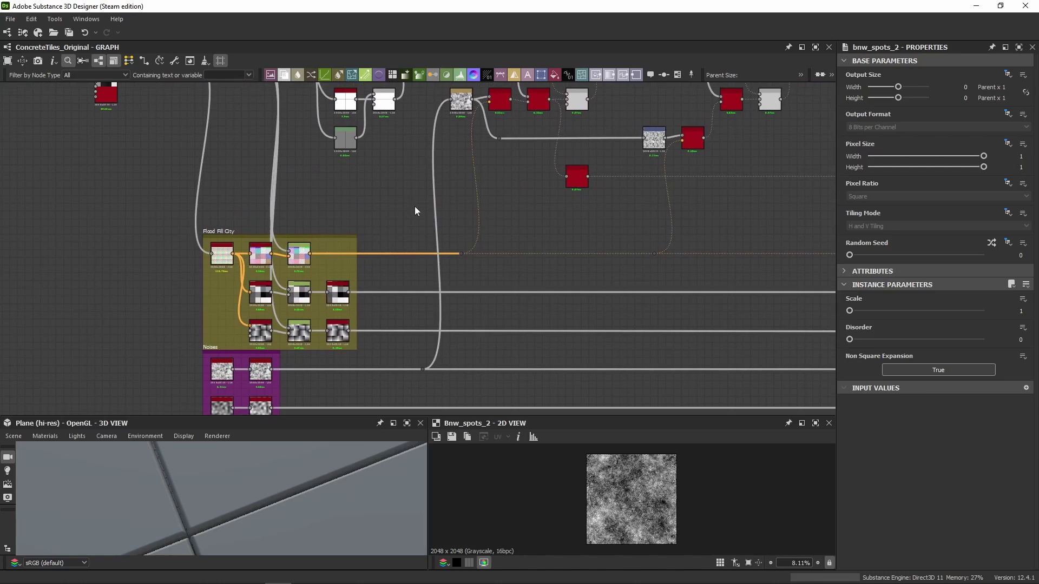
scroll(268, 384, up, 5)
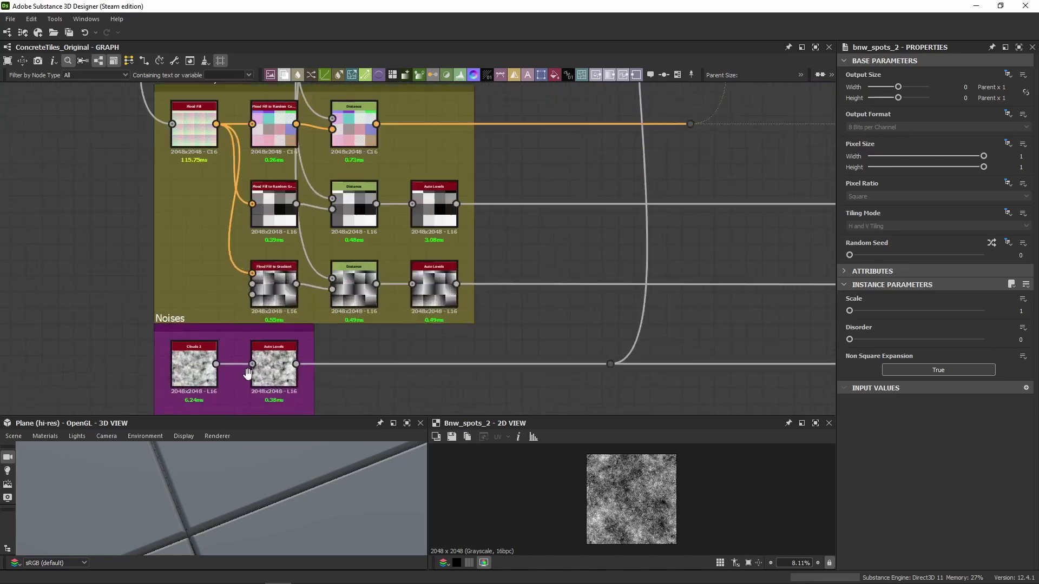
scroll(378, 310, down, 3)
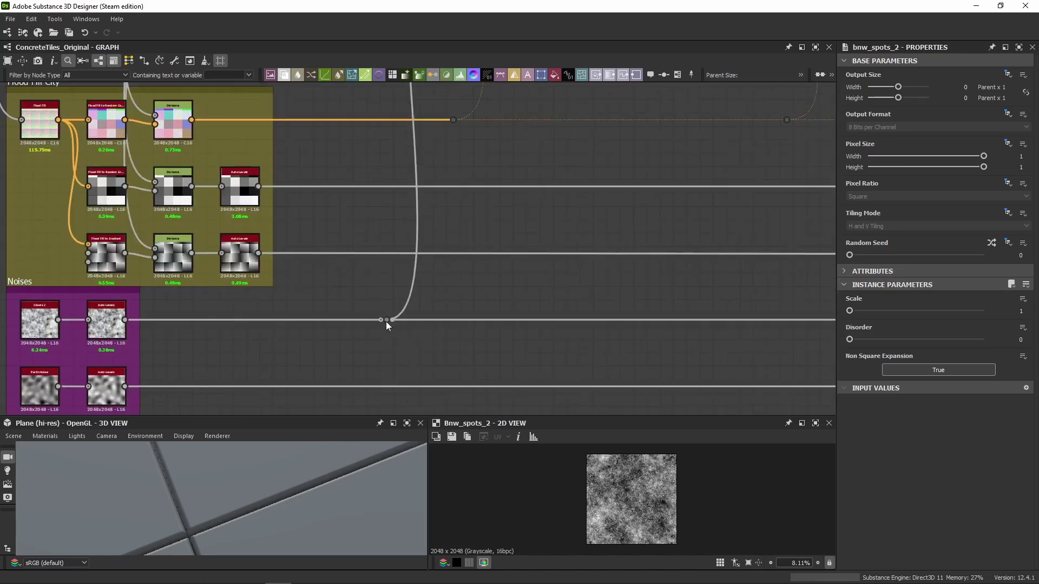
Follow the Clouds 2 connection up to the Sharpen node and inspect that node's Intensity and output in the 2D view.
middle_drag(411, 162, 390, 360)
scroll(482, 164, up, 5)
click(439, 276)
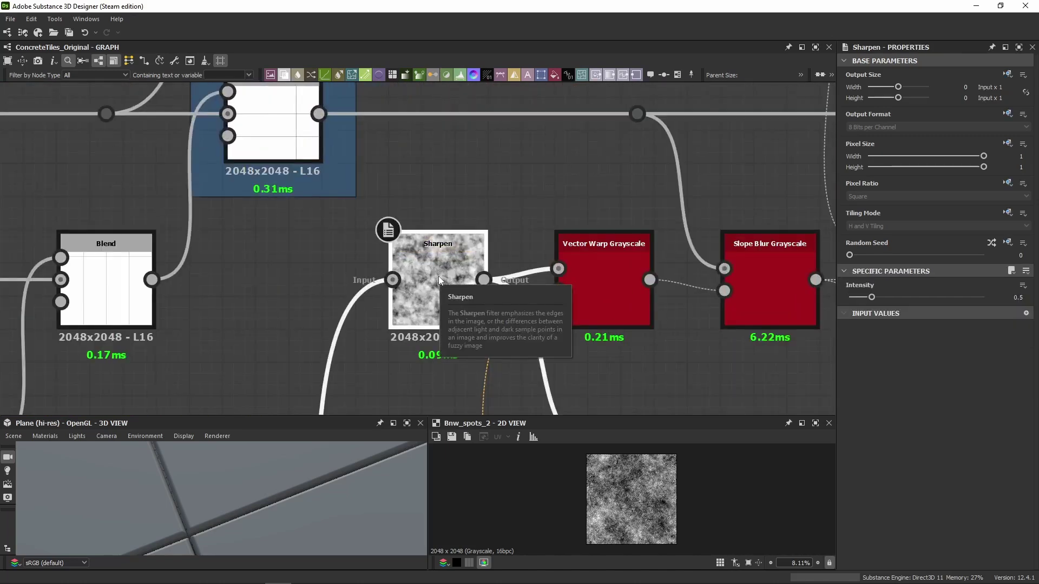
drag(386, 161, 321, 234)
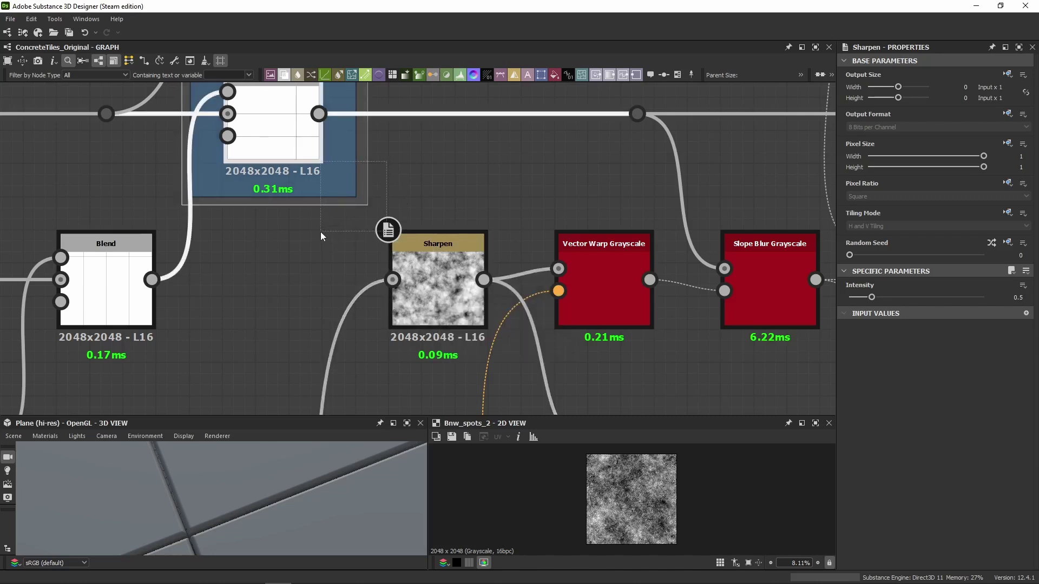
drag(320, 232, 321, 232)
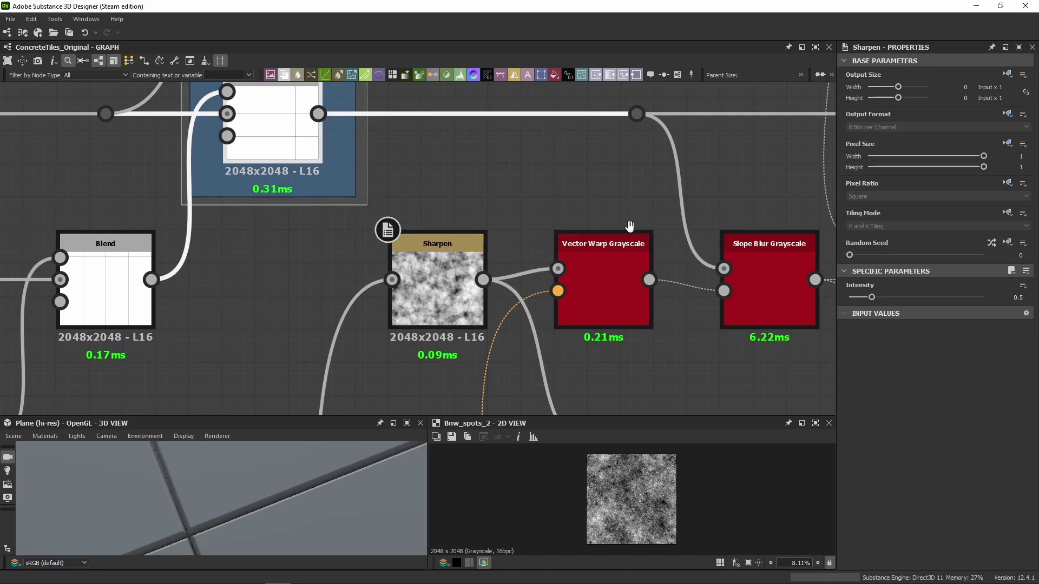
middle_drag(629, 225, 583, 228)
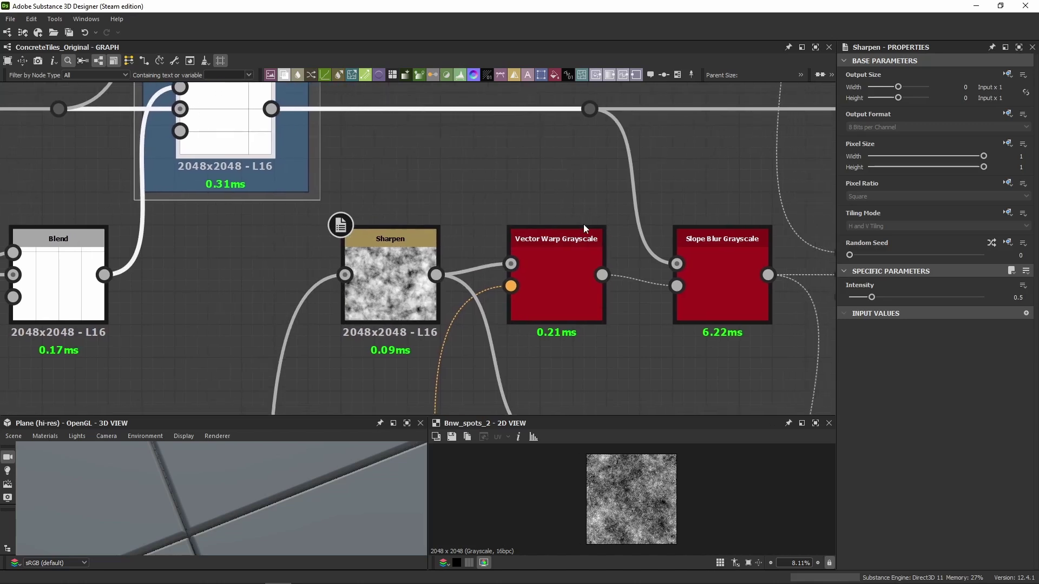
double_click(394, 255)
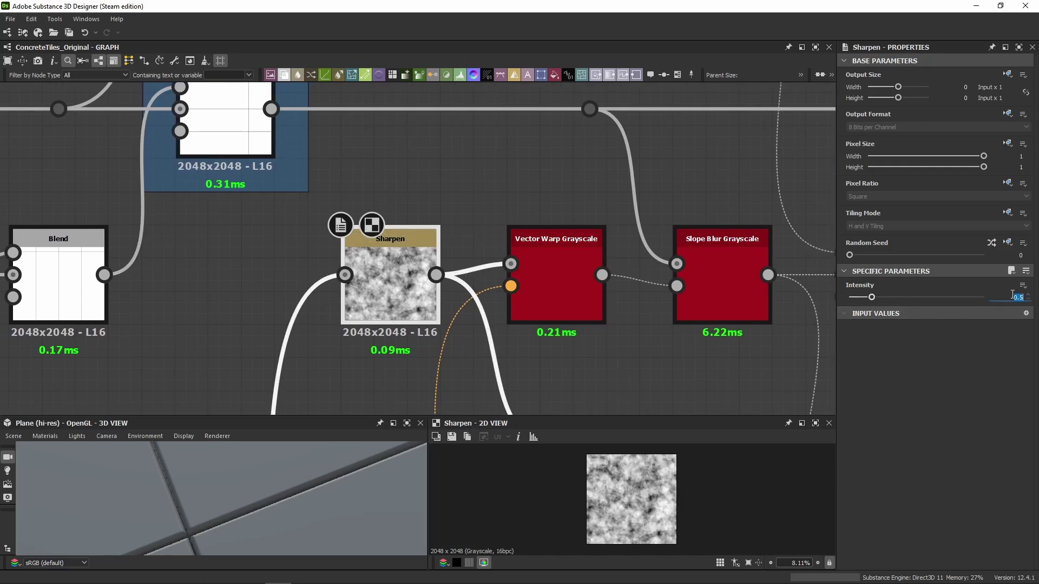
Enlarge the 3D and 2D views, enable the Blend node in the Edgewear Minor frame, and inspect the tile edges in 3D.
scroll(304, 113, down, 3)
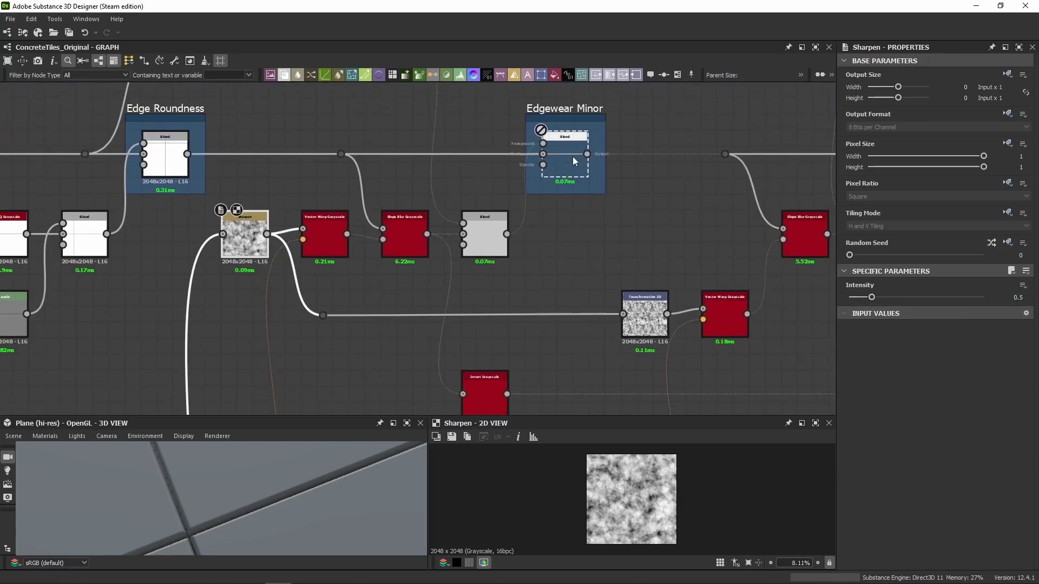
click(572, 157)
drag(251, 475, 273, 328)
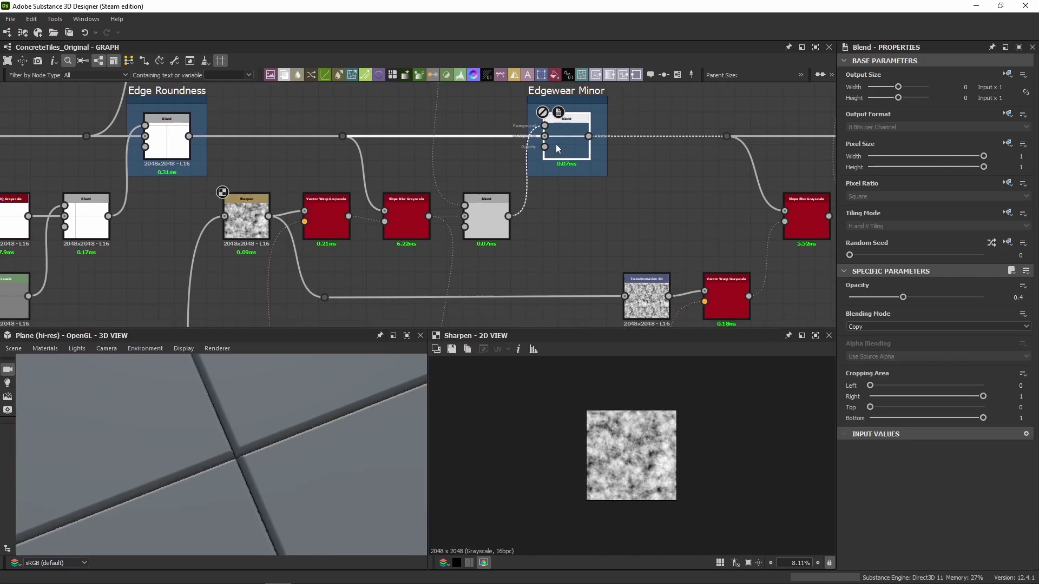
key(shift+d)
drag(224, 402, 170, 465)
middle_drag(589, 211, 588, 223)
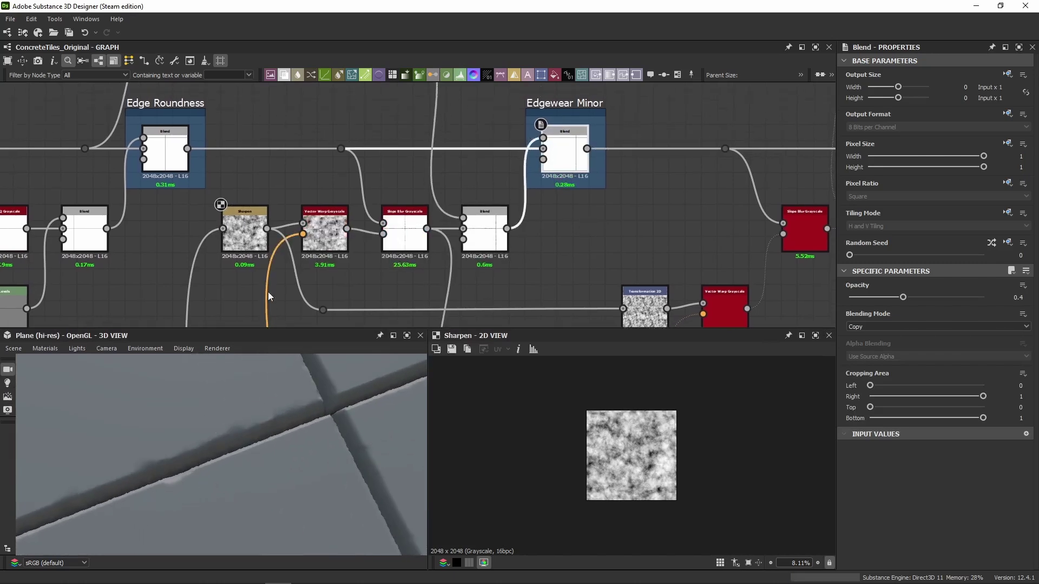
Examine the Vector Warp Grayscale node fed by Sharpen, checking its Intensity, Vector Format and output in the 2D view.
click(245, 229)
click(329, 236)
scroll(329, 236, up, 4)
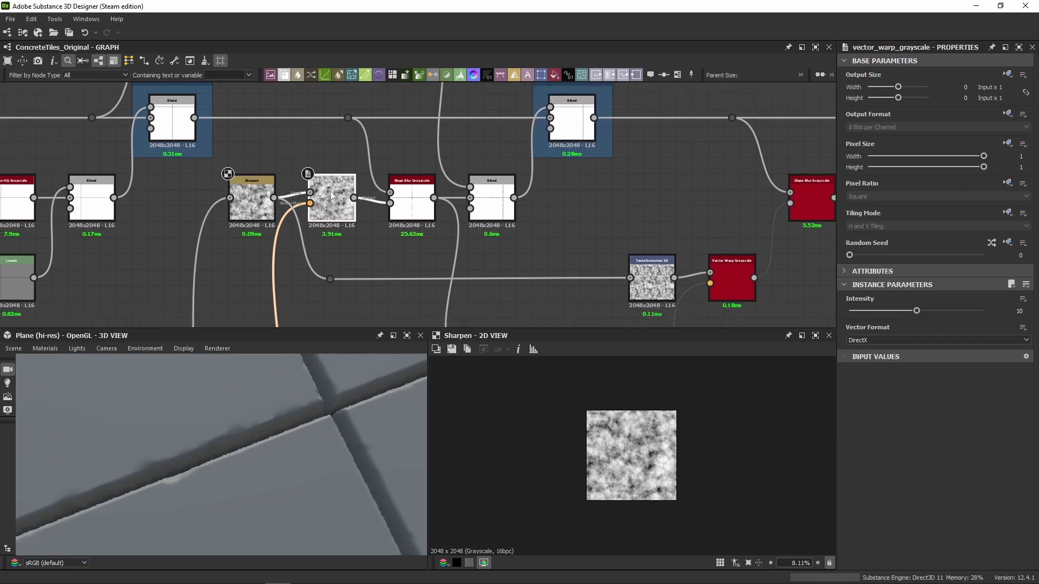
click(174, 217)
click(331, 189)
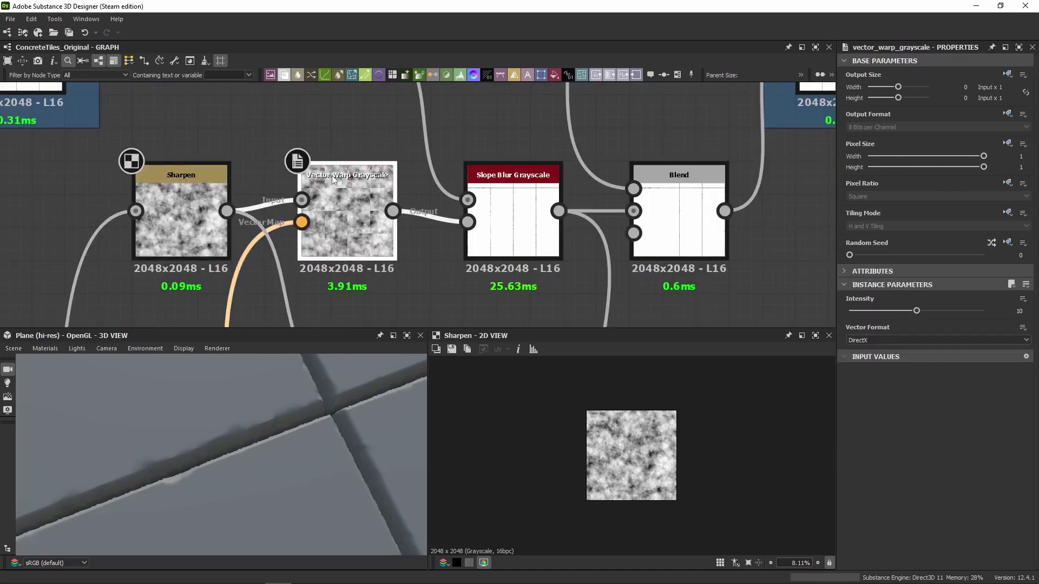
middle_drag(343, 215, 330, 190)
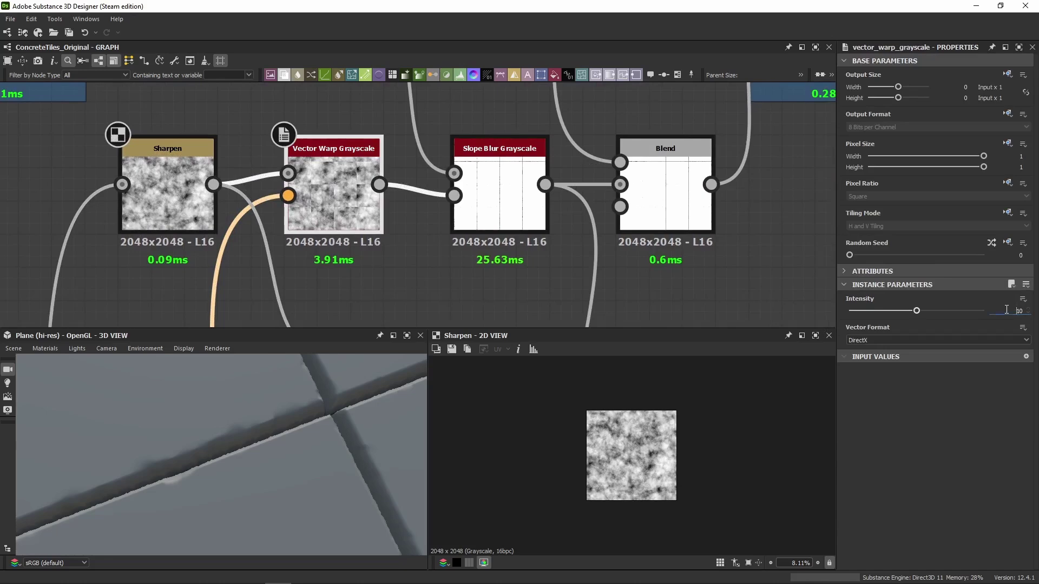
scroll(451, 267, down, 2)
middle_drag(424, 301, 424, 239)
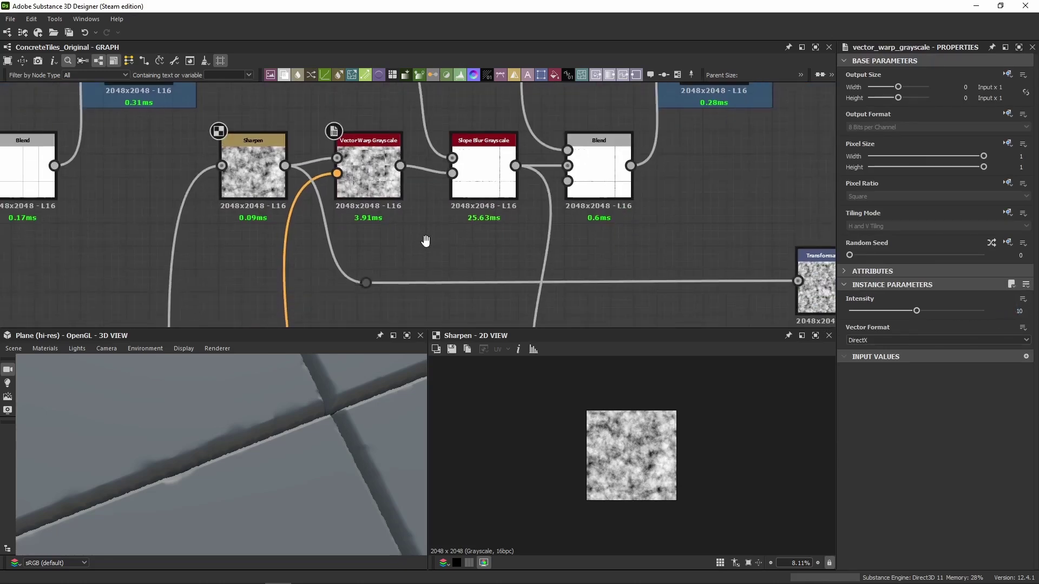
double_click(367, 171)
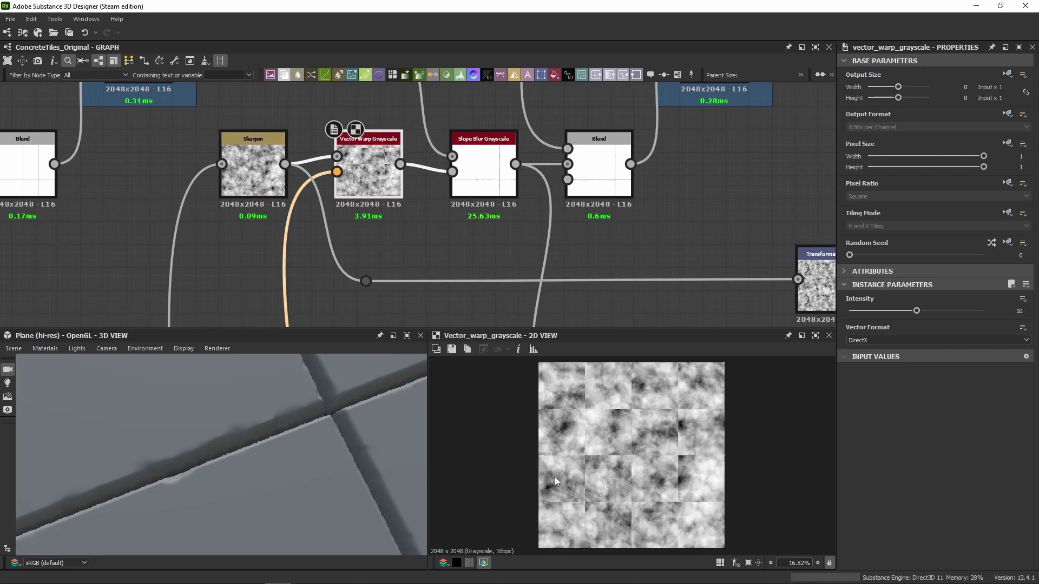
Inspect the Slope Blur Grayscale node before the Edgewear Minor Blend, checking its Samples, Intensity, Mode and edge detail in the 2D view.
middle_drag(380, 191, 340, 227)
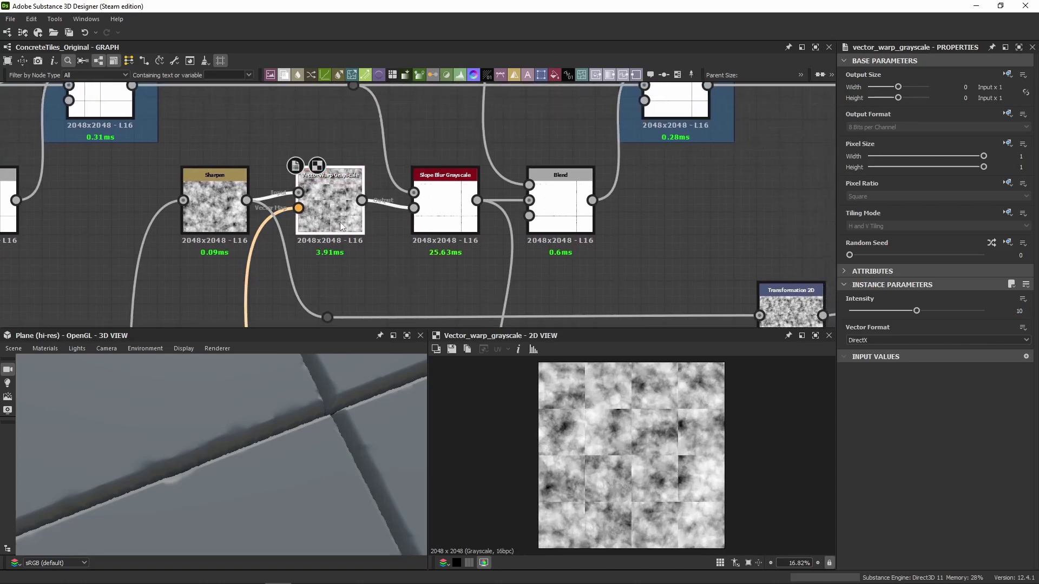
double_click(444, 204)
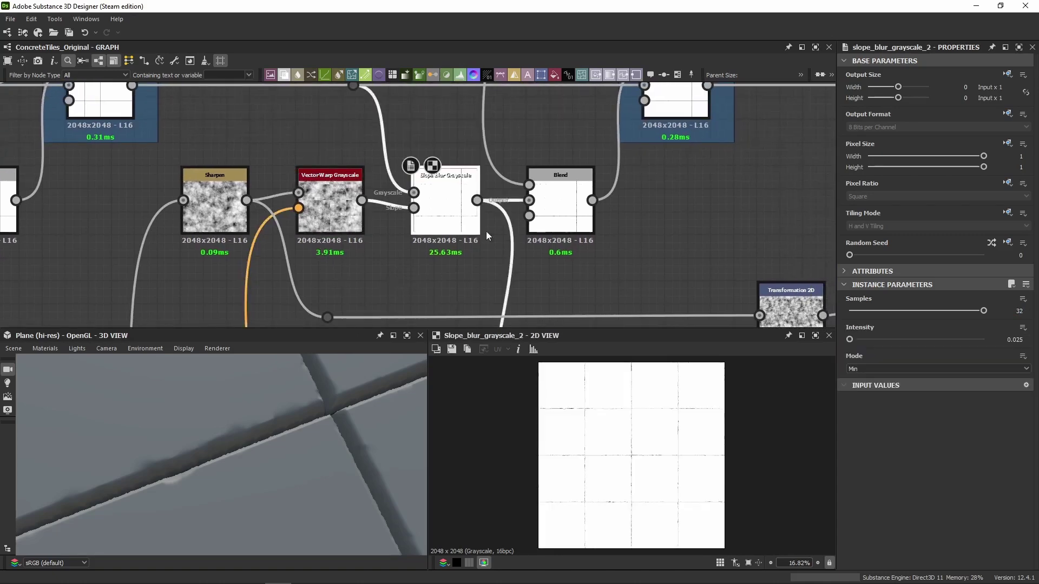
scroll(580, 385, up, 3)
scroll(579, 386, up, 8)
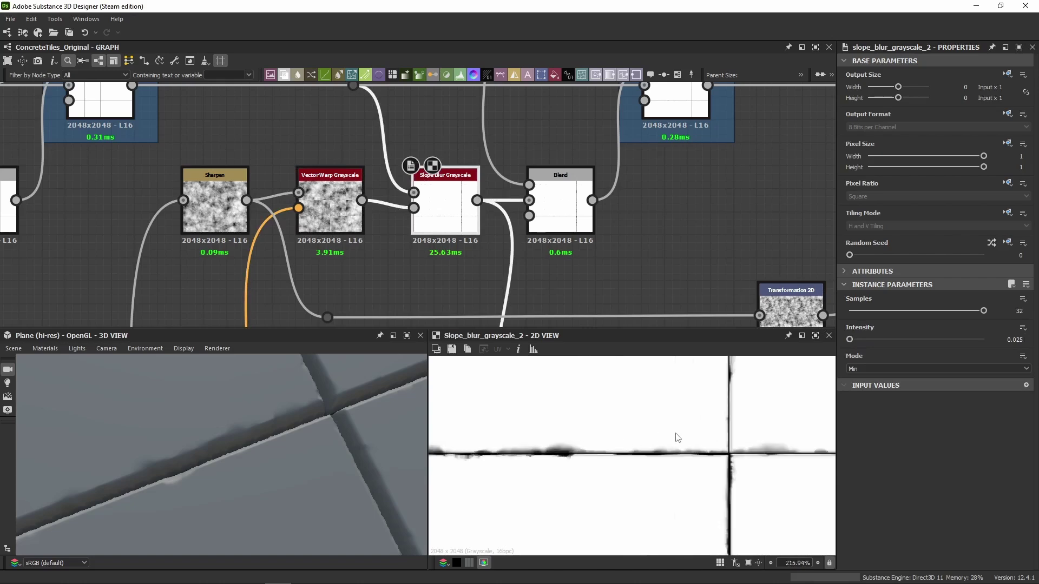
Examine the Blend node fed by Slope Blur Grayscale, checking its Blending Mode and input connections.
scroll(453, 278, down, 5)
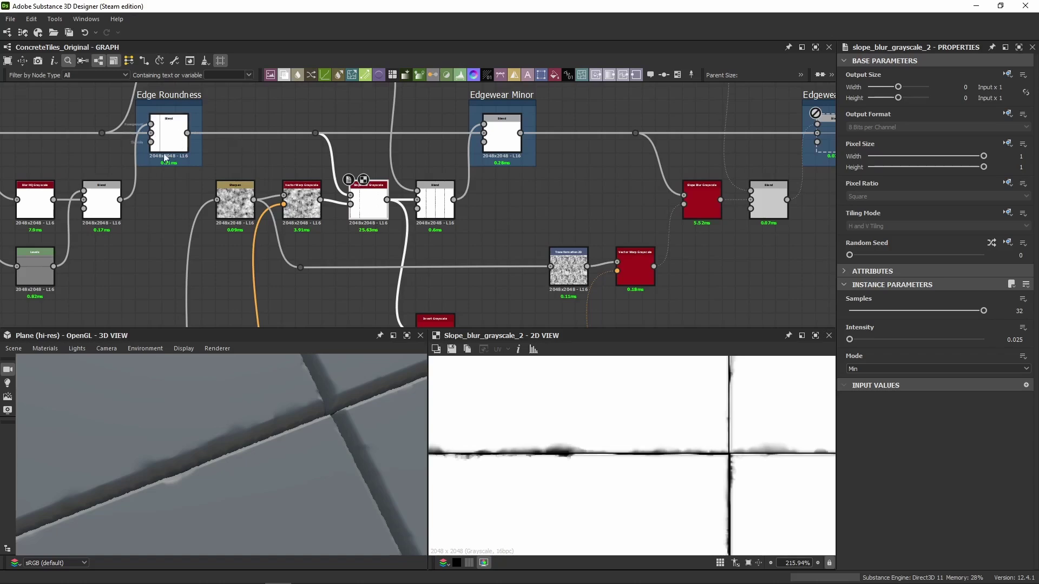
double_click(447, 208)
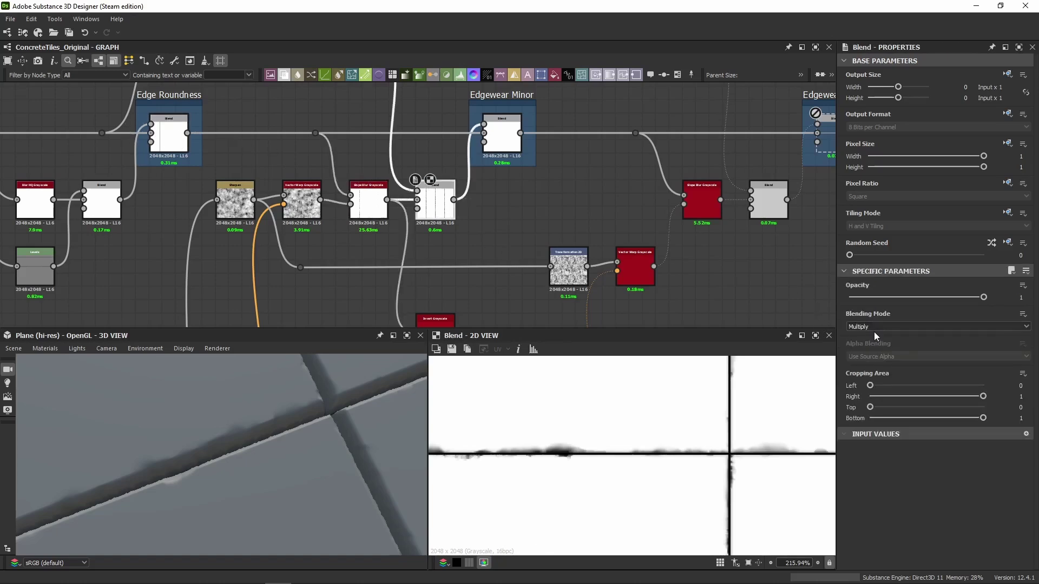
scroll(485, 258, down, 3)
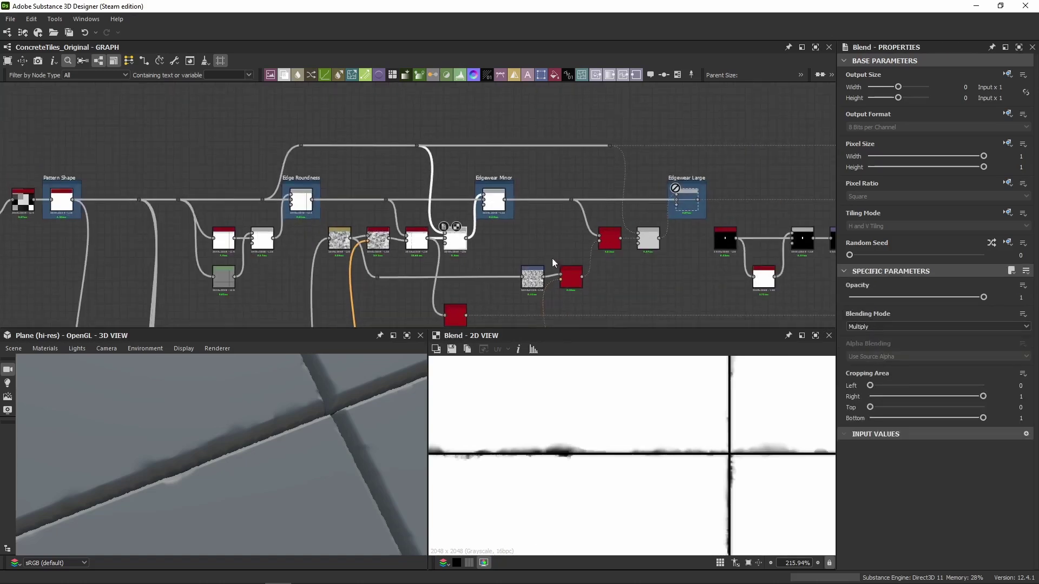
scroll(443, 246, up, 5)
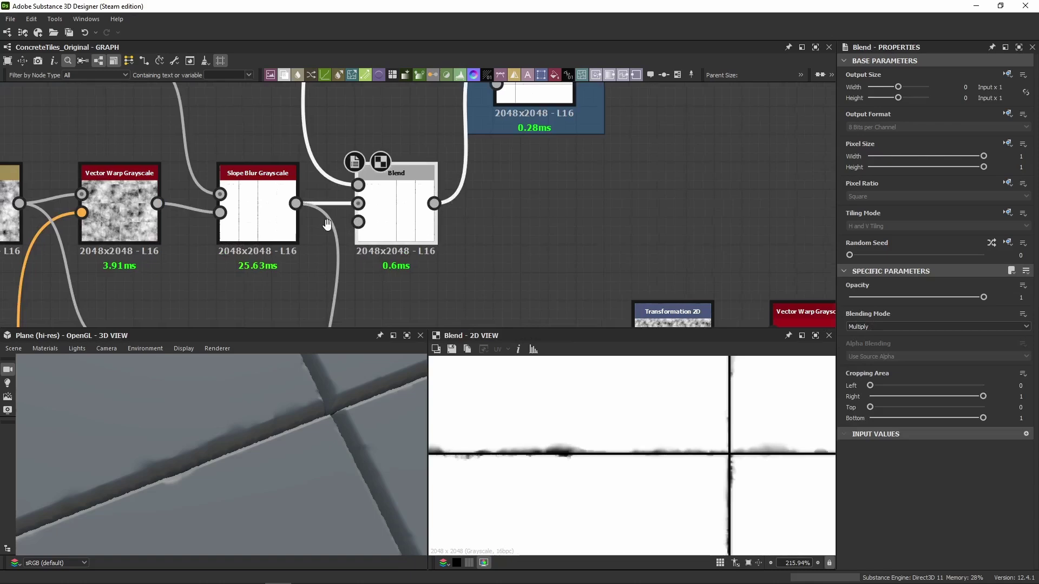
Go back to the Pattern Shape frame and inspect the Edge Detect node's clean tile gaps up close in the 2D view.
scroll(328, 225, down, 6)
middle_drag(367, 158, 598, 164)
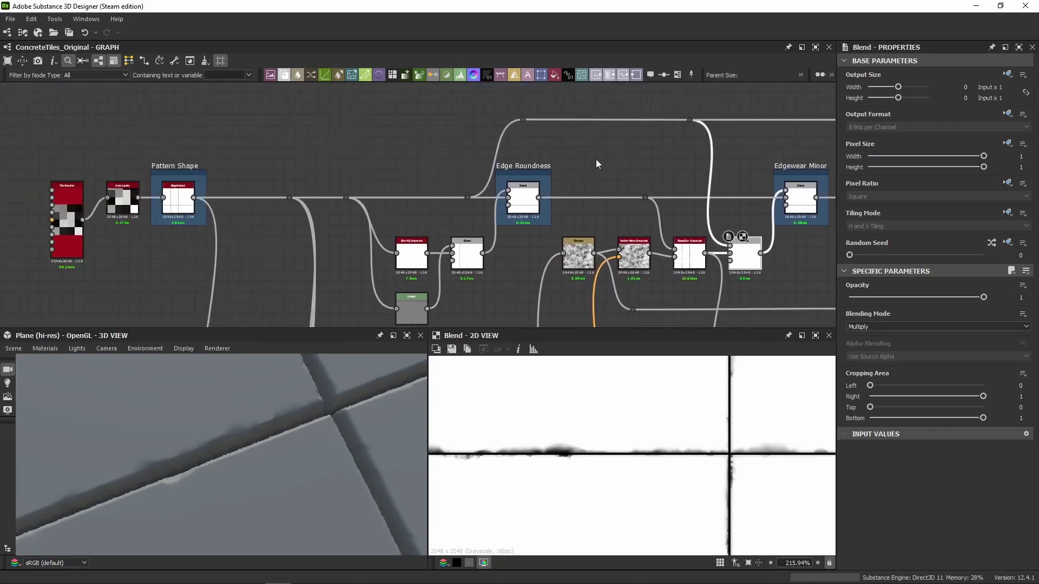
scroll(173, 205, up, 4)
double_click(178, 201)
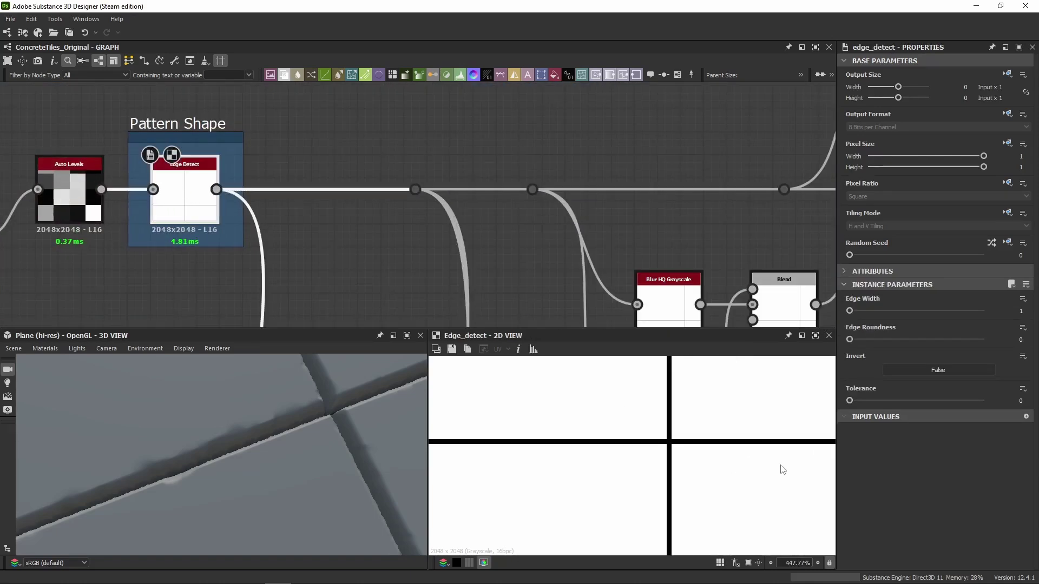
scroll(665, 437, up, 2)
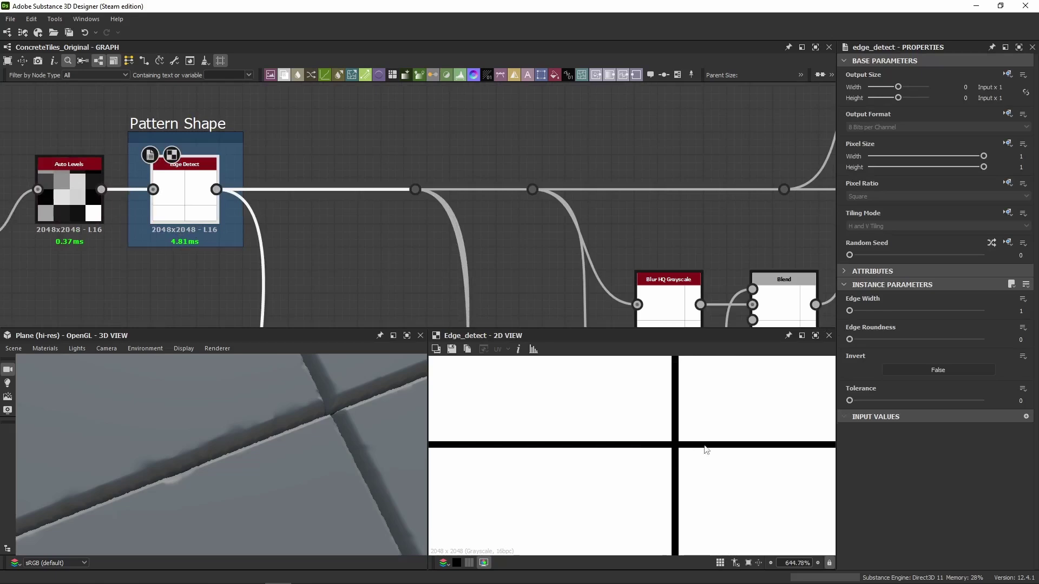
Trace the Pattern Shape connection past the Edge Roundness frame to the inputs of the Blend node below Edgewear Minor.
scroll(547, 181, down, 4)
middle_drag(611, 157, 231, 150)
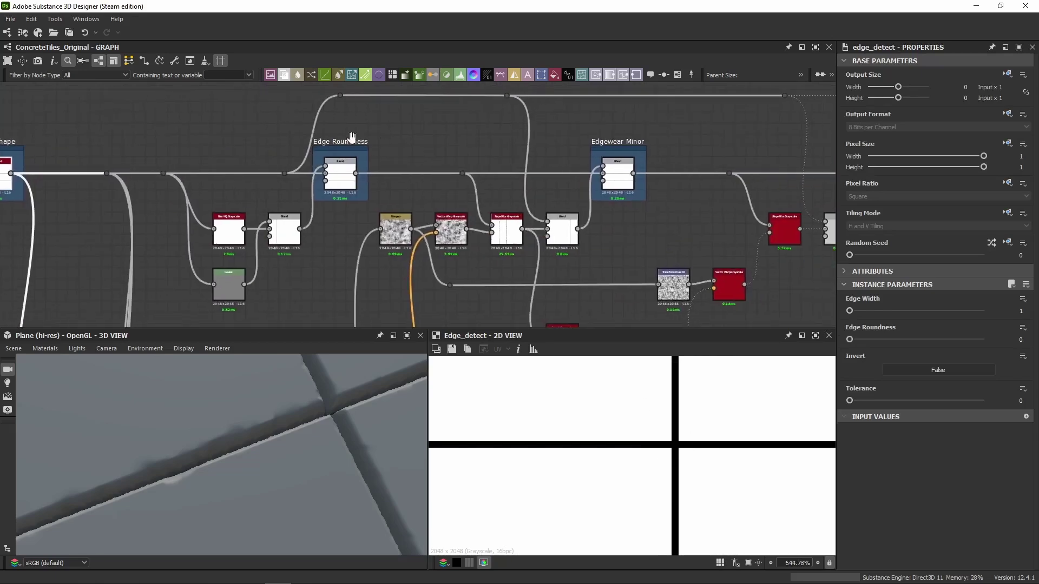
middle_drag(352, 136, 355, 156)
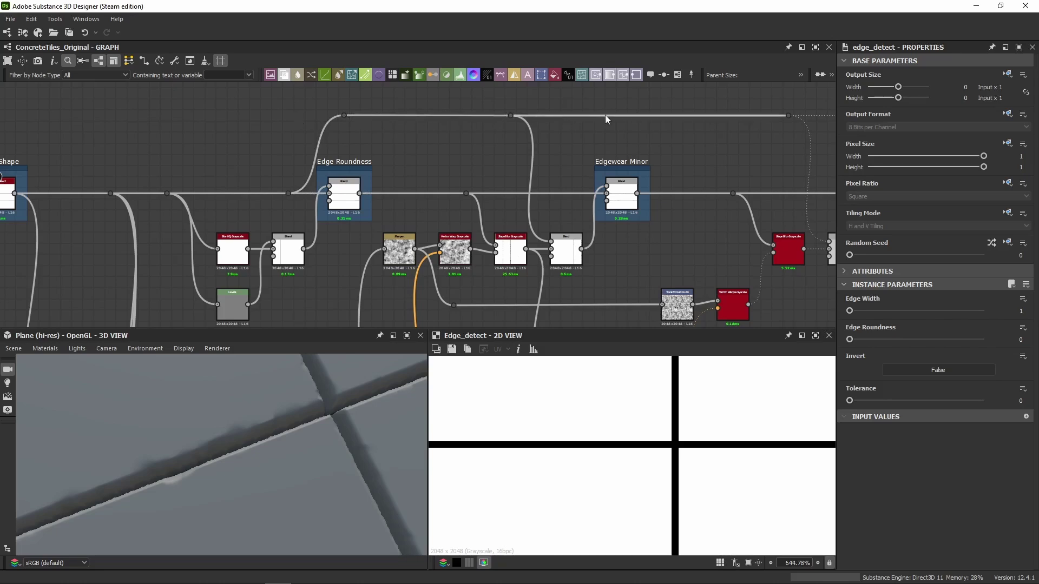
middle_drag(513, 145, 448, 128)
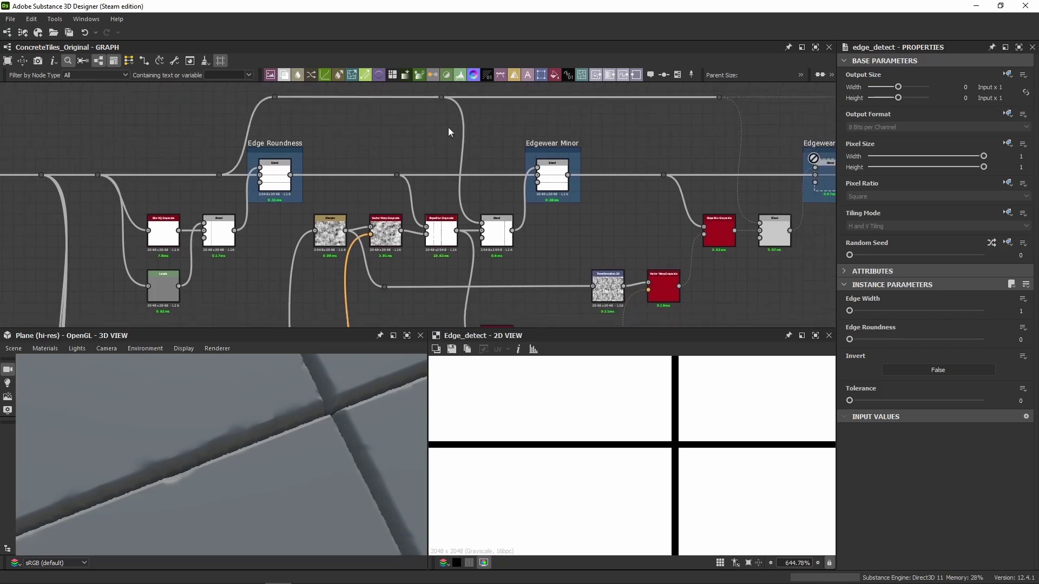
middle_drag(142, 125, 298, 121)
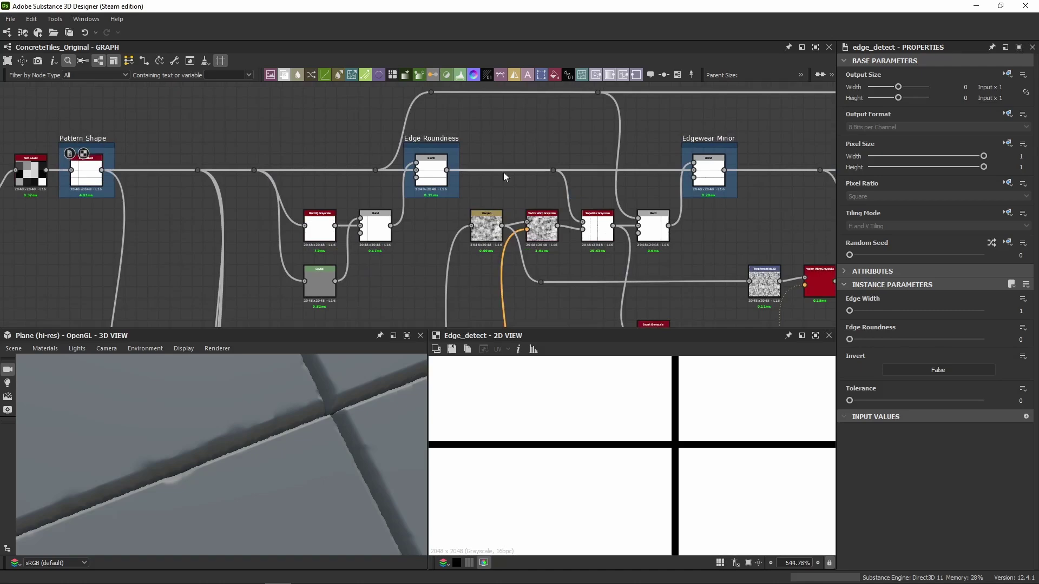
scroll(666, 222, up, 5)
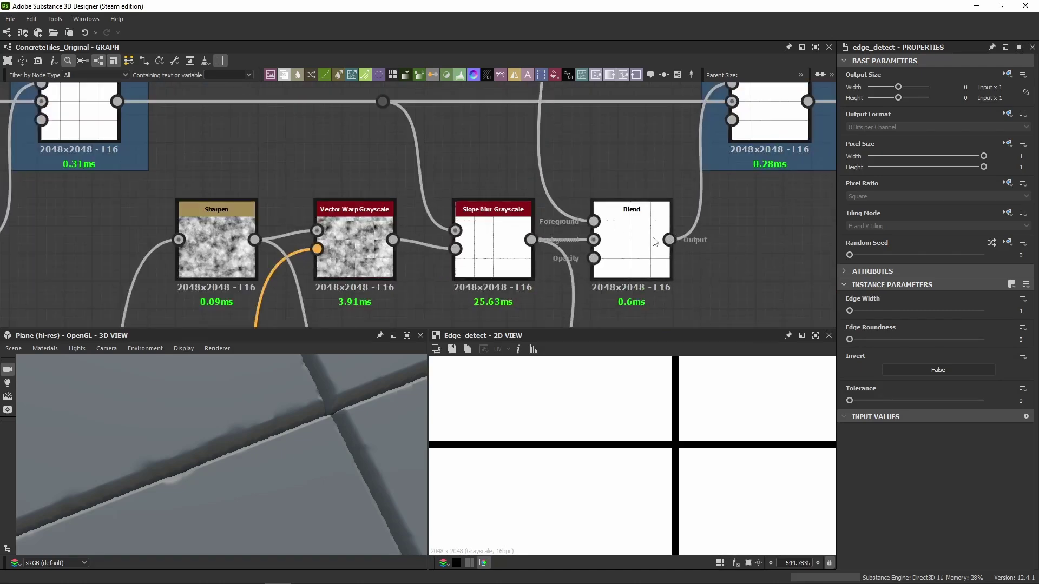
Compare the outputs of the Slope Blur Grayscale and Multiply Blend nodes at a tile gap crossing in the 2D view.
click(654, 240)
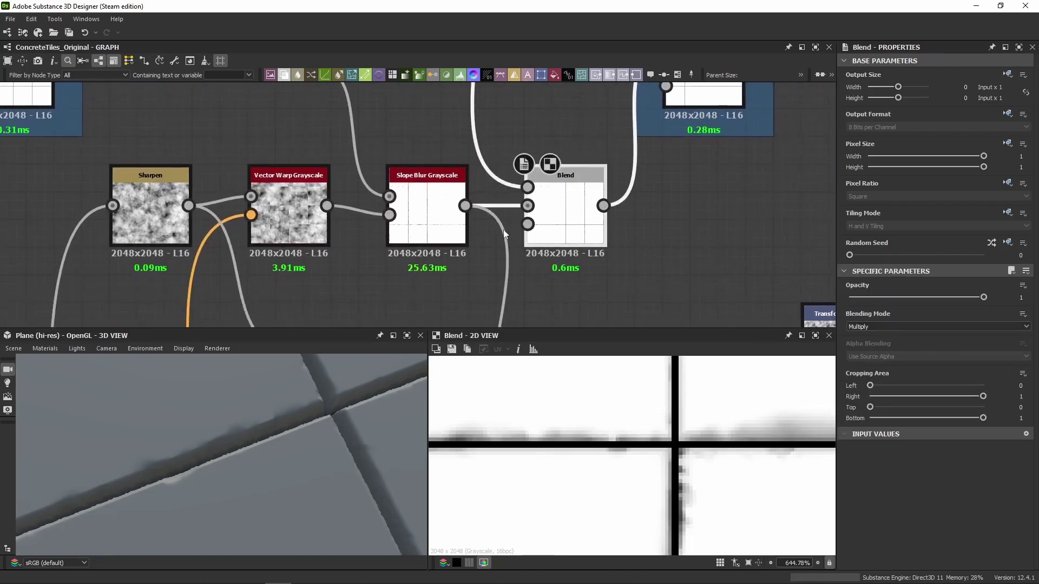
click(411, 230)
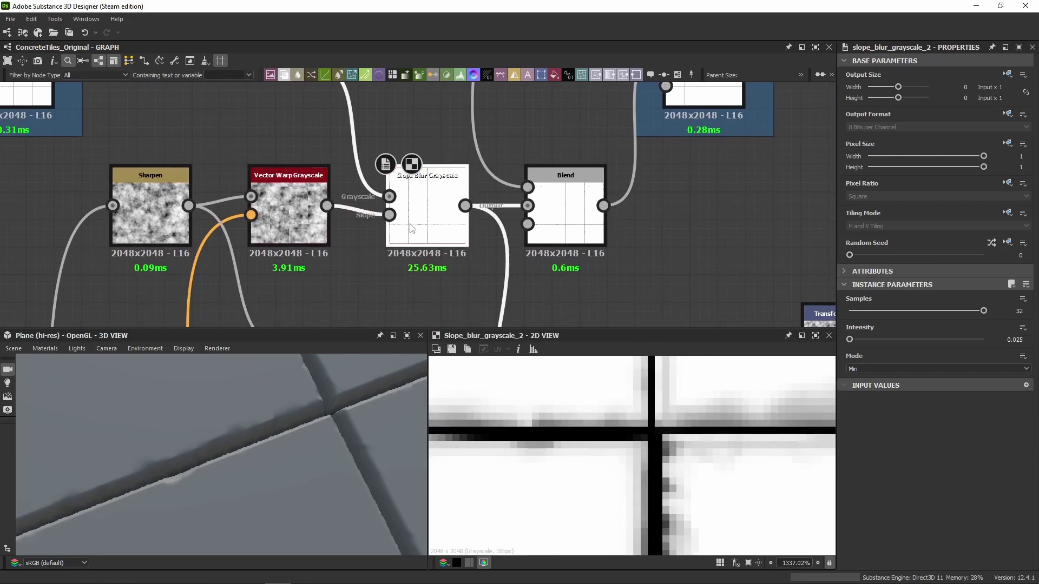
scroll(641, 455, up, 5)
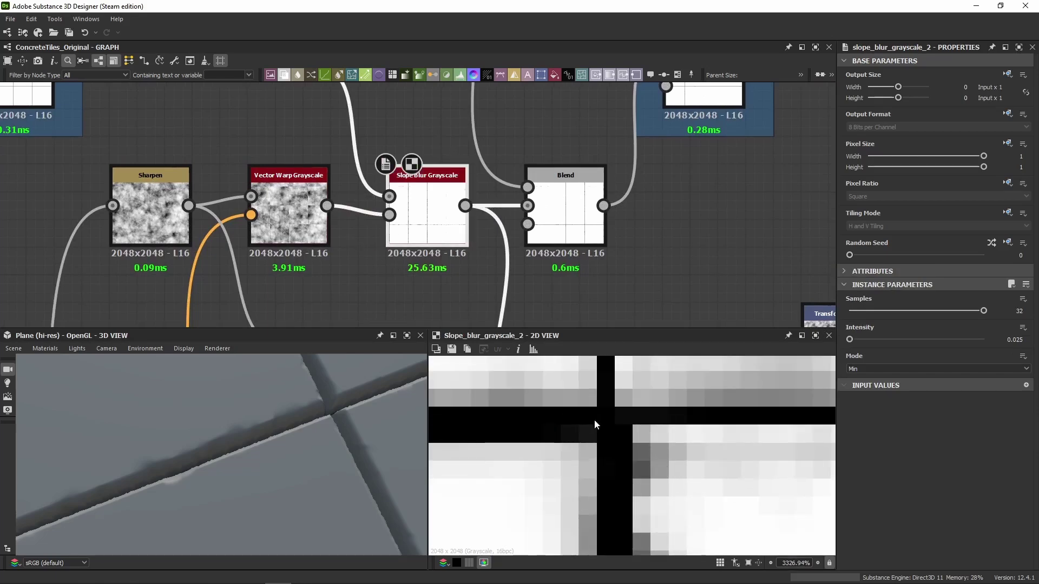
click(547, 230)
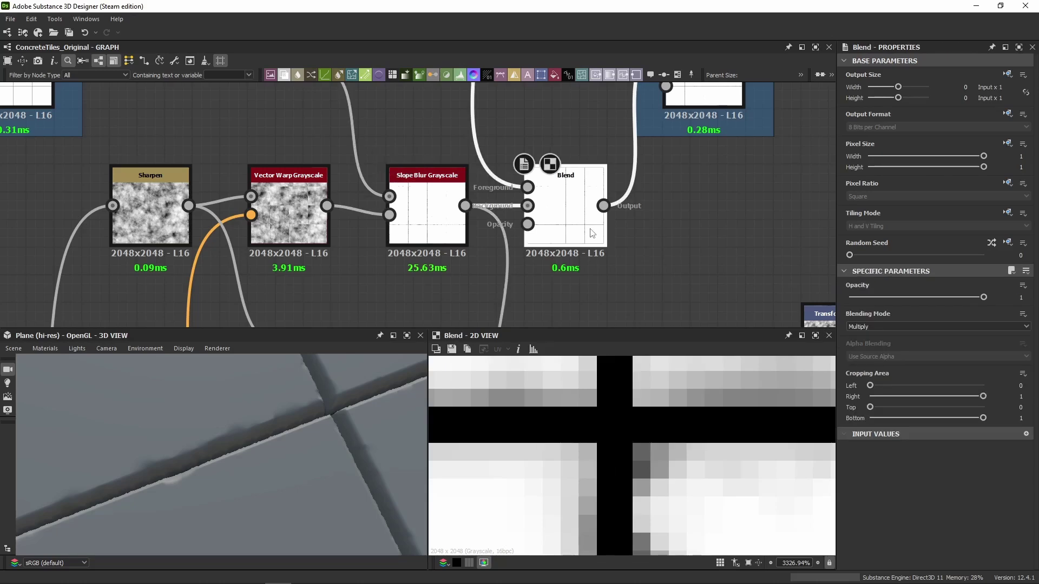
scroll(584, 224, down, 4)
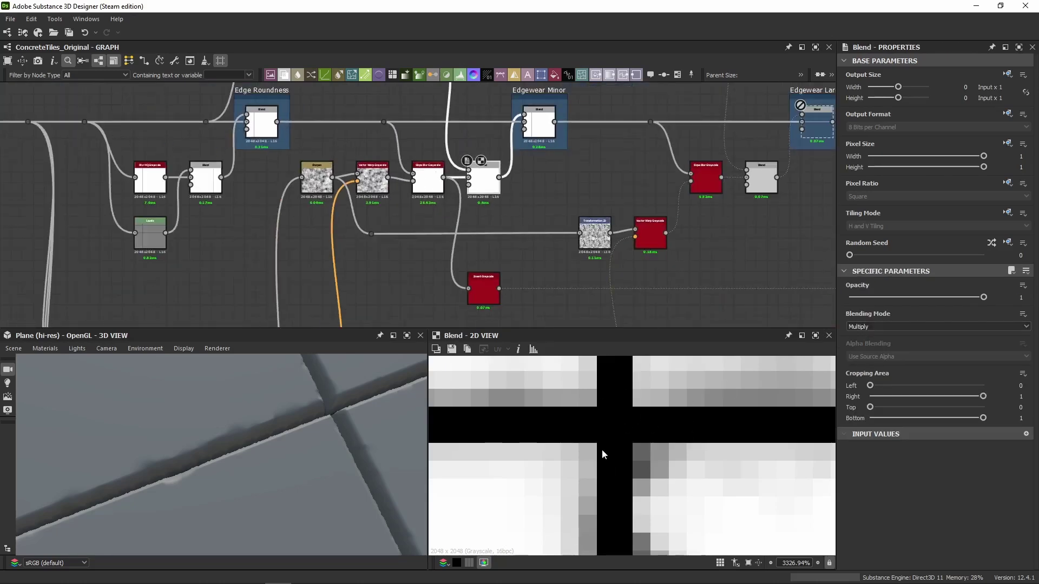
scroll(660, 481, up, 3)
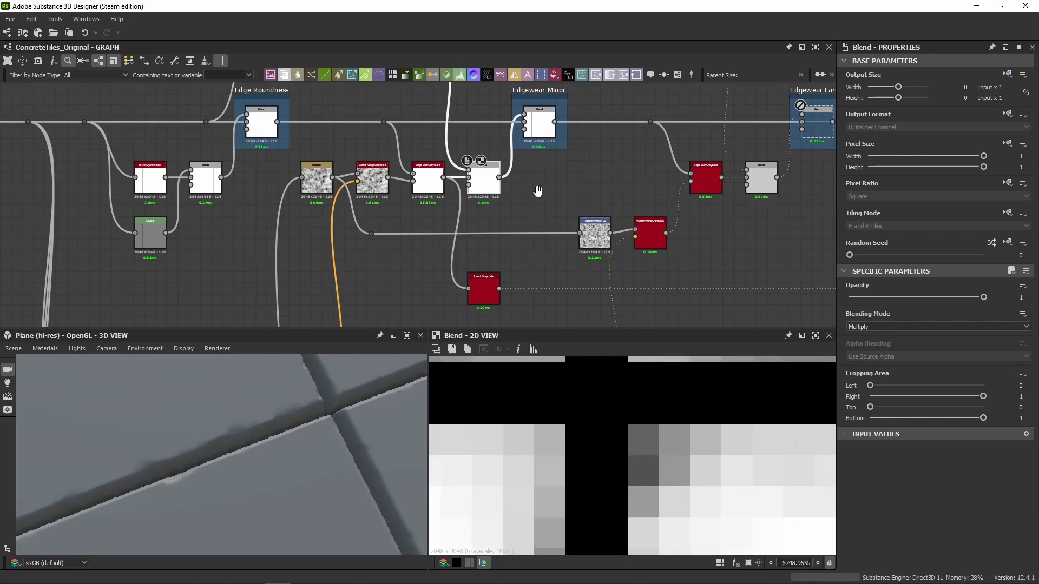
Inspect the Blend node in the Edgewear Minor frame, checking its Opacity, Blending Mode and output.
middle_drag(537, 191, 491, 175)
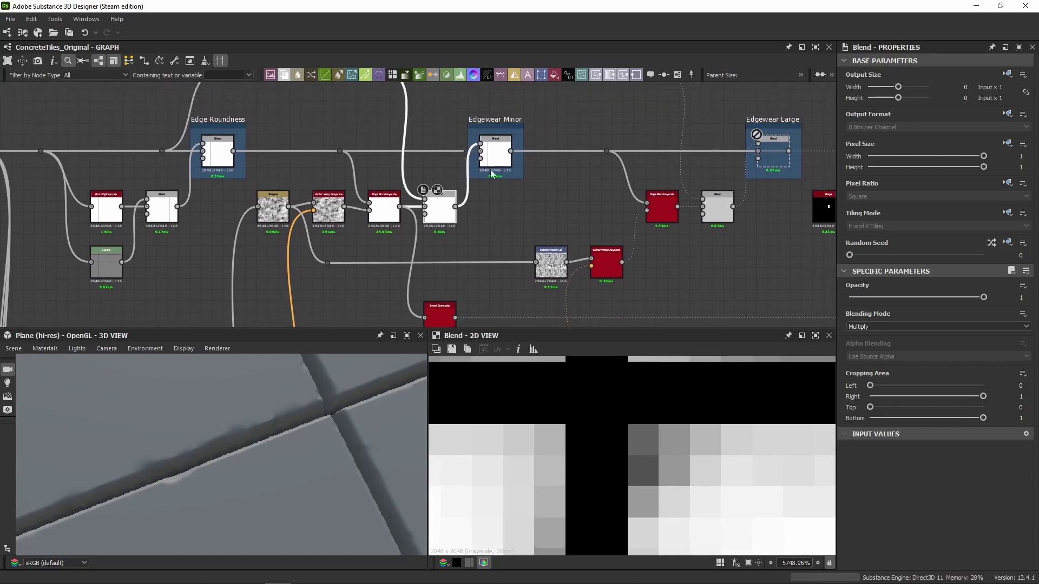
double_click(492, 174)
scroll(541, 222, down, 4)
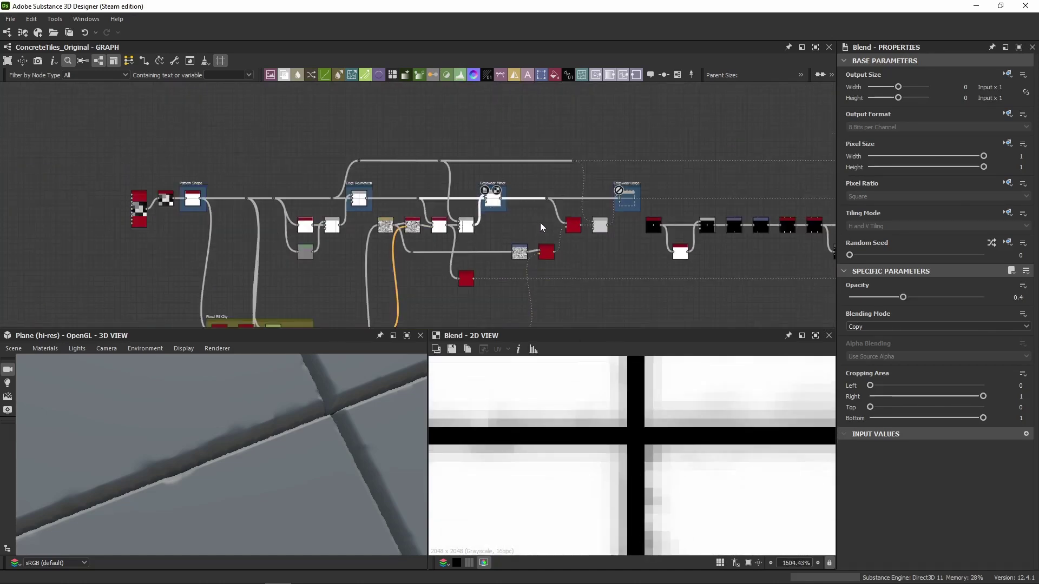
Enable the Blend node in the Edgewear Large frame and inspect the larger edge damage on the tiles in 3D.
scroll(524, 233, up, 3)
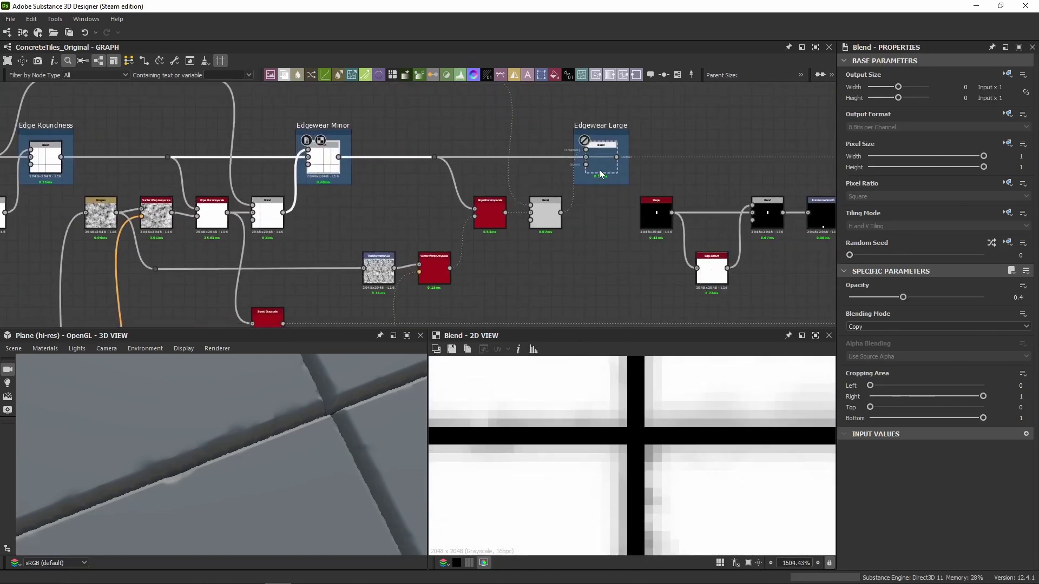
middle_drag(592, 225, 552, 207)
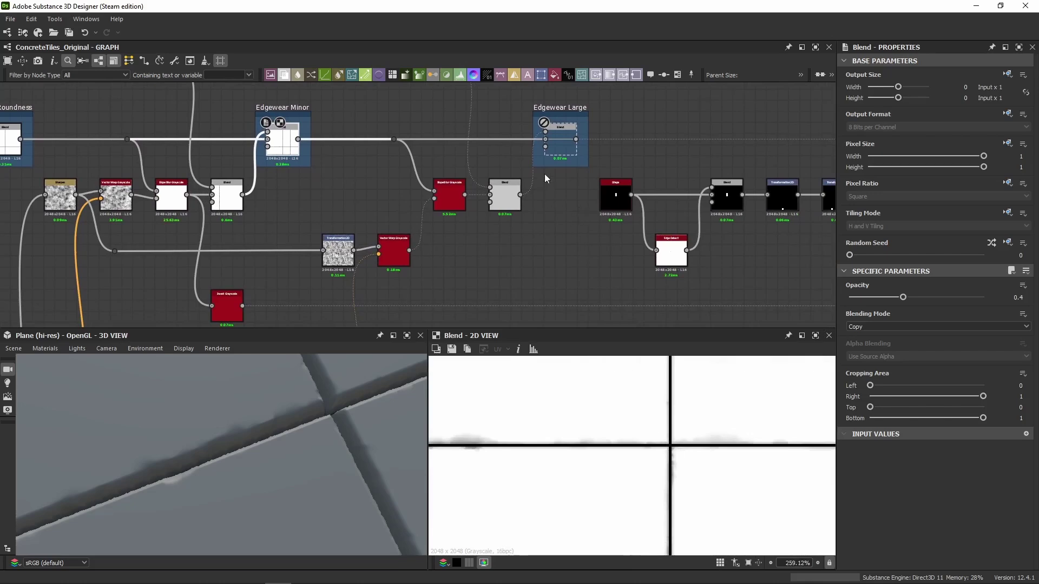
click(561, 142)
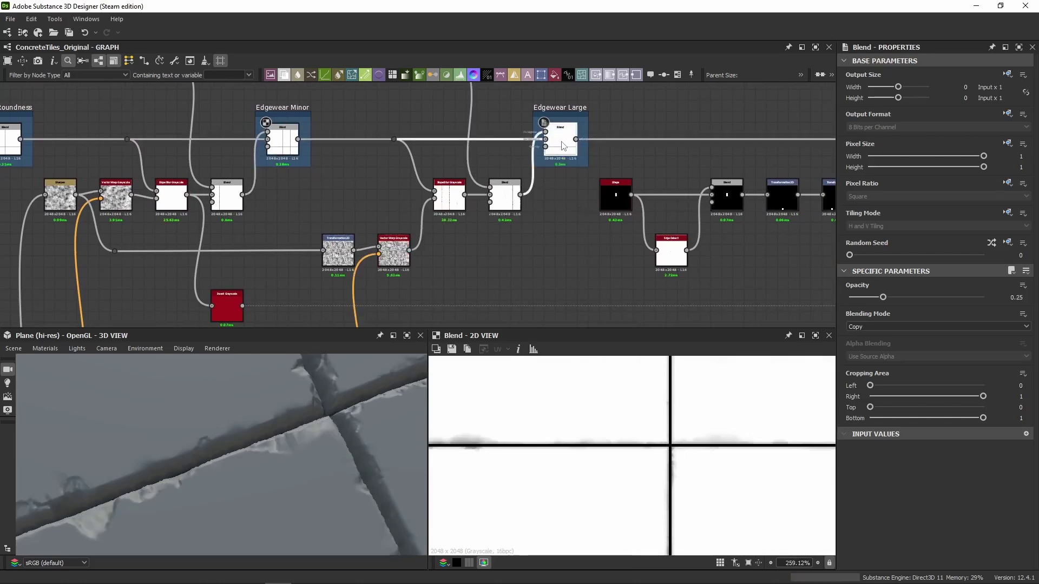
scroll(216, 514, down, 3)
drag(216, 514, 248, 454)
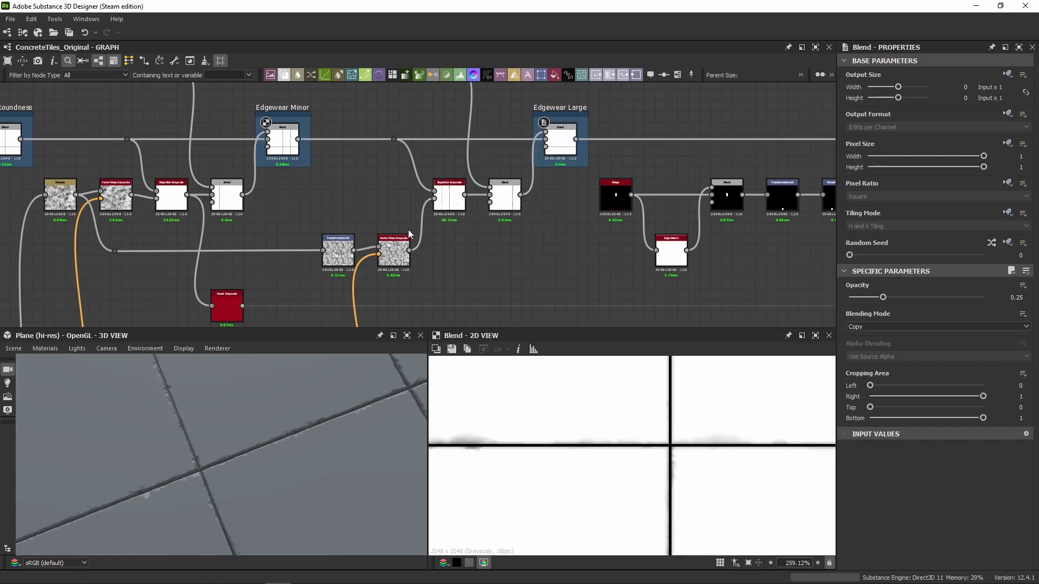
Select the Sharpen node and trace its input down the graph and its output towards the Edgewear Large branch.
middle_drag(408, 229, 494, 203)
scroll(168, 192, up, 3)
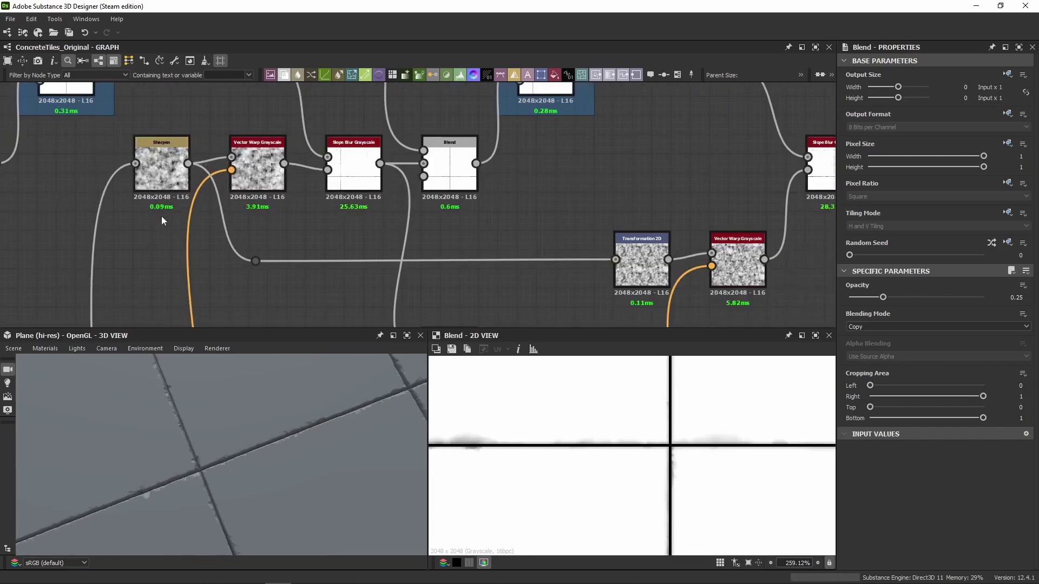
click(154, 170)
middle_drag(132, 309, 318, 204)
right_click(318, 204)
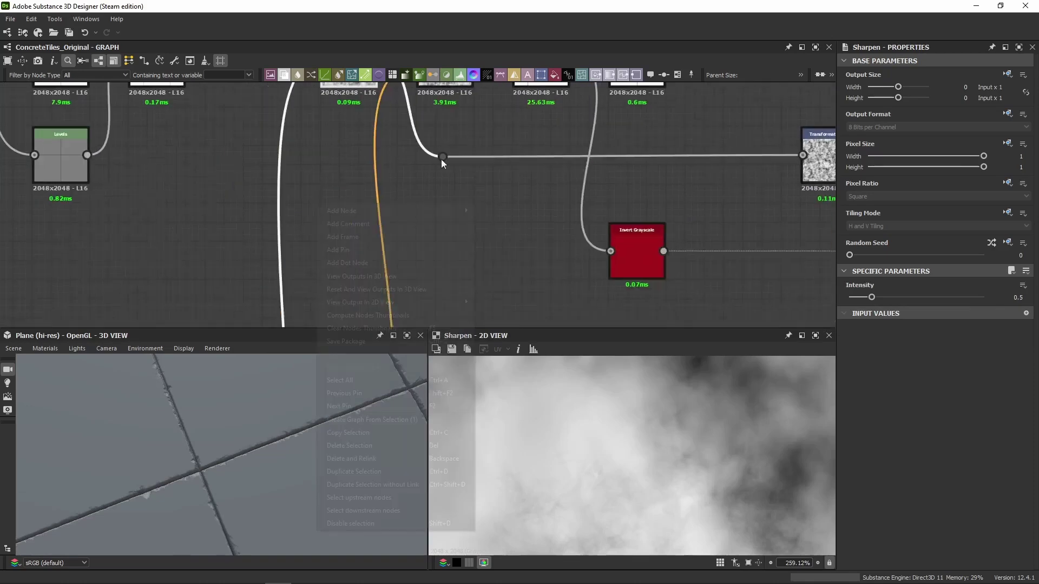
click(392, 169)
scroll(383, 226, down, 4)
middle_drag(297, 249, 384, 161)
scroll(235, 258, up, 5)
middle_drag(317, 314, 462, 122)
scroll(363, 268, down, 6)
middle_drag(479, 195, 410, 248)
scroll(433, 157, up, 3)
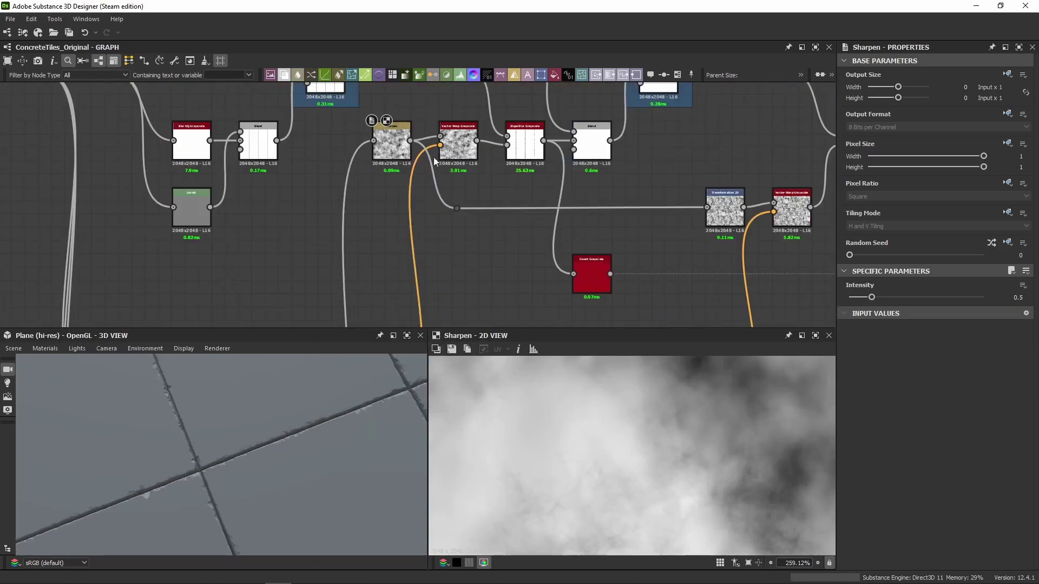
Examine the Transformation 2D node in the Edgewear Large branch and show its transform matrix values.
middle_drag(433, 157, 255, 154)
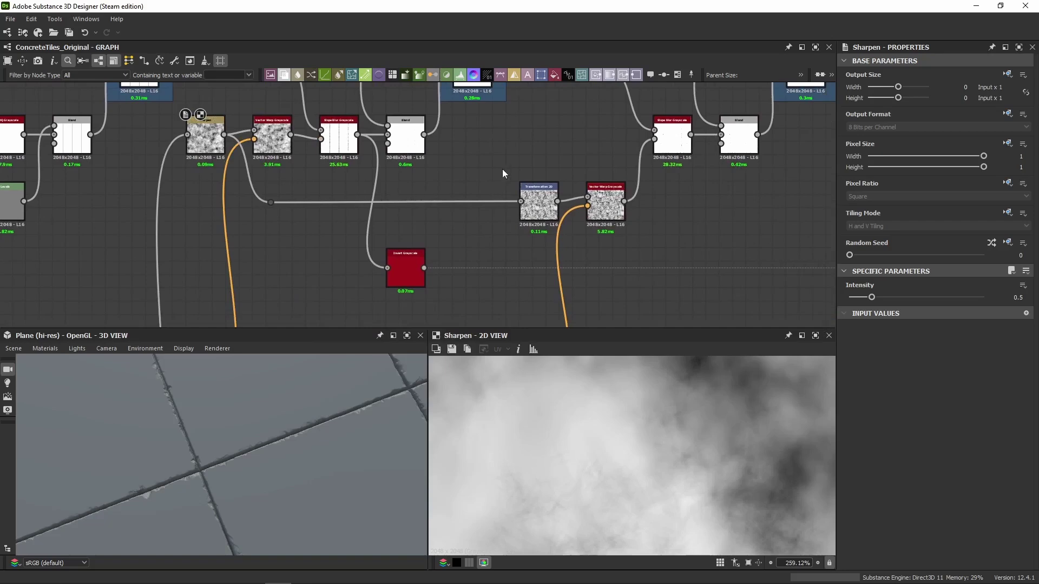
scroll(463, 199, up, 2)
click(447, 237)
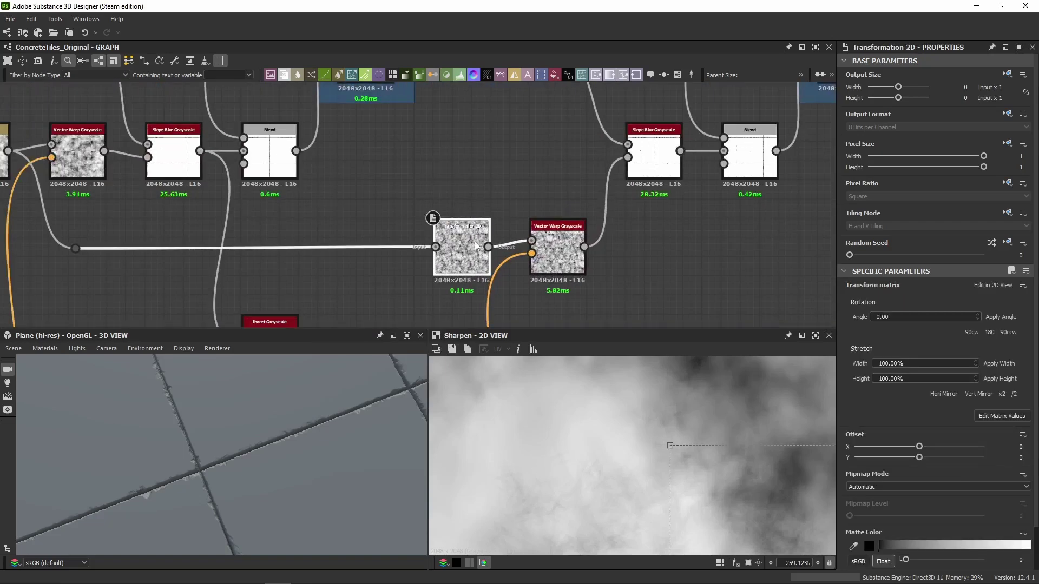
scroll(617, 447, down, 3)
click(982, 412)
middle_drag(687, 268, 626, 181)
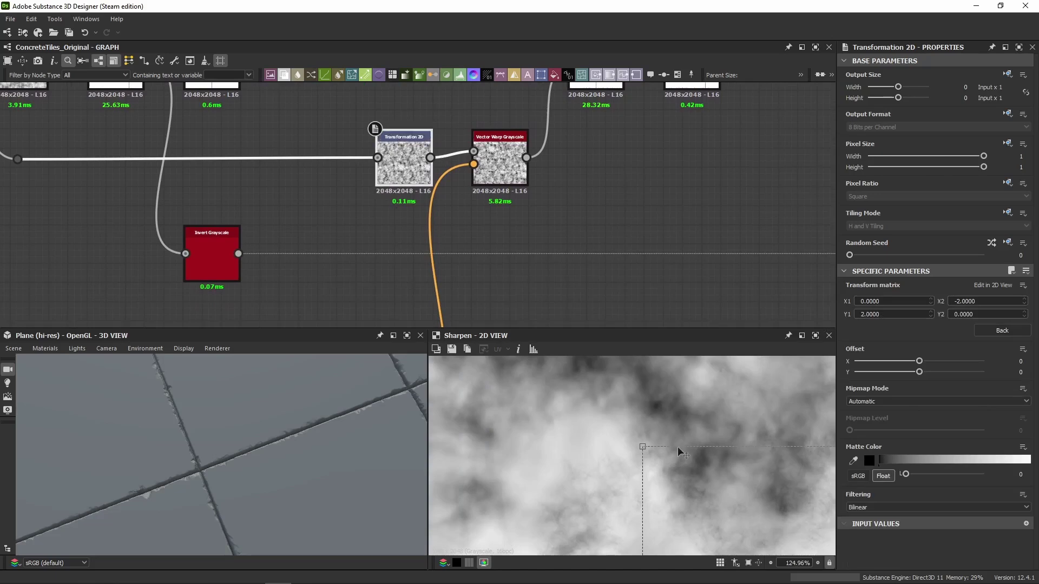
Compare the full outputs of the Sharpen and Transformation 2D nodes in 2D and show the Transformation 2D matrix values.
scroll(671, 450, down, 6)
scroll(662, 447, down, 2)
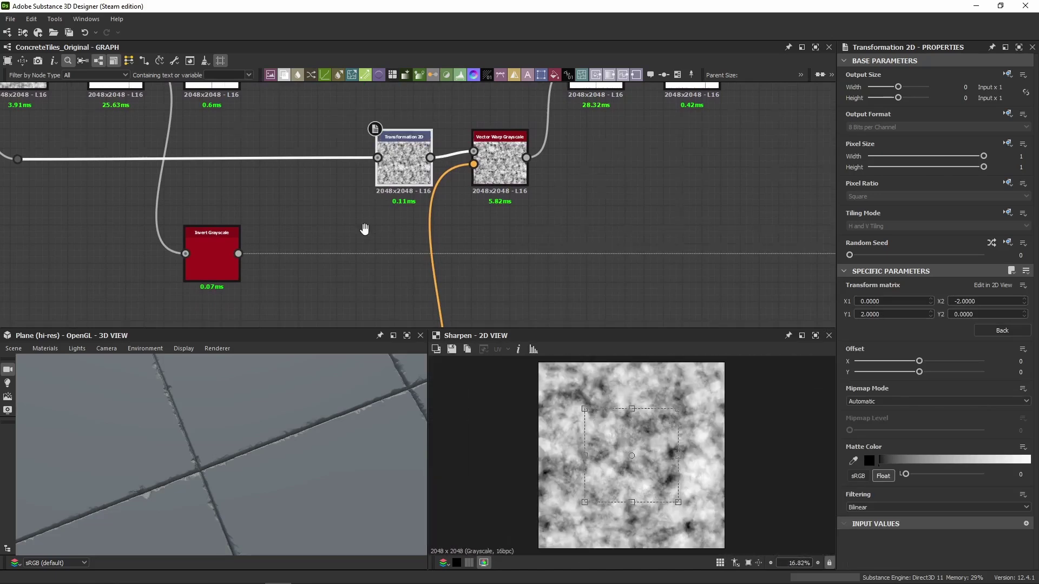
middle_drag(364, 228, 574, 307)
click(133, 138)
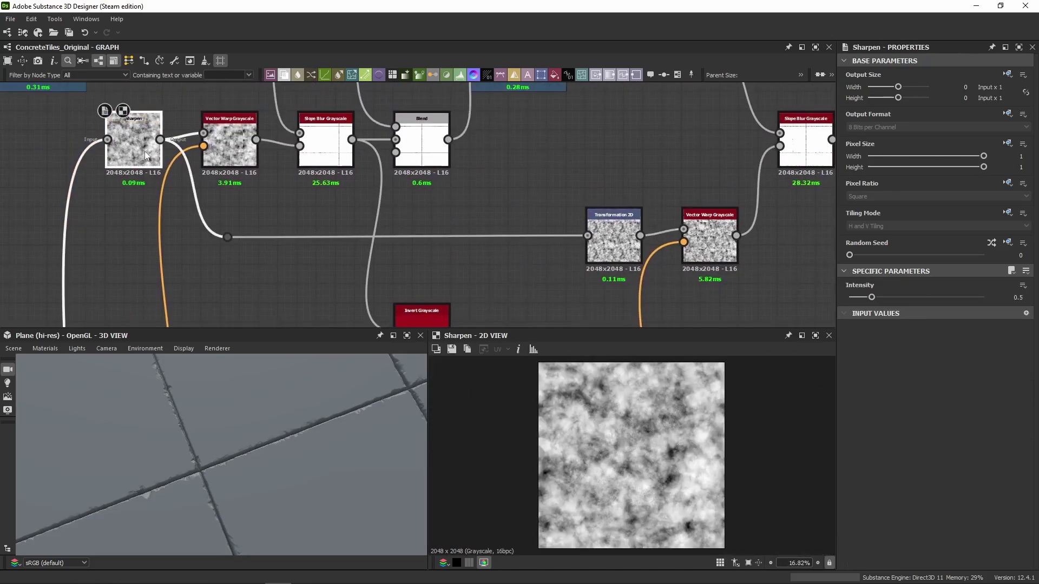
click(635, 247)
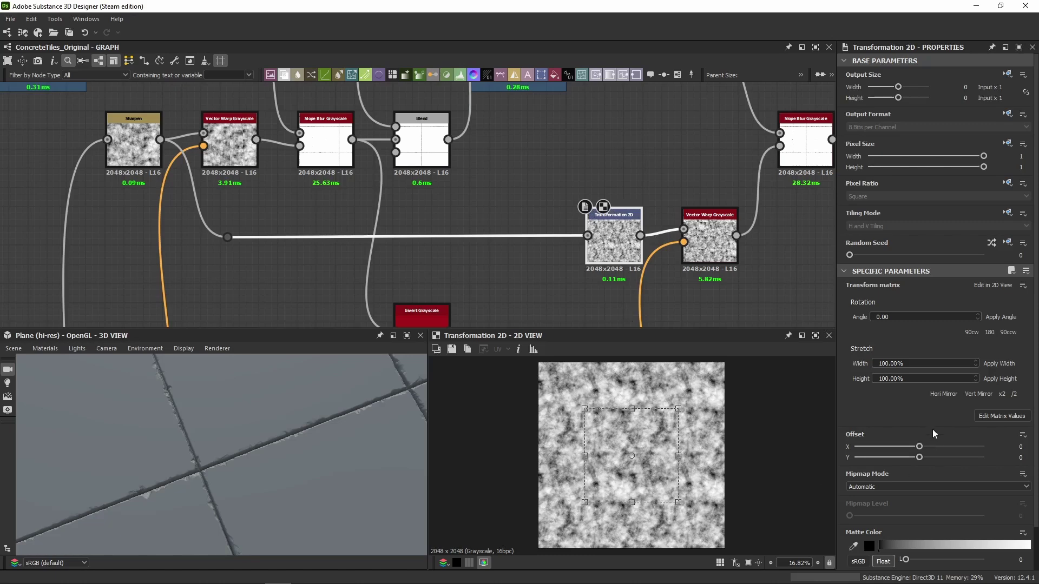
click(989, 414)
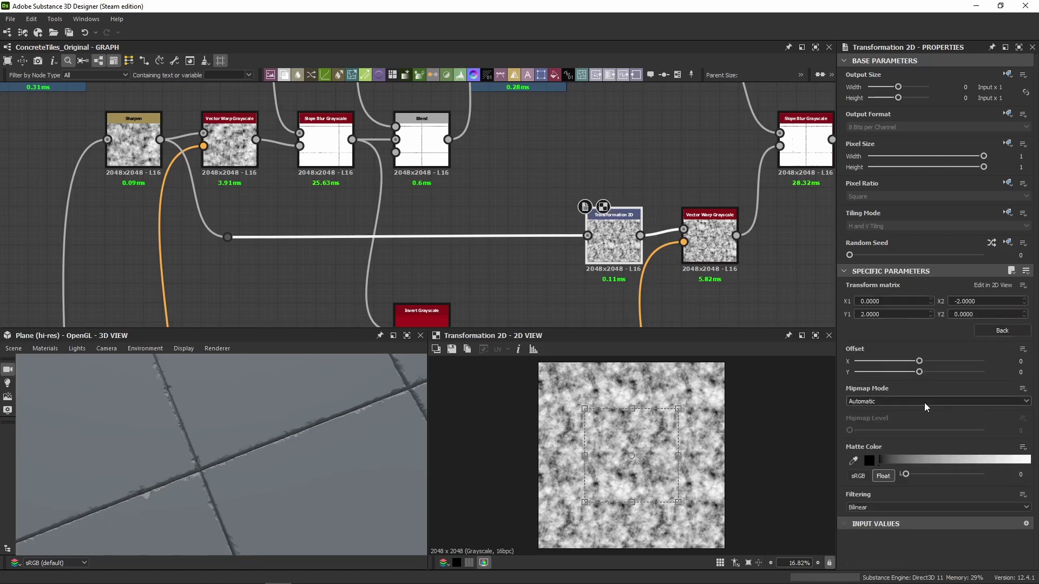
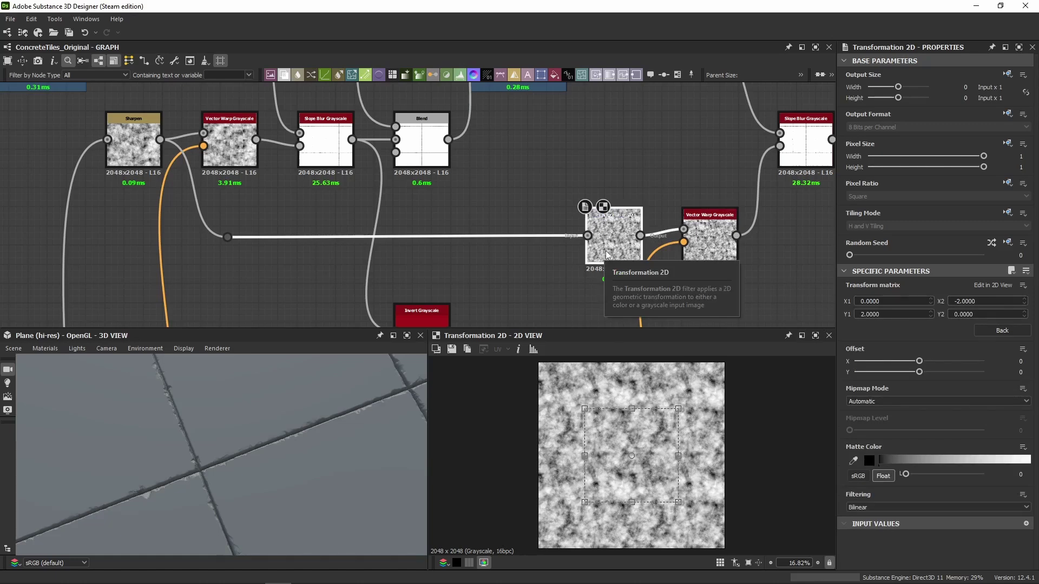
Examine the output, Intensity and Vector Format of the Vector Warp Grayscale node fed by Transformation 2D.
middle_drag(654, 183, 532, 168)
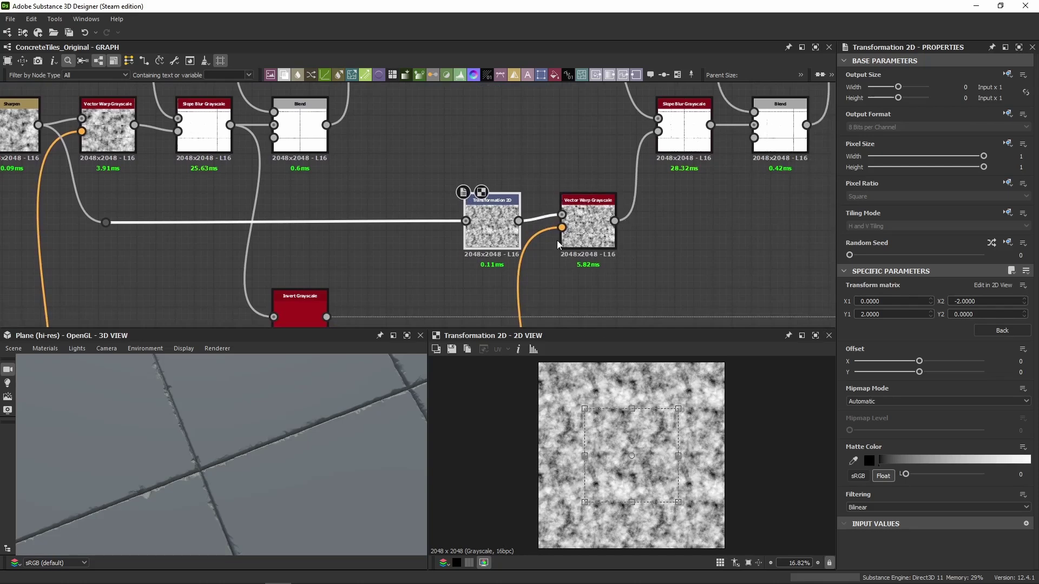
click(407, 176)
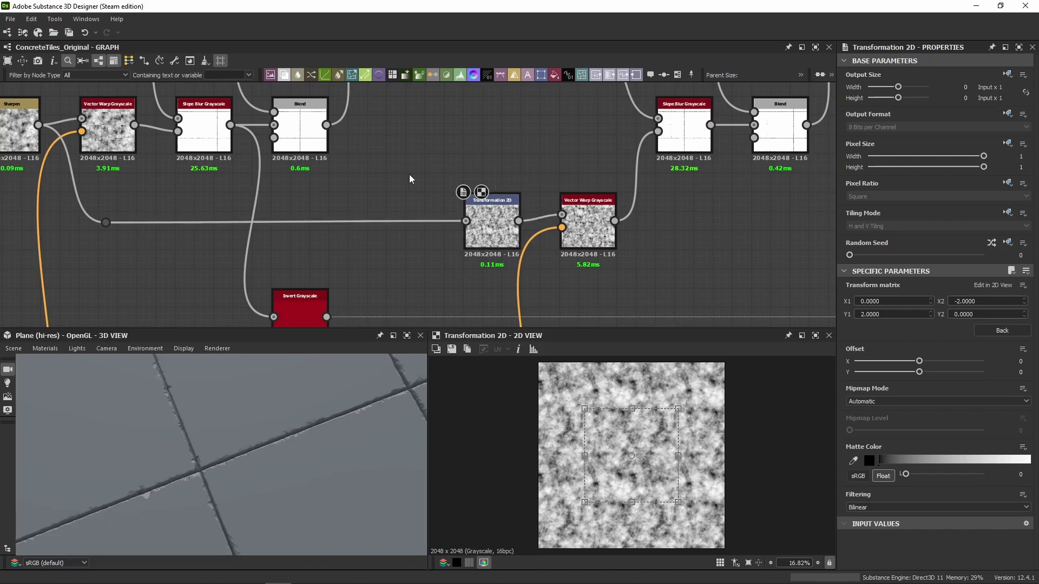
click(484, 226)
click(589, 210)
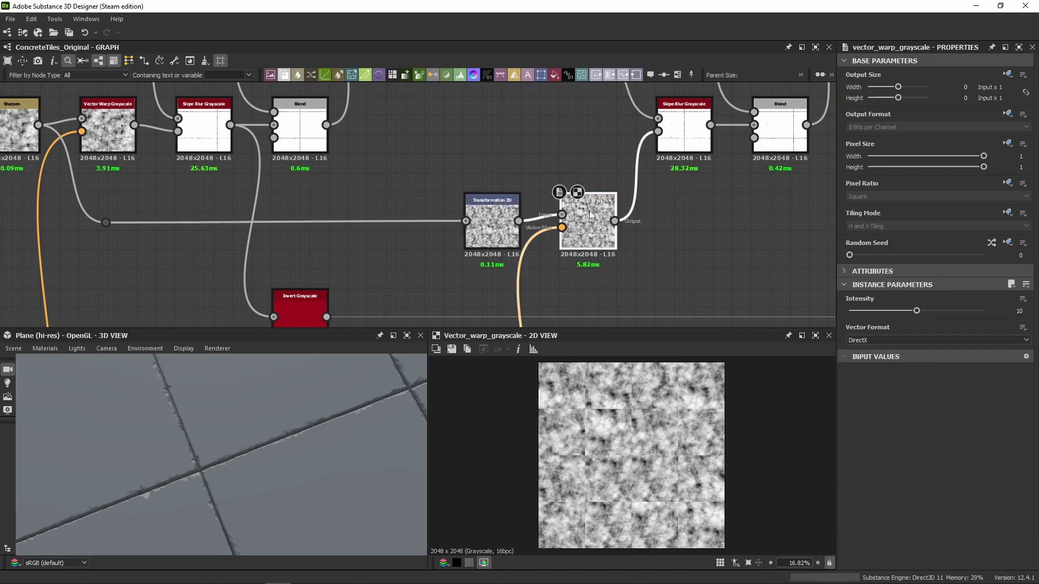
Trace the Vector Warp Grayscale node's vector map input back along the graph to the Distance node in Flood Fill City.
middle_drag(590, 210, 590, 174)
scroll(590, 173, down, 3)
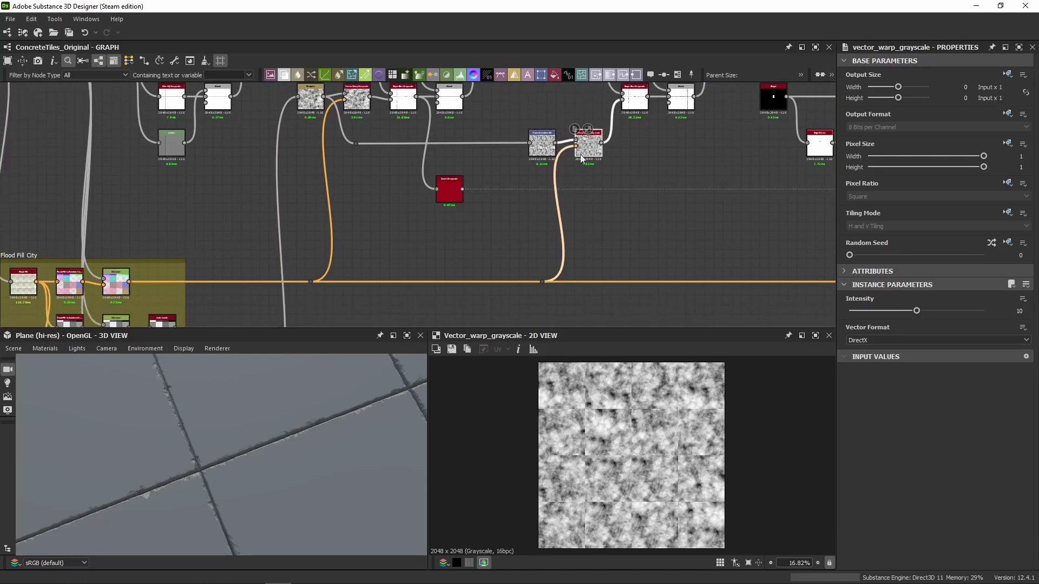
scroll(567, 131, up, 5)
scroll(613, 149, down, 4)
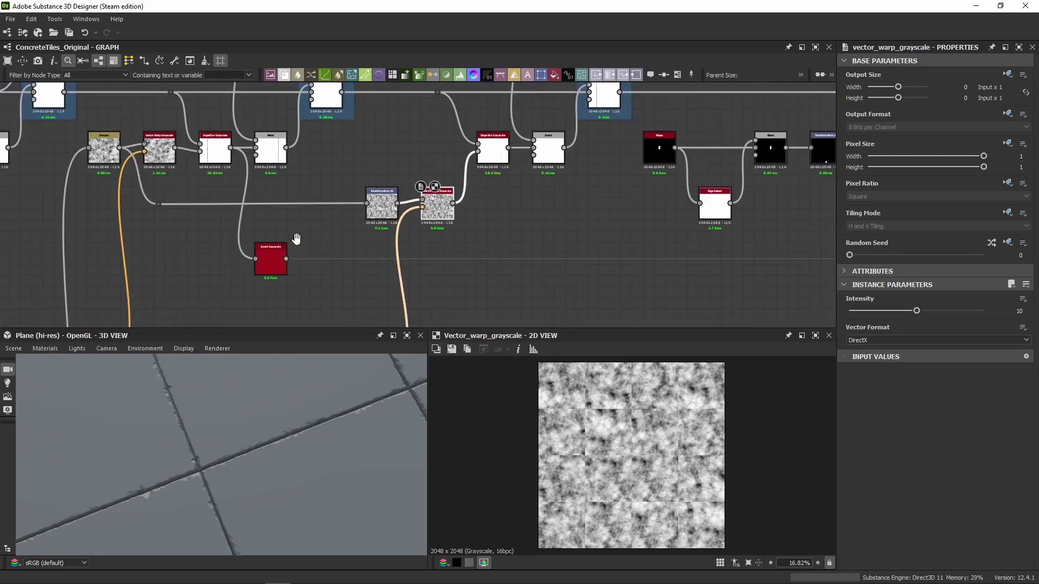
middle_drag(297, 235, 625, 102)
middle_drag(549, 89, 544, 249)
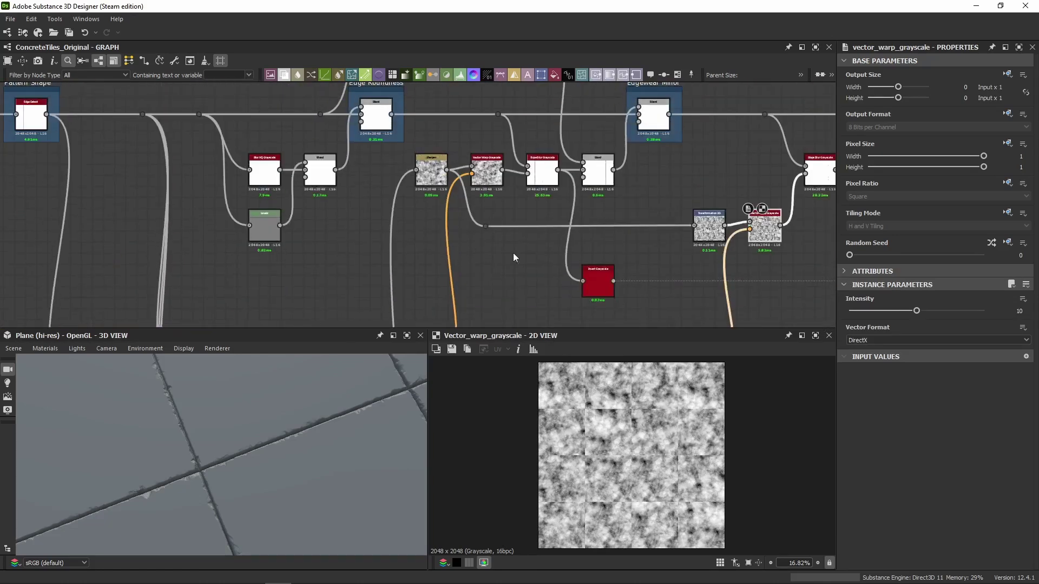
middle_drag(524, 316, 569, 156)
scroll(223, 227, up, 6)
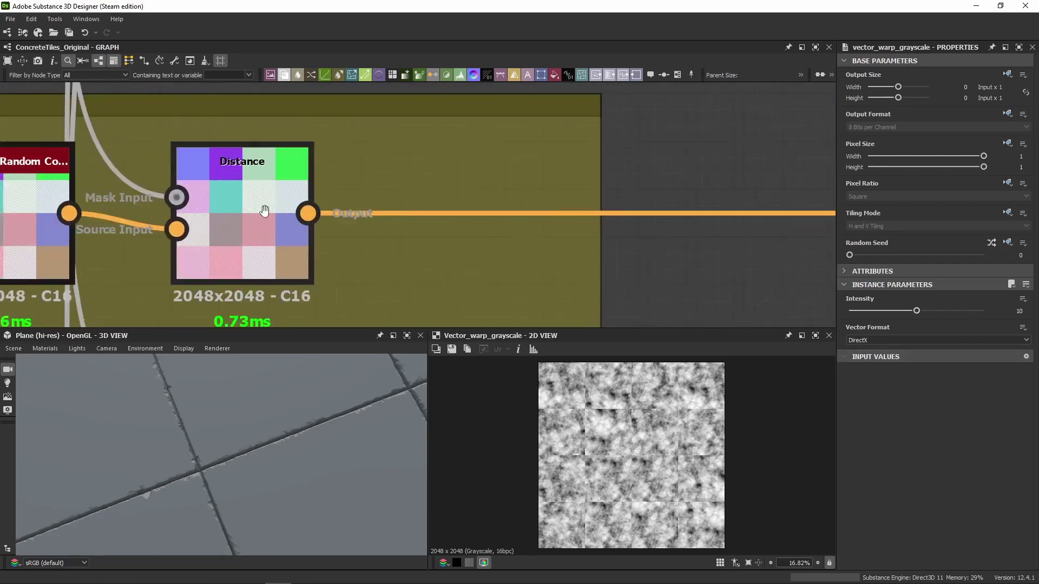
Compare the Distance node's output with the Flood Fill to Random Color output, zooming in on the gaps between tiles.
scroll(738, 195, down, 3)
middle_drag(262, 211, 580, 183)
click(757, 187)
double_click(581, 183)
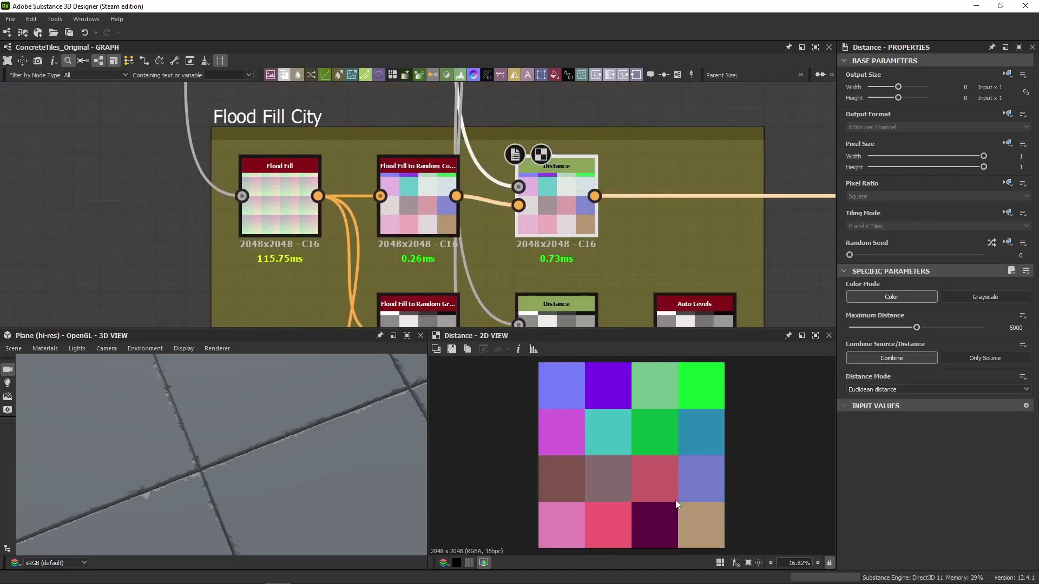
scroll(440, 173, up, 1)
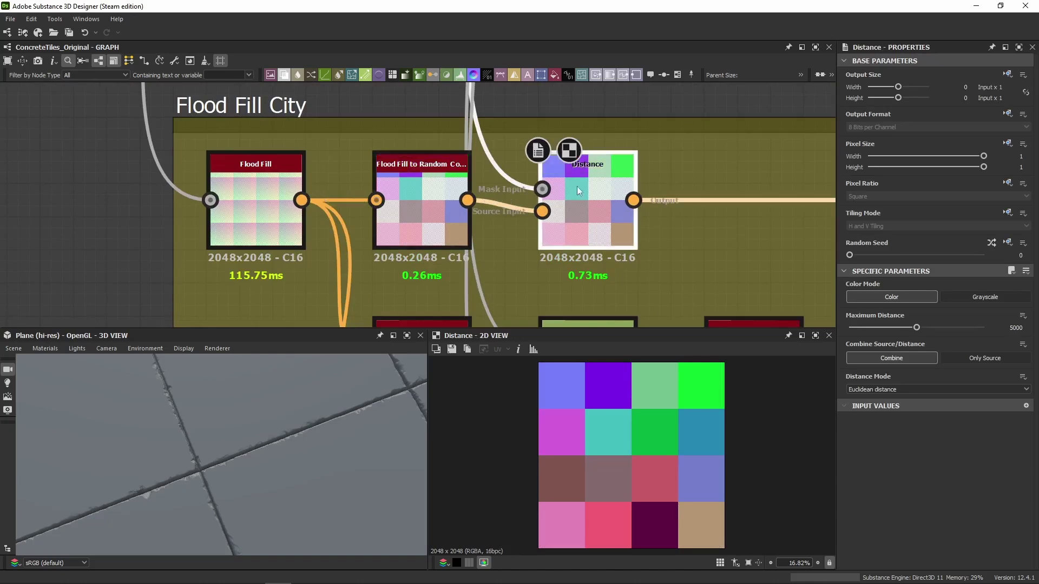
double_click(429, 174)
scroll(569, 414, up, 5)
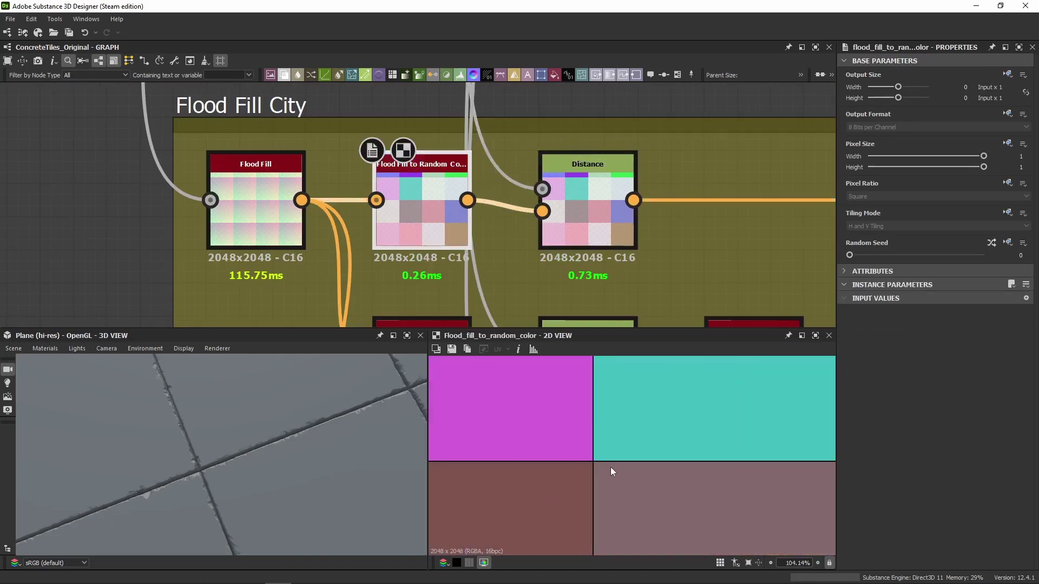
double_click(589, 172)
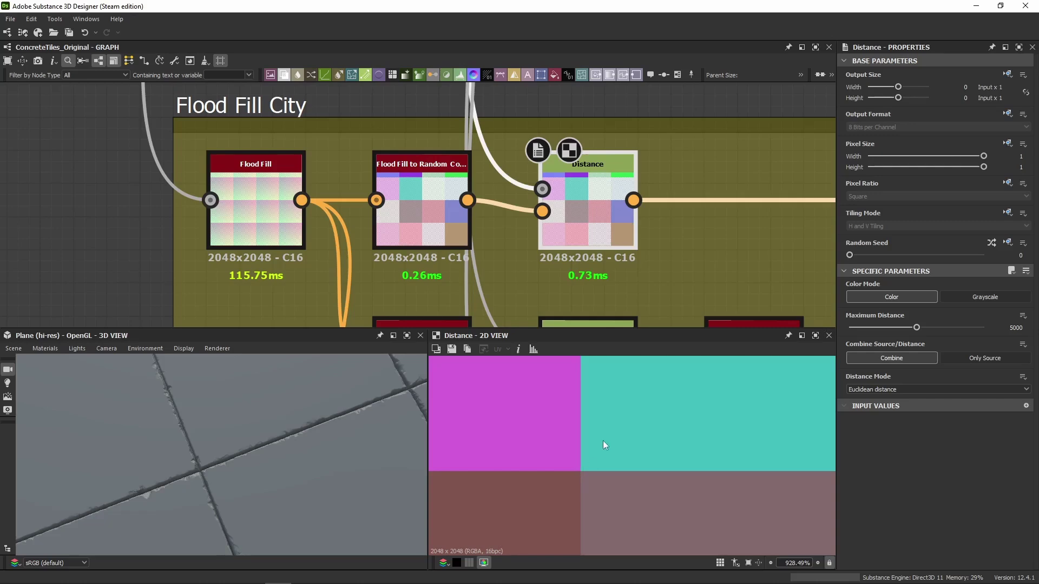
scroll(583, 230, down, 5)
Trace the Distance node's color output along the graph and into the Edgewear Large branch's Vector Warp Grayscale node.
middle_drag(583, 229, 301, 214)
scroll(492, 217, down, 10)
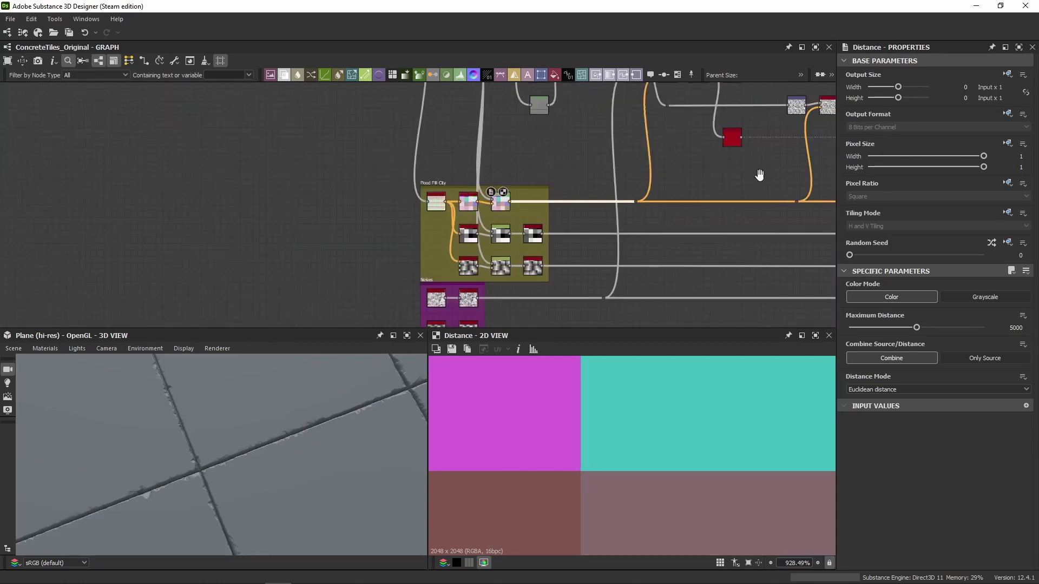
middle_drag(631, 209, 325, 209)
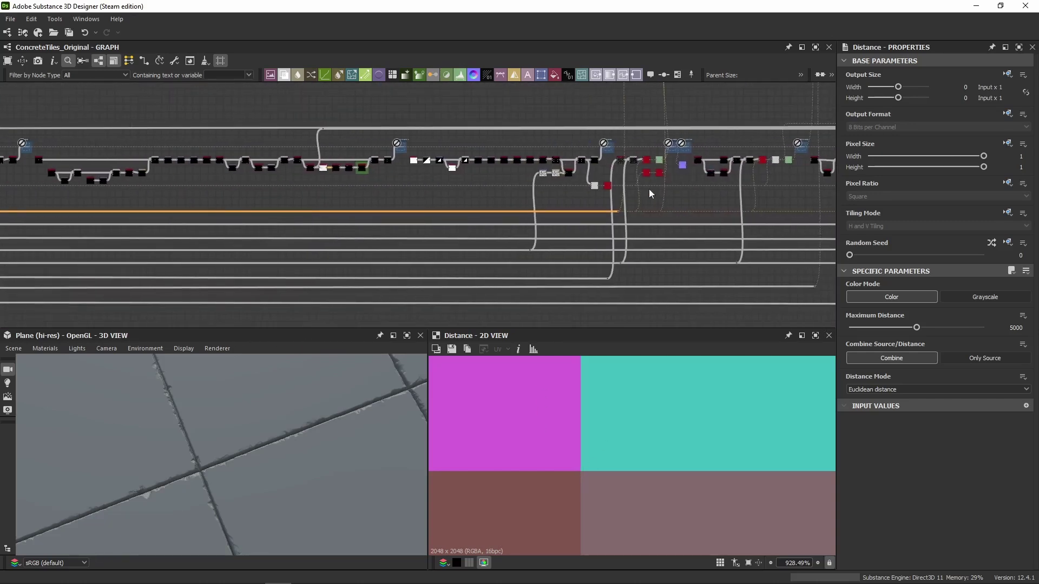
scroll(530, 238, up, 5)
scroll(517, 262, up, 4)
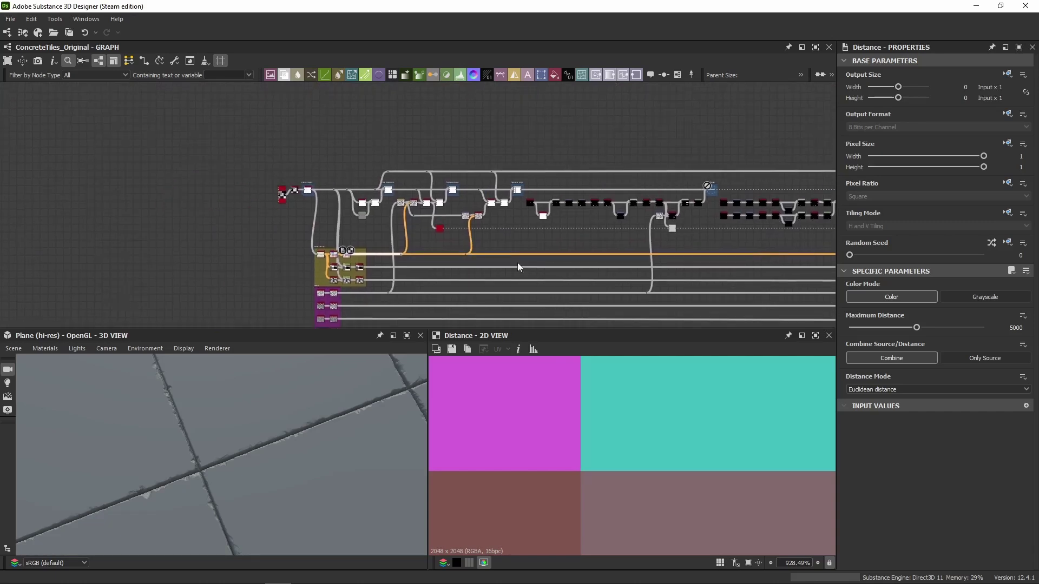
scroll(487, 233, right, 3)
scroll(544, 213, down, 1)
click(550, 178)
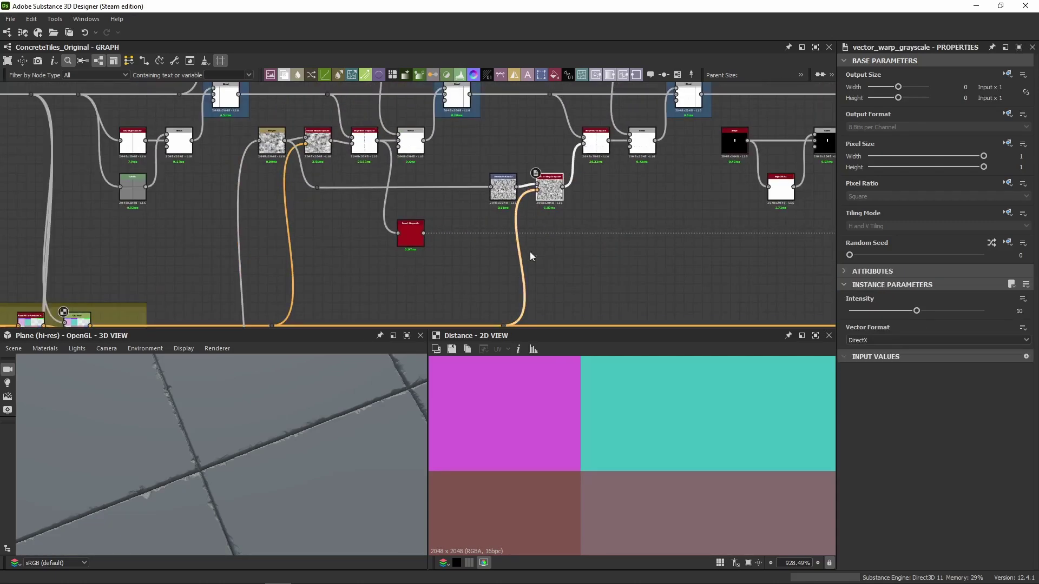
scroll(519, 260, down, 2)
scroll(540, 234, up, 5)
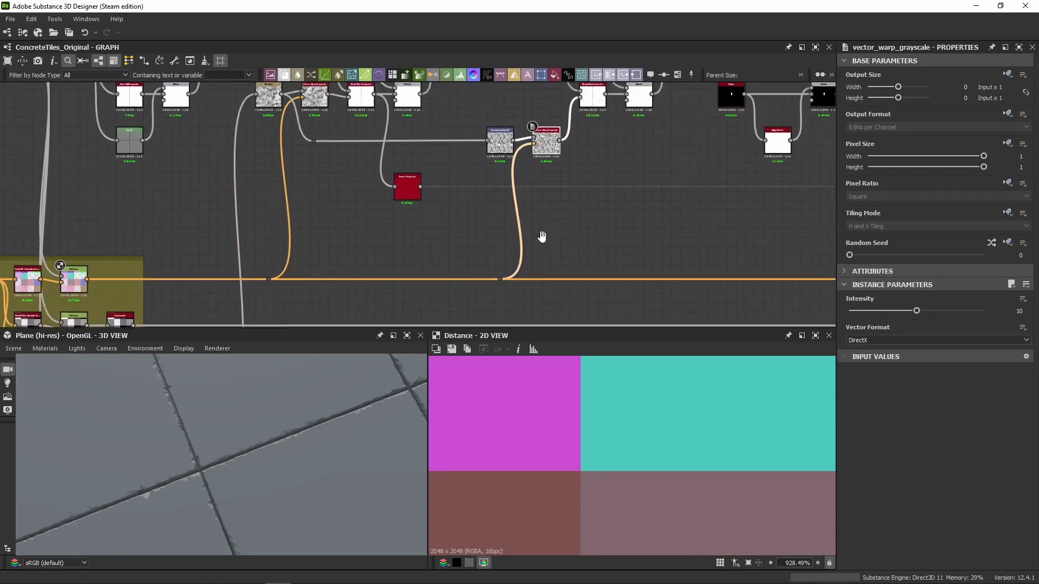
scroll(566, 239, down, 5)
scroll(514, 227, up, 8)
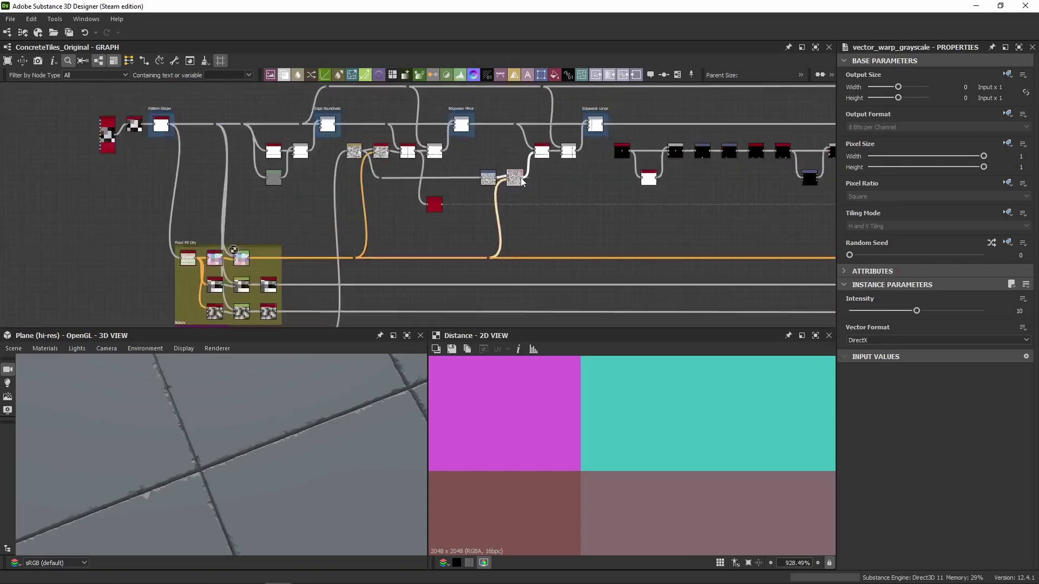
Inspect the Edgewear Large branch's Slope Blur Grayscale node, checking its output, Samples, Intensity, Mode and the input from Edgewear Minor.
middle_drag(492, 132, 444, 189)
double_click(451, 238)
middle_drag(522, 225, 508, 178)
double_click(508, 178)
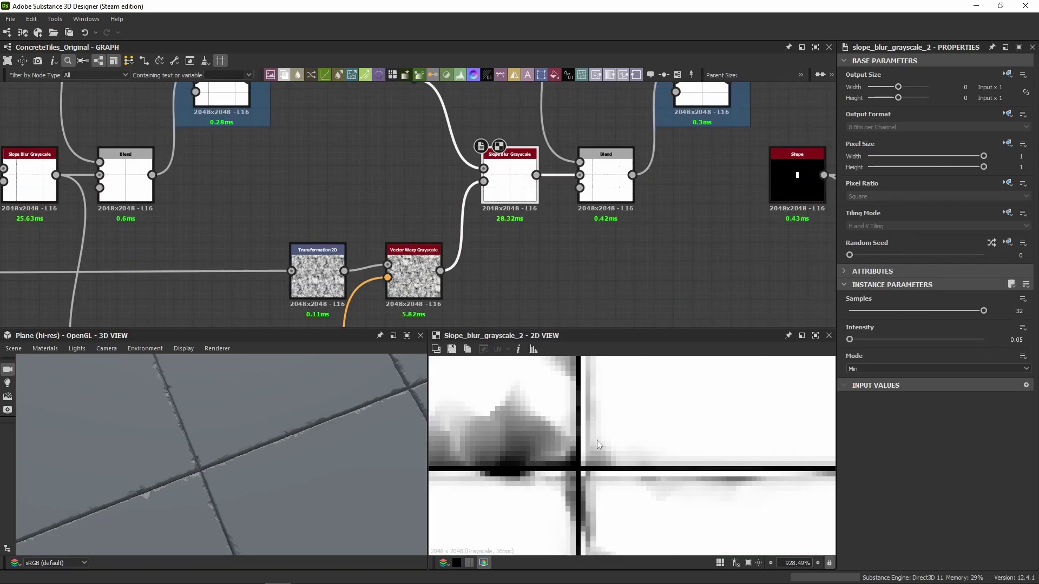
scroll(563, 441, down, 3)
scroll(563, 442, down, 1)
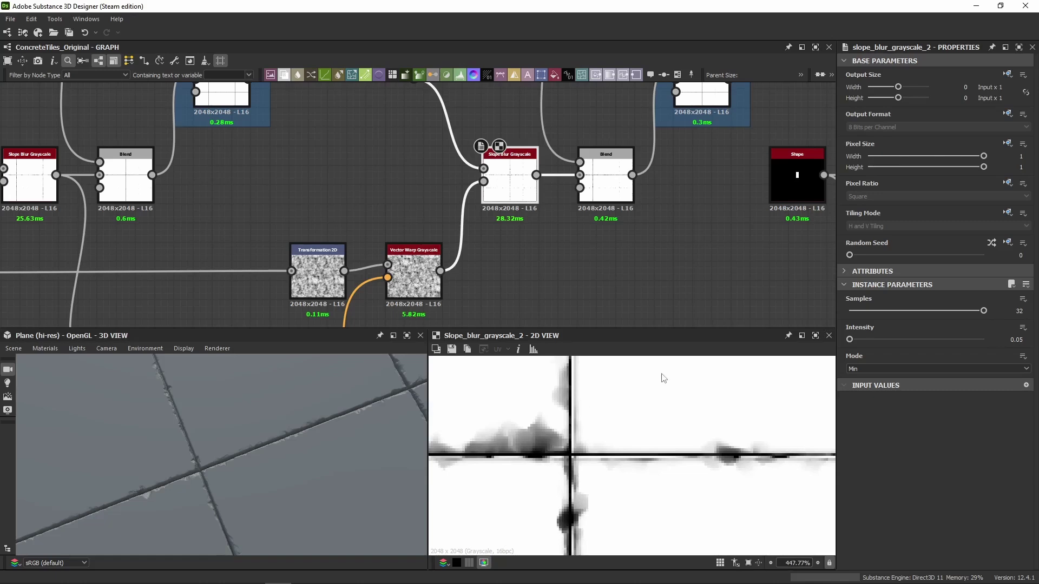
middle_drag(377, 141, 373, 215)
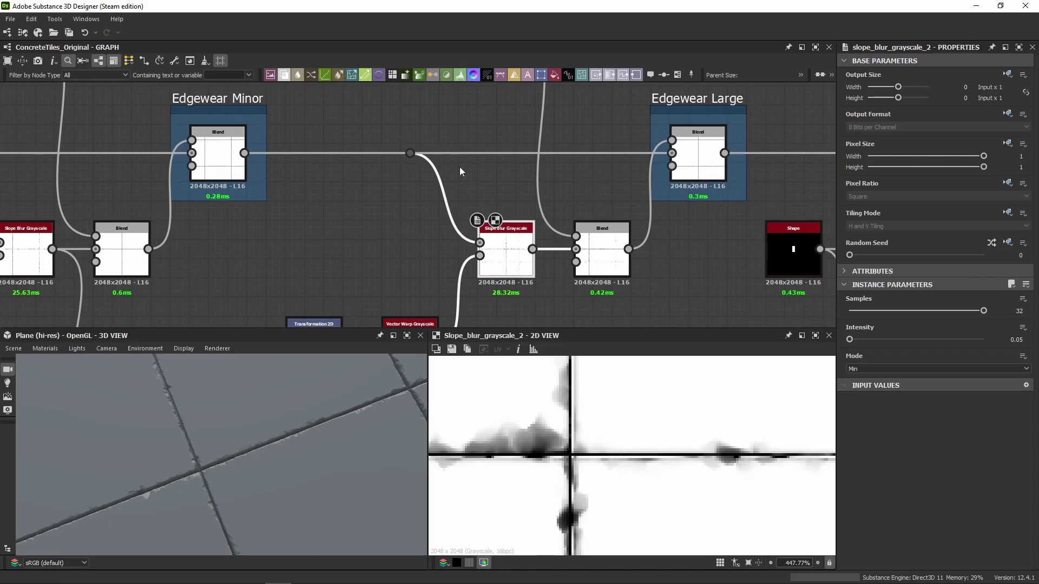
middle_drag(459, 171, 352, 168)
Inspect the Blend node after the Edgewear Large Slope Blur, checking its Blending Mode and tracing its foreground input.
click(487, 241)
middle_drag(686, 318, 664, 285)
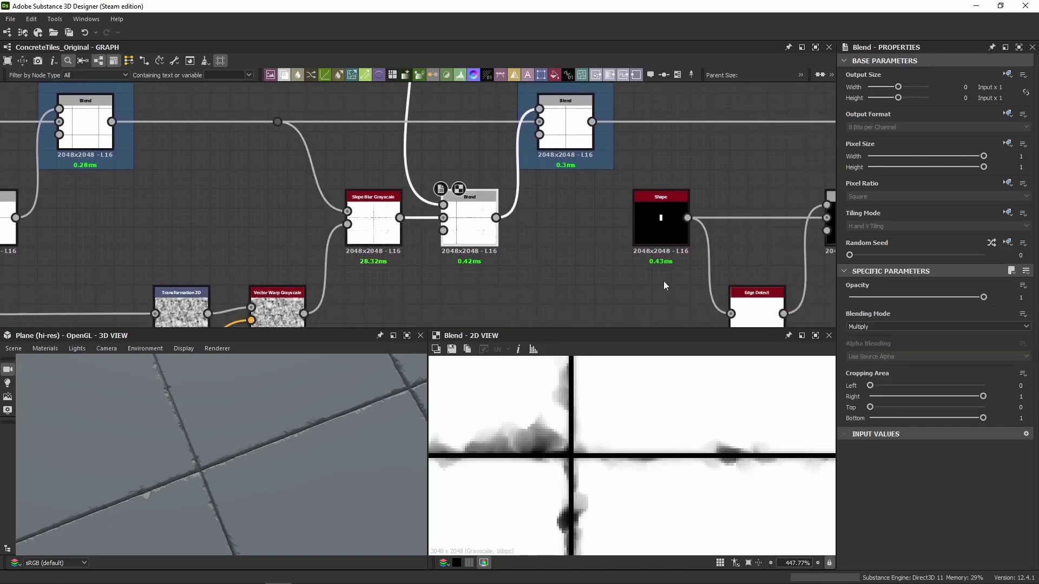
scroll(378, 103, down, 3)
middle_drag(149, 39, 104, 144)
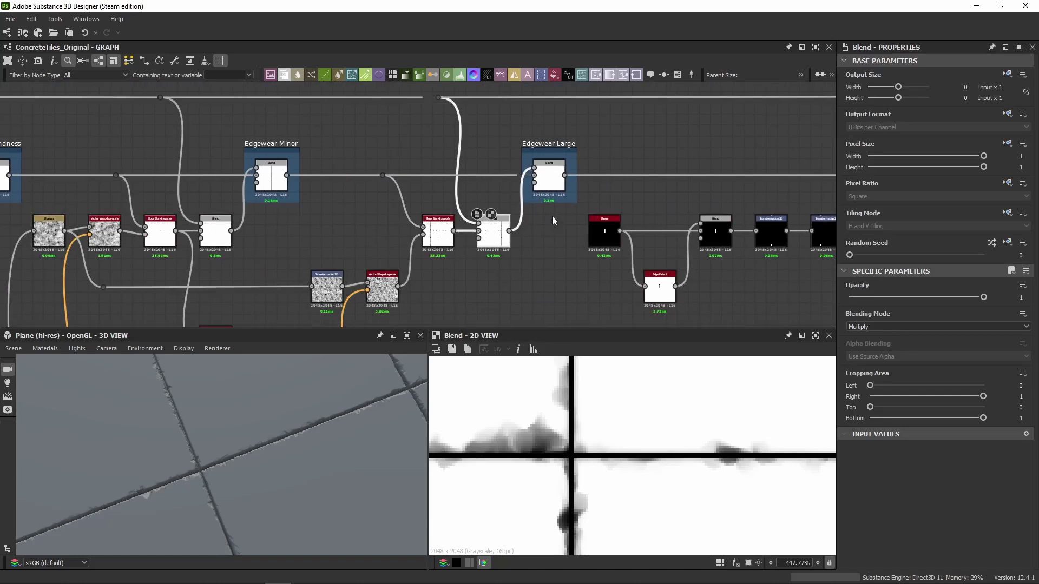
Compare the Opacity and 2D output of the Blend nodes in the Edgewear Large and Edgewear Minor frames.
scroll(552, 215, up, 3)
click(551, 159)
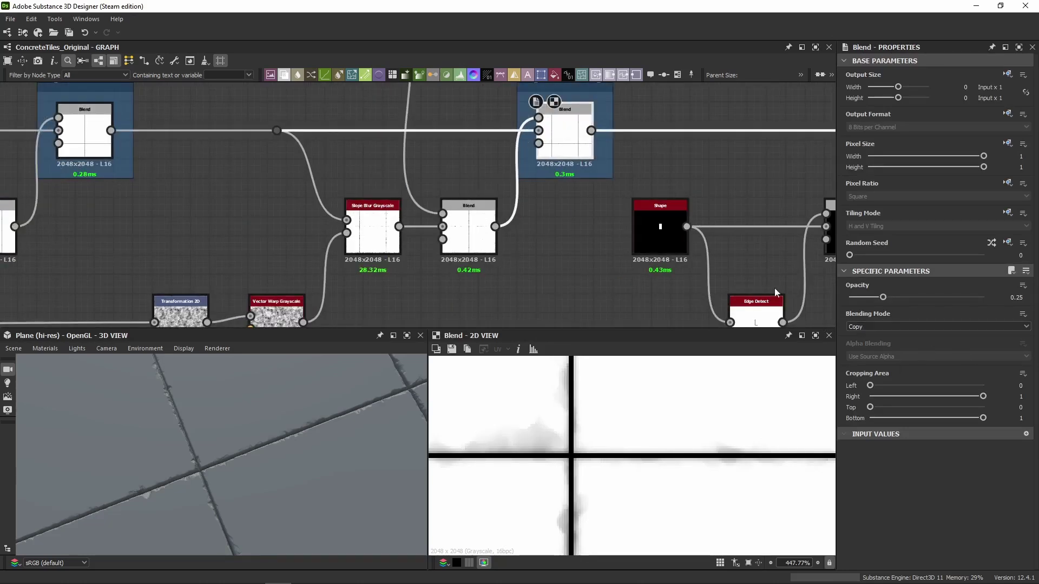
middle_drag(220, 155, 594, 185)
click(470, 172)
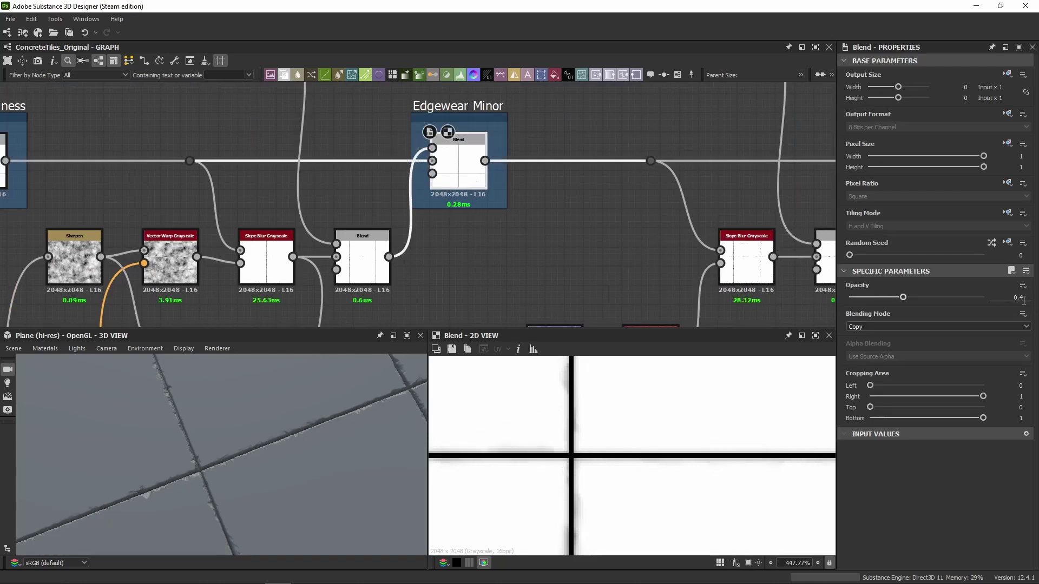
middle_drag(570, 394, 565, 424)
middle_drag(611, 254, 421, 212)
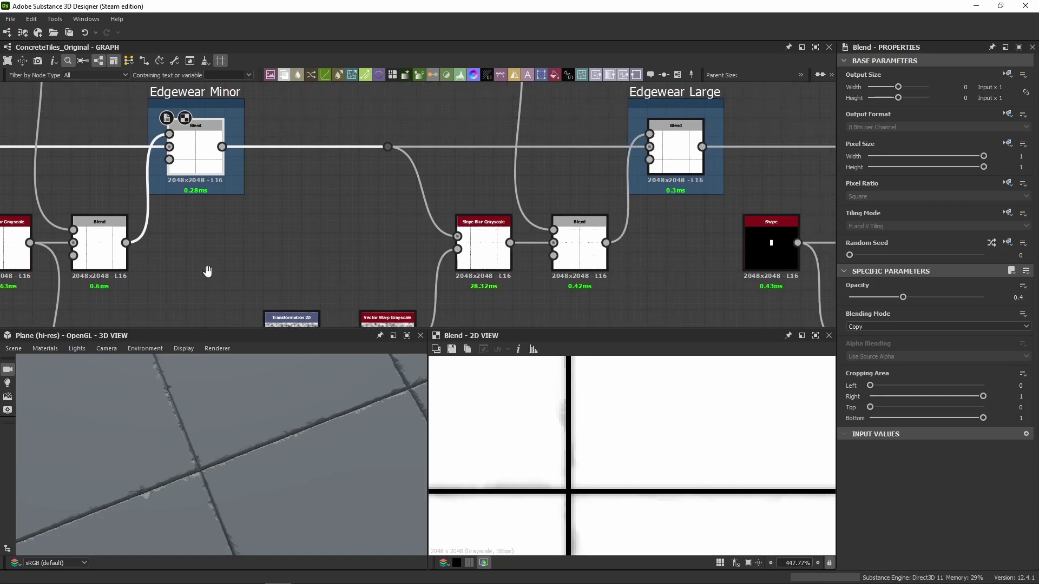
Check the Samples, Intensity and Mode of the Slope Blur Grayscale node in the Edgewear Minor branch.
scroll(207, 270, down, 2)
click(250, 225)
scroll(606, 200, up, 2)
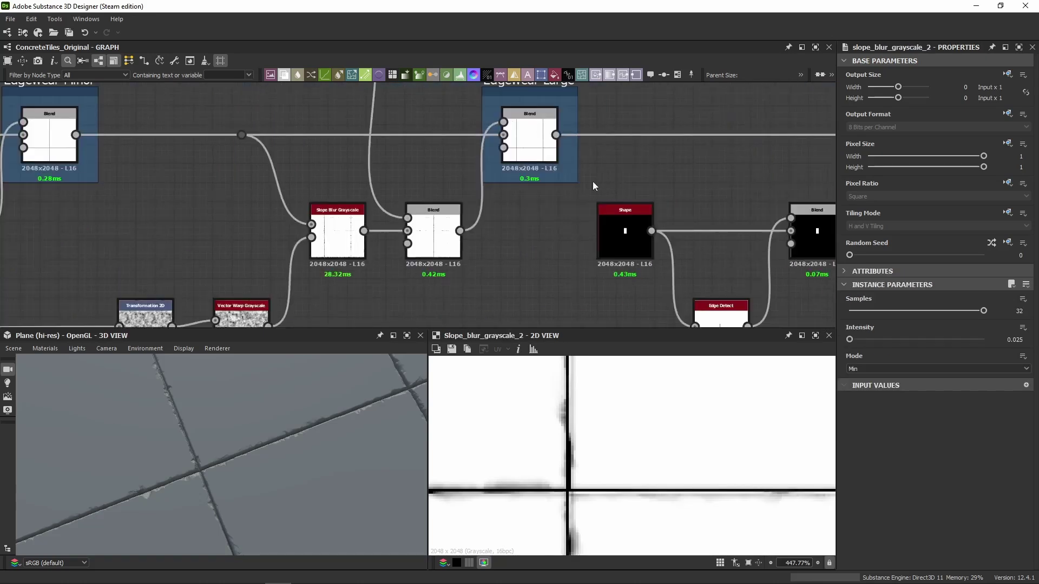
Try the maximum Opacity on the Blend node in the Edgewear Large frame, and undo the change.
click(529, 138)
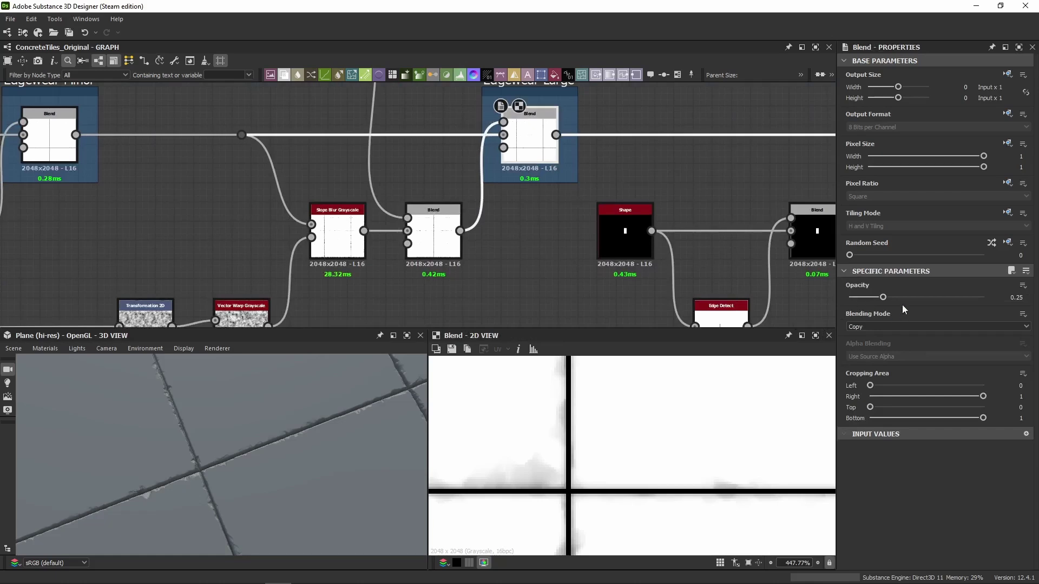
drag(883, 299, 983, 306)
key(ctrl+z)
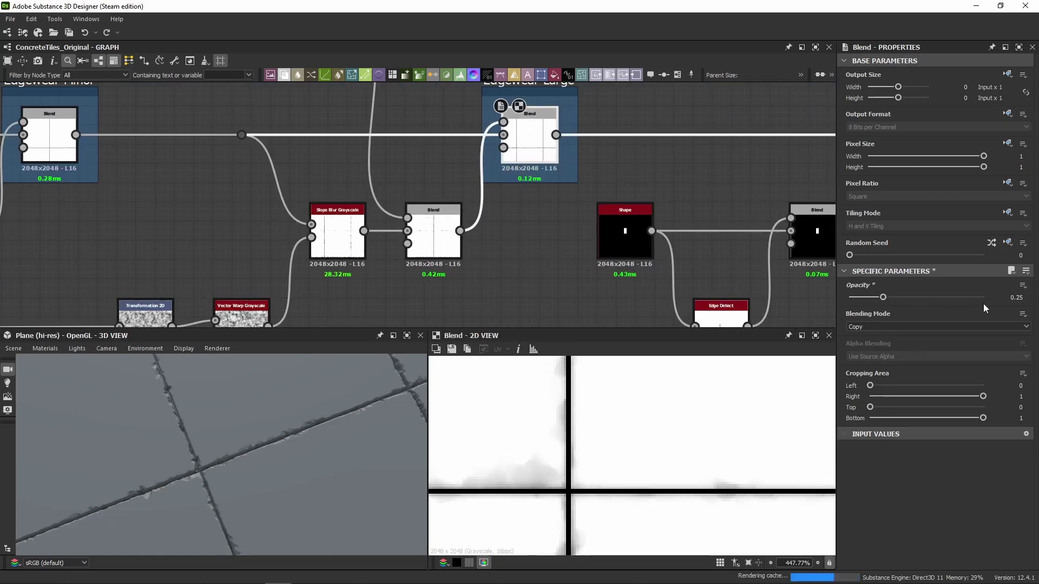
Try an Opacity of 0.58 on the Blend node in the Edgewear Large frame, and undo the change.
drag(184, 486, 267, 444)
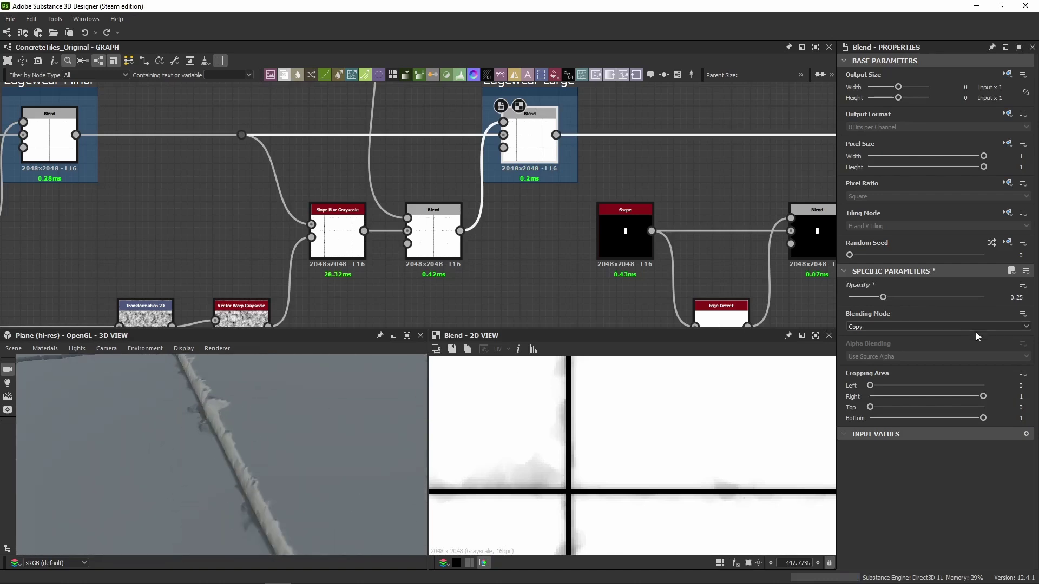
drag(889, 304, 929, 301)
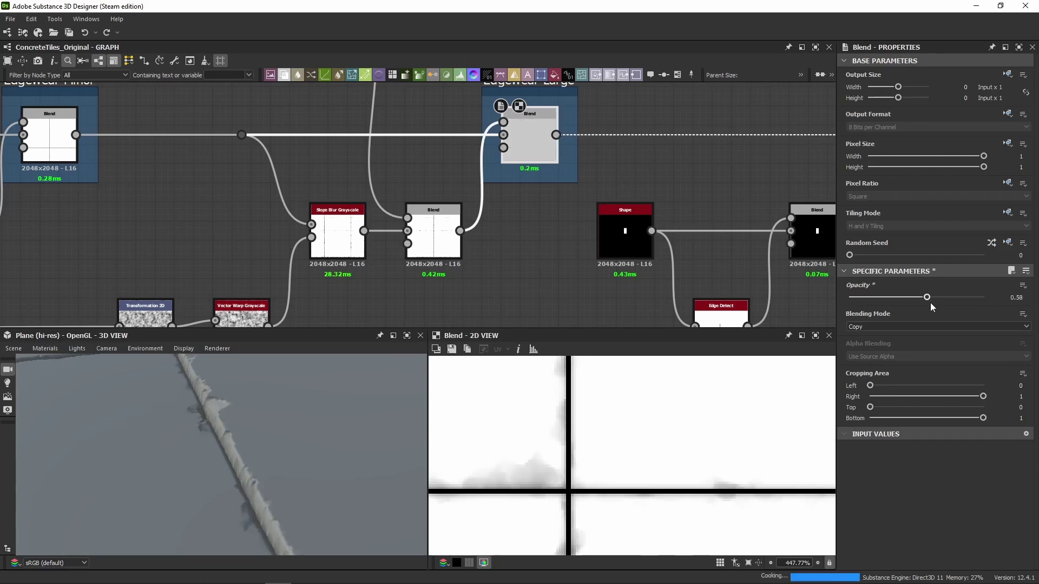
key(ctrl+z)
Enable the disabled Subtract Blend node downstream of Edgewear Large and inspect its effect along the tile seams in the 3D view.
scroll(649, 195, down, 3)
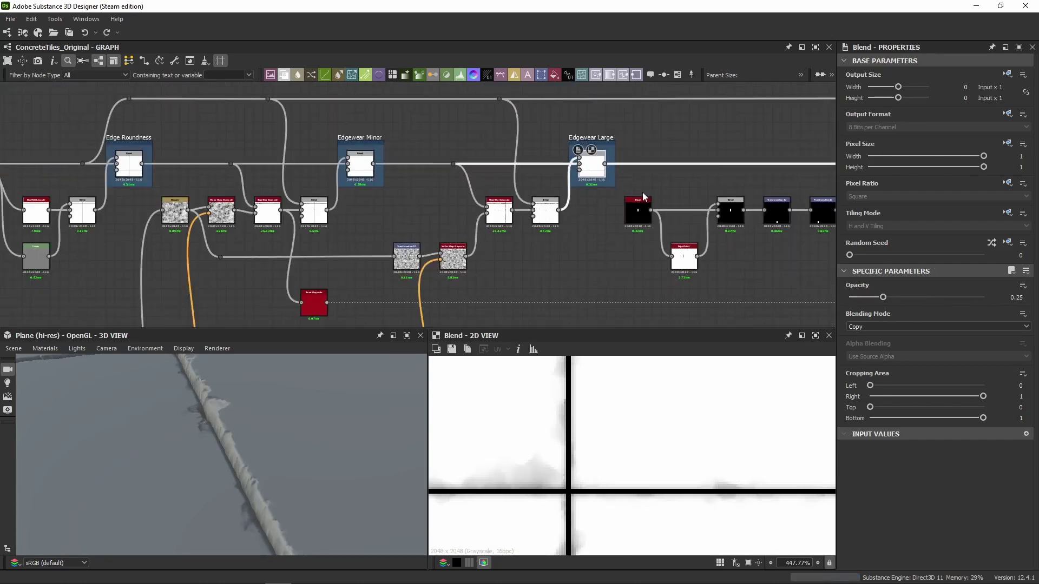
middle_drag(647, 194, 630, 188)
scroll(541, 195, down, 5)
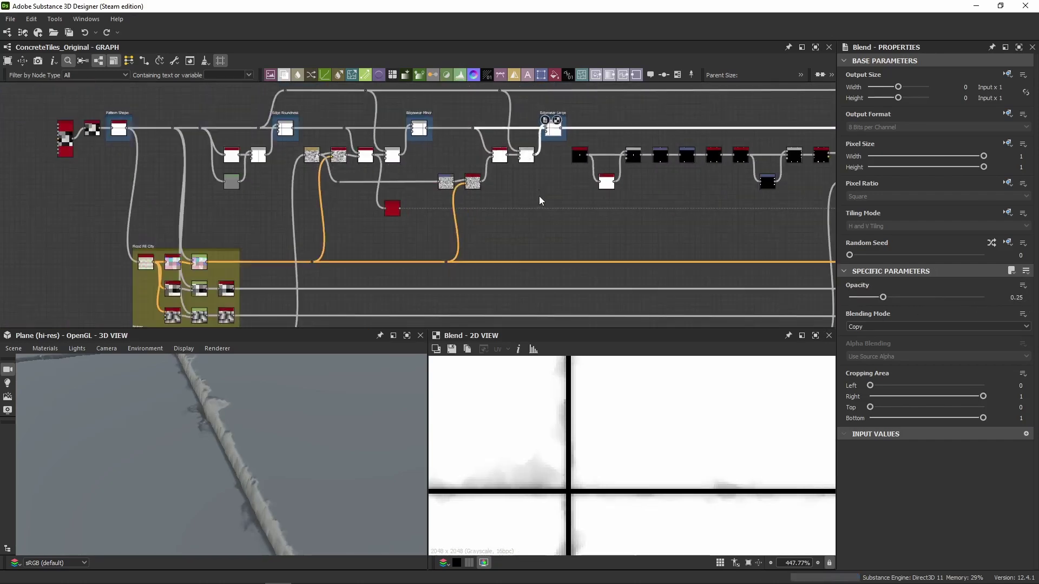
scroll(283, 408, down, 5)
scroll(610, 155, up, 4)
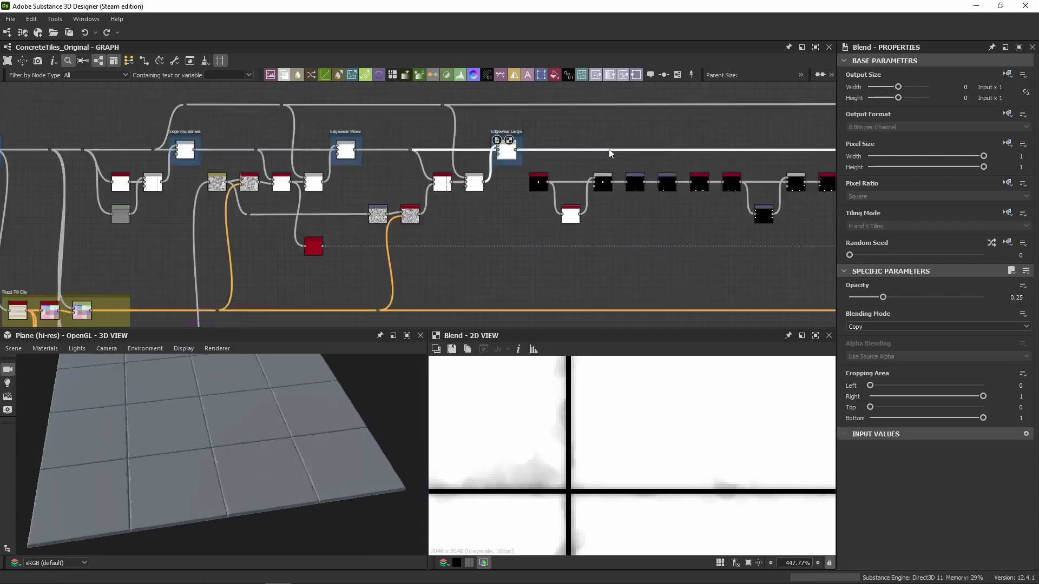
scroll(449, 238, up, 3)
scroll(451, 249, up, 1)
scroll(644, 146, down, 5)
middle_drag(644, 146, 240, 138)
click(583, 122)
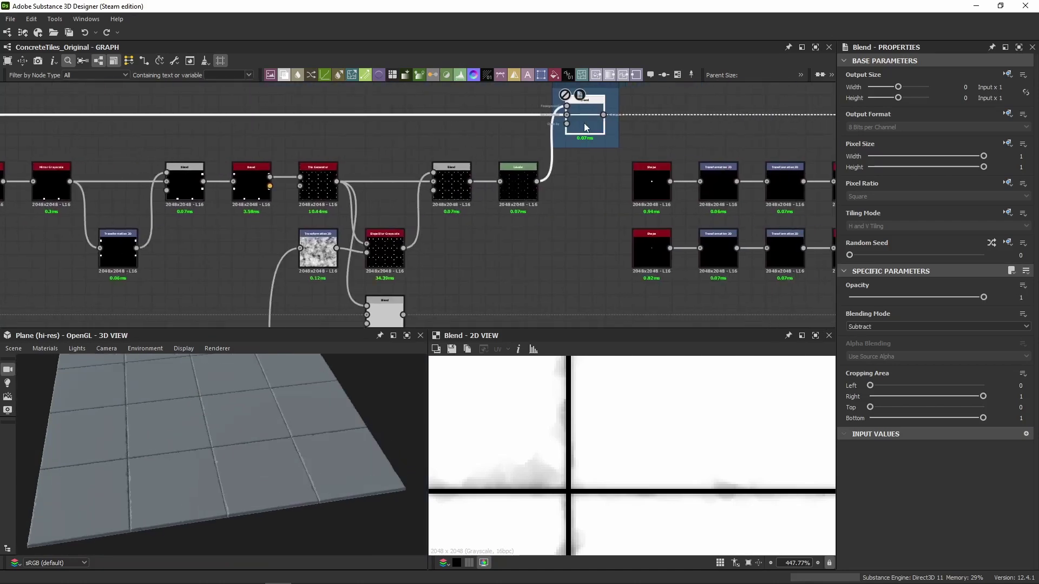
scroll(259, 408, up, 8)
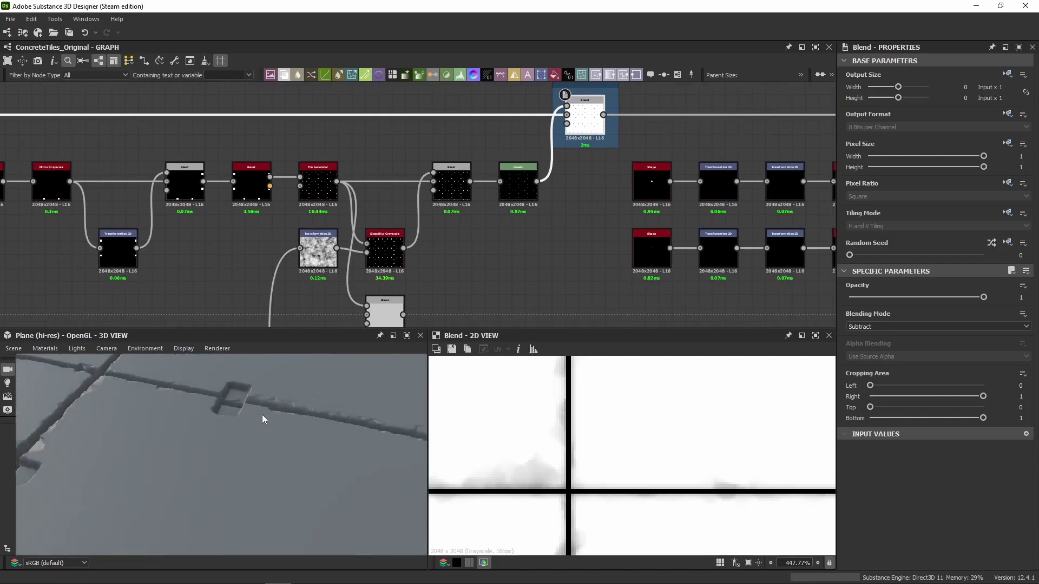
drag(262, 415, 195, 422)
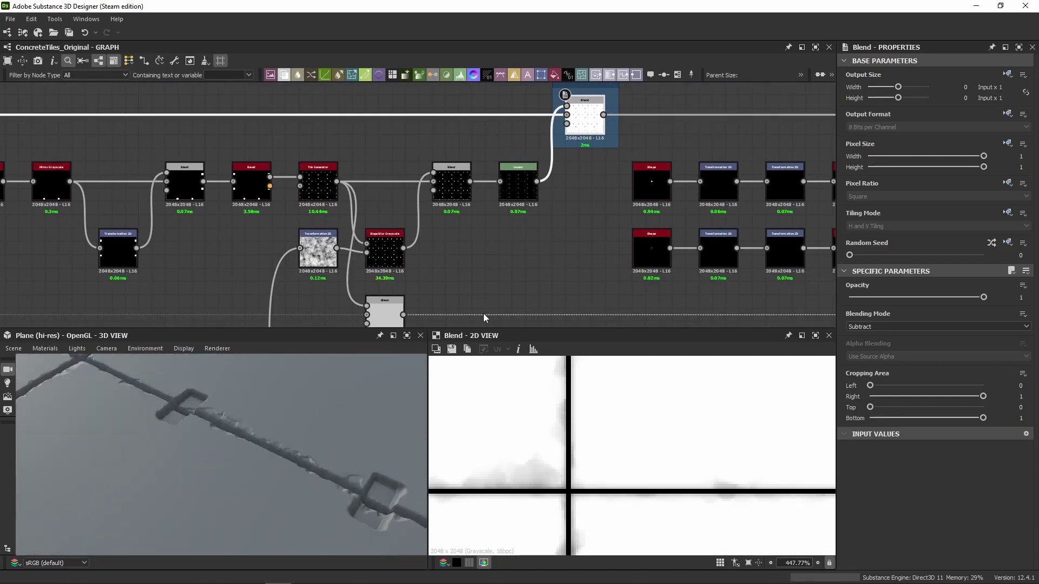
Inspect the Shape node that starts the branch after Edgewear Large, checking its Pattern, Scale and Size alongside its 2D output.
middle_drag(264, 247, 443, 271)
scroll(287, 190, down, 3)
middle_drag(287, 189, 452, 145)
scroll(401, 168, up, 3)
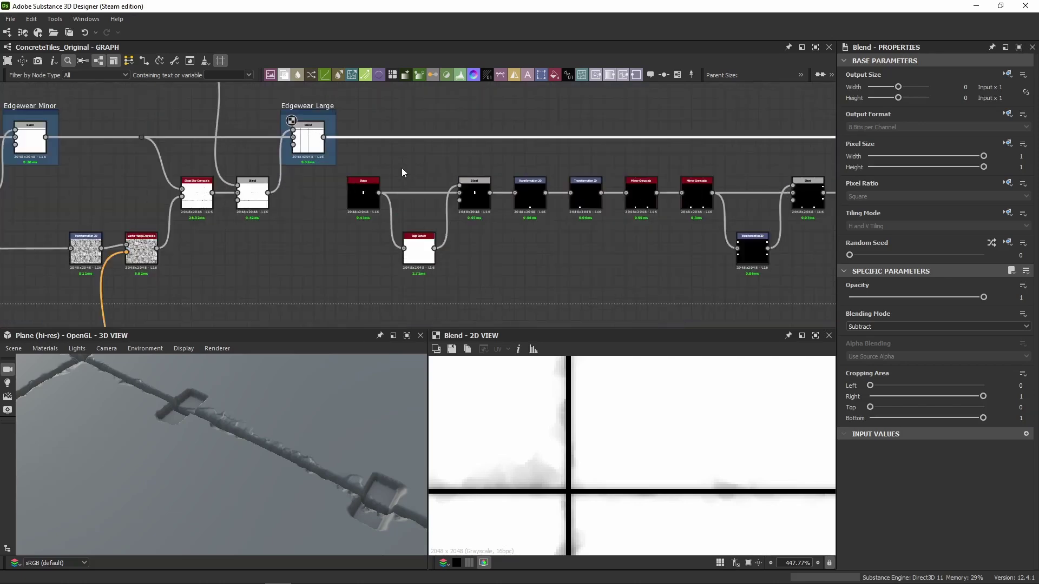
scroll(365, 170, up, 2)
click(339, 214)
middle_drag(407, 187, 394, 152)
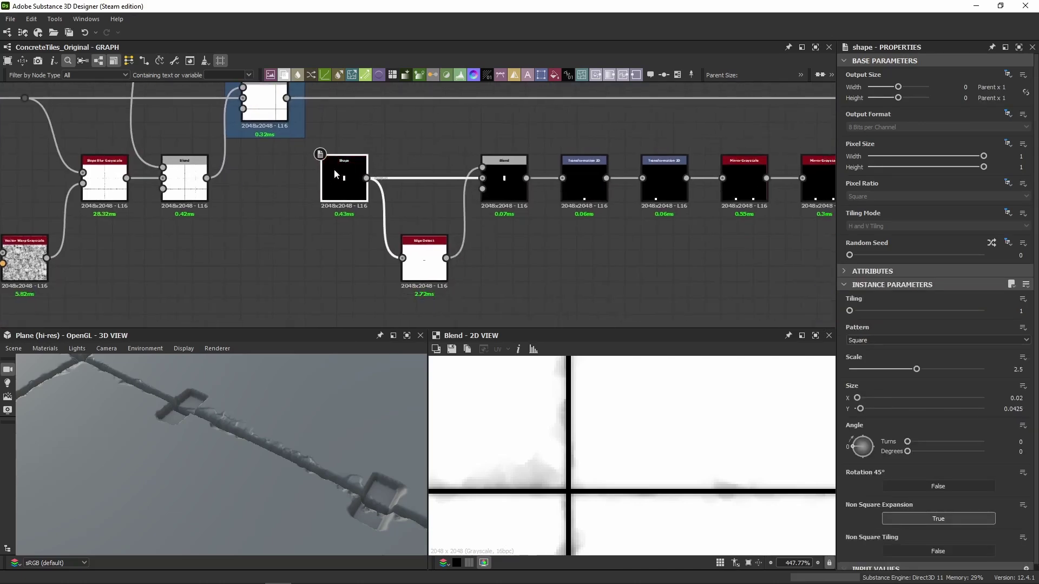
double_click(341, 181)
scroll(703, 457, down, 5)
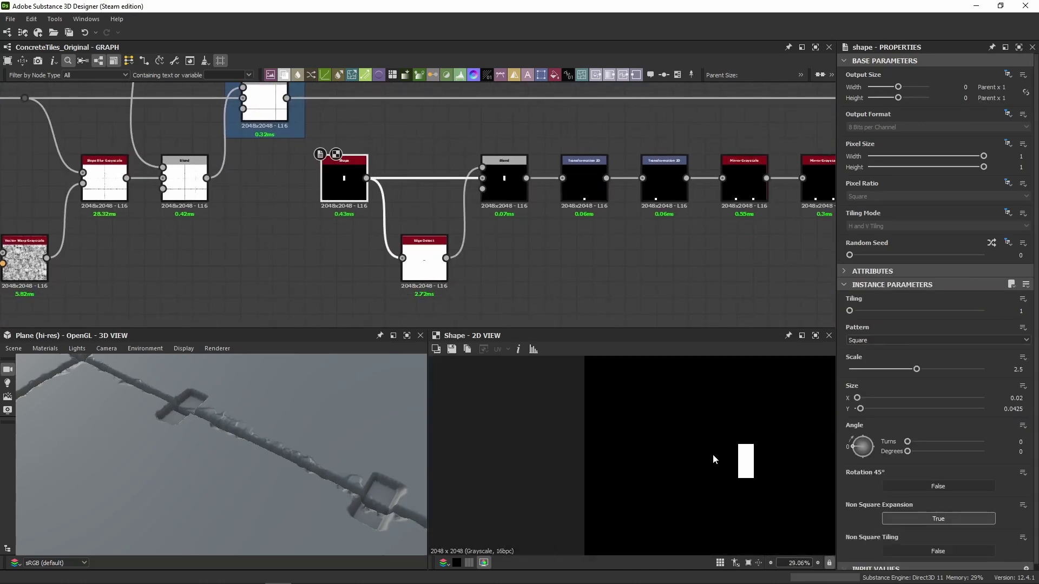
scroll(766, 456, up, 3)
middle_drag(766, 456, 701, 436)
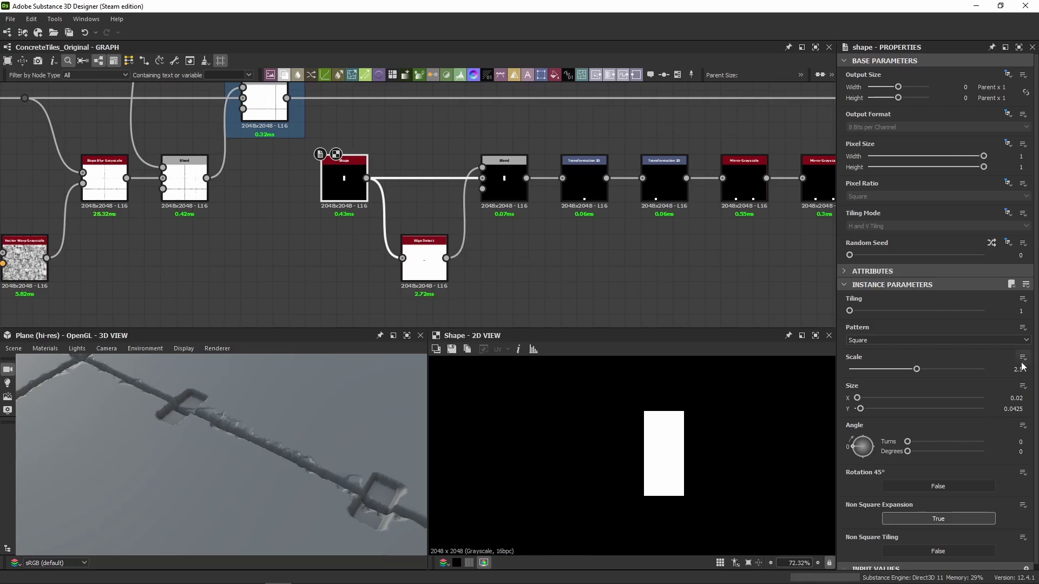
scroll(978, 416, down, 1)
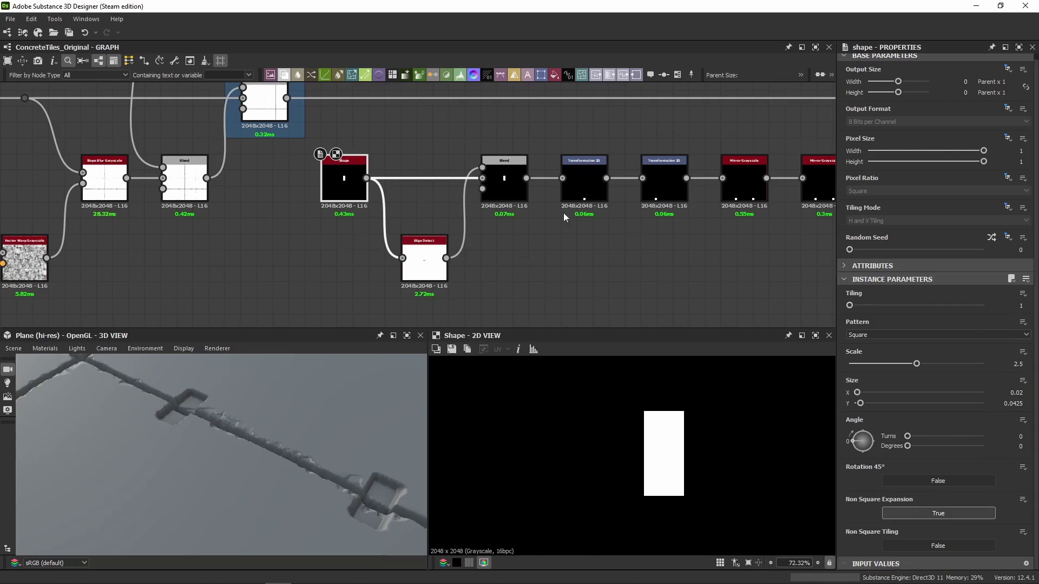
Preview the Edge Detect node fed by the Shape, checking its Edge Width, Edge Roundness and the corners of its output.
middle_drag(541, 233, 472, 187)
double_click(365, 233)
scroll(647, 407, up, 10)
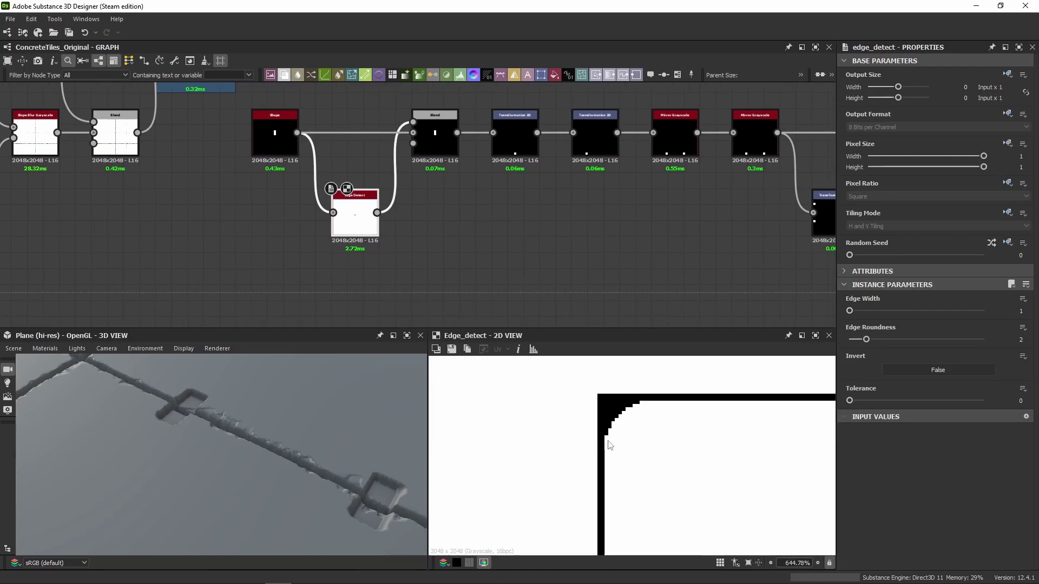
scroll(648, 422, down, 5)
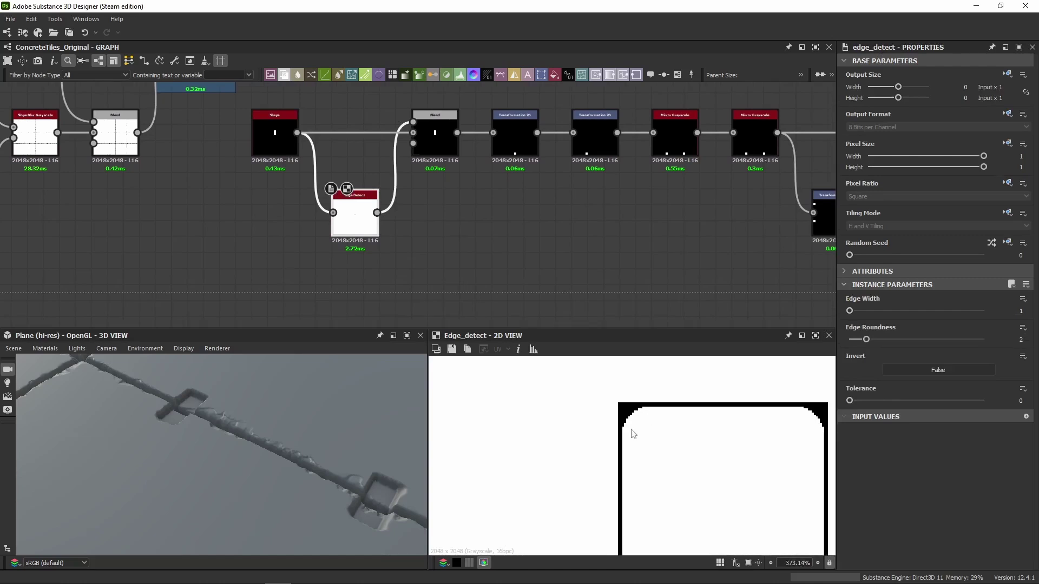
Compare the corners in the 2D outputs of the Shape, Edge Detect and Multiply Blend nodes.
double_click(446, 144)
double_click(275, 142)
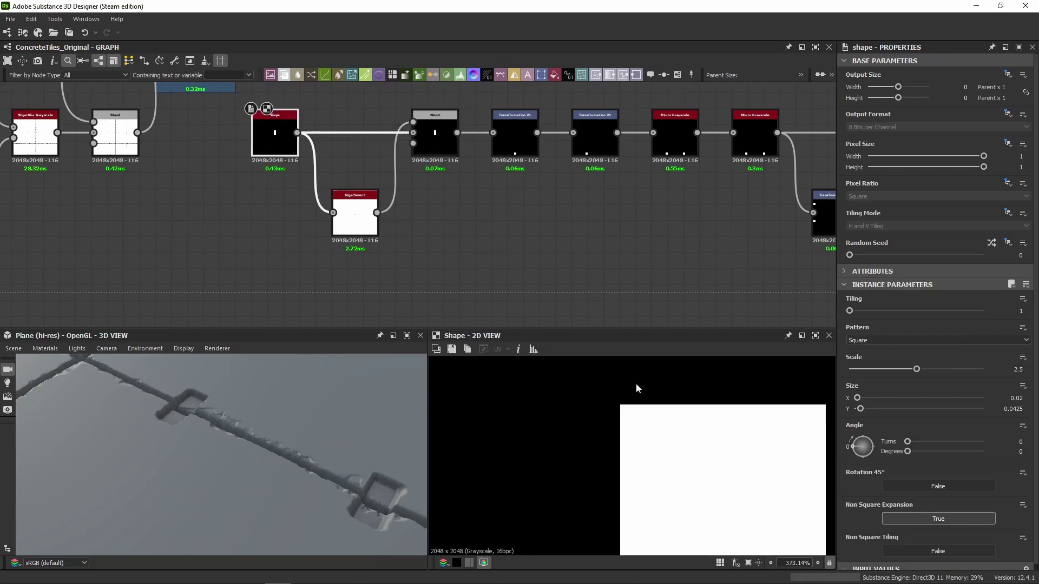
double_click(438, 142)
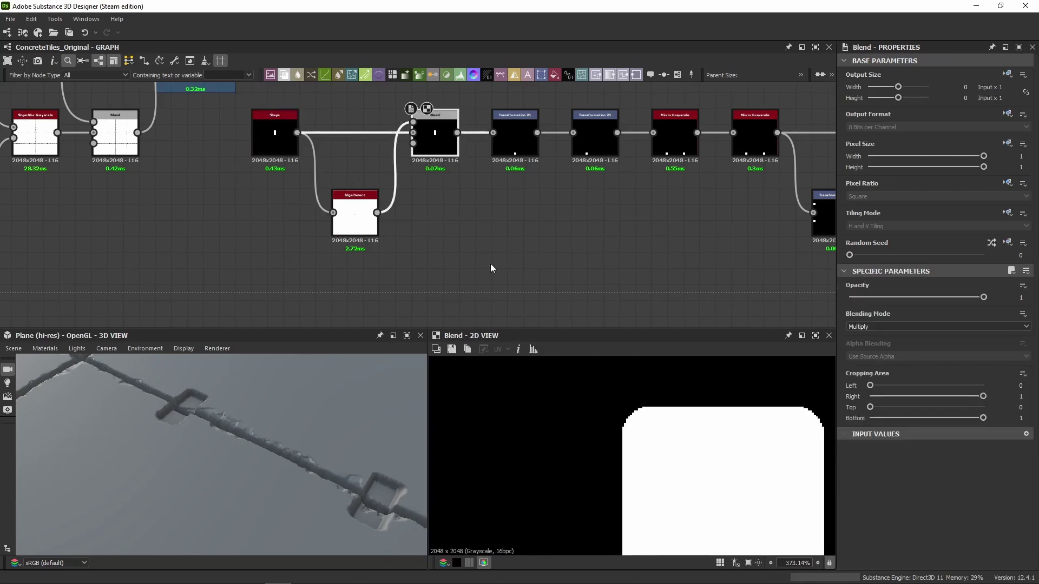
double_click(382, 228)
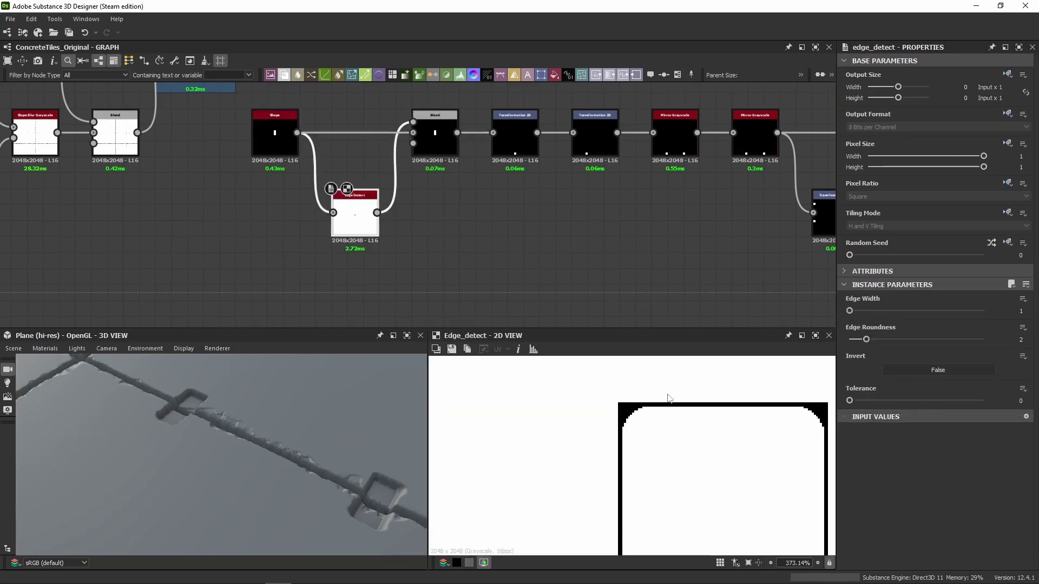
double_click(440, 142)
scroll(668, 474, down, 2)
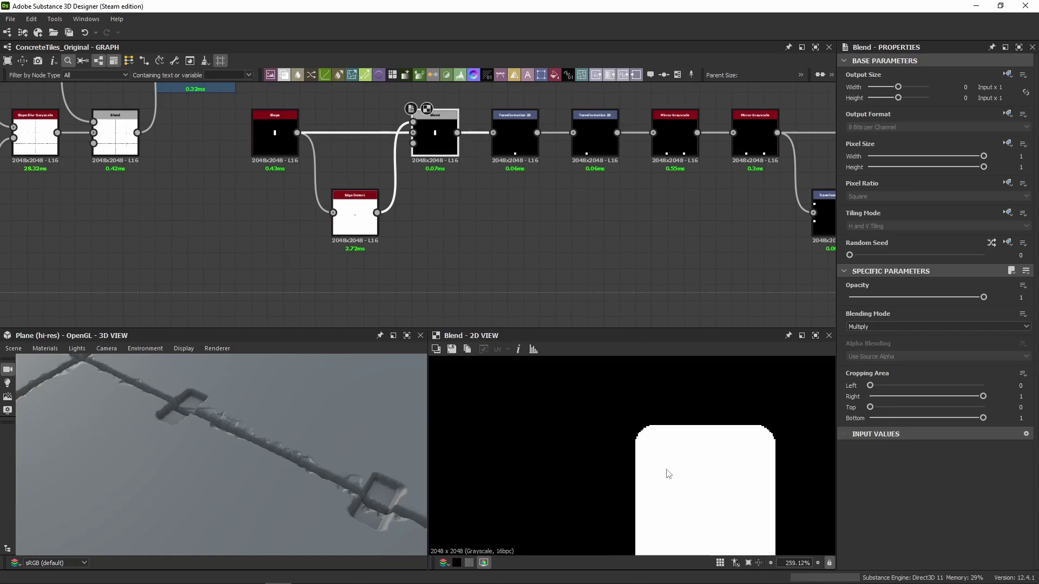
scroll(669, 474, down, 6)
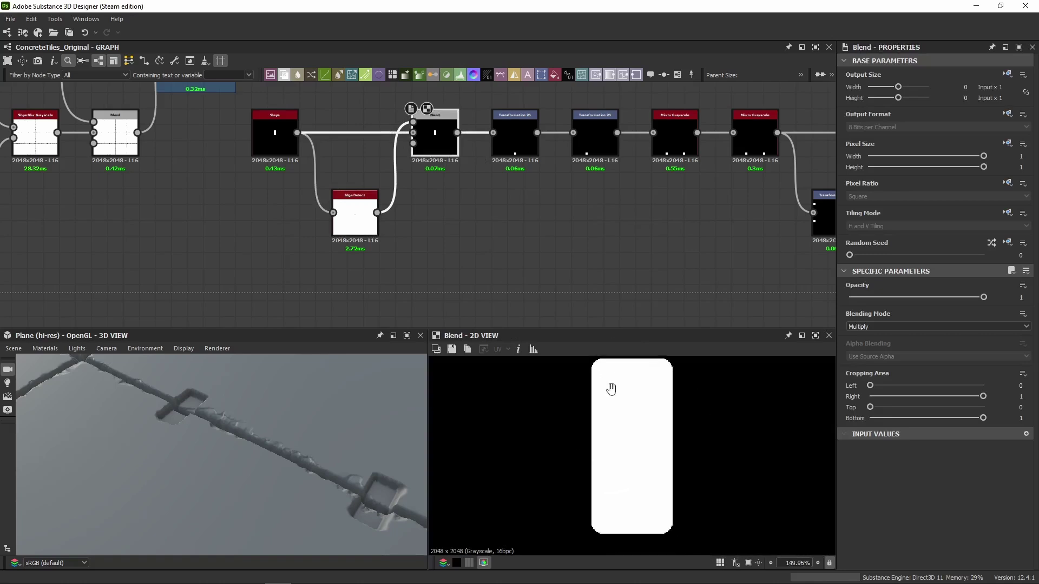
Preview the first Transformation 2D node after the Multiply Blend, and show its matrix values and Offset.
double_click(516, 138)
scroll(642, 450, down, 9)
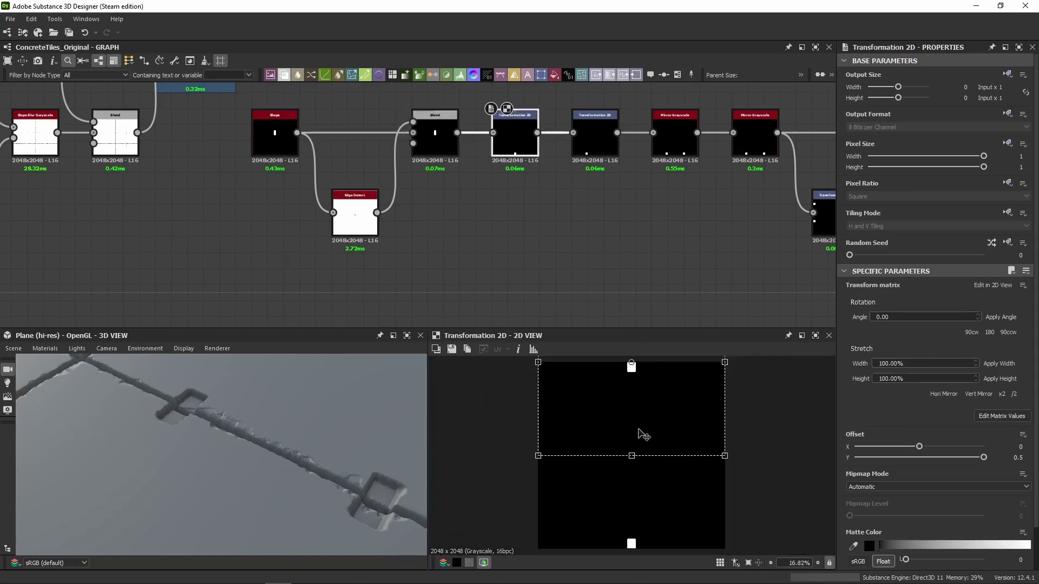
click(1012, 416)
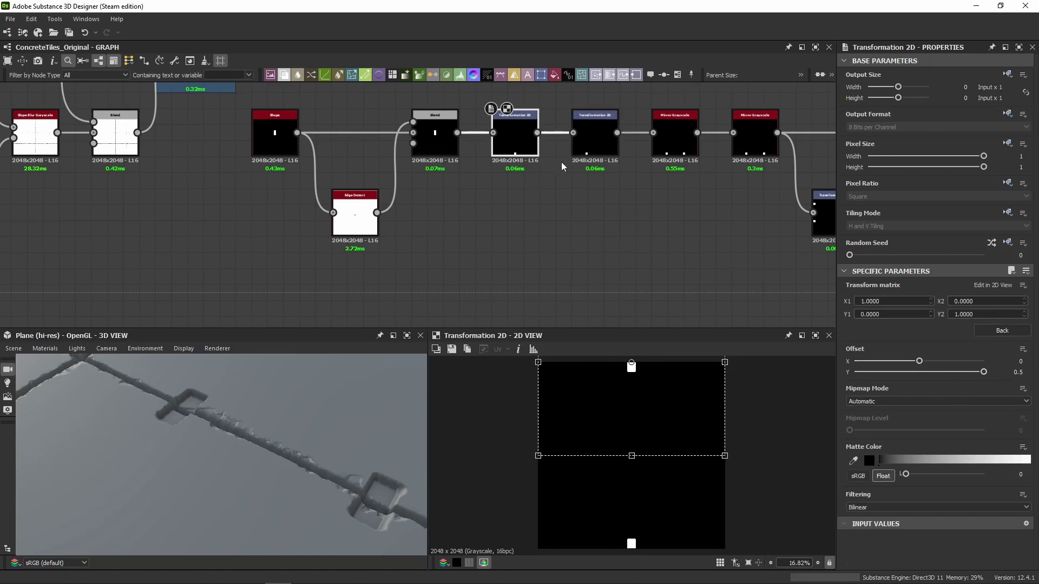
Compare the X and Y Offsets and 2D outputs of the two consecutive Transformation 2D nodes after the Multiply Blend.
click(589, 149)
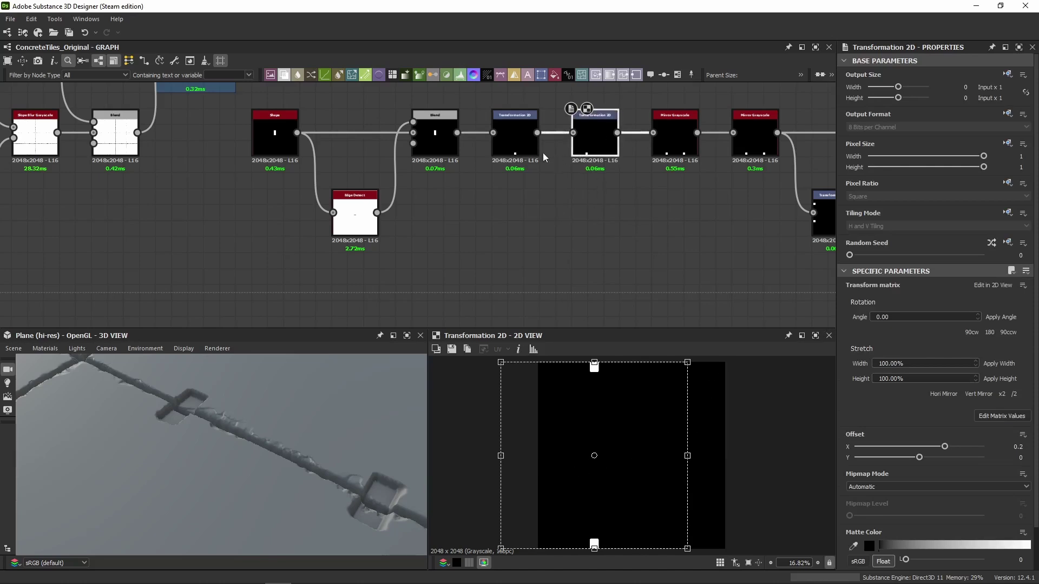
click(530, 145)
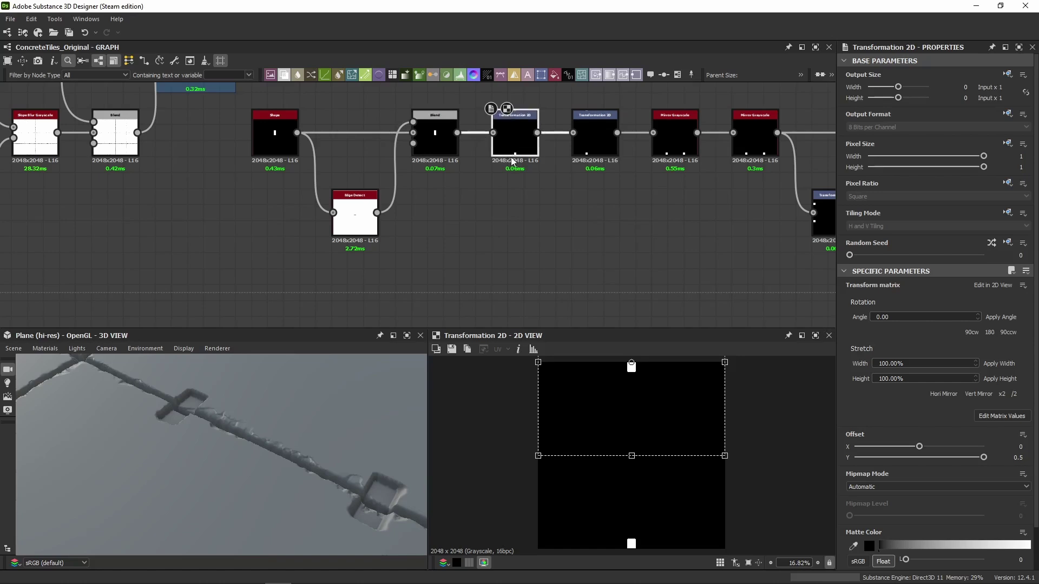
middle_drag(568, 185, 478, 184)
double_click(478, 184)
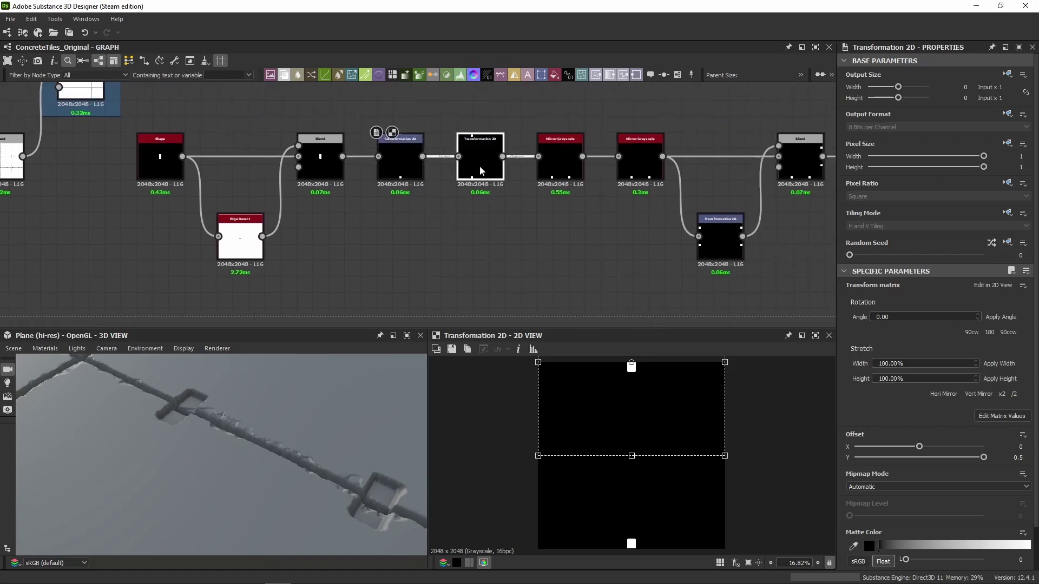
double_click(418, 183)
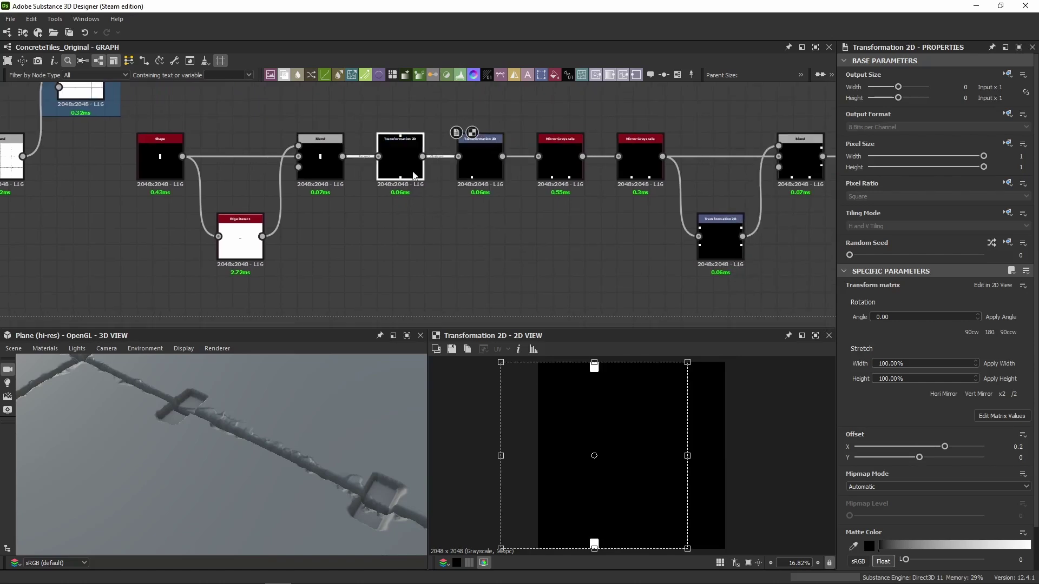
double_click(479, 162)
Compare the first Mirror Grayscale node with the Transformation 2D feeding it, checking its Mode and Axis X Offset.
middle_drag(534, 237, 406, 239)
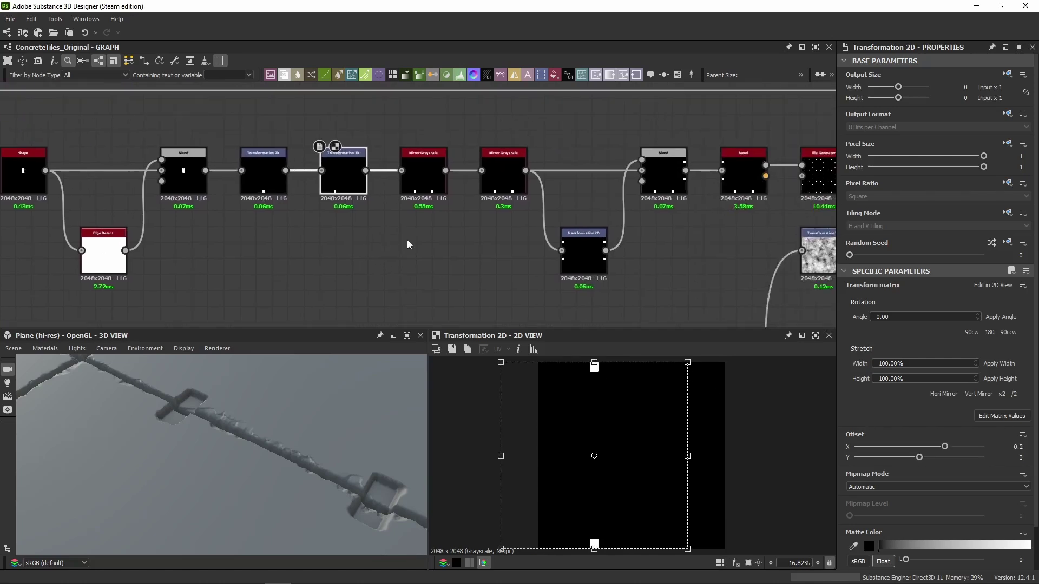
double_click(422, 173)
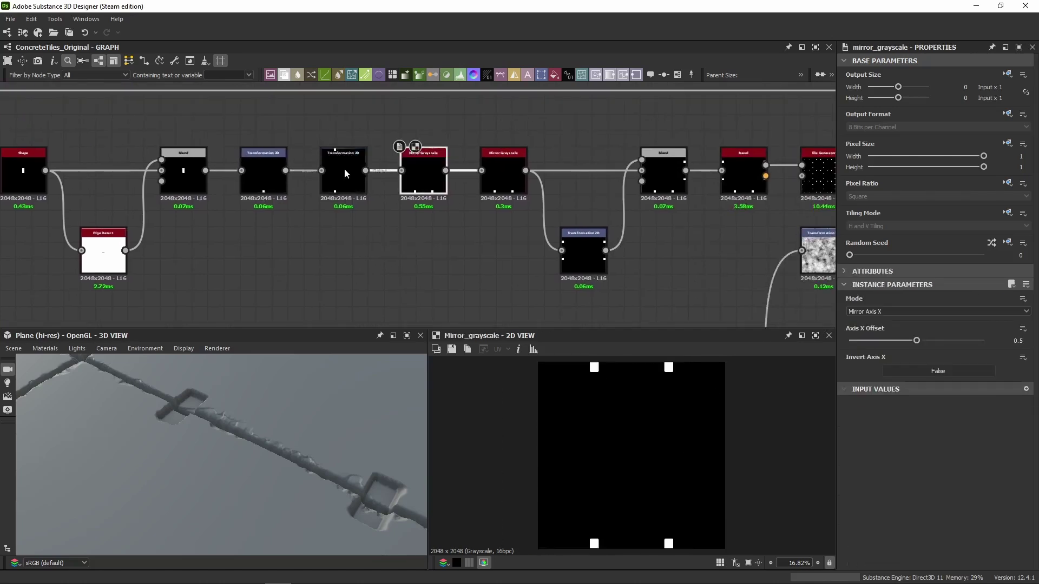
click(356, 191)
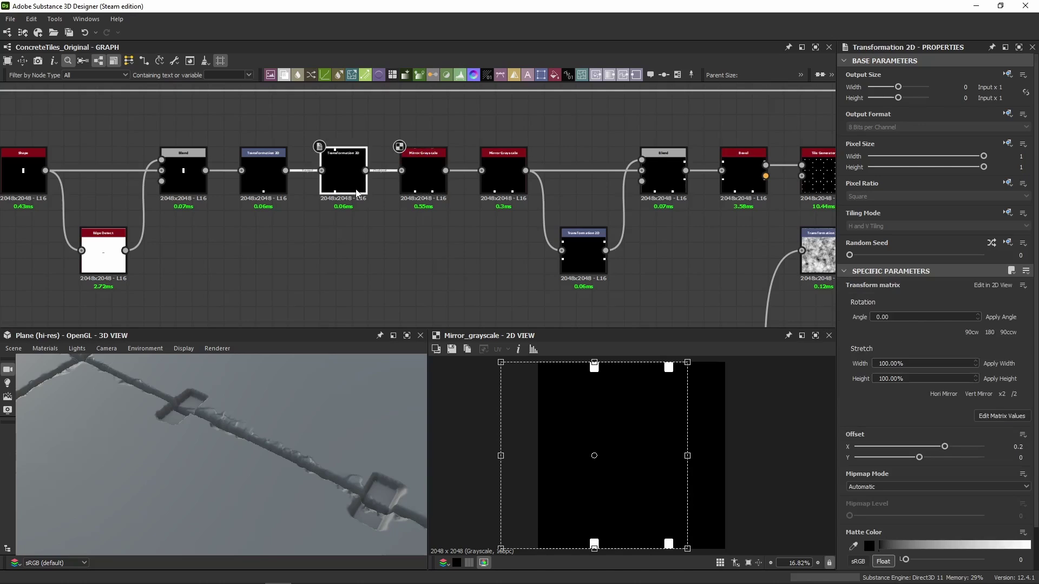
click(443, 191)
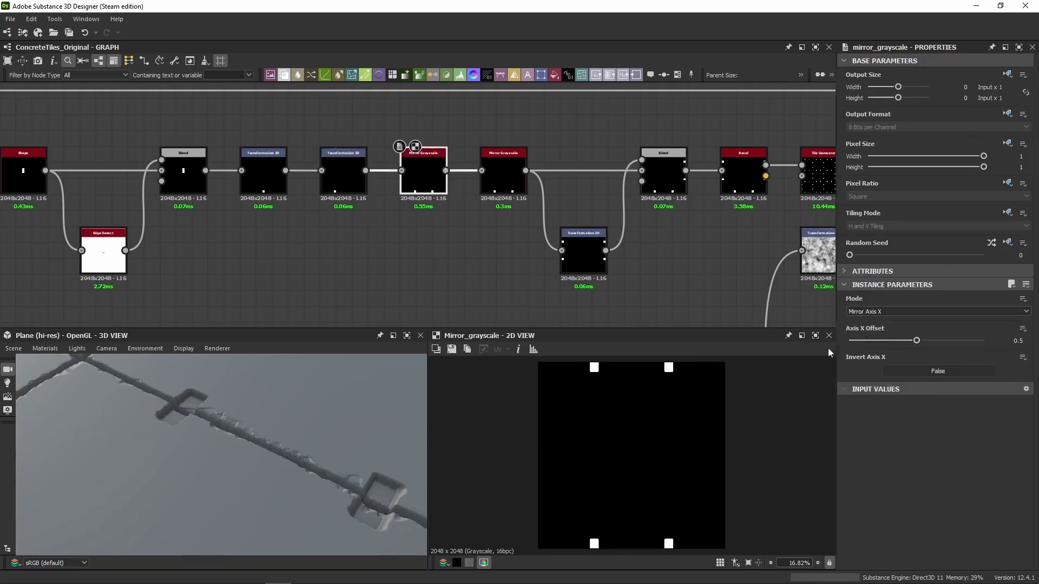
click(352, 181)
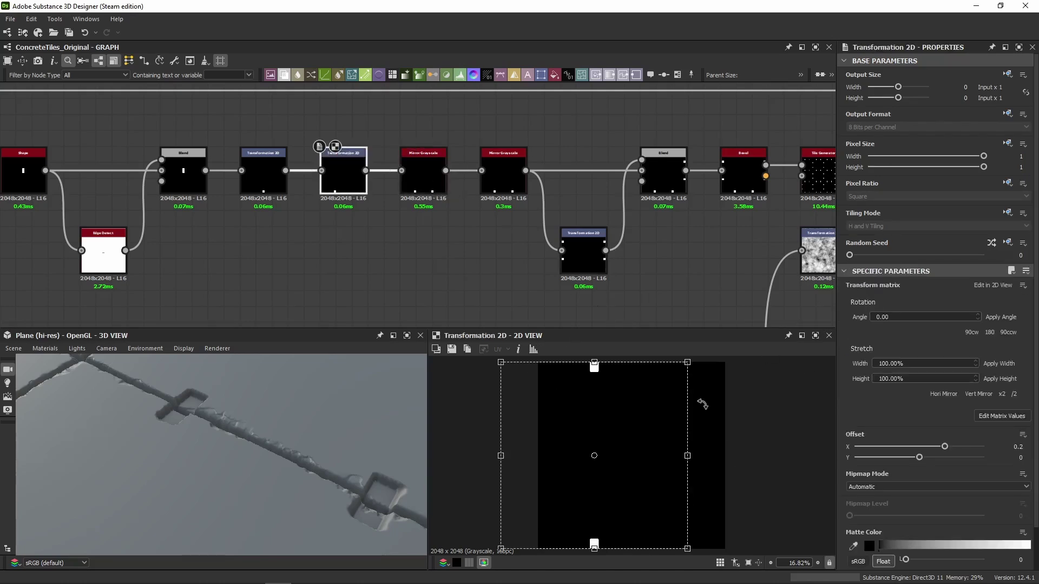
click(427, 181)
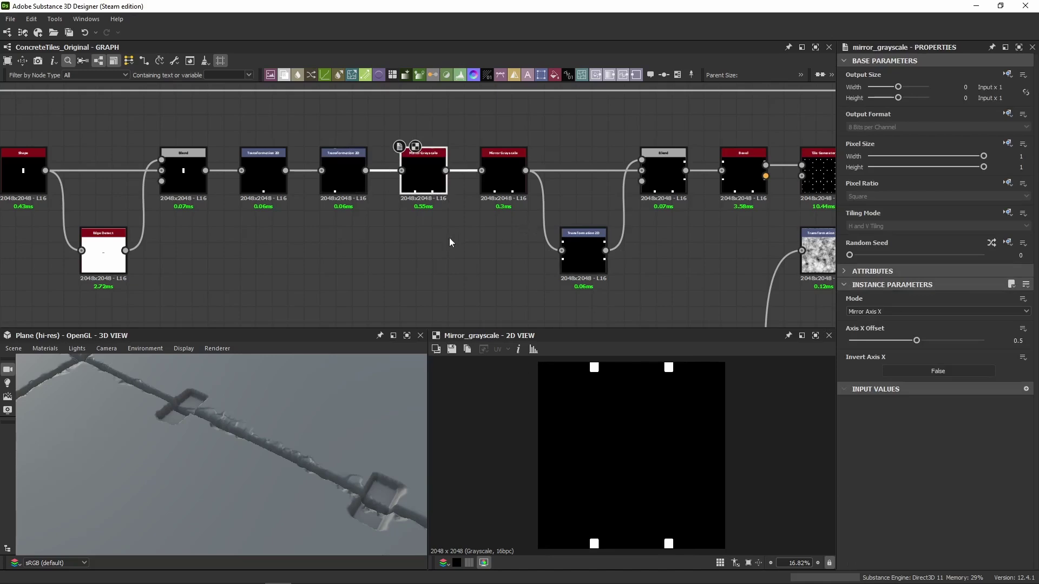
Check the Mode and Axis Y Offset of the second Mirror Grayscale node, and preview the Transformation 2D node it feeds.
scroll(365, 307, down, 2)
scroll(232, 419, down, 4)
drag(223, 428, 168, 432)
middle_drag(483, 220, 471, 223)
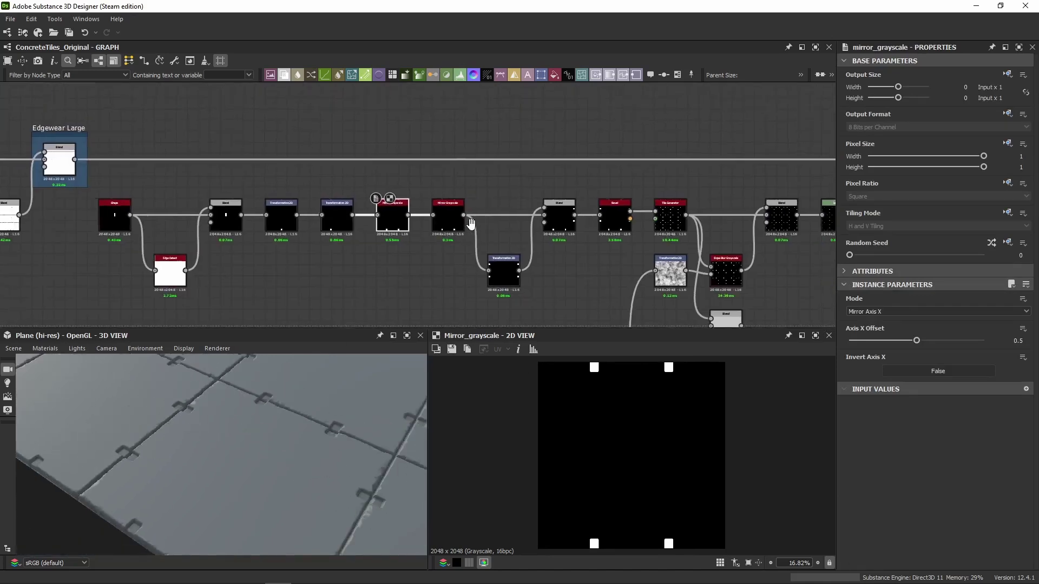
scroll(471, 224, up, 3)
click(445, 180)
middle_drag(446, 180, 398, 170)
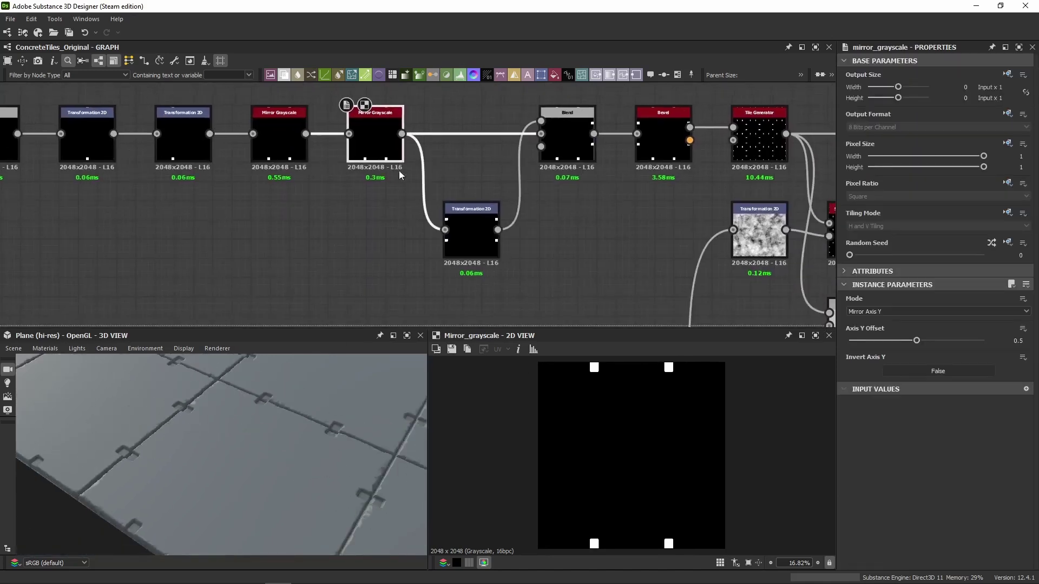
click(472, 228)
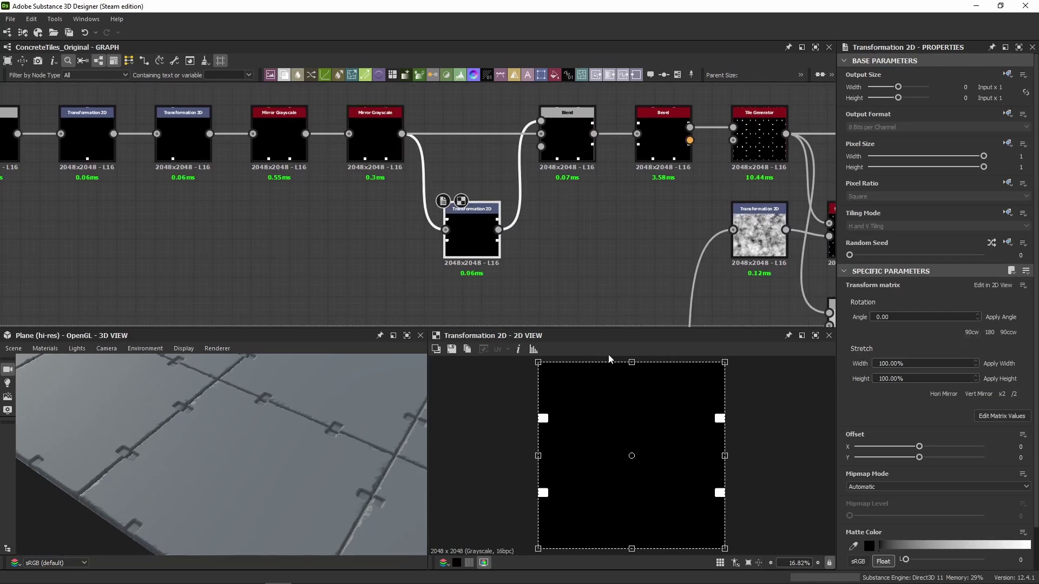
Show the matrix values of the Transformation 2D branching off the second Mirror Grayscale, and preview the Blend that combines both outputs.
click(1001, 416)
middle_drag(374, 134, 355, 163)
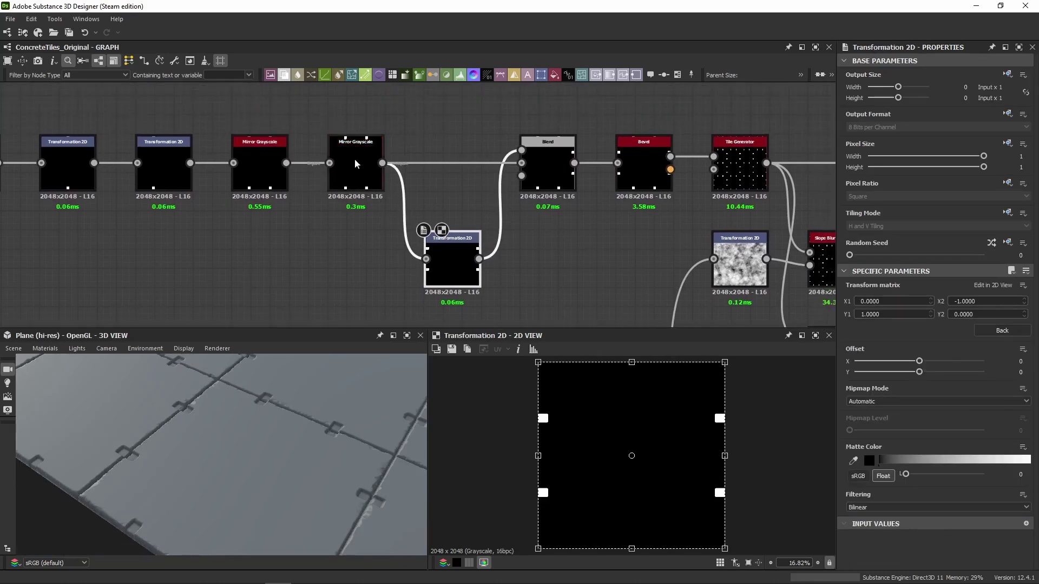
click(355, 163)
click(437, 268)
click(365, 186)
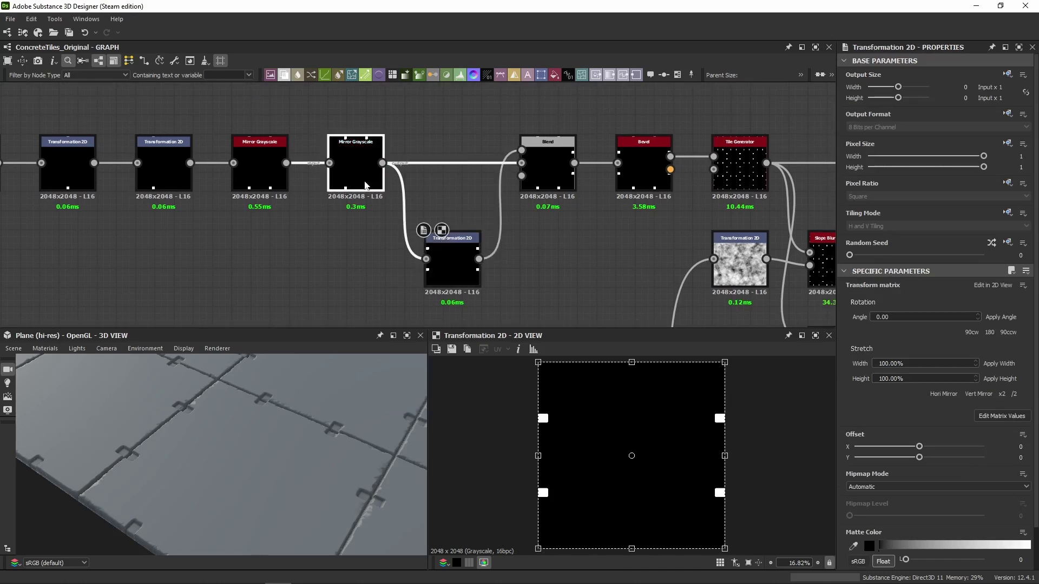
click(449, 272)
click(552, 170)
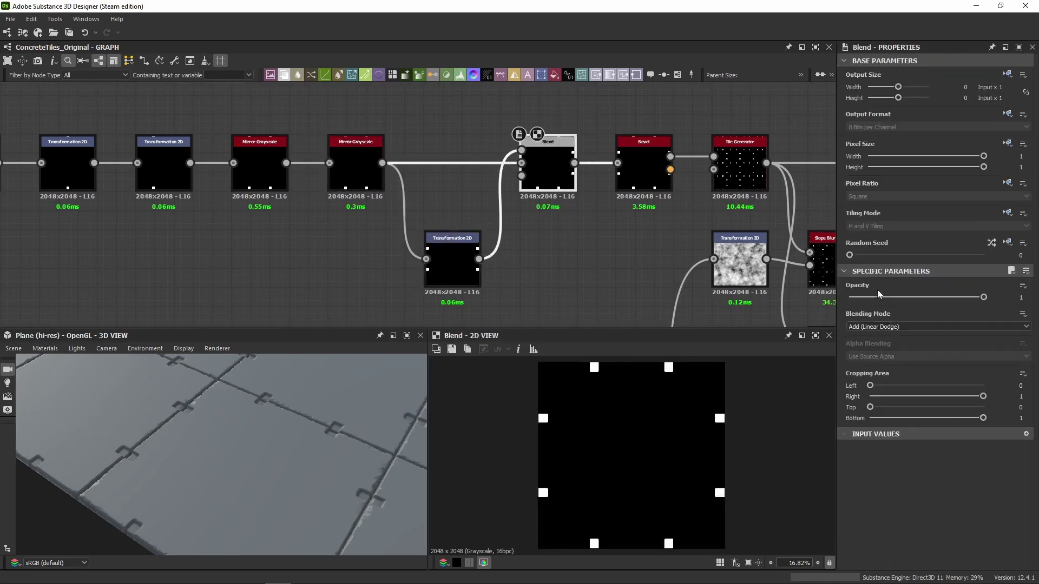
middle_drag(615, 252, 475, 261)
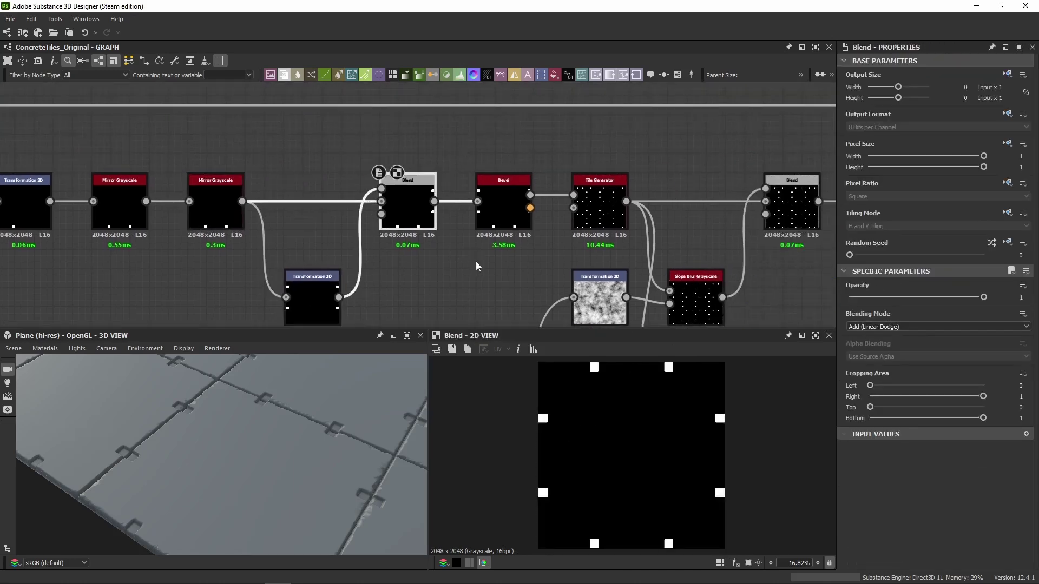
Preview the Bevel node after the Blend, and compare its rounded, softened corners with a seam cutout in the 3D view.
click(503, 211)
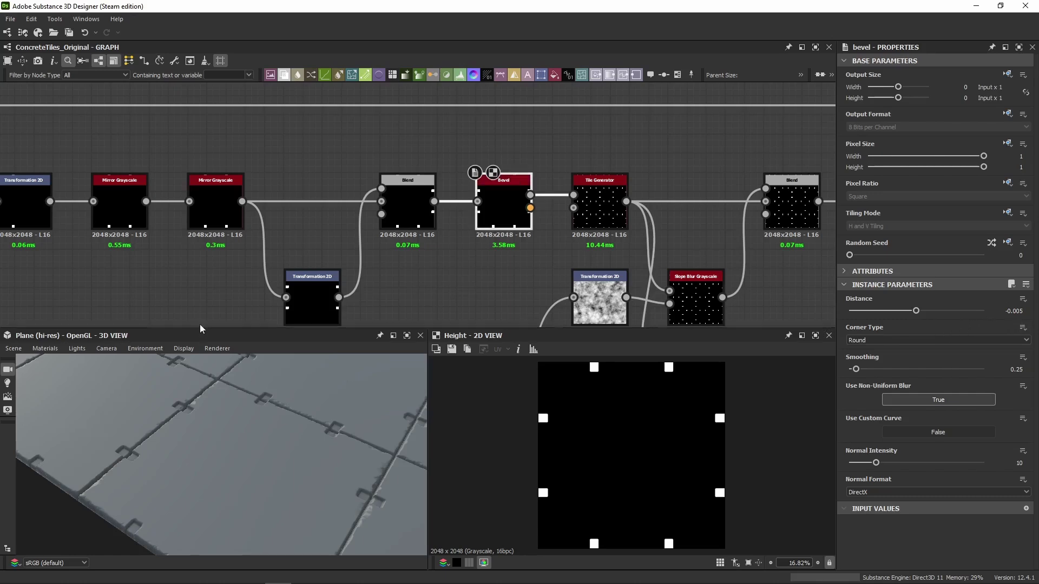
scroll(559, 402, up, 10)
middle_drag(535, 457, 621, 401)
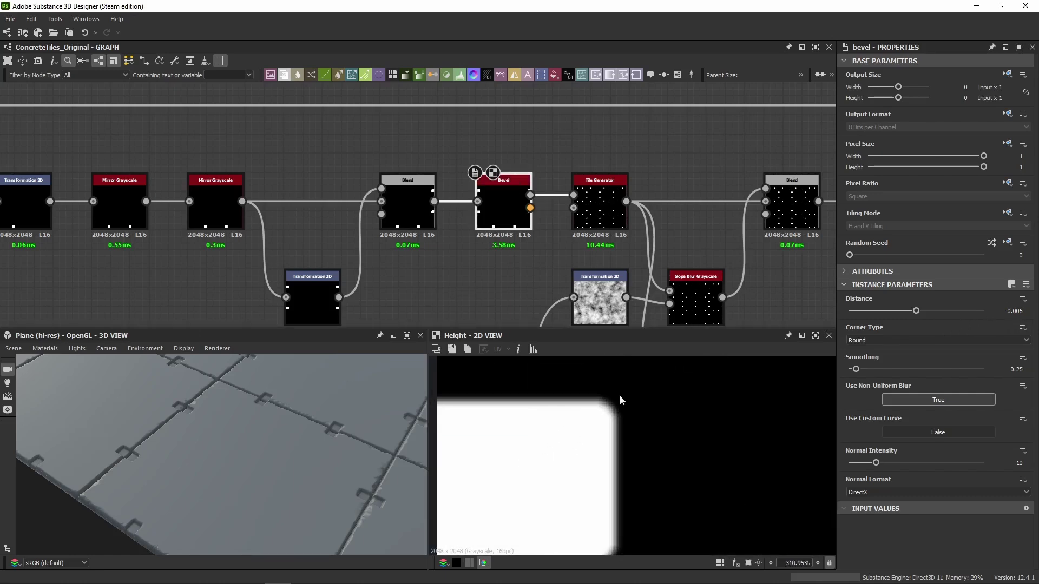
scroll(162, 420, up, 6)
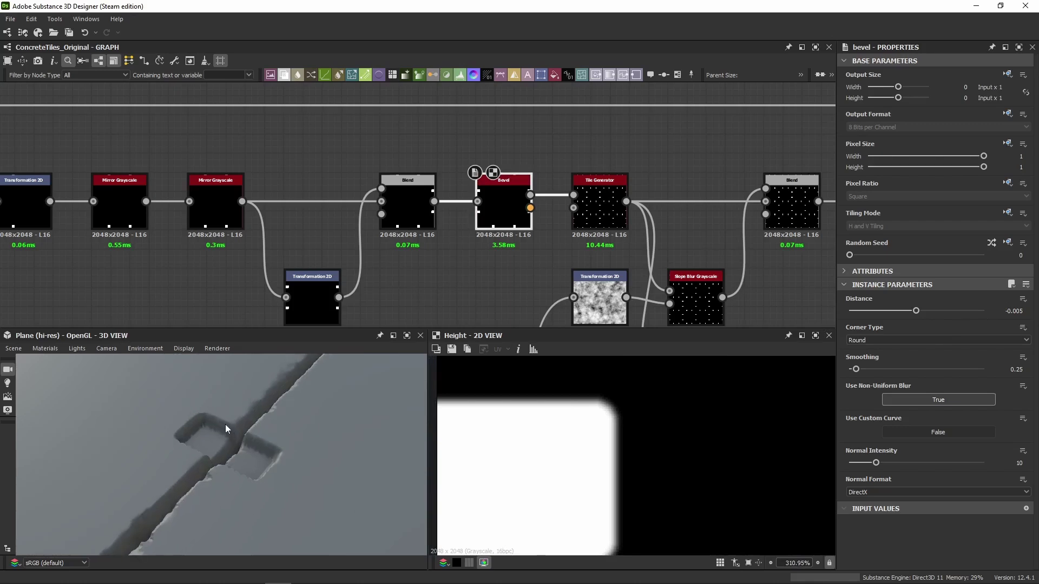
scroll(225, 424, up, 4)
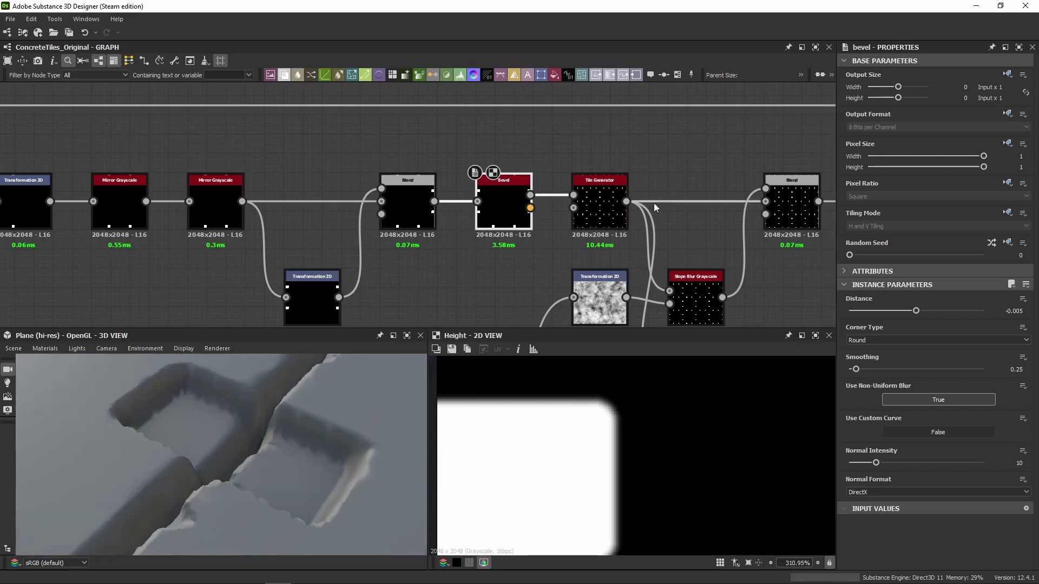
middle_drag(525, 232, 502, 200)
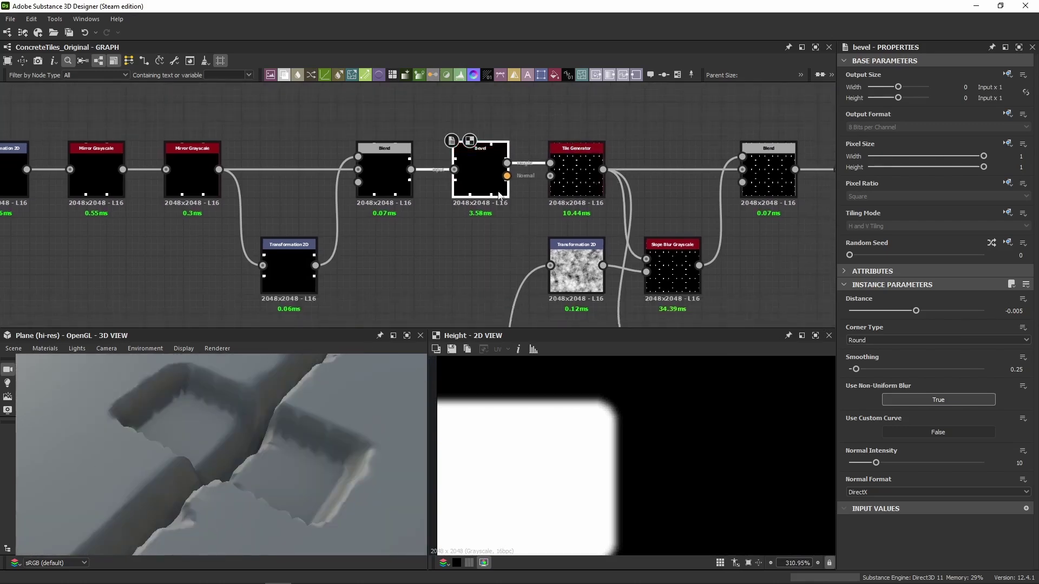
Preview the Tile Generator fed by the Bevel, checking its X and Y Amount, and set the graph's Tile Amount to 6.
double_click(576, 168)
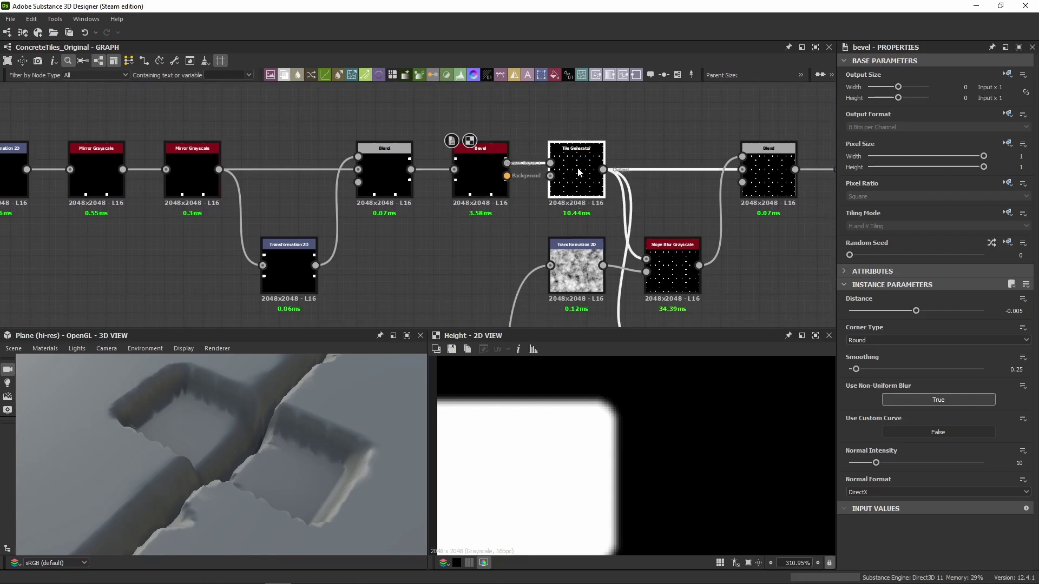
middle_drag(651, 141, 529, 123)
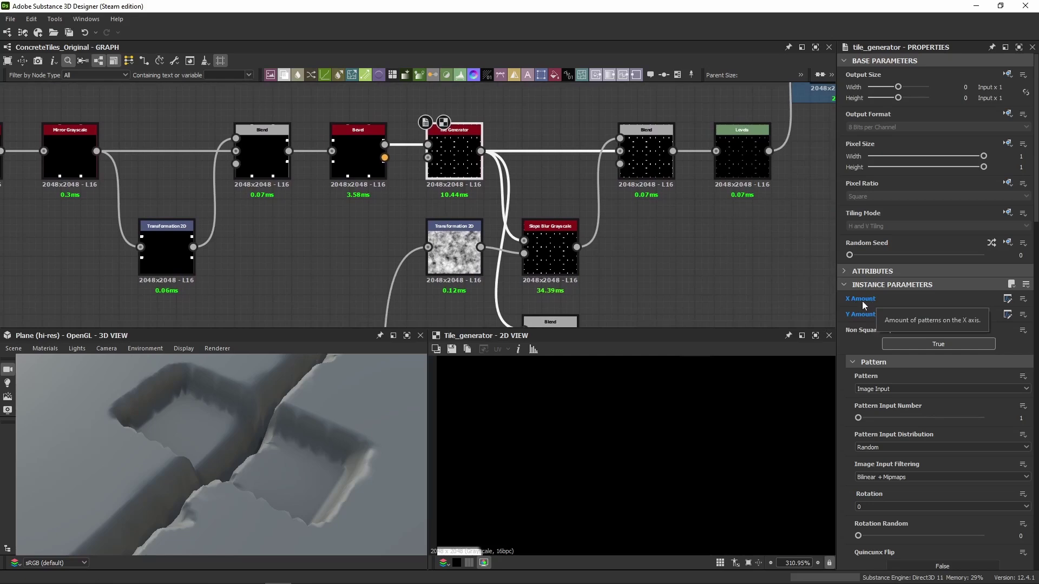
click(696, 265)
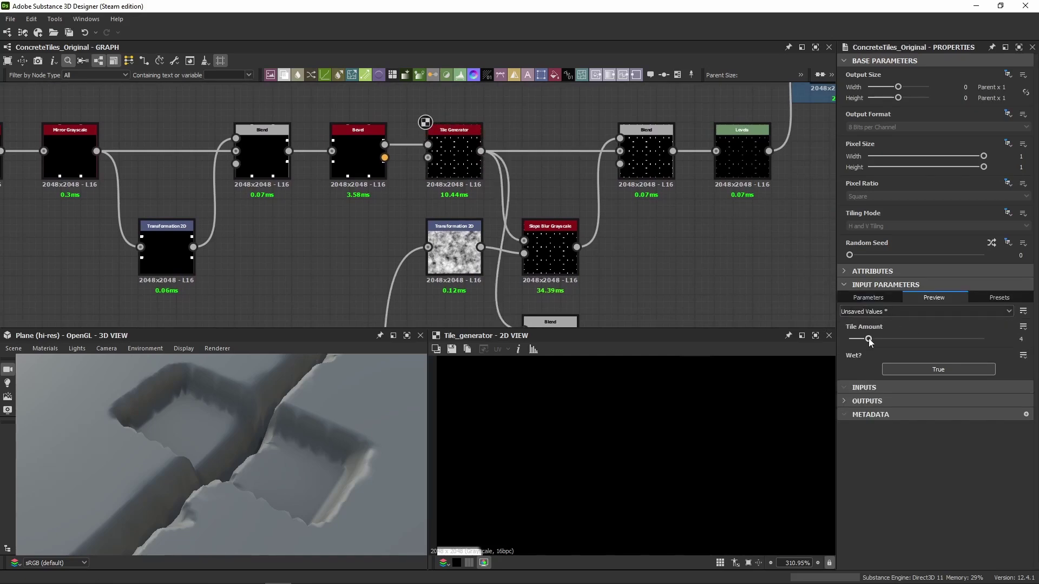
click(1020, 339)
key(Return)
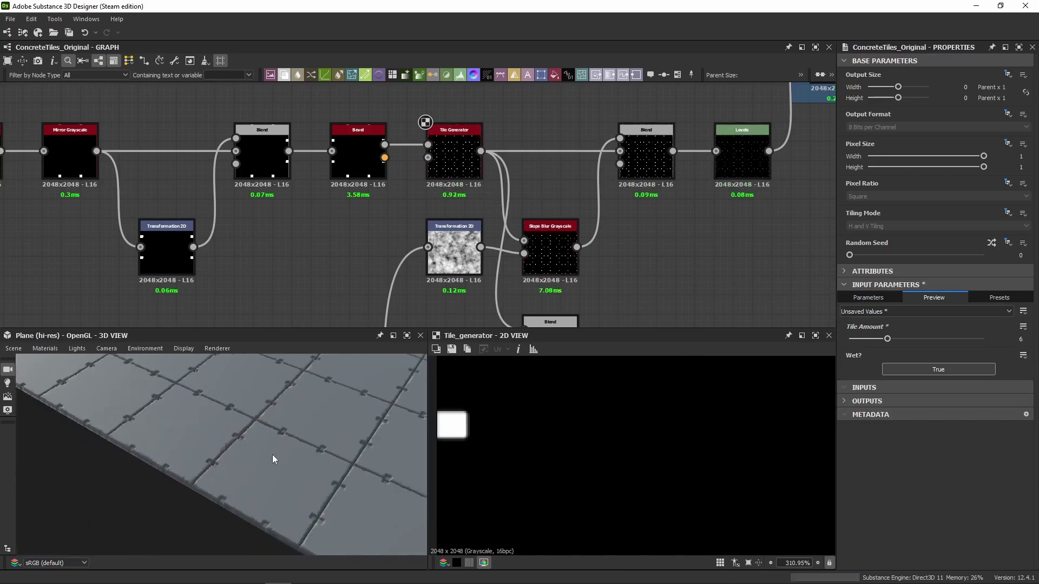
Examine the cutouts along the tile seams on the 3D plane, and bring the neighbouring Shape branches into view in the graph.
mouse_move(287, 440)
mouse_down()
mouse_move(274, 444)
mouse_move(253, 408)
mouse_move(271, 446)
mouse_up()
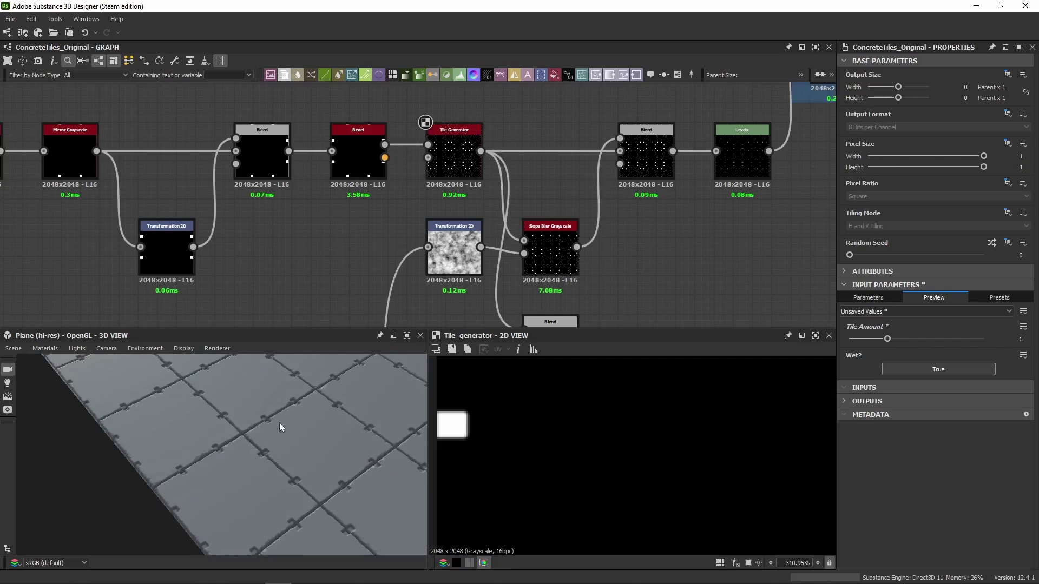
scroll(223, 433, up, 3)
drag(356, 426, 245, 407)
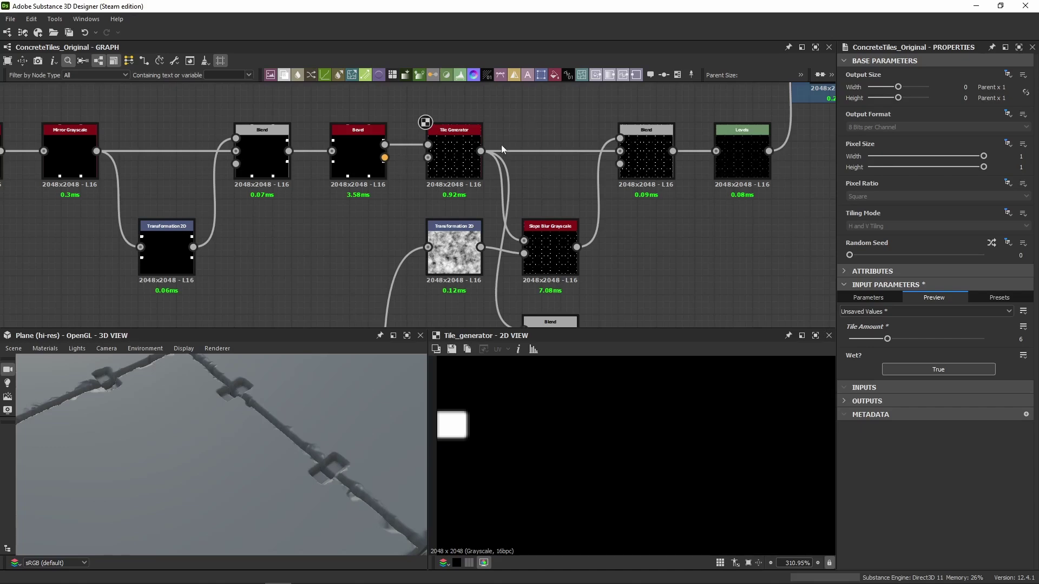
middle_drag(765, 197, 345, 130)
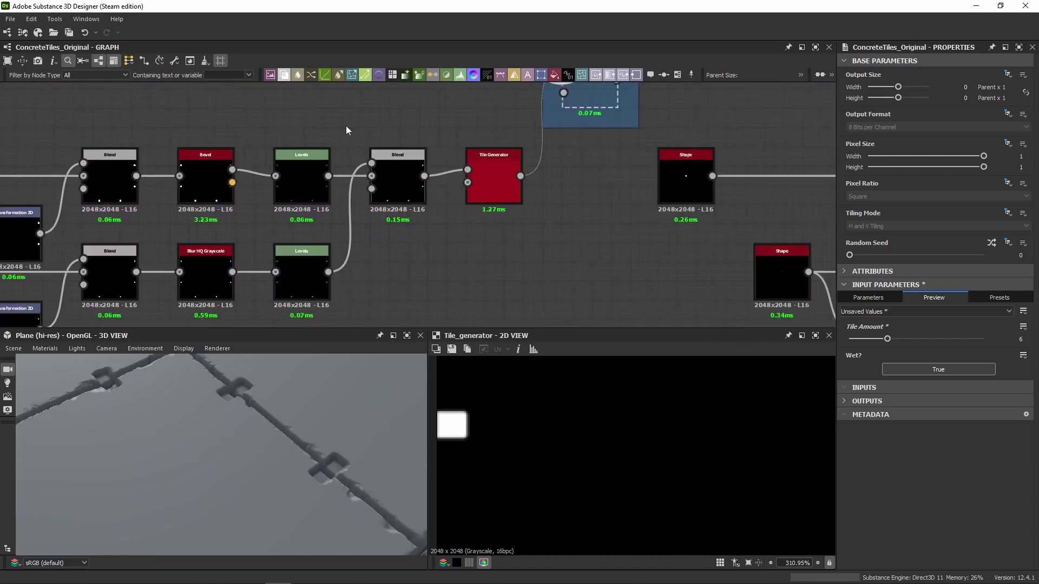
Set the preview value of the graph's Tile Amount input to 4.
scroll(213, 445, down, 5)
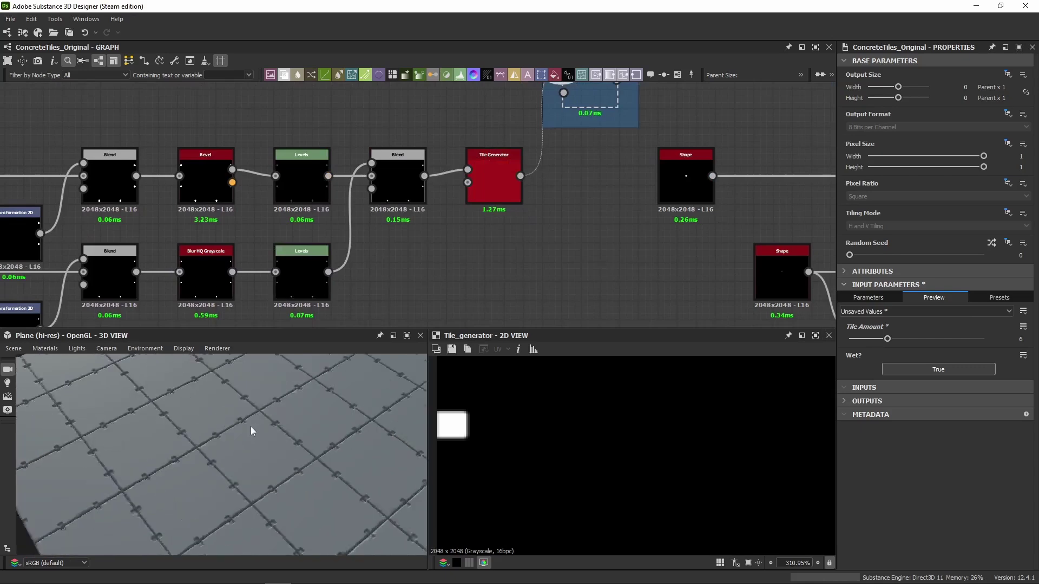
scroll(227, 465, up, 5)
scroll(212, 459, down, 5)
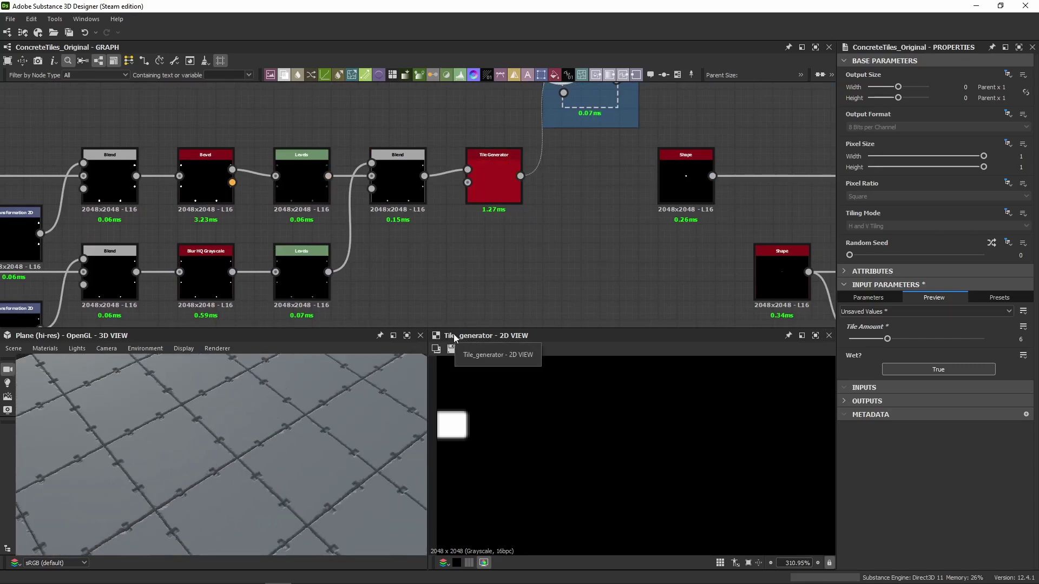
drag(173, 496, 147, 455)
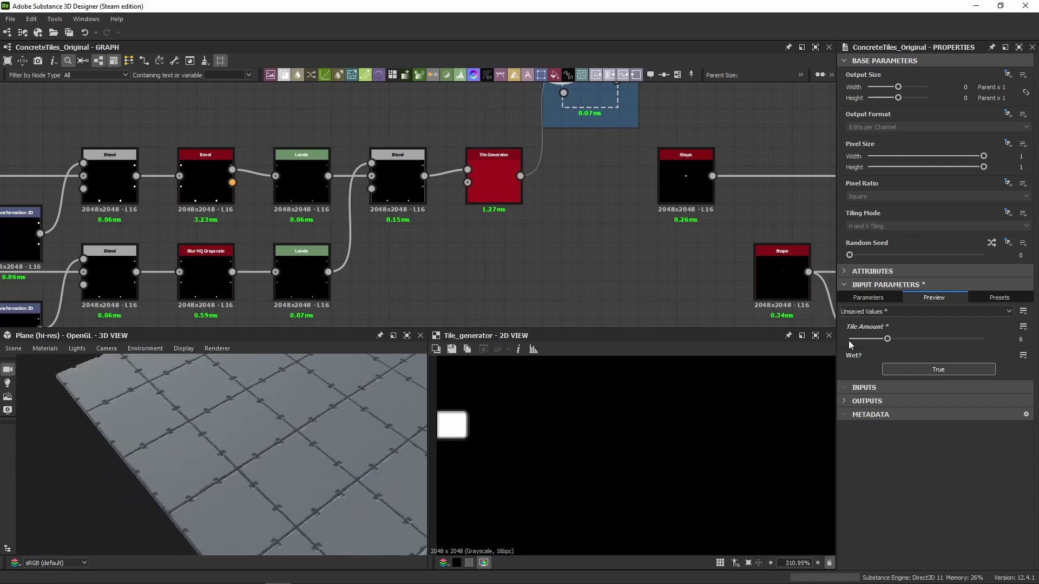
middle_drag(356, 272, 588, 255)
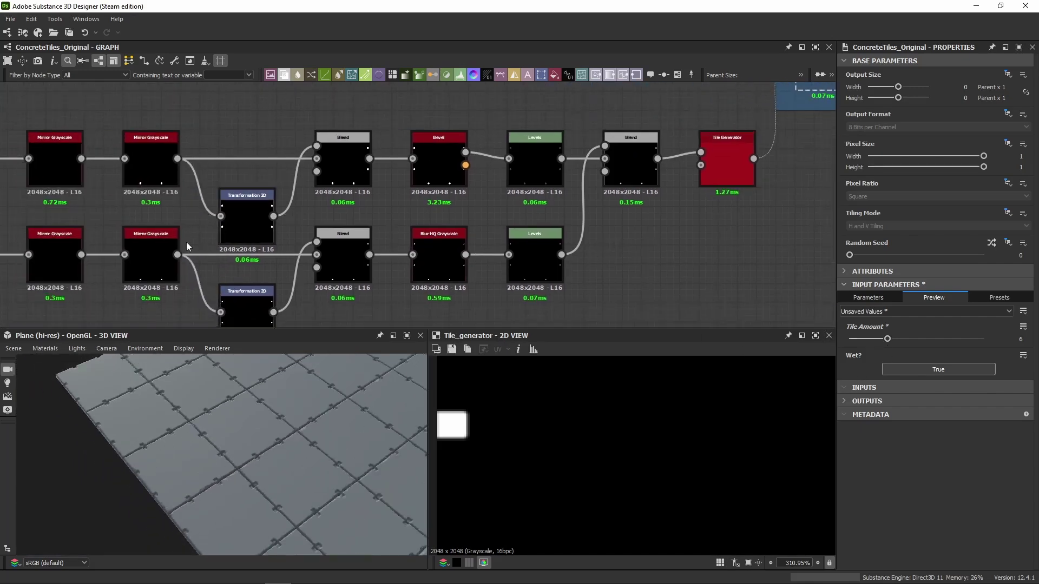
scroll(176, 217, down, 3)
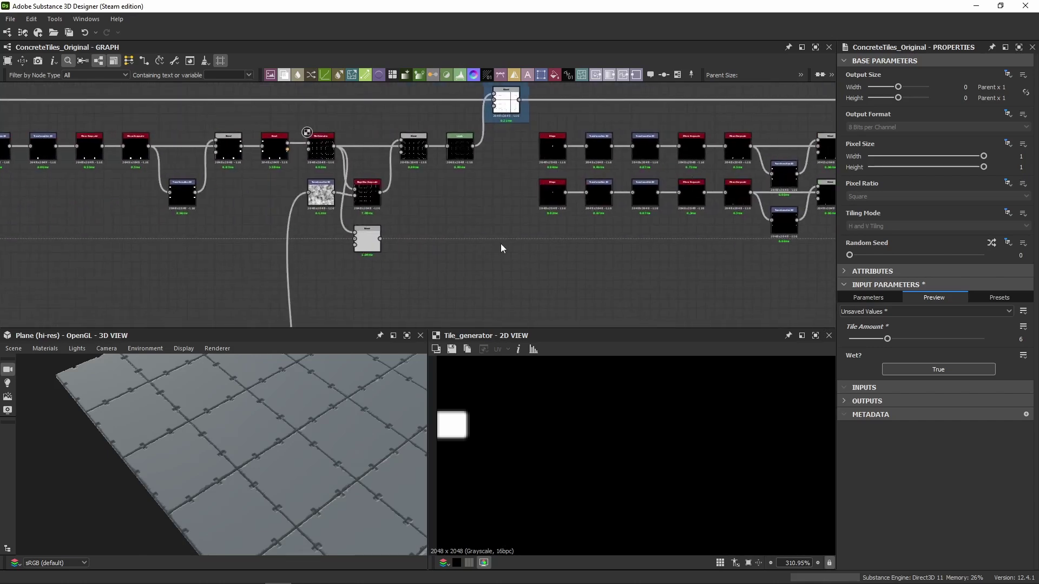
double_click(1020, 340)
text(4)
key(Return)
drag(345, 416, 328, 313)
Add a Tile Sampler node in the empty graph area below the existing node chain.
middle_drag(328, 313, 452, 238)
scroll(254, 210, down, 3)
middle_drag(254, 210, 363, 170)
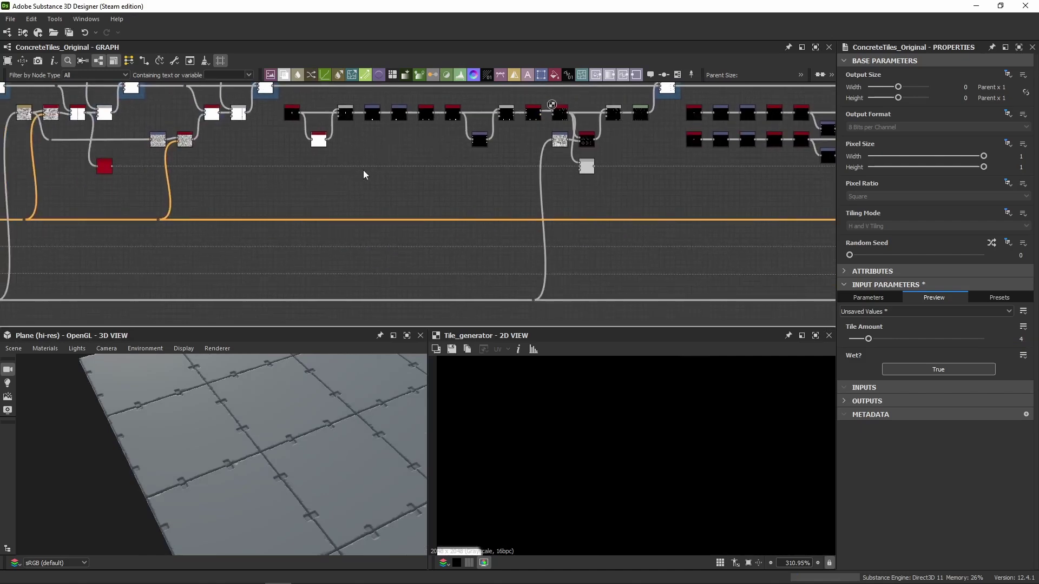
key(space)
text(tile sampl)
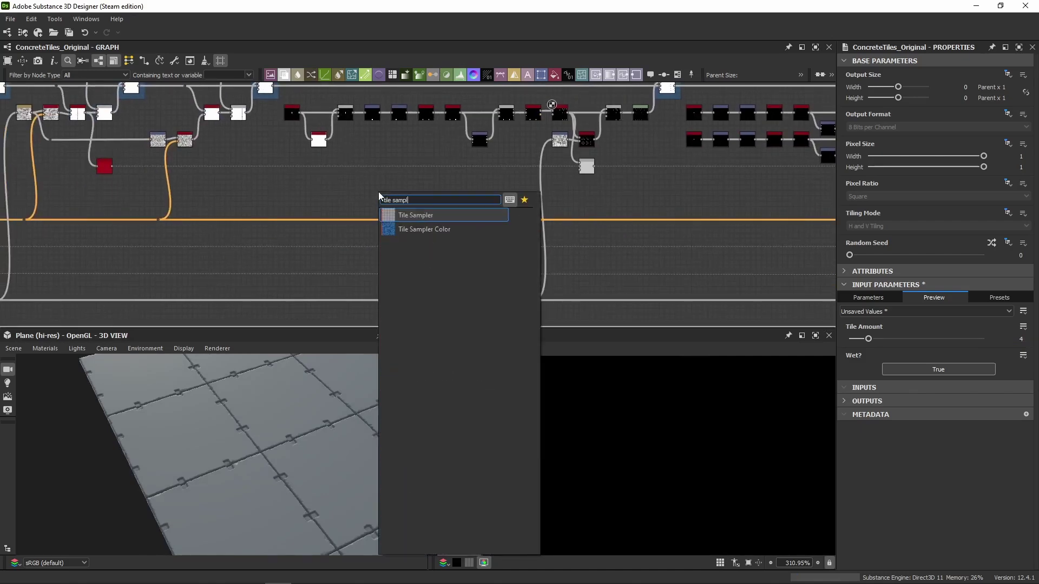
key(Return)
scroll(382, 181, up, 4)
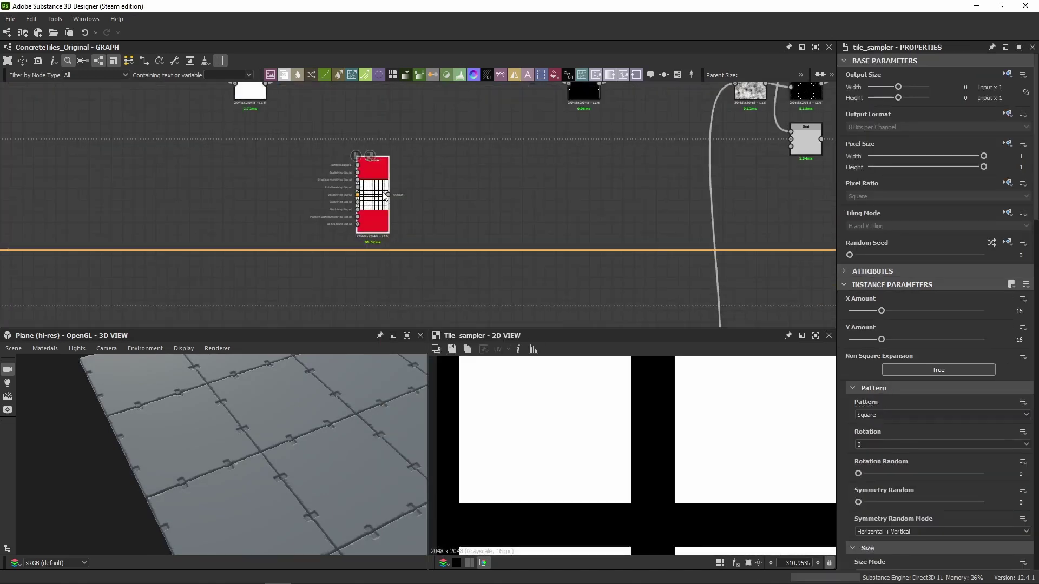
Expose the Tile Sampler's X Amount as a new graph input with identifier tileamount and label Tile Tutorial Amount.
click(1022, 299)
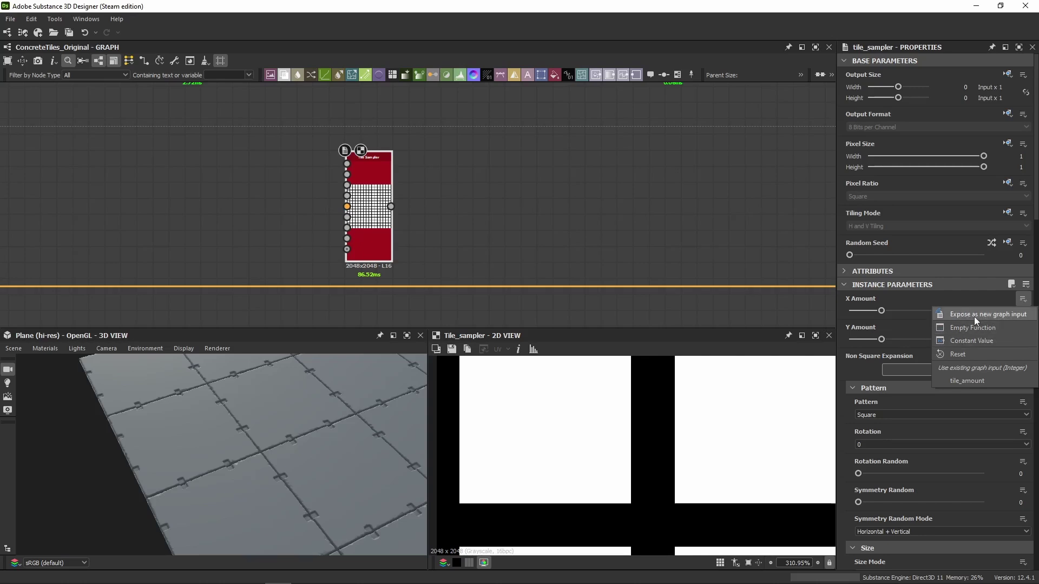
click(994, 314)
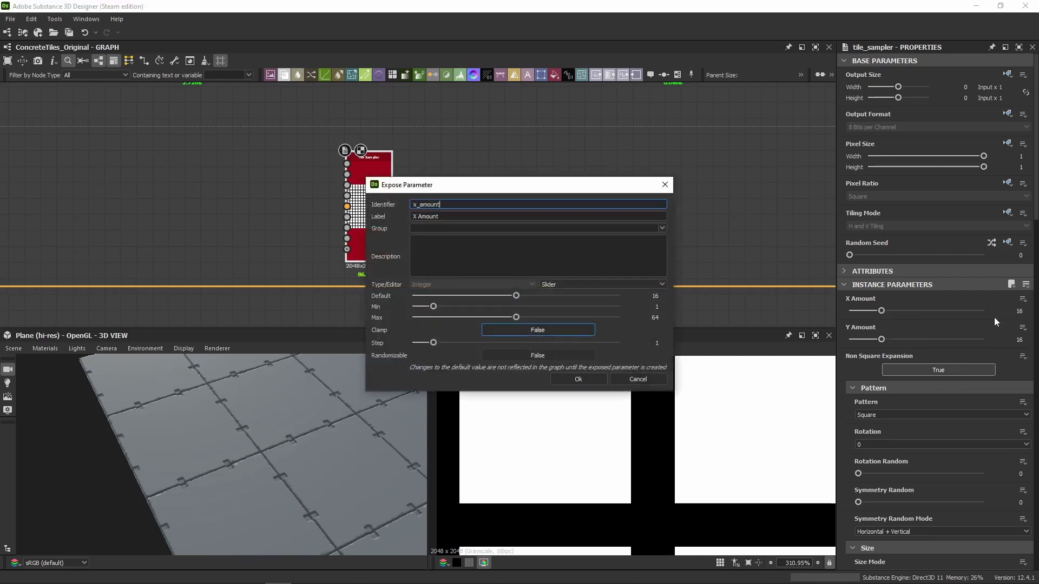
double_click(427, 204)
text(tileamount)
key(Tab)
text(Ti)
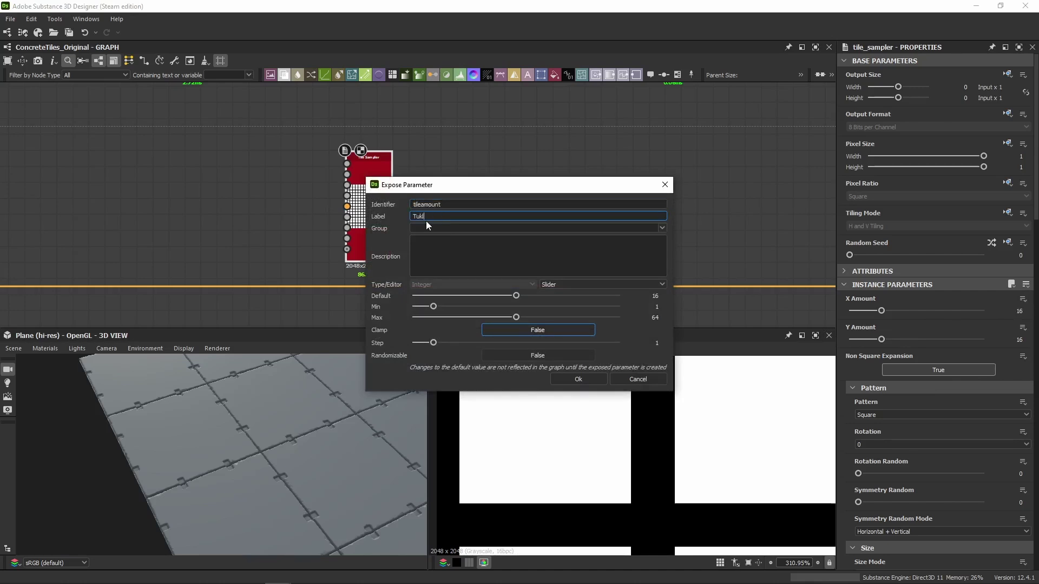
text(le Tutorial Amount)
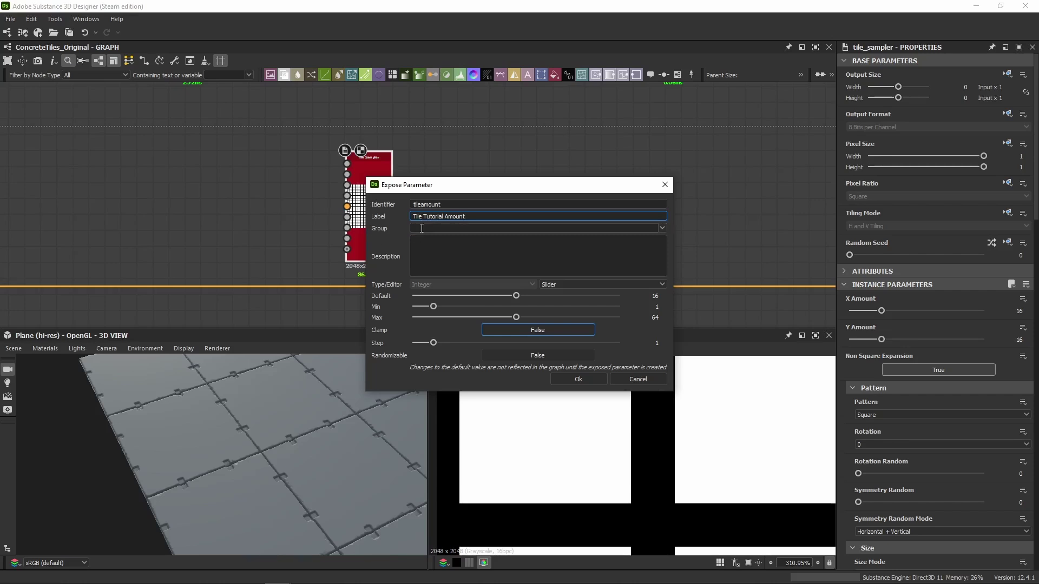
Limit the new exposed input to a minimum of 3 and a maximum of 12, and create it.
double_click(656, 306)
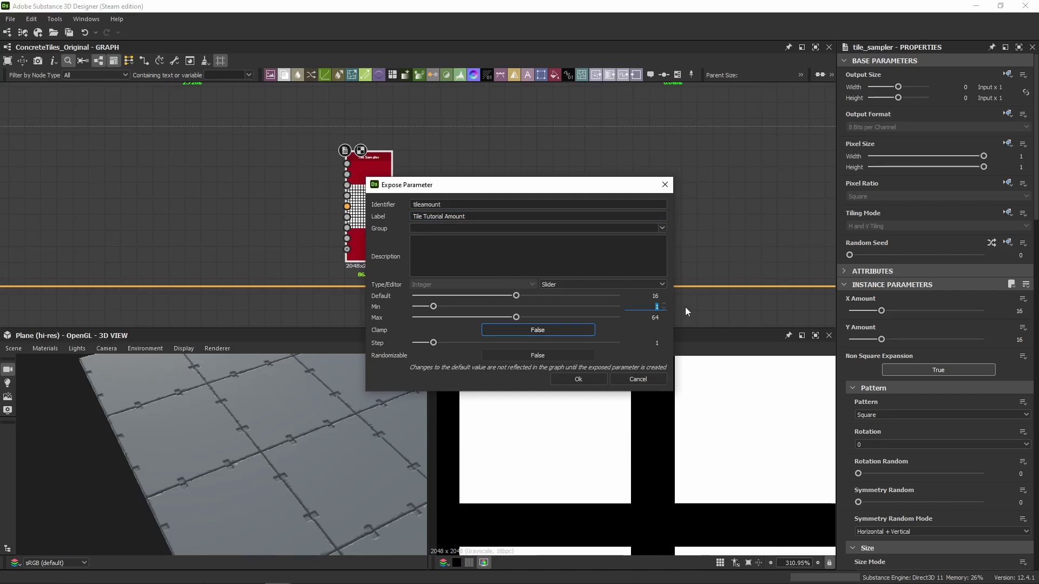
text(3)
key(Tab)
text(12)
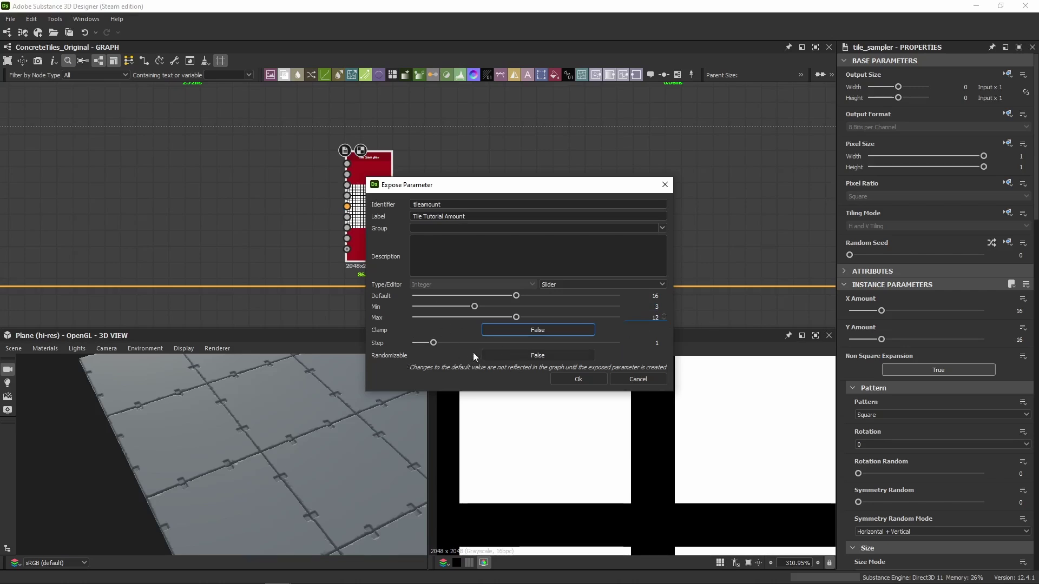
click(561, 378)
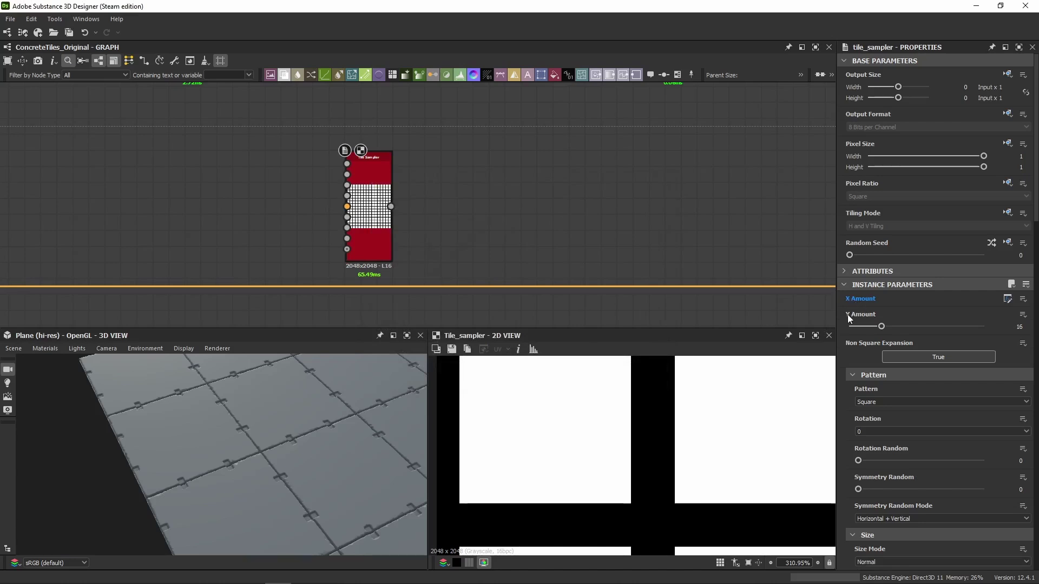
Drive the Tile Sampler's Y Amount with the existing tileamount graph input.
click(1026, 314)
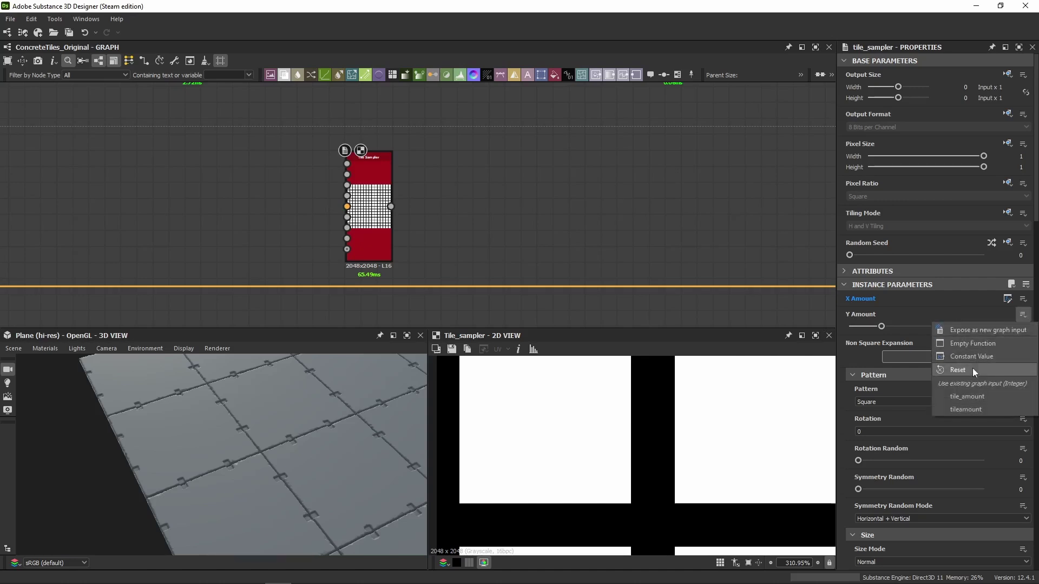
click(963, 410)
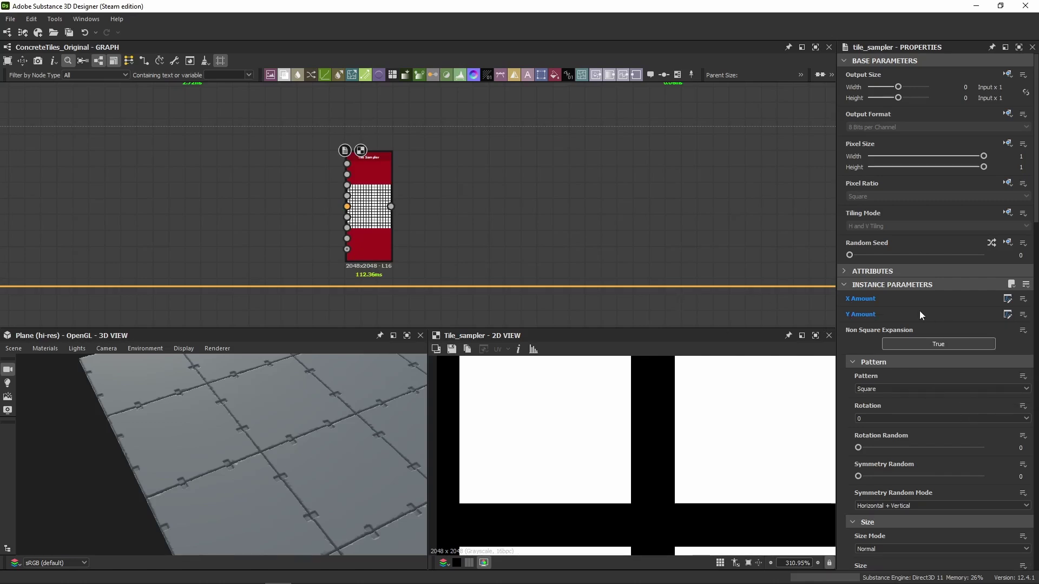
Test the graph's Tile Tutorial Amount preview at 12, 7, 3 and 29, and return it to 16.
click(561, 215)
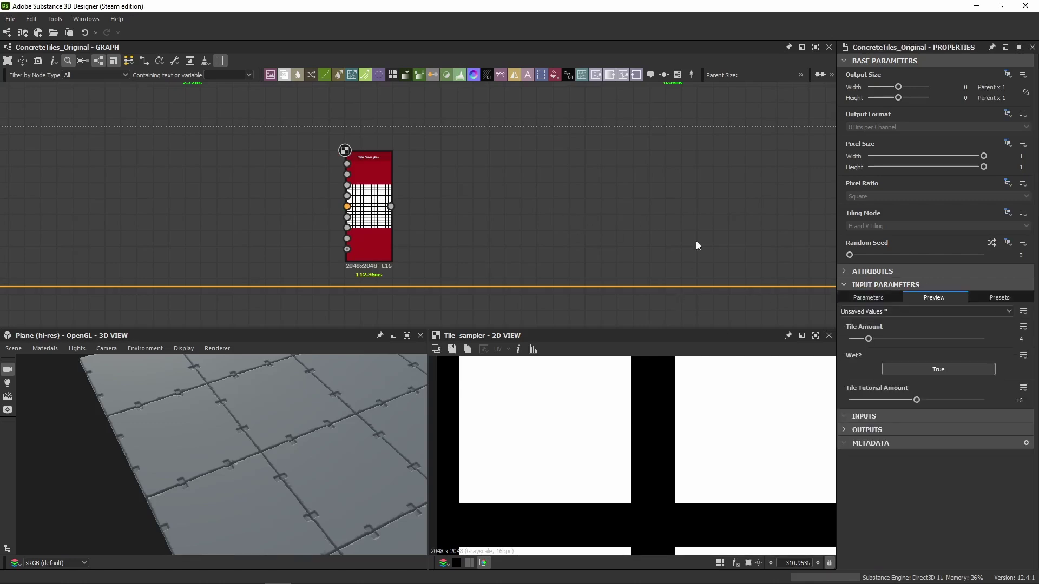
click(868, 301)
click(951, 297)
drag(916, 399, 895, 400)
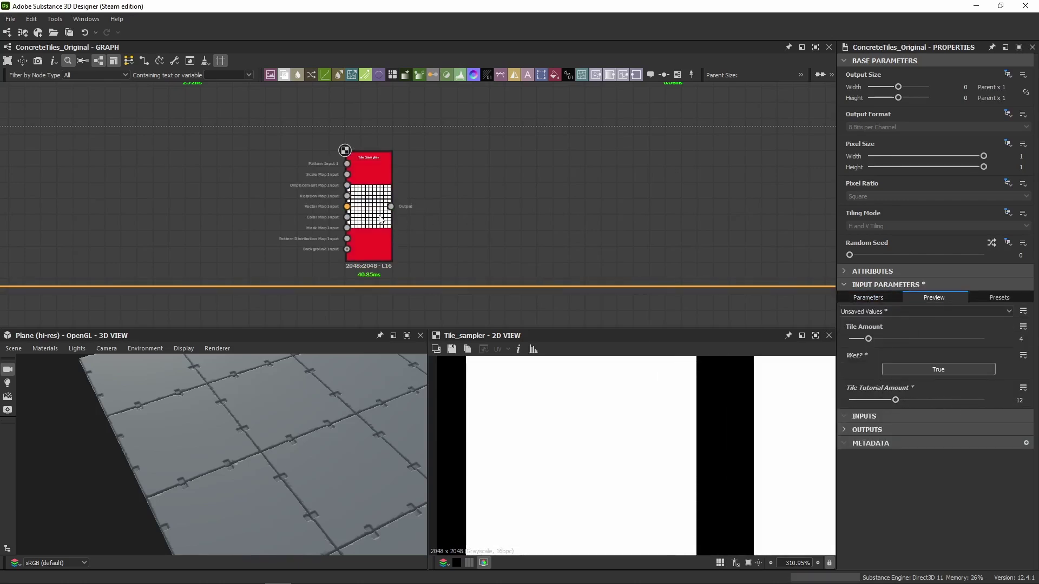
drag(889, 403, 870, 400)
scroll(560, 407, down, 15)
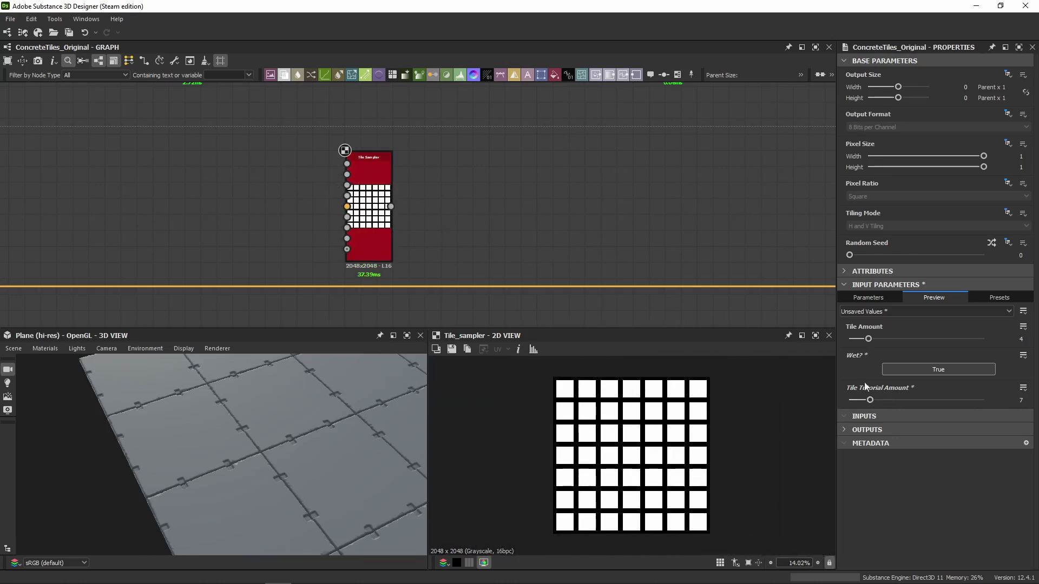
drag(869, 400, 848, 401)
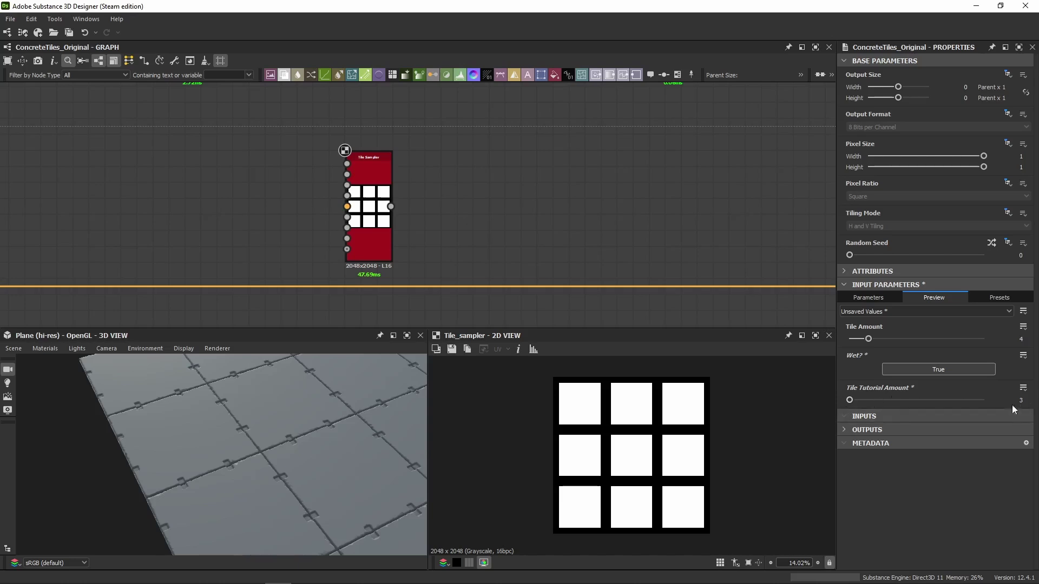
drag(855, 400, 1008, 414)
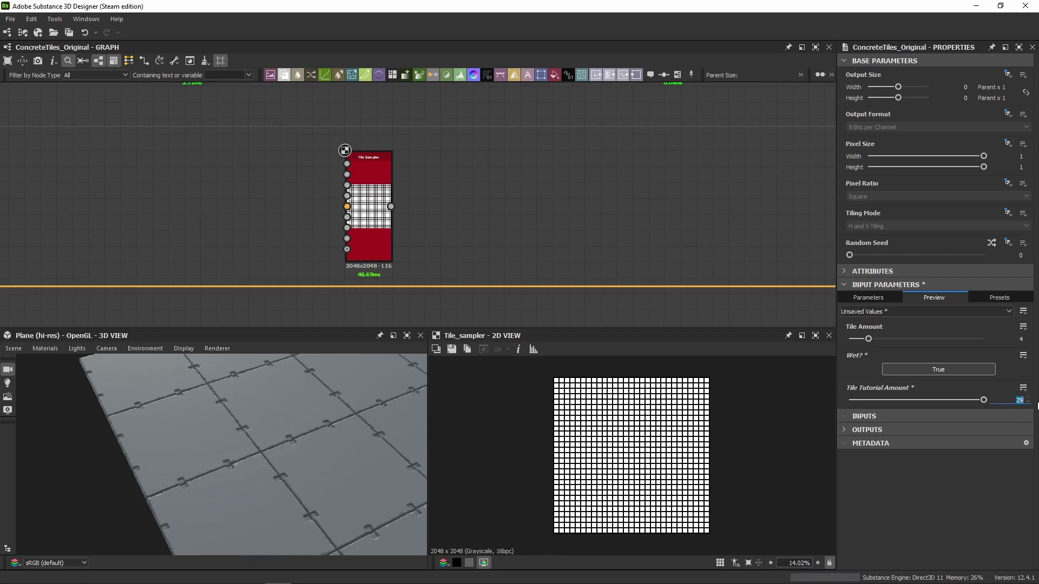
drag(983, 400, 916, 401)
Delete the Tile Sampler node from the graph.
click(355, 215)
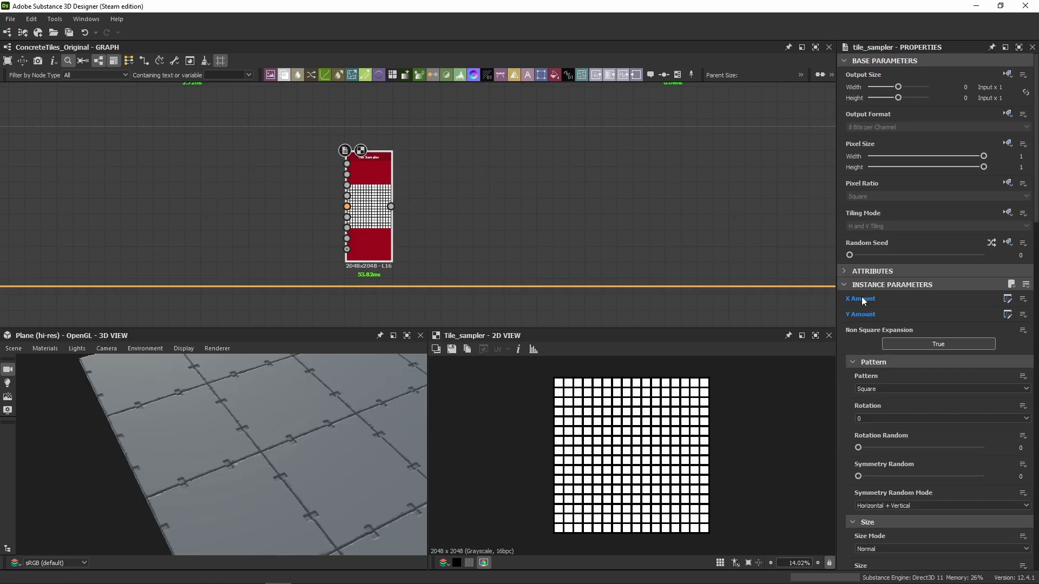
drag(501, 170, 231, 223)
key(Delete)
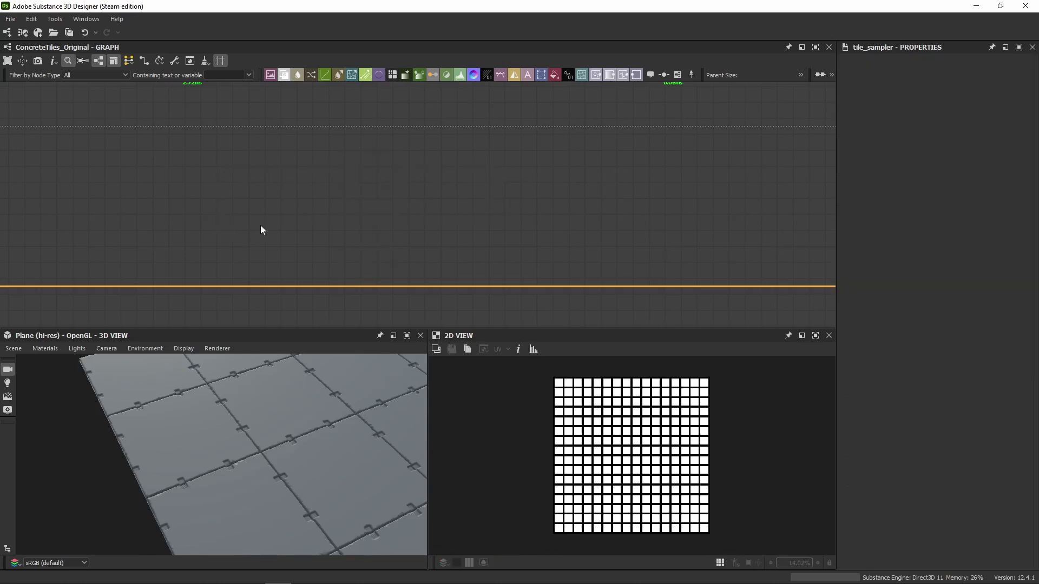
Assign the existing tile_amount graph input to the X Amount of the Tile Generator that follows the Bevel node.
scroll(444, 195, down, 3)
scroll(641, 142, up, 6)
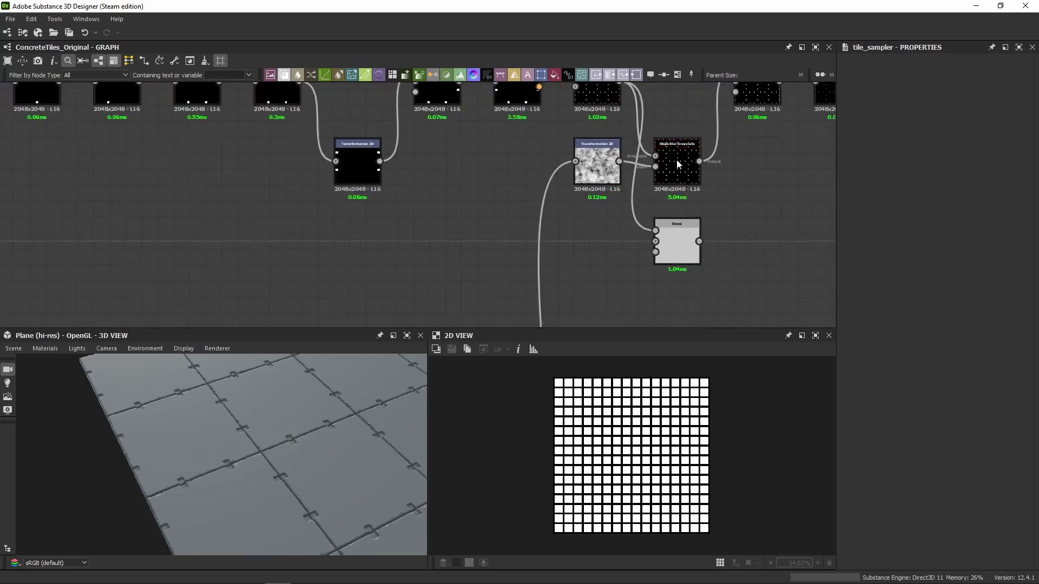
middle_drag(647, 143, 357, 250)
click(314, 202)
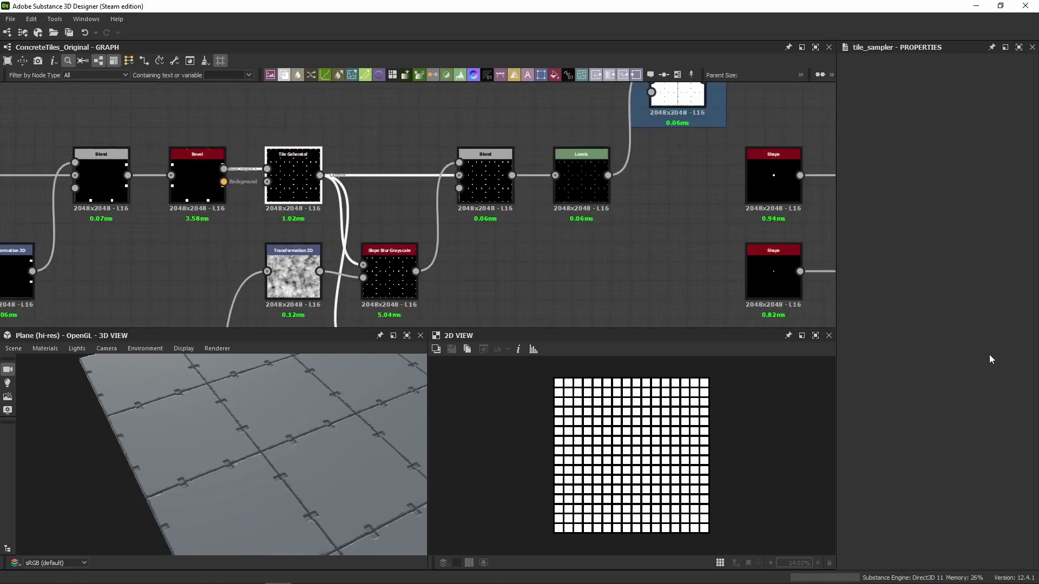
click(1022, 300)
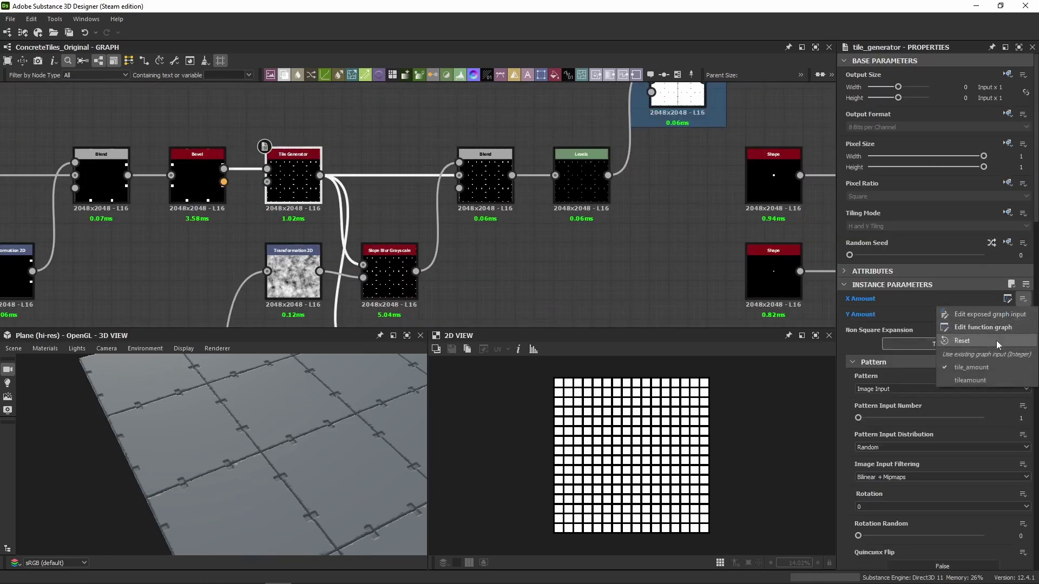
click(962, 369)
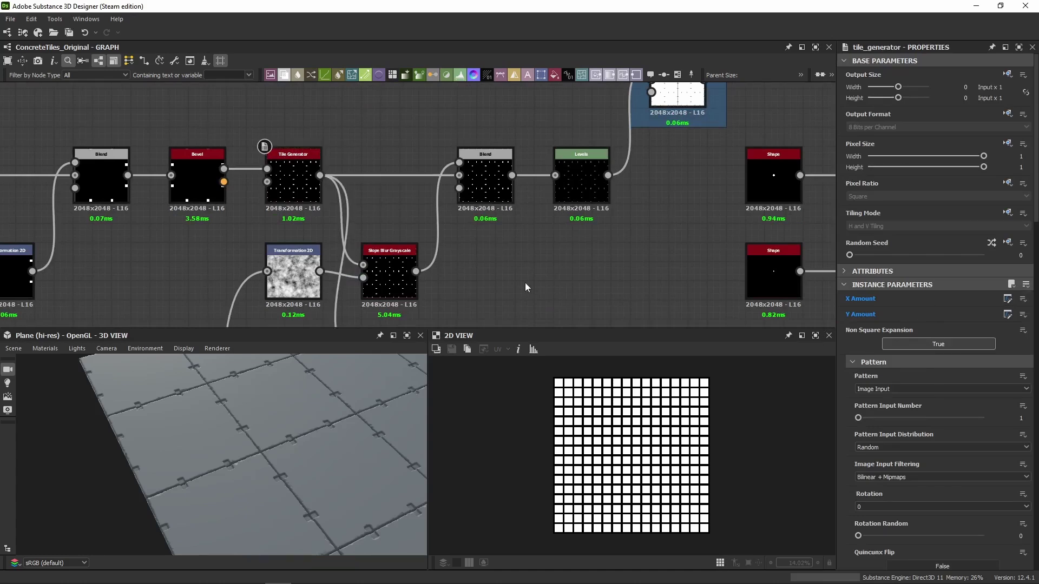
Examine the Blend and Slope Blur Grayscale nodes that feed the Edgewear Large frame.
middle_drag(251, 125, 451, 115)
scroll(441, 118, down, 4)
middle_drag(389, 205, 639, 198)
middle_drag(457, 205, 671, 272)
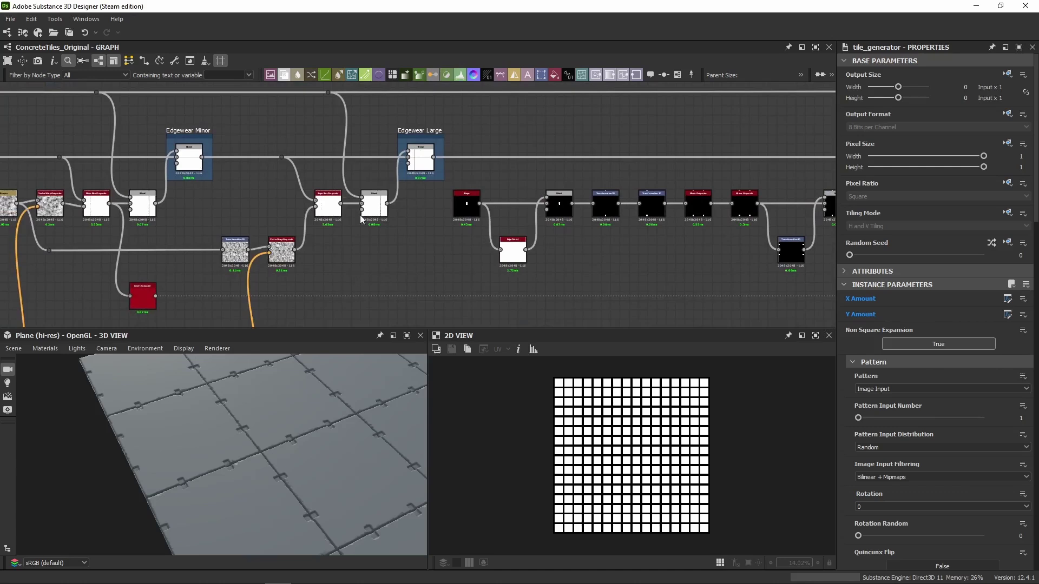
drag(431, 134, 246, 299)
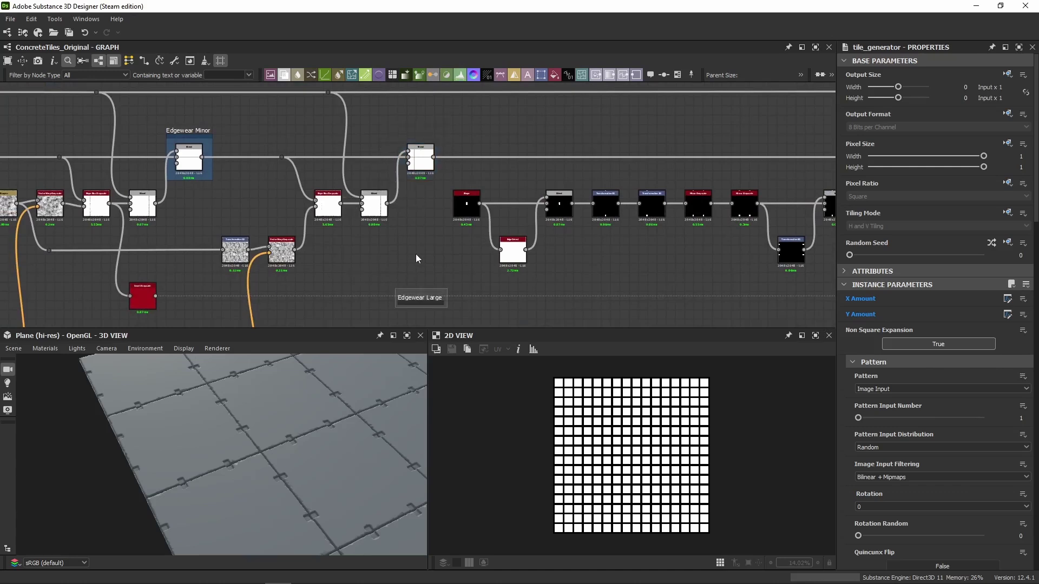
key(ctrl+z)
click(375, 205)
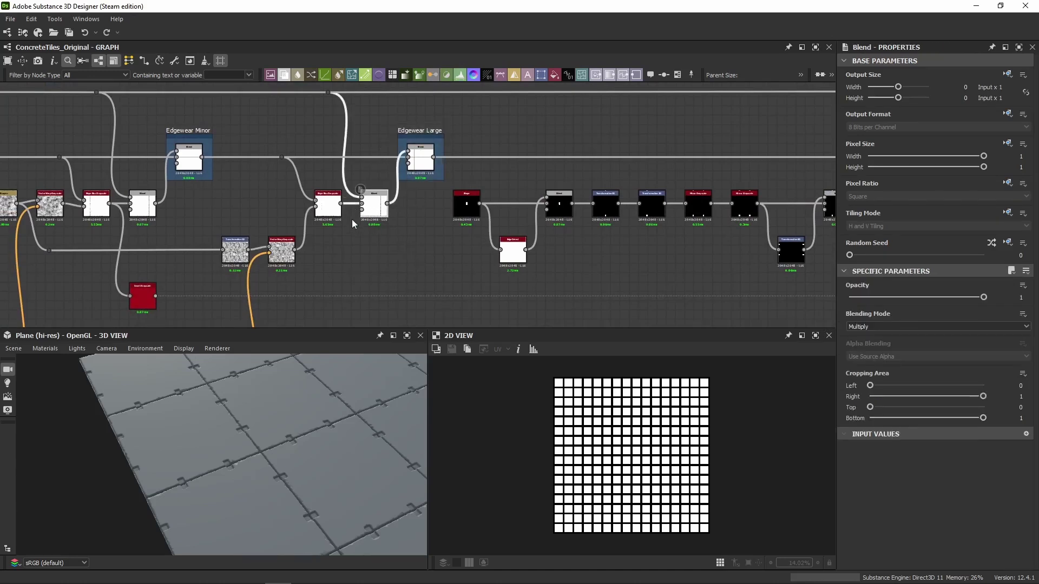
click(337, 216)
click(272, 261)
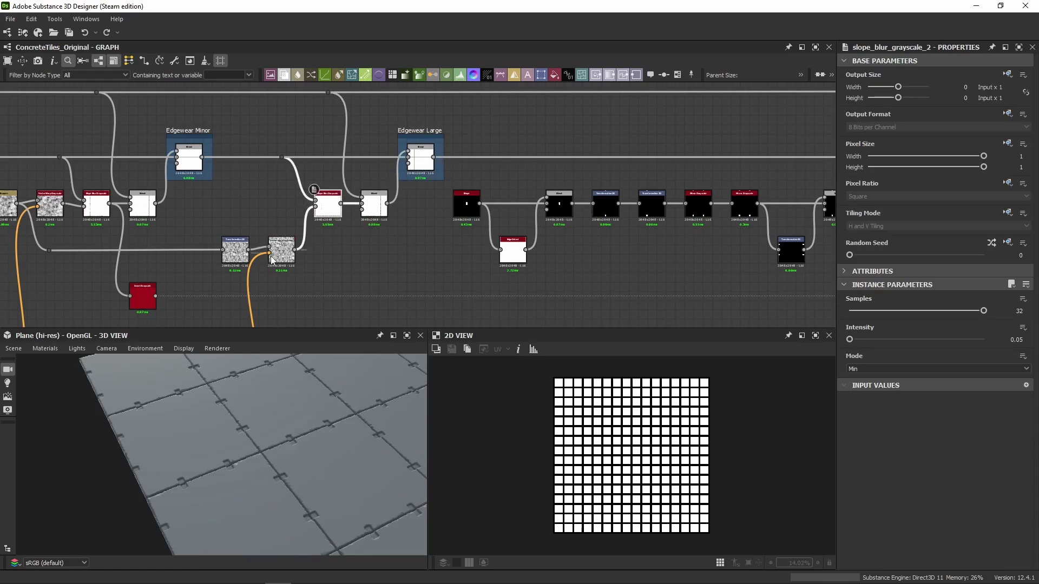
click(394, 258)
Preview the Tile Generator after the Bevel node and check which existing graph input drives its X Amount.
middle_drag(725, 176, 482, 181)
middle_drag(640, 169, 697, 147)
scroll(547, 210, up, 3)
middle_drag(546, 210, 269, 236)
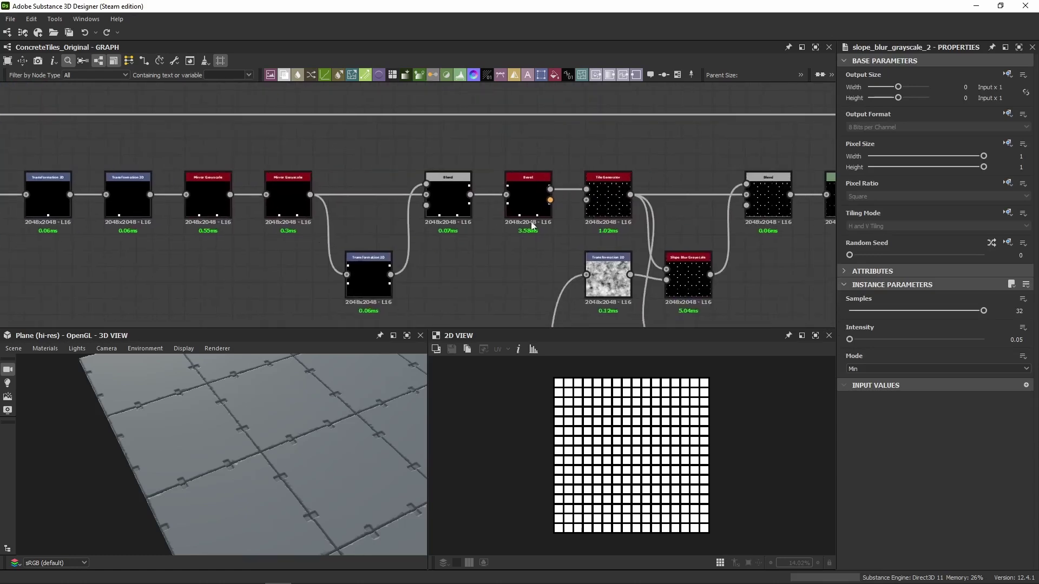
scroll(535, 220, up, 4)
middle_drag(556, 217, 299, 219)
double_click(381, 196)
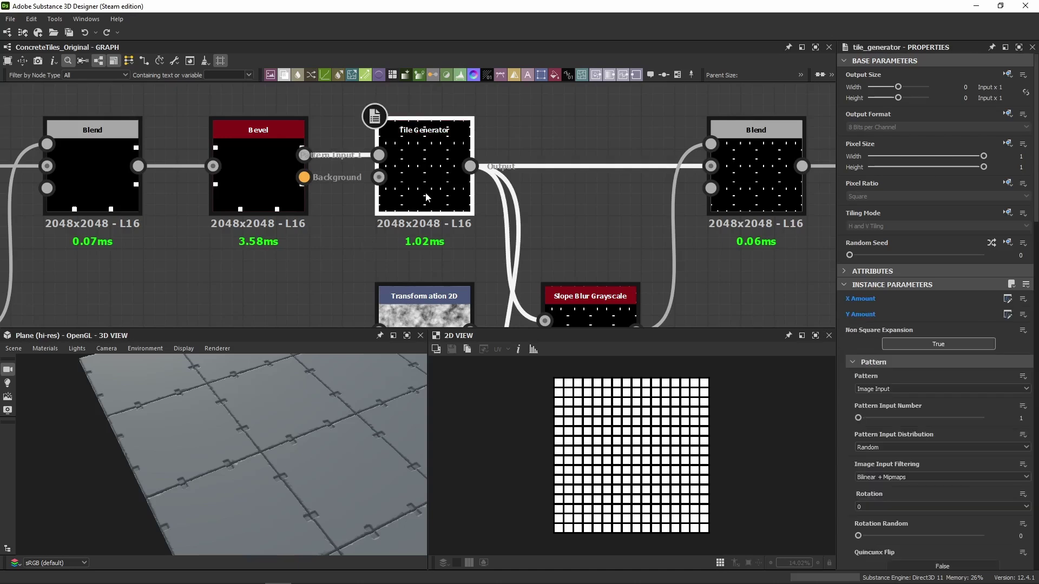
click(1028, 300)
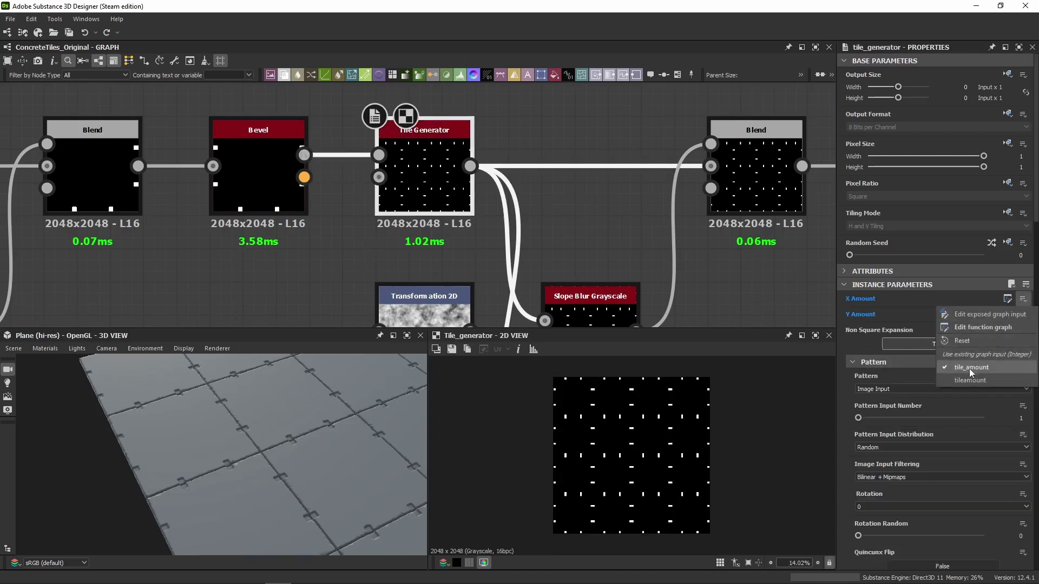
click(625, 144)
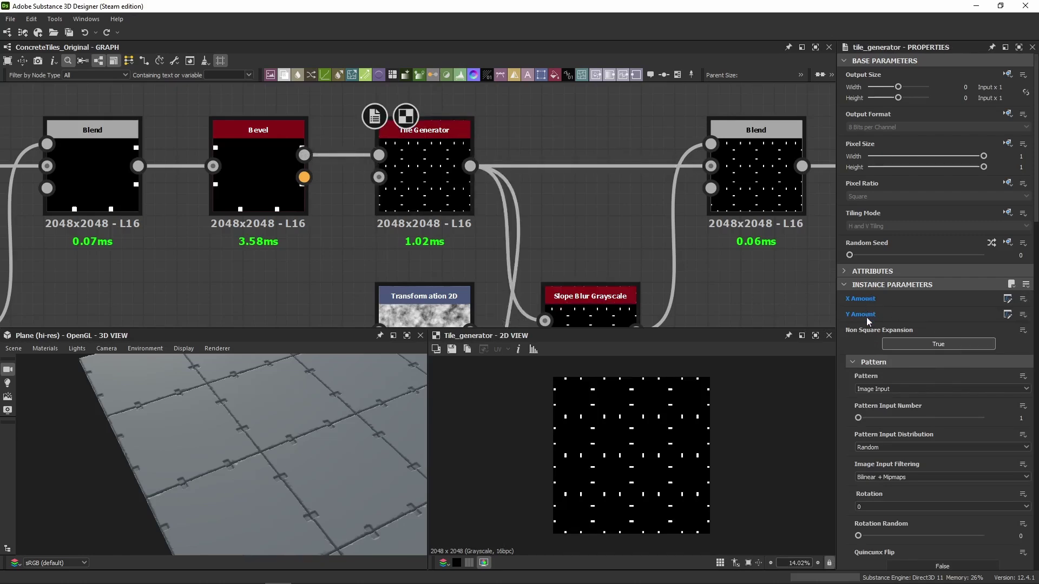
Review the Tile Generator's pattern, size and color parameters, and compare its output with the preceding Bevel node.
click(433, 173)
scroll(477, 102, down, 2)
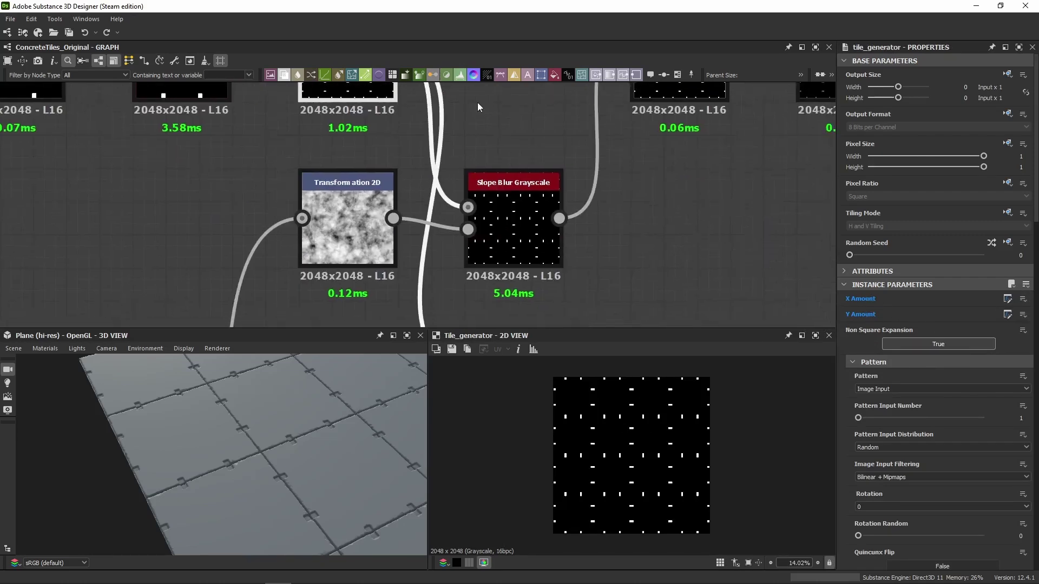
middle_drag(477, 103, 477, 201)
scroll(841, 377, down, 10)
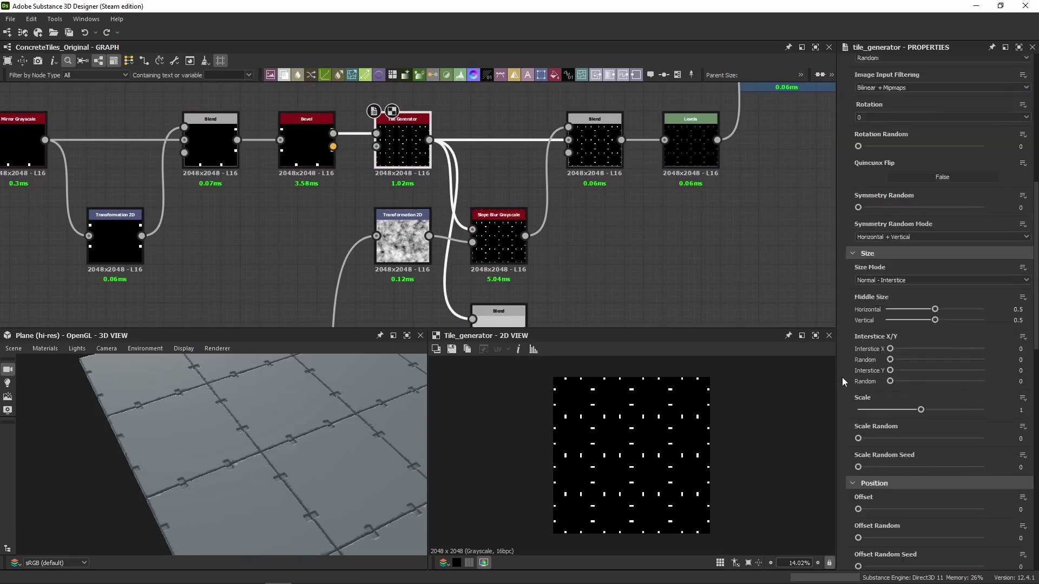
scroll(841, 265, down, 10)
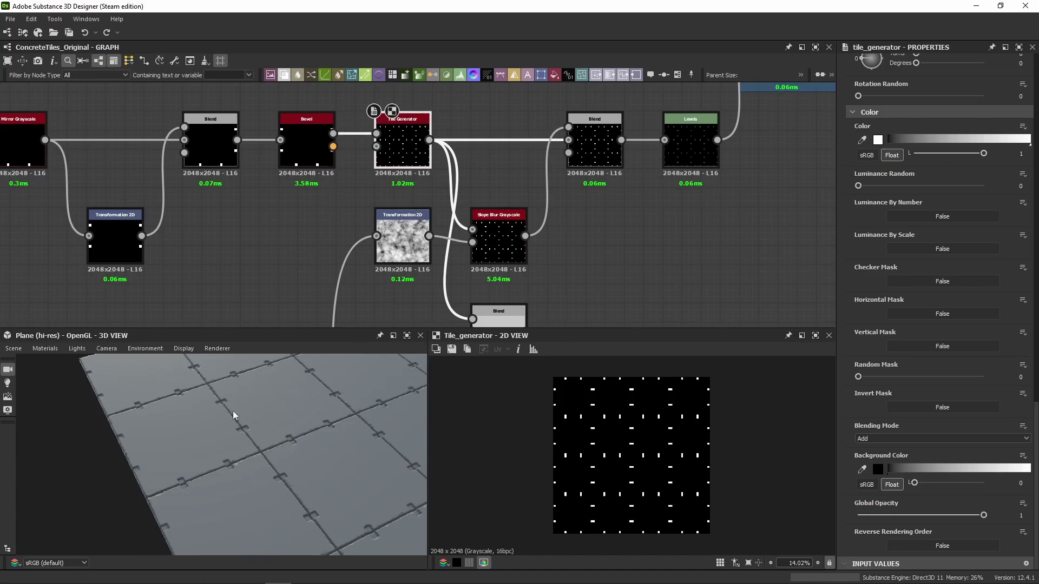
double_click(297, 153)
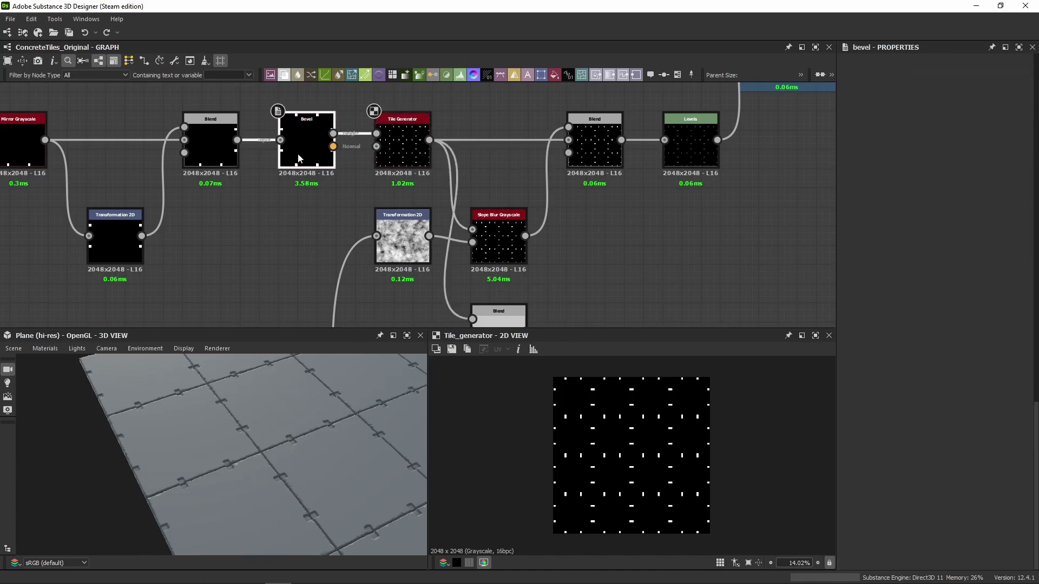
drag(312, 206, 115, 136)
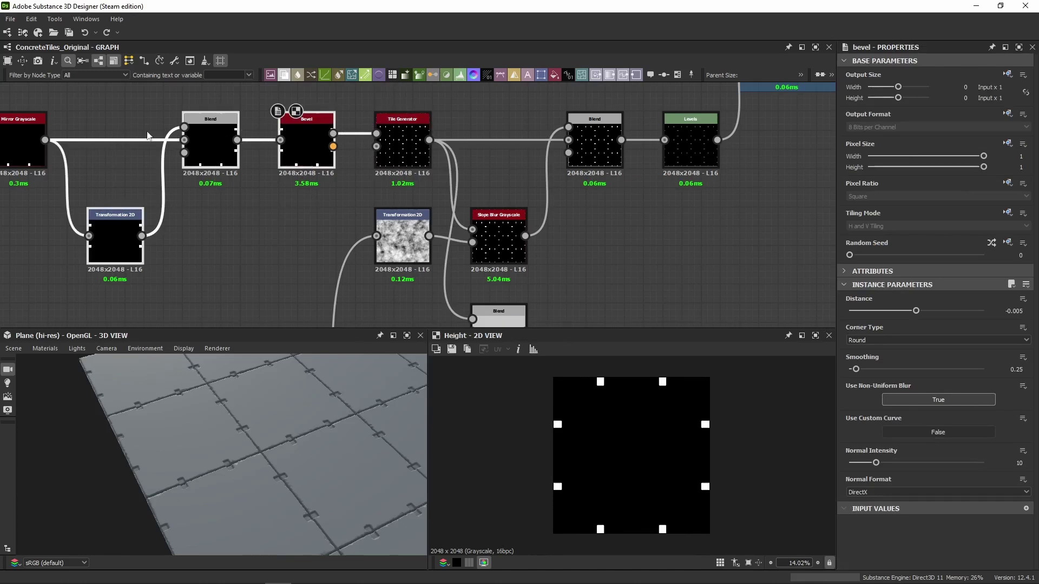
double_click(402, 144)
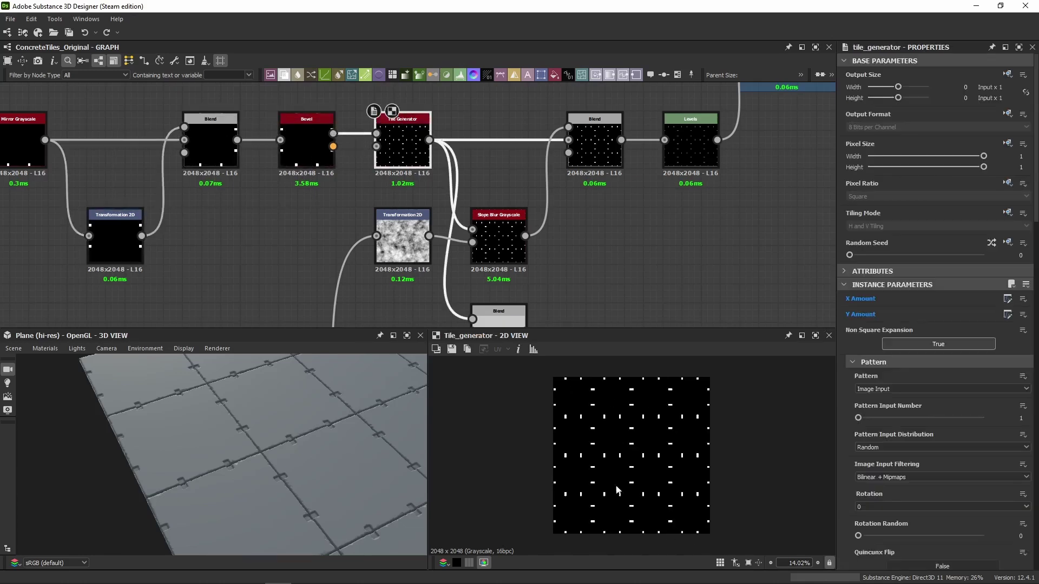
scroll(346, 233, down, 3)
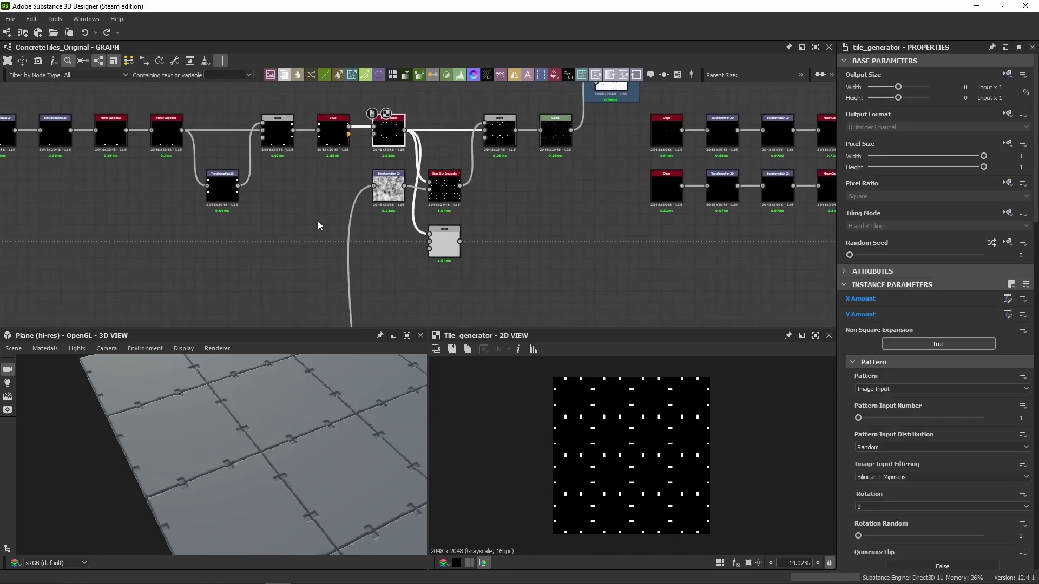
Trace the Transformation 2D below the Tile Generator to the Noises frame, then preview it and examine its transform matrix values.
middle_drag(317, 221, 314, 259)
scroll(315, 259, up, 5)
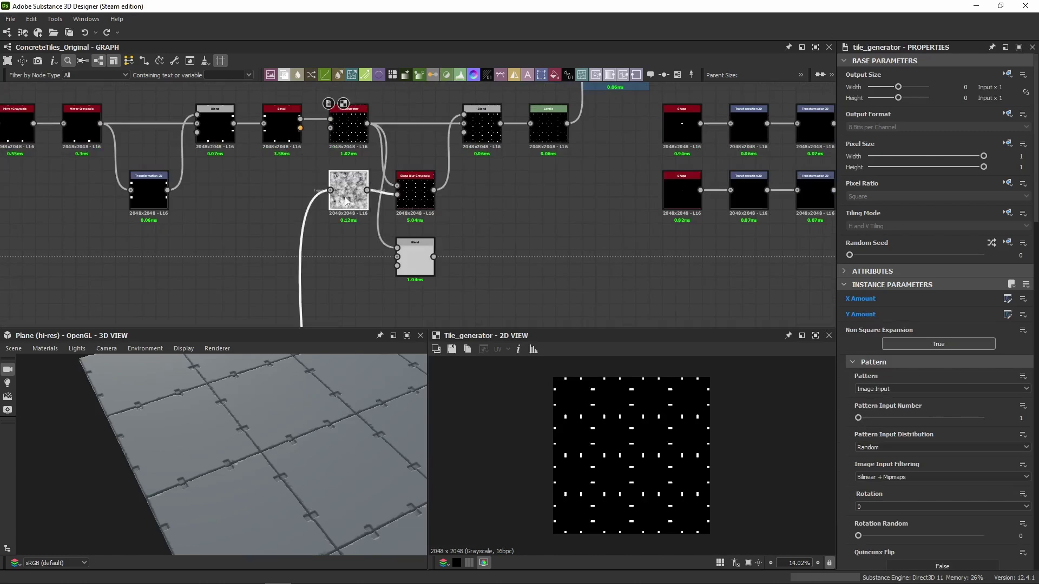
click(345, 196)
scroll(352, 184, up, 2)
scroll(371, 238, down, 6)
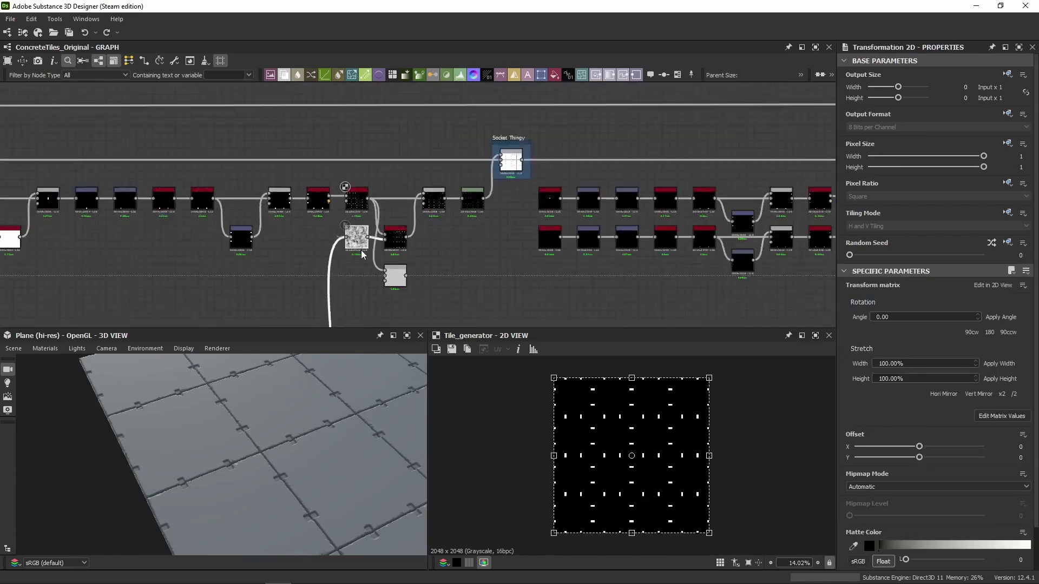
middle_drag(371, 244, 518, 185)
scroll(518, 185, up, 5)
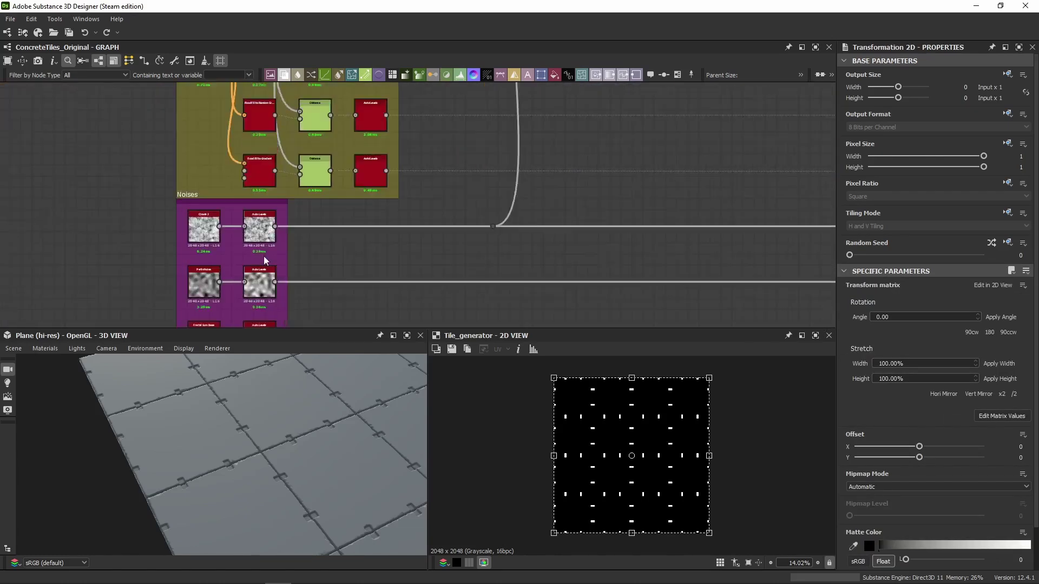
scroll(255, 218, down, 5)
scroll(510, 227, up, 6)
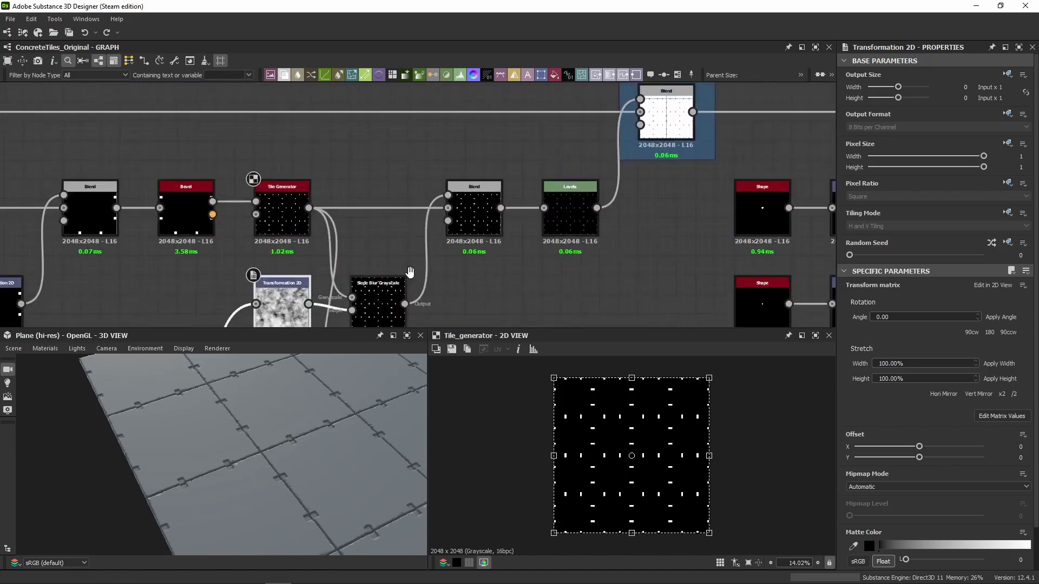
double_click(429, 190)
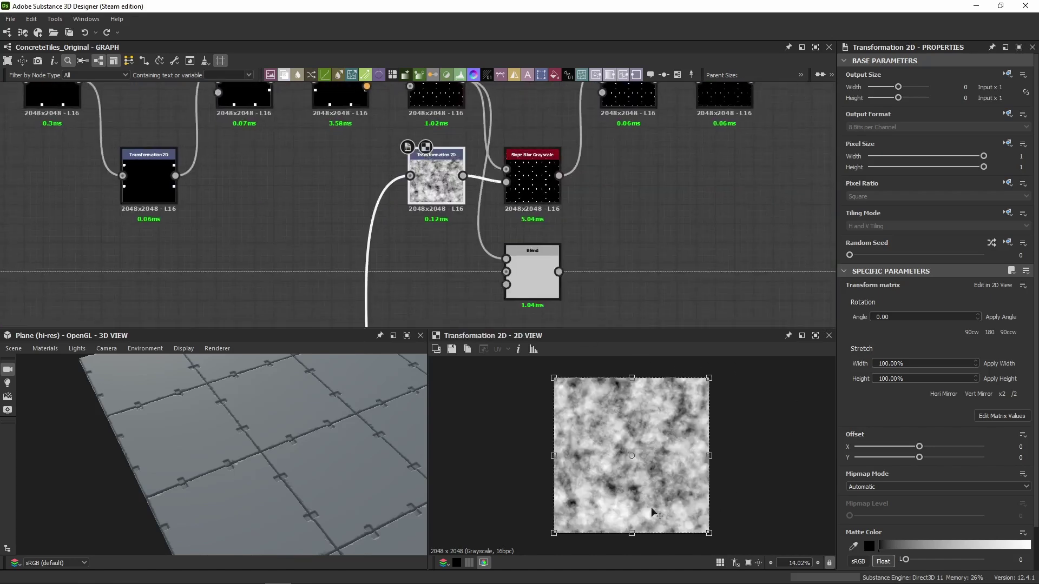
scroll(255, 225, down, 4)
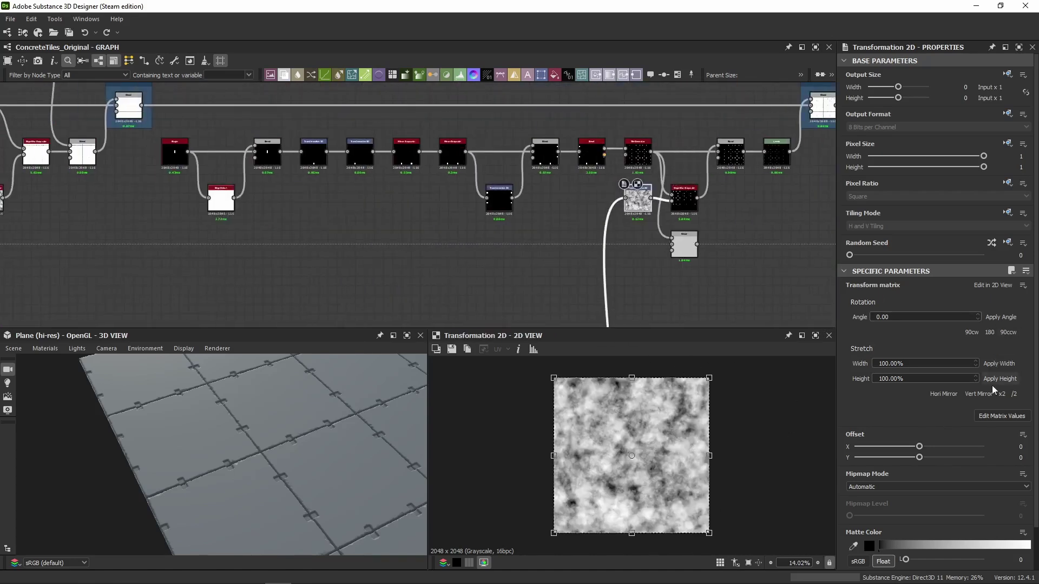
click(995, 416)
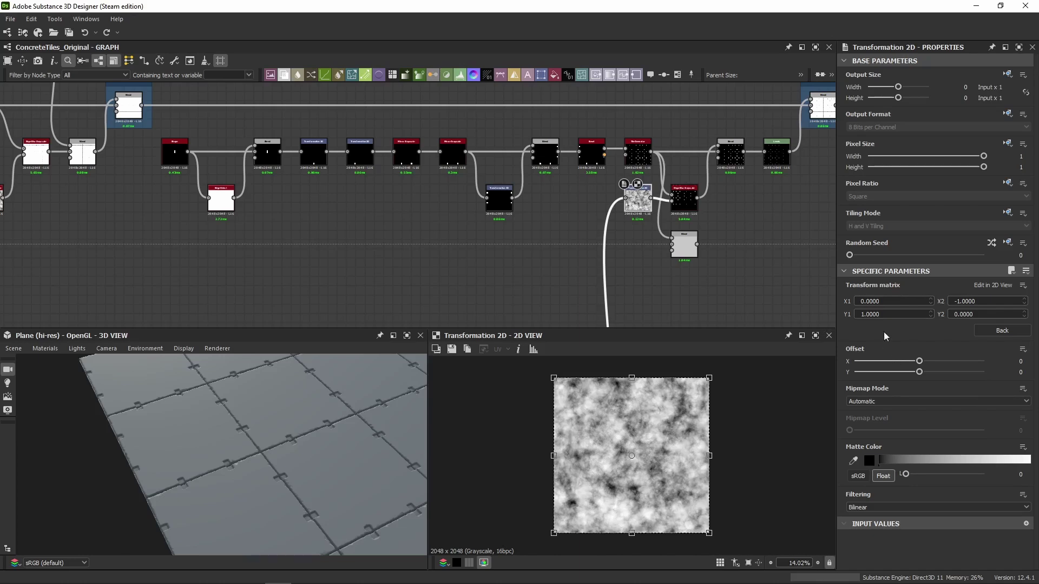
scroll(732, 244, up, 5)
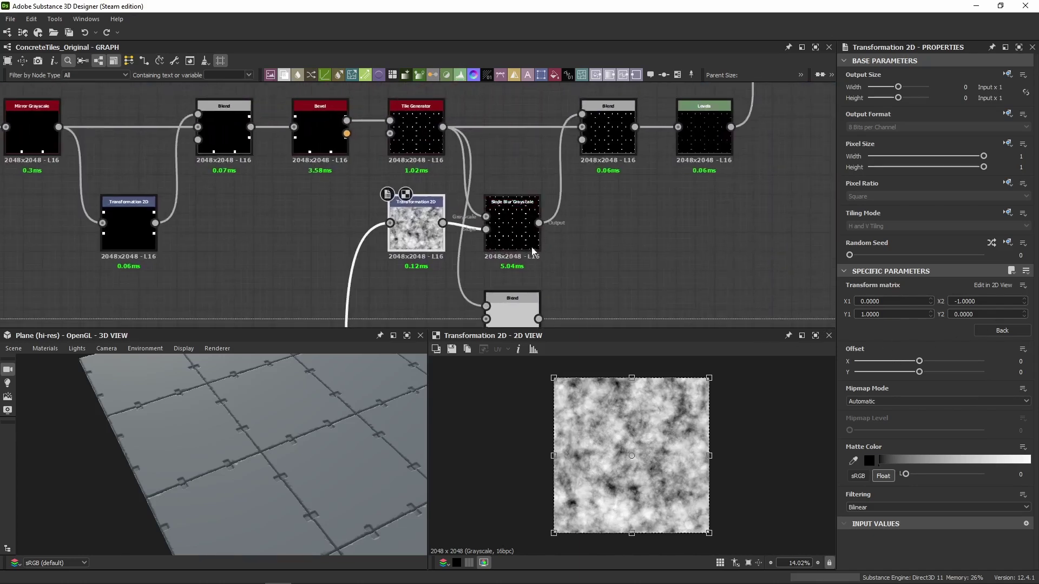
Preview the Slope Blur Grayscale after the Transformation 2D and inspect the socket edges closely in the 2D and 3D views.
double_click(512, 229)
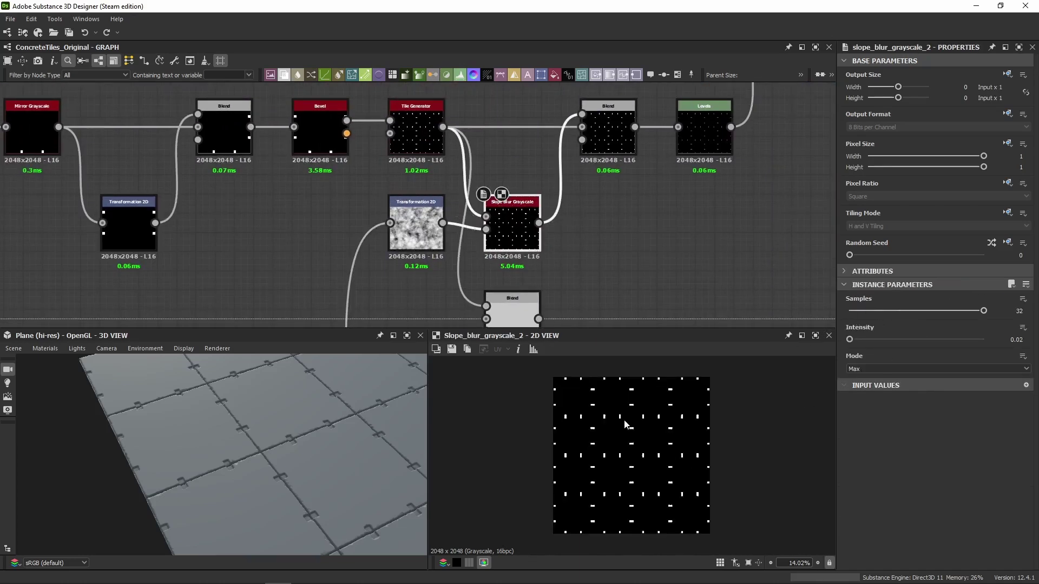
scroll(624, 423, up, 15)
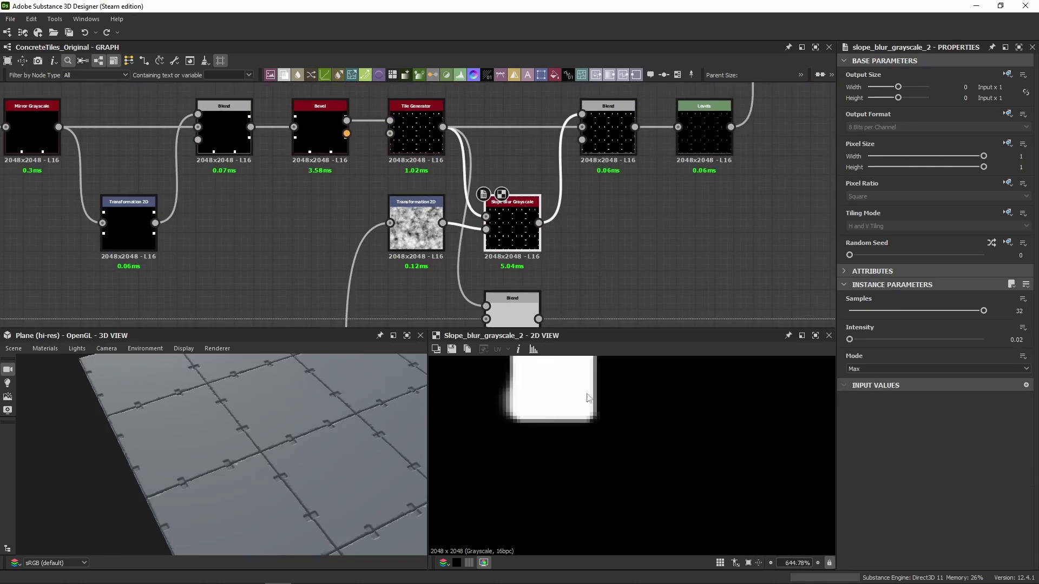
middle_drag(589, 398, 605, 493)
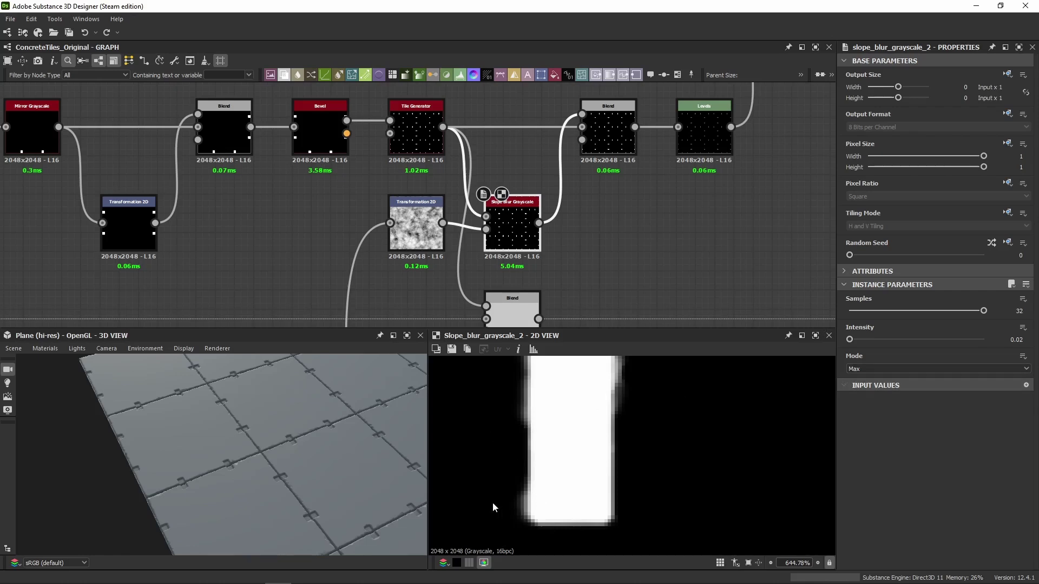
scroll(233, 432, up, 10)
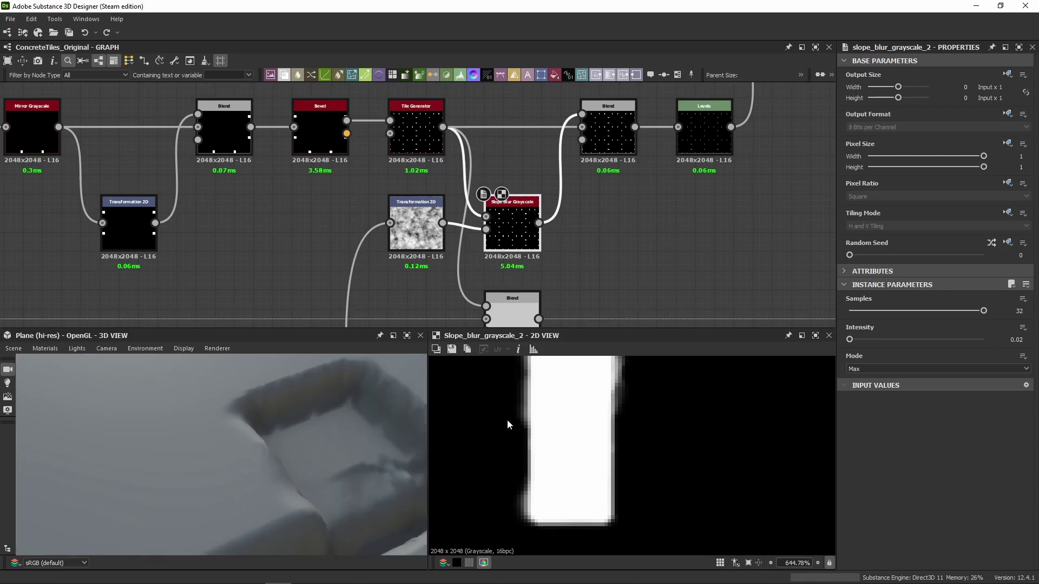
Preview the Blend that follows the Slope Blur Grayscale, try its opacity at 1, and undo the change.
scroll(494, 223, down, 3)
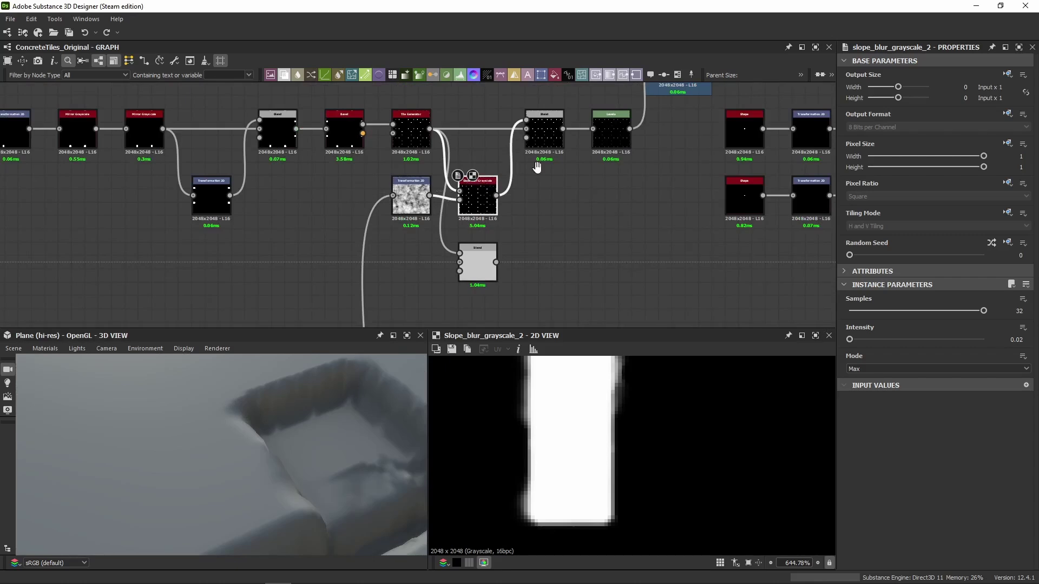
middle_drag(550, 145, 494, 197)
click(493, 196)
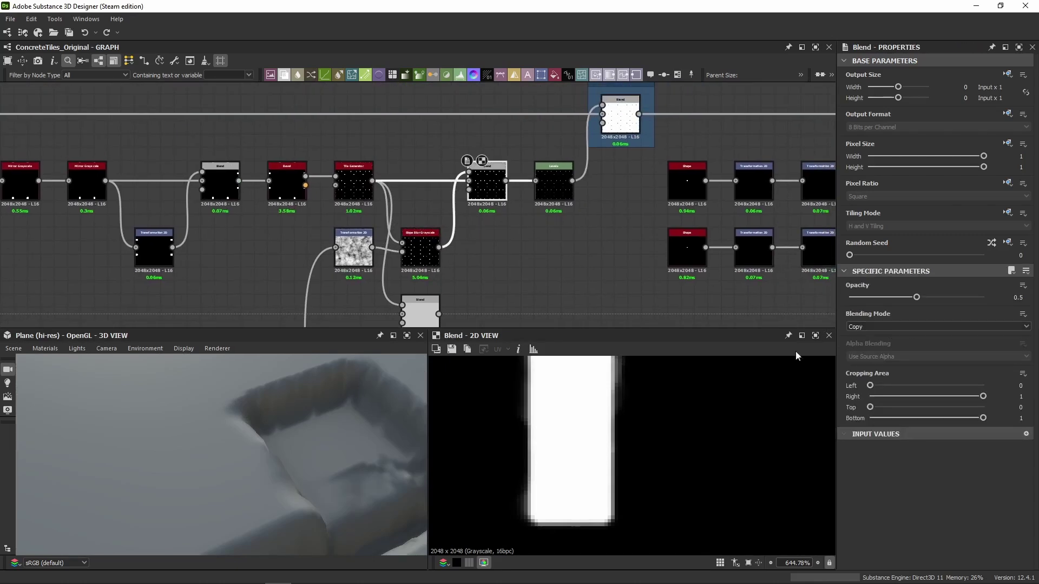
middle_drag(563, 421, 563, 447)
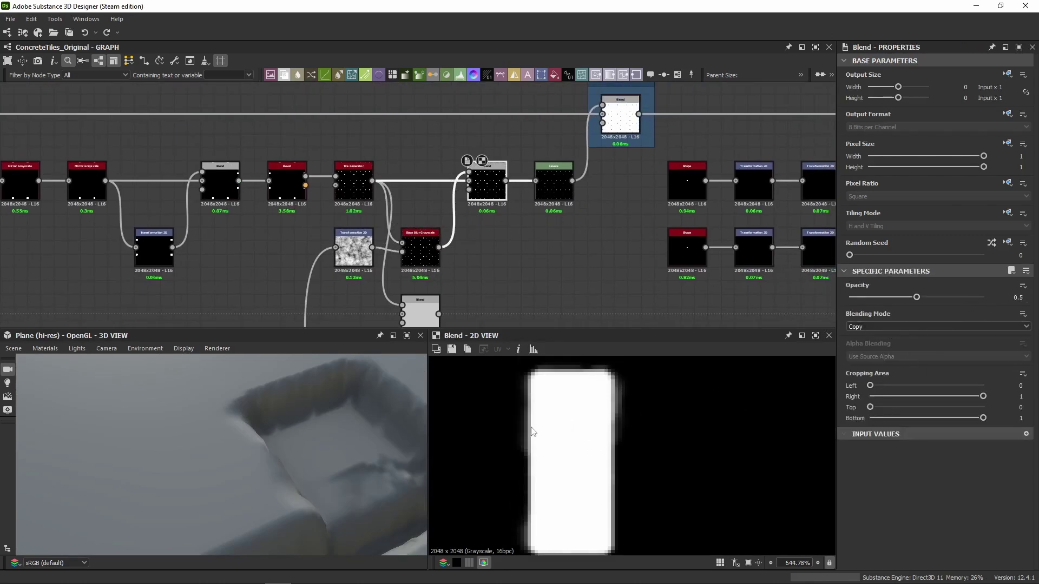
drag(916, 298, 1007, 309)
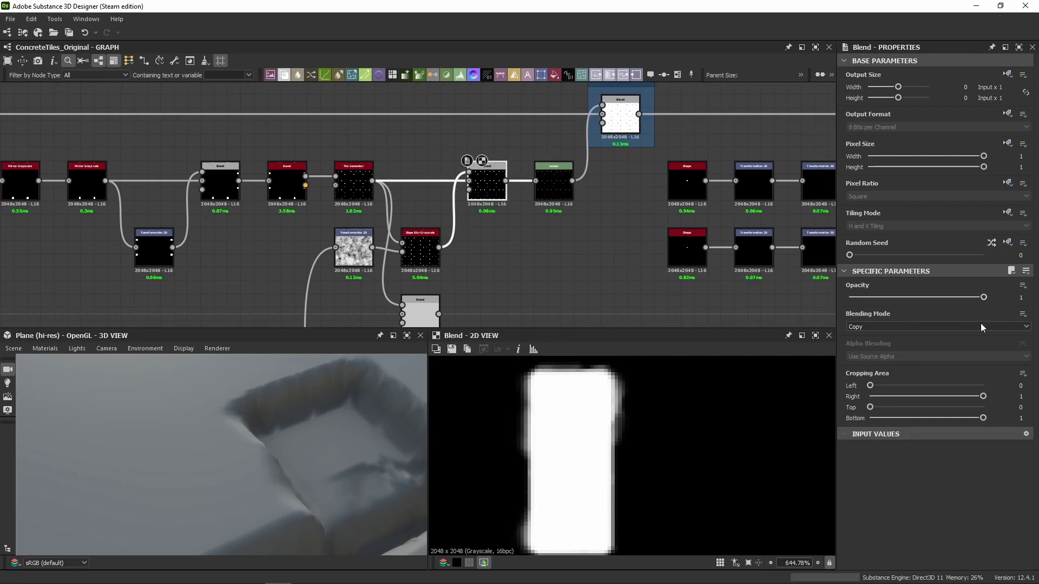
key(ctrl+z)
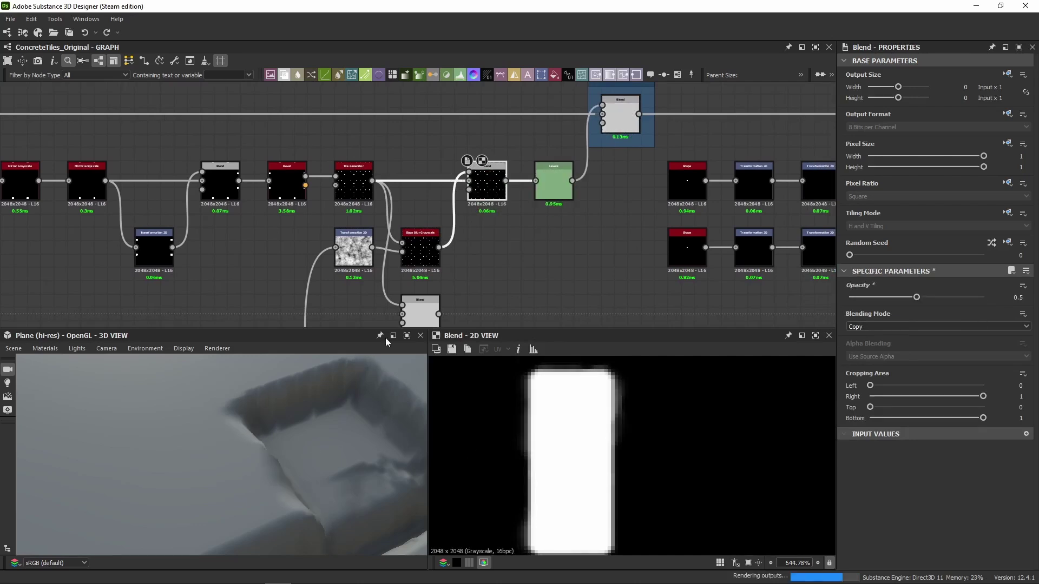
Examine the individual level values of the Levels node and the blend settings of the Socket Thingy node.
double_click(554, 184)
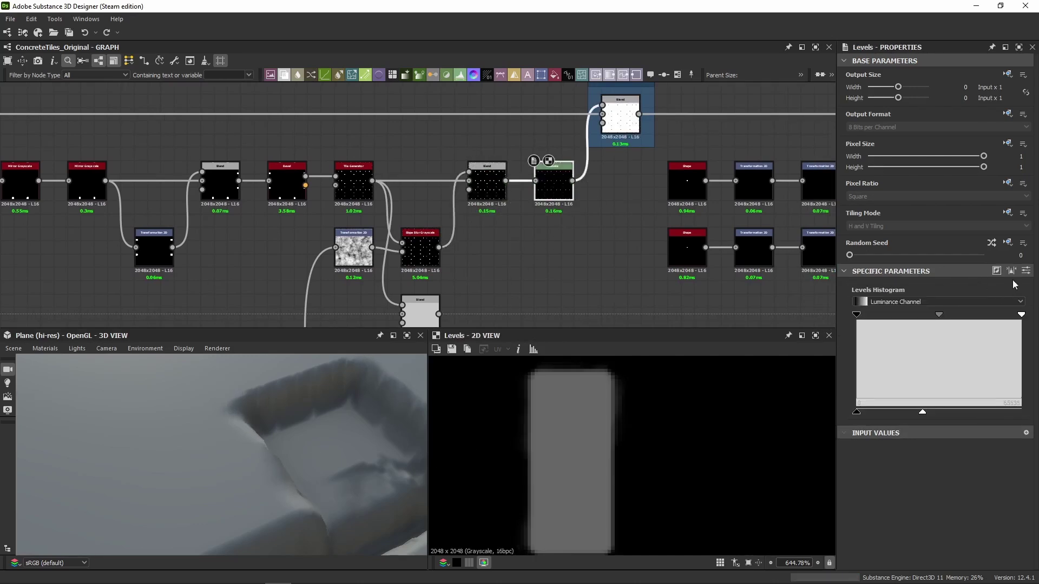
click(1026, 271)
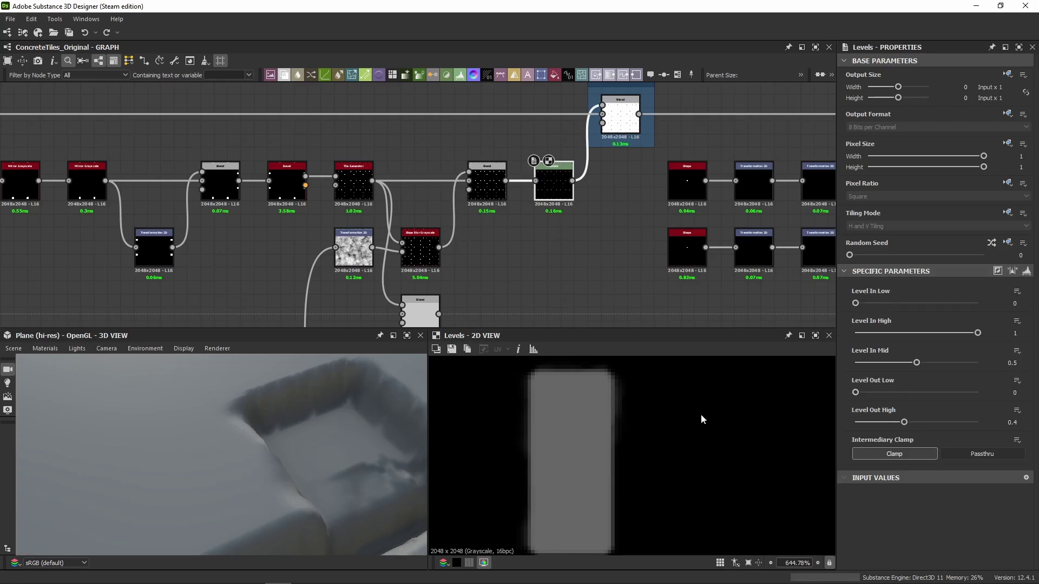
middle_drag(614, 229, 567, 259)
click(583, 158)
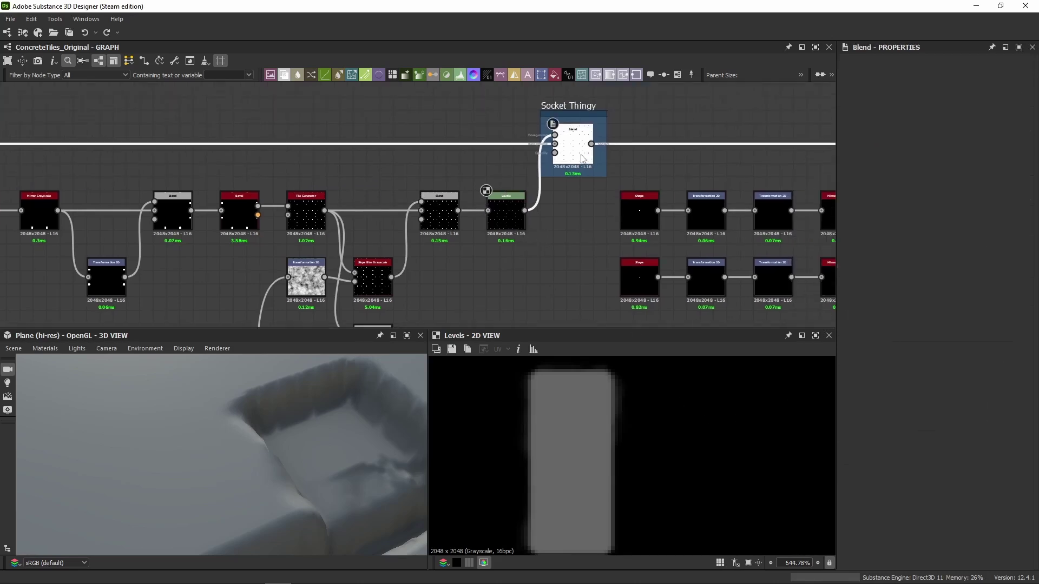
double_click(583, 158)
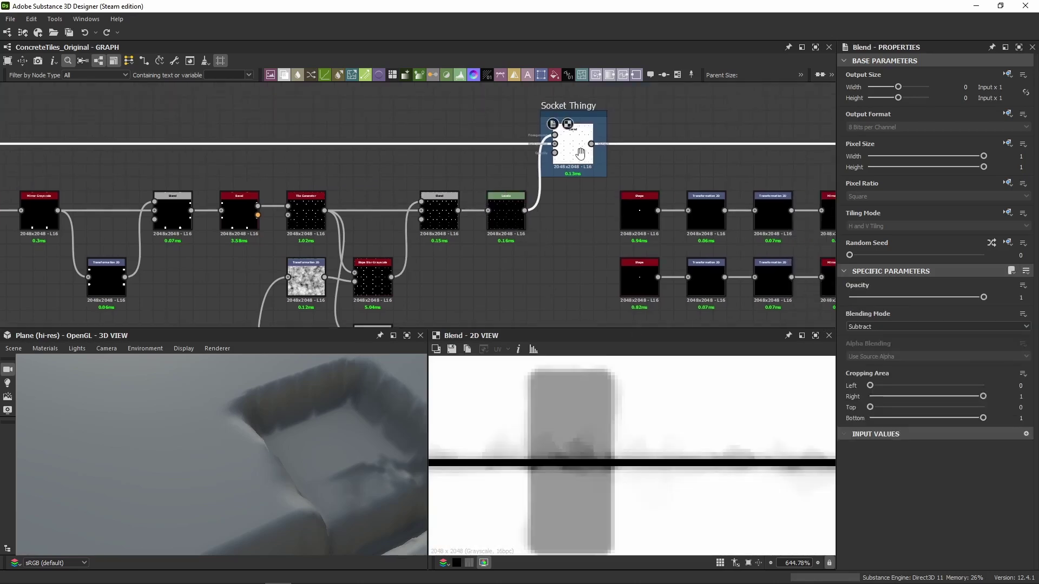
middle_drag(557, 106, 516, 158)
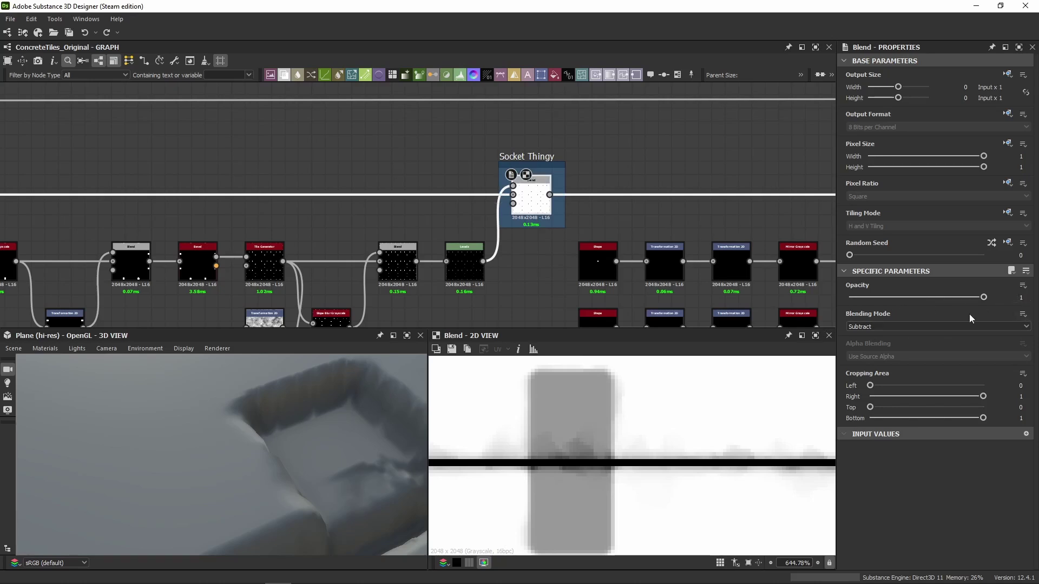
Preview the Levels node feeding Socket Thingy, try a lower output high level, and set Level Out High to 0.4.
double_click(459, 265)
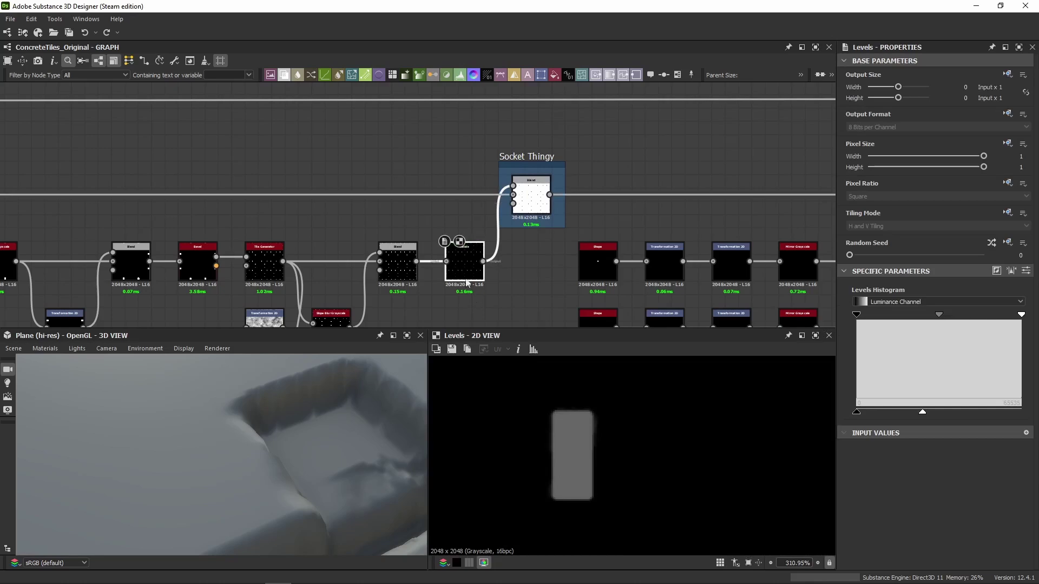
mouse_move(922, 413)
mouse_down()
mouse_move(1007, 414)
mouse_move(878, 413)
mouse_move(970, 414)
mouse_move(921, 414)
mouse_up()
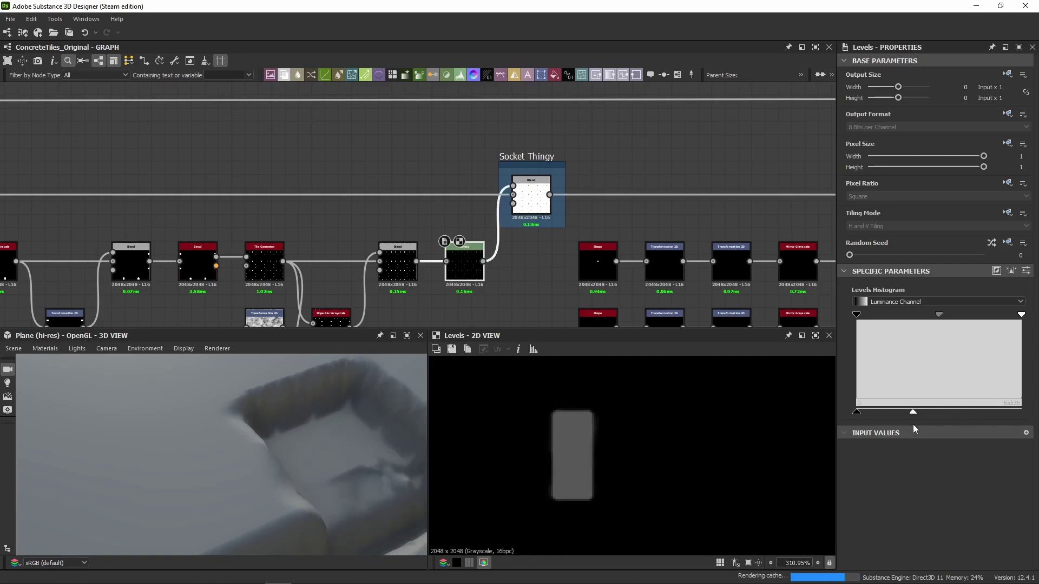
click(1025, 271)
double_click(1011, 422)
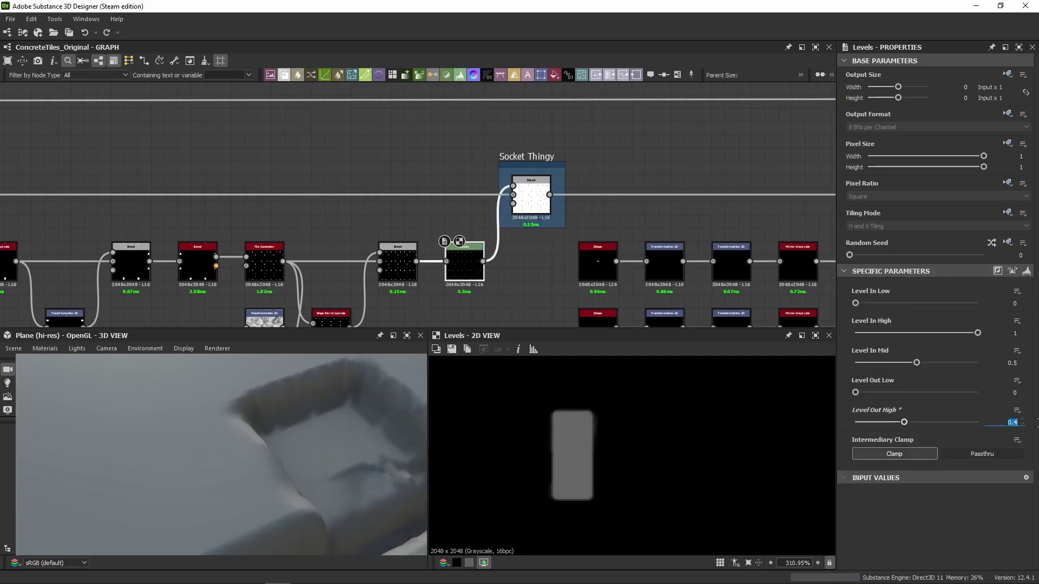
Enable the disabled Blend node in the Socket Hole frame and inspect the holes in the 3D view.
scroll(586, 236, down, 5)
drag(389, 398, 226, 421)
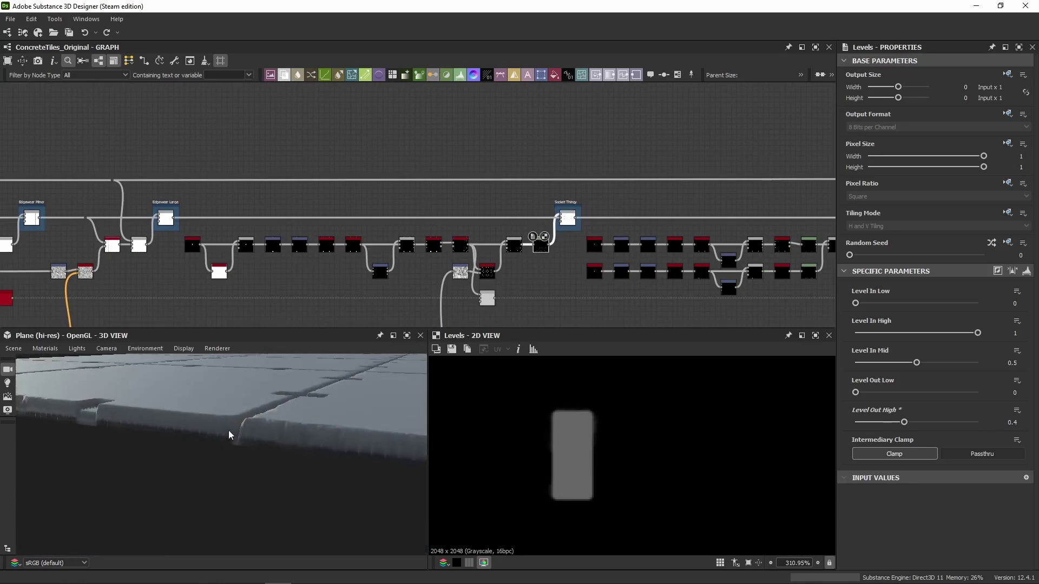
scroll(527, 271, down, 2)
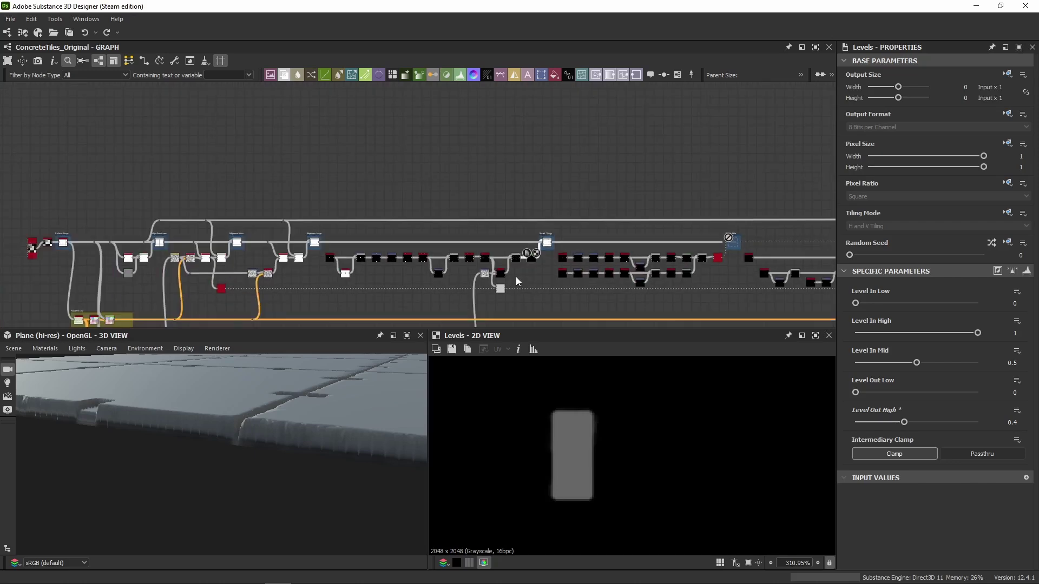
middle_drag(405, 284, 74, 217)
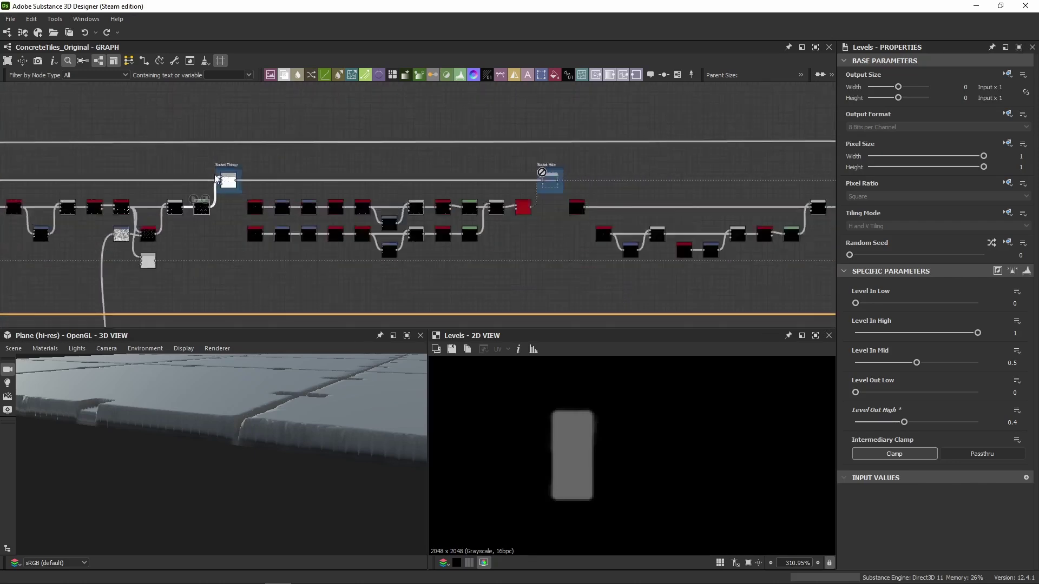
scroll(238, 178, up, 5)
middle_drag(330, 195, 313, 196)
middle_drag(464, 172, 294, 164)
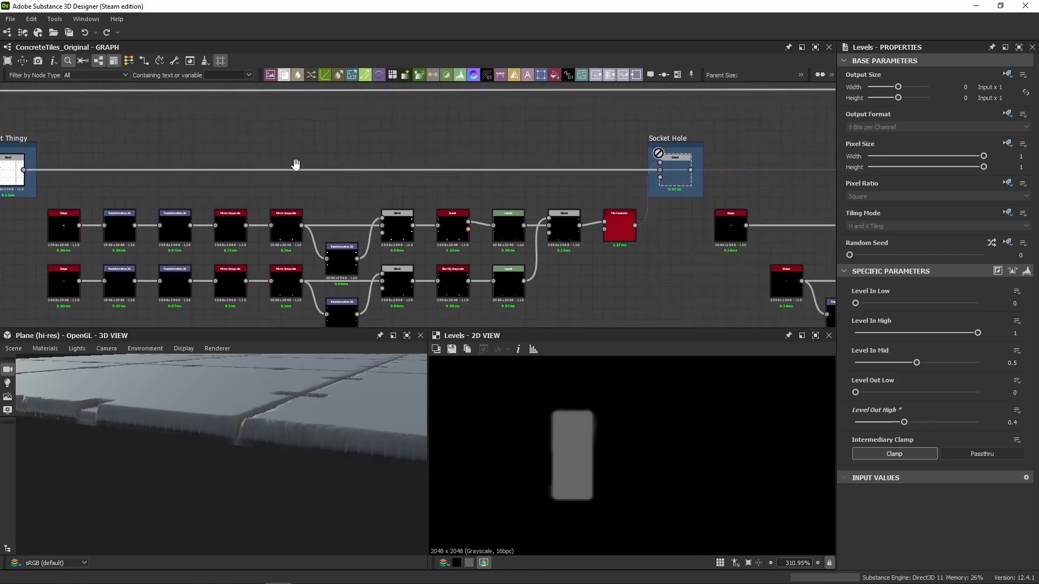
click(666, 188)
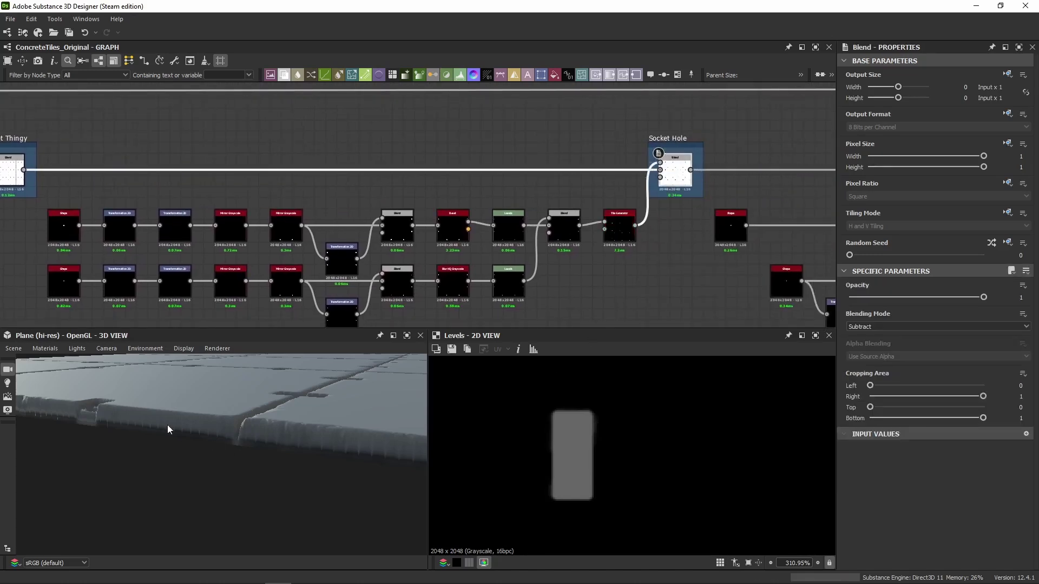
drag(168, 429, 249, 415)
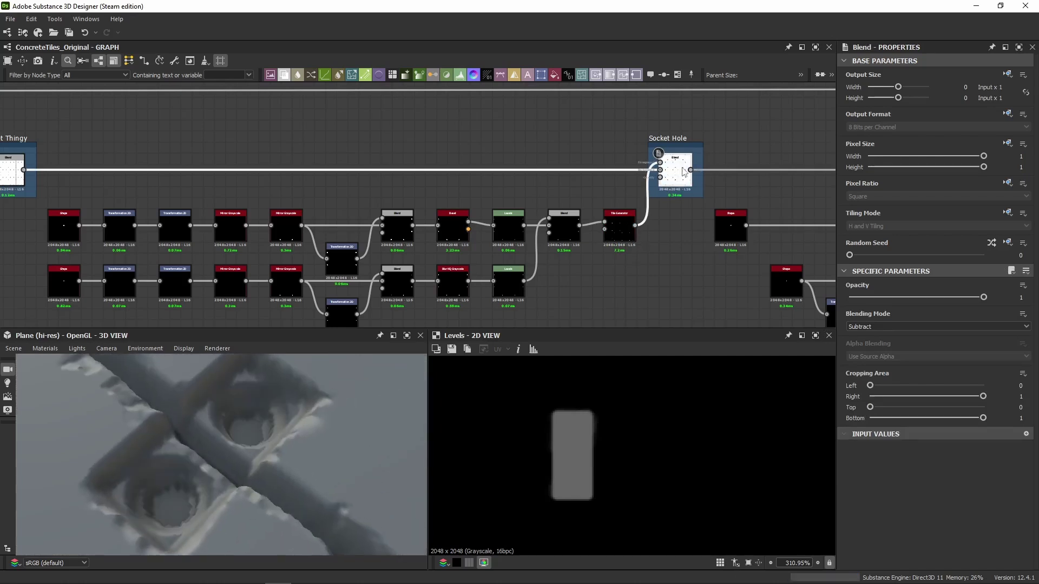
Preview the Shape node that starts the upper Socket Hole row and examine its pattern, scale and size settings.
middle_drag(382, 186, 533, 134)
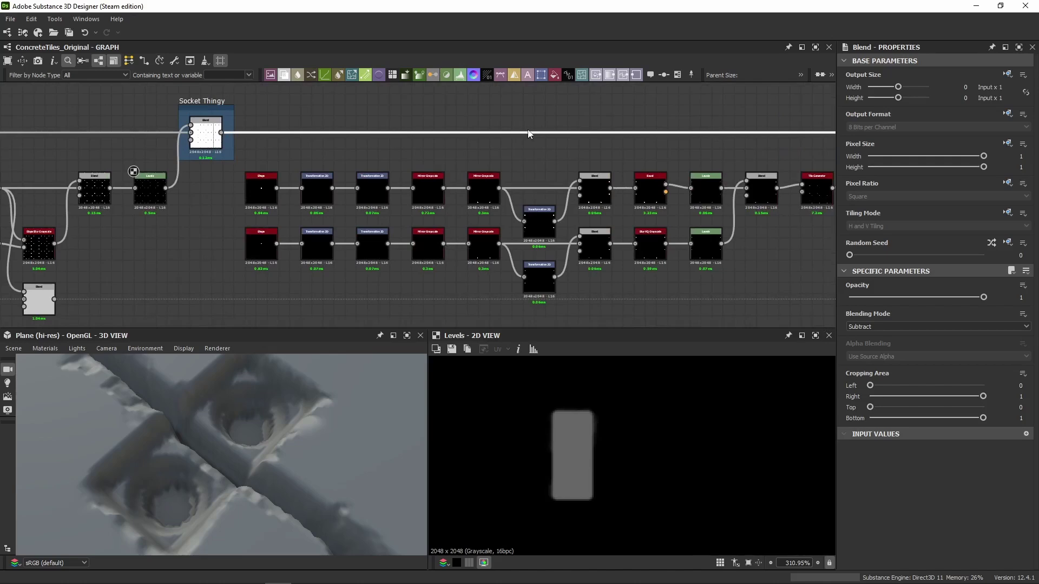
middle_drag(270, 222, 241, 201)
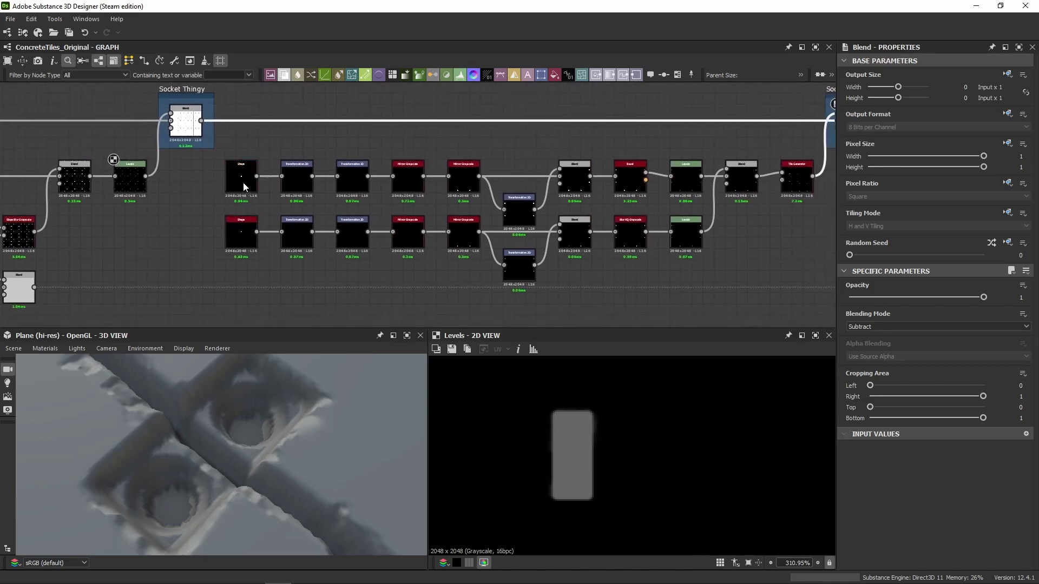
double_click(243, 186)
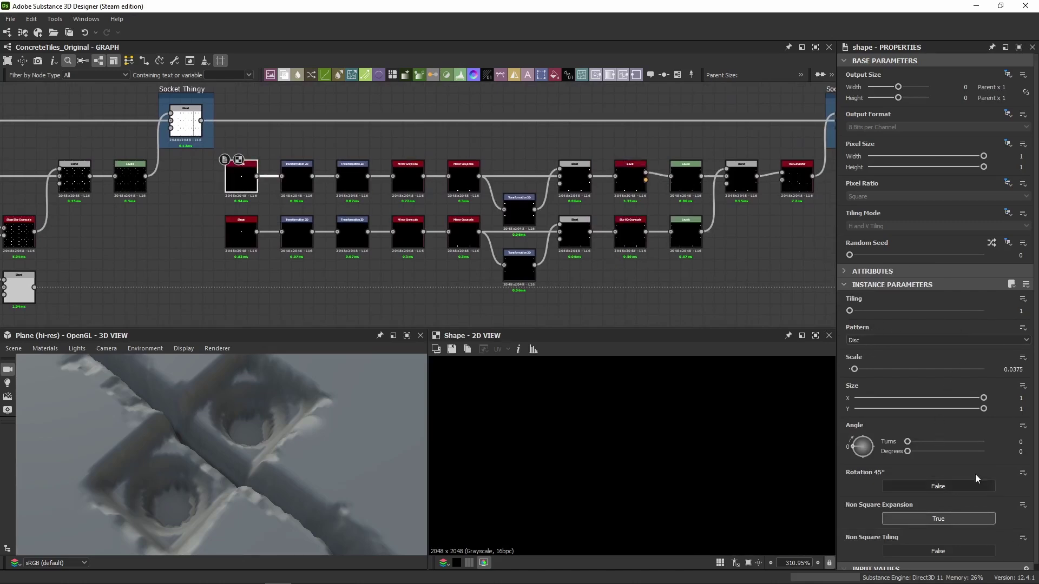
scroll(975, 478, down, 1)
scroll(270, 184, up, 5)
middle_drag(363, 229, 196, 177)
scroll(196, 177, down, 3)
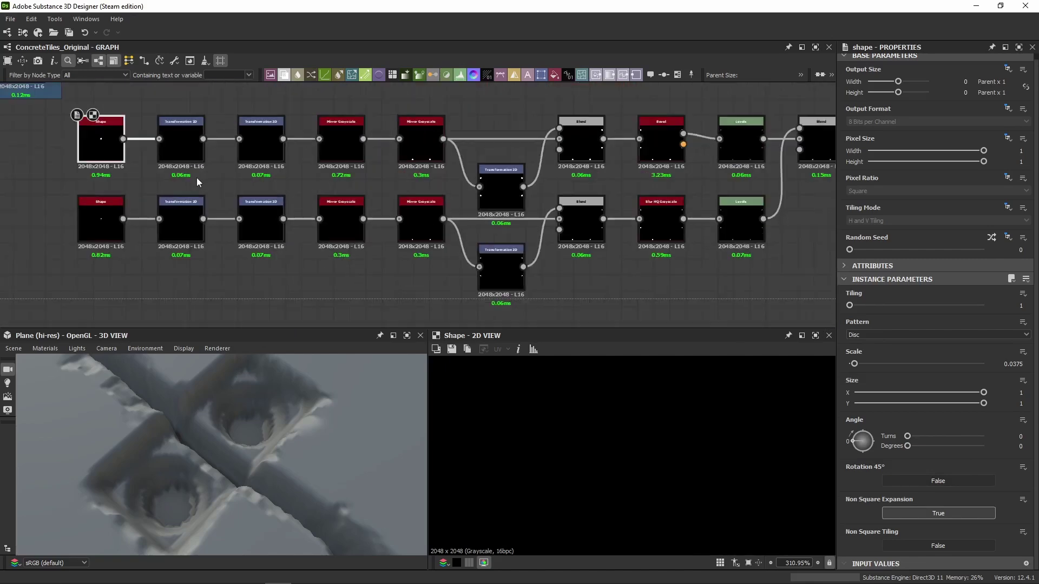
Preview the two Transformation 2D nodes after the Shape and examine their offsets and matrix values.
click(192, 153)
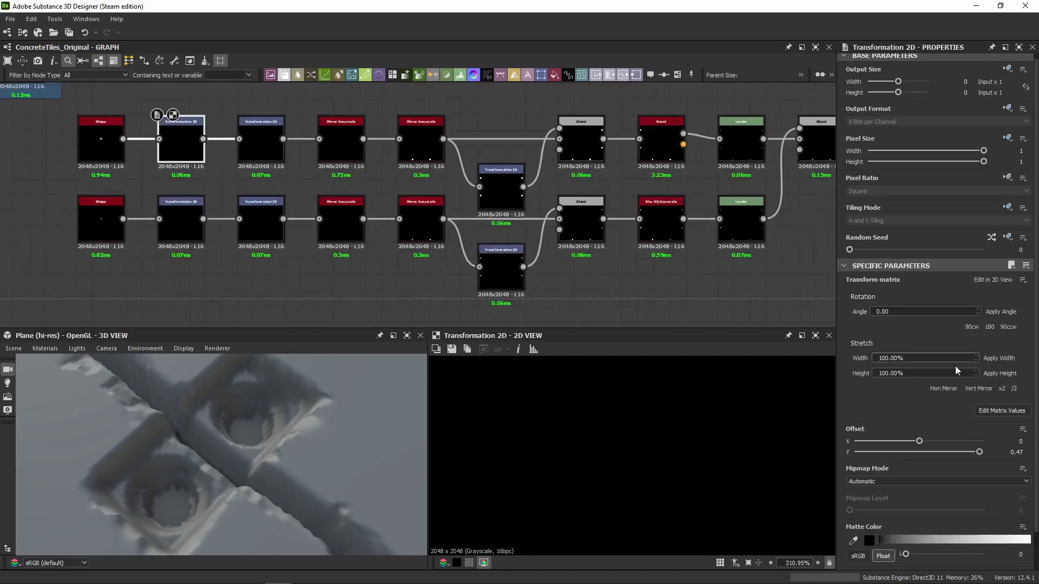
scroll(639, 462, down, 10)
scroll(704, 460, down, 2)
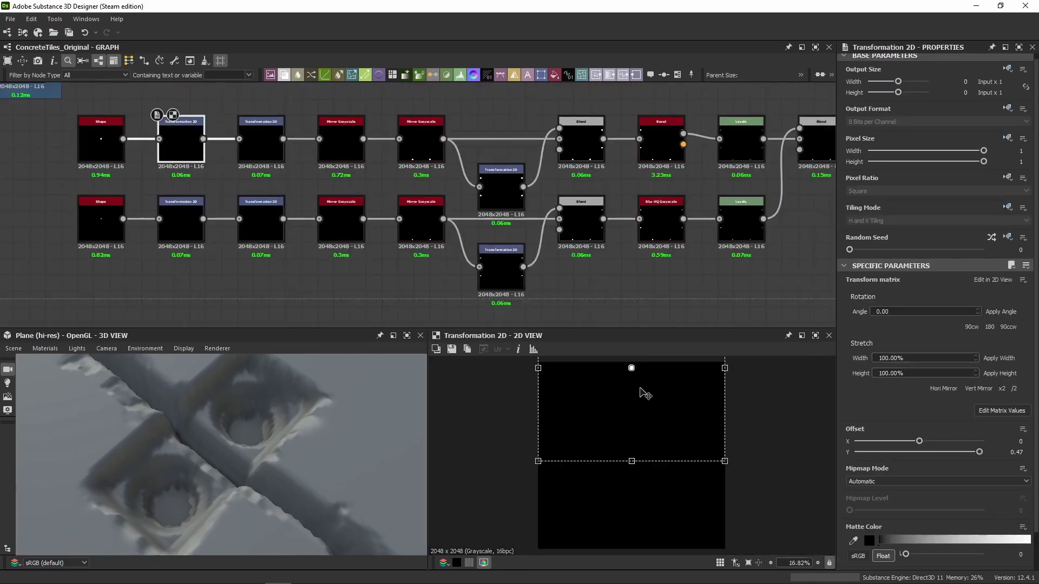
click(1016, 452)
click(1001, 410)
click(272, 156)
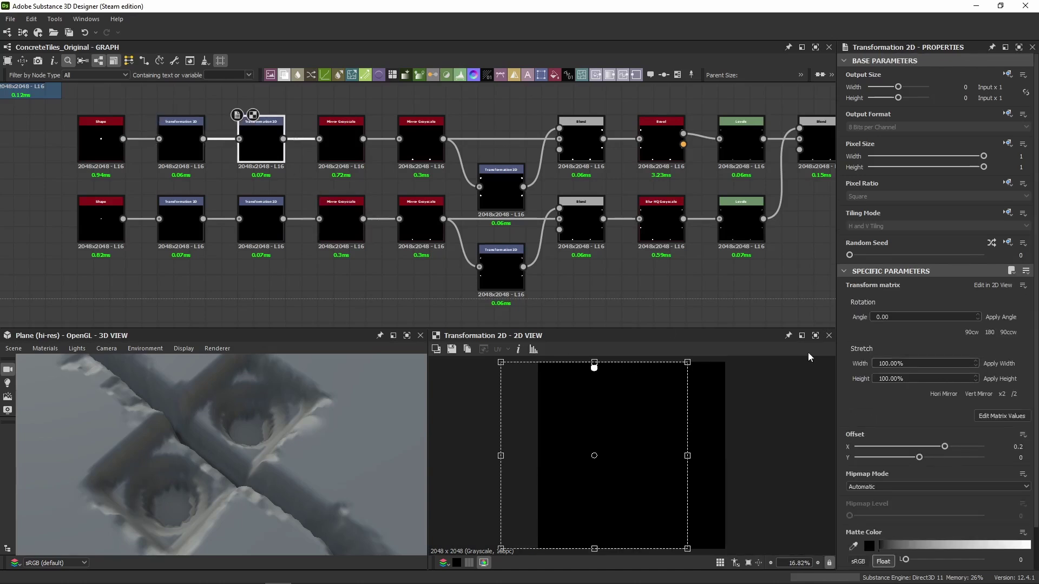
click(1007, 414)
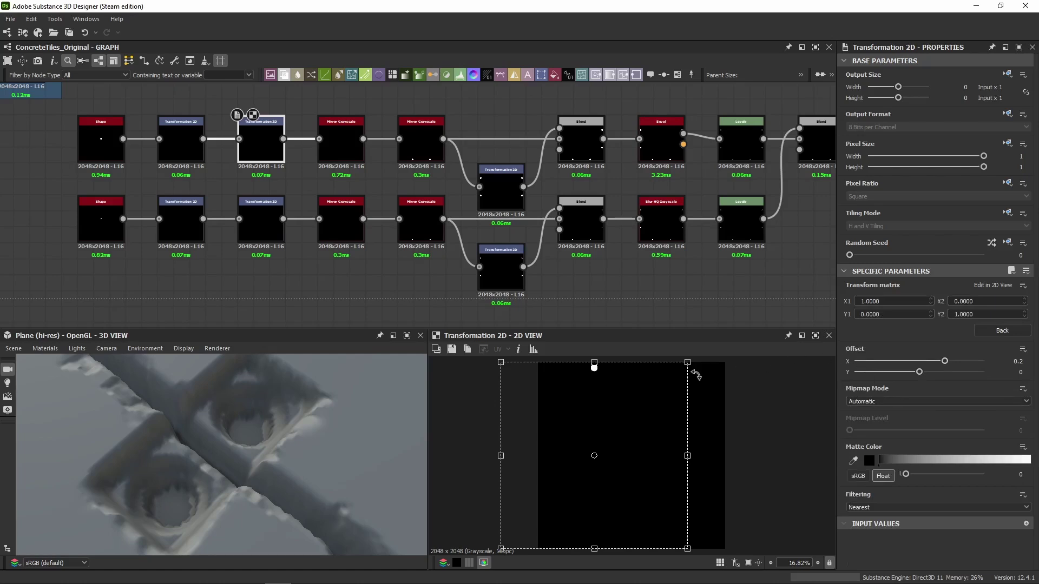
Preview both Mirror Grayscale nodes in the upper row and examine their mirror axis and offset settings.
click(335, 156)
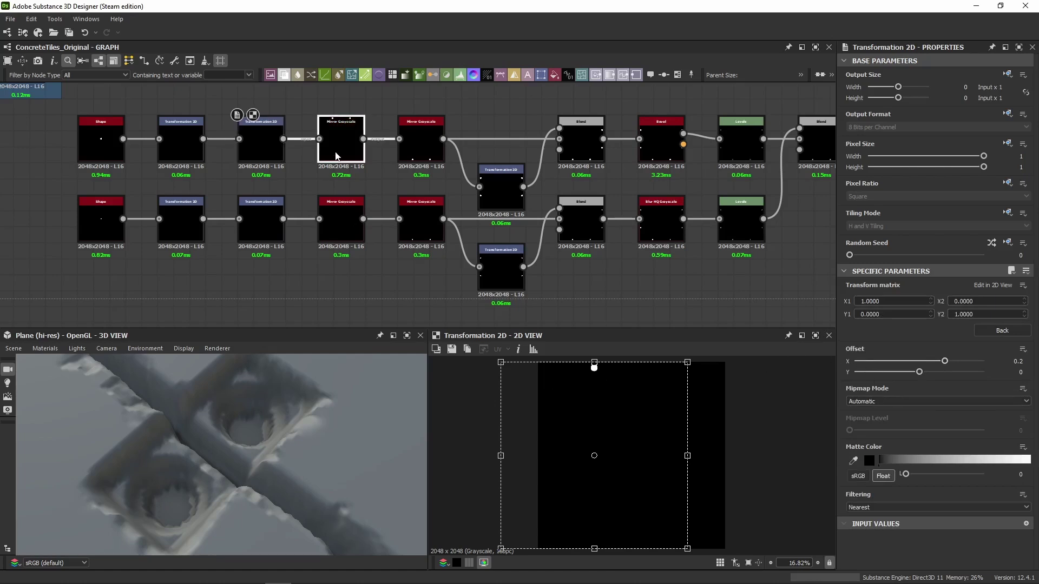
drag(275, 100, 177, 128)
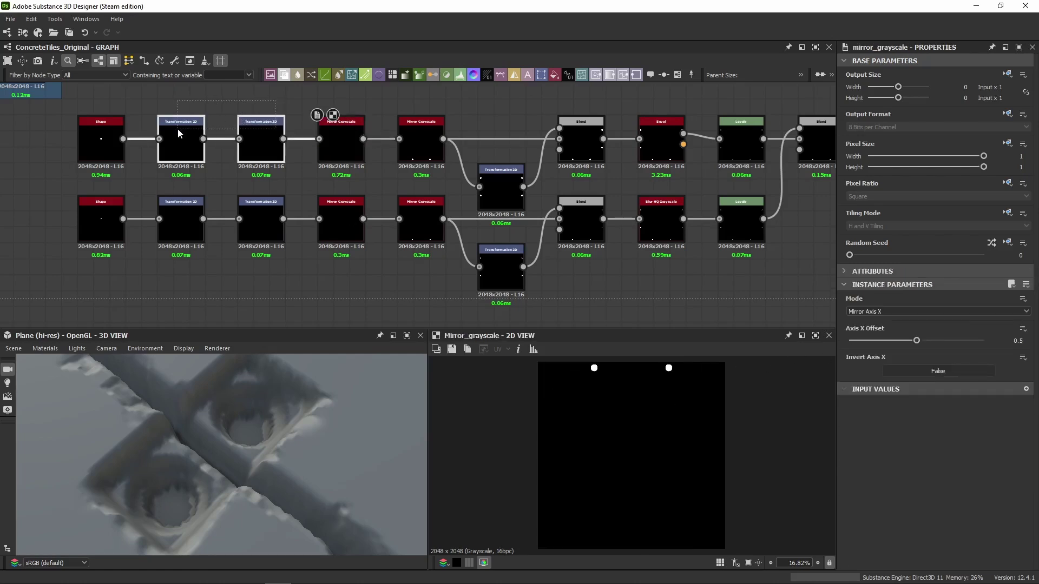
click(350, 157)
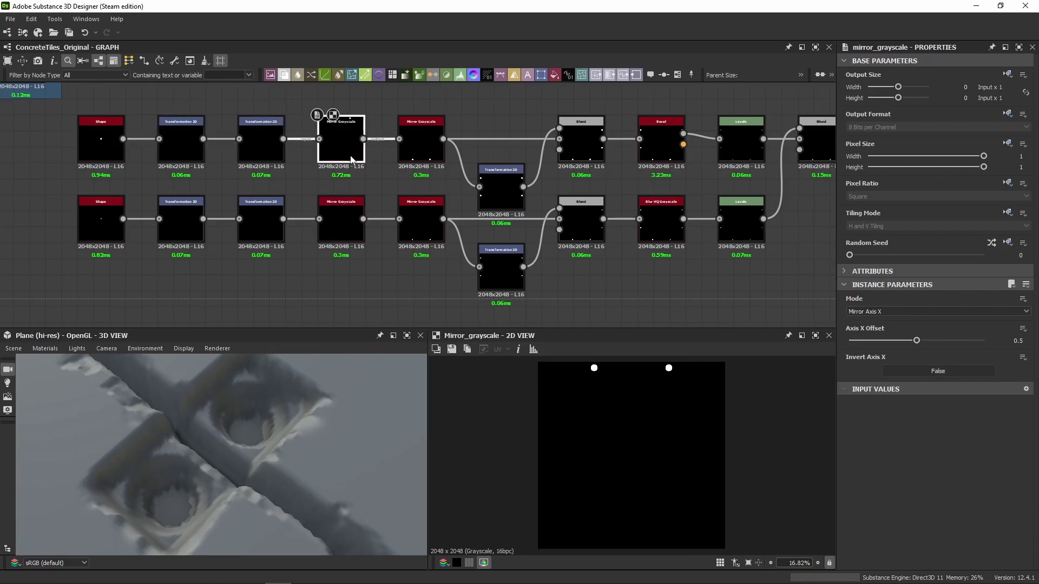
click(227, 202)
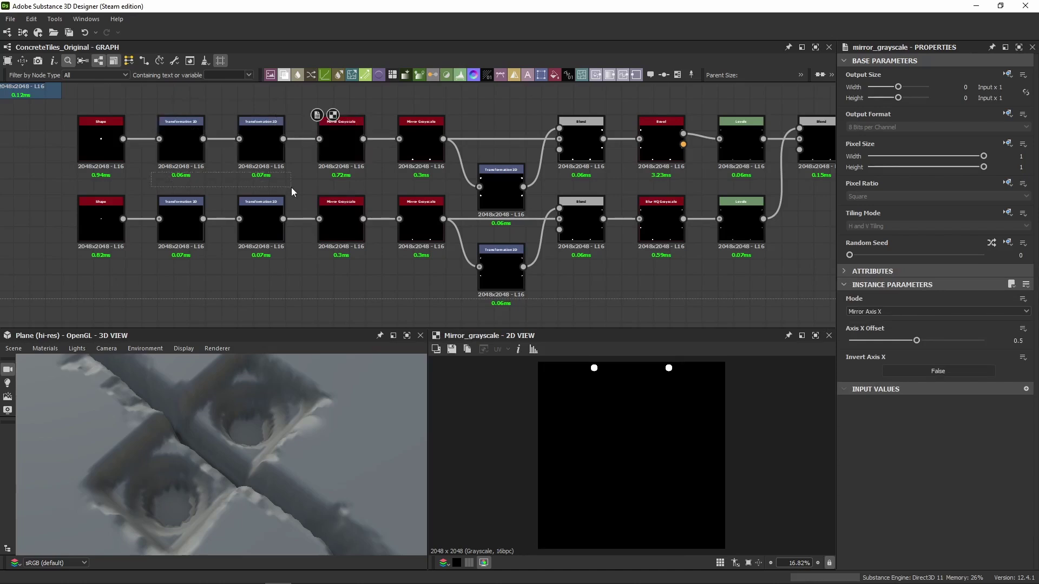
click(321, 161)
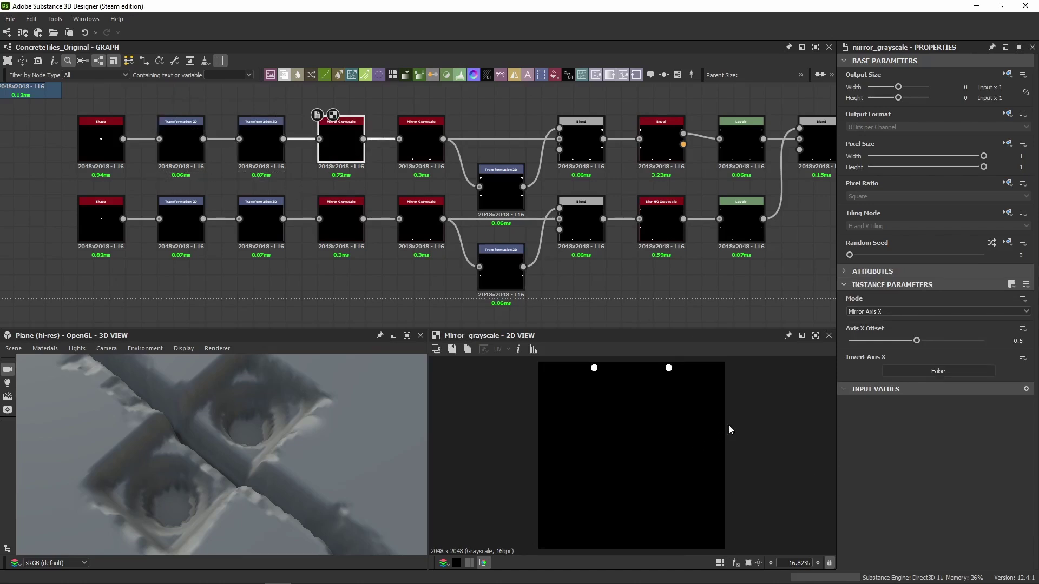
click(421, 152)
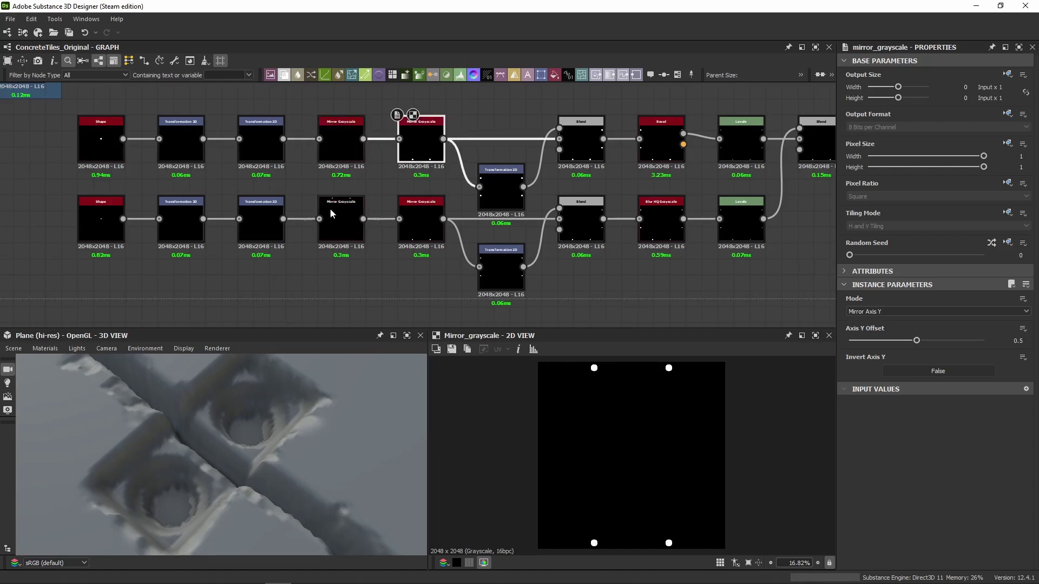
Preview the Transformation 2D branching off the second mirror, the Blend that follows, and the Bevel, examining a disc's edge closely.
middle_drag(420, 174, 362, 202)
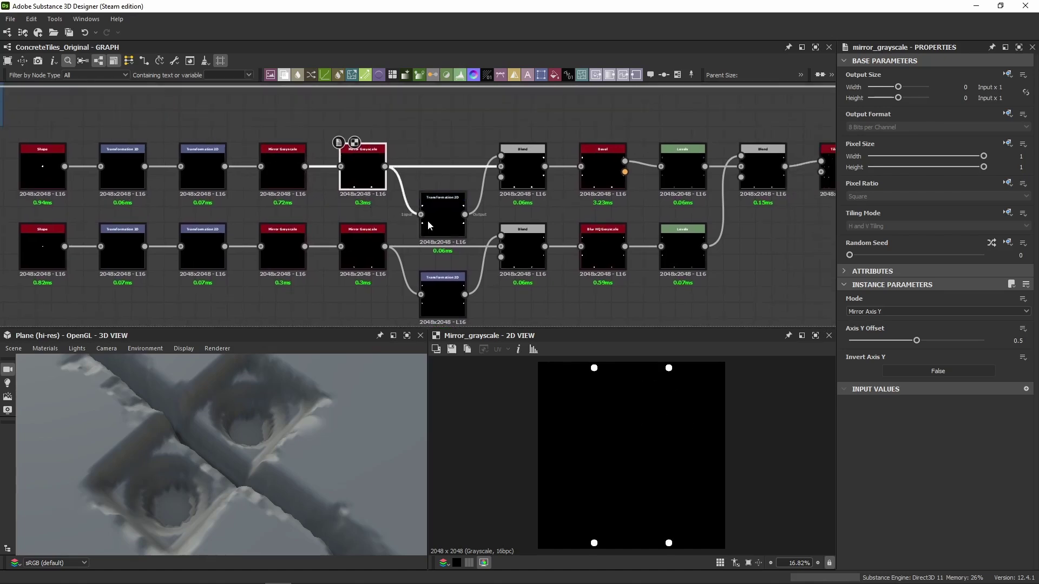
click(439, 226)
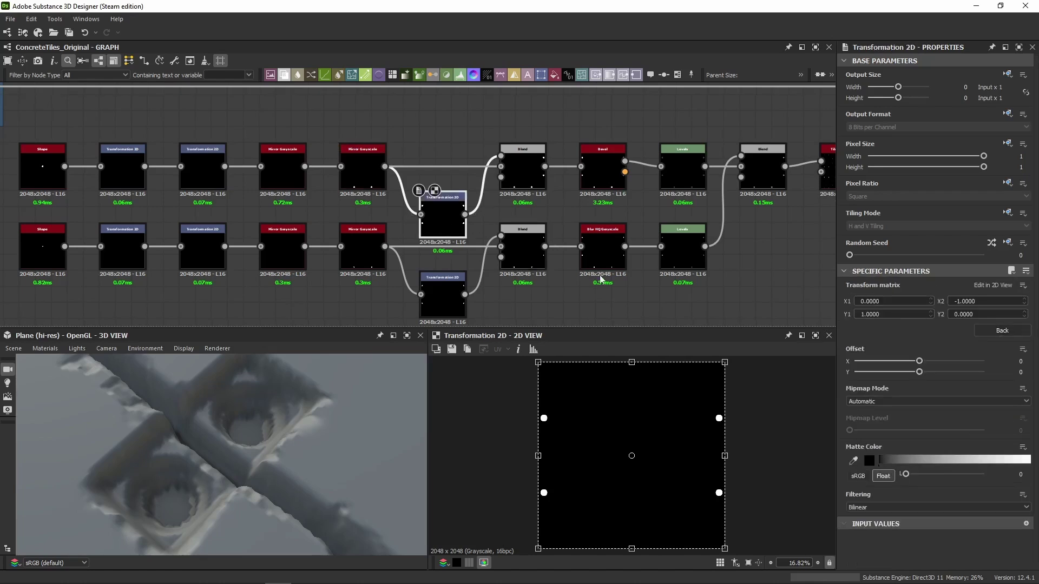
click(522, 173)
middle_drag(658, 255, 566, 262)
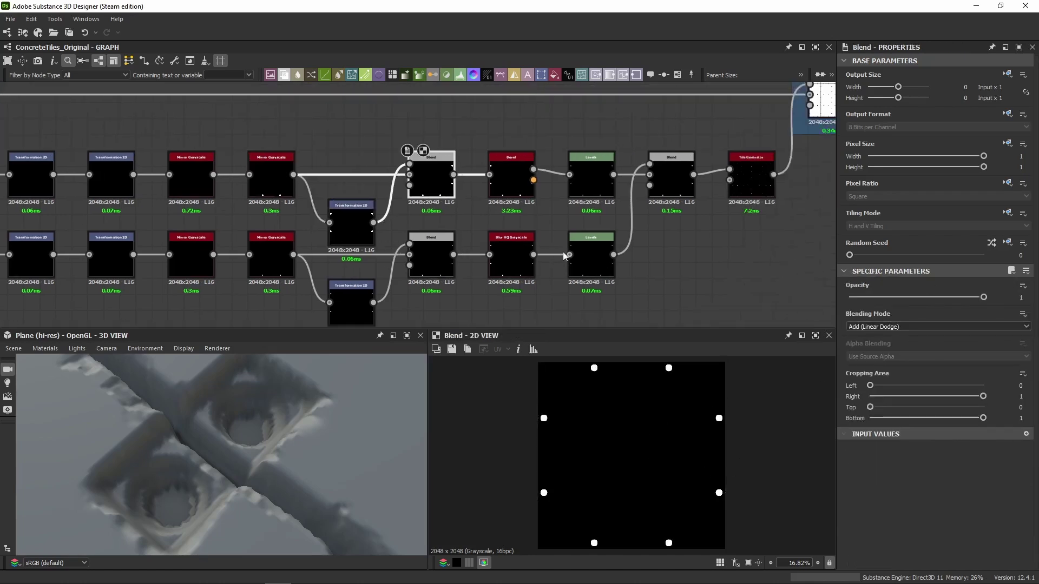
click(511, 176)
scroll(547, 418, up, 10)
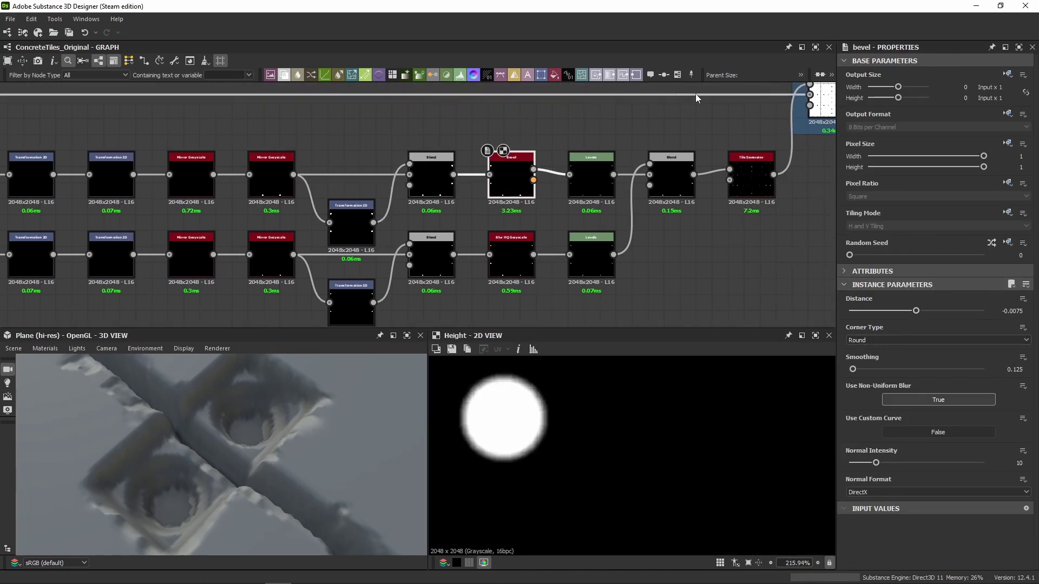
Raise the graph's output size to 4096 x 4096 and set the Default material's Tessellation Factor to 6, then 8.
click(801, 76)
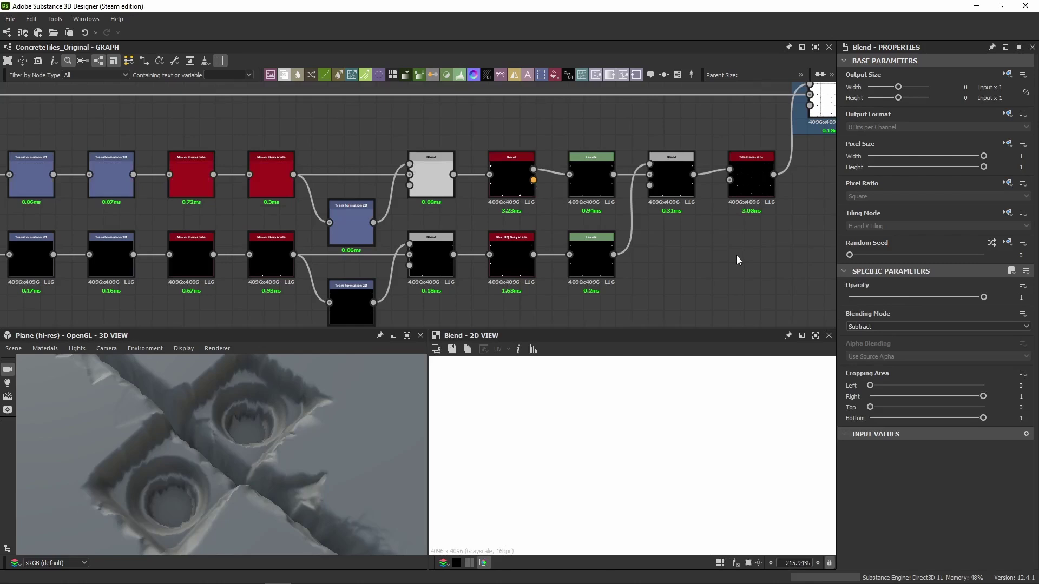
click(50, 350)
mouse_move(57, 361)
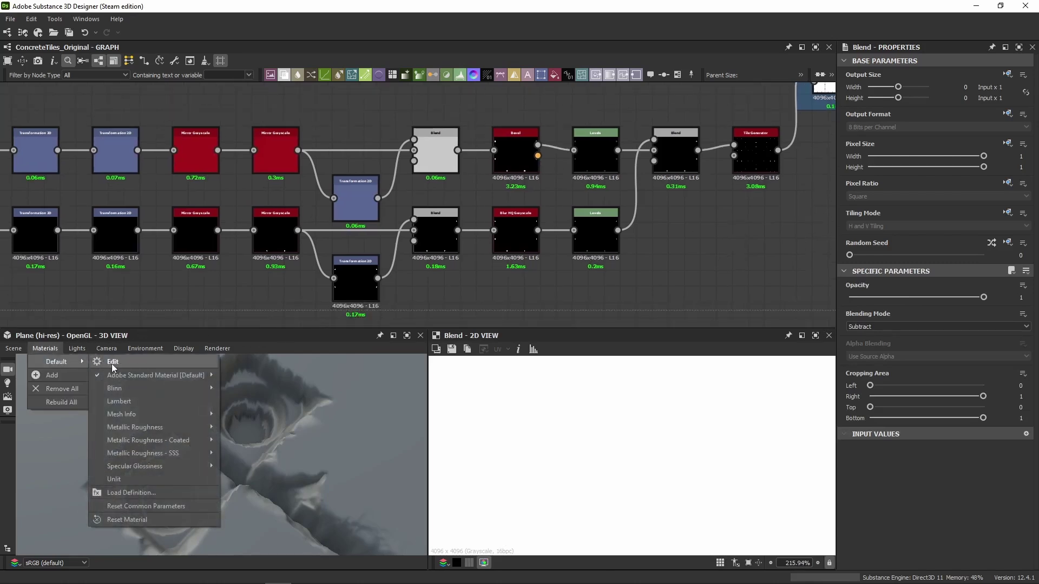
click(112, 362)
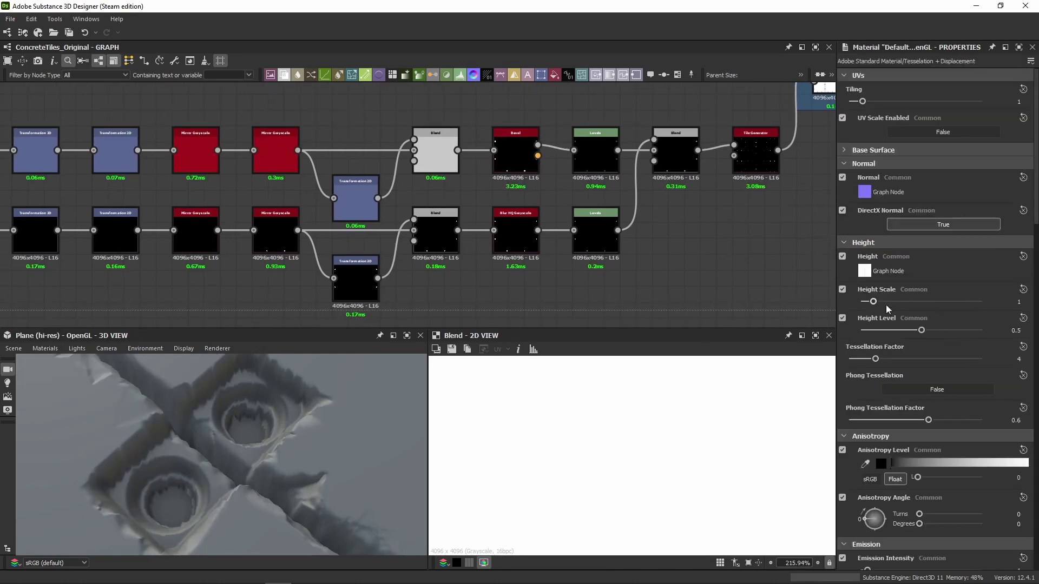
click(1022, 360)
text(6)
key(Return)
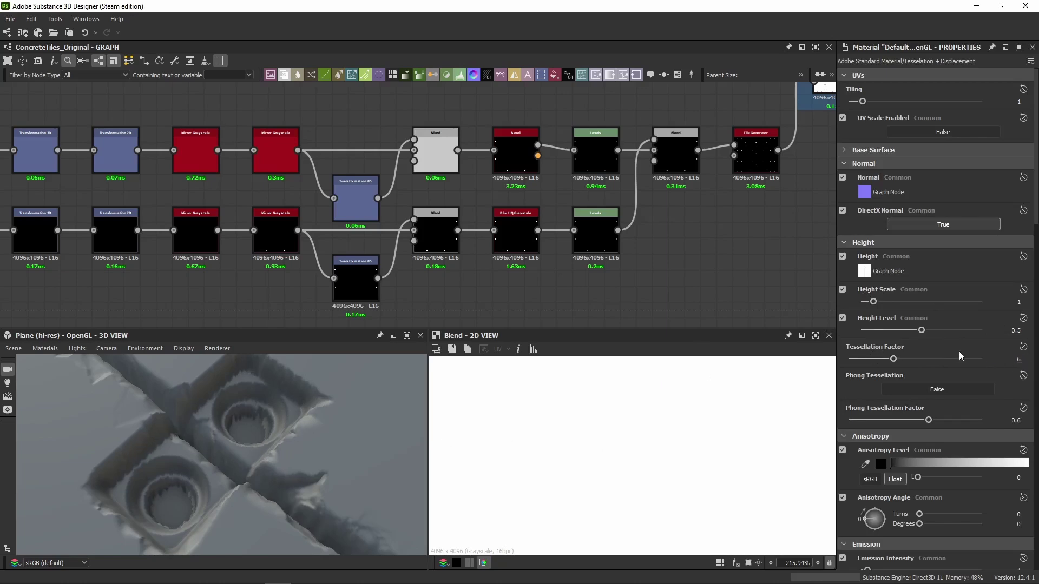
text(8)
key(Return)
Preview the Bevel again to examine the disc shape, and select the Blend that merges the upper and lower rows.
middle_drag(601, 194, 592, 195)
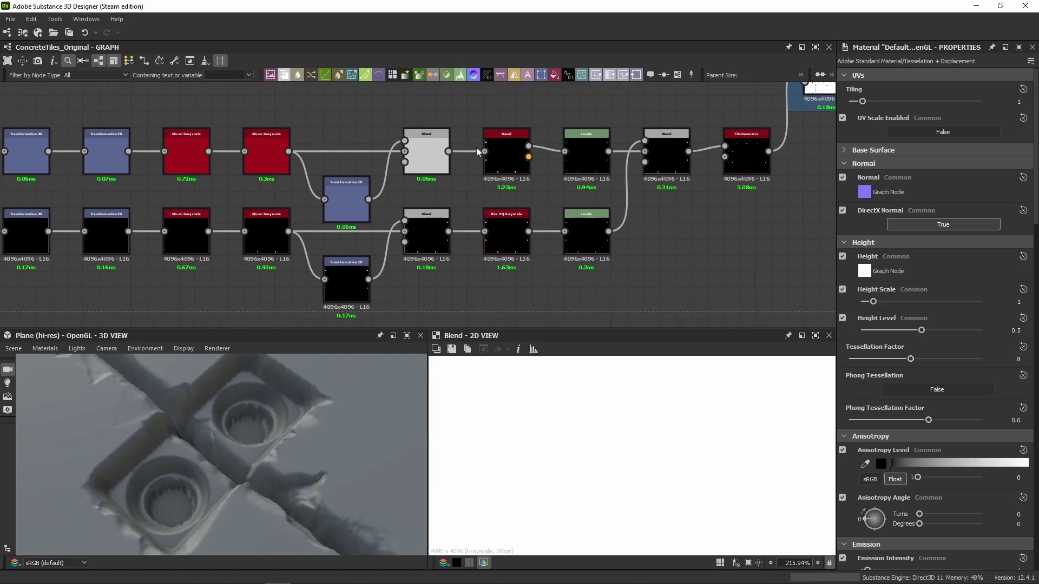
double_click(506, 160)
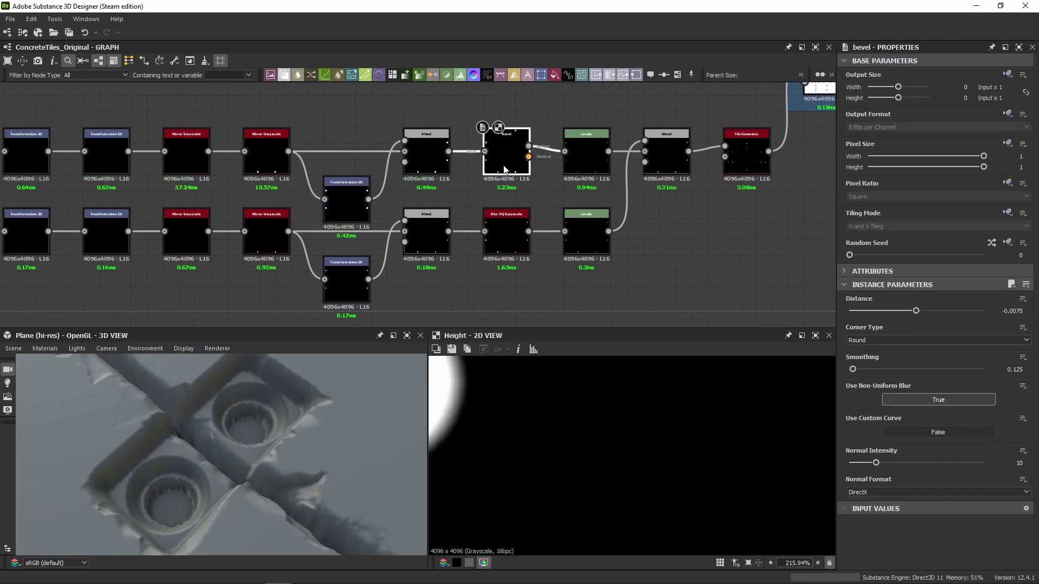
scroll(515, 414, down, 3)
middle_drag(489, 405, 550, 411)
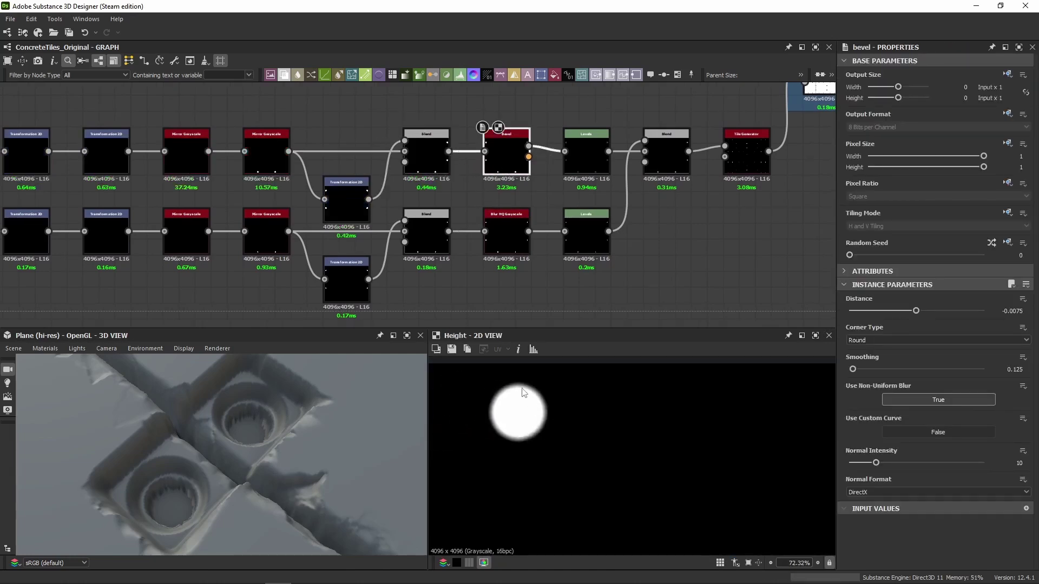
middle_drag(575, 186, 491, 191)
click(580, 174)
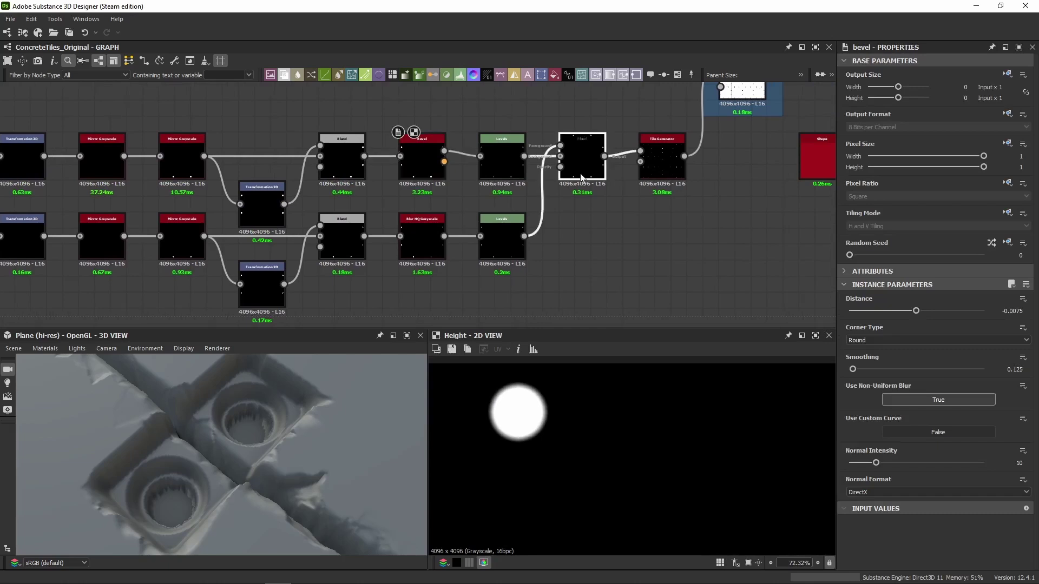
Disable the Blend that merges the two rows, examine the upper-row Levels as numeric parameters, and preview the disabled Blend.
key(ctrl+b)
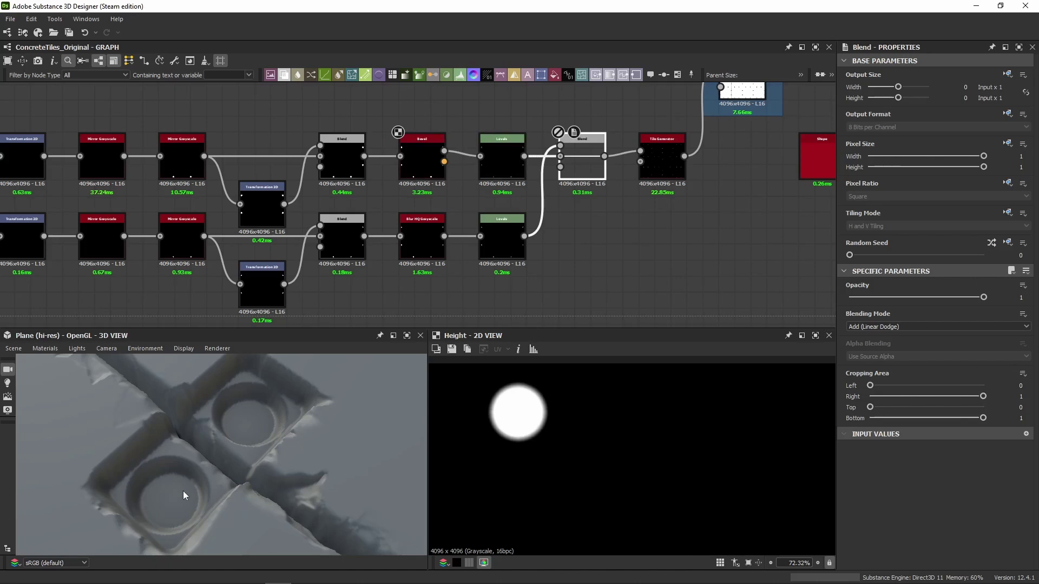
double_click(500, 160)
middle_drag(561, 211, 539, 225)
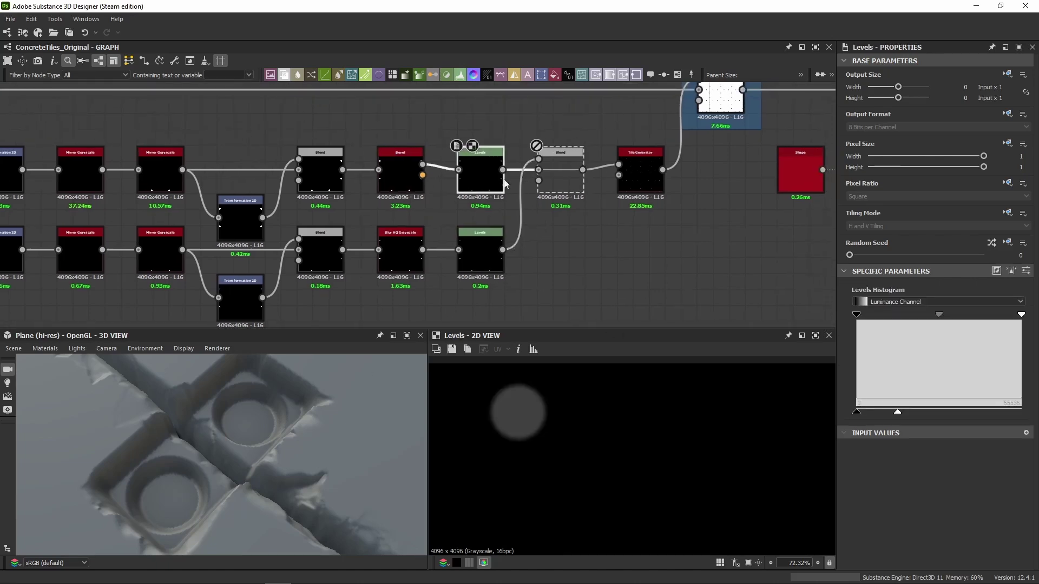
click(1026, 272)
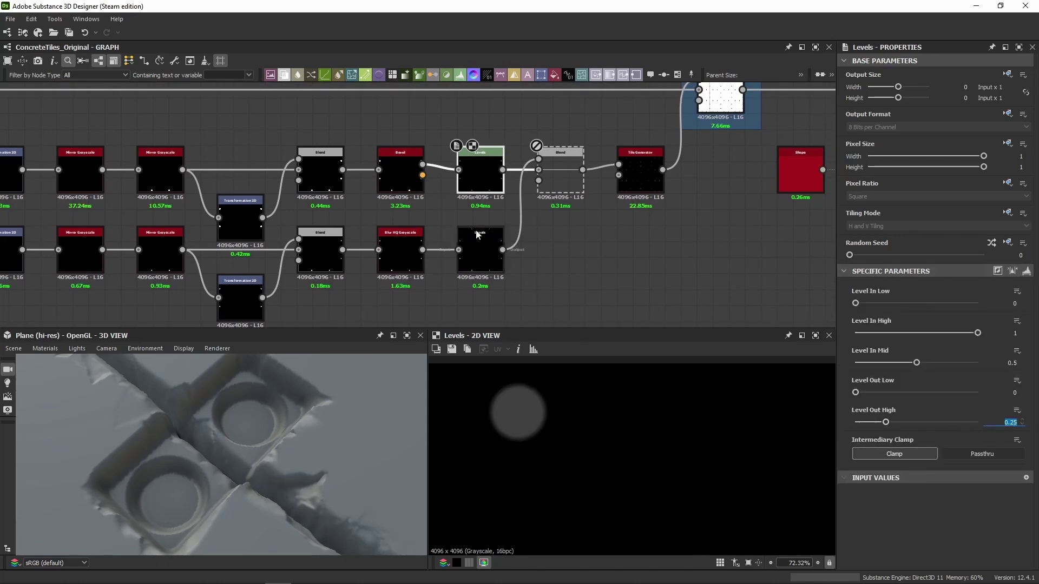
click(414, 181)
click(577, 189)
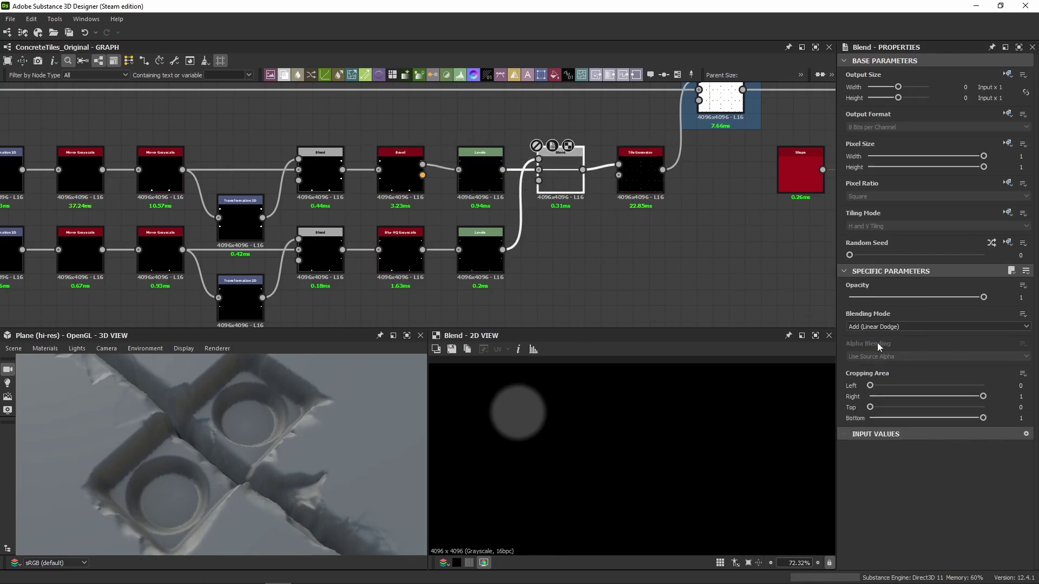
Preview the Tile Generator after the merging Blend and examine its exposed X Amount input and its remaining parameters.
click(641, 186)
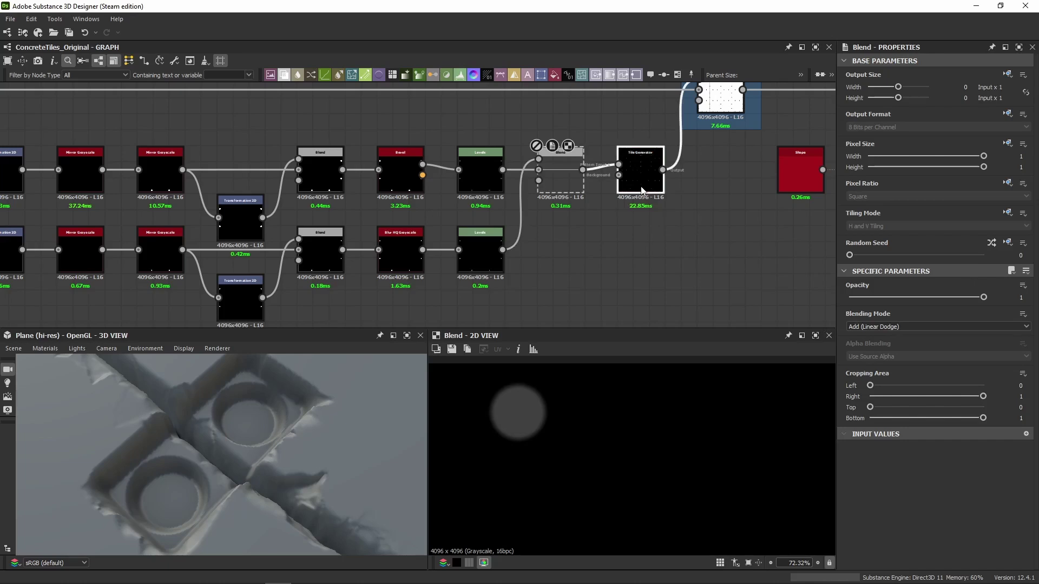
click(1023, 299)
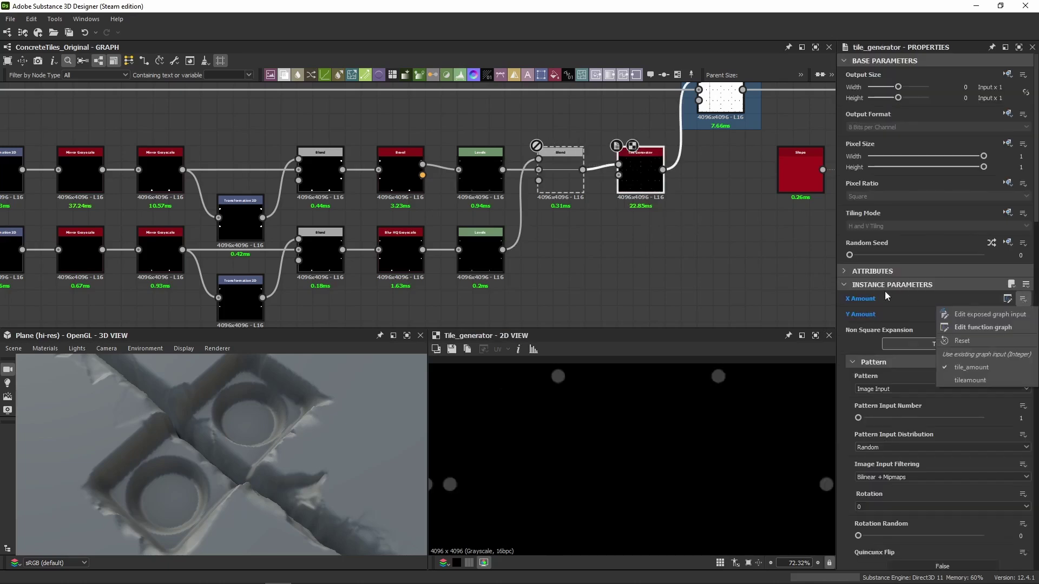
click(686, 278)
click(1022, 301)
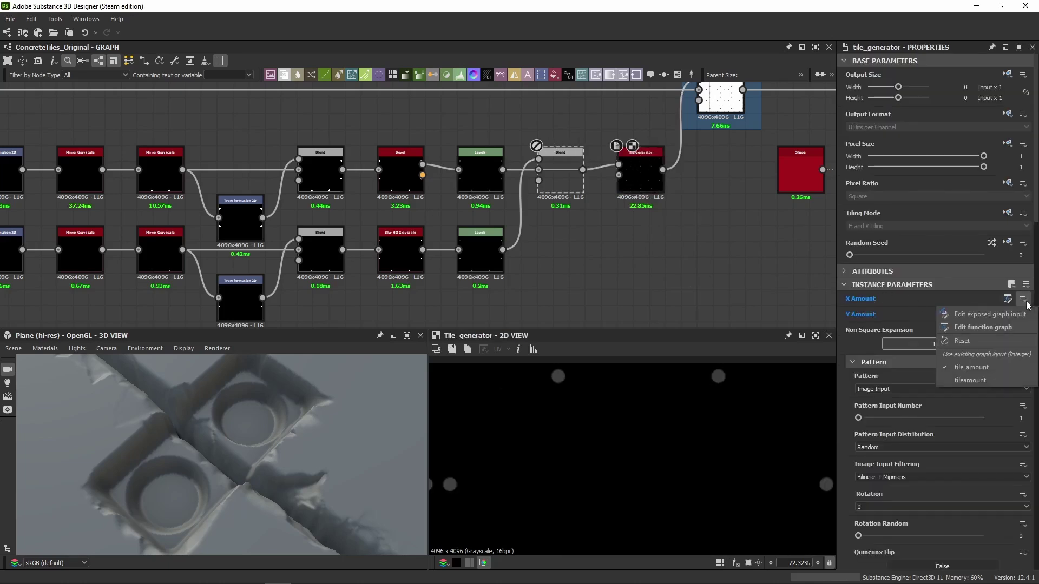
click(727, 266)
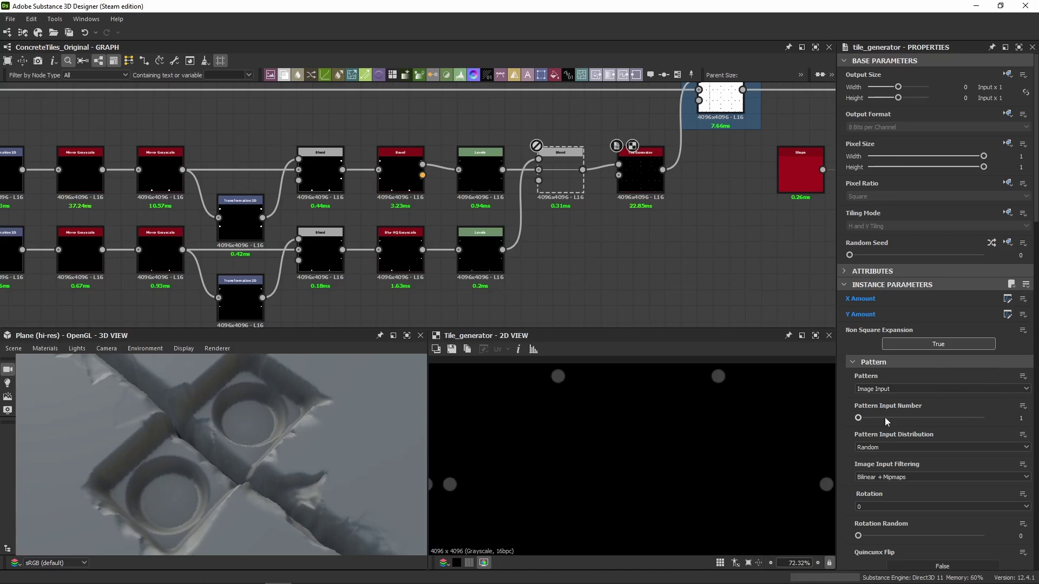
scroll(845, 391, down, 20)
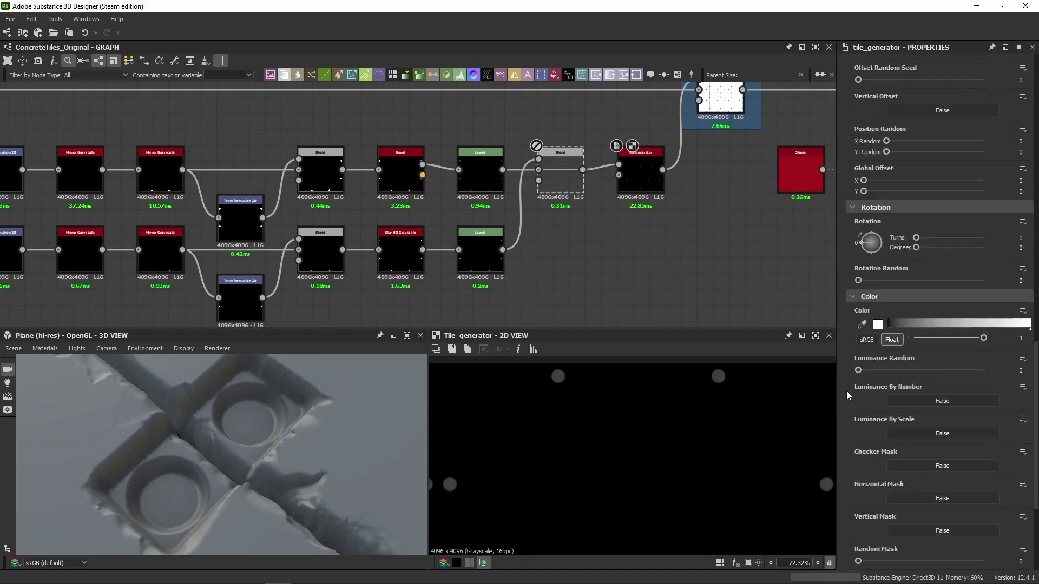
Re-enable the Blend that merges the upper and lower rows and preview it.
middle_drag(620, 317, 756, 290)
click(688, 161)
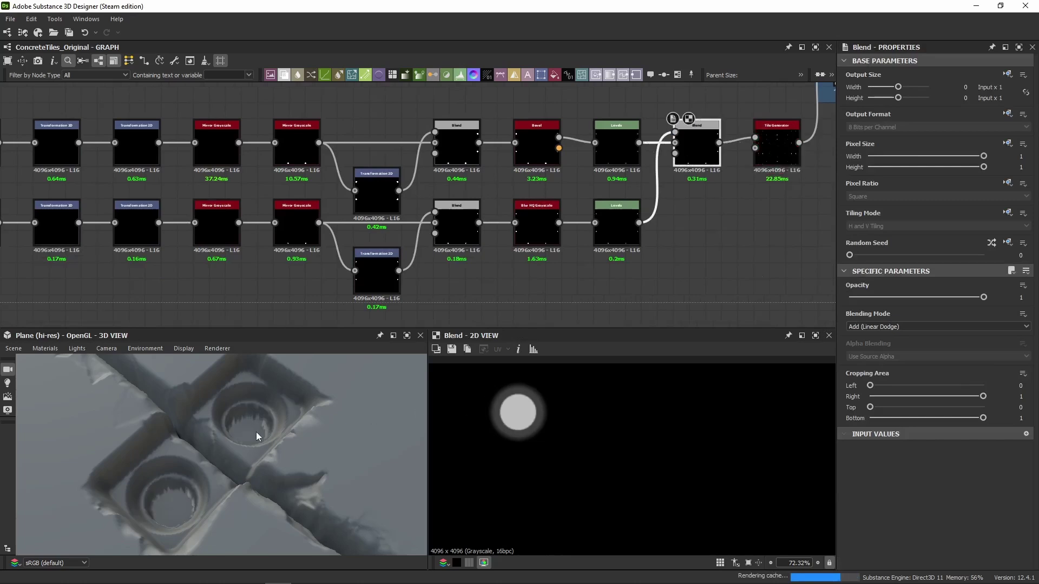
Preview the Shape that starts the lower row and examine its pattern, scale and size settings against the upper-row Shape.
middle_drag(190, 190, 568, 184)
middle_drag(419, 199, 621, 157)
middle_drag(353, 193, 188, 227)
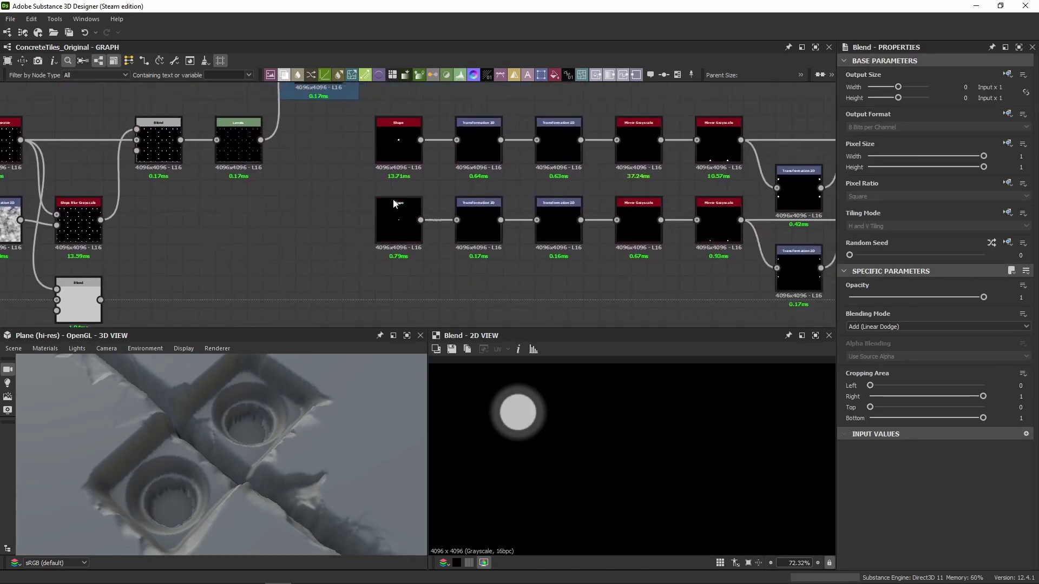
middle_drag(400, 195, 216, 192)
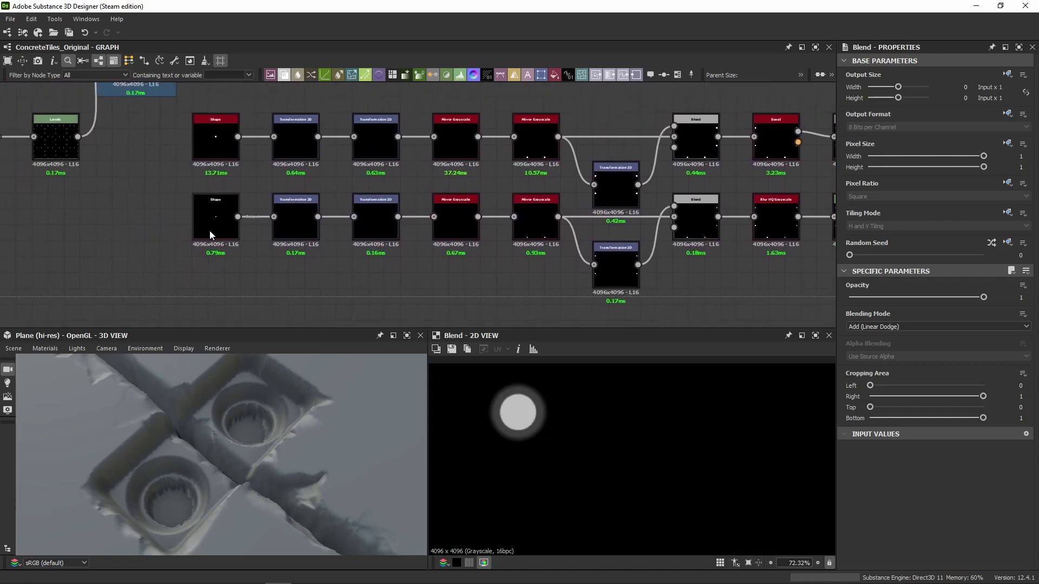
click(213, 233)
scroll(199, 145, down, 3)
middle_drag(99, 232, 265, 194)
scroll(313, 206, up, 5)
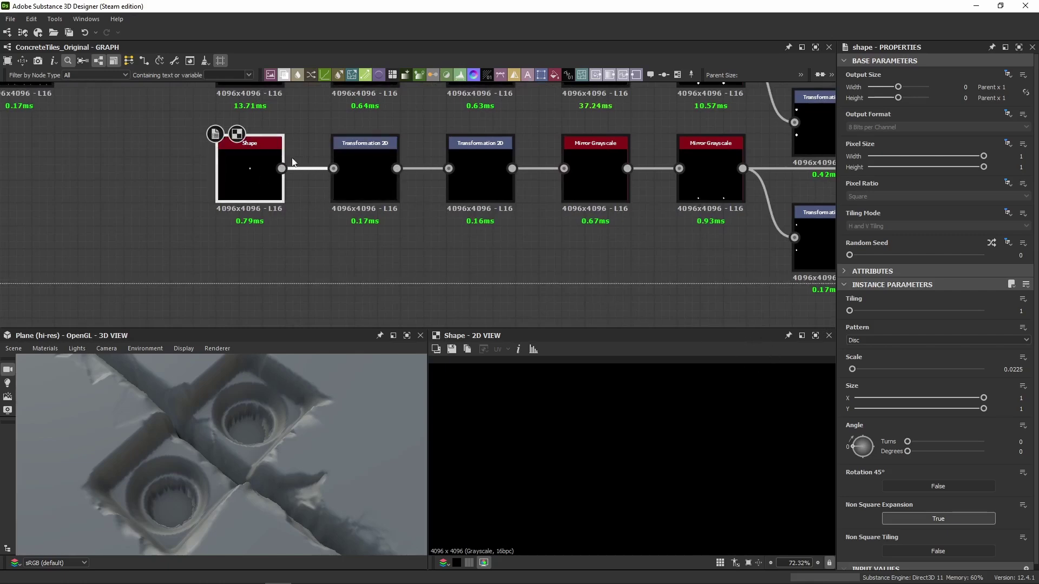
middle_drag(254, 168, 254, 220)
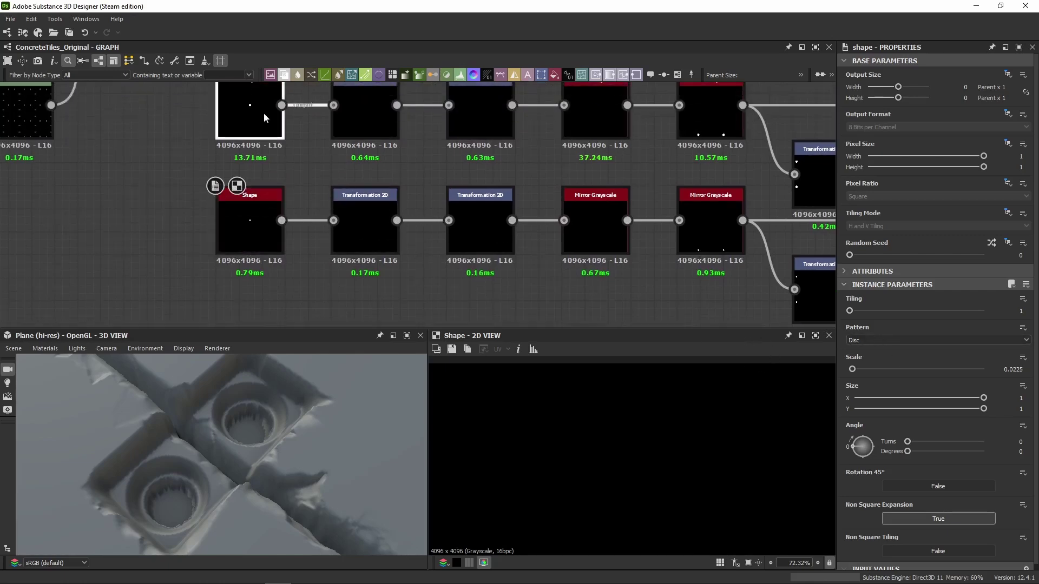
click(264, 112)
click(268, 202)
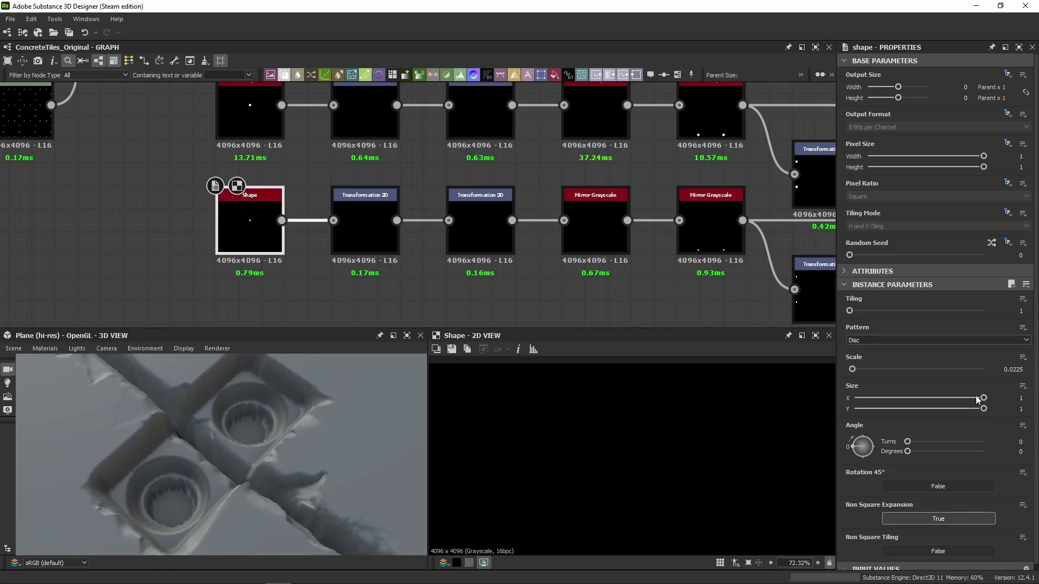
scroll(920, 303, down, 1)
Preview the two consecutive Transformation 2D nodes in the lower row and examine their X and Y offsets.
click(373, 251)
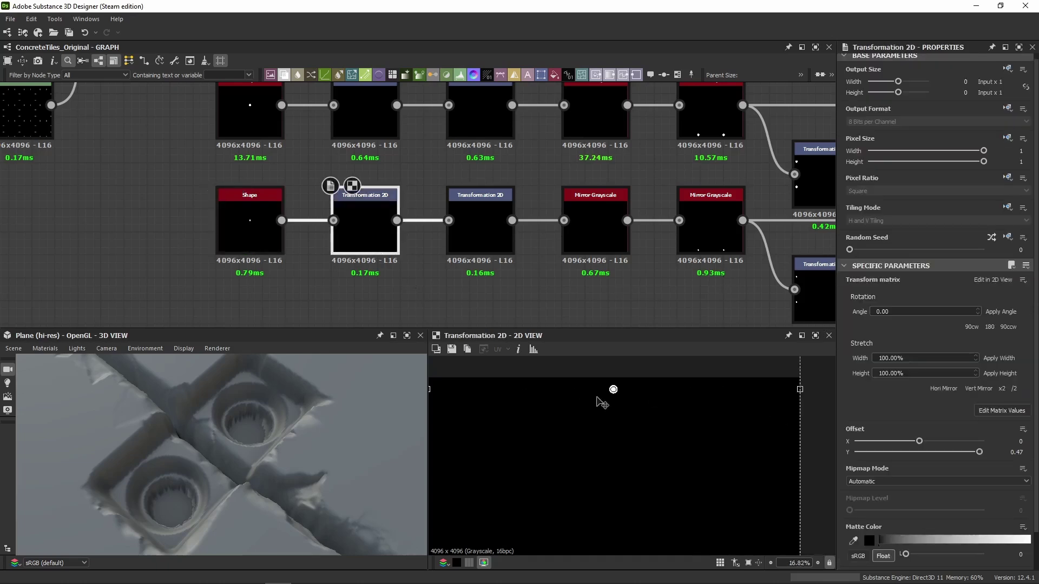
middle_drag(316, 158, 220, 93)
click(354, 184)
middle_drag(493, 232, 406, 248)
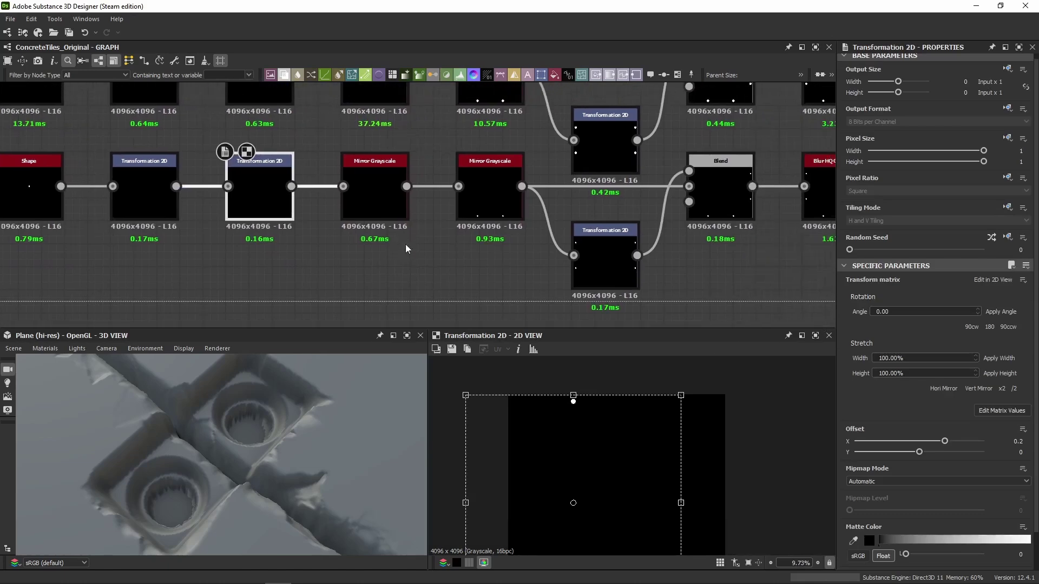
Preview both lower-row Mirror Grayscale nodes, the Transformation 2D branching off the second, and the Blend that follows.
click(403, 216)
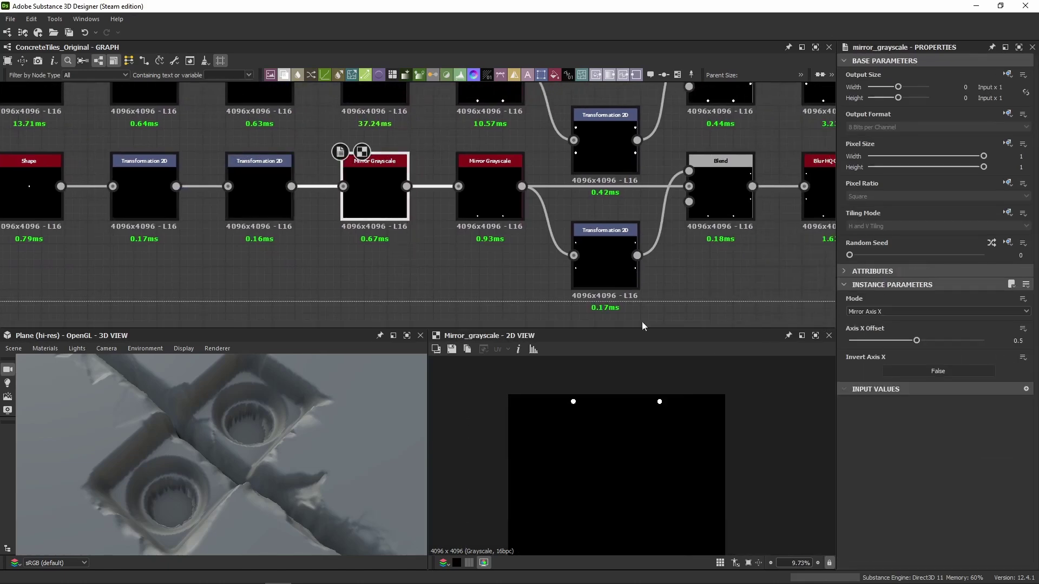
click(487, 194)
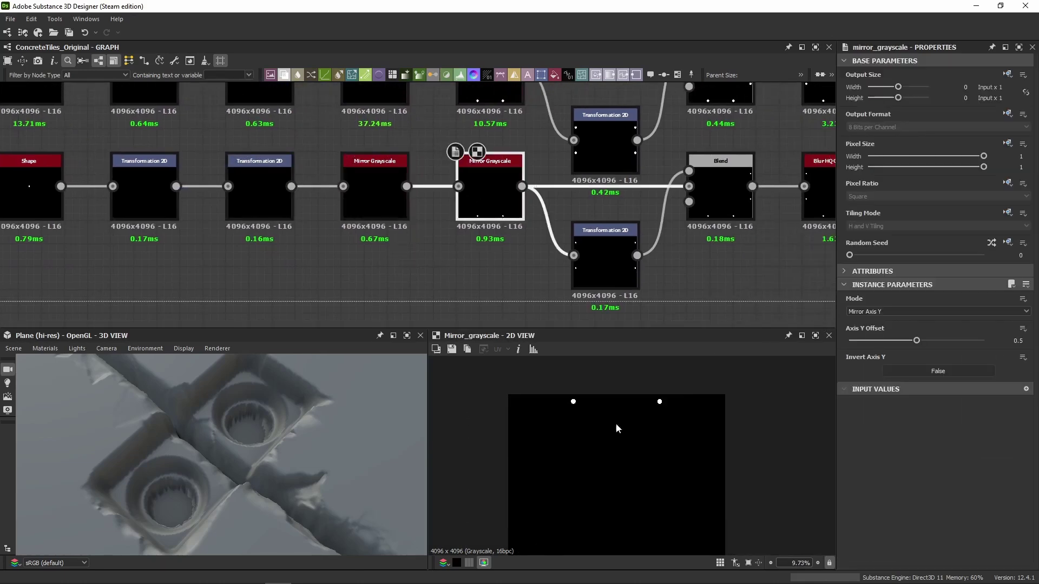
click(608, 247)
click(718, 212)
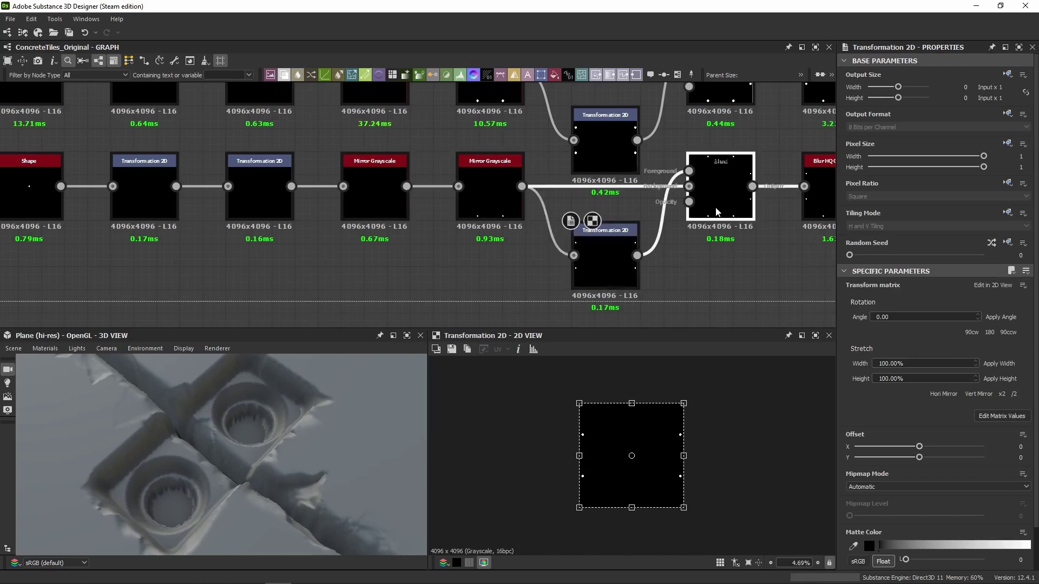
Preview the lower-row Blur HQ Grayscale and examine a disc's softened edge closely.
middle_drag(717, 213, 303, 219)
click(449, 214)
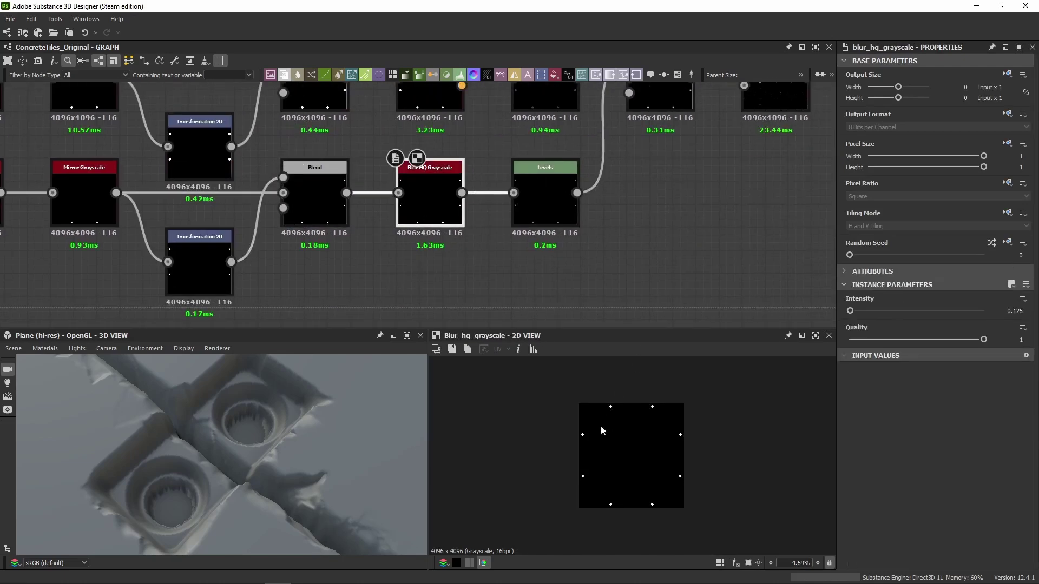
scroll(527, 412, up, 15)
middle_drag(478, 187, 487, 251)
middle_drag(517, 400, 567, 425)
scroll(567, 425, up, 5)
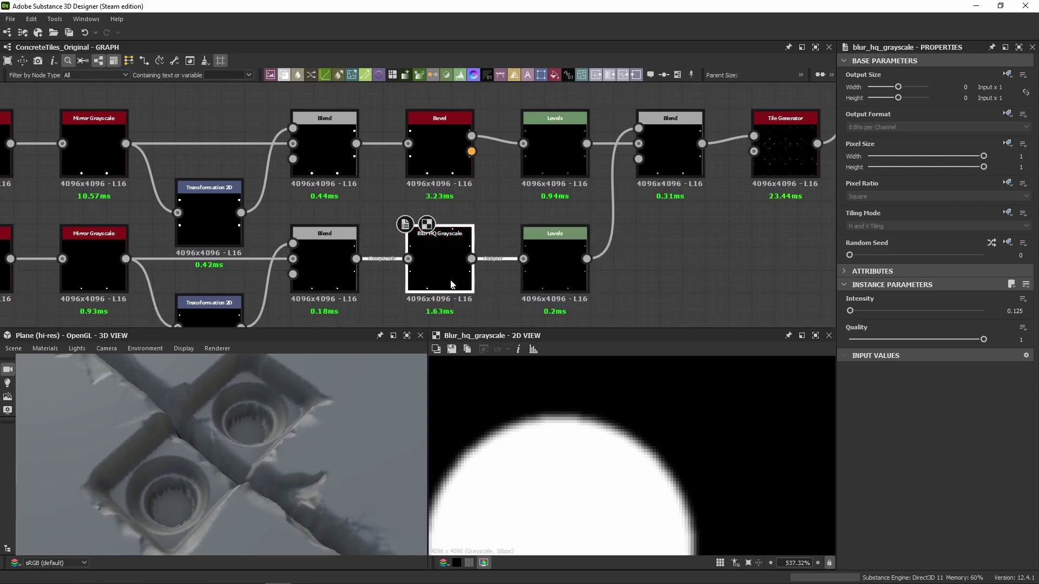
Examine the lower-row Levels as numeric parameters and preview the Blend that adds its discs to the upper row.
click(557, 276)
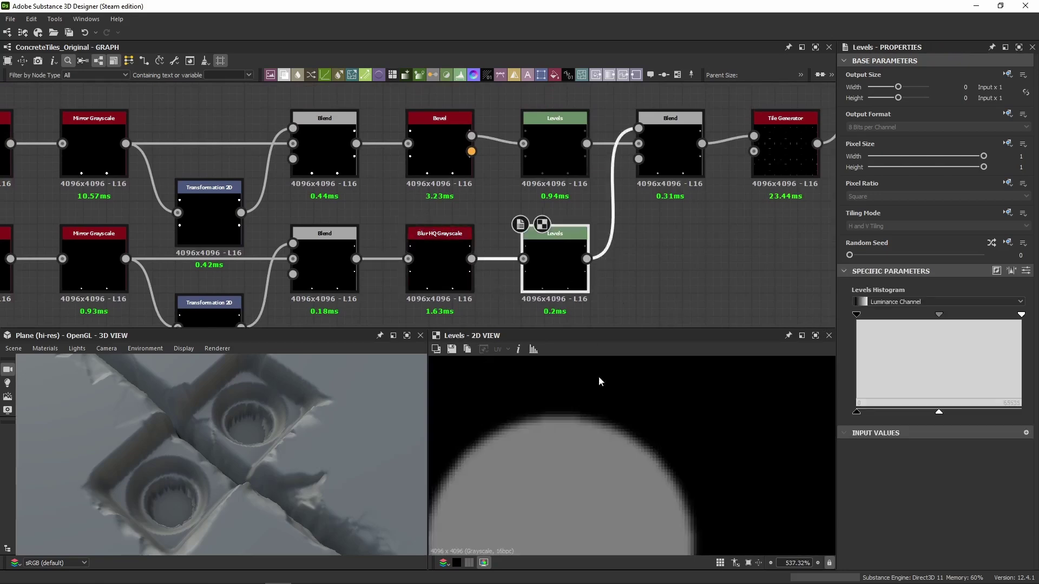
click(1026, 271)
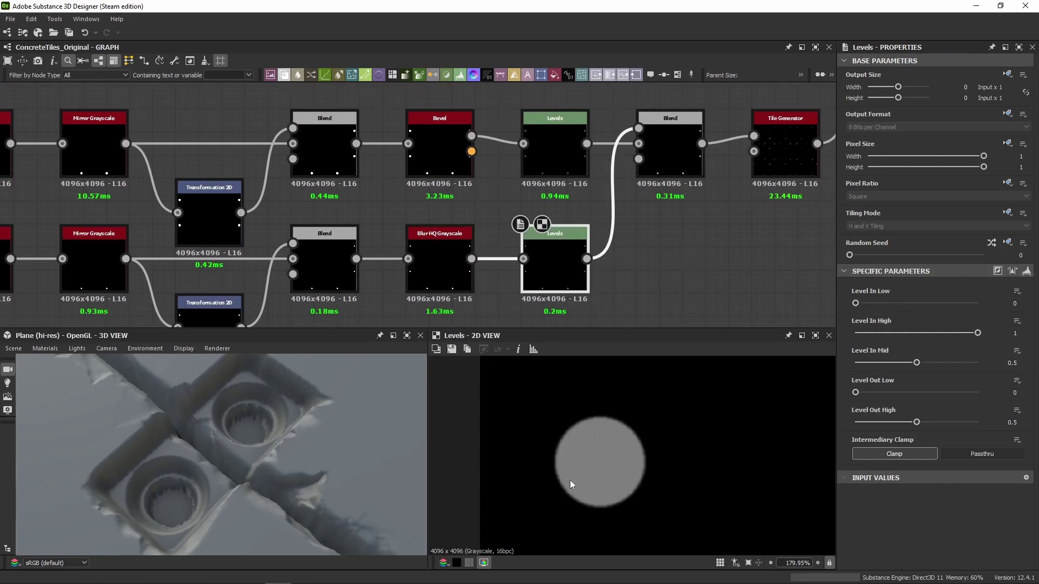
middle_drag(648, 277, 469, 286)
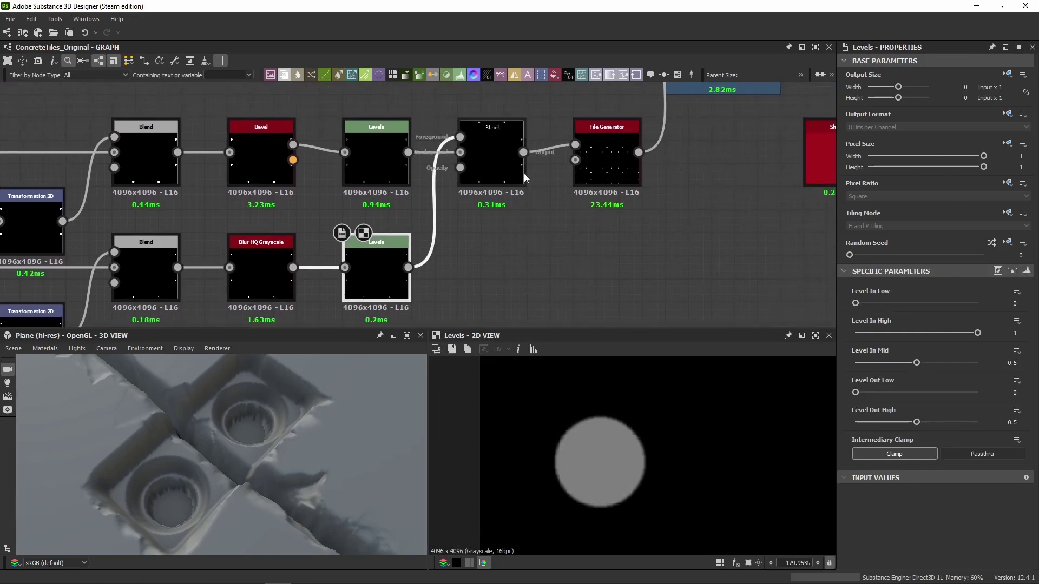
click(493, 164)
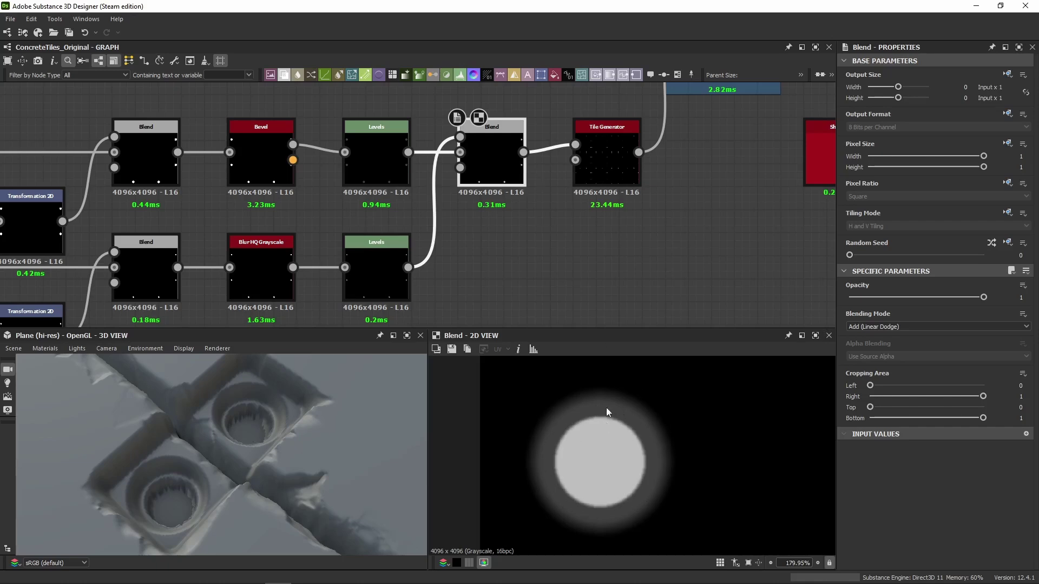
Preview the Tile Generator and the Socket Hole Blend it feeds, examining a subtracted hole closely.
click(605, 169)
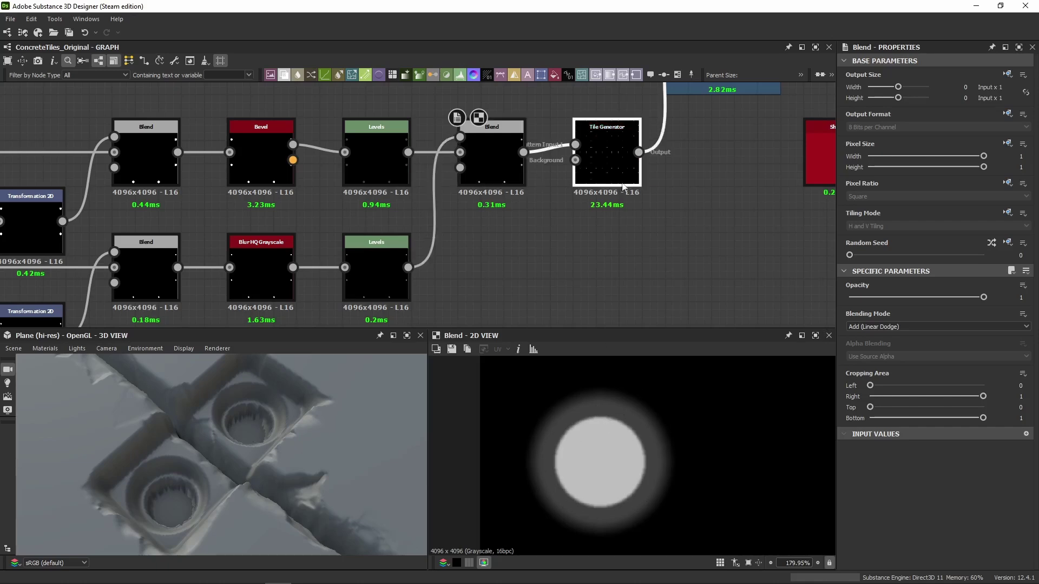
middle_drag(753, 213, 595, 259)
middle_drag(539, 204, 520, 305)
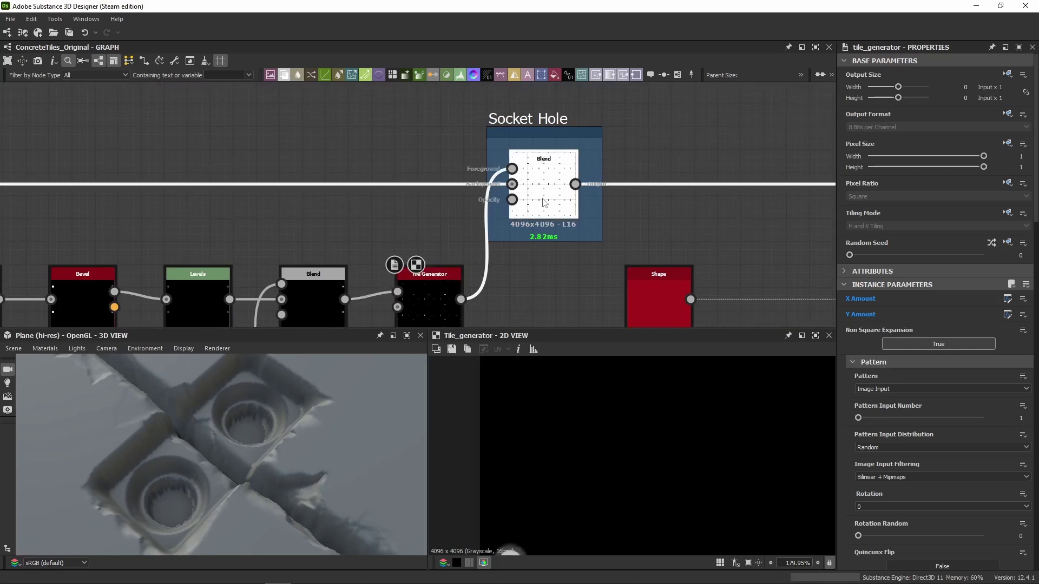
click(544, 182)
scroll(603, 465, up, 10)
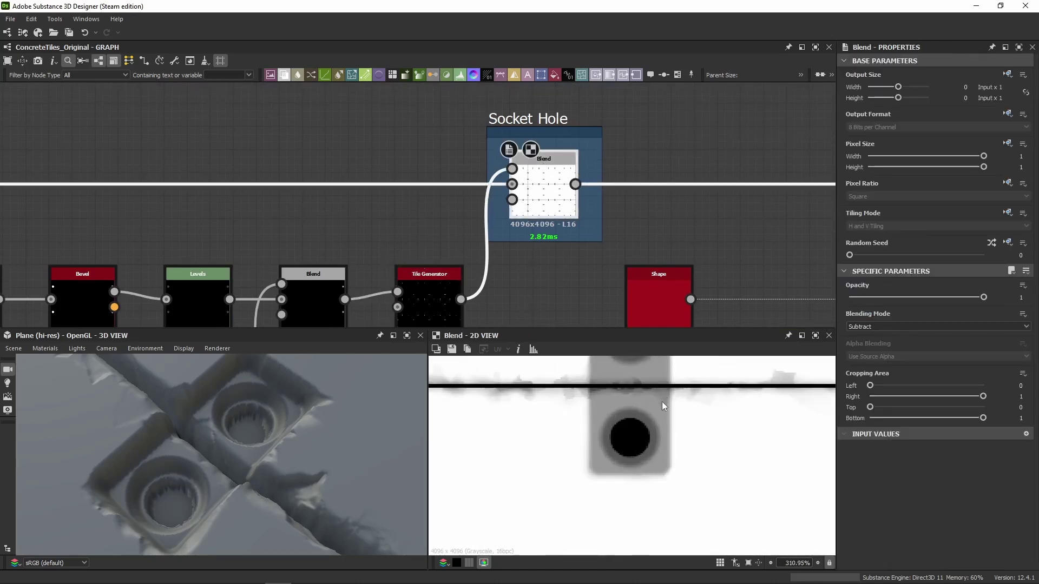
Compare the Tile Generator's disc with the Socket Hole Blend's result by previewing one after the other.
middle_drag(325, 319, 311, 202)
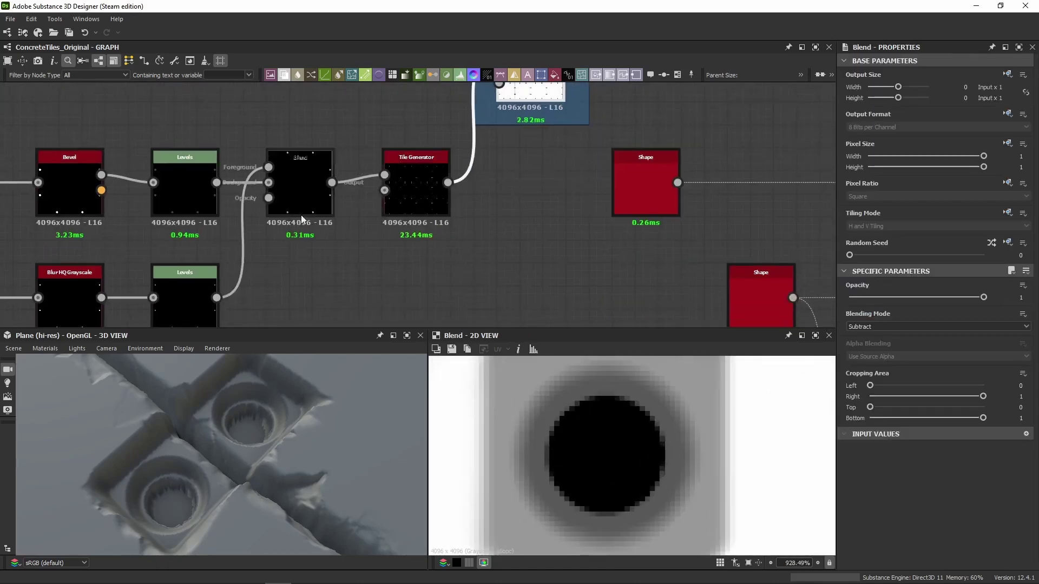
click(423, 190)
double_click(423, 195)
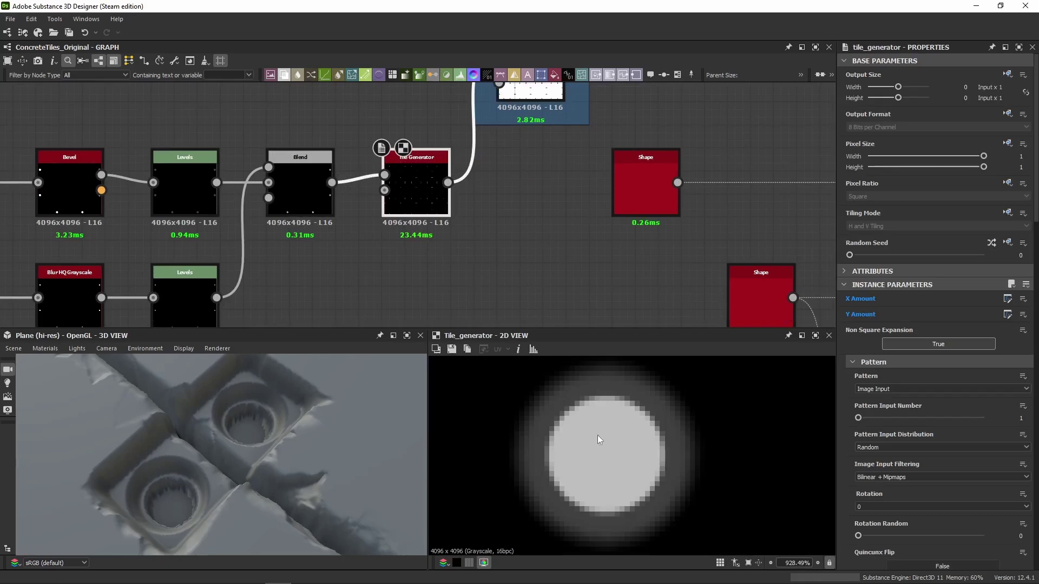
double_click(556, 107)
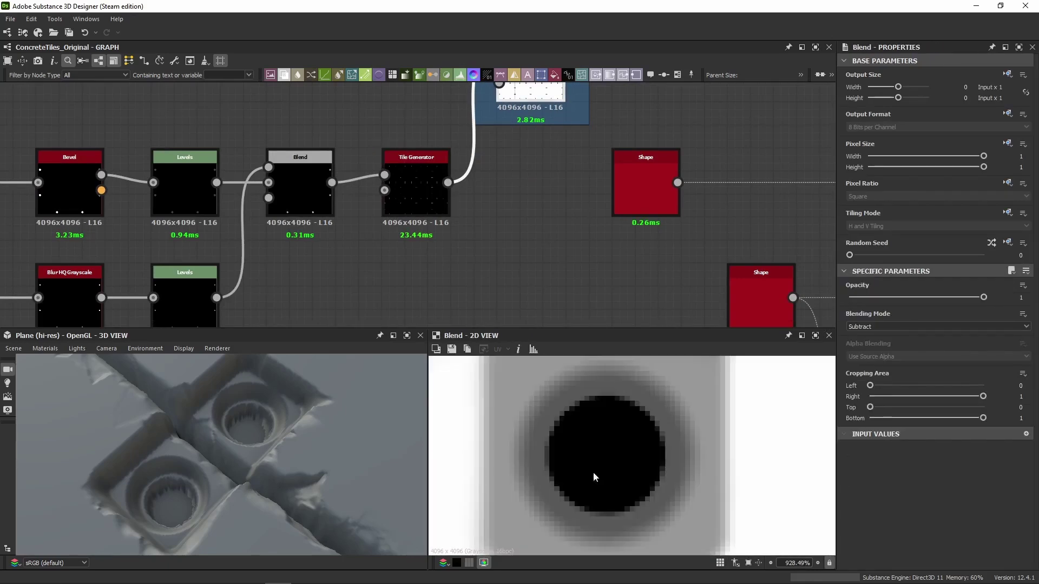
Show more of the tile seam around the sockets in 3D and enable the Screws Screwed In Blend.
drag(185, 460, 273, 362)
scroll(477, 231, down, 3)
middle_drag(587, 237, 344, 203)
scroll(459, 172, down, 3)
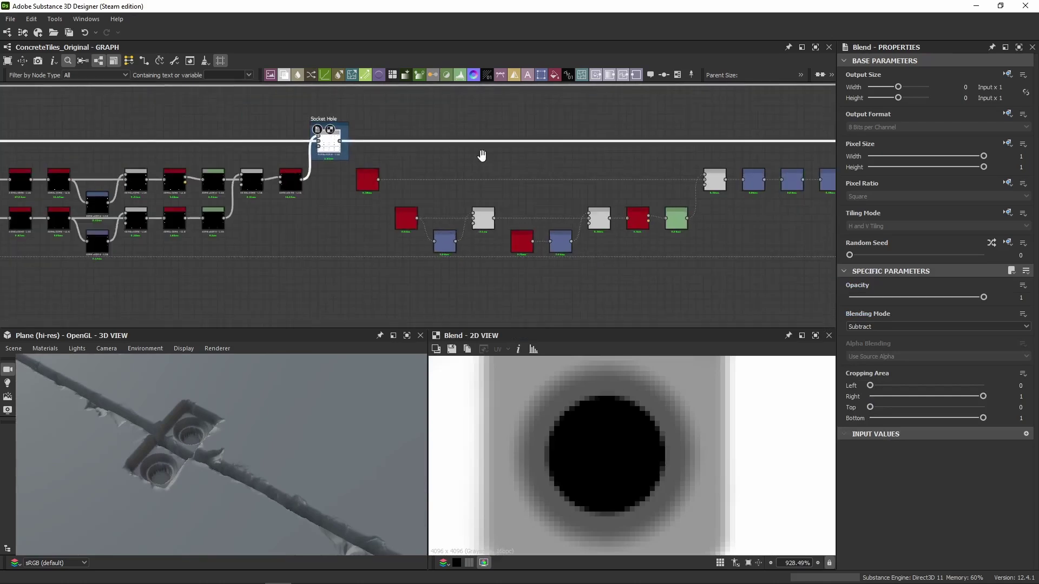
middle_drag(768, 159, 465, 162)
middle_drag(681, 155, 432, 157)
scroll(663, 124, up, 5)
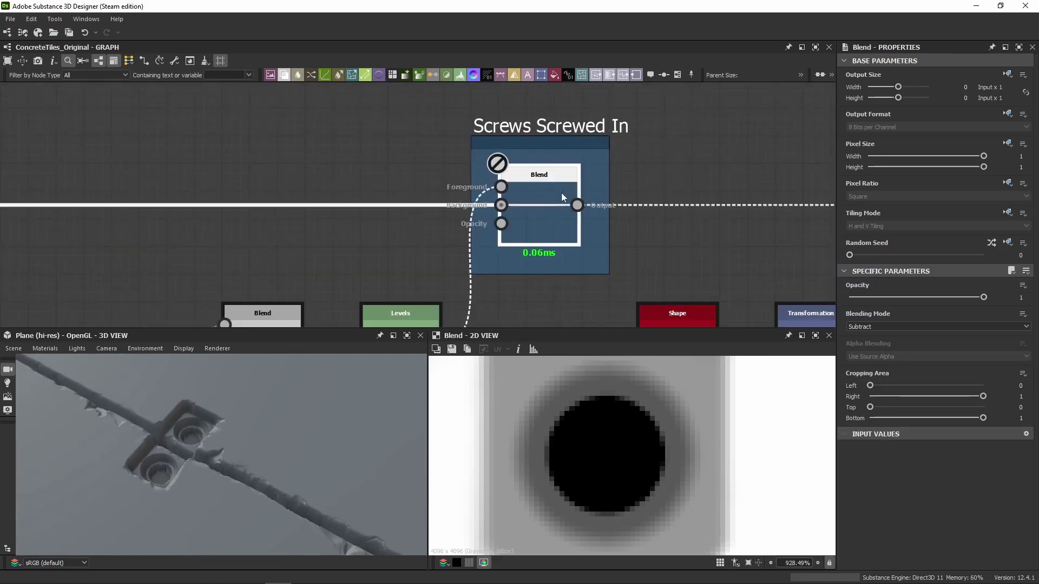
key(ctrl+z)
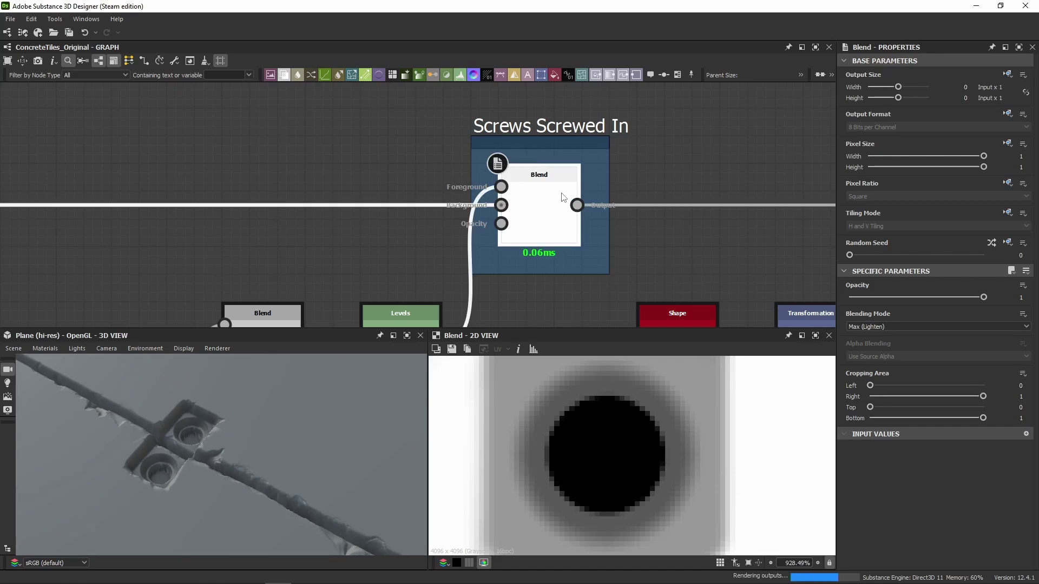
Examine the screws in the sockets closely in 3D and enable the Lowering the Tiles Levels.
scroll(194, 438, up, 5)
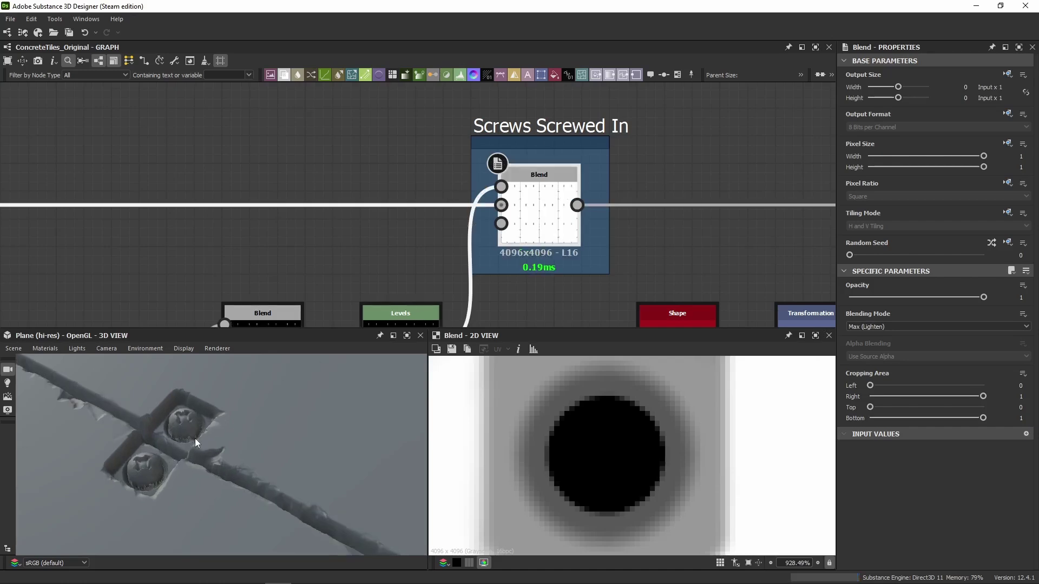
scroll(415, 274, down, 3)
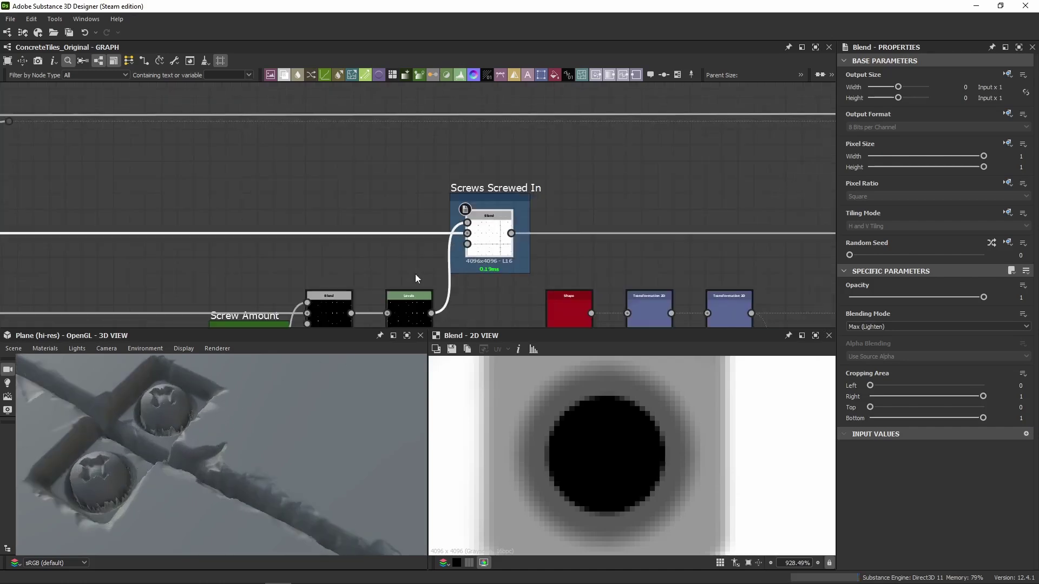
middle_drag(595, 216, 189, 204)
middle_drag(538, 163, 290, 177)
scroll(290, 178, down, 4)
middle_drag(470, 183, 294, 177)
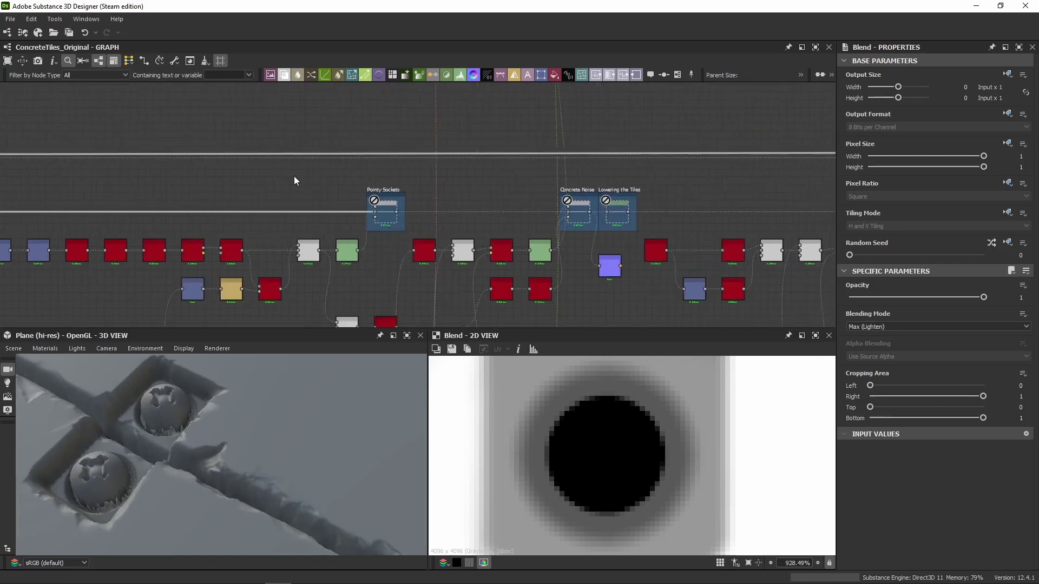
middle_drag(600, 173, 484, 172)
scroll(468, 198, up, 6)
click(474, 265)
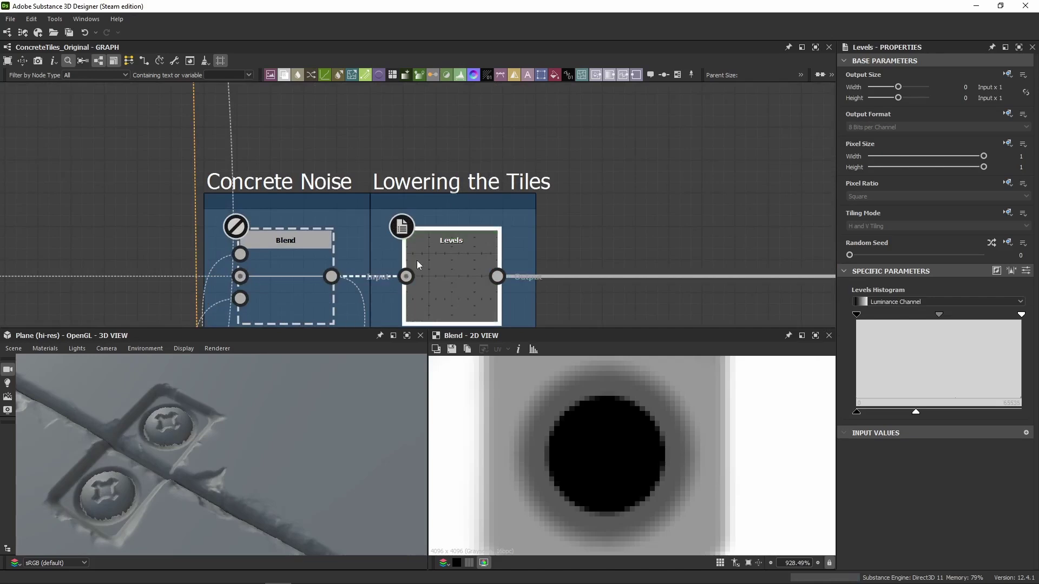
Disable and re-enable the Lowering the Tiles Levels to compare its effect on the tiles and screws in 3D.
scroll(449, 151, down, 3)
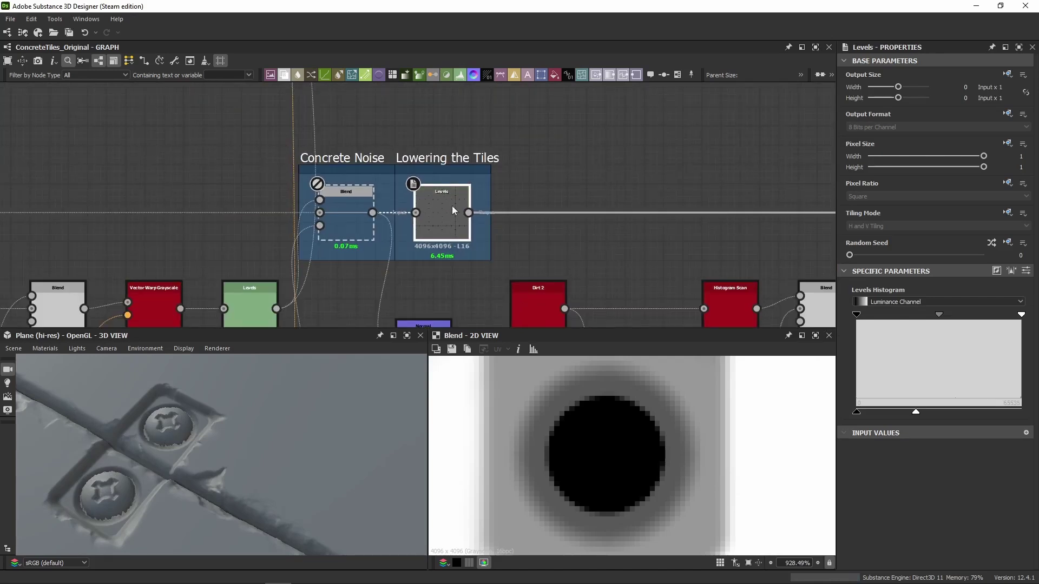
middle_drag(169, 176, 615, 150)
scroll(616, 150, down, 3)
middle_drag(224, 150, 590, 140)
middle_drag(255, 151, 173, 139)
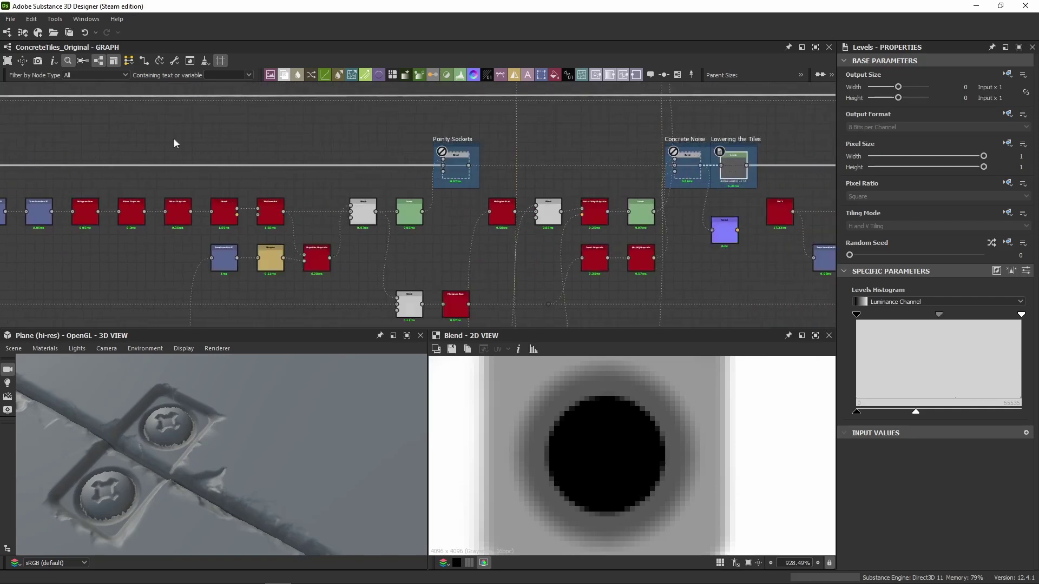
scroll(726, 154, up, 5)
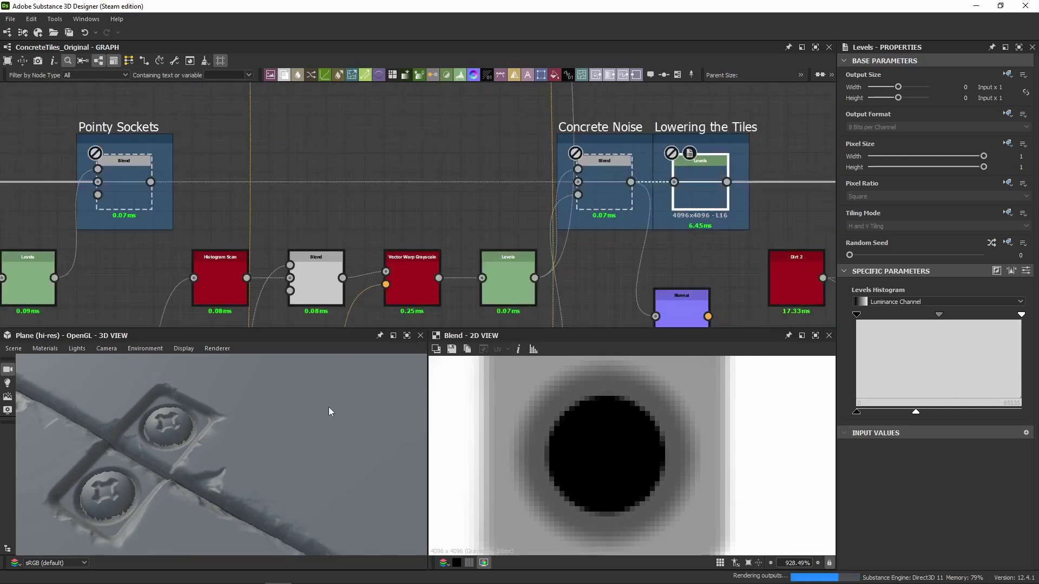
scroll(210, 455, down, 3)
scroll(182, 433, up, 8)
scroll(189, 444, down, 2)
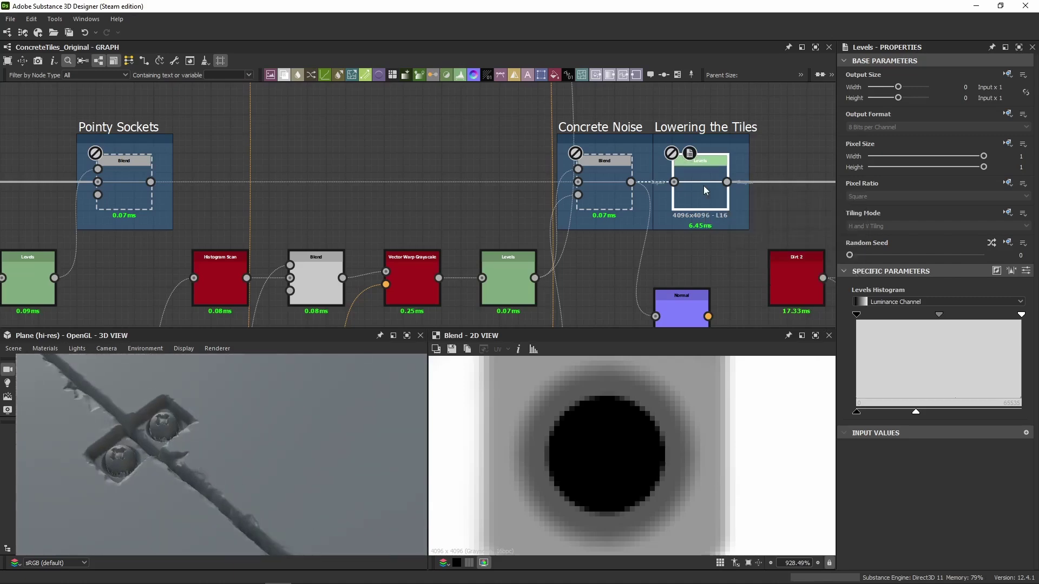
key(ctrl+b)
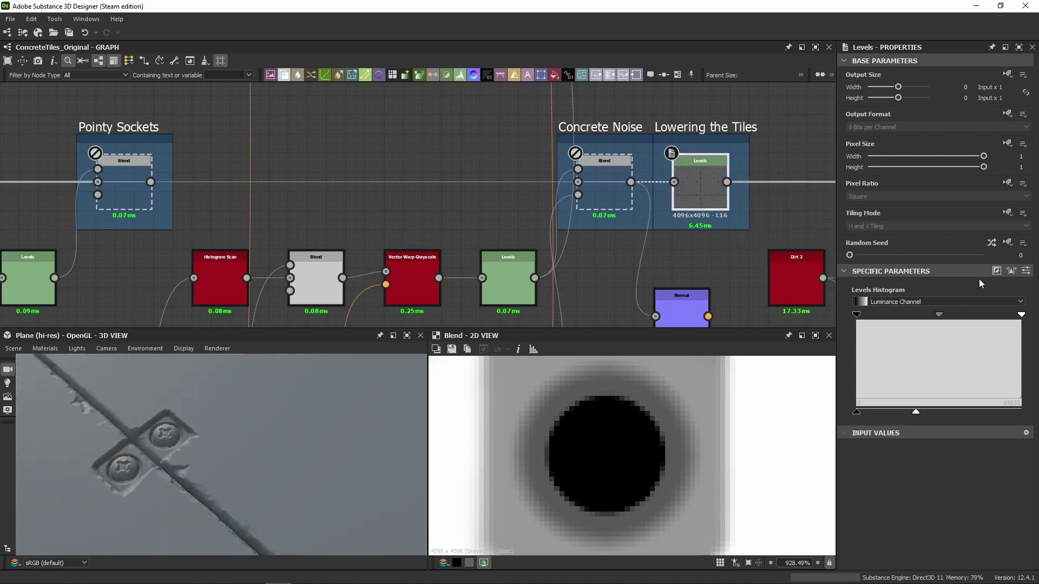
Set the Lowering the Tiles Levels' Level Out High to 0.36, preview the node and show more tile seams in 3D.
click(1025, 271)
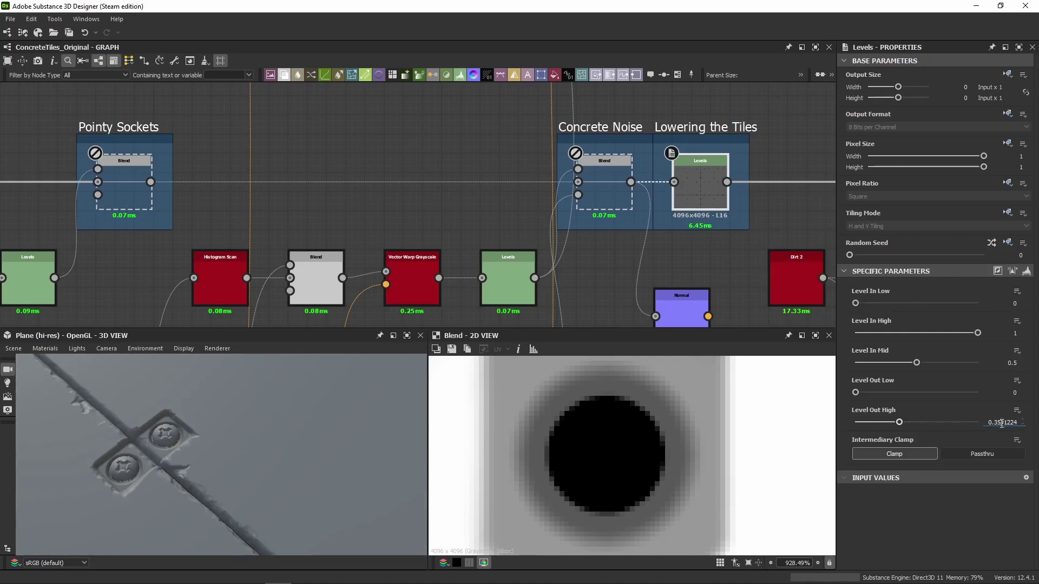
drag(1018, 423, 999, 423)
text(6)
key(Return)
double_click(684, 216)
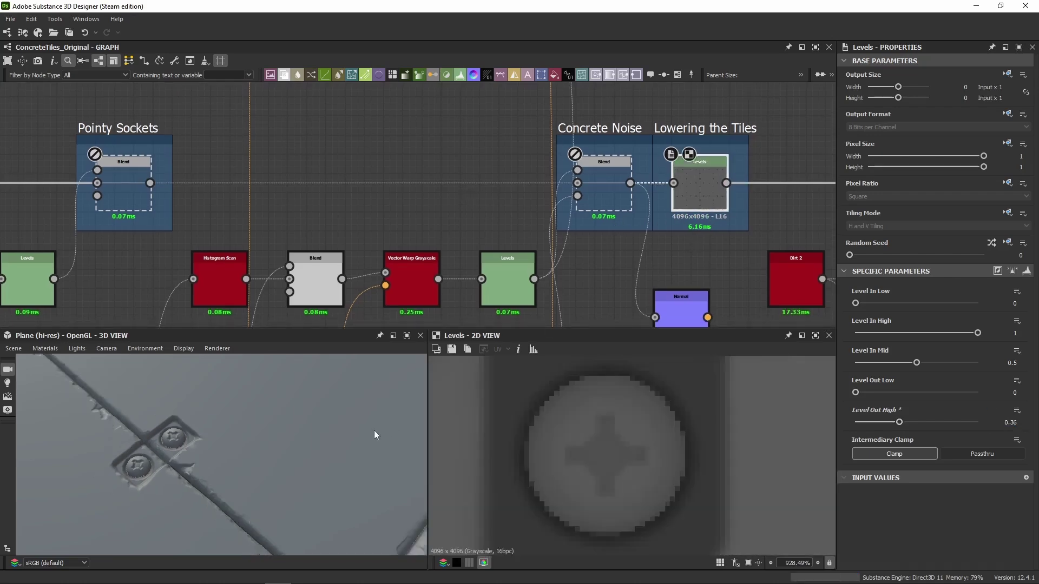
drag(375, 431, 190, 498)
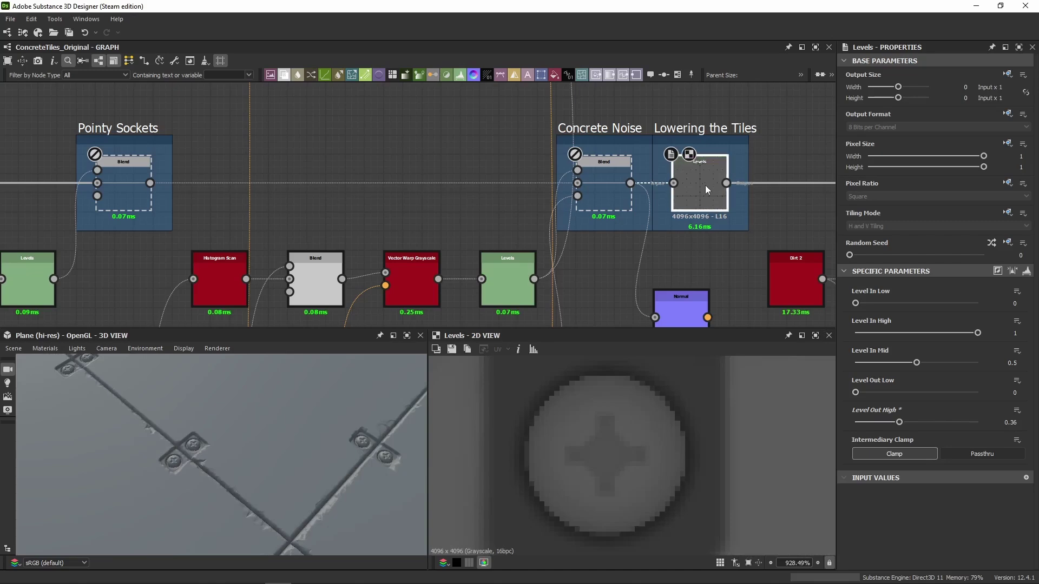
scroll(322, 167, down, 3)
scroll(486, 181, up, 6)
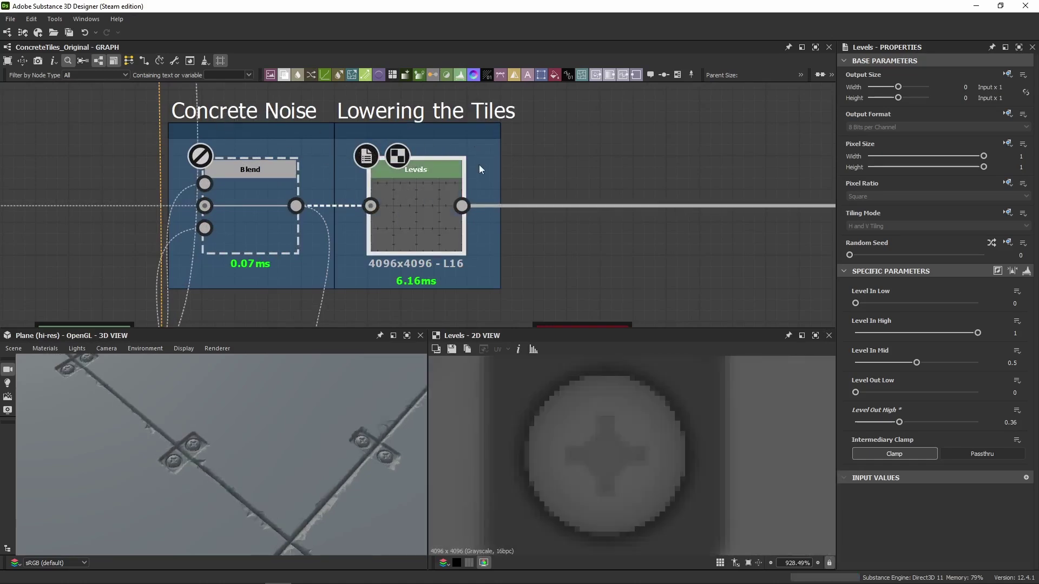
Delete the Normal node fed by the Concrete Noise Blend.
scroll(83, 183, down, 3)
middle_drag(84, 182, 450, 123)
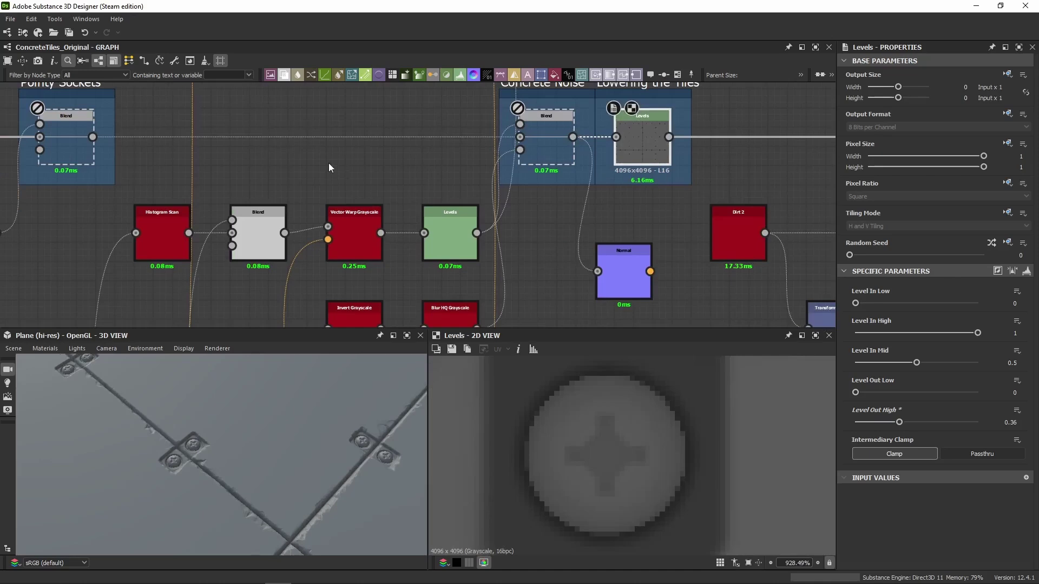
scroll(317, 180, down, 5)
middle_drag(346, 167, 577, 256)
click(586, 209)
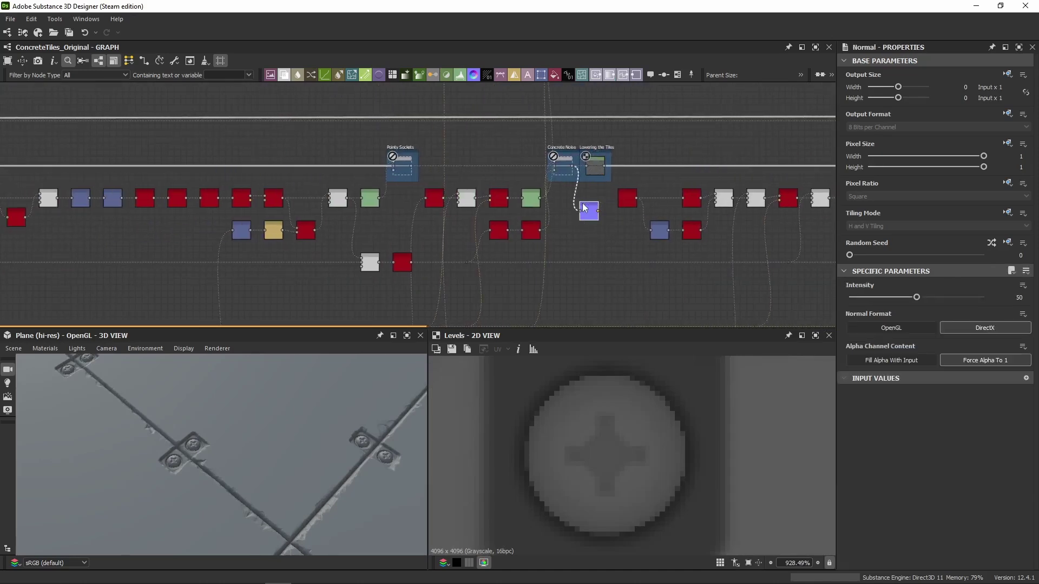
key(Delete)
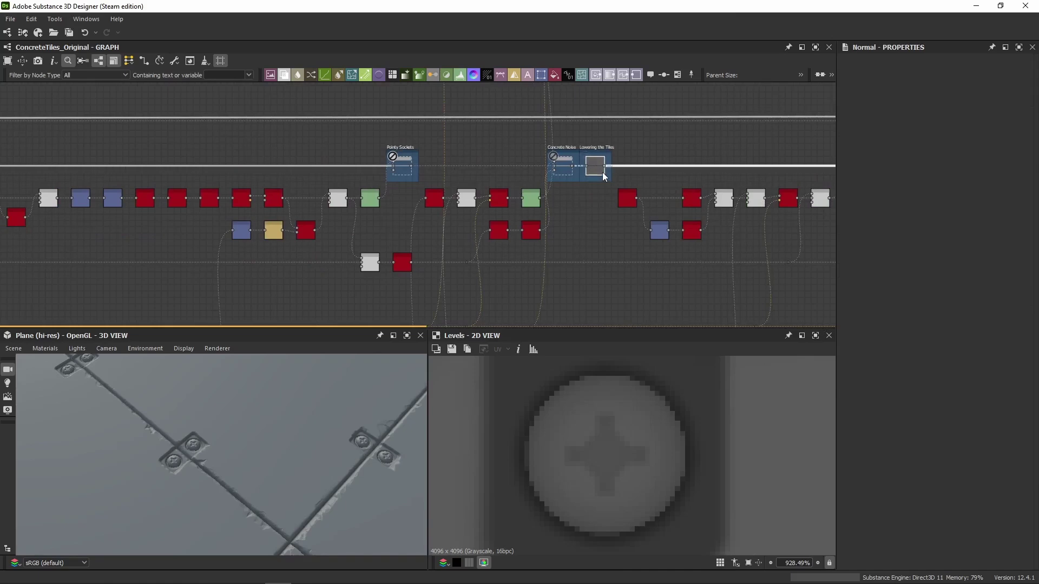
Preview the Screws Screwed In Blend and examine its blending mode.
click(602, 172)
middle_drag(248, 134, 537, 139)
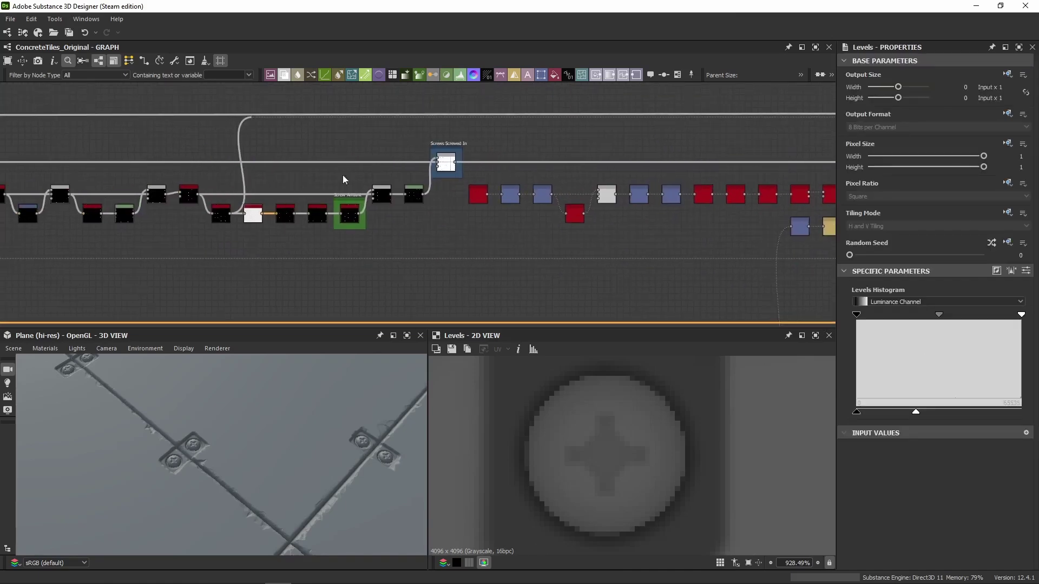
middle_drag(417, 207, 407, 196)
scroll(330, 145, up, 3)
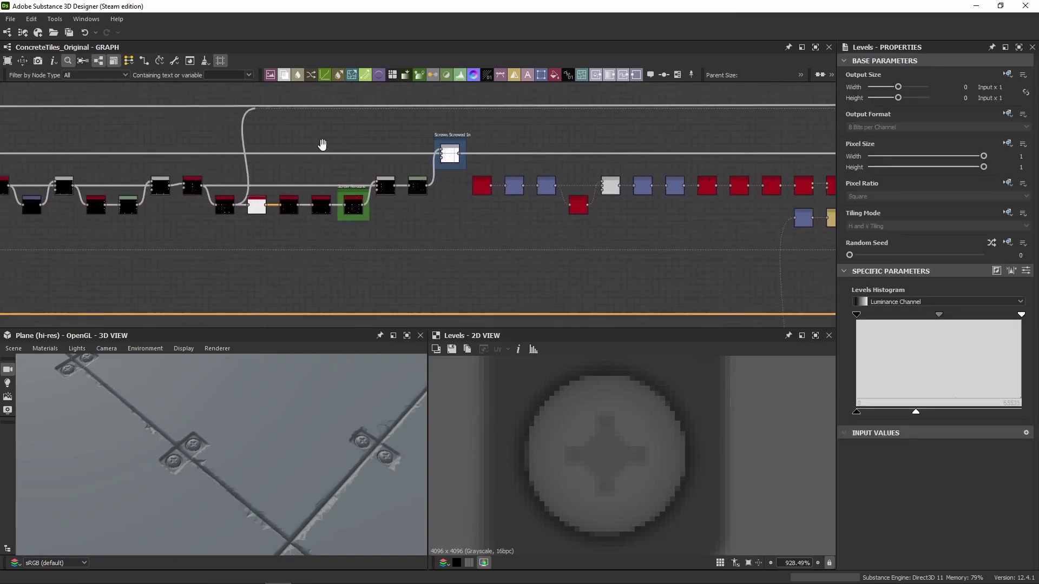
click(542, 165)
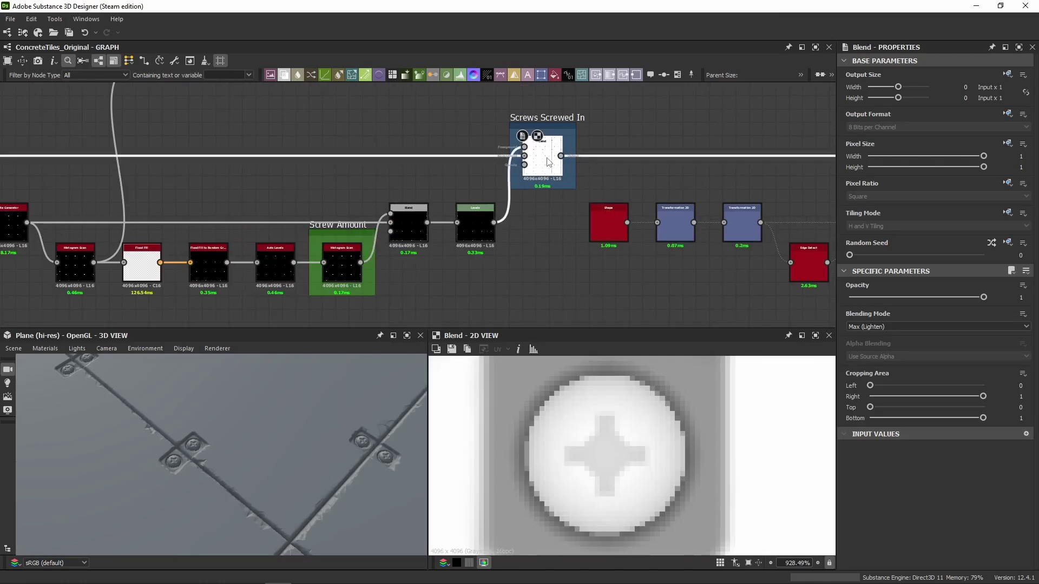
scroll(542, 162, up, 3)
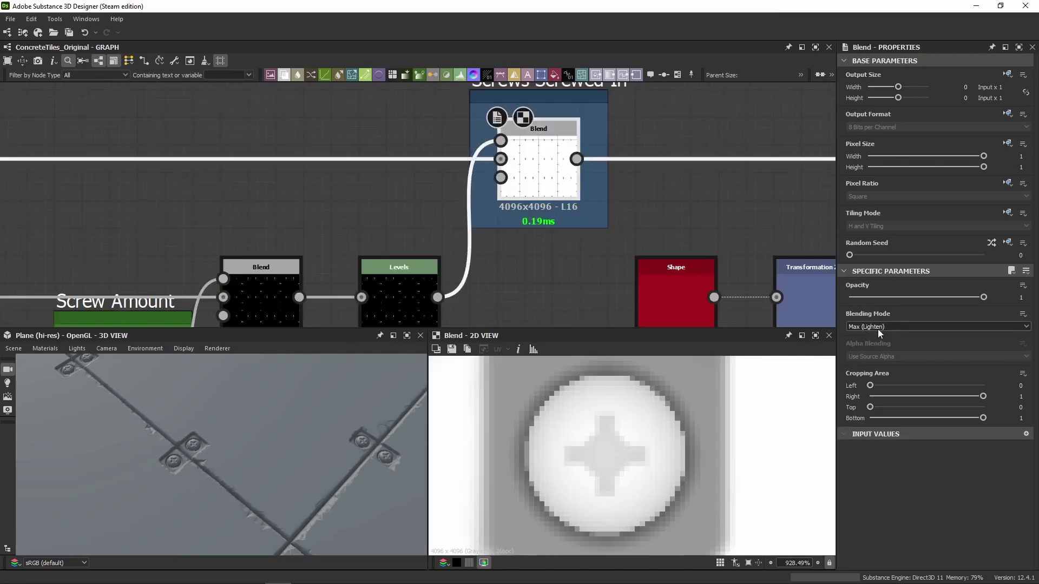
Preview the hemisphere Shape that starts the screw and frame it closely in 2D.
scroll(157, 208, down, 5)
middle_drag(125, 193, 684, 157)
middle_drag(201, 135, 355, 130)
scroll(370, 123, up, 3)
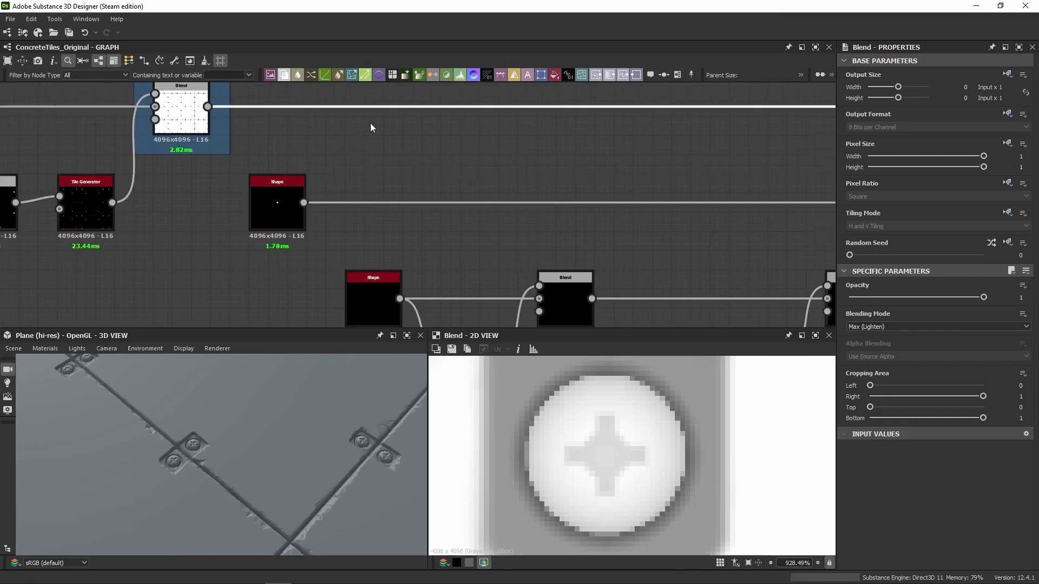
click(275, 223)
middle_drag(489, 219, 426, 203)
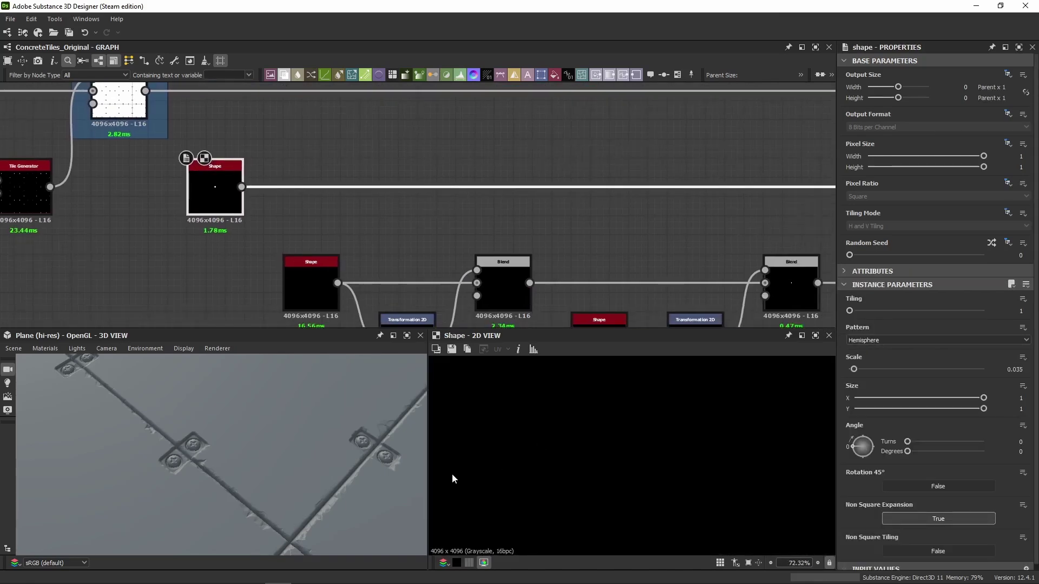
scroll(532, 485, down, 11)
key(f)
scroll(616, 524, up, 8)
middle_drag(646, 401, 614, 479)
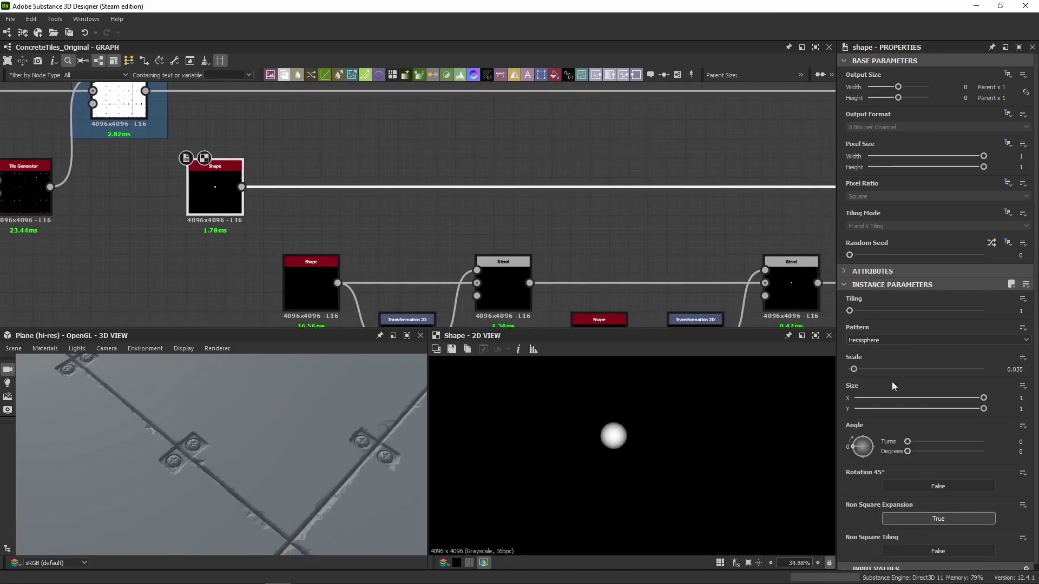
Preview the Blend that subtracts the beveled cross from the screw's hemisphere.
middle_drag(521, 227, 195, 214)
middle_drag(655, 215, 343, 201)
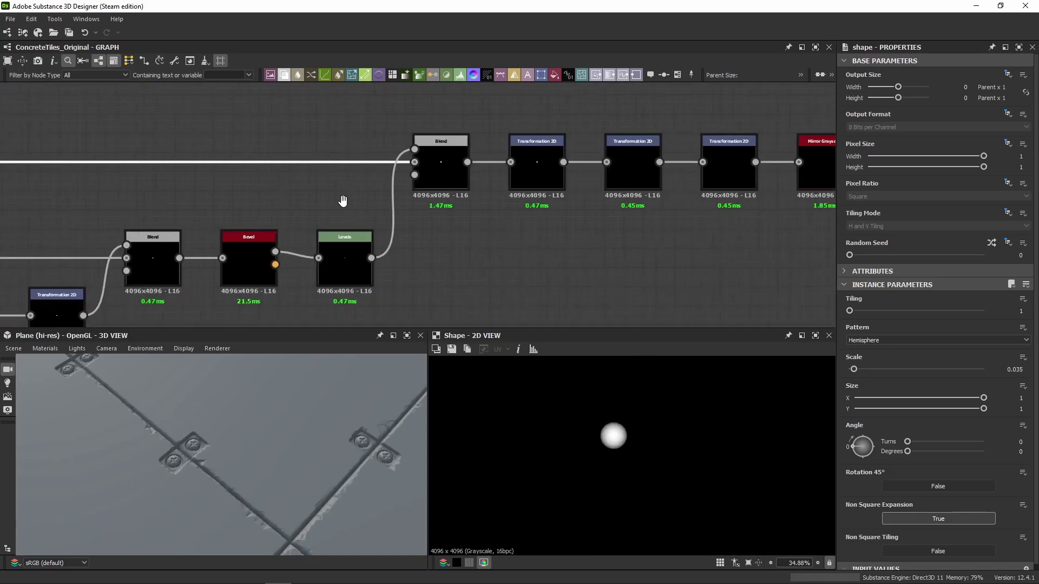
double_click(460, 178)
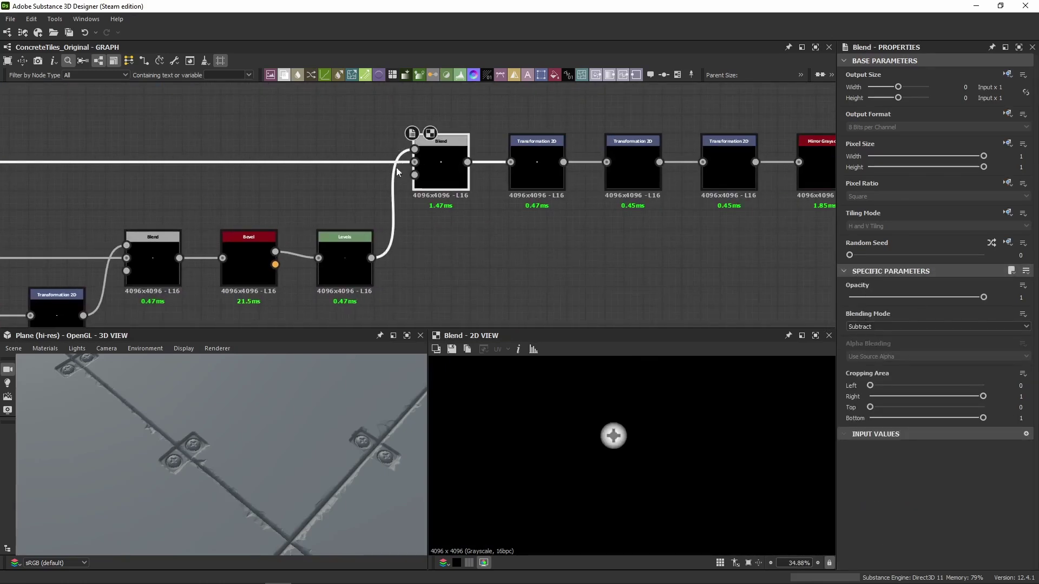
Preview the square-pattern Shape that begins the screw's cross and examine it closely.
middle_drag(363, 173, 1038, 112)
middle_drag(379, 198, 321, 177)
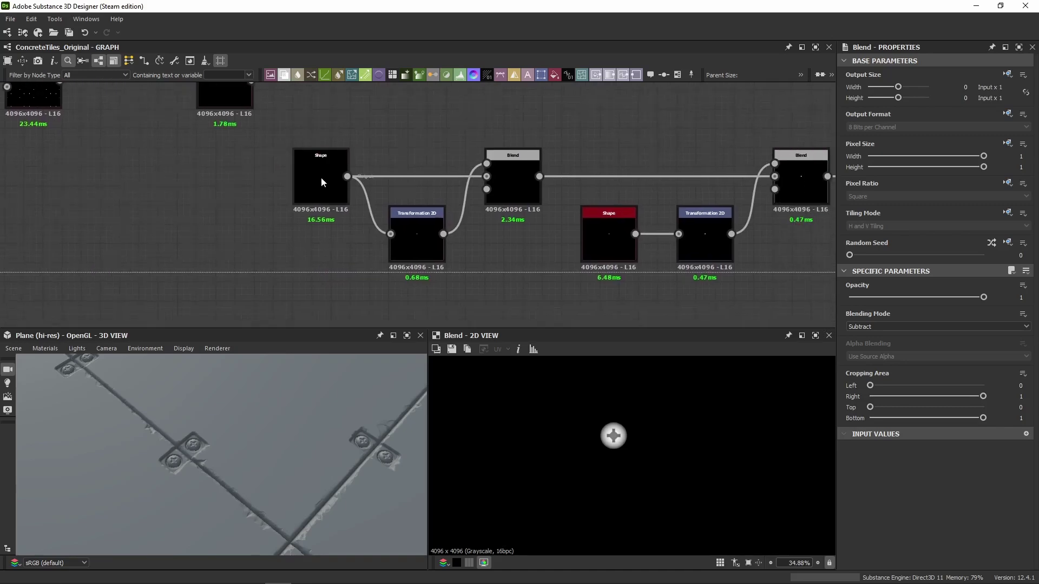
scroll(320, 177, up, 3)
double_click(321, 177)
scroll(636, 446, up, 3)
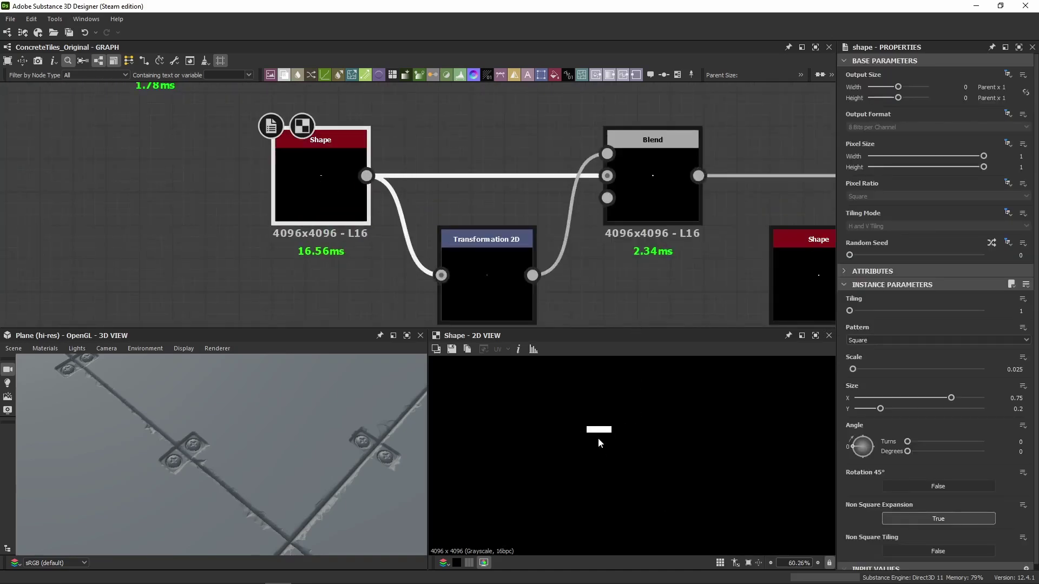
Preview the Transformation 2D that turns the bar and the Blend that adds it to the original bar as a cross.
middle_drag(601, 262, 454, 222)
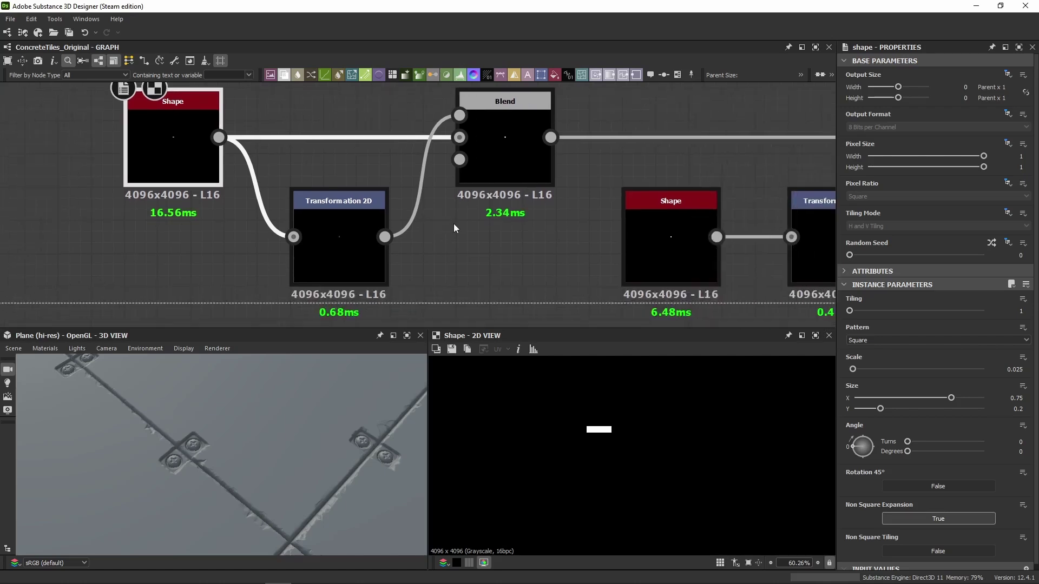
double_click(338, 243)
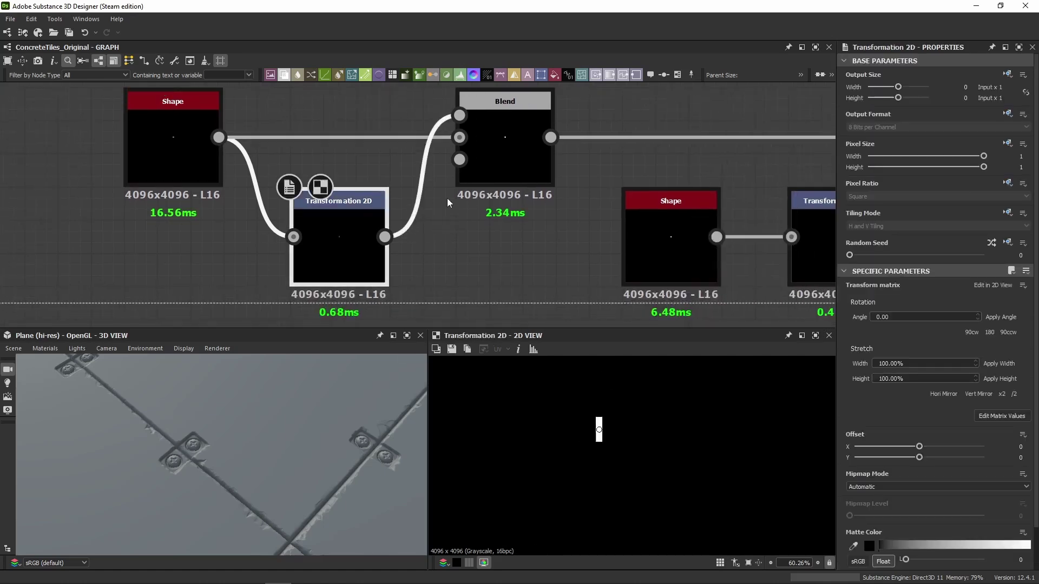
double_click(495, 156)
Preview the small square Shape, the Blend that adds it to the cross, and the Transformation 2D that rotates it.
middle_drag(582, 229, 183, 226)
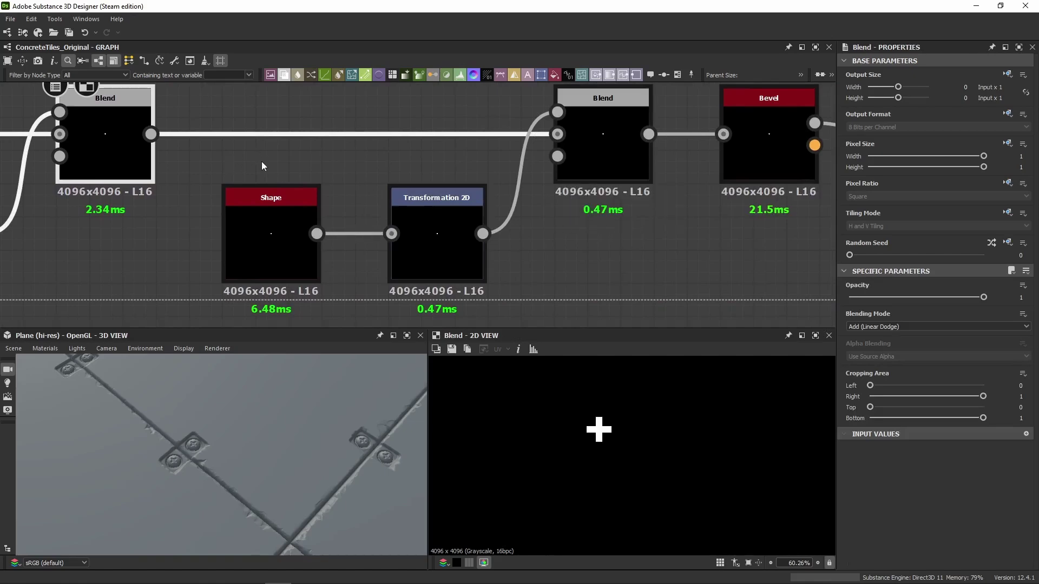
double_click(262, 235)
middle_drag(176, 160, 200, 143)
scroll(598, 437, up, 3)
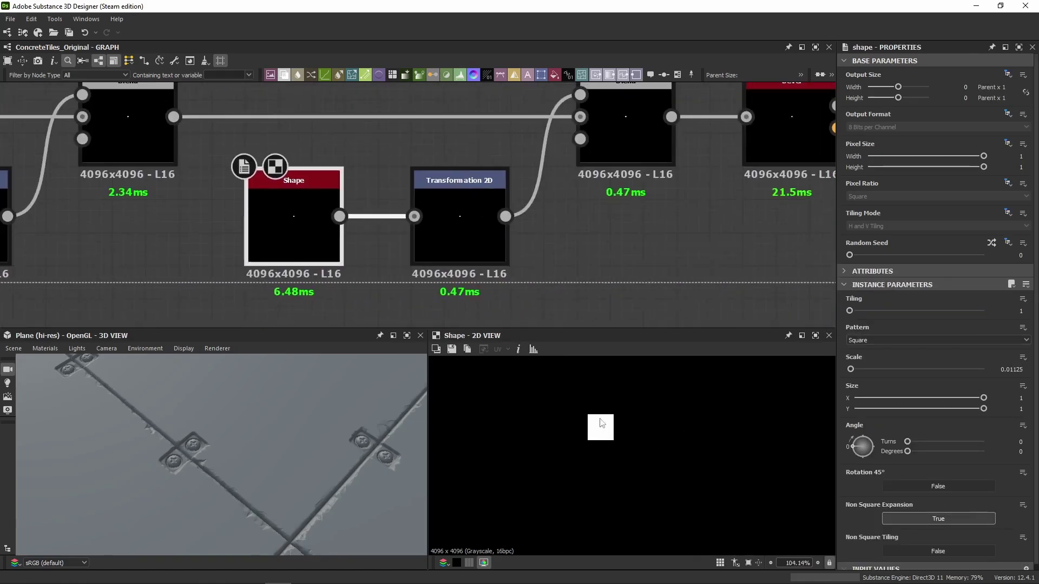
double_click(622, 135)
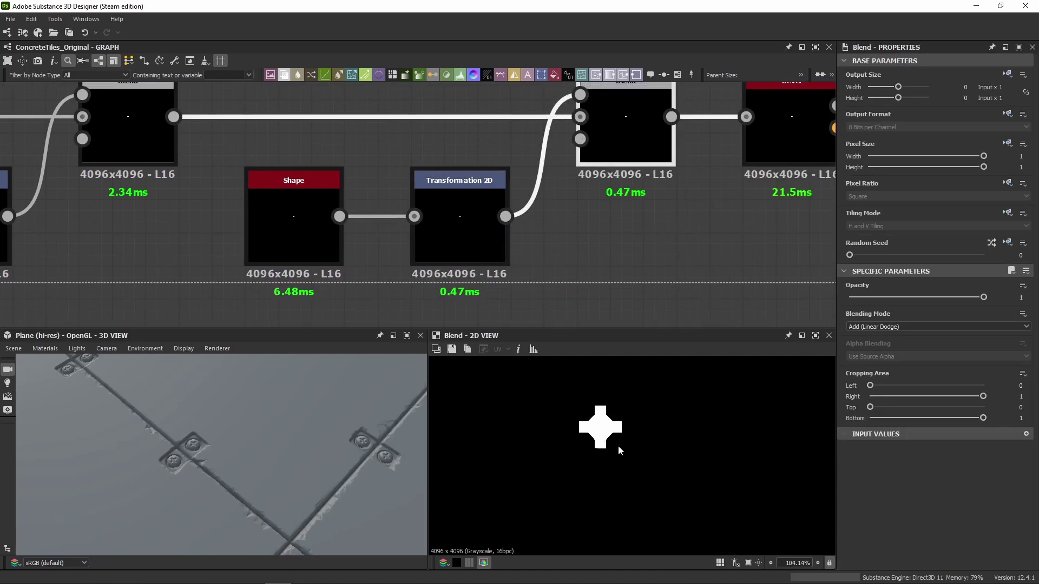
double_click(297, 225)
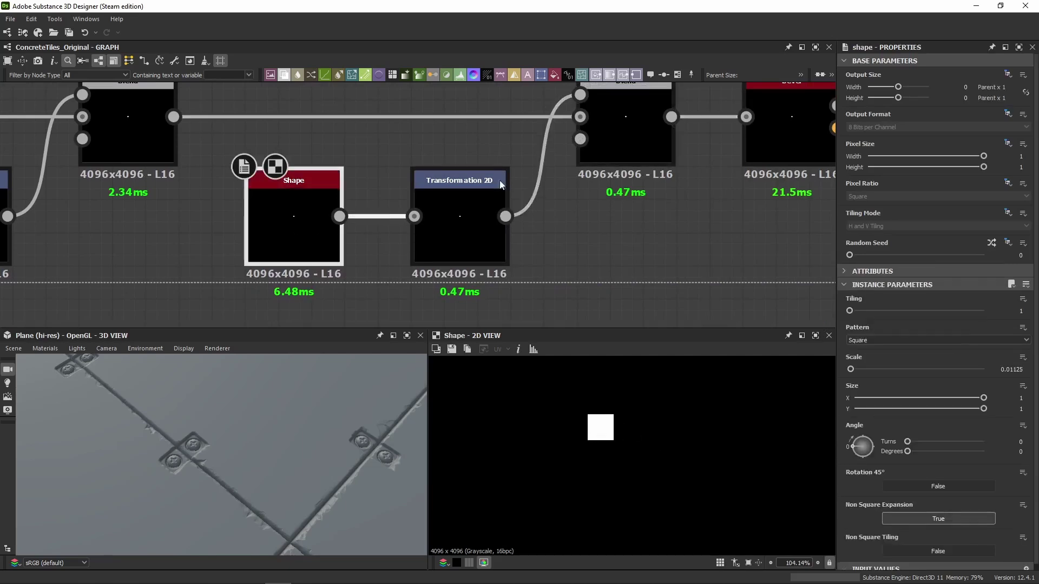
double_click(465, 219)
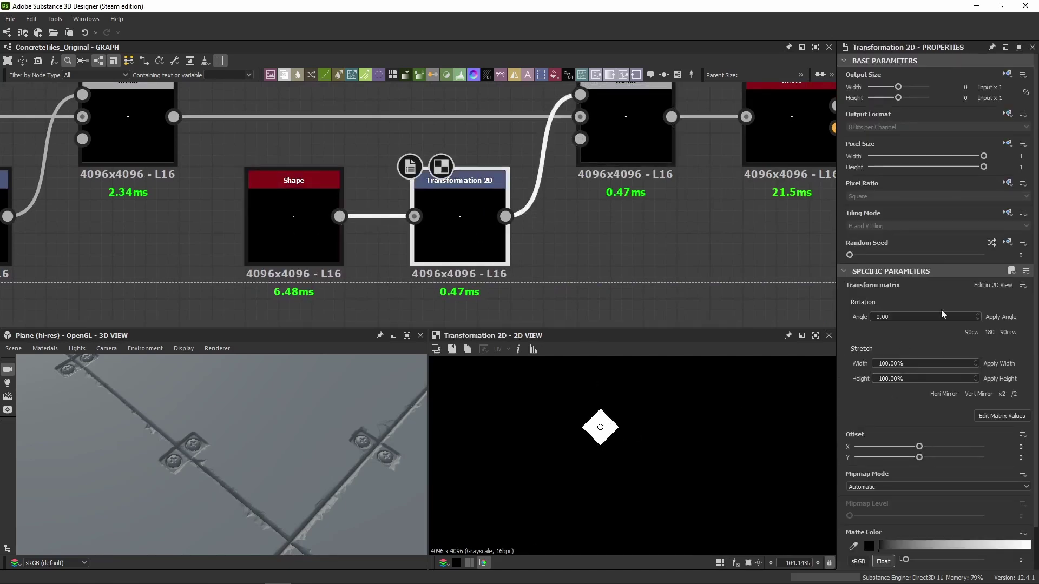
scroll(882, 360, down, 2)
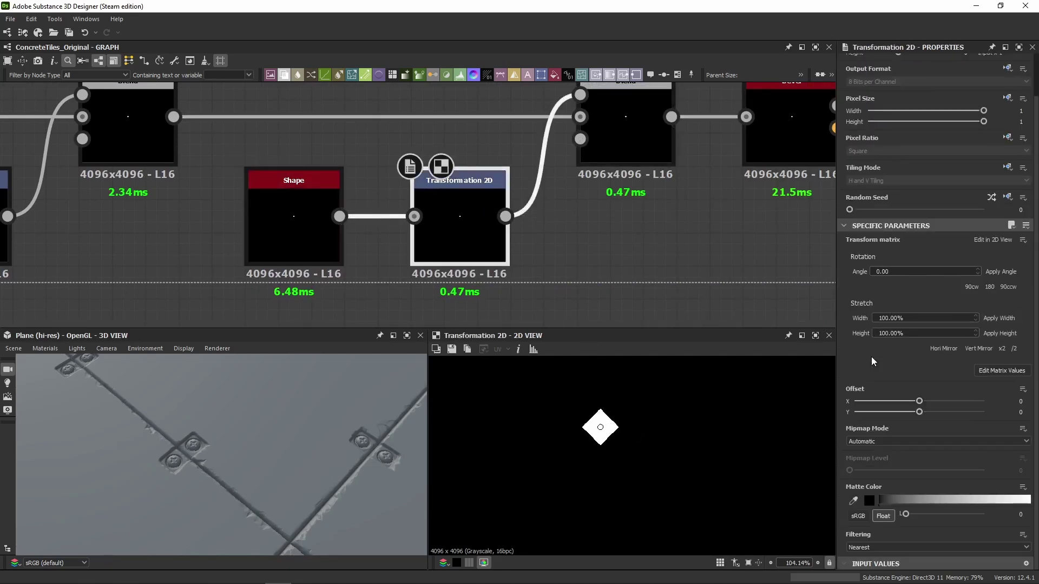
Switch the rotated square's Transformation 2D filtering to Bilinear and examine its edge pixels closely.
click(860, 548)
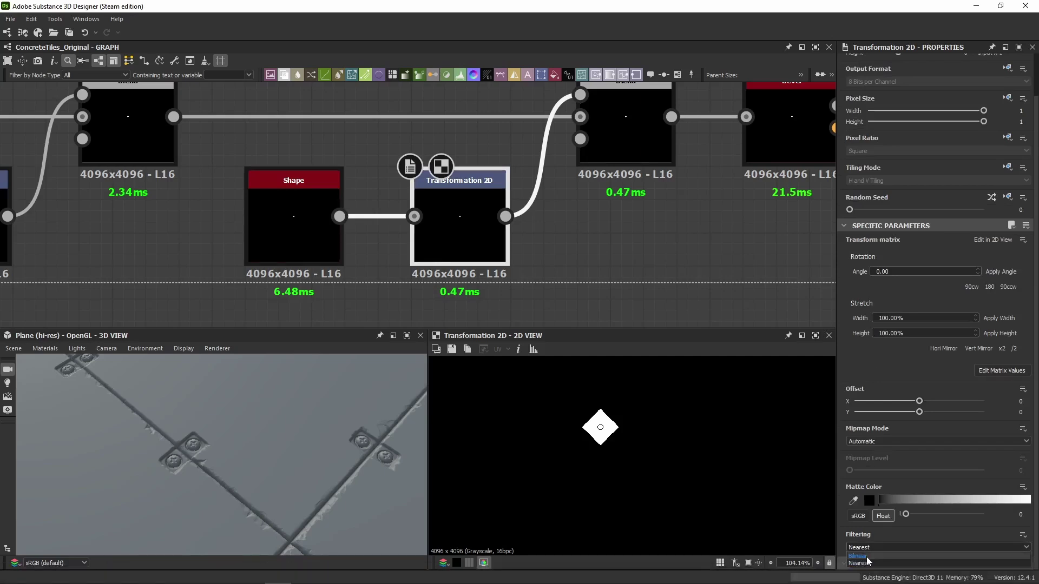
click(868, 549)
scroll(604, 415, up, 5)
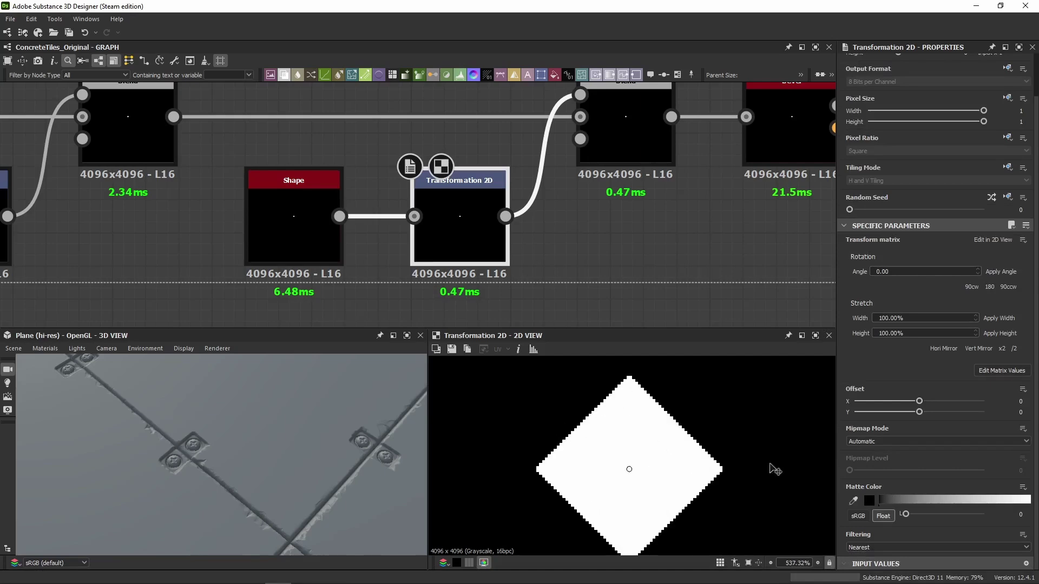
click(872, 548)
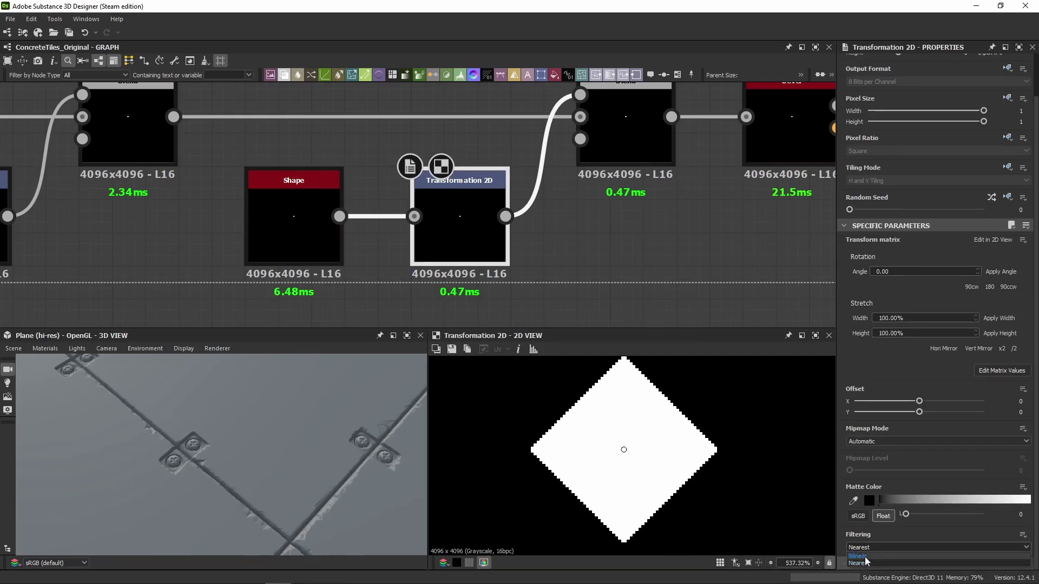
click(866, 556)
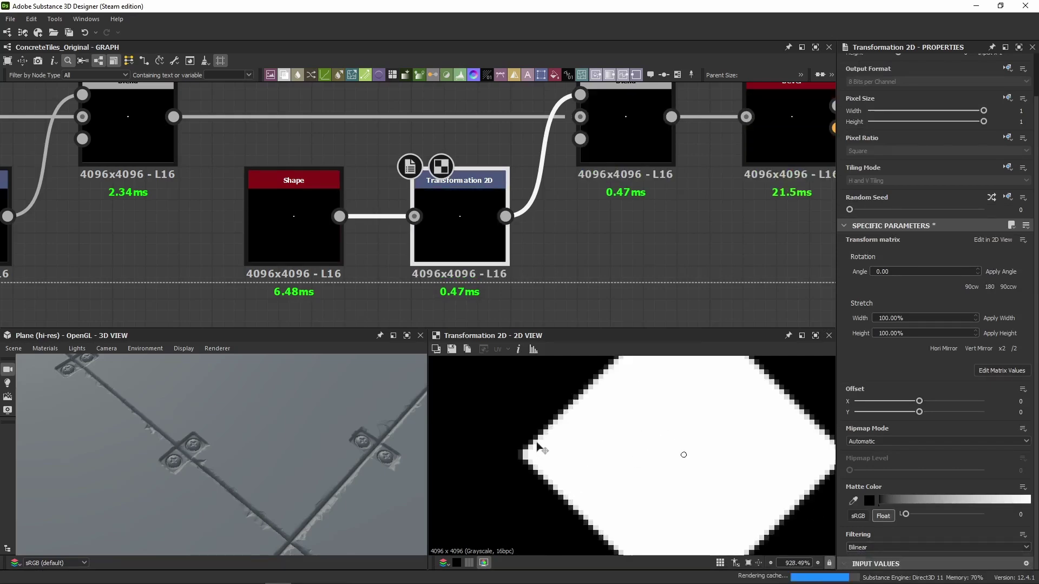
scroll(536, 444, up, 6)
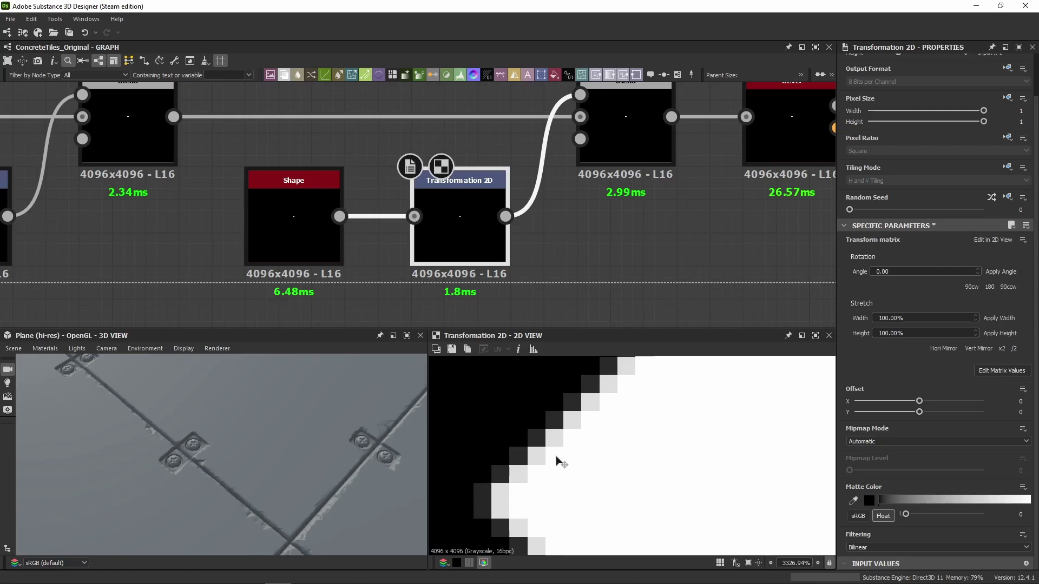
scroll(558, 448, down, 3)
scroll(558, 444, up, 3)
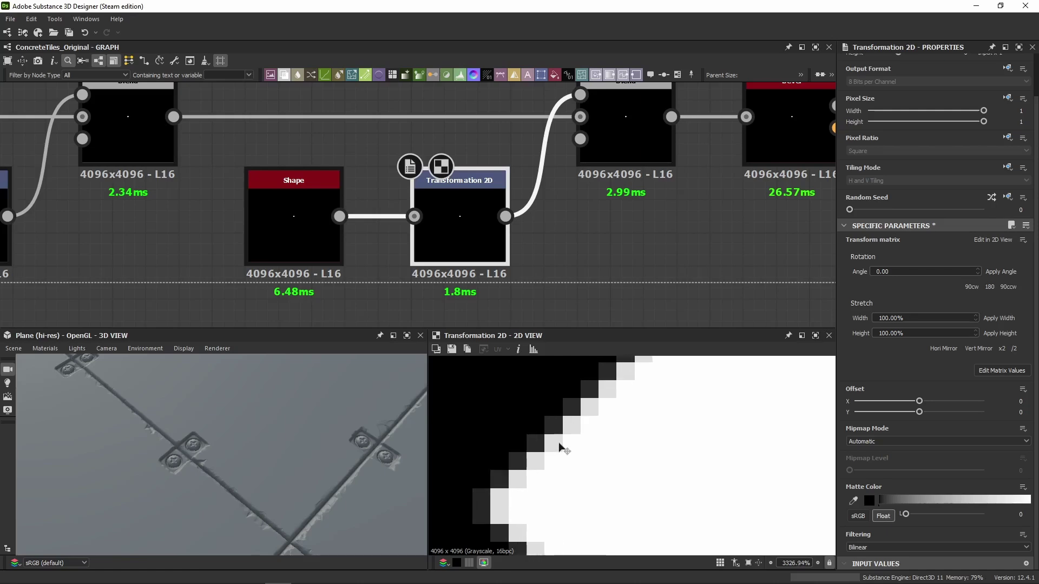
middle_drag(483, 513, 534, 481)
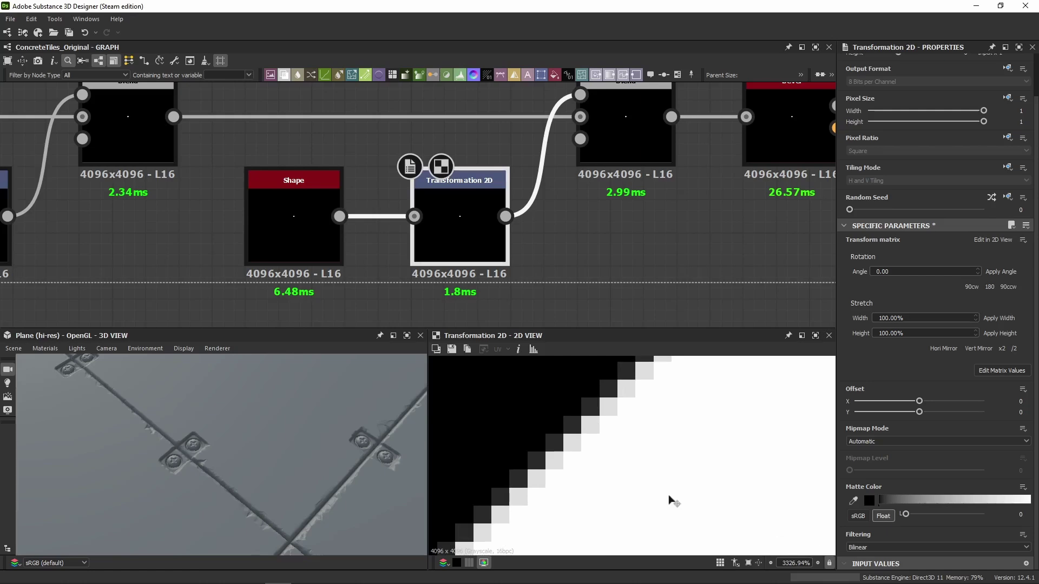
Set the Transformation 2D filtering back to Nearest and compare the square Shape with its rotated result.
click(855, 547)
click(857, 563)
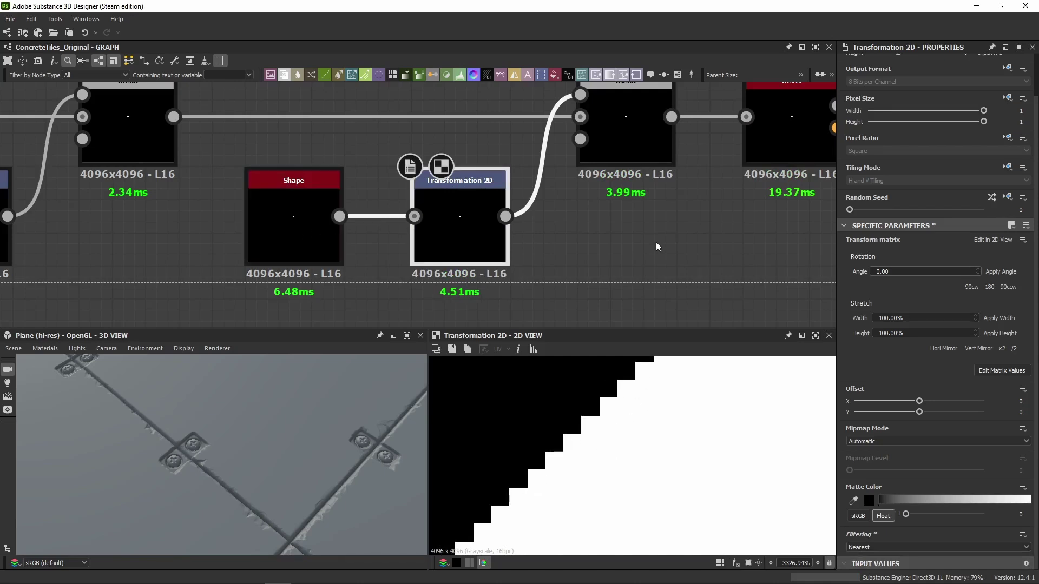
click(295, 242)
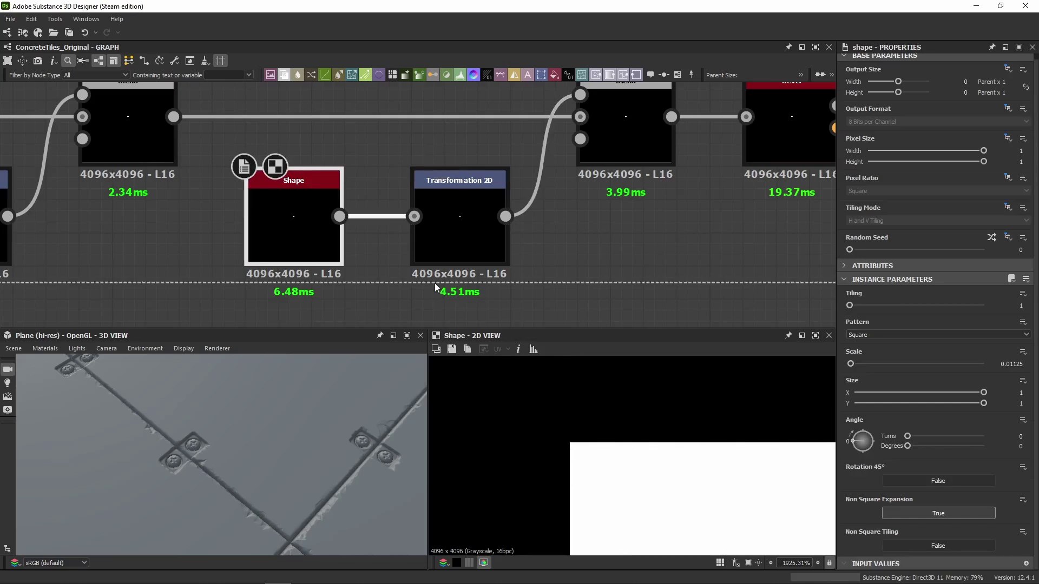
click(439, 219)
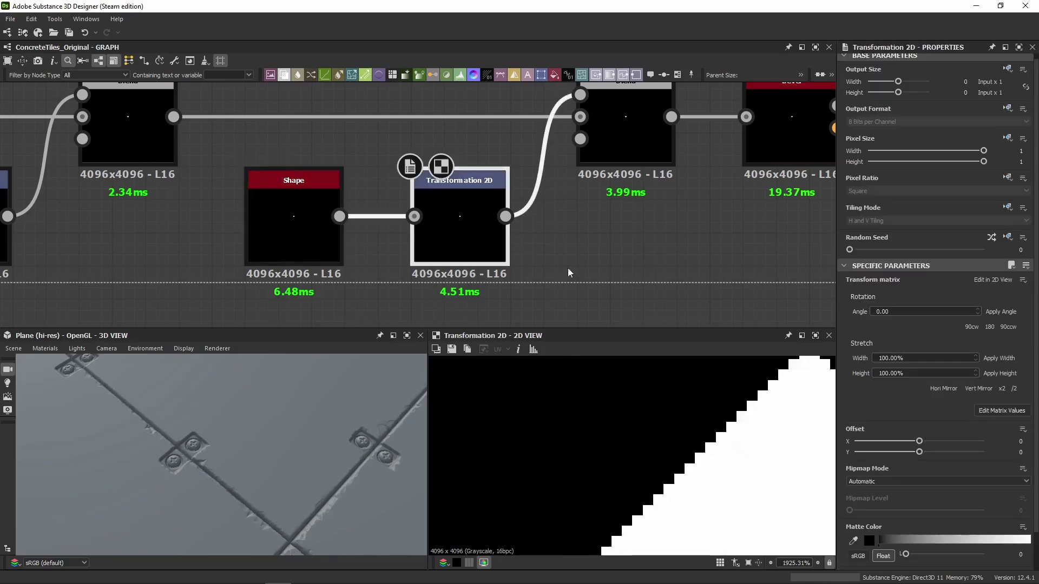
Preview the Blend that adds the rotated square to the cross and examine its edge.
scroll(567, 267, down, 3)
middle_drag(558, 234, 347, 234)
scroll(855, 520, down, 1)
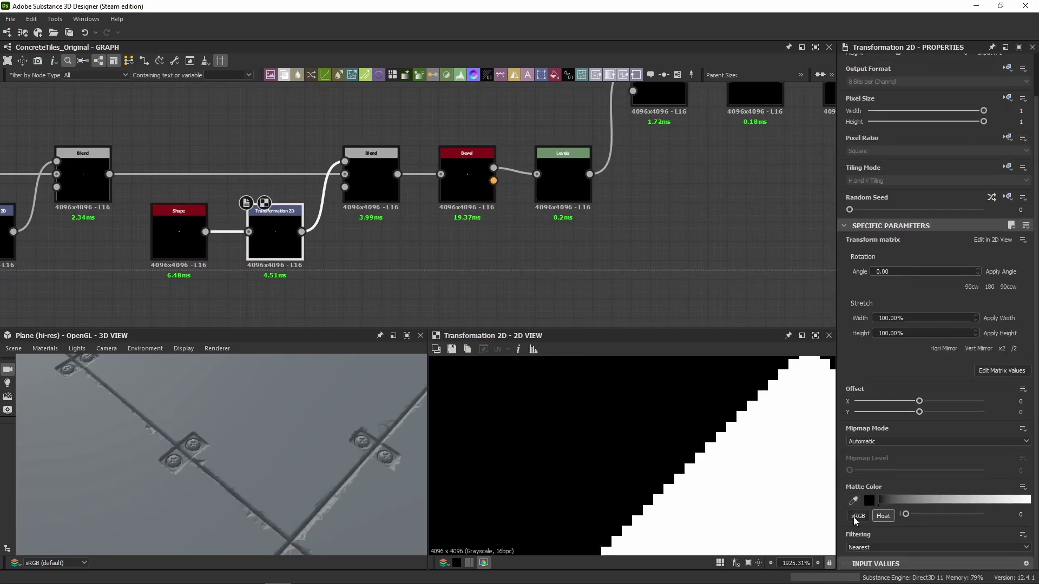
click(371, 183)
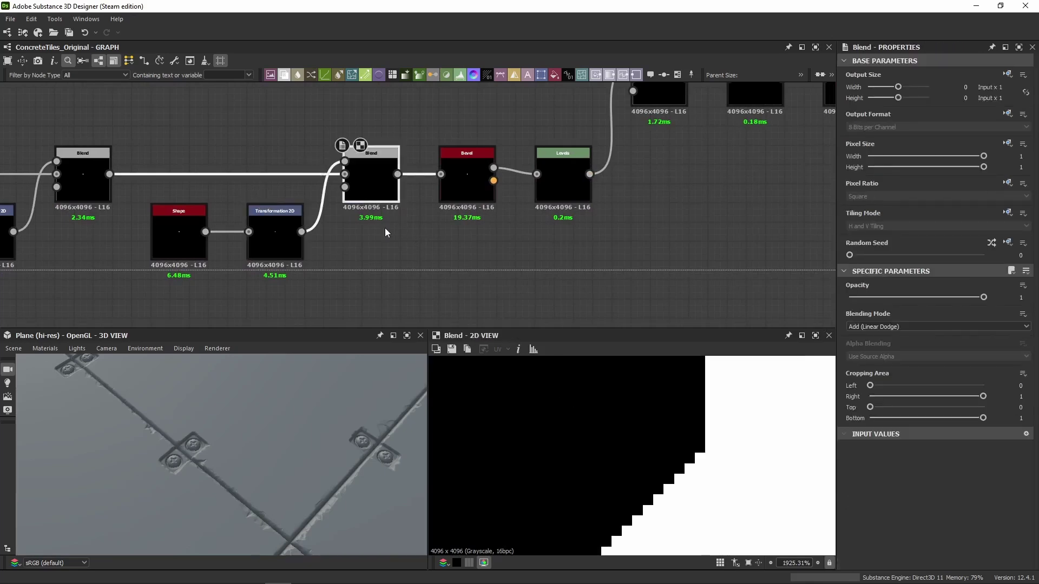
scroll(385, 228, down, 5)
scroll(300, 196, up, 4)
Check the filtering setting of the cross bar's Transformation 2D and of the Transformation 2D nodes in the socket hole chains.
click(396, 171)
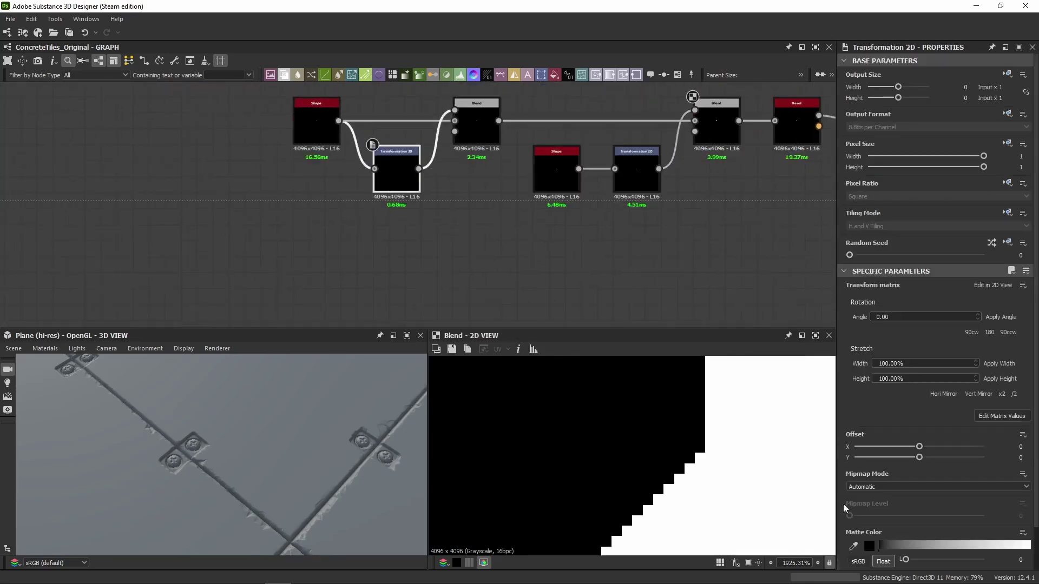
scroll(855, 500, down, 1)
scroll(364, 230, down, 3)
scroll(332, 219, up, 2)
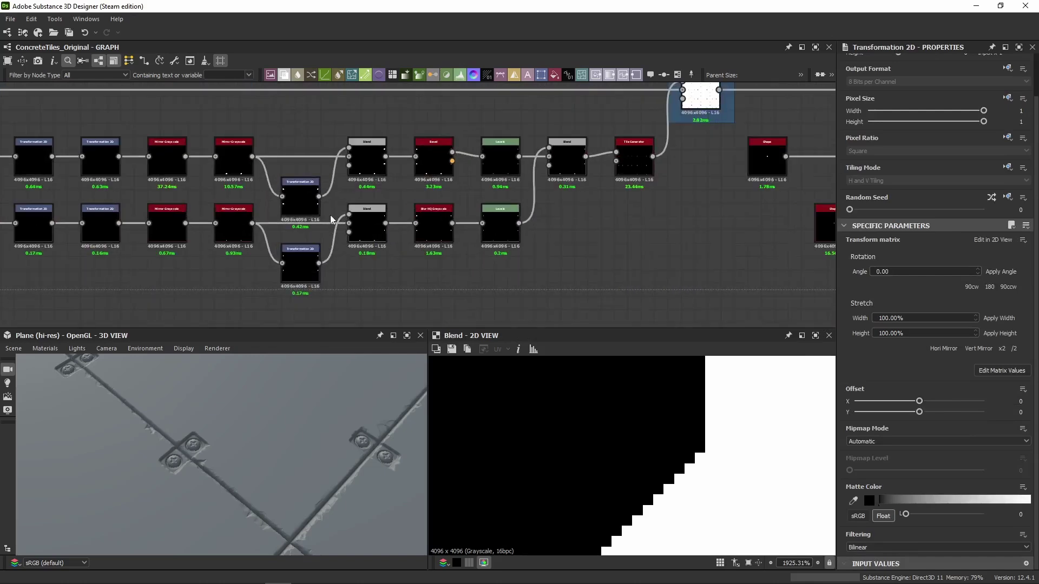
click(303, 200)
click(302, 268)
middle_drag(188, 158, 242, 158)
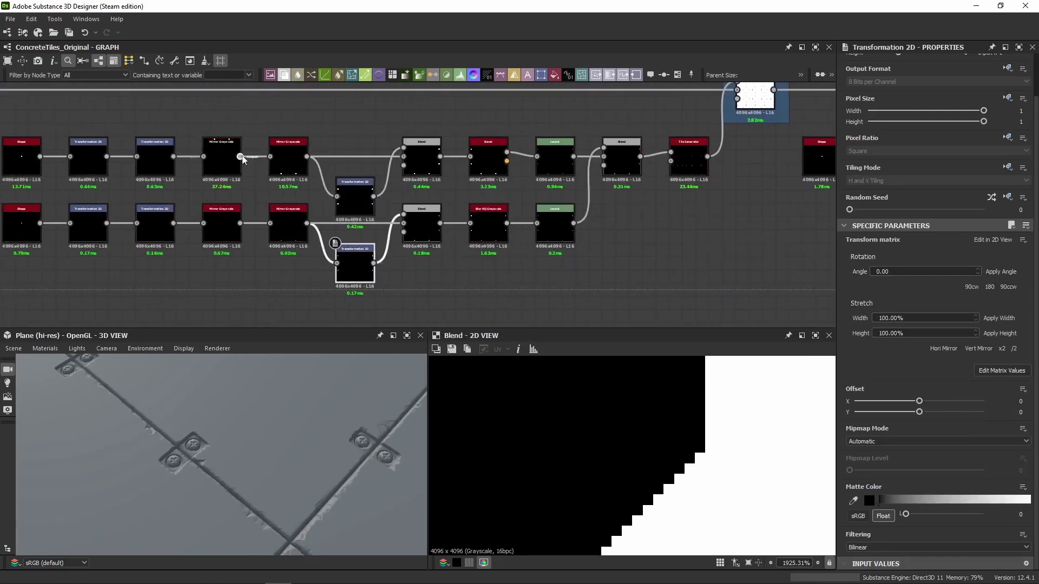
click(155, 156)
click(155, 223)
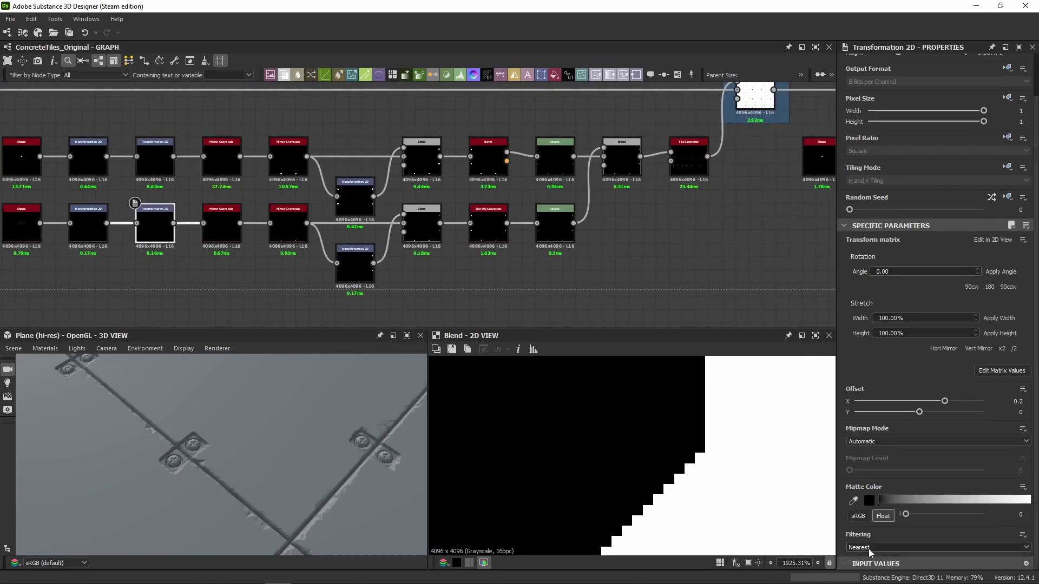
click(155, 157)
middle_drag(157, 162, 188, 165)
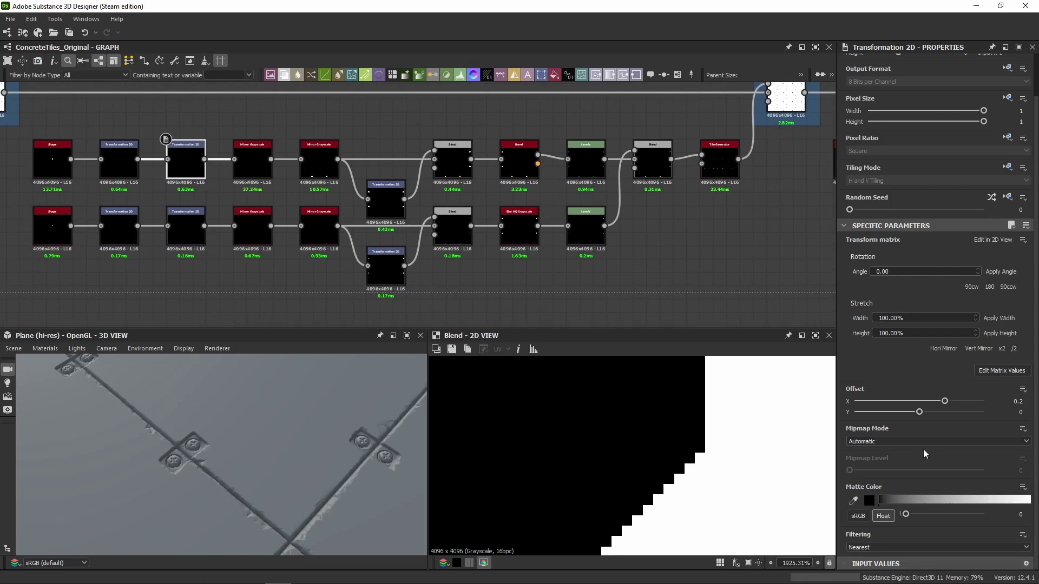
Compare the previews of the rotated square's Transformation 2D and the Blend that adds it to the cross.
middle_drag(242, 186, 248, 217)
middle_drag(828, 163, 474, 160)
click(382, 230)
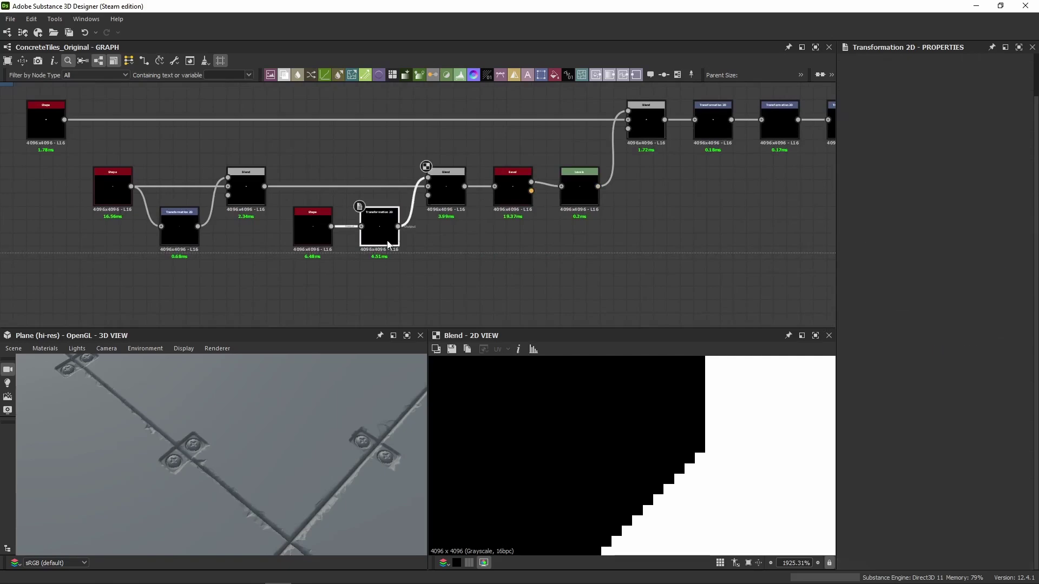
scroll(437, 177, up, 5)
click(436, 177)
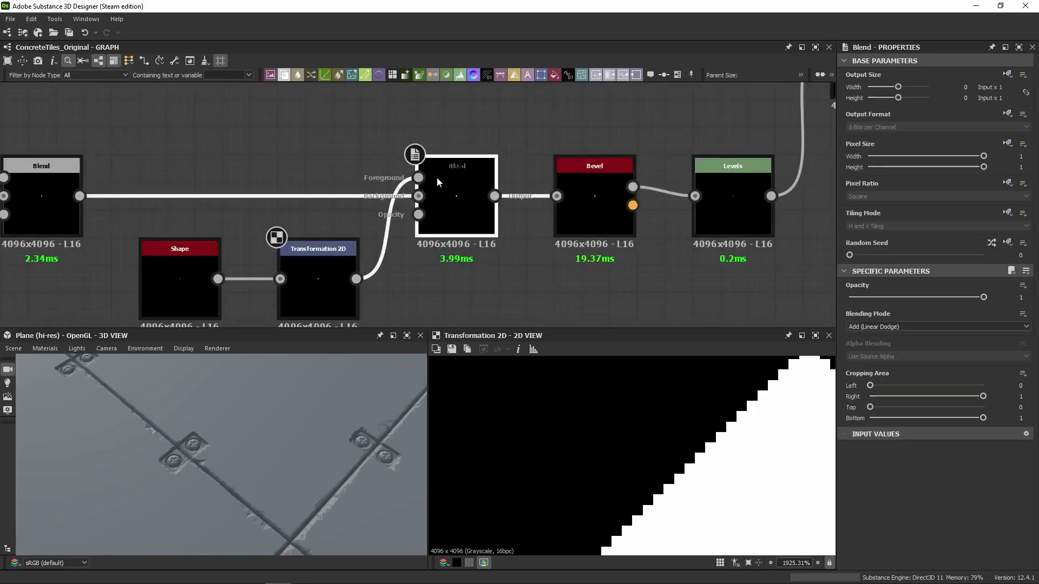
scroll(643, 425, down, 10)
middle_drag(161, 237, 242, 195)
click(138, 171)
click(537, 167)
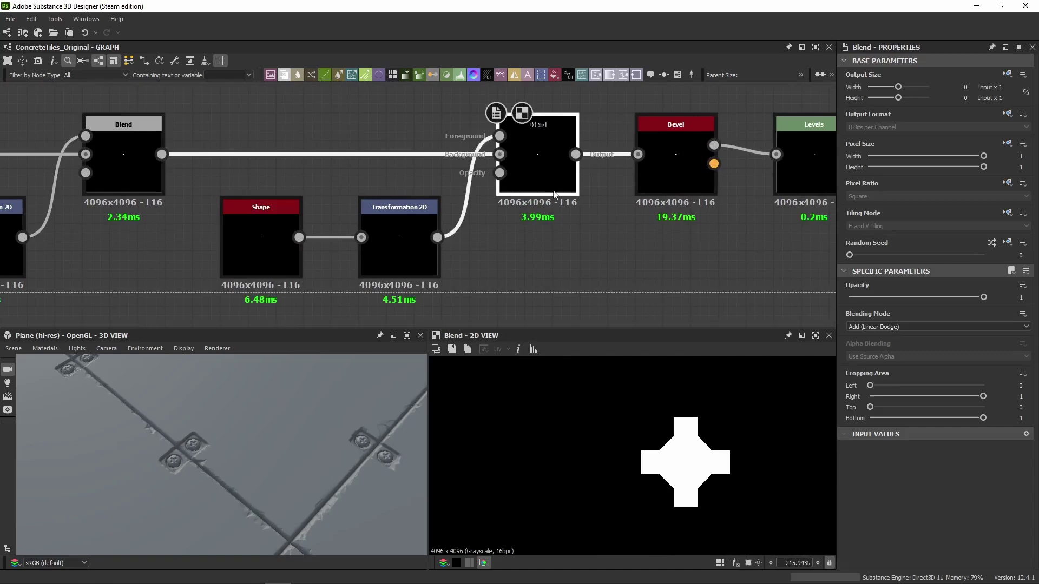
click(426, 270)
click(544, 176)
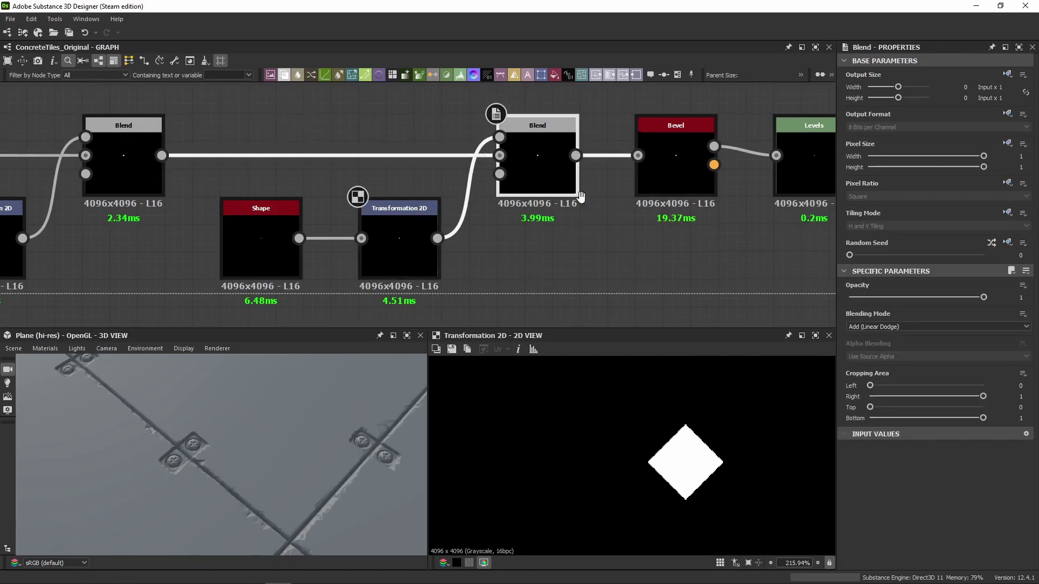
Preview the Bevel applied to the finished cross and examine its softened edges and parameters.
middle_drag(545, 175, 465, 185)
double_click(465, 185)
middle_drag(574, 236, 395, 237)
double_click(423, 179)
scroll(674, 470, up, 5)
middle_drag(674, 470, 618, 441)
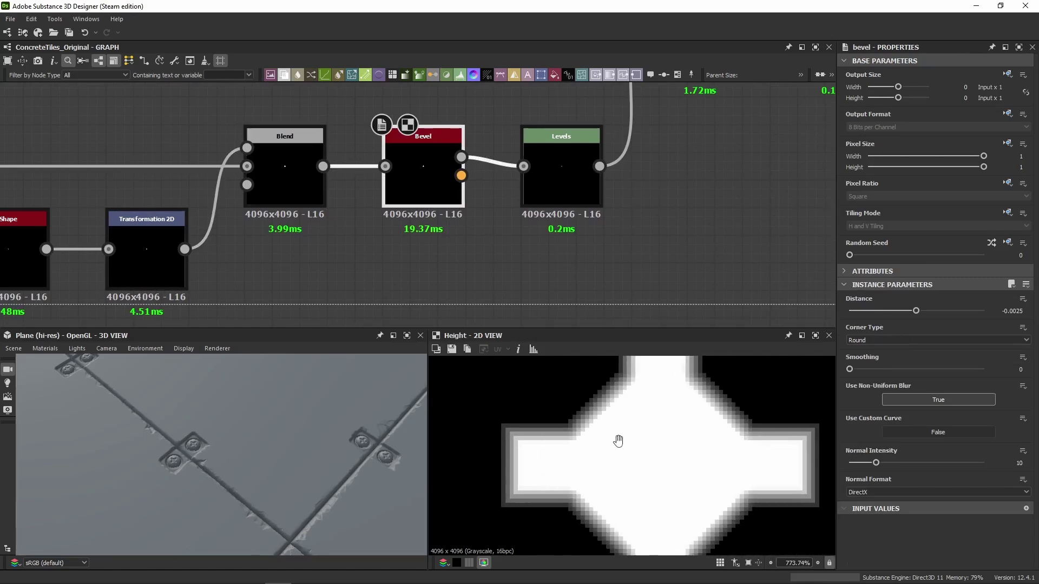
Preview the Levels that darkens the beveled cross and show its numeric level parameters.
double_click(589, 195)
scroll(600, 482, down, 4)
click(1025, 271)
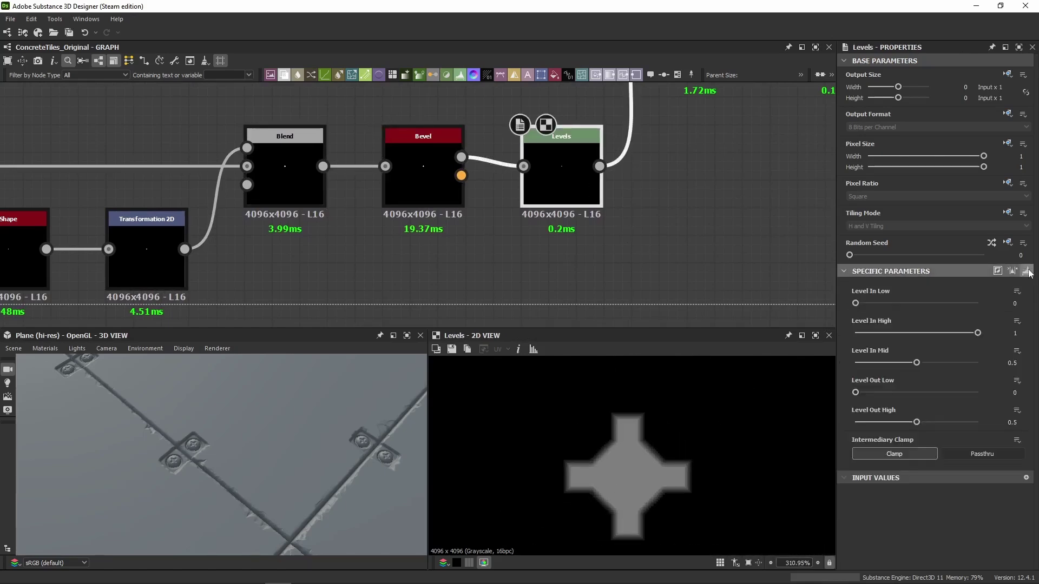
Preview the Subtract Blend and its hemisphere input, and inspect the hemisphere Shape's parameters.
middle_drag(701, 232, 516, 310)
scroll(490, 172, down, 2)
double_click(490, 168)
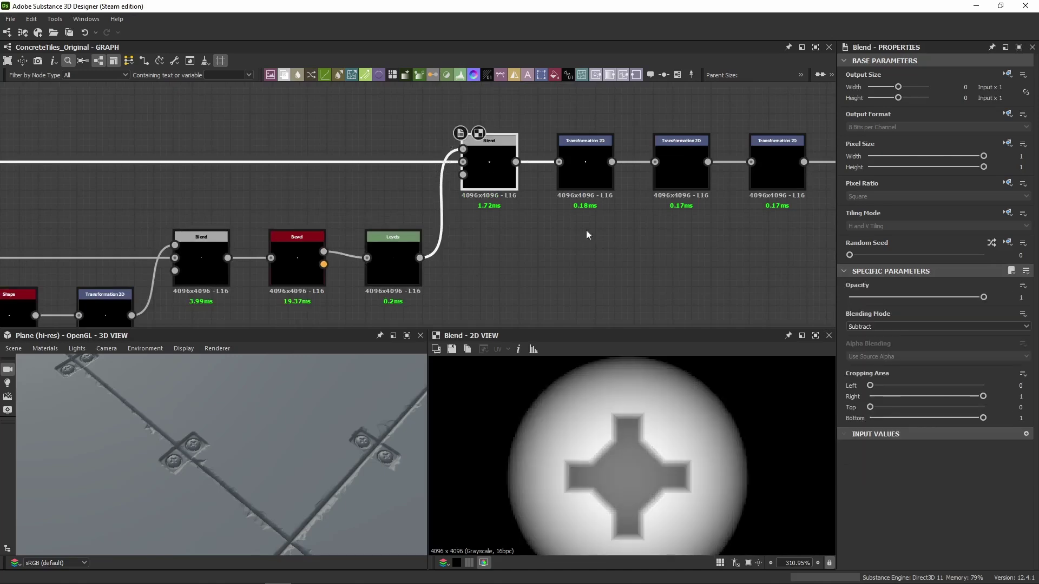
double_click(458, 162)
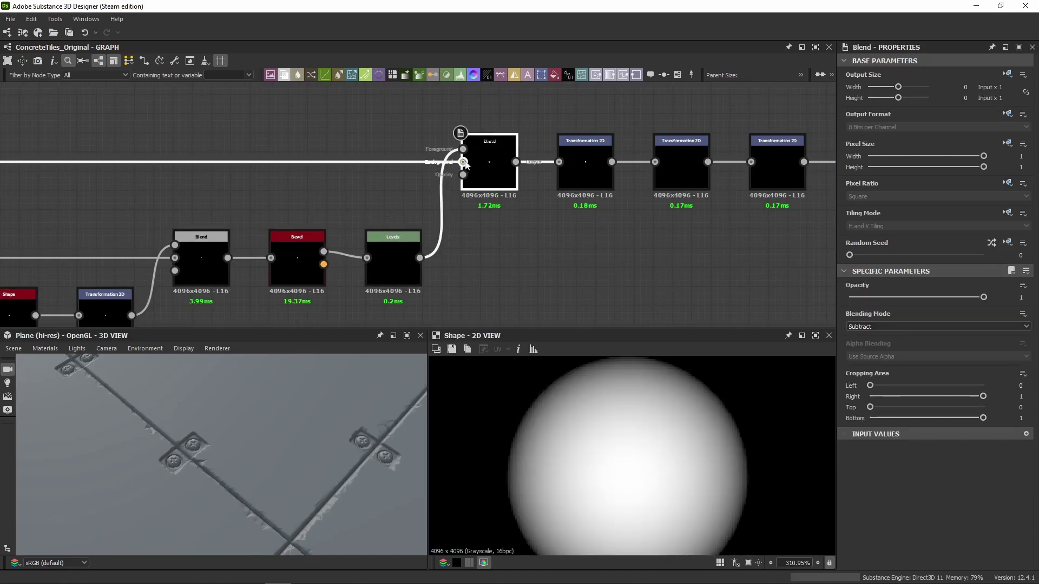
scroll(336, 173, down, 2)
middle_drag(335, 174, 436, 202)
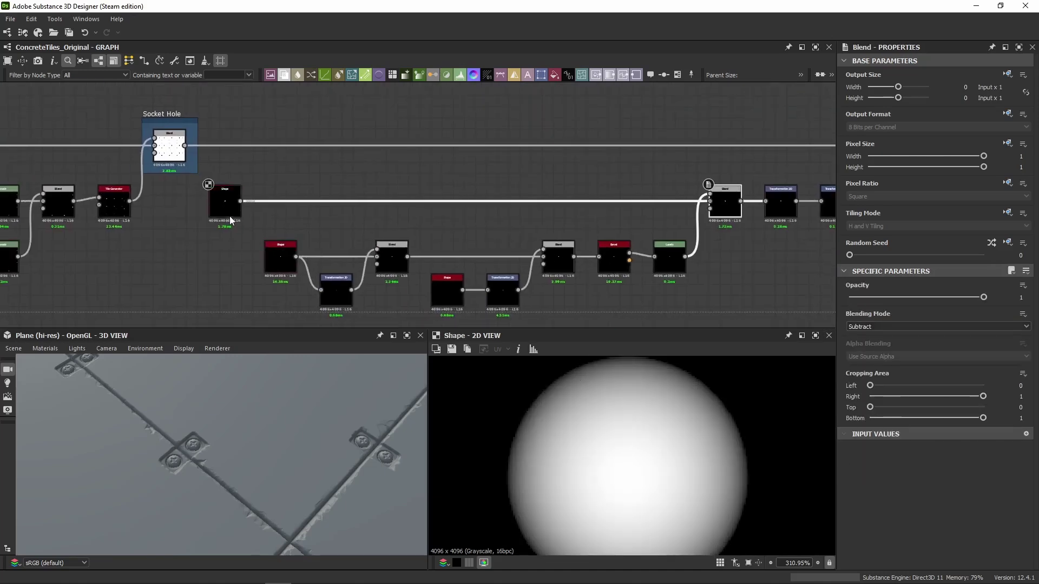
click(225, 201)
Compare the Levels output of the cross with the Blend that subtracts it from the hemisphere.
middle_drag(720, 206, 420, 152)
scroll(420, 152, up, 3)
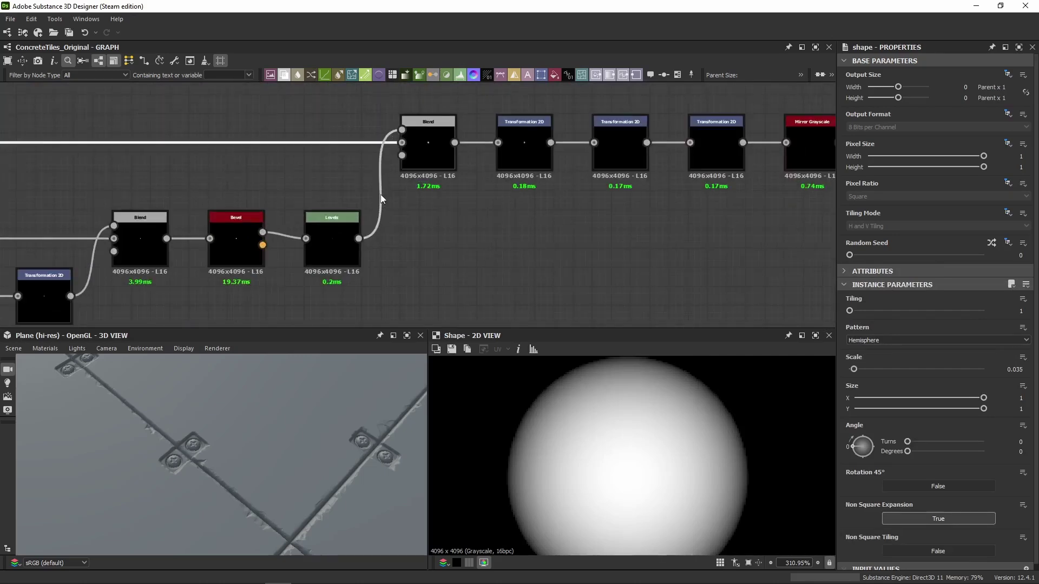
double_click(420, 152)
double_click(334, 246)
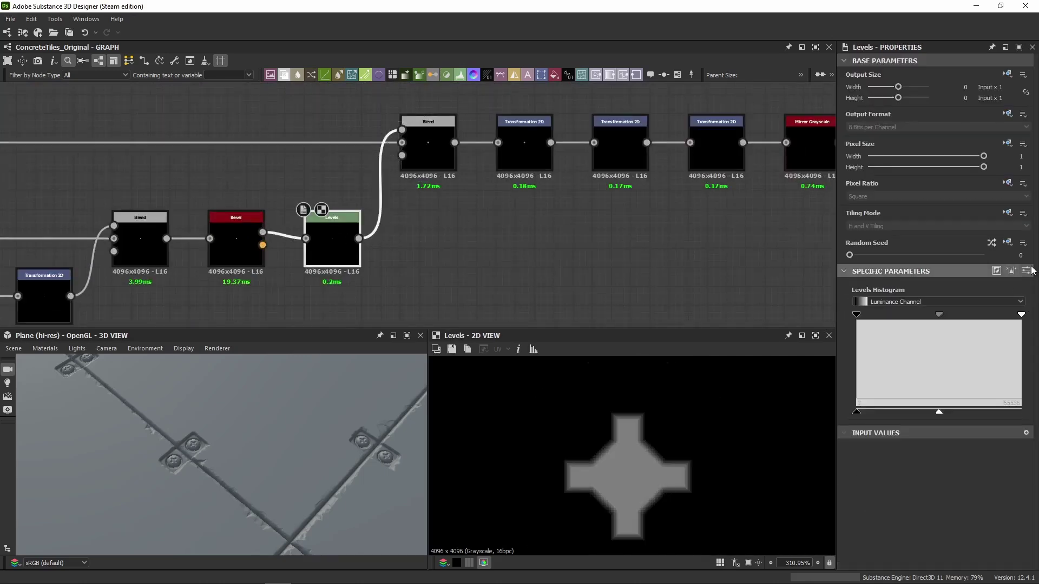
double_click(414, 156)
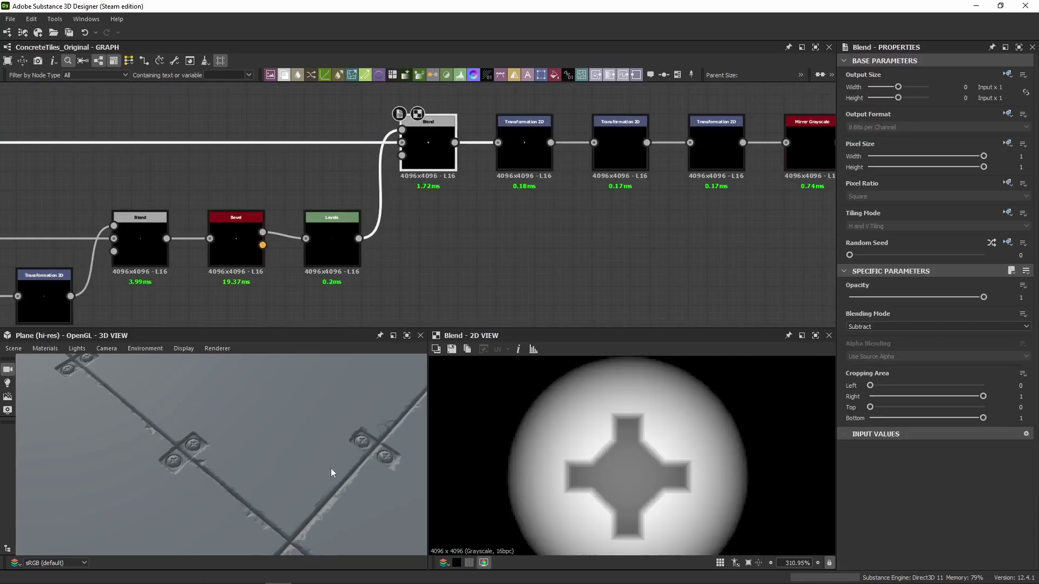
Try a deeper screw cross by raising the Levels' output high value, undo it, and show the numeric level parameters.
drag(331, 472, 144, 475)
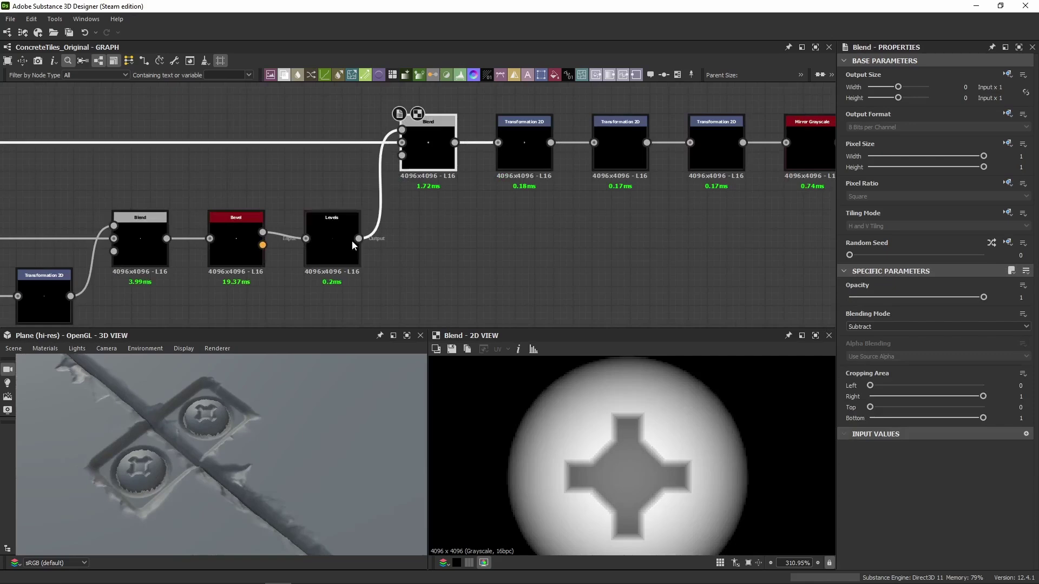
click(342, 252)
drag(940, 411, 998, 419)
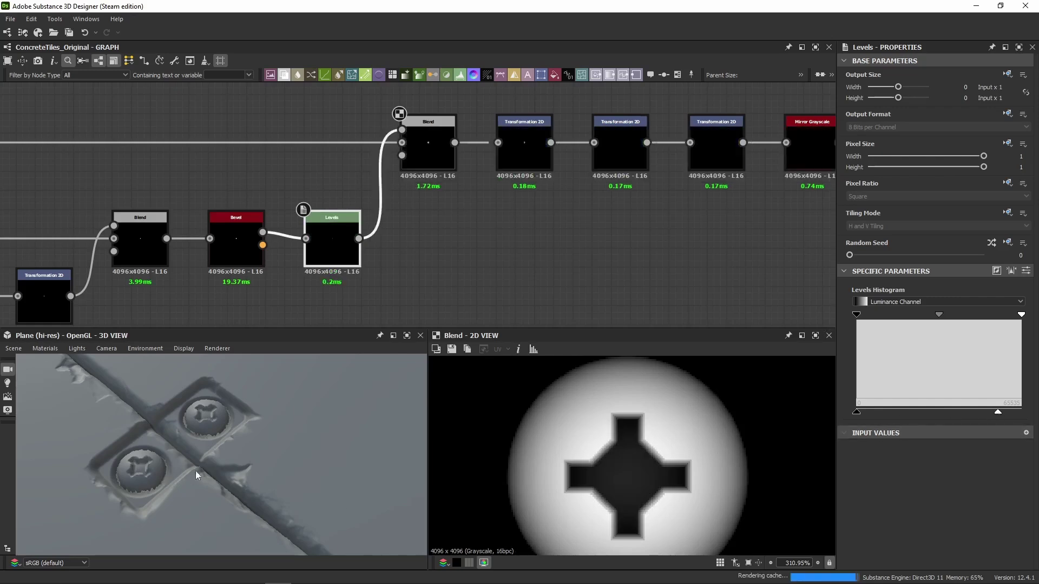
key(ctrl+z)
click(1026, 271)
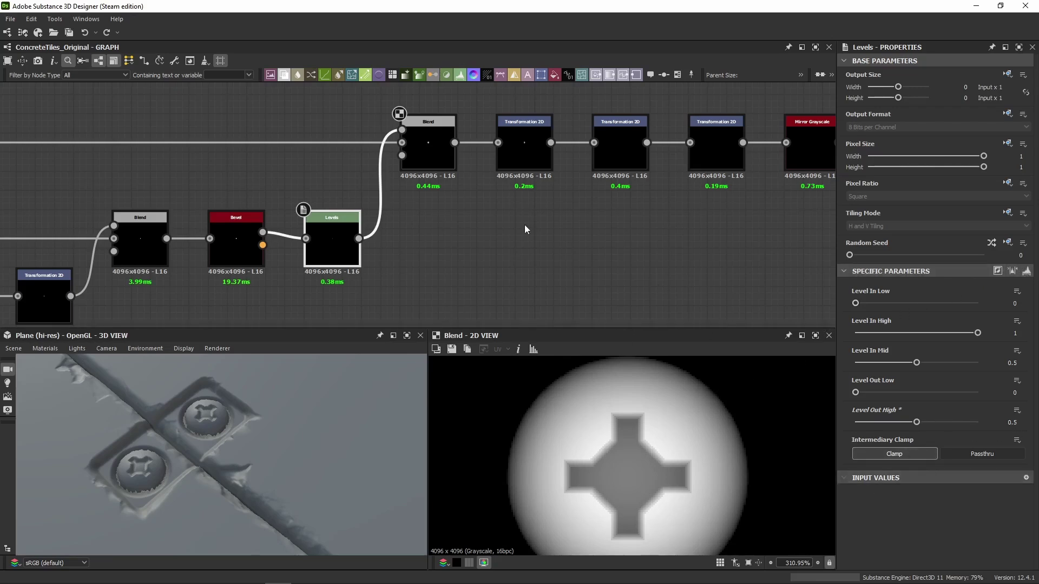
Preview the first Transformation 2D after the screw's Subtract Blend, check its matrix values, and compare it with the Blend.
click(523, 151)
scroll(581, 450, down, 6)
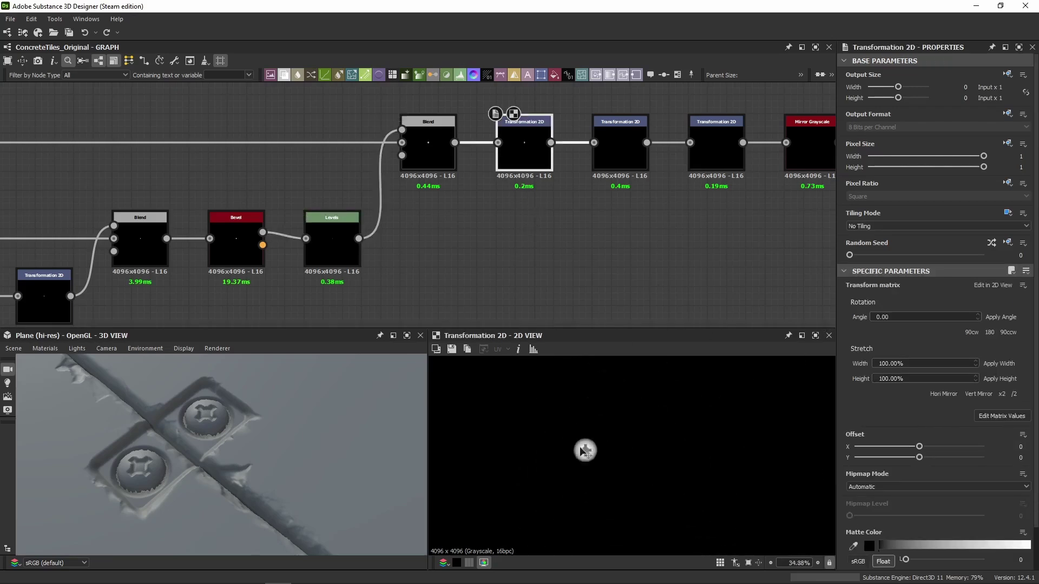
scroll(581, 450, down, 5)
scroll(630, 442, up, 5)
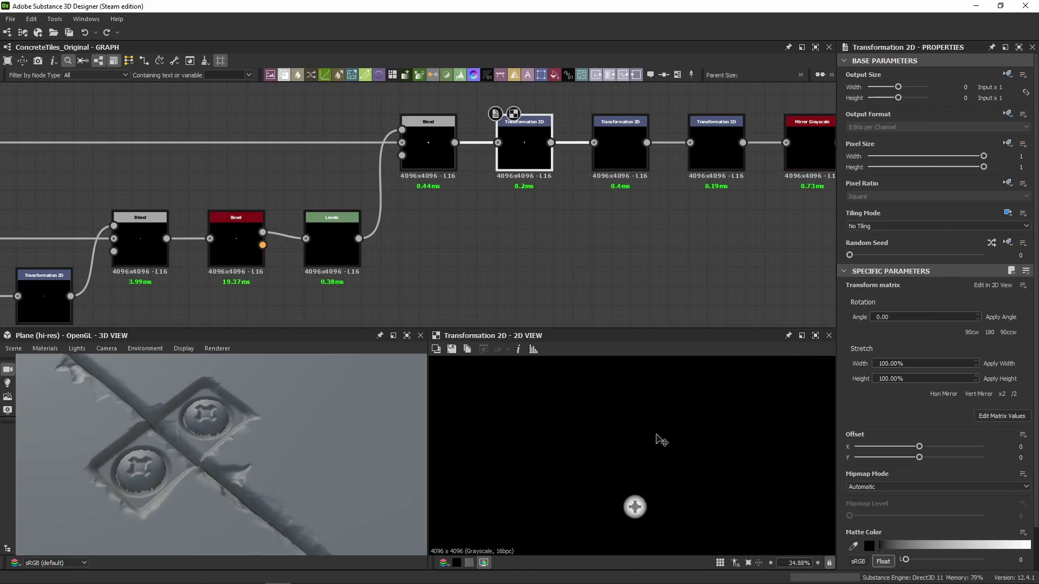
click(1007, 415)
click(445, 157)
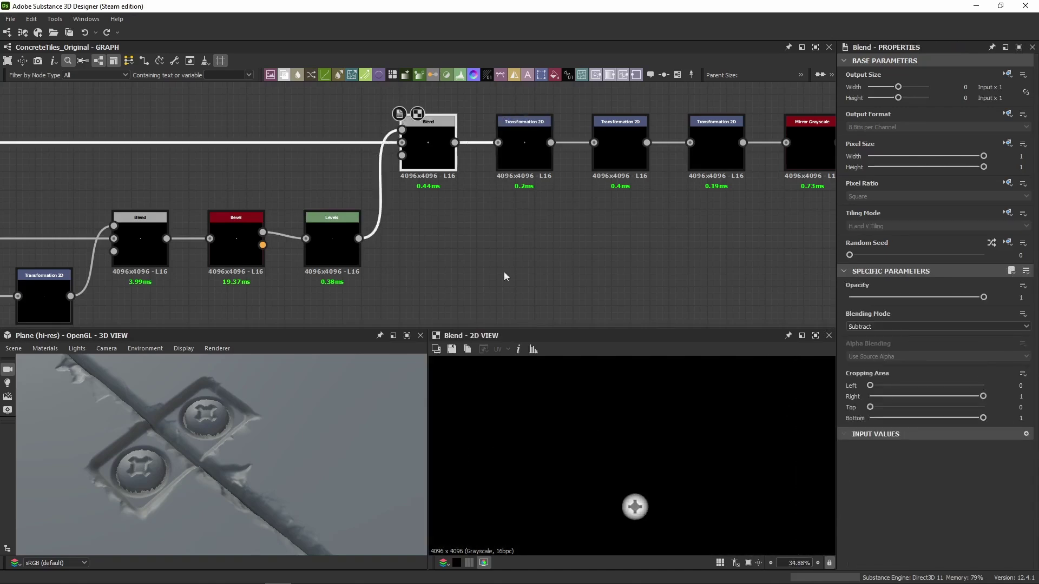
Preview the first Transformation 2D after the Subtract Blend and examine its tiling and filtering parameters.
scroll(657, 519, up, 2)
click(539, 154)
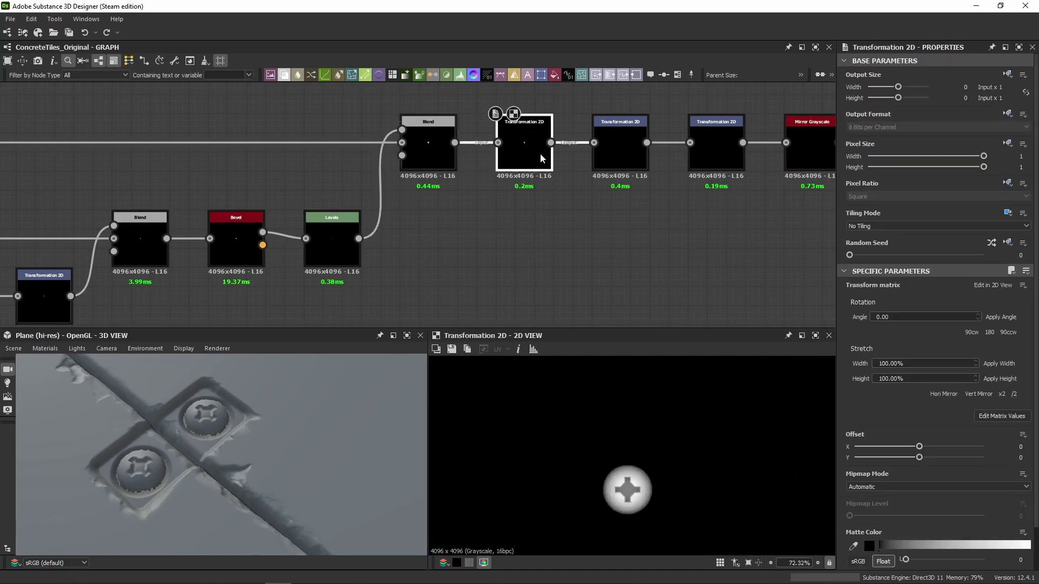
middle_drag(478, 190, 417, 189)
middle_drag(631, 268, 50, 220)
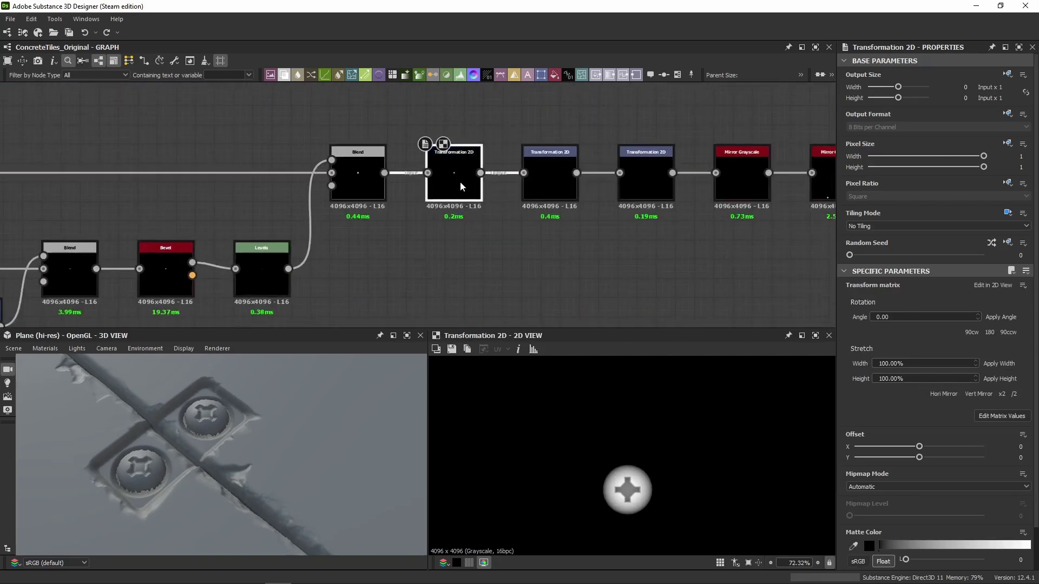
scroll(859, 434, down, 2)
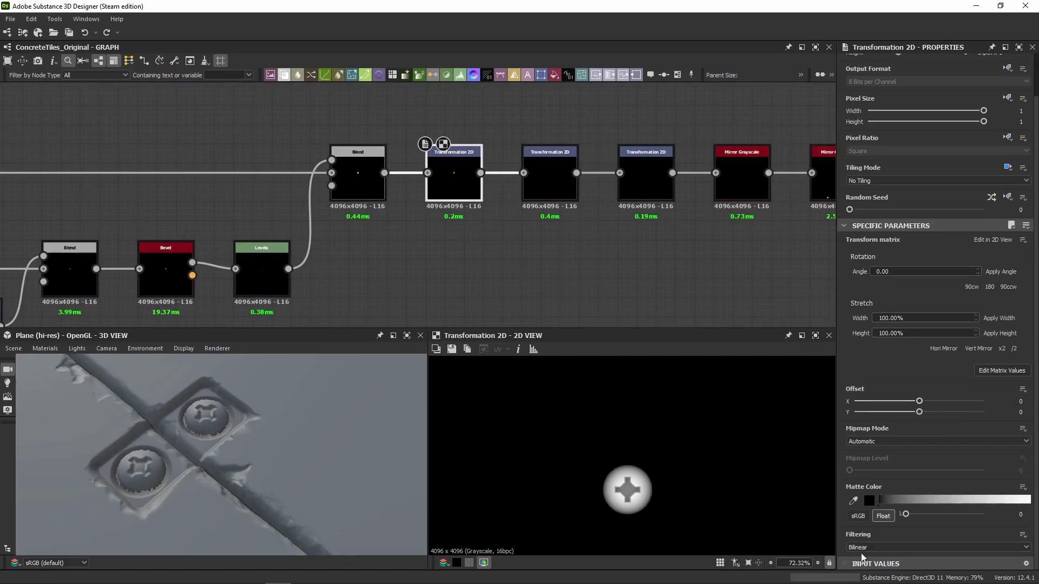
Try Nearest filtering on the first Transformation 2D while viewing the screw's pixels, and restore Bilinear.
scroll(661, 505, up, 15)
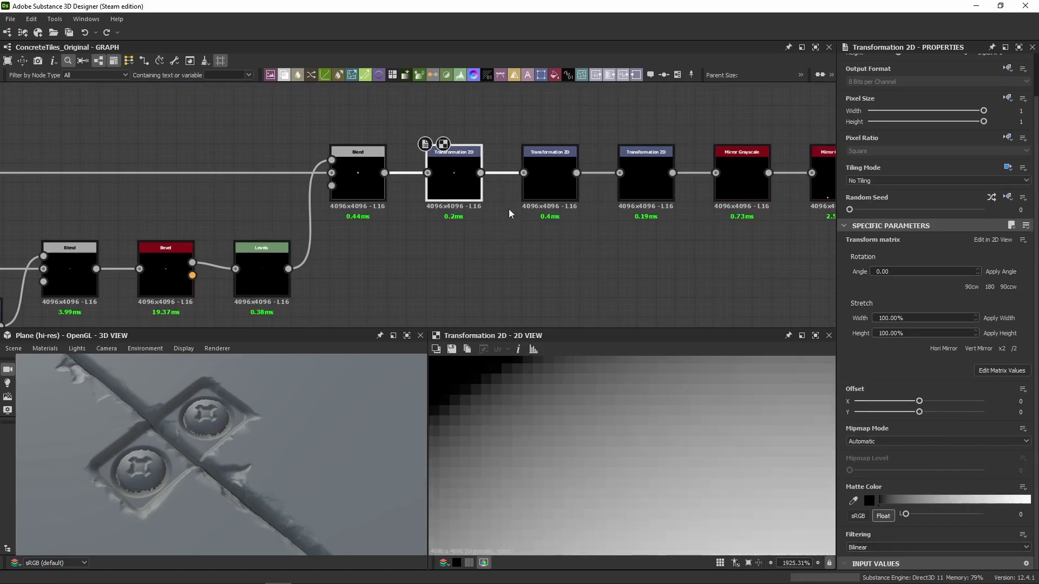
click(859, 548)
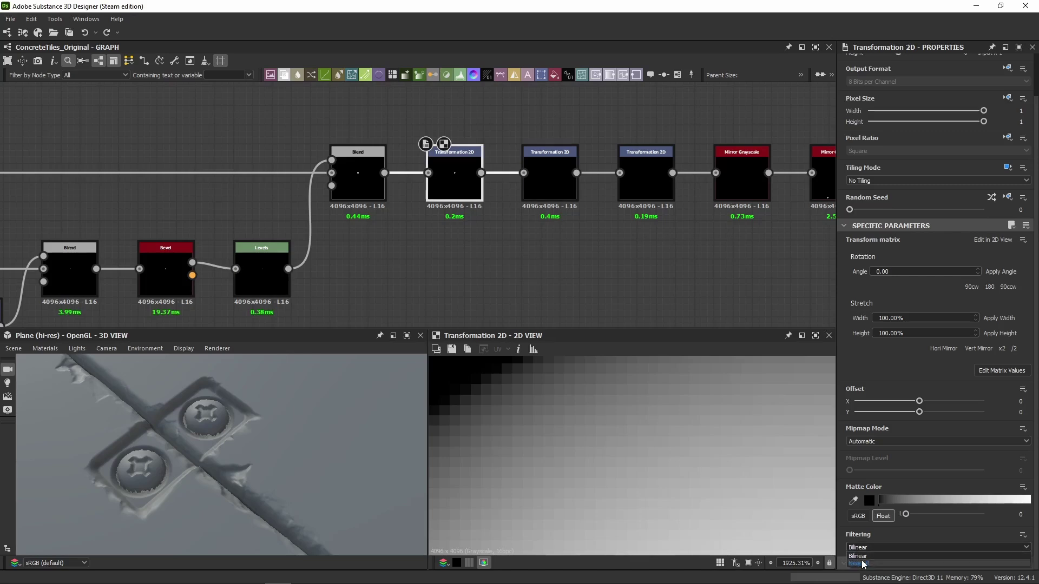
click(857, 563)
scroll(615, 468, down, 3)
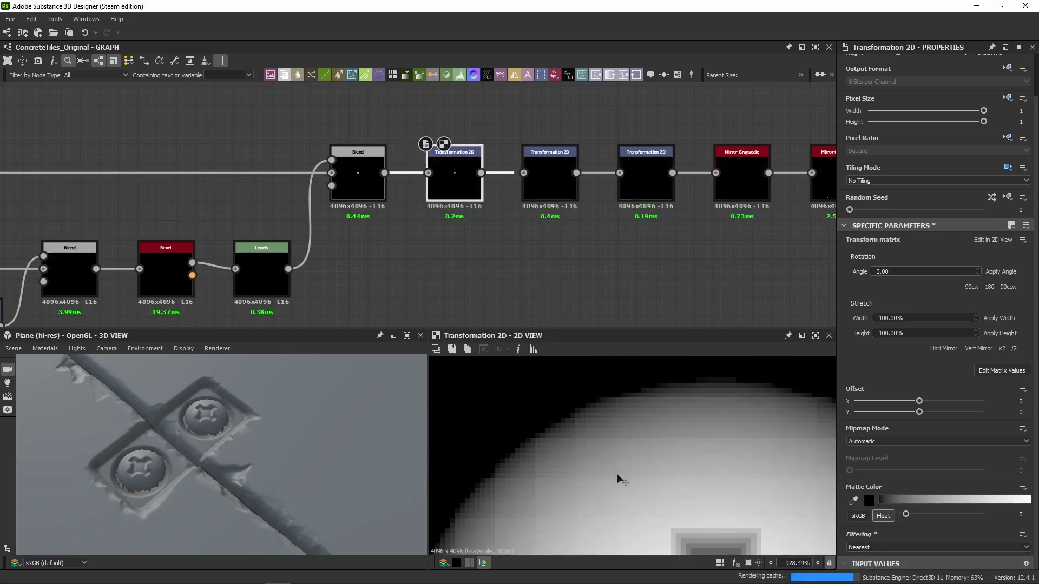
click(874, 545)
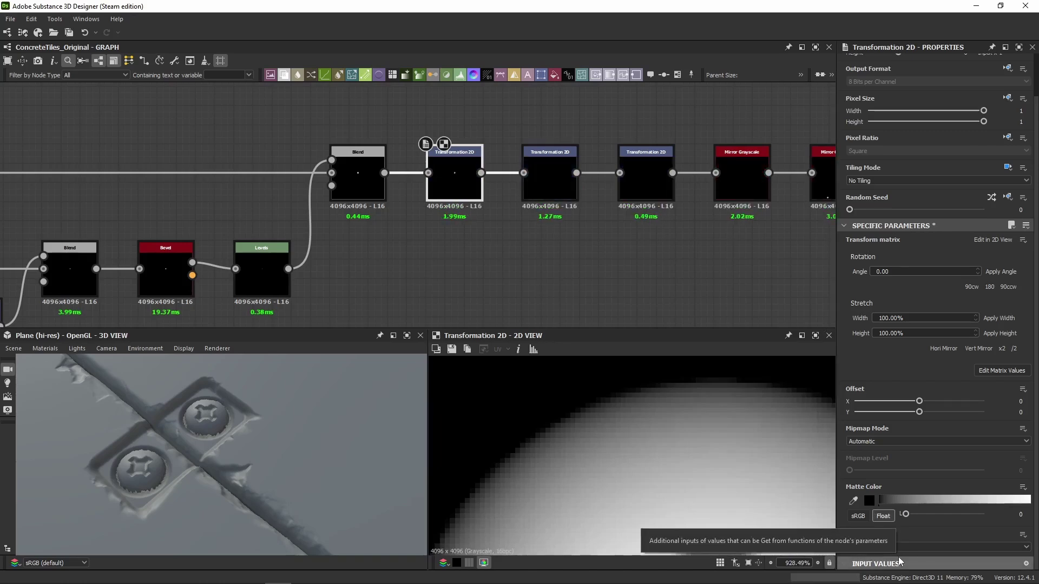
Show the matrix values of the first Transformation 2D with the whole texture in the 2D preview.
middle_drag(480, 287, 314, 299)
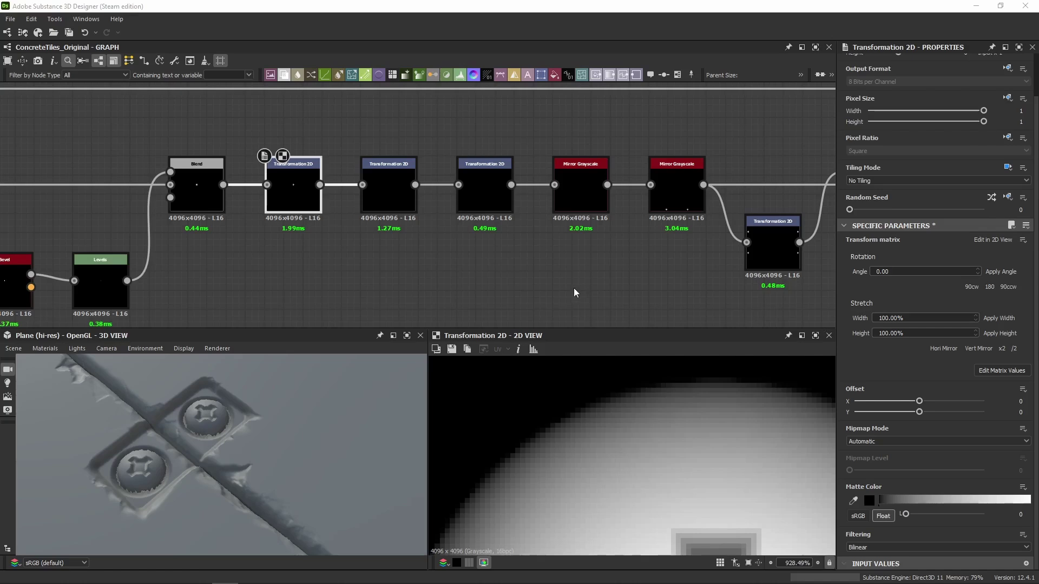
scroll(602, 421, down, 15)
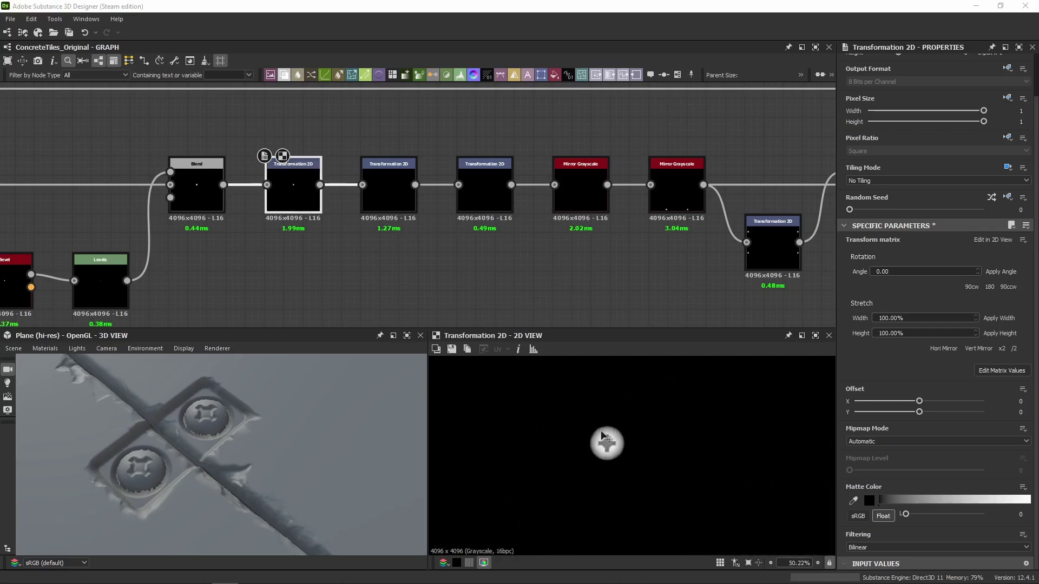
scroll(601, 430, down, 5)
click(983, 371)
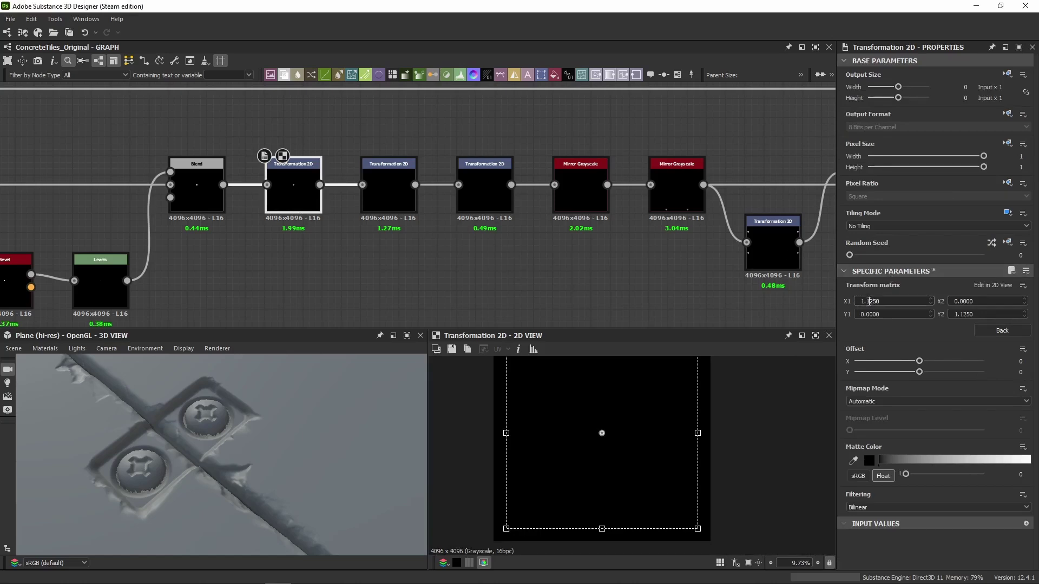
Preview the second and third Transformation 2D nodes and compare their Y and X offsets.
double_click(388, 189)
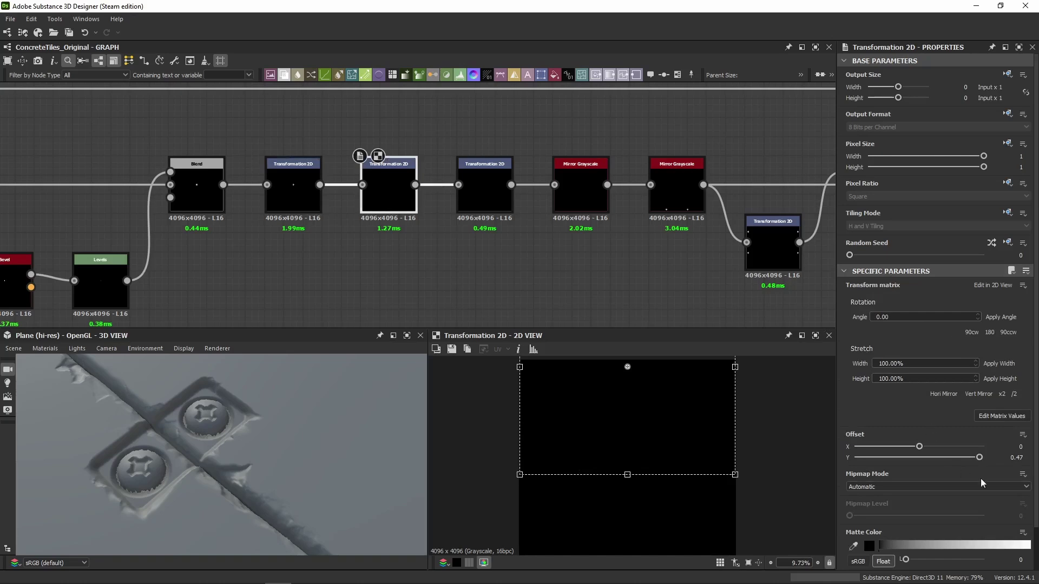
double_click(493, 195)
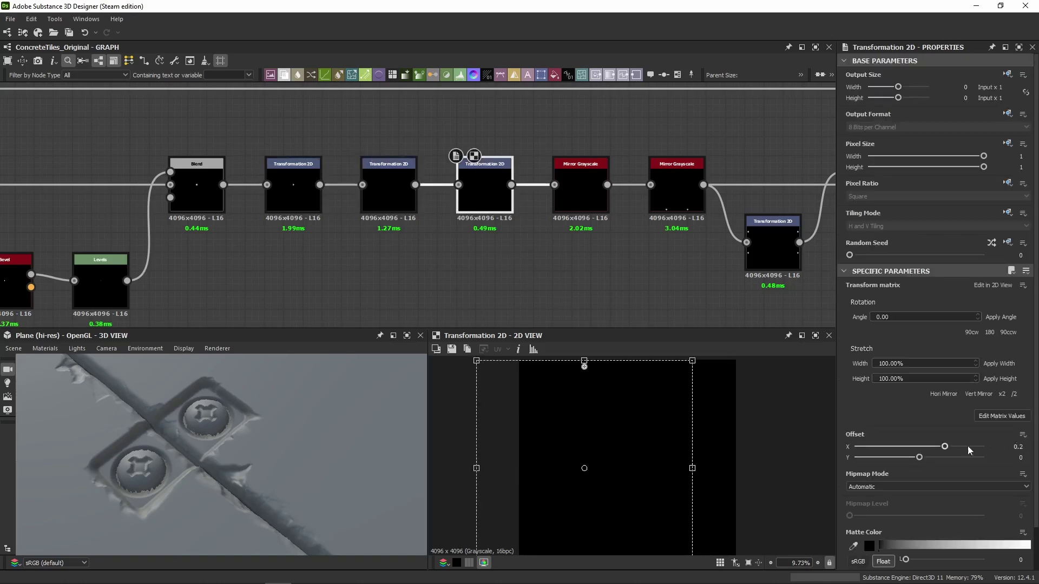
click(398, 190)
double_click(485, 190)
Preview both Mirror Grayscale nodes and check their mirror axis settings.
double_click(579, 190)
middle_drag(569, 282, 350, 313)
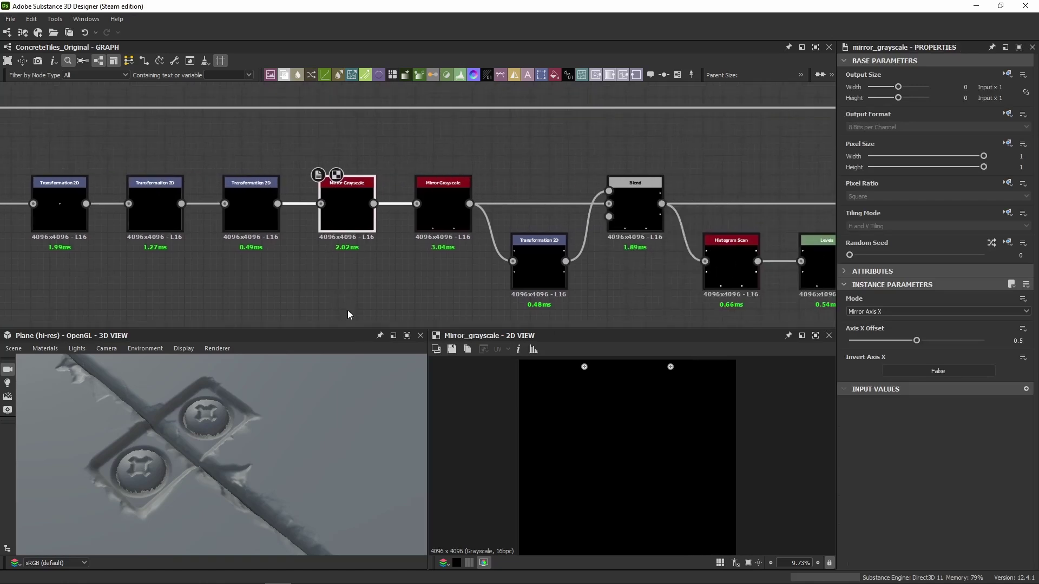
scroll(599, 438, down, 3)
click(452, 233)
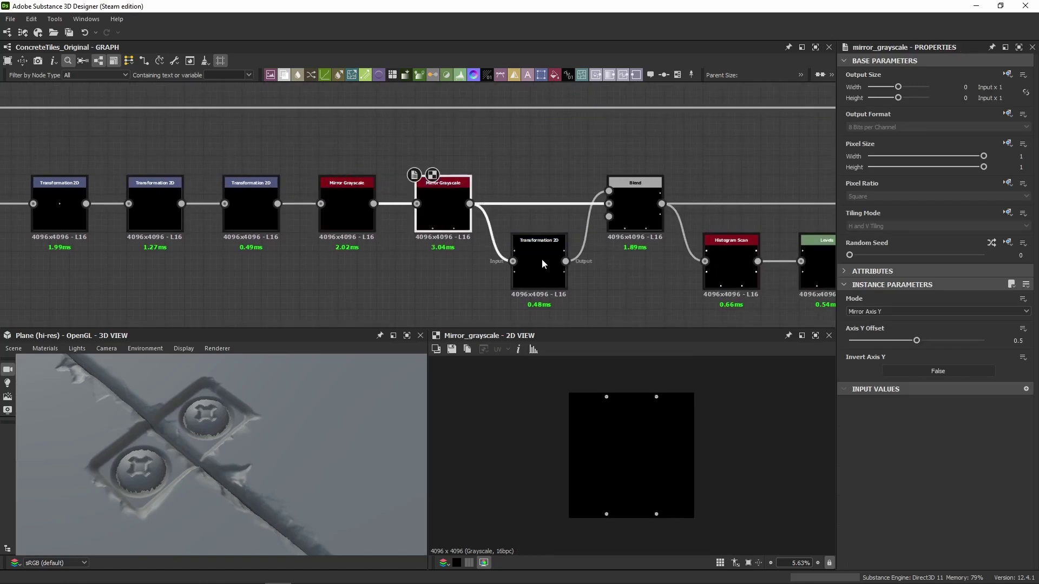
Preview the Transformation 2D after the mirrored screws and the Add Blend that combines both sets.
double_click(548, 264)
click(619, 216)
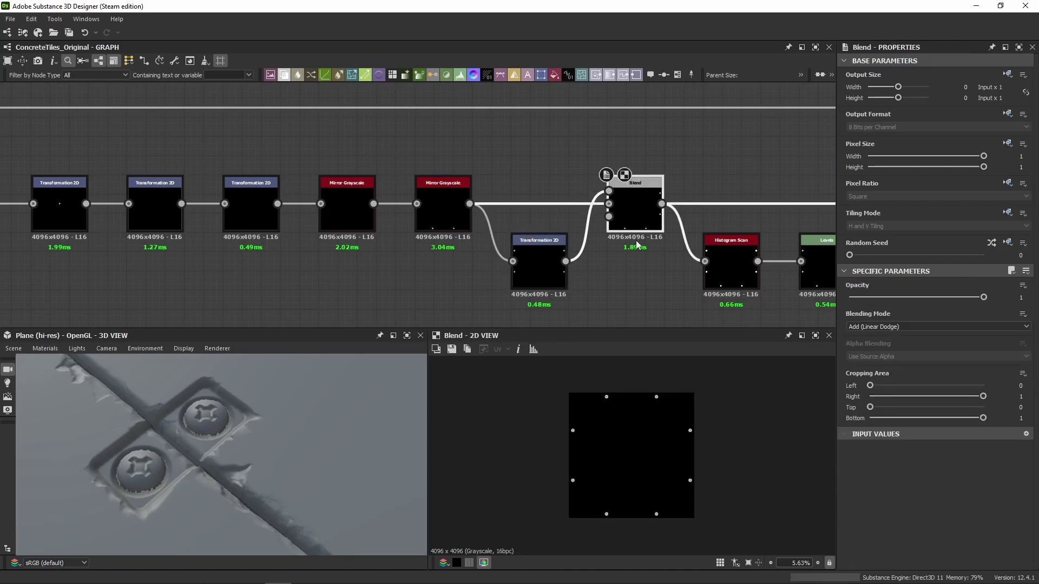
middle_drag(618, 216, 333, 193)
Preview the Histogram Scan of the screws and examine its position and contrast parameters.
click(472, 266)
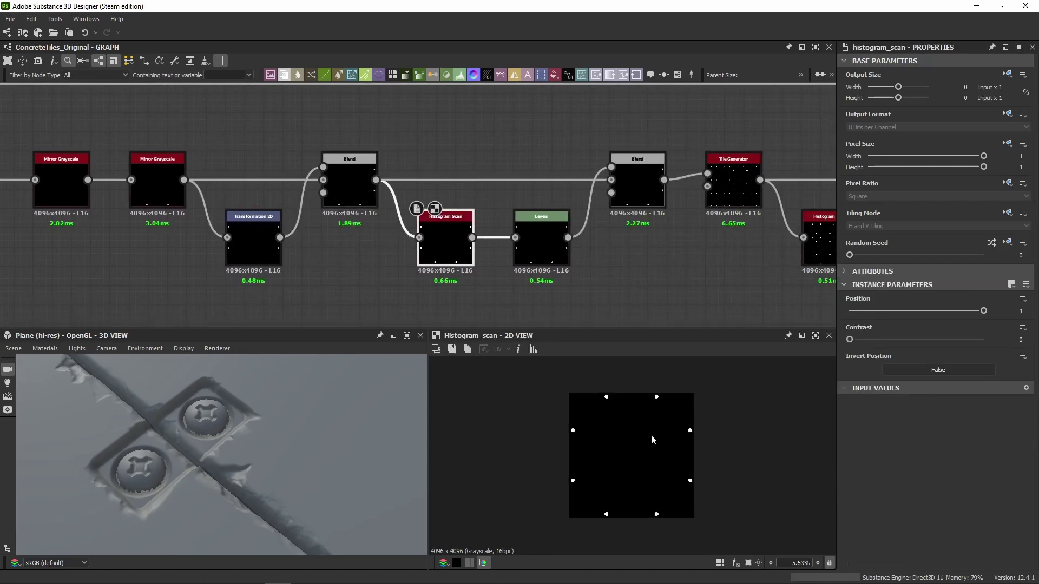
scroll(595, 427, up, 5)
middle_drag(614, 368, 613, 476)
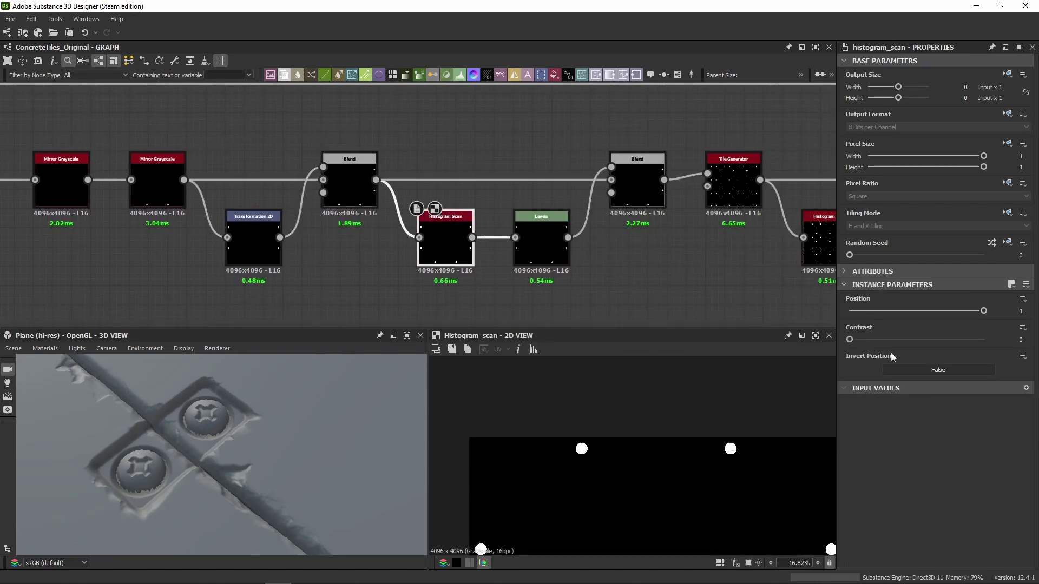
scroll(441, 220, up, 3)
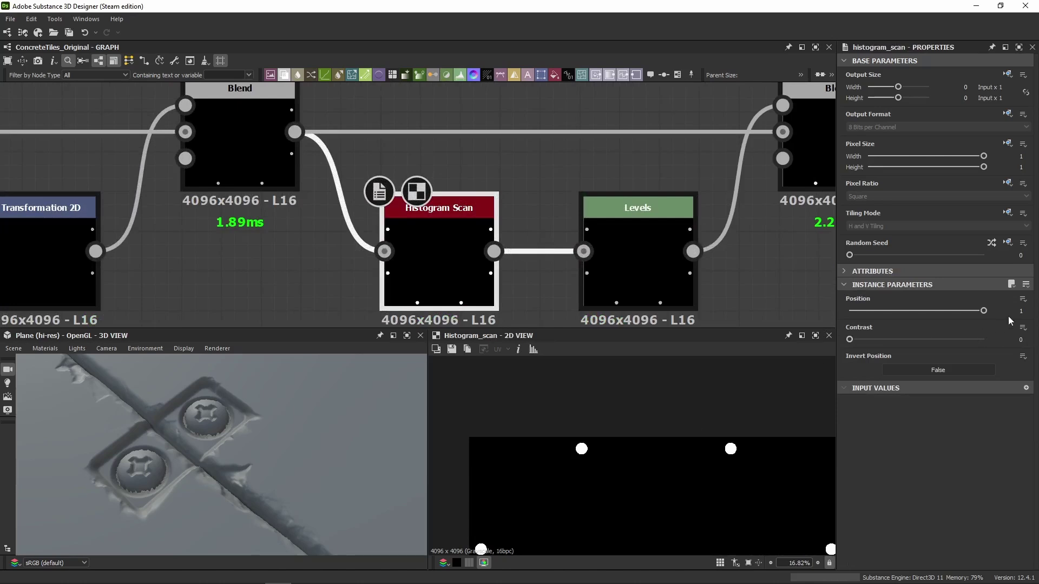
Preview the Levels after the Histogram Scan and show its numeric level parameters.
middle_drag(628, 239, 485, 224)
click(484, 226)
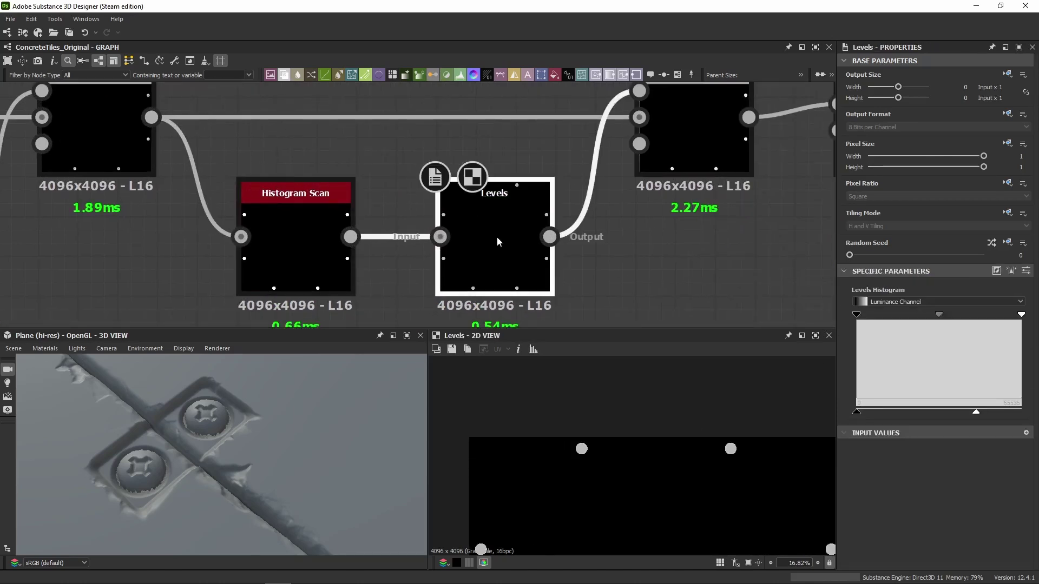
click(1026, 270)
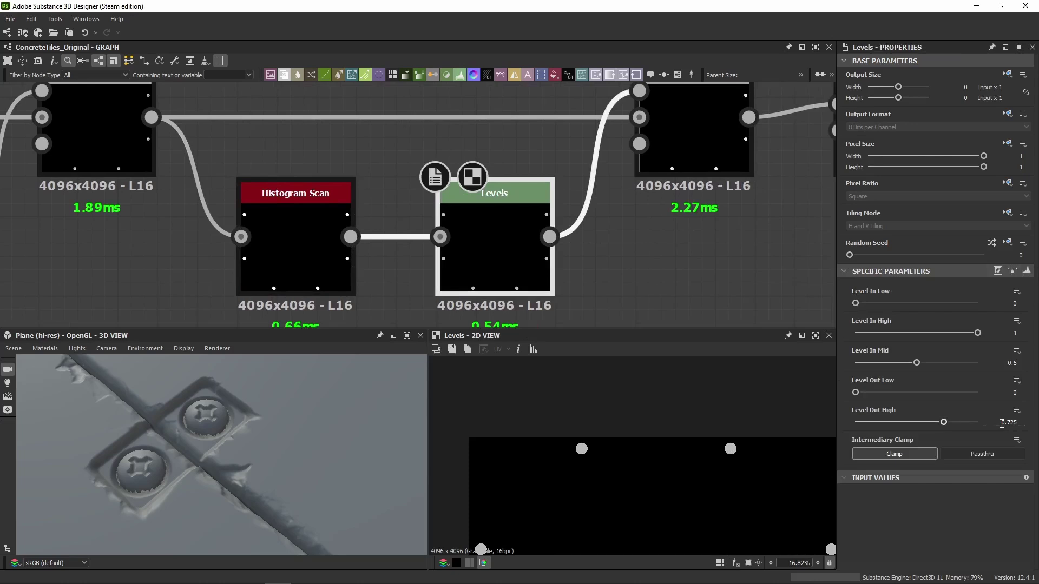
Preview the Screen Blend after the Levels and examine a single screw head up close.
middle_drag(692, 133, 585, 161)
click(585, 161)
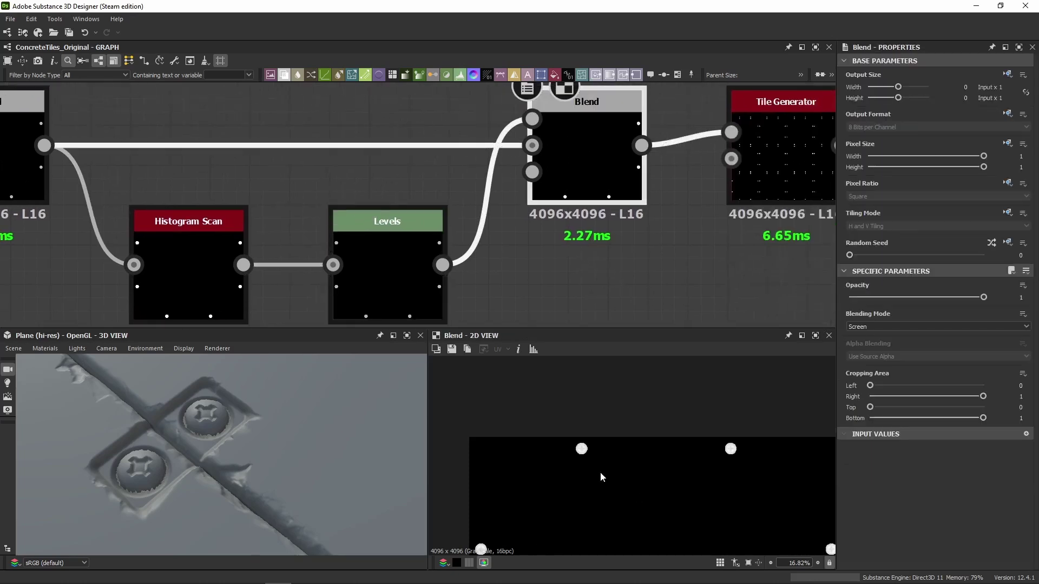
scroll(602, 427, up, 10)
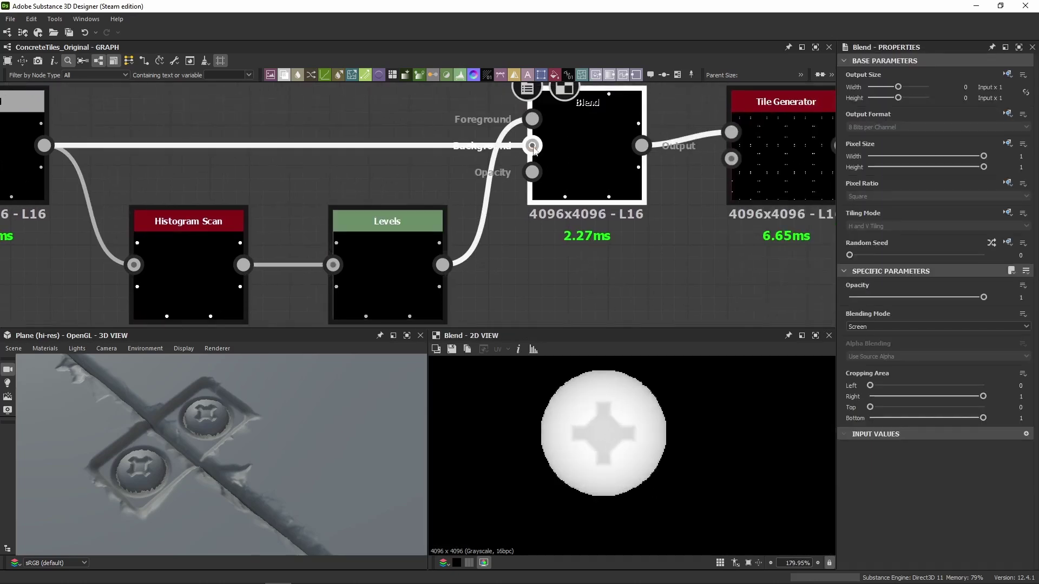
scroll(558, 408, up, 4)
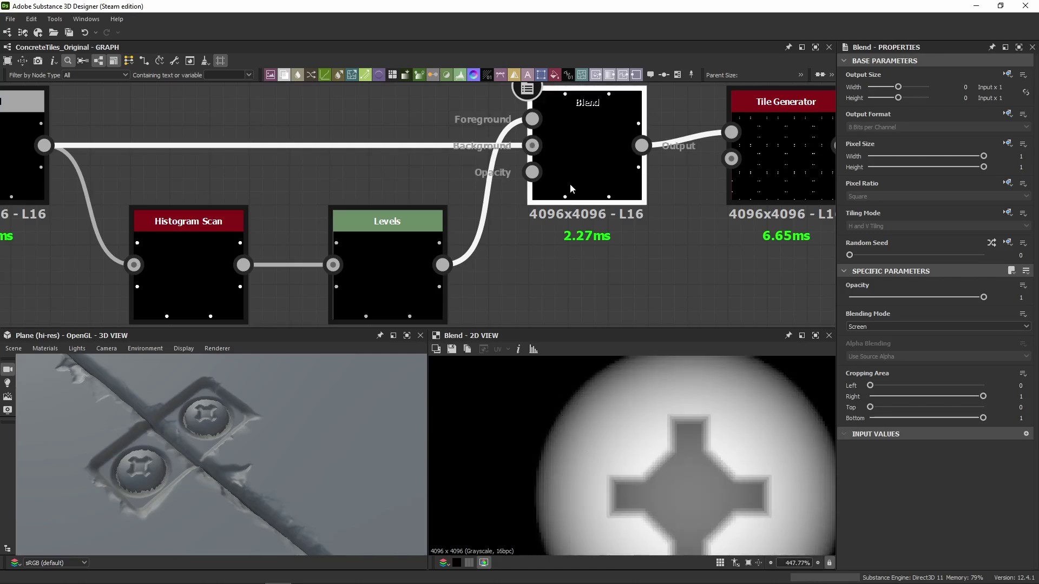
Temporarily disable the Screen Blend, examine the screw's height in the 3D view, and enable it again.
key(ctrl+b)
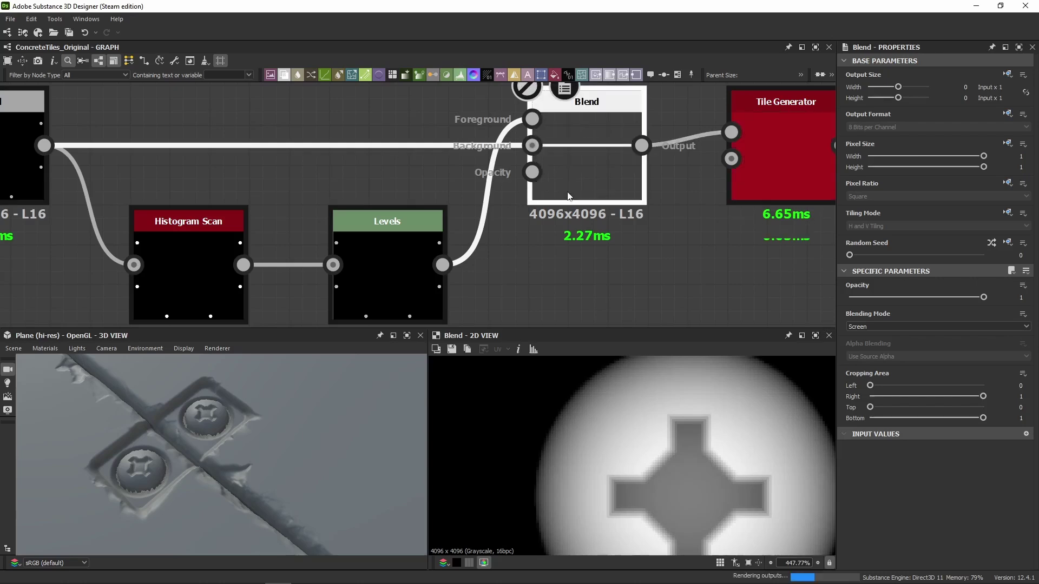
scroll(161, 470, up, 6)
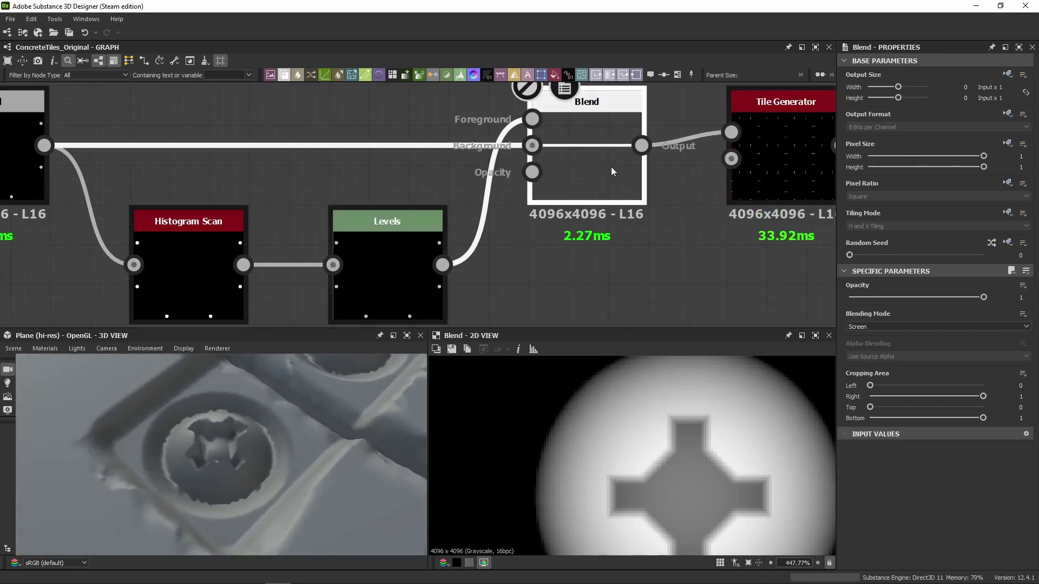
key(ctrl+b)
Compare the screw head outputs of the Levels, the Add Blend and the Histogram Scan.
double_click(394, 265)
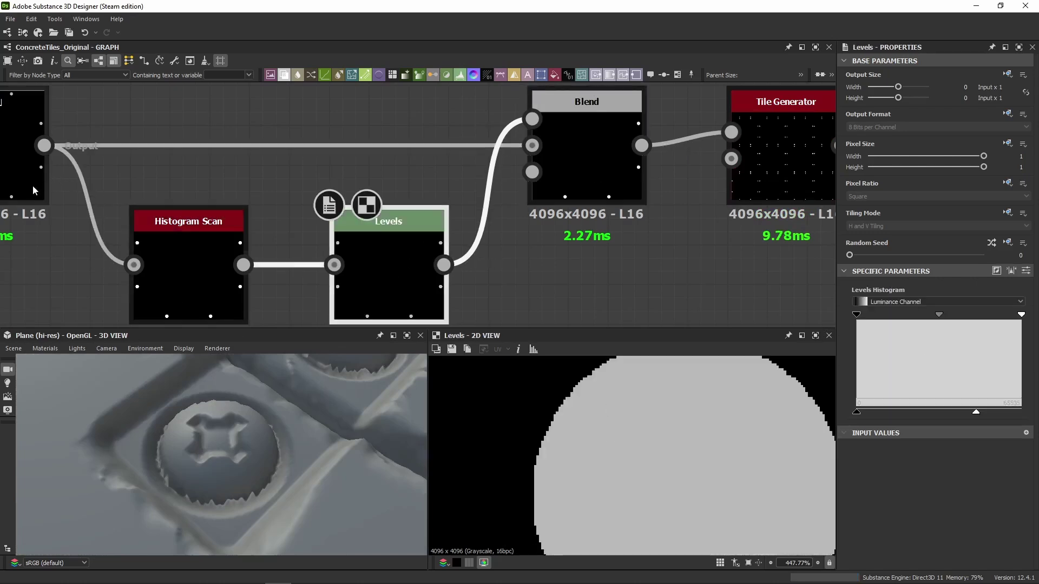
double_click(33, 185)
double_click(174, 257)
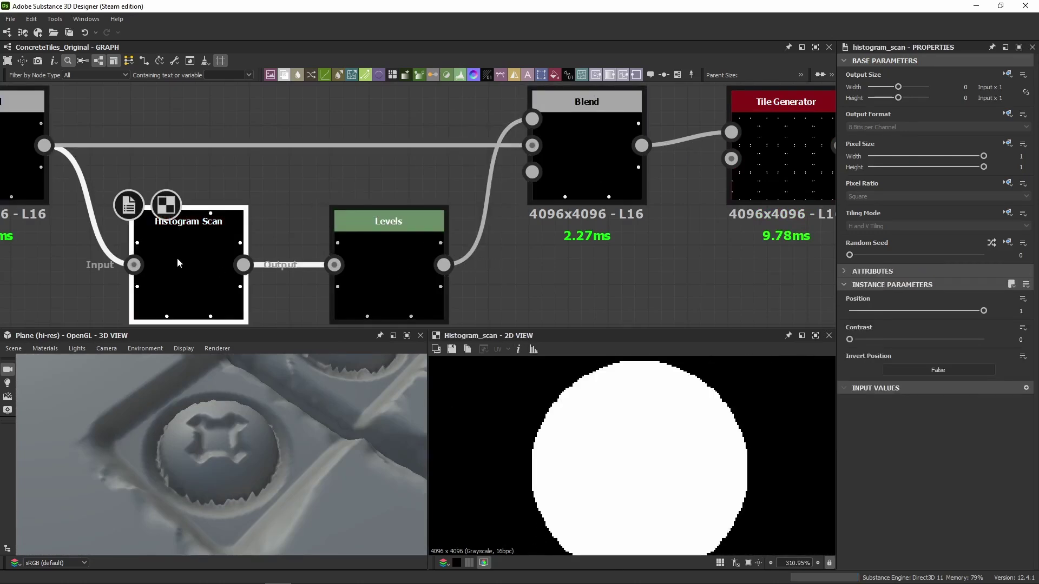
middle_drag(62, 200, 202, 200)
double_click(150, 178)
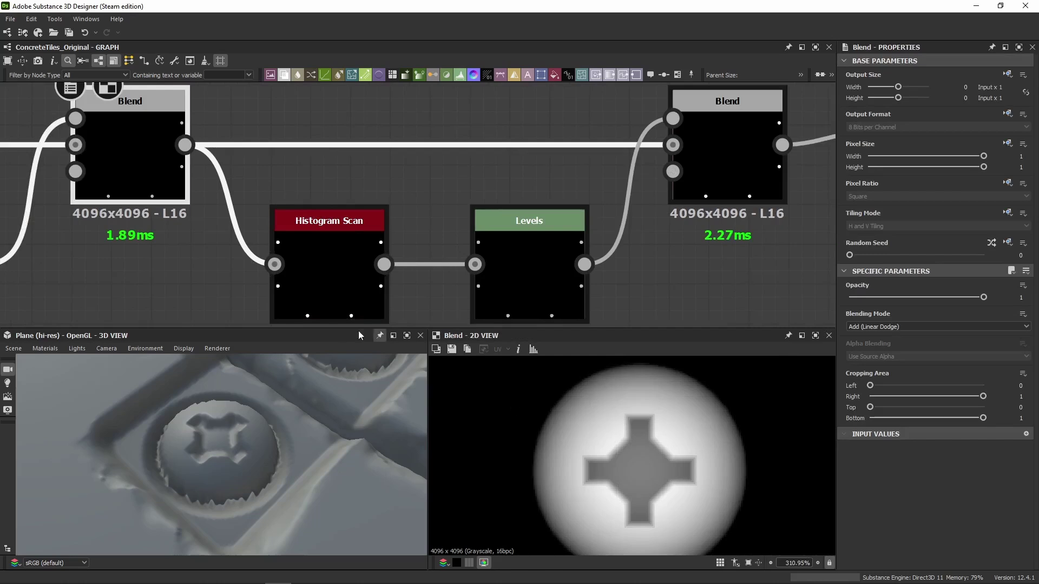
double_click(311, 290)
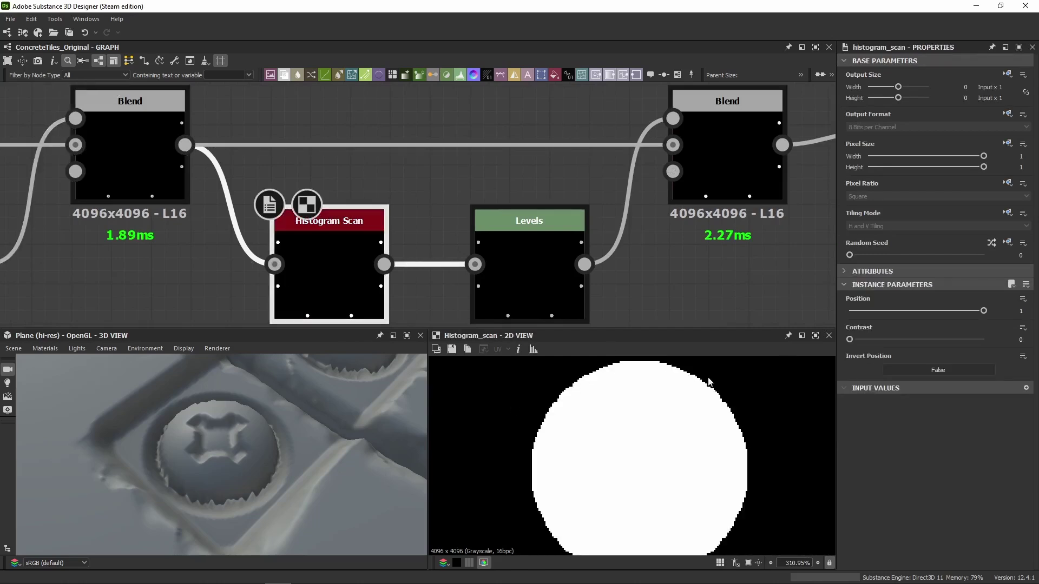
Compare the Levels output of the screw mask with the Screen Blend it feeds.
double_click(550, 280)
middle_drag(654, 248, 619, 253)
double_click(693, 157)
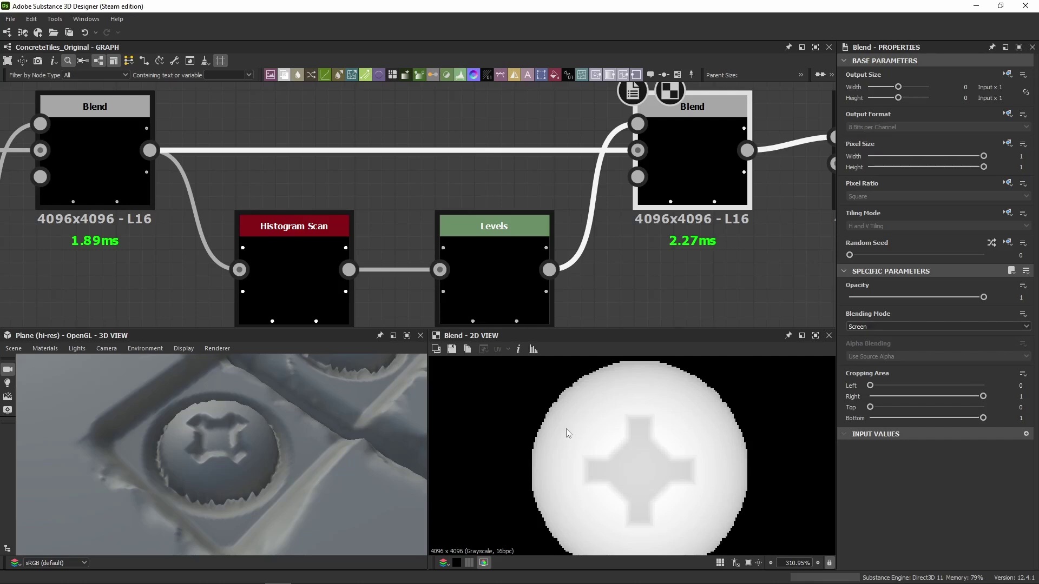
click(518, 287)
double_click(518, 289)
double_click(692, 162)
Try the Add (Linear Dodge) blending mode on the Screen Blend and undo the change.
click(862, 327)
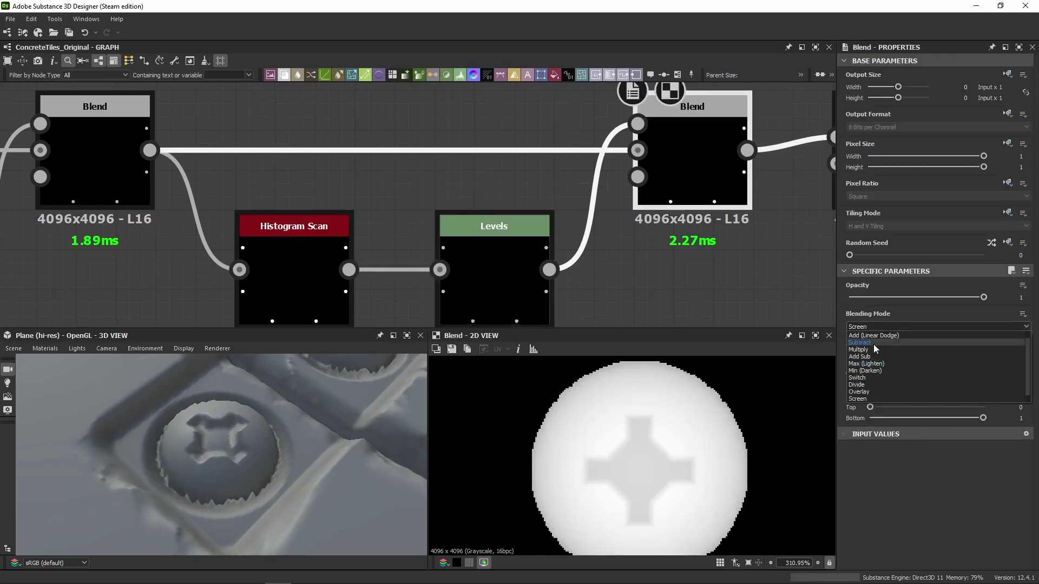
click(873, 335)
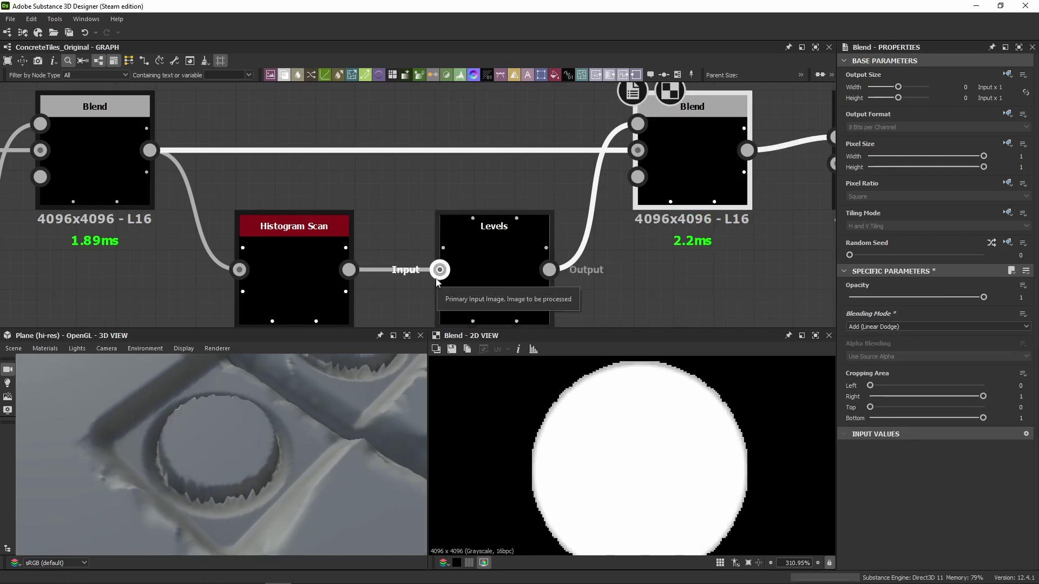
key(ctrl+z)
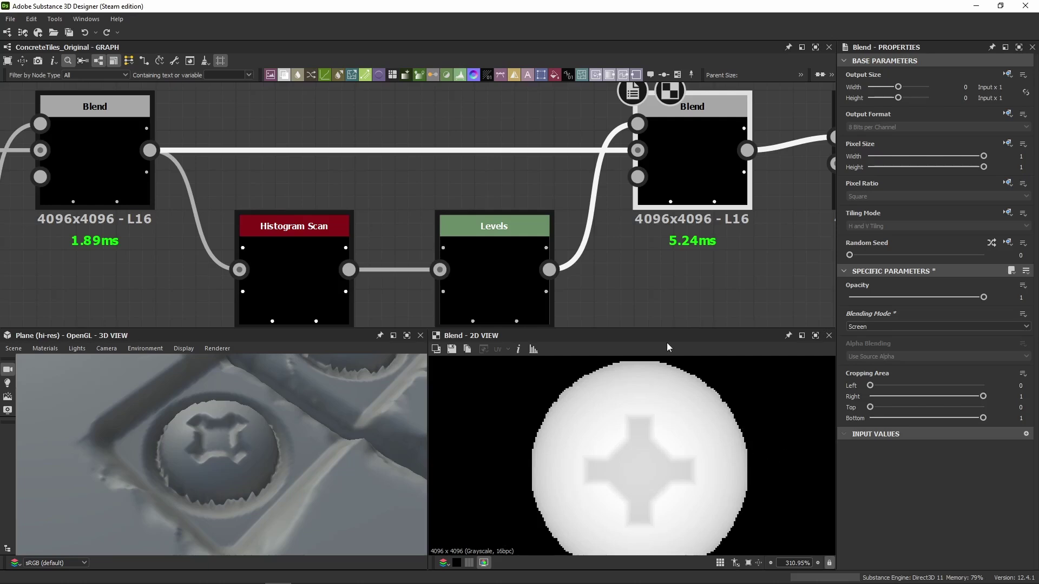
middle_drag(677, 312, 508, 308)
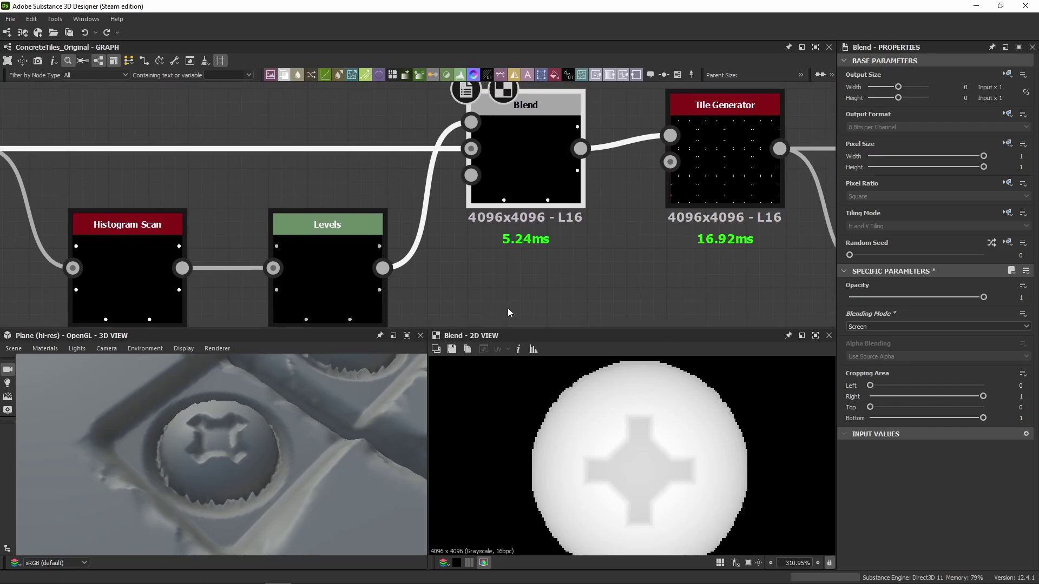
middle_drag(508, 309, 490, 260)
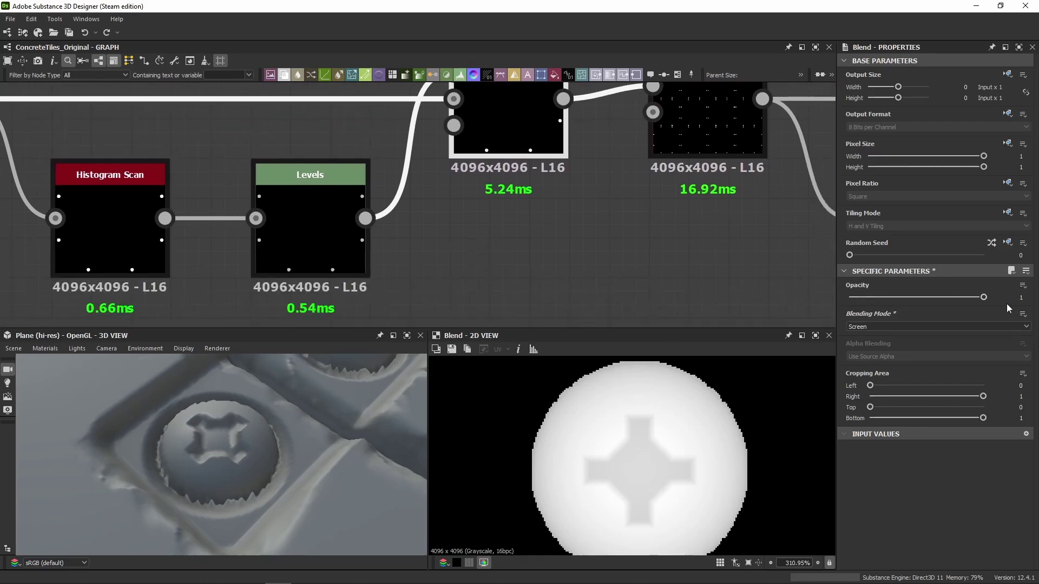
Examine the flat Levels mask and the Screen Blend's screw head close up in the 2D view.
click(263, 270)
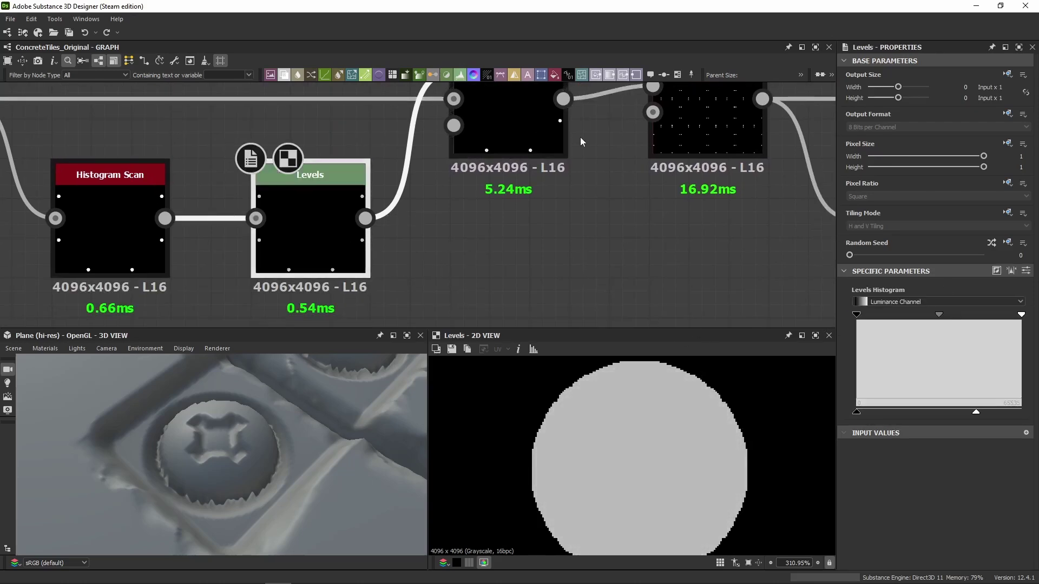
click(525, 125)
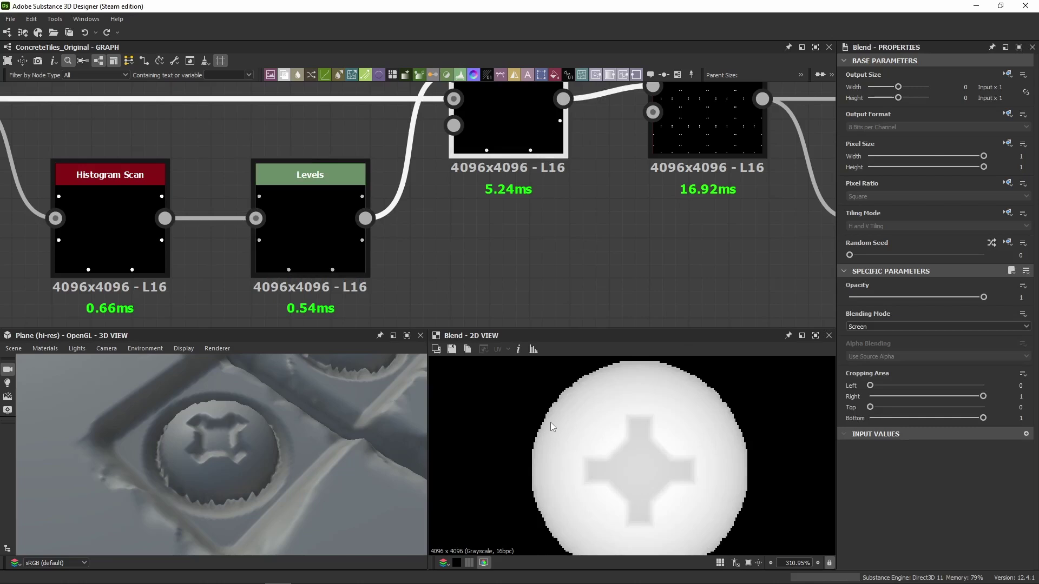
scroll(557, 422, up, 3)
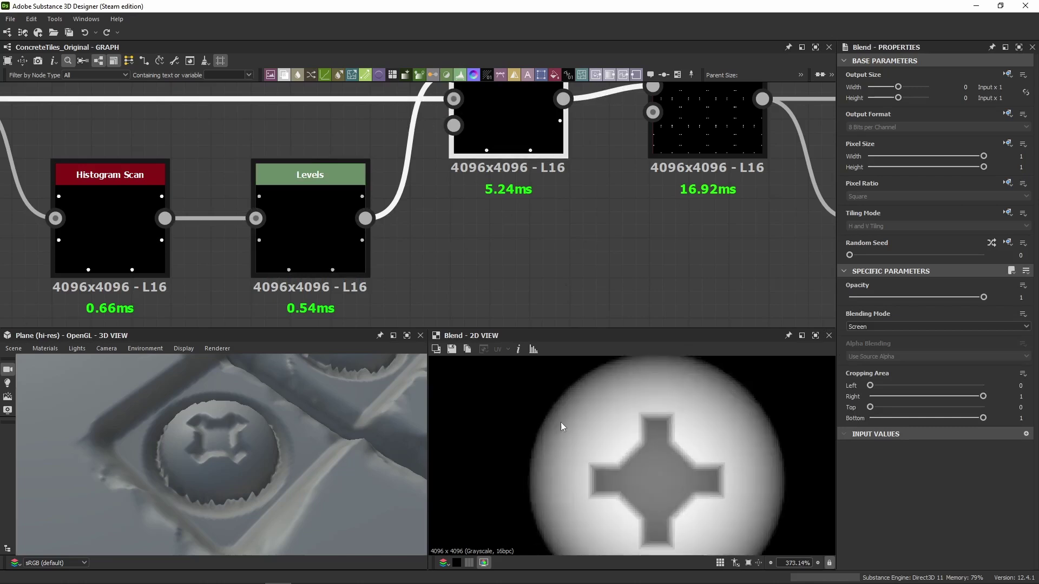
scroll(606, 487, down, 5)
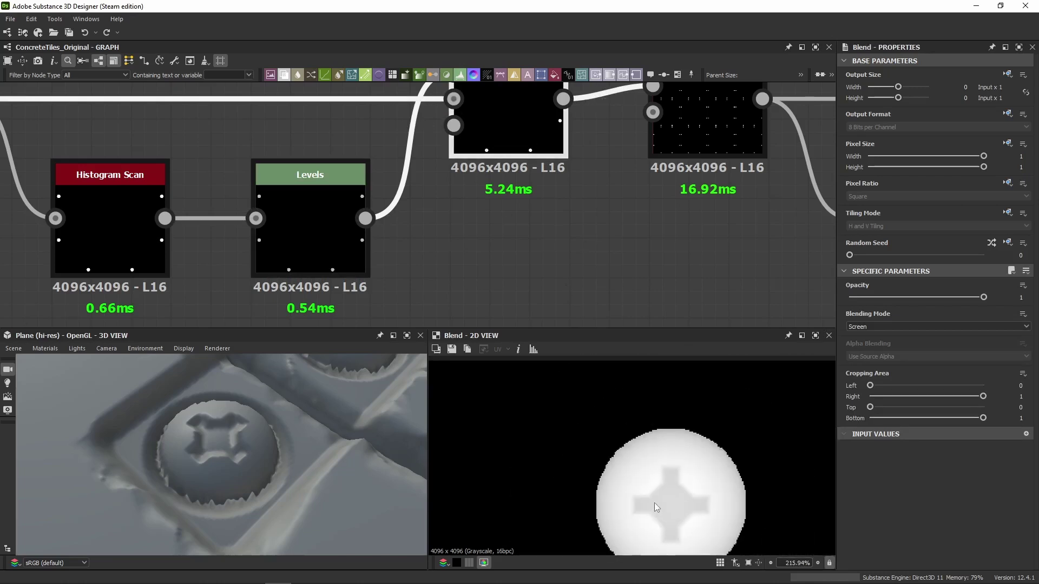
Show the Tile Generator's output and parameters, and examine the tiled screw pattern in the 2D view.
middle_drag(678, 264, 462, 310)
click(478, 184)
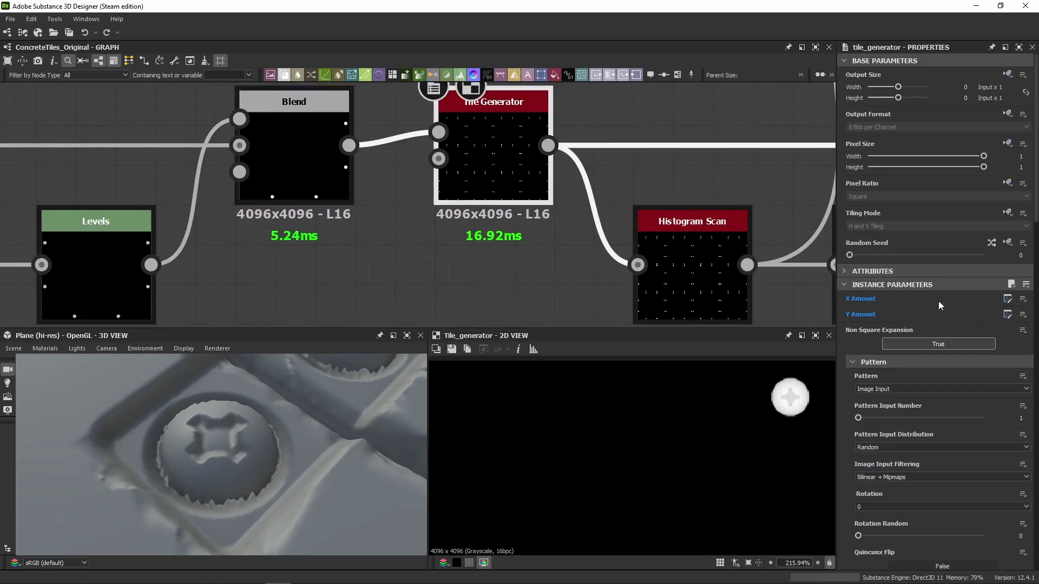
scroll(614, 549, down, 15)
middle_drag(622, 514, 657, 424)
Examine the output of the Histogram Scan fed by the Tile Generator and its place in the node chain.
middle_drag(681, 296, 498, 261)
click(498, 261)
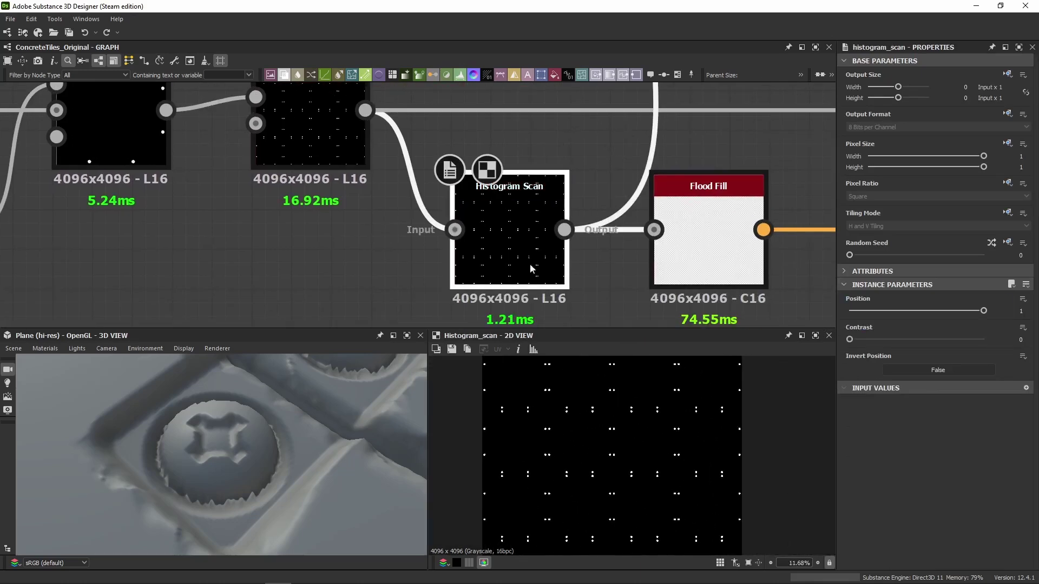
scroll(531, 469, up, 4)
scroll(533, 232, down, 12)
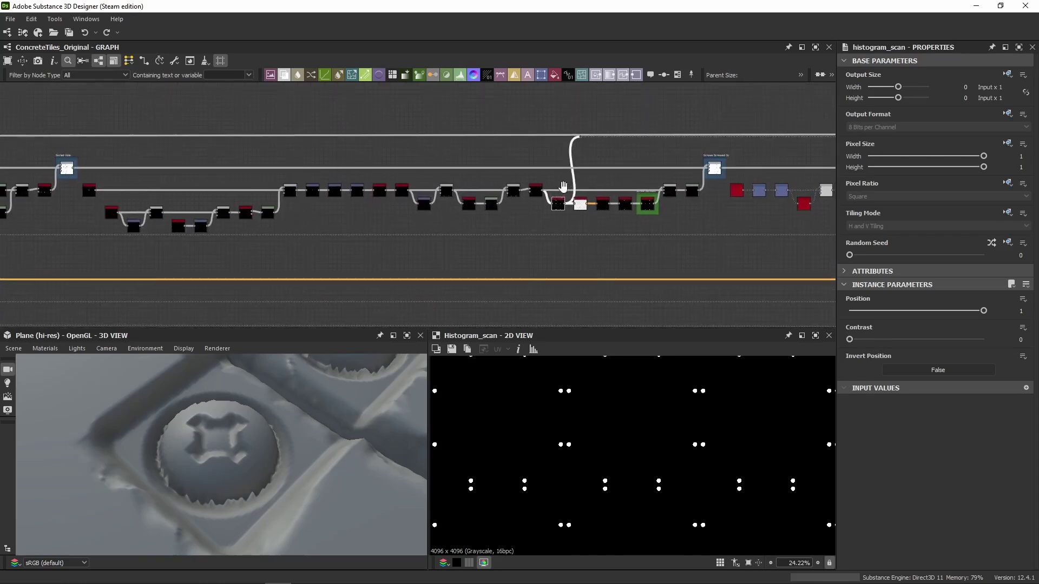
middle_drag(559, 183, 472, 161)
scroll(485, 172, up, 4)
scroll(471, 163, up, 5)
middle_drag(356, 269, 337, 170)
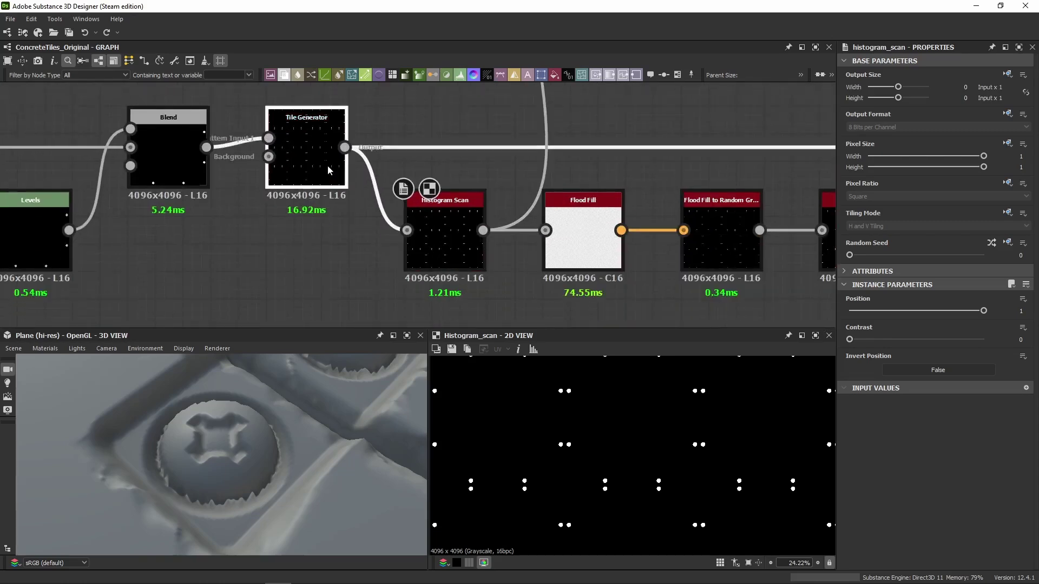
click(327, 165)
click(434, 255)
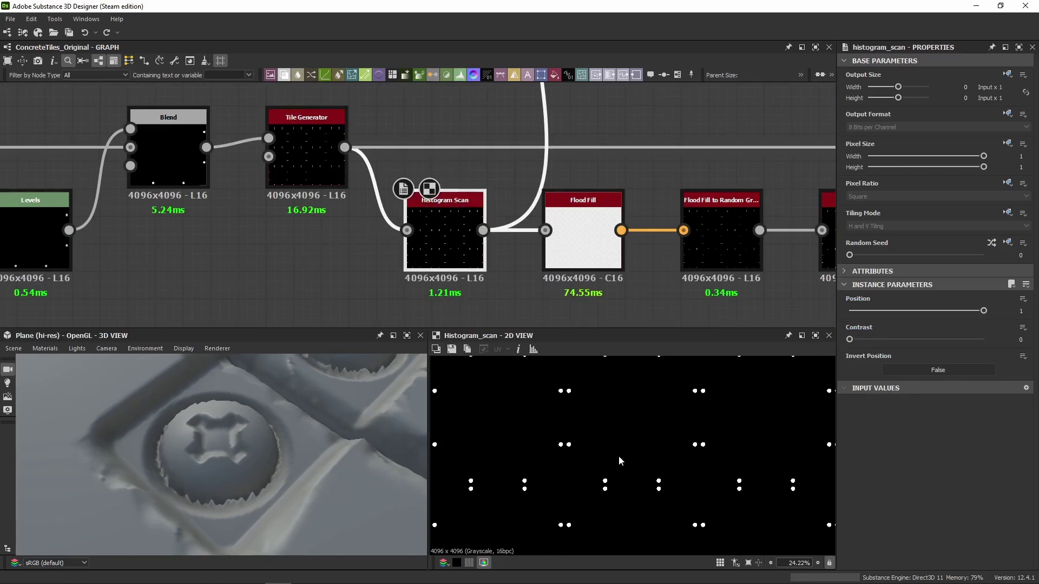
View the Flood Fill's output and examine the individual screw shapes up close.
middle_drag(610, 299, 464, 276)
click(437, 217)
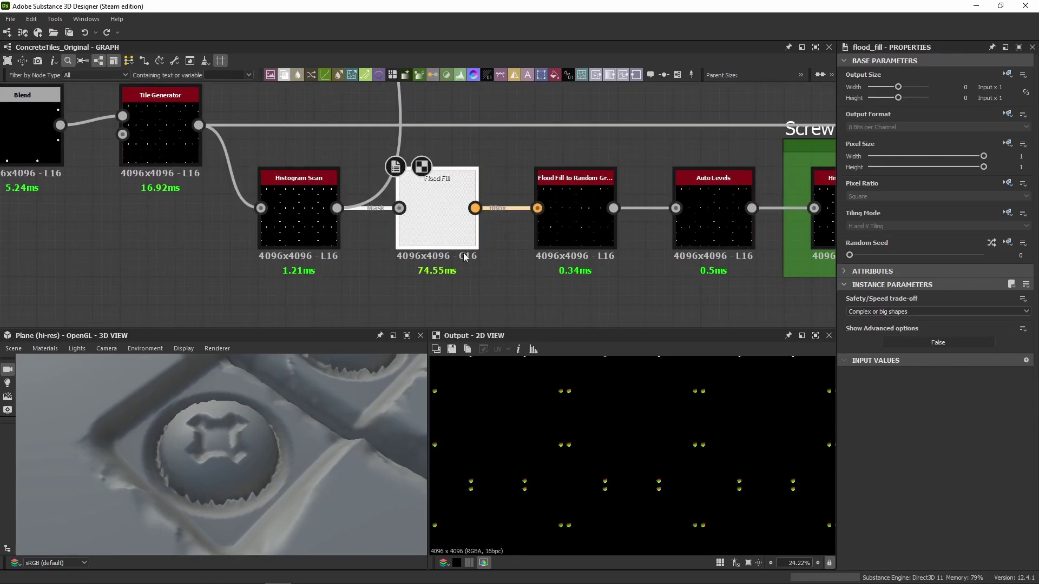
middle_drag(525, 269, 330, 301)
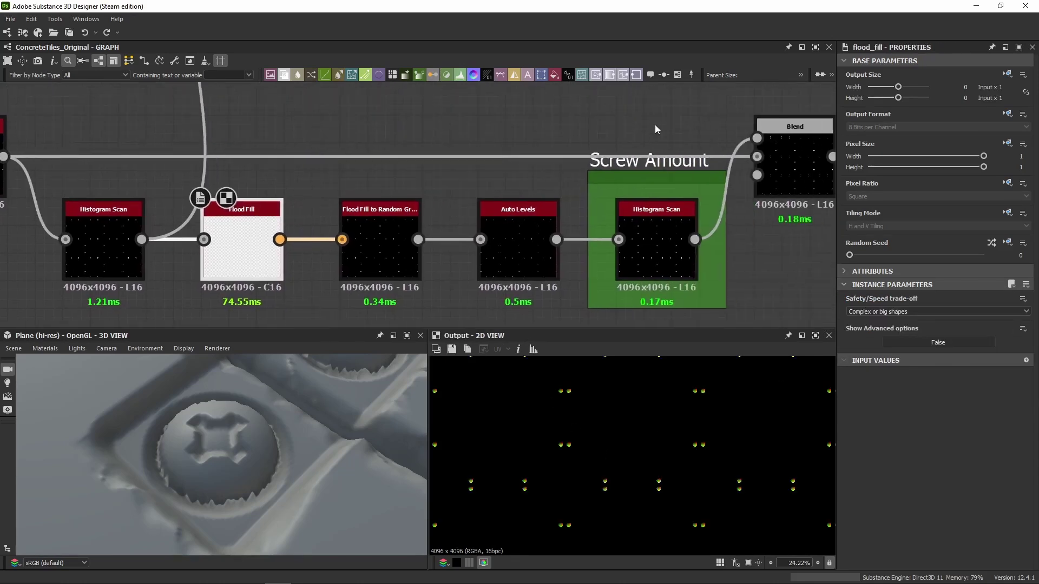
drag(657, 117, 651, 169)
middle_drag(504, 121, 601, 111)
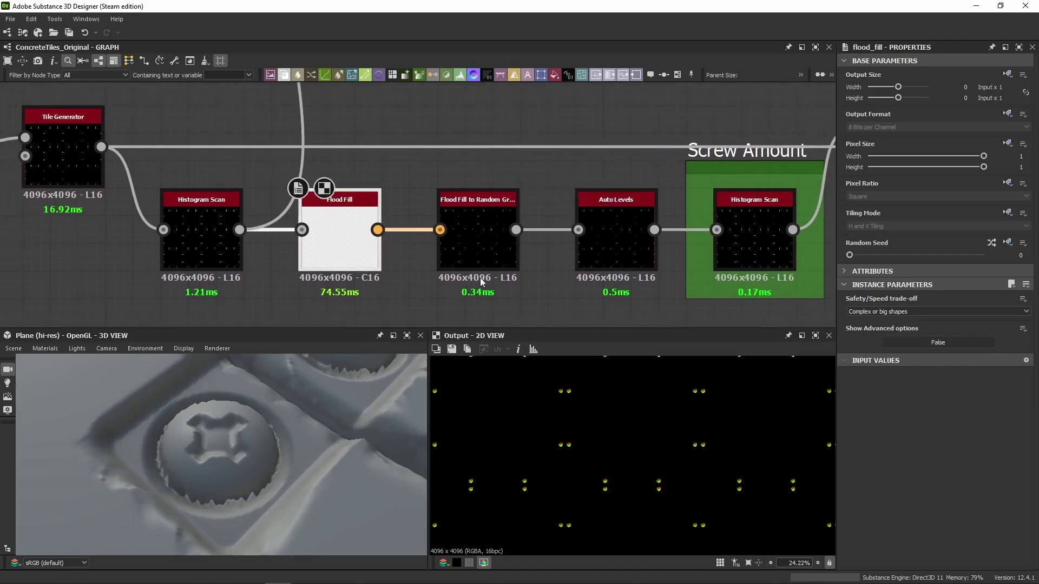
scroll(512, 424, up, 4)
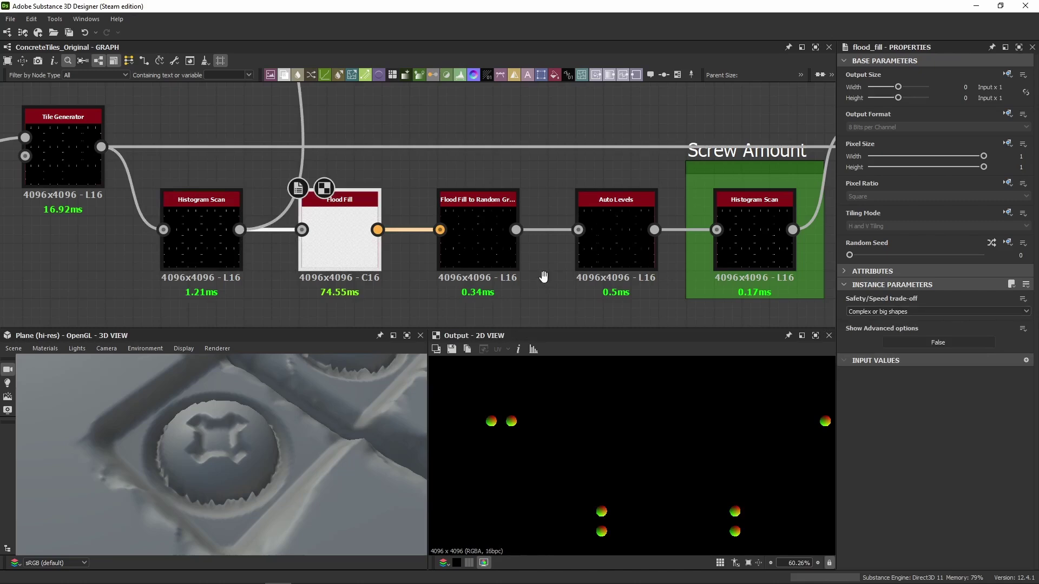
middle_drag(541, 277, 536, 230)
View the random gray values from the Flood Fill to Random Grayscale and compare them with the Auto Levels output.
click(476, 212)
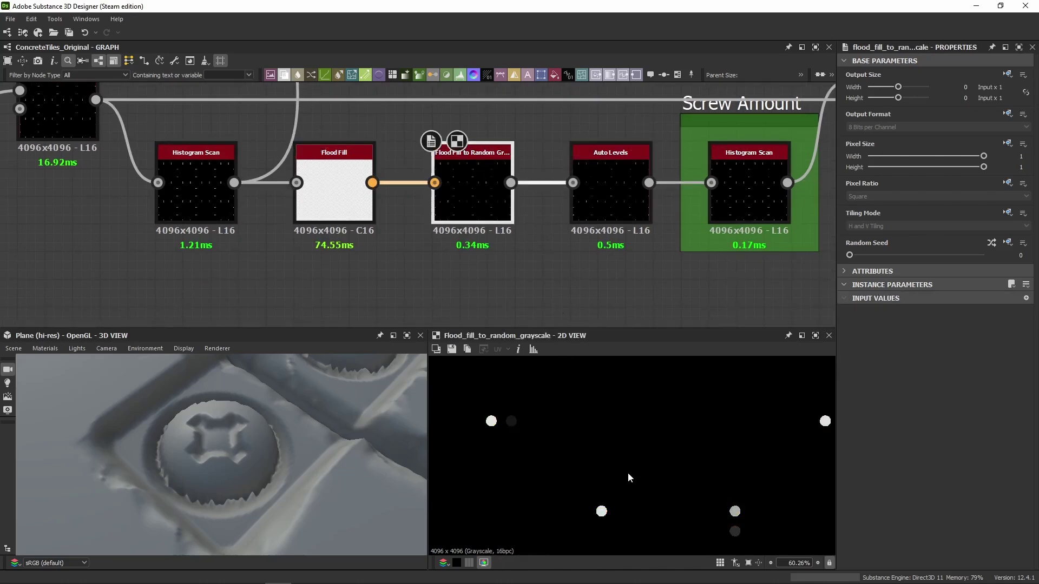
scroll(627, 473, down, 4)
click(629, 214)
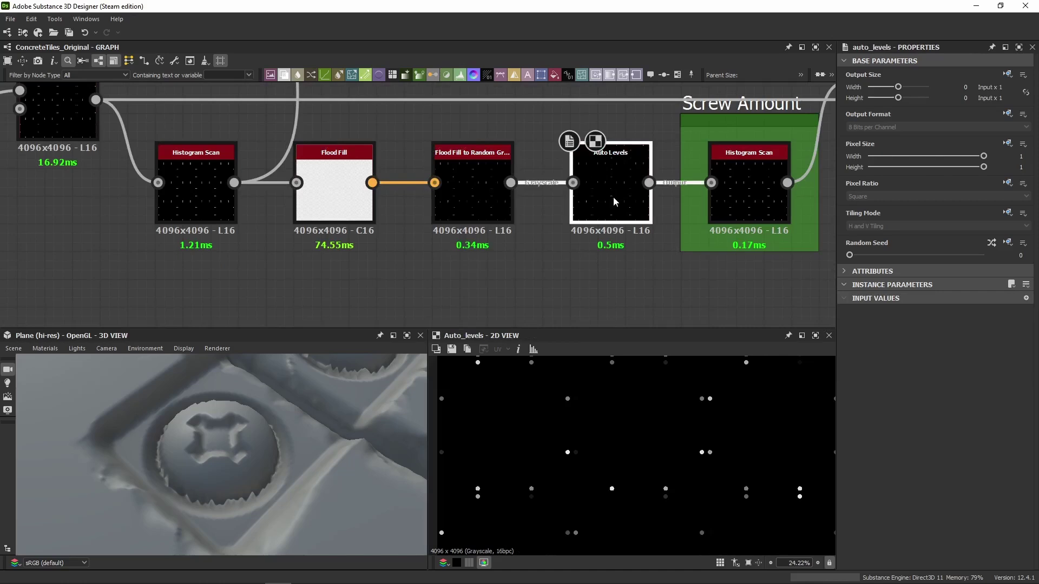
middle_drag(612, 199, 317, 239)
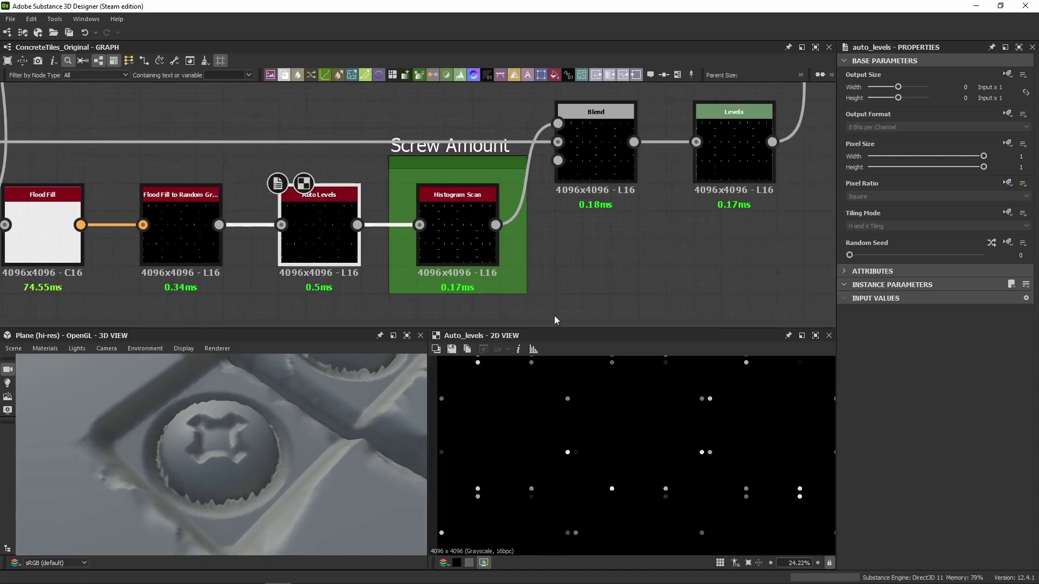
View the Histogram Scan in the Screw Amount frame and the Multiply Blend that it feeds.
click(462, 231)
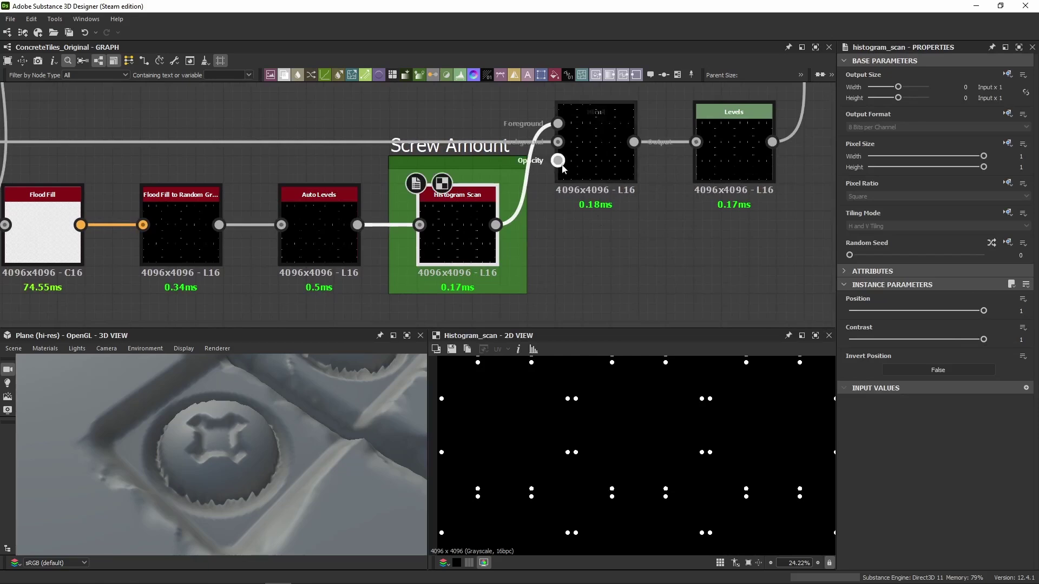
click(595, 157)
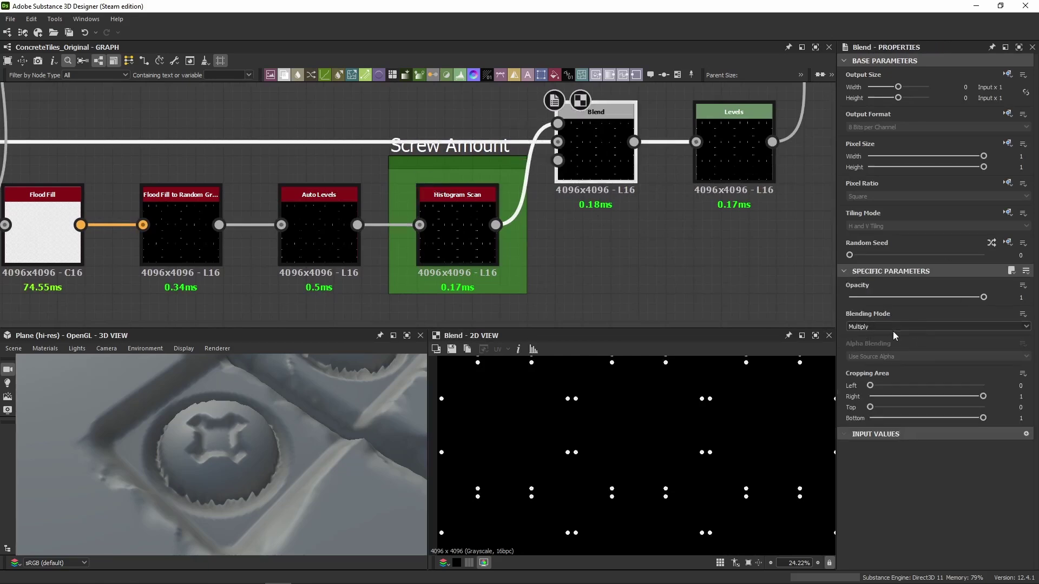
scroll(590, 113, down, 5)
scroll(291, 173, up, 3)
middle_drag(689, 260, 494, 259)
scroll(494, 260, up, 3)
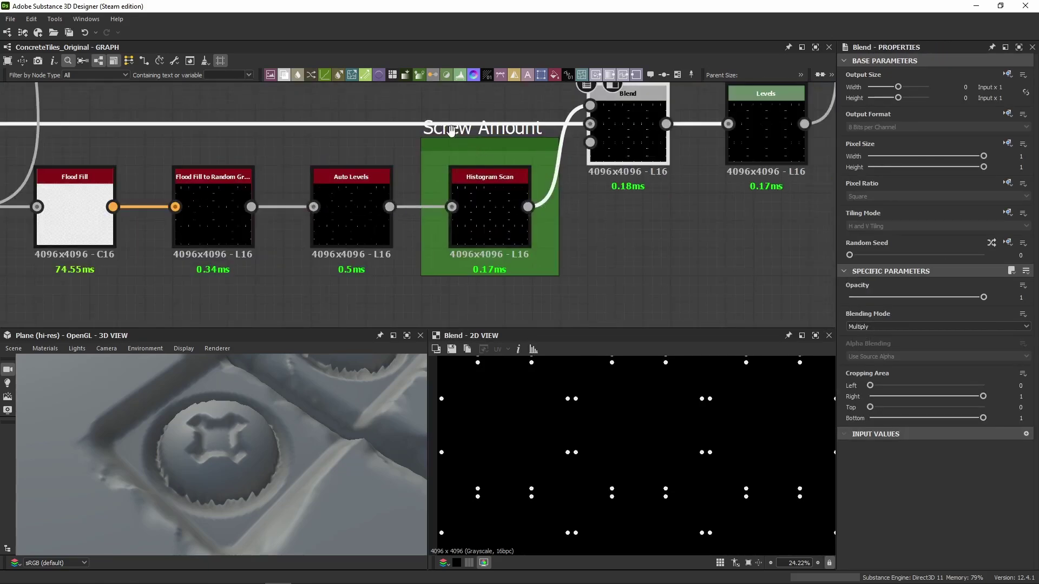
Temporarily lower the Screw Amount Histogram Scan's Position to 0.39, examine the screws in the 3D view, and restore it to 1.
click(498, 176)
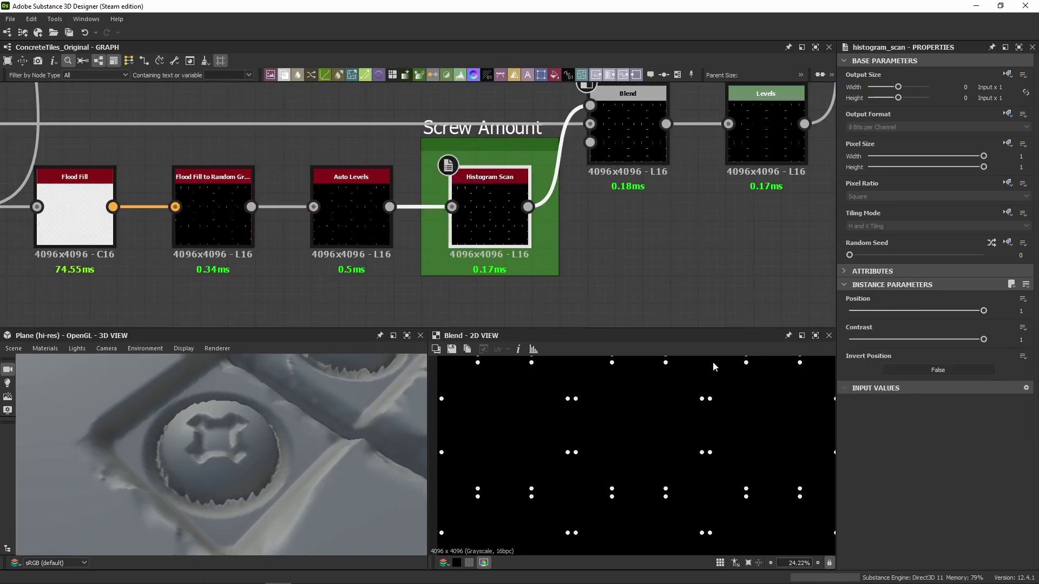
scroll(268, 437, down, 3)
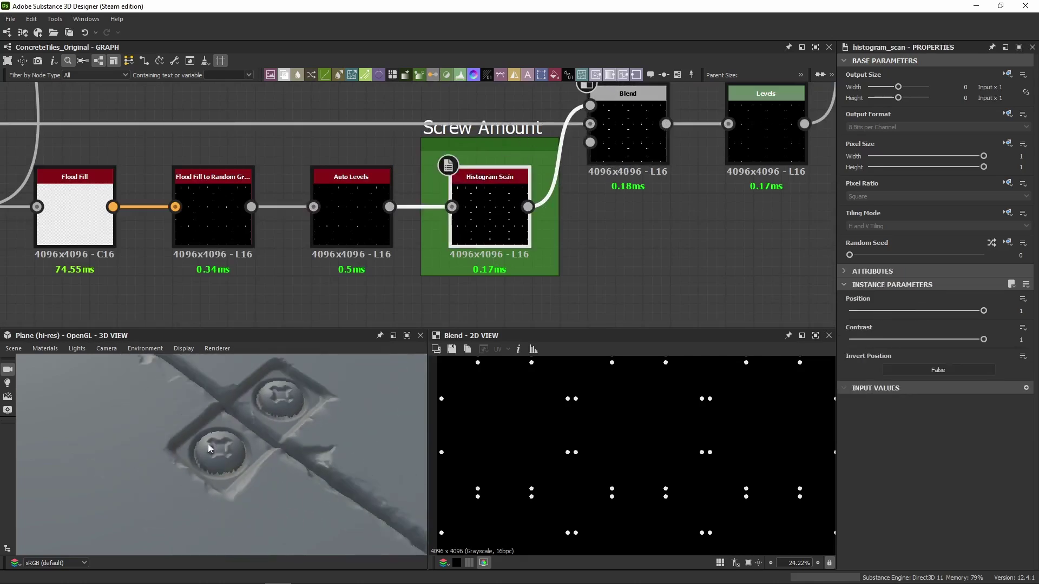
scroll(232, 460, down, 8)
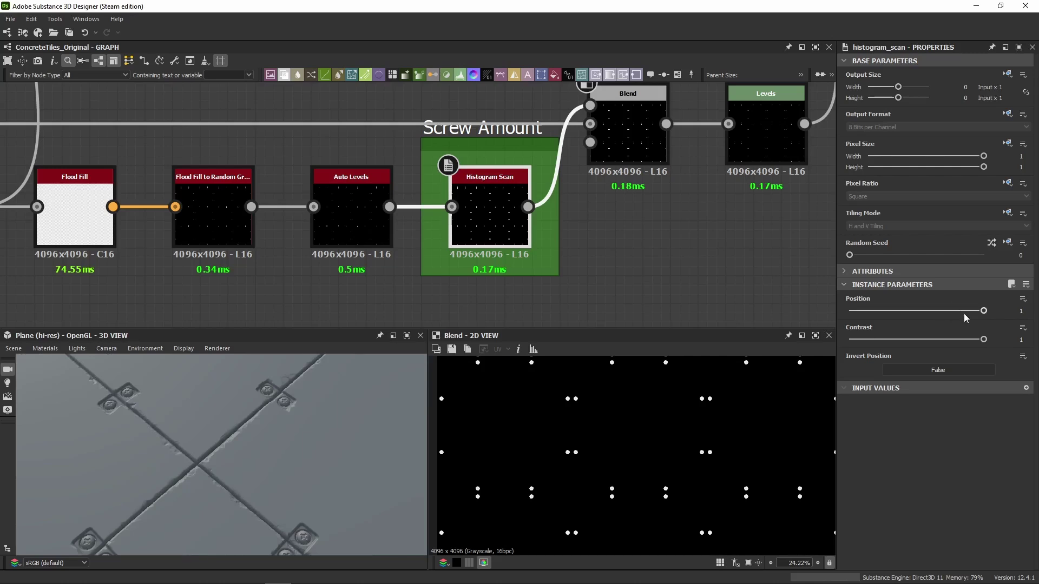
drag(983, 310, 902, 313)
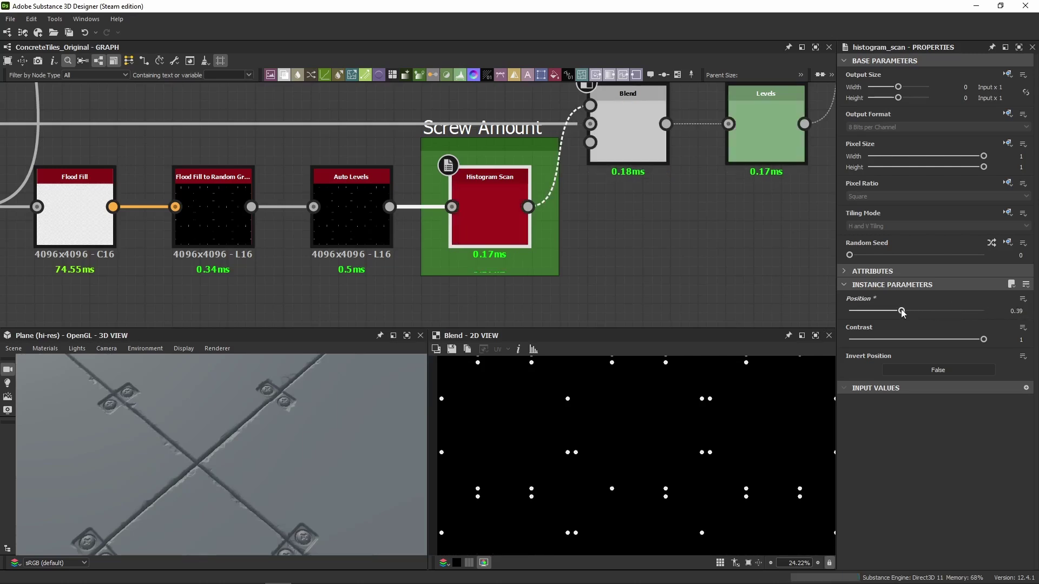
scroll(295, 408, up, 5)
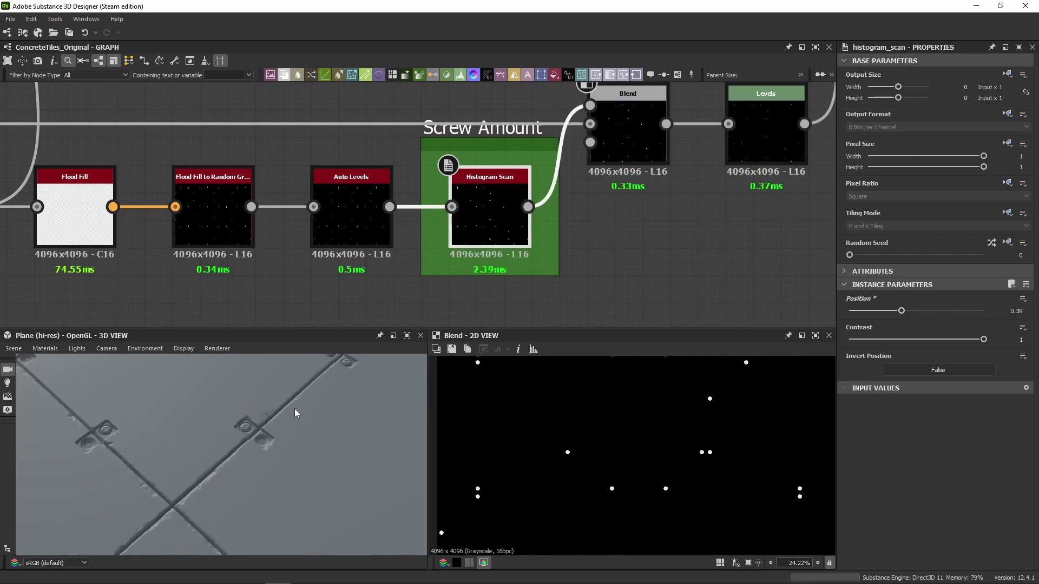
scroll(298, 410, up, 2)
middle_drag(303, 407, 266, 416)
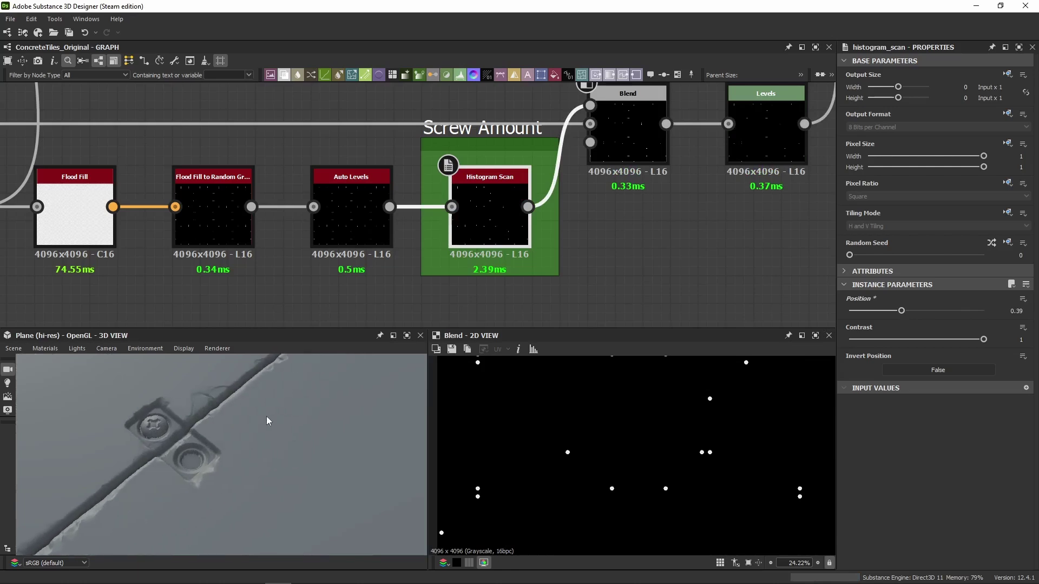
scroll(188, 470, up, 2)
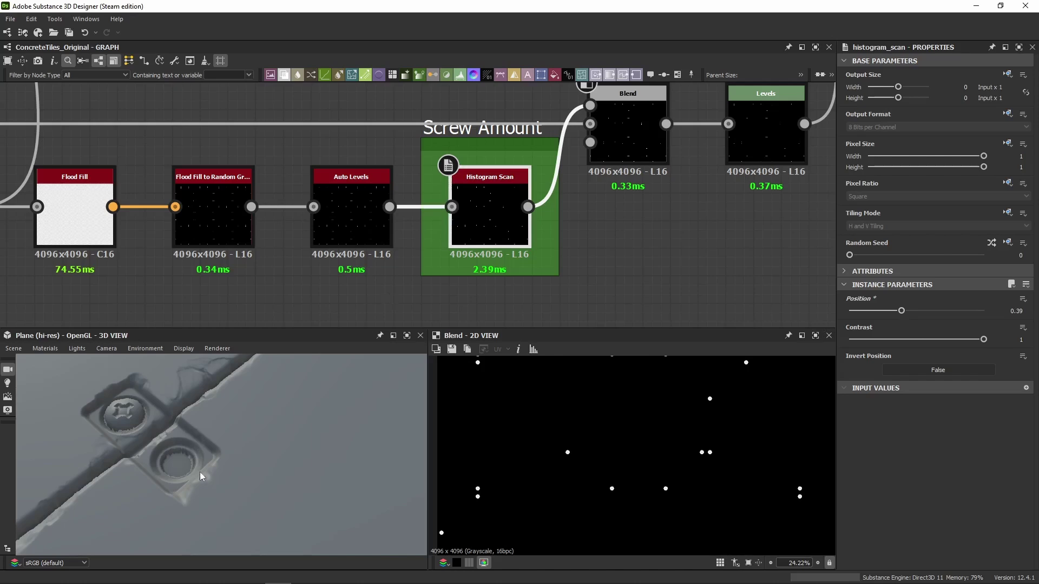
drag(931, 313, 987, 312)
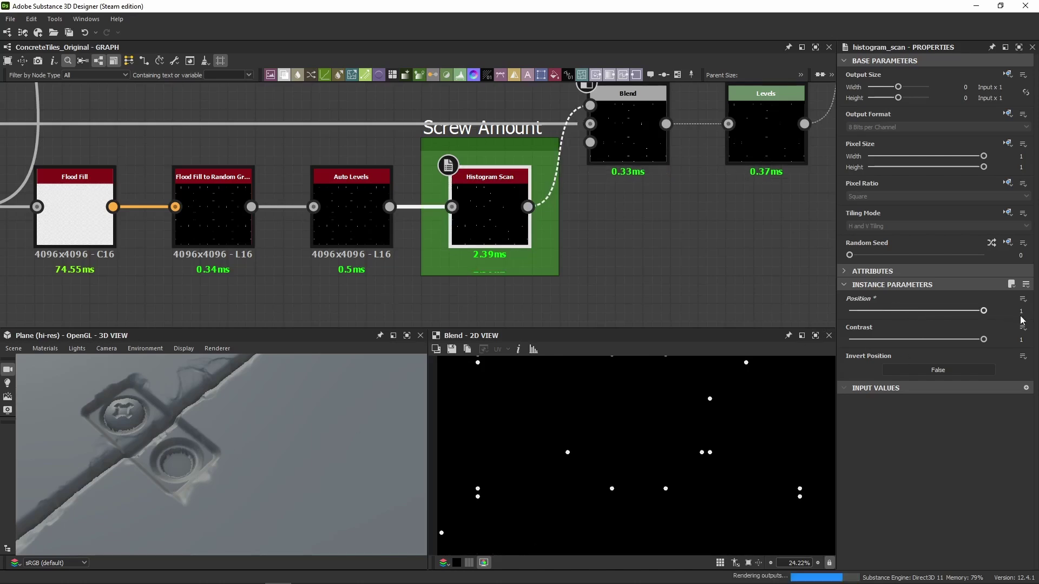
scroll(273, 484, down, 4)
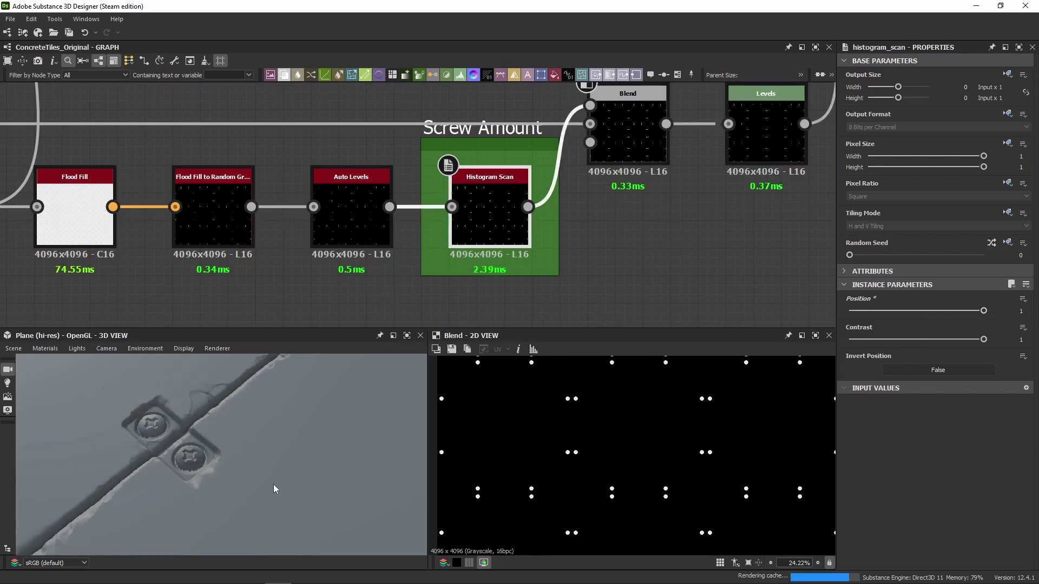
Compare the output of the Multiply Blend with the Tile Generator that feeds it.
middle_drag(647, 199, 561, 280)
click(535, 219)
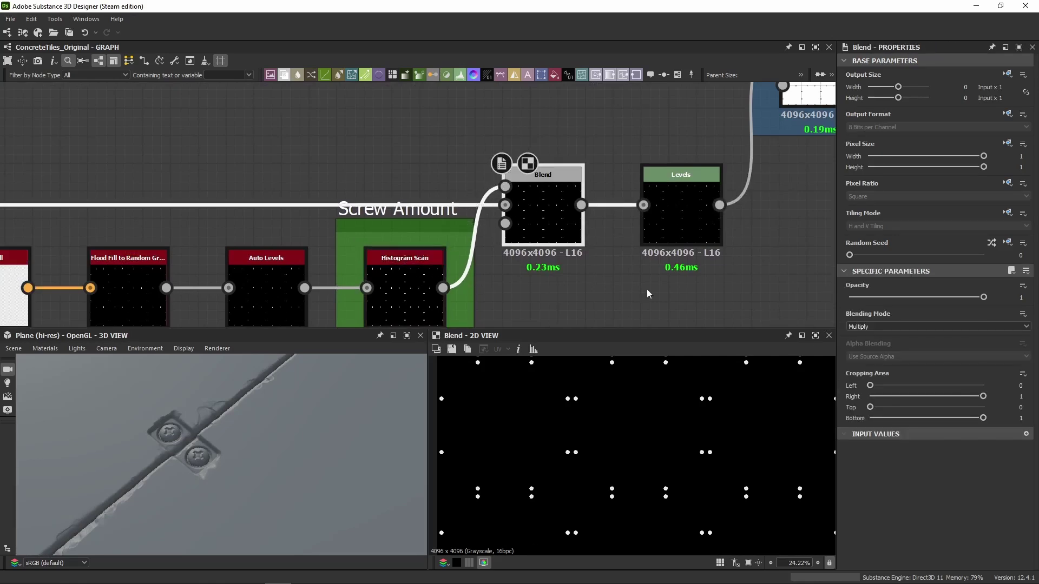
scroll(121, 184, down, 3)
middle_drag(120, 184, 429, 165)
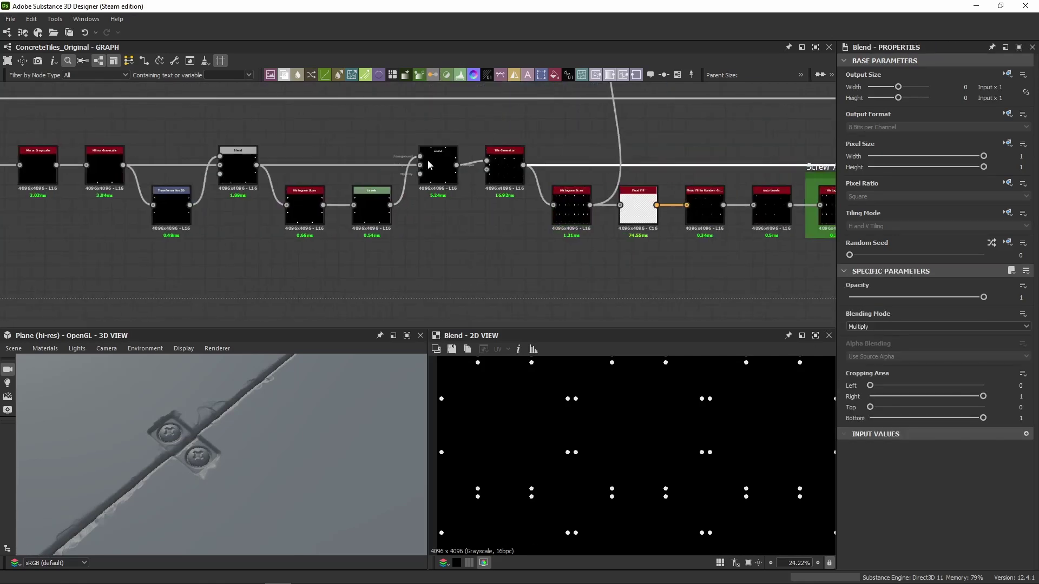
scroll(484, 184, up, 3)
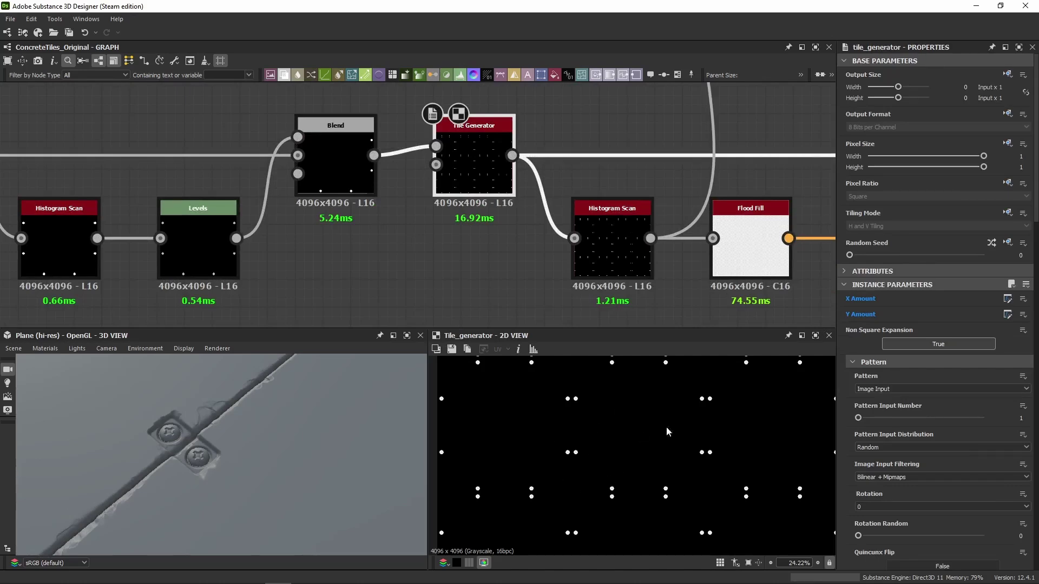
Review the node chain from the Histogram Scan through the Screw Amount frame, and view the Multiply Blend's output again.
scroll(212, 239, down, 3)
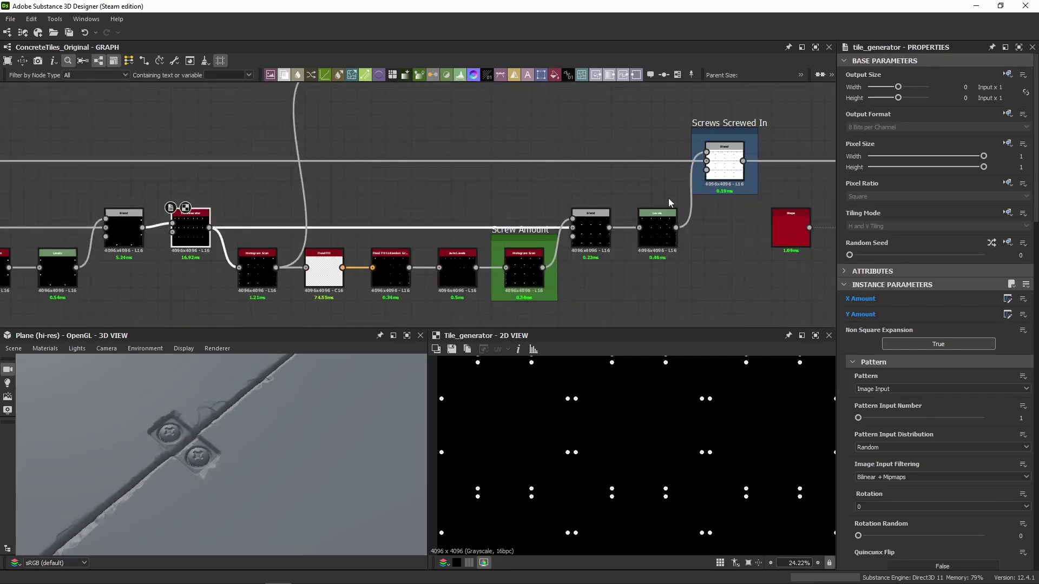
scroll(651, 238, up, 6)
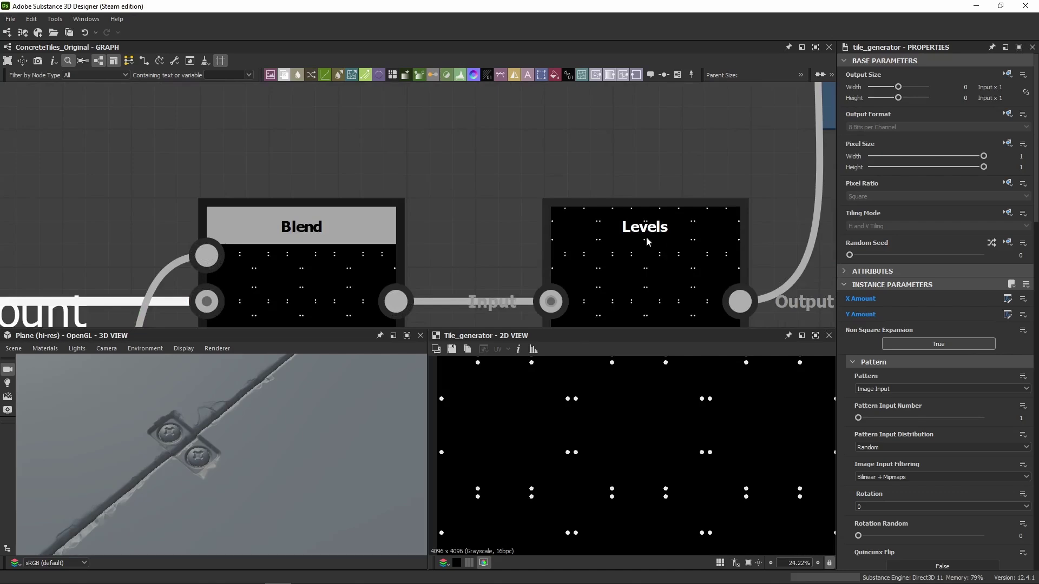
scroll(646, 236, down, 6)
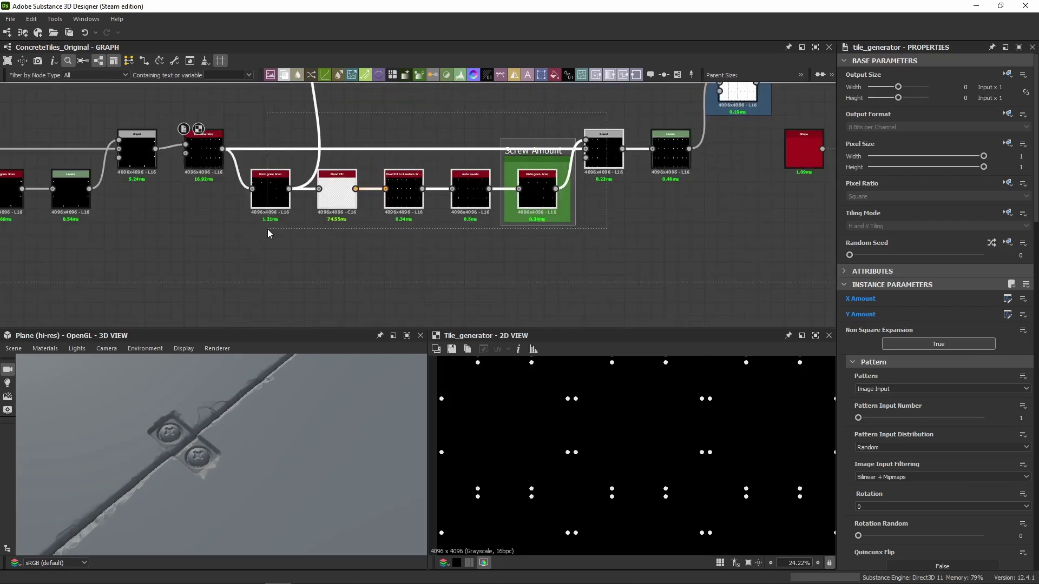
drag(267, 230, 267, 229)
click(651, 224)
middle_drag(667, 172, 720, 227)
scroll(426, 241, up, 4)
double_click(298, 220)
scroll(421, 254, down, 5)
scroll(212, 201, down, 1)
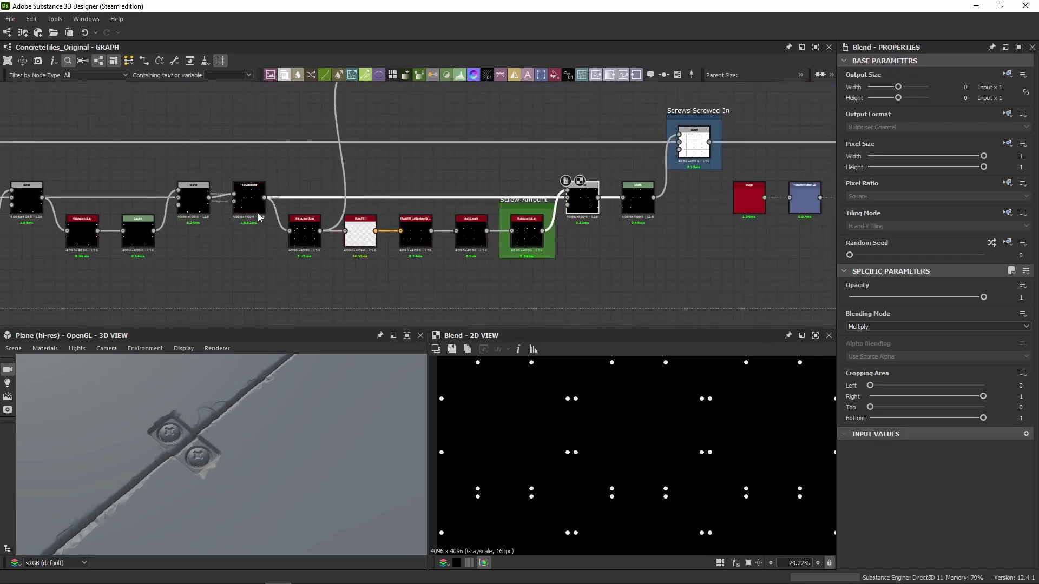
Compare the outputs of the Tile Generator, the Levels node and the Screws Screwed In Blend, examining one screw pair up close.
double_click(256, 212)
scroll(634, 188, up, 7)
double_click(646, 217)
middle_drag(646, 217, 513, 183)
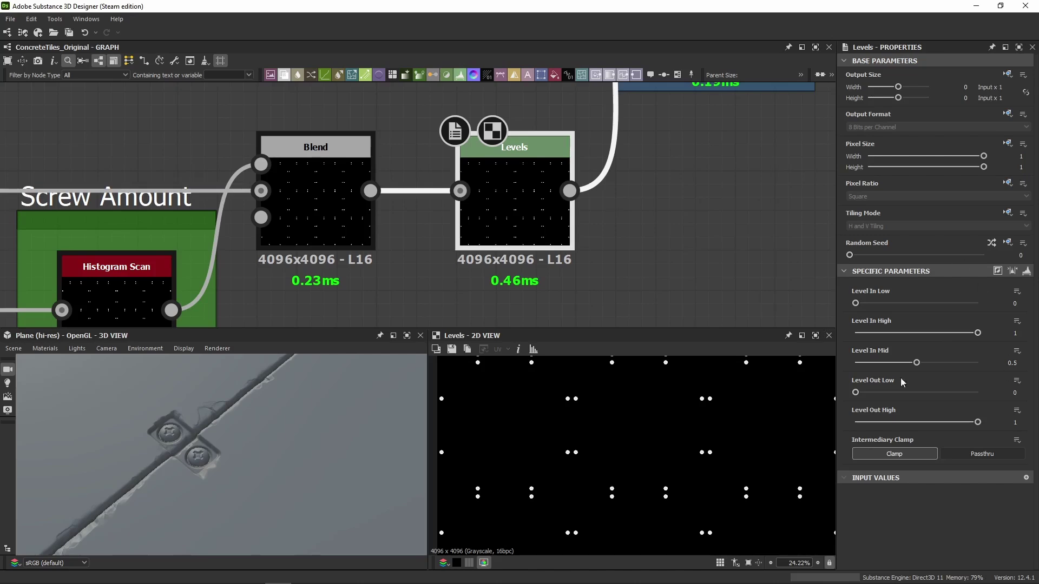
middle_drag(779, 156, 631, 255)
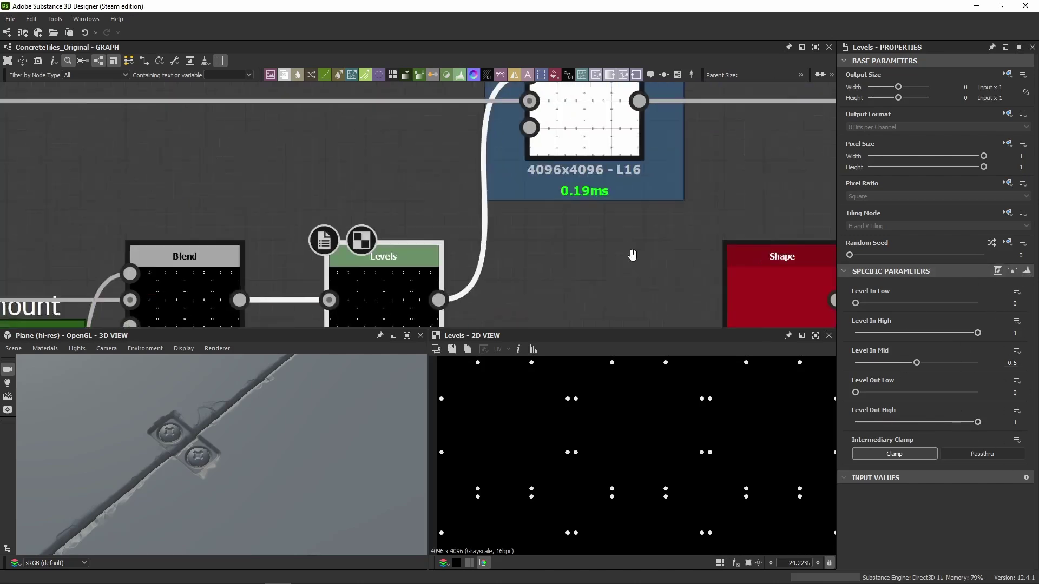
scroll(631, 255, down, 3)
click(603, 196)
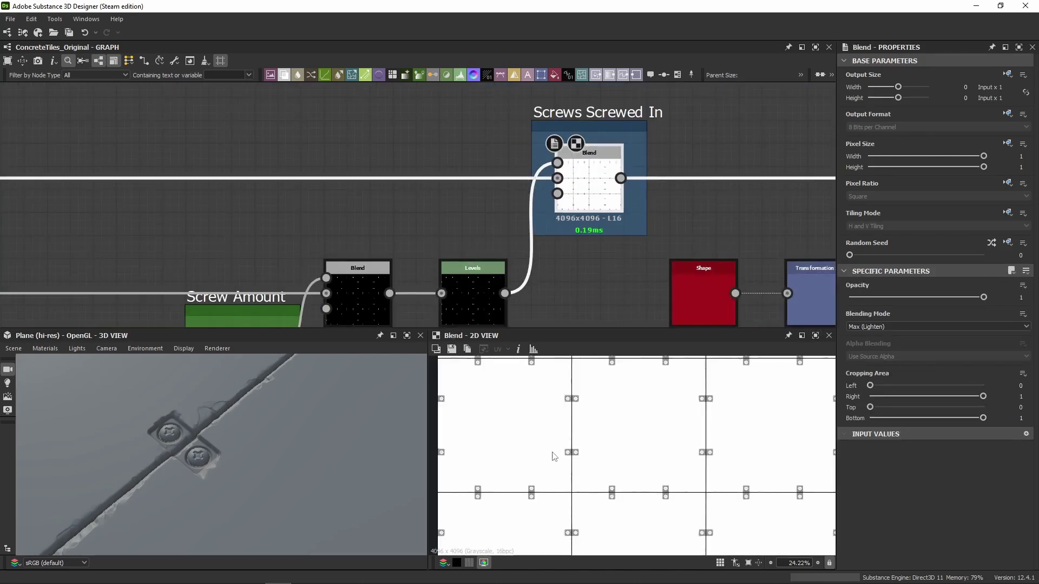
scroll(553, 456, up, 10)
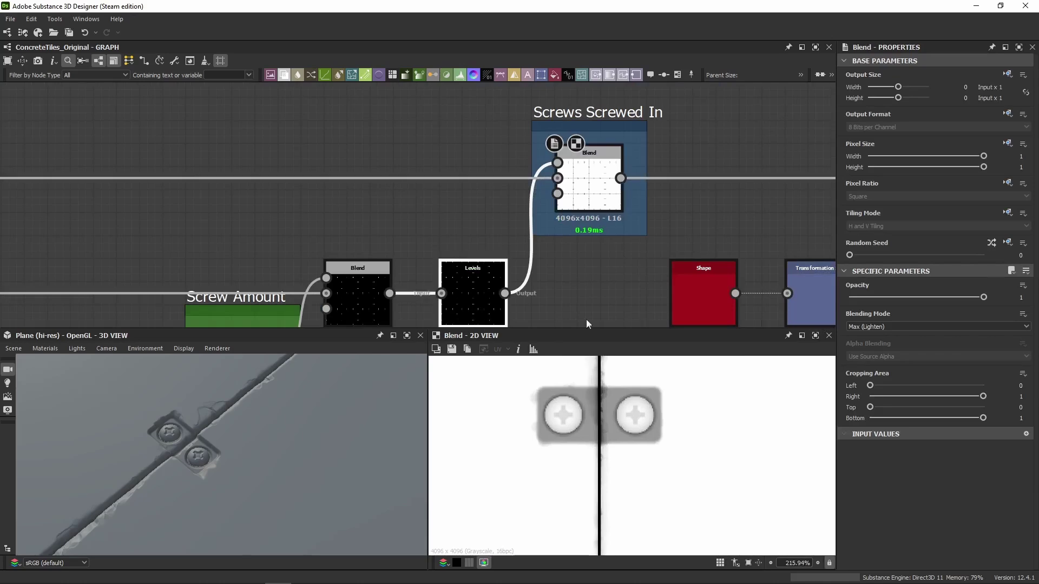
Try lowering Level Out High to 0.752459 on the Levels node that feeds the Screws Screwed In Blend.
click(472, 295)
drag(1020, 413, 980, 418)
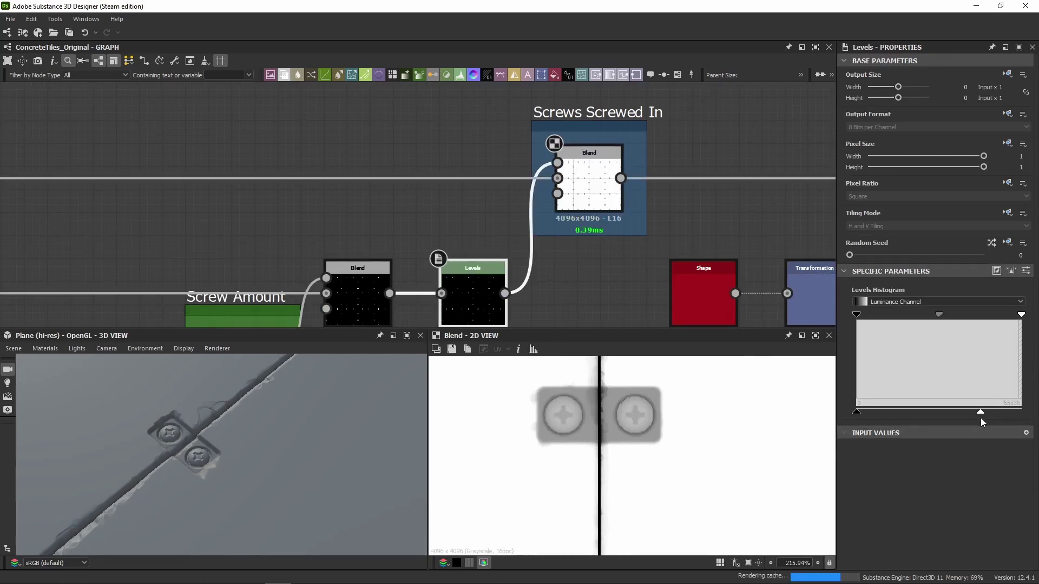
click(1026, 271)
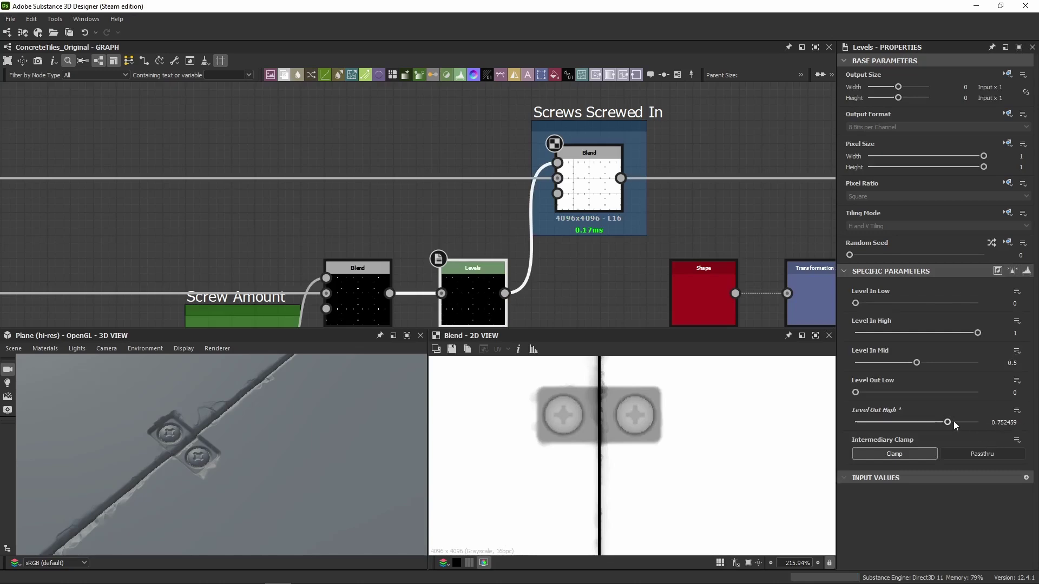
Check the blending mode of the Screws Screwed In Blend and view its place in the node chain.
click(588, 184)
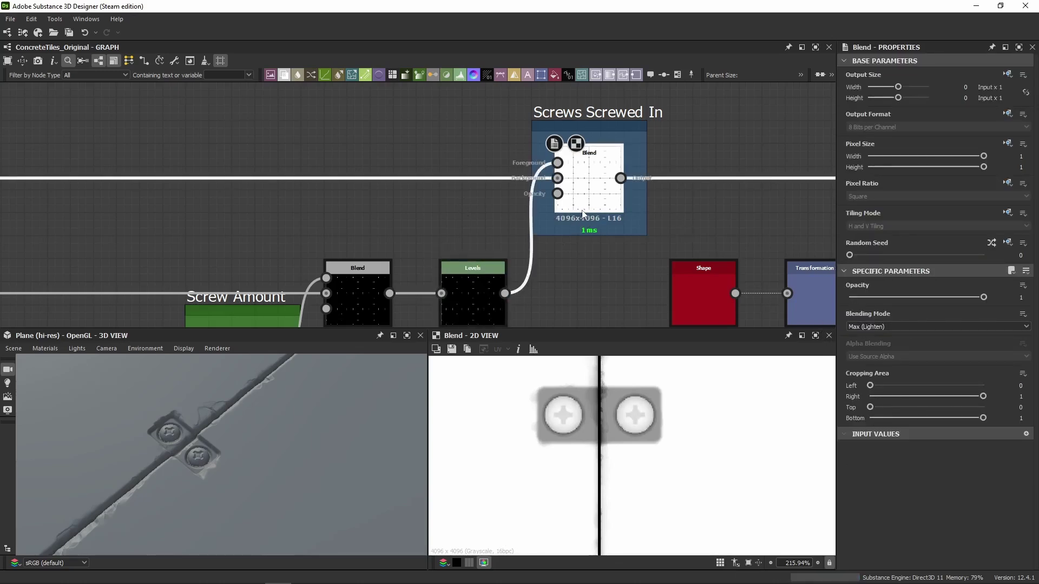
click(883, 327)
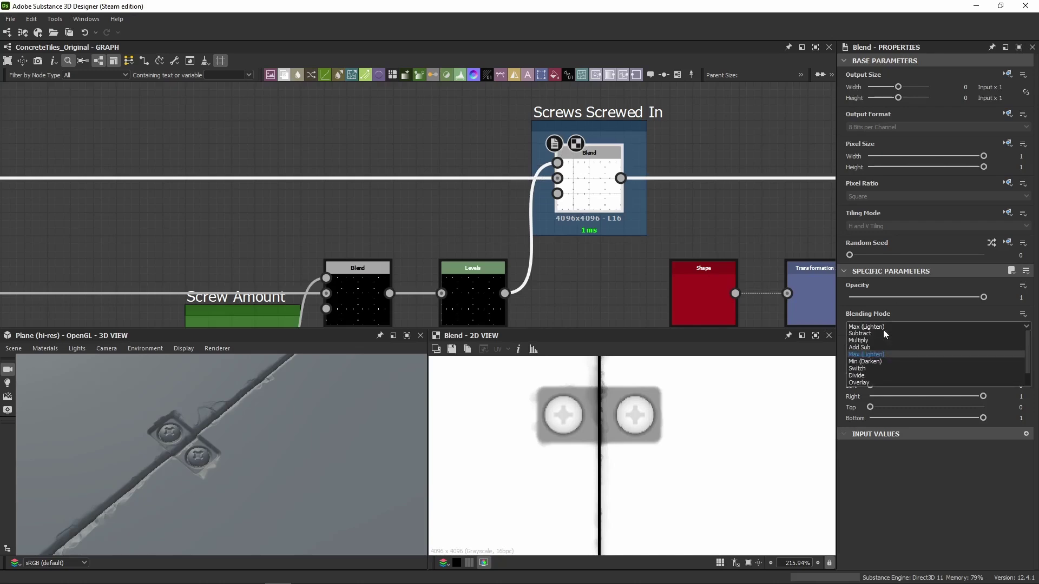
click(882, 330)
scroll(646, 169, down, 3)
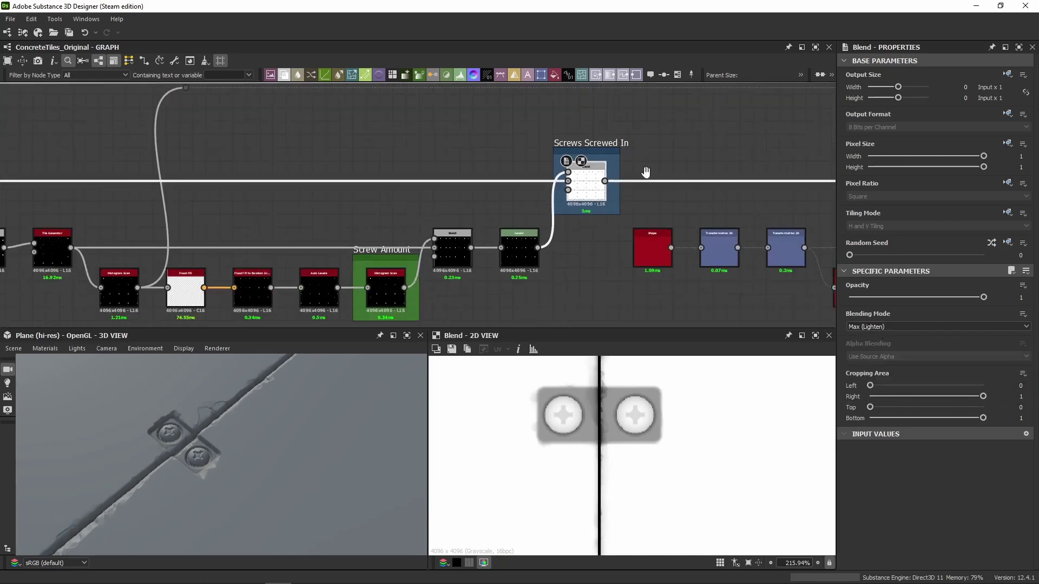
middle_drag(646, 170, 411, 184)
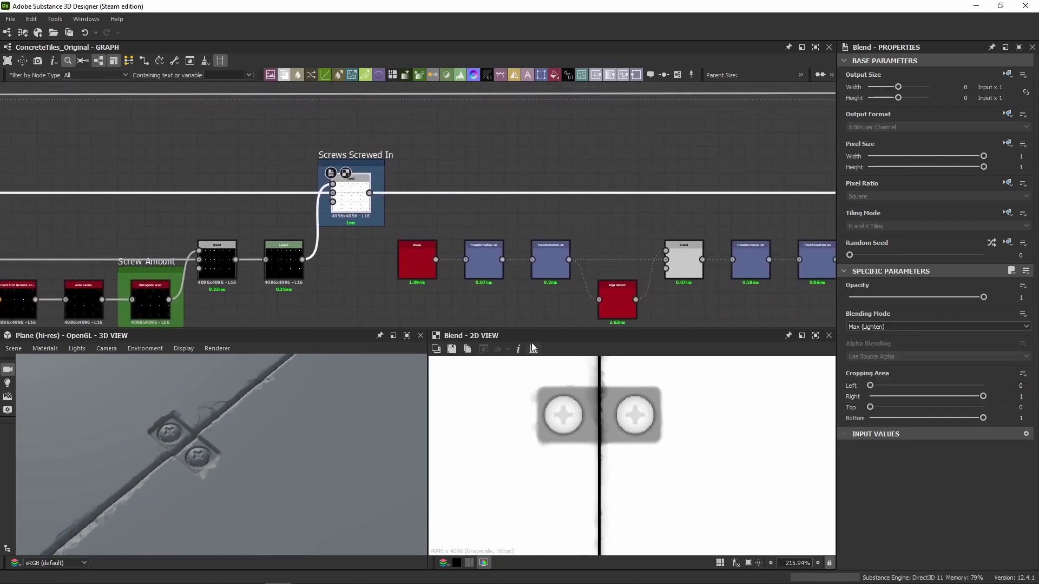
Try lowering the Screws Screwed In Blend's Opacity to 0.68 while viewing a screw up close.
scroll(546, 404, up, 5)
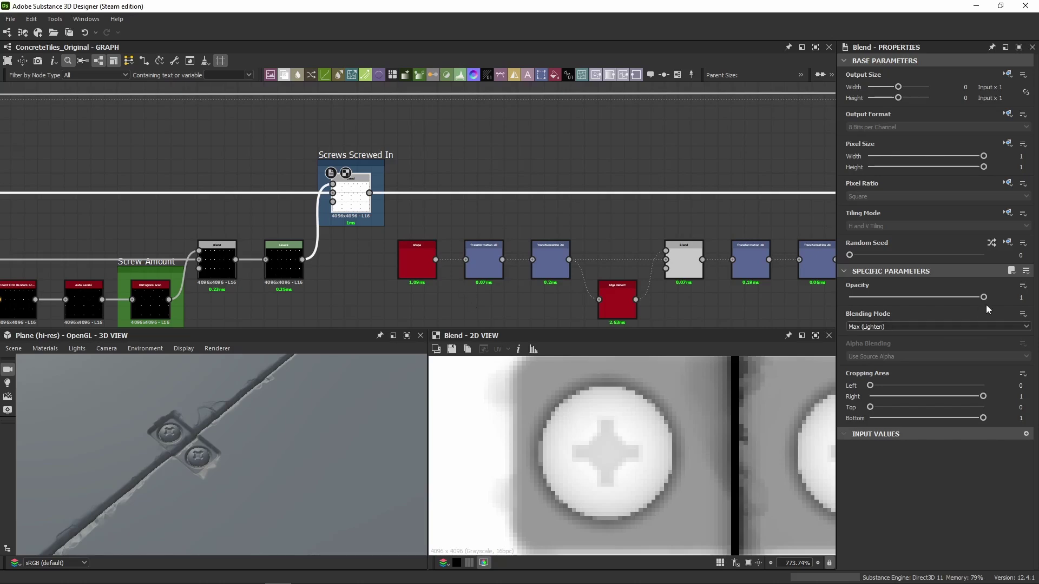
drag(982, 298, 939, 299)
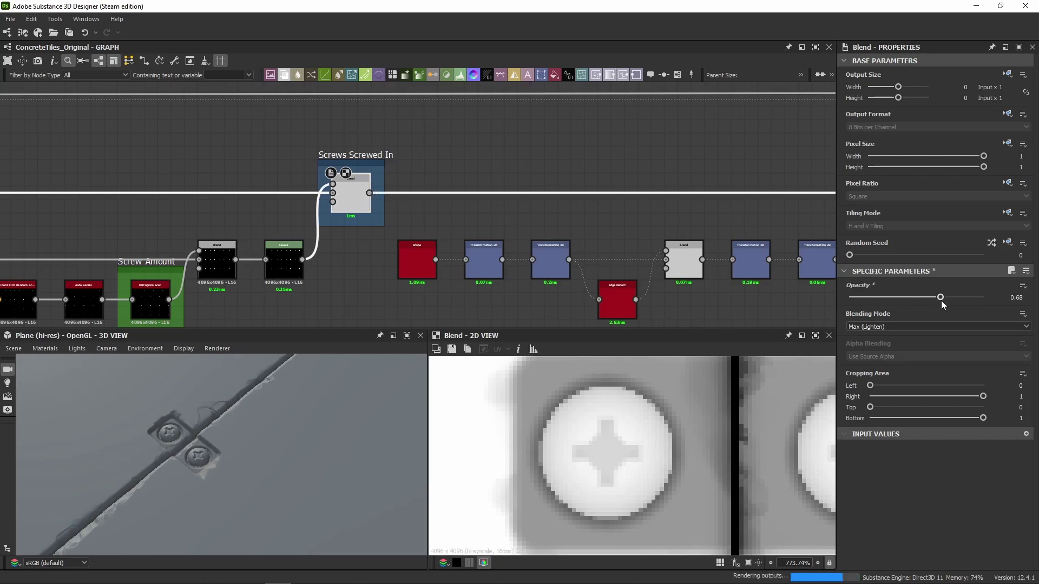
click(297, 274)
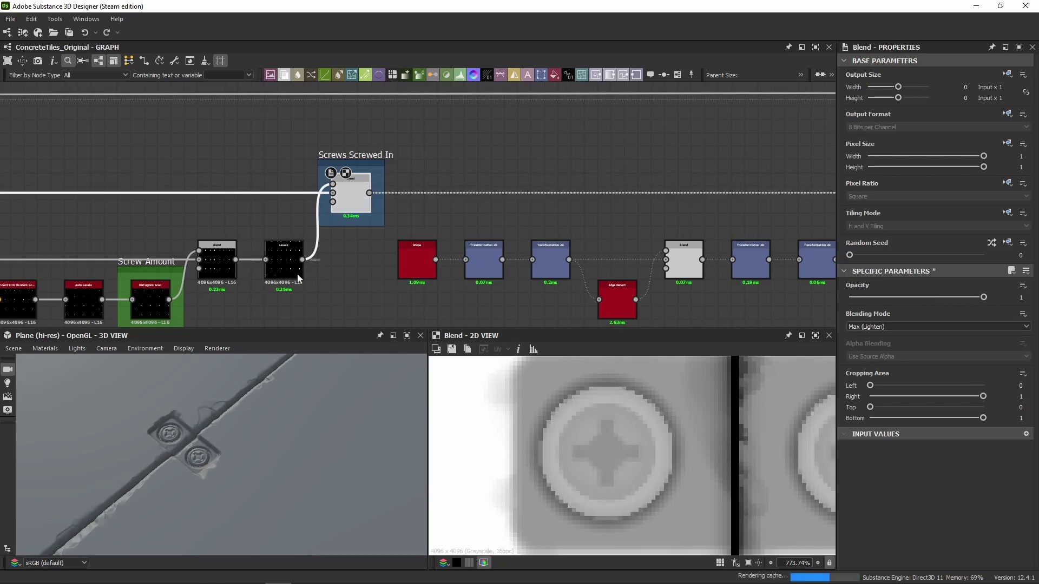
Compare the Levels foreground and the background input of the Screws Screwed In Blend with its combined output.
double_click(298, 277)
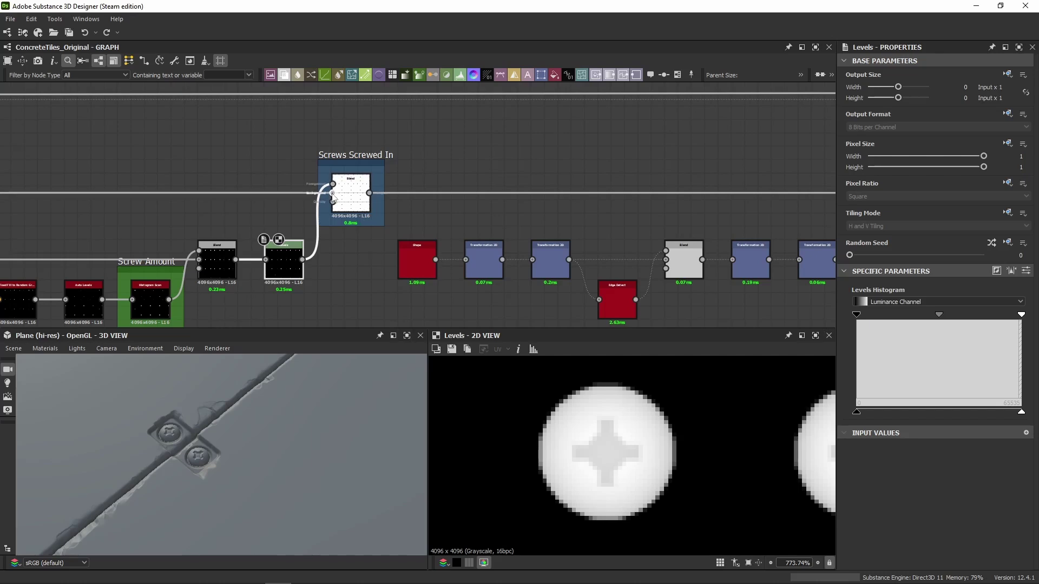
double_click(336, 203)
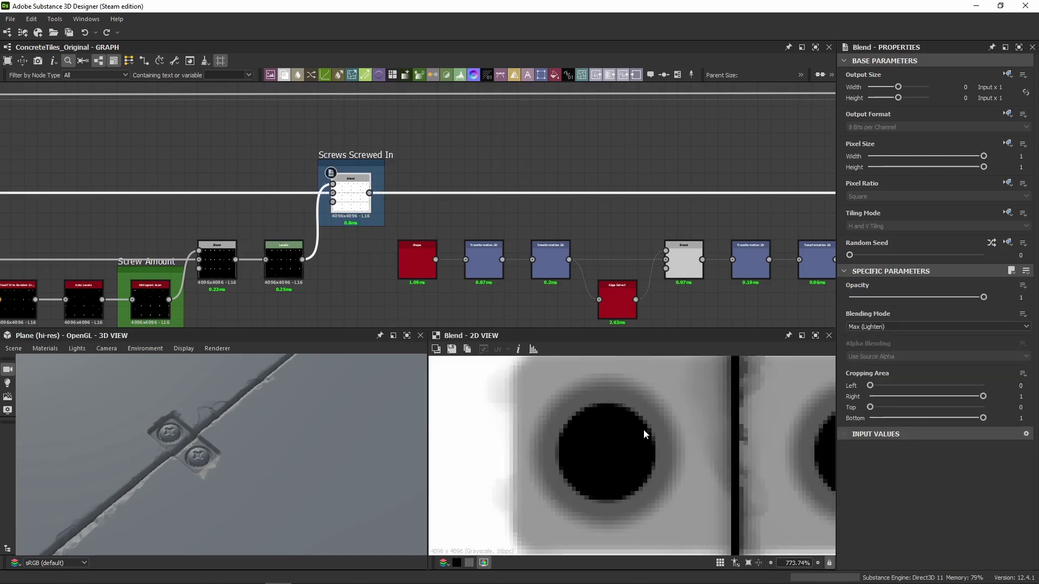
double_click(354, 219)
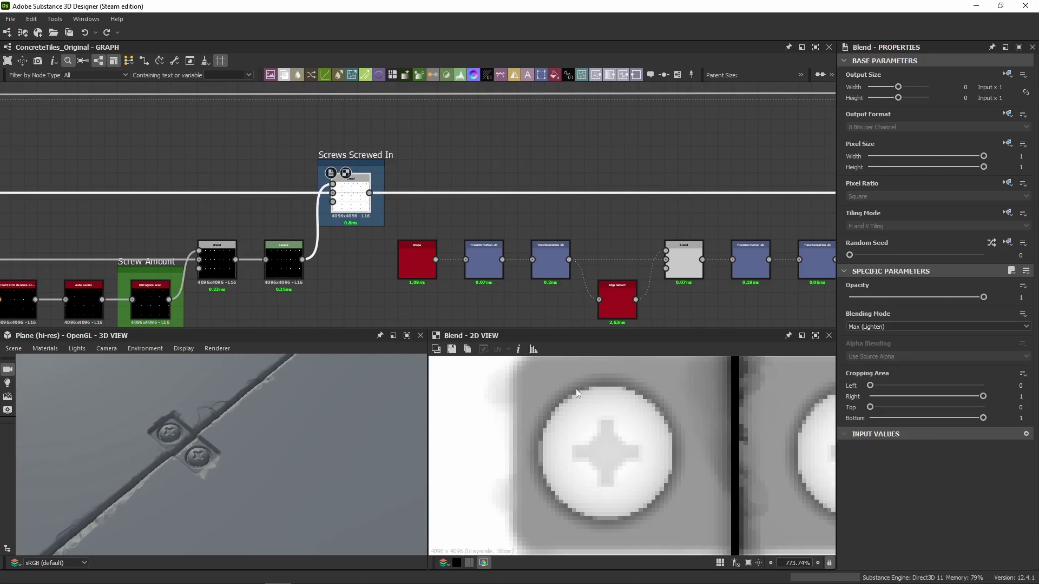
Try the Add (Linear Dodge) blending mode on the Screws Screwed In Blend, examine the screws in 3D, and undo it.
click(861, 328)
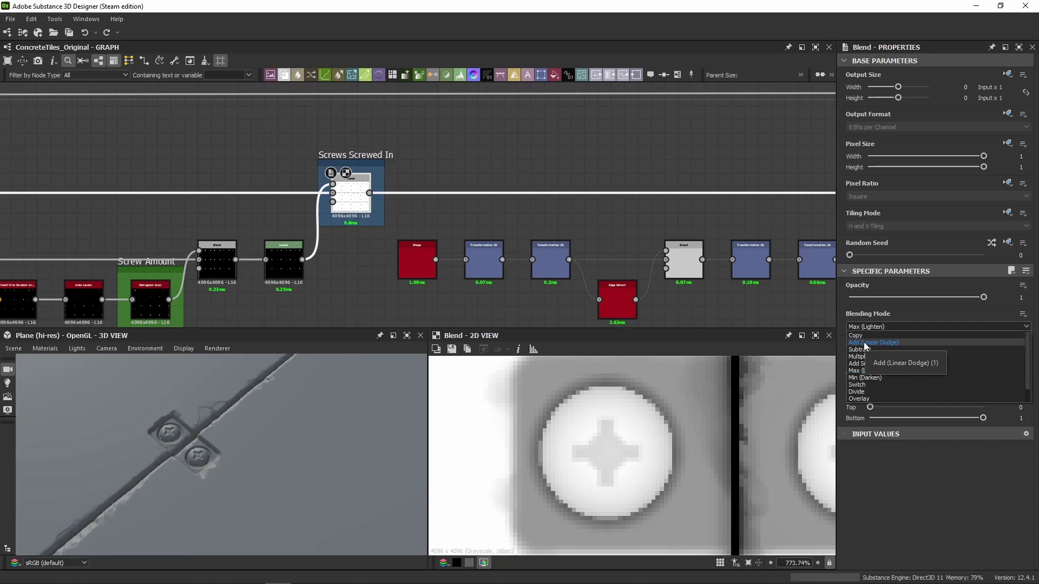
click(866, 344)
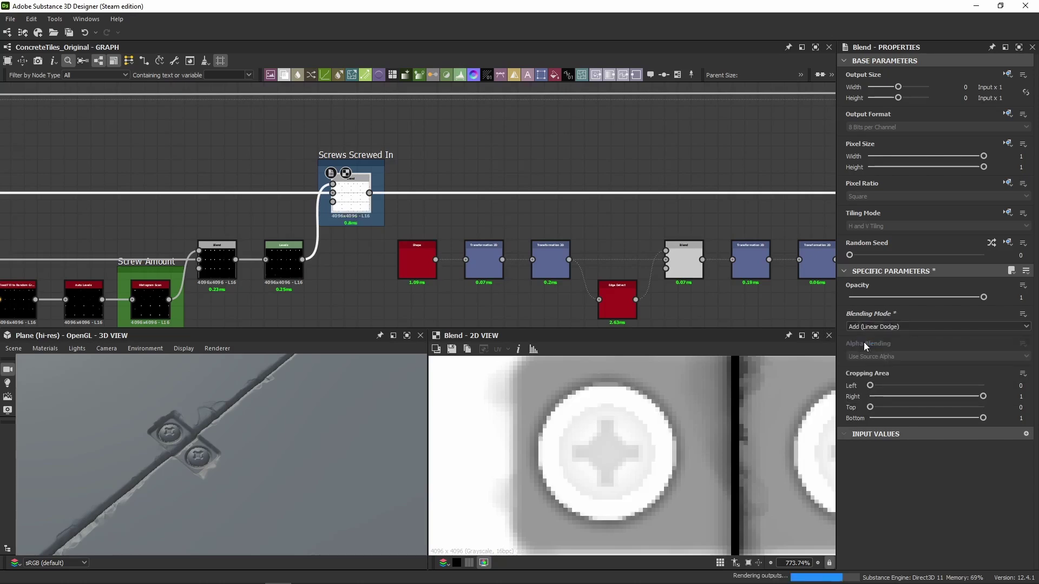
scroll(169, 433, up, 5)
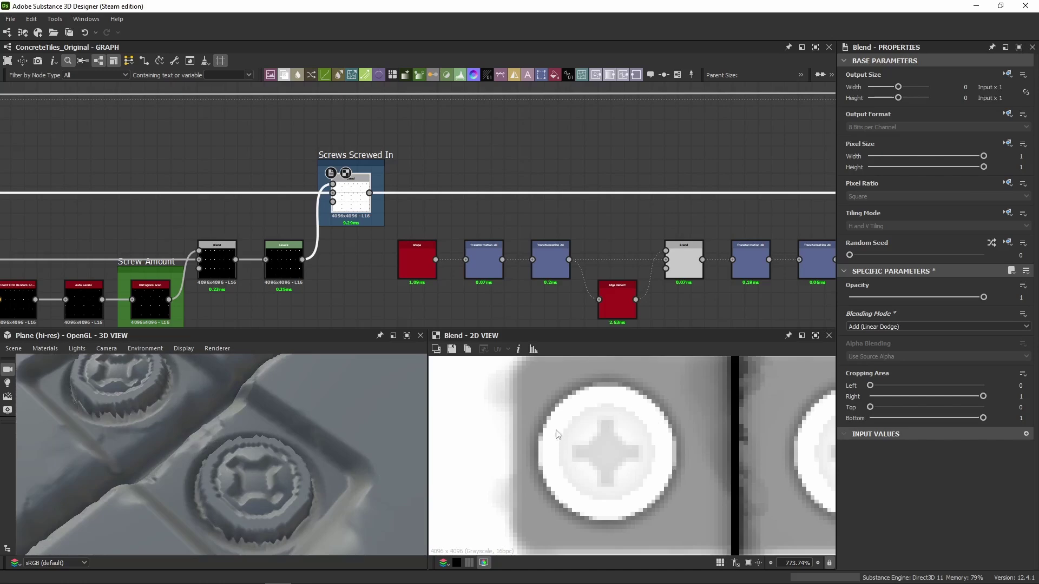
key(ctrl+z)
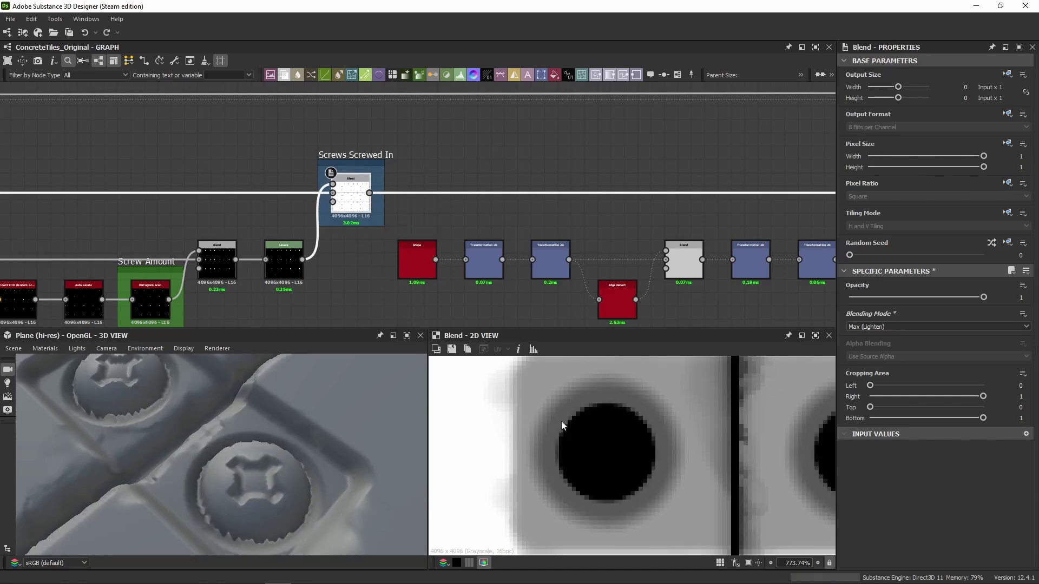
Examine the pixels of the screw hole in the background input and of the screw in the Levels output.
scroll(561, 425, up, 5)
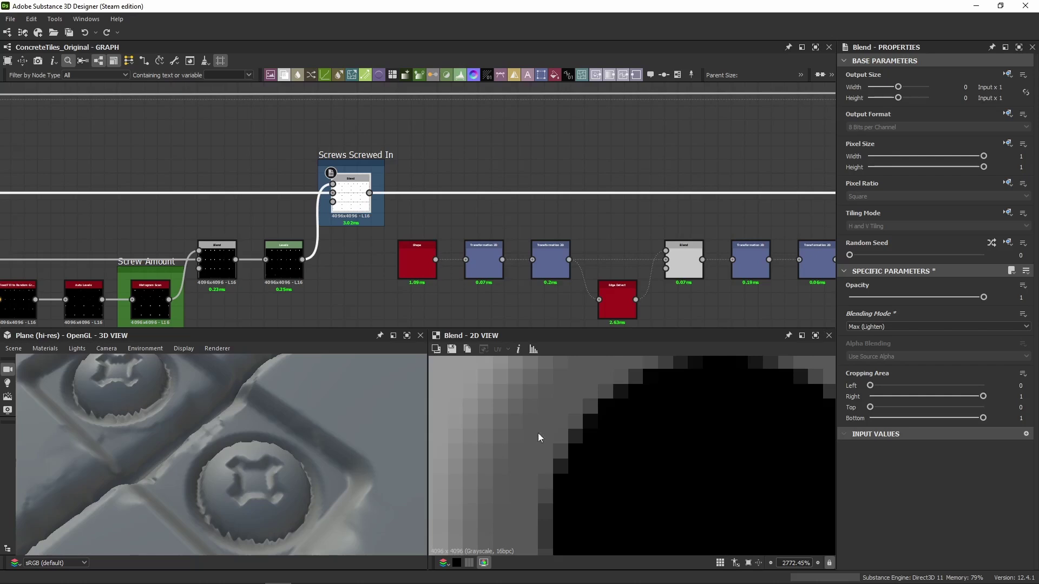
double_click(297, 275)
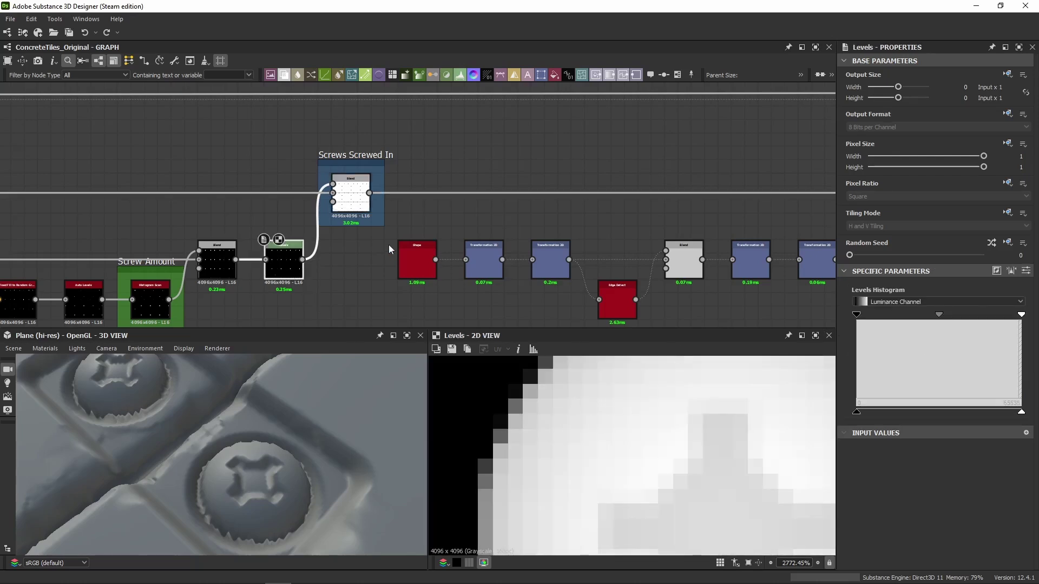
double_click(351, 197)
Switch the Screws Screwed In Blend to Add (Linear Dodge) again and compare both inputs with the screw's rim in 3D.
click(888, 326)
click(875, 342)
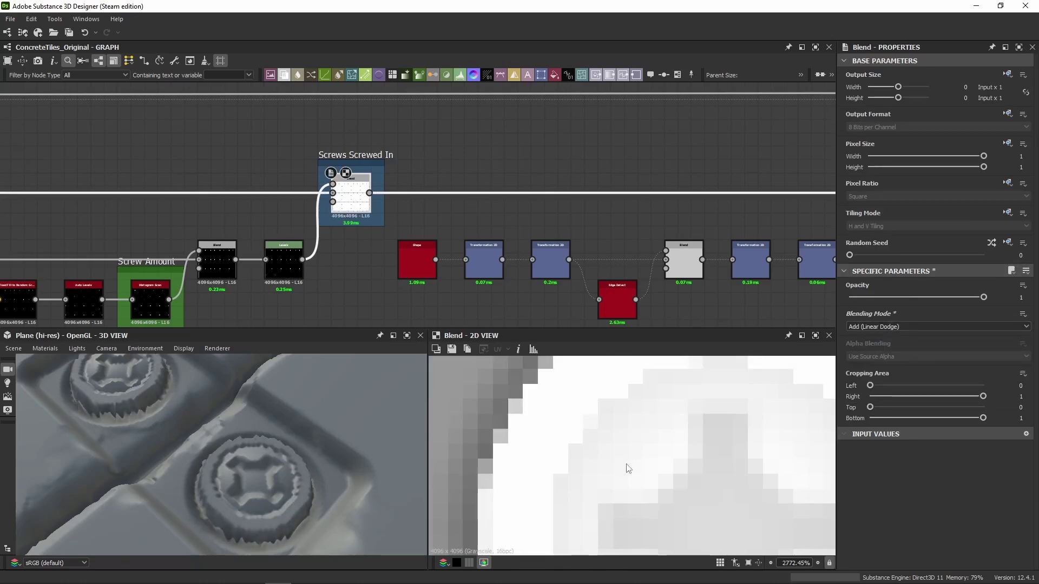
double_click(287, 276)
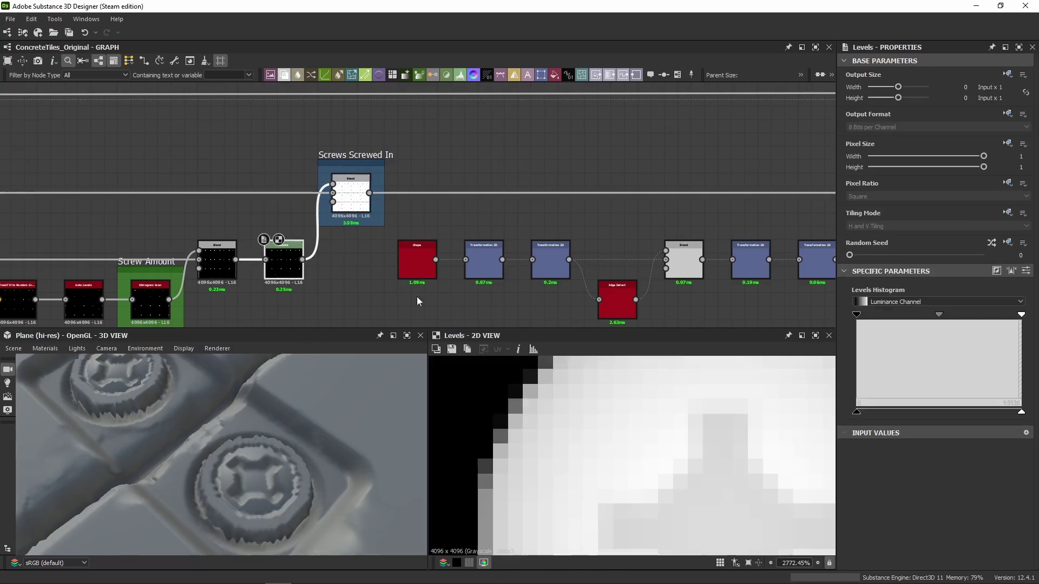
double_click(331, 189)
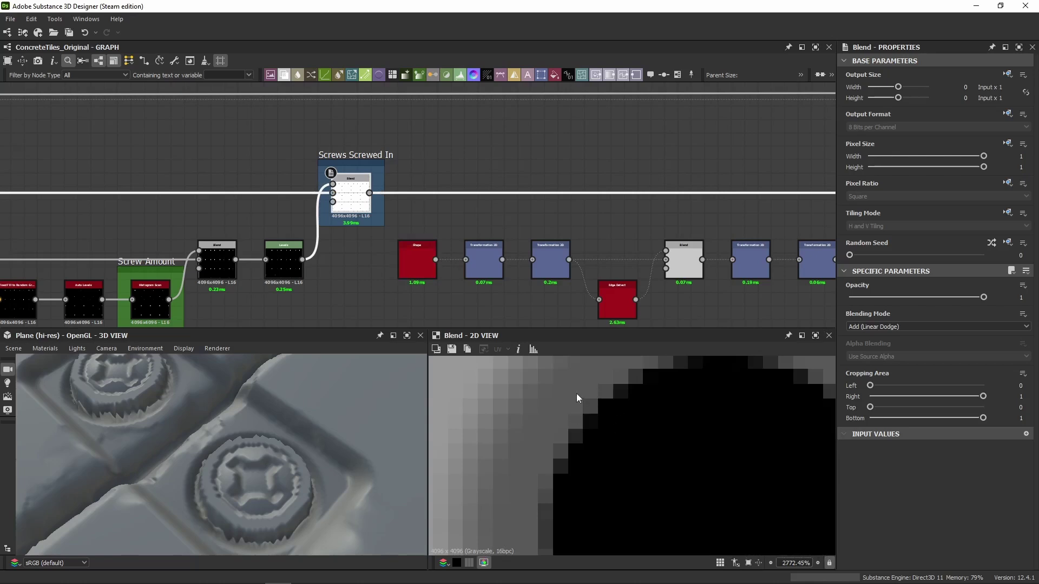
click(290, 262)
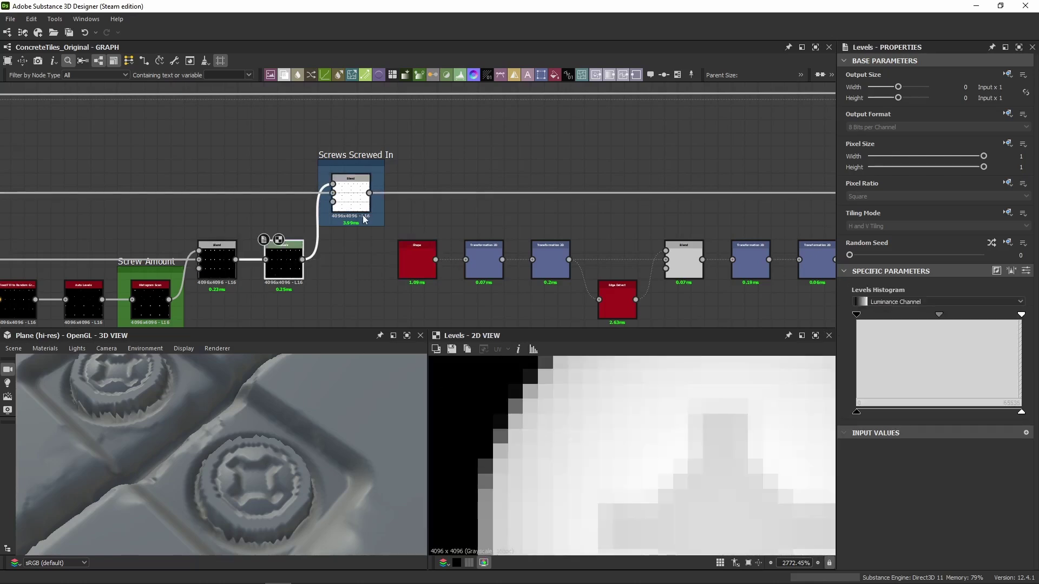
scroll(214, 454, up, 5)
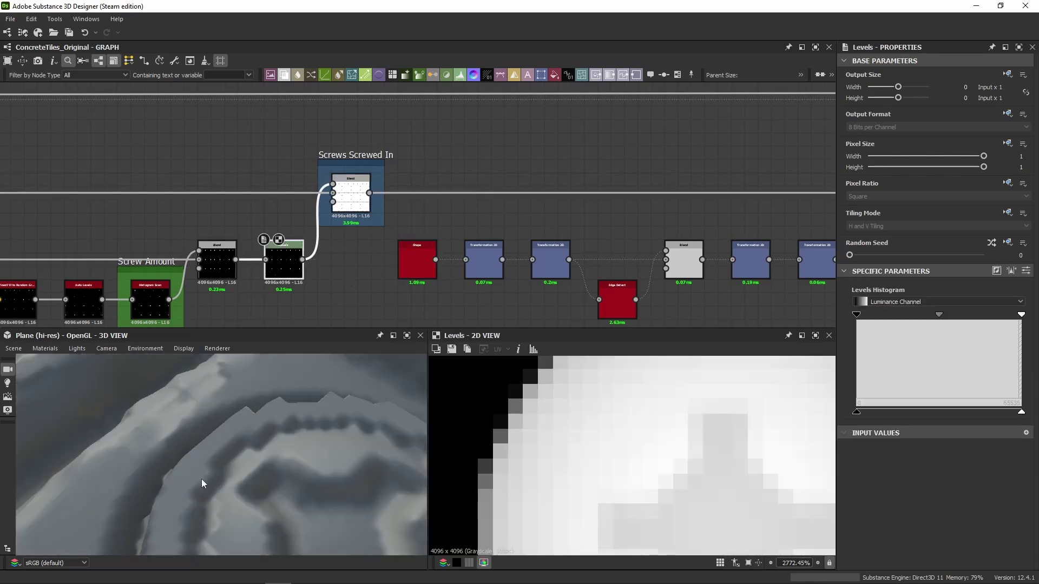
Set the Screws Screwed In Blend's blending mode back to Max (Lighten).
click(351, 192)
click(920, 326)
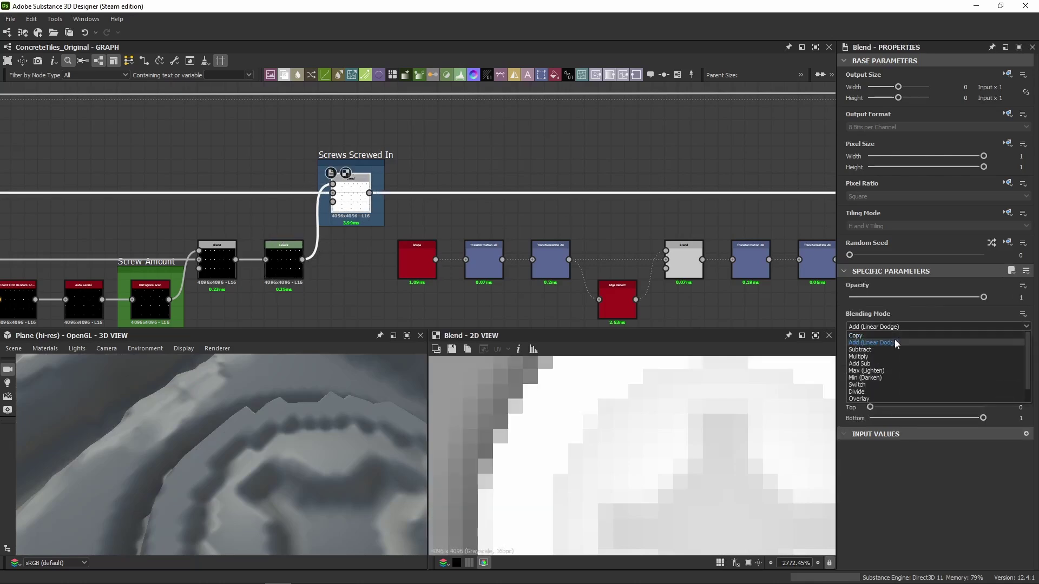
click(865, 372)
View the Shape node that starts the node chain following the Screws Screwed In frame.
scroll(477, 217, down, 1)
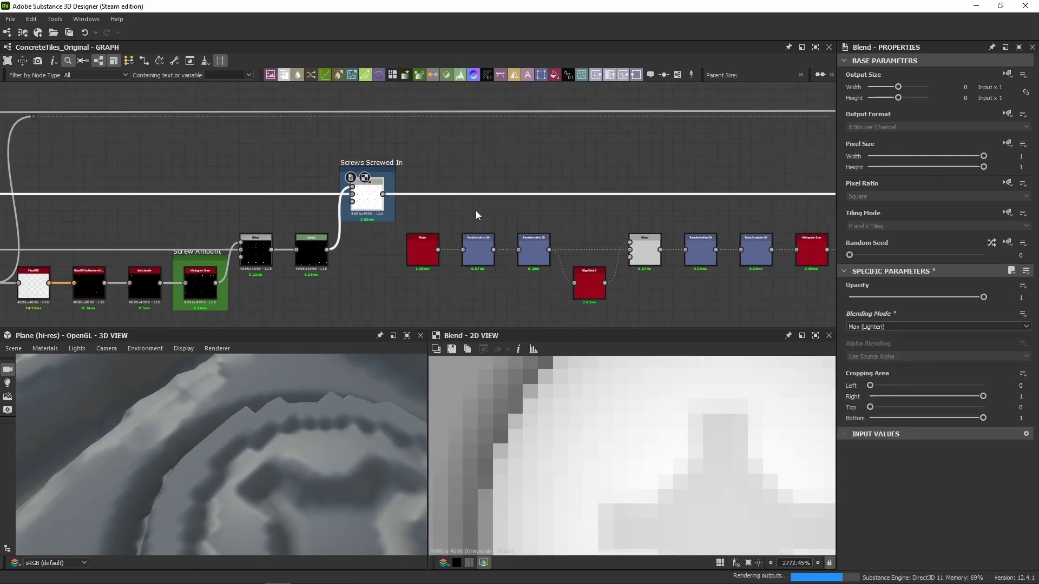
middle_drag(556, 139, 379, 110)
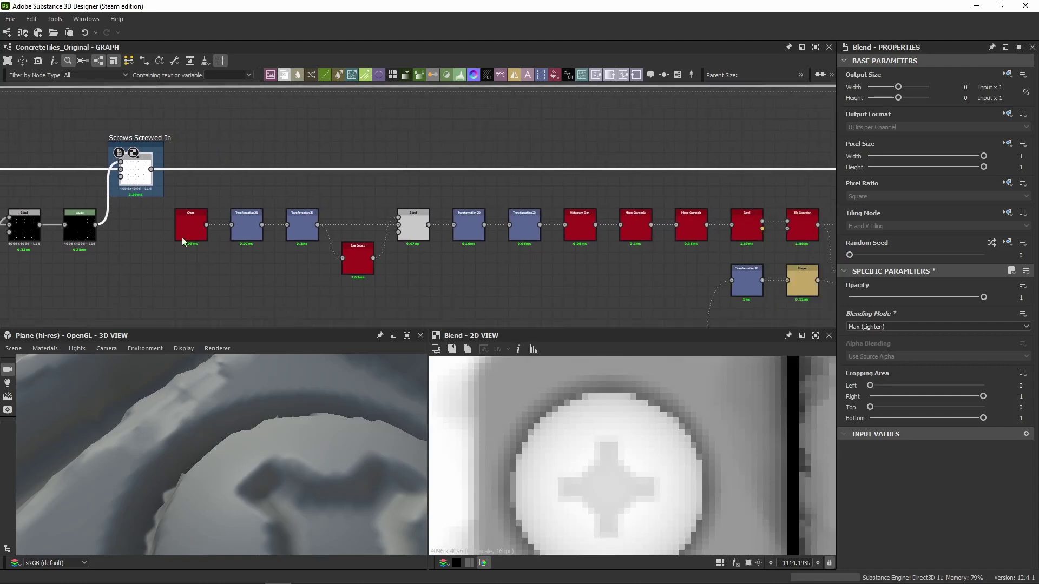
middle_drag(157, 253, 150, 196)
click(173, 178)
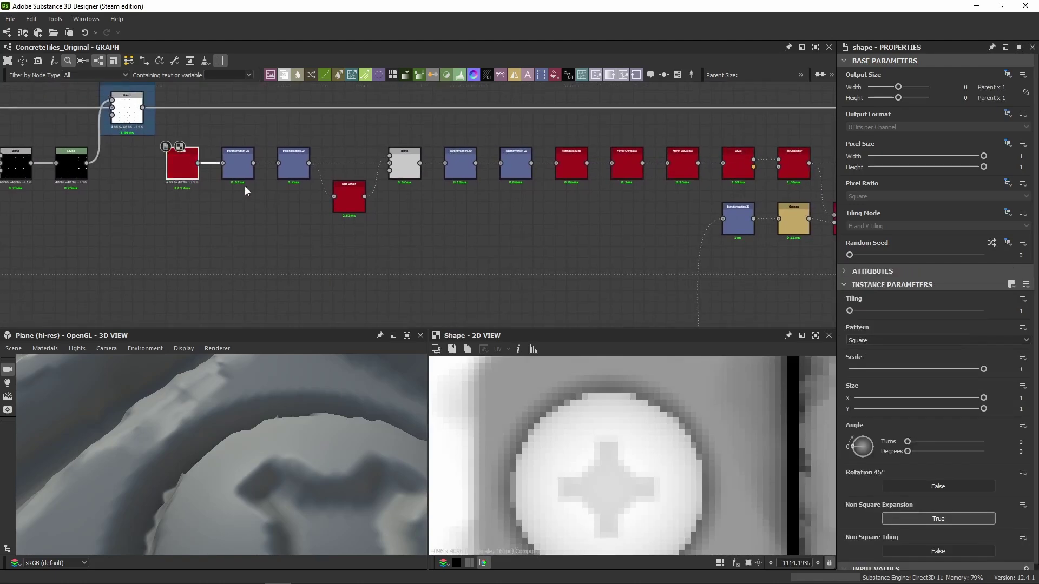
Enable the disabled Blend in the Pointy Sockets frame and examine the triangular sockets in the 3D view.
middle_drag(631, 240, 170, 282)
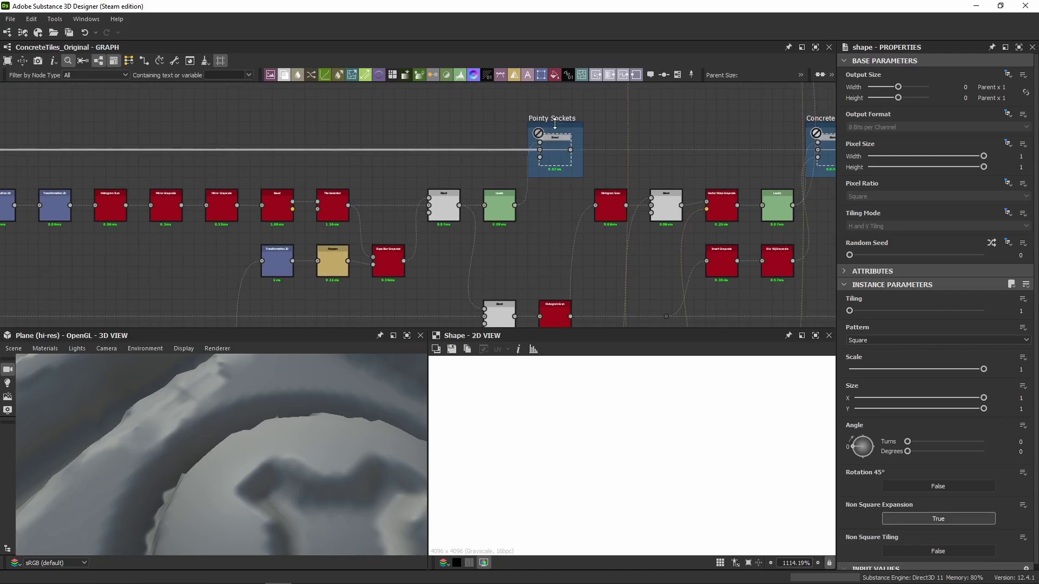
scroll(220, 452, down, 5)
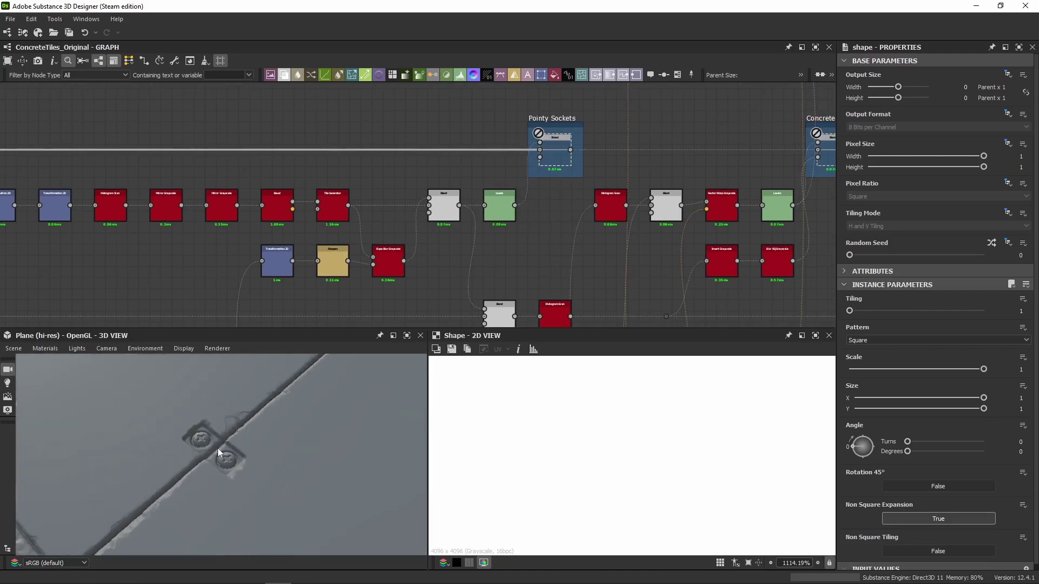
drag(196, 449, 237, 425)
click(554, 152)
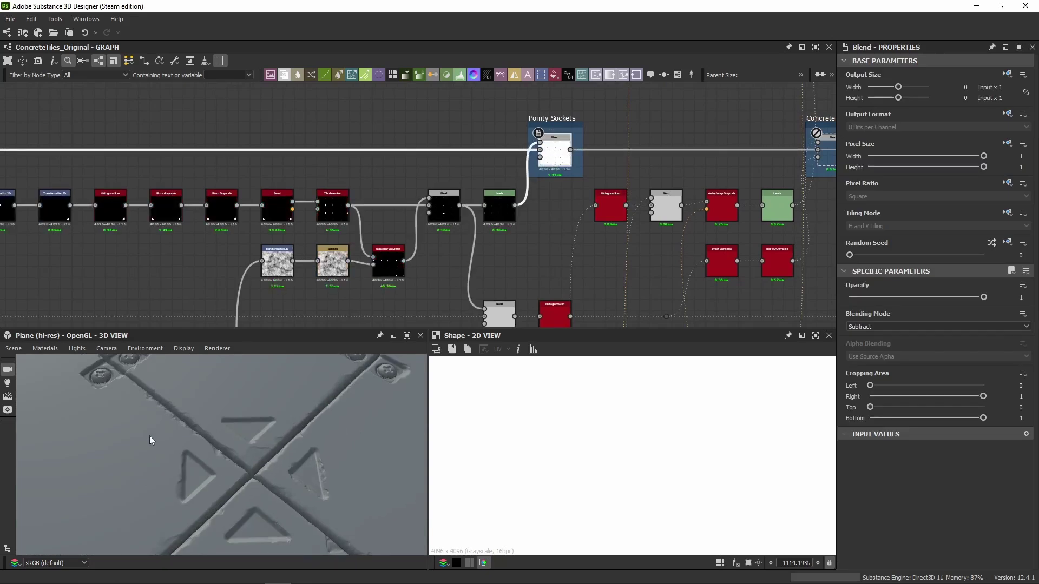
middle_drag(162, 250, 341, 226)
mouse_move(195, 433)
mouse_down()
mouse_move(174, 459)
mouse_move(135, 400)
mouse_move(209, 441)
mouse_up()
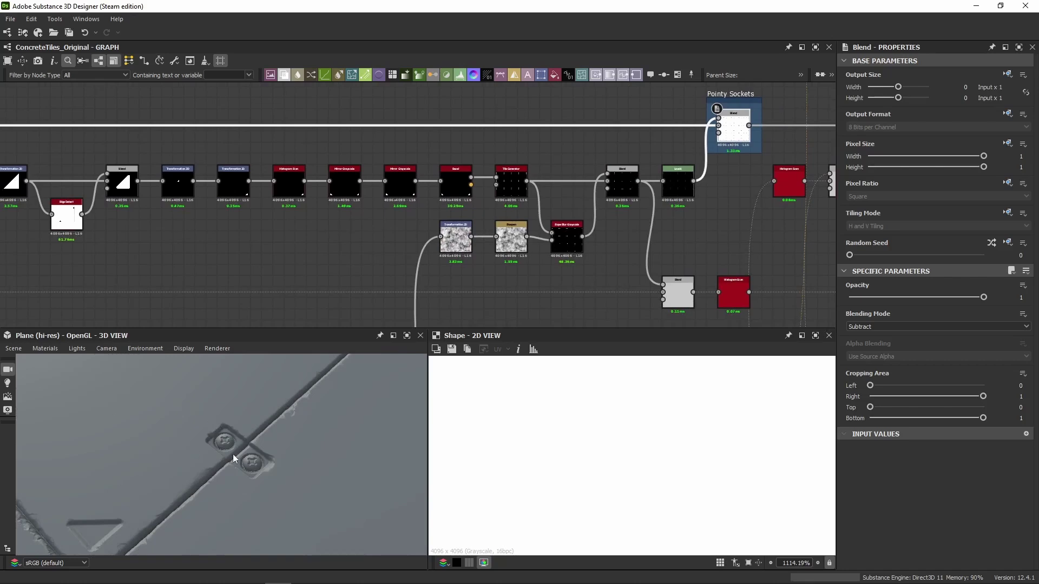
Show the parameters of the Shape node following the Screws Screwed In frame and examine the triangular sockets around the tile intersection in 3D.
middle_drag(383, 216, 614, 184)
scroll(301, 187, up, 3)
click(226, 154)
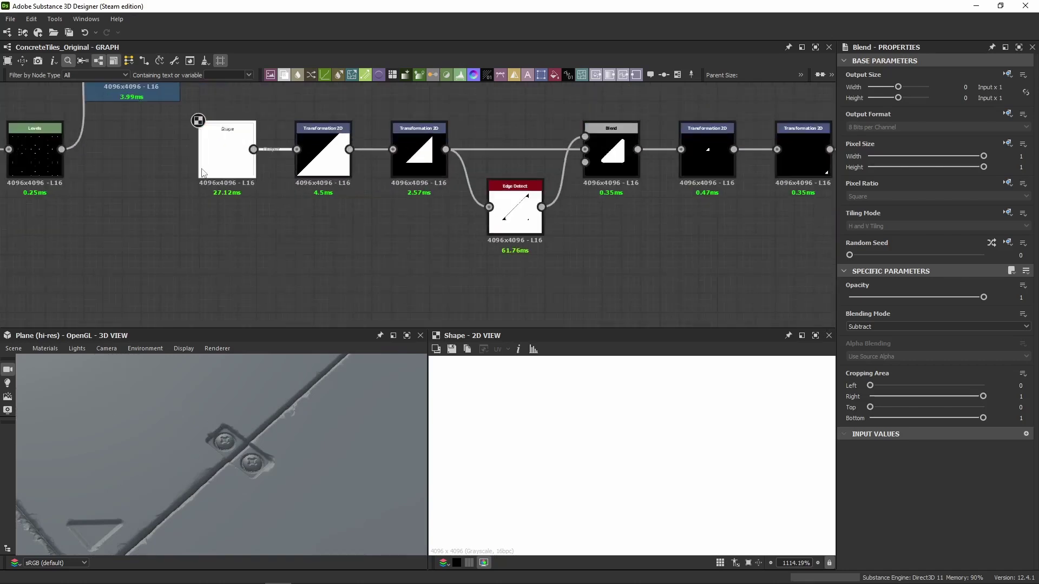
scroll(330, 249, down, 3)
drag(229, 445, 249, 373)
scroll(266, 243, down, 1)
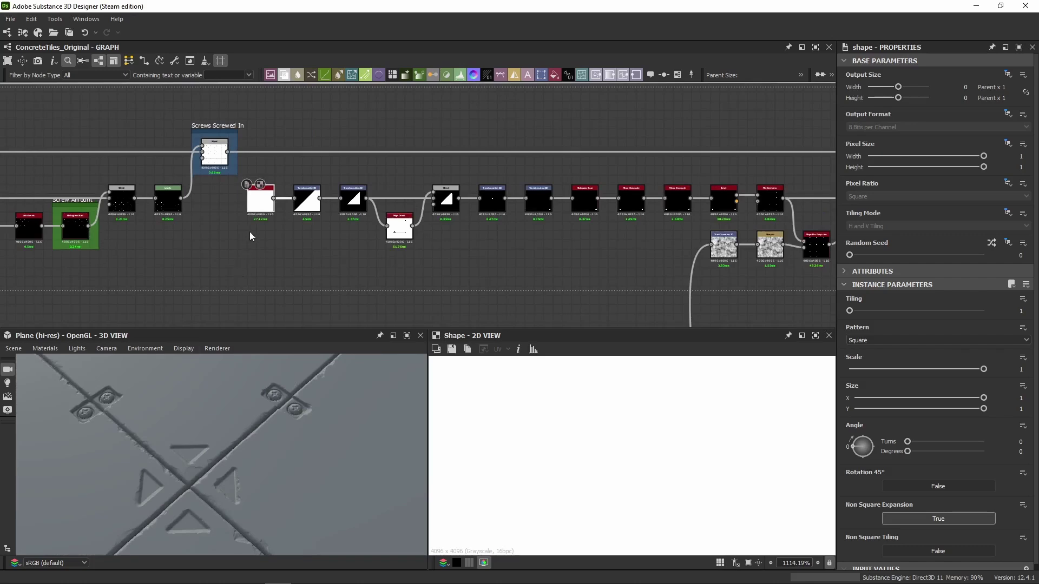
Look over the node chain from the Shape node to the Pointy Sockets frame and bring the whole square into the 2D view.
scroll(249, 232, down, 3)
middle_drag(757, 229, 179, 271)
scroll(174, 210, up, 5)
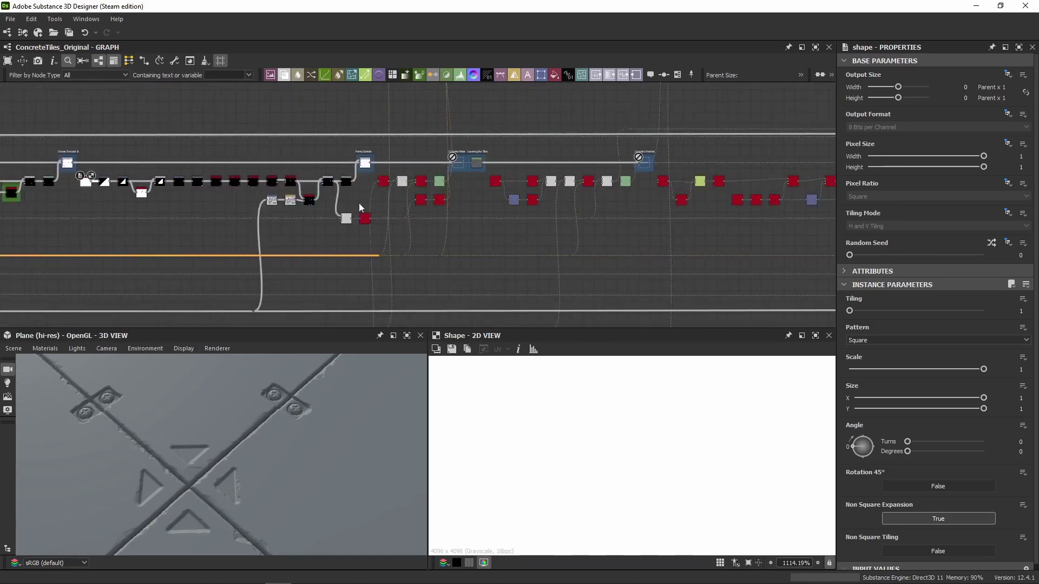
middle_drag(173, 209, 381, 235)
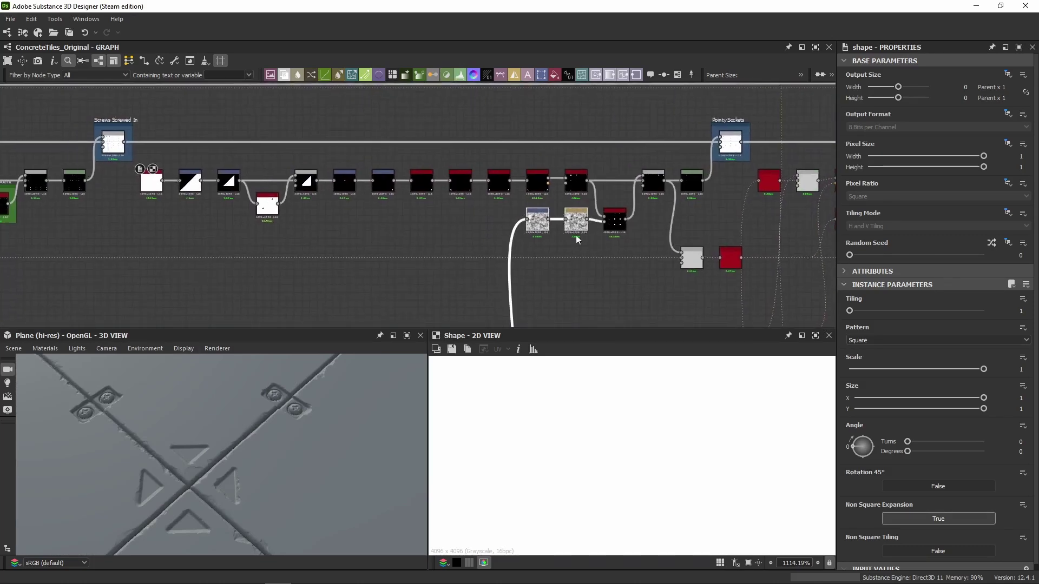
middle_drag(252, 232, 267, 206)
scroll(267, 206, up, 4)
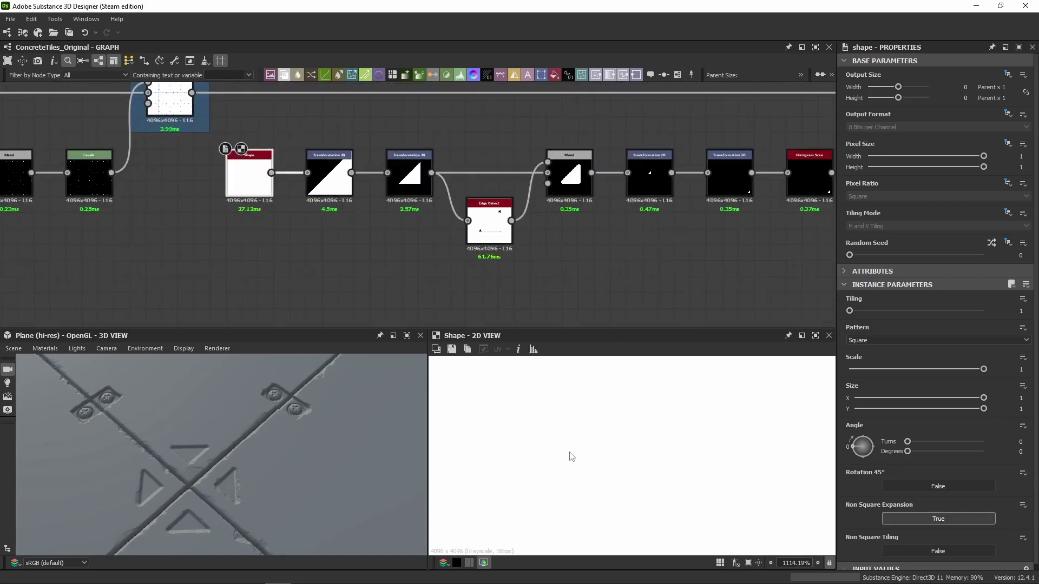
scroll(589, 452, down, 10)
scroll(594, 458, down, 10)
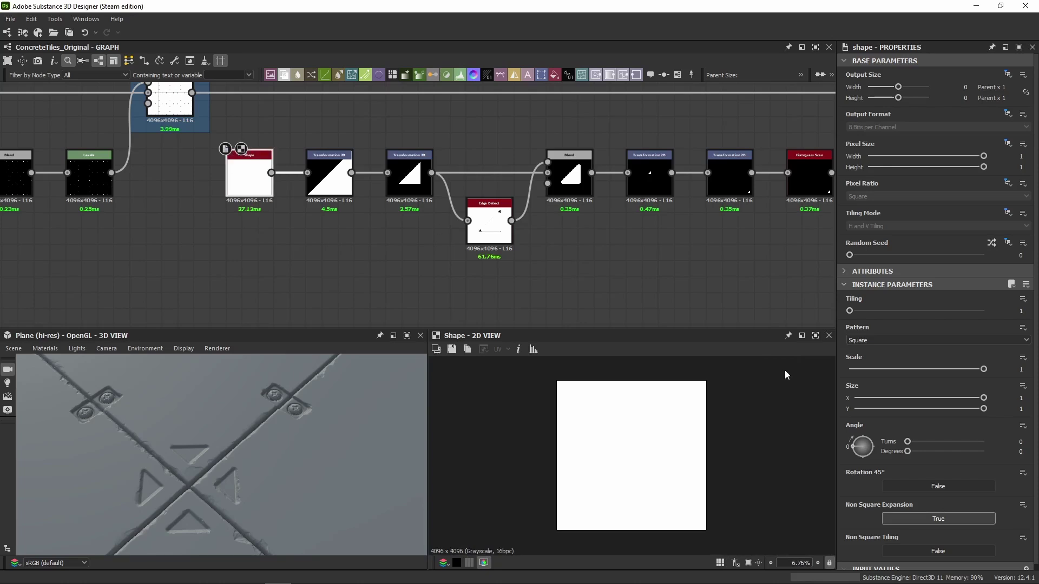
View the first Transformation 2D after the Shape node and inspect its output, filtering setting and transform matrix values.
click(330, 181)
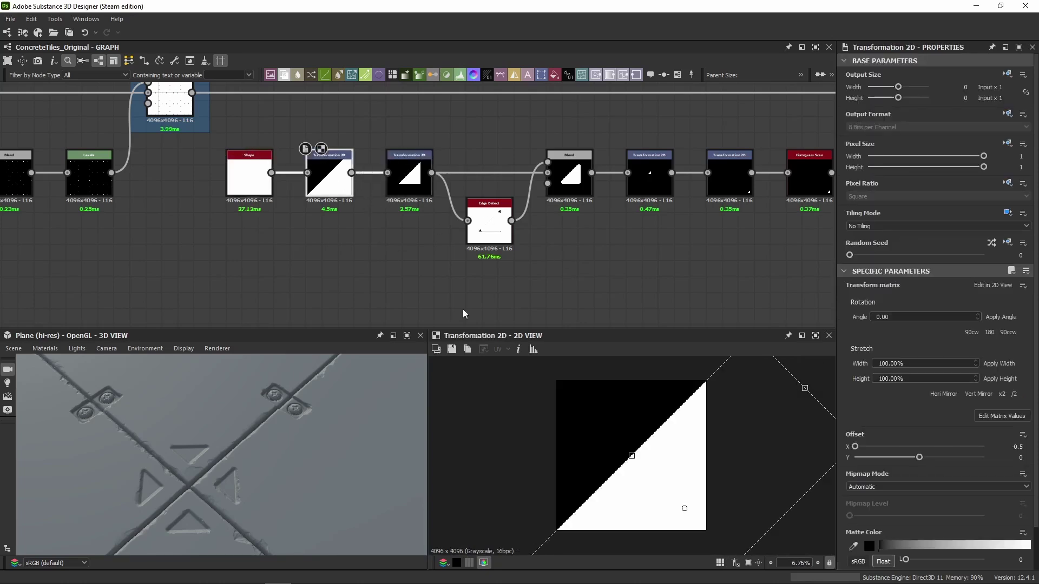
scroll(670, 486, down, 3)
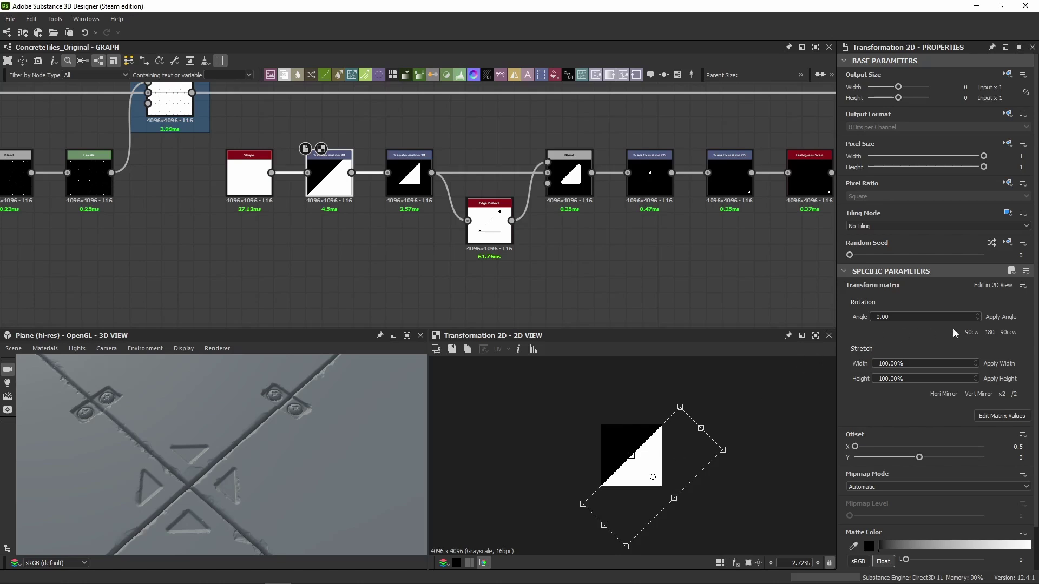
scroll(951, 336, down, 2)
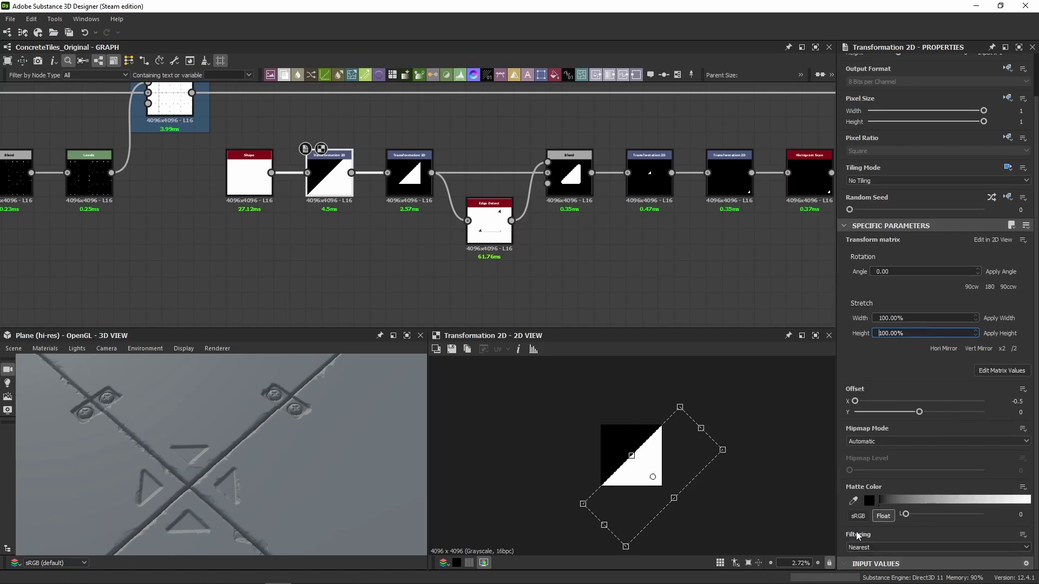
scroll(687, 469, up, 3)
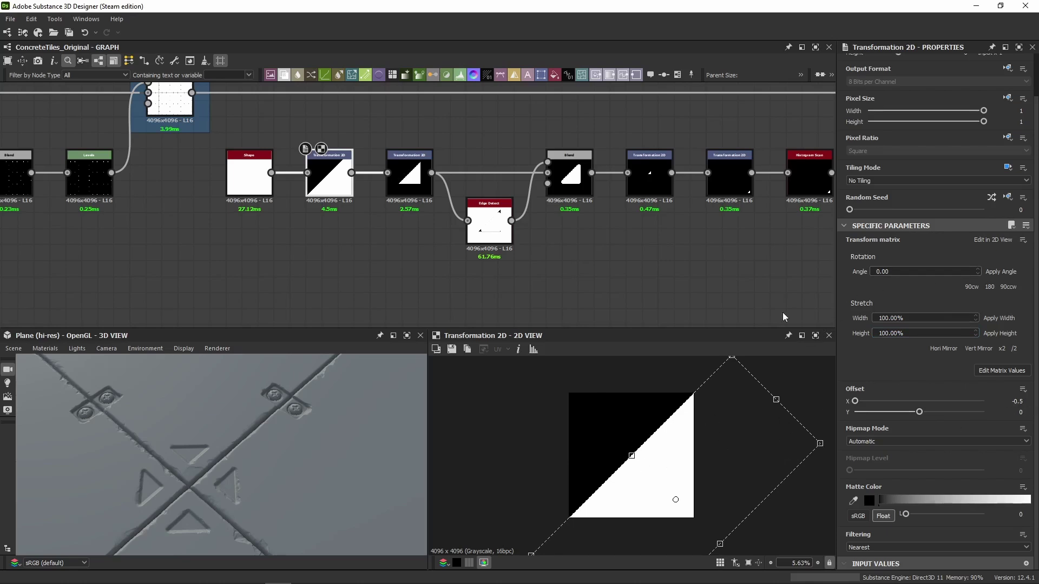
middle_drag(675, 275, 588, 263)
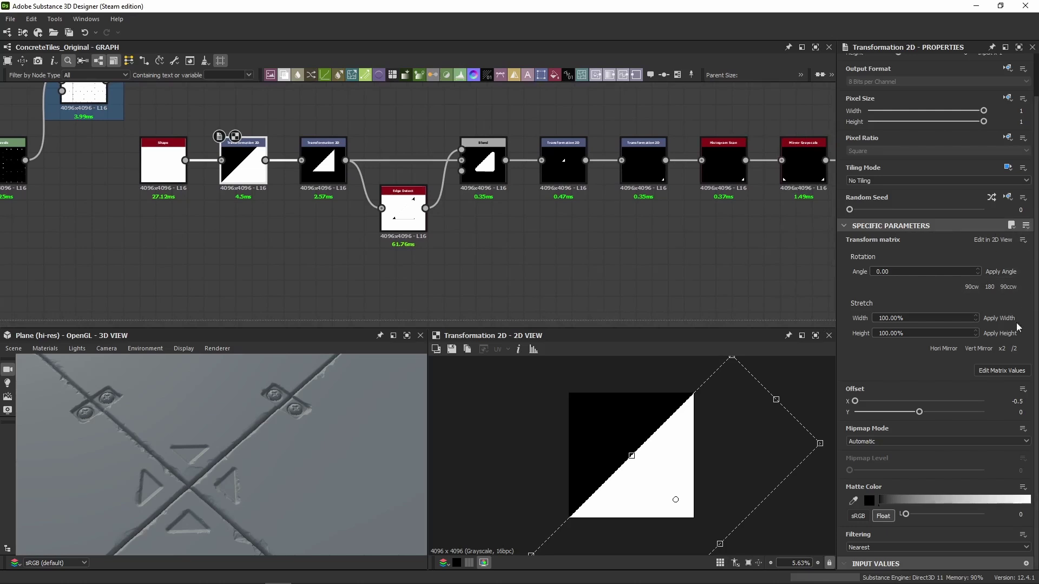
click(1007, 371)
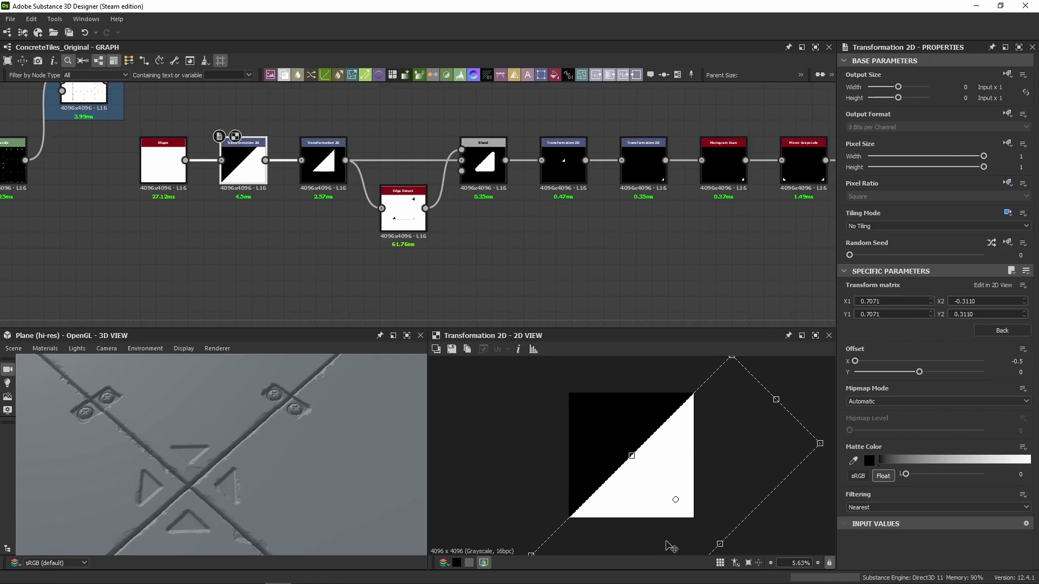
Check the second Transformation 2D's settings and open the Tiling Mode choices of the first Transformation 2D.
click(322, 155)
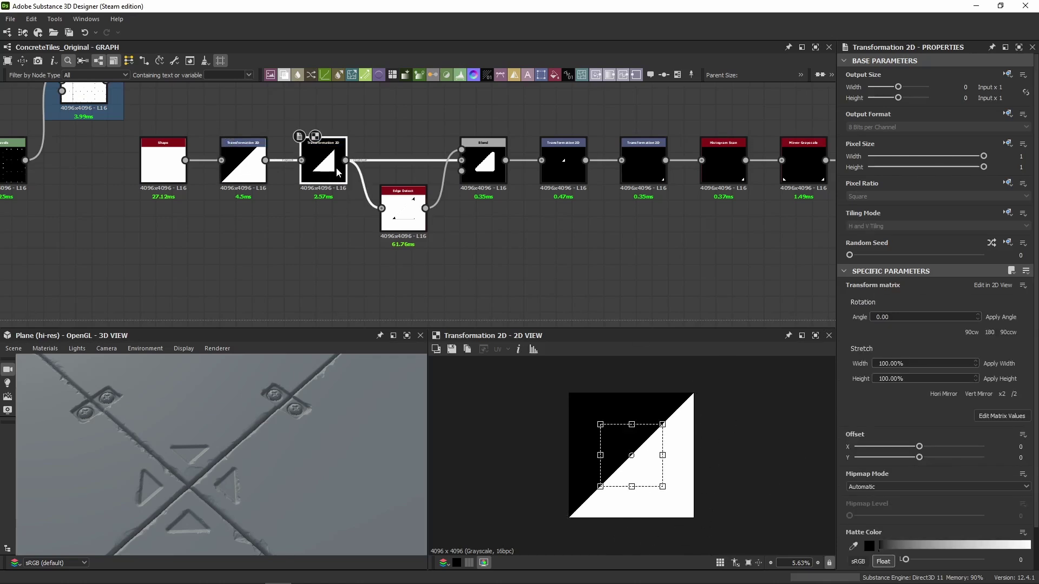
click(235, 179)
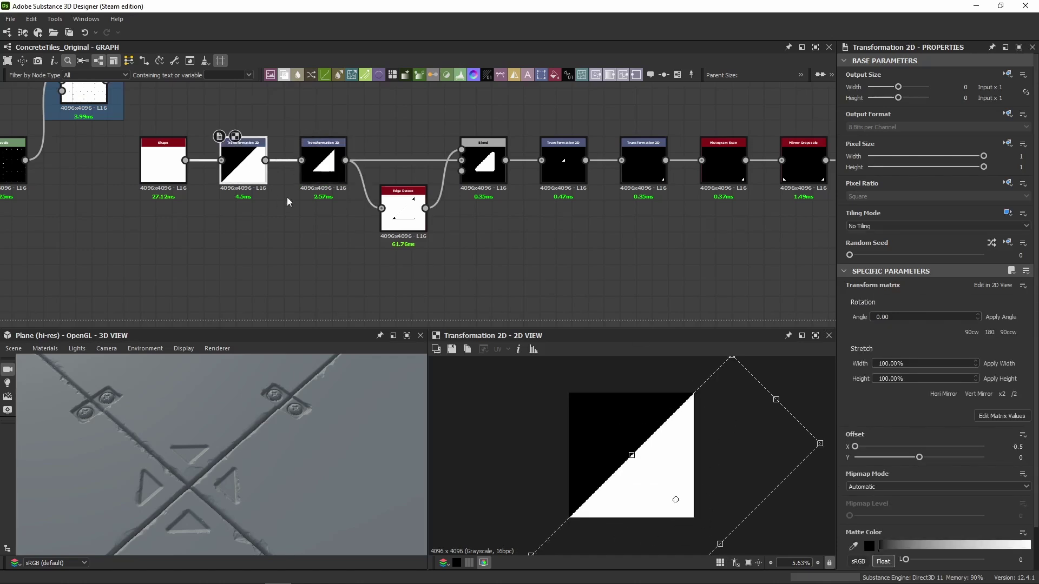
click(861, 227)
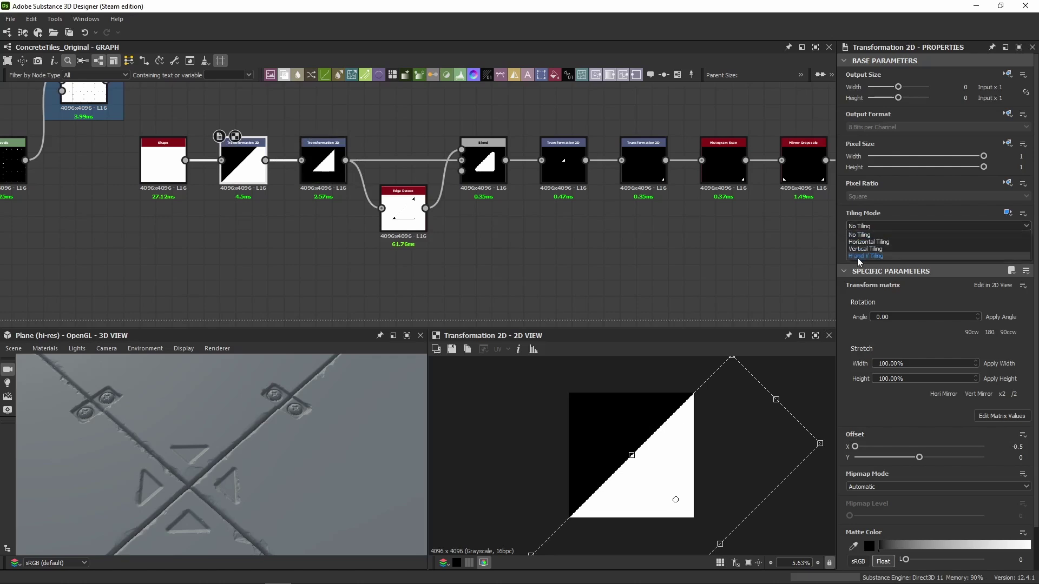
Try H and V Tiling on the first Transformation 2D node after the Shape, and return it to No Tiling.
click(858, 260)
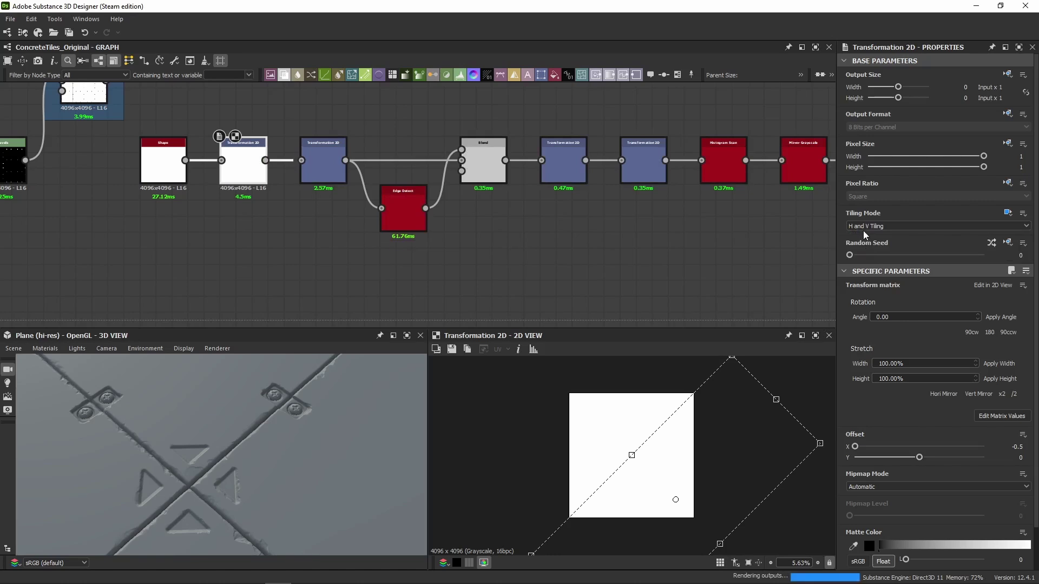
click(863, 231)
click(860, 234)
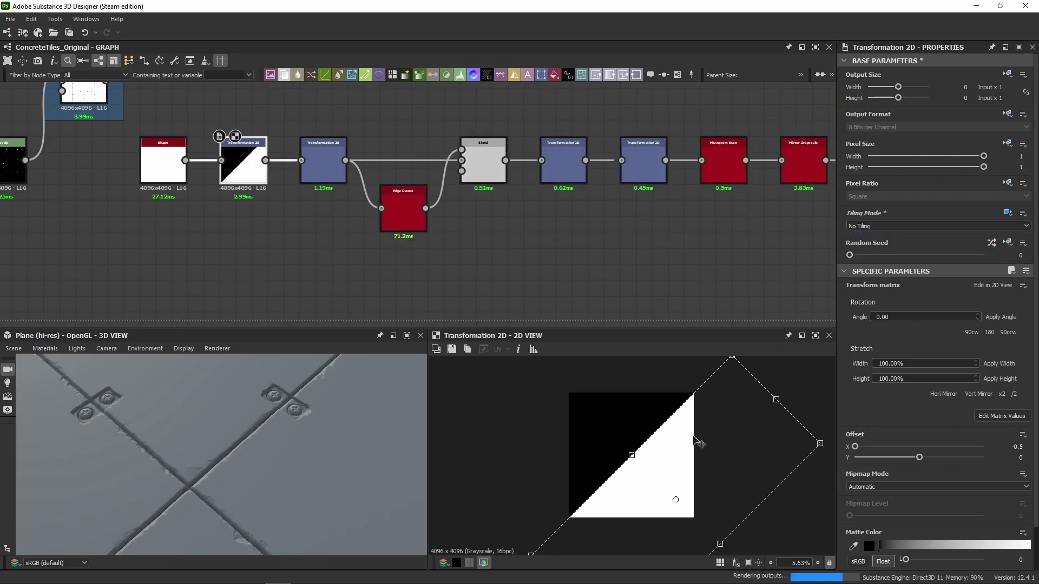
Inspect the second Transformation 2D node's matrix values and the Edge Detect node's settings and close-up output.
double_click(319, 174)
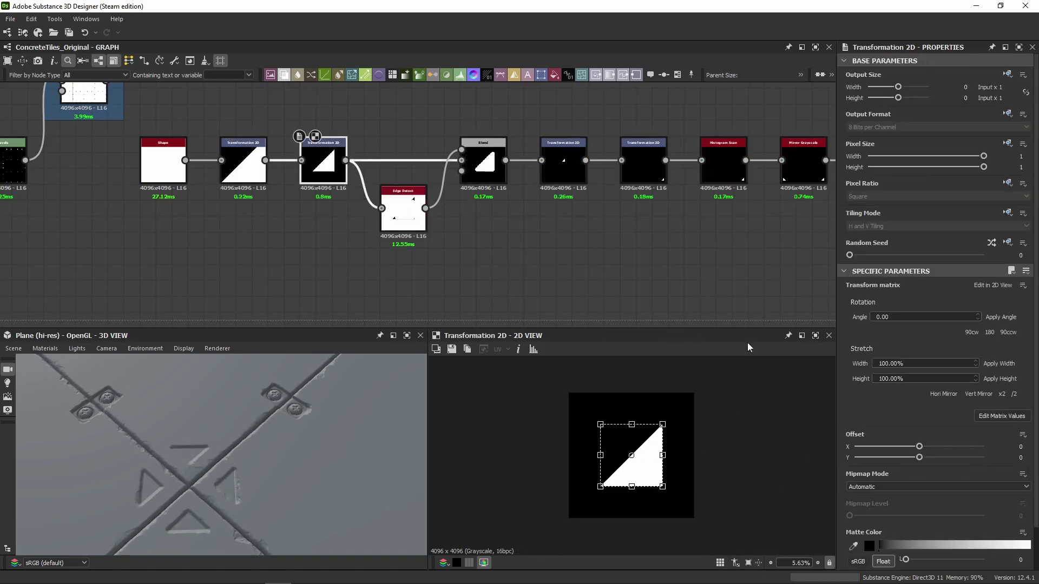
click(993, 420)
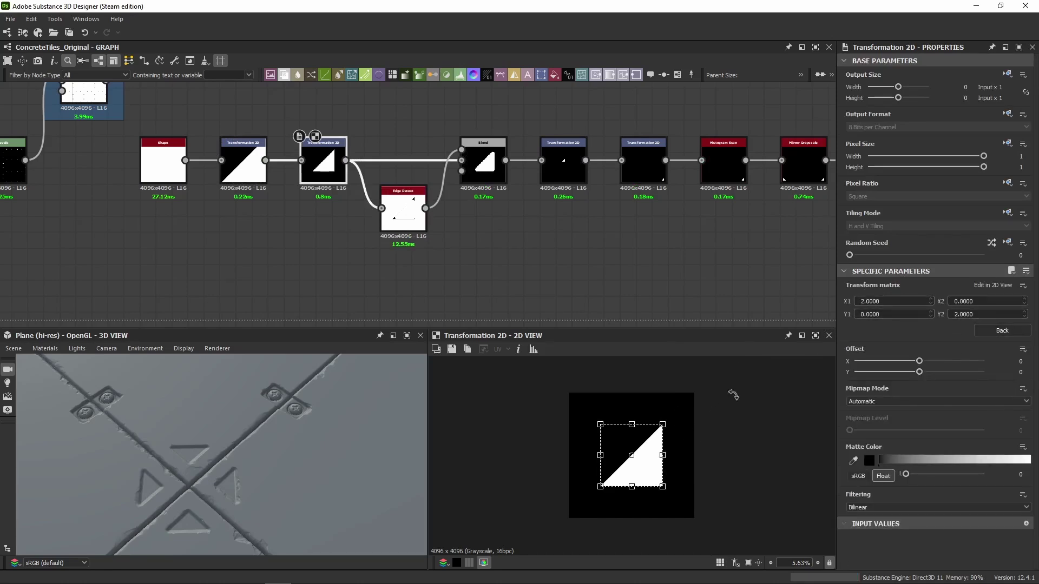
double_click(398, 220)
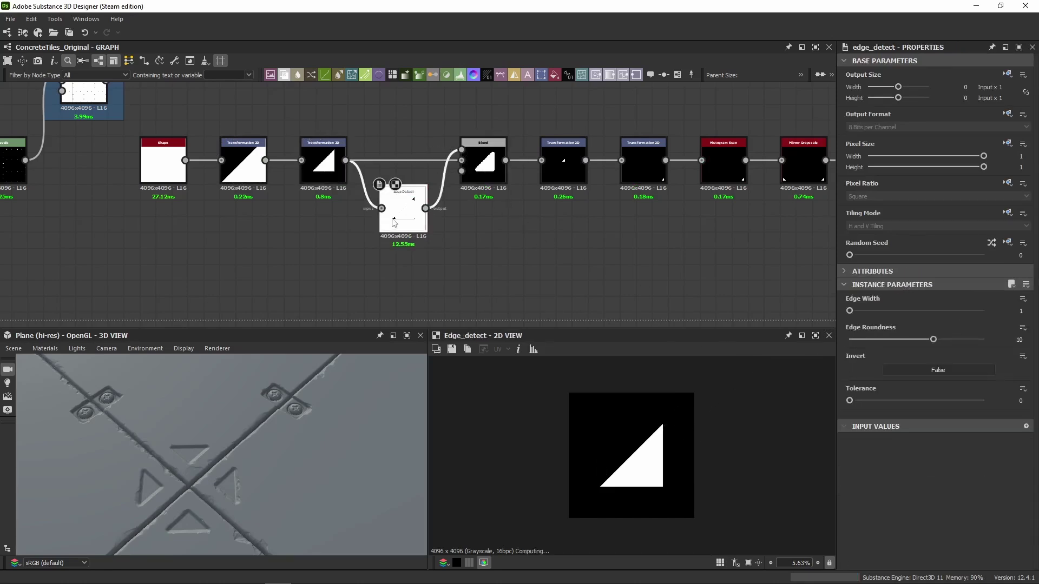
scroll(690, 417, up, 5)
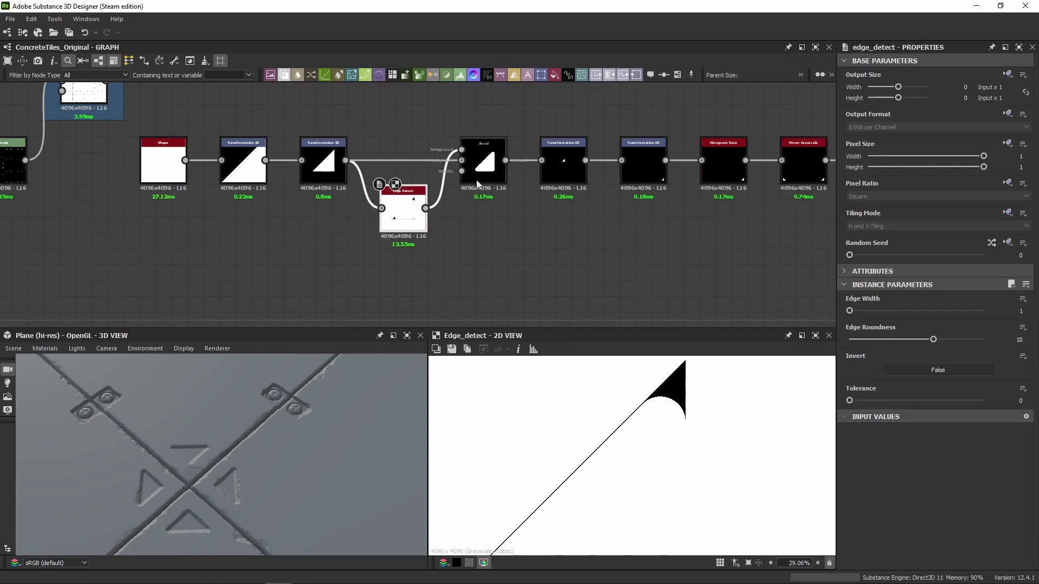
Compare the triangle before and after the Blend node that combines it with the Edge Detect result.
double_click(483, 165)
double_click(307, 173)
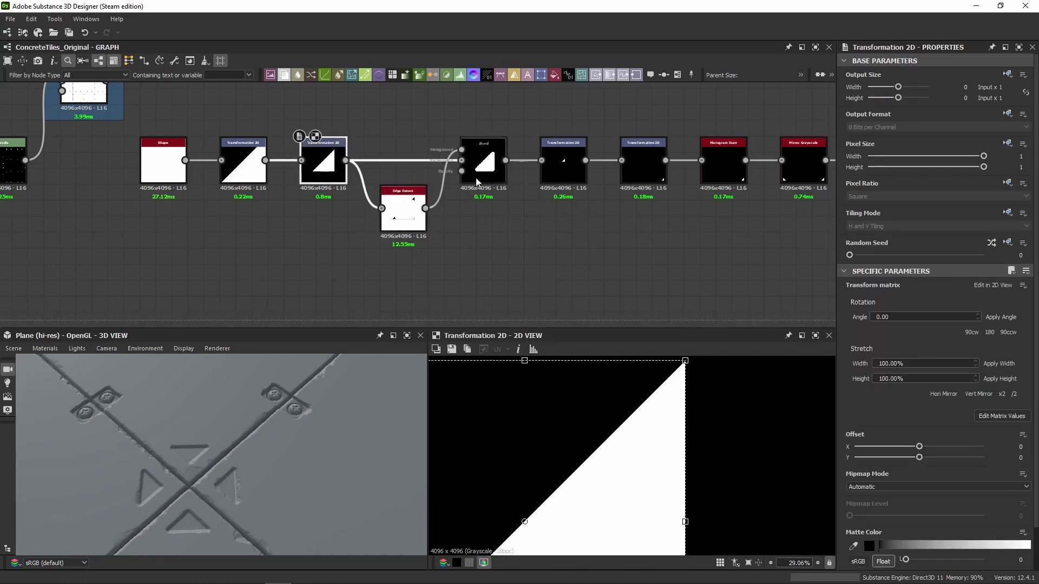
double_click(503, 178)
scroll(614, 379, down, 5)
scroll(651, 469, up, 2)
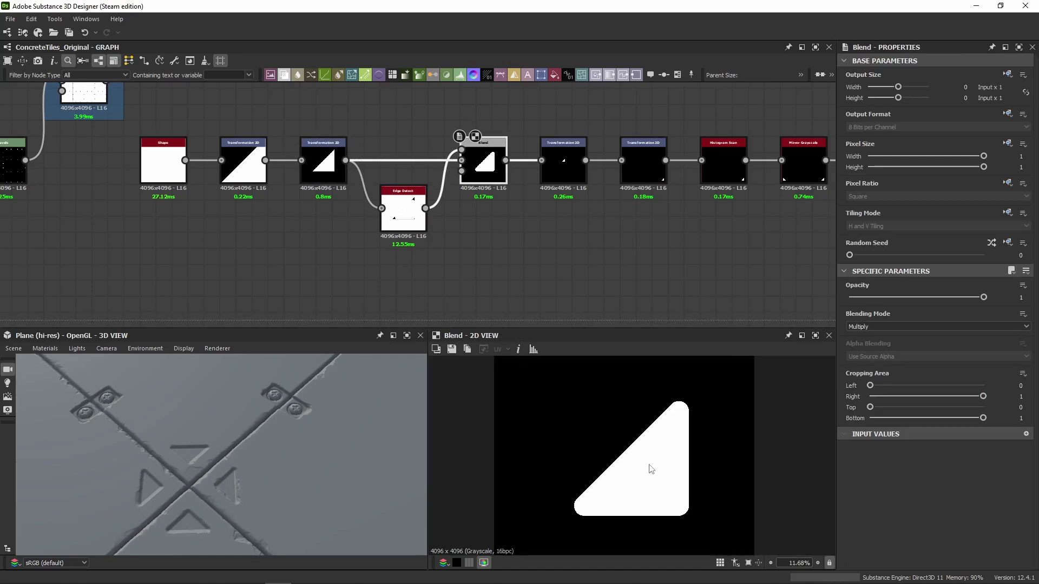
Examine the scale matrix and offset settings of the two Transformation 2D nodes following the Blend.
double_click(585, 169)
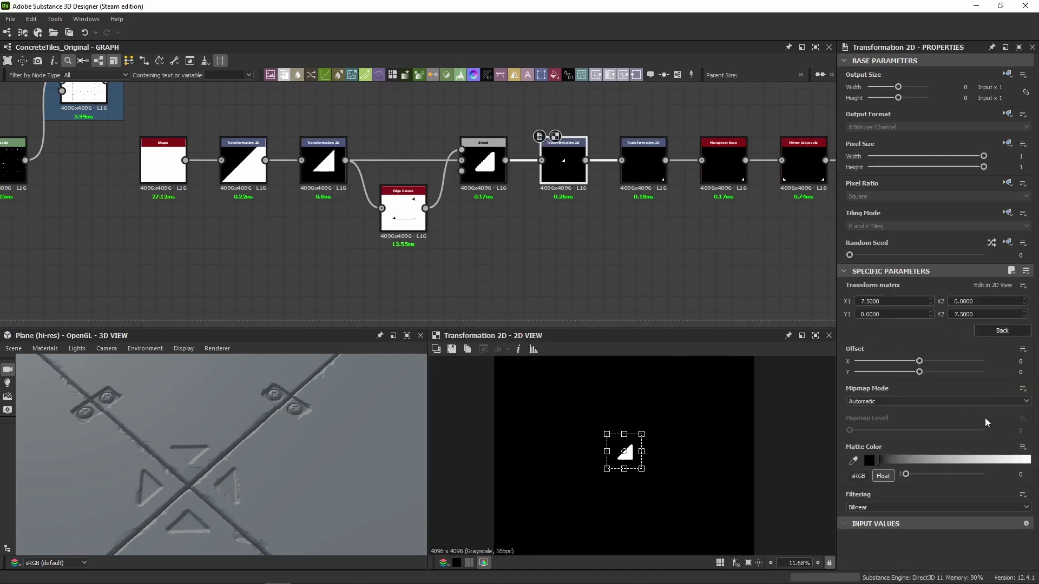
middle_drag(643, 222, 498, 231)
double_click(499, 169)
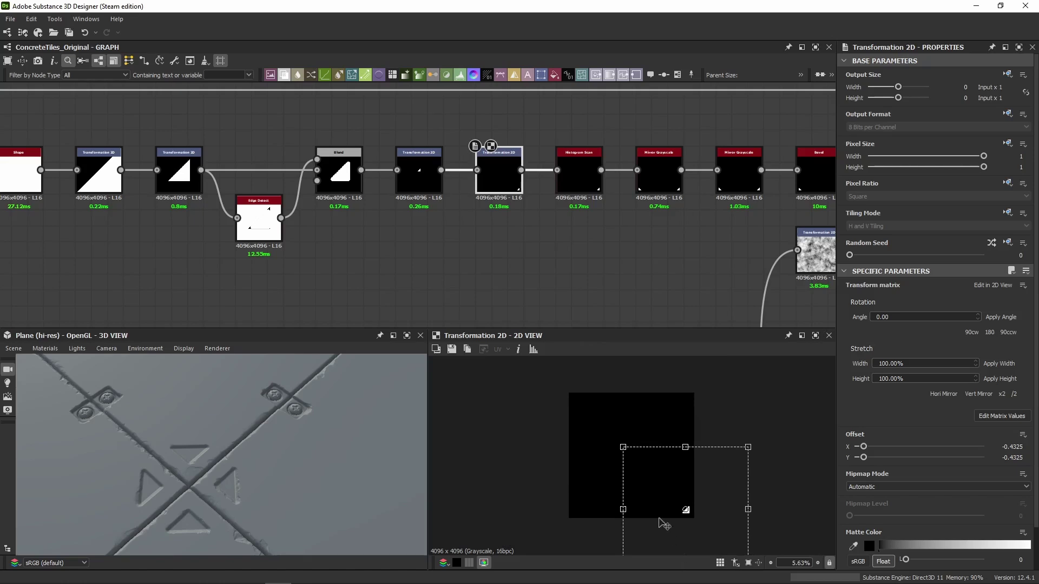
scroll(630, 479, up, 1)
scroll(916, 466, down, 2)
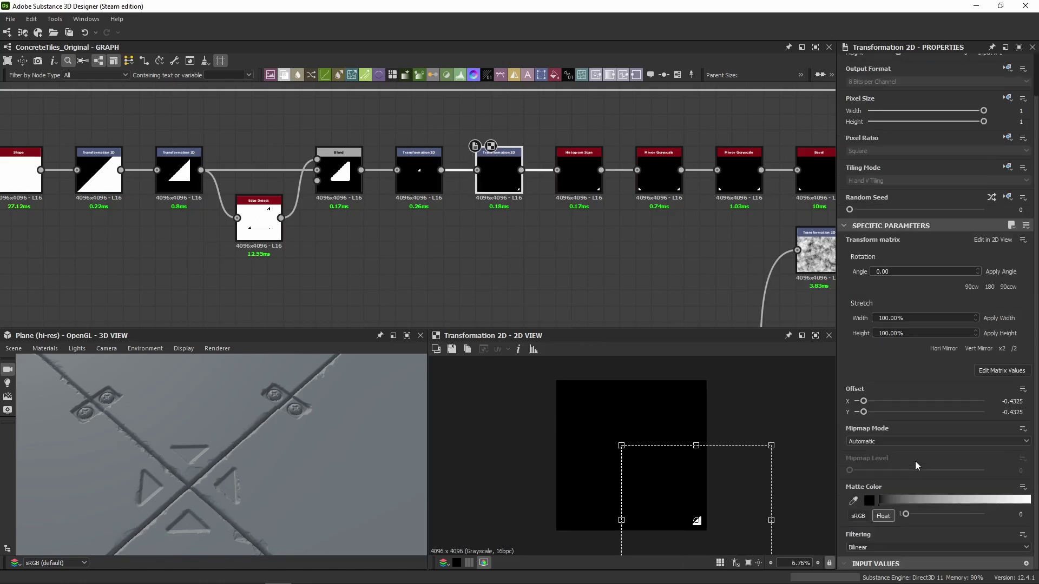
click(419, 187)
click(499, 187)
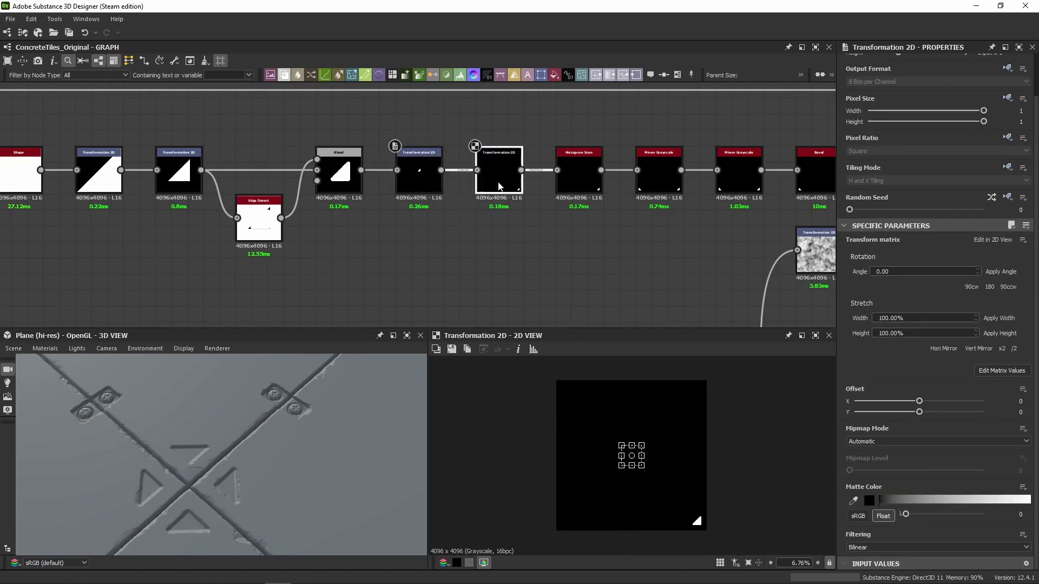
Compare the triangle's edge up close between the Histogram Scan node and the Transformation 2D feeding it.
click(594, 187)
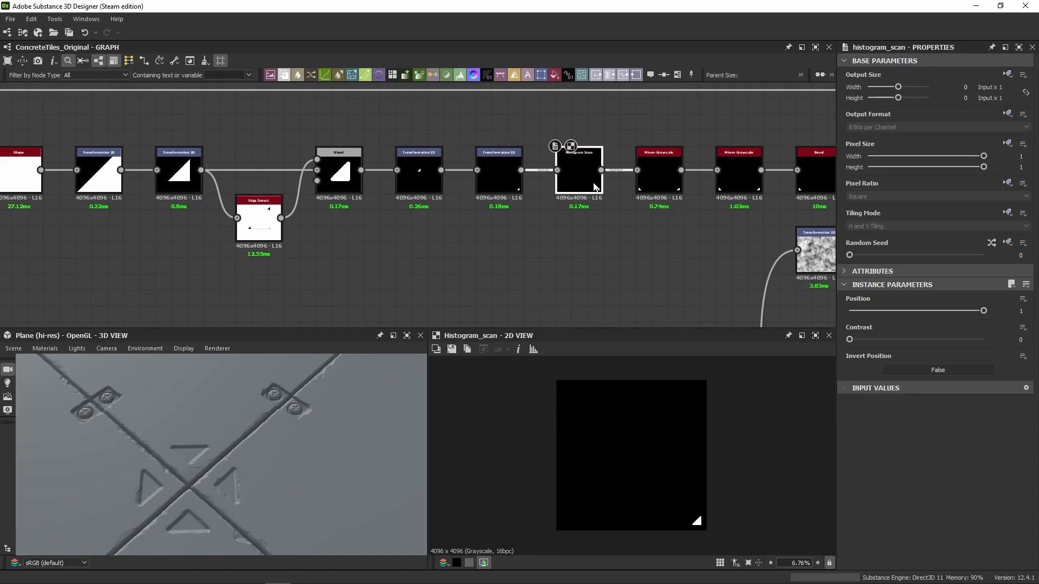
scroll(548, 171, up, 3)
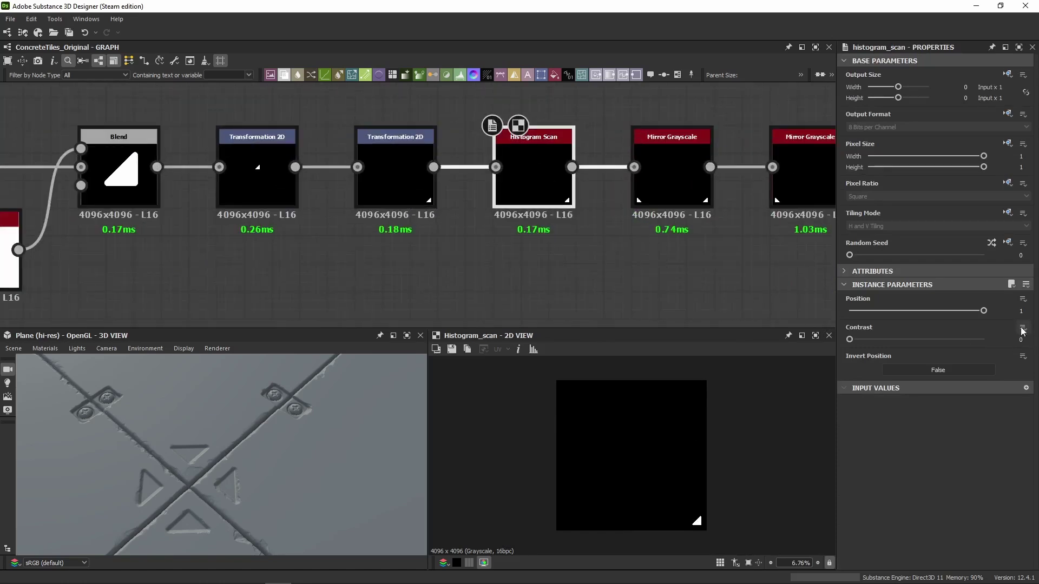
scroll(685, 521, up, 2)
scroll(725, 535, up, 8)
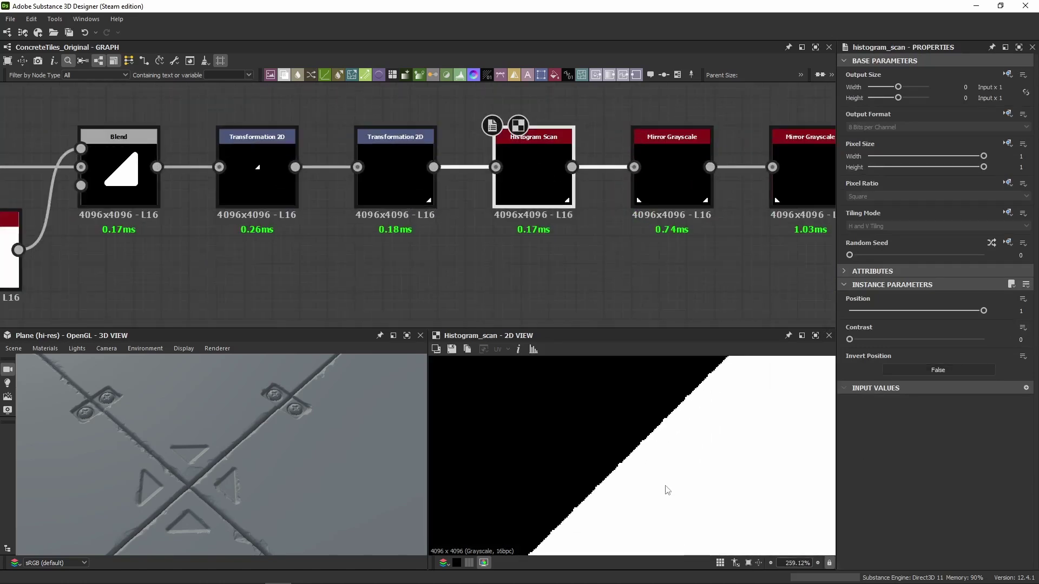
click(385, 135)
scroll(554, 394, up, 2)
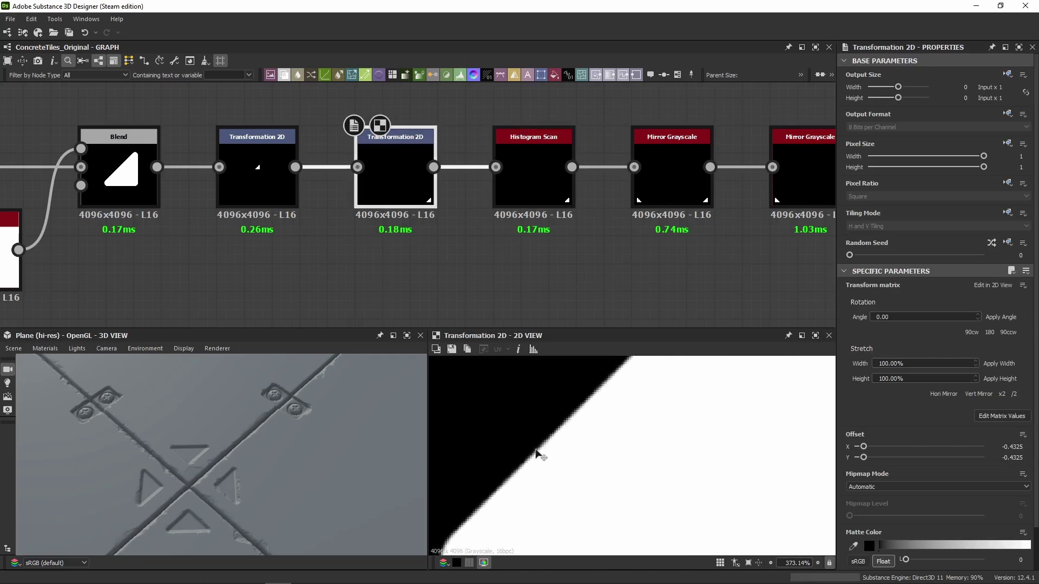
Try Nearest filtering on the Transformation 2D before the Histogram Scan, and return it to Bilinear.
scroll(855, 486, down, 2)
click(860, 548)
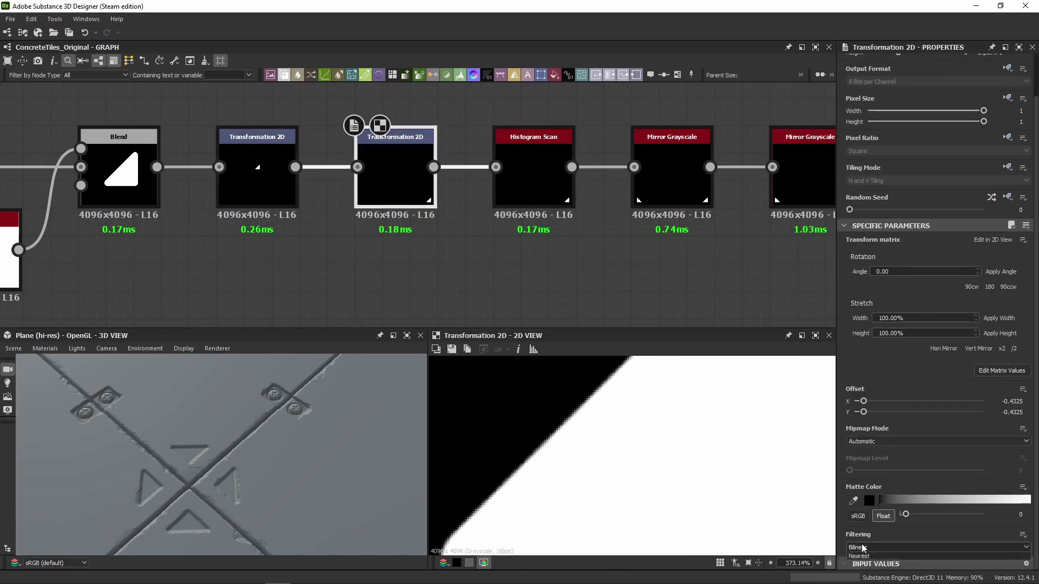
click(858, 563)
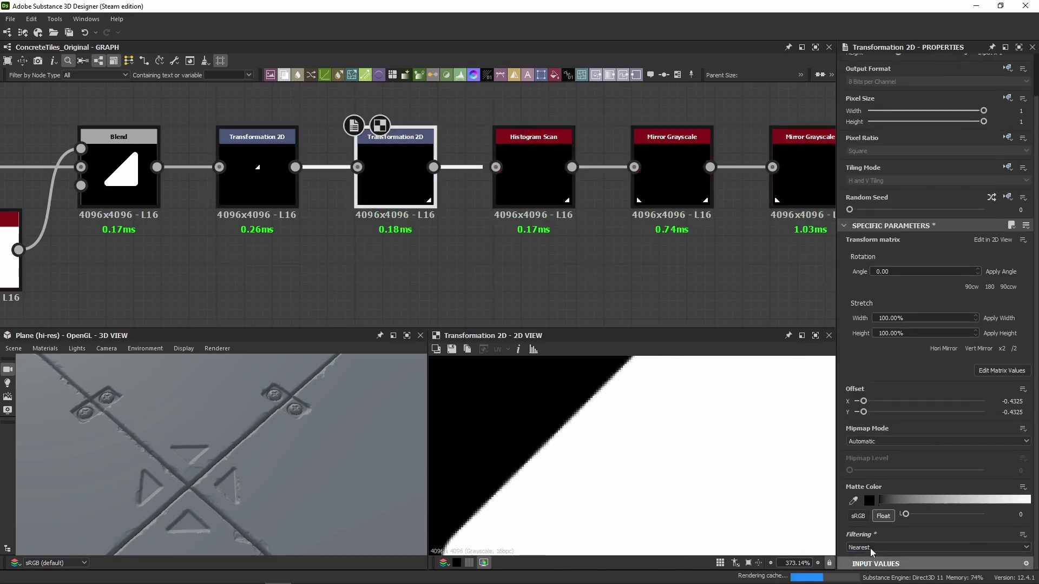
click(870, 547)
click(860, 556)
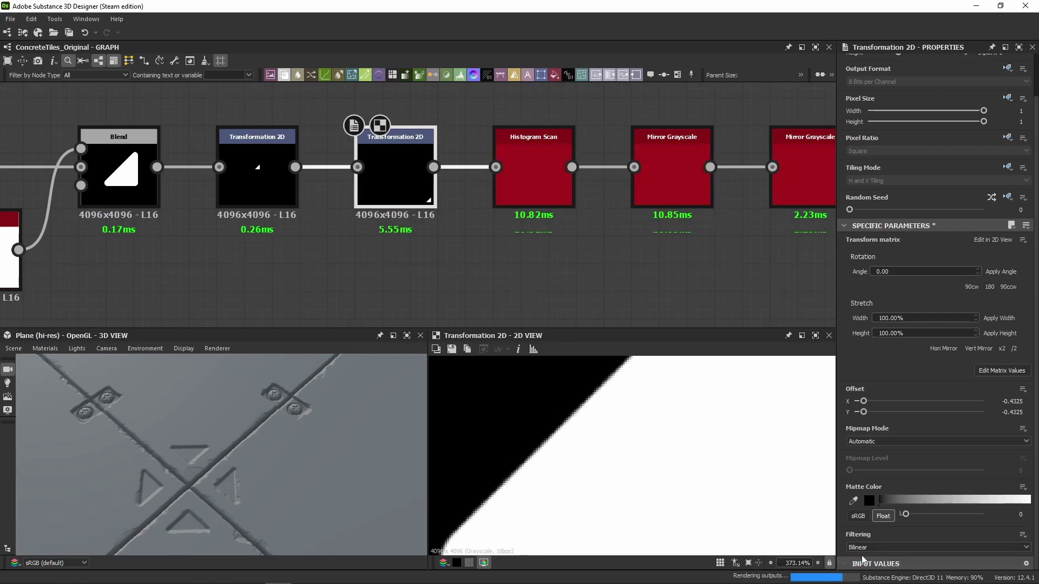
Examine the Histogram Scan output, checking the triangle's edge pixels and its overall rounded shape.
click(549, 186)
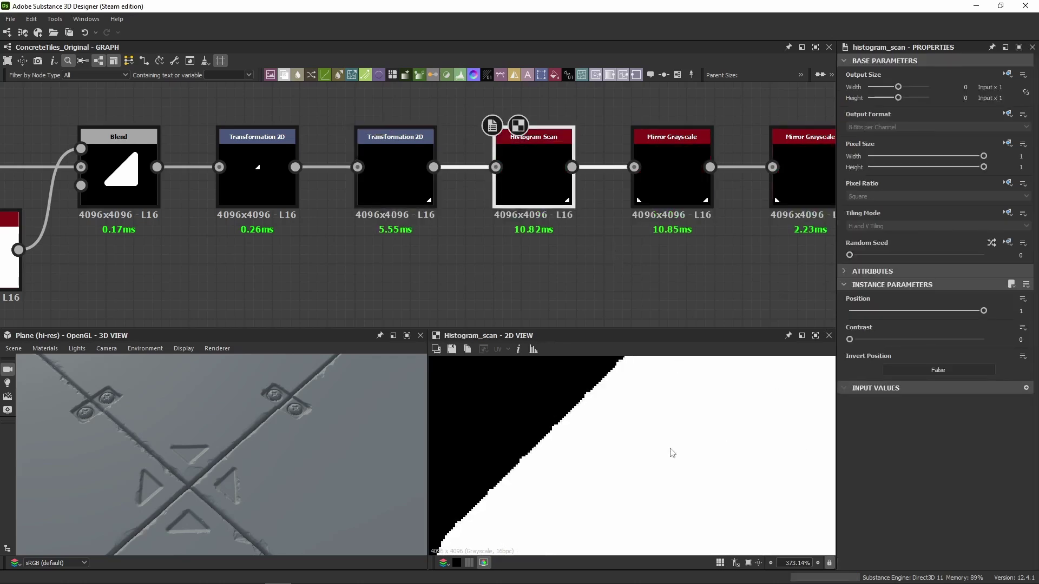
scroll(529, 472, up, 5)
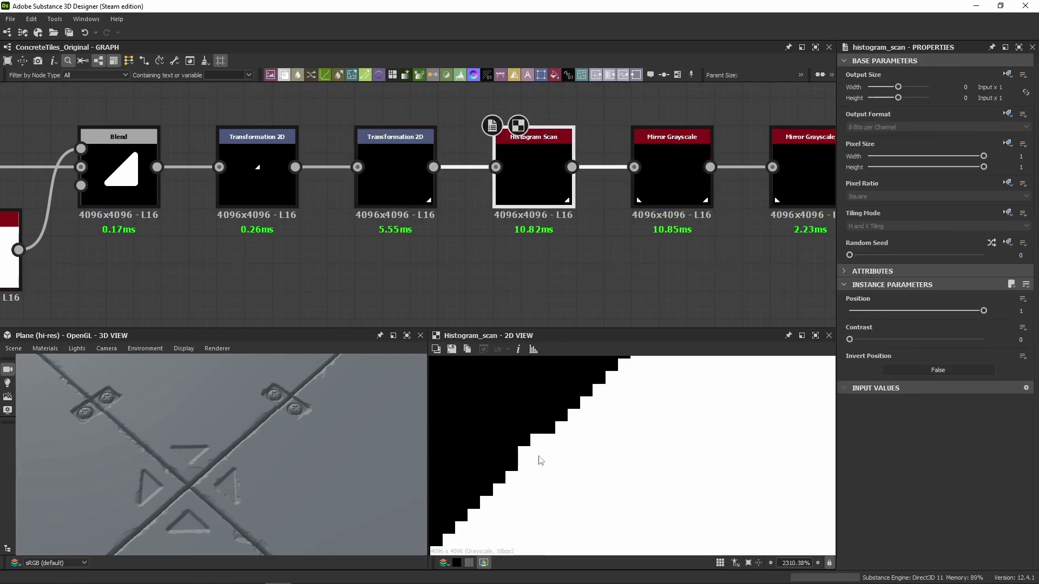
click(424, 185)
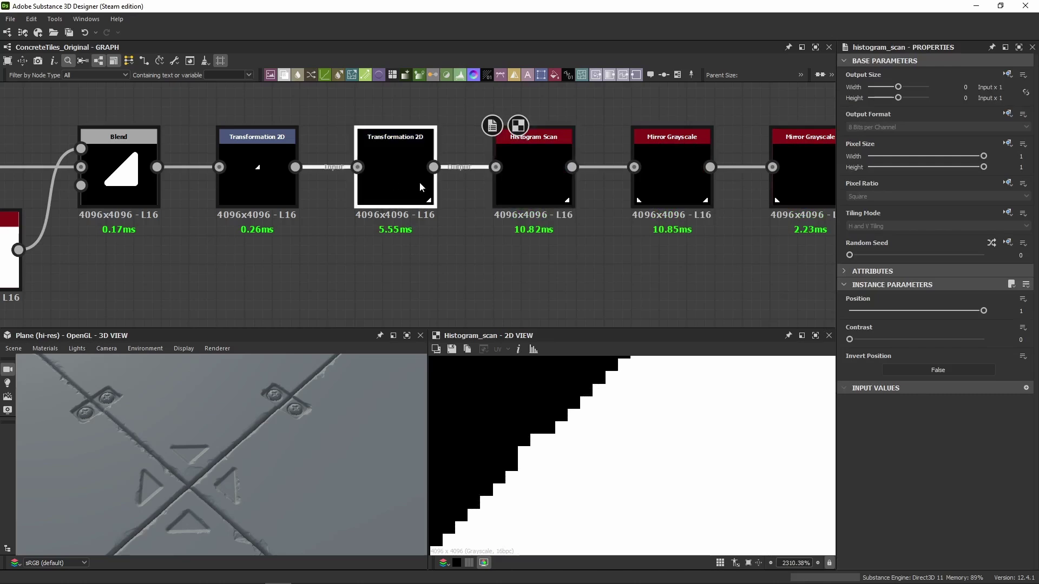
click(533, 182)
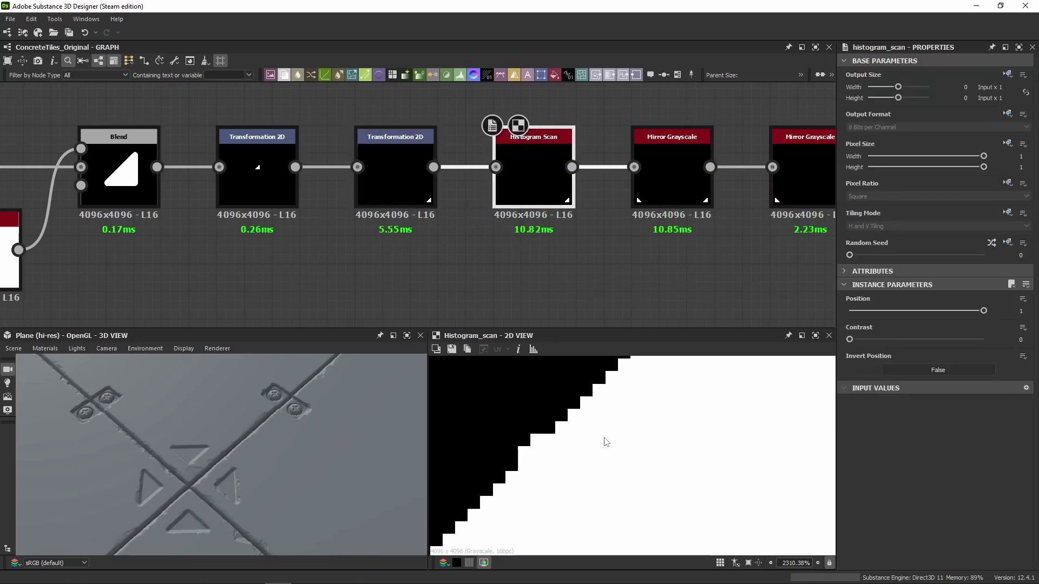
scroll(604, 444, down, 9)
scroll(604, 446, down, 6)
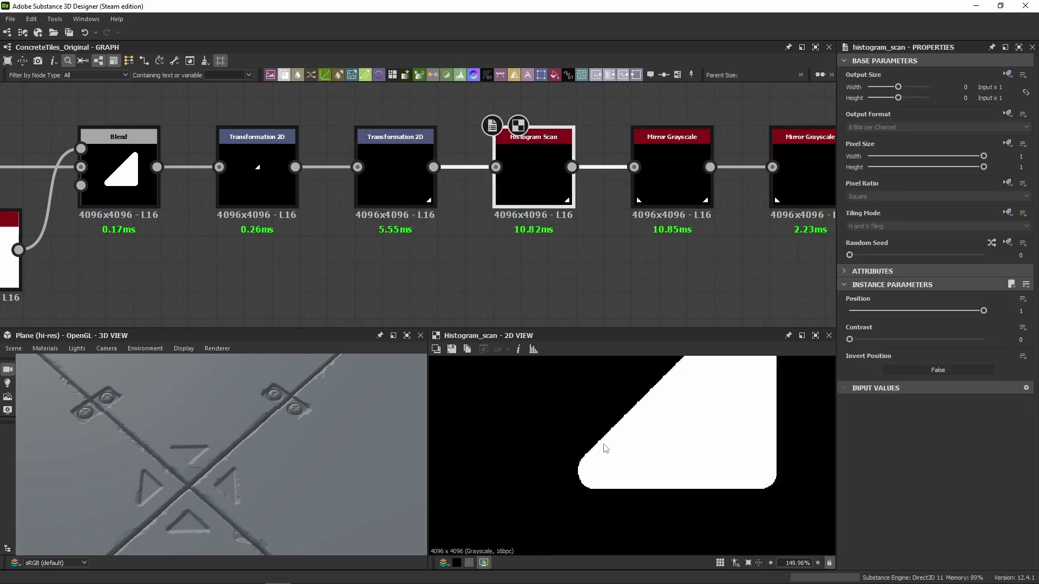
Review the mirror modes and outputs of the two Mirror Grayscale nodes after the Histogram Scan.
middle_drag(596, 235, 338, 253)
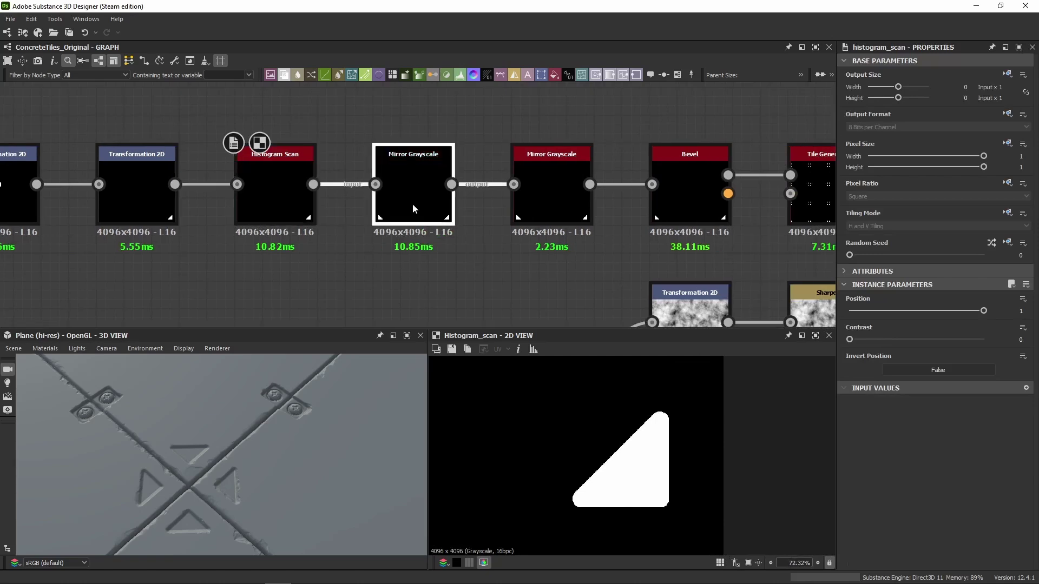
click(412, 203)
scroll(583, 424, up, 4)
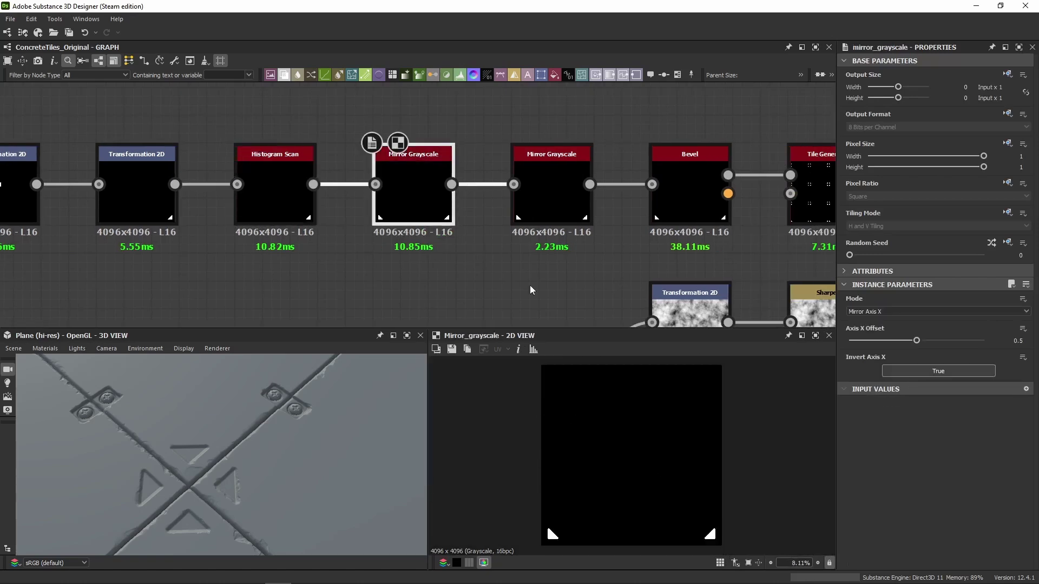
click(539, 217)
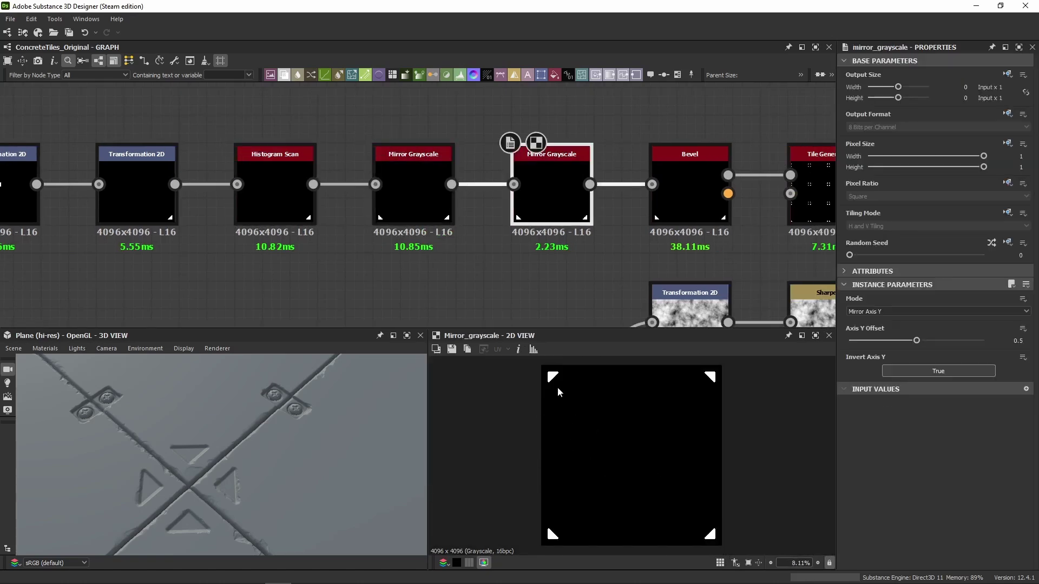
Check the matrix and offset of the Transformation 2D before the Histogram Scan, and revisit both Mirror Grayscale outputs.
click(176, 220)
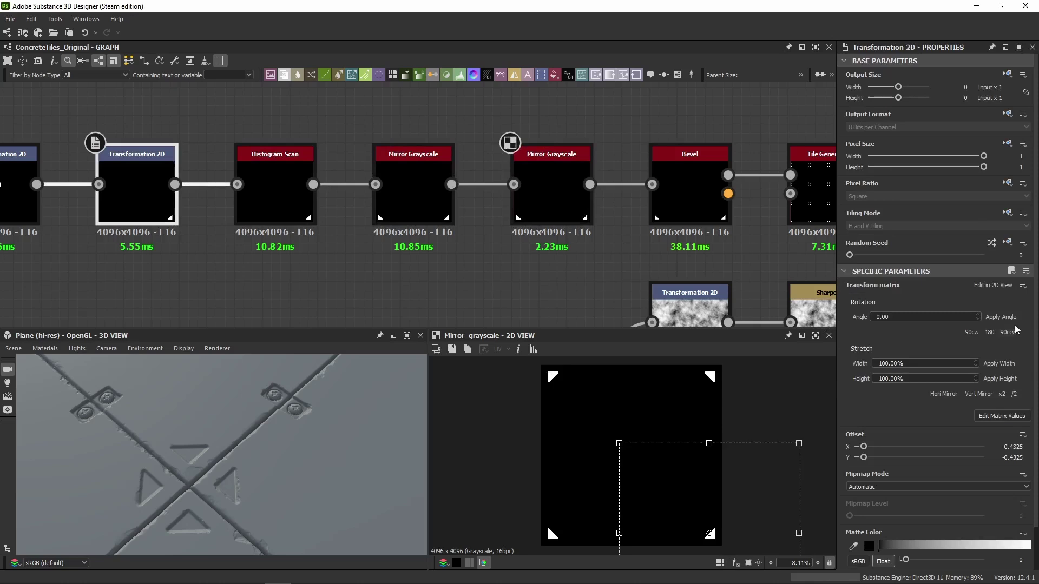
click(1006, 415)
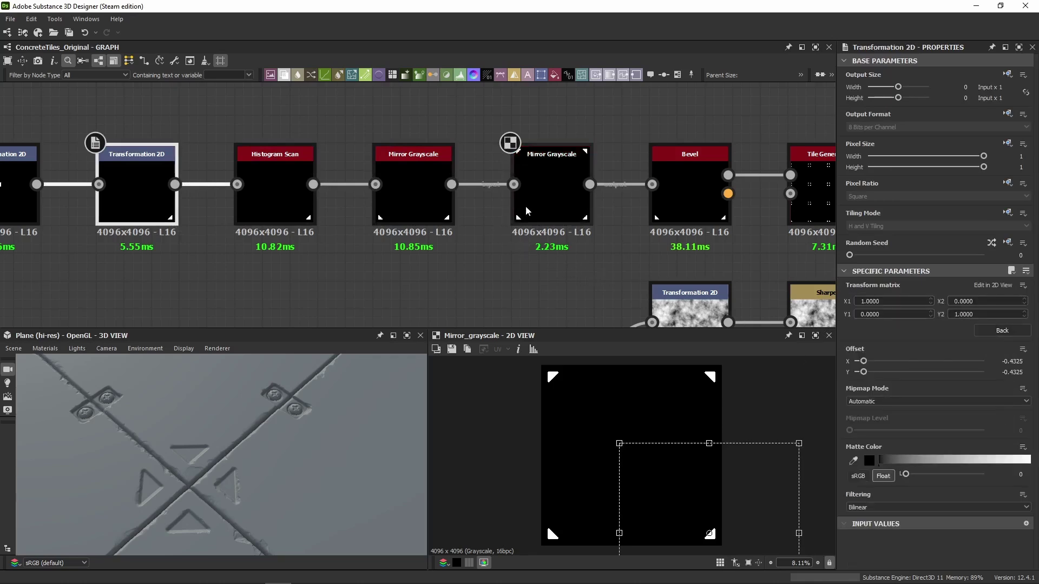
double_click(414, 200)
double_click(557, 217)
middle_drag(560, 223, 483, 216)
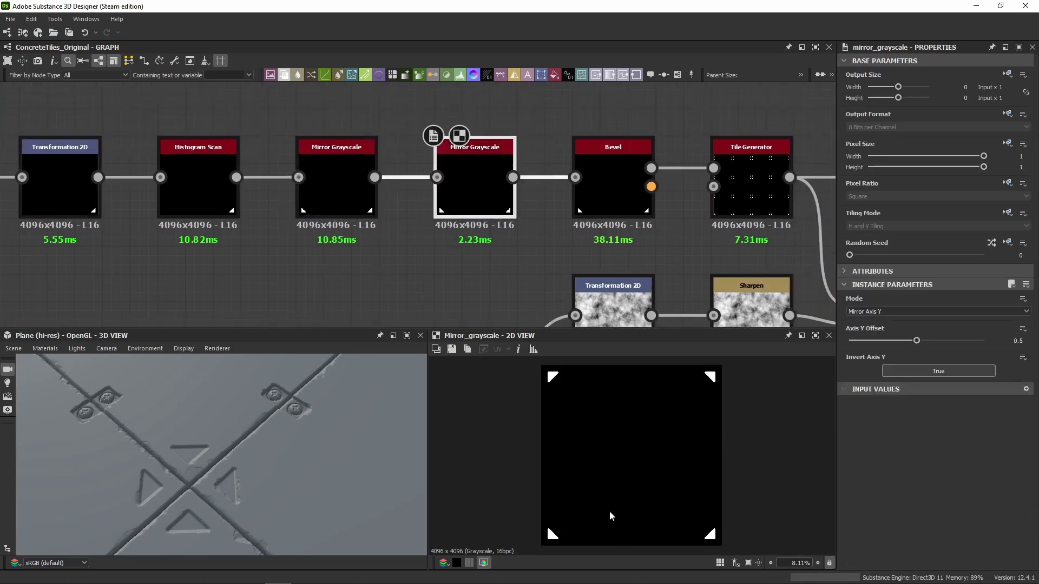
Inspect the Bevel node's settings and the softened triangle edges in its height output.
double_click(613, 189)
scroll(516, 379, up, 5)
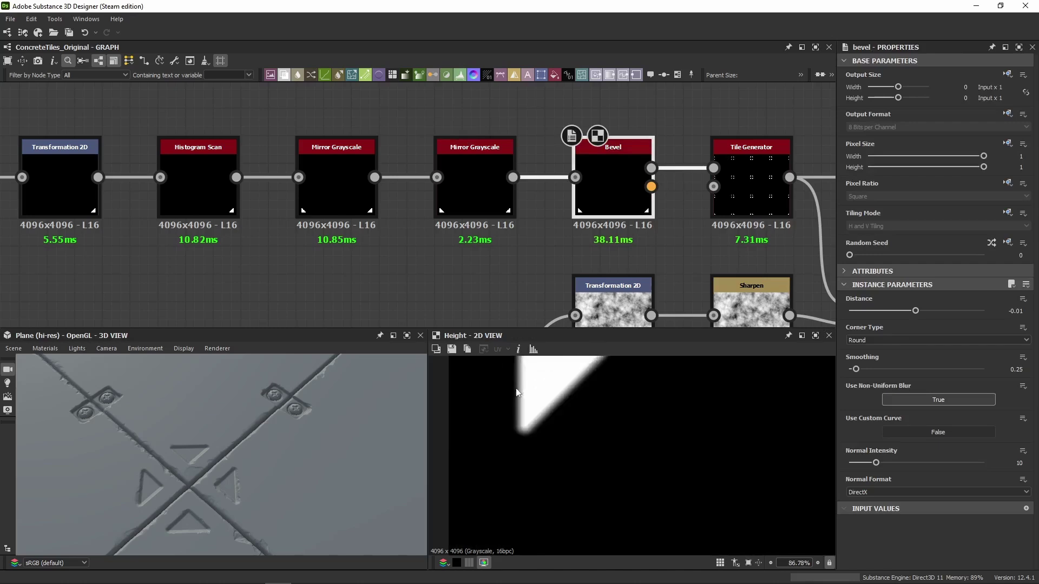
middle_drag(689, 243, 529, 213)
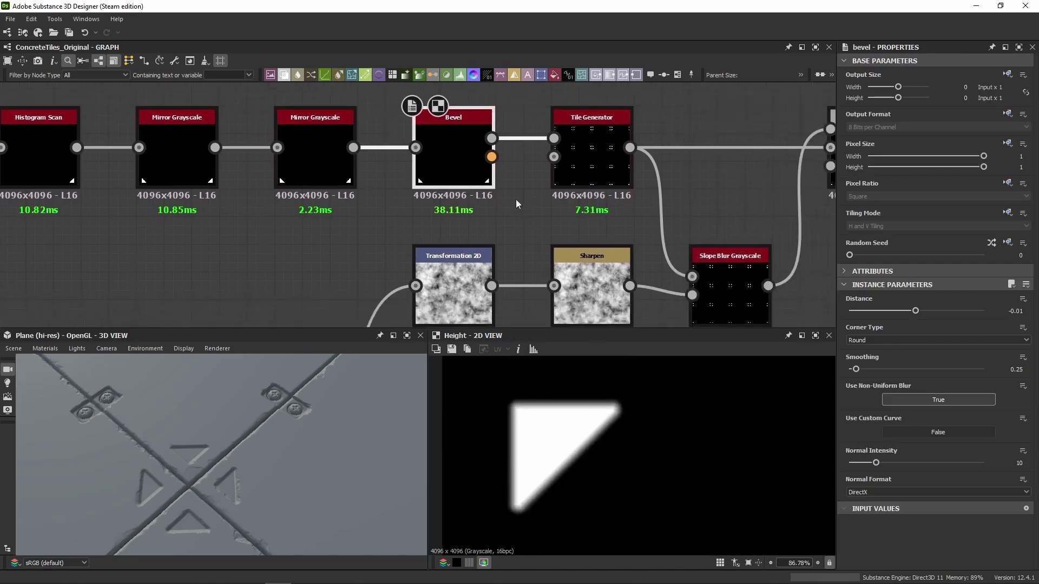
Inspect the Tile Generator node's pattern settings and its tiled triangle output.
double_click(606, 151)
middle_drag(605, 149, 545, 120)
scroll(547, 413, down, 4)
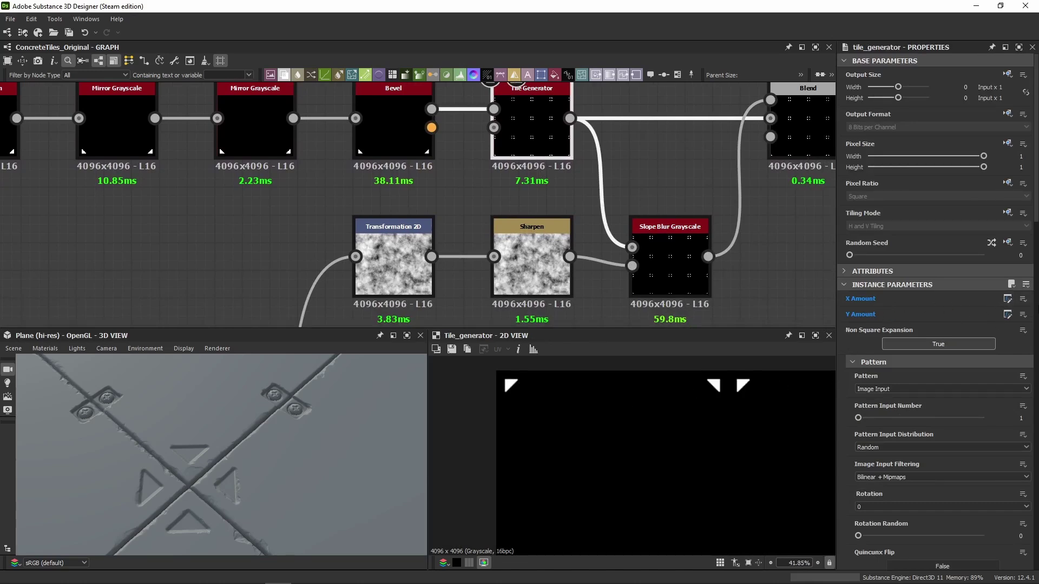
click(1025, 285)
click(639, 151)
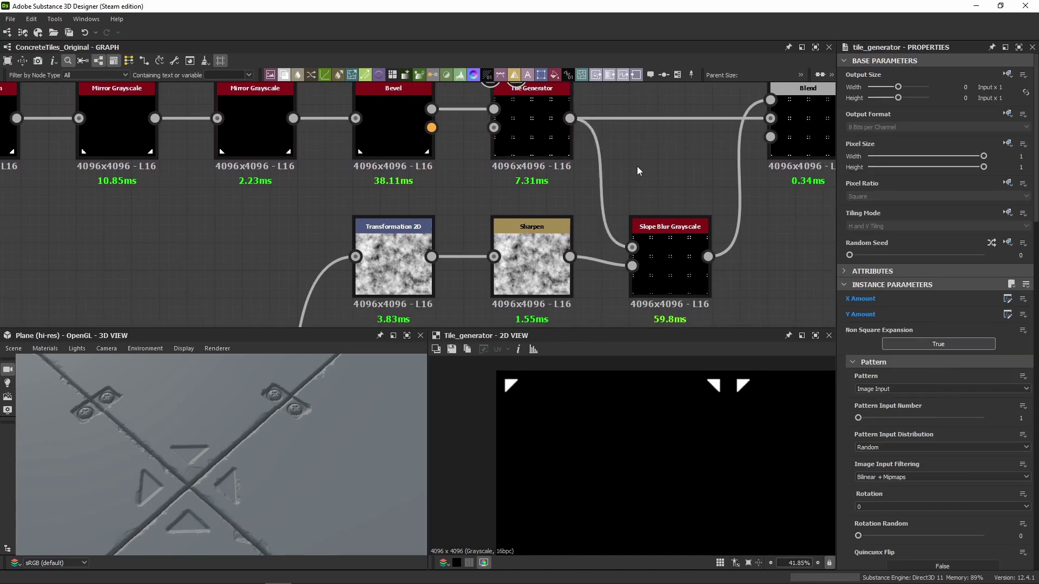
Inspect the samples, intensity and mode of the Slope Blur Grayscale node fed by the Tile Generator.
scroll(637, 171, down, 4)
scroll(632, 166, up, 3)
double_click(647, 226)
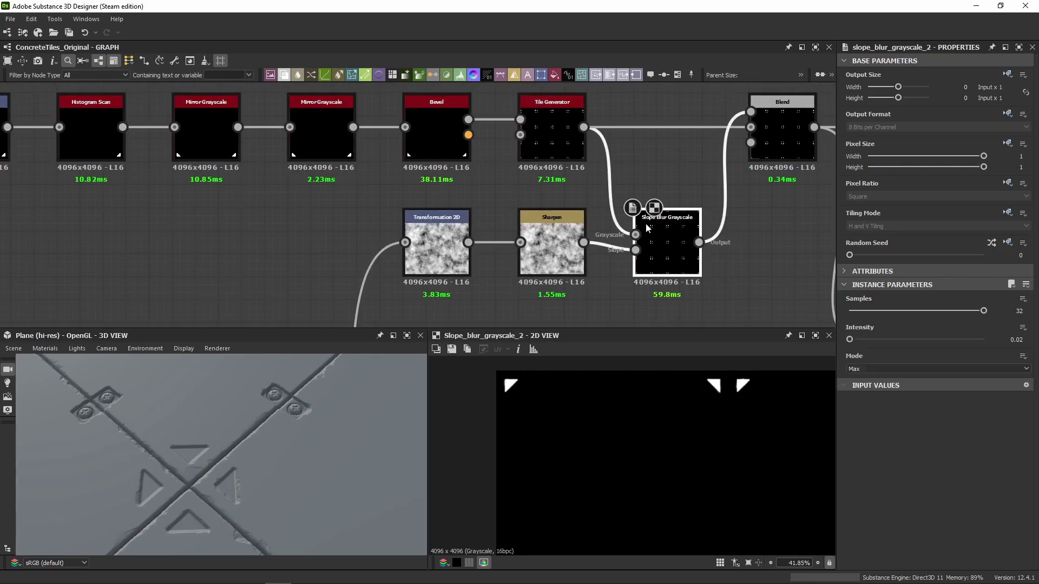
Compare the Bevel node's single set of corner triangles with the Tile Generator's tiled output.
scroll(719, 382, up, 5)
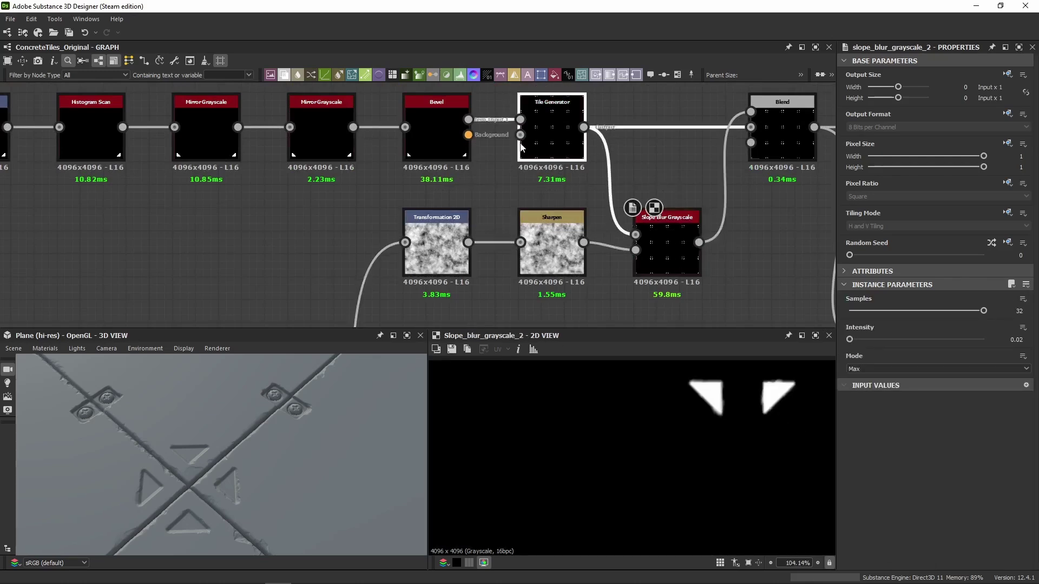
click(520, 147)
double_click(439, 132)
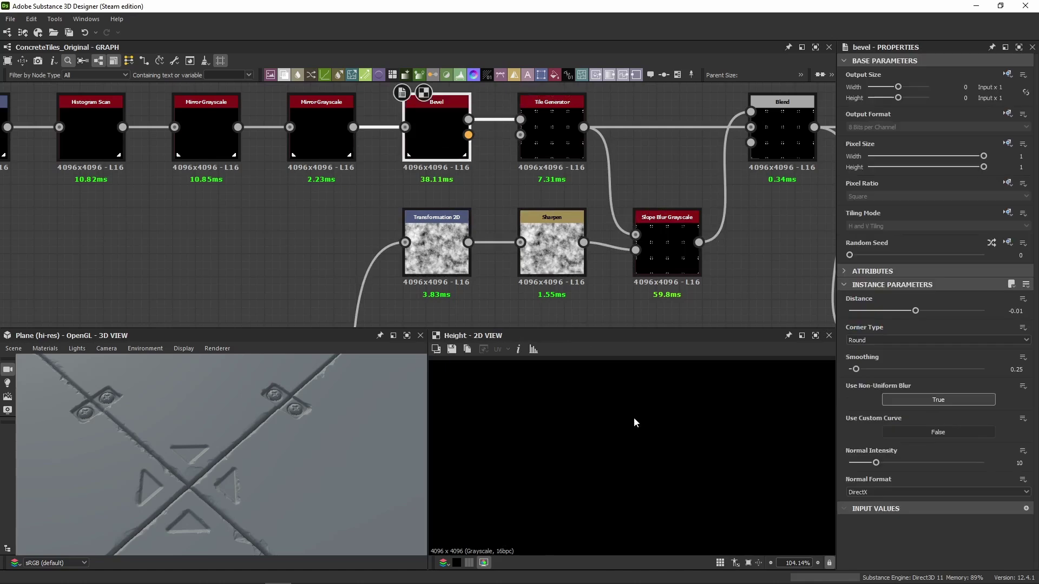
scroll(524, 414, down, 7)
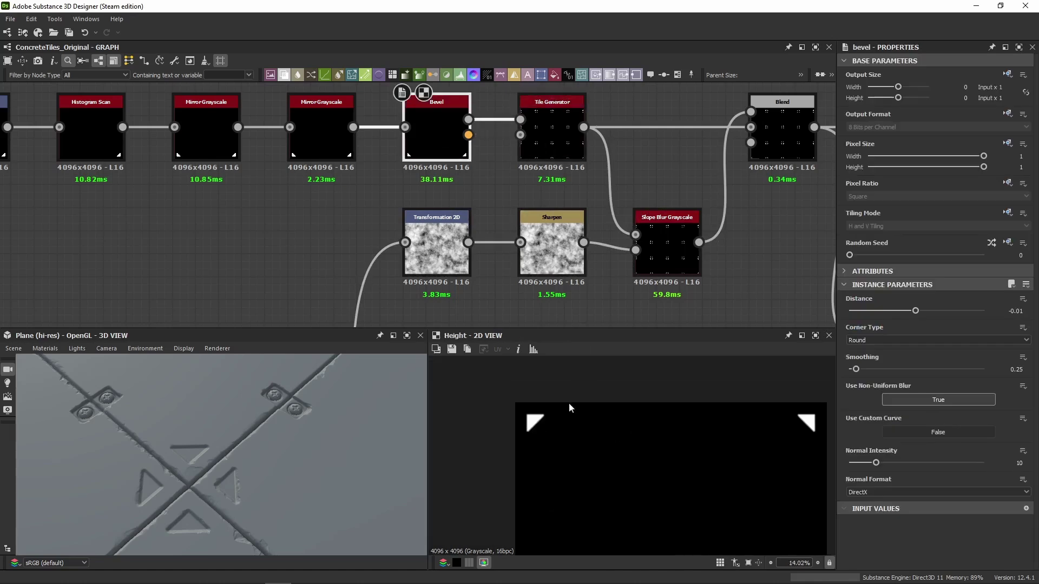
scroll(615, 434, down, 2)
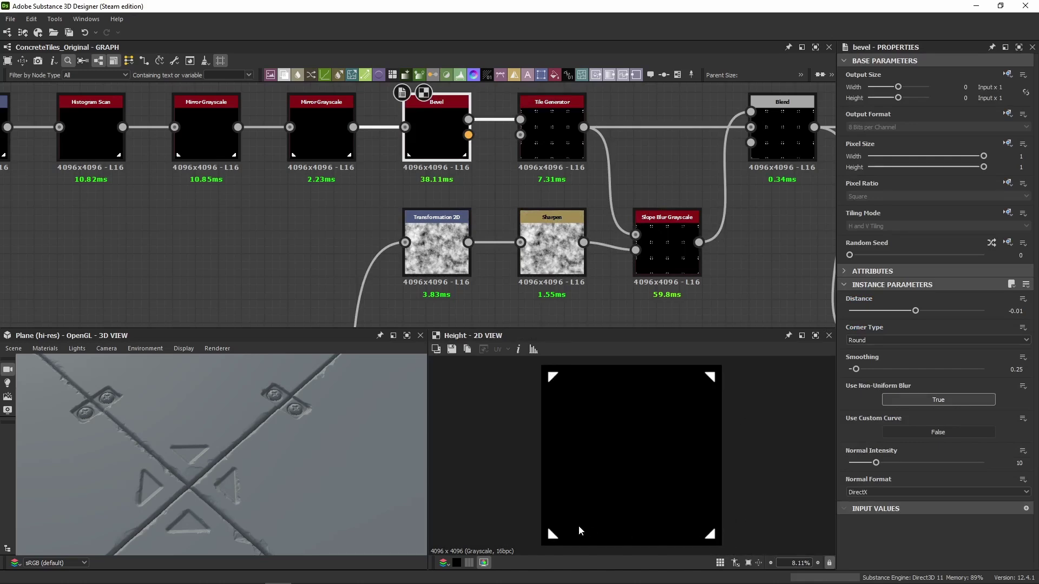
double_click(560, 131)
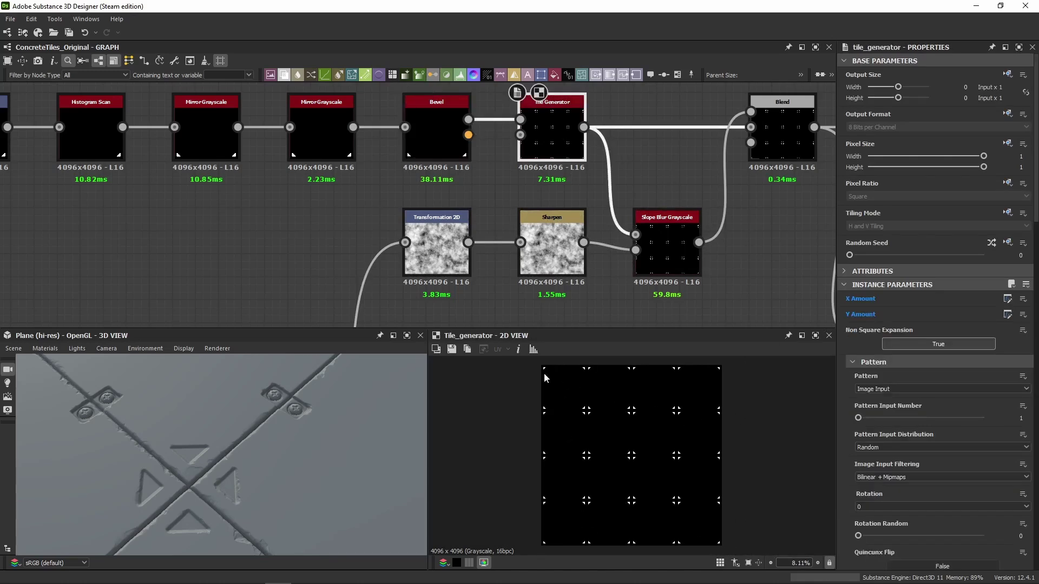
double_click(436, 140)
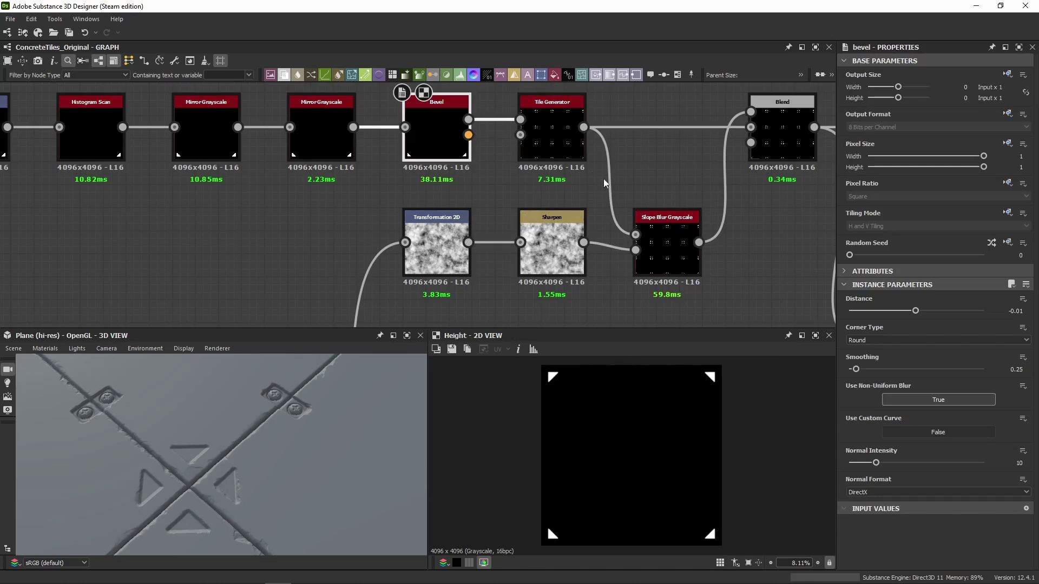
Compare the triangle edges from the Slope Blur Grayscale, the Tile Generator and the Blend that combines them.
double_click(643, 214)
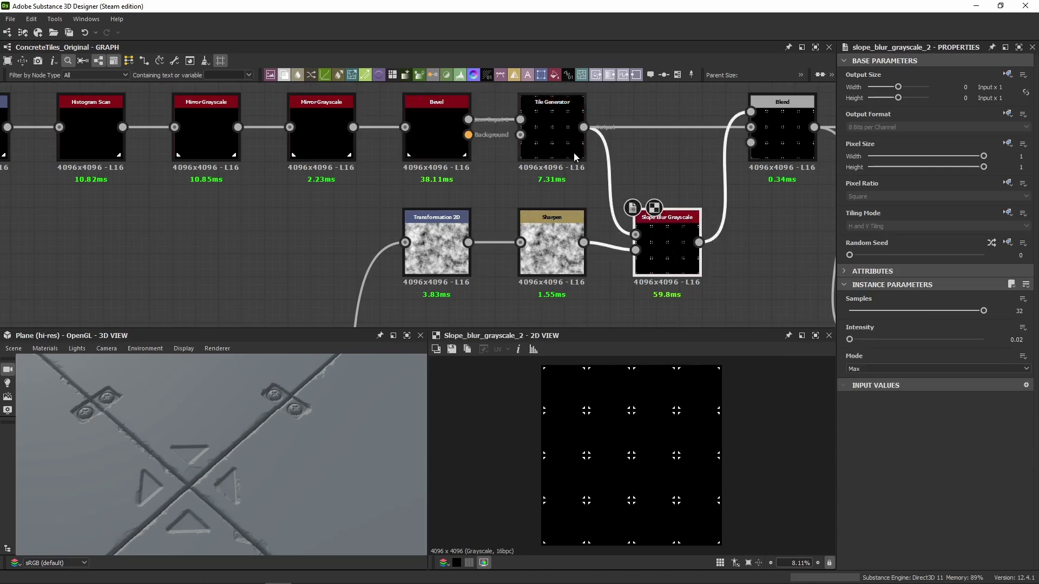
double_click(552, 130)
scroll(634, 423, up, 10)
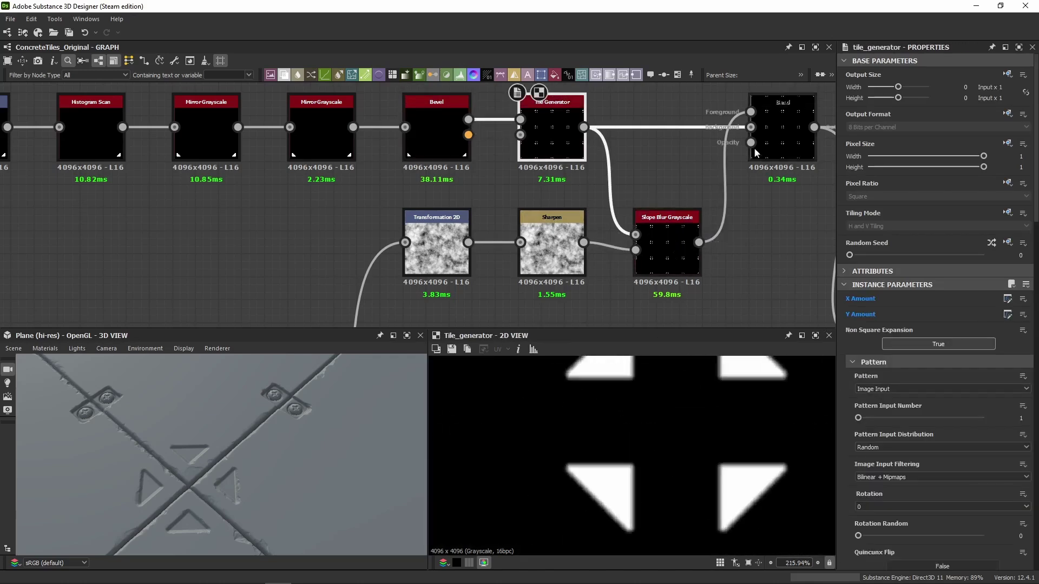
double_click(781, 133)
scroll(668, 419, up, 4)
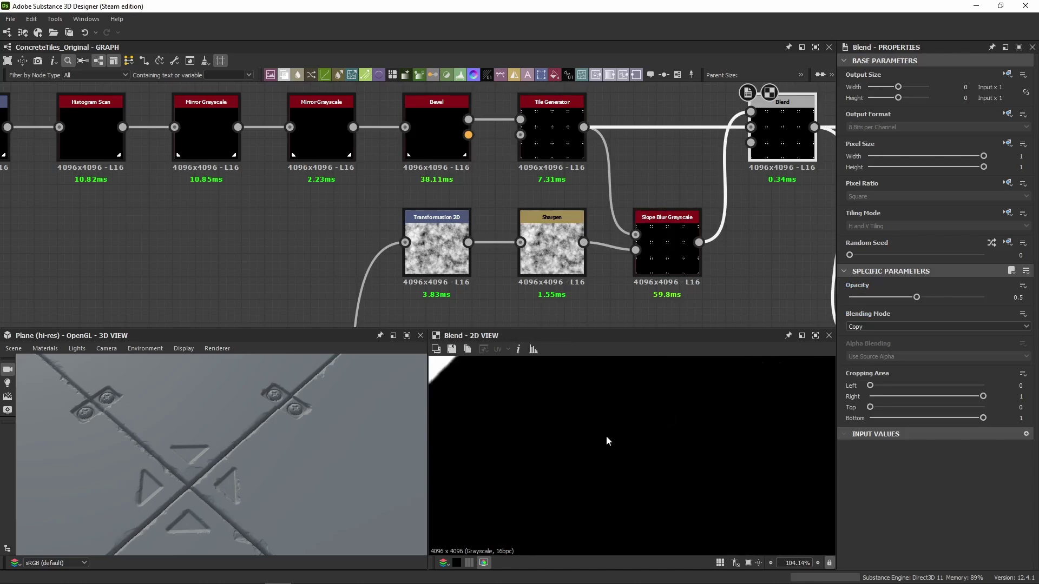
scroll(606, 439, down, 10)
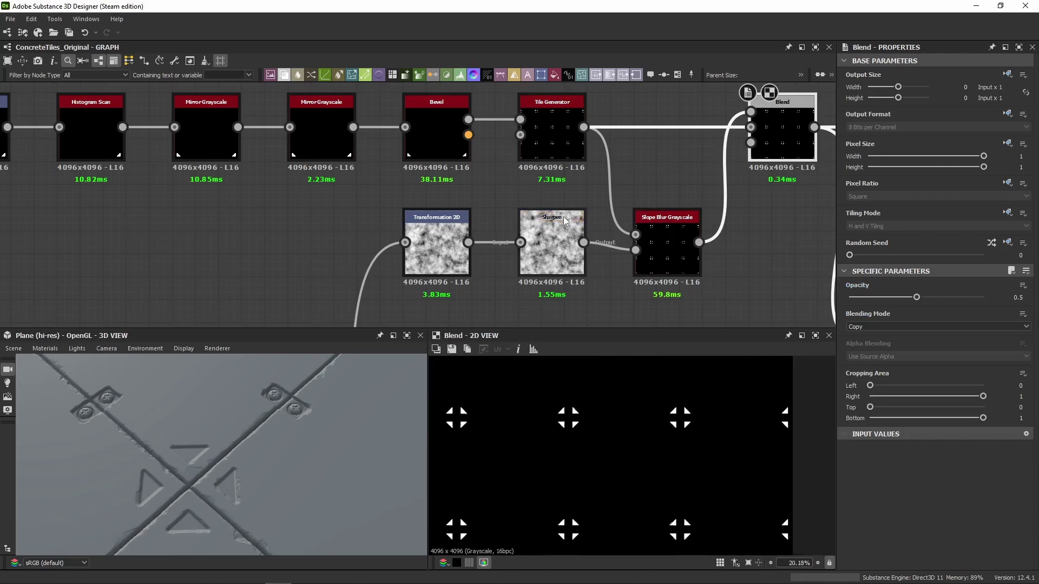
Follow the noise branch from the Transformation 2D through Sharpen and Slope Blur Grayscale to the Blend, viewing each output.
double_click(557, 146)
double_click(441, 229)
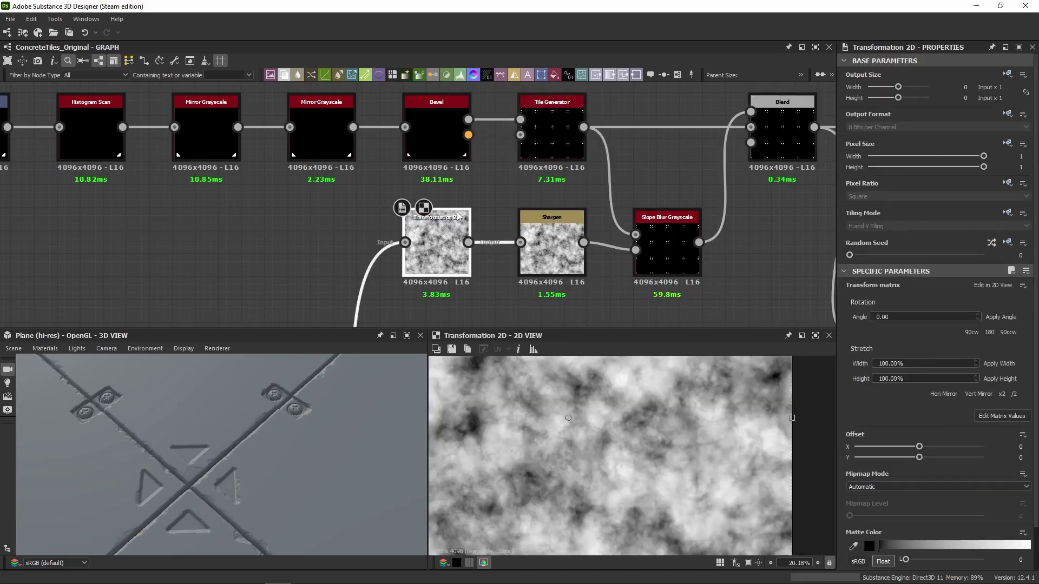
double_click(552, 238)
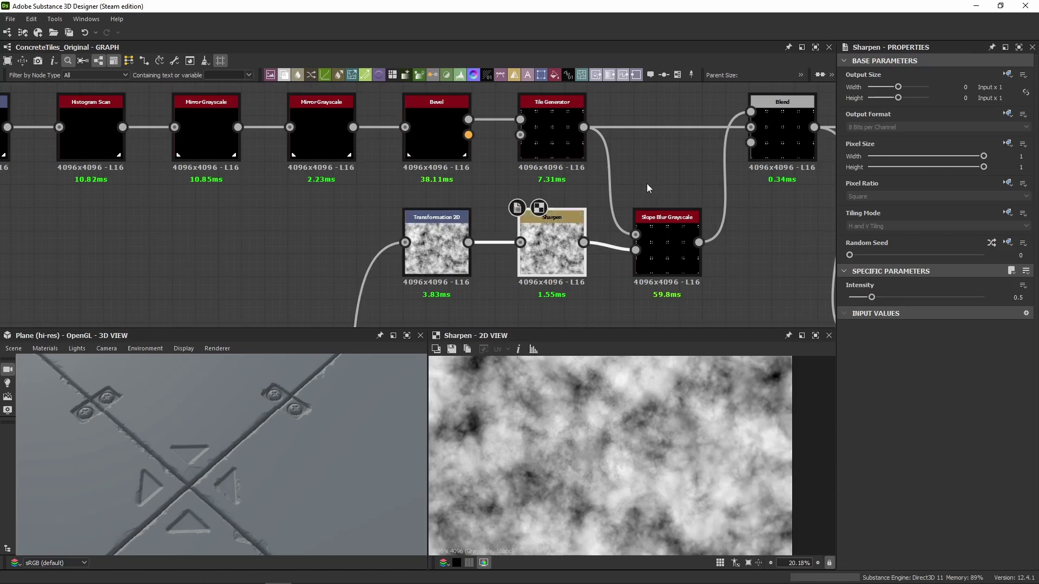
double_click(693, 258)
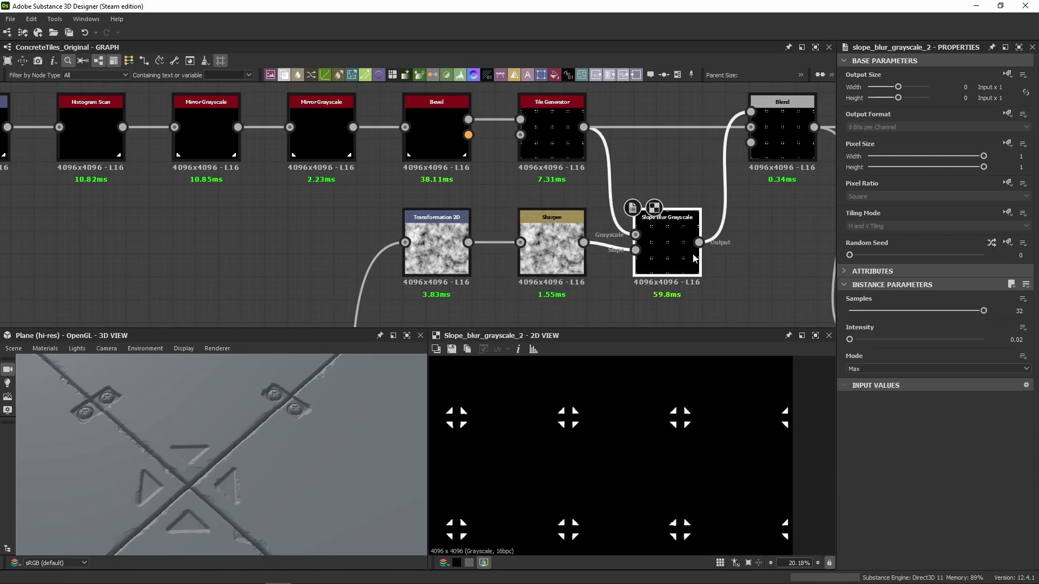
double_click(782, 136)
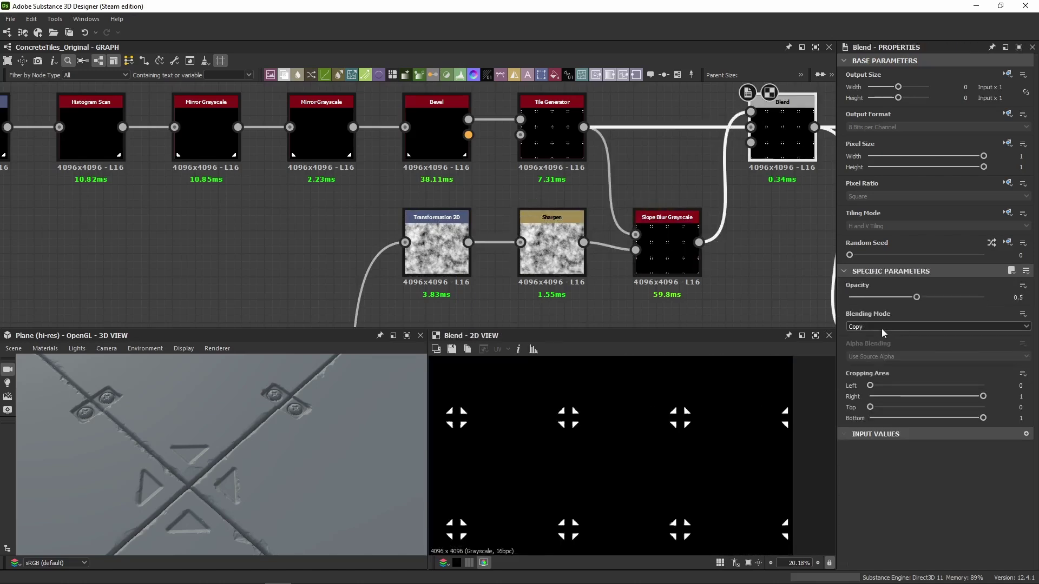
Check the Slope Blur Grayscale settings, the Sharpen intensity and the matrix values of the Transformation 2D in the noise branch.
double_click(681, 260)
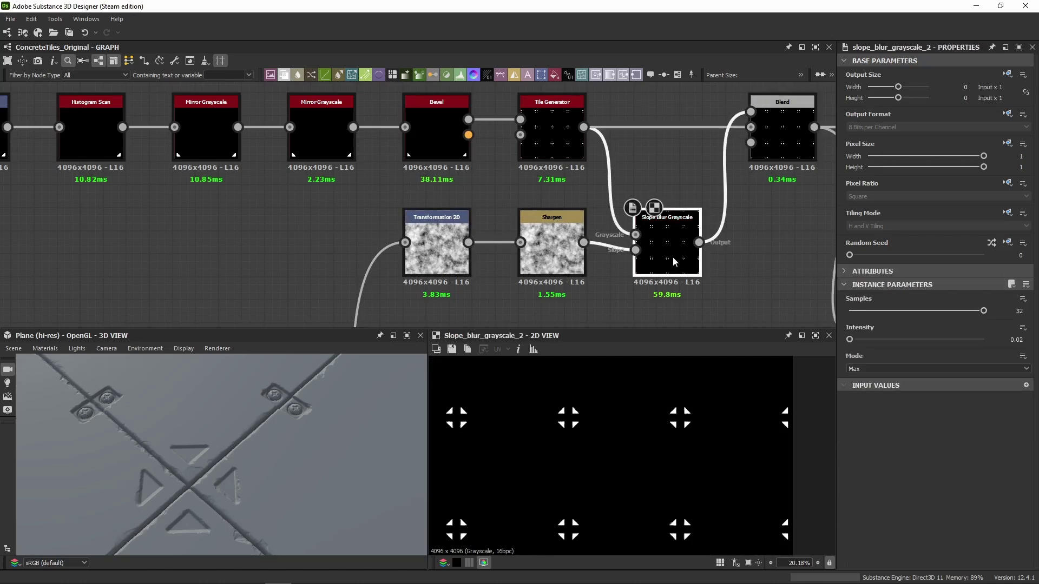
click(559, 258)
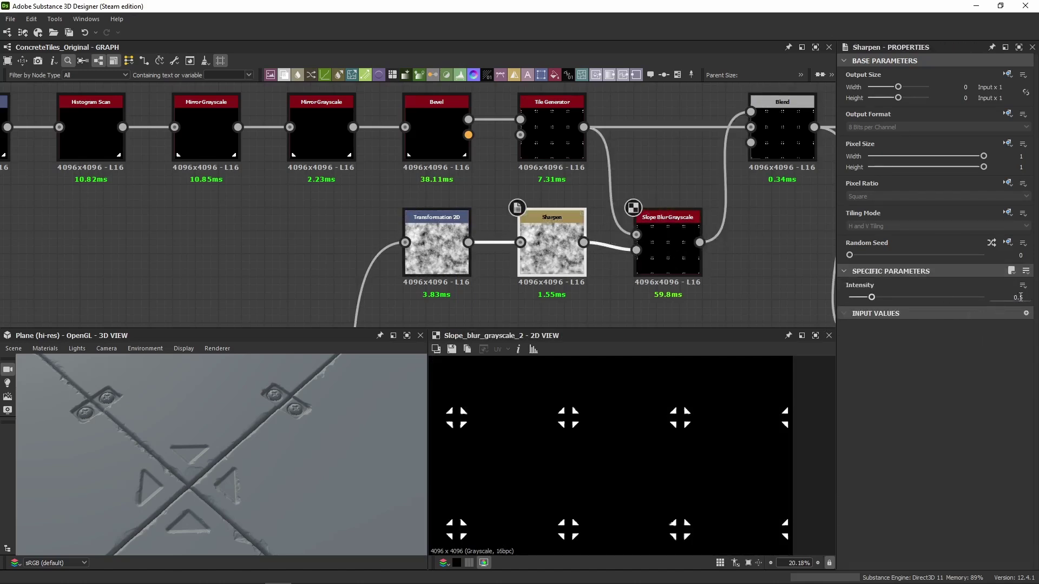
click(436, 251)
click(991, 414)
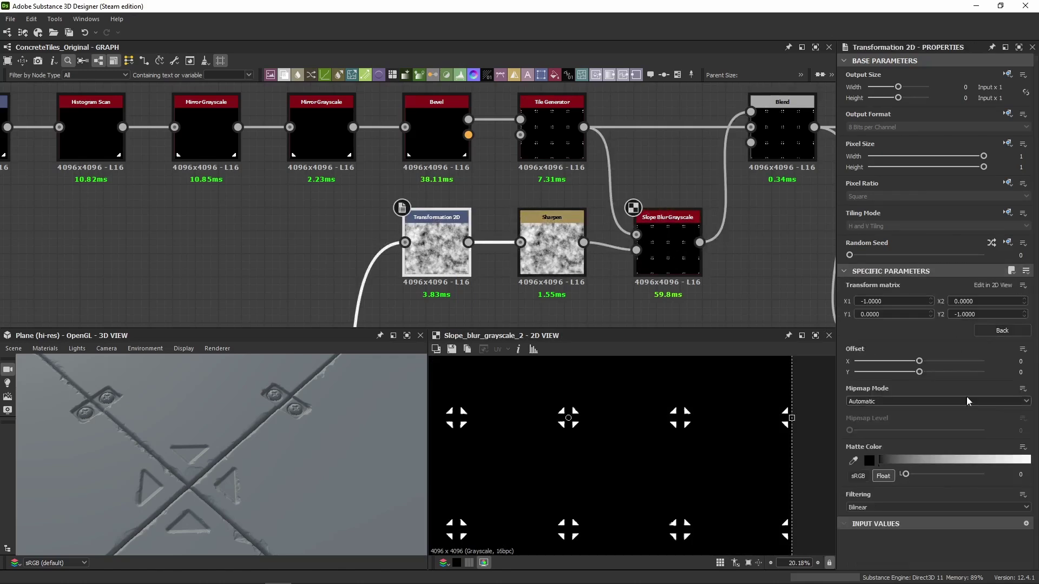
Trace the Transformation 2D's input link back to its source node in the Noises frame.
scroll(443, 288, down, 7)
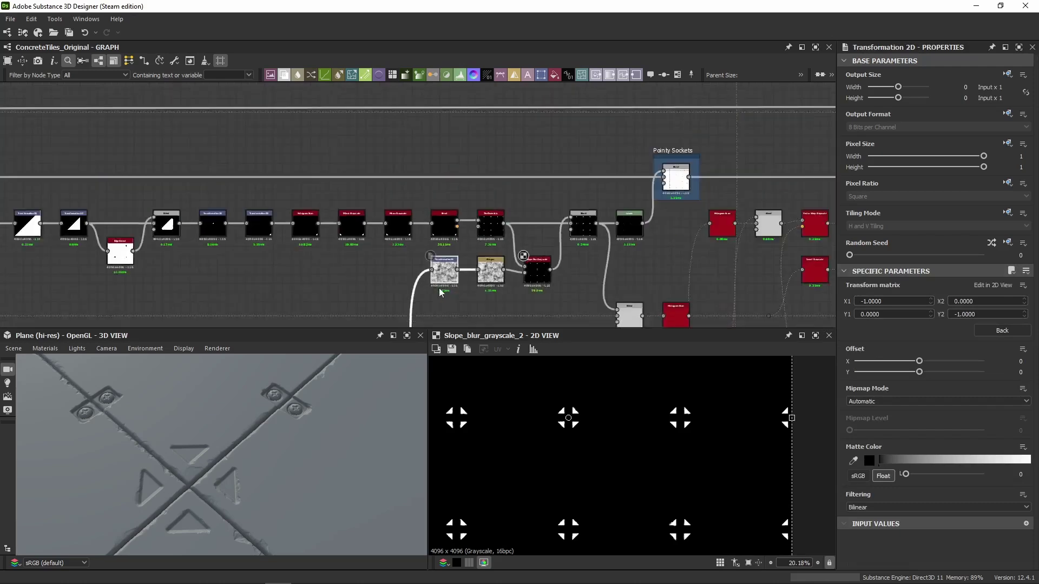
middle_drag(441, 288, 479, 151)
scroll(441, 245, down, 3)
middle_drag(441, 246, 714, 157)
middle_drag(324, 206, 704, 211)
middle_drag(324, 212, 705, 223)
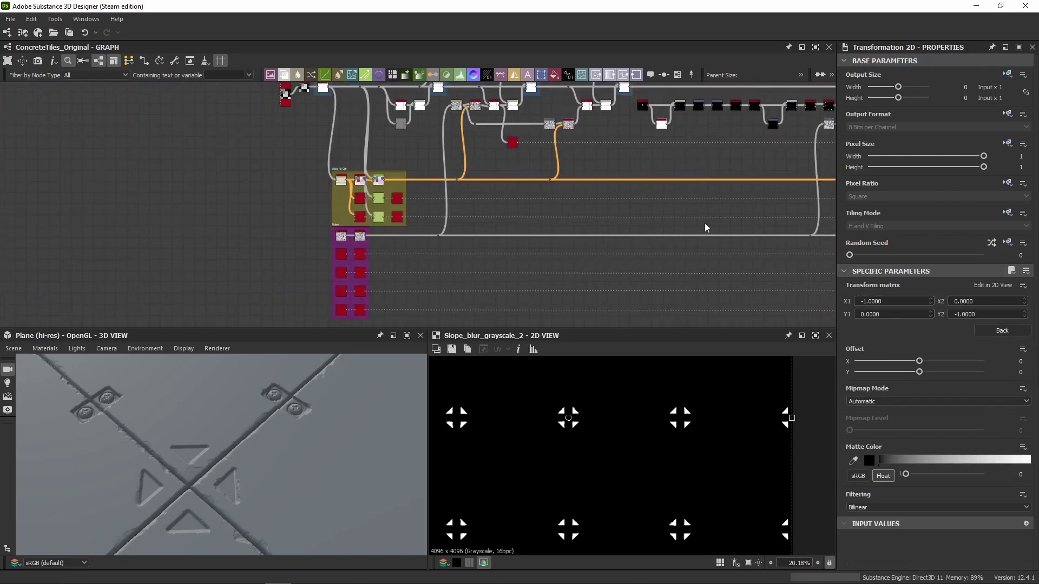
scroll(352, 250, up, 5)
scroll(299, 183, down, 4)
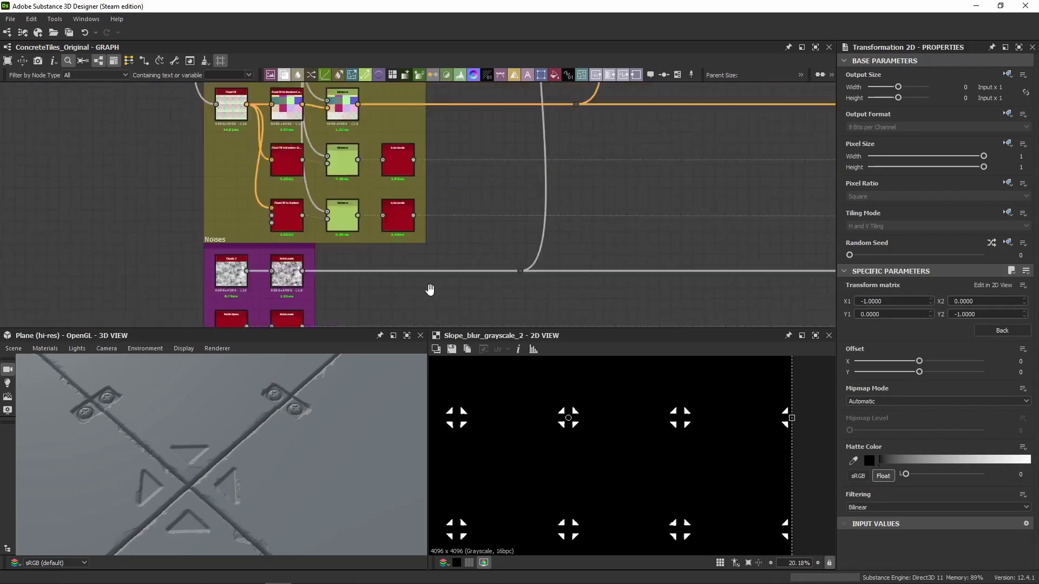
middle_drag(429, 290, 535, 153)
scroll(595, 216, down, 2)
scroll(480, 271, up, 5)
scroll(493, 218, down, 11)
scroll(615, 197, up, 8)
scroll(595, 190, up, 3)
scroll(620, 224, down, 3)
scroll(621, 123, up, 4)
Inspect the opacity and mode of the Blend after the Tile Generator, and the output levels of the Levels node it feeds.
middle_drag(620, 123, 557, 253)
double_click(523, 171)
middle_drag(524, 171, 399, 164)
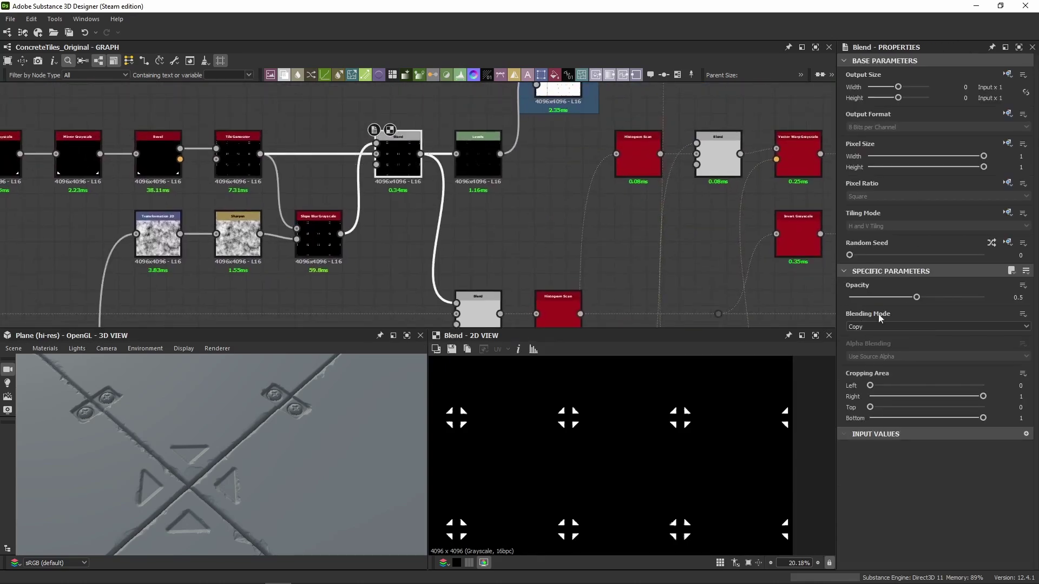
double_click(492, 167)
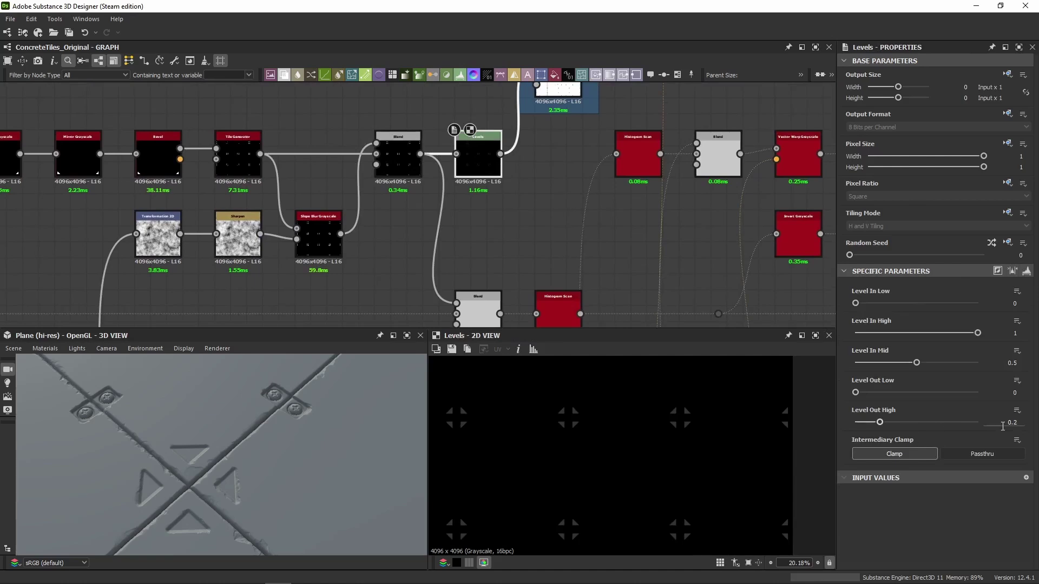
Inspect the Blend node in the Pointy Sockets frame and examine its subtracted triangles up close.
middle_drag(573, 244, 547, 301)
double_click(541, 160)
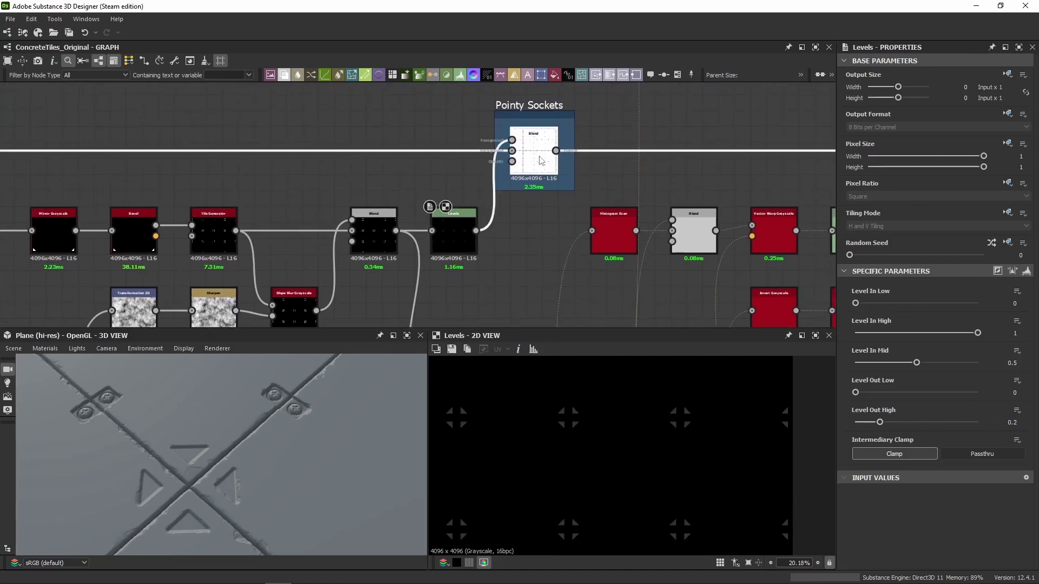
scroll(632, 395, up, 10)
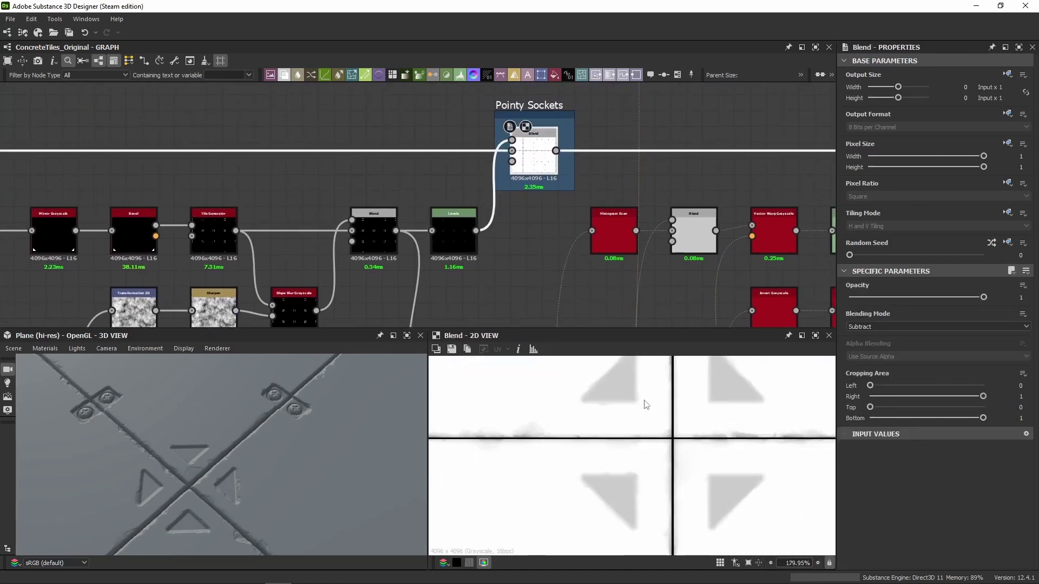
Try the Levels node's output high at its maximum to deepen the triangle sockets, and undo the change.
click(455, 238)
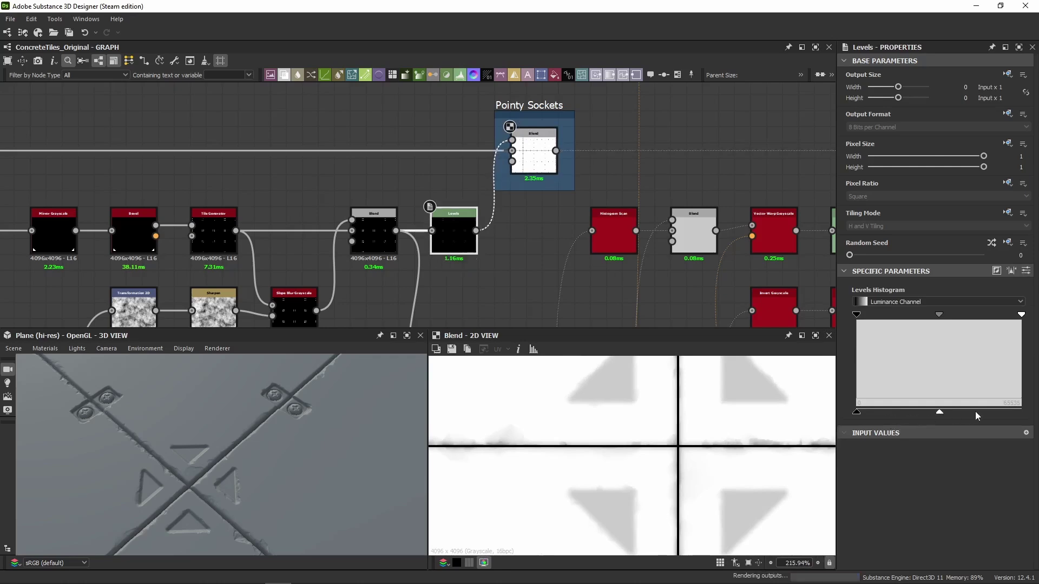
drag(1033, 416, 1034, 416)
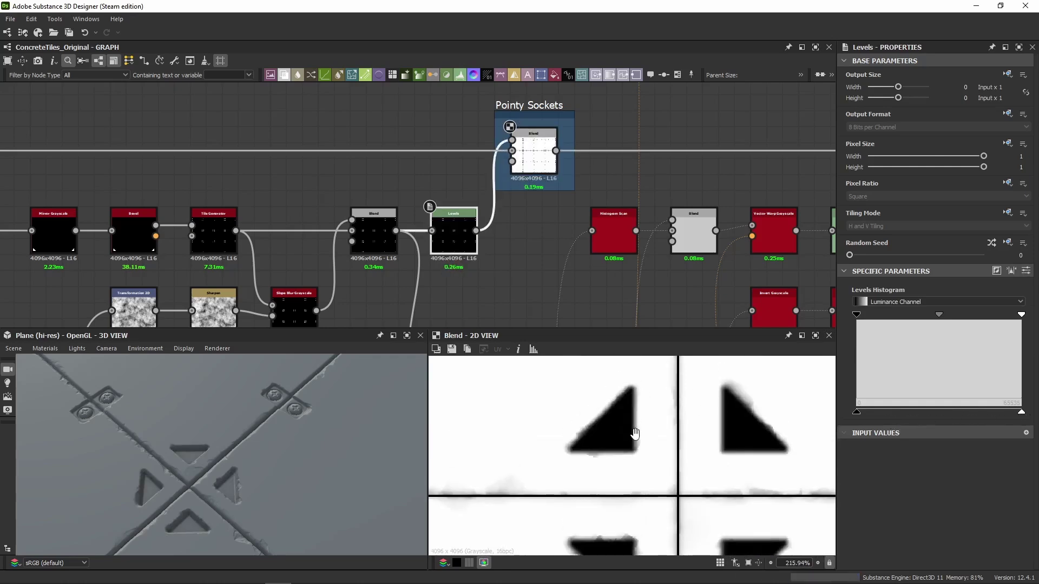
key(ctrl+z)
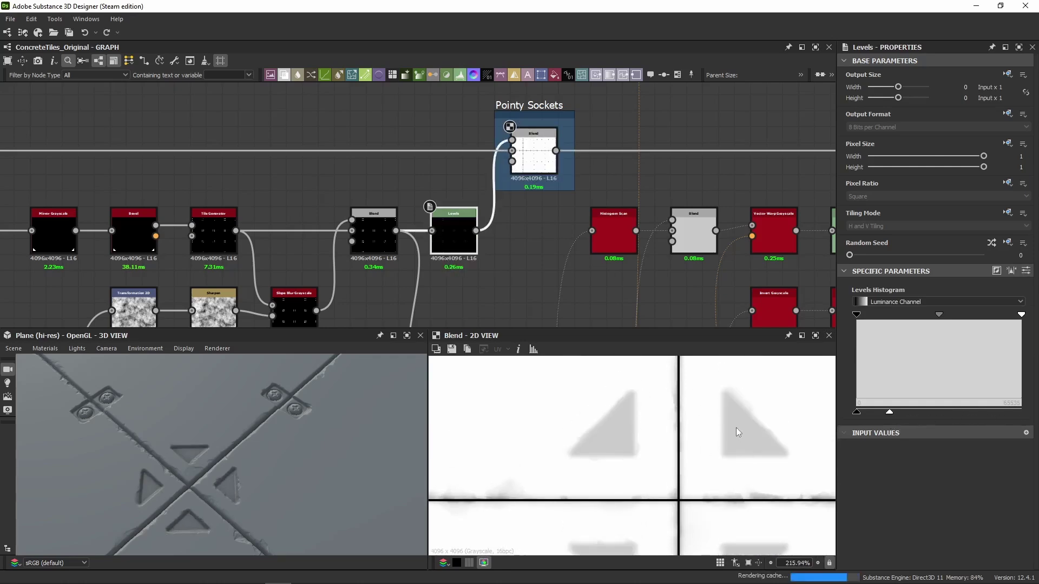
Inspect the opacity and blending mode of the disabled Blend node in the Concrete Noise frame.
scroll(573, 266, down, 5)
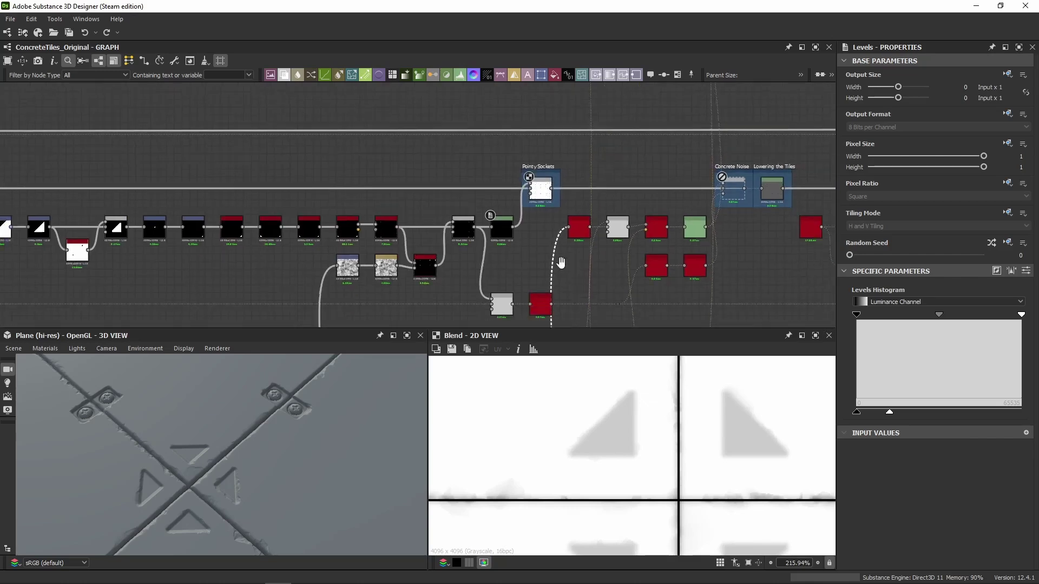
middle_drag(562, 253, 340, 238)
scroll(492, 183, up, 3)
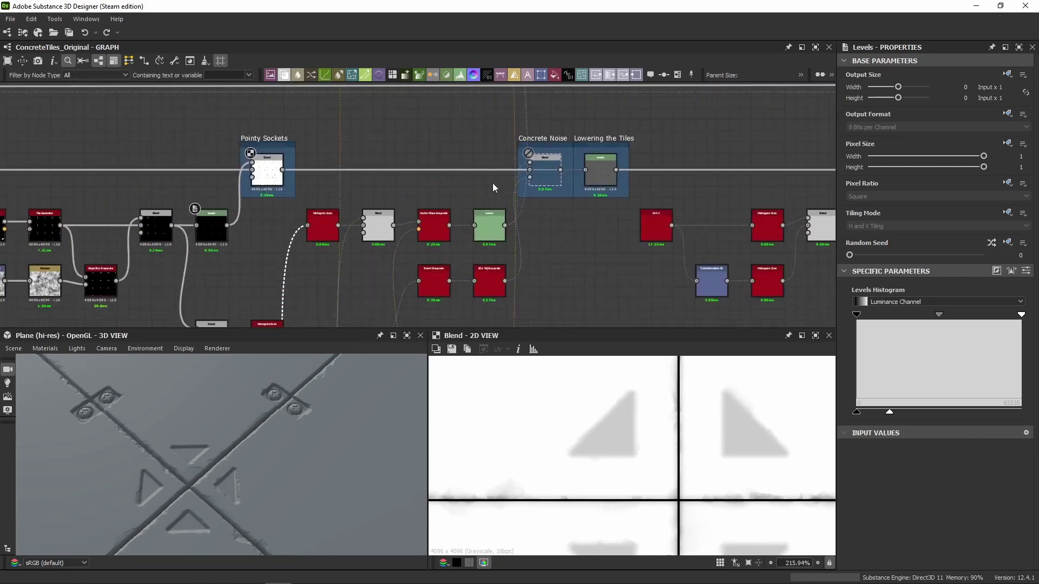
click(543, 187)
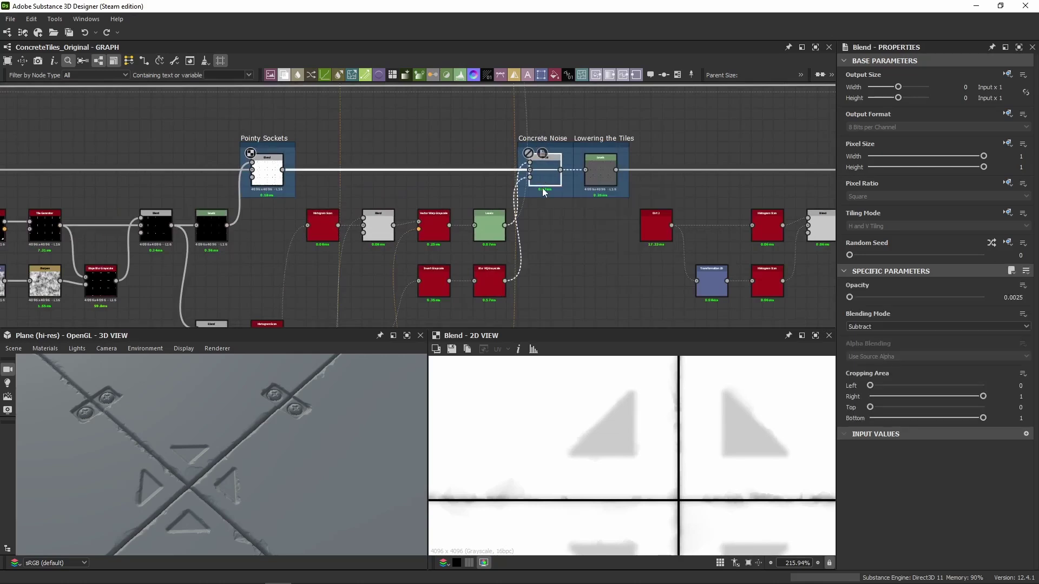
Trace the mask links feeding the Concrete Noise section and check the Blend node beneath the earlier socket chain.
middle_drag(158, 268, 332, 157)
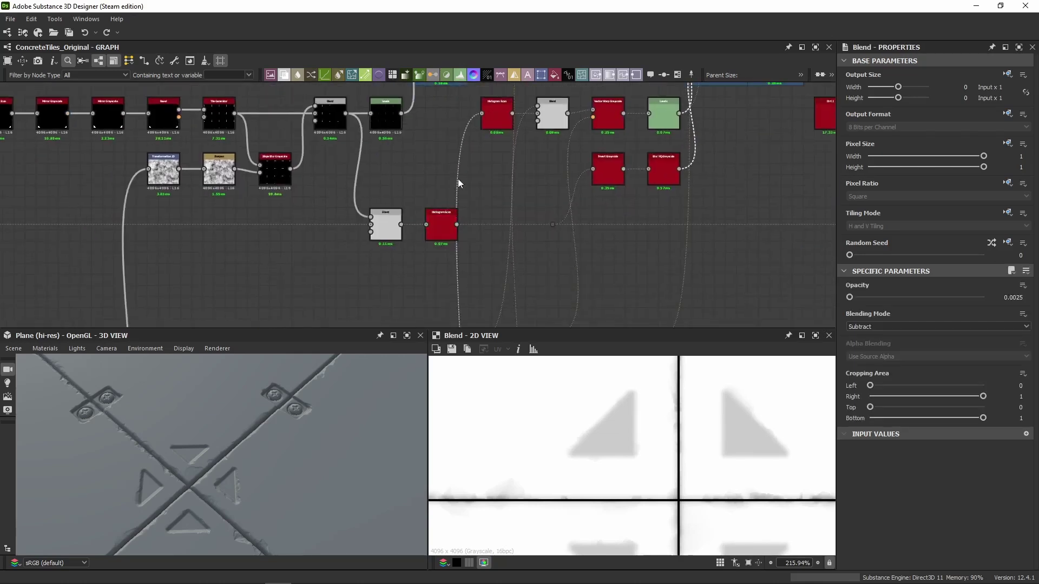
middle_drag(266, 248, 696, 192)
scroll(409, 263, down, 3)
middle_drag(788, 241, 524, 228)
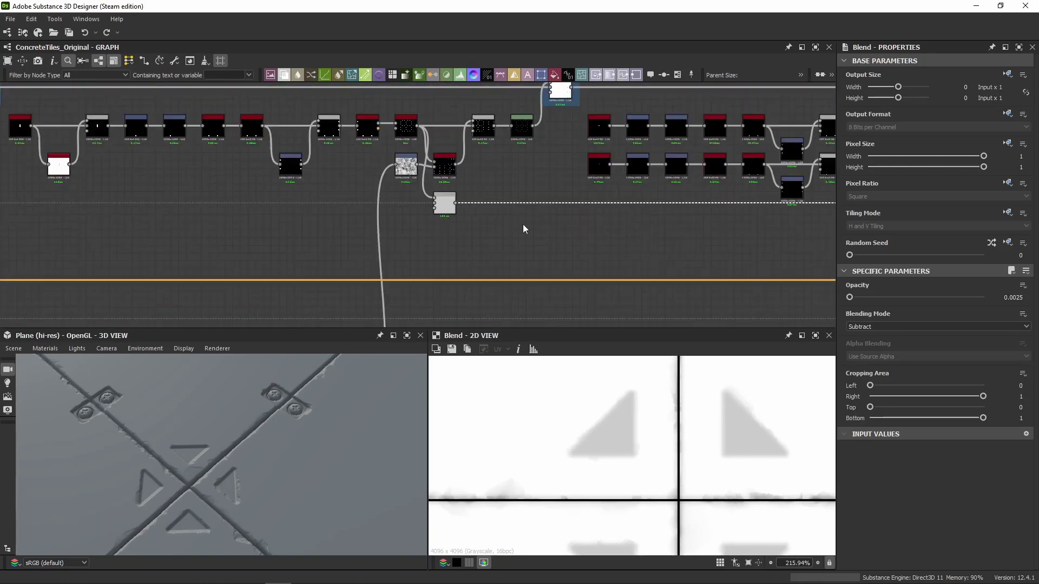
click(444, 204)
scroll(690, 252, down, 2)
mouse_move(690, 252)
middle_down()
mouse_move(716, 228)
mouse_move(580, 226)
middle_up()
scroll(580, 227, up, 4)
middle_drag(389, 191, 203, 212)
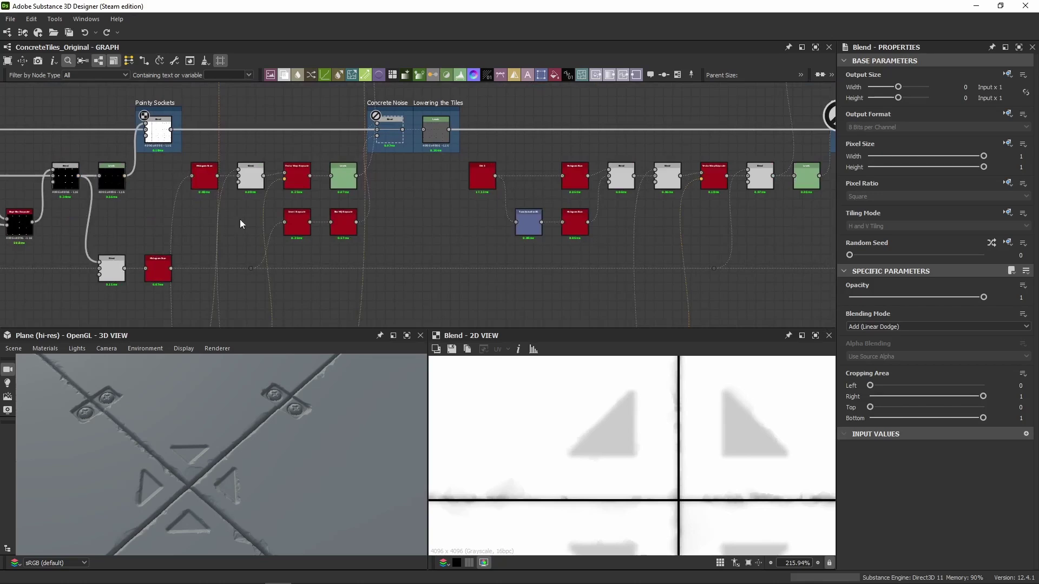
Check the Dirt 2 node's settings and examine a triangle socket up close in the 3D view.
middle_drag(320, 214, 371, 215)
click(520, 177)
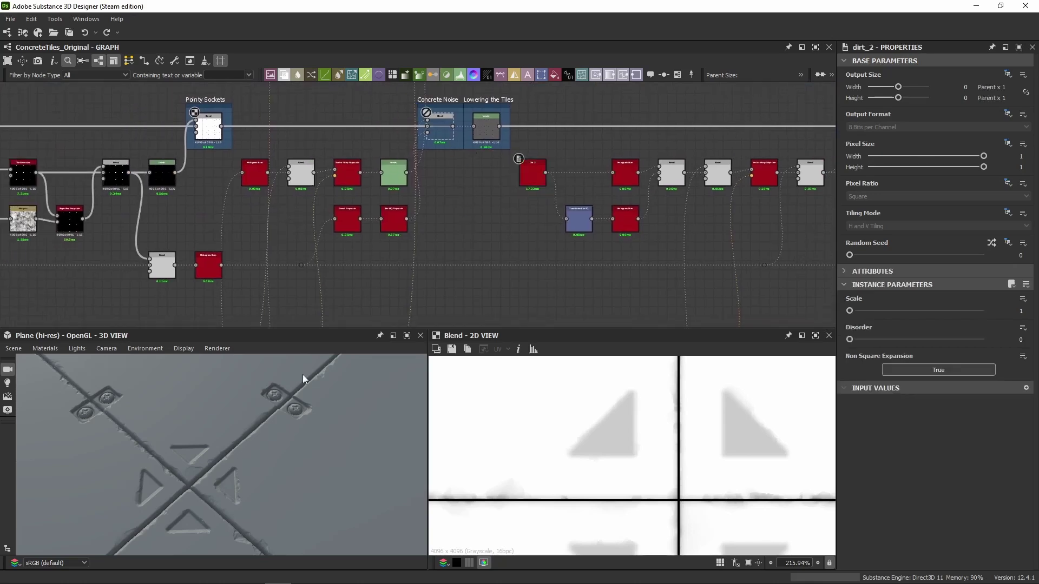
alt+drag(303, 374, 292, 443)
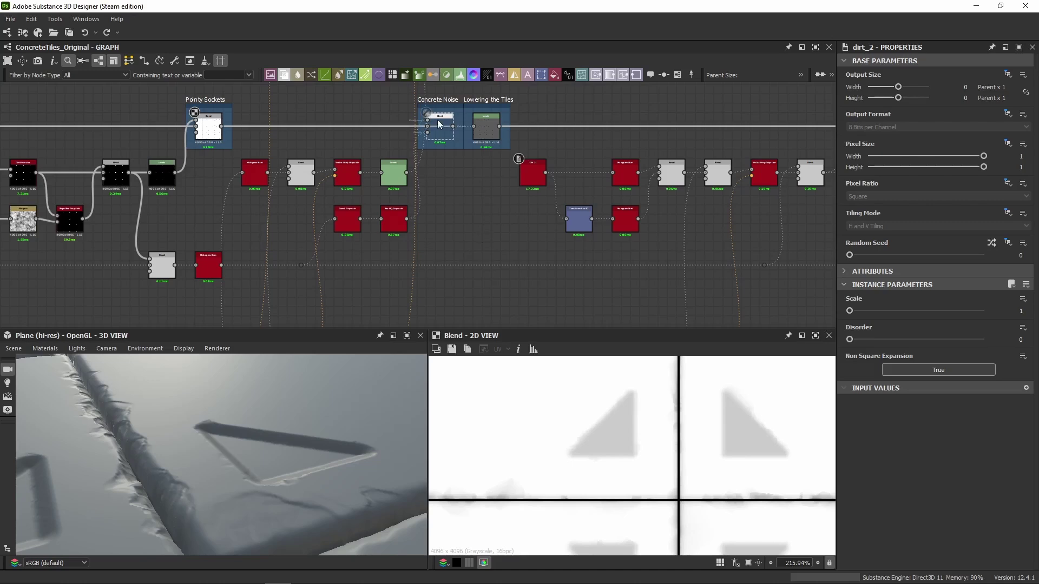
Enable the Blend node in the Concrete Noise frame and examine the concrete surface up close in the 3D view.
click(438, 122)
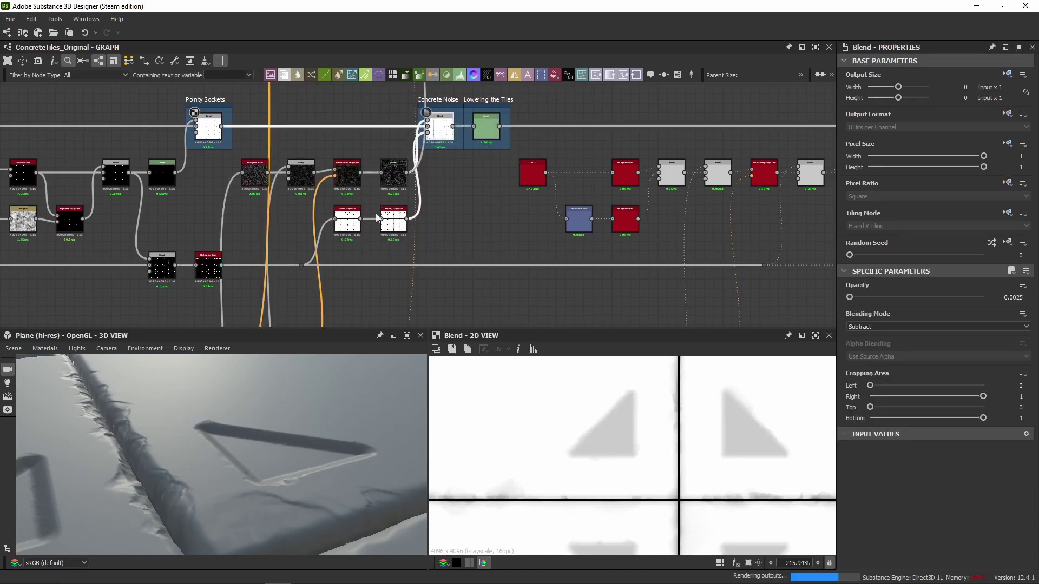
drag(256, 416, 219, 434)
drag(185, 431, 186, 462)
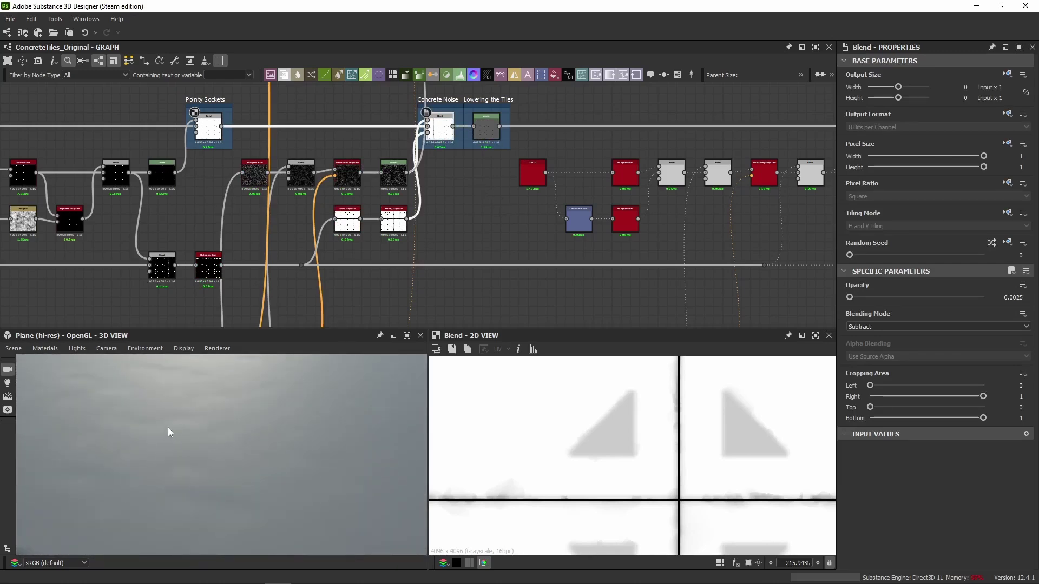
Preview the Histogram Scan node that starts the Concrete Noise chain and check its position and contrast.
middle_drag(456, 192, 489, 224)
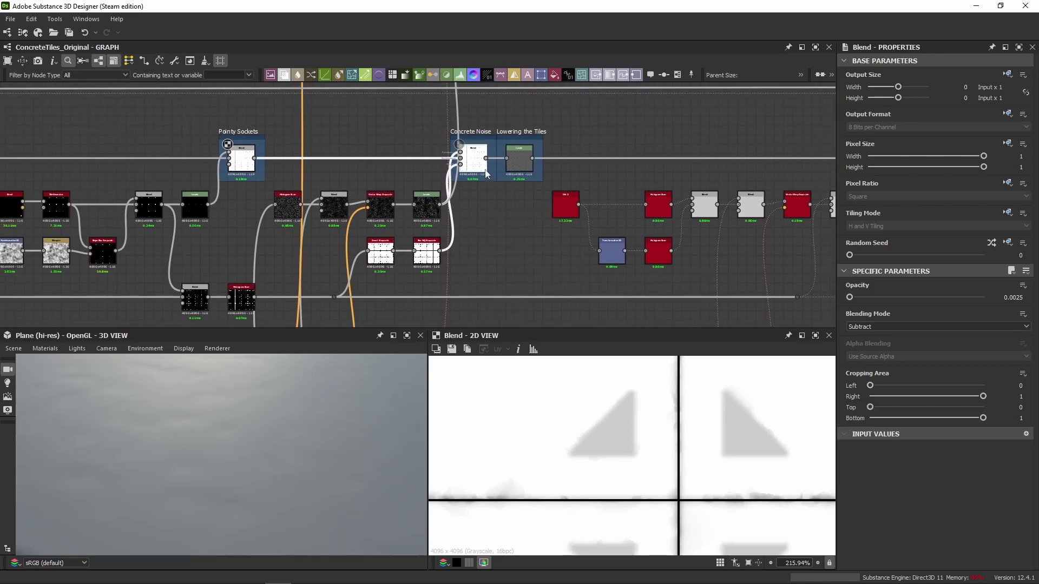
scroll(286, 197, up, 4)
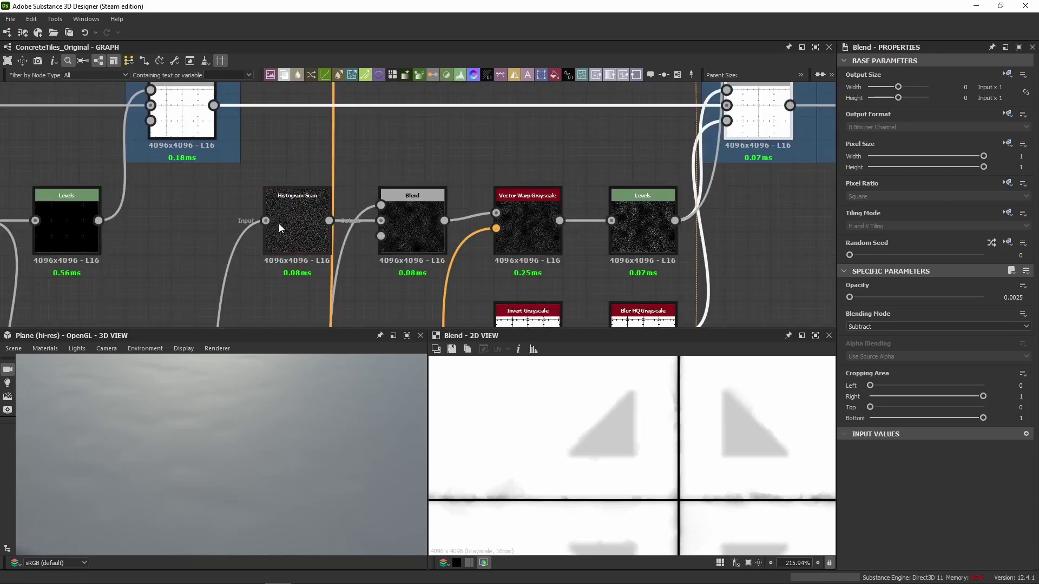
click(291, 222)
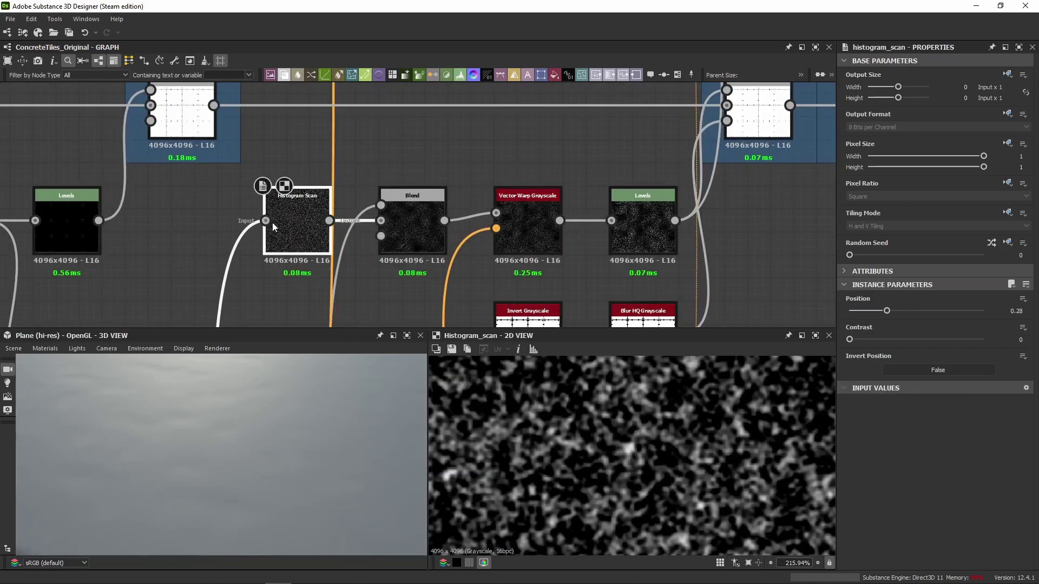
middle_drag(298, 209, 379, 138)
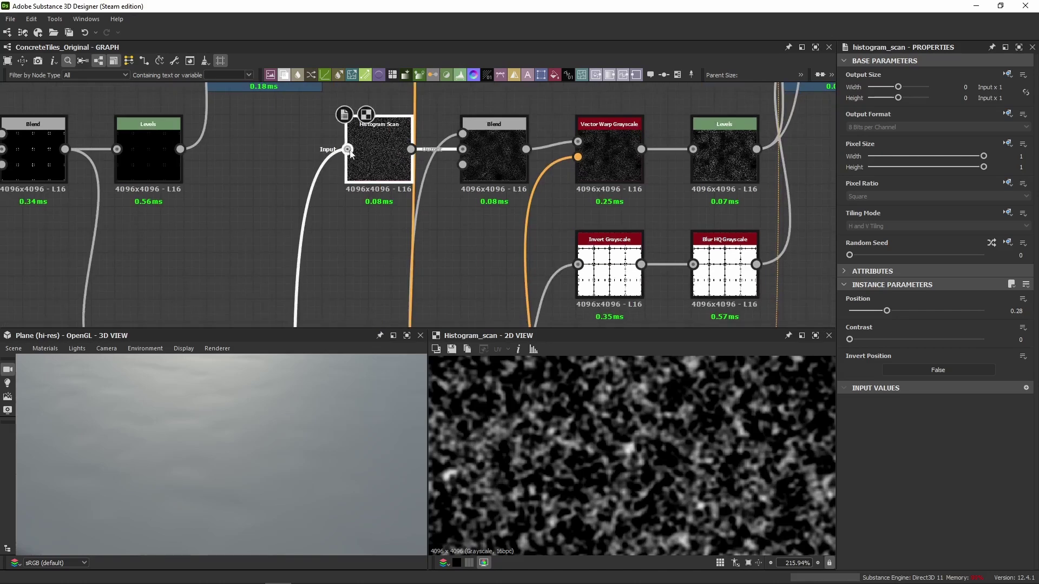
Trace the Histogram Scan's input back to its source and preview the Auto Levels and Fractal Sum Base nodes.
scroll(316, 216, down, 8)
middle_drag(304, 245, 519, 114)
middle_drag(162, 186, 421, 191)
middle_drag(165, 192, 735, 151)
middle_drag(243, 211, 318, 193)
middle_drag(617, 134, 271, 130)
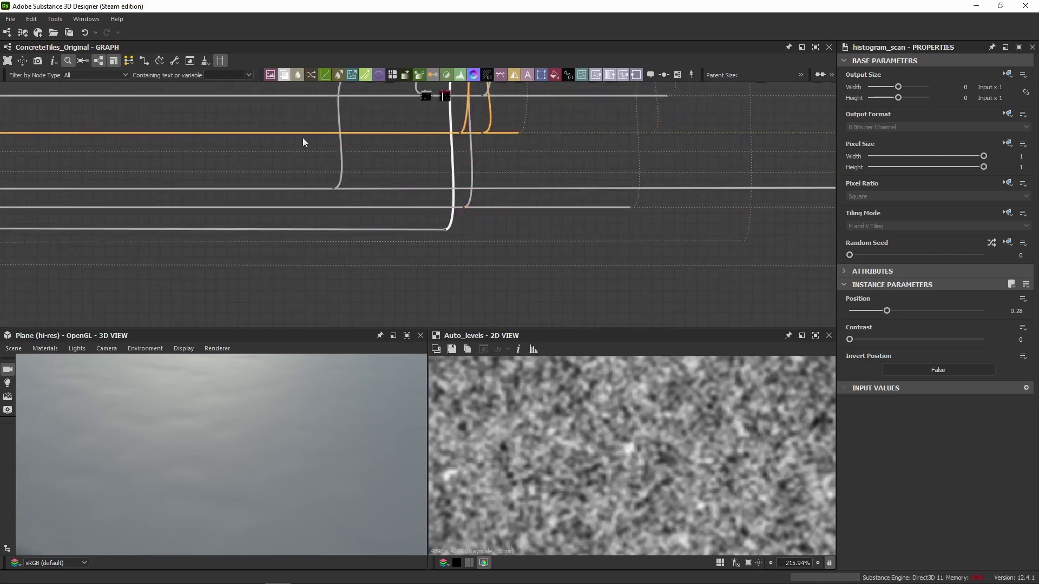
drag(475, 220, 423, 235)
middle_drag(69, 193, 469, 161)
scroll(167, 218, up, 4)
scroll(169, 222, up, 5)
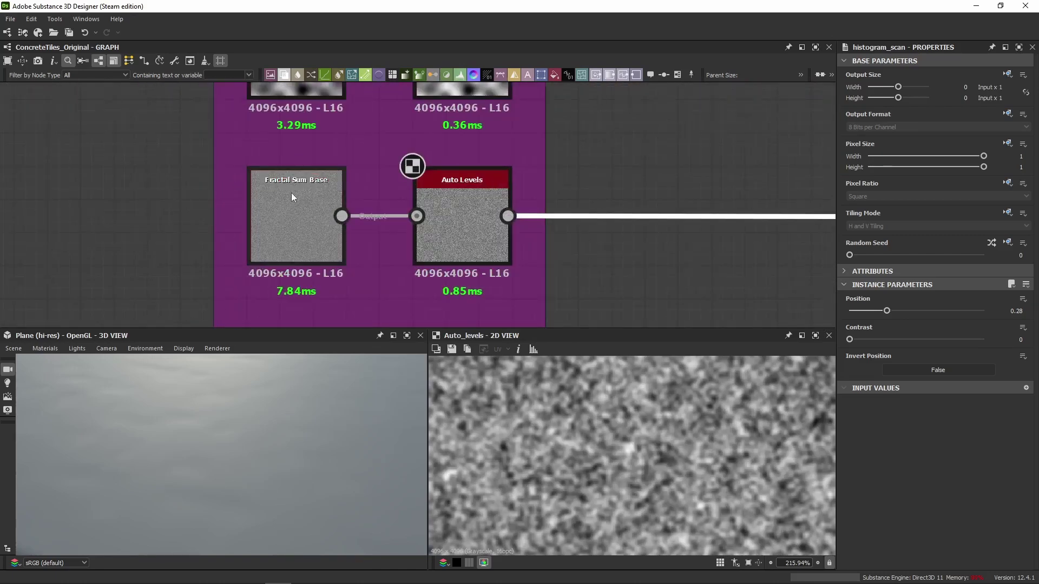
double_click(326, 228)
Return to the Concrete Noise chain and check the settings of the Histogram Scan and the Blend node after it.
scroll(568, 173, down, 8)
middle_drag(645, 166, 404, 284)
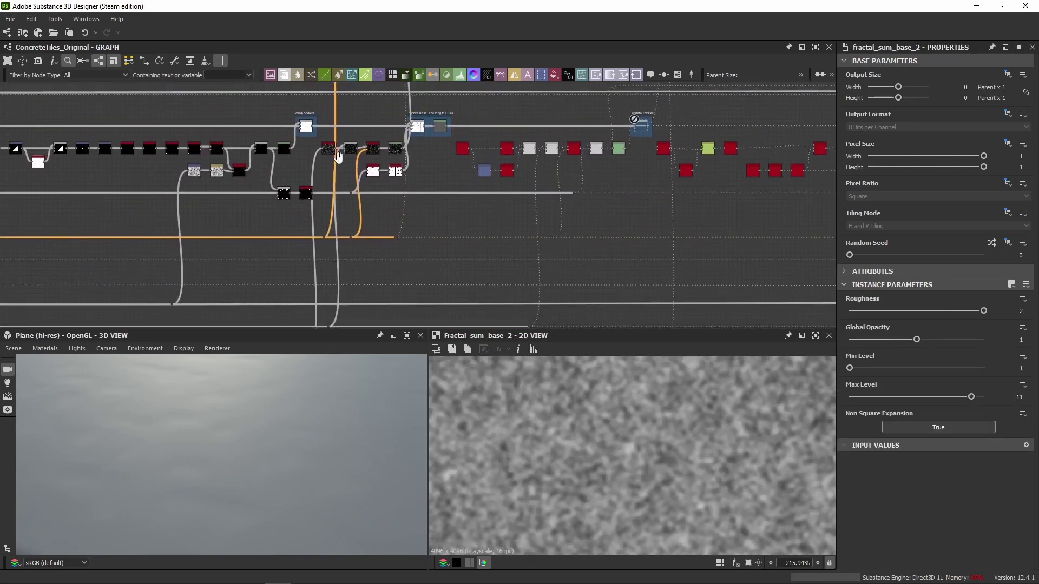
middle_drag(336, 147, 340, 179)
scroll(338, 179, up, 5)
scroll(339, 178, up, 3)
double_click(338, 183)
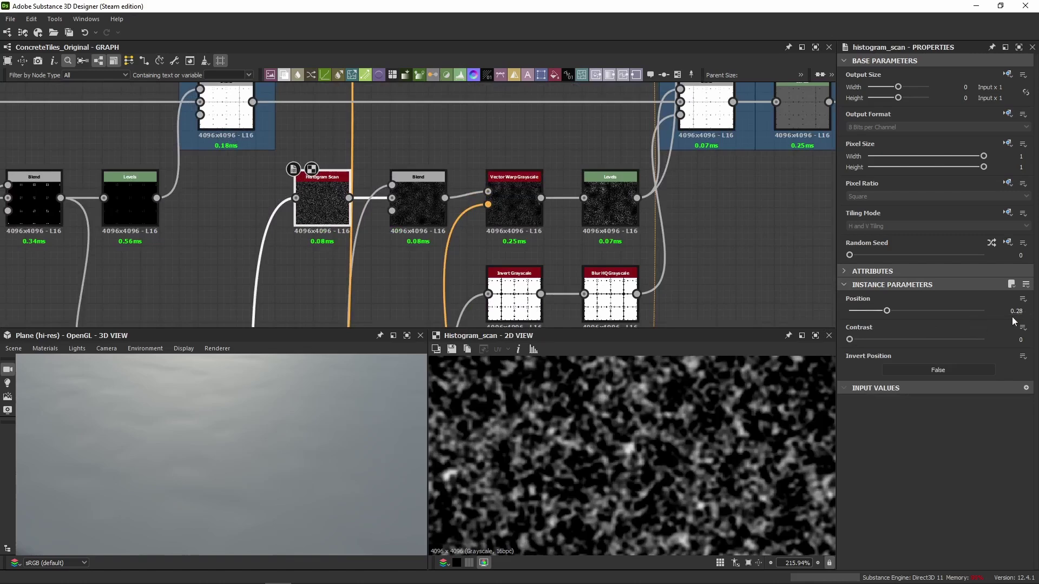
click(411, 213)
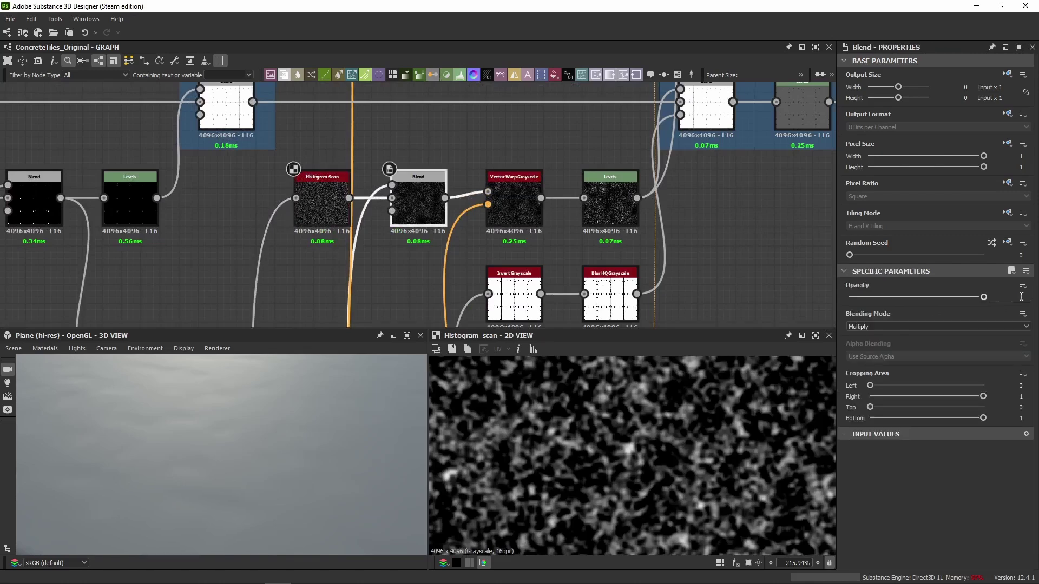
Trace the Blend node's foreground input back to the Perlin Noise and its Auto Levels node.
scroll(460, 168, down, 8)
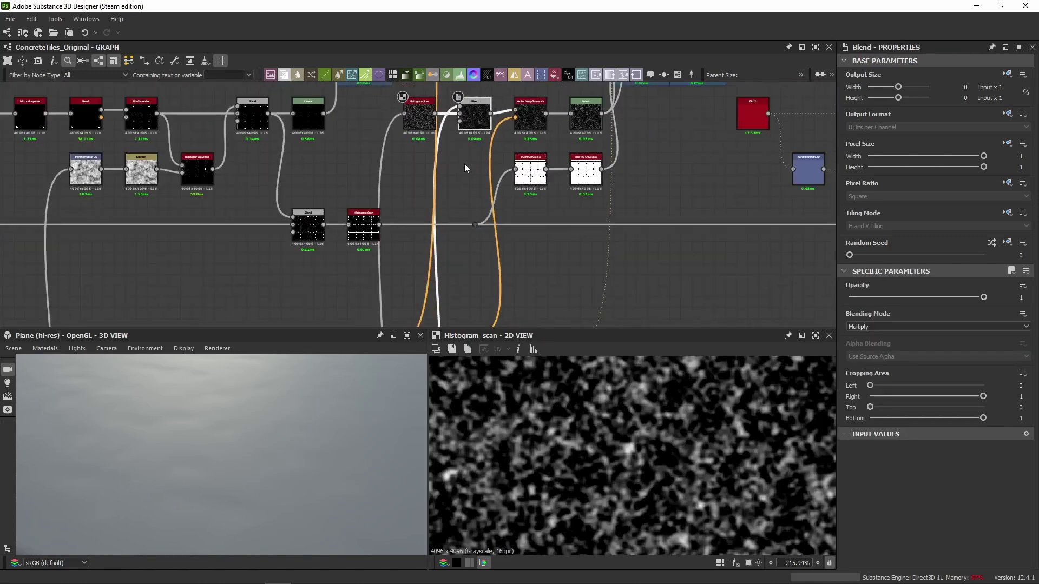
scroll(452, 174, up, 6)
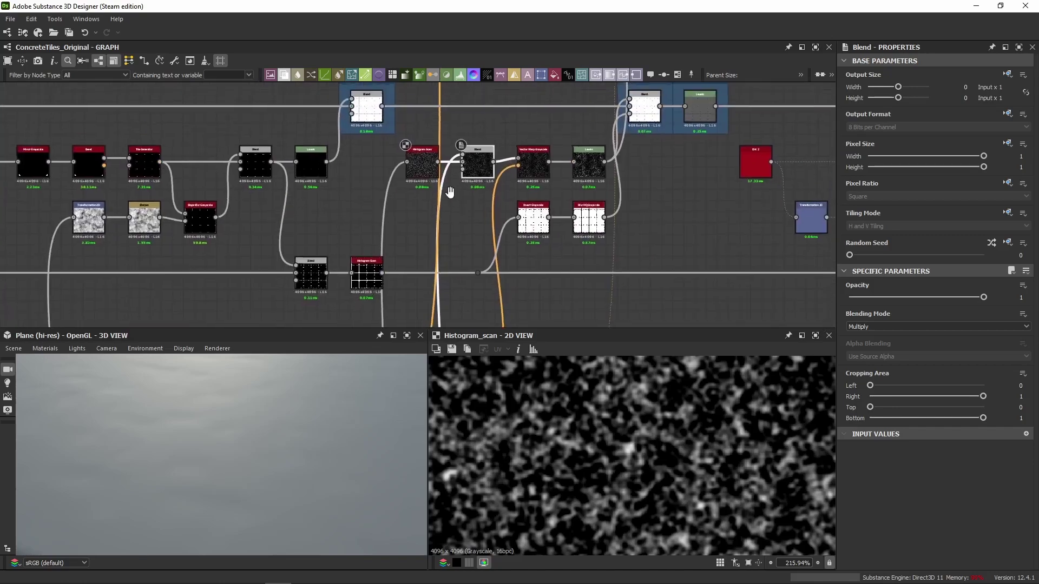
double_click(466, 142)
scroll(444, 217, down, 8)
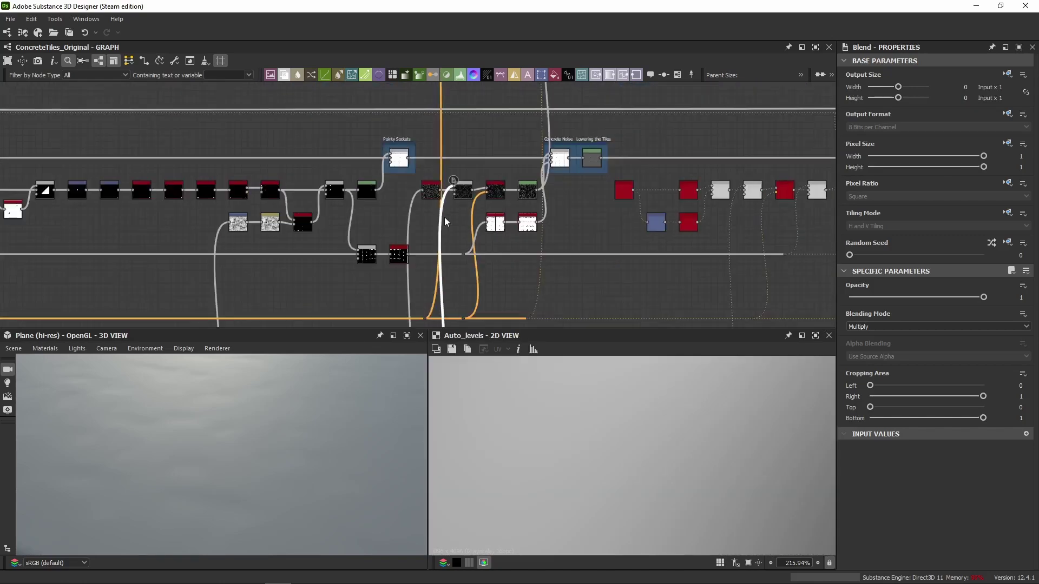
middle_drag(439, 241, 466, 152)
middle_drag(382, 237, 682, 228)
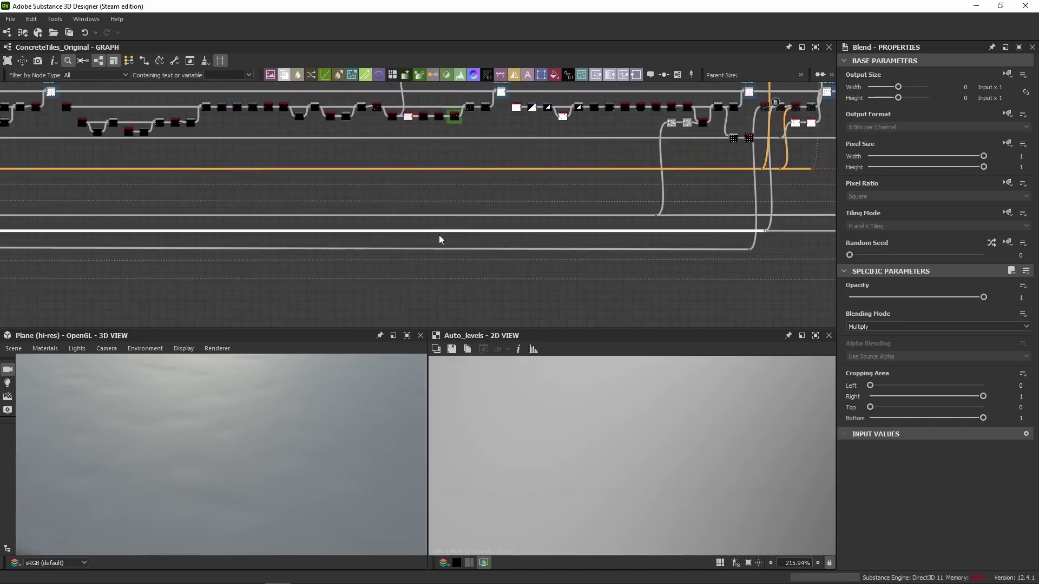
middle_drag(323, 224, 724, 206)
middle_drag(179, 202, 426, 205)
scroll(304, 212, up, 10)
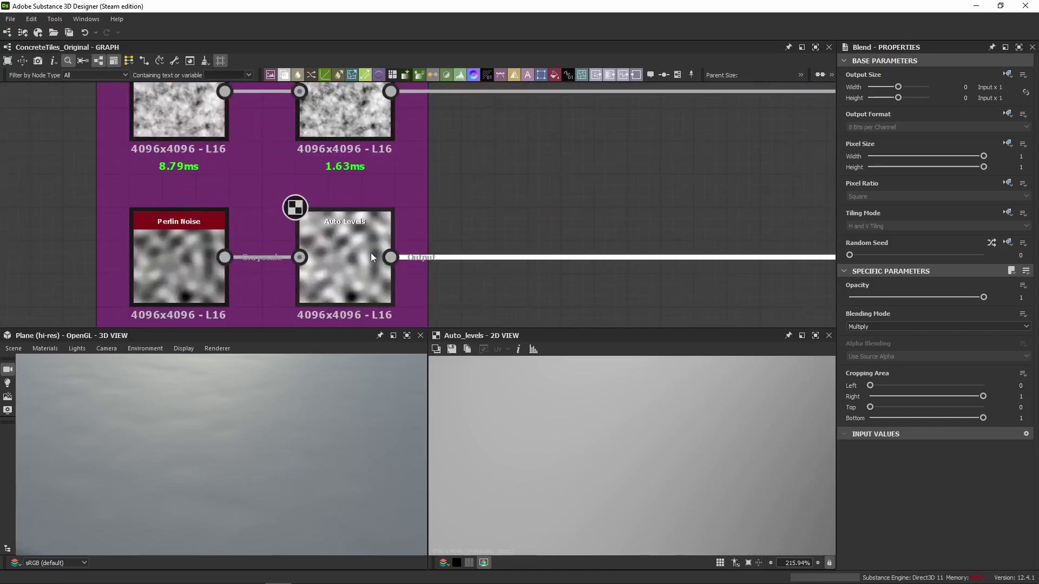
Return to the Blend node after the Histogram Scan and preview its Multiply result in the 2D view.
scroll(371, 254, down, 10)
middle_drag(638, 243, 239, 249)
scroll(239, 249, down, 1)
middle_drag(692, 241, 227, 226)
scroll(673, 224, down, 3)
middle_drag(608, 225, 111, 226)
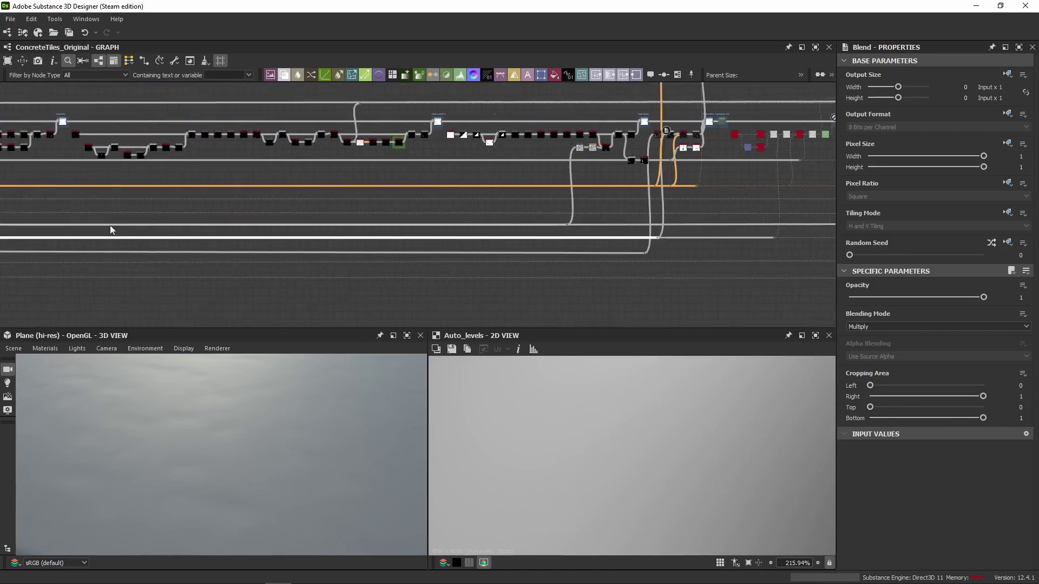
middle_drag(721, 219, 420, 220)
scroll(414, 173, up, 5)
middle_drag(334, 145, 352, 215)
scroll(346, 164, up, 5)
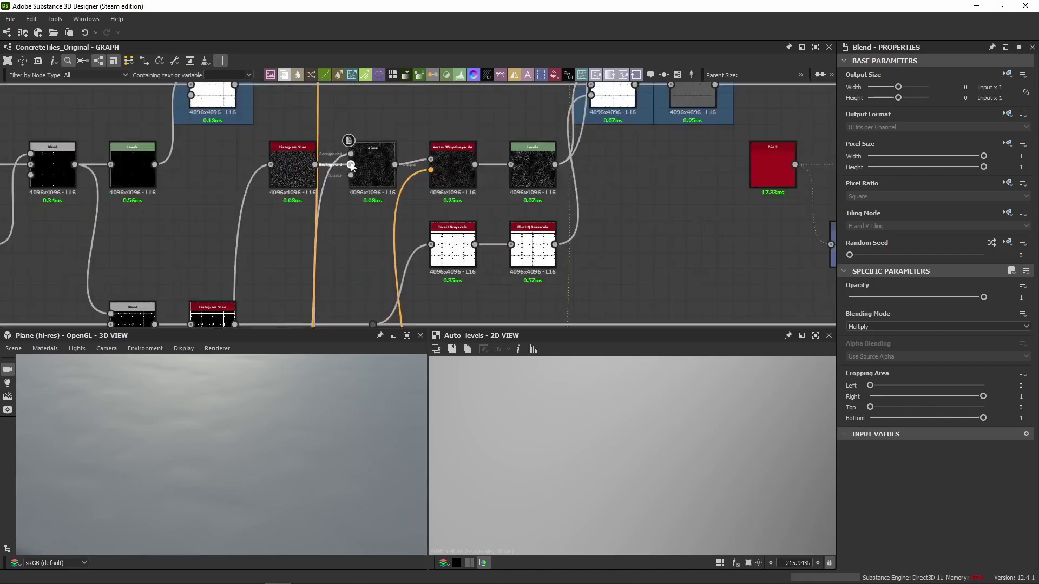
scroll(351, 165, up, 3)
double_click(377, 153)
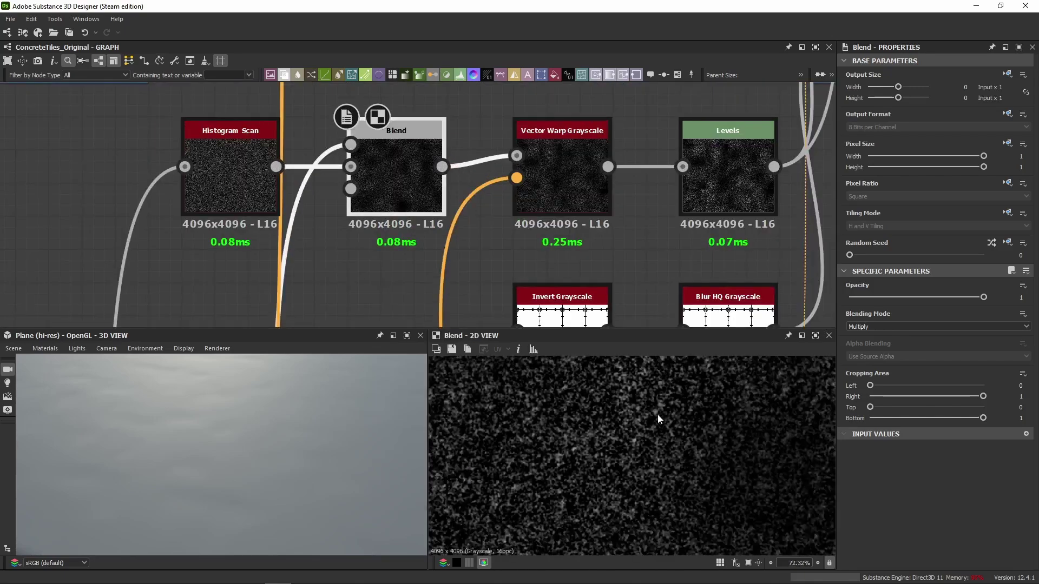
scroll(638, 433, down, 6)
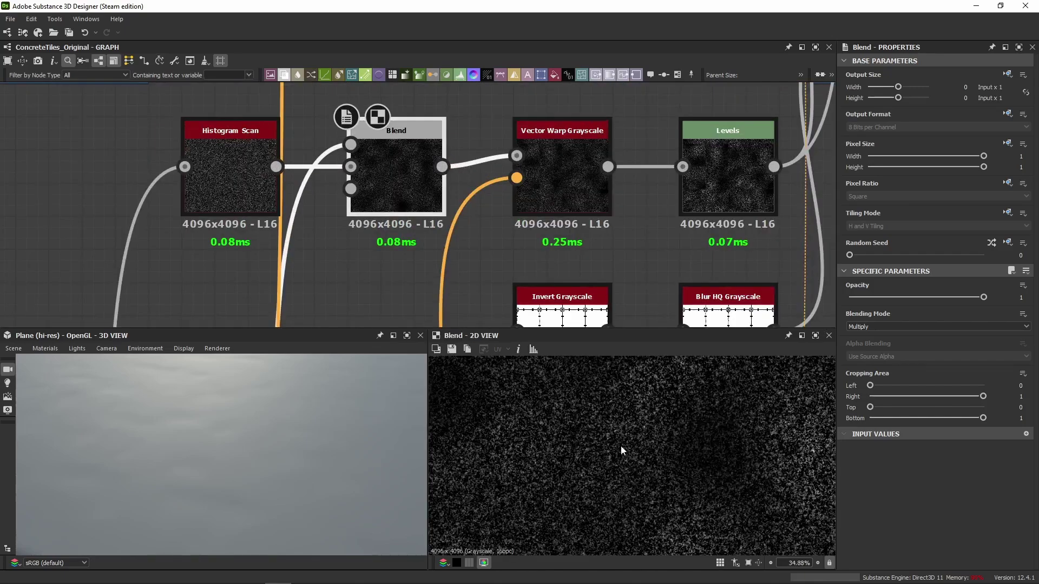
Compare the Histogram Scan's output with the Blend node's result across the whole texture.
double_click(230, 178)
scroll(684, 406, down, 3)
double_click(411, 174)
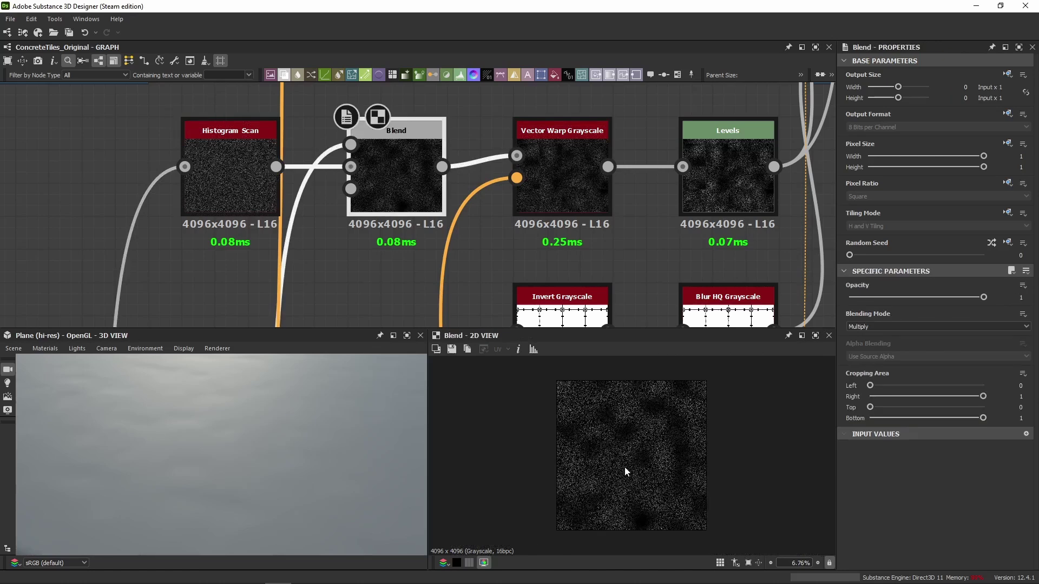
middle_drag(454, 242, 362, 215)
scroll(586, 417, up, 5)
scroll(436, 208, down, 3)
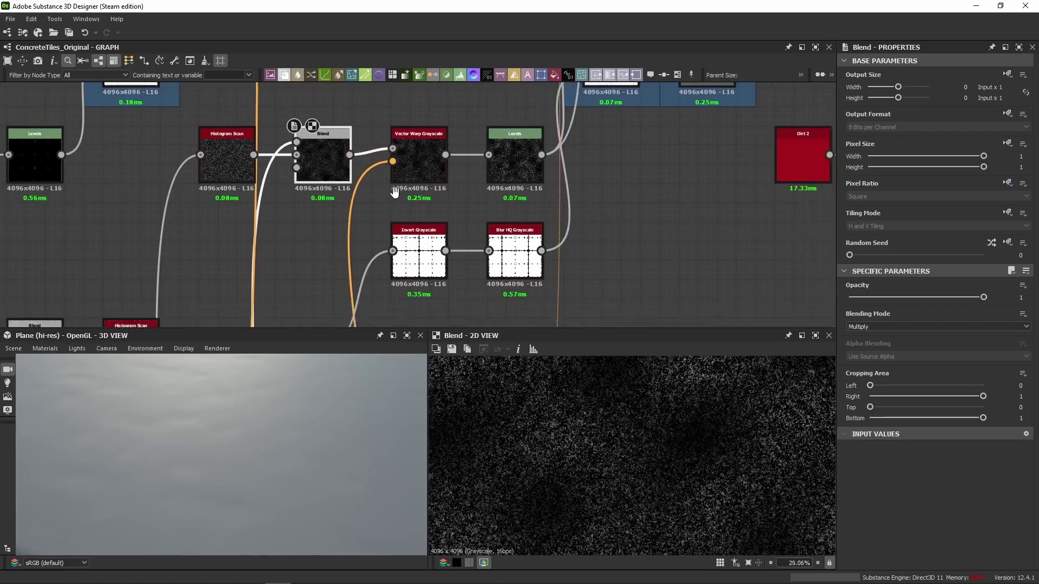
Preview the Vector Warp Grayscale node, check its intensity and follow the link feeding its vector map.
double_click(401, 160)
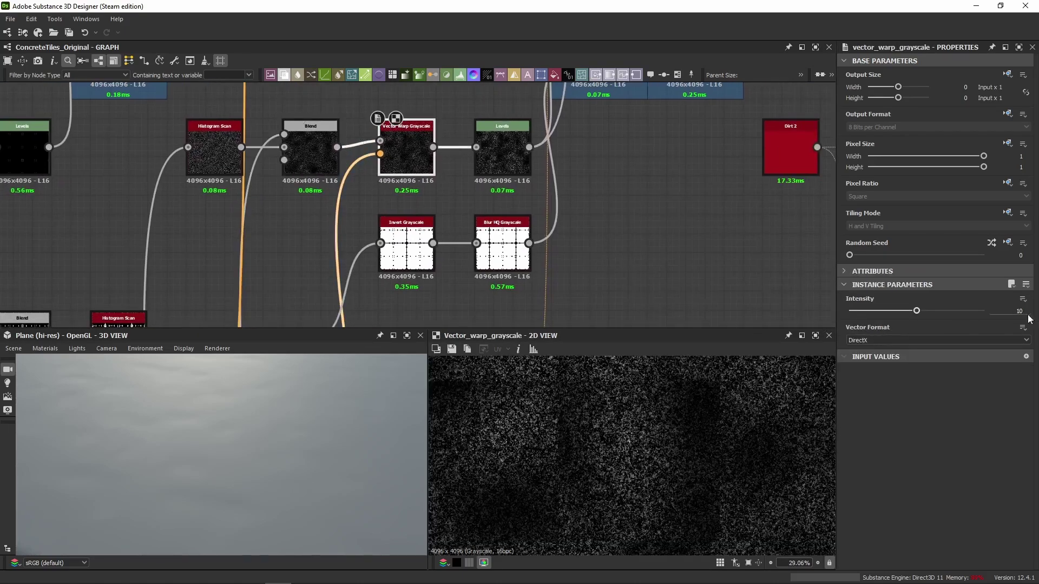
scroll(418, 318, down, 5)
middle_drag(417, 318, 473, 124)
click(254, 200)
middle_drag(297, 180, 251, 255)
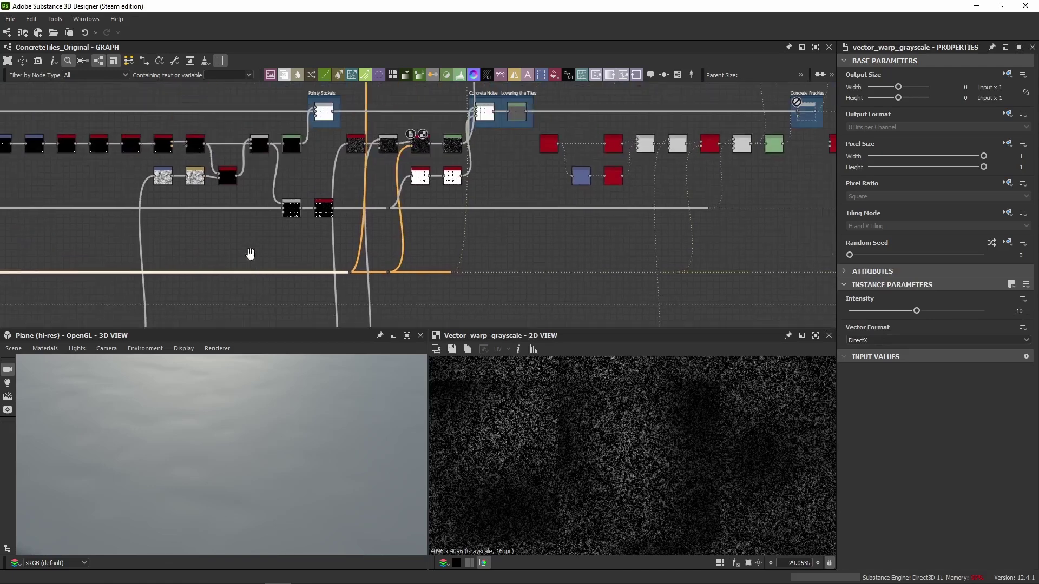
scroll(389, 141, up, 2)
scroll(411, 152, up, 4)
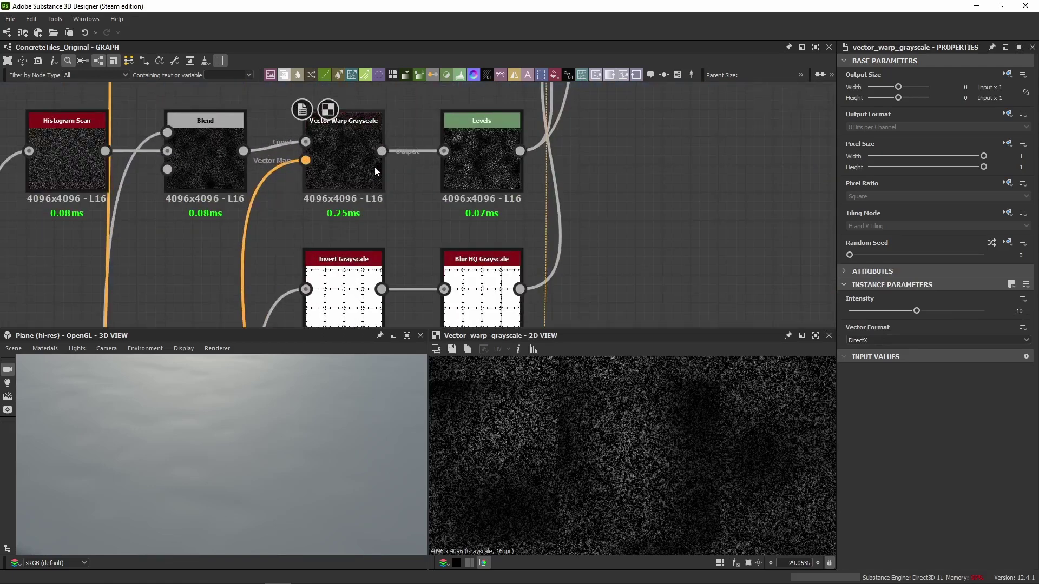
Preview the Levels node after the Vector Warp, show its parameters as sliders and set Level In High to 0.5465.
double_click(501, 153)
click(1026, 270)
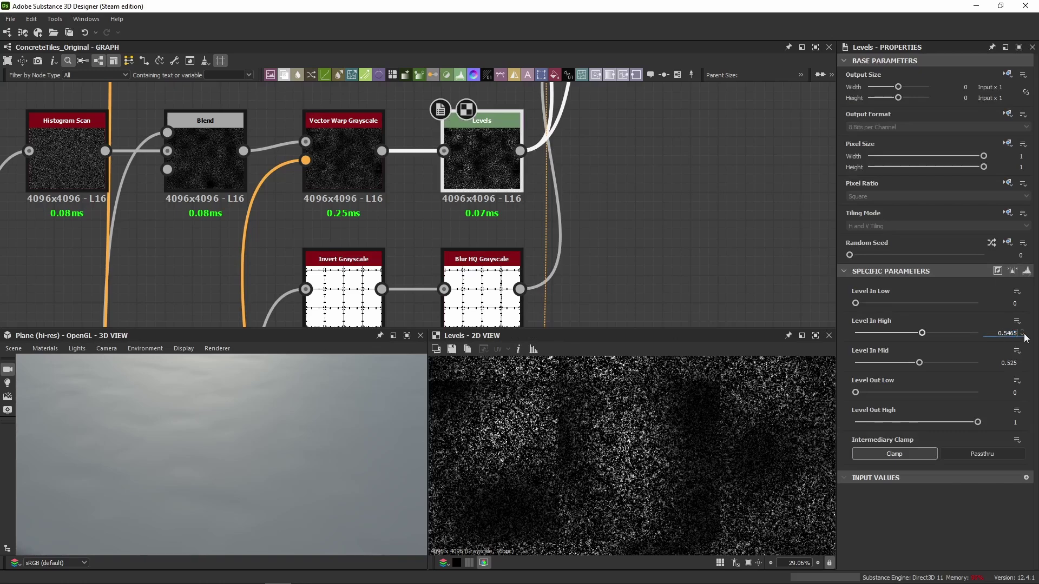
key(Return)
Preview the Concrete Noise Blend node and check its opacity, blending mode and incoming links.
middle_drag(638, 160, 554, 212)
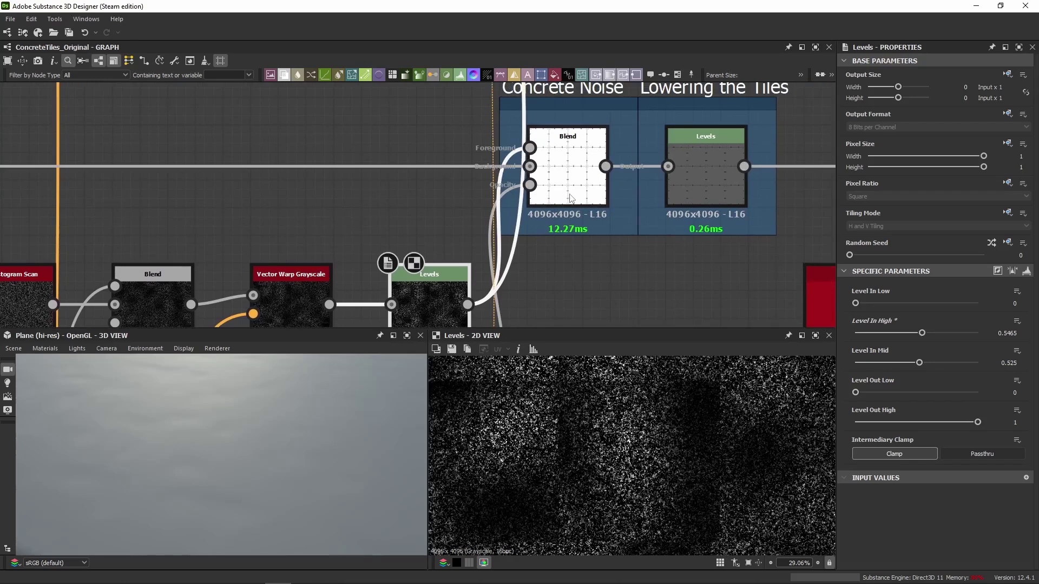
middle_drag(550, 285, 526, 272)
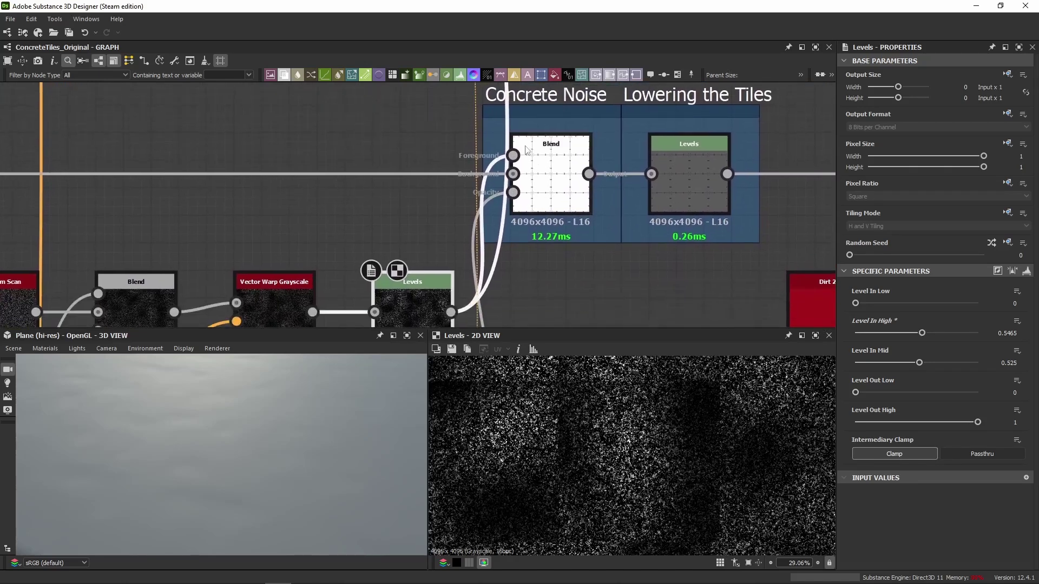
click(537, 162)
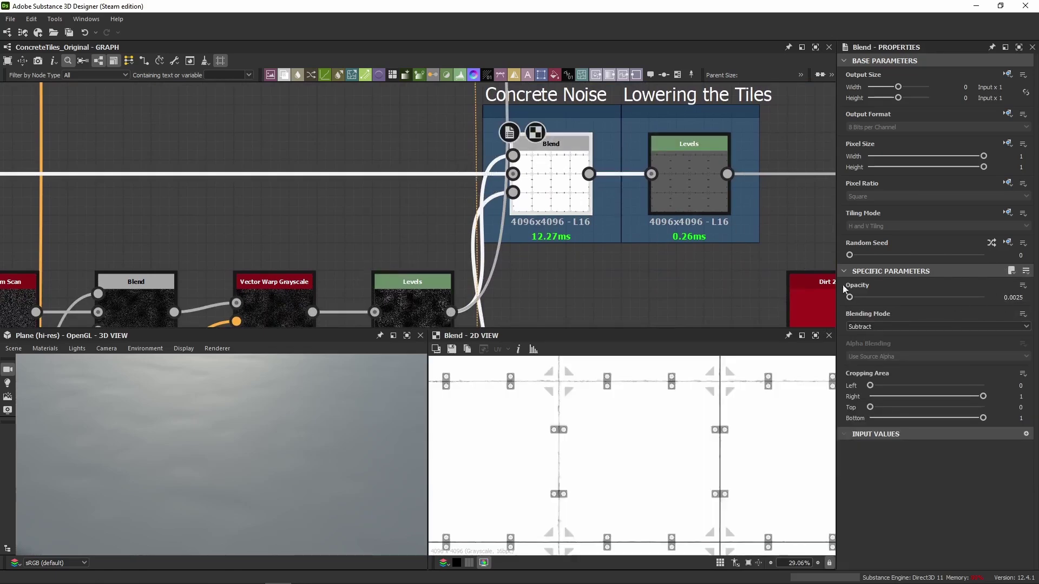
scroll(556, 201, down, 2)
scroll(551, 198, down, 2)
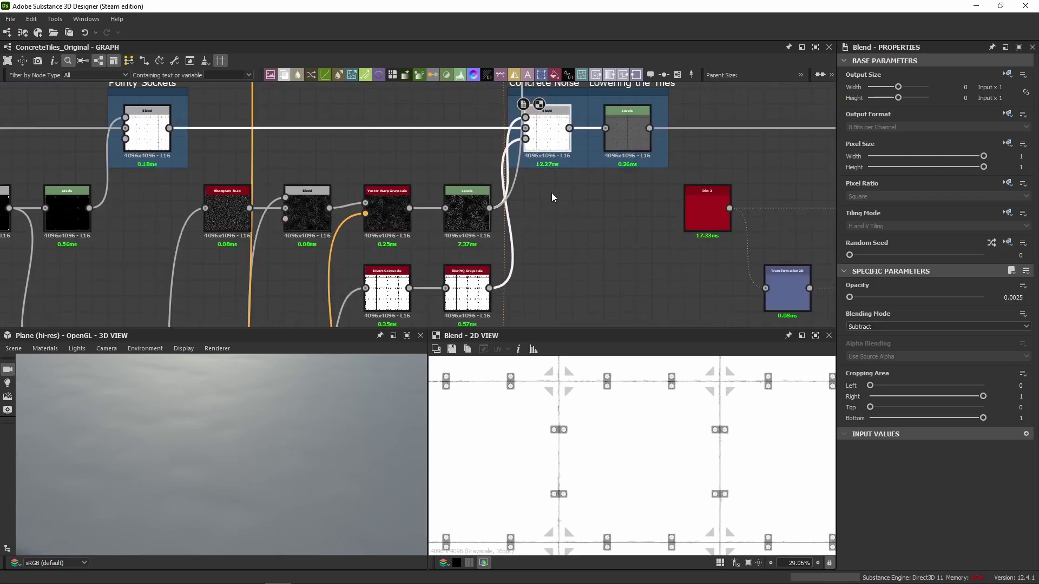
Try the Concrete Noise Blend's opacity at 0.94 on the tile surface, and undo the change.
drag(199, 436, 238, 470)
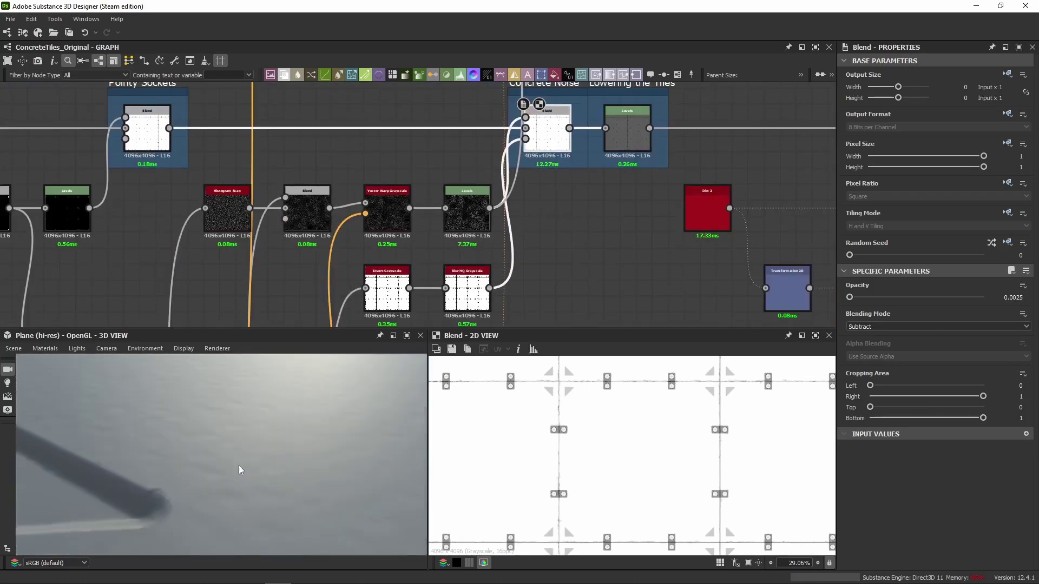
click(973, 298)
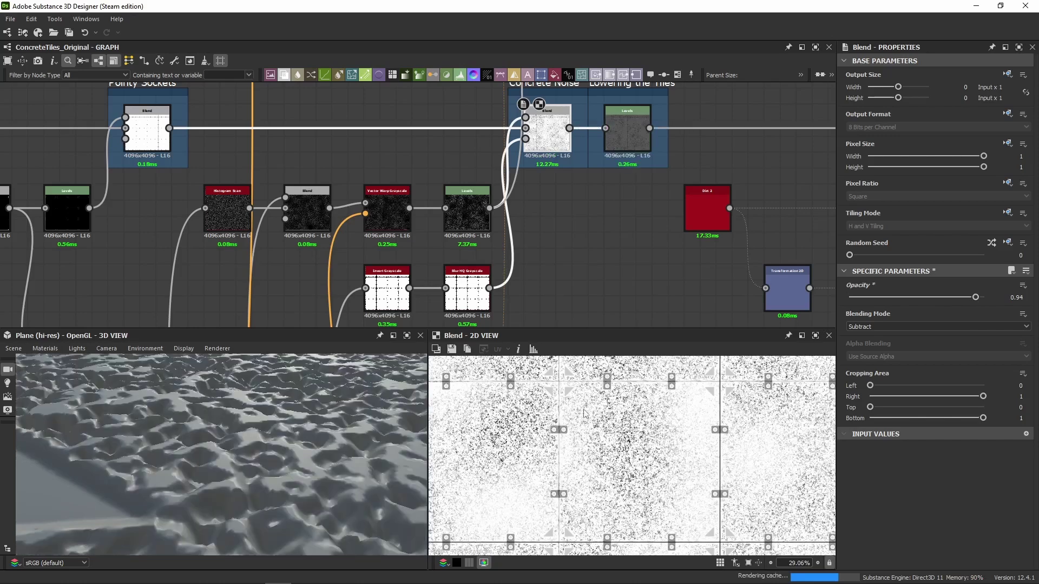
key(ctrl+z)
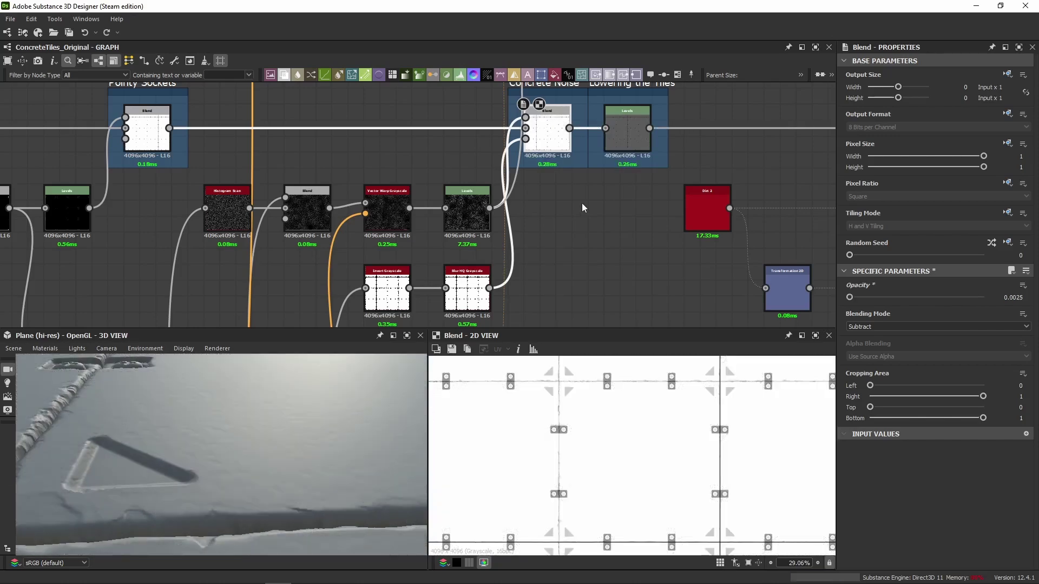
Try the Concrete Noise Blend's opacity at 0.64, examine the masked area around the screw sockets in 3D, and undo the change.
click(934, 297)
drag(117, 449, 192, 398)
mouse_move(240, 436)
mouse_down()
mouse_move(151, 453)
mouse_move(111, 439)
mouse_move(176, 463)
mouse_move(415, 440)
mouse_move(245, 425)
mouse_up()
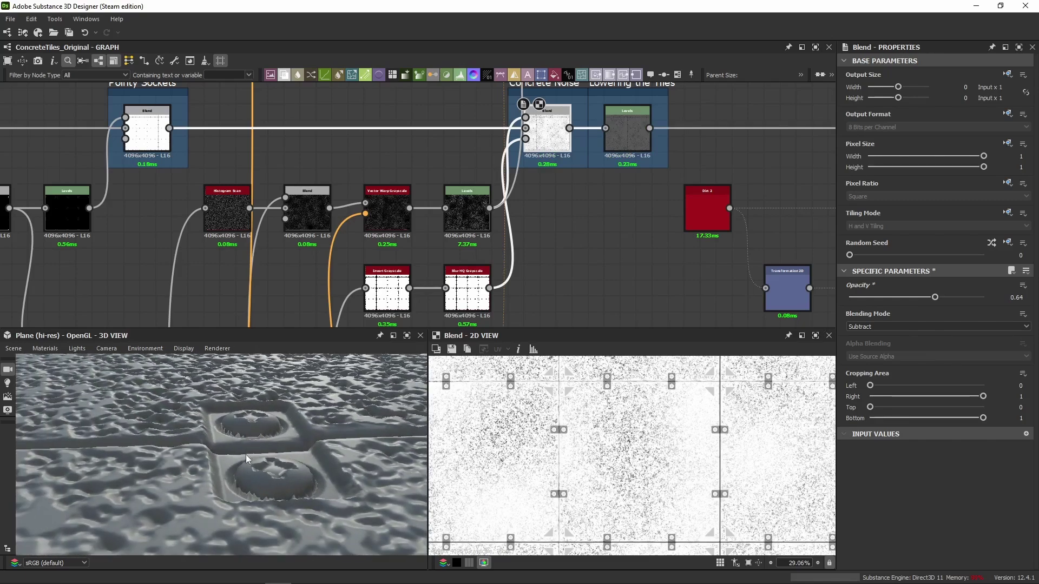
key(ctrl+z)
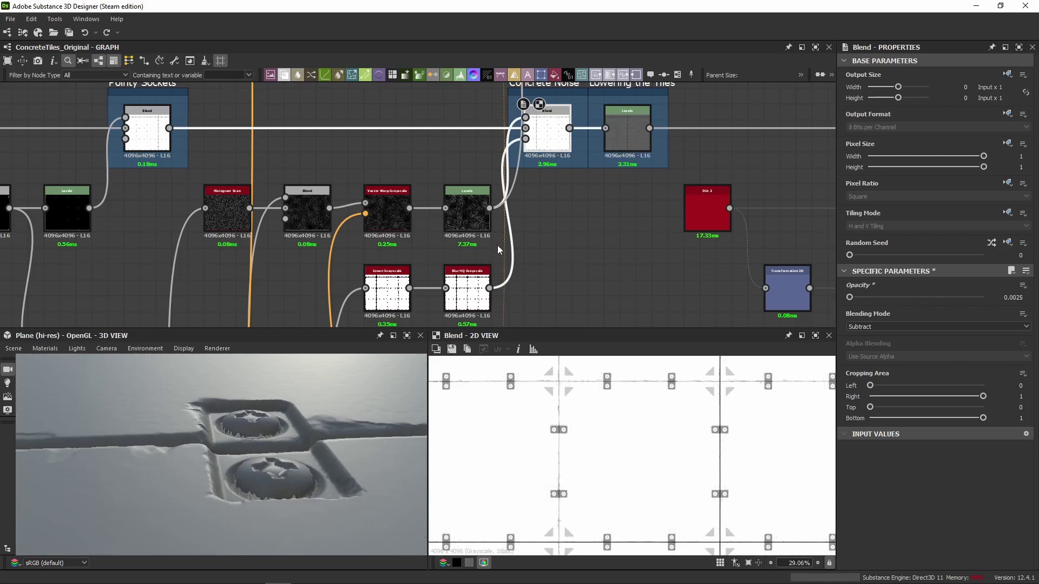
Preview the Blur HQ Grayscale mask, examine its tile gaps and triangular sockets up close, and show the node's parameters.
scroll(524, 142, up, 2)
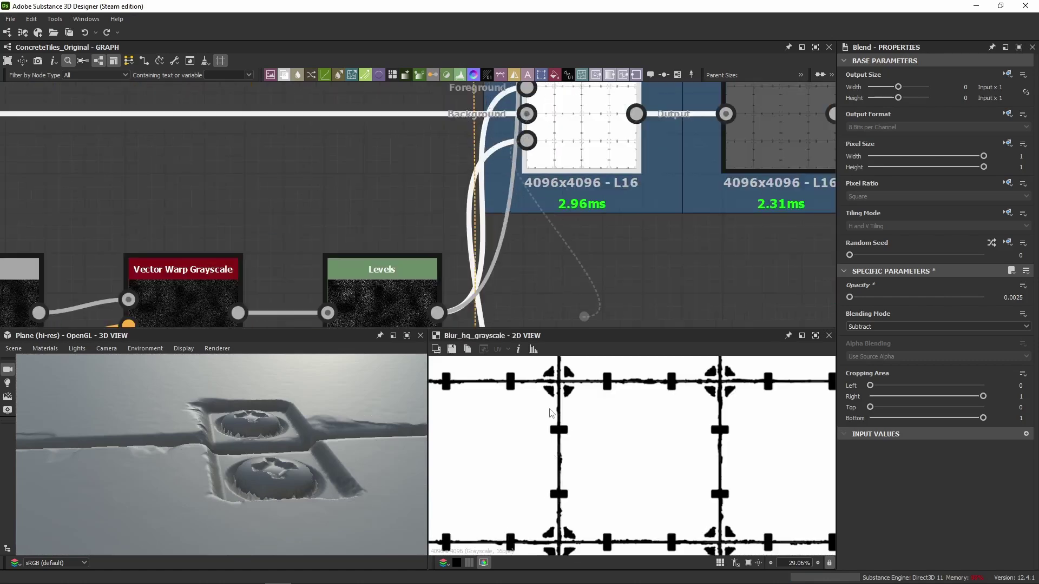
scroll(547, 406, up, 8)
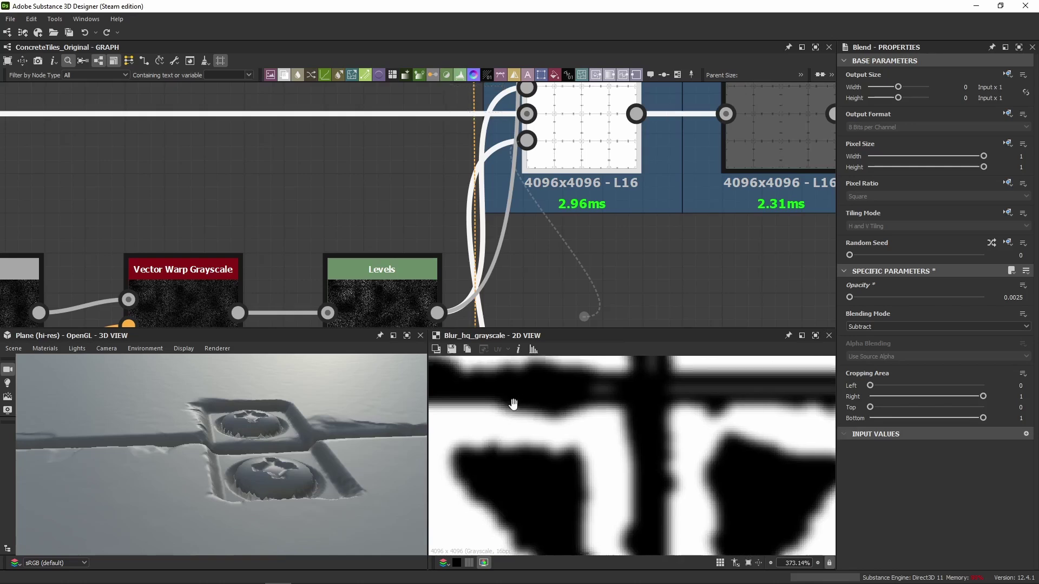
scroll(649, 364, down, 1)
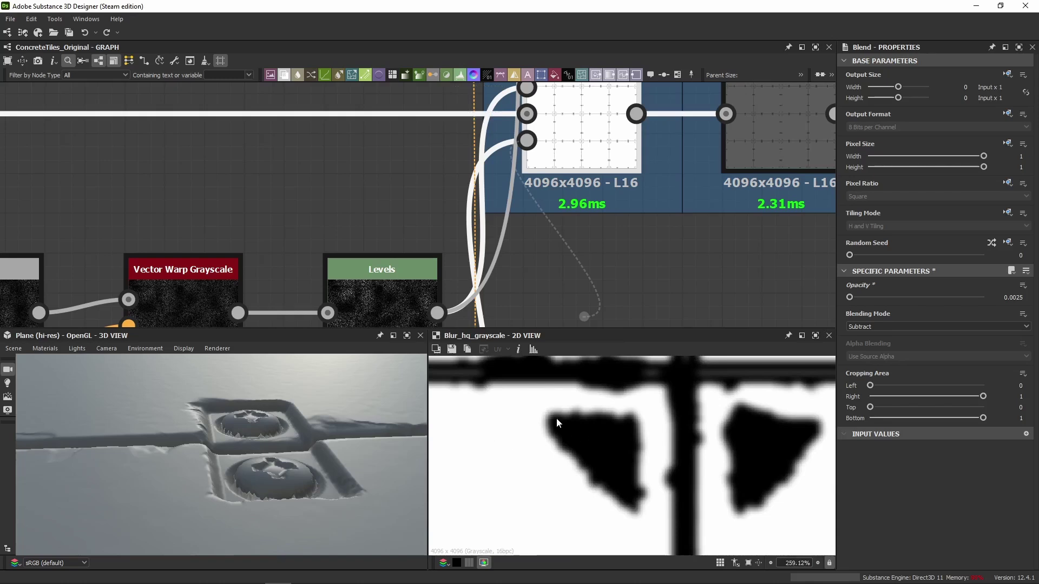
middle_drag(557, 422, 592, 437)
middle_drag(691, 429, 627, 468)
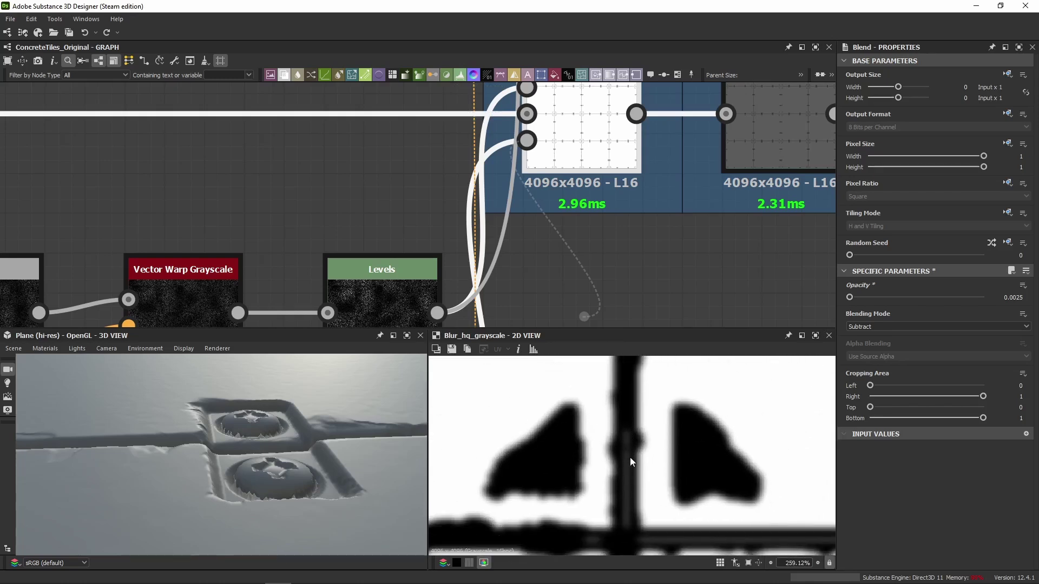
scroll(629, 457, up, 5)
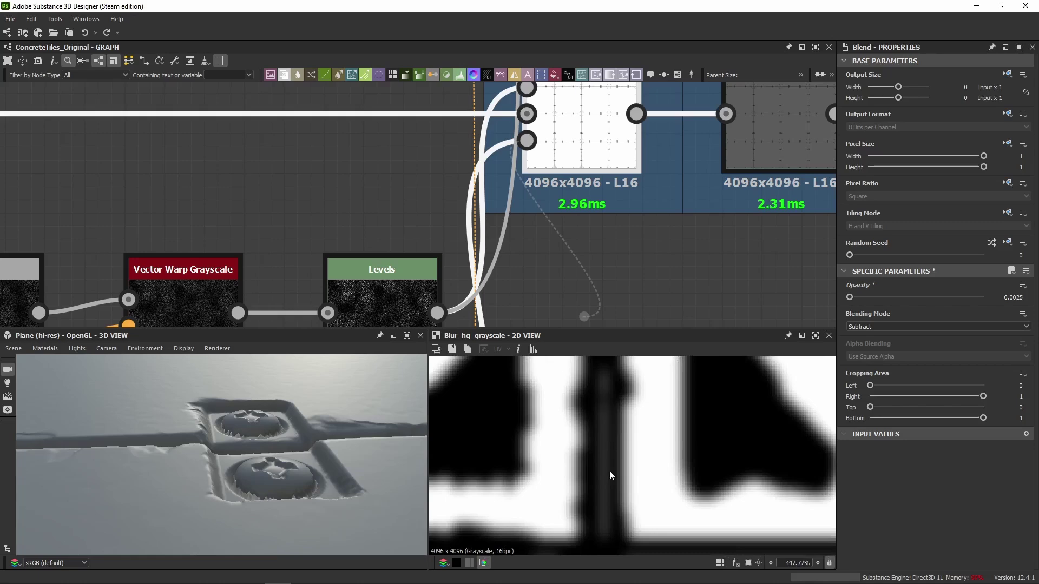
scroll(578, 268, down, 5)
middle_drag(570, 253, 535, 111)
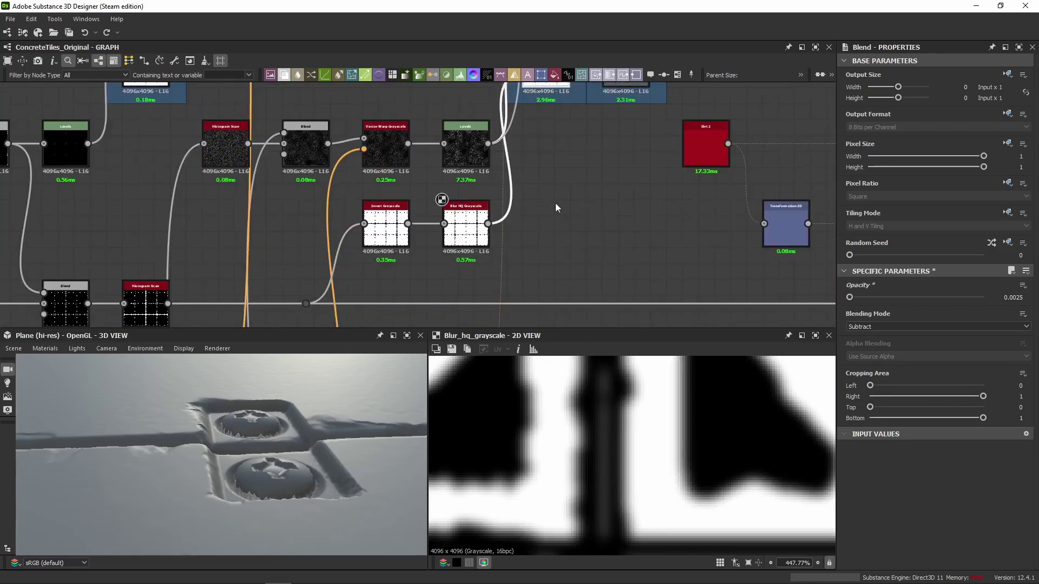
click(465, 222)
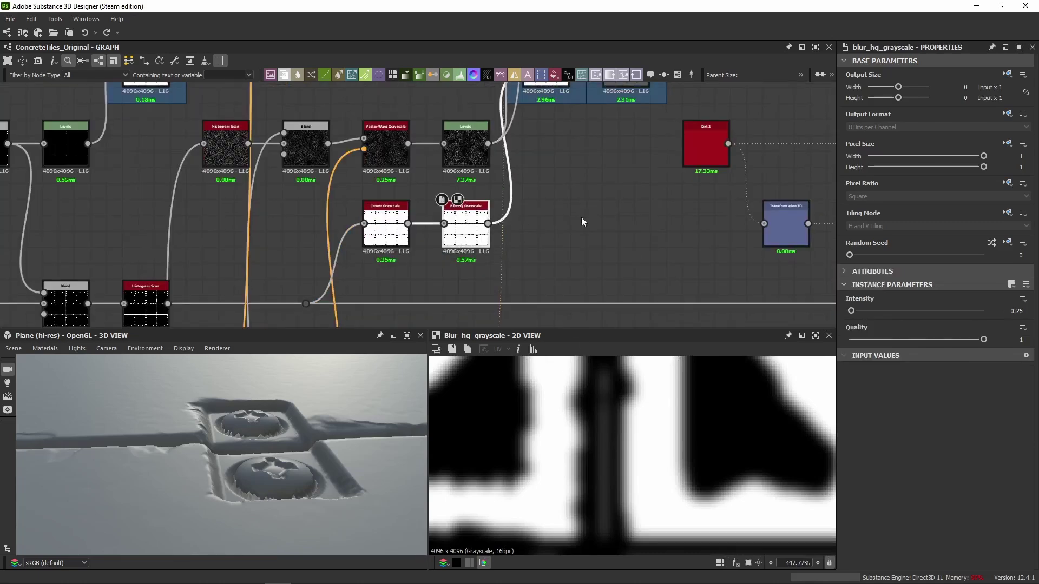
Compare the Concrete Noise Blend's output with its Blur HQ Grayscale mask in the 2D view.
middle_drag(557, 156, 538, 225)
click(528, 149)
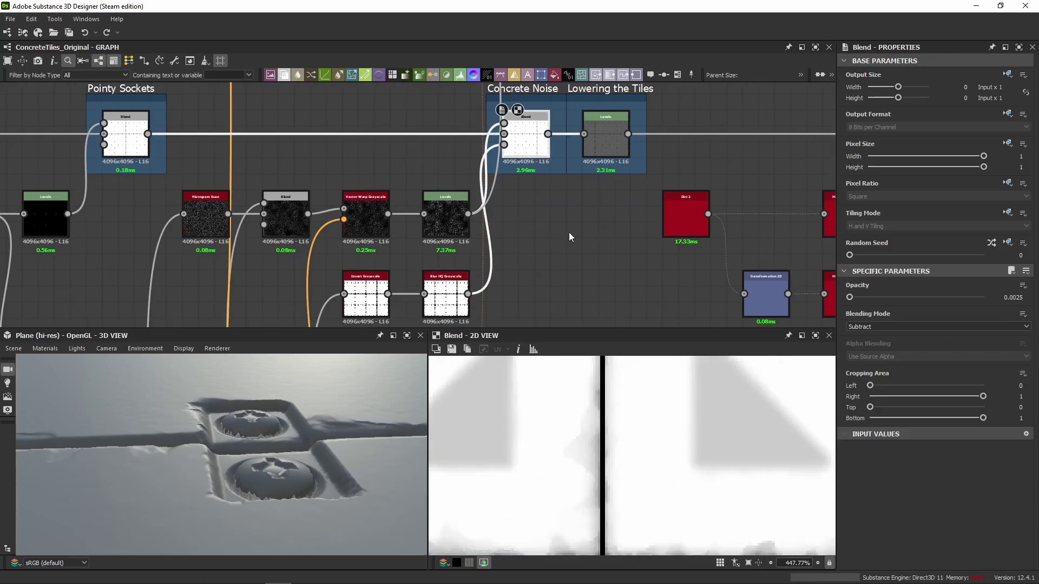
middle_drag(394, 266, 530, 187)
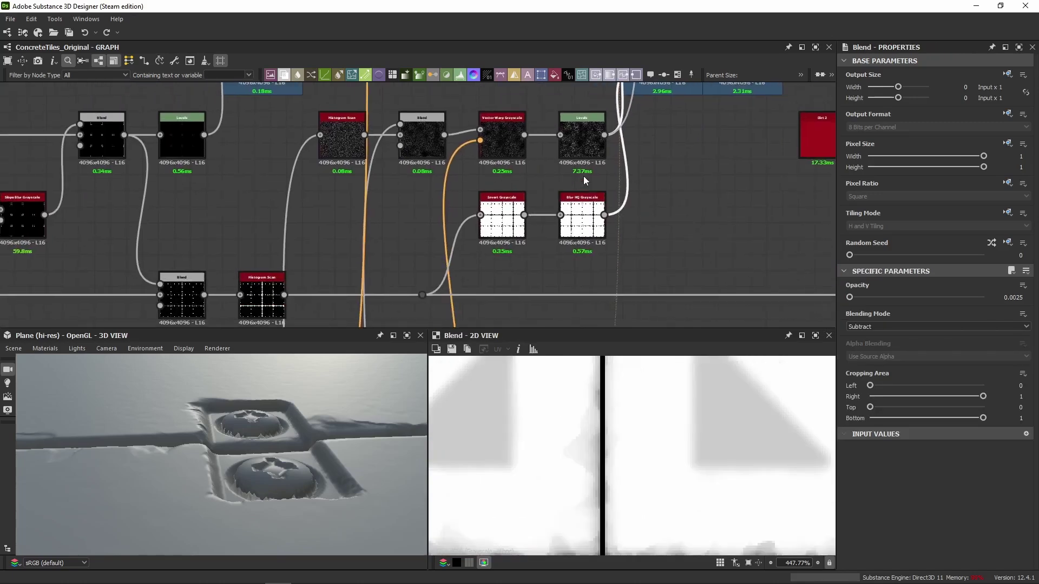
click(587, 214)
Trace the mask's source back to the Edgewear Minor section and preview its Slope Blur Grayscale node.
scroll(586, 211, down, 5)
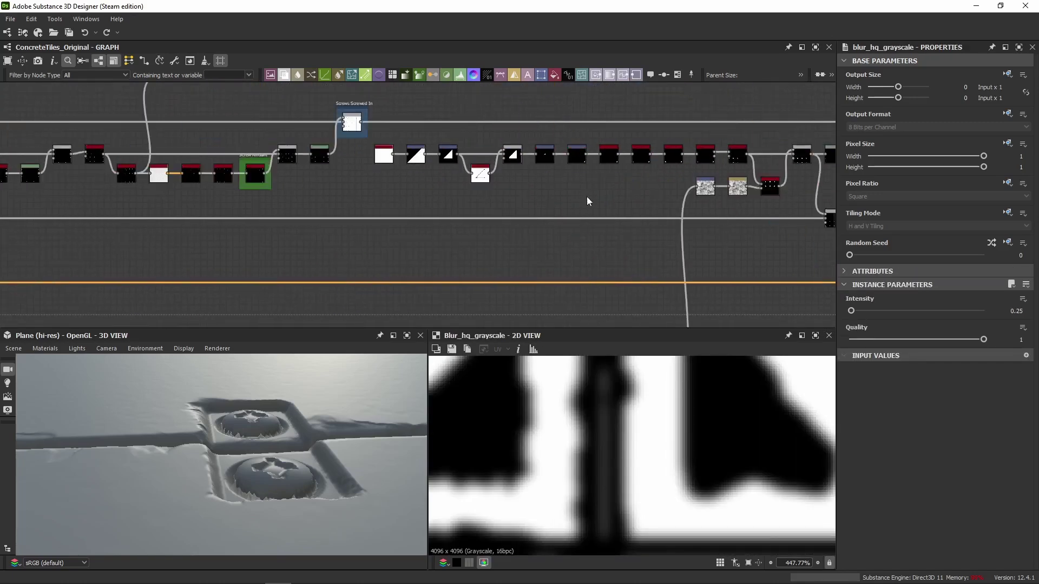
middle_drag(588, 201, 677, 215)
scroll(447, 222, up, 3)
middle_drag(403, 177, 505, 286)
scroll(512, 208, down, 2)
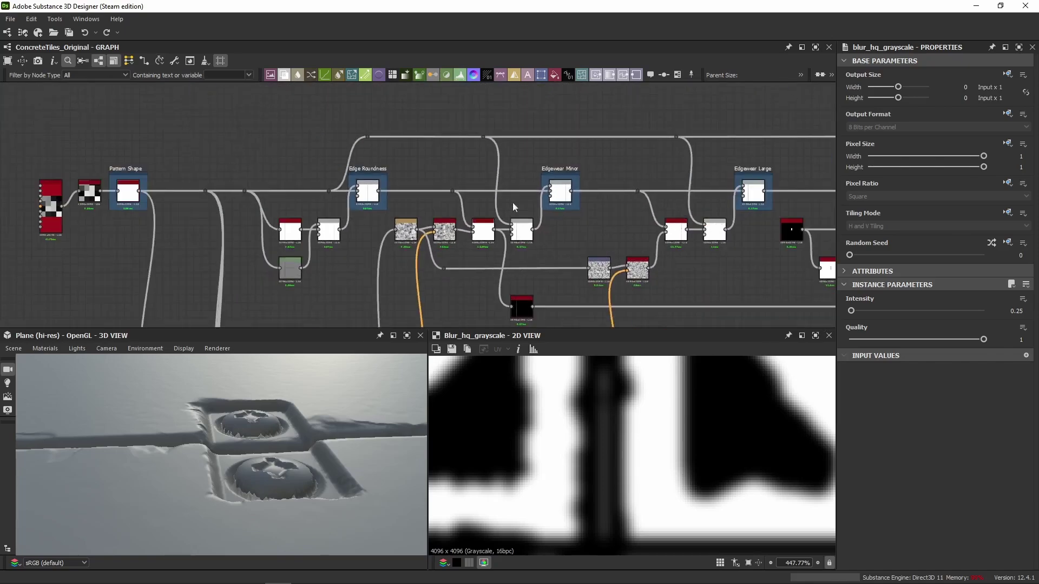
scroll(524, 168, up, 3)
click(523, 167)
middle_drag(585, 299, 530, 161)
click(358, 111)
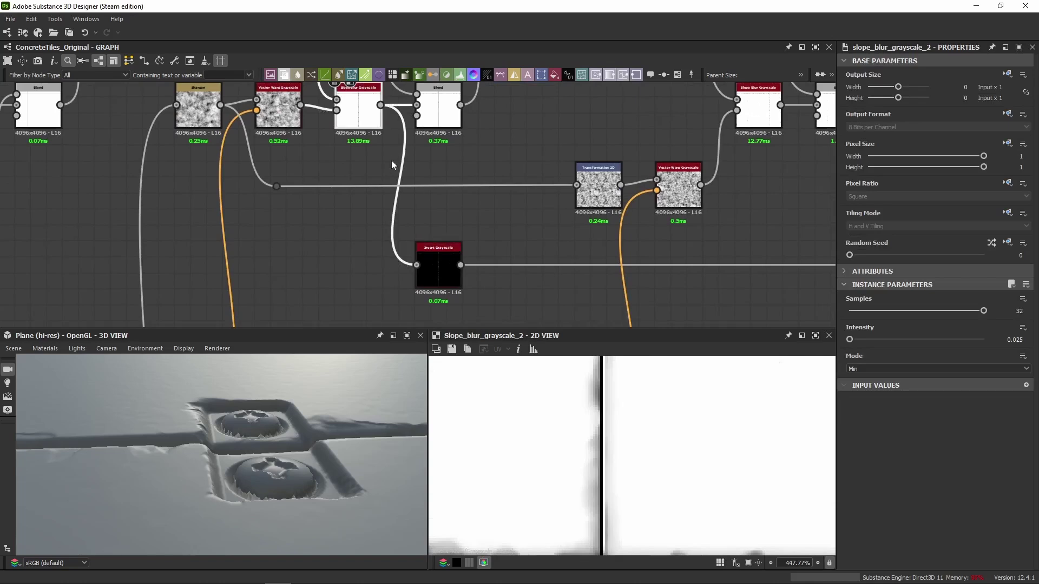
Preview the Invert Grayscale node fed by the Edgewear Minor slope blur and inspect its tile gap lines.
click(453, 271)
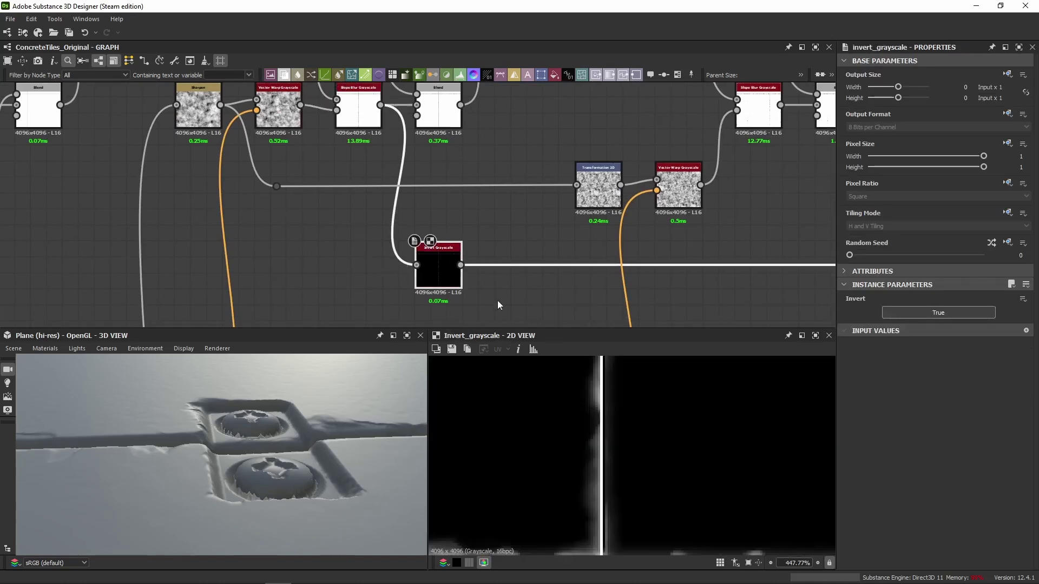
scroll(579, 439, down, 3)
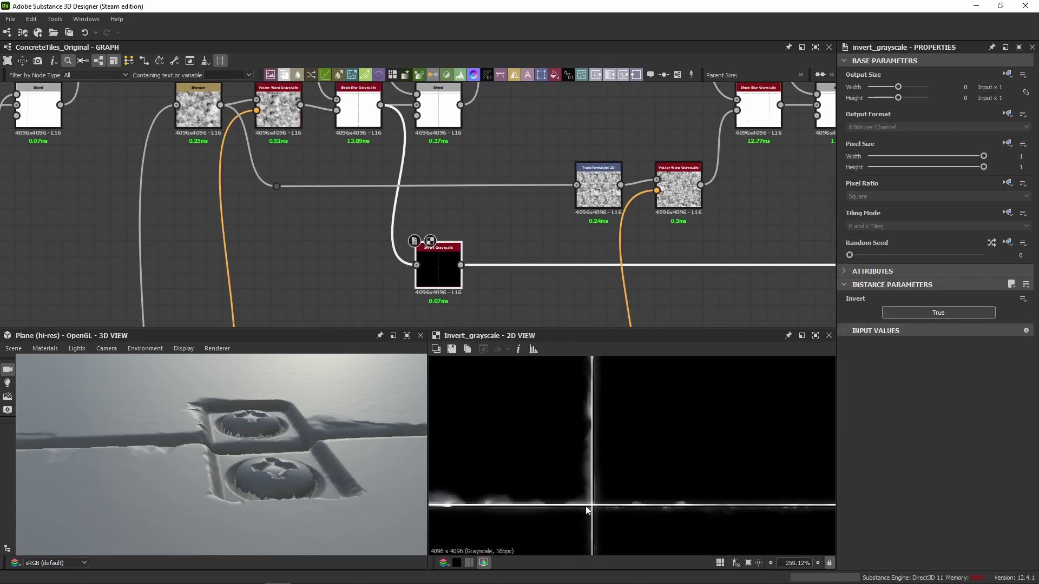
scroll(517, 439, down, 4)
scroll(552, 474, up, 9)
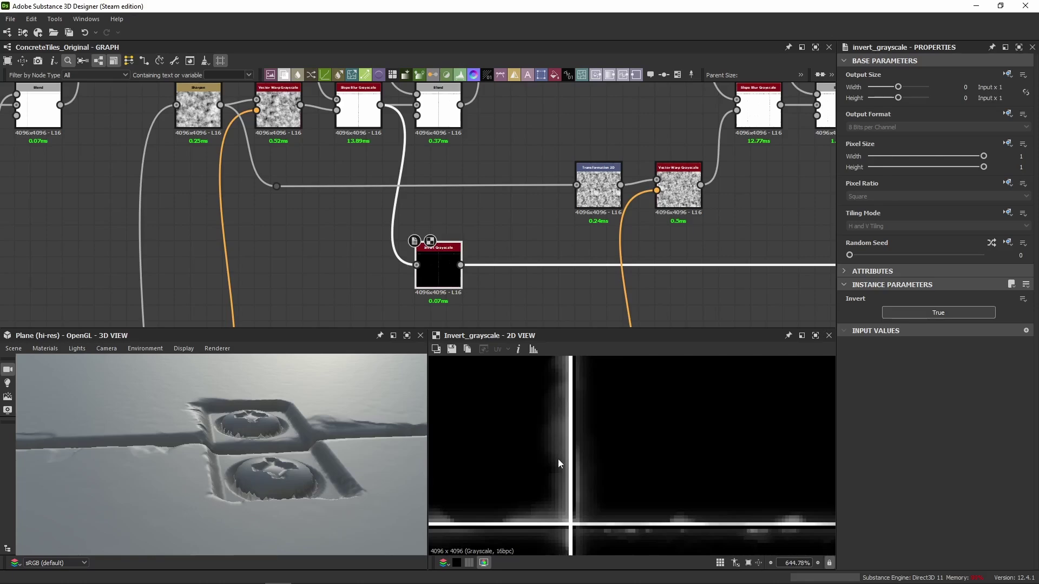
Preview the Add (Linear Dodge) Blend below the Socket Thingy nodes and examine the socket rectangle and gap lines together.
middle_drag(356, 188, 71, 219)
double_click(424, 239)
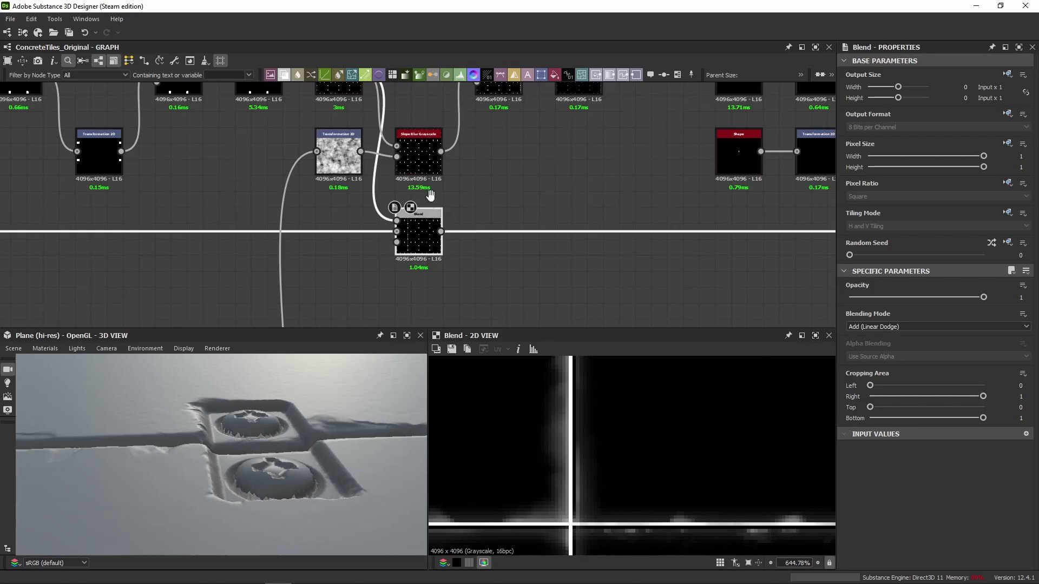
middle_drag(430, 193, 459, 276)
scroll(381, 184, down, 1)
scroll(381, 184, up, 4)
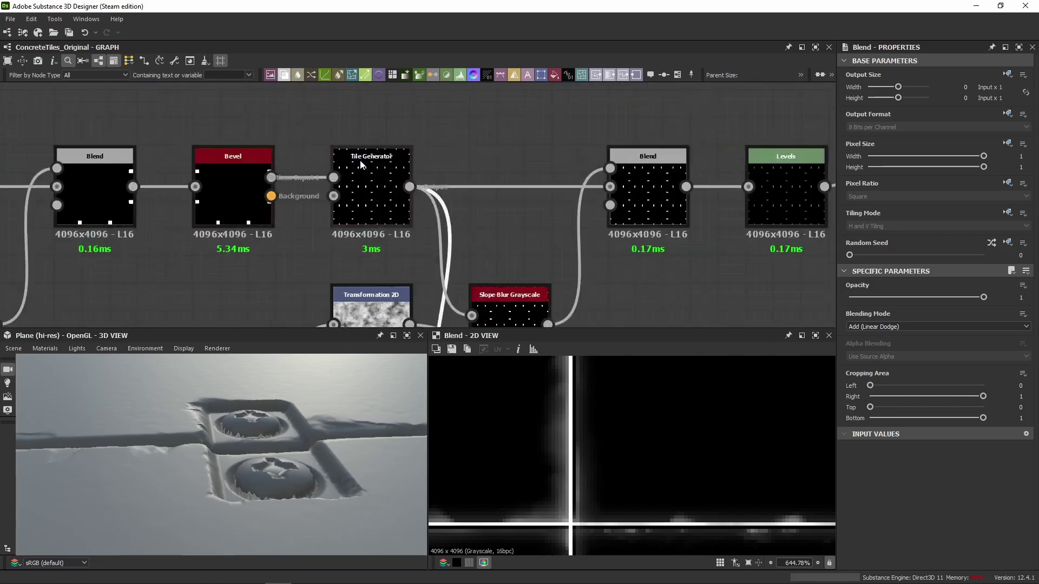
scroll(530, 164, down, 3)
scroll(535, 199, up, 5)
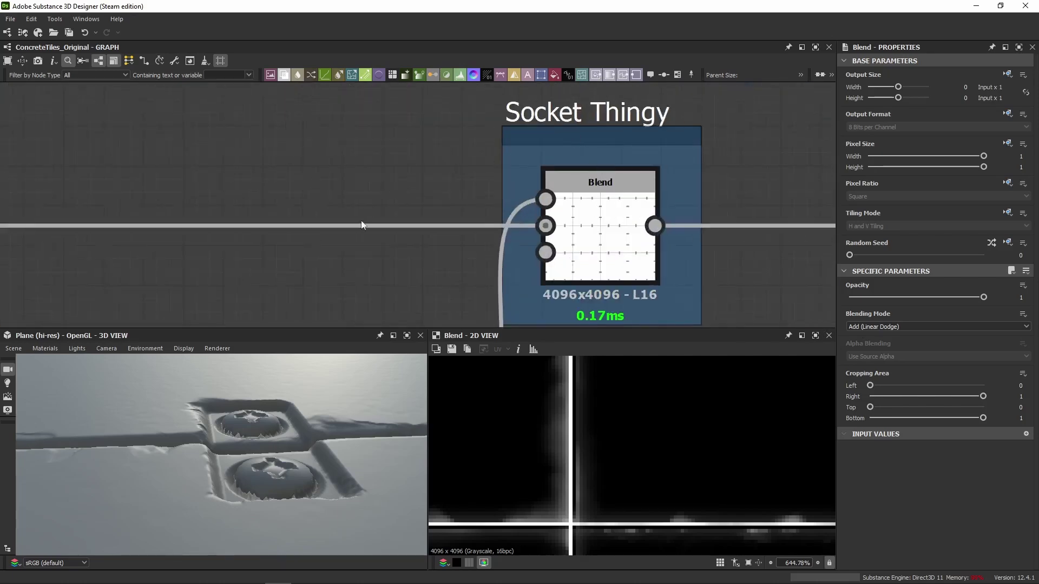
scroll(361, 222, down, 4)
scroll(410, 246, up, 2)
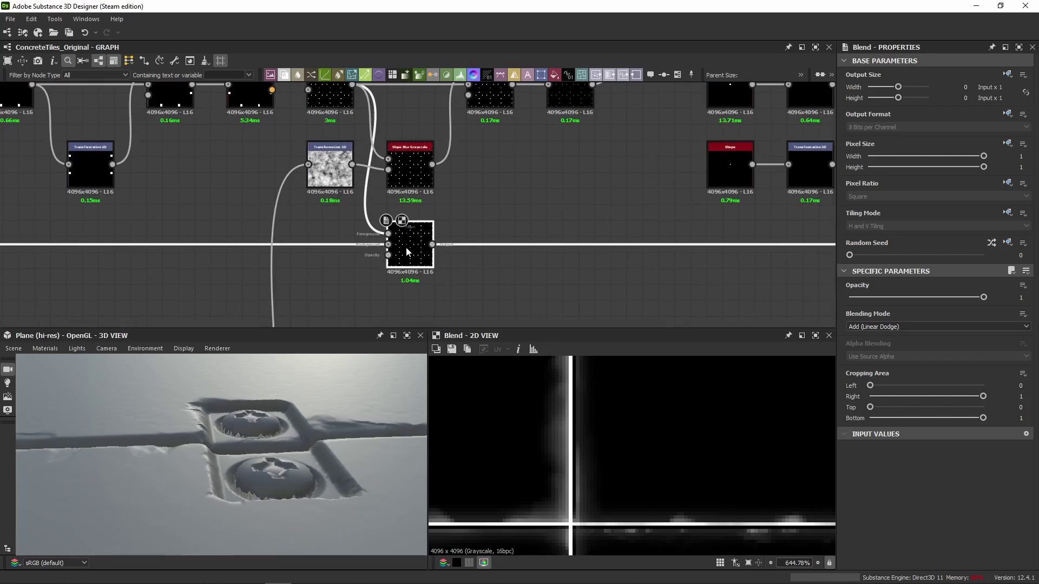
scroll(619, 410, down, 8)
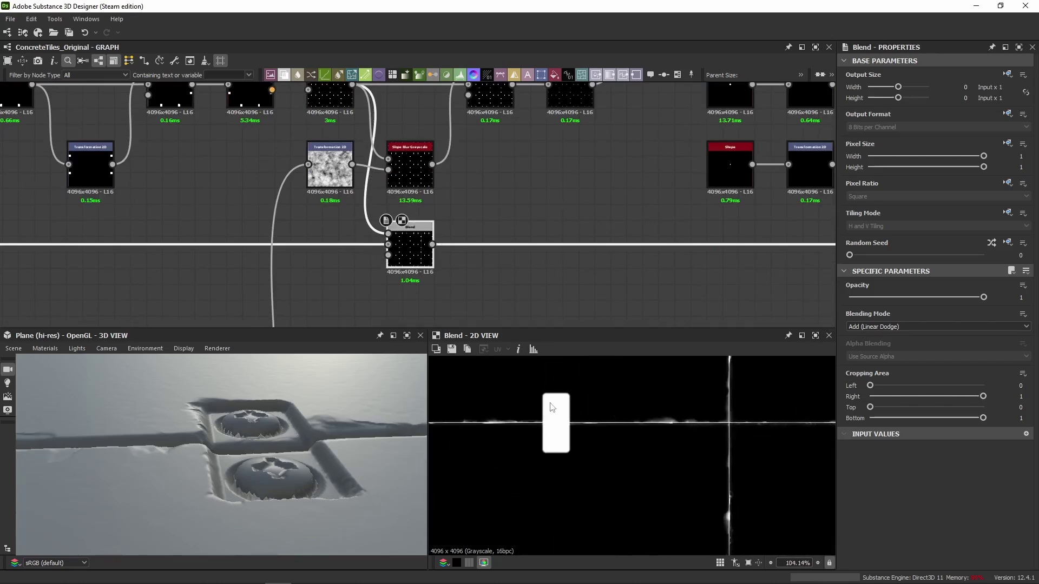
Compare the Socket Thingy mask Blend's foreground and background inputs with its combined output.
click(389, 234)
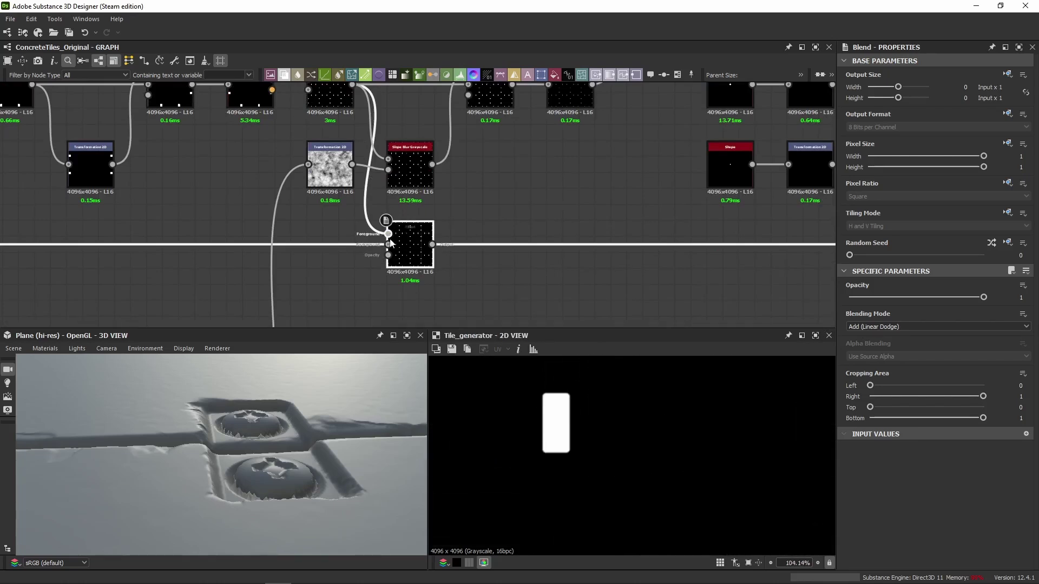
click(387, 246)
double_click(417, 251)
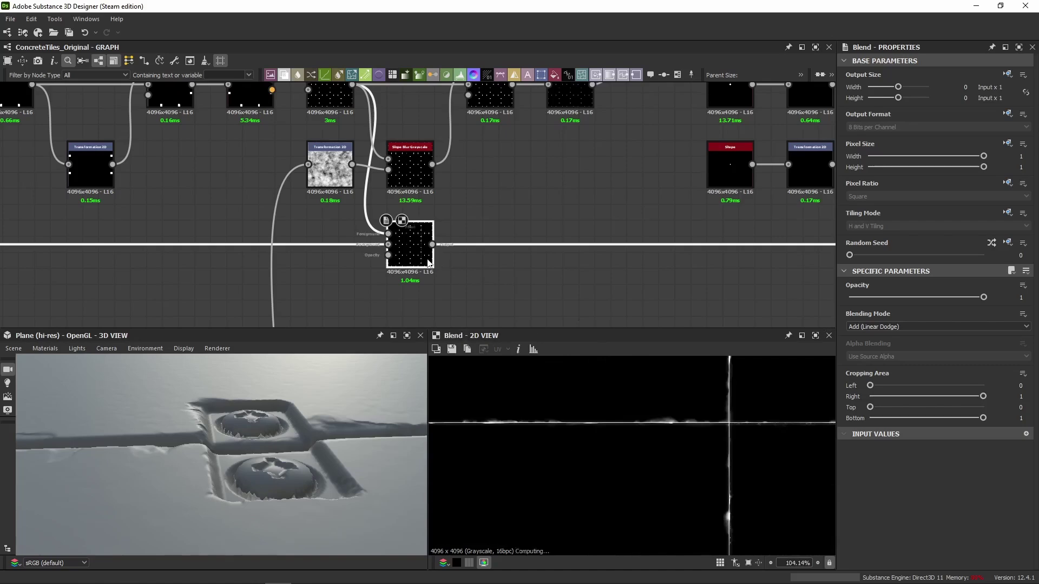
Follow the mask line past the screw nodes and preview the Blend that feeds the Histogram Scan.
middle_drag(661, 259, 227, 256)
middle_drag(752, 211, 487, 232)
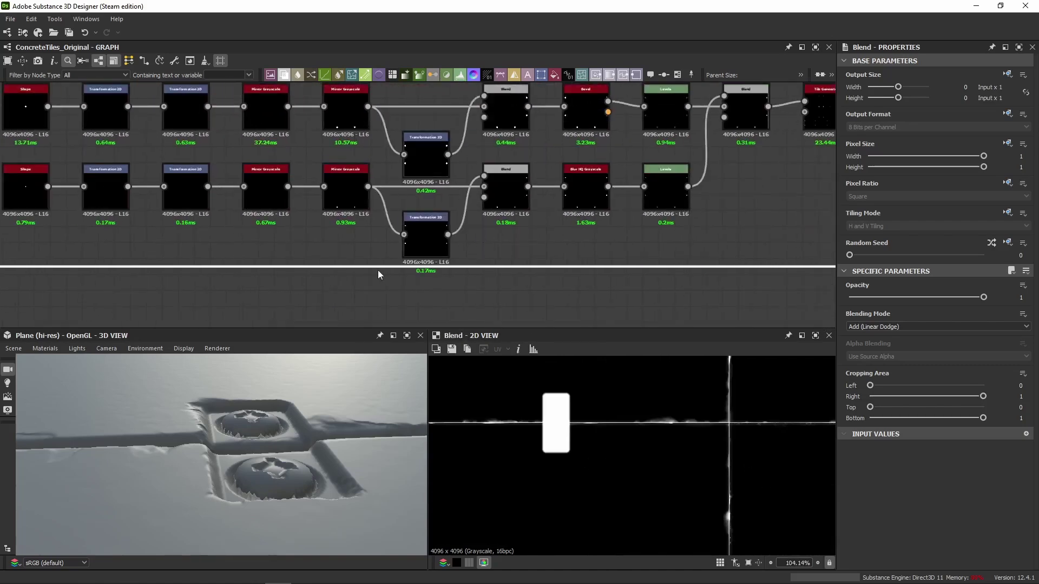
middle_drag(378, 274, 364, 231)
middle_drag(595, 234, 428, 200)
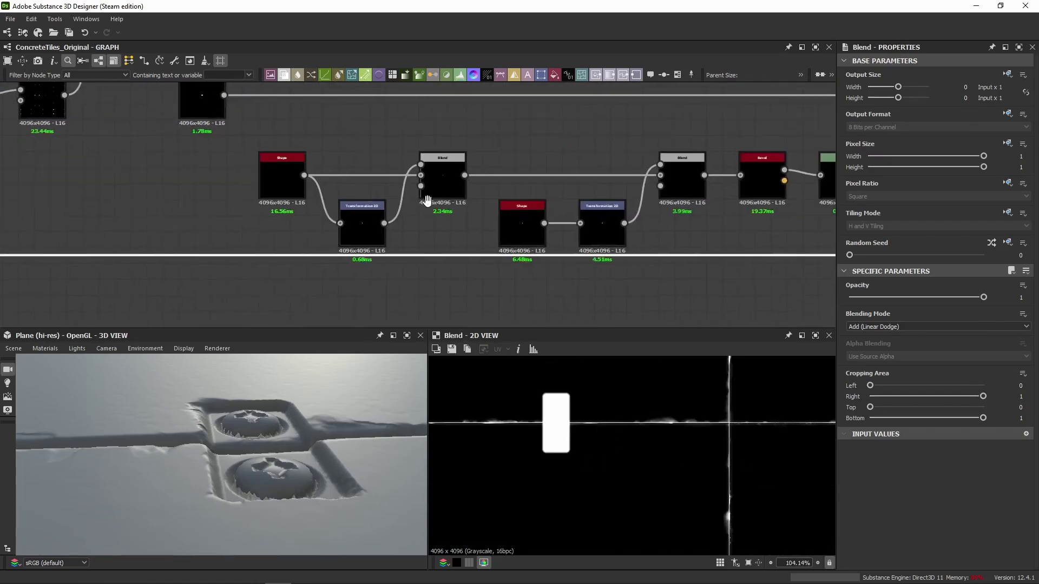
scroll(427, 201, down, 5)
middle_drag(661, 191, 309, 202)
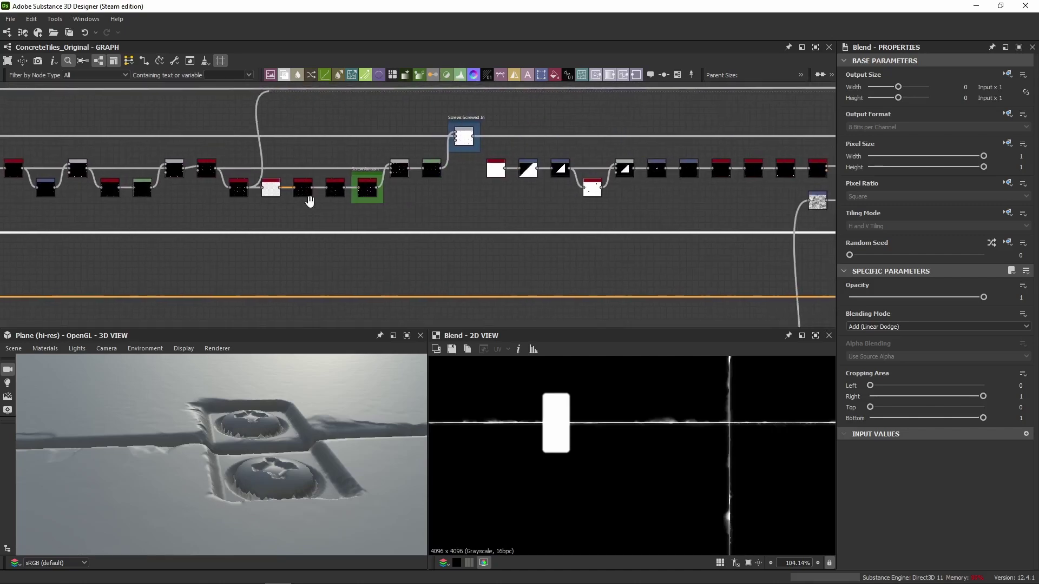
scroll(587, 191, up, 8)
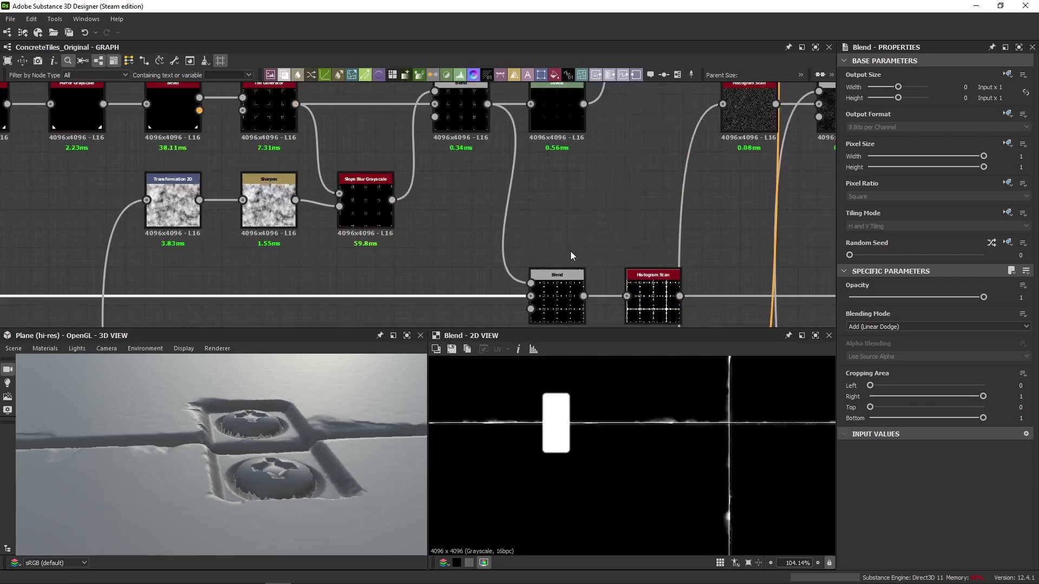
click(564, 299)
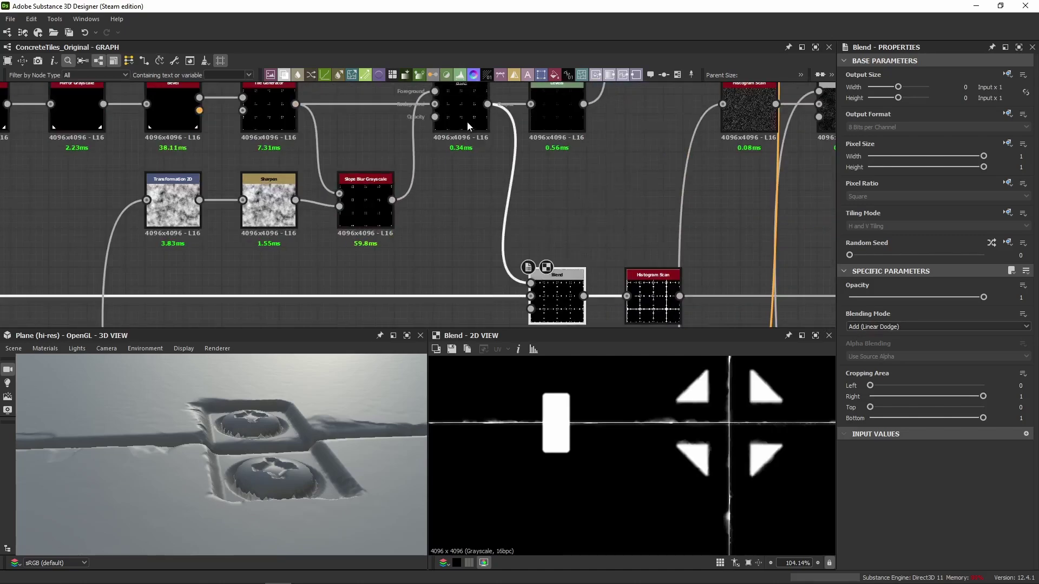
Preview the Pointy Sockets Blend and compare it with its Tile Generator and Slope Blur Grayscale inputs.
click(457, 100)
middle_drag(457, 92, 453, 180)
scroll(460, 182, up, 3)
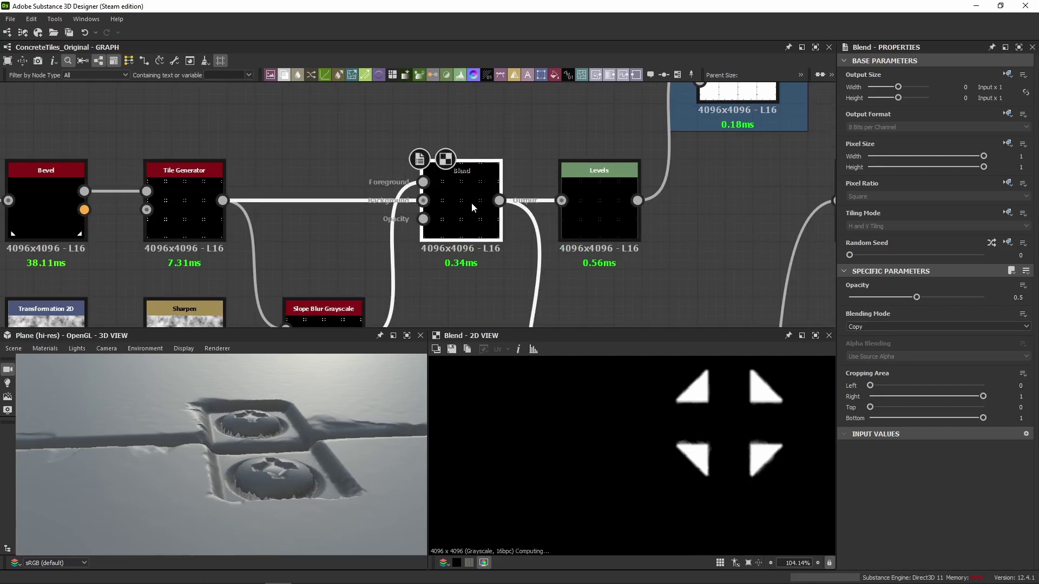
middle_drag(311, 259, 310, 184)
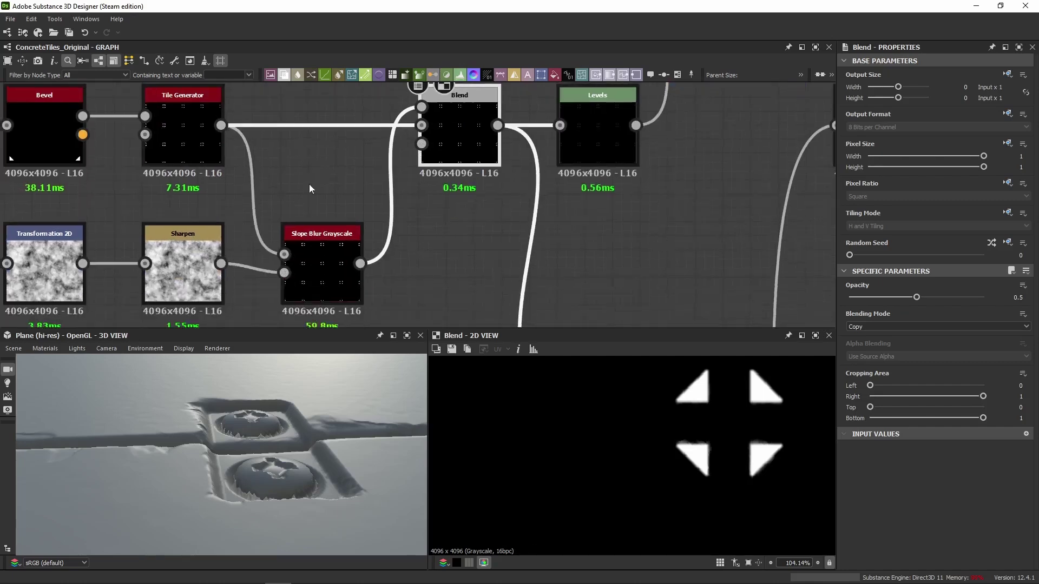
click(174, 141)
click(321, 260)
click(450, 127)
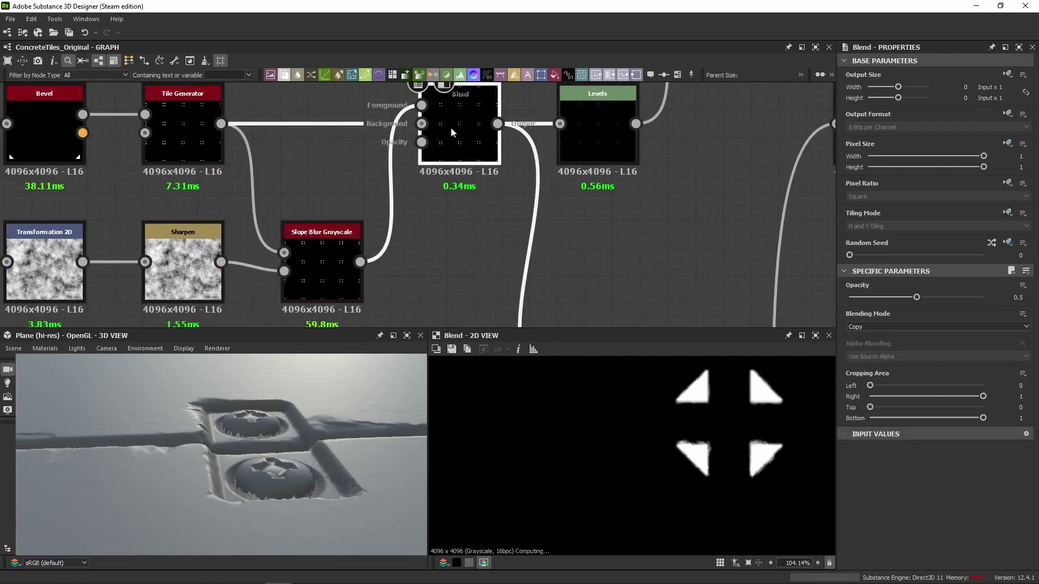
Preview the combined mask Blend before the Histogram Scan again and check the socket shapes in it.
scroll(450, 130, down, 5)
click(503, 268)
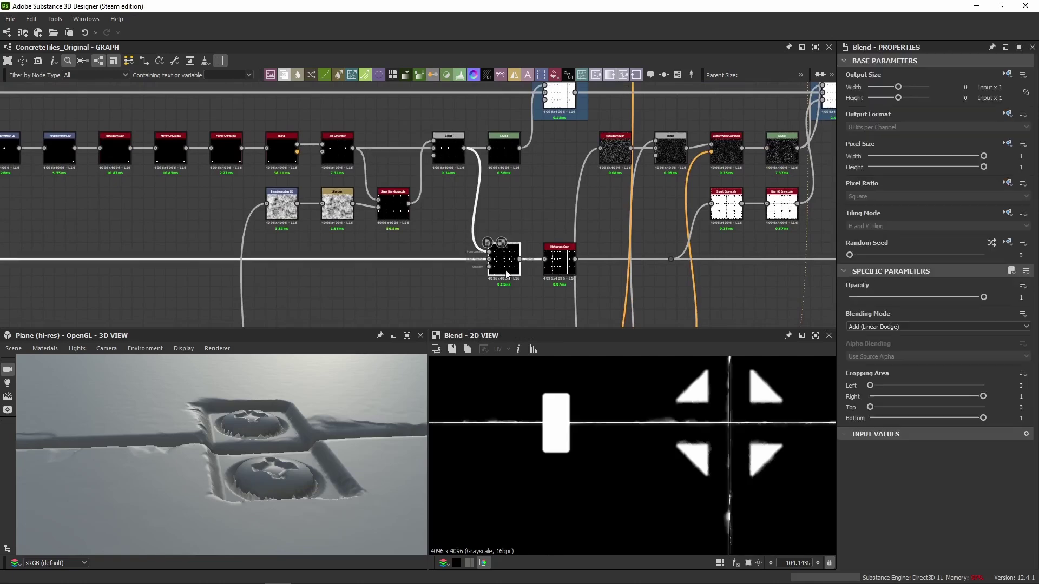
scroll(505, 273, up, 4)
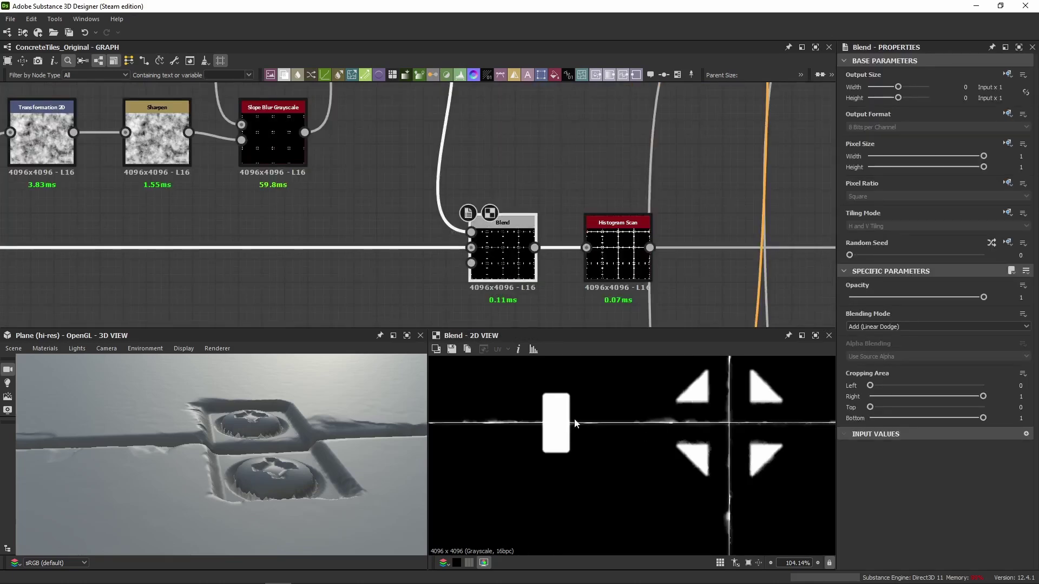
Move the Socket Thingy mask Blend below the Levels node and feed its foreground from the slope-blurred sockets' Blend instead of the Tile Generator.
scroll(403, 211, down, 4)
middle_drag(403, 211, 723, 238)
middle_drag(822, 240, 845, 240)
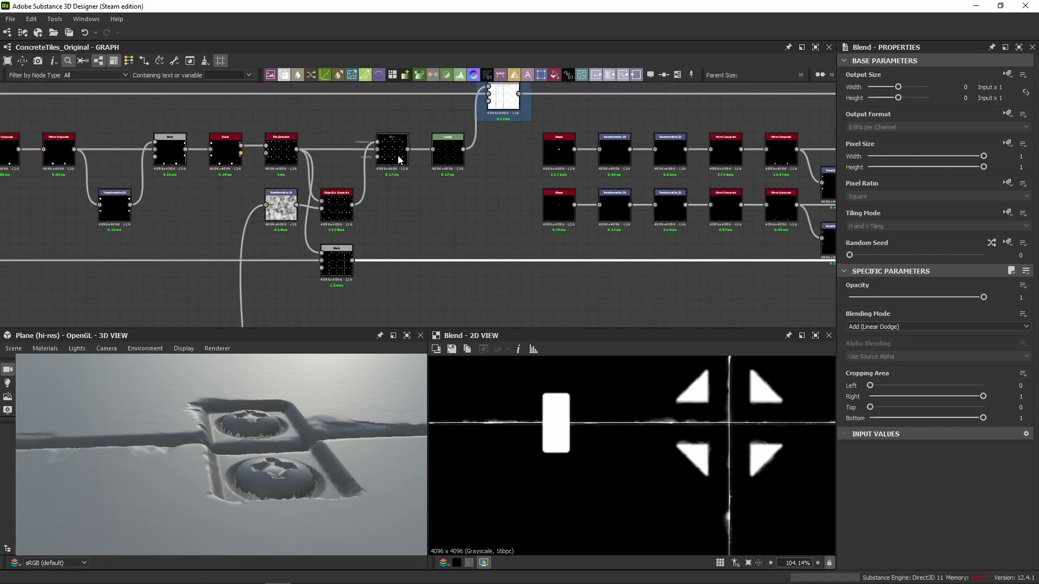
drag(400, 161, 449, 266)
click(442, 227)
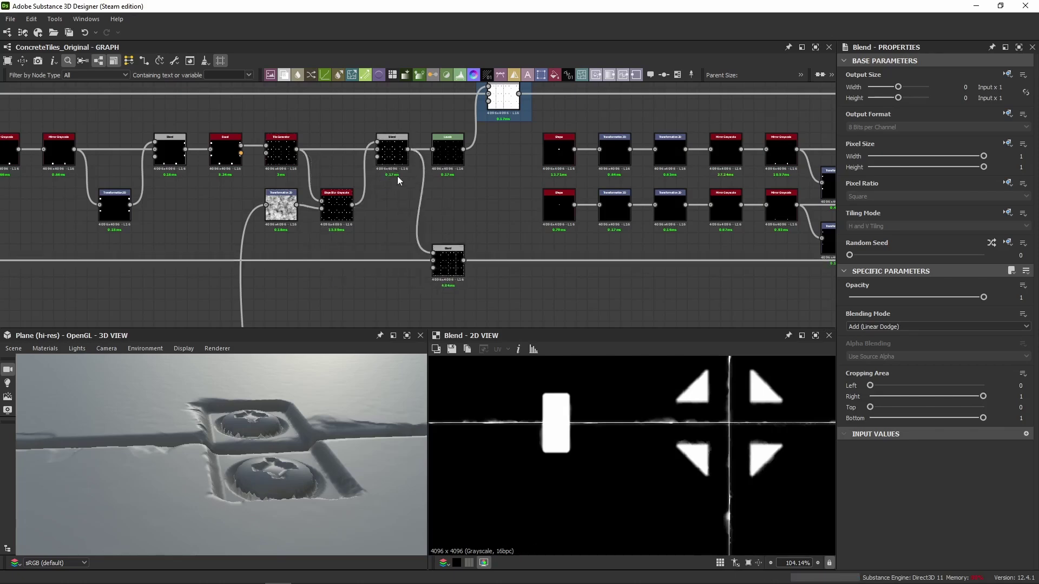
scroll(373, 171, up, 2)
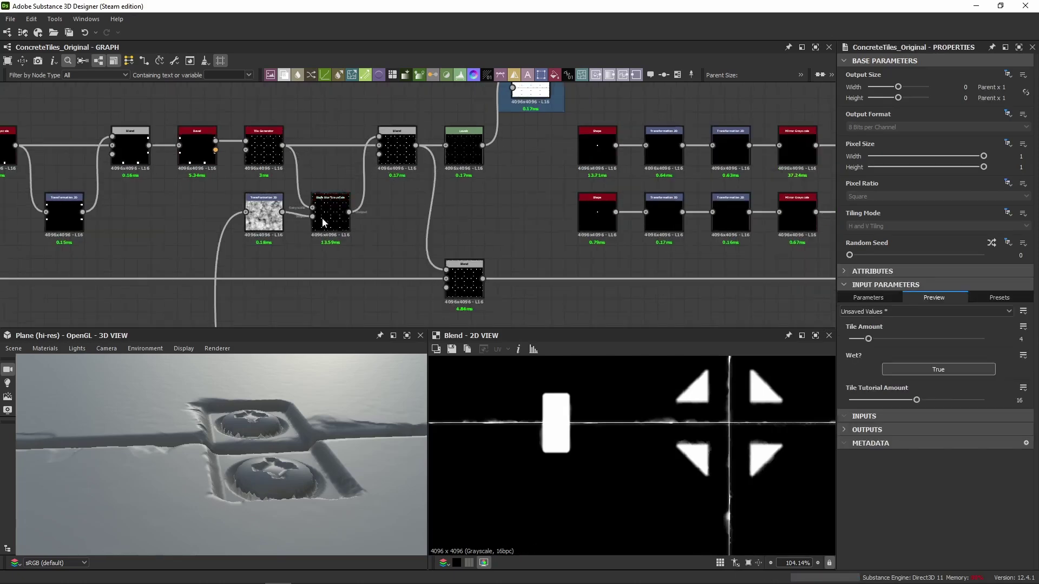
Compare the socket Tile Generator, its slope-blurred Blend and the Socket Thingy mask Blend at close range.
double_click(258, 167)
double_click(396, 152)
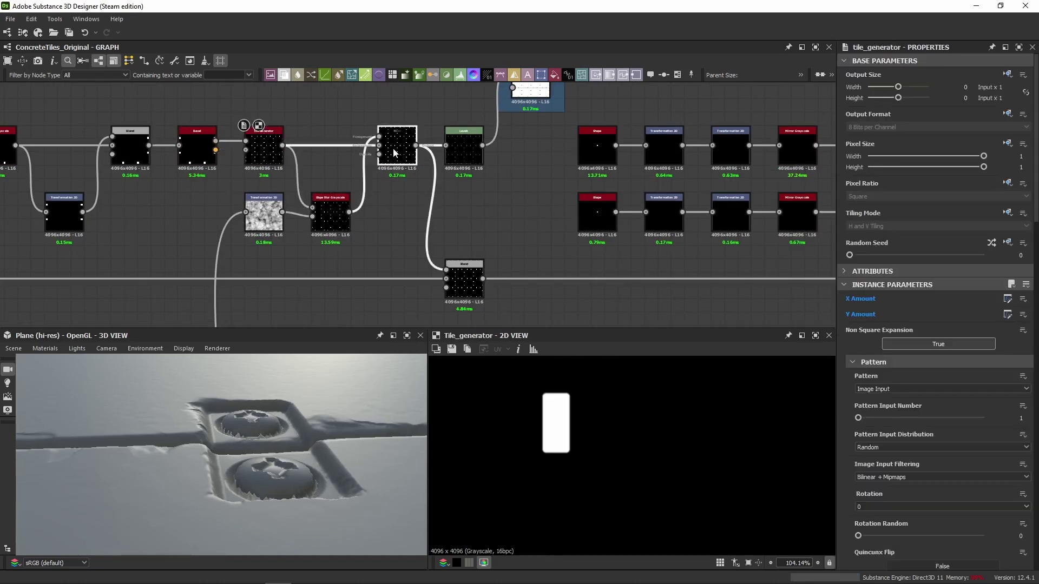
scroll(563, 412, up, 5)
double_click(263, 154)
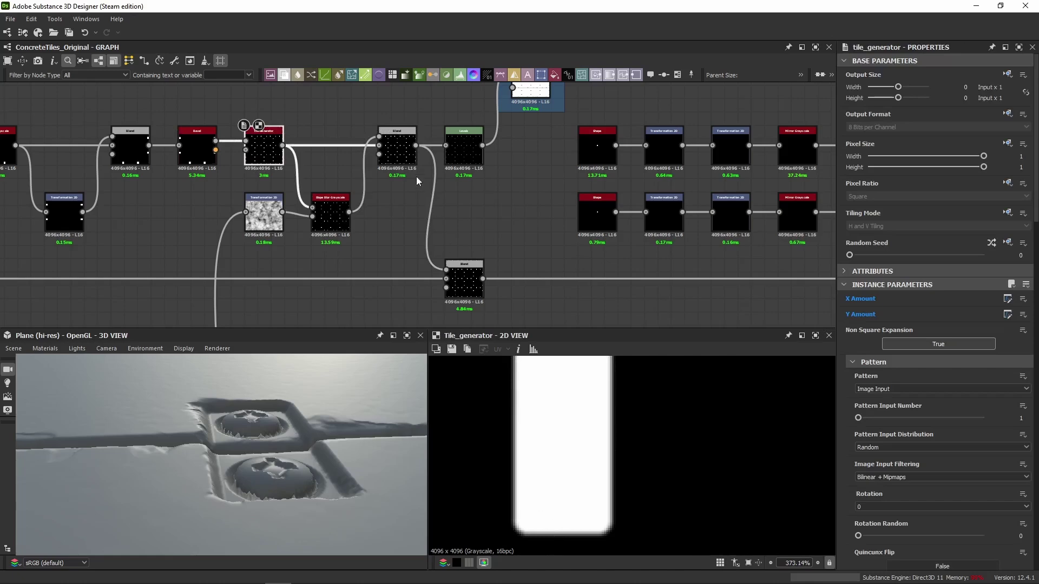
double_click(397, 149)
double_click(464, 281)
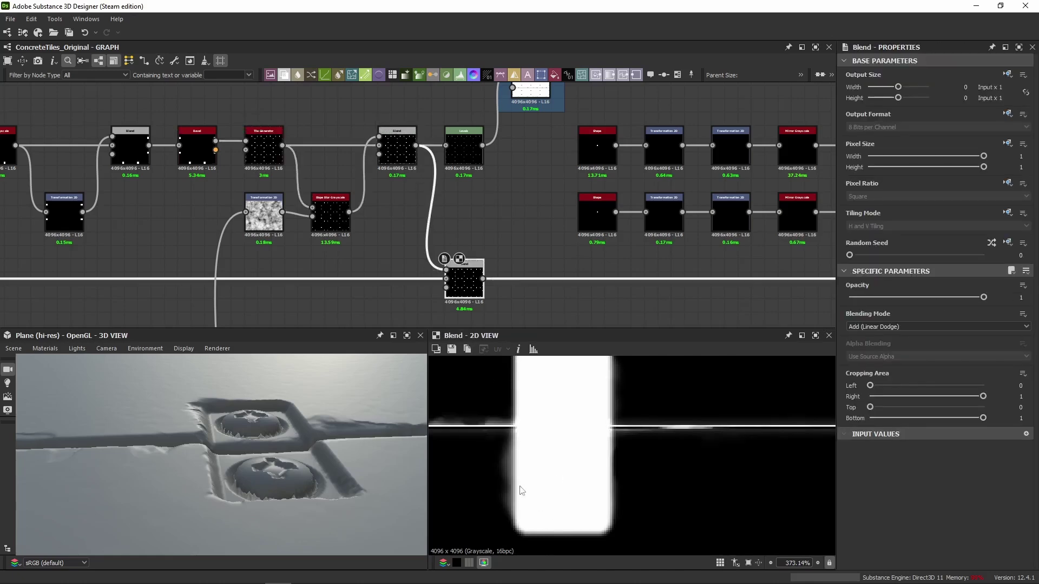
scroll(511, 469, up, 4)
Examine the socket's corner edge up close in the 3D view and preview the combined mask Blend before the Histogram Scan.
scroll(569, 272, down, 6)
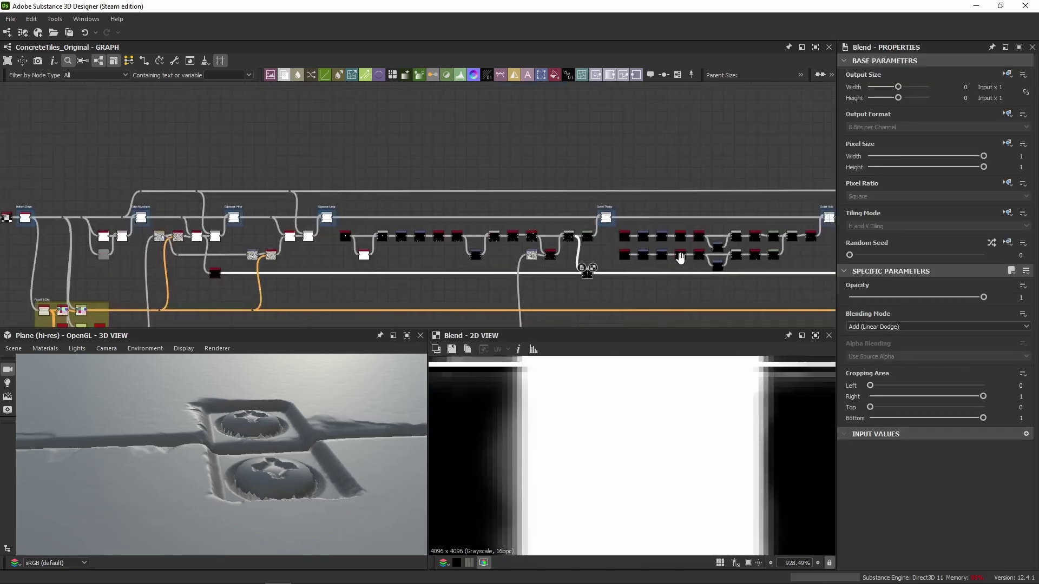
scroll(547, 205, up, 4)
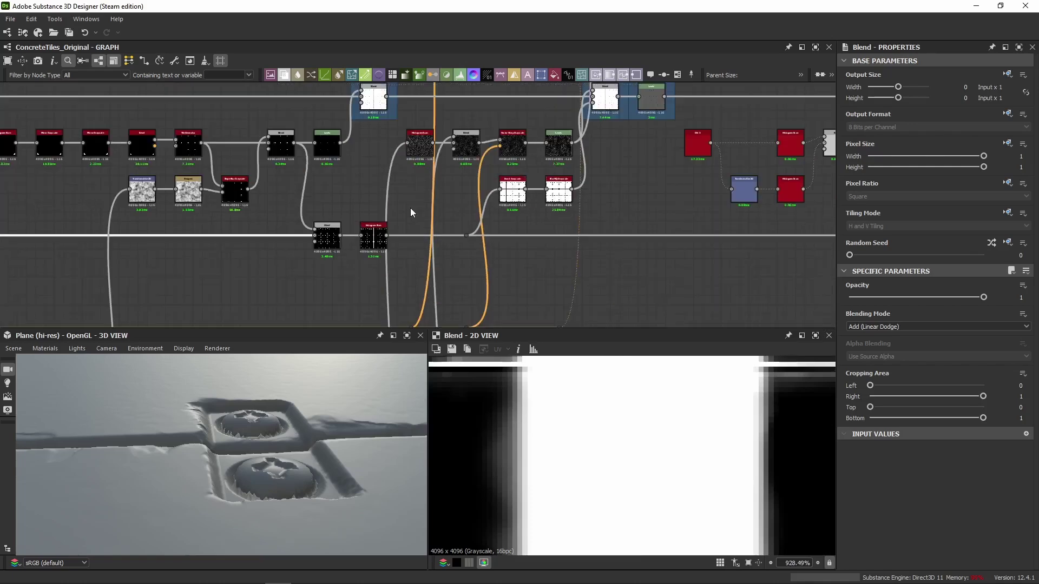
scroll(224, 433, up, 6)
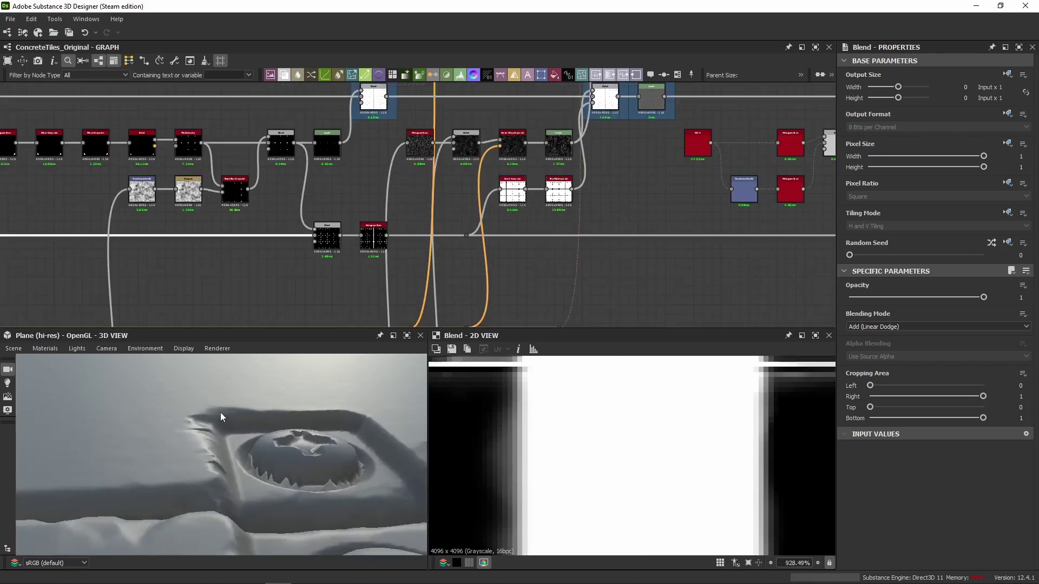
middle_drag(220, 412, 183, 459)
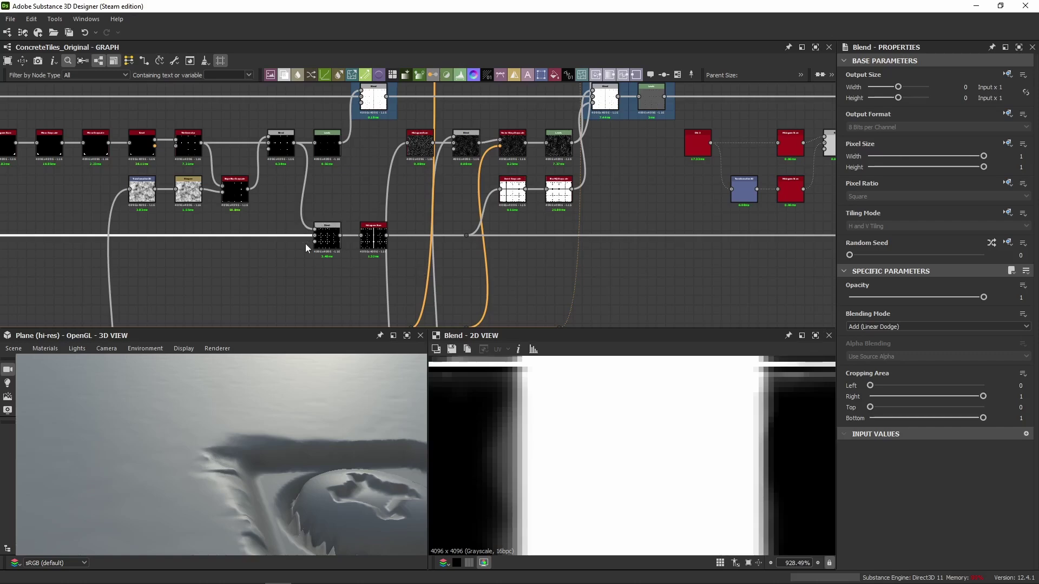
middle_drag(304, 180, 377, 156)
double_click(406, 215)
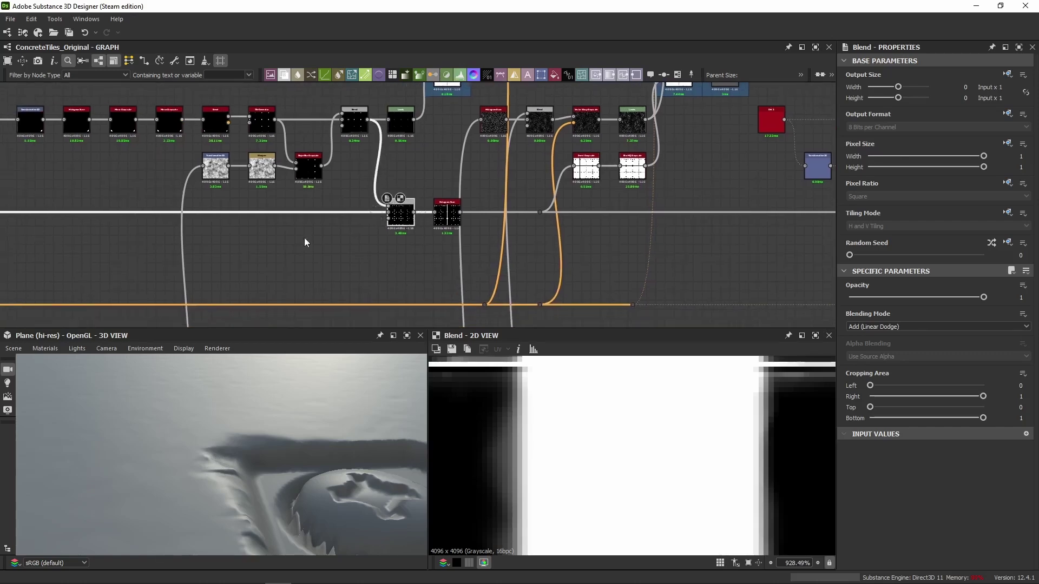
Return to the Socket Thingy mask Blend and compare it with the slope-blurred sockets' Blend that feeds it.
scroll(304, 238, down, 5)
middle_drag(304, 238, 574, 223)
middle_drag(290, 216, 669, 205)
middle_drag(285, 196, 625, 178)
middle_drag(357, 194, 369, 224)
scroll(300, 222, up, 4)
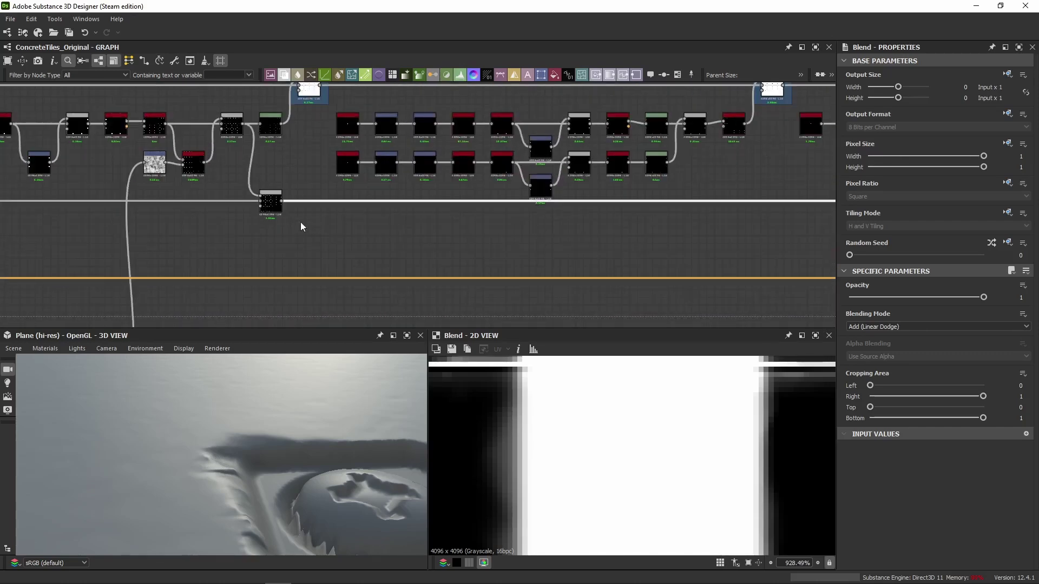
double_click(273, 209)
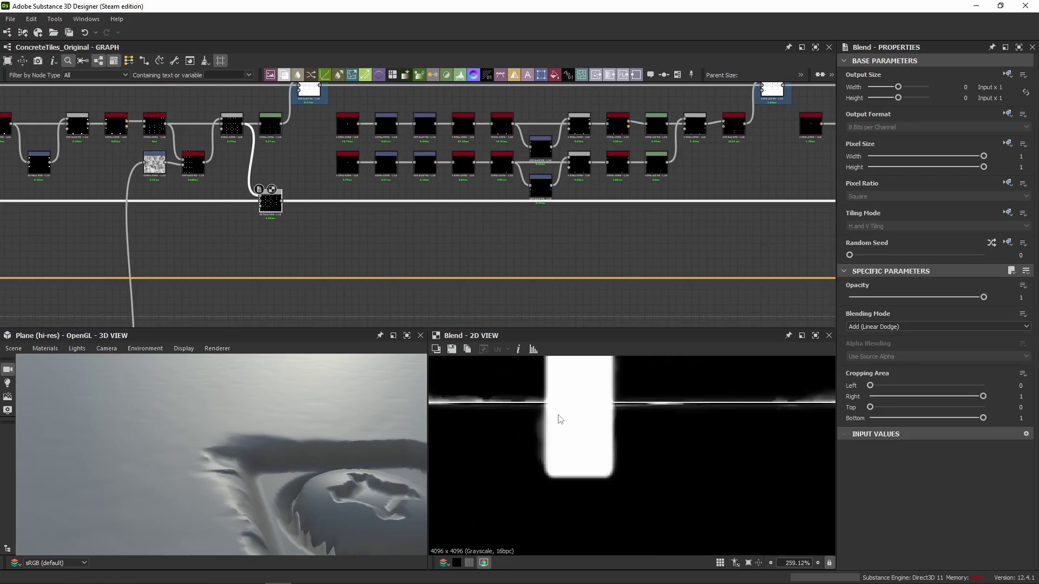
scroll(560, 419, down, 8)
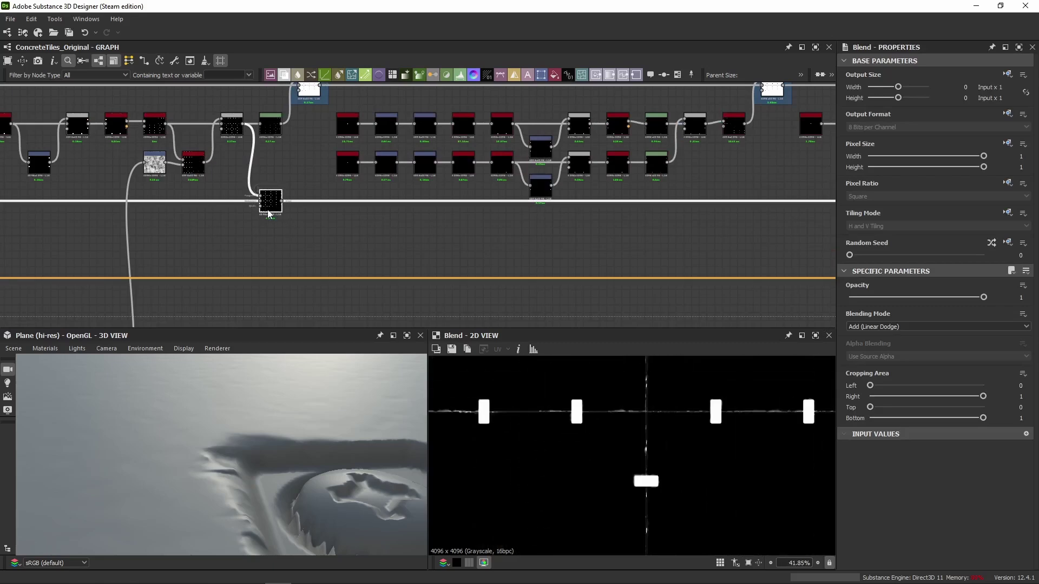
double_click(230, 129)
Preview the combined mask Blend before the Histogram Scan and compare it with the Pointy Sockets Blend feeding it.
middle_drag(820, 157, 324, 163)
middle_drag(817, 181, 162, 175)
middle_drag(811, 183, 81, 193)
middle_drag(830, 197, 550, 209)
scroll(516, 220, up, 5)
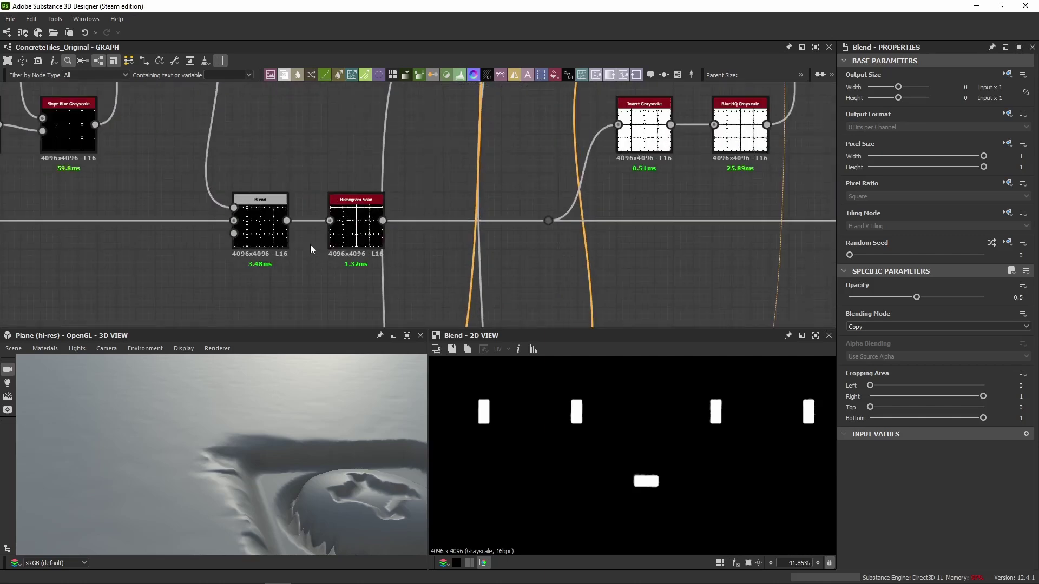
double_click(277, 237)
middle_drag(296, 147, 550, 198)
middle_drag(446, 152, 440, 205)
click(423, 147)
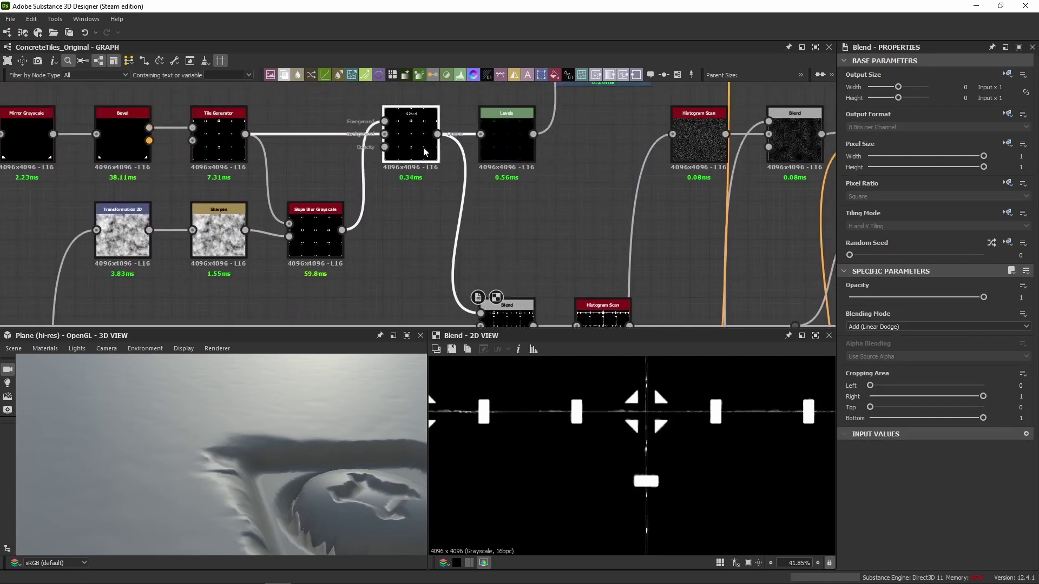
double_click(423, 147)
scroll(629, 439, up, 5)
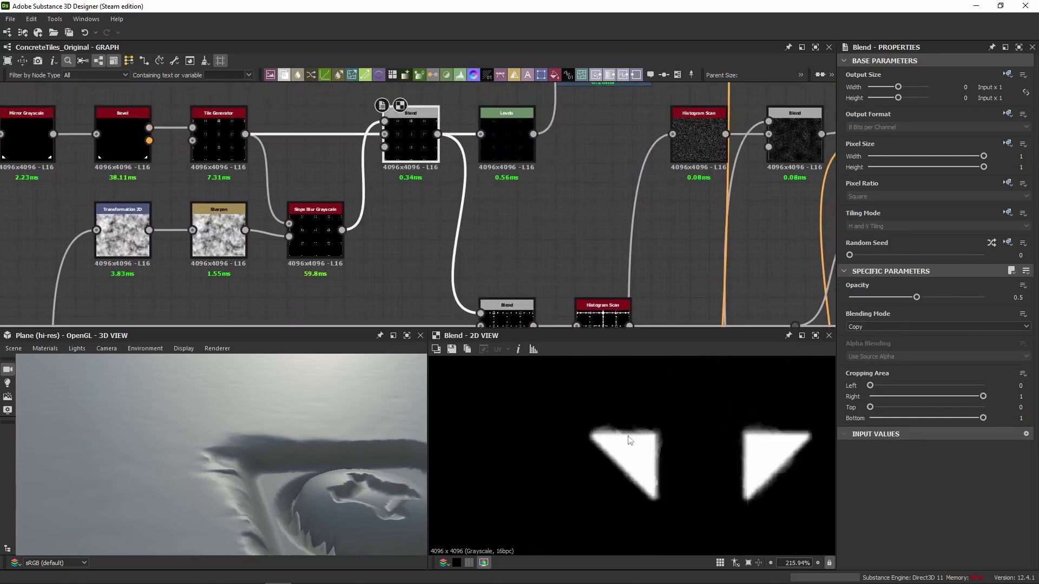
Preview the combined mask Blend again and inspect the soft edges along the tile gap and triangular sockets.
middle_drag(503, 228, 389, 149)
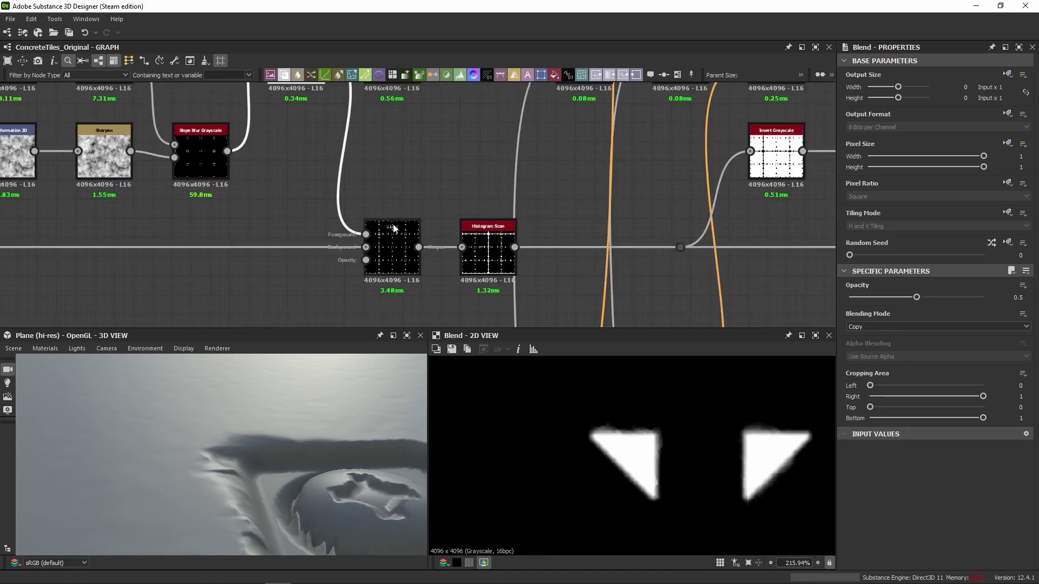
double_click(393, 251)
scroll(767, 422, down, 3)
middle_drag(655, 426, 620, 489)
scroll(629, 414, up, 3)
scroll(528, 432, up, 3)
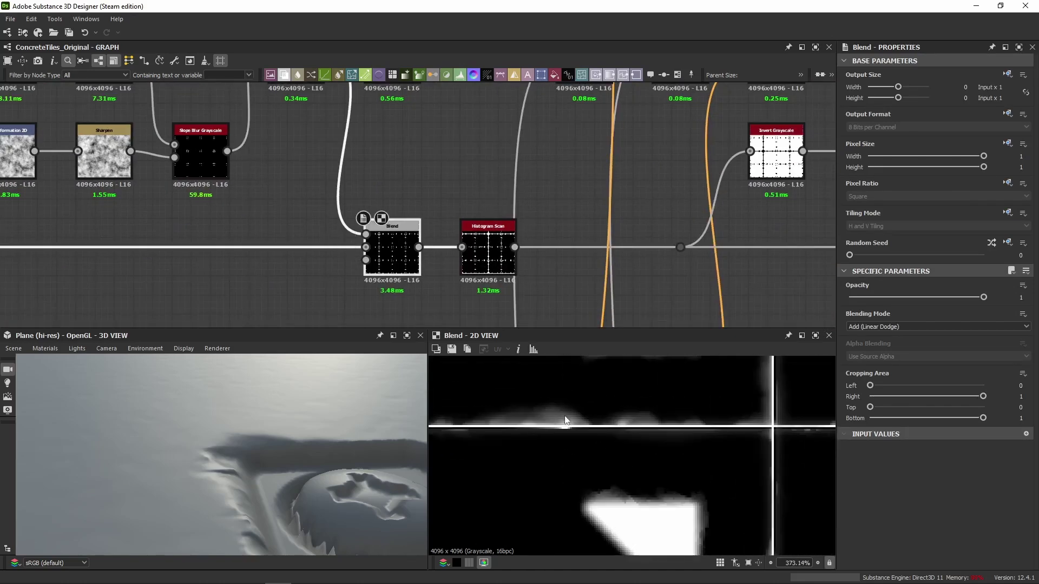
Preview the mask's Histogram Scan and set its Contrast to 1.
double_click(486, 269)
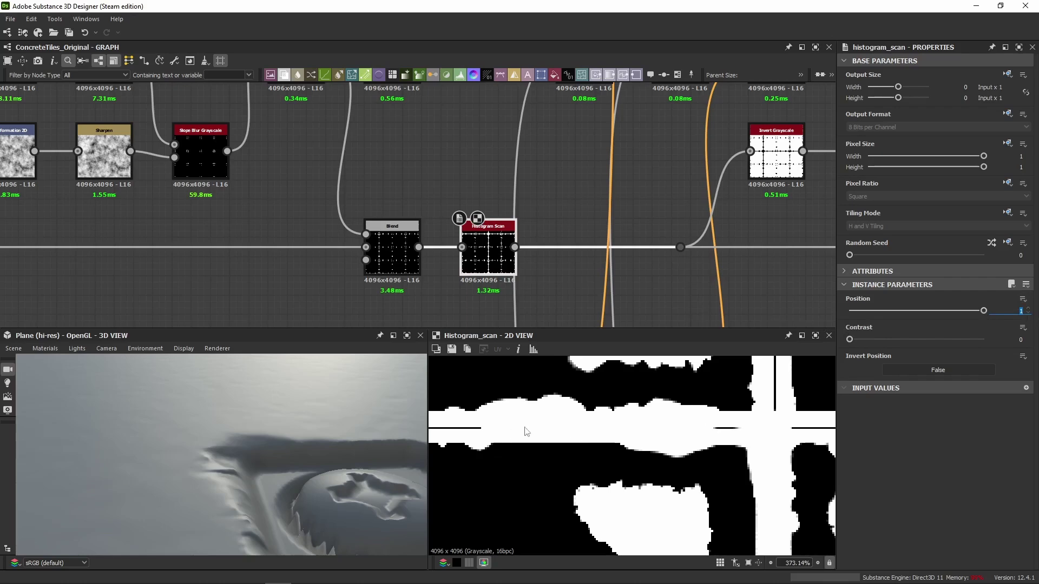
scroll(526, 431, up, 8)
drag(875, 347, 990, 340)
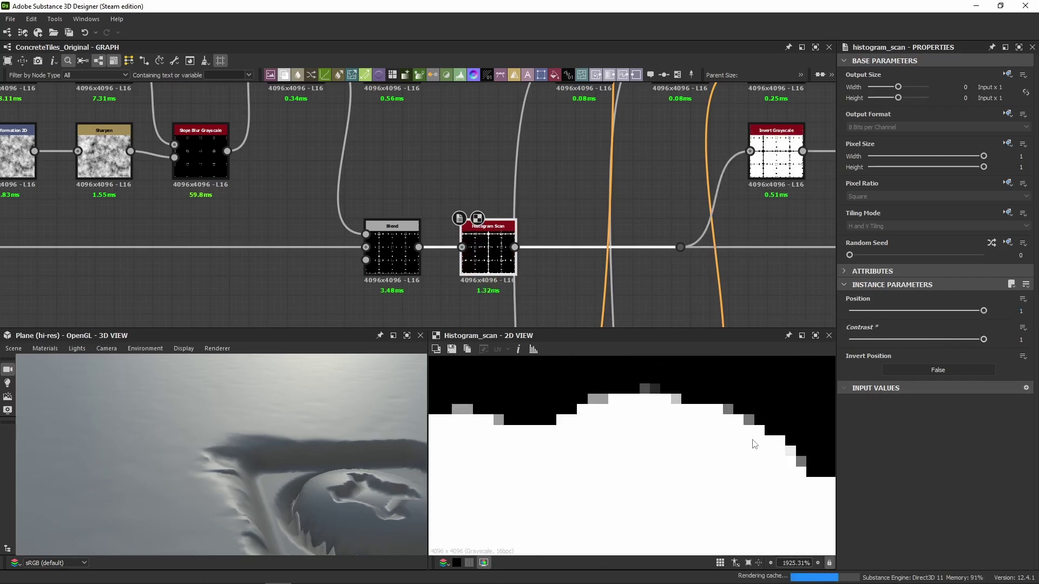
scroll(670, 406, up, 4)
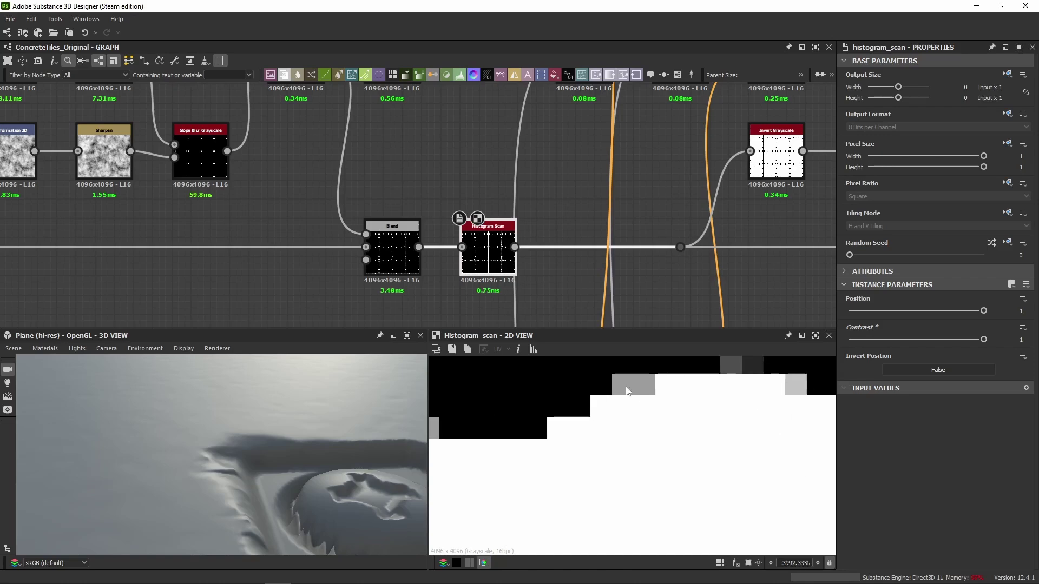
scroll(463, 197, down, 3)
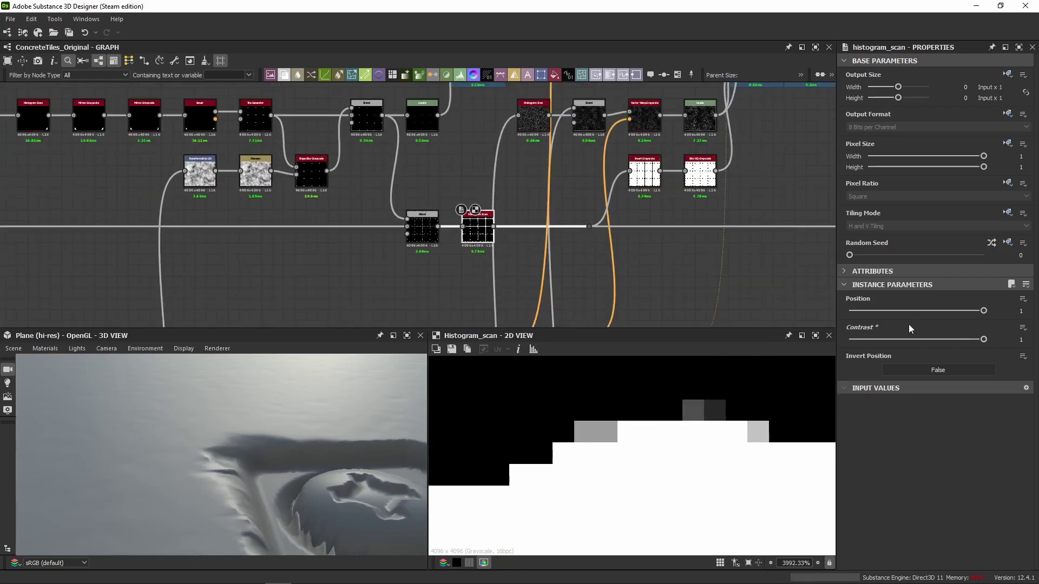
drag(983, 340, 842, 348)
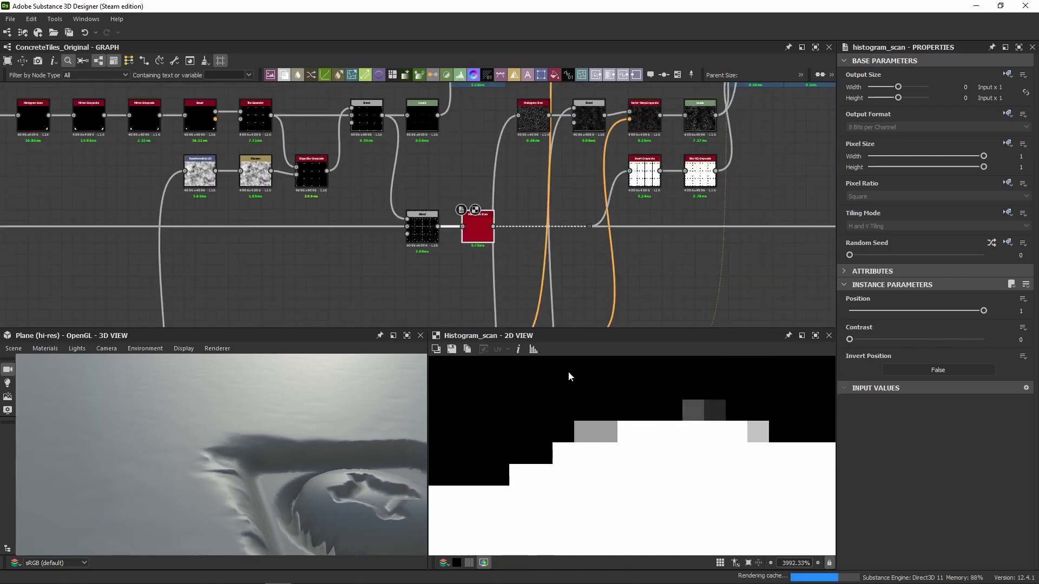
key(ctrl+z)
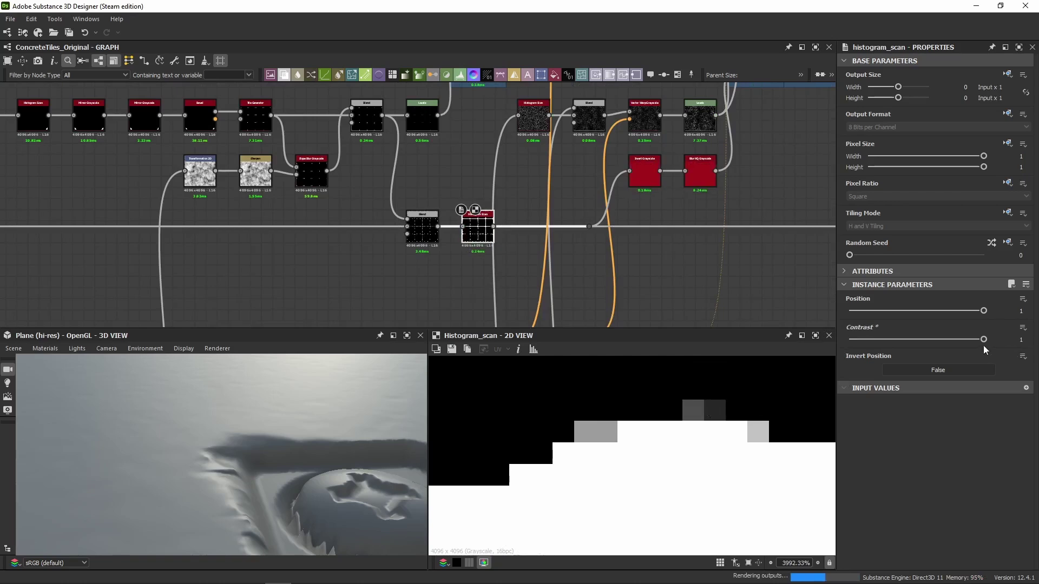
Follow the mask line to the Invert Grayscale node and compare its output with the Histogram Scan.
middle_drag(436, 192, 276, 273)
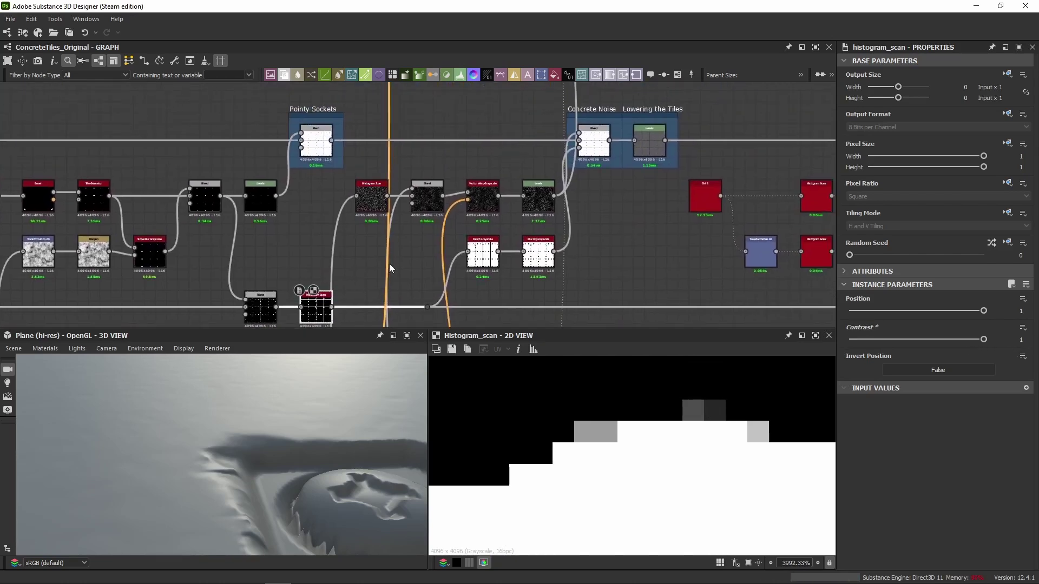
middle_drag(396, 321, 365, 261)
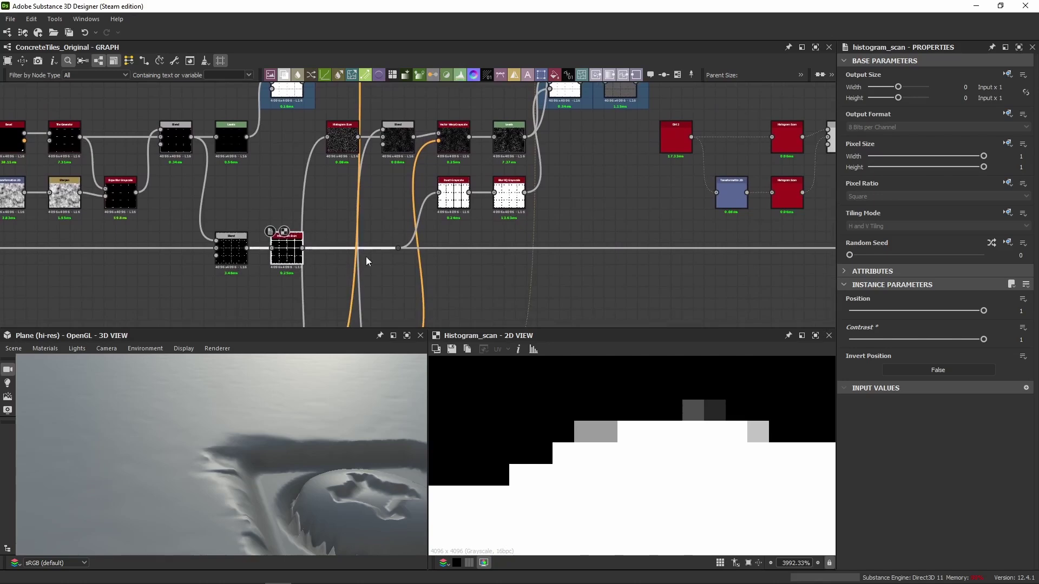
double_click(446, 204)
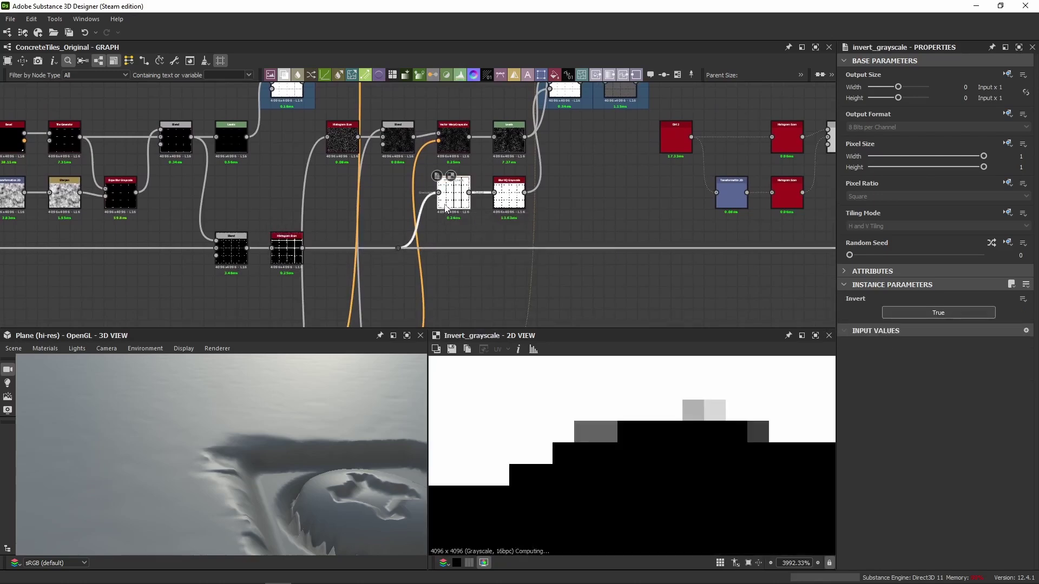
scroll(345, 252, up, 2)
double_click(210, 250)
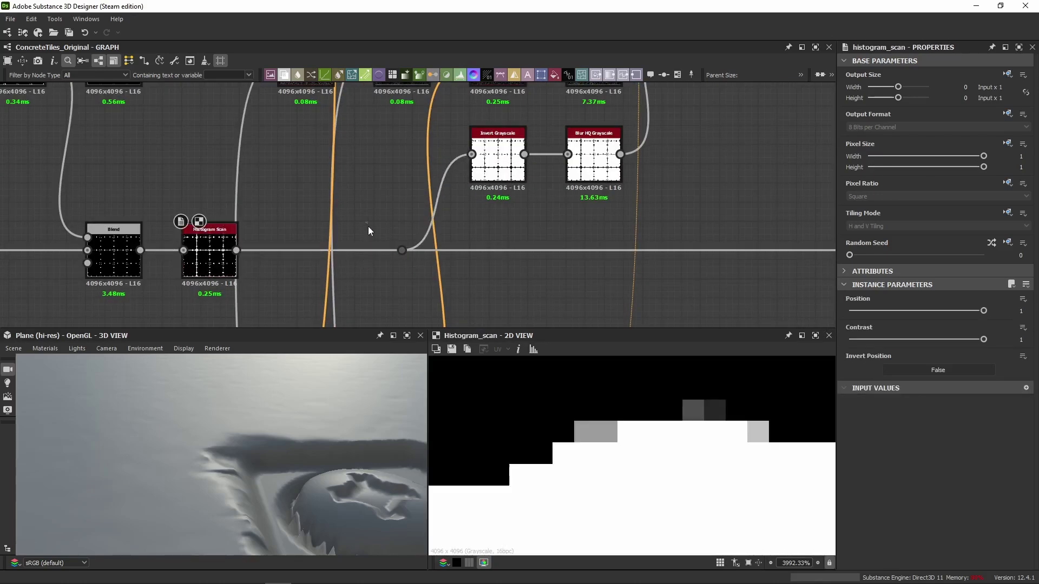
middle_drag(796, 231, 475, 227)
click(475, 229)
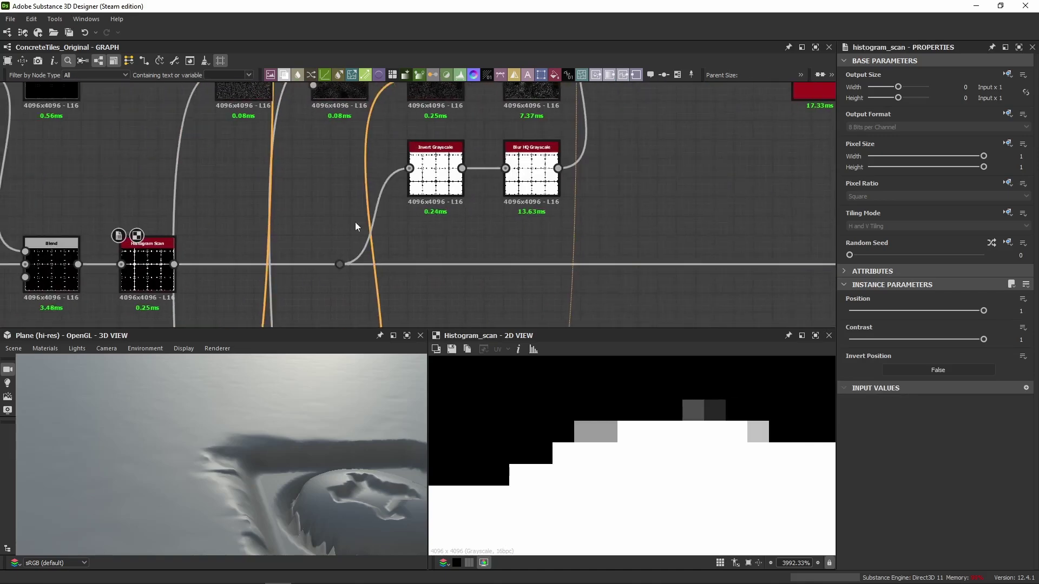
Trace the mask to the Concrete Noise Blend and inspect the Invert Grayscale mask around the gaps and sockets.
middle_drag(355, 221, 348, 337)
scroll(542, 254, down, 2)
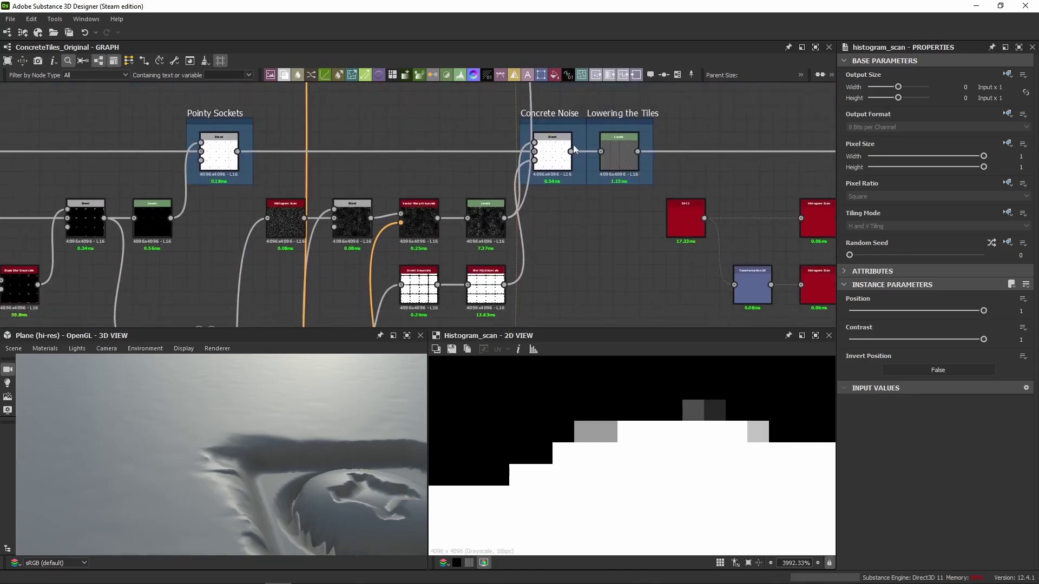
middle_drag(582, 260, 579, 217)
double_click(417, 246)
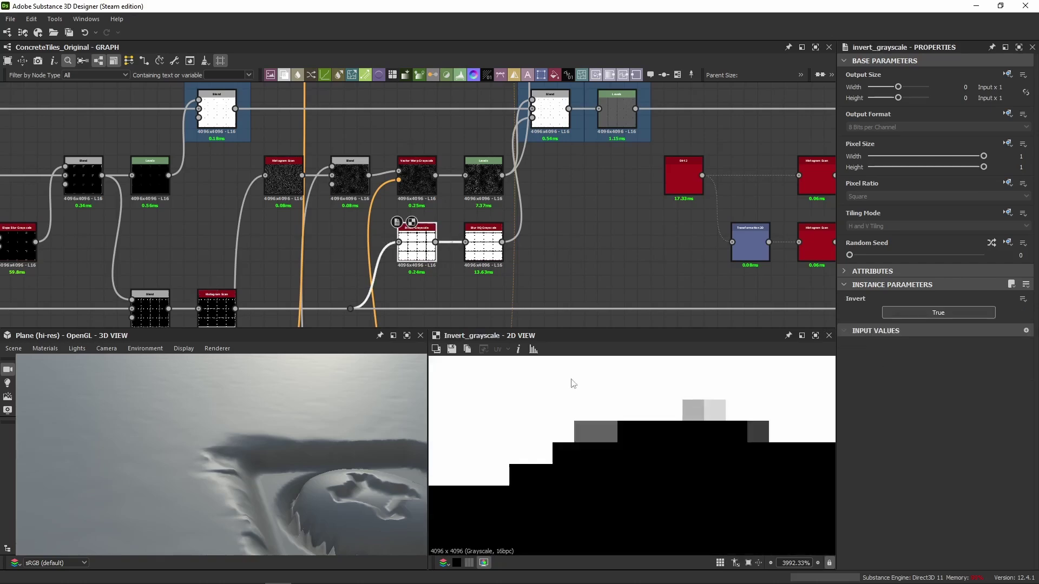
scroll(524, 412, down, 3)
scroll(528, 411, down, 5)
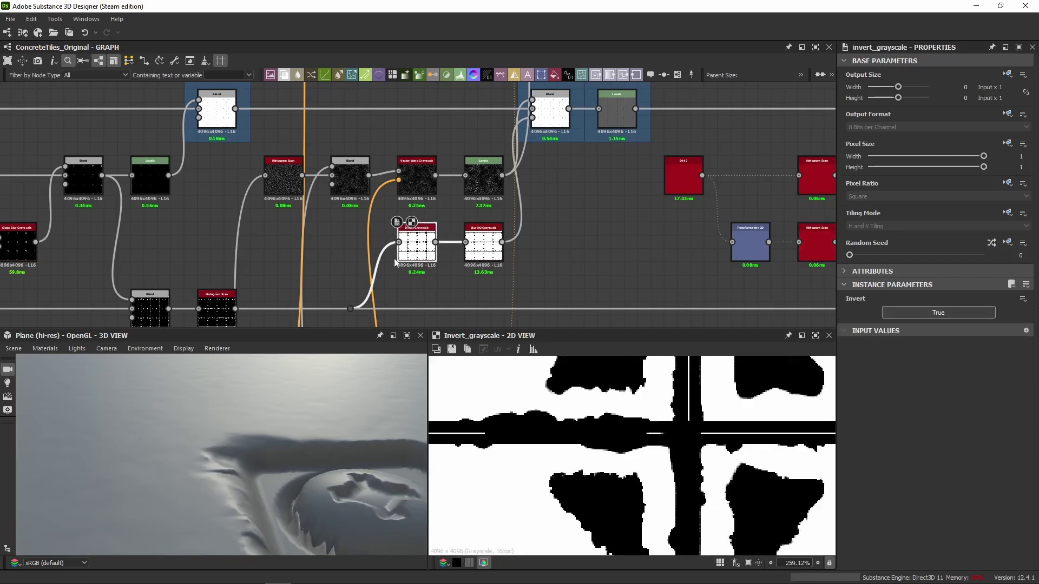
scroll(395, 263, up, 3)
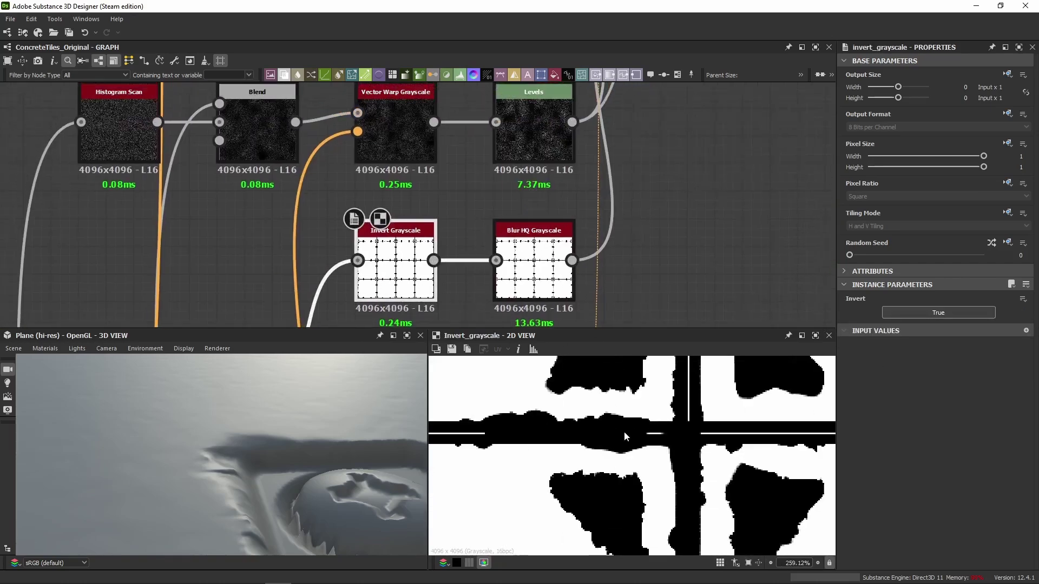
scroll(625, 436, down, 3)
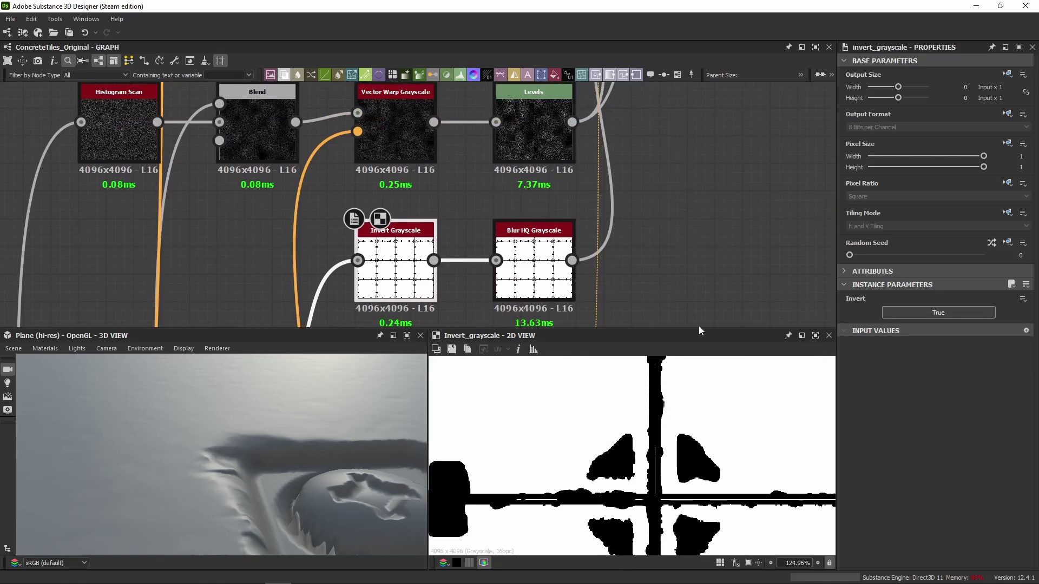
Preview the Concrete Noise Blend that uses the inverted mask as its opacity input.
middle_drag(631, 177, 595, 345)
double_click(625, 179)
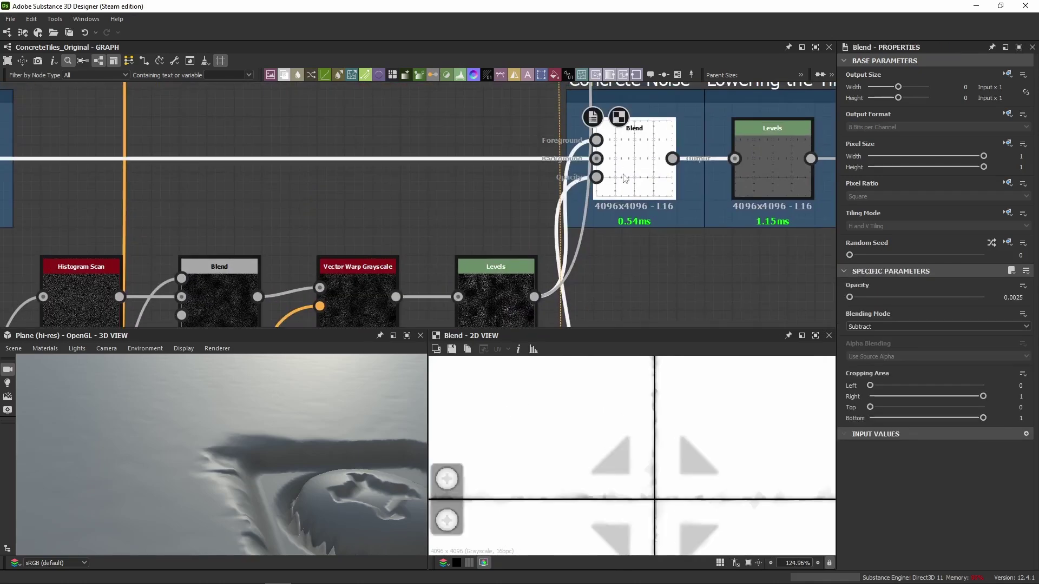
double_click(596, 177)
middle_drag(653, 287, 610, 183)
middle_drag(513, 429, 545, 381)
Compare the Invert Grayscale edges with the Blur HQ Grayscale output up close.
middle_drag(324, 323, 389, 232)
double_click(389, 263)
scroll(519, 436, up, 5)
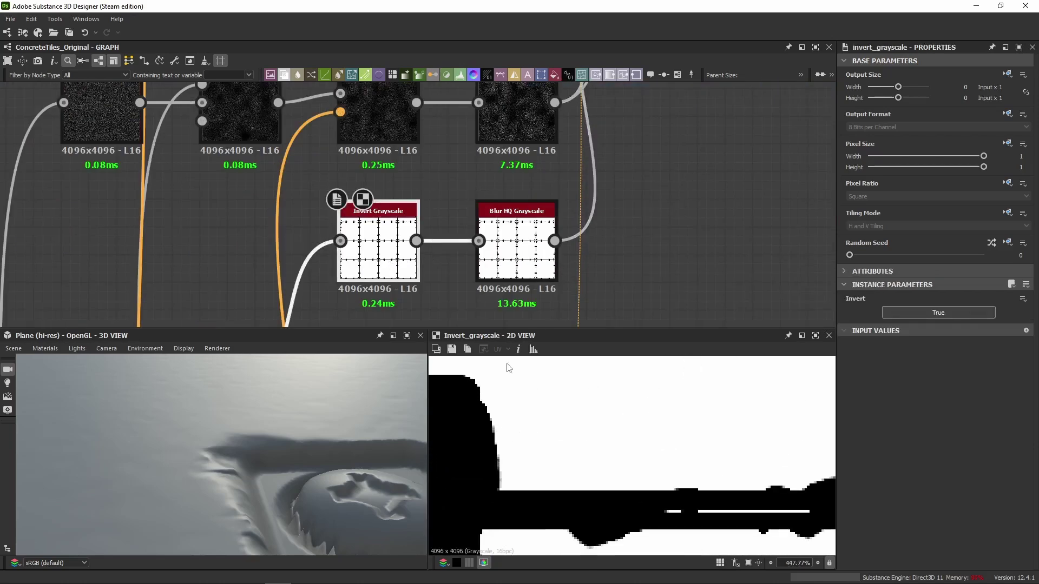
click(542, 247)
double_click(541, 248)
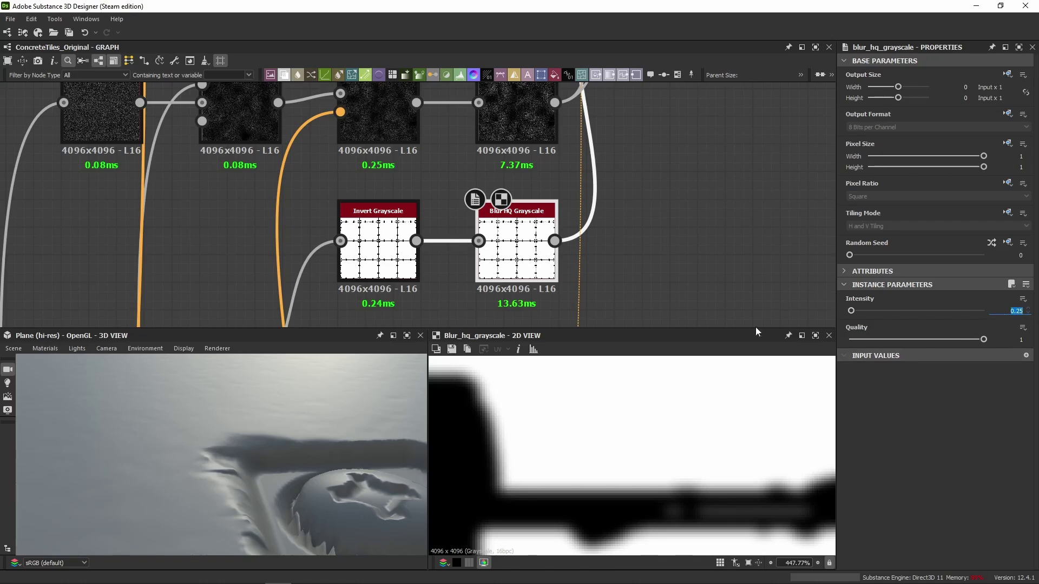
Raise the Concrete Noise Blend's opacity to 0.74 to exaggerate the noise on the tiles.
middle_drag(651, 87, 584, 275)
double_click(593, 165)
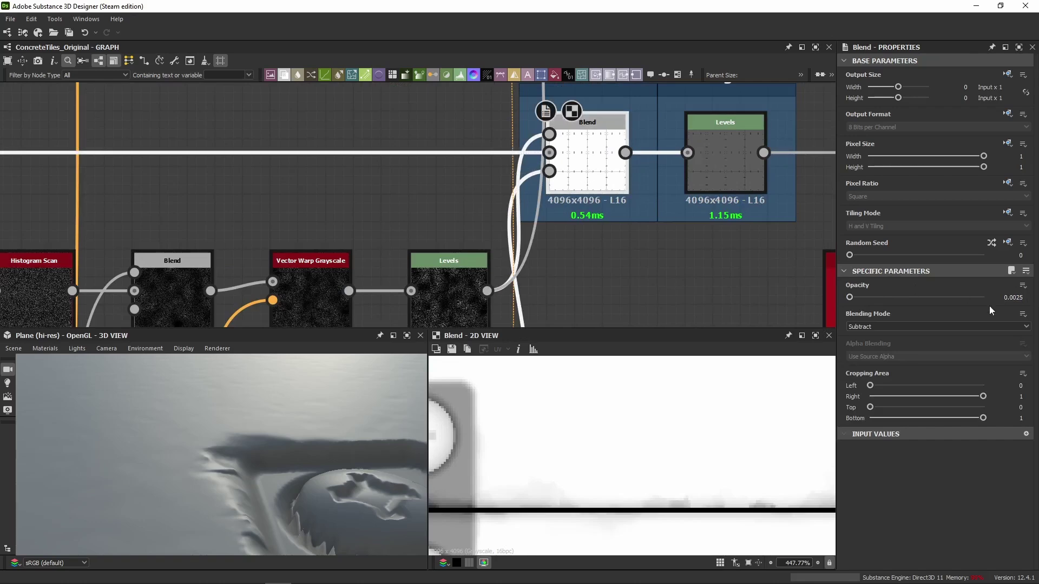
click(947, 298)
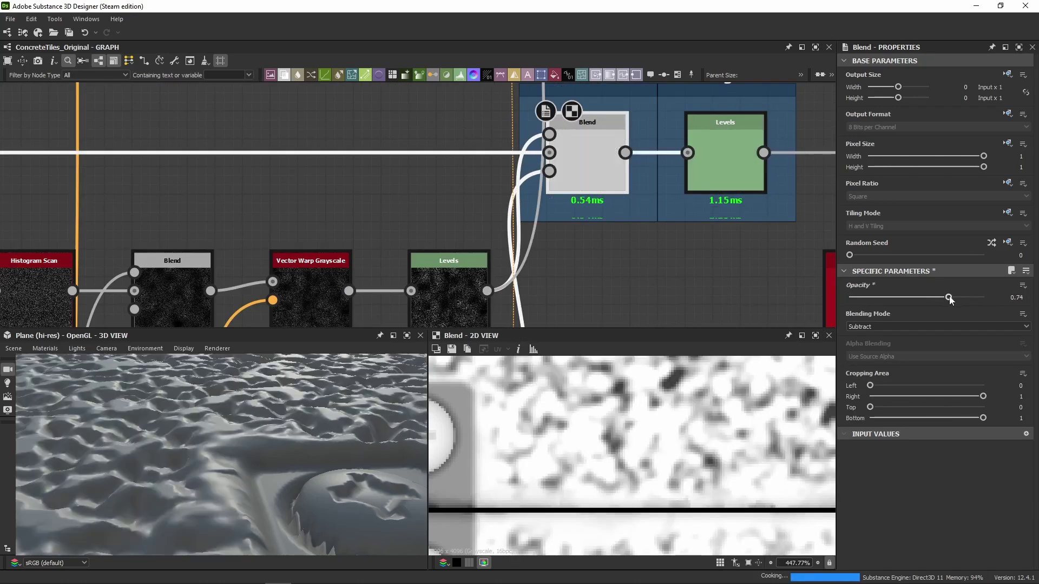
click(946, 299)
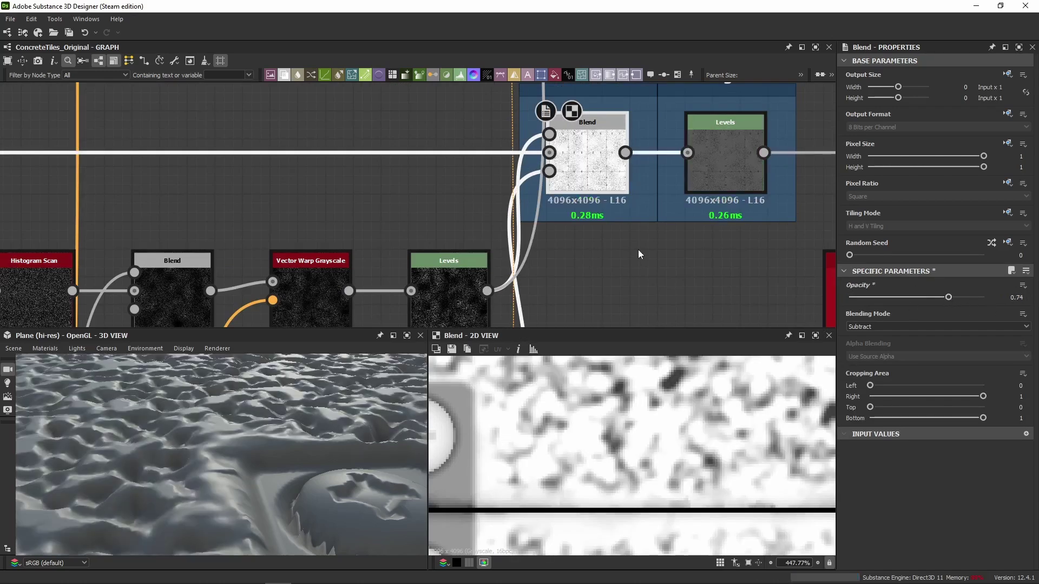
Disable the Blur HQ Grayscale node and examine the unblurred mask edges in the 3D view and on the Invert Grayscale output.
middle_drag(638, 299, 649, 195)
middle_drag(561, 258, 563, 184)
click(469, 260)
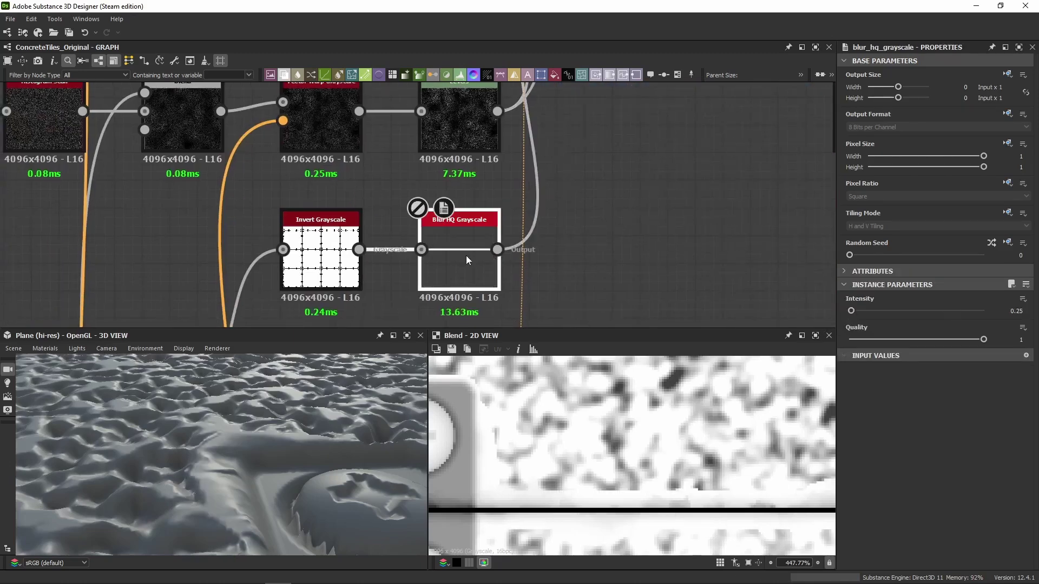
scroll(228, 440, up, 8)
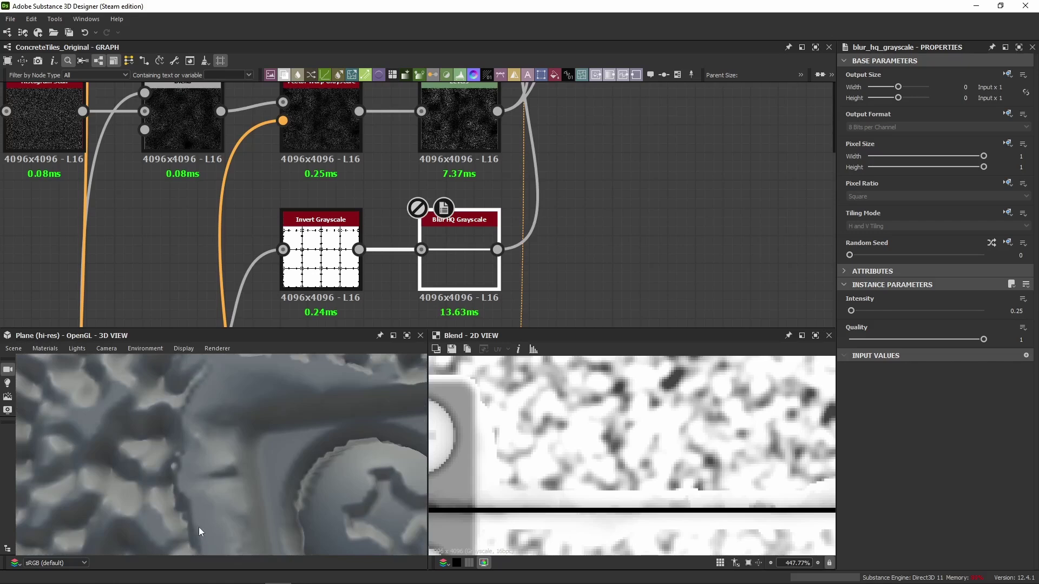
double_click(320, 255)
scroll(608, 470, down, 2)
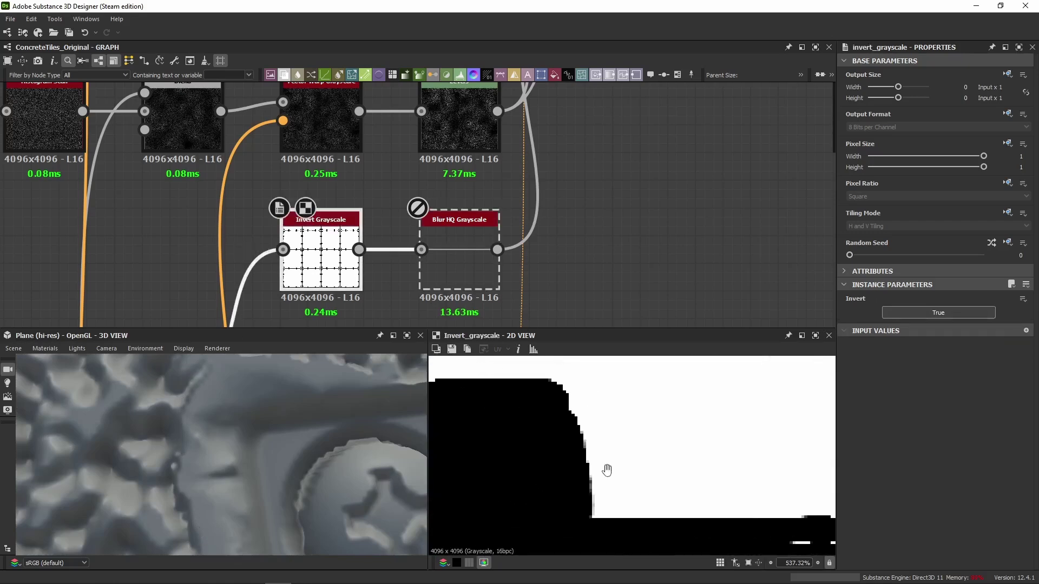
scroll(617, 449, up, 6)
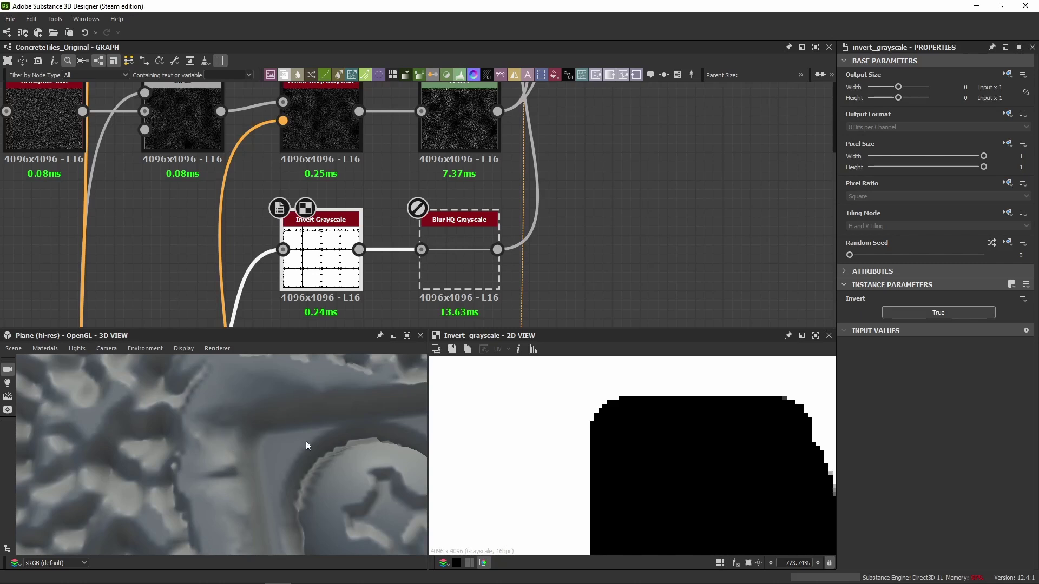
Re-enable the Blur HQ Grayscale node and preview the softened transition around the sockets in the Concrete Noise Blend.
double_click(444, 278)
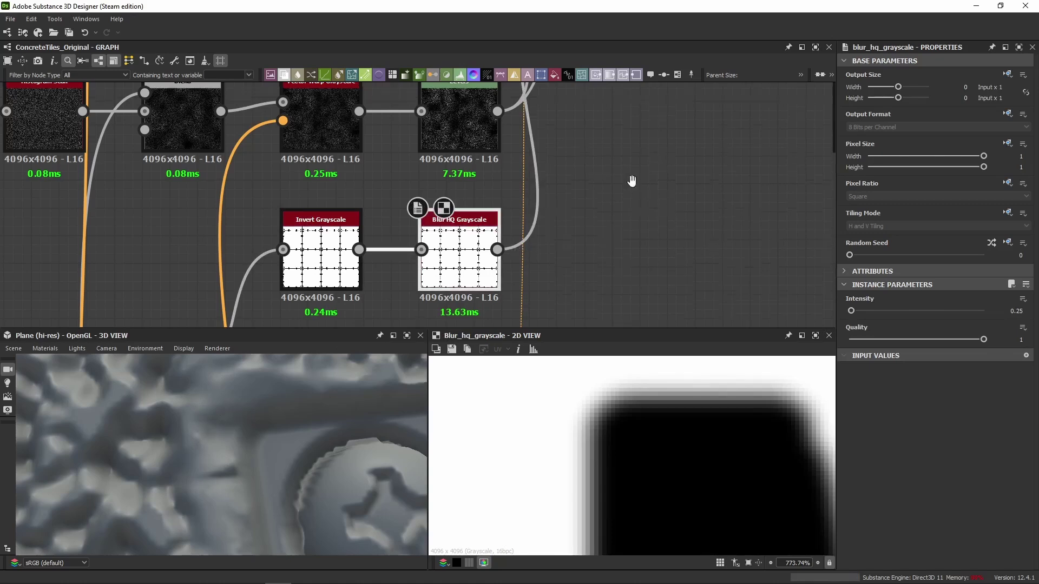
middle_drag(632, 181, 583, 361)
double_click(549, 160)
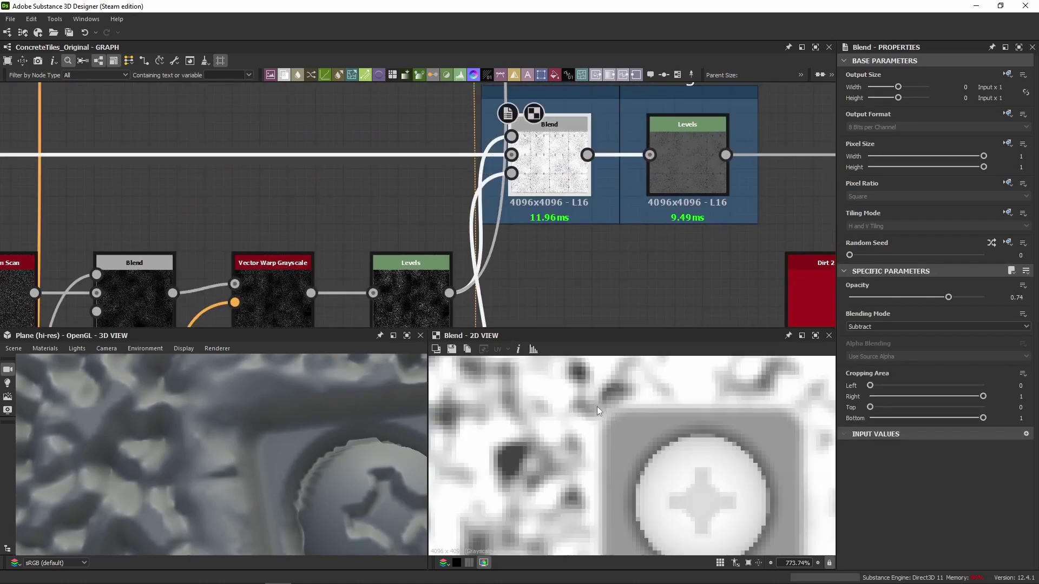
scroll(596, 406, down, 4)
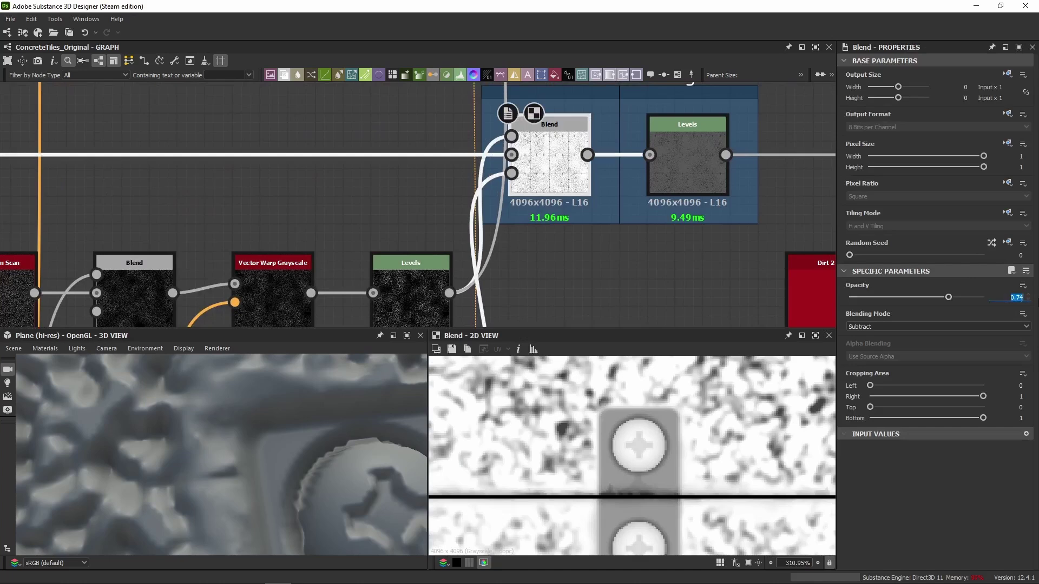
Set the Concrete Noise Blend's opacity to 0.0025 and inspect the gap and screw sockets in the 3D view.
text(.0025)
key(Return)
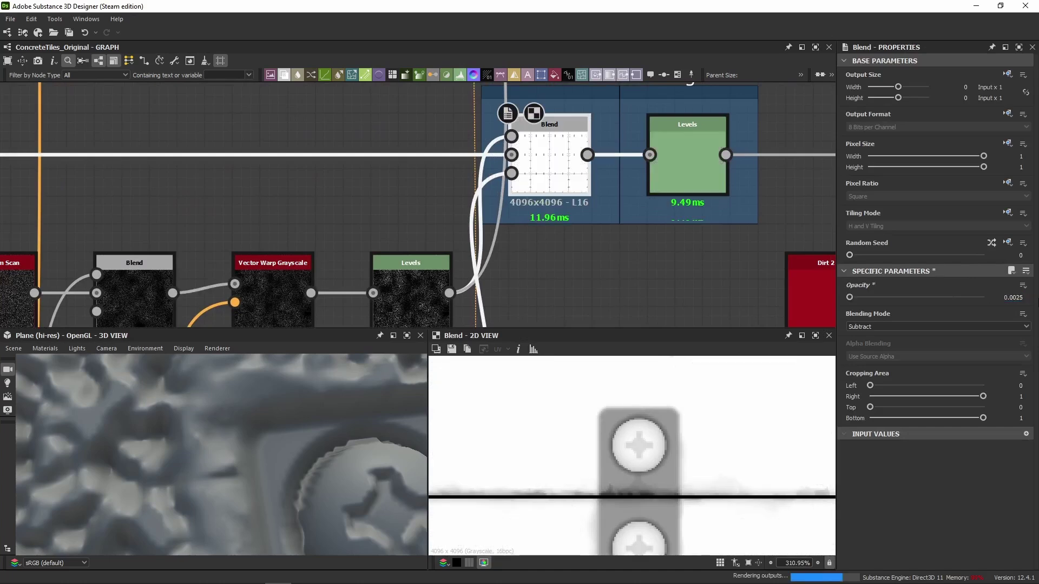
drag(213, 507, 154, 419)
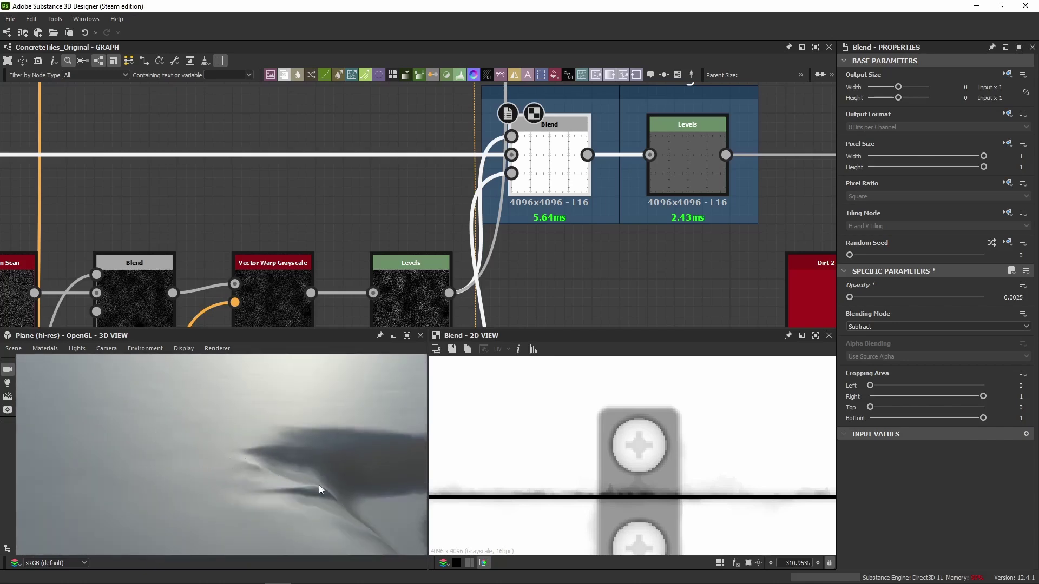
mouse_move(319, 485)
mouse_down()
mouse_move(274, 501)
mouse_move(235, 476)
mouse_move(225, 455)
mouse_up()
scroll(617, 248, down, 4)
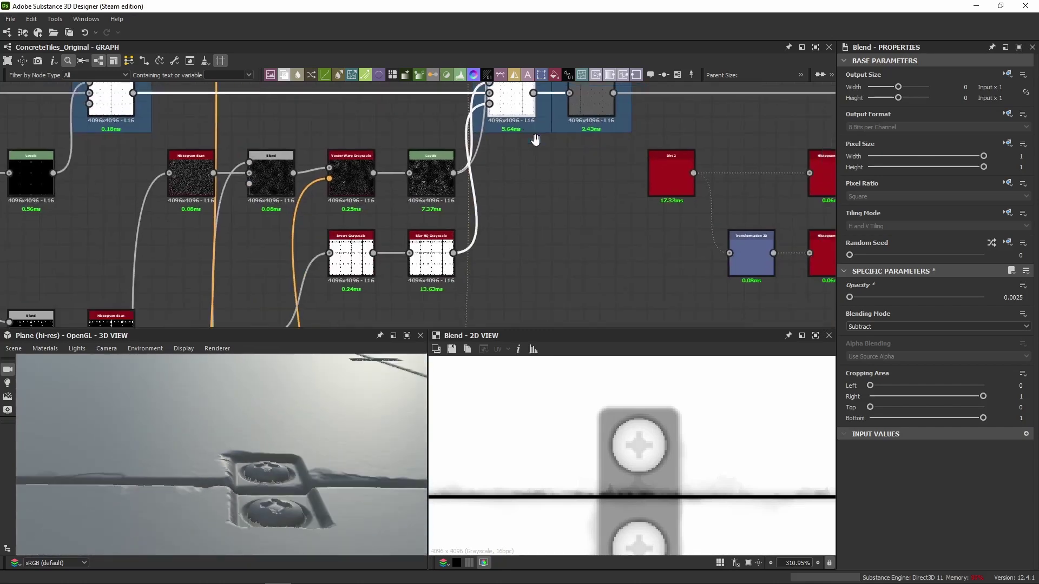
Preview the Lowering the Tiles Levels node and show its level settings as numeric sliders to check Level Out High.
middle_drag(525, 153, 450, 223)
double_click(488, 170)
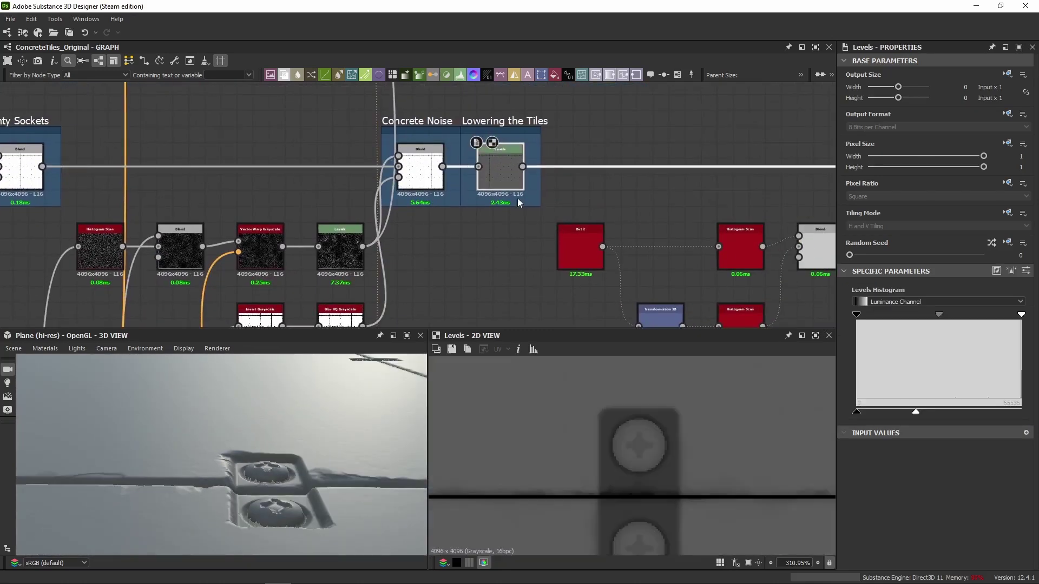
middle_drag(518, 198, 416, 153)
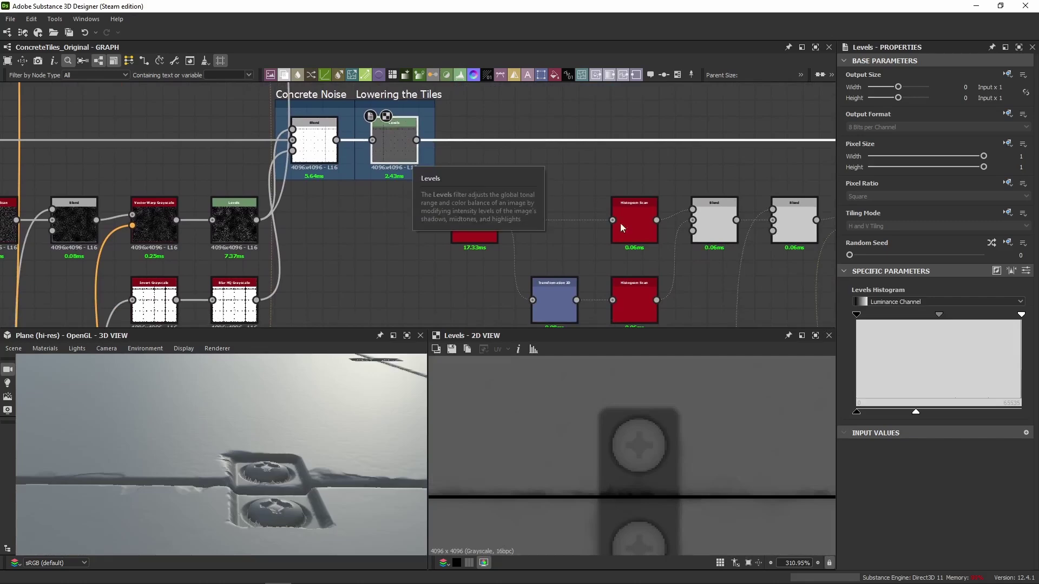
click(1025, 271)
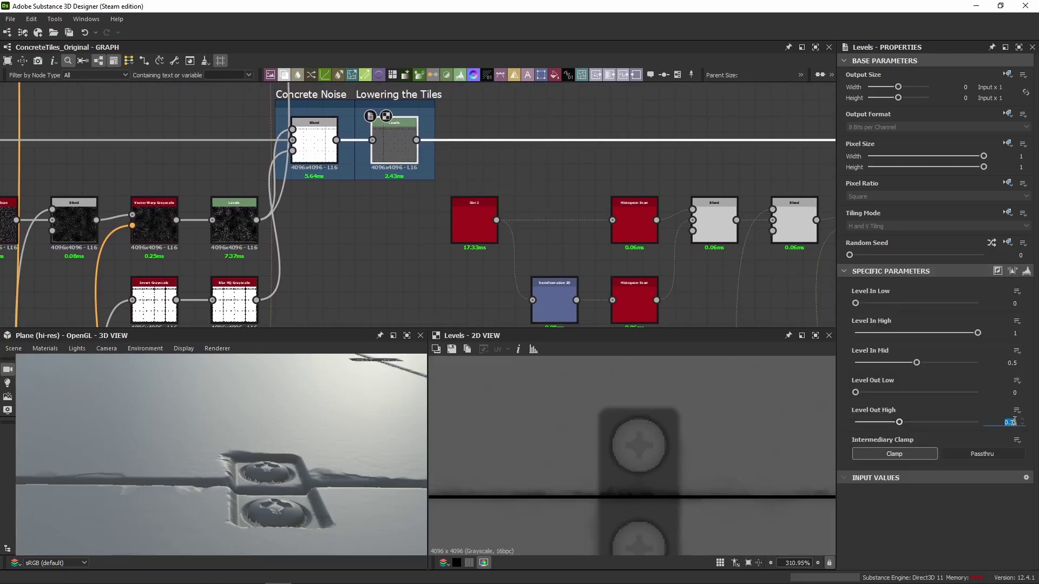
scroll(346, 285, down, 5)
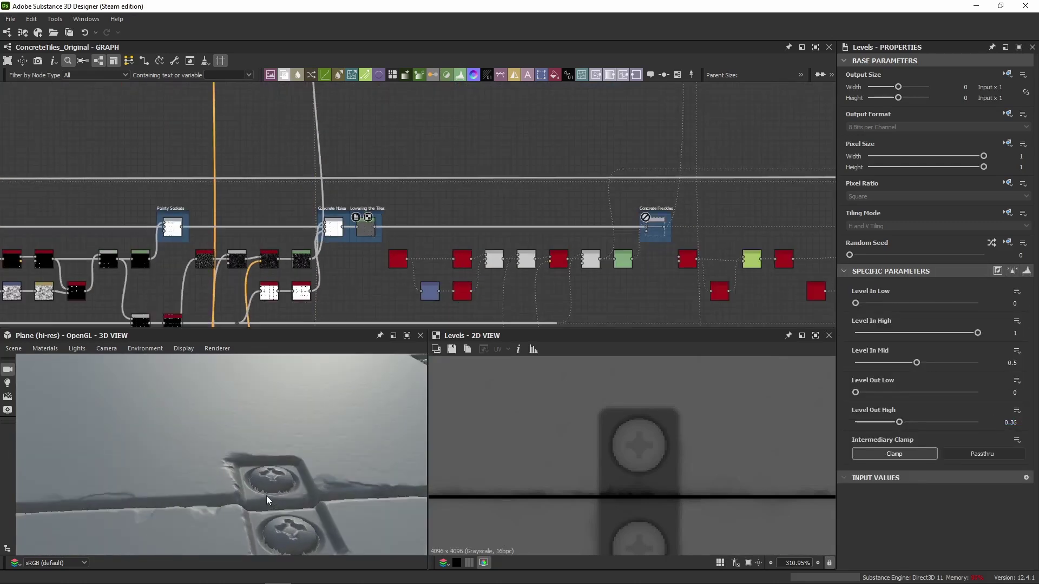
Enable the Concrete Freckles Blend and inspect the tile surface in the 3D view.
middle_drag(349, 325, 313, 260)
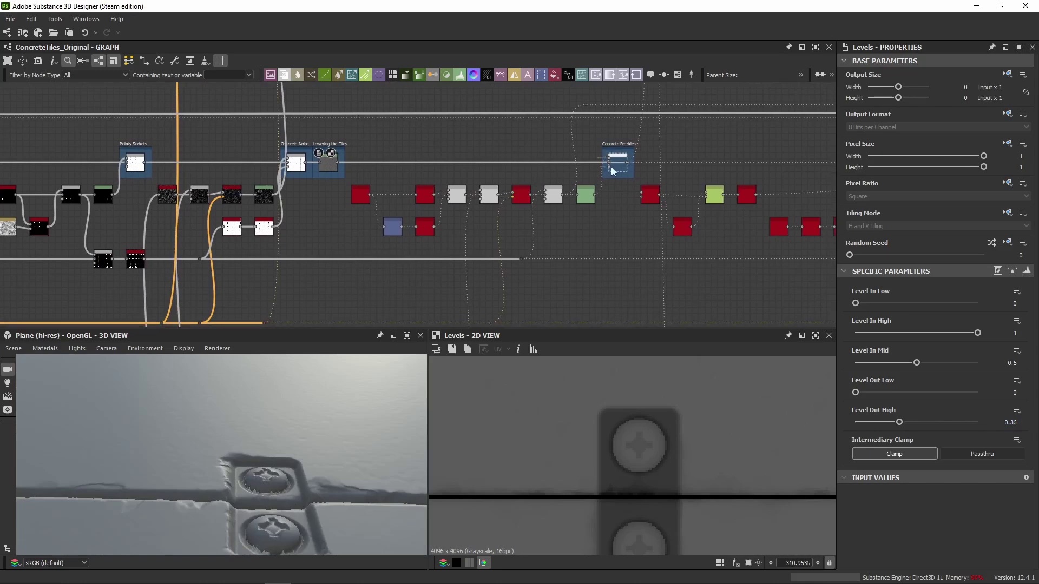
click(620, 169)
scroll(213, 417, down, 5)
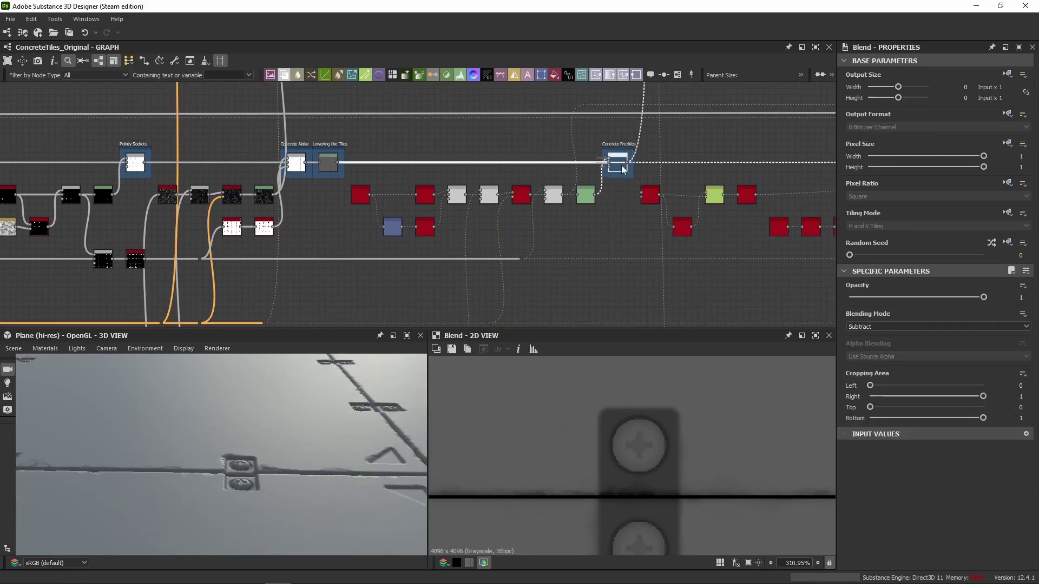
drag(212, 439, 207, 418)
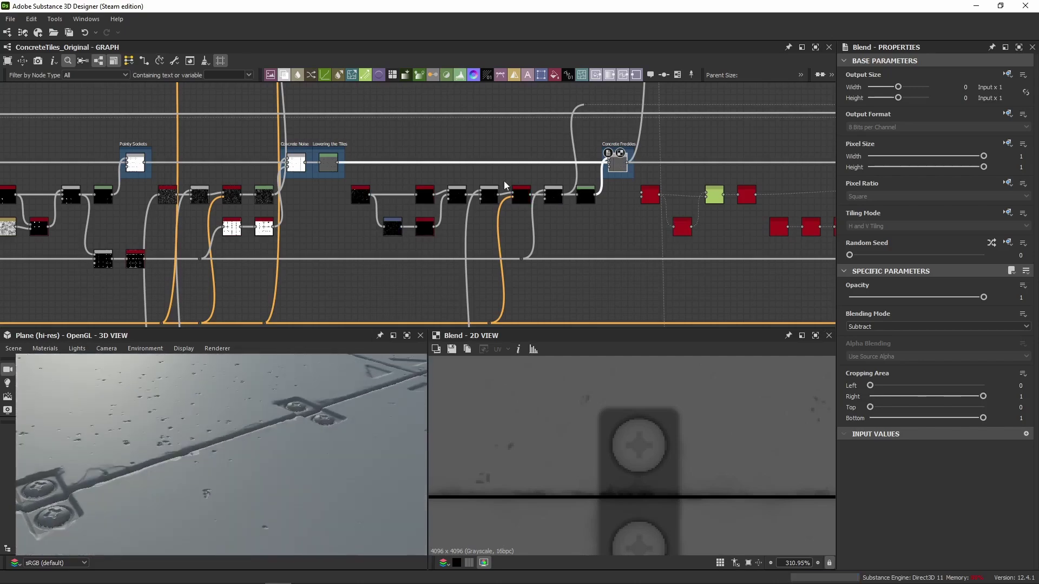
Preview the Dirt 2 node at the start of the Concrete Freckles branch.
scroll(346, 200, up, 6)
click(381, 174)
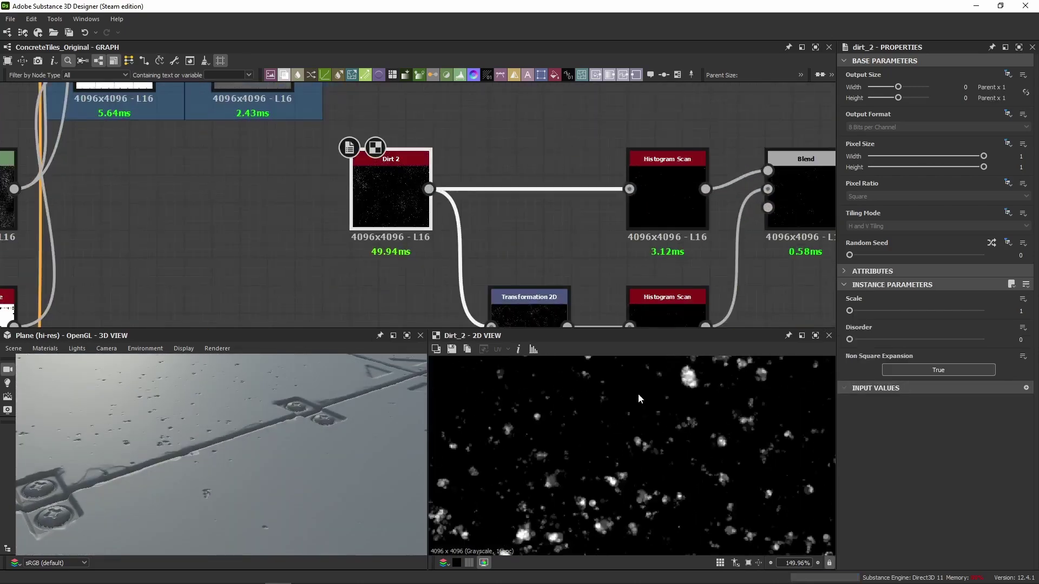
scroll(476, 196, down, 4)
scroll(424, 239, up, 5)
Preview the Transformation 2D node after Dirt 2 and display its matrix values to examine the rotation and scaling.
click(423, 239)
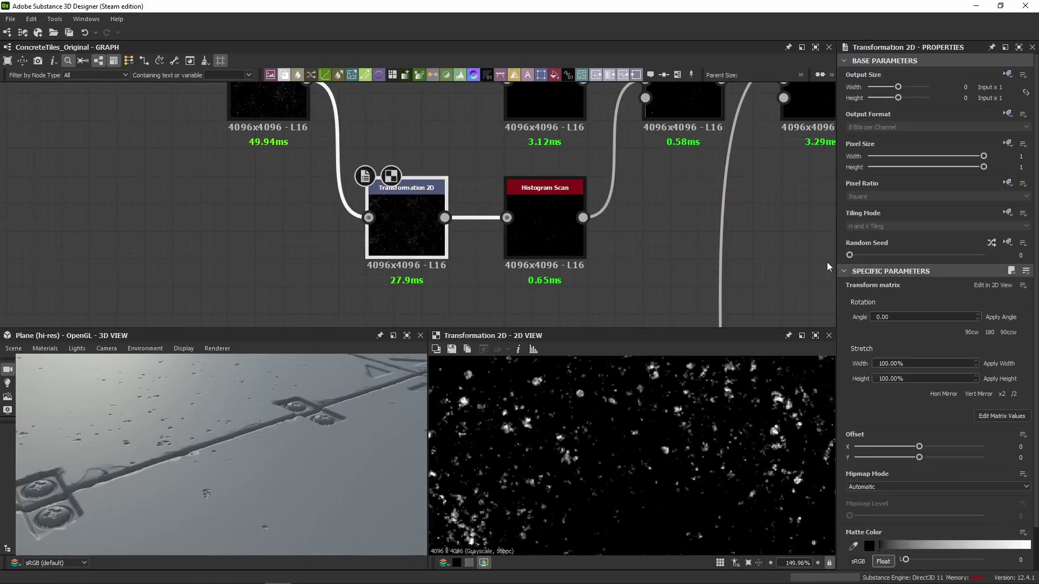
click(1017, 416)
scroll(406, 260, down, 4)
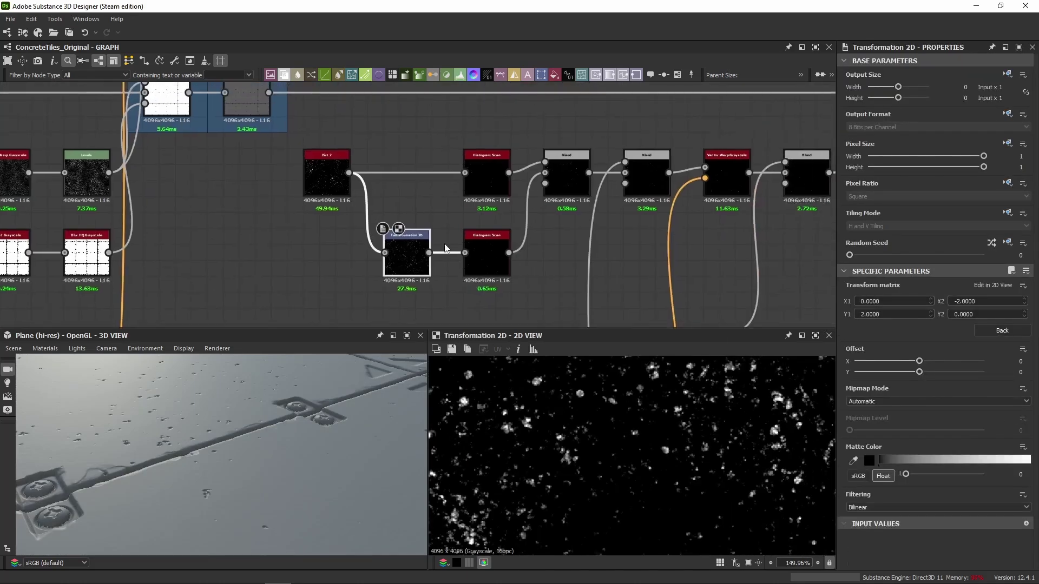
scroll(406, 270, up, 4)
scroll(389, 276, down, 4)
scroll(667, 397, down, 3)
scroll(667, 397, down, 7)
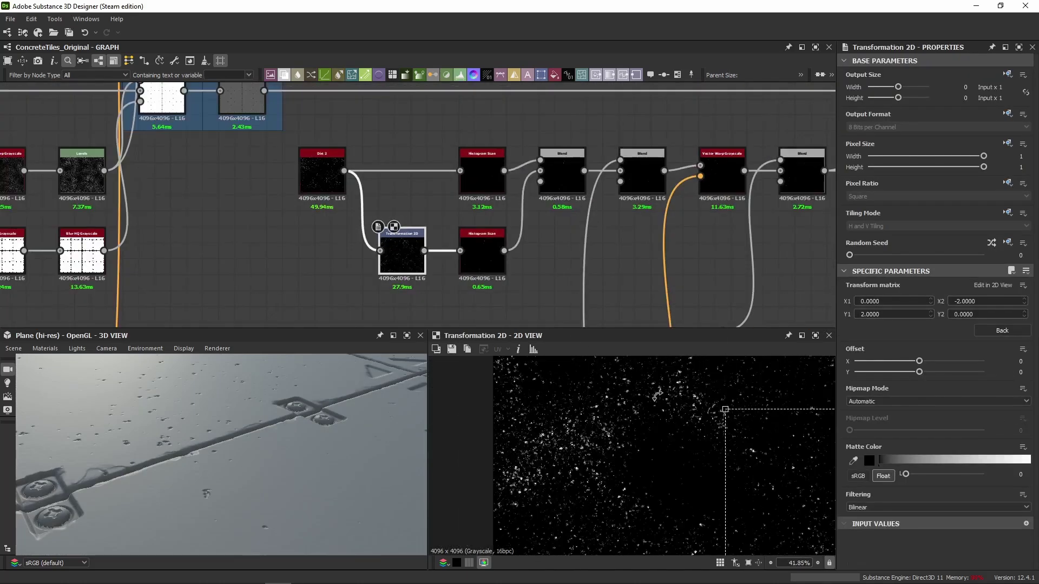
scroll(660, 468, up, 1)
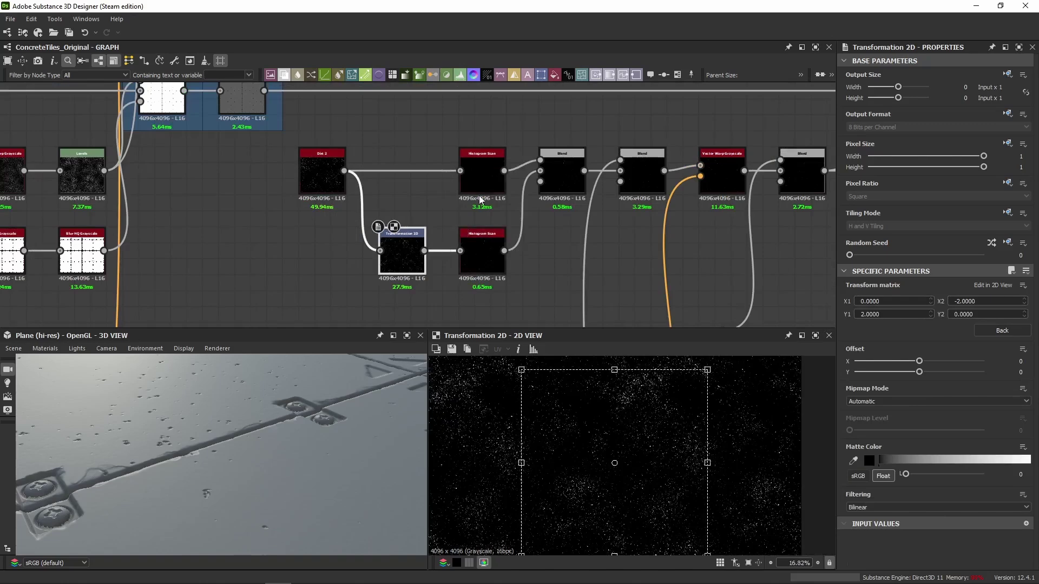
Compare the Position settings and outputs of the two Histogram Scan nodes fed by Dirt 2 and Transformation 2D.
scroll(481, 172, up, 2)
middle_drag(481, 172, 403, 166)
click(403, 167)
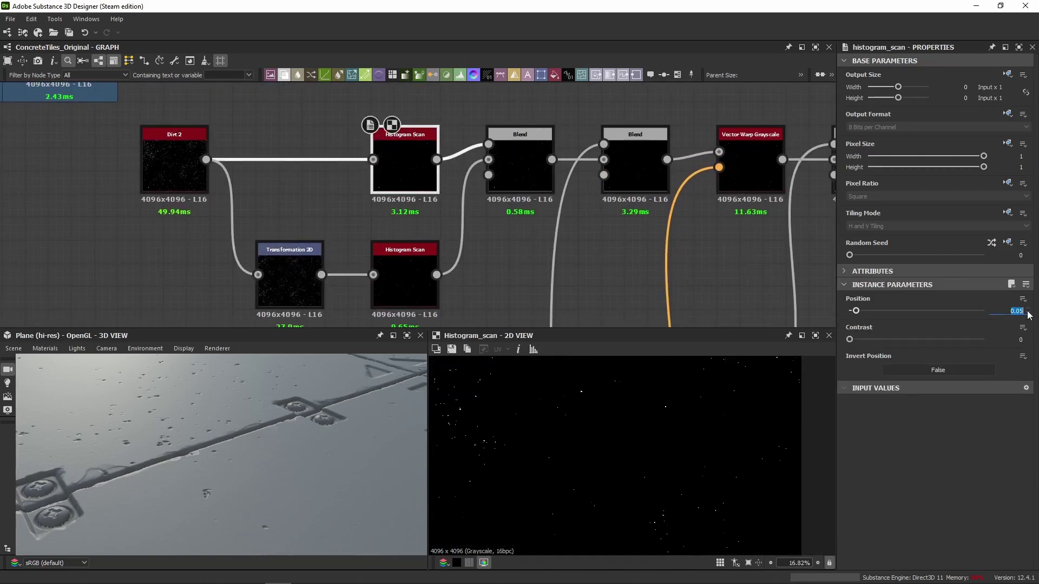
click(397, 272)
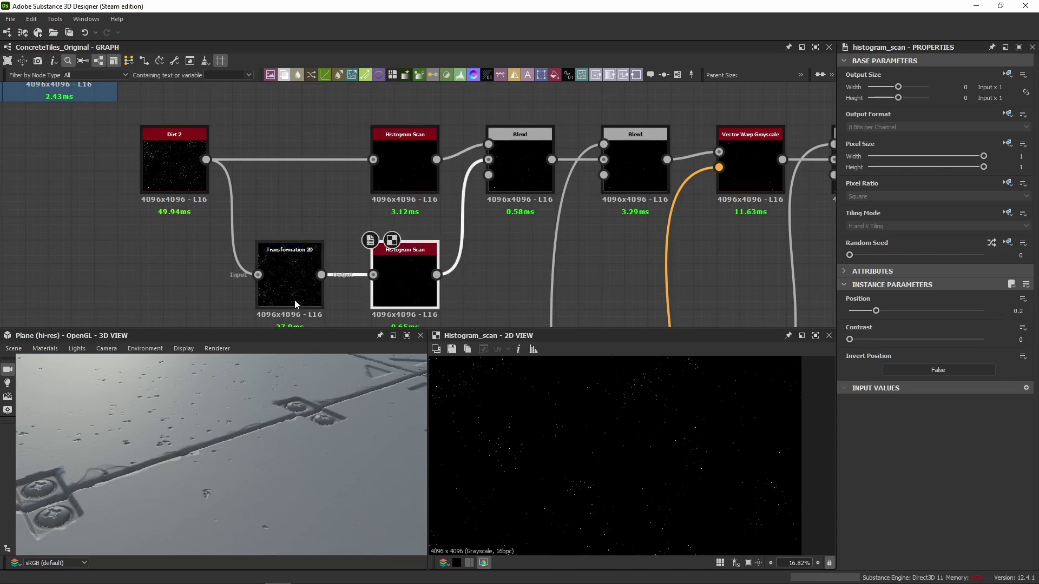
click(289, 282)
click(397, 310)
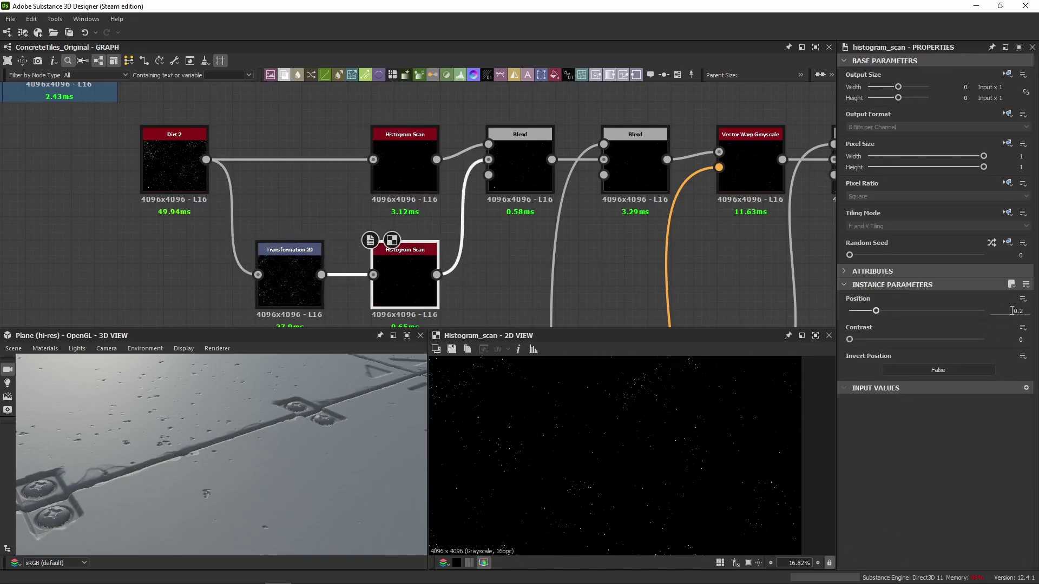
Preview the Blend combining both Histogram Scans up close, and the Multiply Blend that follows it.
click(525, 167)
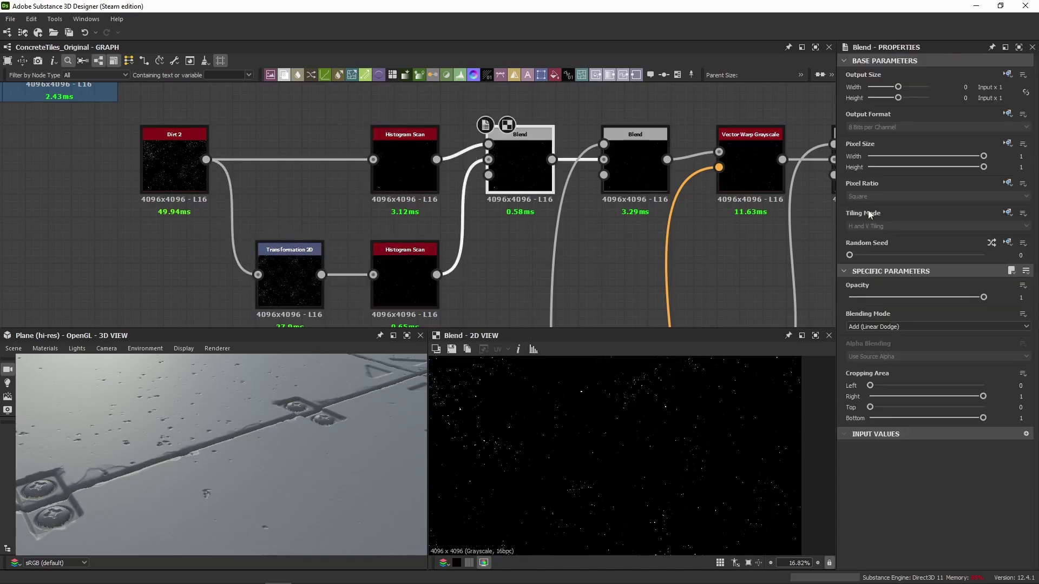
scroll(553, 433, up, 9)
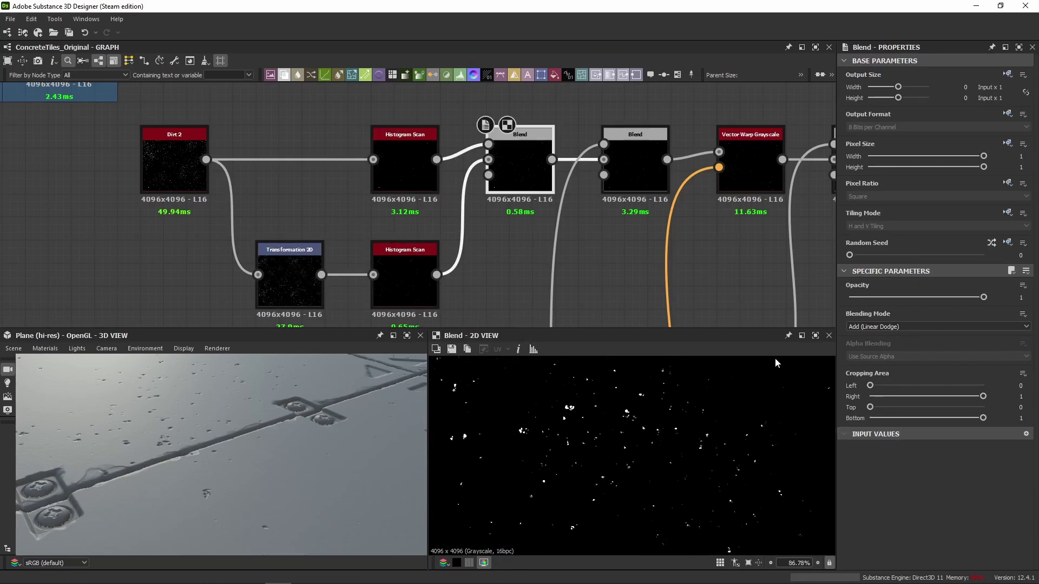
middle_drag(722, 371, 519, 385)
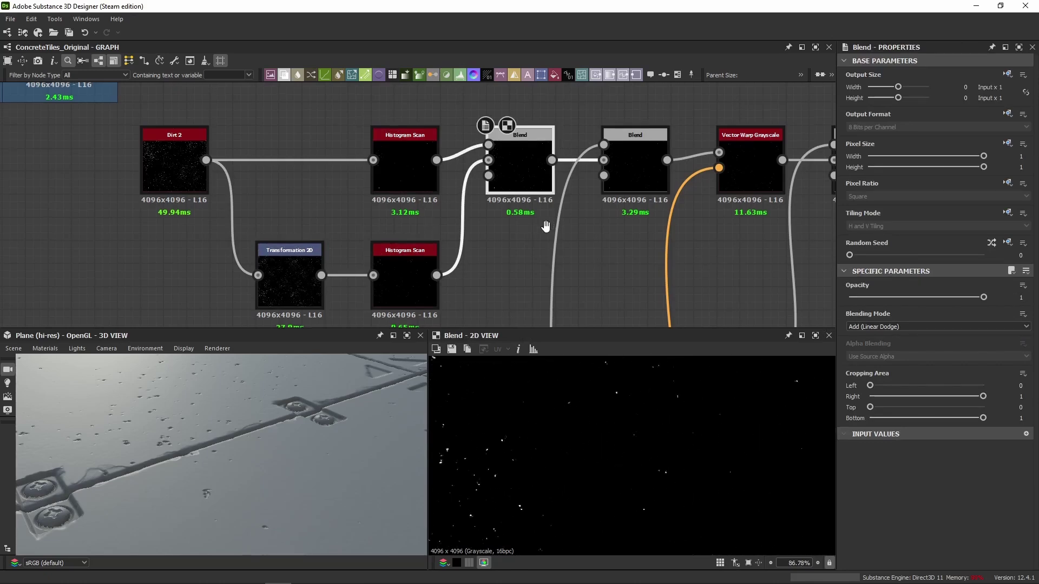
middle_drag(642, 177, 508, 203)
click(508, 203)
scroll(498, 411, down, 7)
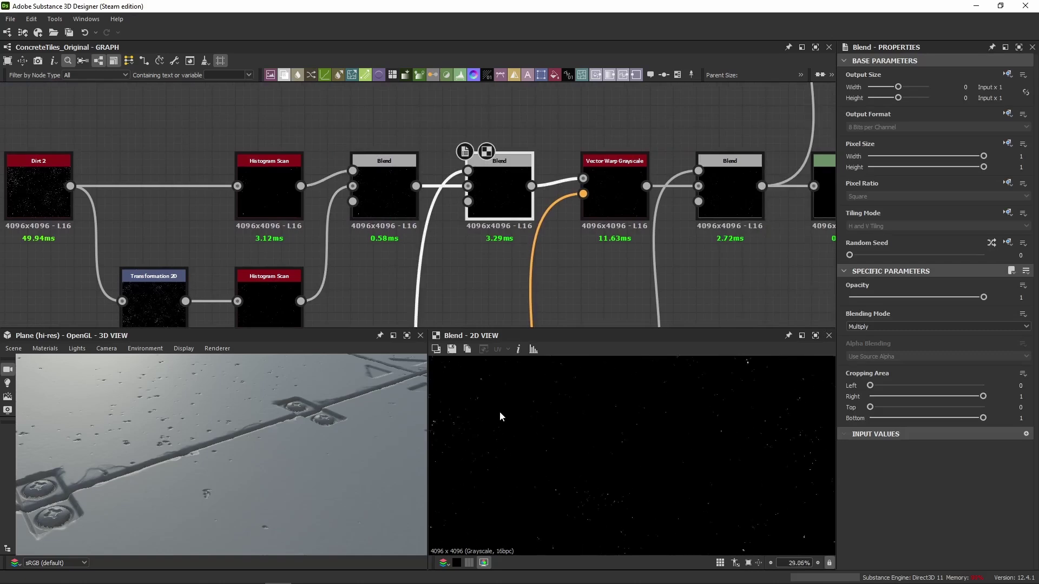
Set the blending mode of the Blend joining the two Histogram Scans to Max (Lighten) and preview the following Multiply Blend.
click(382, 179)
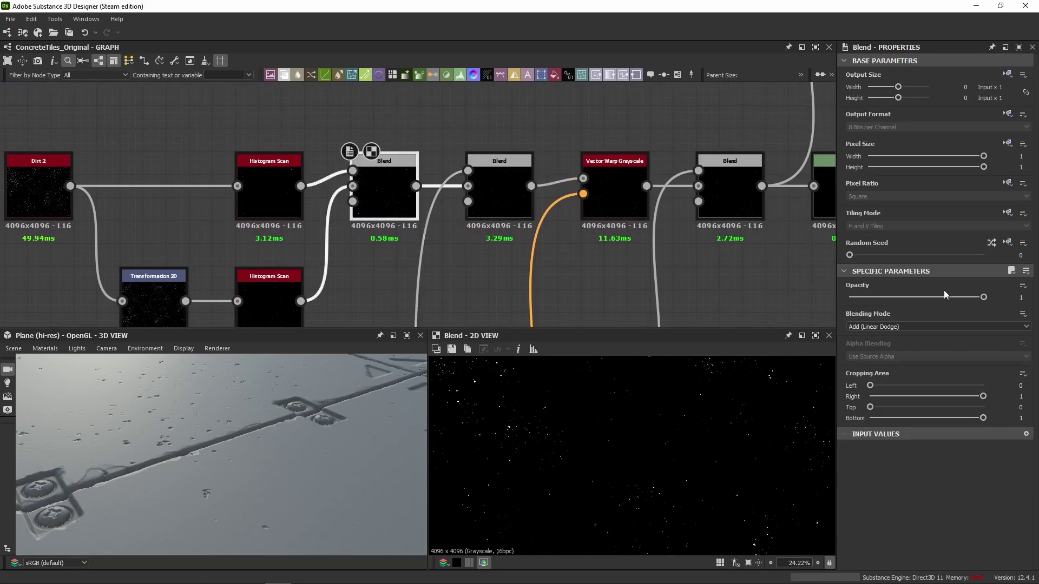
click(893, 327)
click(870, 374)
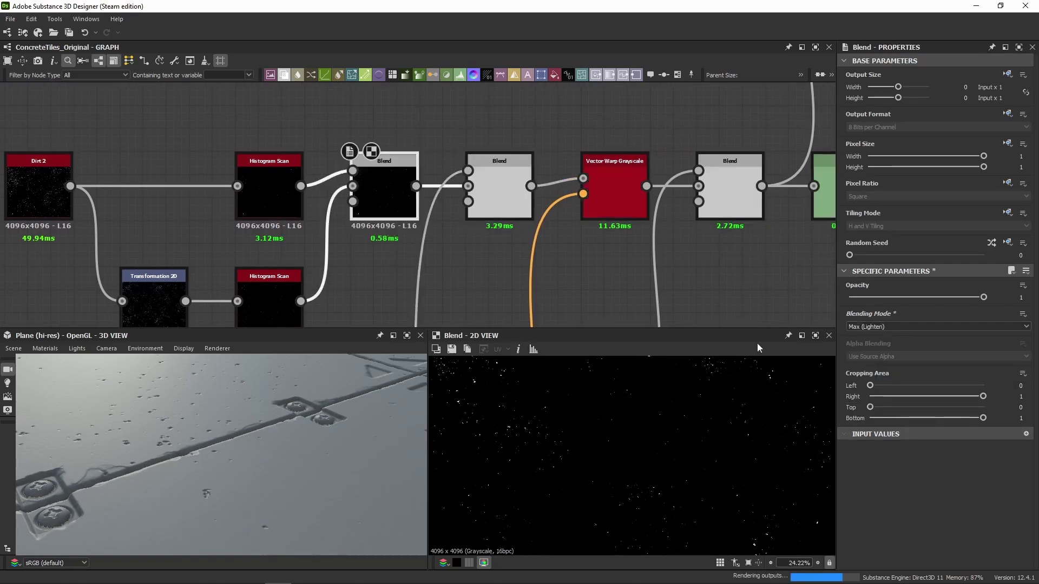
click(489, 214)
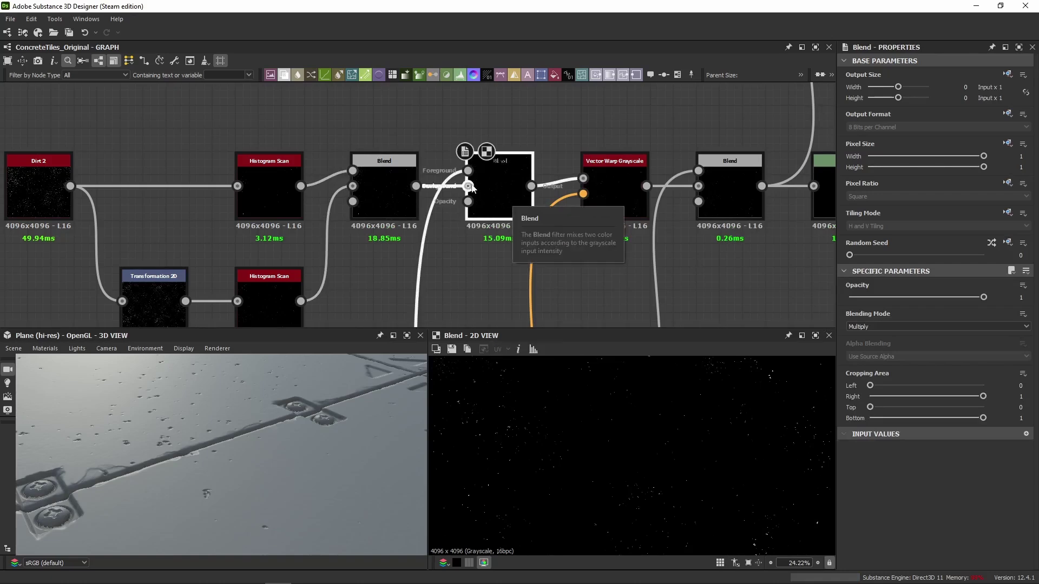
Trace the Multiply Blend's foreground connection back to the Auto Levels node fed by Perlin Noise.
scroll(444, 262, down, 2)
scroll(445, 261, down, 3)
middle_drag(458, 284, 495, 140)
scroll(486, 205, down, 2)
middle_drag(477, 263, 521, 165)
scroll(514, 203, down, 2)
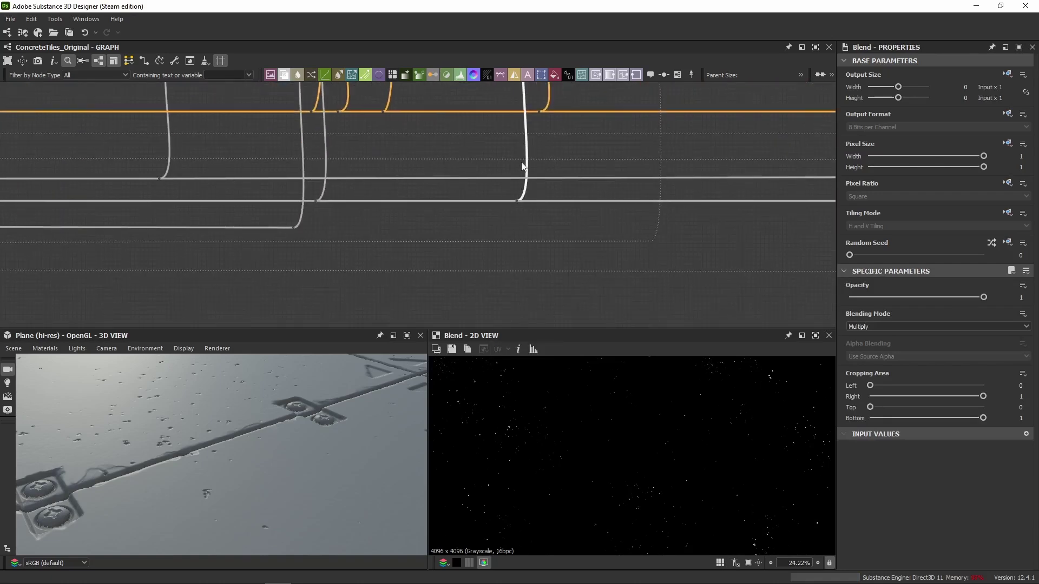
click(545, 198)
drag(544, 195, 496, 216)
drag(342, 195, 310, 207)
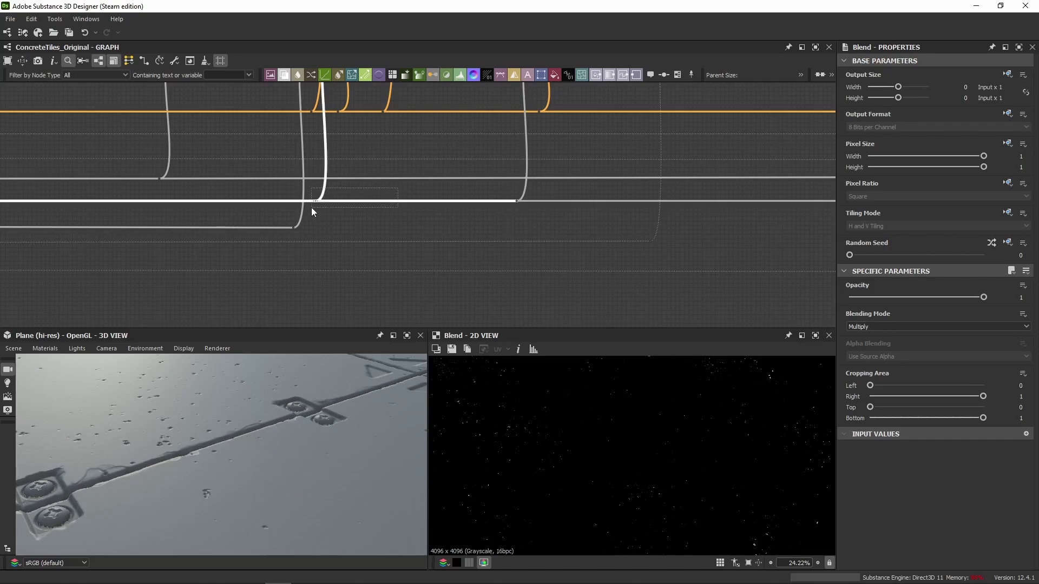
middle_drag(141, 183, 612, 181)
middle_drag(141, 190, 606, 204)
middle_drag(178, 200, 570, 216)
middle_drag(50, 227, 369, 237)
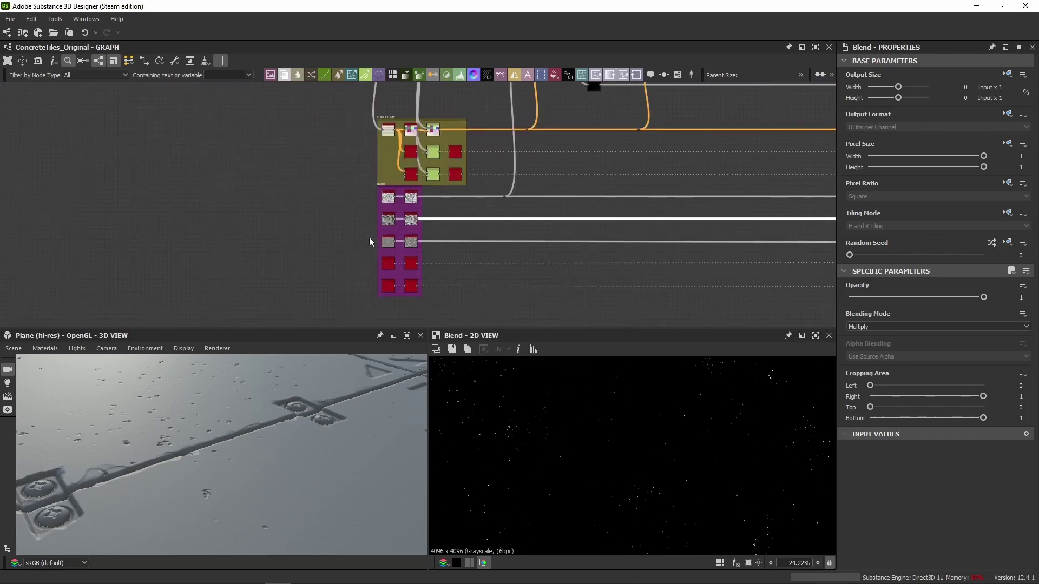
scroll(400, 215, up, 6)
scroll(346, 211, up, 3)
scroll(666, 238, down, 8)
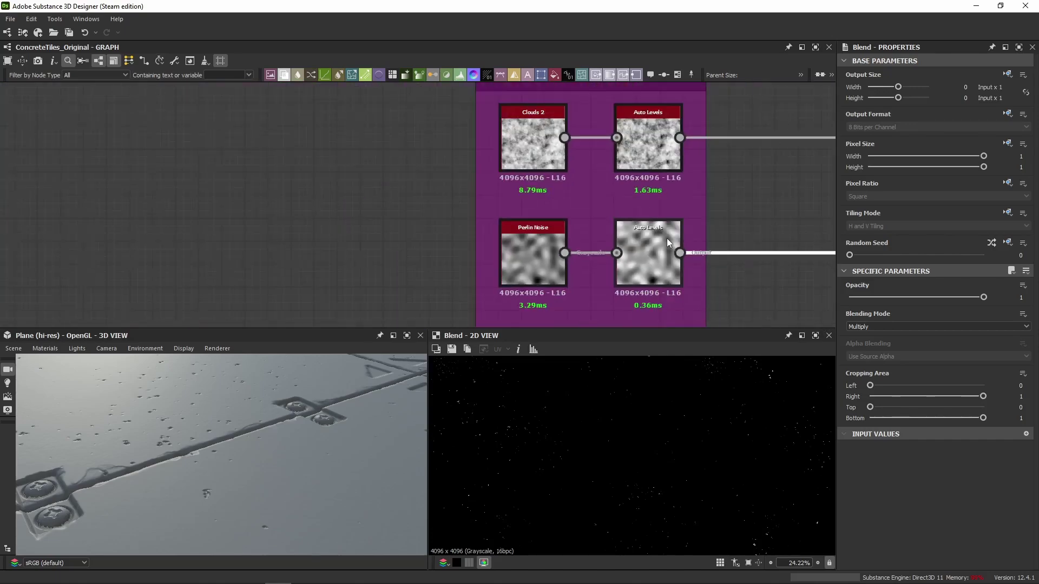
Follow the connection back to the Concrete Freckles branch and preview the Max (Lighten) Blend and the Multiply Blend after it.
scroll(670, 241, down, 3)
middle_drag(676, 242, 292, 241)
middle_drag(817, 222, 268, 225)
middle_drag(768, 236, 442, 235)
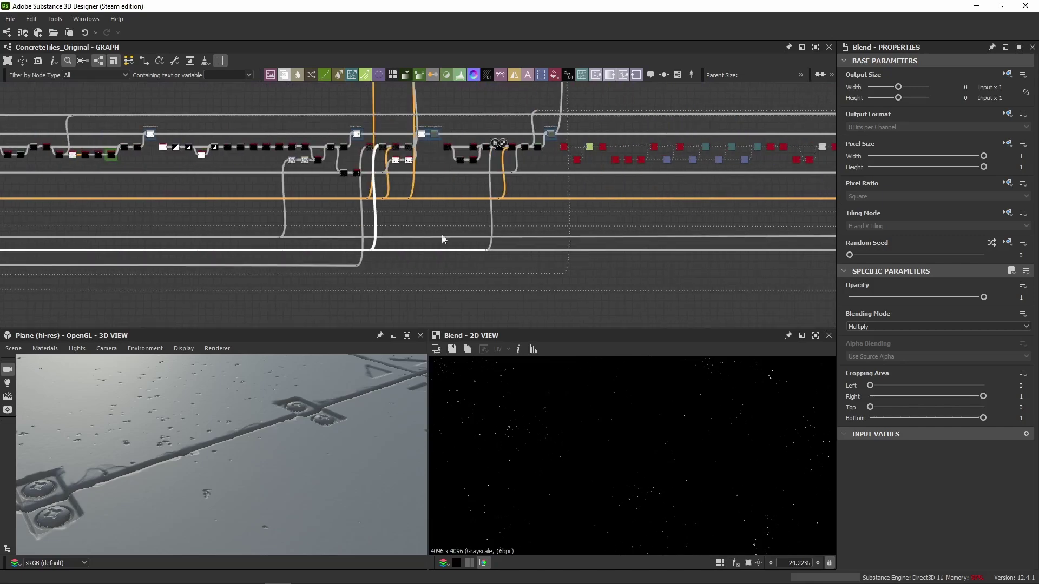
scroll(347, 250, up, 5)
scroll(459, 236, down, 4)
scroll(456, 200, up, 4)
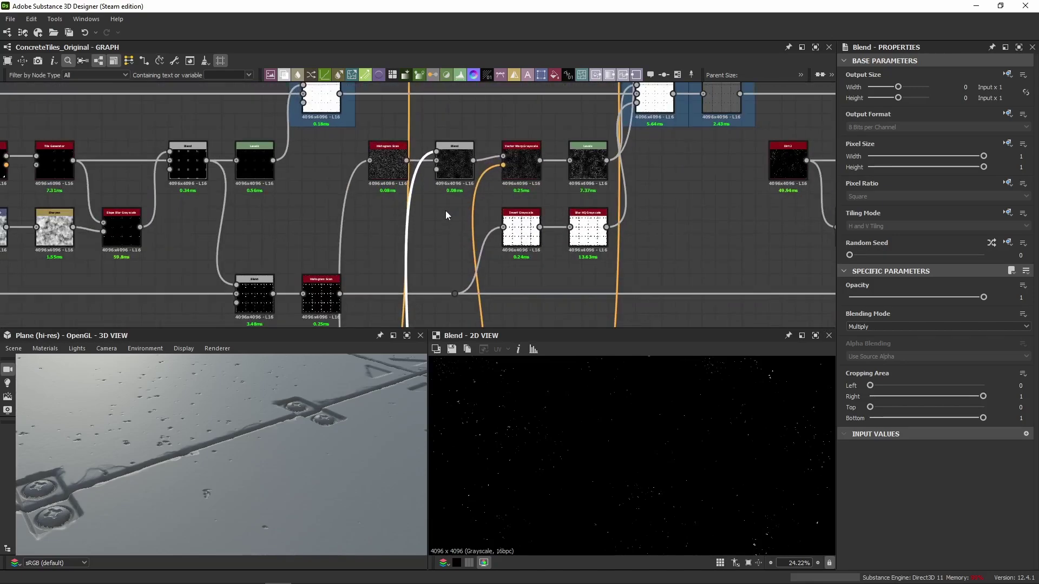
scroll(445, 212, down, 4)
middle_drag(637, 243, 253, 232)
scroll(315, 191, up, 5)
middle_drag(325, 228, 477, 193)
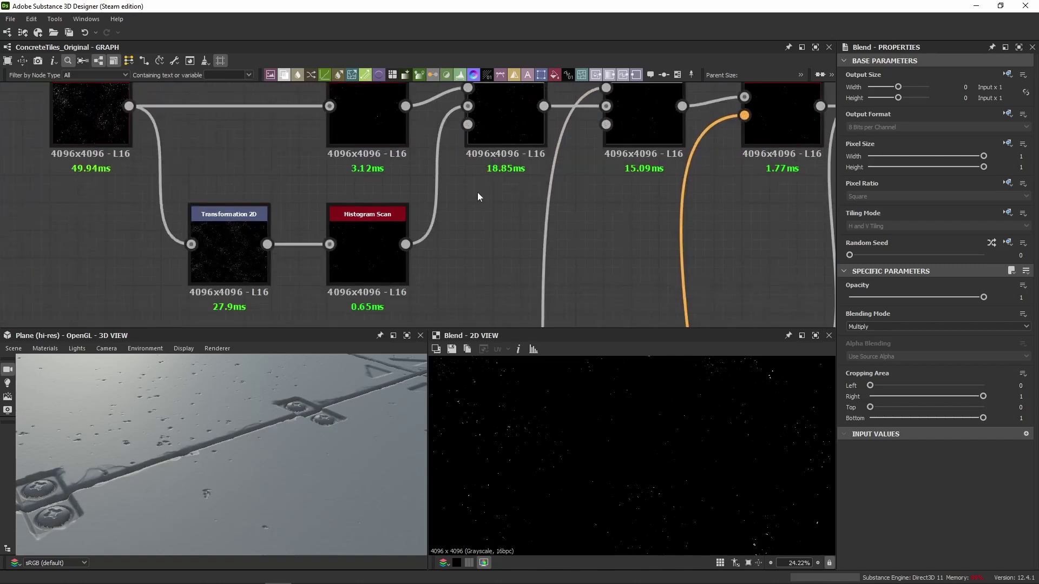
double_click(501, 130)
scroll(417, 209, down, 2)
click(518, 149)
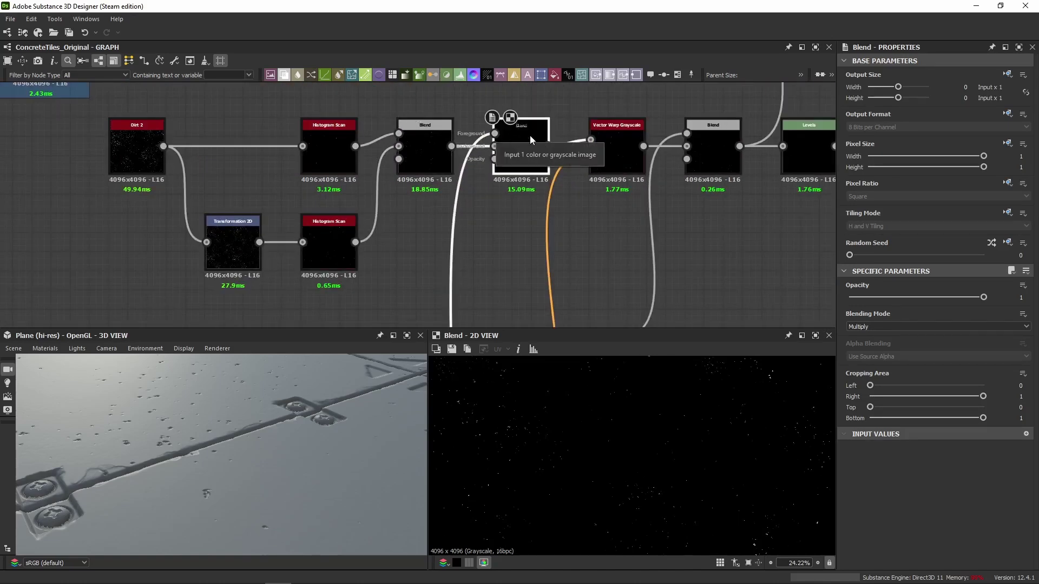
scroll(562, 439, down, 7)
scroll(547, 449, up, 6)
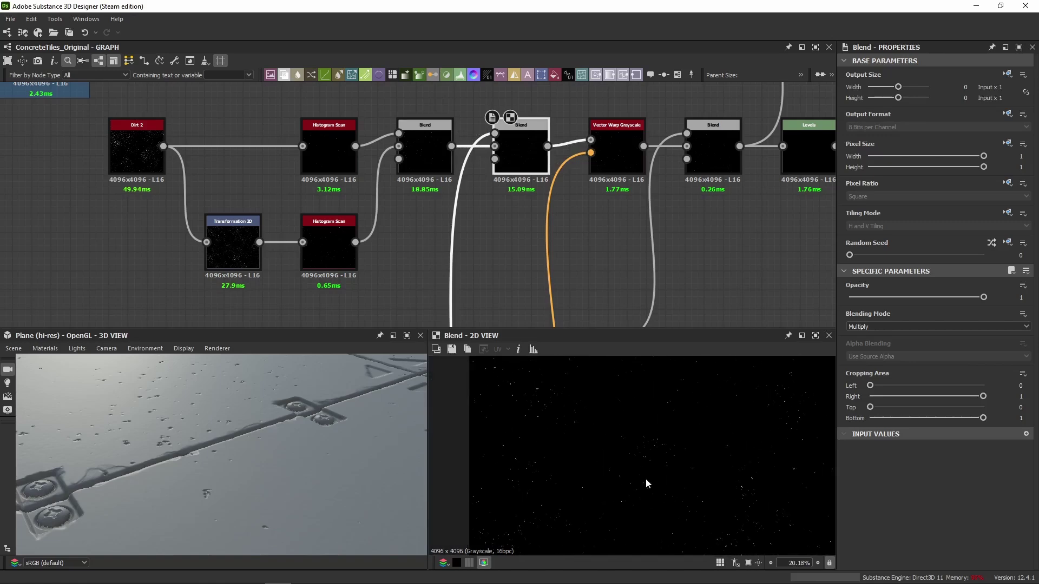
Compare the whole-image outputs of the Max (Lighten) Blend and the Multiply Blend in the 2D view.
click(349, 165)
click(425, 156)
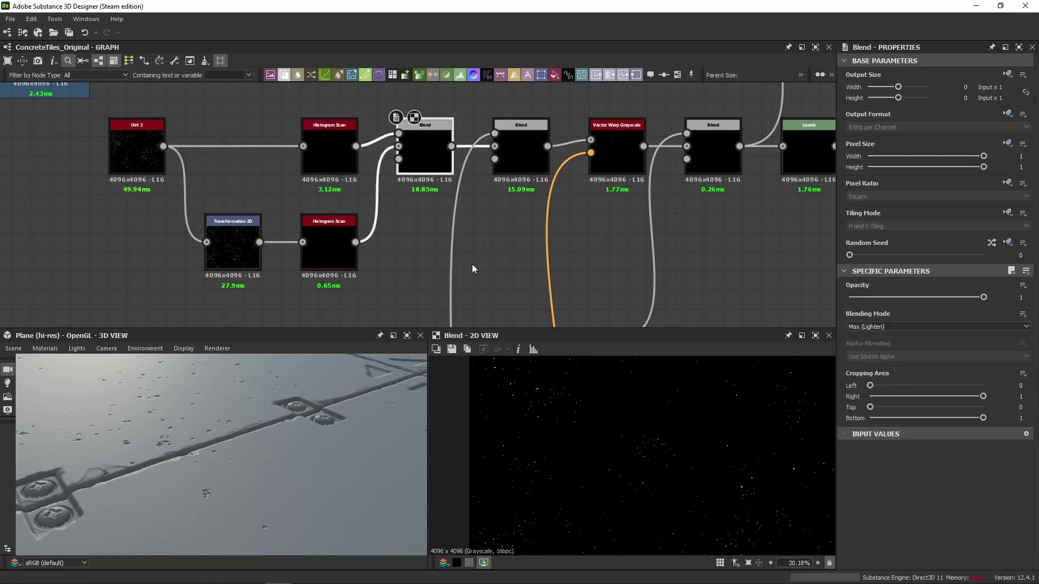
scroll(609, 453, down, 3)
scroll(609, 453, down, 1)
click(521, 154)
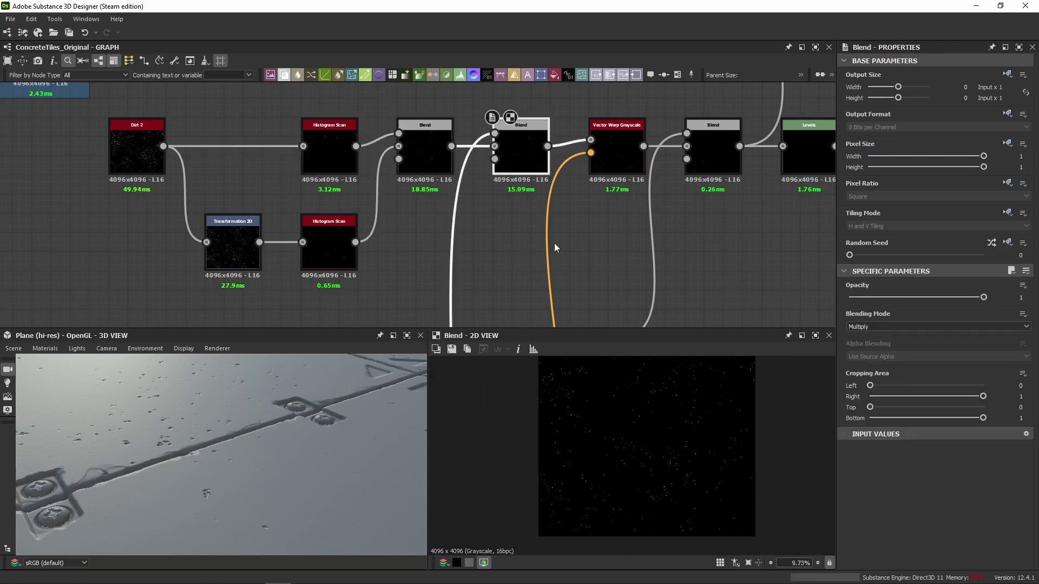
click(431, 171)
click(520, 154)
Inspect the freckles up close in the 3D view, disabling and re-enabling the Multiply Blend to judge its effect.
scroll(222, 450, up, 5)
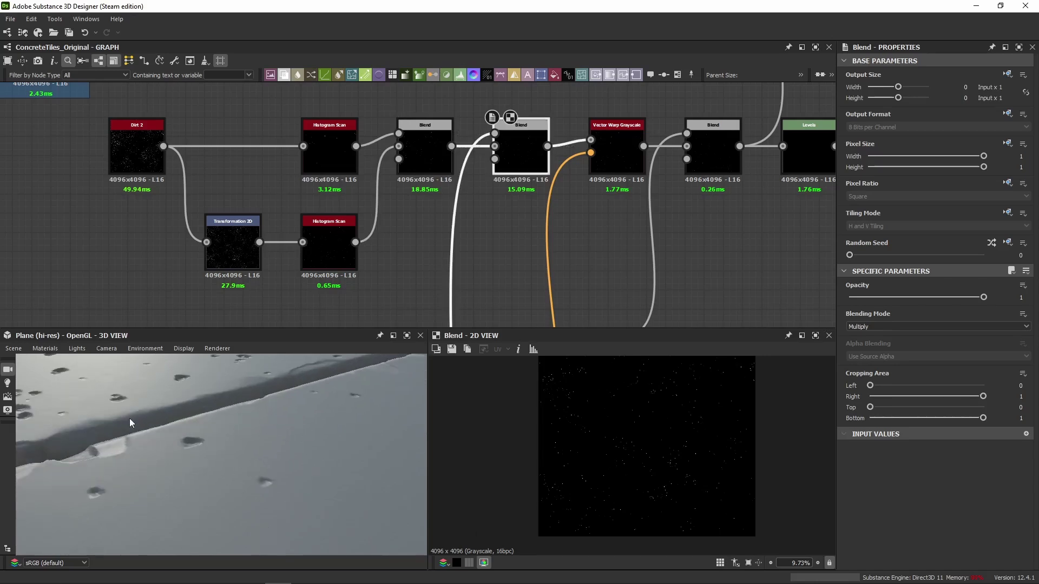
middle_drag(129, 418, 165, 437)
scroll(168, 440, up, 4)
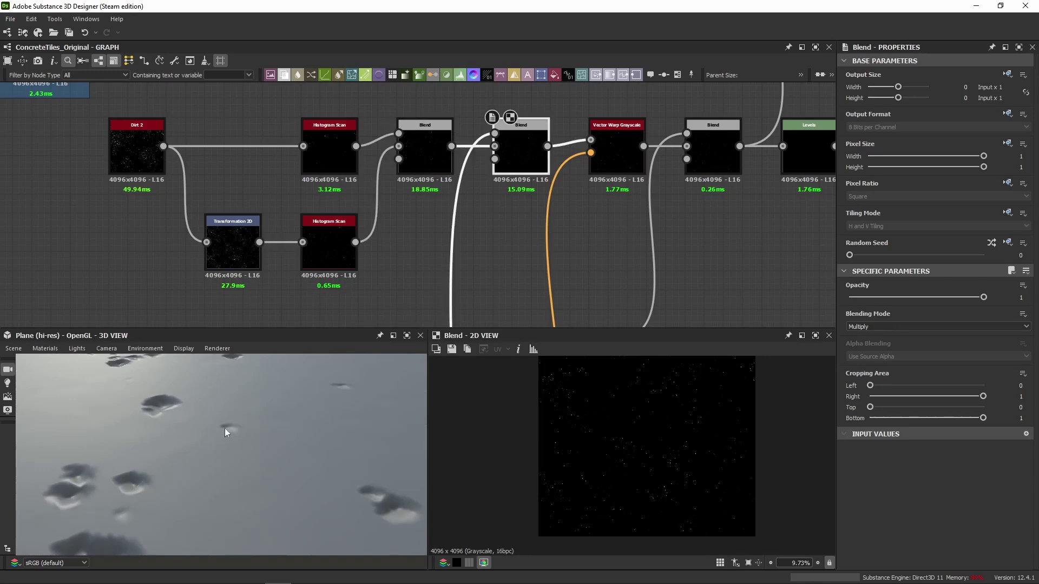
scroll(157, 425, down, 6)
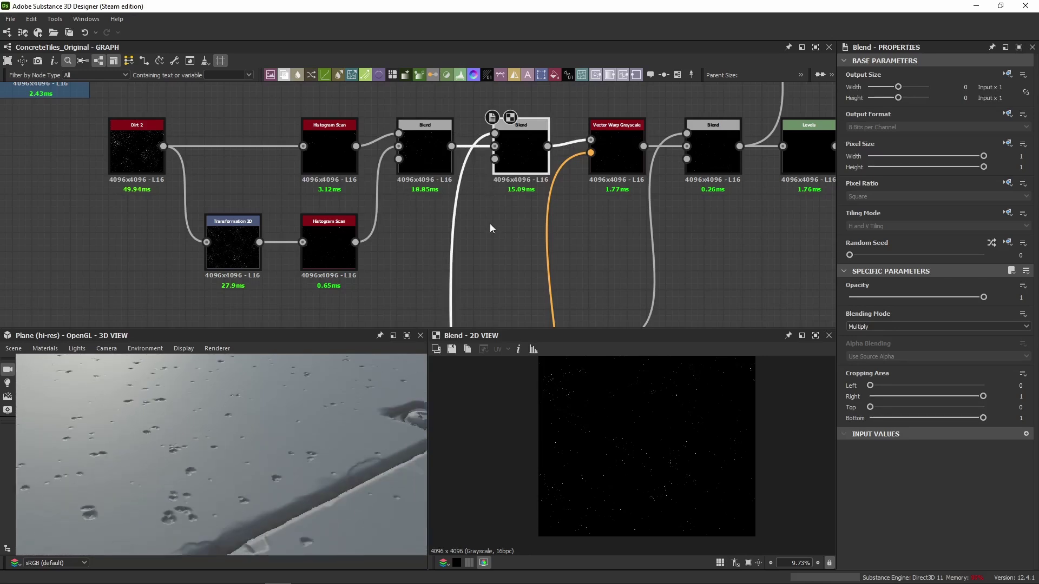
key(ctrl+b)
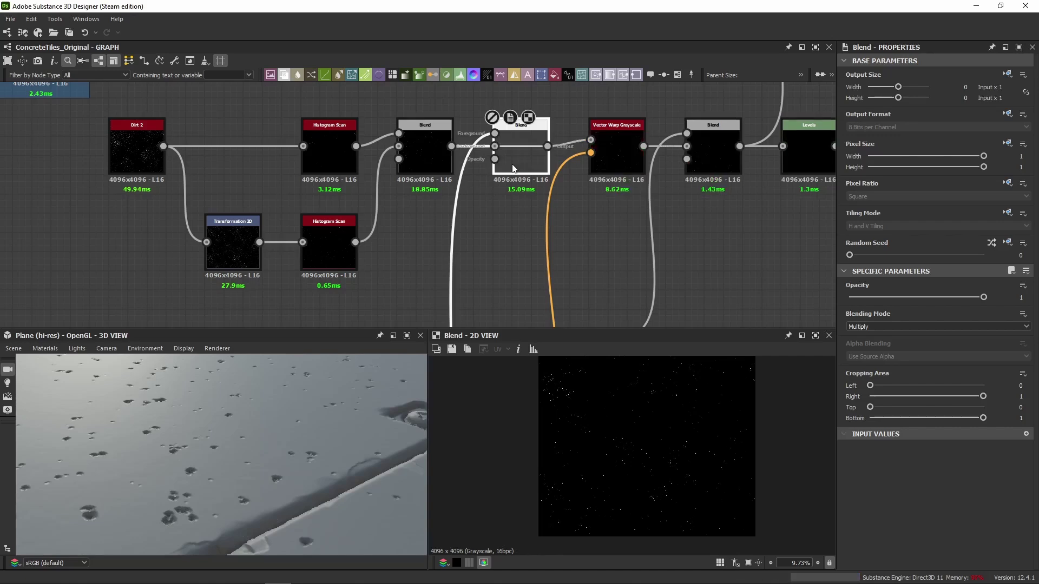
key(ctrl+b)
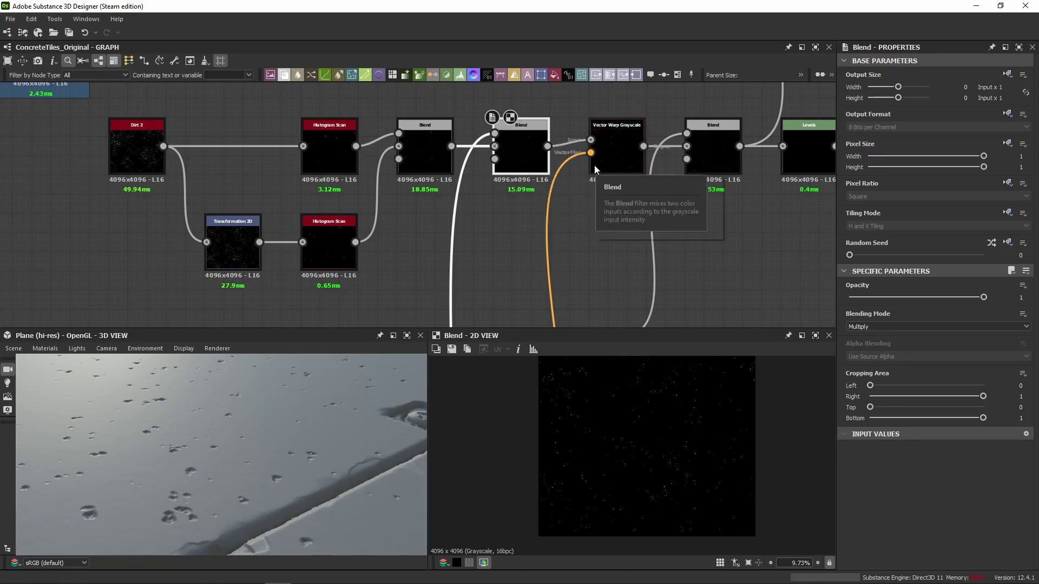
Preview the Vector Warp Grayscale node with its Intensity setting and the Subtract Blend that follows it.
click(617, 155)
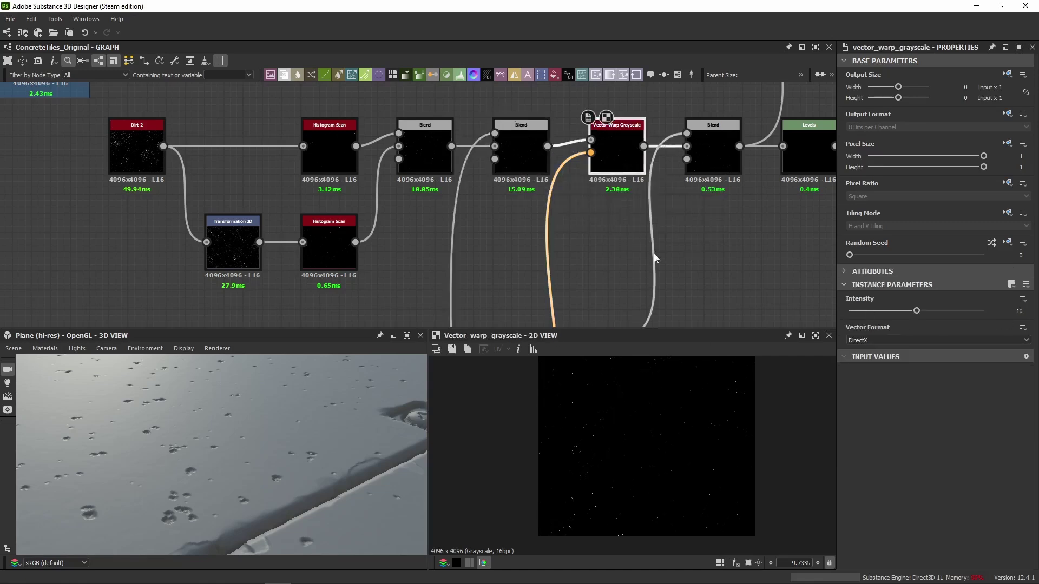
scroll(605, 195, down, 5)
scroll(603, 161, up, 3)
scroll(588, 157, up, 2)
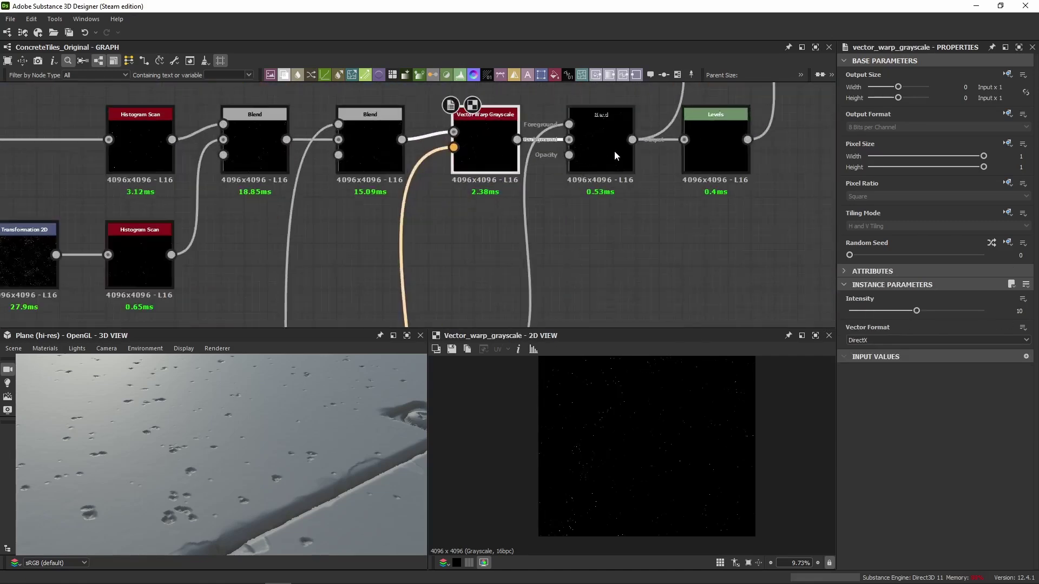
click(615, 150)
middle_drag(615, 174, 563, 176)
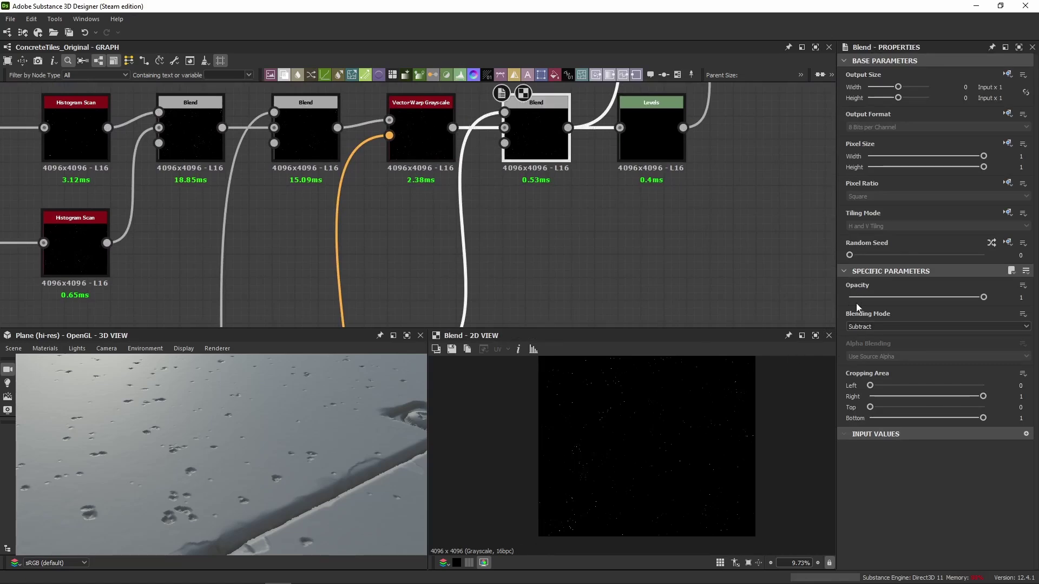
Examine the Histogram Scan mask of gaps and screw plates feeding the Subtract Blend, and compare the Blend's output with the 3D surface.
scroll(551, 258, down, 2)
middle_drag(551, 258, 206, 216)
click(173, 213)
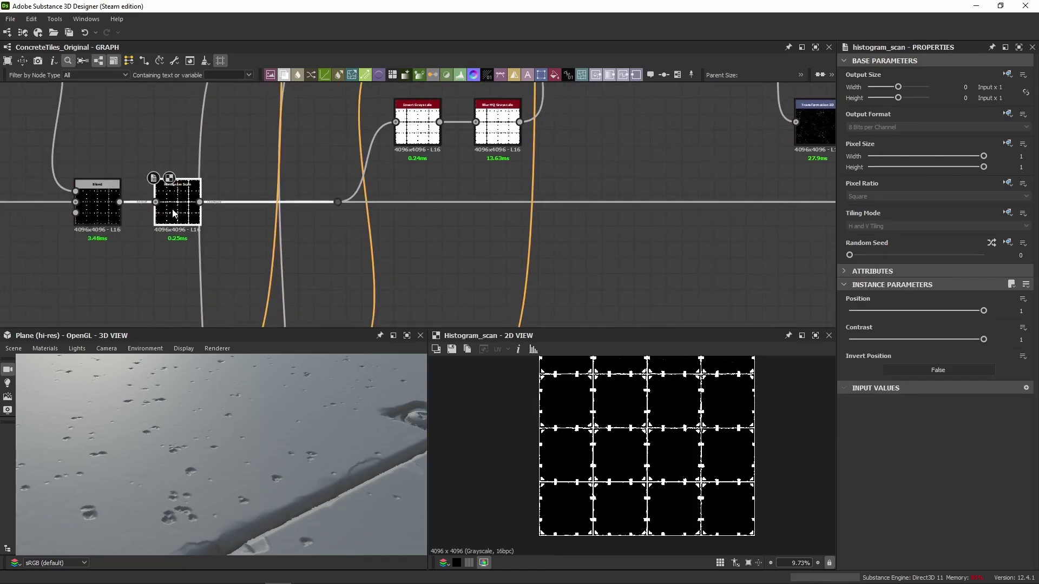
scroll(570, 455, up, 6)
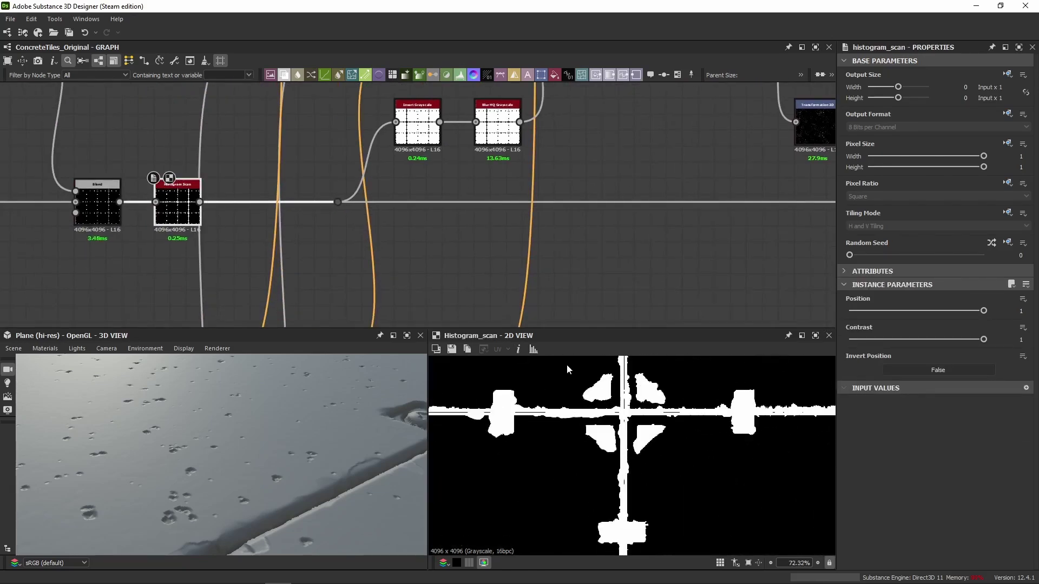
scroll(639, 217, down, 3)
scroll(638, 216, up, 3)
click(502, 157)
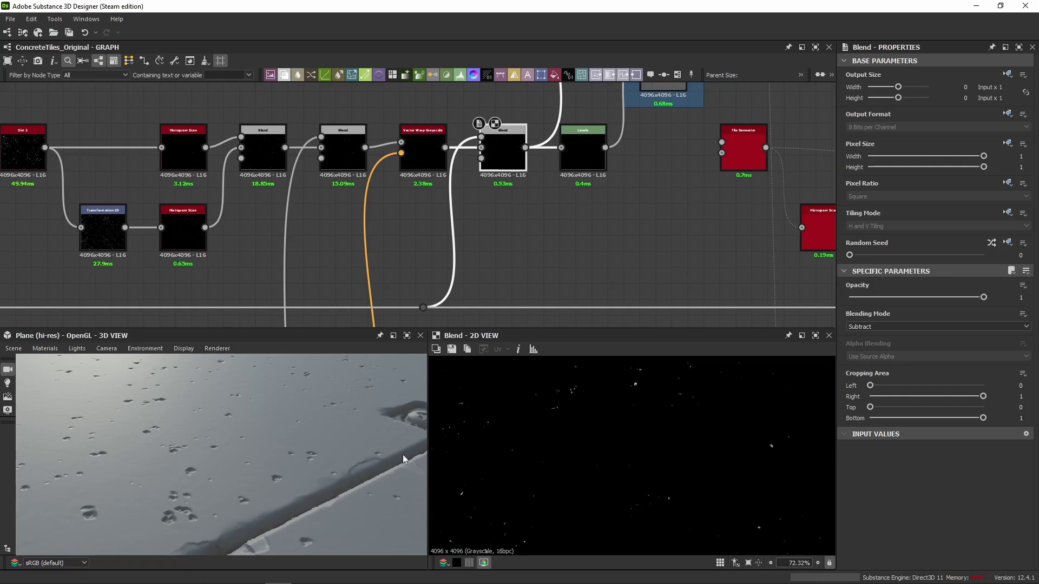
drag(403, 459, 317, 445)
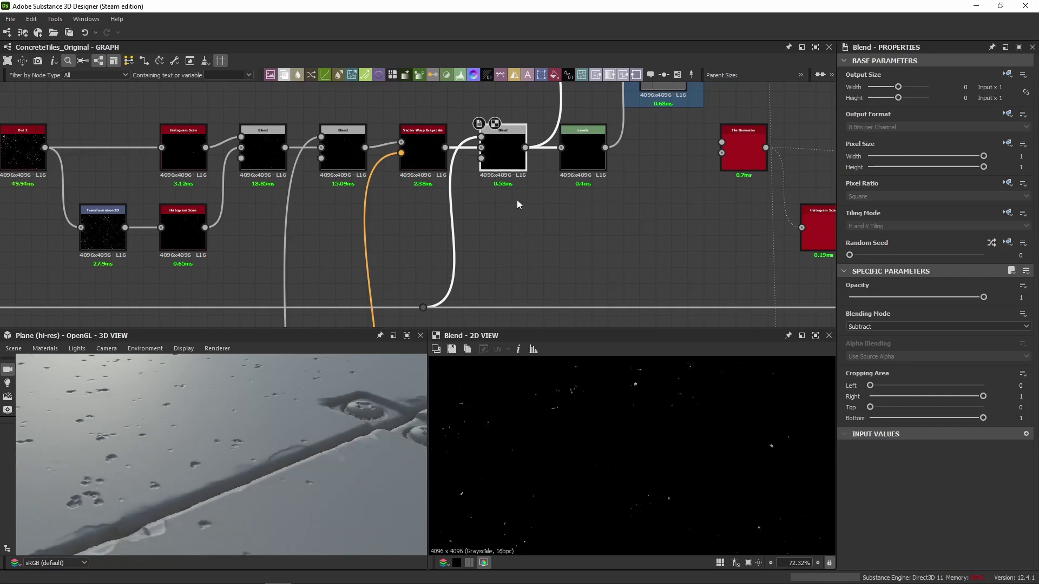
Show the numeric parameters of the Levels node after the Subtract Blend, and preview the Concrete Freckles Blend.
click(575, 166)
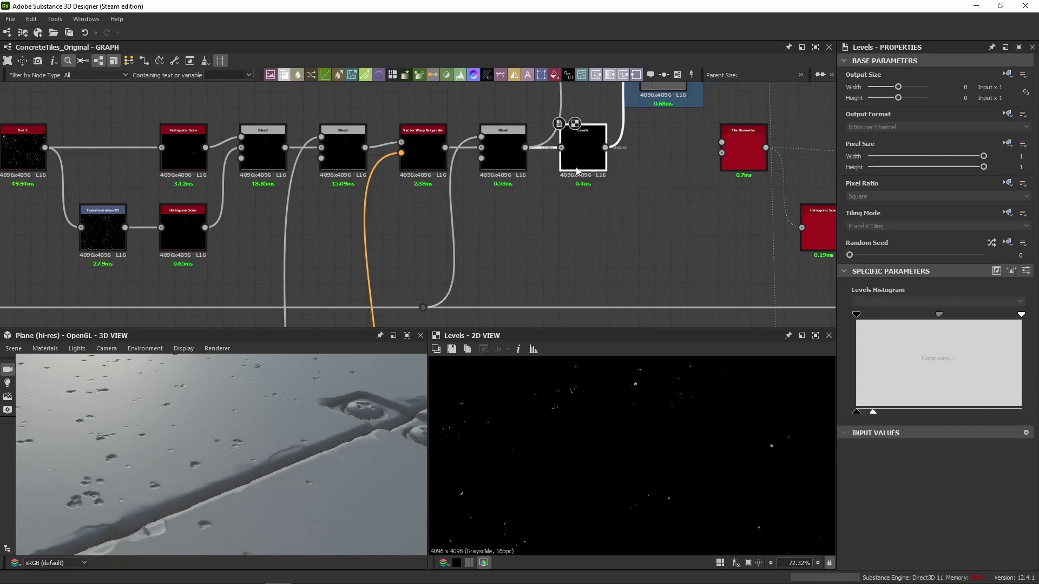
click(1011, 271)
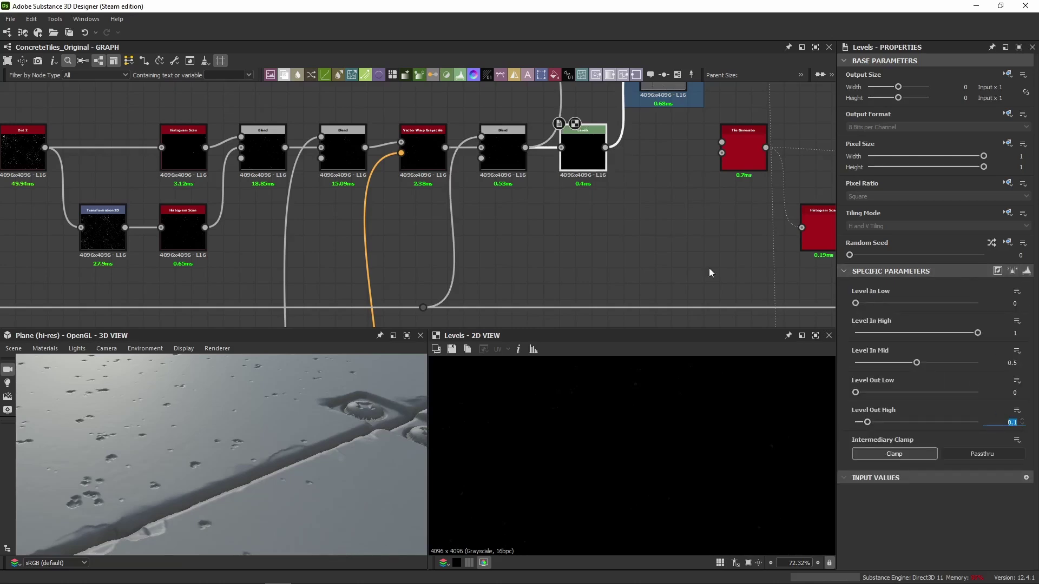
middle_drag(685, 187, 594, 270)
click(572, 158)
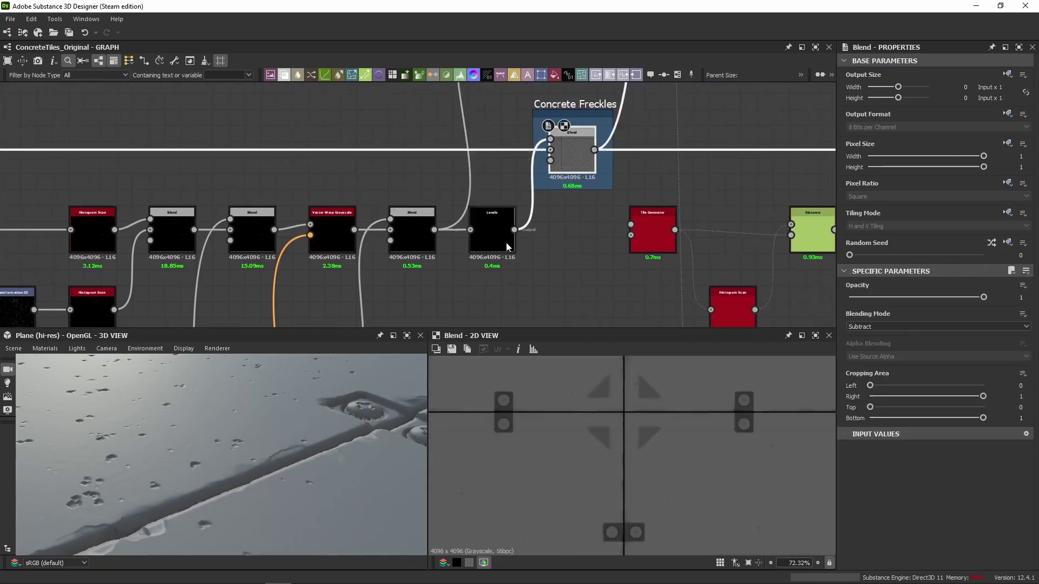
Try a much higher Level Out High on the Levels node feeding Concrete Freckles, and undo the change.
click(507, 246)
drag(873, 413, 951, 412)
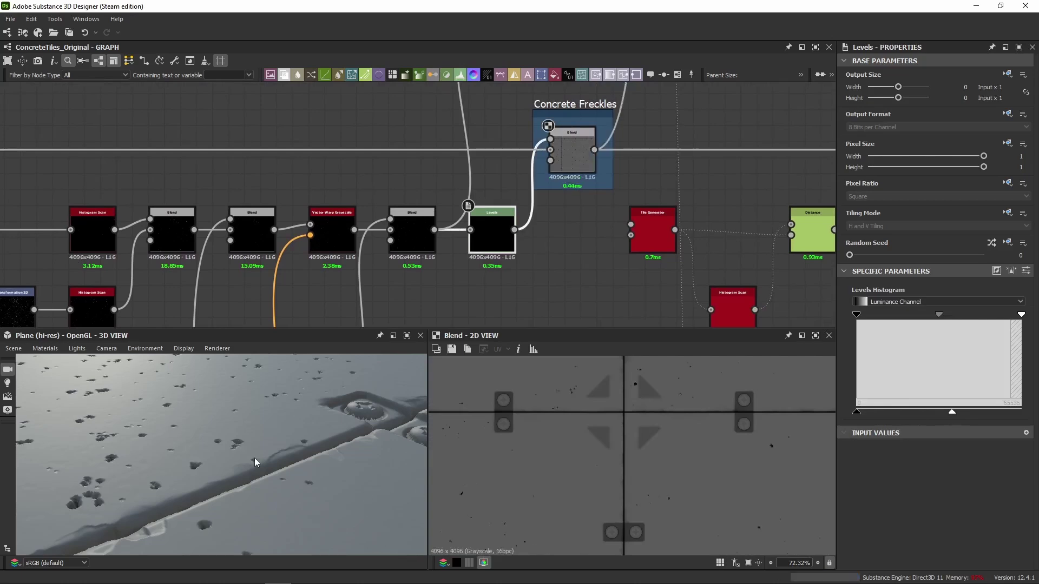
drag(254, 458, 251, 518)
key(ctrl+z)
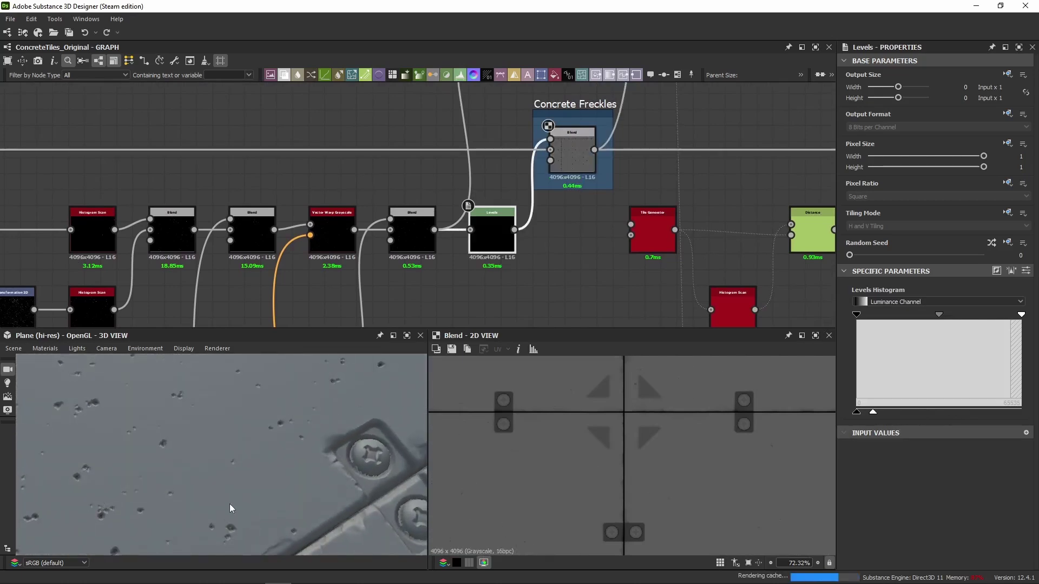
click(1026, 271)
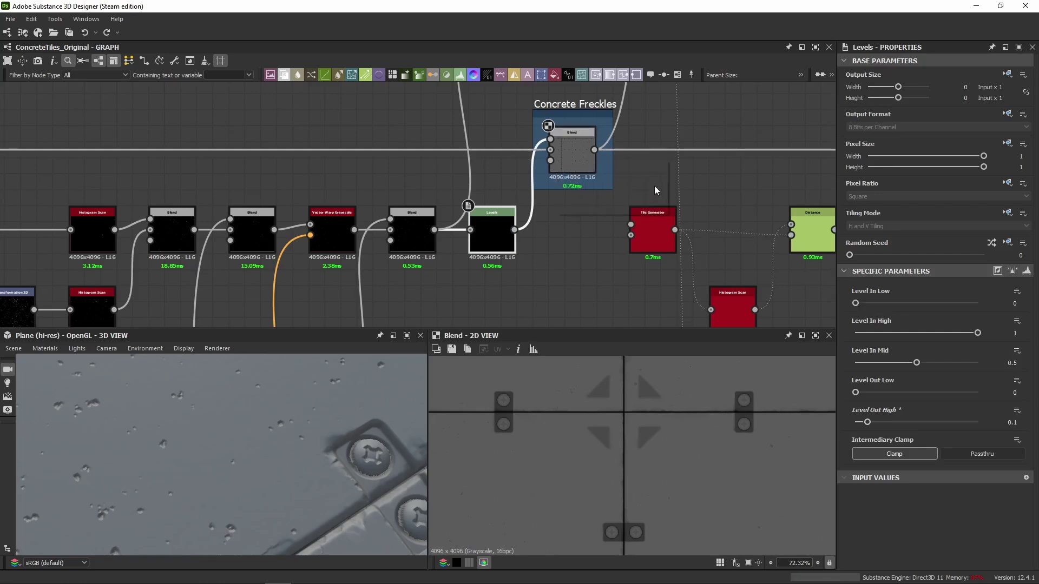
Enable the disabled Subtract Blend in the Concrete Cracks frame.
scroll(655, 190, down, 10)
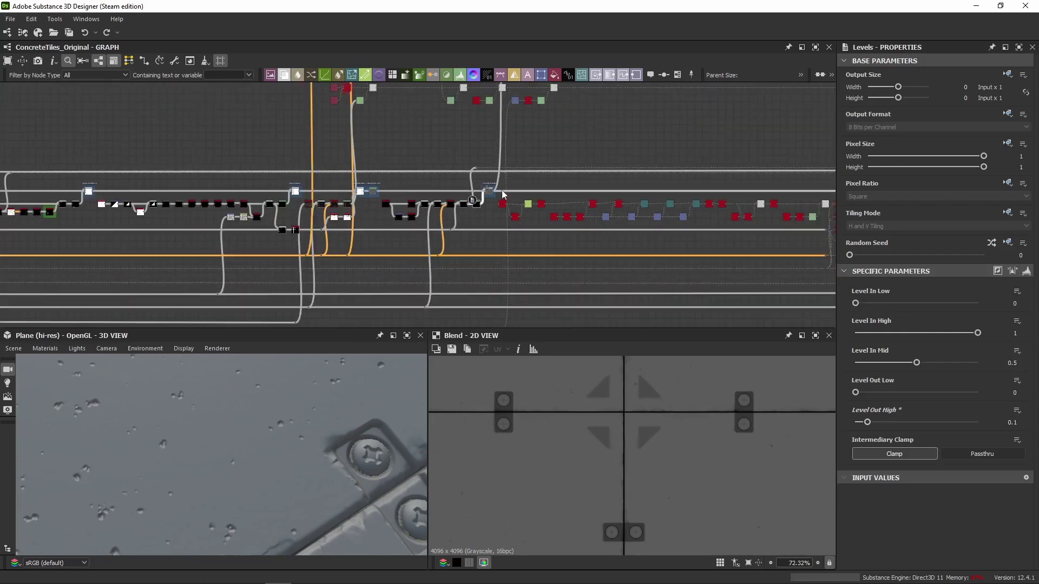
scroll(501, 190, up, 5)
middle_drag(595, 232, 190, 166)
middle_drag(616, 134, 242, 141)
scroll(712, 138, down, 3)
middle_drag(712, 138, 304, 142)
middle_drag(225, 162, 542, 162)
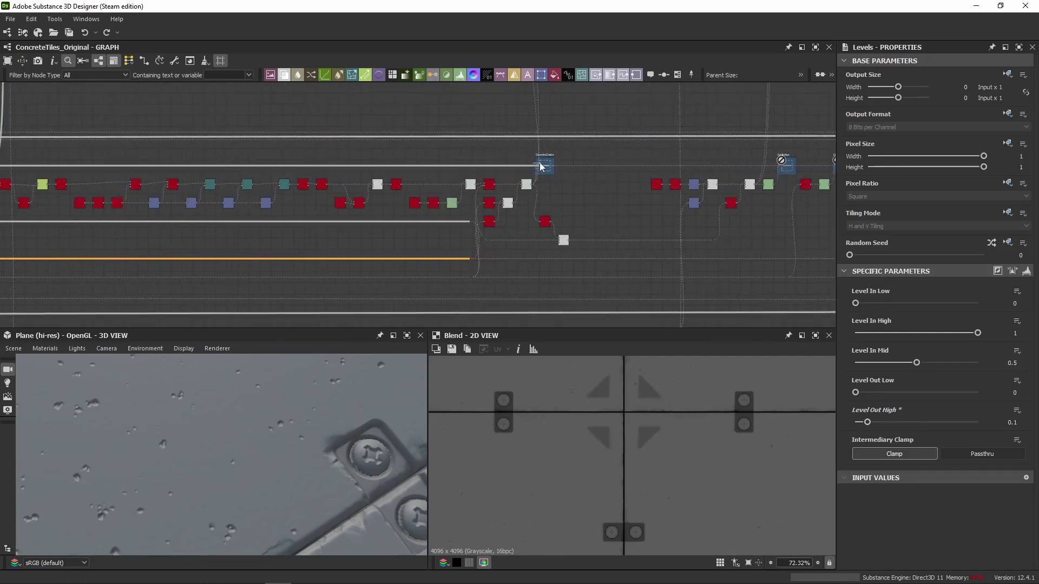
scroll(550, 165, up, 8)
click(552, 201)
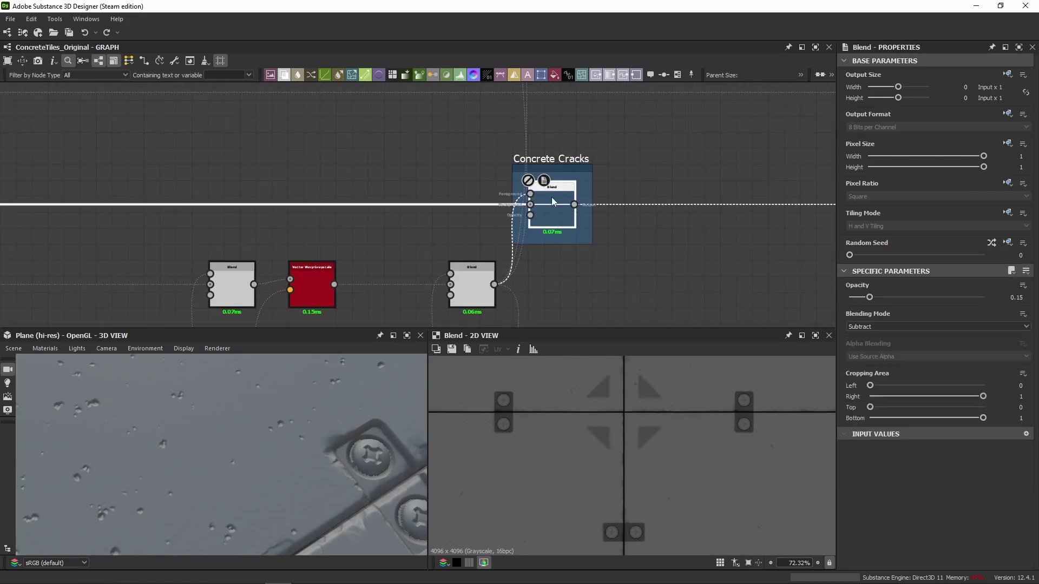
key(ctrl+b)
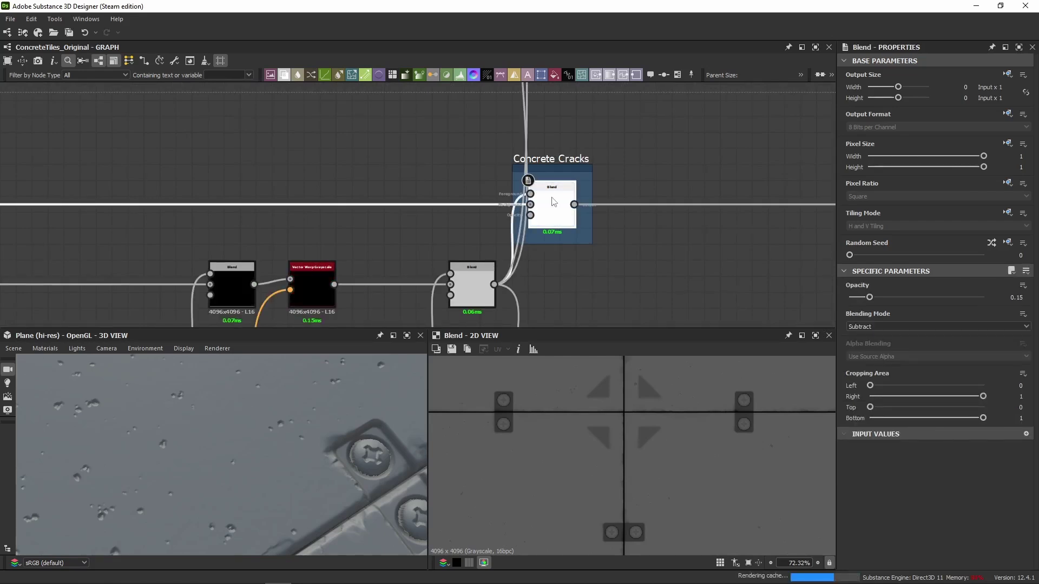
Examine the cracks on the tiles in the 3D view and locate the start of the Concrete Cracks branch.
scroll(301, 476, down, 2)
scroll(300, 476, down, 4)
drag(286, 483, 225, 420)
scroll(225, 419, up, 5)
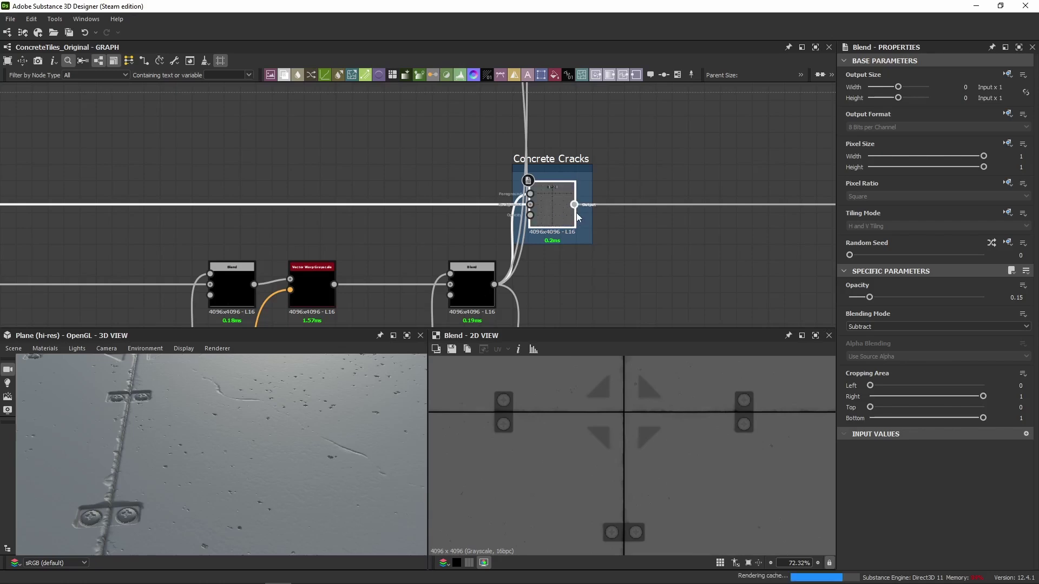
scroll(117, 139, down, 5)
middle_drag(32, 105, 395, 119)
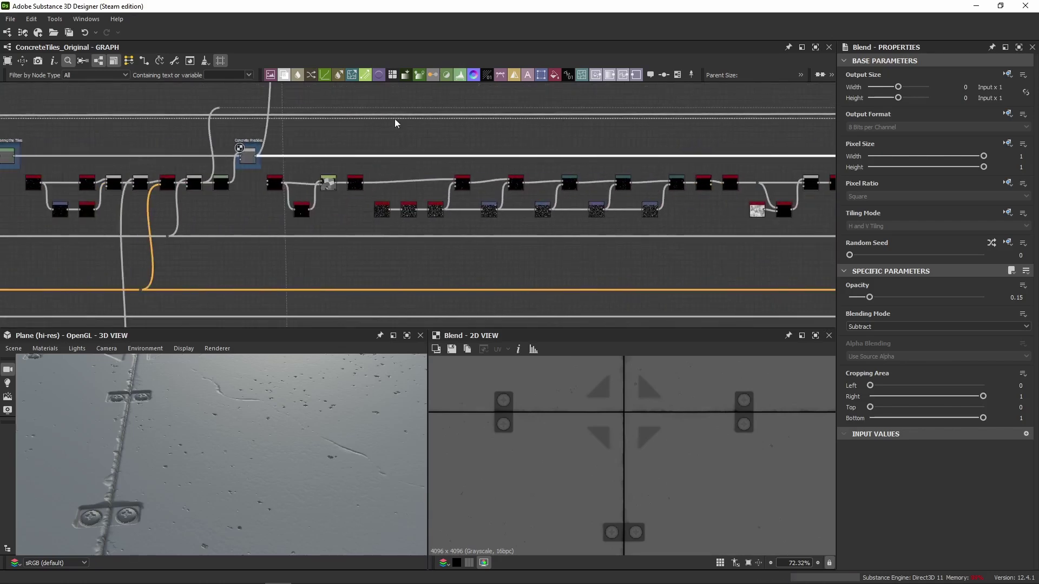
Preview the Tile Generator at the start of the Concrete Cracks branch and review its pattern, size, position, rotation and color parameters.
scroll(267, 159, up, 6)
double_click(302, 243)
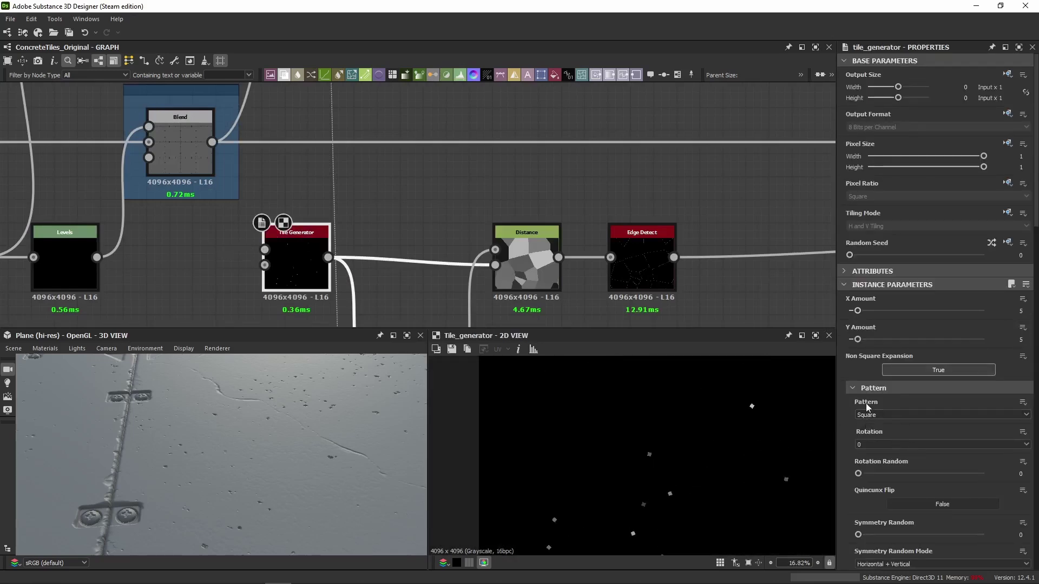
scroll(845, 411, down, 5)
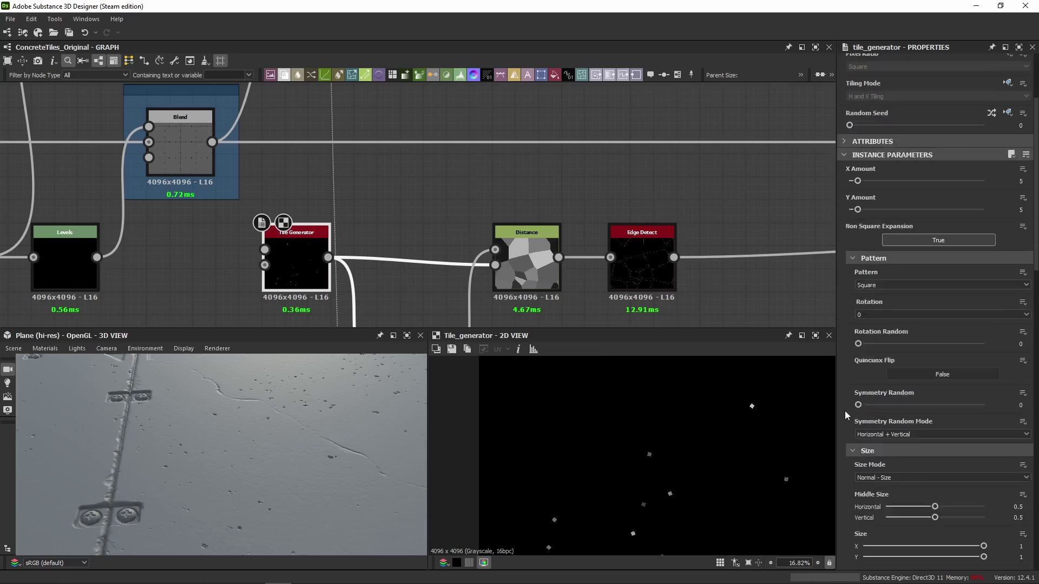
scroll(844, 391, down, 2)
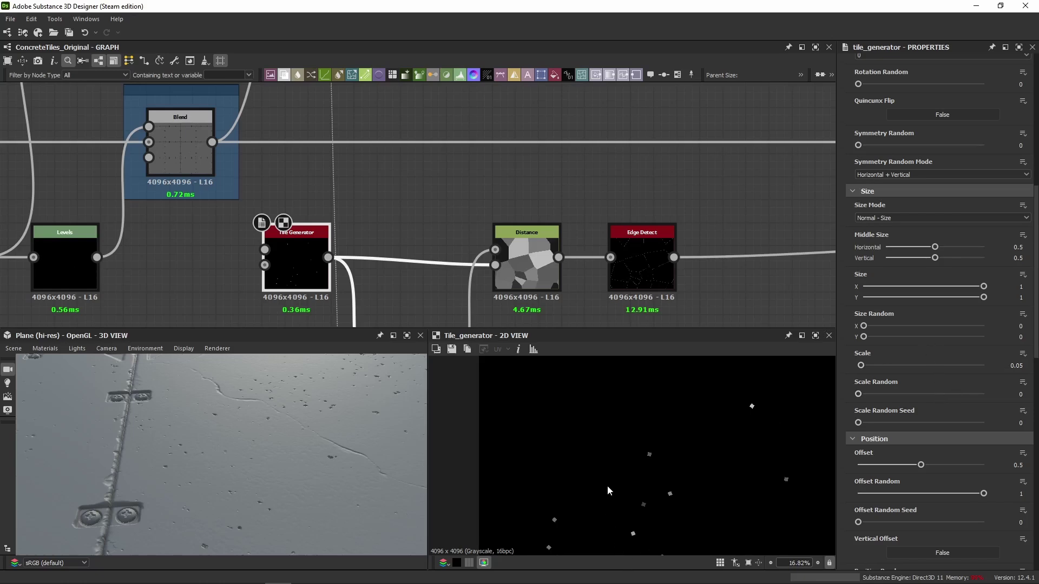
middle_drag(289, 214, 294, 118)
middle_drag(417, 210, 379, 172)
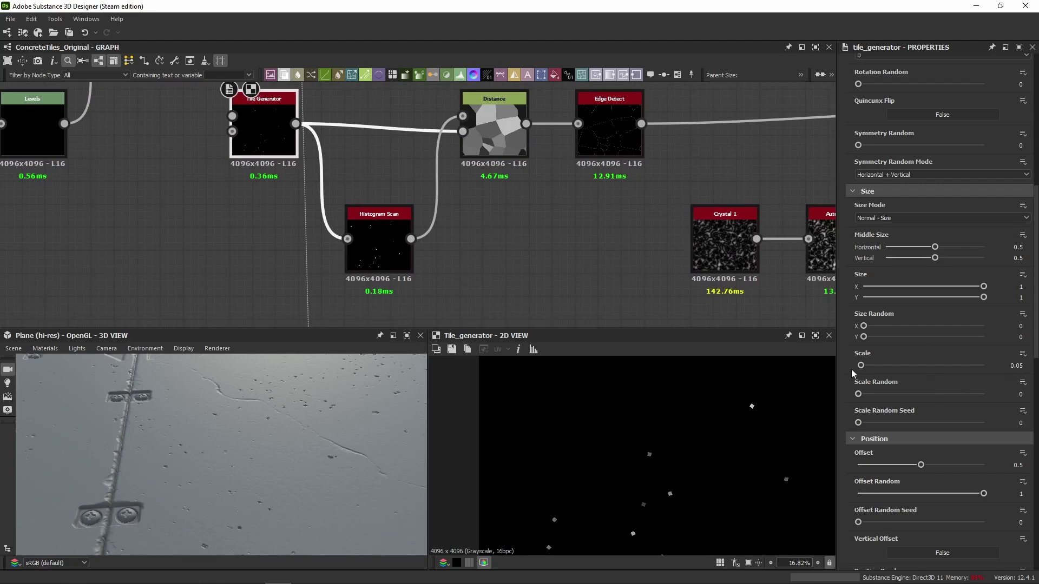
scroll(852, 368, down, 10)
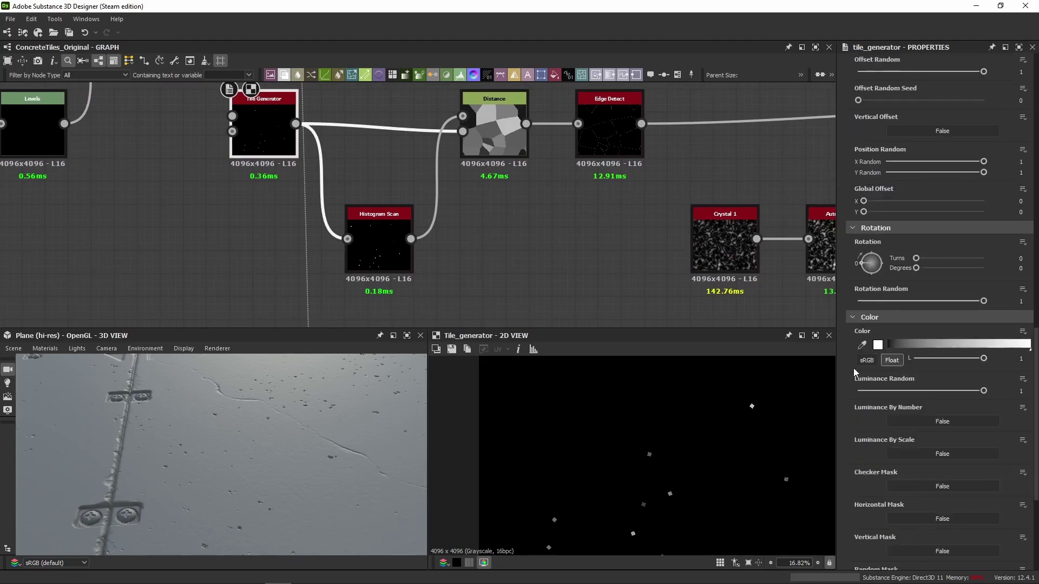
scroll(853, 368, up, 2)
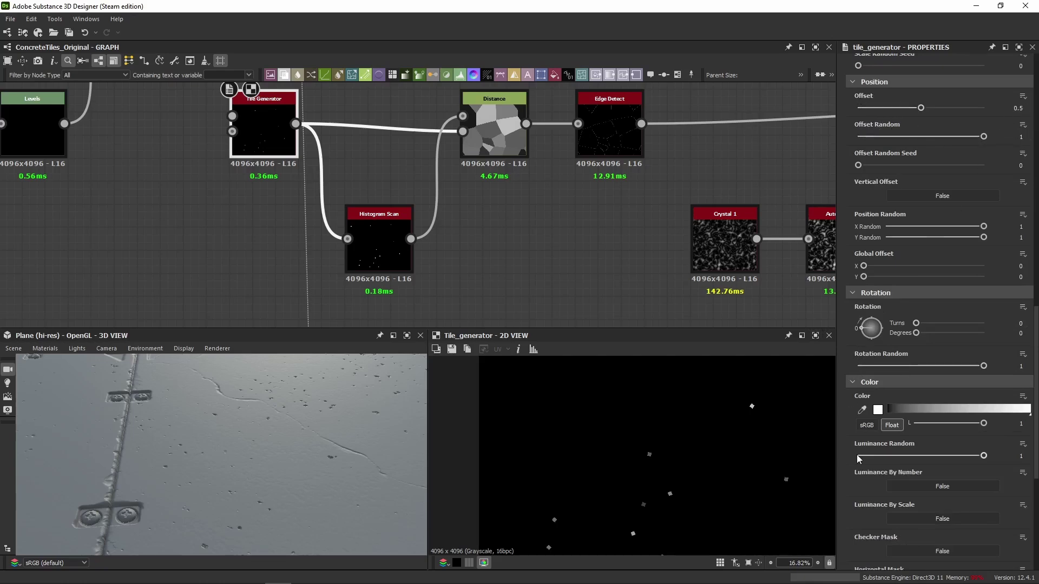
scroll(947, 469, down, 8)
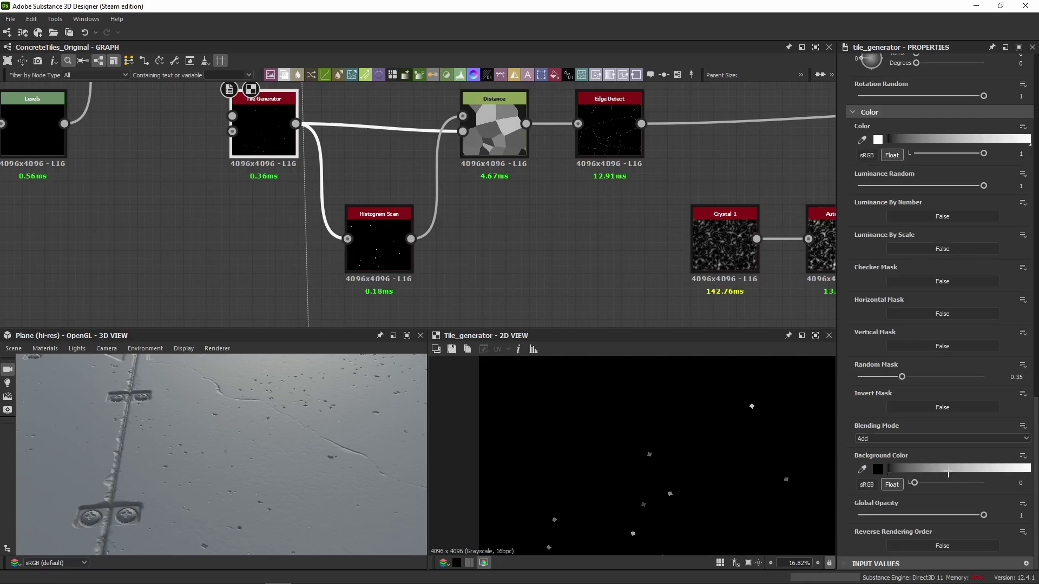
Preview the Distance node fed by the Tile Generator and examine its Maximum Distance setting.
middle_drag(504, 163, 463, 212)
double_click(457, 199)
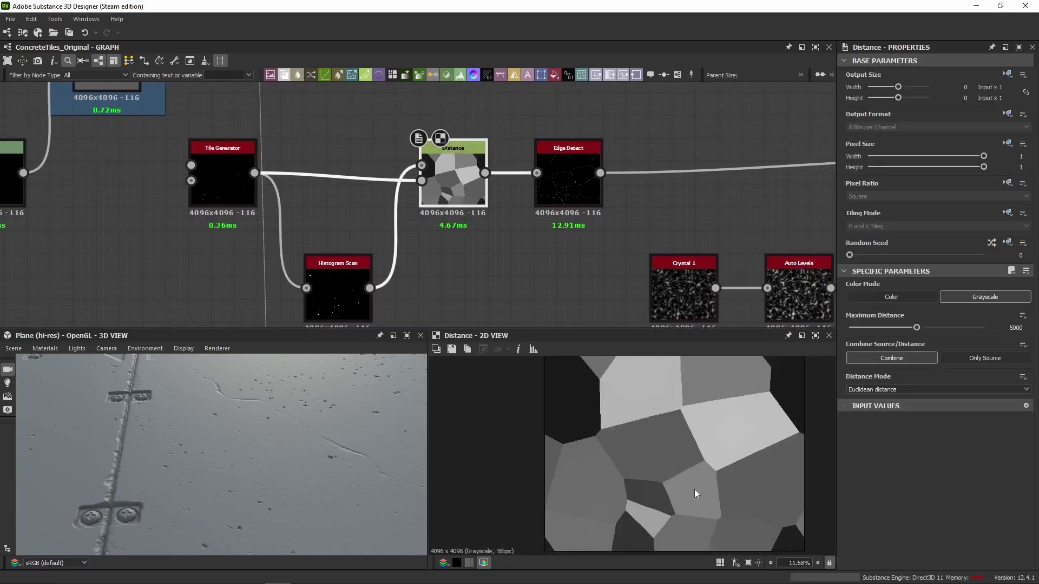
scroll(826, 399, down, 4)
scroll(826, 399, up, 1)
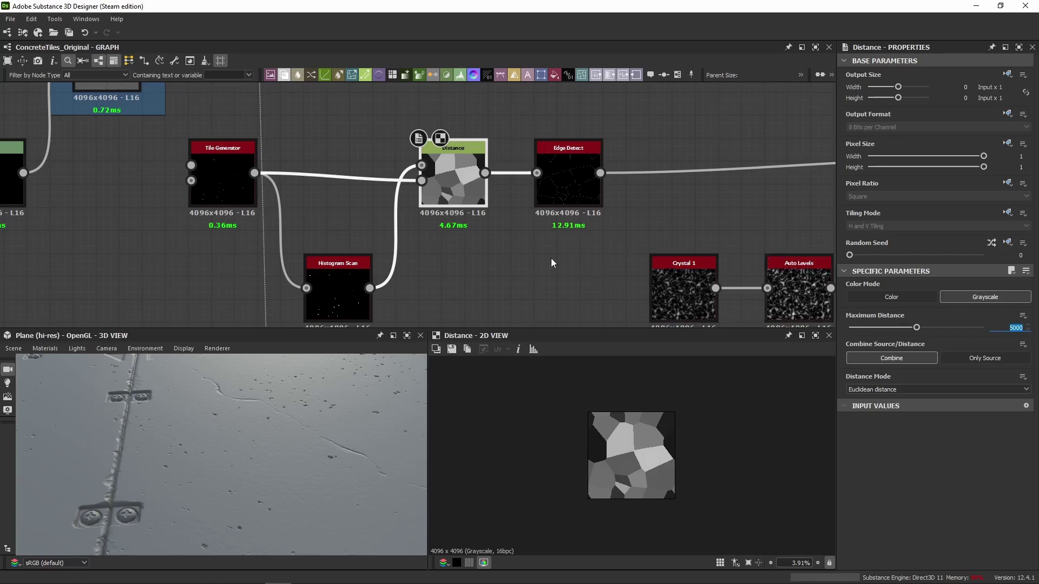
Compare the previews of the Tile Generator and the Histogram Scan that feed the Distance node.
double_click(226, 172)
scroll(656, 461, up, 5)
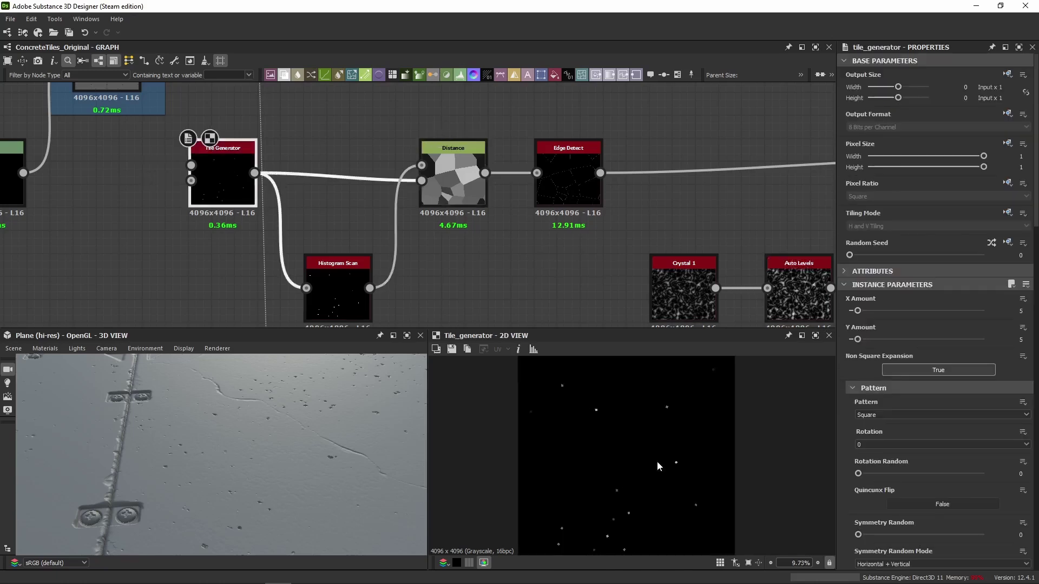
scroll(657, 461, up, 2)
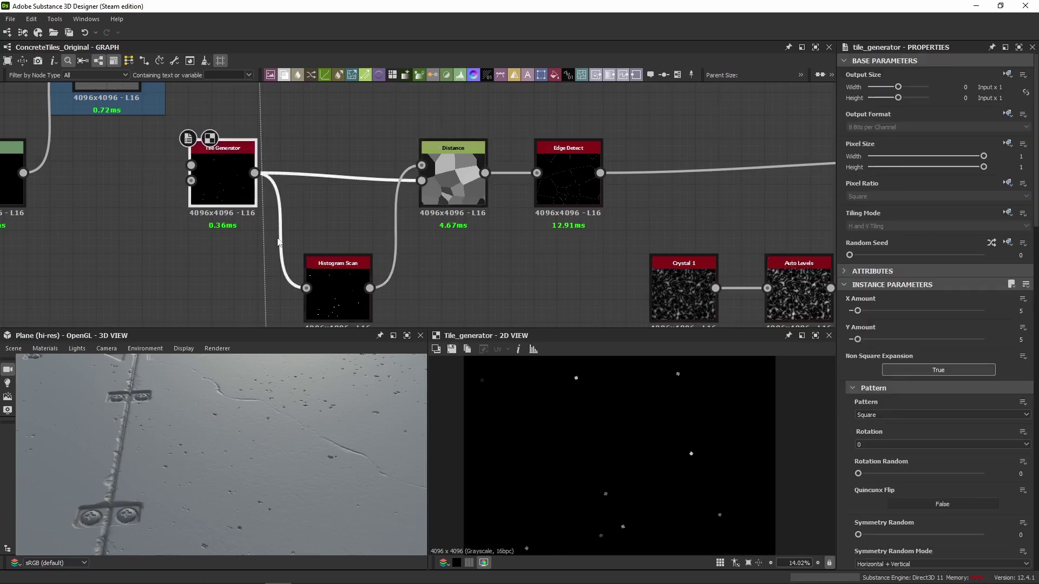
double_click(360, 273)
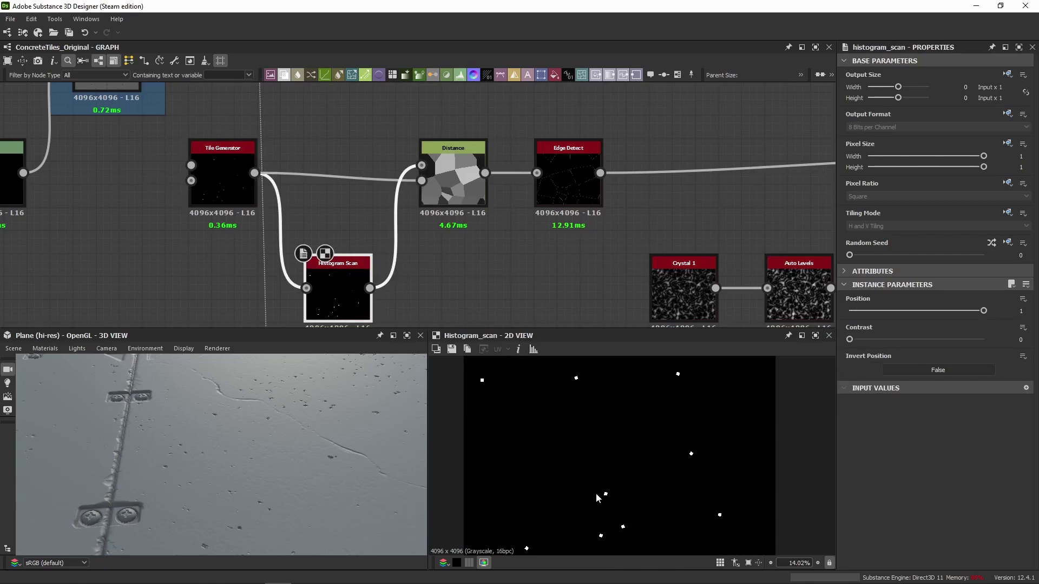
scroll(596, 497, up, 3)
Preview the Distance node's cell pattern again and inspect the Edge Detect node that follows it.
double_click(460, 177)
scroll(617, 482, down, 5)
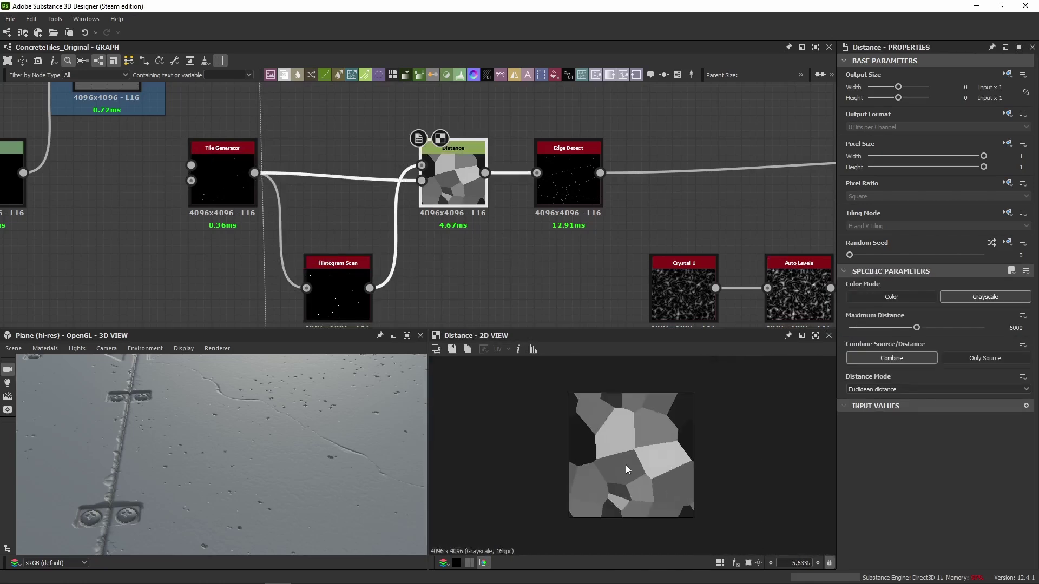
scroll(625, 465, down, 1)
middle_drag(573, 215, 456, 214)
double_click(457, 190)
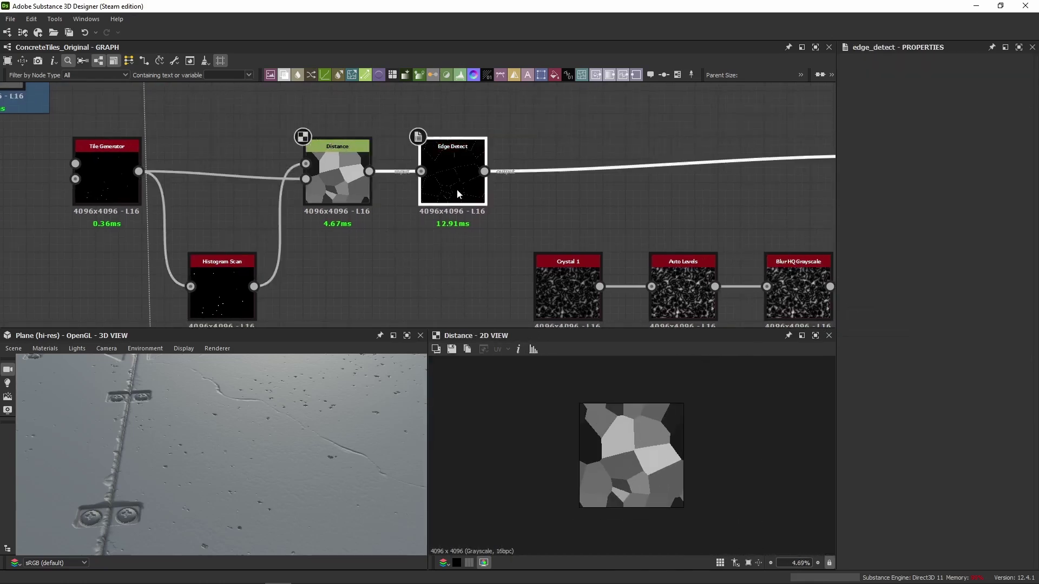
middle_drag(693, 242, 571, 195)
scroll(589, 432, up, 6)
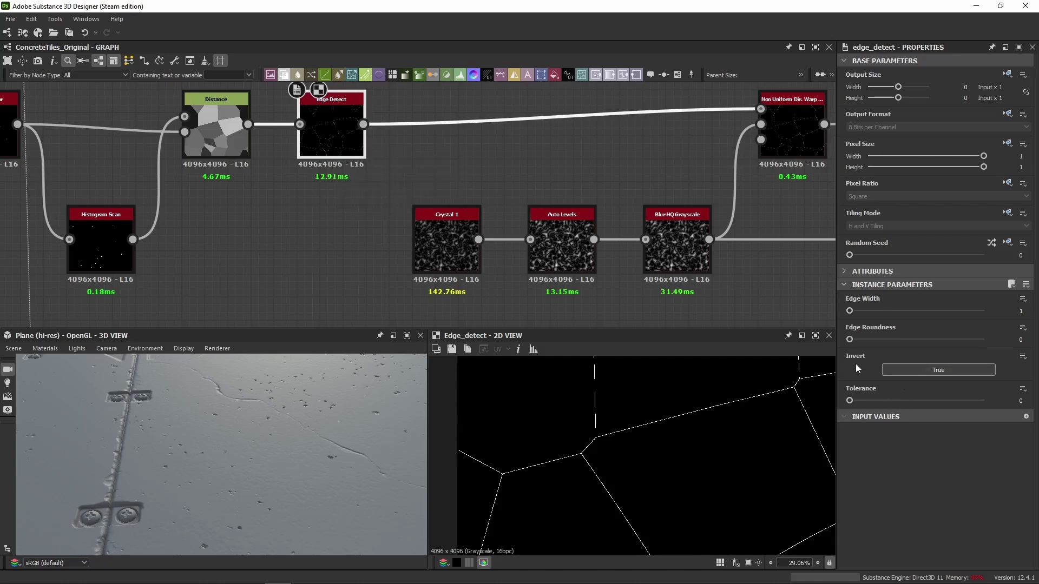
Try the Edge Detect node with Invert set to False, check the cracks in 3D, and restore Invert to True.
click(924, 371)
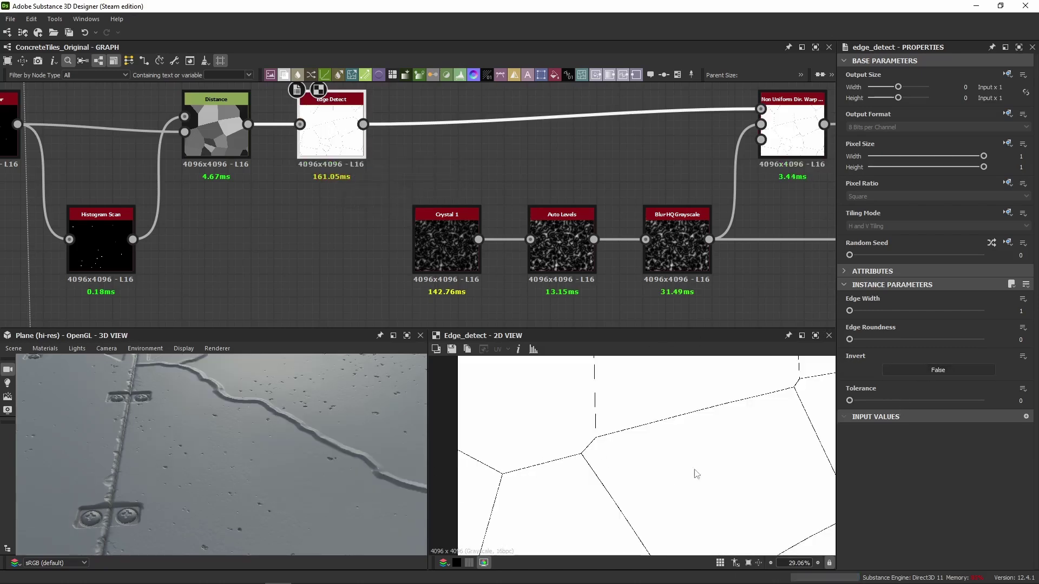
mouse_move(249, 457)
mouse_down()
mouse_move(225, 431)
mouse_move(243, 463)
mouse_move(259, 465)
mouse_up()
click(904, 370)
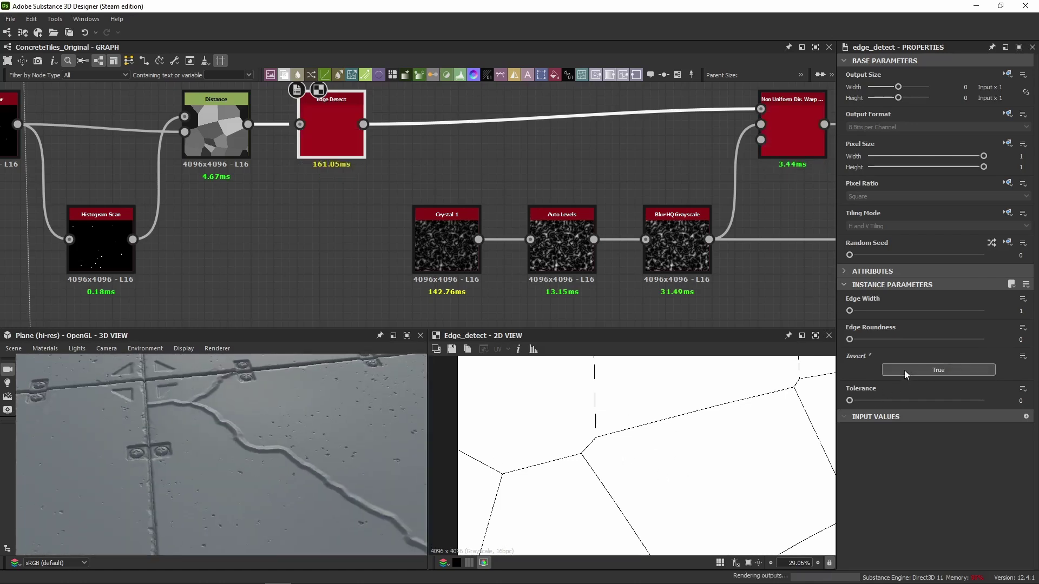
scroll(504, 465, up, 5)
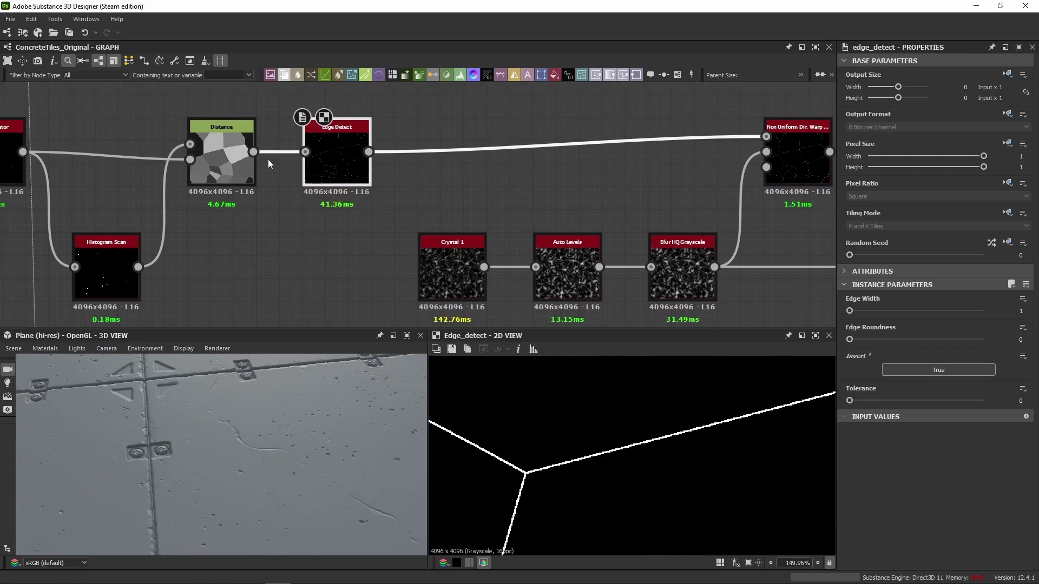
Branch a second Edge Detect node off the Distance node with Edge Width 1 and Edge Roundness 0.
drag(253, 152, 290, 259)
text(edge)
key(Return)
drag(882, 339, 847, 340)
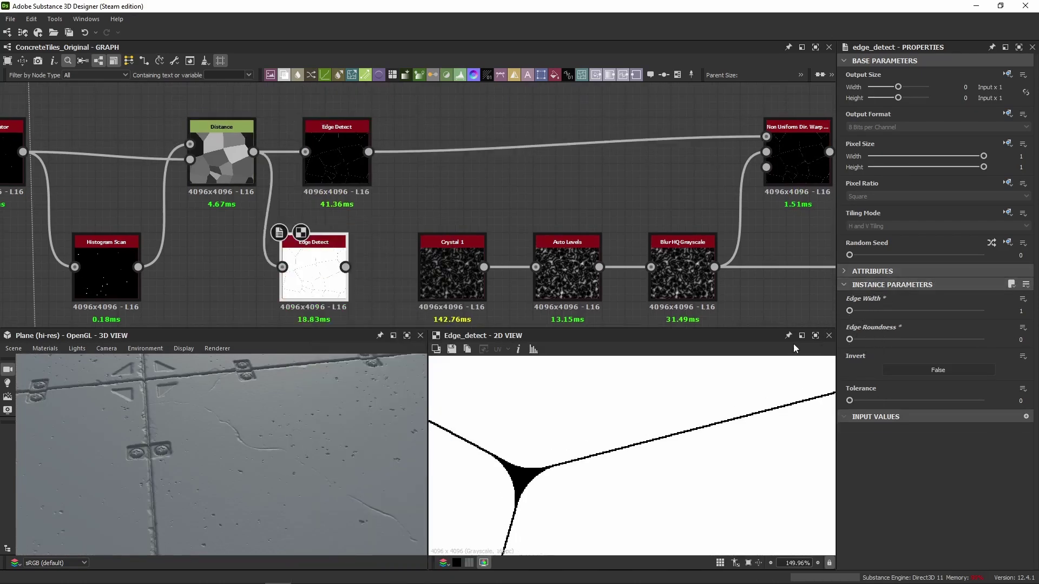
Attach an Invert Grayscale node to the output of the second Edge Detect node.
middle_drag(373, 270, 412, 223)
drag(357, 219, 384, 271)
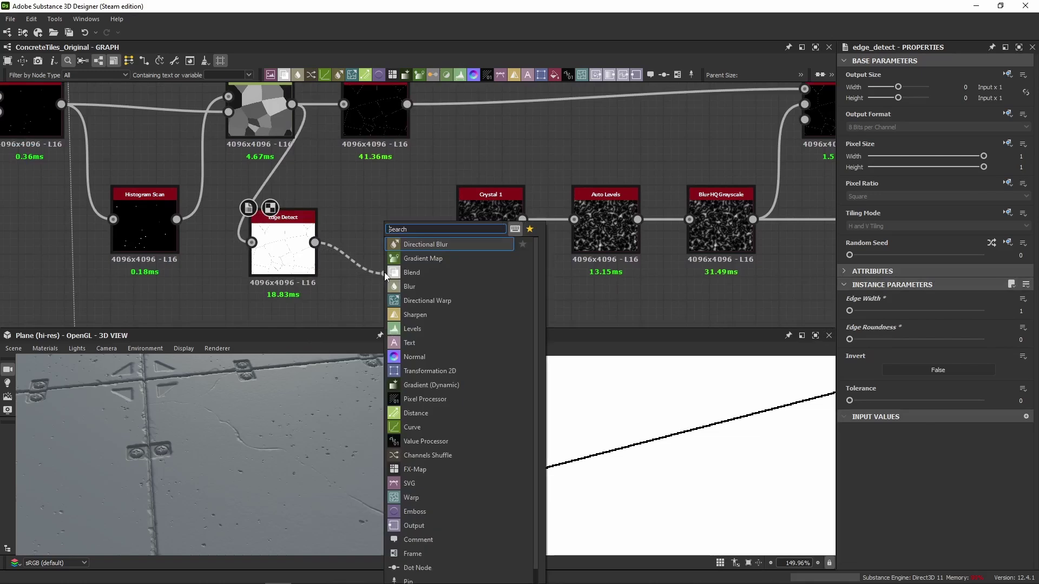
scroll(384, 272, down, 3)
key(Escape)
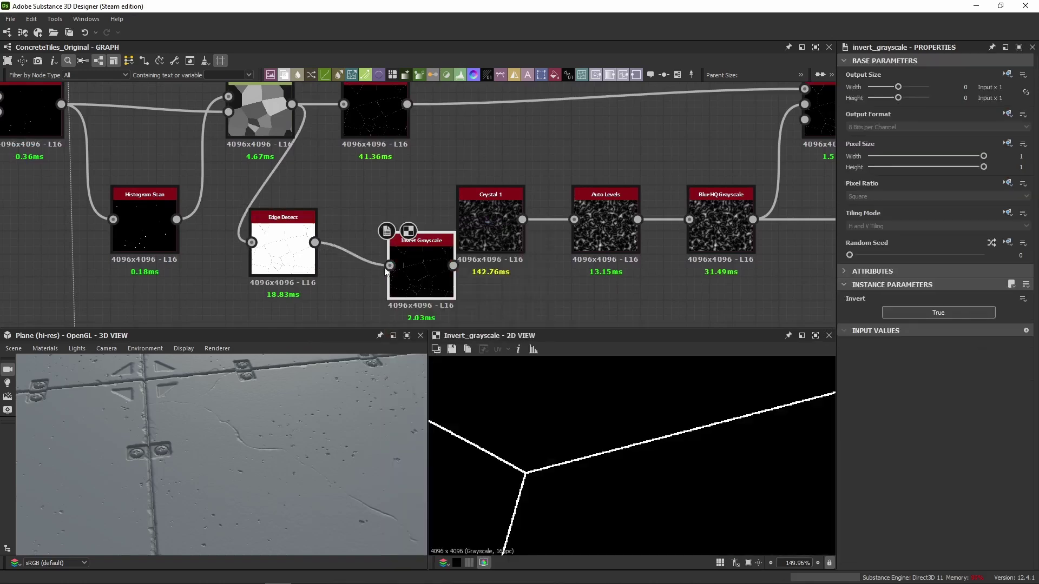
Delete the extra Edge Detect node together with its Invert Grayscale node.
click(373, 102)
click(422, 239)
drag(426, 206, 307, 283)
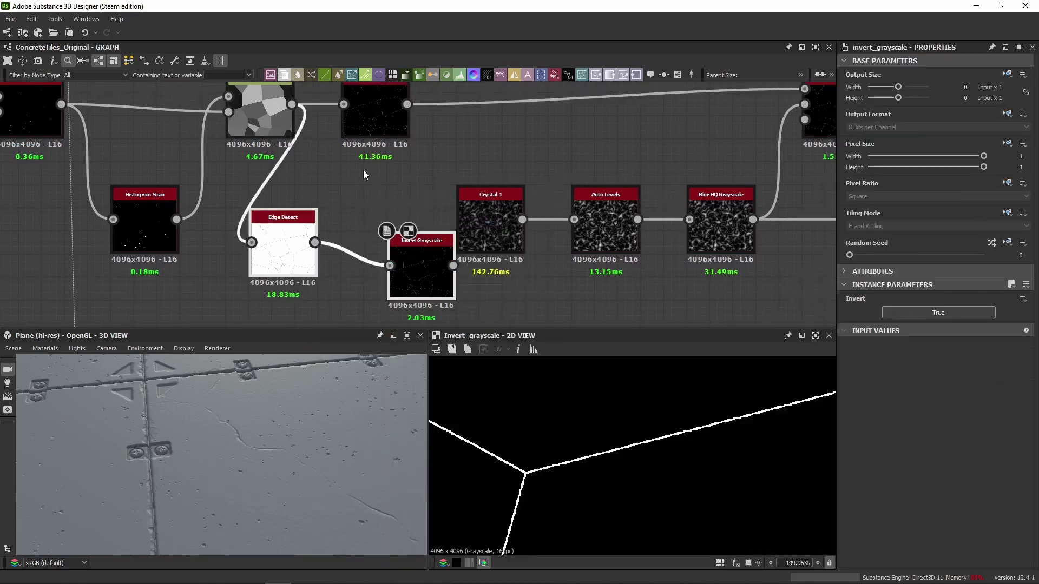
middle_drag(362, 170, 335, 222)
key(Delete)
Show the original Edge Detect node's parameters and preview the first Non Uniform Directional Warp after it.
click(343, 158)
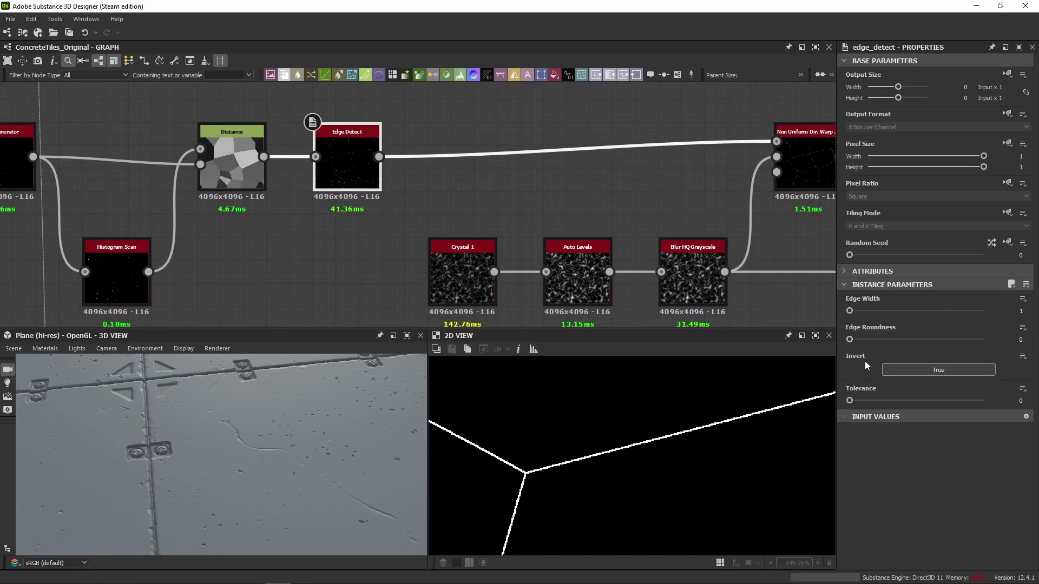
middle_drag(456, 233, 313, 179)
scroll(312, 179, down, 3)
scroll(290, 183, up, 5)
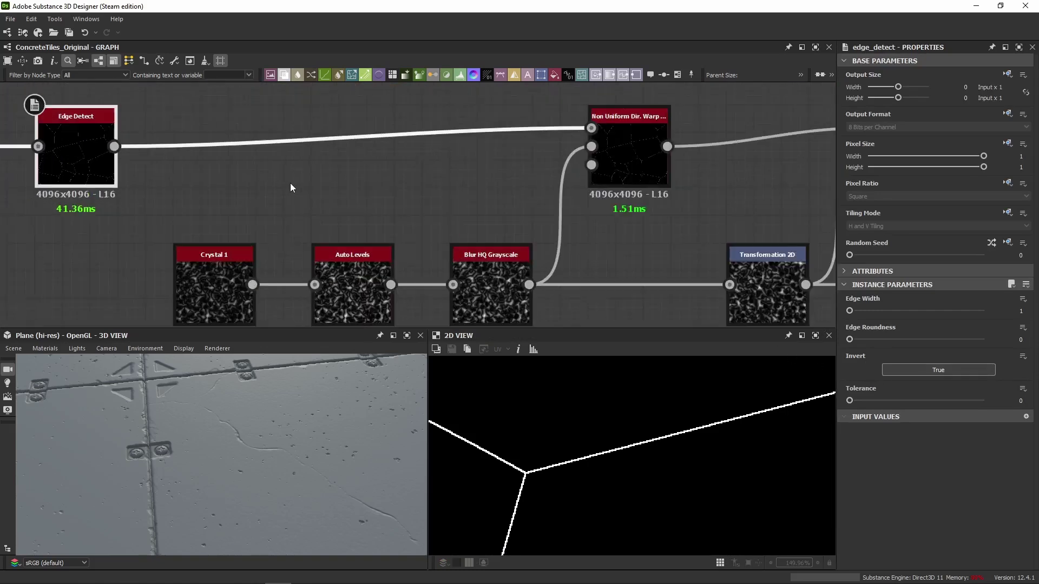
click(563, 135)
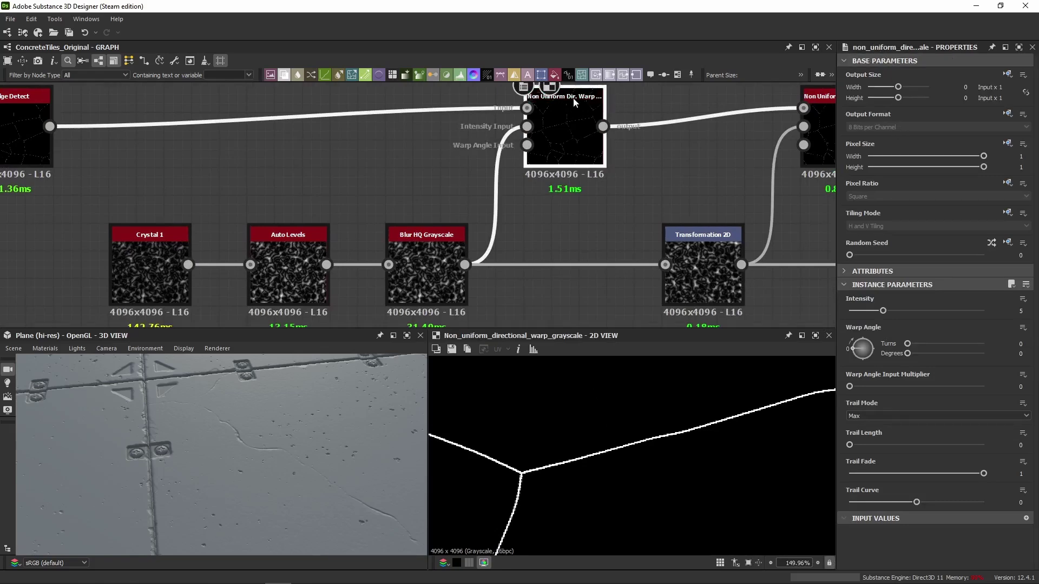
mouse_move(574, 102)
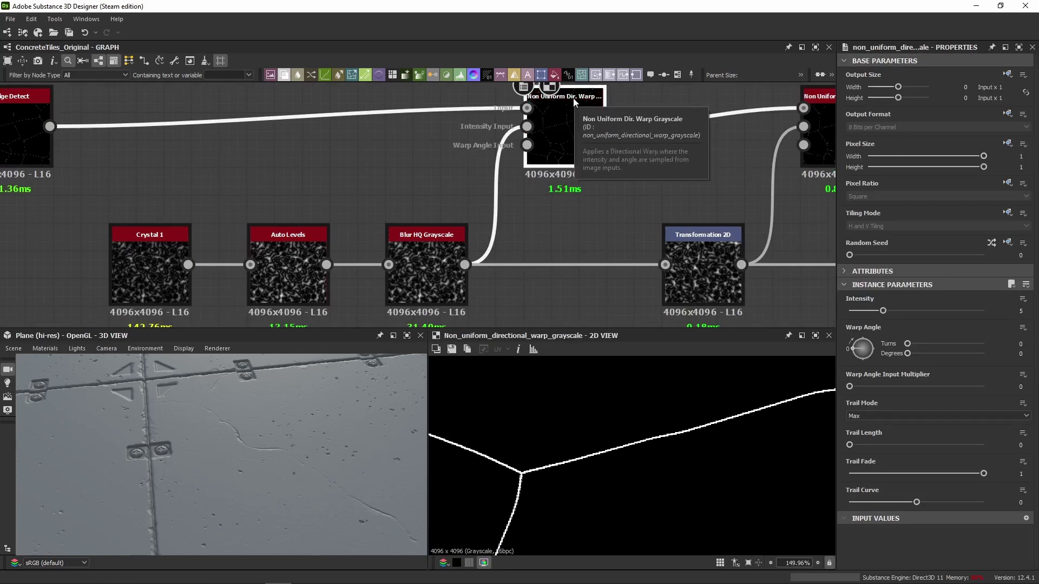
Preview the Crystal 1 noise that starts the warp's intensity input chain and review its Scale and Disorder parameters.
middle_drag(360, 180, 413, 139)
click(201, 235)
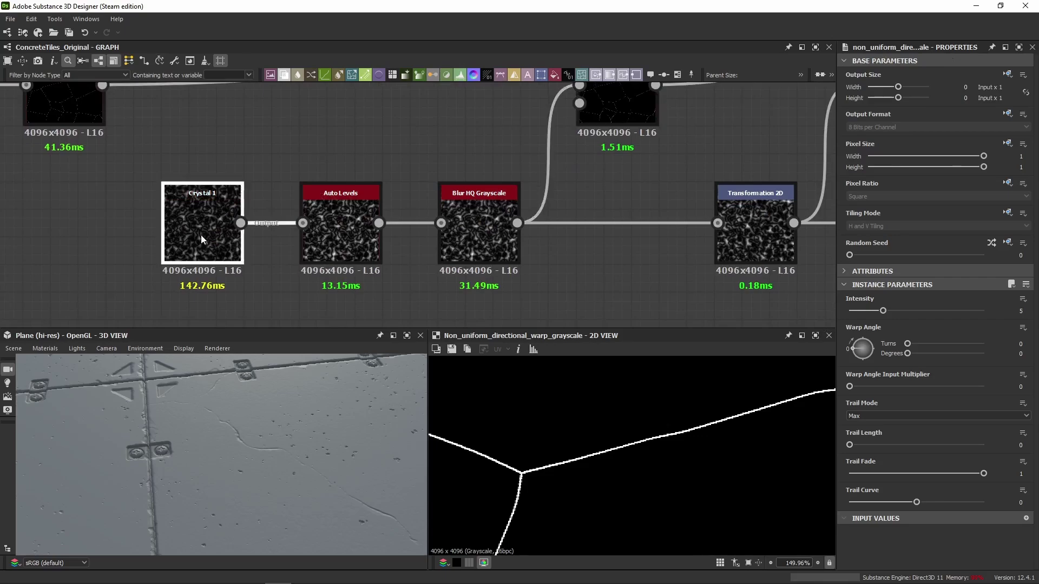
double_click(200, 235)
scroll(201, 235, down, 3)
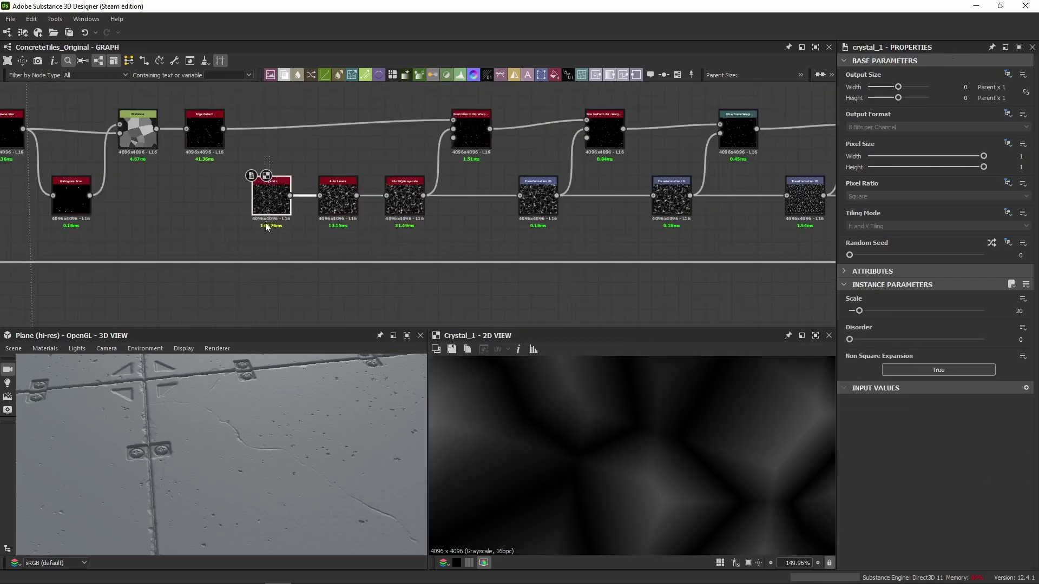
scroll(206, 245, down, 6)
middle_drag(168, 250, 557, 176)
scroll(177, 272, down, 1)
middle_drag(149, 273, 705, 170)
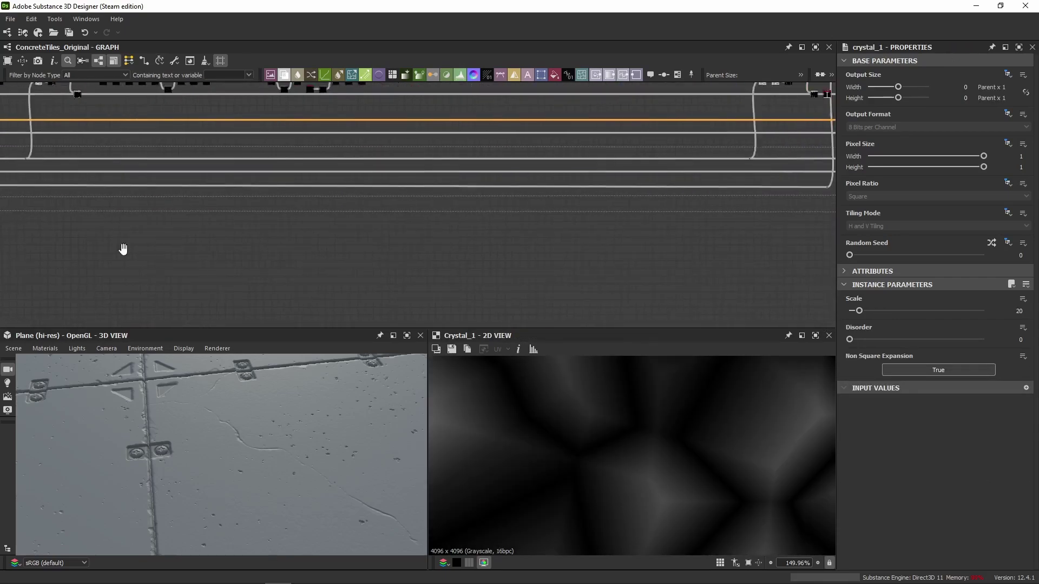
scroll(186, 267, up, 8)
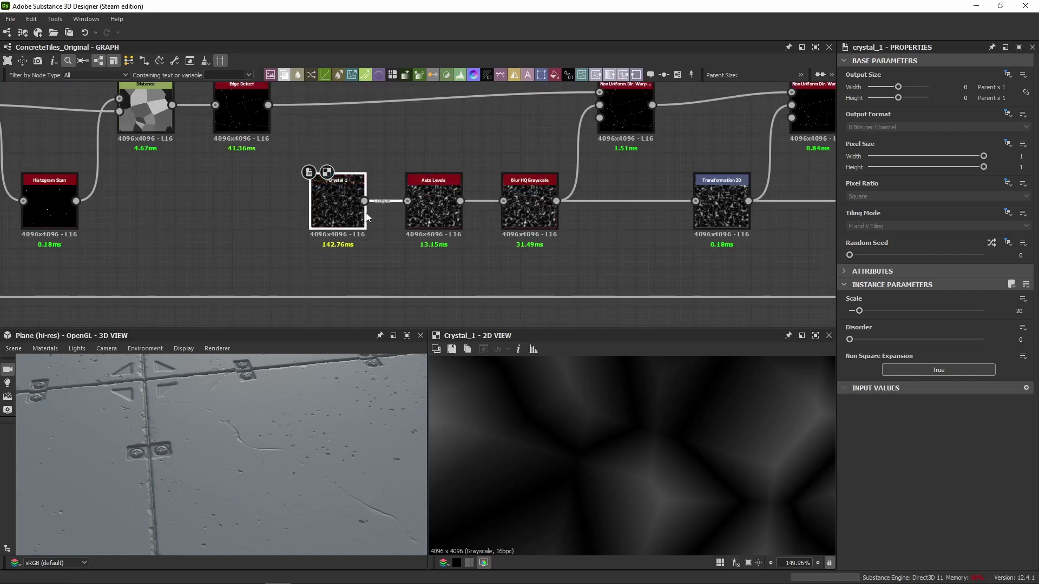
middle_drag(392, 127, 376, 159)
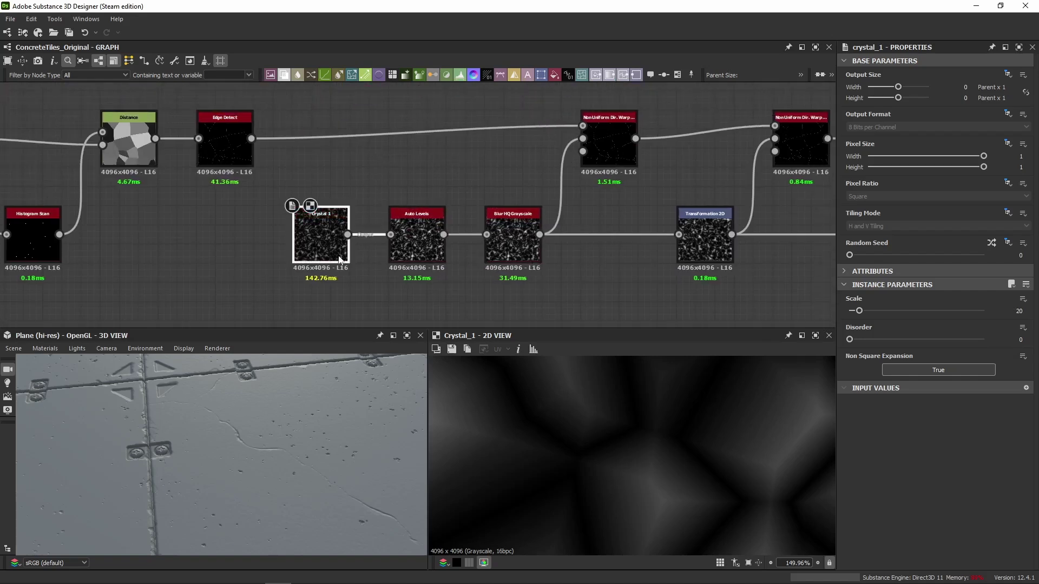
click(1025, 311)
Preview the Auto Levels and Blur HQ Grayscale nodes after Crystal 1, and the first Non Uniform Directional Warp they drive.
click(417, 238)
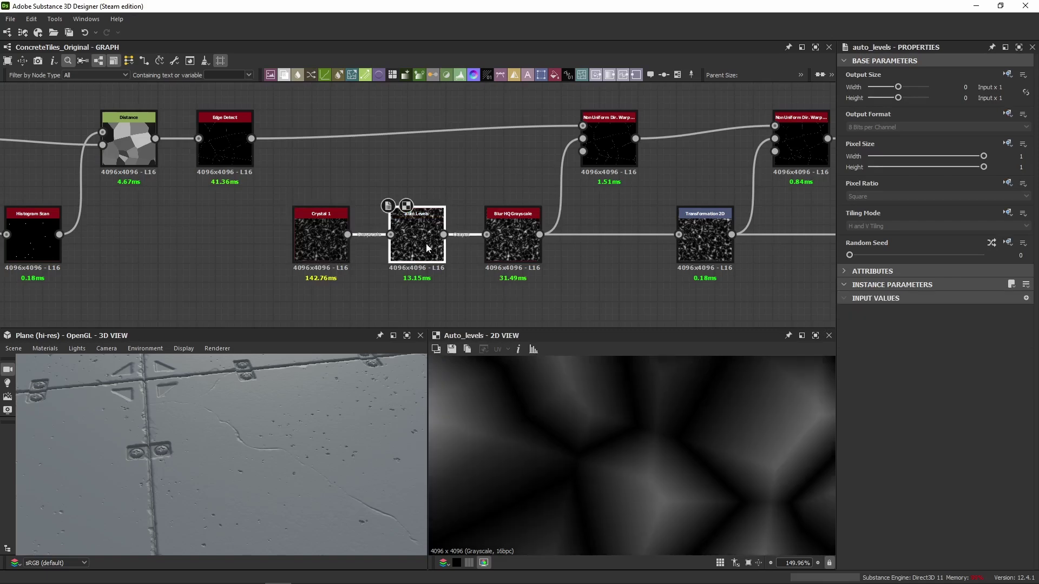
middle_drag(476, 278, 439, 224)
scroll(659, 397, down, 8)
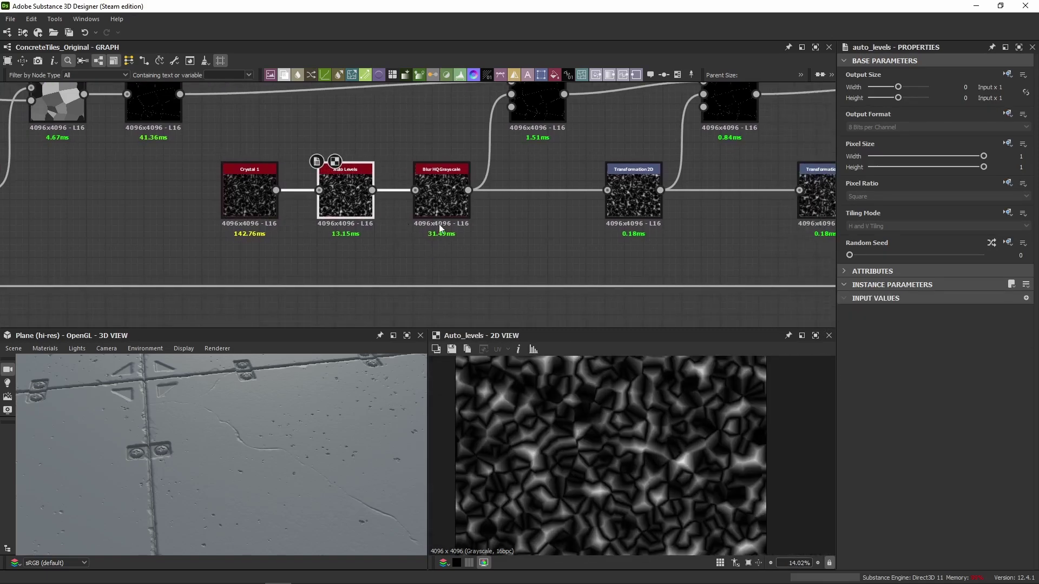
click(445, 196)
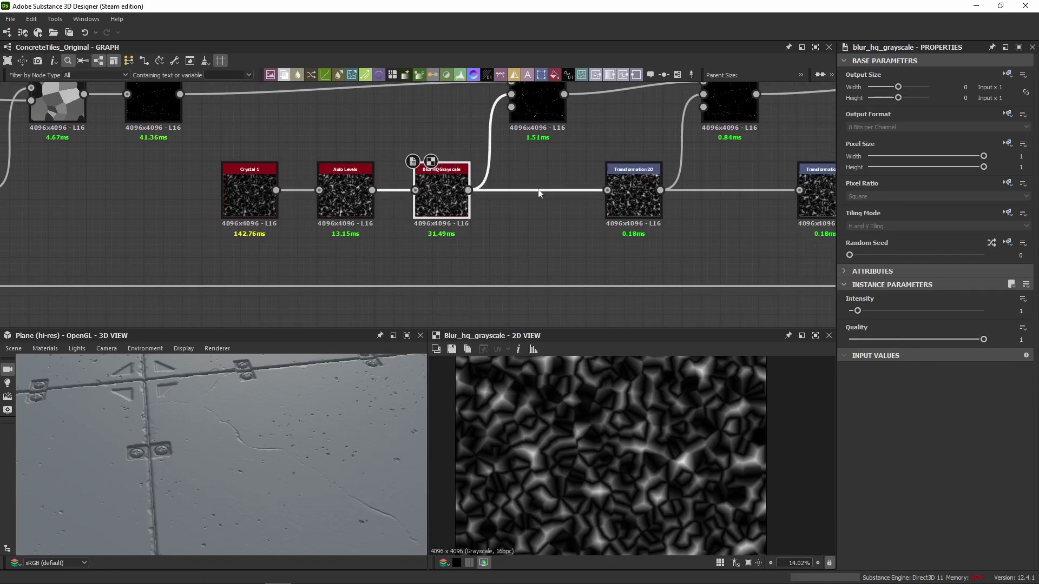
middle_drag(539, 193, 484, 248)
click(483, 154)
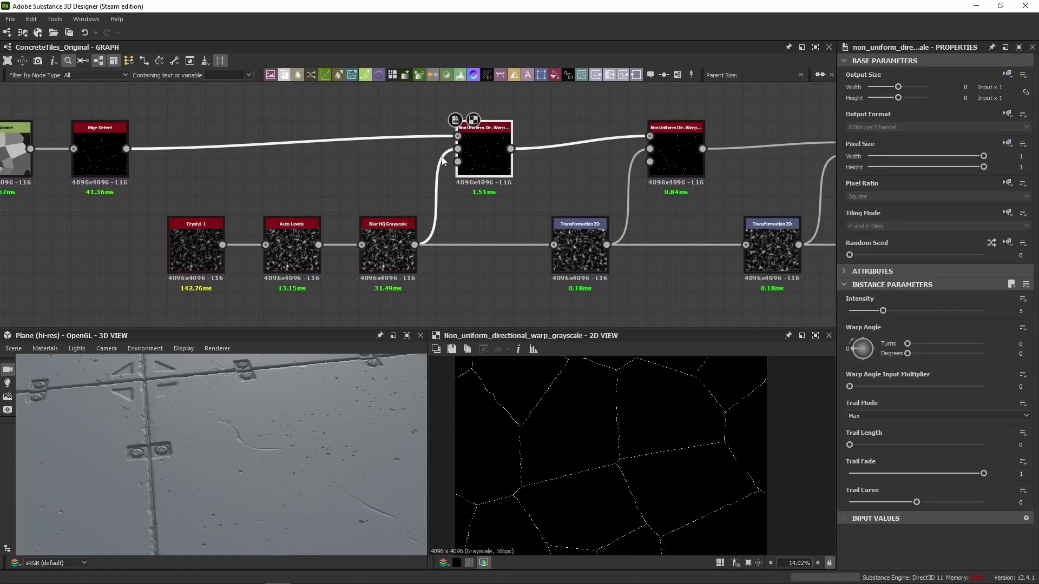
Preview the Blur HQ Grayscale node and the first Non Uniform Directional Warp it drives, examining the warped crack lines close up.
click(390, 241)
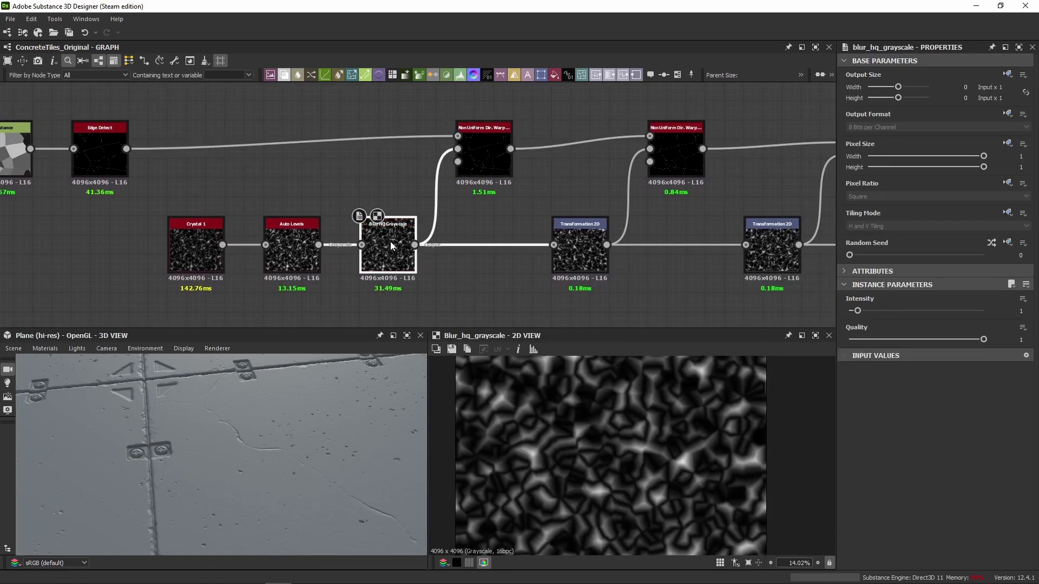
click(495, 148)
scroll(572, 371, up, 4)
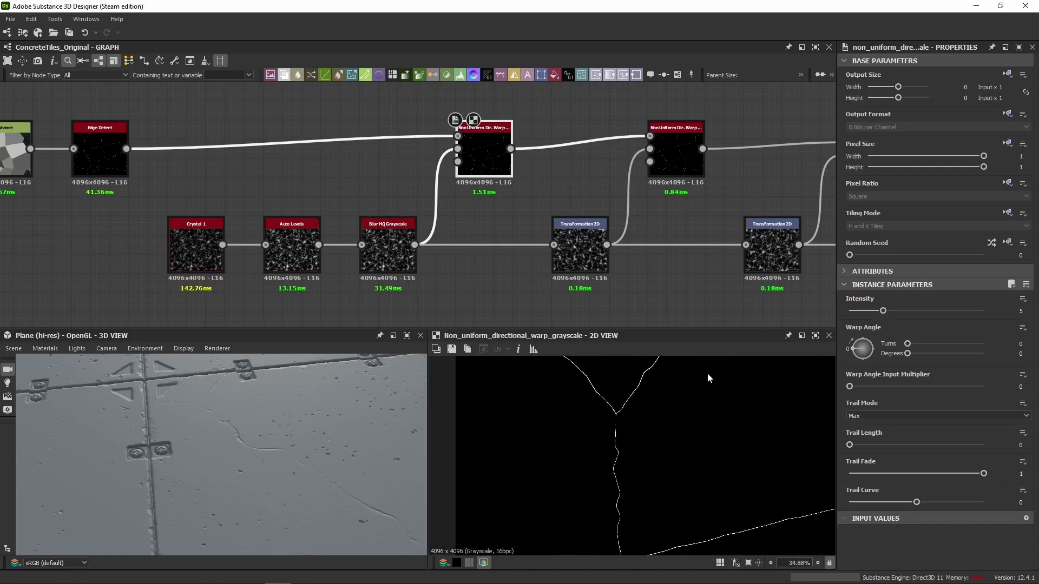
middle_drag(538, 369, 568, 463)
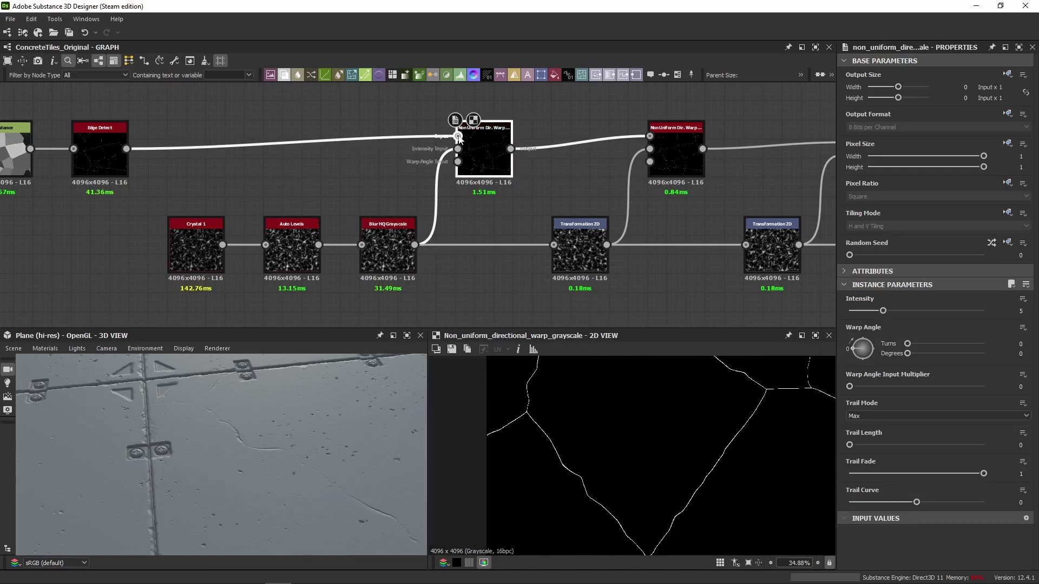
double_click(458, 135)
double_click(478, 150)
middle_drag(593, 200, 485, 184)
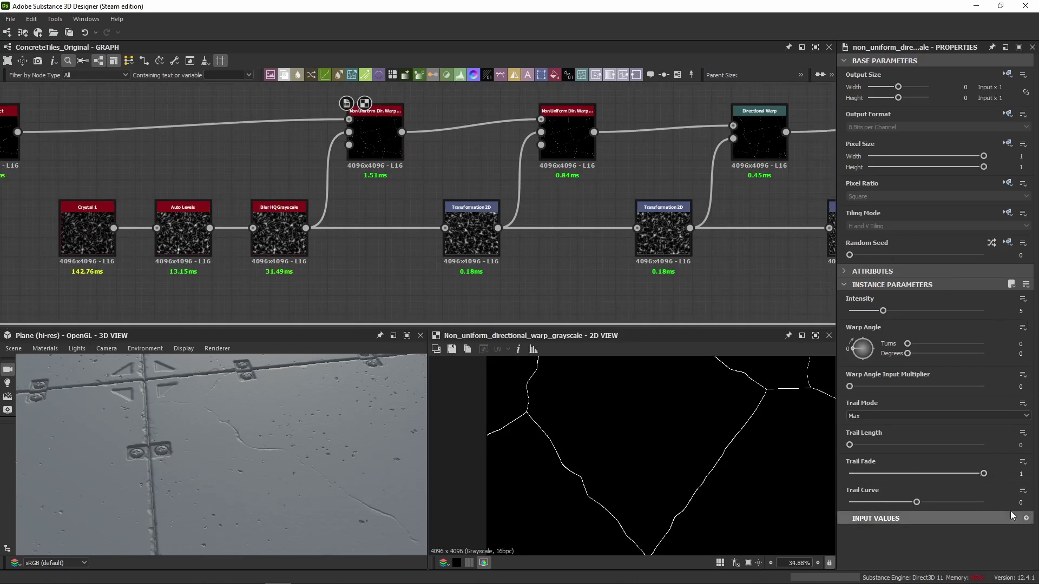
Preview the first Transformation 2D node after the blur and show its transform matrix values and offset frame.
middle_drag(433, 169, 367, 190)
click(422, 269)
double_click(422, 269)
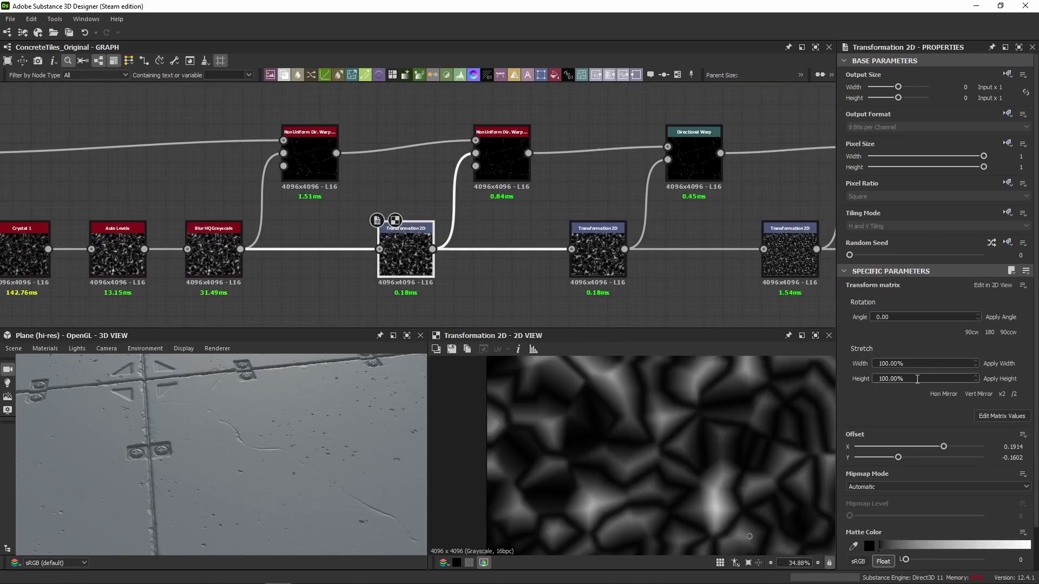
click(1015, 417)
scroll(659, 431, down, 5)
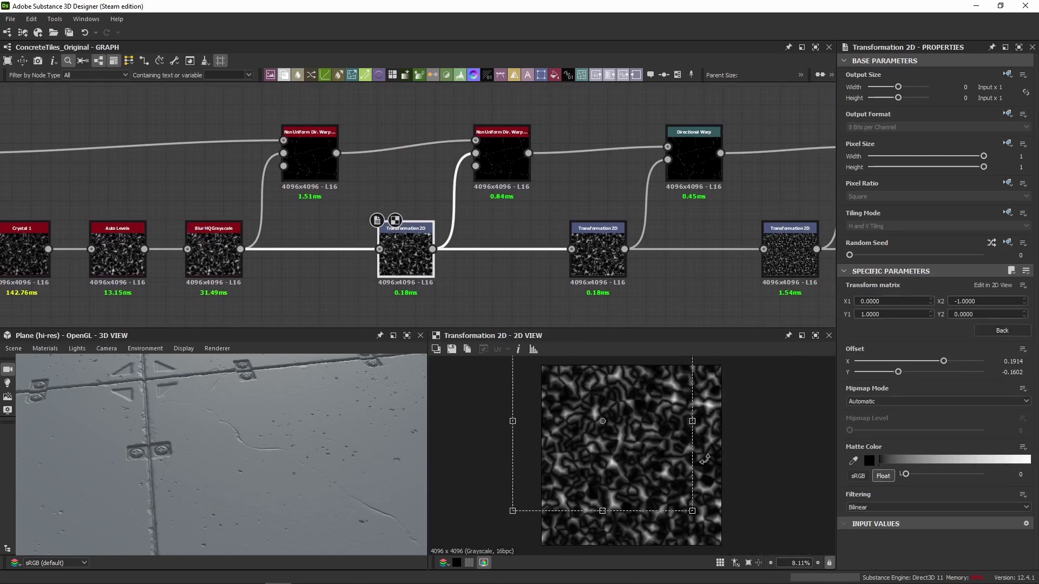
scroll(597, 413, down, 2)
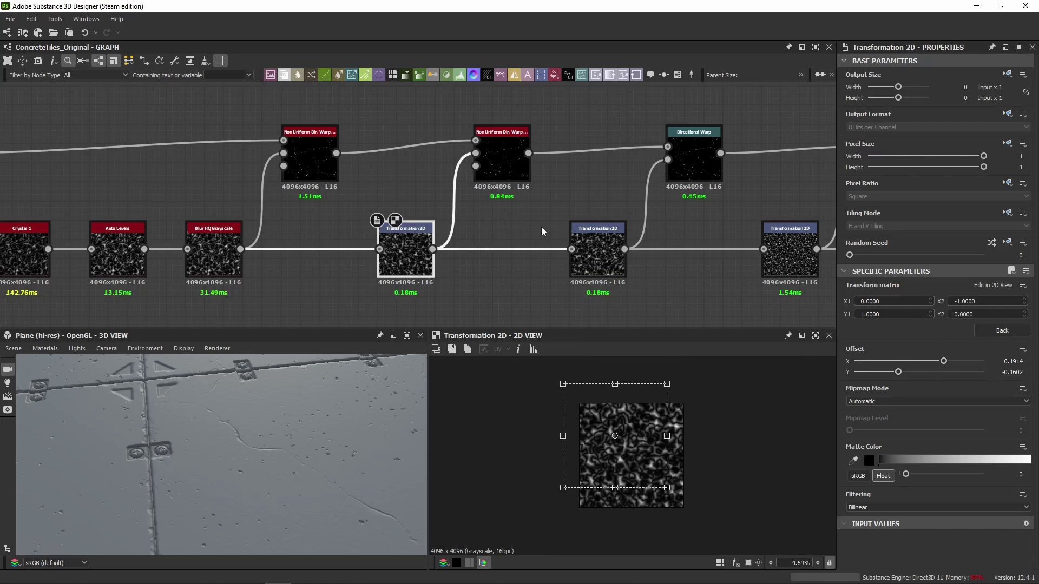
Preview the second Non Uniform Directional Warp and compare its crack lines, Intensity and Warp Angle with the first one's.
double_click(502, 157)
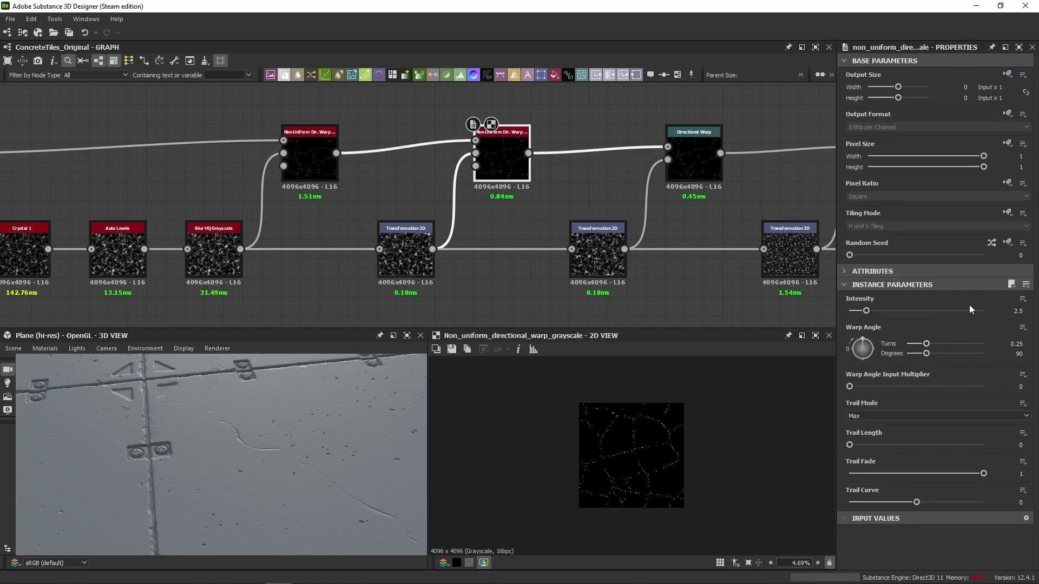
scroll(635, 469, up, 8)
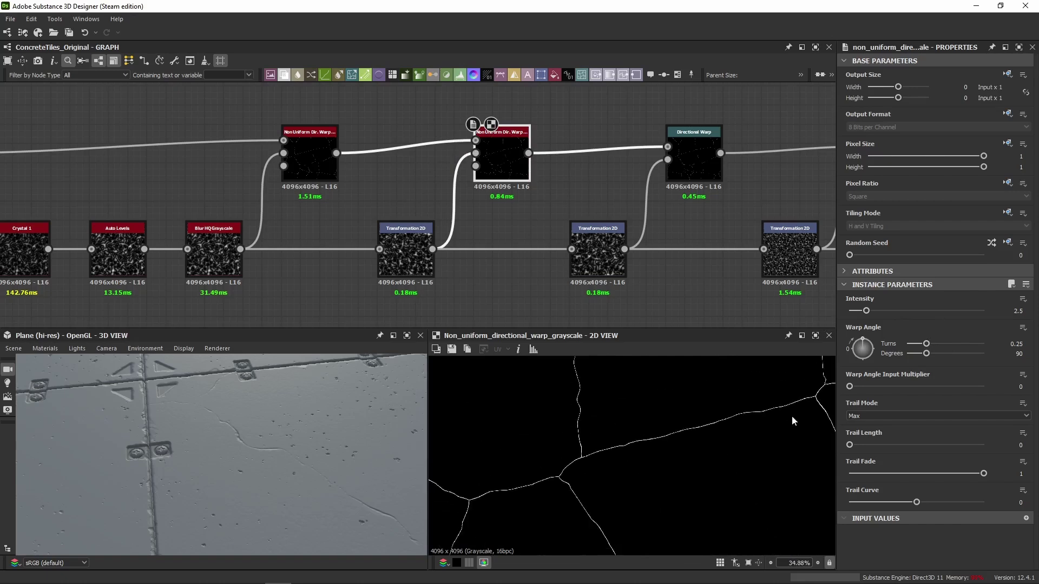
click(320, 161)
click(485, 170)
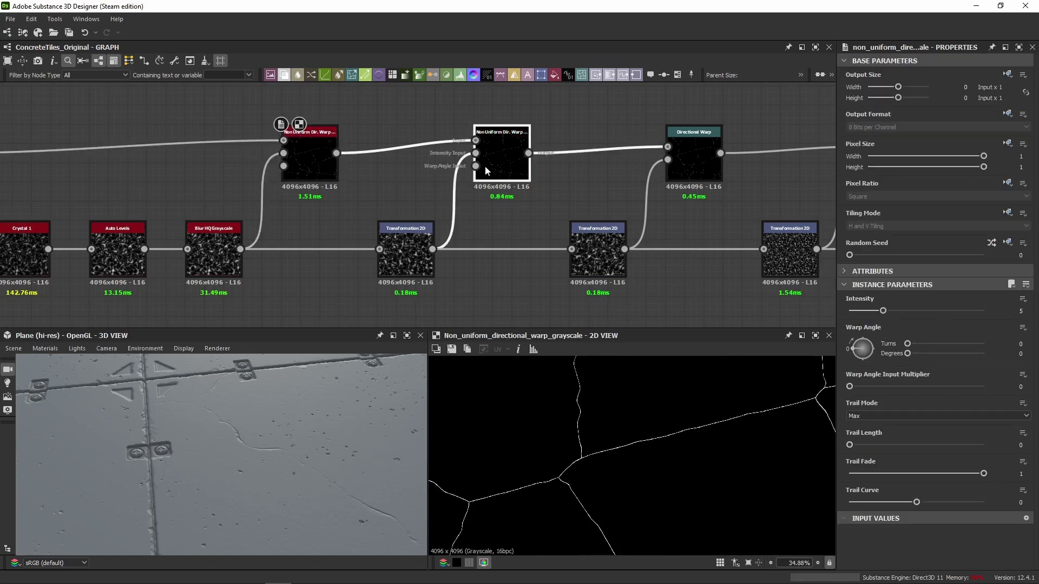
click(333, 168)
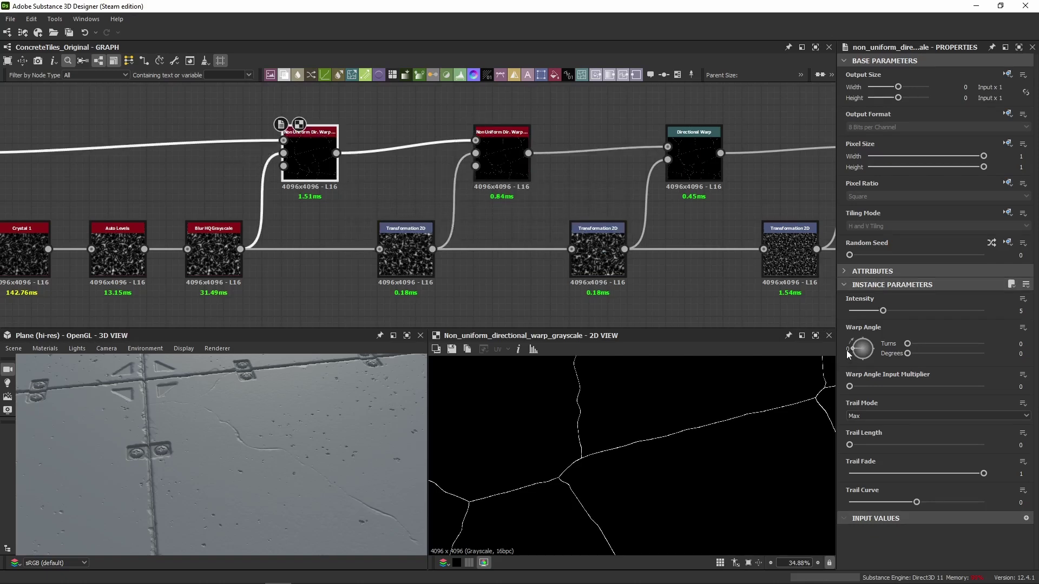
key(ctrl+z)
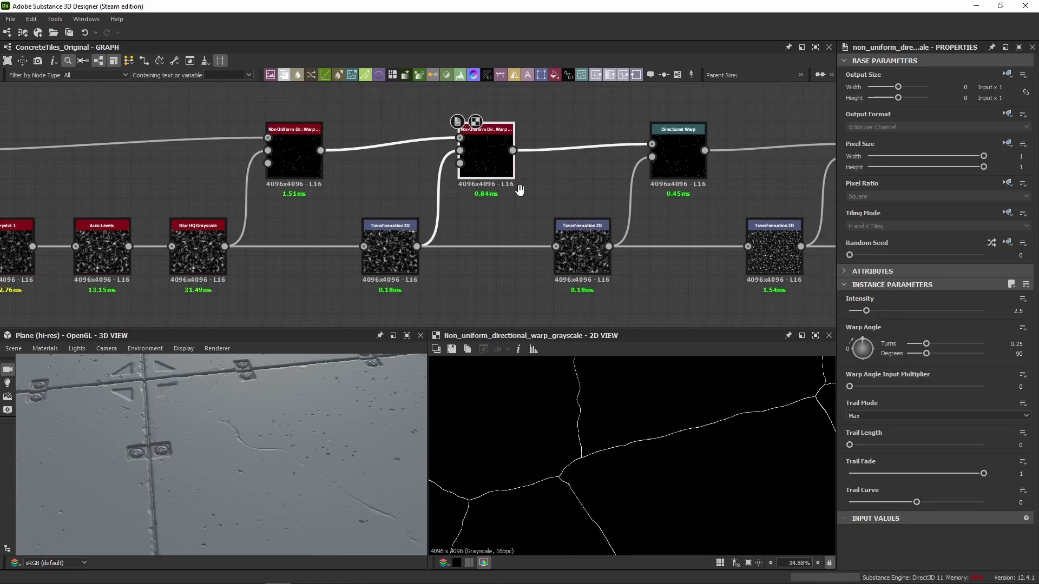
Preview the first Directional Warp, and show the matrix values of the Transformation 2D feeding its intensity input.
middle_drag(681, 192, 510, 173)
click(527, 163)
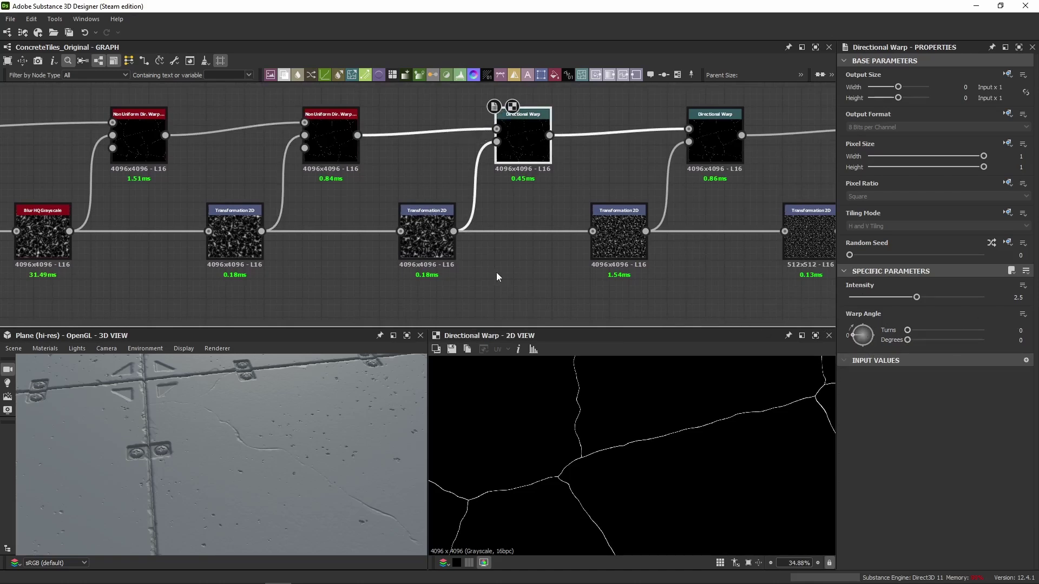
click(426, 235)
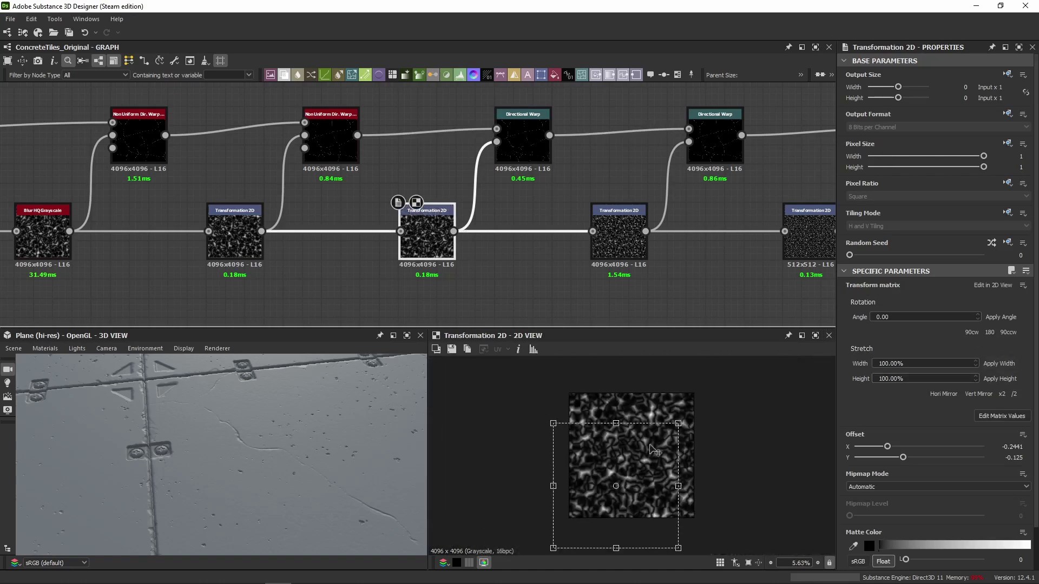
click(1008, 416)
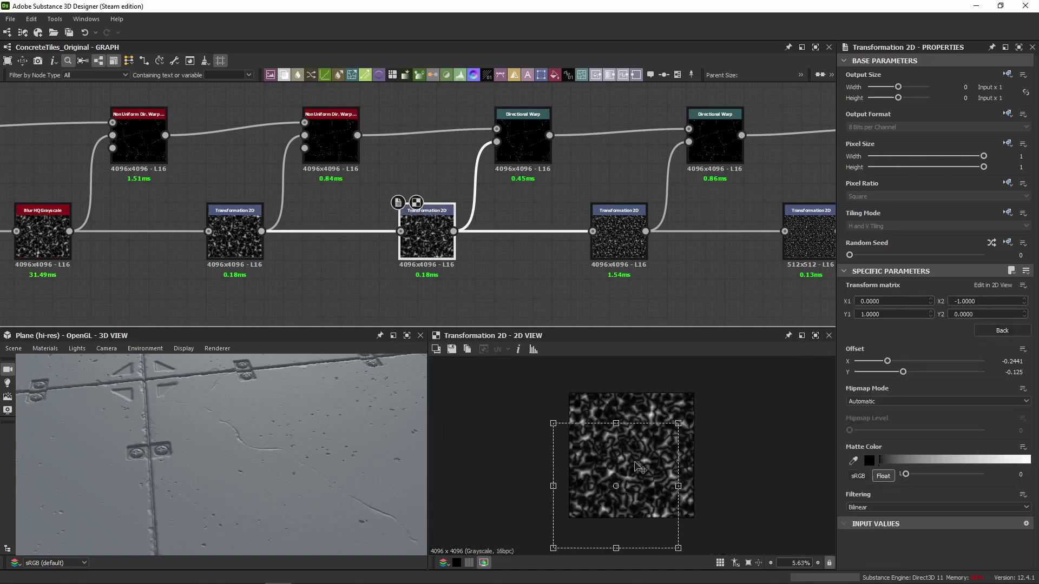
middle_drag(507, 280, 413, 288)
Preview the first and second Directional Warp nodes in turn and examine the second one's crack lines close up.
click(429, 151)
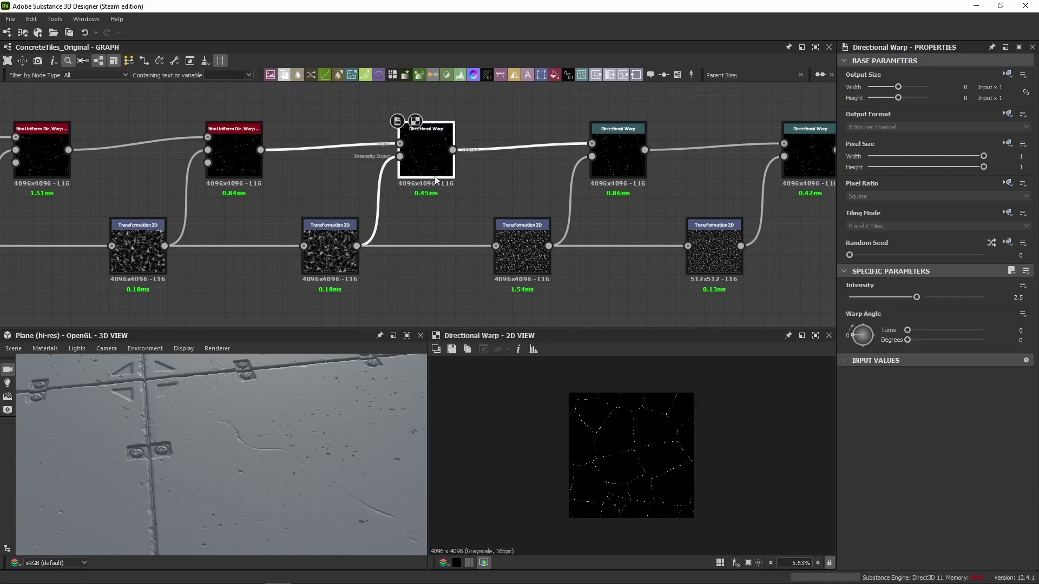
middle_drag(517, 199, 426, 206)
click(527, 179)
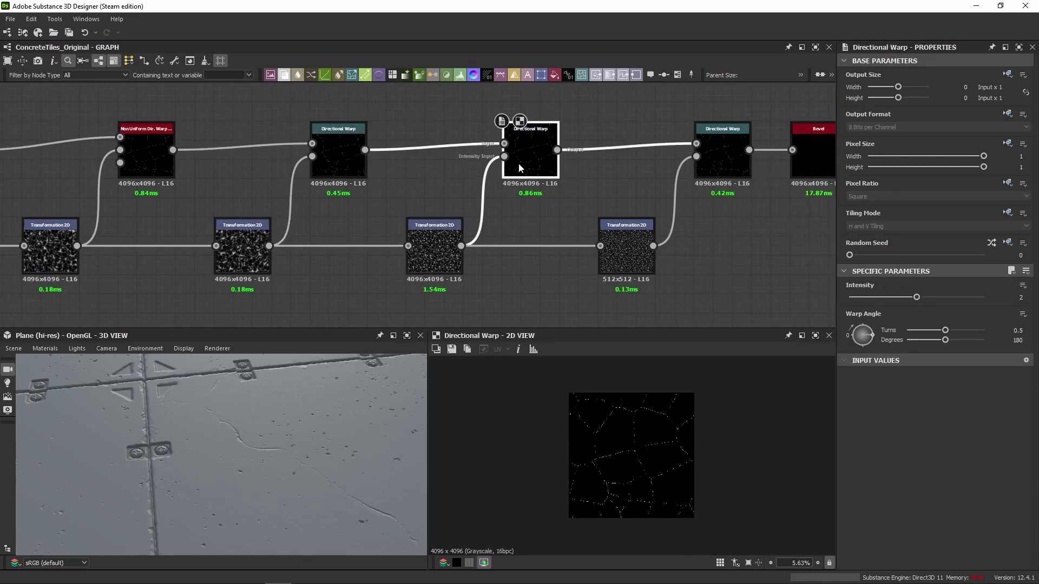
scroll(627, 404, up, 6)
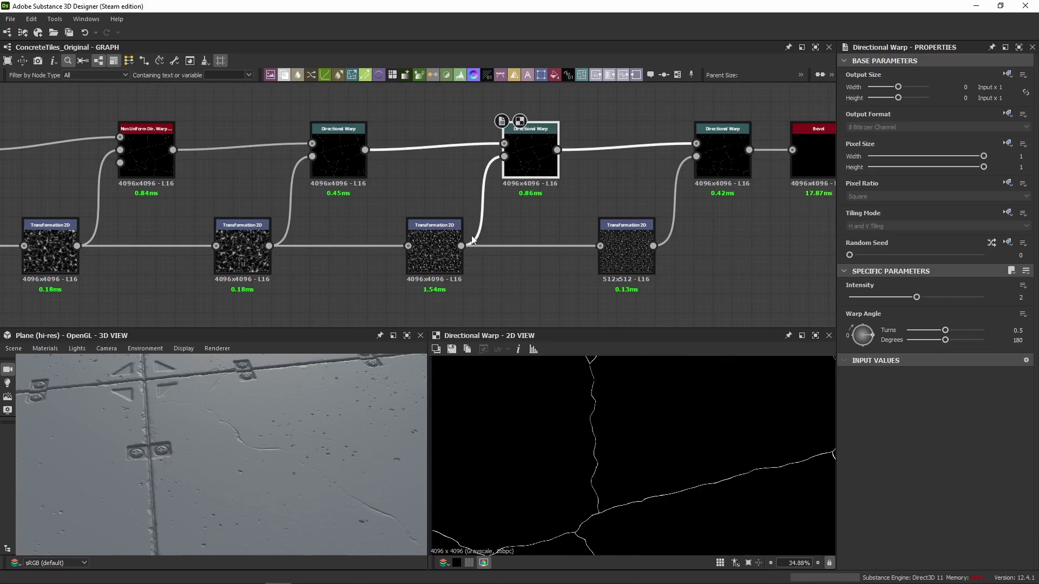
Review the matrix values of the Transformation 2D feeding the second Directional Warp, and preview that warp again.
click(430, 236)
double_click(418, 222)
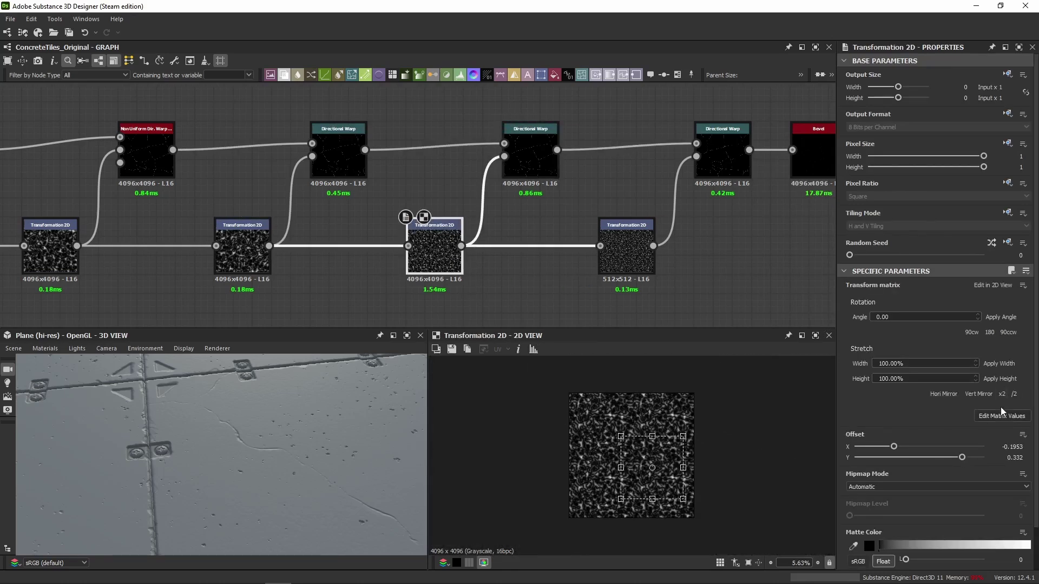
click(984, 416)
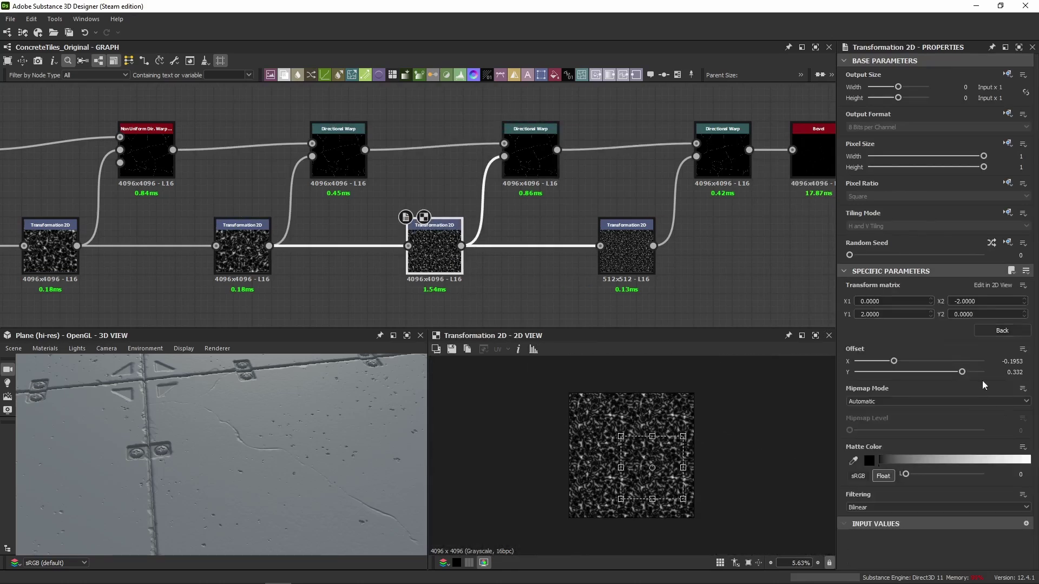
click(999, 331)
double_click(535, 160)
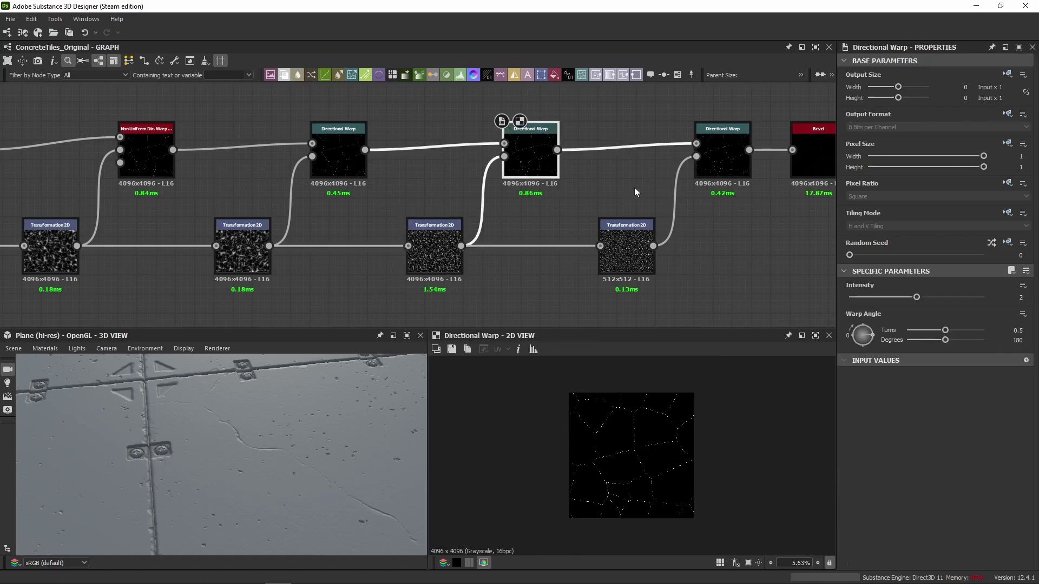
Preview the 512x512 Transformation 2D at the end of the intensity chain and examine its pattern and parameters.
middle_drag(634, 187, 478, 181)
double_click(477, 232)
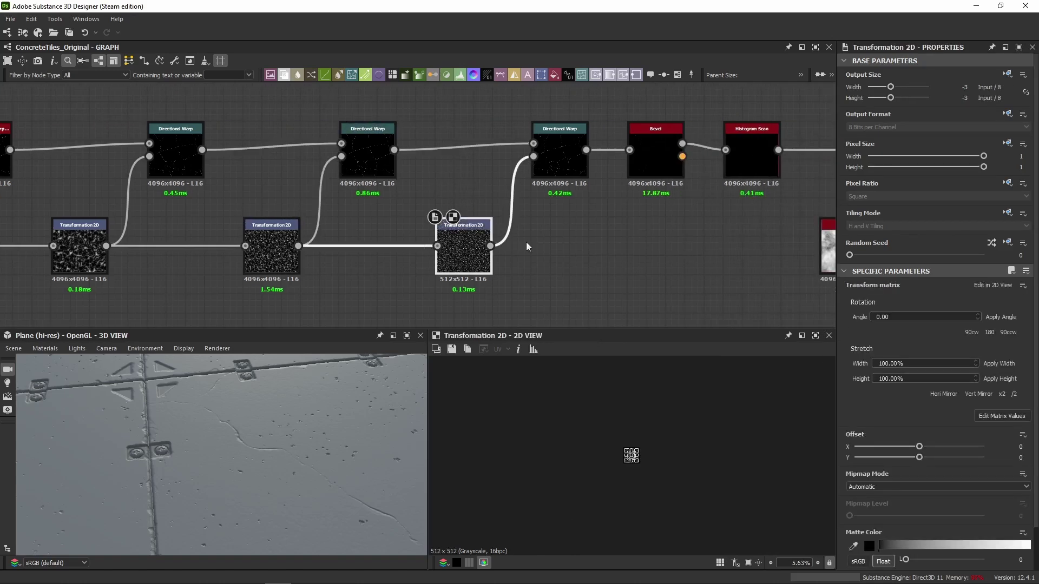
scroll(624, 468, up, 3)
scroll(474, 290, up, 5)
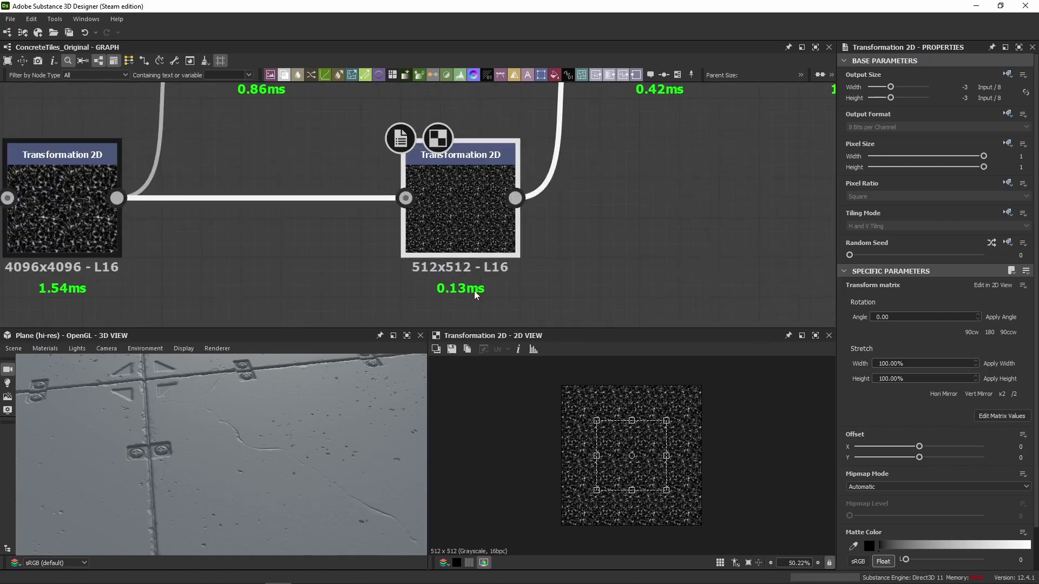
Compare the crack lines of the last Directional Warp with those of the Directional Warp before it.
double_click(583, 133)
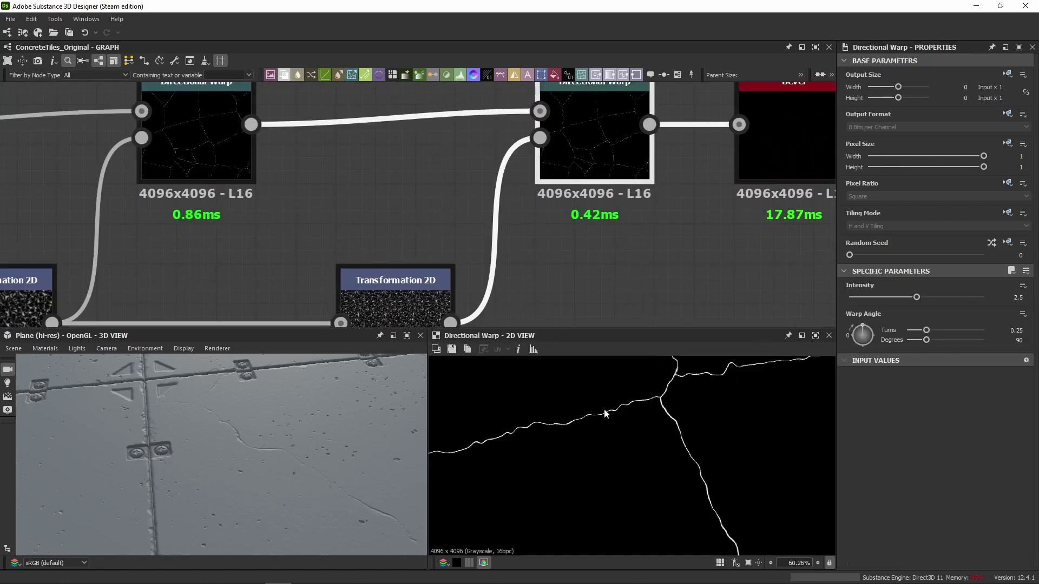
double_click(241, 161)
double_click(630, 170)
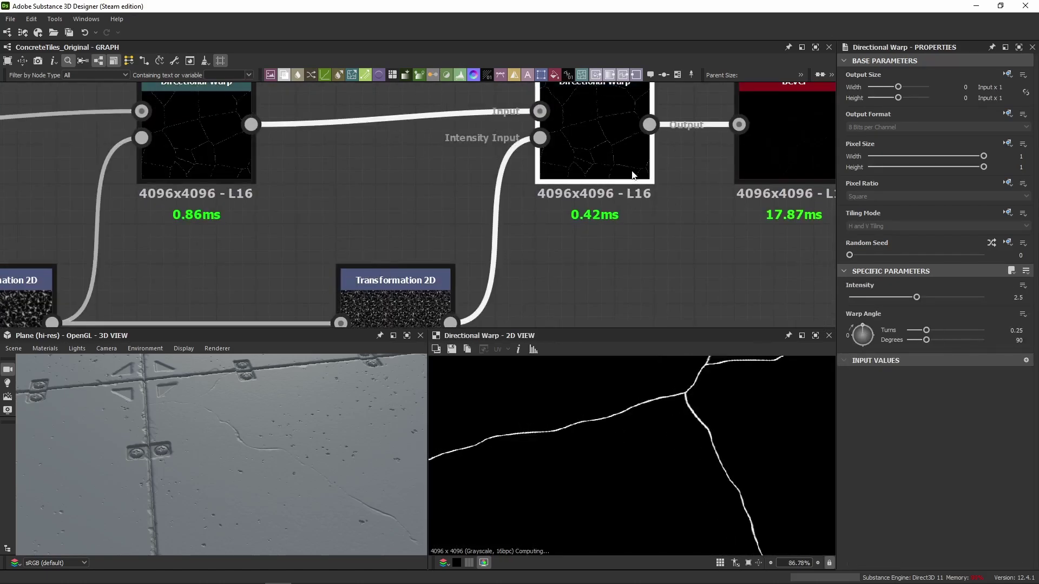
Show the Output Size settings of the Transformation 2D that feeds the last Directional Warp.
middle_drag(615, 277, 595, 210)
double_click(398, 292)
middle_drag(398, 291, 443, 236)
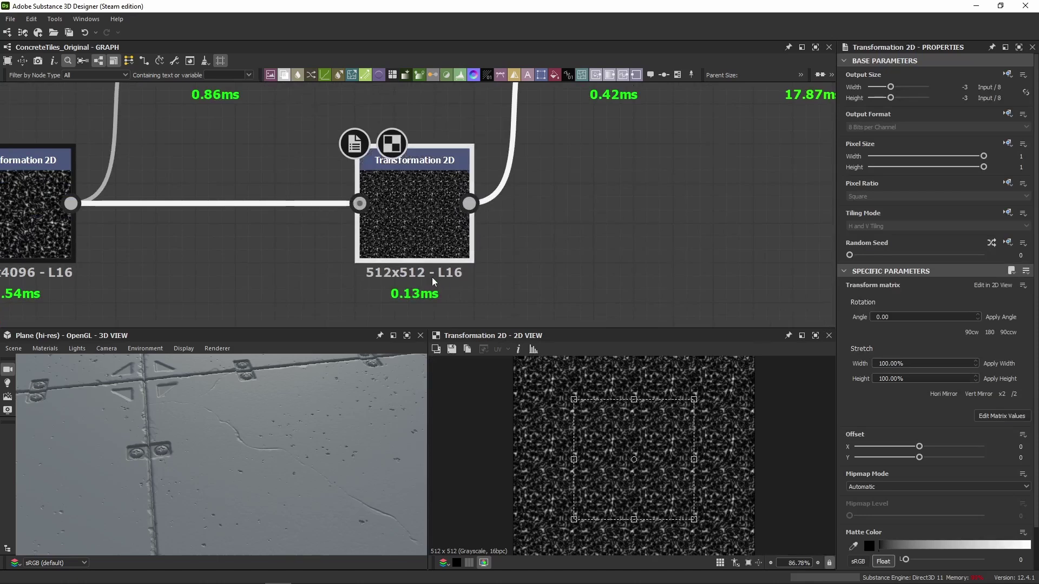
double_click(964, 98)
middle_drag(439, 289, 421, 386)
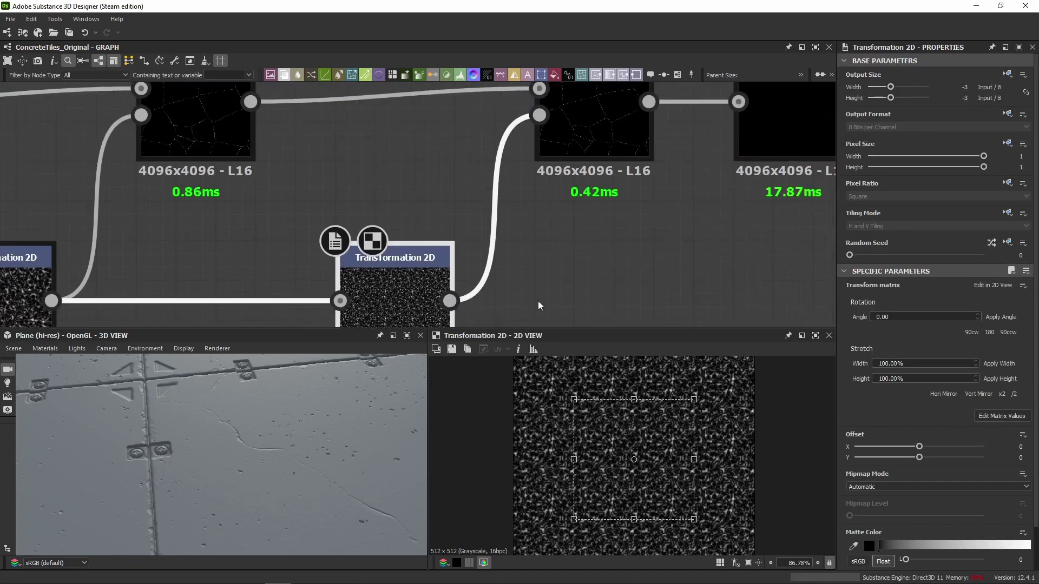
Preview the last Directional Warp's crack lines close up and review its Warp Angle parameters.
double_click(594, 125)
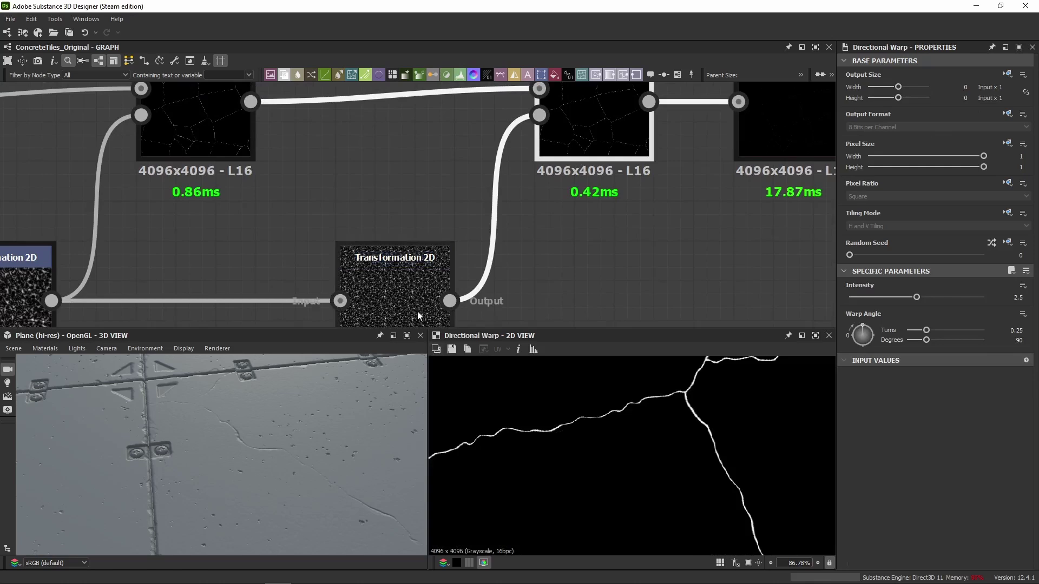
scroll(606, 449, up, 4)
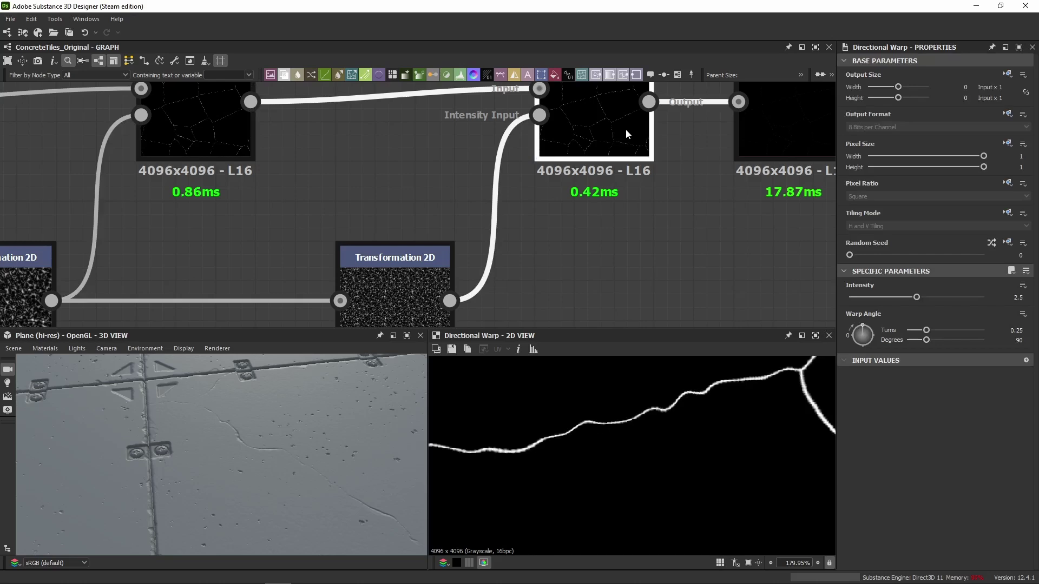
scroll(480, 213, down, 2)
scroll(591, 225, down, 2)
click(328, 240)
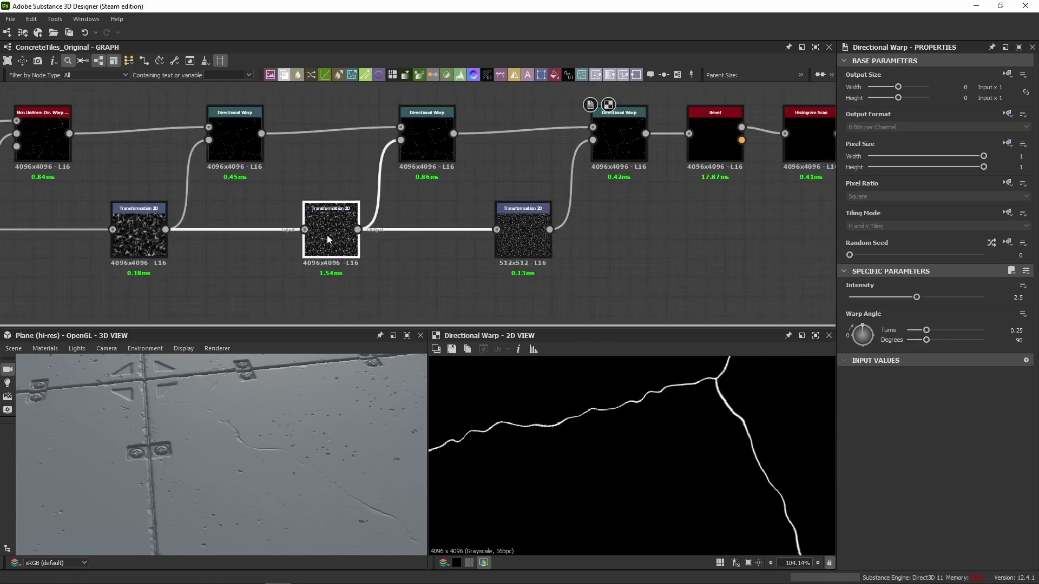
double_click(619, 138)
middle_drag(616, 220, 444, 271)
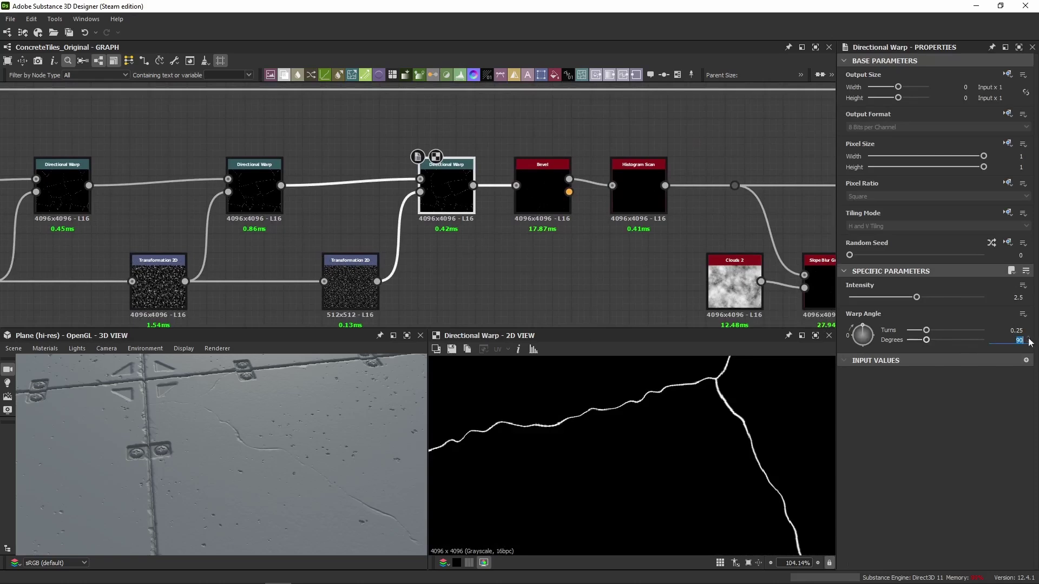
Preview the Bevel node's height output, reviewing its Distance and other parameters and examining the bevelled cracks close up.
double_click(550, 197)
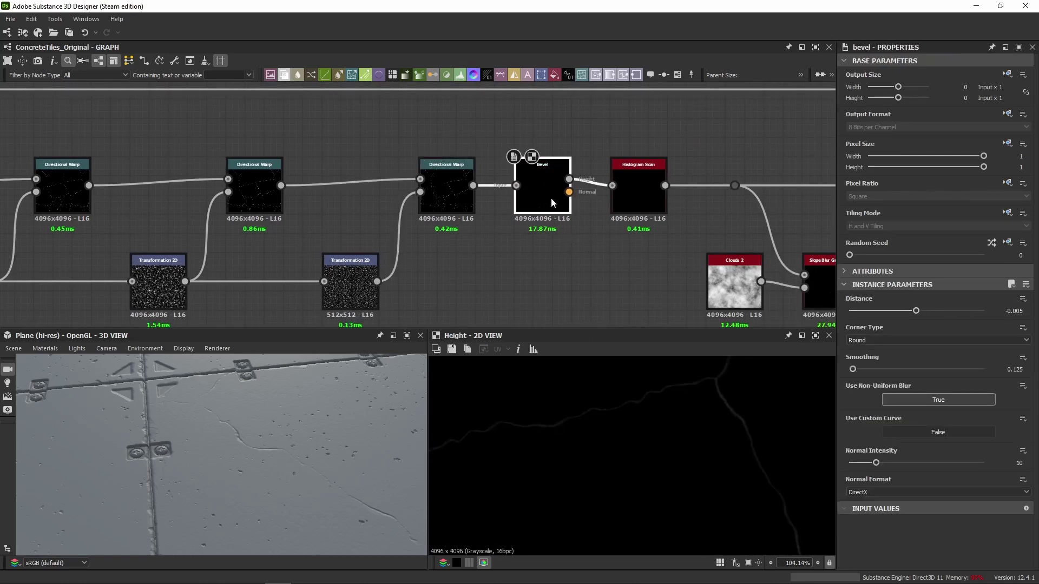
scroll(516, 295, down, 2)
scroll(660, 420, up, 1)
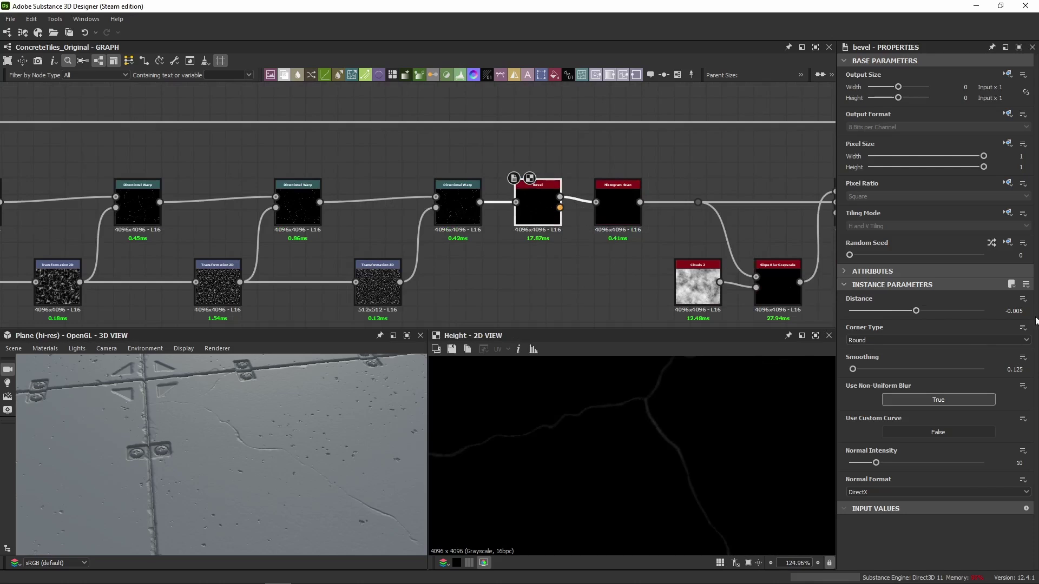
scroll(657, 395, up, 10)
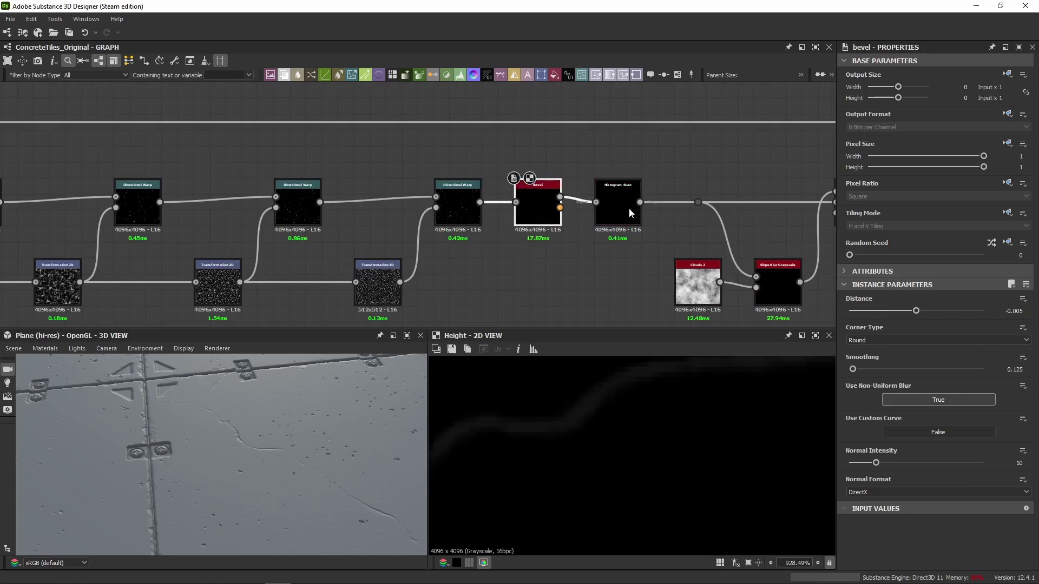
Add an Auto Levels node to the Bevel's height output and examine its cracks both overall and close up.
drag(560, 207, 577, 300)
text(auto)
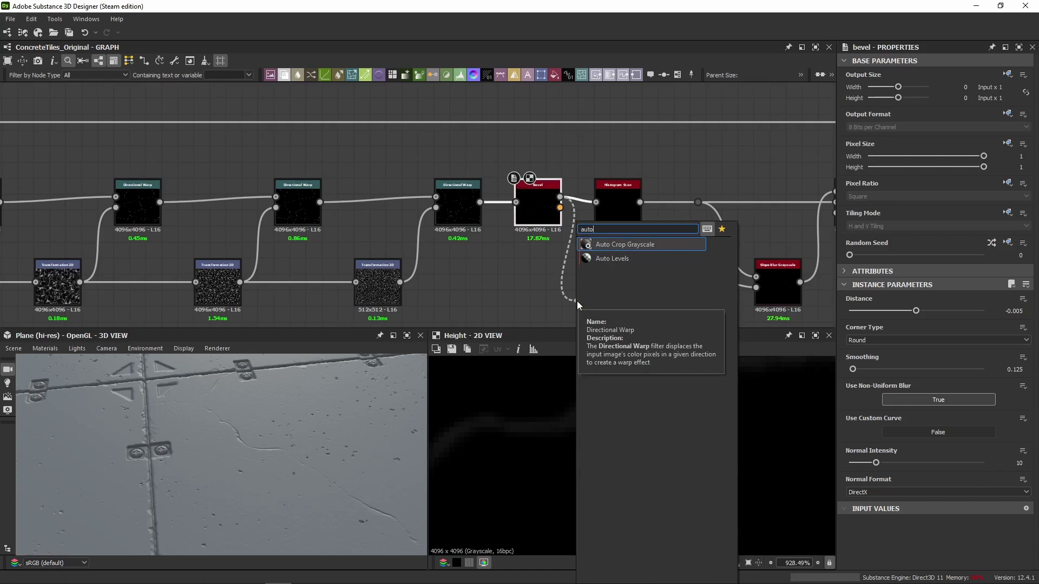
key(Down)
key(Return)
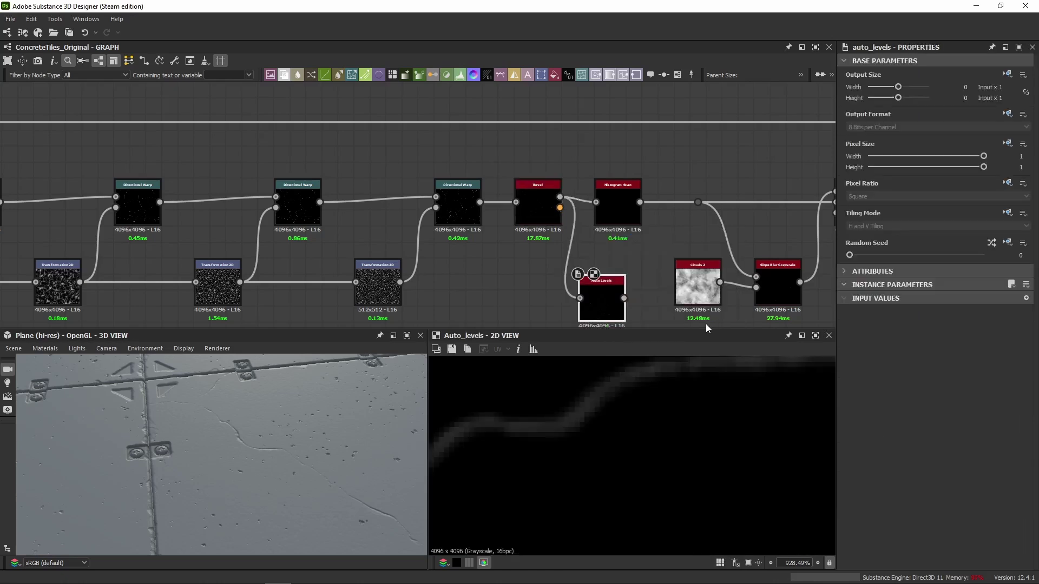
scroll(589, 417, down, 10)
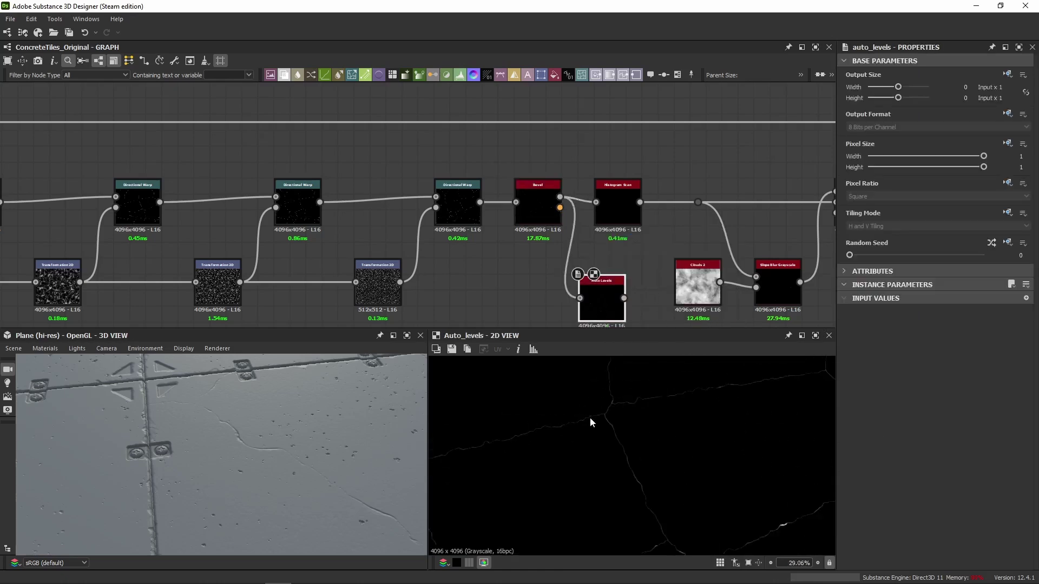
scroll(562, 394, up, 5)
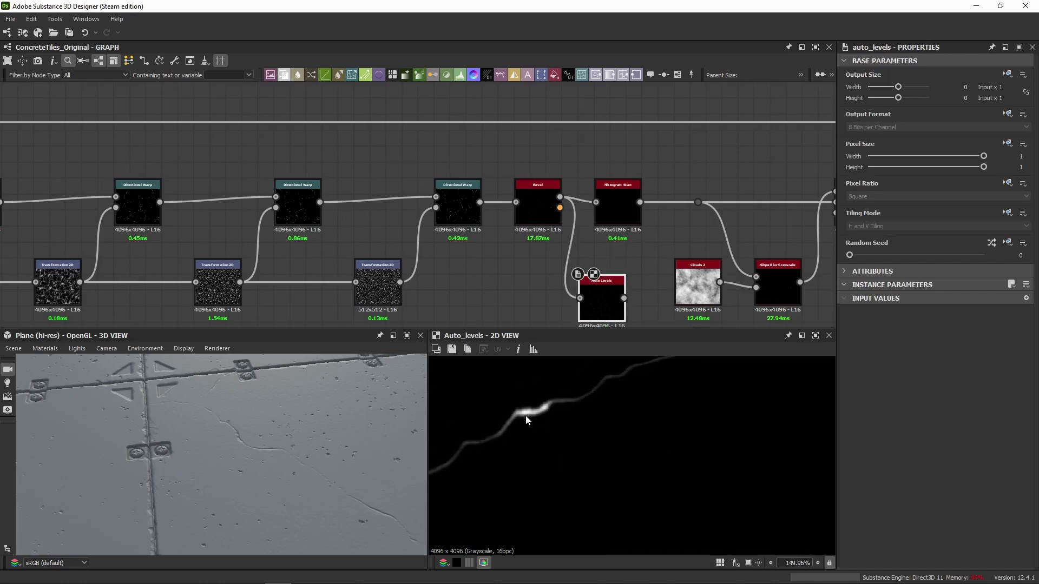
Compare the thick crack section in the Bevel's height output with the same section in the last Directional Warp.
double_click(542, 212)
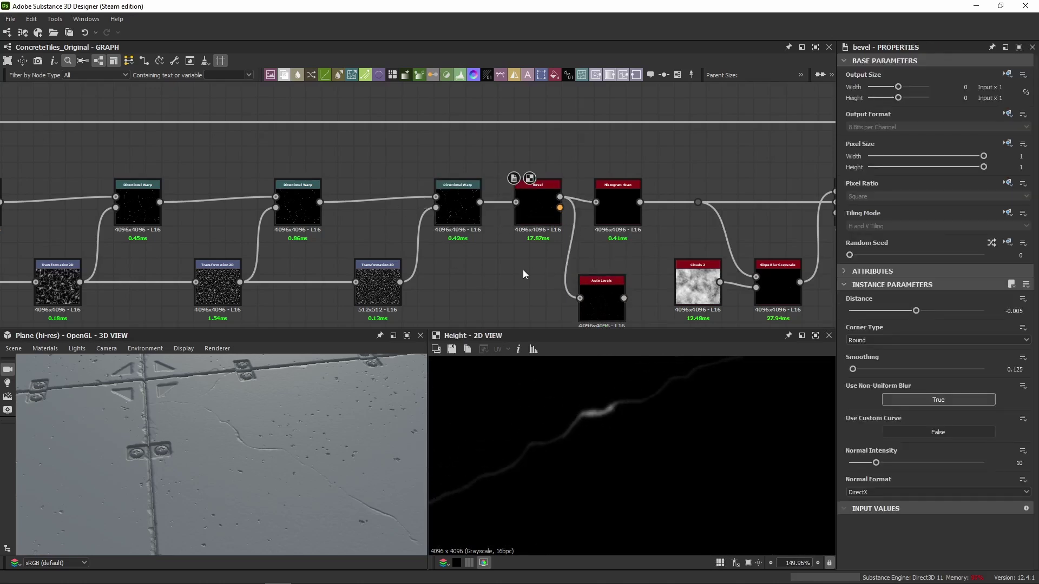
double_click(457, 209)
scroll(612, 414, up, 2)
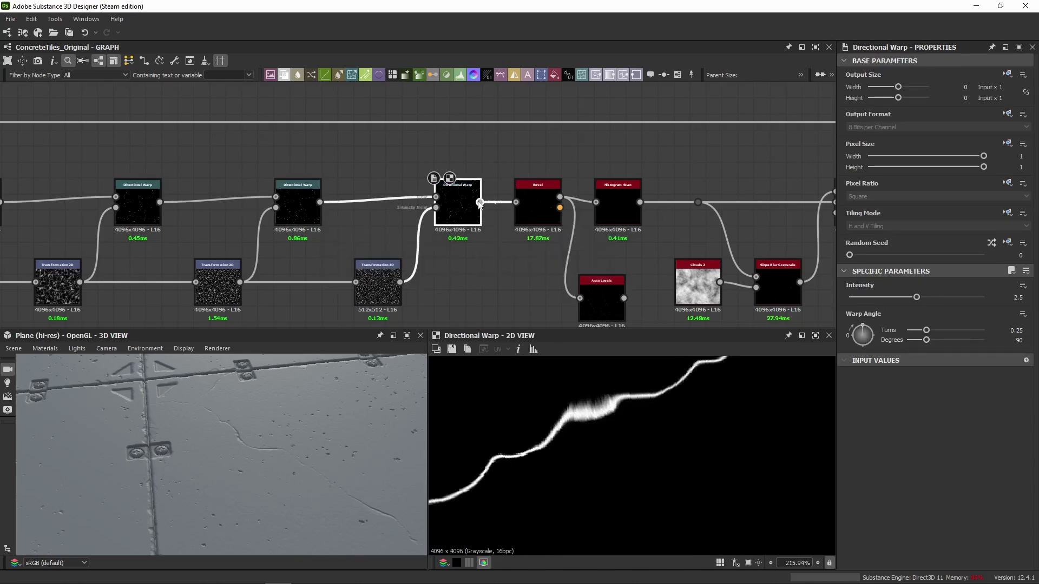
Add a Histogram Scan node to the last Directional Warp's output and set its Position to 1.
drag(480, 203, 481, 297)
text(scan)
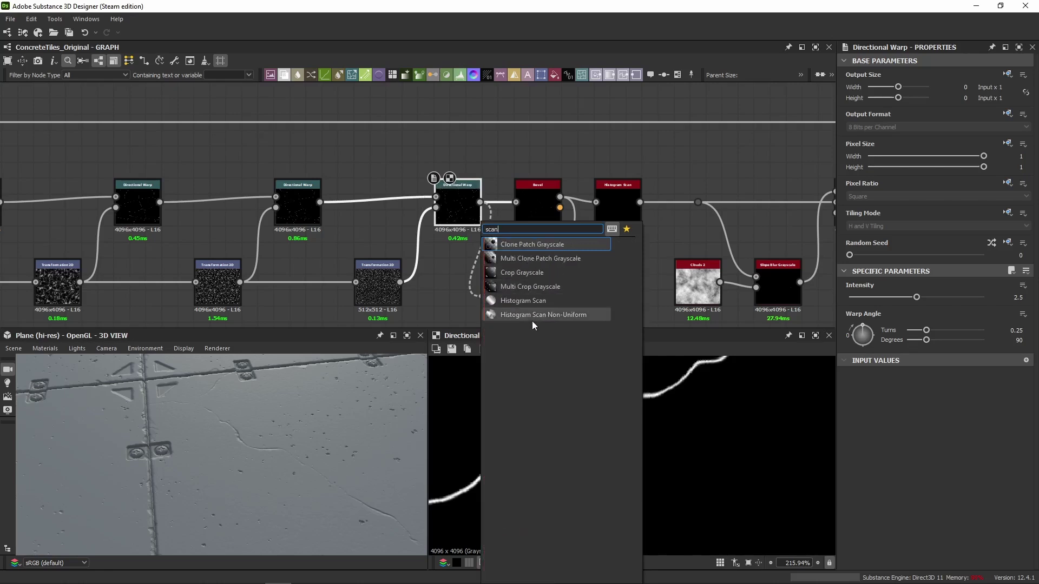
click(522, 301)
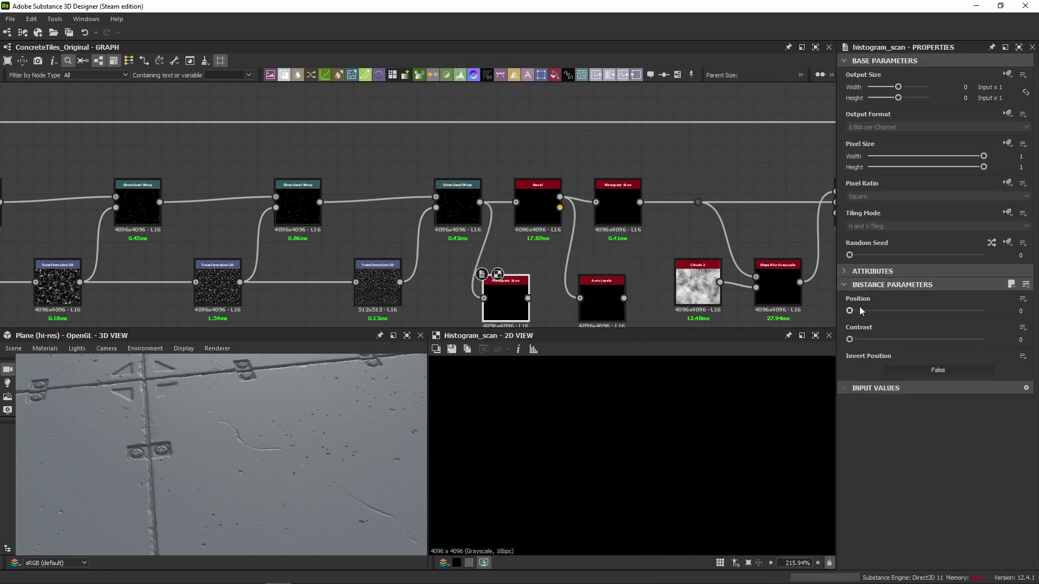
drag(861, 310, 1020, 310)
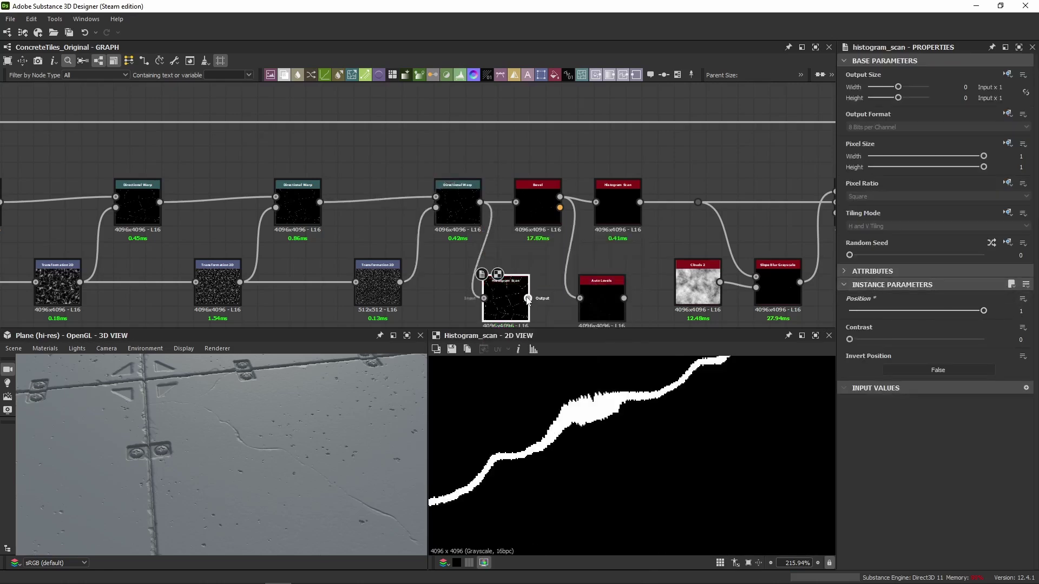
Try feeding the new Histogram Scan into the Bevel's input and inspect the crack close up on the 3D plane.
drag(571, 291, 531, 208)
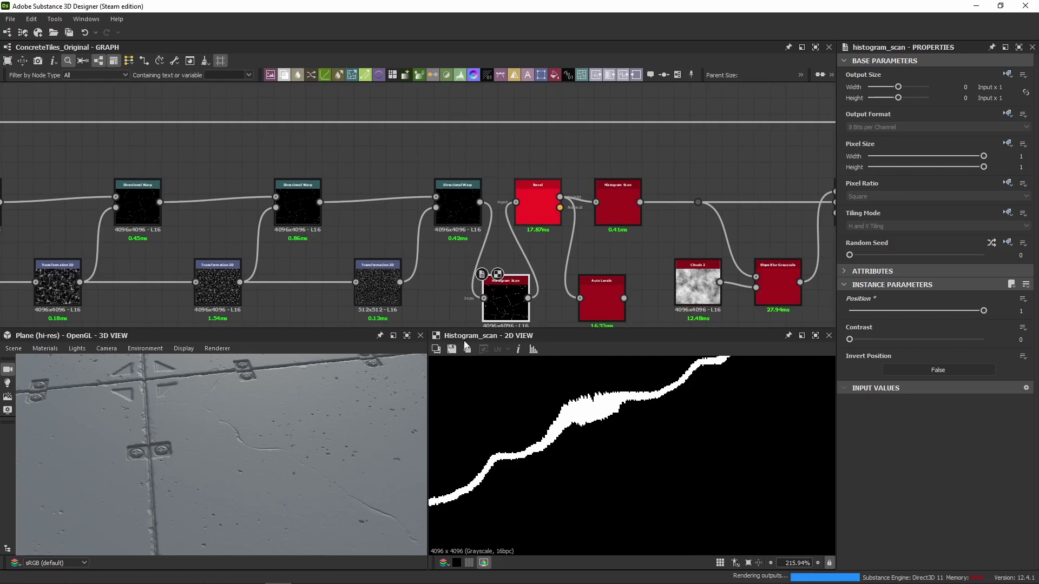
scroll(252, 465, up, 10)
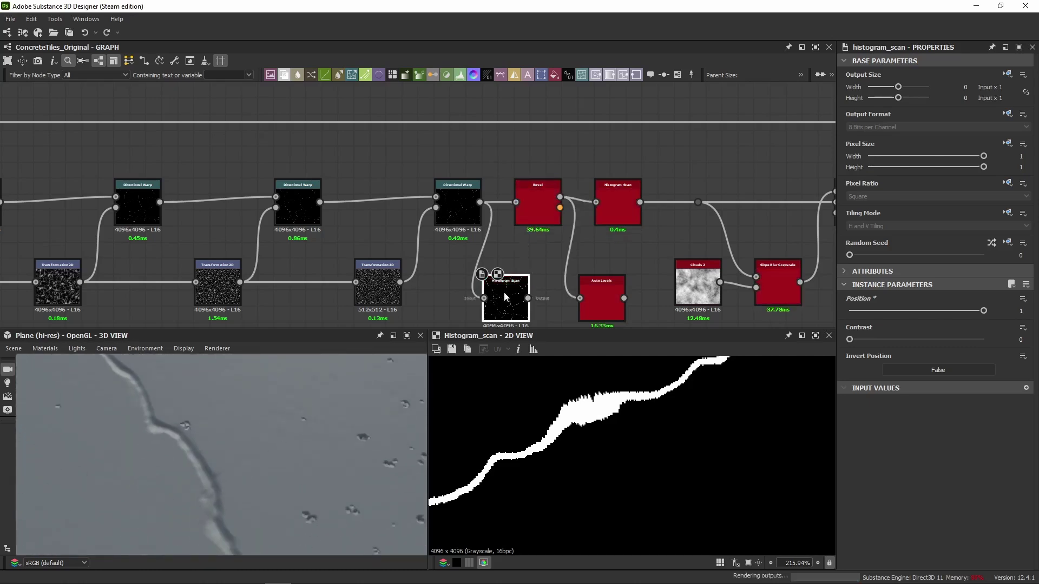
Delete the extra Histogram Scan and Auto Levels nodes hanging below the Bevel node in the cracks chain.
key(Delete)
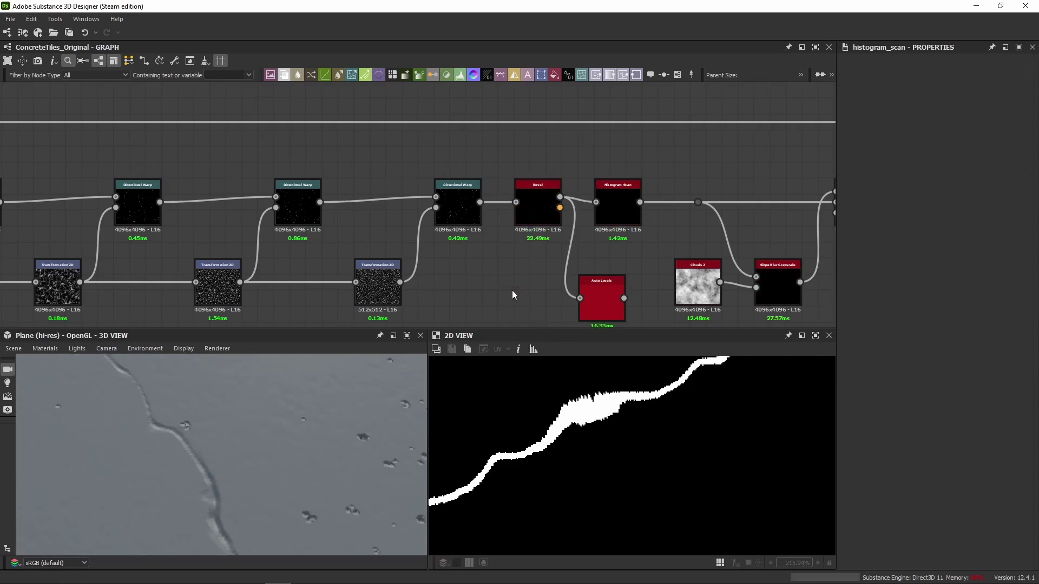
click(616, 278)
key(Delete)
Compare the Bevel height output with the preceding Directional Warp output close up on a crack.
click(531, 211)
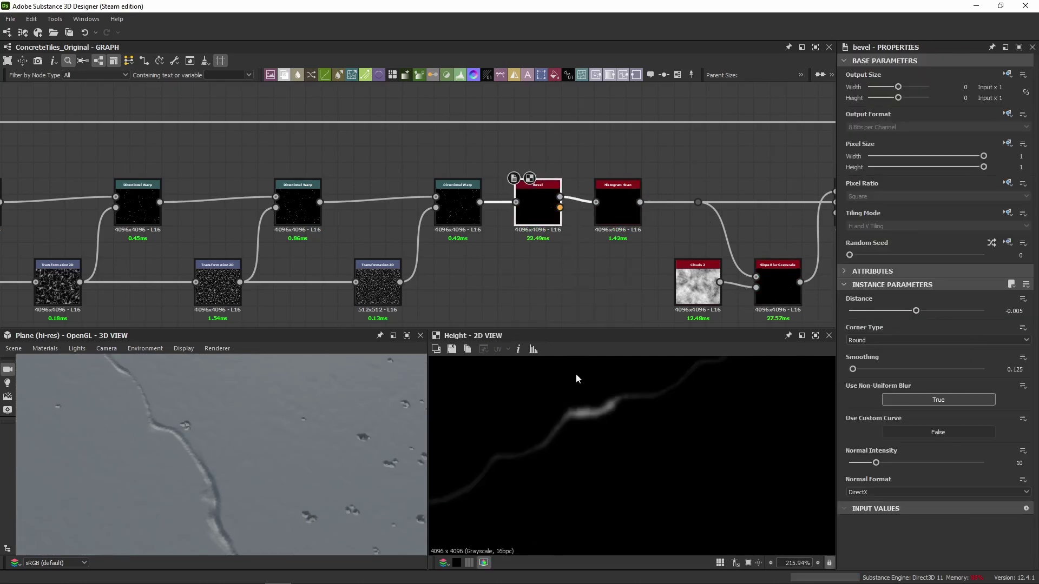
scroll(582, 411, up, 5)
middle_drag(561, 273, 498, 281)
click(393, 214)
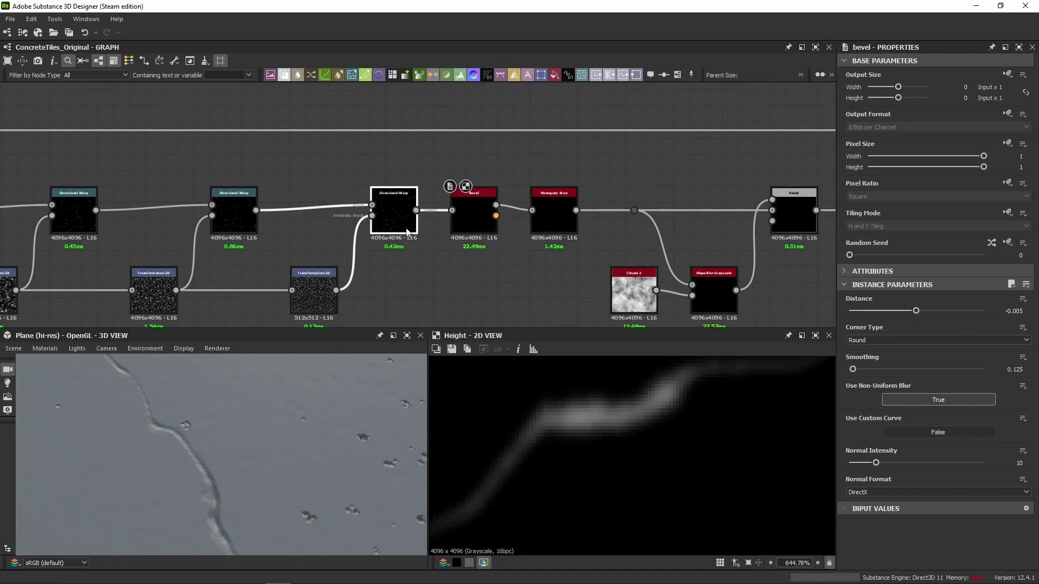
middle_drag(658, 411, 672, 385)
scroll(501, 436, up, 7)
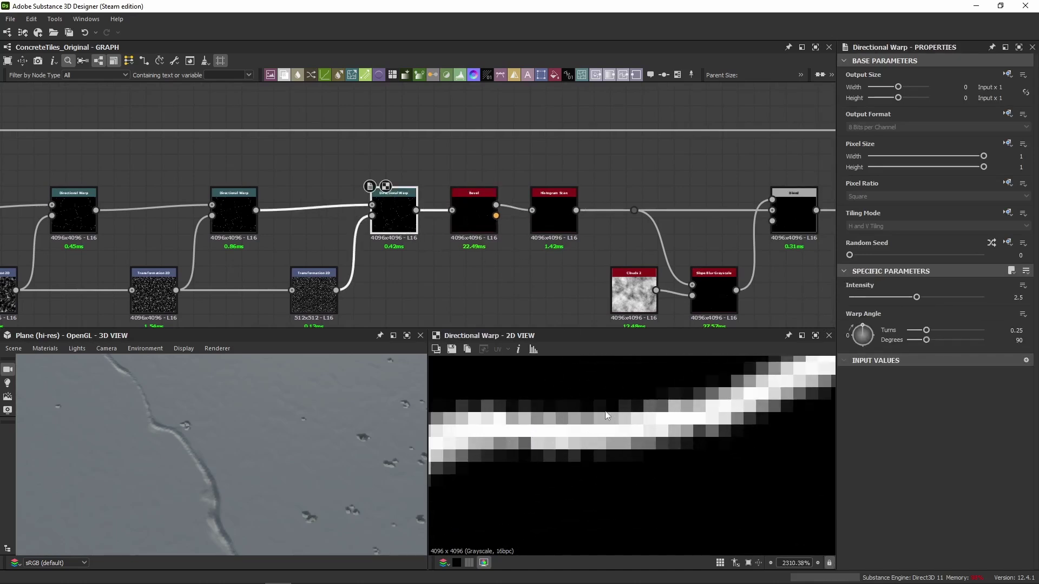
click(475, 218)
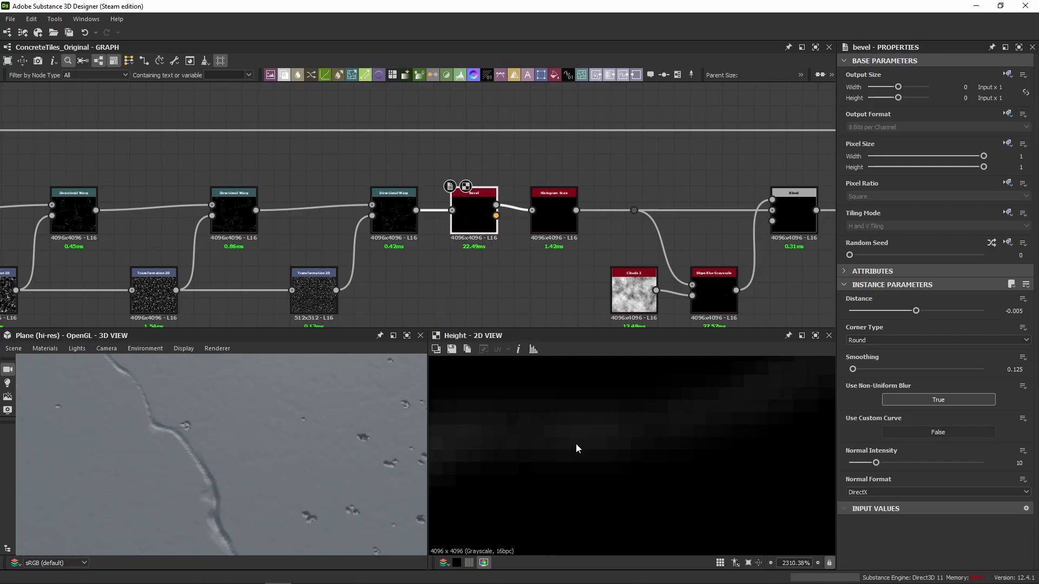
Examine the output of the Histogram Scan node after the Bevel, both close up on a crack and across the texture.
middle_drag(517, 274, 452, 267)
click(487, 211)
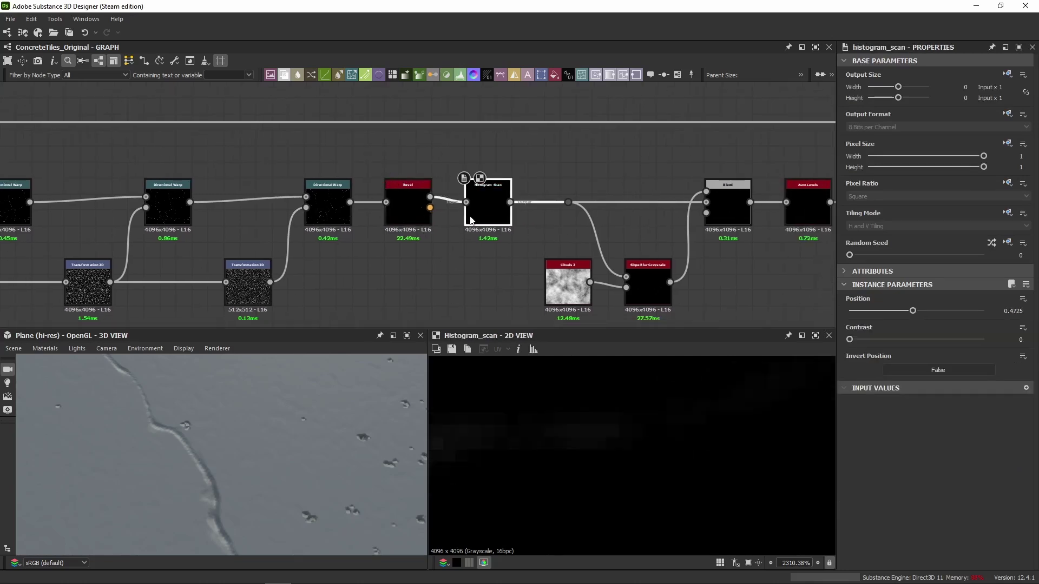
scroll(573, 453, down, 10)
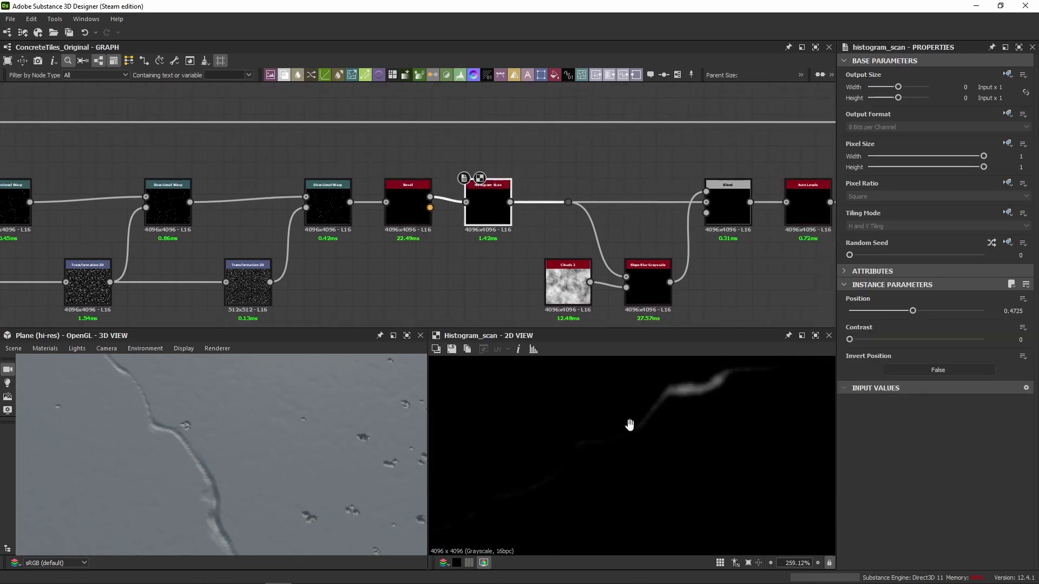
scroll(184, 427, down, 5)
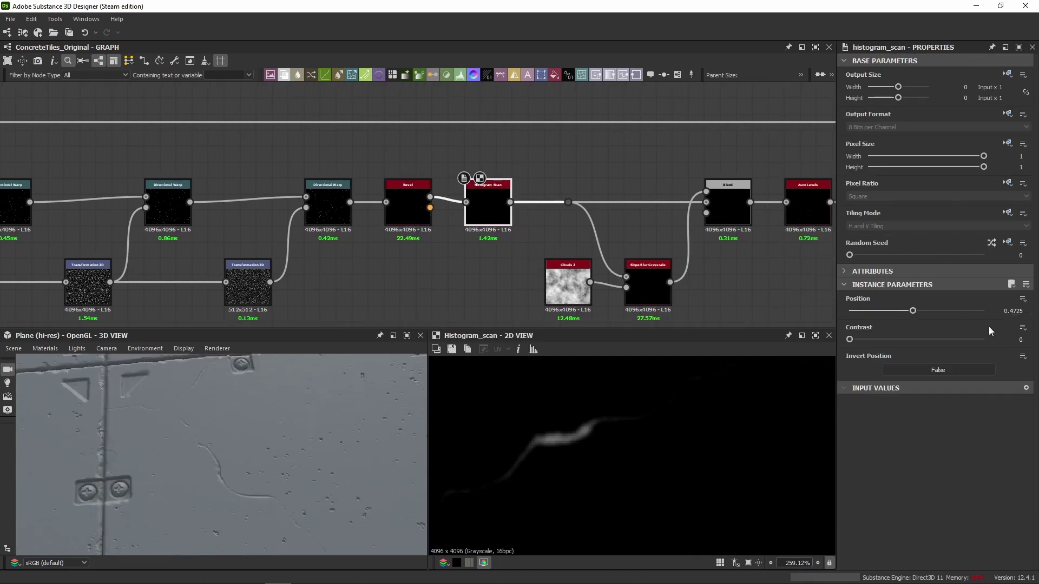
scroll(573, 455, down, 10)
middle_drag(589, 454, 757, 477)
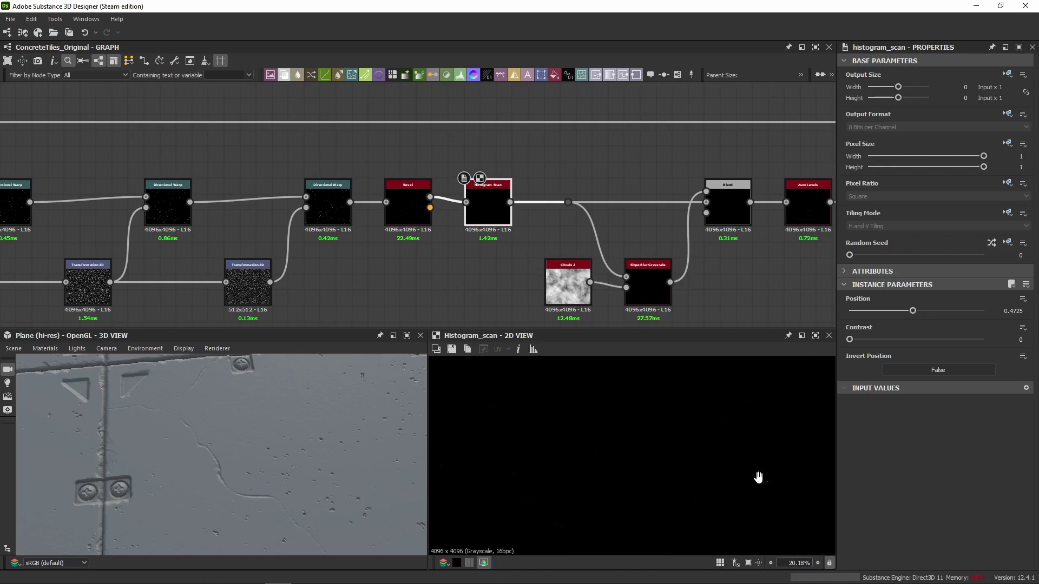
scroll(638, 382, up, 3)
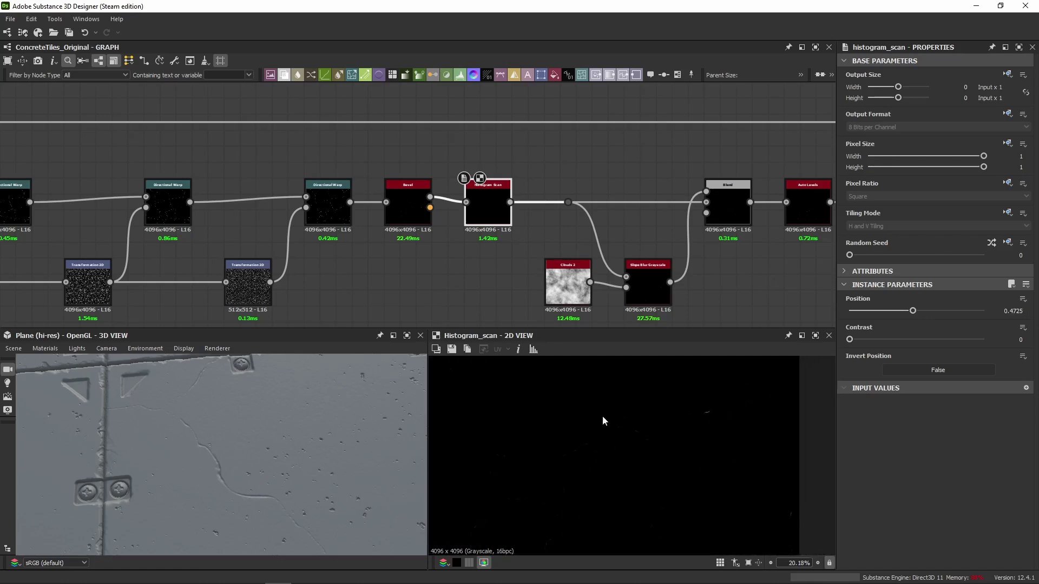
Preview the Clouds 2 node feeding the Slope Blur Grayscale and locate the matching clouds noise in the Noises frame.
middle_drag(504, 253, 353, 239)
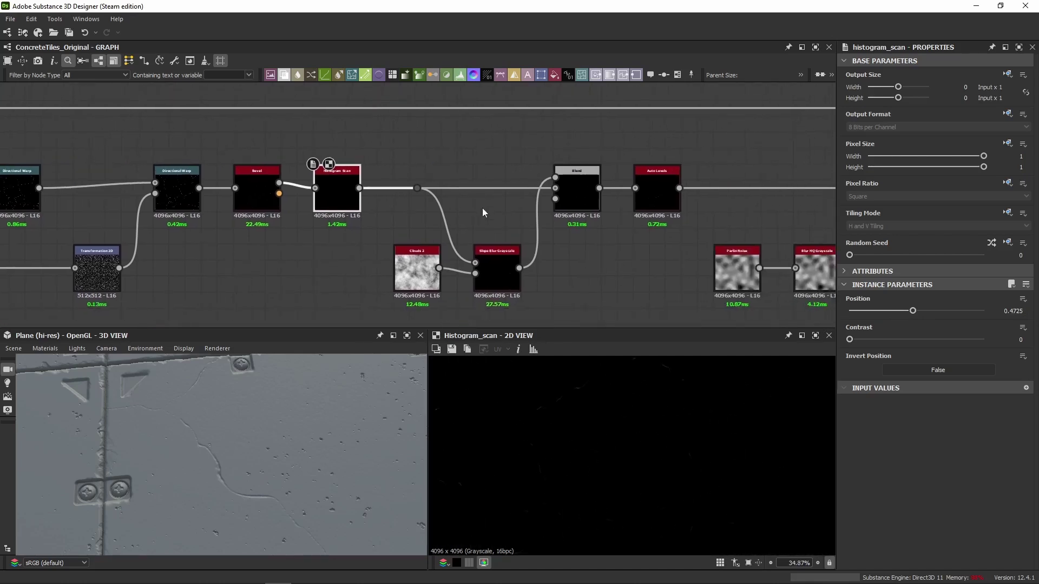
double_click(410, 278)
scroll(405, 279, down, 2)
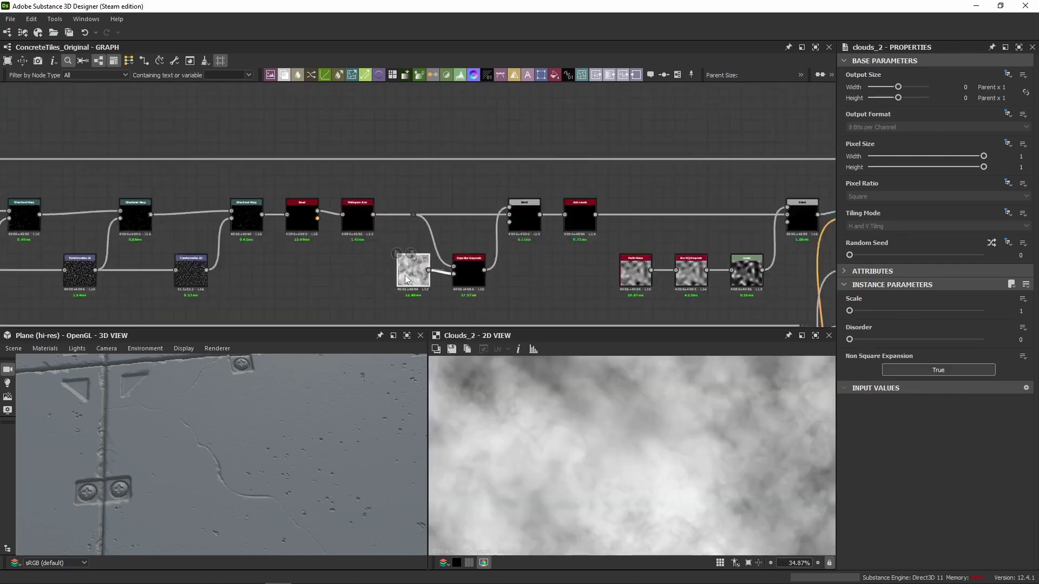
scroll(404, 275, up, 7)
scroll(217, 235, down, 11)
middle_drag(242, 240, 795, 129)
middle_drag(124, 192, 768, 141)
middle_drag(162, 178, 855, 161)
middle_drag(60, 185, 280, 180)
scroll(279, 180, up, 6)
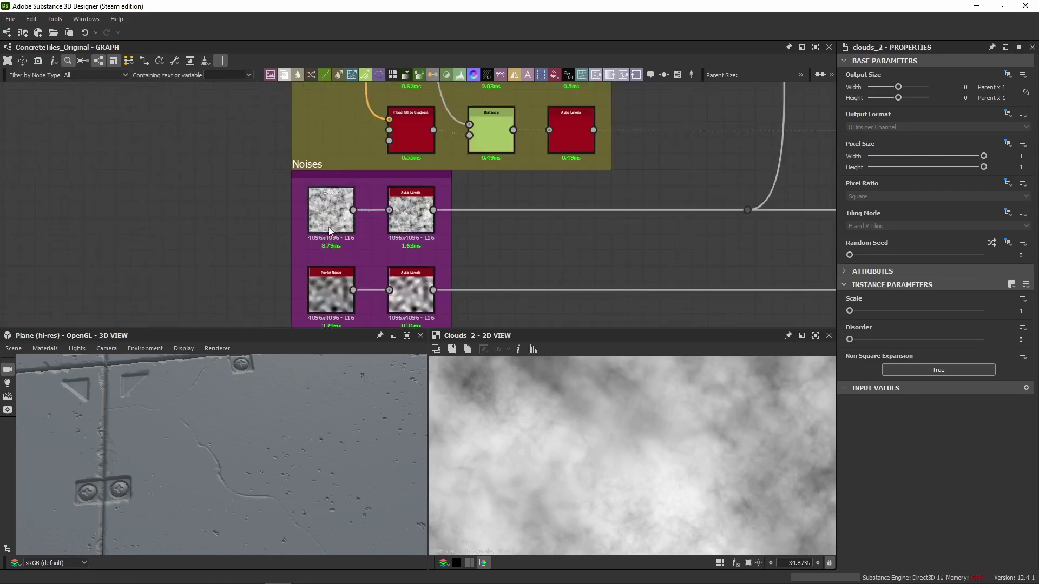
Trace the clouds output of the Noises frame along the graph and preview its dot node below the cracks chain.
scroll(682, 188, down, 3)
middle_drag(683, 192, 539, 165)
middle_drag(806, 169, 33, 172)
middle_drag(812, 203, 547, 184)
click(590, 257)
scroll(708, 227, down, 3)
scroll(709, 227, down, 3)
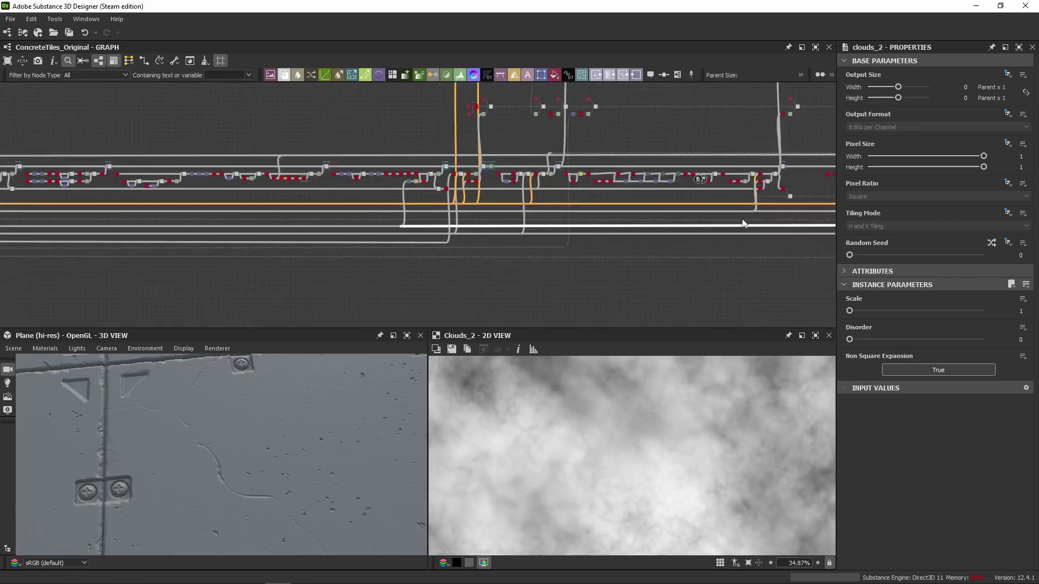
middle_drag(741, 221, 349, 182)
scroll(579, 201, up, 6)
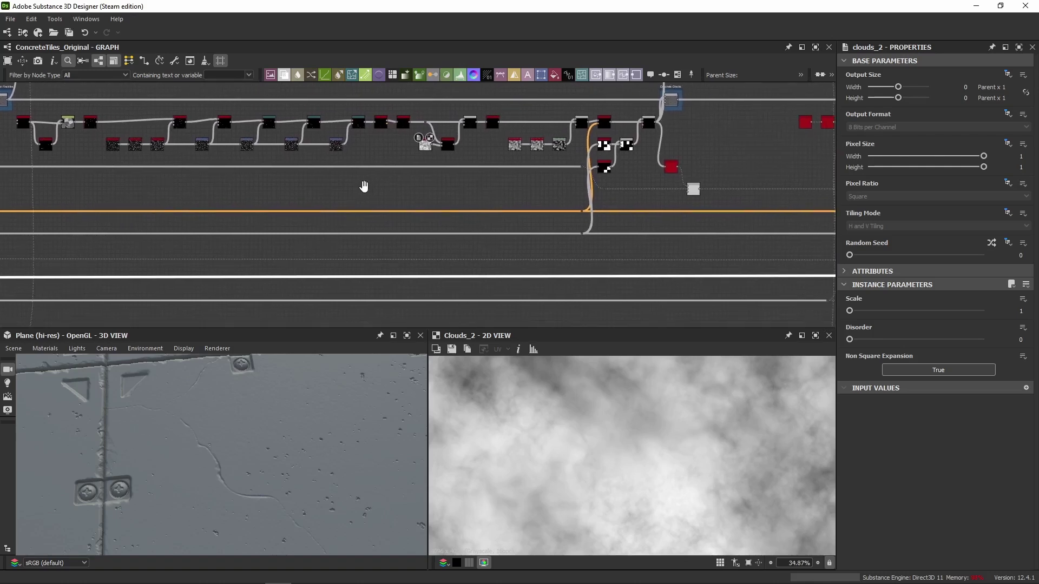
double_click(424, 276)
scroll(426, 281, up, 5)
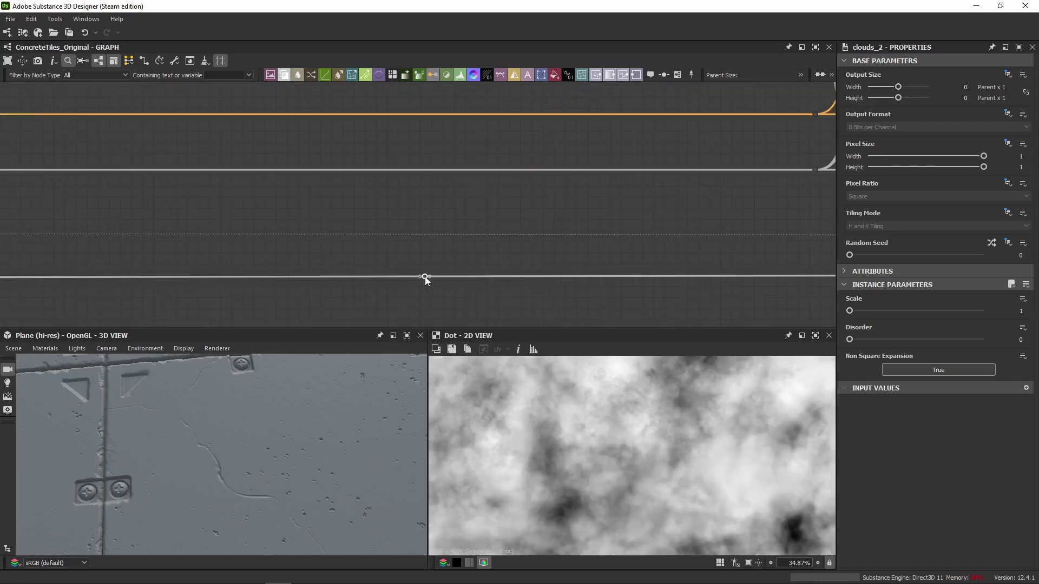
Connect the shared clouds dot to the slope input of the cracks' Slope Blur Grayscale and delete the local Clouds 2 node.
scroll(464, 127, down, 6)
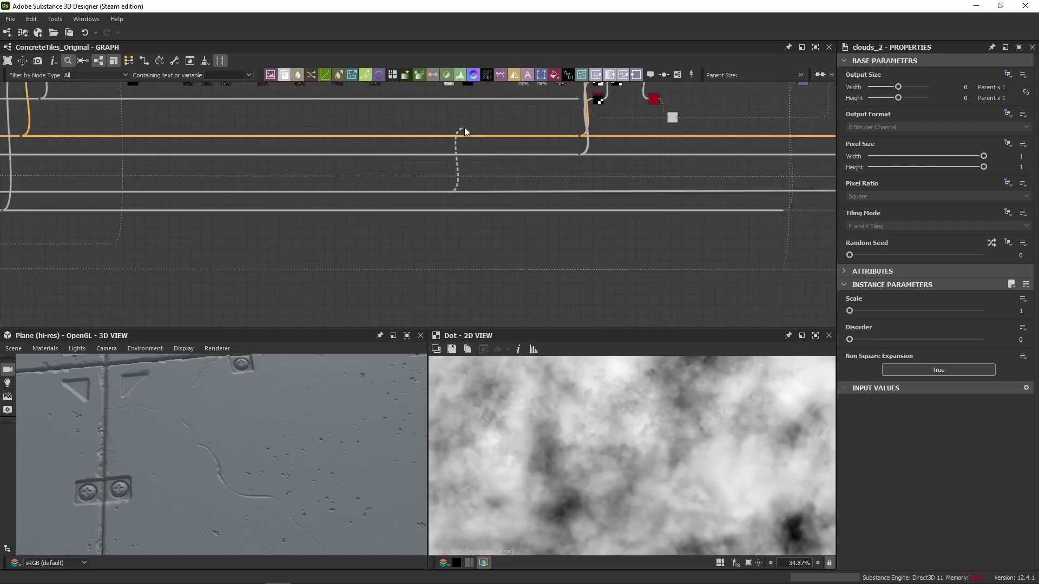
scroll(434, 164, up, 5)
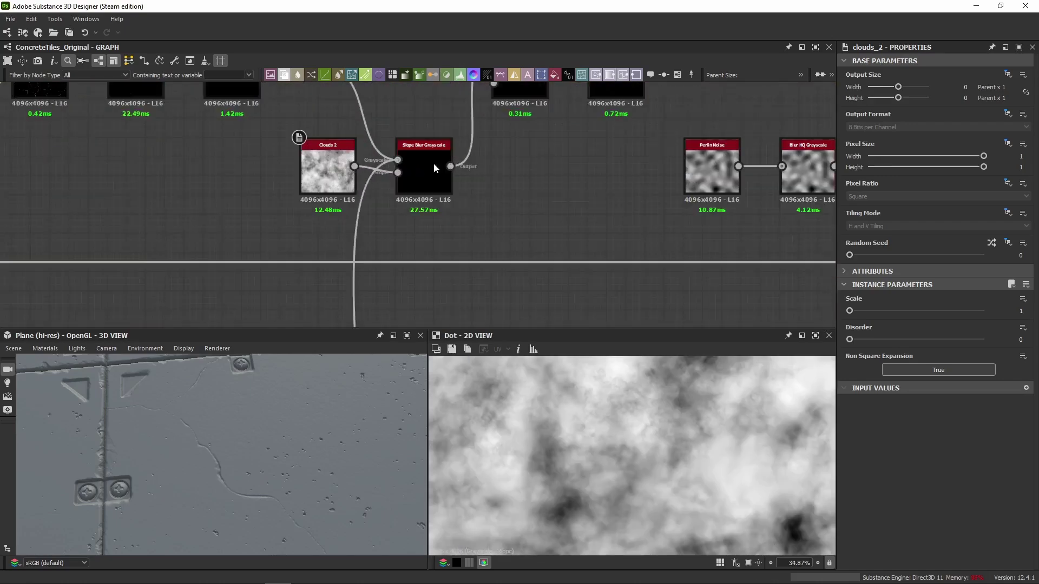
click(401, 186)
click(332, 173)
key(Delete)
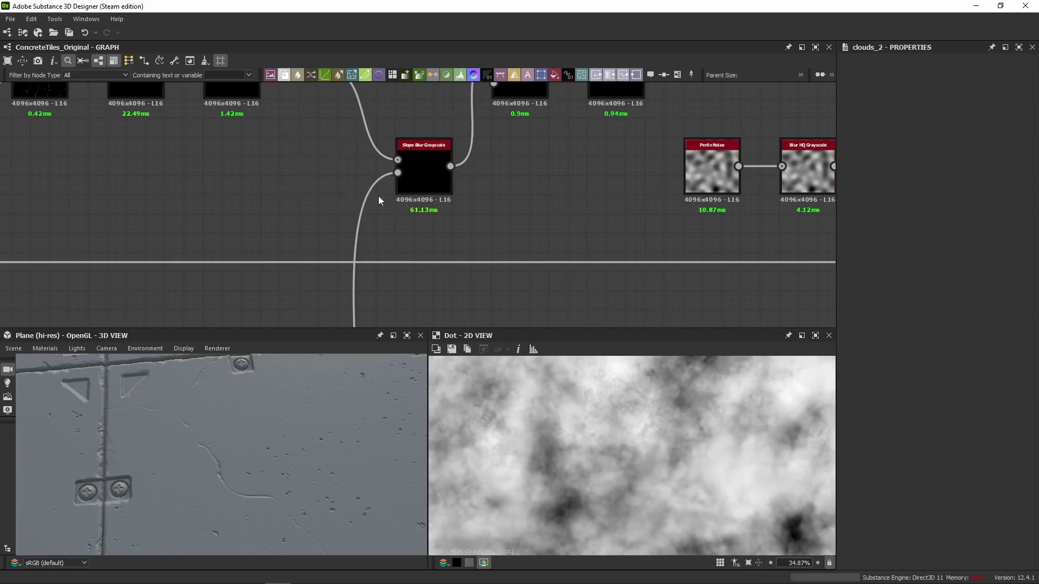
Examine the outputs of the Slope Blur Grayscale and the following Blend node close up on a crack in the 2D and 3D views.
double_click(424, 164)
middle_drag(424, 164, 363, 245)
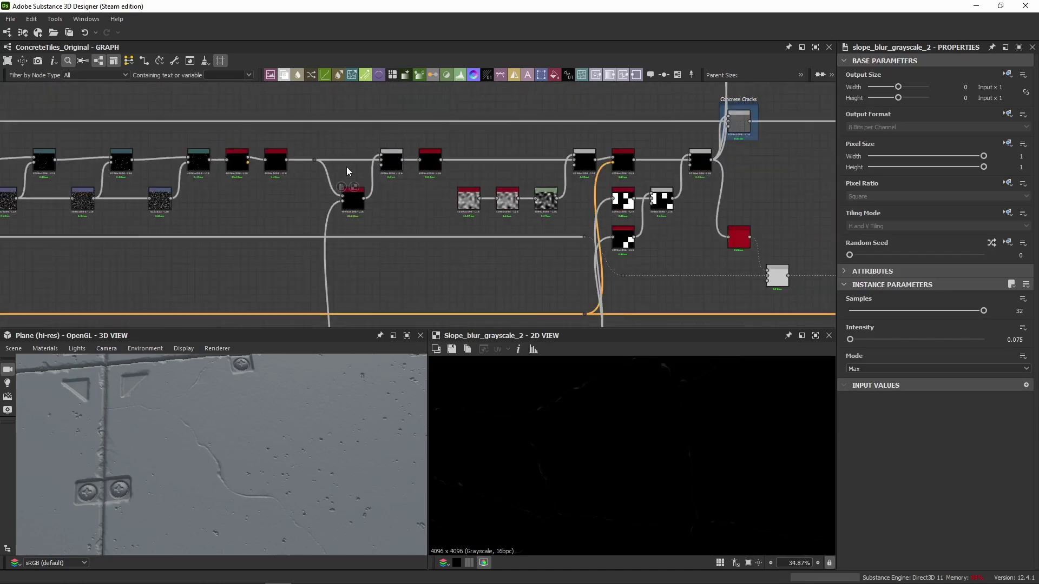
click(359, 232)
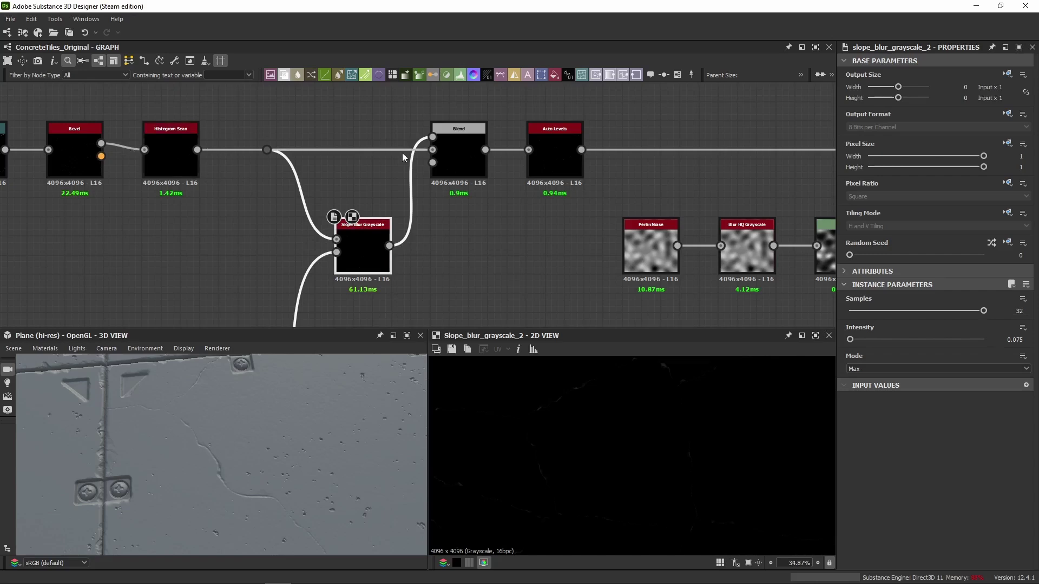
click(455, 148)
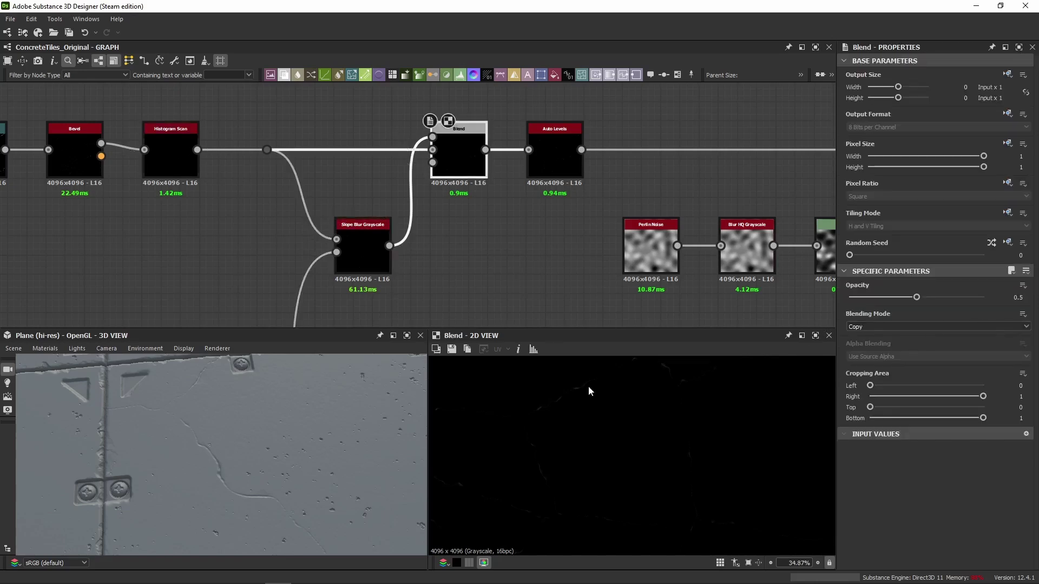
middle_drag(563, 381, 565, 418)
scroll(565, 418, up, 9)
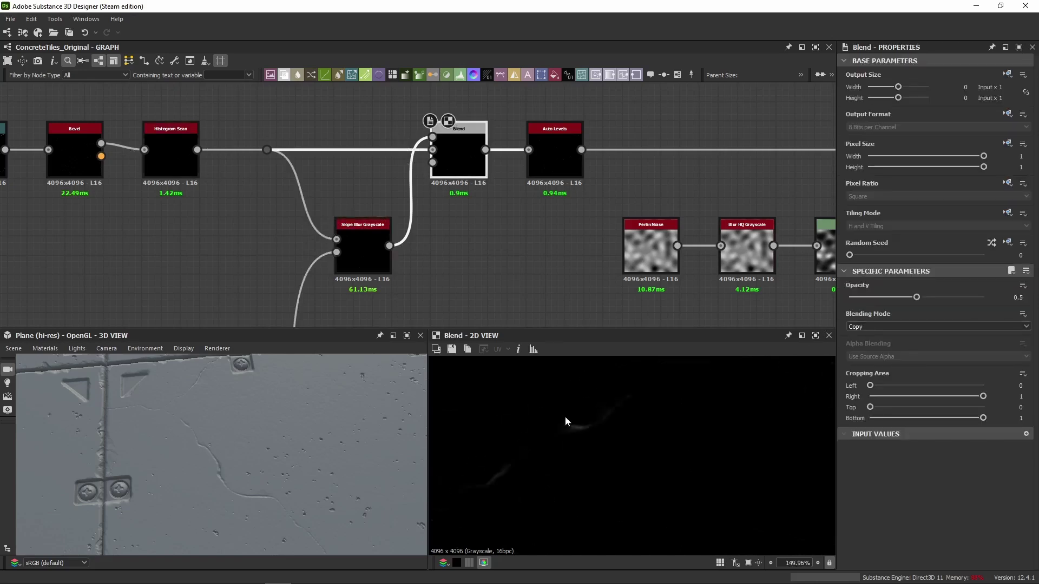
double_click(432, 149)
scroll(637, 451, up, 3)
double_click(459, 147)
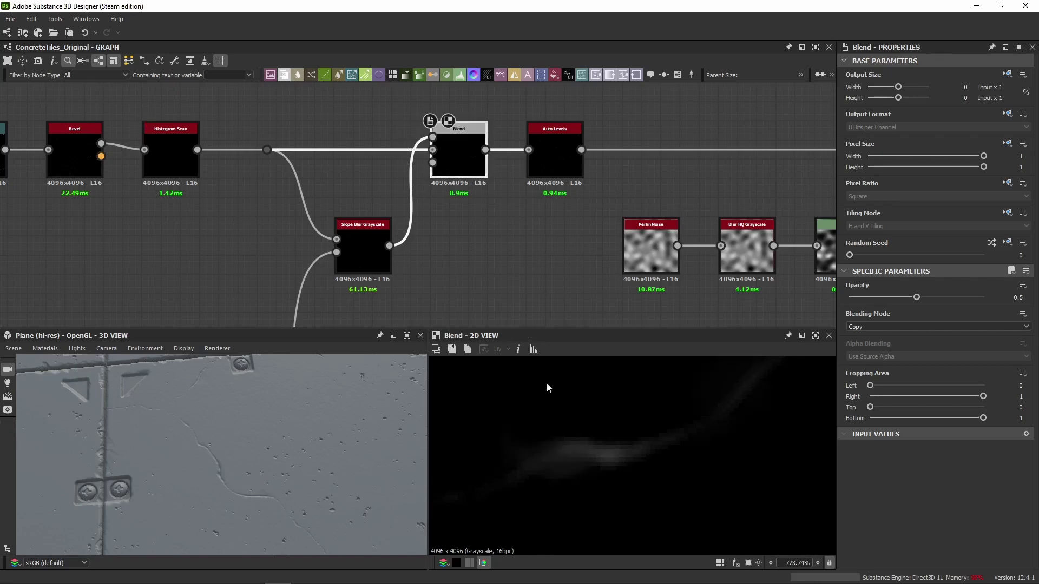
scroll(239, 480, up, 6)
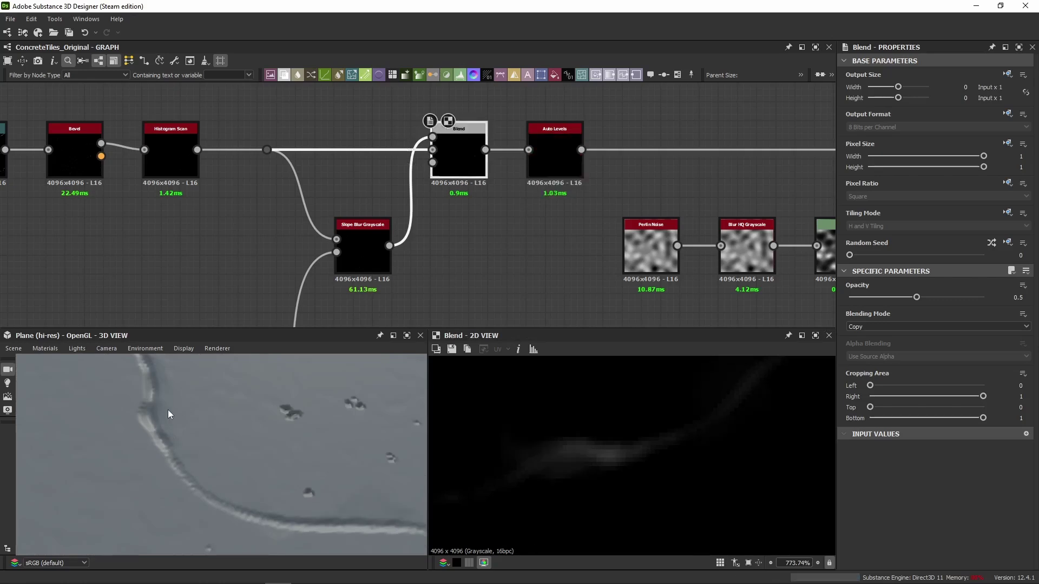
scroll(417, 207, down, 2)
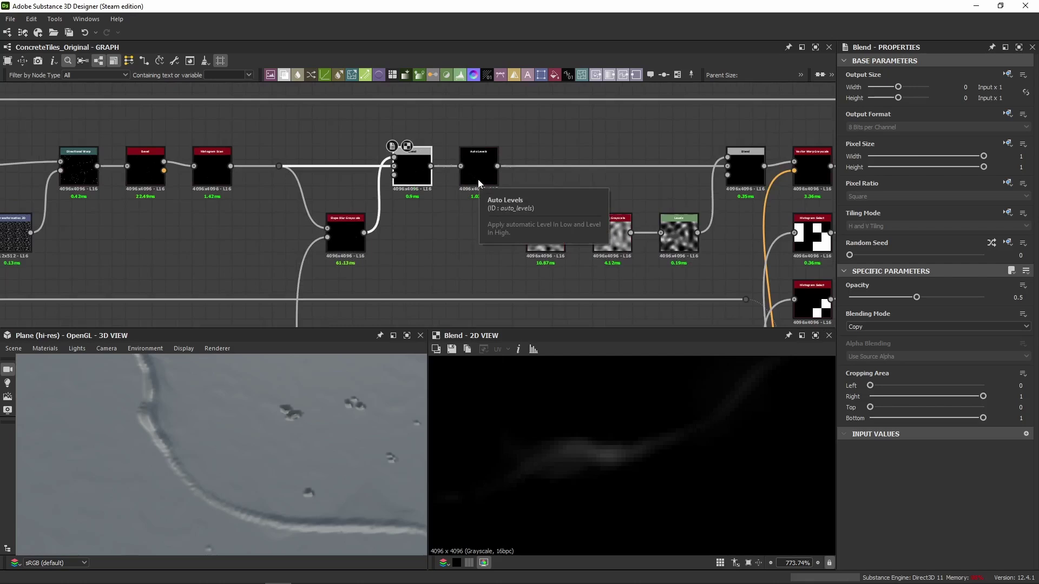
Undo the removal of the Clouds 2 node to compare the crack result, and delete the node again.
click(257, 220)
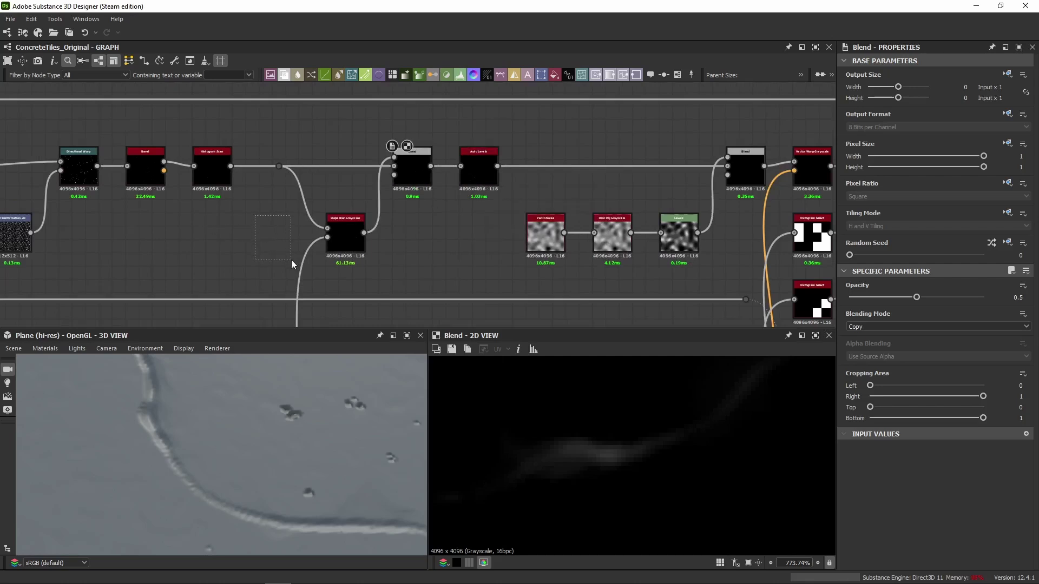
drag(291, 260, 292, 258)
key(ctrl+z)
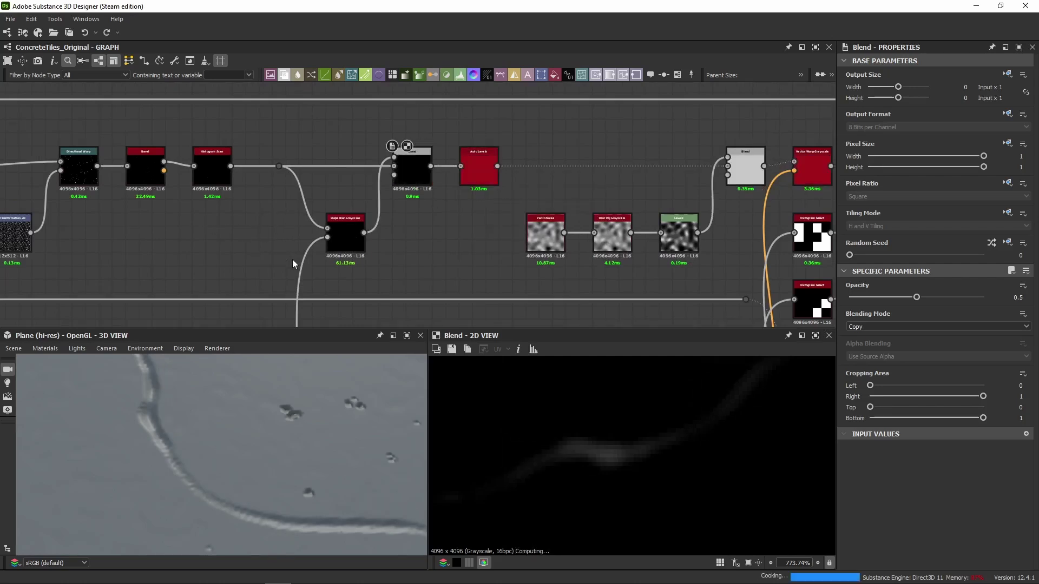
key(ctrl+z)
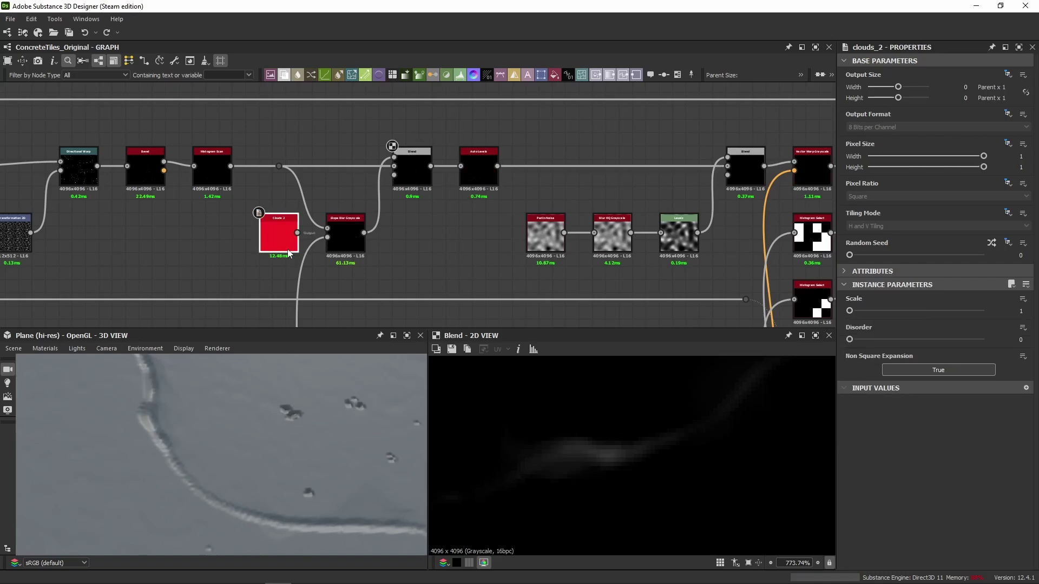
key(Delete)
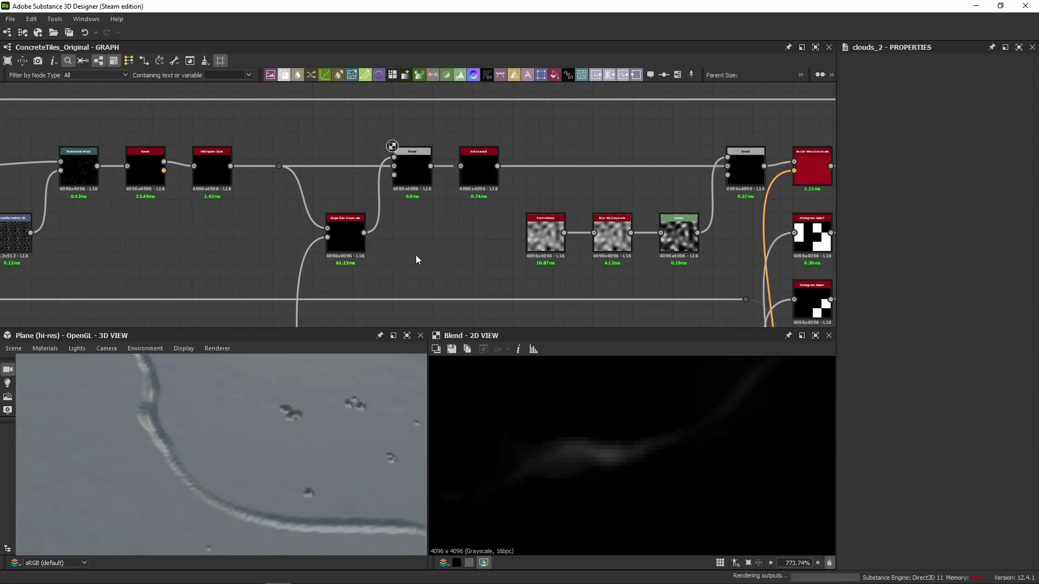
Examine the Scale setting of the clouds noise in the Noises frame and return along the graph toward the concrete cracks chain.
scroll(415, 255, down, 10)
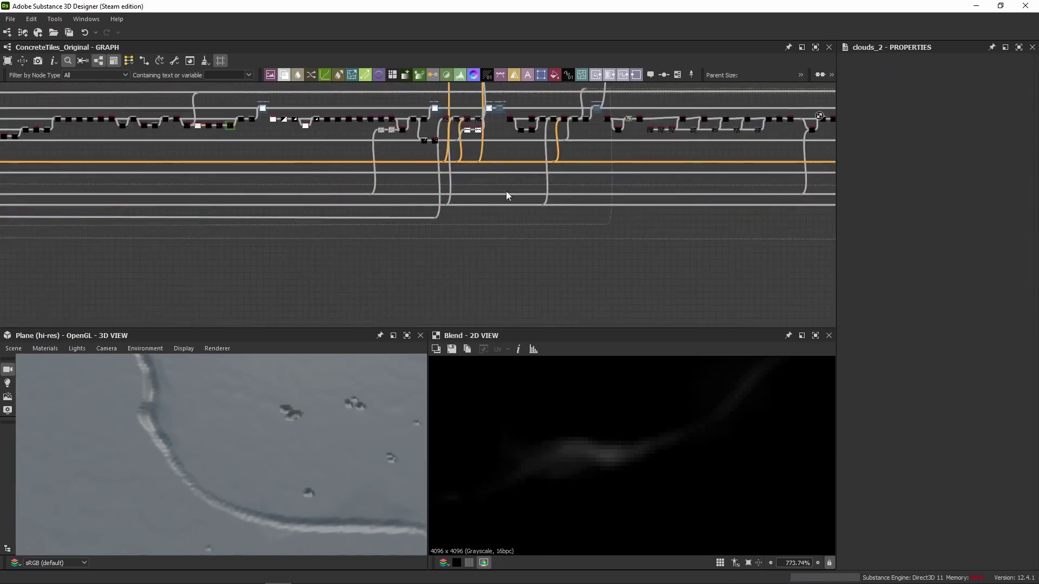
scroll(613, 233, up, 8)
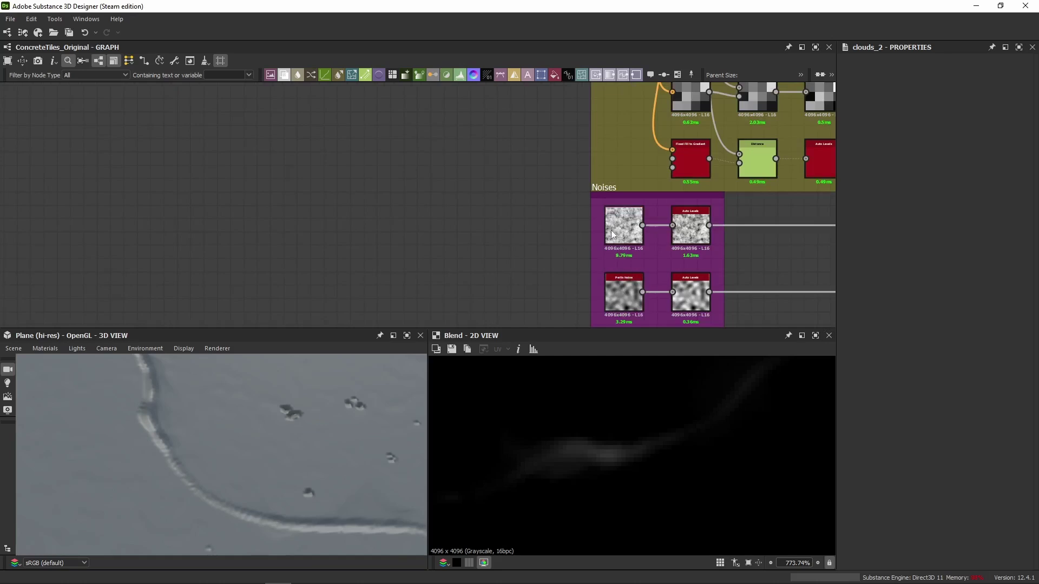
click(613, 234)
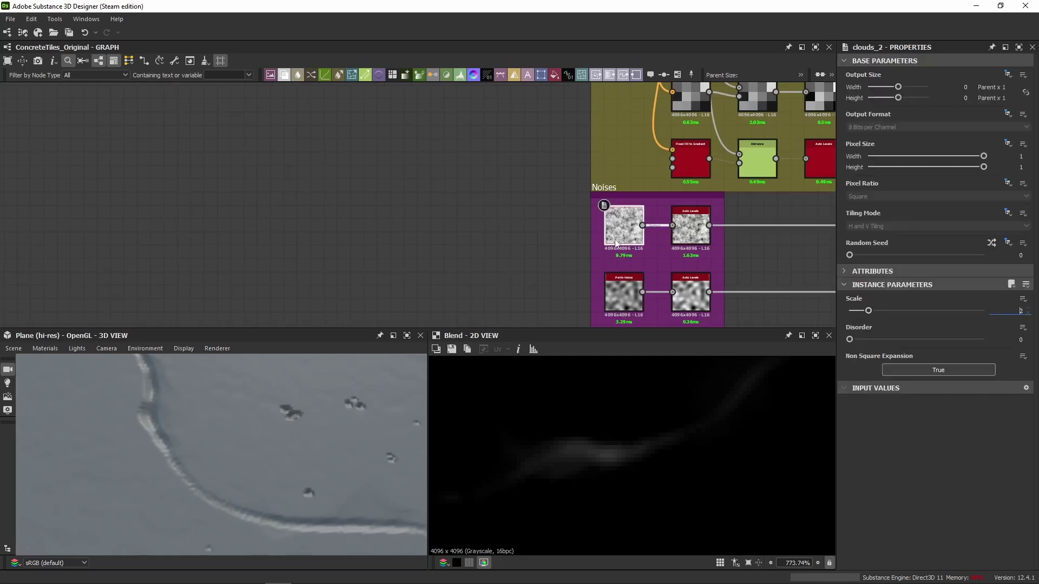
drag(1012, 311, 1027, 312)
scroll(822, 181, down, 5)
middle_drag(822, 181, 132, 195)
middle_drag(757, 198, 380, 208)
scroll(463, 197, up, 2)
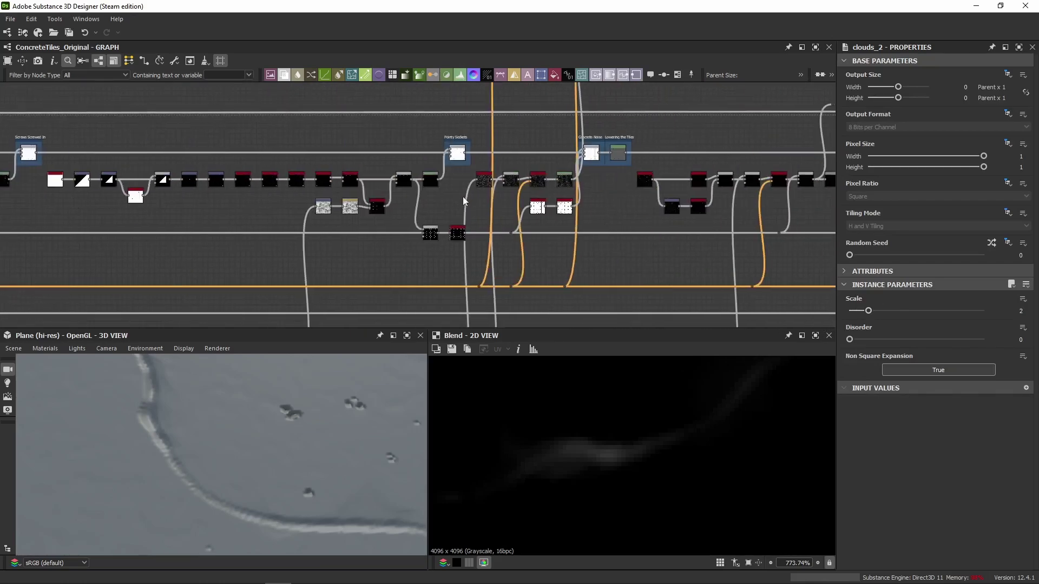
middle_drag(617, 209, 248, 218)
scroll(438, 215, down, 2)
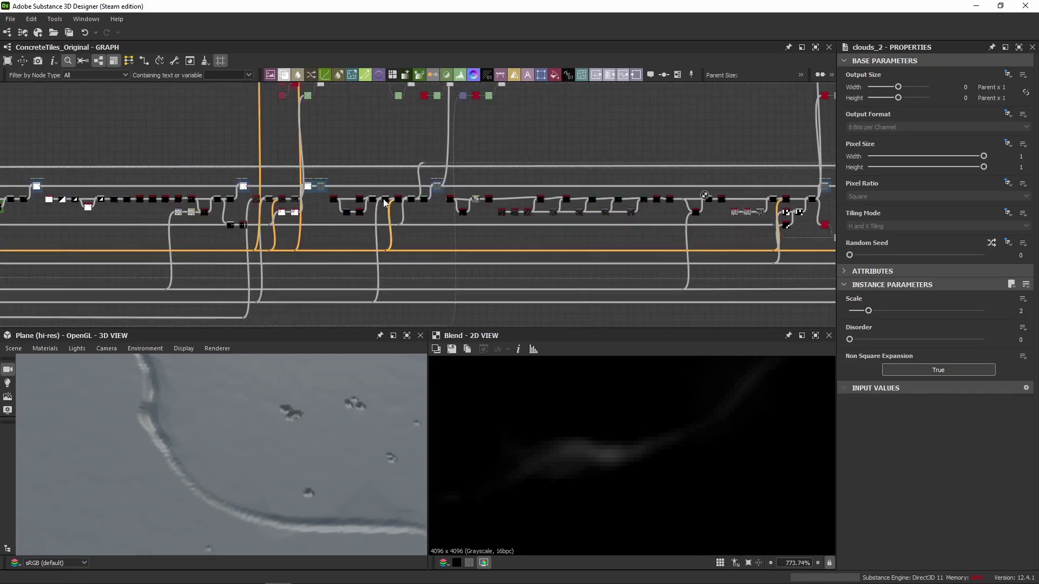
Add a Clouds 2 node with Random Seed 1 and connect it to the slope input of the cracks' Slope Blur Grayscale.
scroll(386, 205, up, 2)
middle_drag(828, 197, 450, 185)
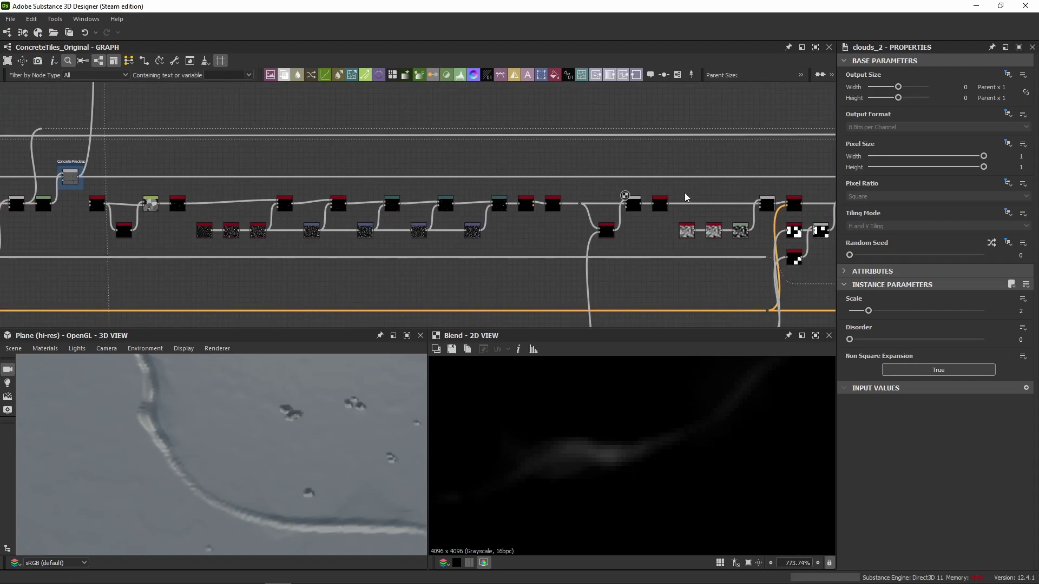
scroll(449, 239, up, 5)
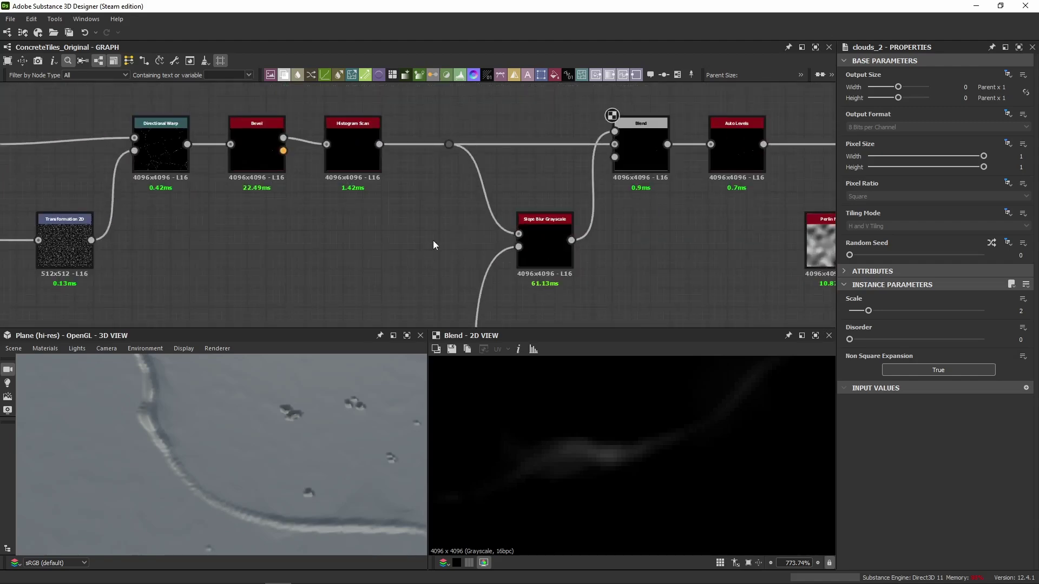
key(space)
text(clouds)
key(Down)
key(Return)
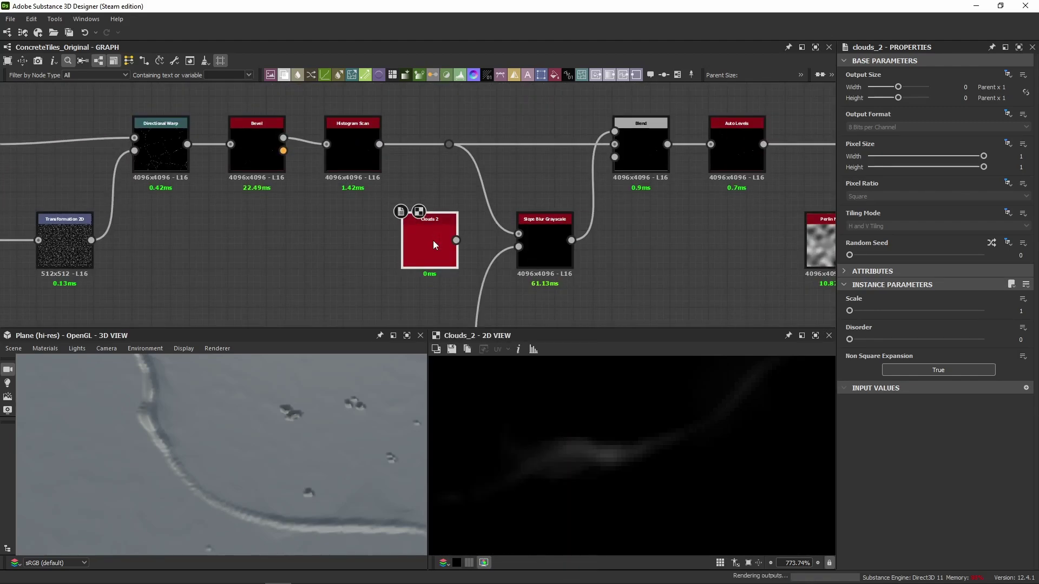
drag(433, 240, 453, 240)
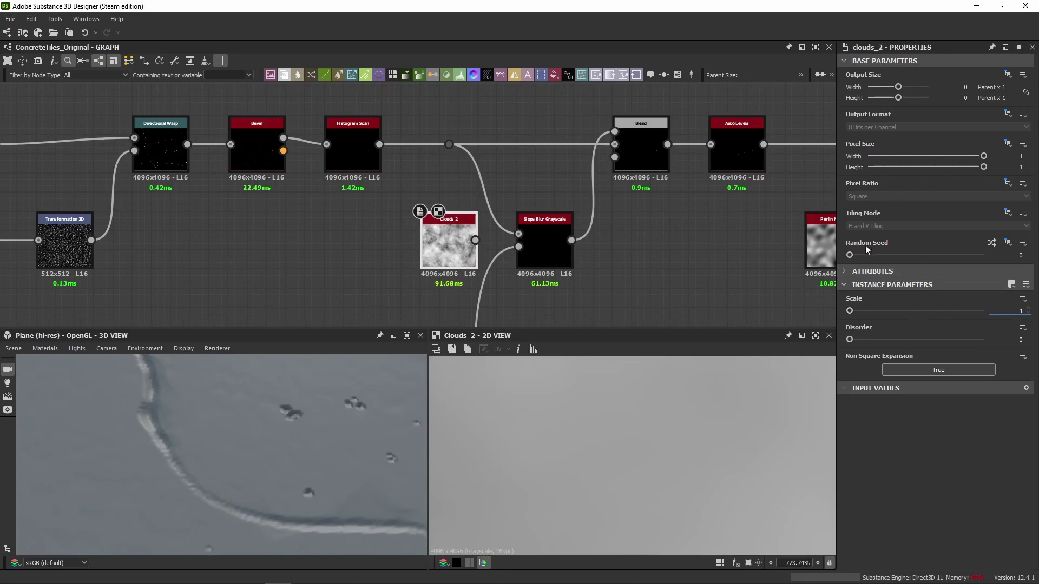
drag(849, 256, 856, 259)
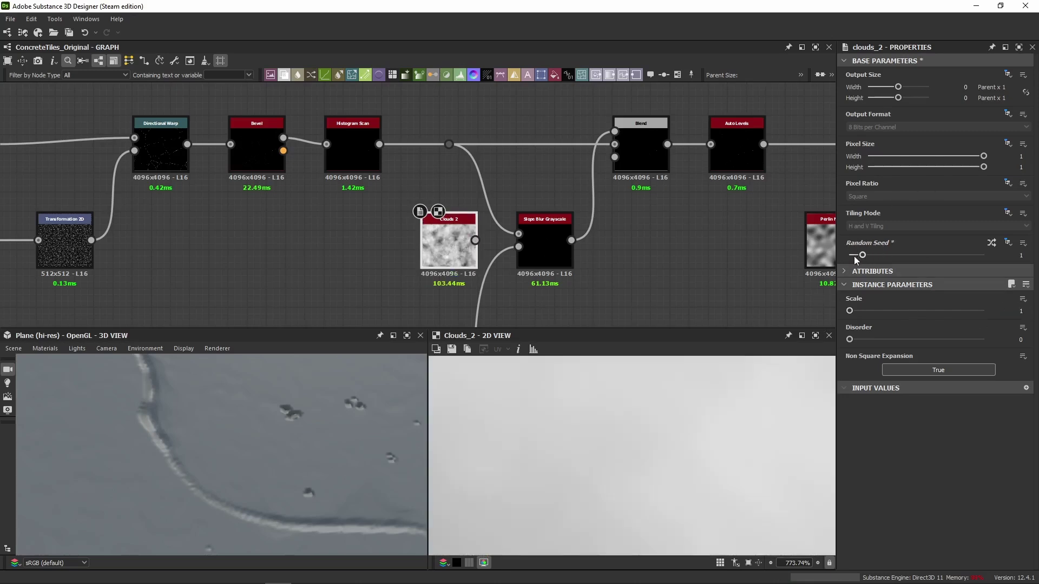
drag(475, 240, 518, 247)
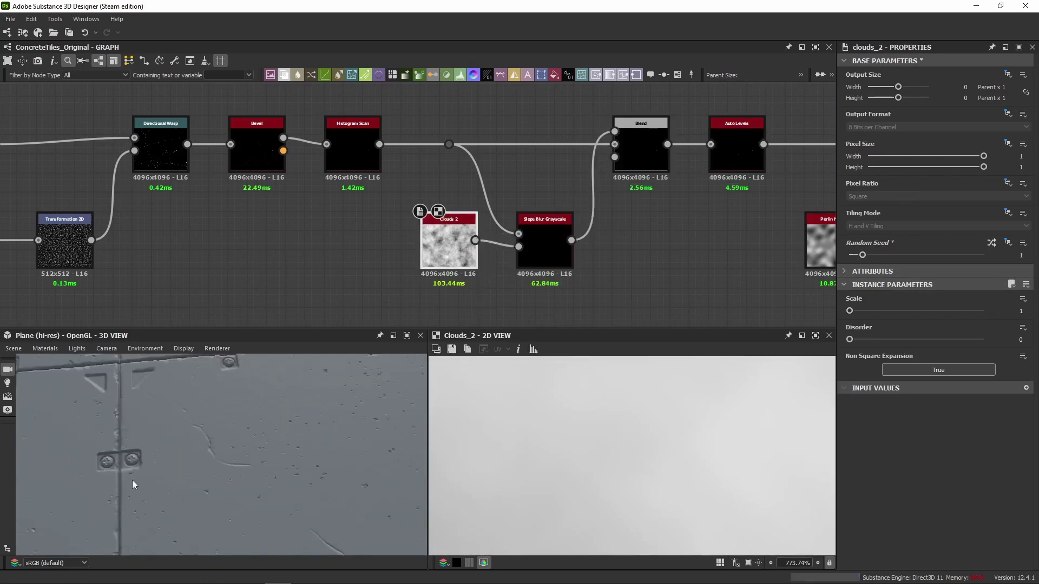
Examine the outputs of the Slope Blur Grayscale, the following Blend and the Auto Levels node on a crack.
middle_drag(582, 266, 521, 280)
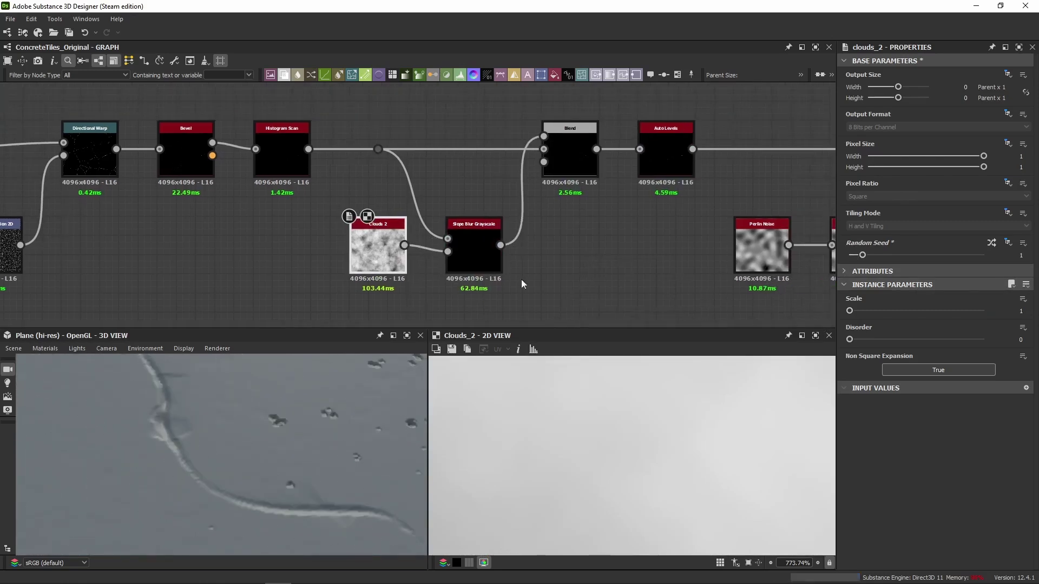
click(488, 261)
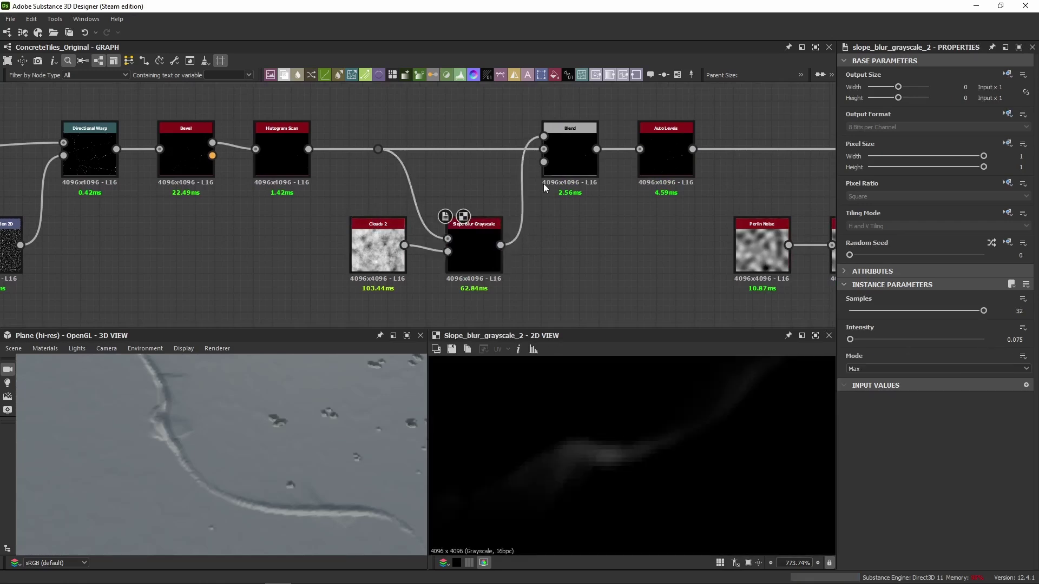
click(565, 155)
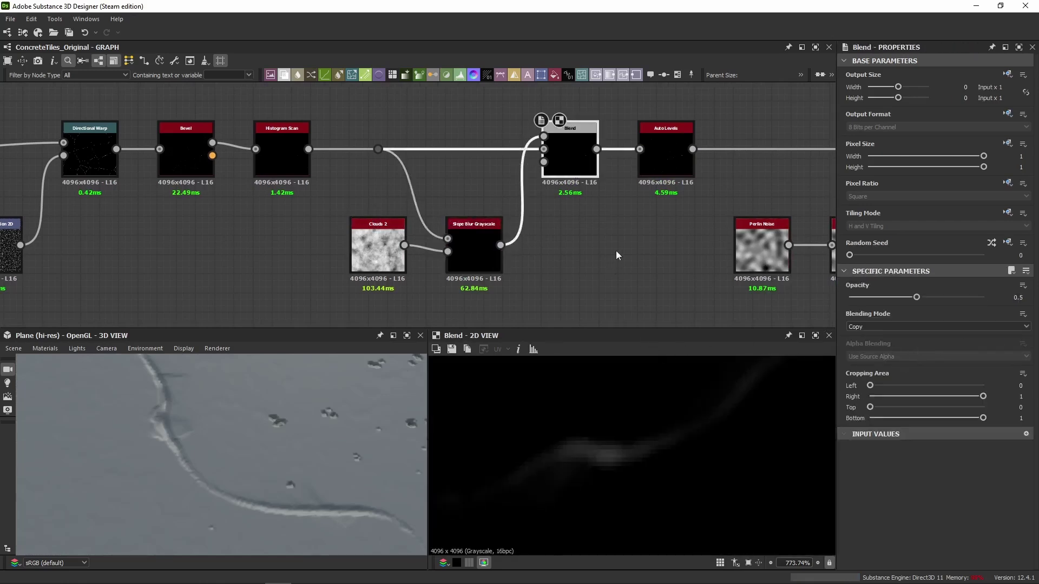
middle_drag(616, 255, 533, 281)
click(578, 178)
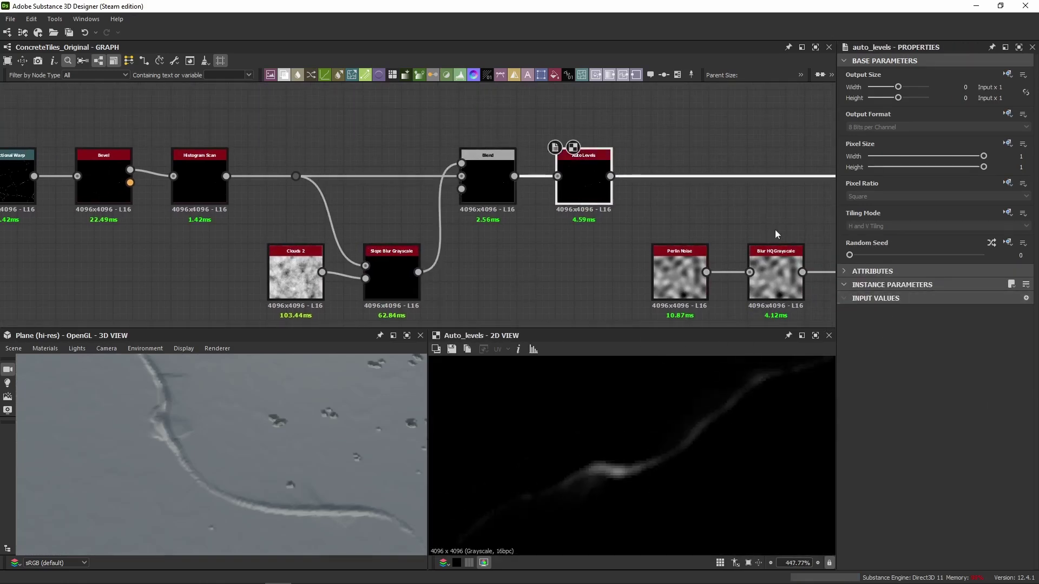
scroll(568, 427, down, 1)
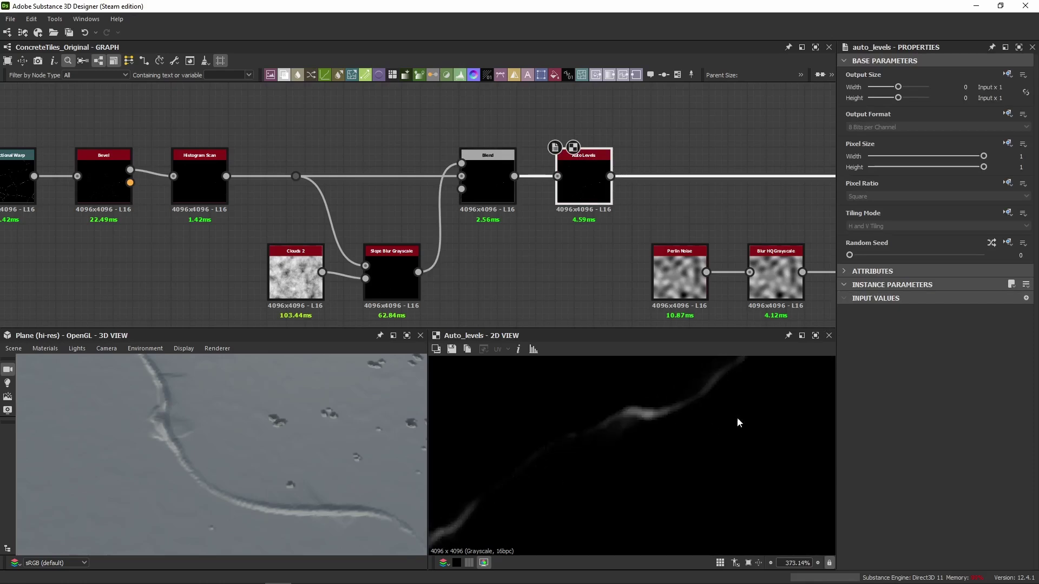
Set the Random Seed of the Perlin Noise node feeding the cracks' Blur HQ Grayscale to 1.
middle_drag(723, 253, 403, 234)
click(337, 252)
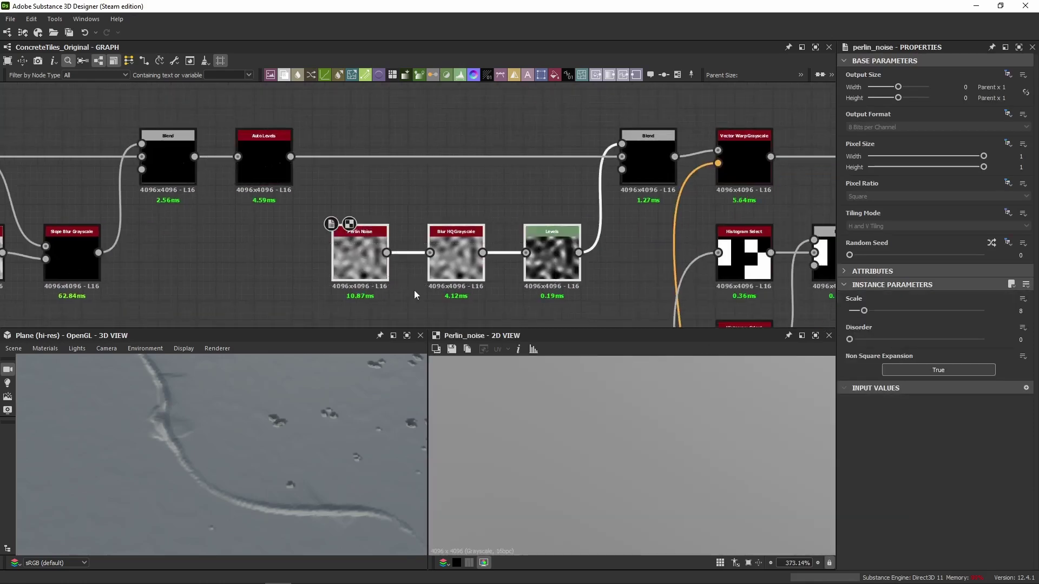
middle_drag(287, 265, 311, 223)
scroll(350, 197, down, 2)
scroll(384, 199, up, 4)
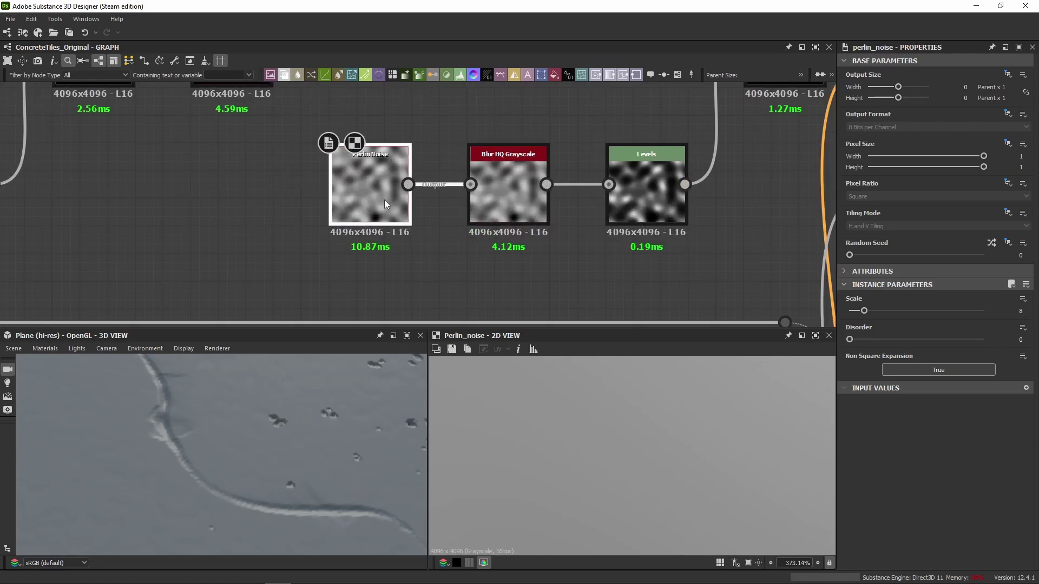
click(384, 200)
drag(853, 255, 863, 255)
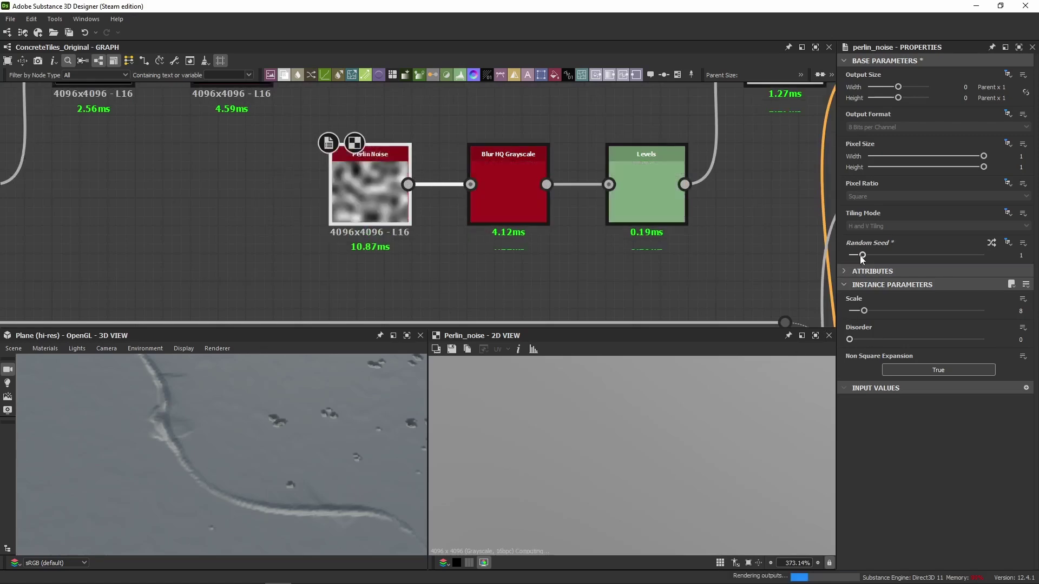
Try Quality 1 on the Blur HQ Grayscale after the Perlin Noise, view its output, and reset the Quality to 0.
scroll(162, 293, down, 3)
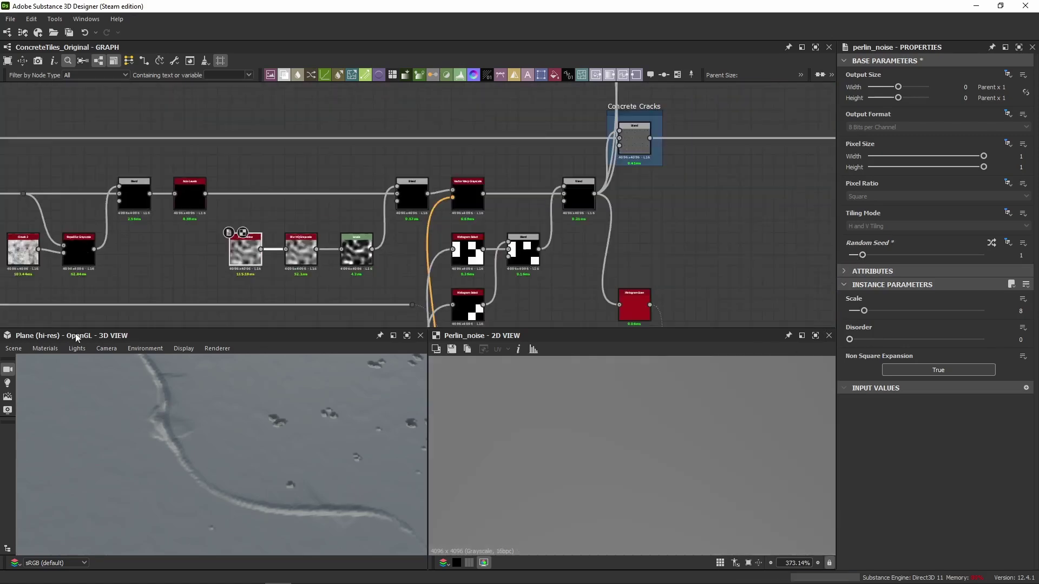
scroll(270, 270, up, 4)
click(332, 235)
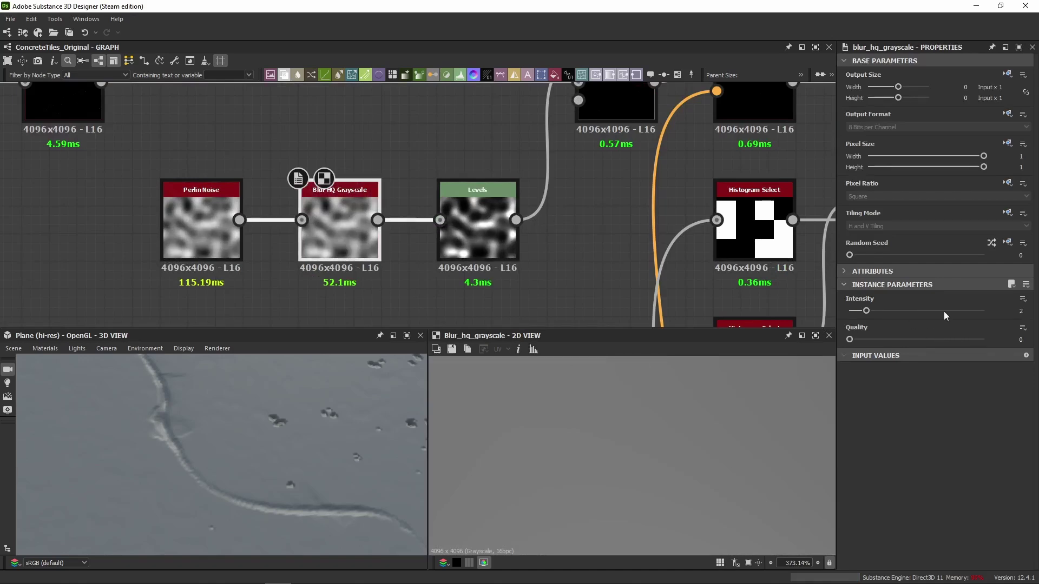
drag(901, 340, 1004, 341)
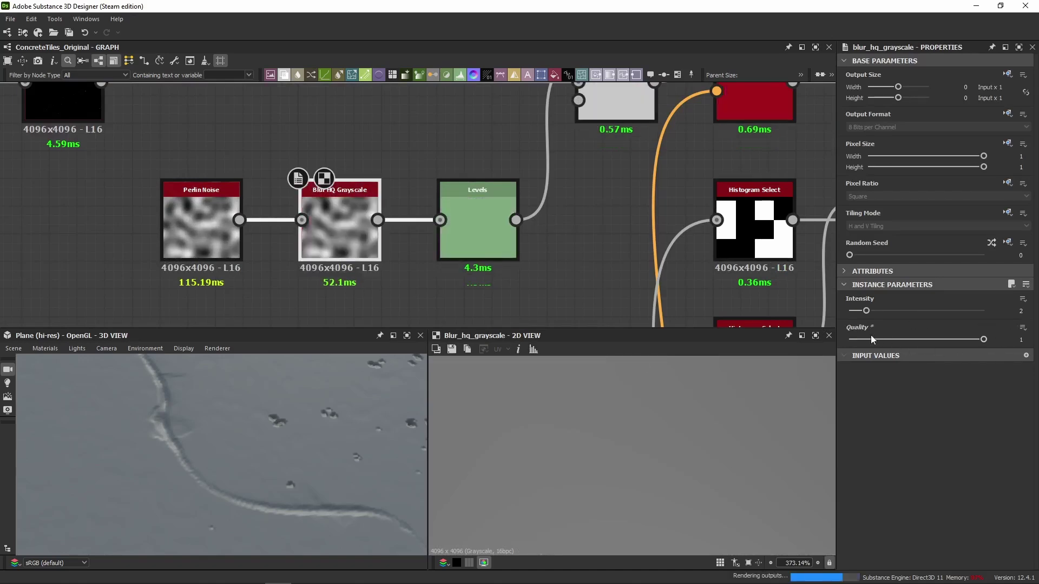
middle_drag(827, 234, 777, 243)
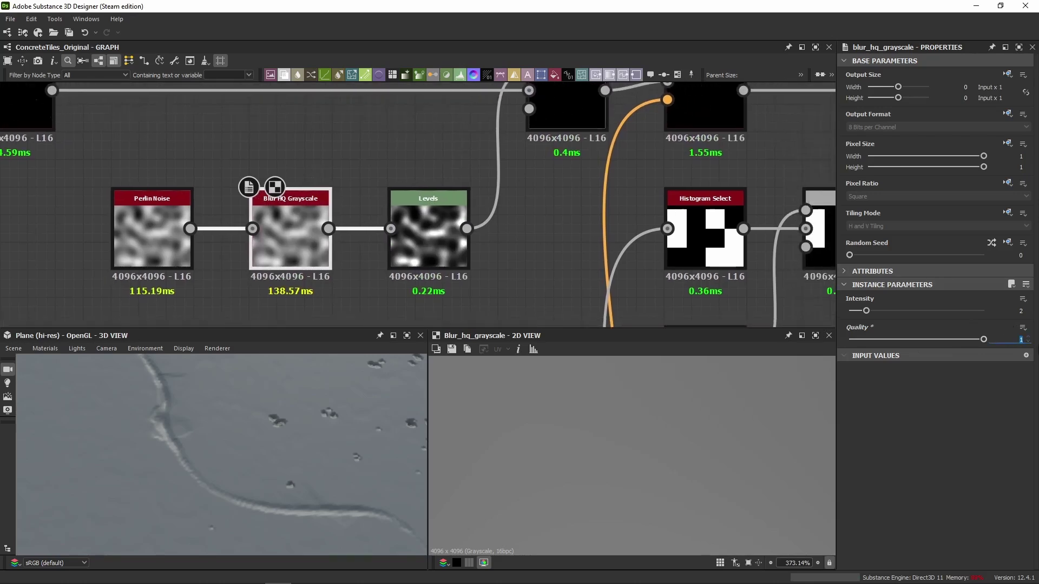
click(521, 230)
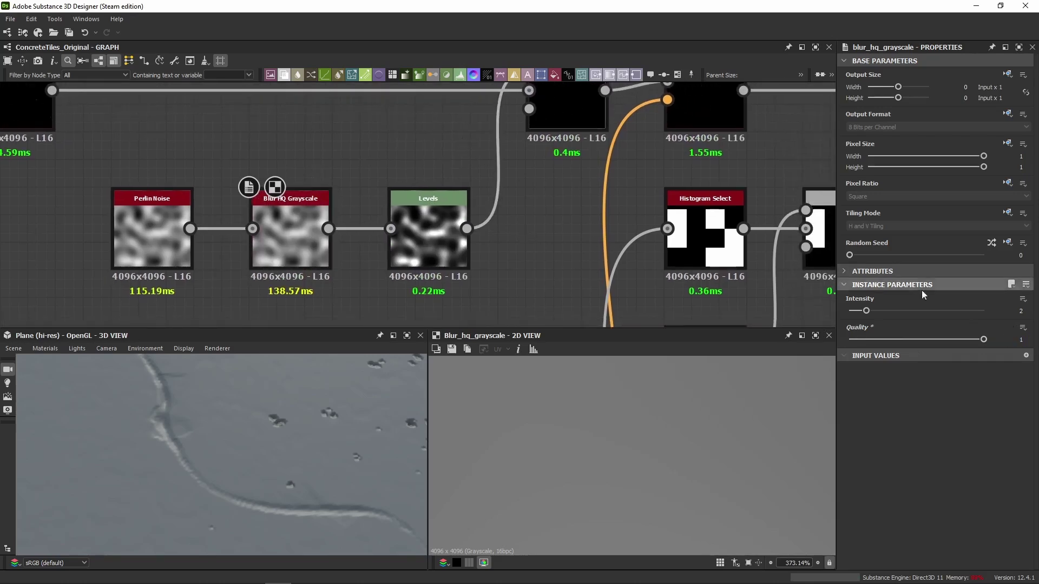
click(290, 233)
key(f)
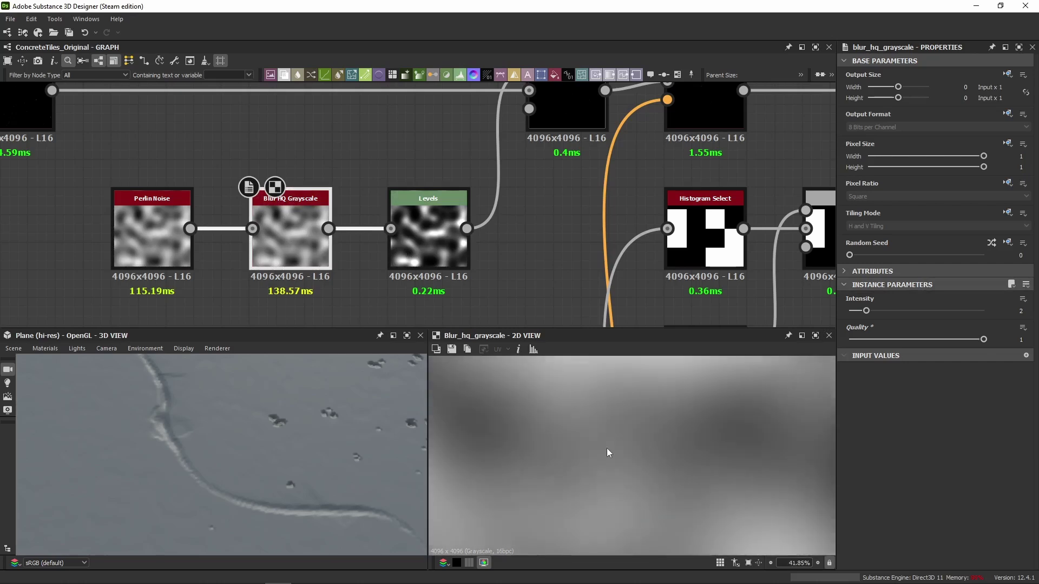
click(984, 339)
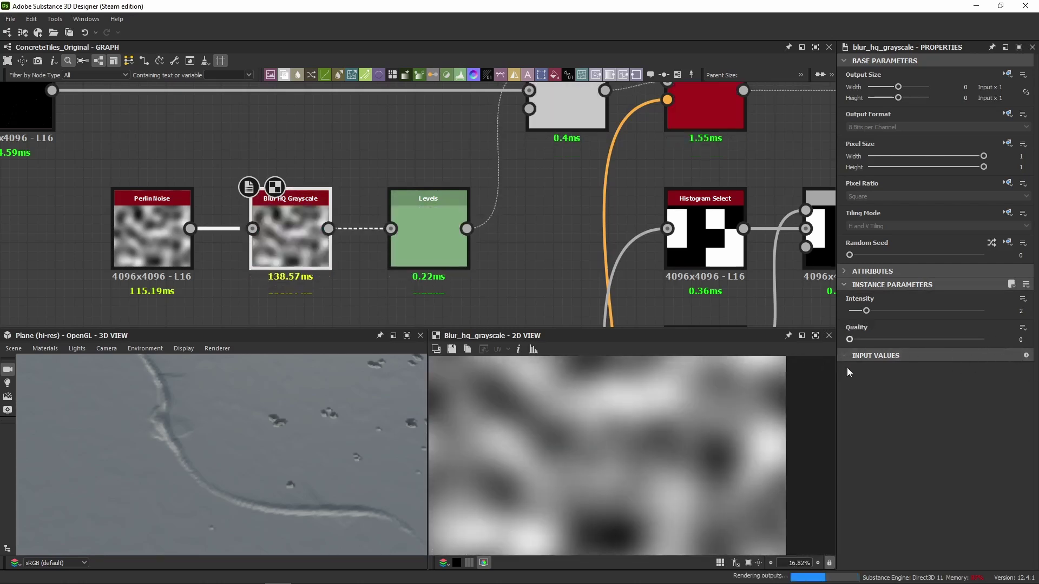
Examine the Levels node's output and its numeric level values, along with the settings of the Blend node it feeds.
click(428, 233)
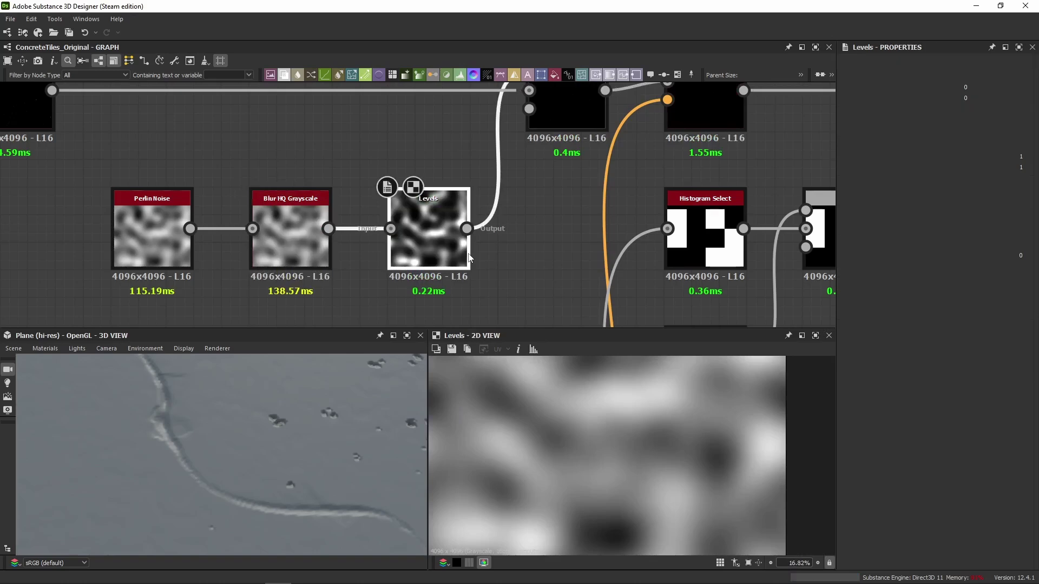
scroll(628, 439, down, 5)
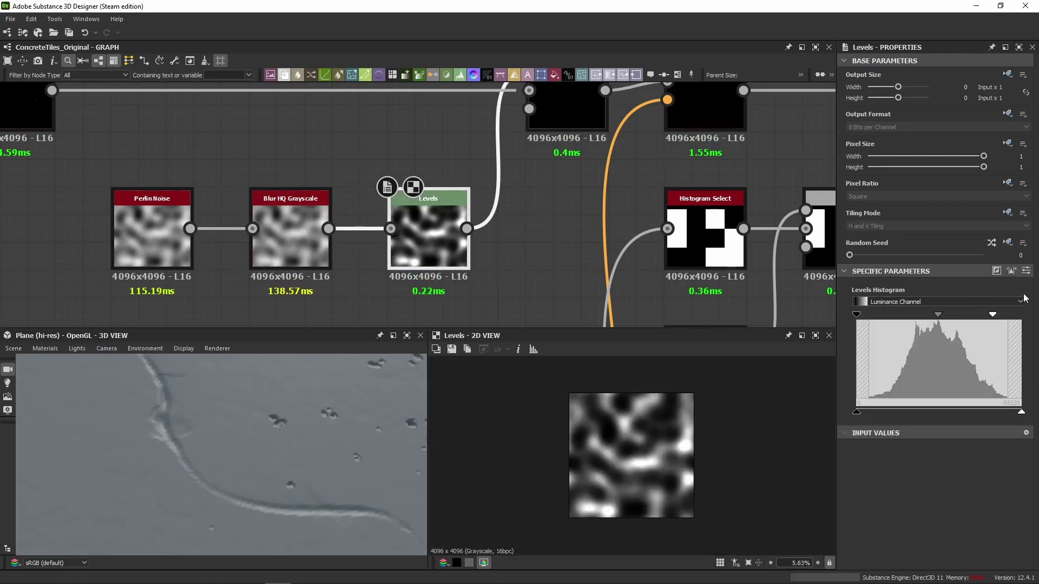
click(1025, 271)
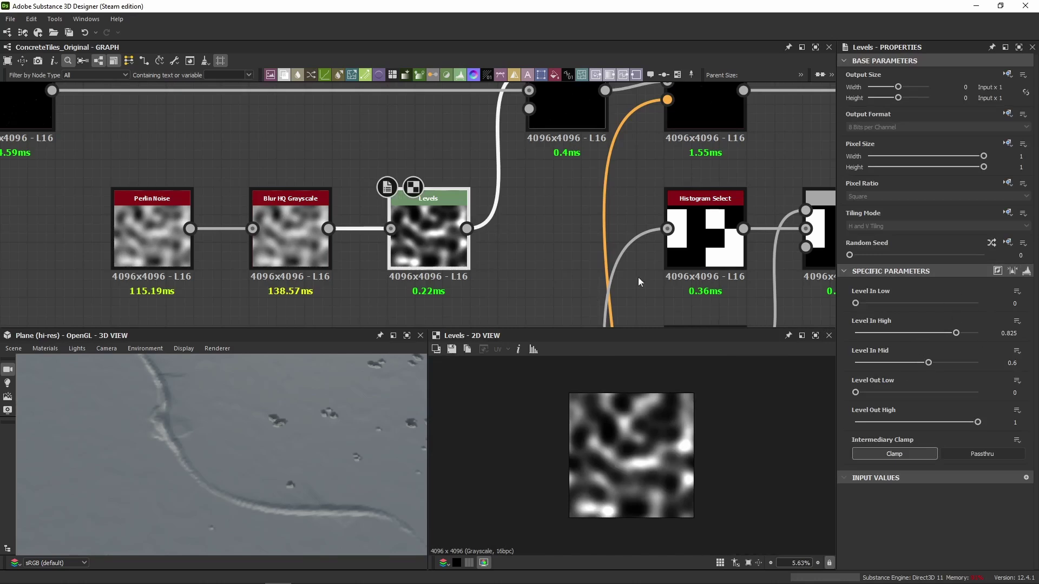
middle_drag(638, 277, 634, 357)
click(558, 163)
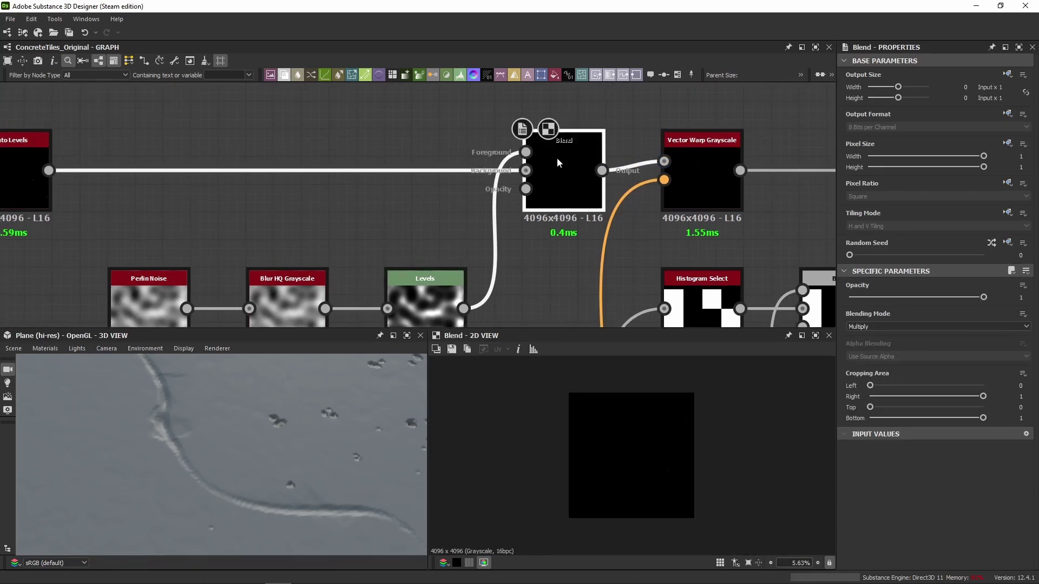
scroll(391, 247, down, 4)
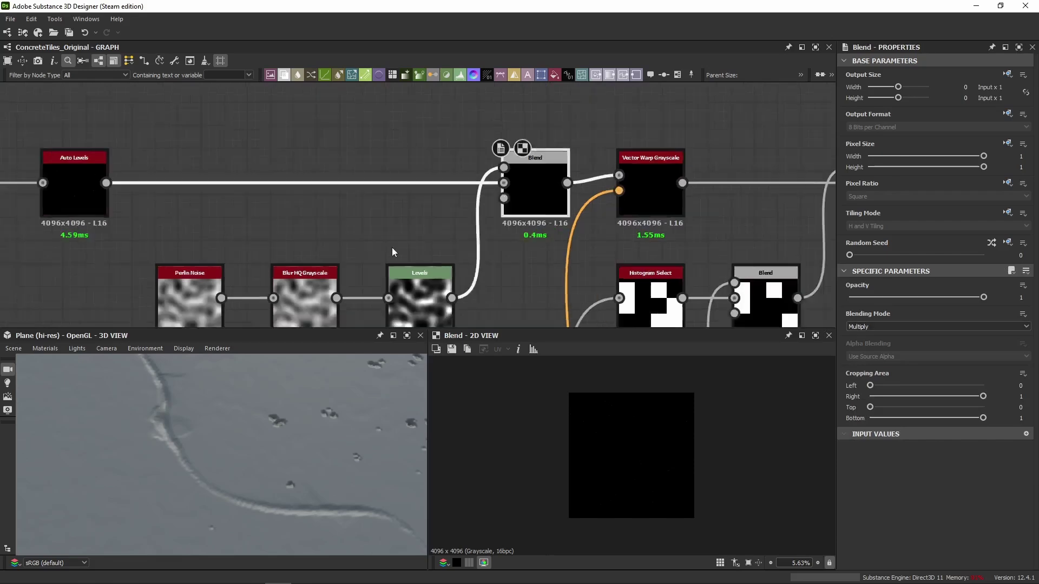
Examine the Auto Levels output in the 2D view and several cracks close up in the 3D view.
click(305, 172)
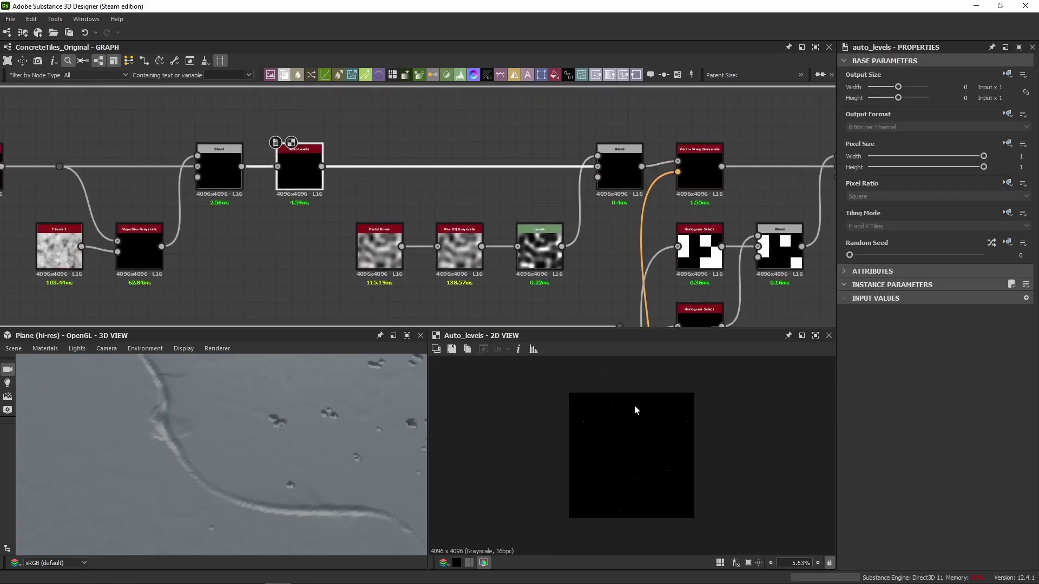
scroll(222, 437, down, 3)
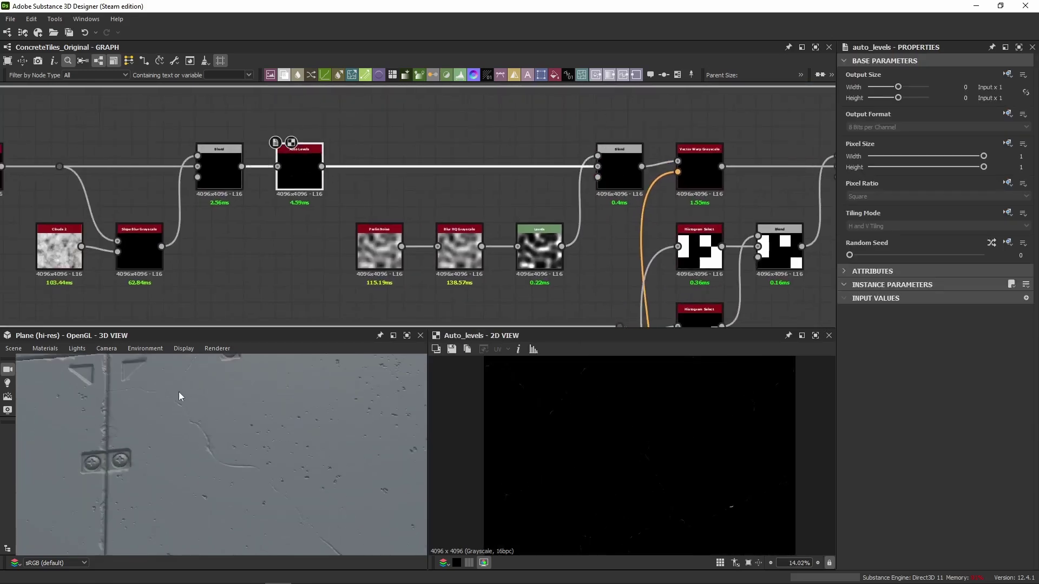
scroll(178, 396, up, 3)
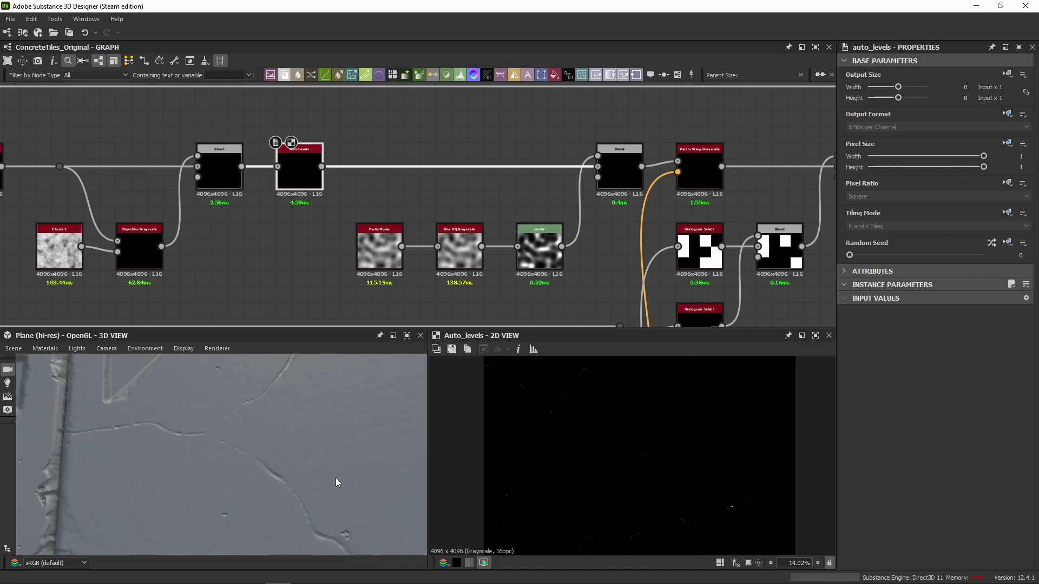
drag(335, 478, 265, 412)
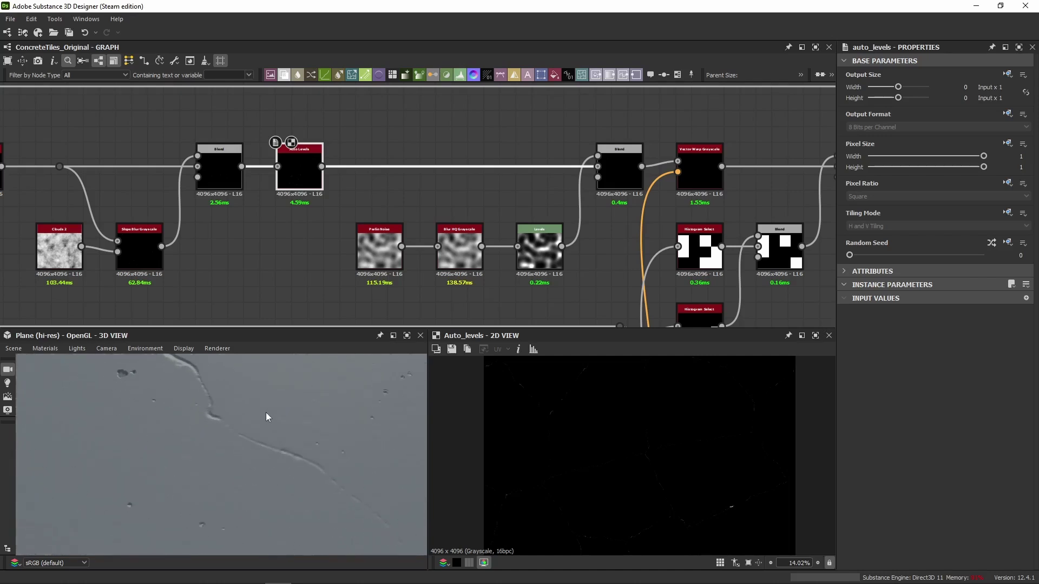
drag(209, 379, 195, 465)
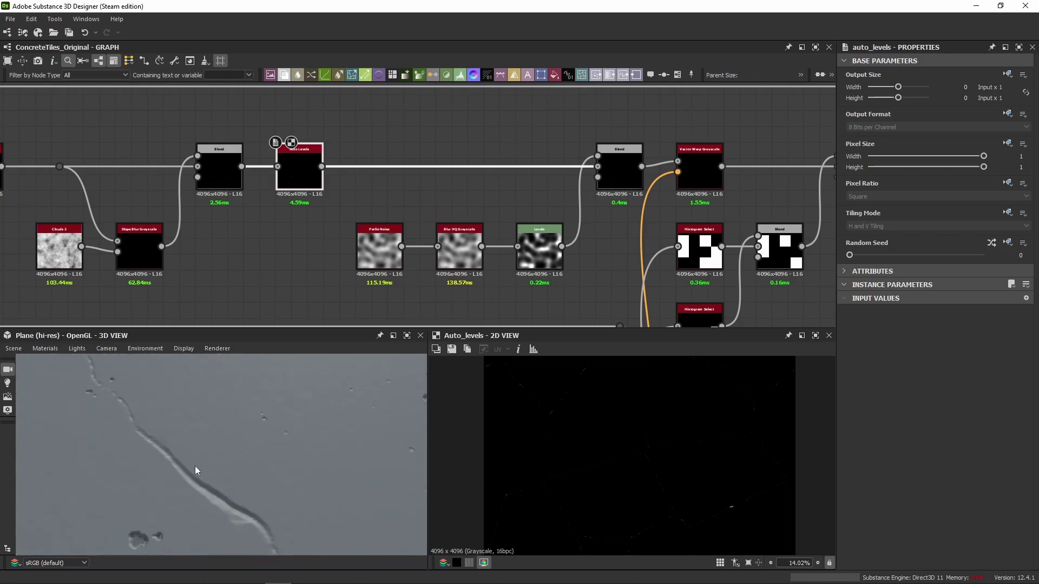
Examine the settings and outputs of the Perlin-masked Blend, the Vector Warp Grayscale and the final Blend of the cracks chain.
click(618, 187)
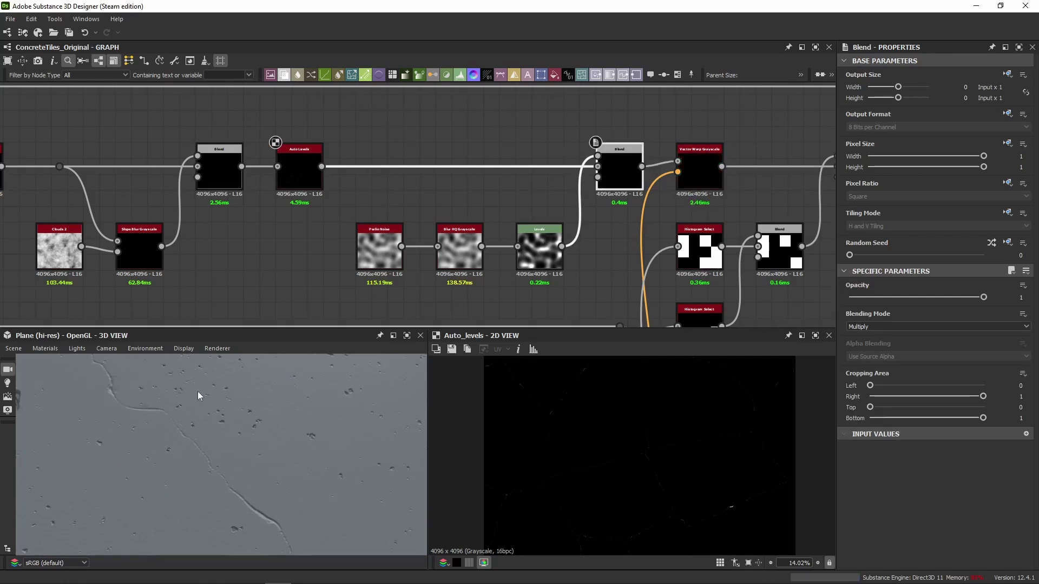
middle_drag(606, 269, 498, 236)
click(599, 173)
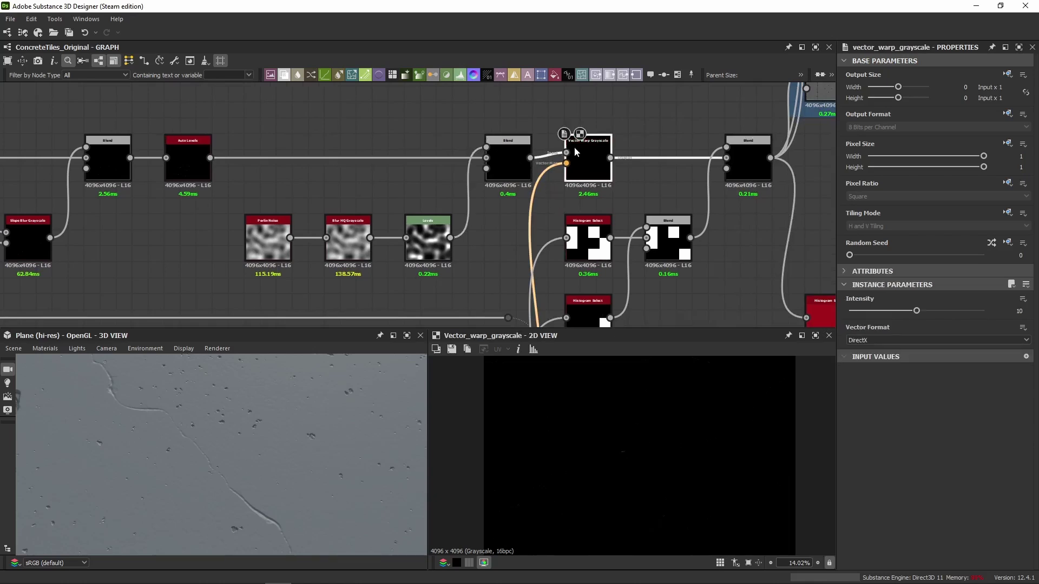
click(497, 167)
click(577, 164)
middle_drag(600, 185, 442, 190)
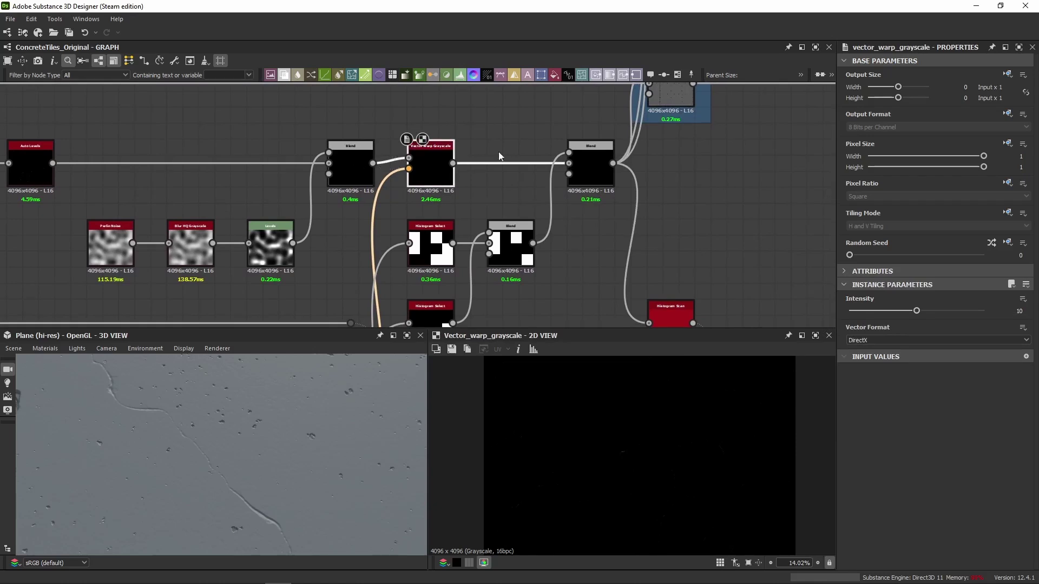
click(589, 167)
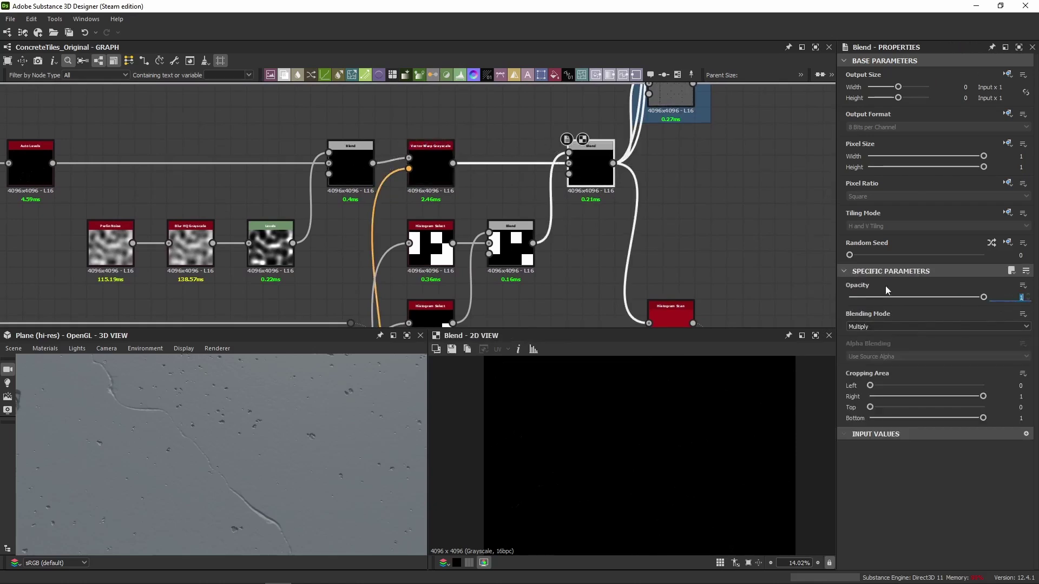
Examine the outputs and settings of the two Histogram Select nodes and the Blend that subtracts one mask from the other.
middle_drag(592, 238, 633, 187)
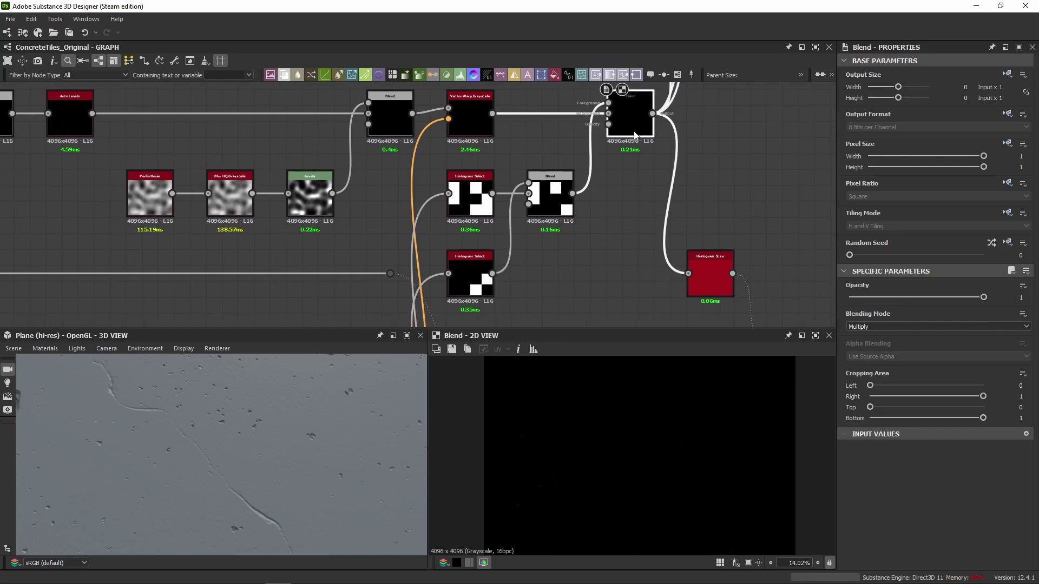
scroll(629, 191, down, 5)
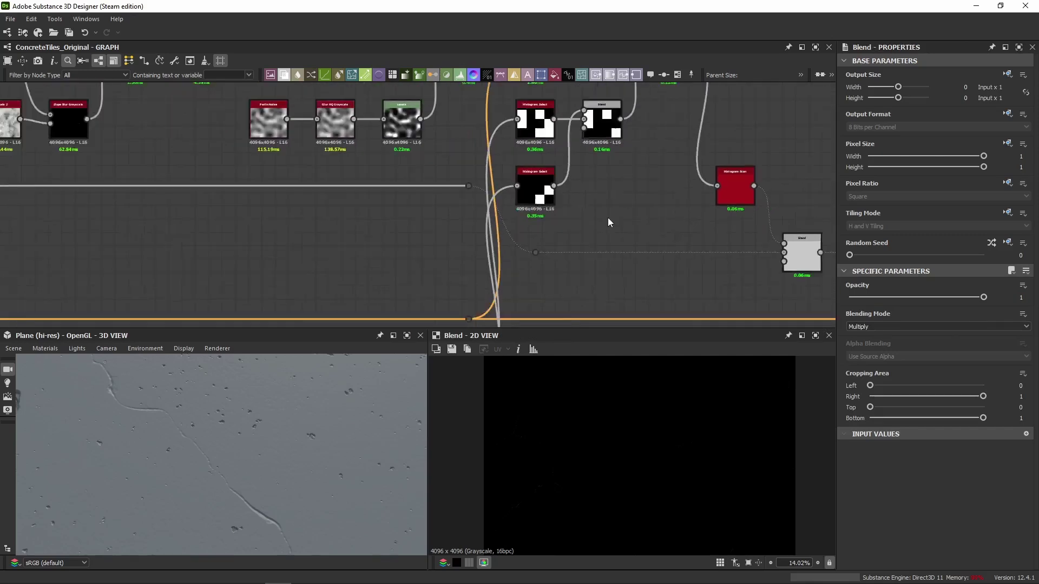
scroll(579, 206, up, 5)
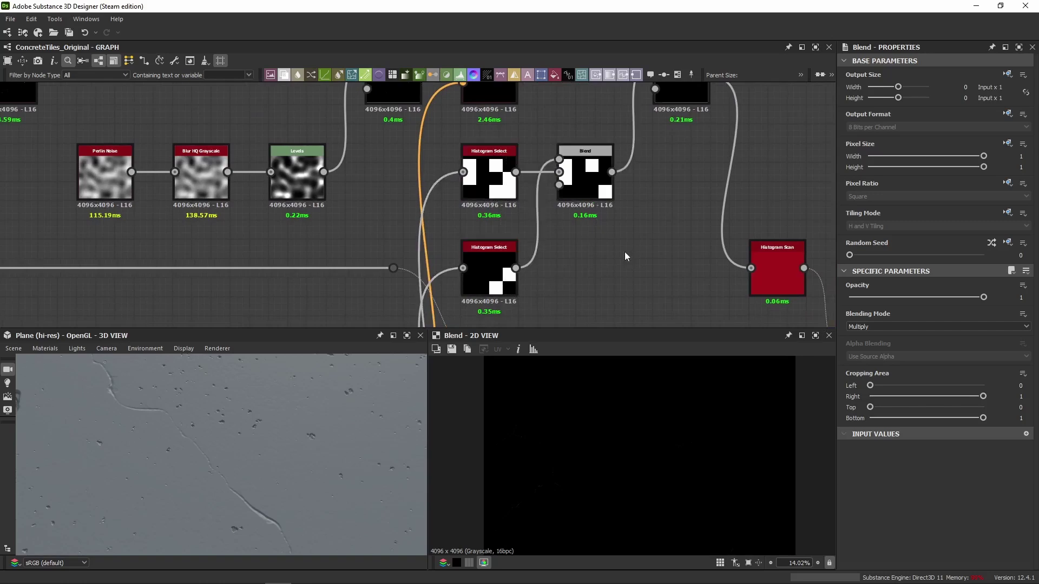
double_click(505, 156)
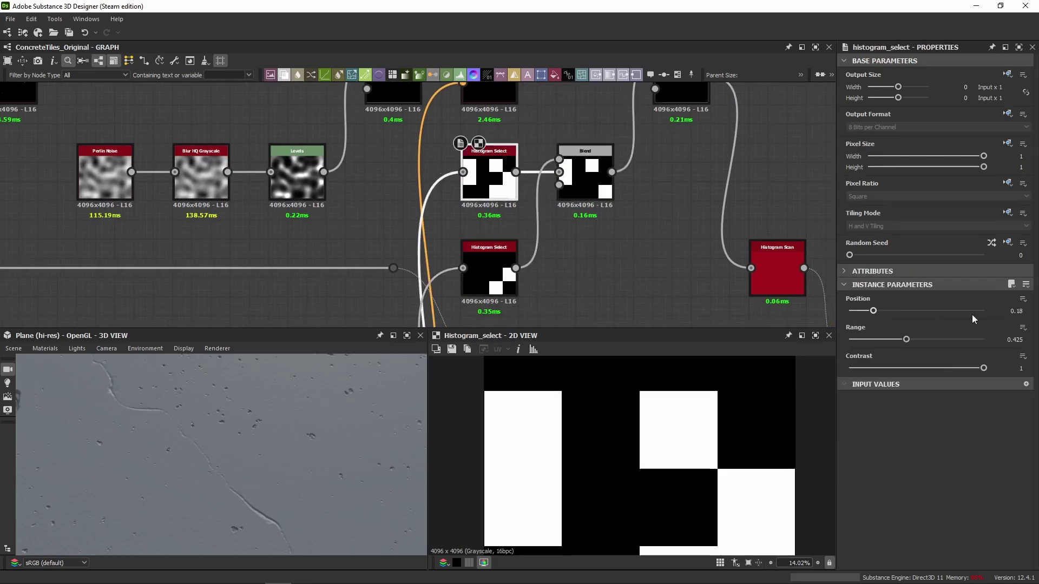
middle_drag(515, 216, 510, 182)
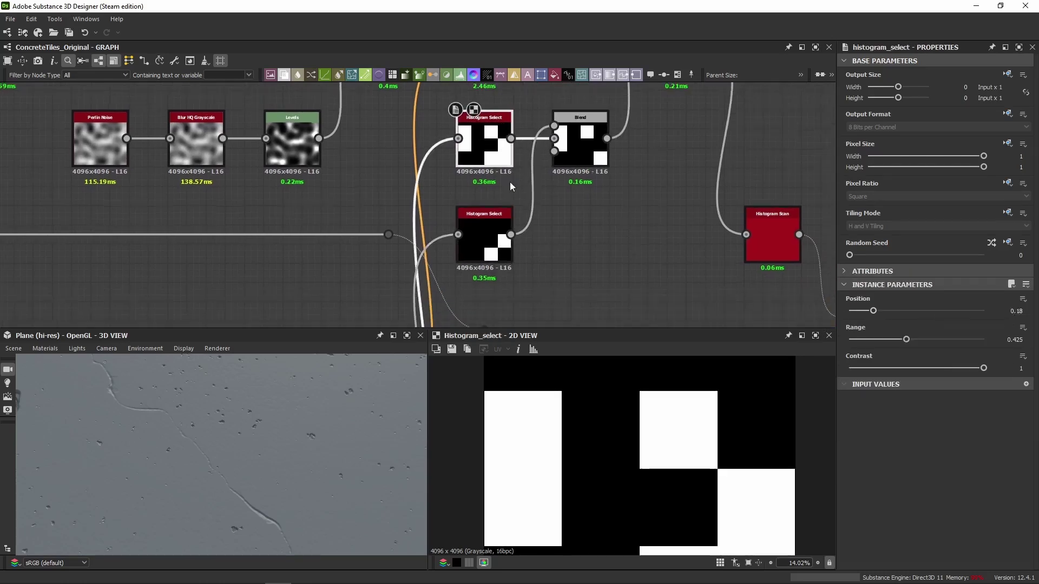
double_click(502, 227)
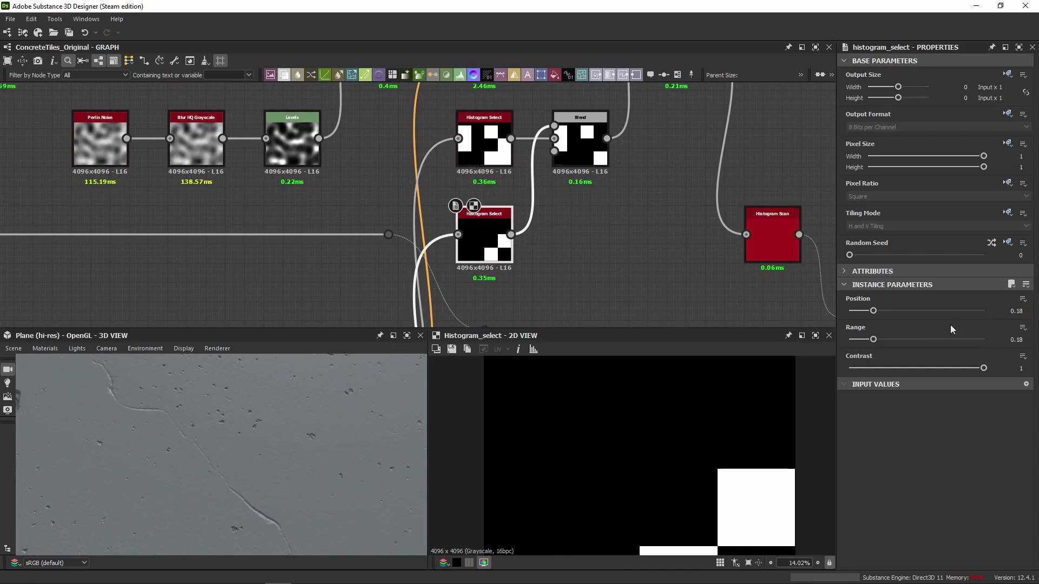
double_click(581, 142)
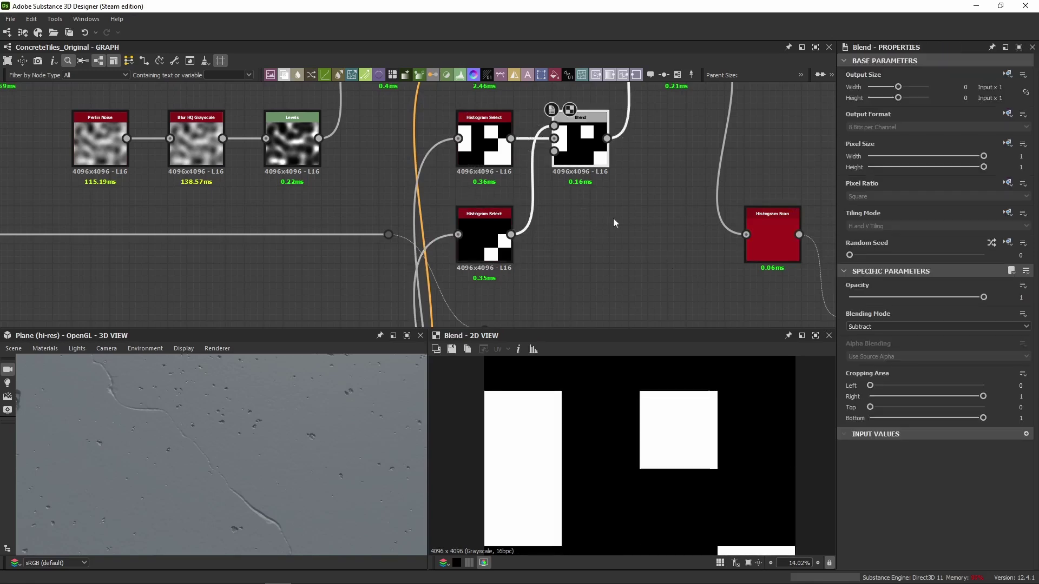
middle_drag(615, 220, 589, 251)
Compare the two Histogram Select masks again and check the Multiply Blend that applies the tile mask to the cracks.
double_click(476, 173)
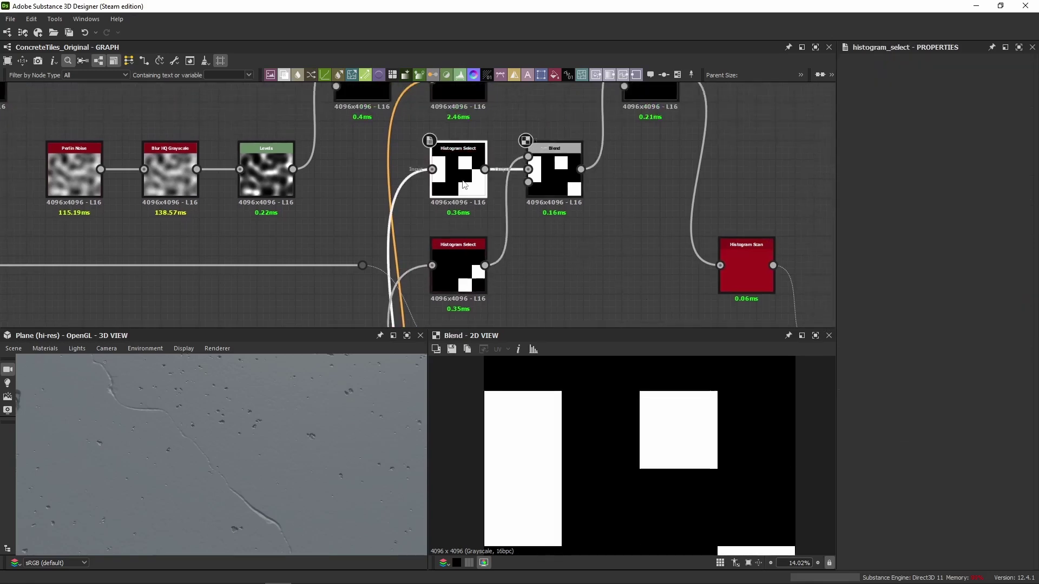
double_click(434, 240)
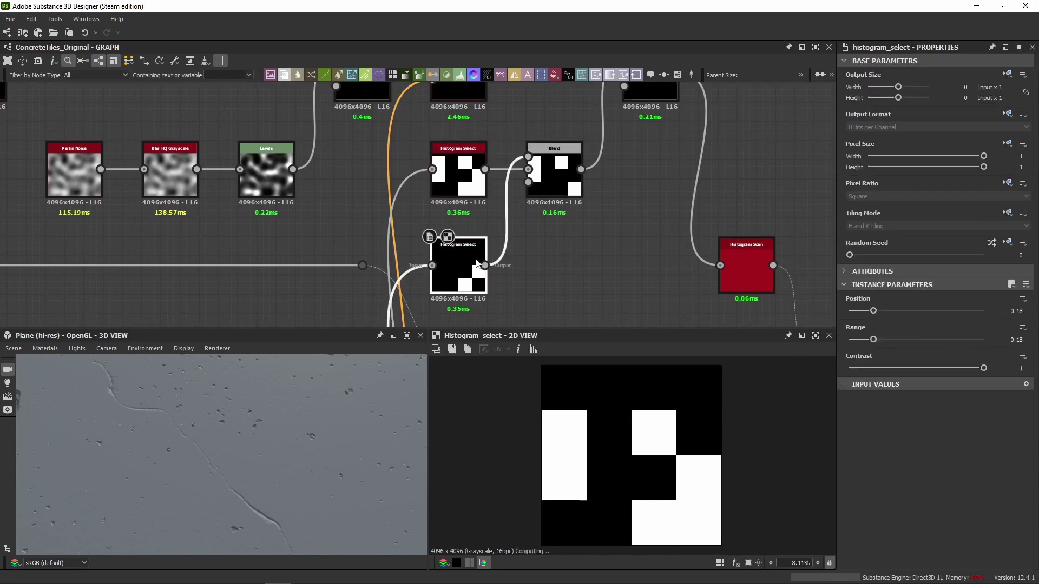
double_click(464, 197)
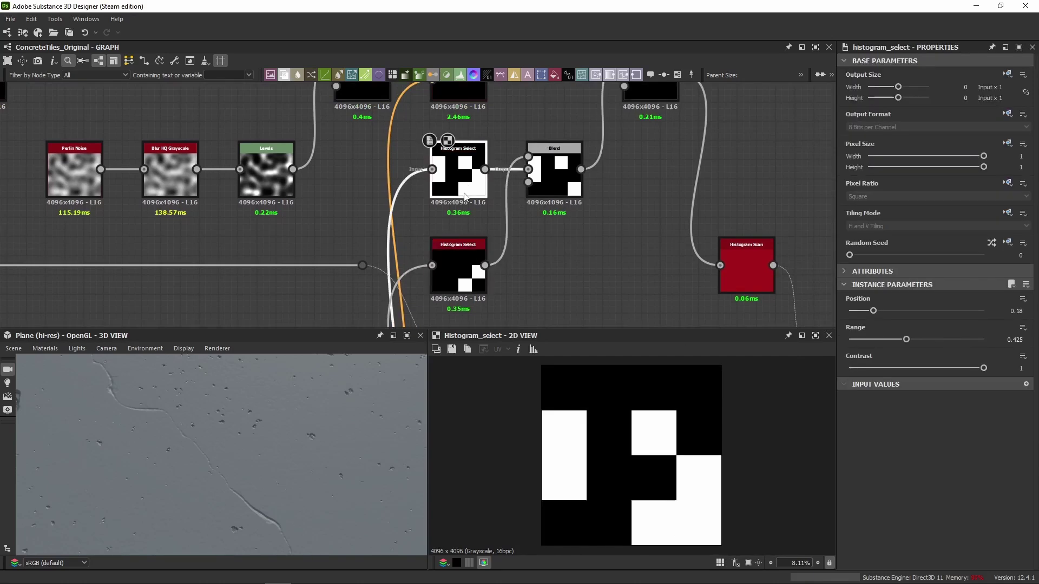
middle_drag(709, 154, 666, 204)
double_click(647, 125)
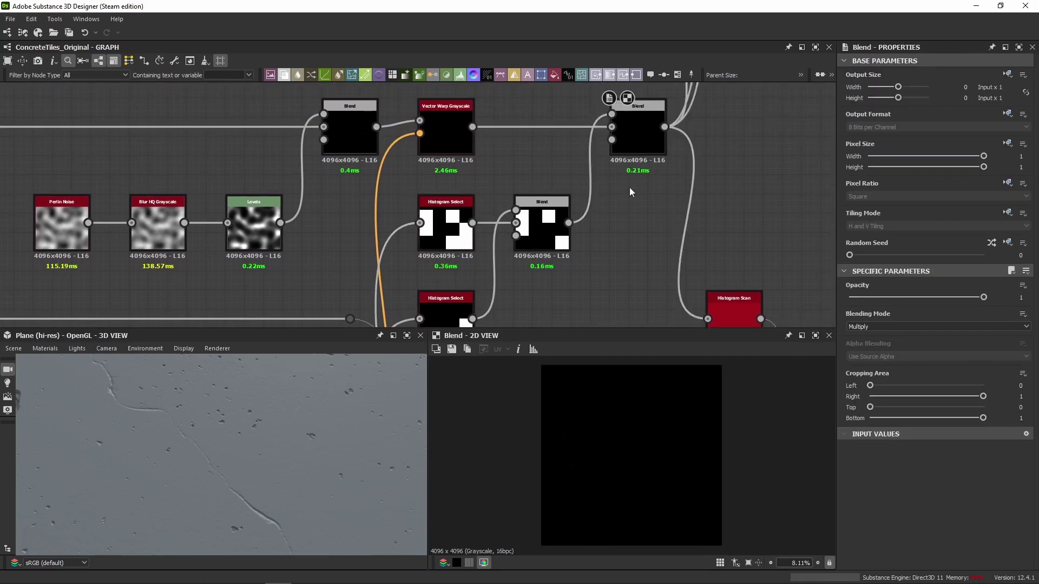
double_click(460, 246)
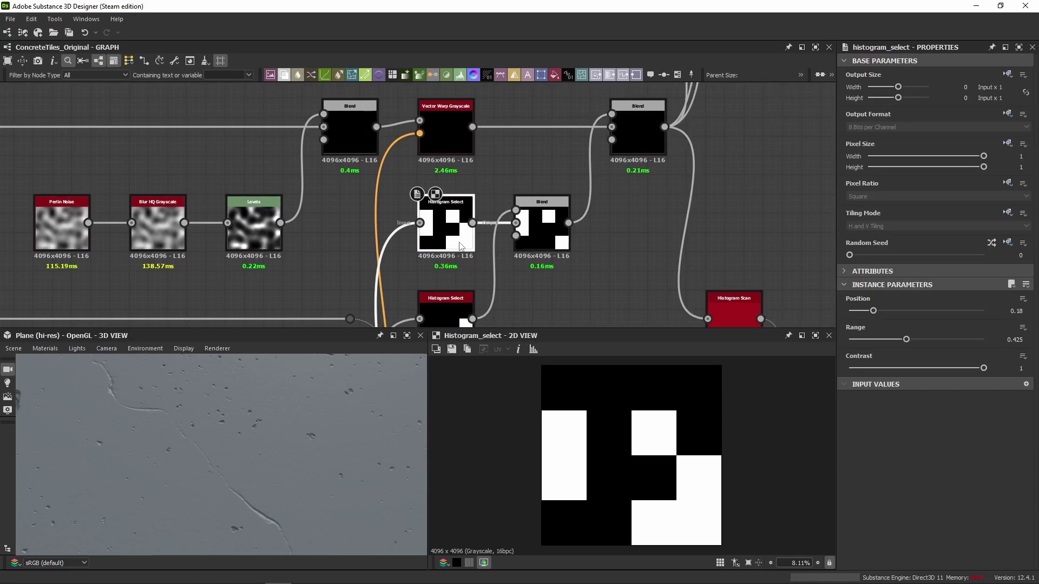
click(652, 142)
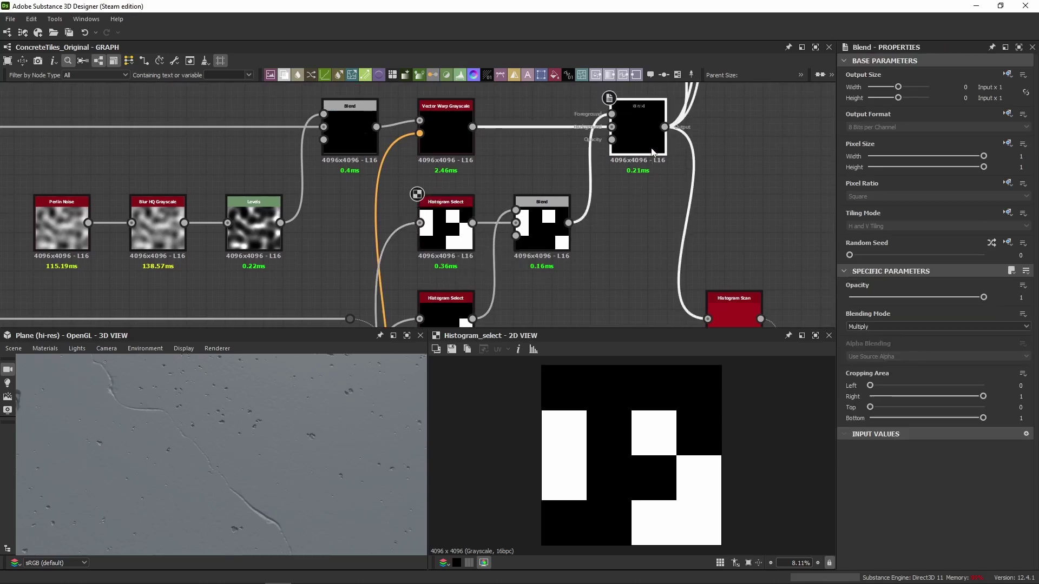
Disable the cracks chain's final Multiply Blend, inspect the unmasked cracks in the 3D view and neighbouring nodes, and re-enable the Blend.
scroll(270, 455, down, 5)
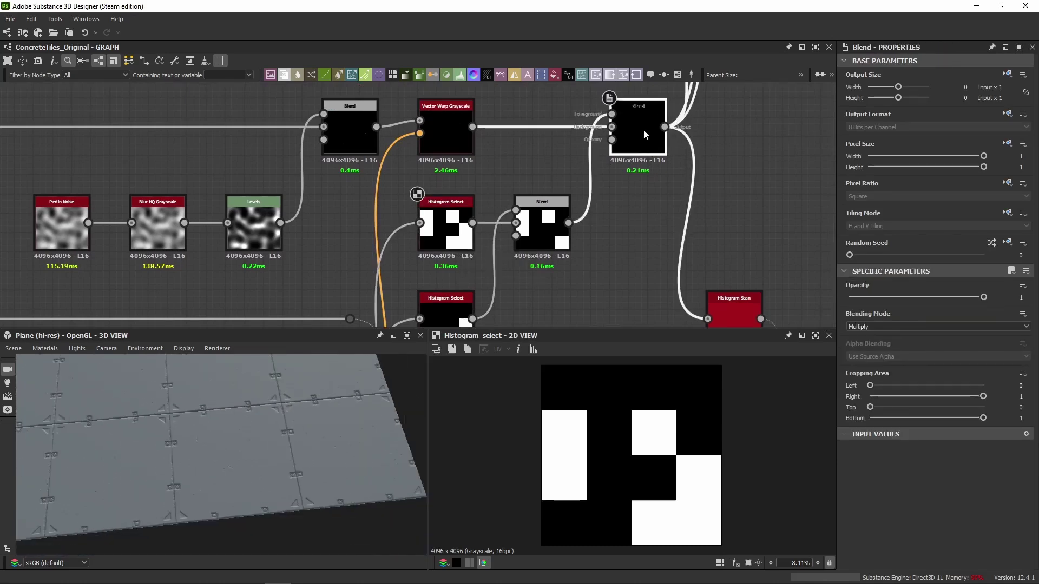
mouse_move(254, 414)
mouse_down()
mouse_move(261, 430)
mouse_move(300, 411)
mouse_move(291, 386)
mouse_move(285, 456)
mouse_move(261, 418)
mouse_up()
scroll(248, 423, up, 6)
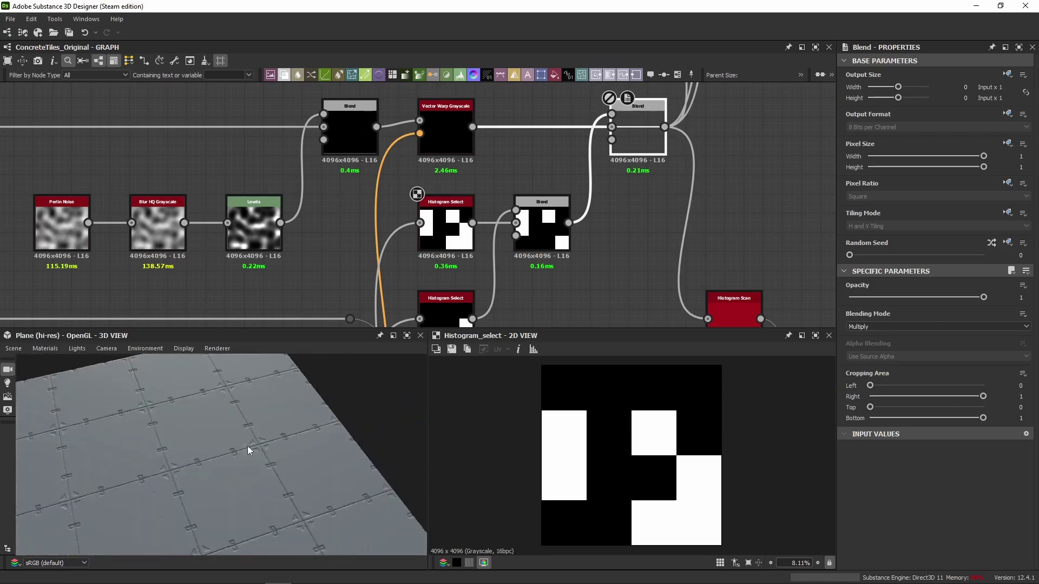
mouse_move(619, 296)
middle_down()
mouse_move(566, 360)
mouse_move(529, 318)
middle_up()
double_click(587, 177)
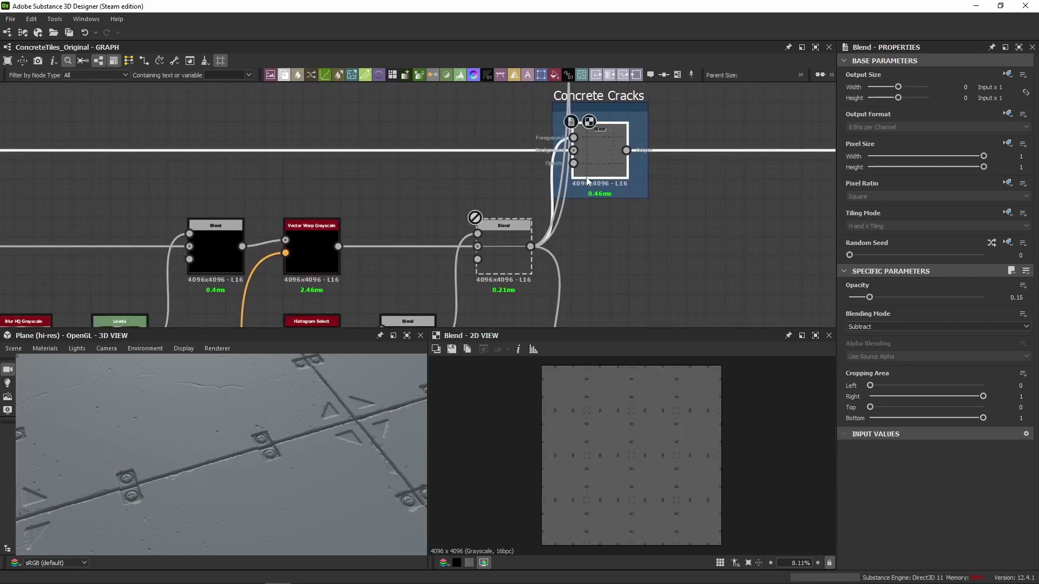
double_click(317, 263)
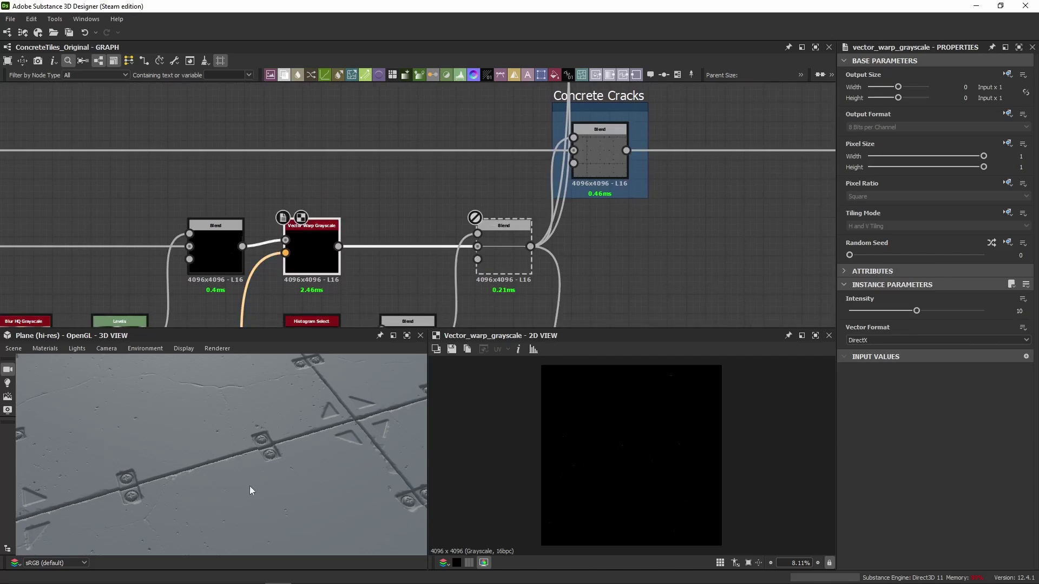
drag(250, 487, 227, 450)
double_click(489, 268)
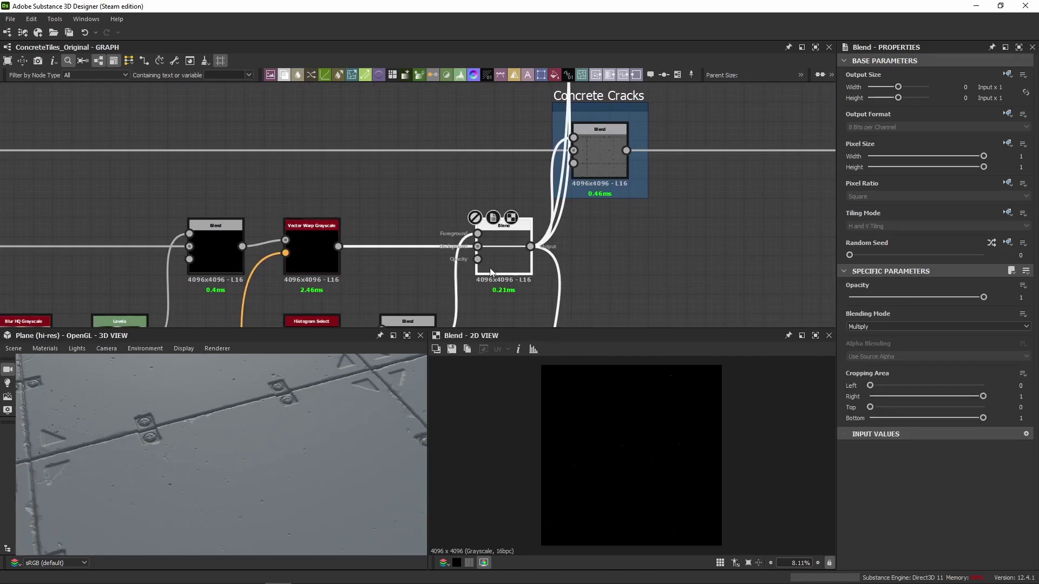
middle_drag(495, 280, 500, 238)
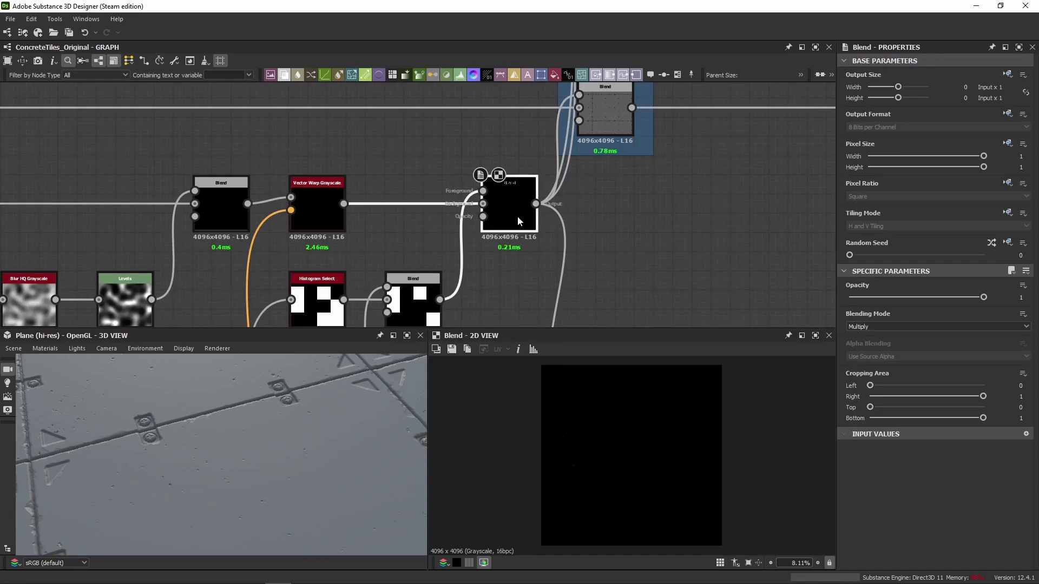
scroll(197, 453, up, 5)
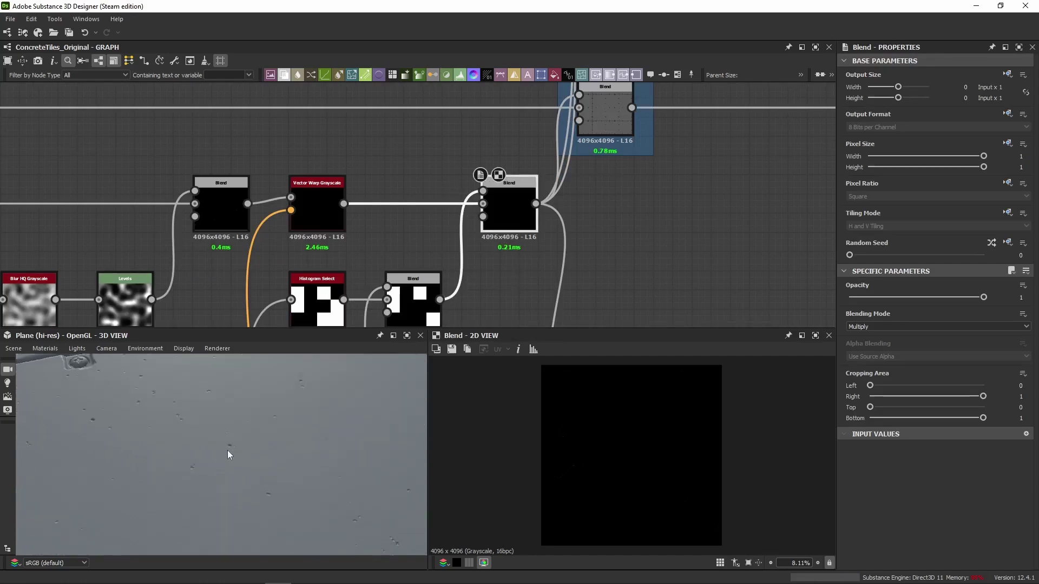
scroll(531, 245, down, 2)
middle_drag(531, 244, 521, 187)
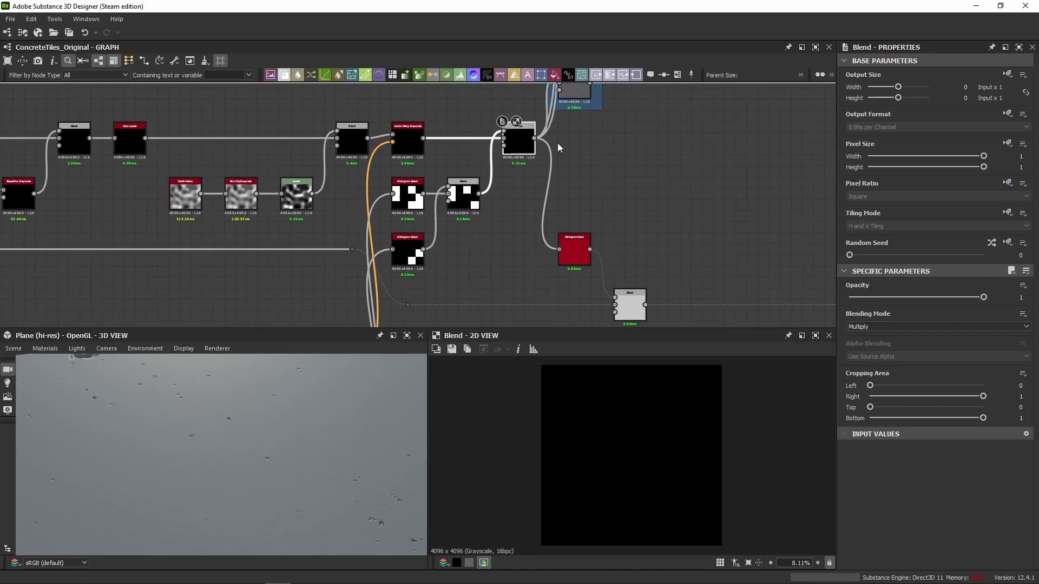
Try Opacity 1 on the Concrete Cracks Blend and inspect the cracks up close in the 3D view.
middle_drag(557, 143, 552, 167)
click(568, 113)
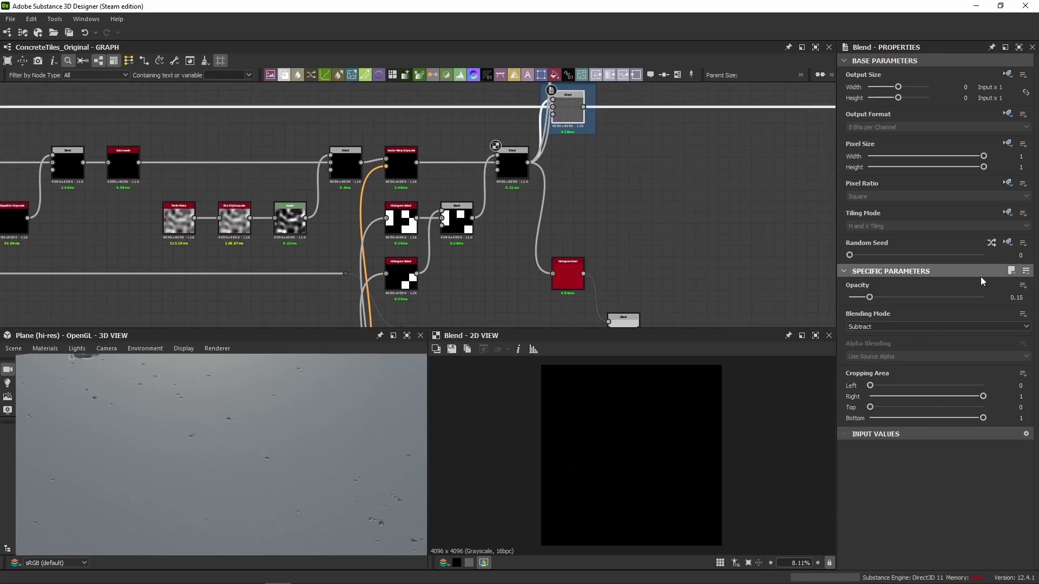
drag(870, 297, 993, 295)
click(511, 165)
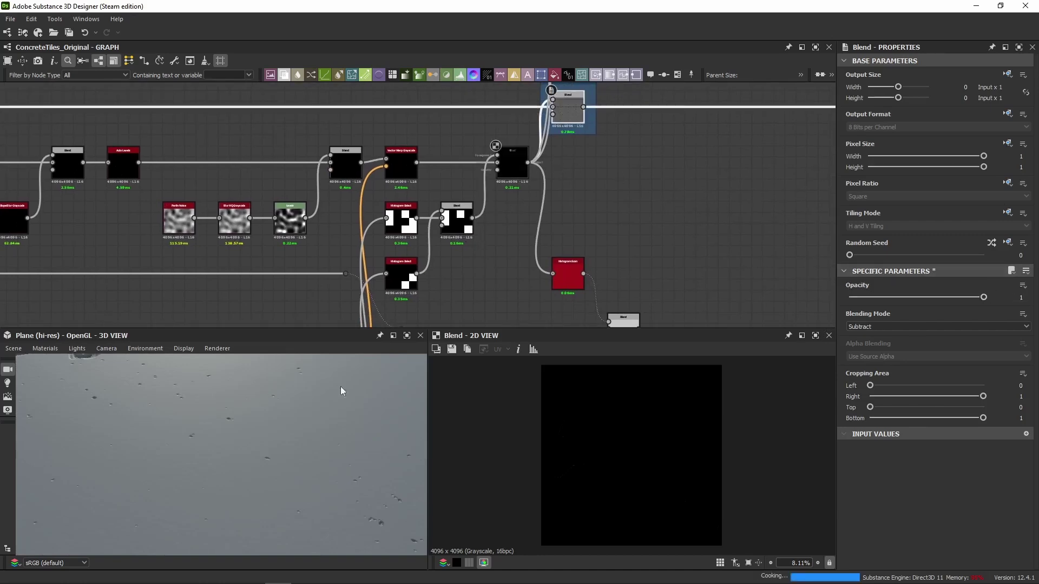
scroll(295, 417, down, 3)
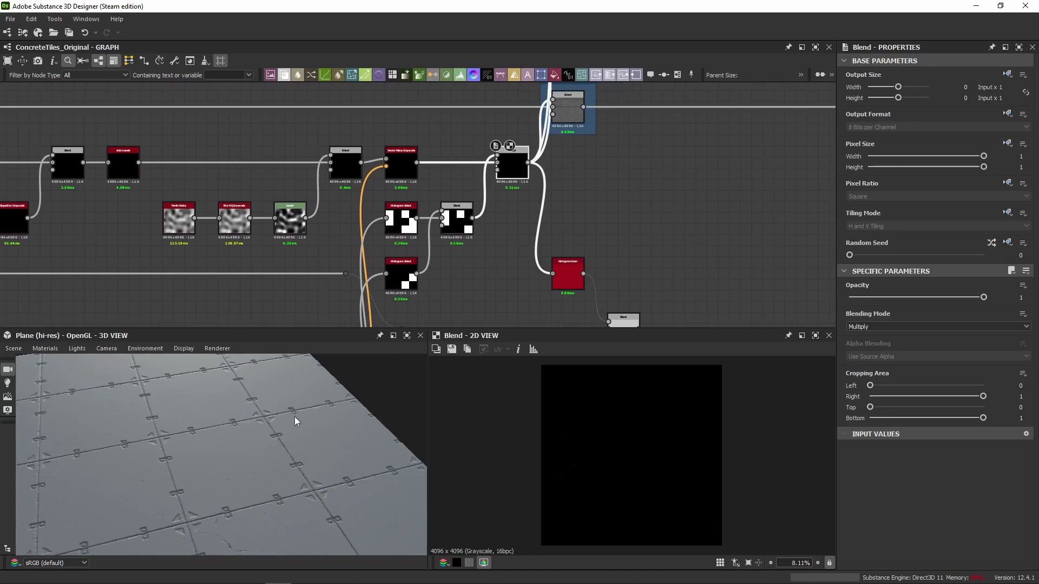
scroll(260, 436, up, 4)
scroll(260, 436, up, 5)
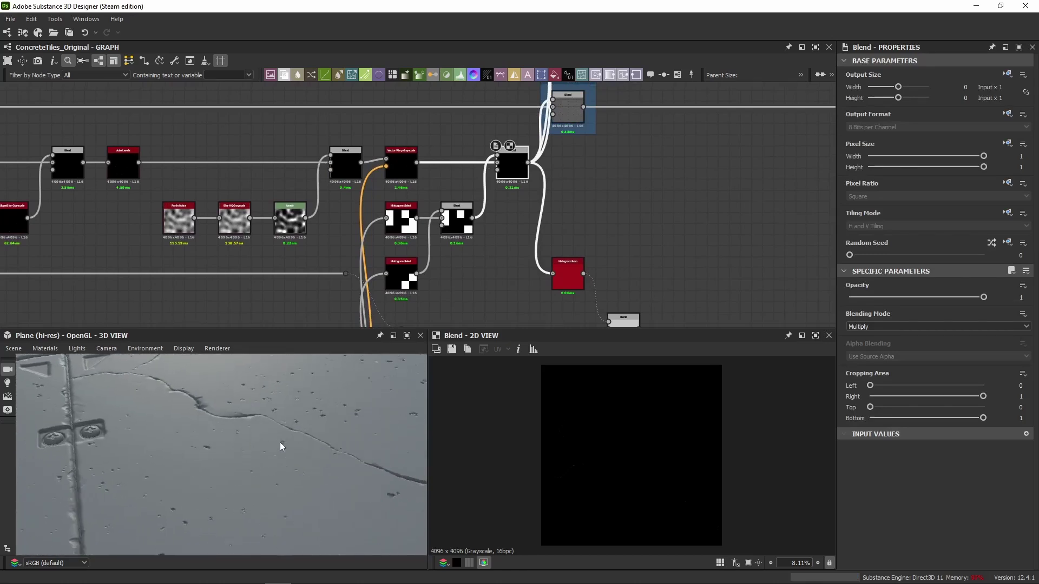
Temporarily disable the Multiply Blend after the Vector Warp Grayscale to view the unmasked cracks across the tiles in 3D.
key(ctrl+b)
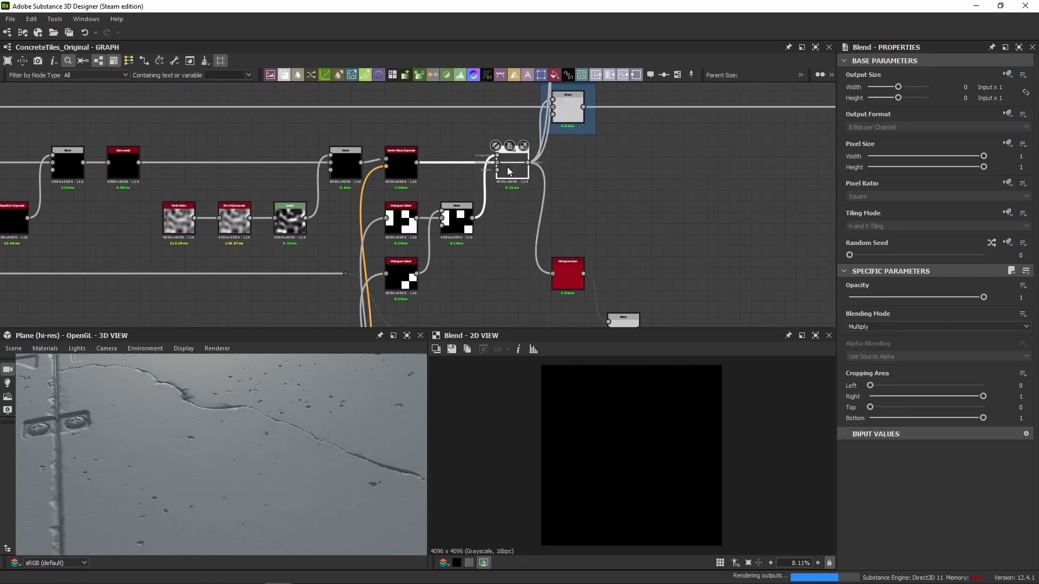
scroll(121, 444, down, 5)
drag(174, 431, 112, 435)
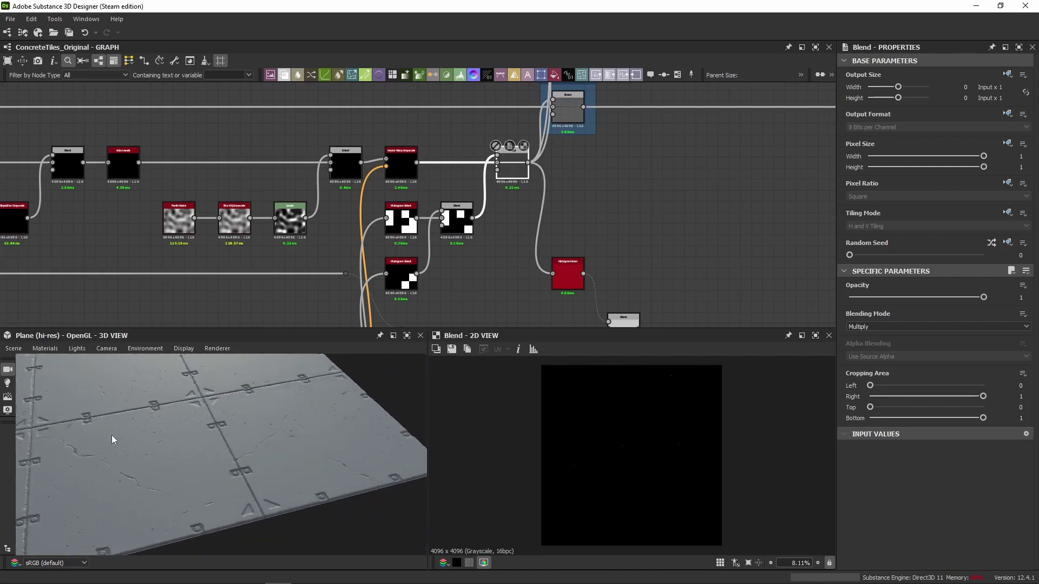
Set the Concrete Cracks Blend's Opacity to 0.15 and inspect a crack up close in the 3D view.
click(558, 122)
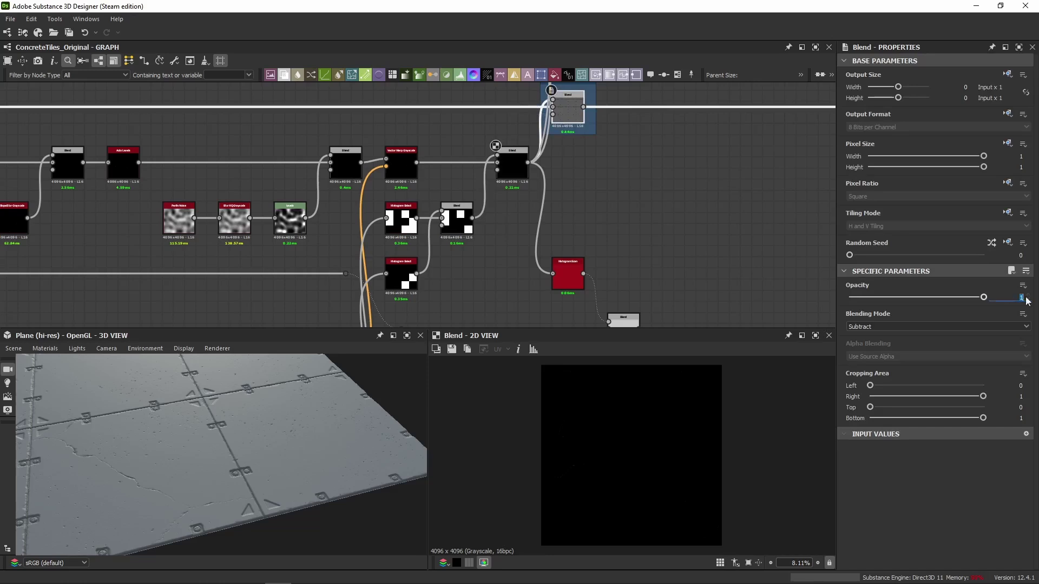
text(0.15)
key(Return)
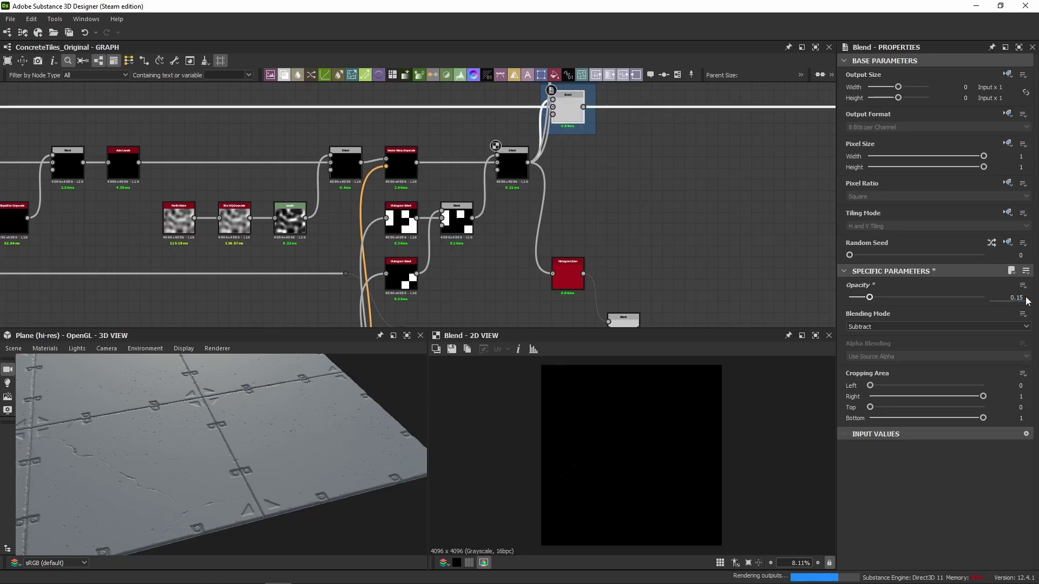
drag(393, 401, 138, 498)
scroll(138, 499, up, 5)
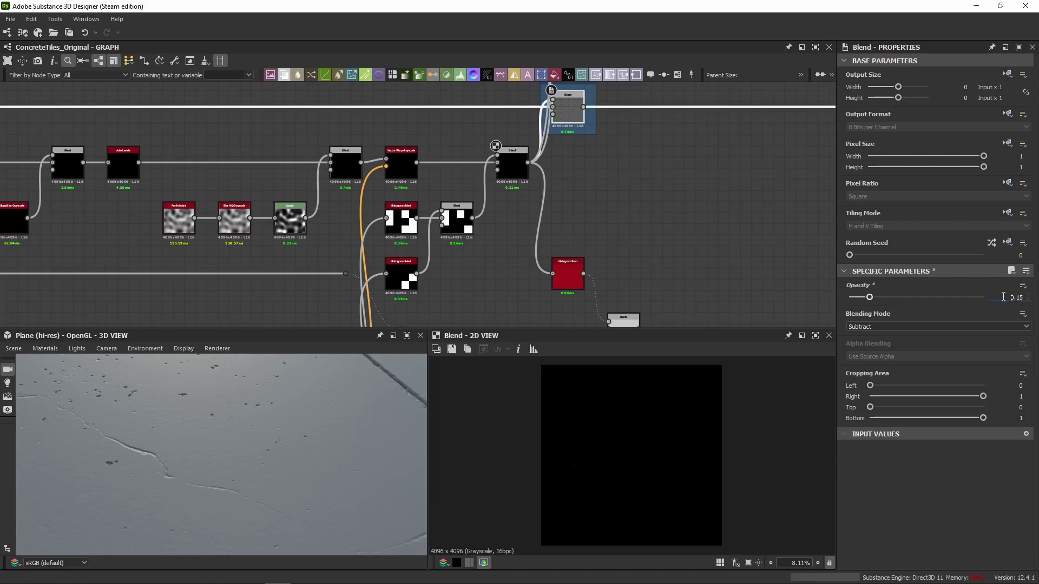
Undo and redo the Concrete Cracks Blend's opacity change to compare both crack depths in the 3D view.
scroll(583, 180, down, 3)
middle_drag(583, 180, 588, 175)
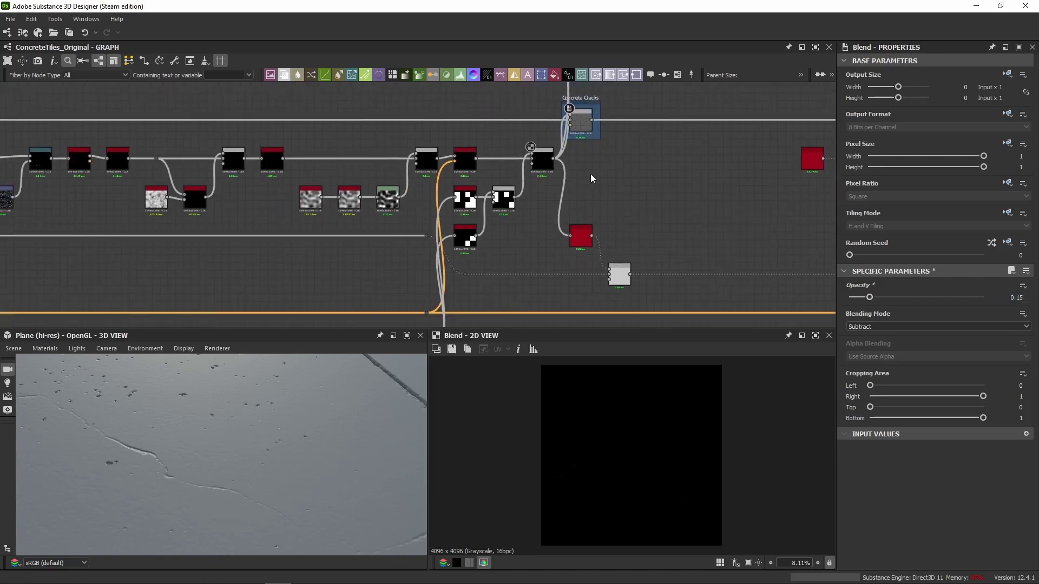
key(ctrl+z)
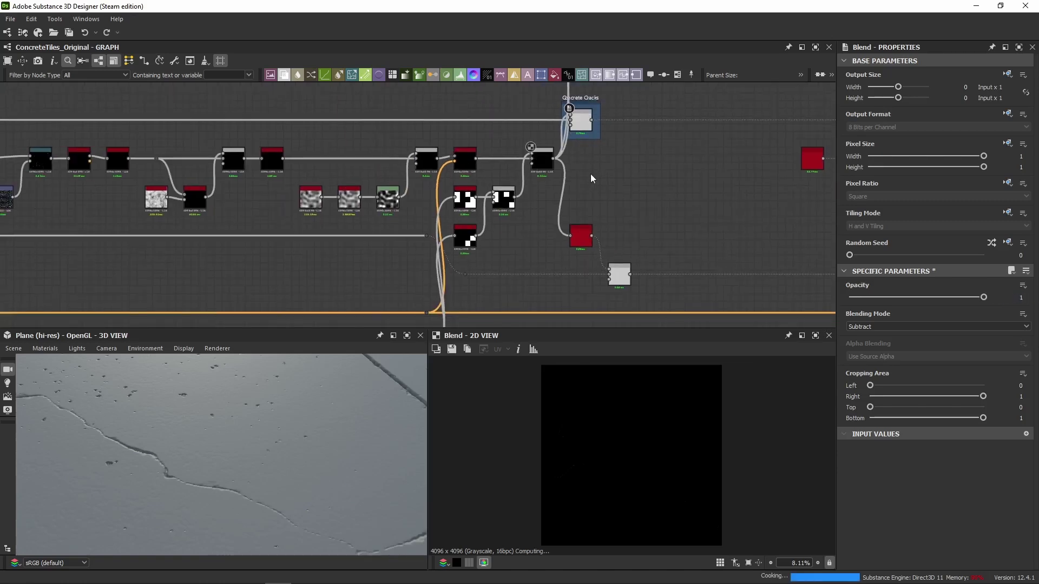
key(ctrl+y)
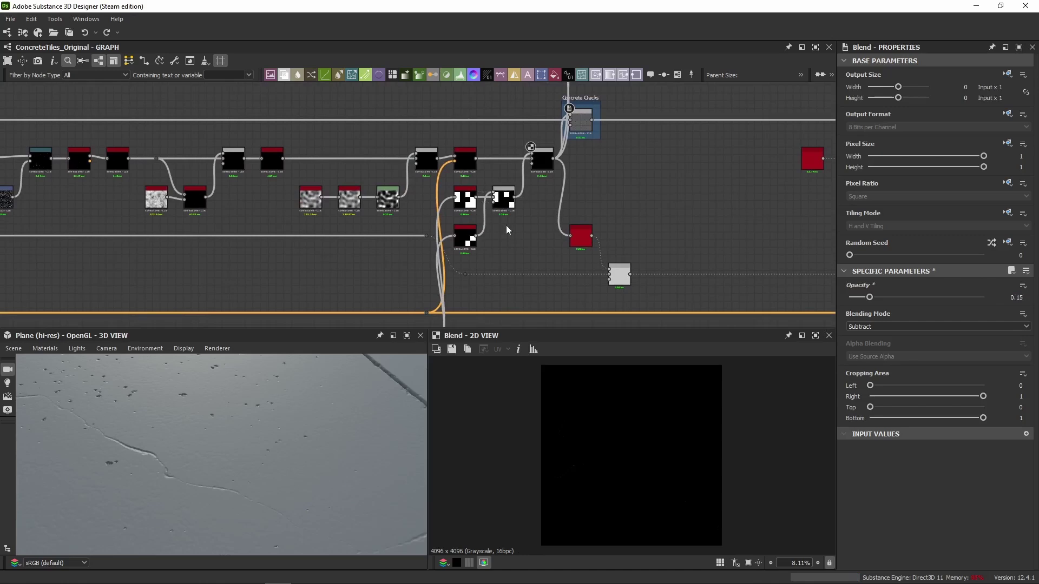
Examine the settings of the final Multiply Blend and the output of the Subtract Blend that feeds it.
middle_drag(507, 230, 522, 214)
click(562, 156)
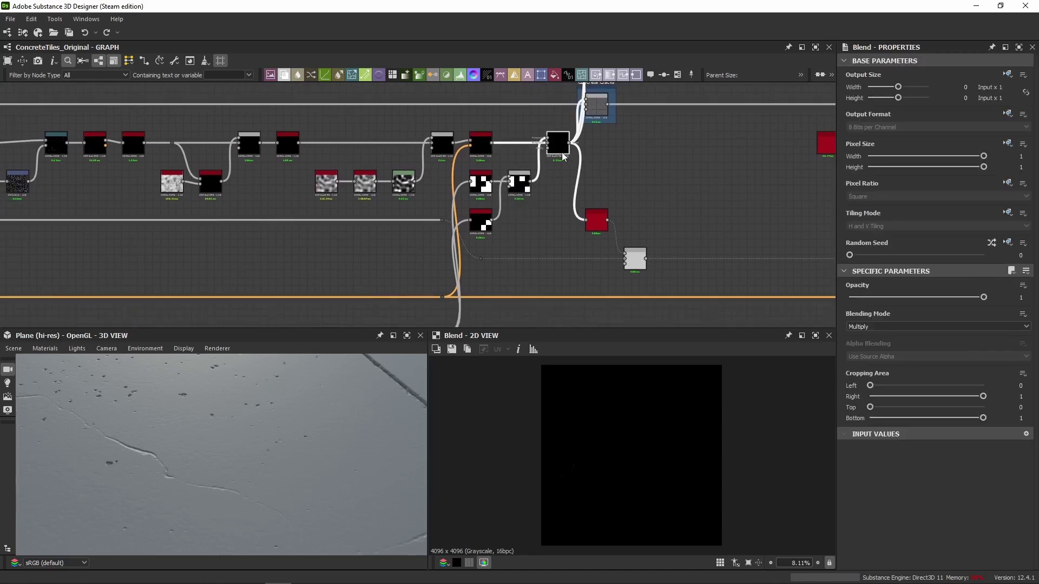
click(518, 184)
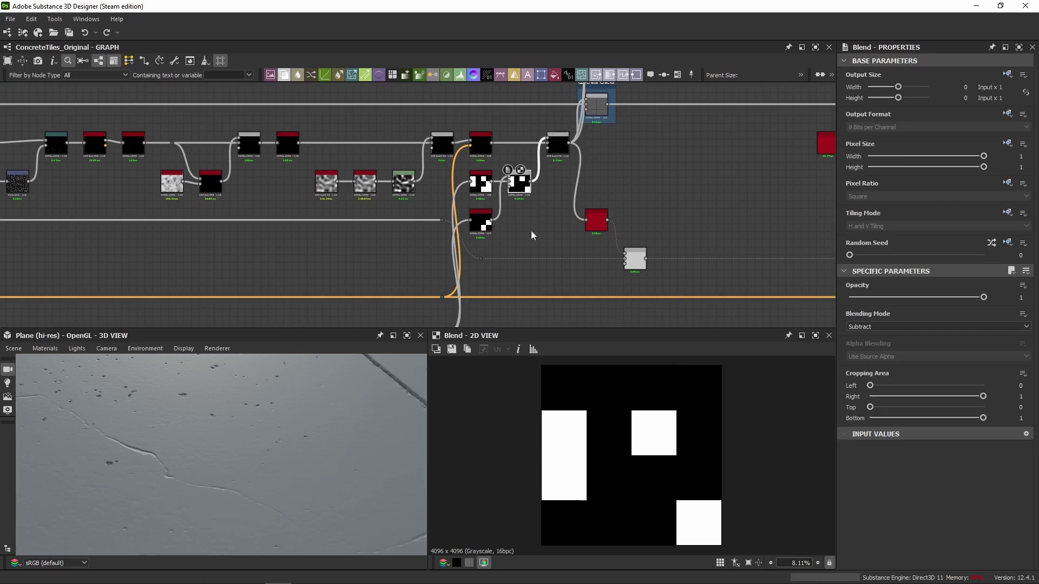
Compare the outputs of the two Histogram Select tile masks with the Subtract Blend that combines them.
click(480, 183)
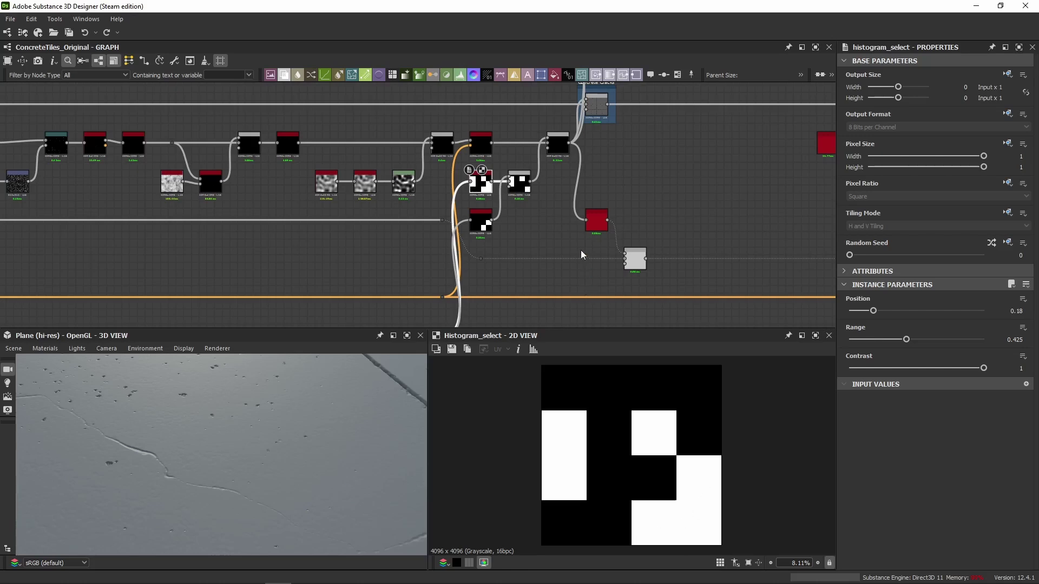
scroll(582, 254, up, 4)
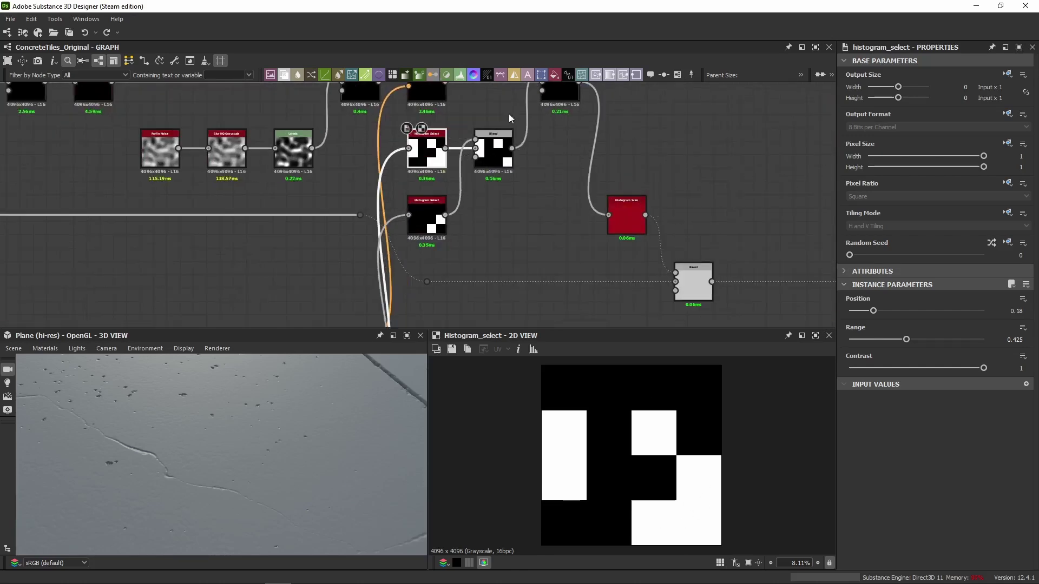
click(427, 219)
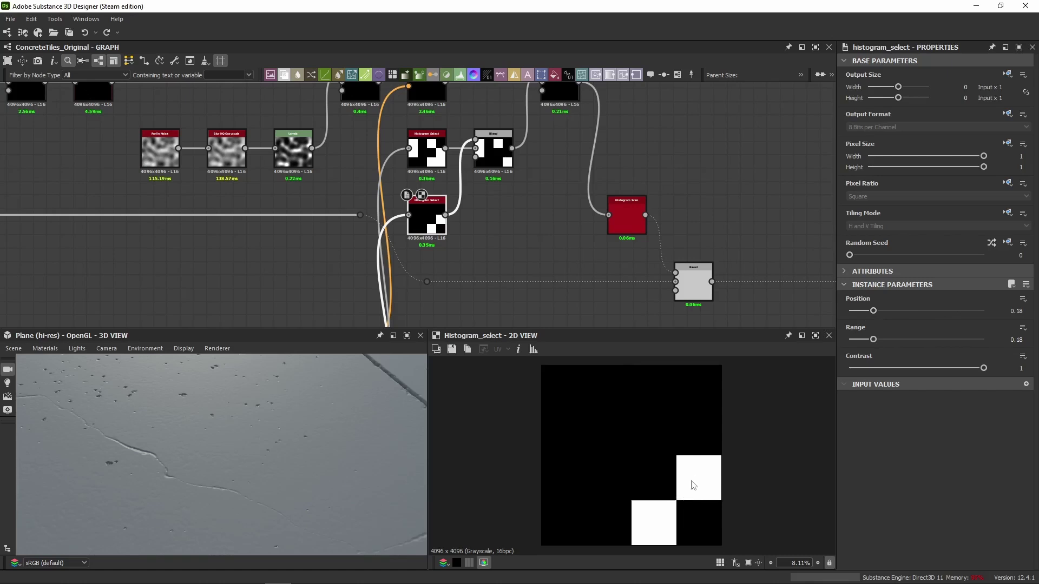
click(493, 147)
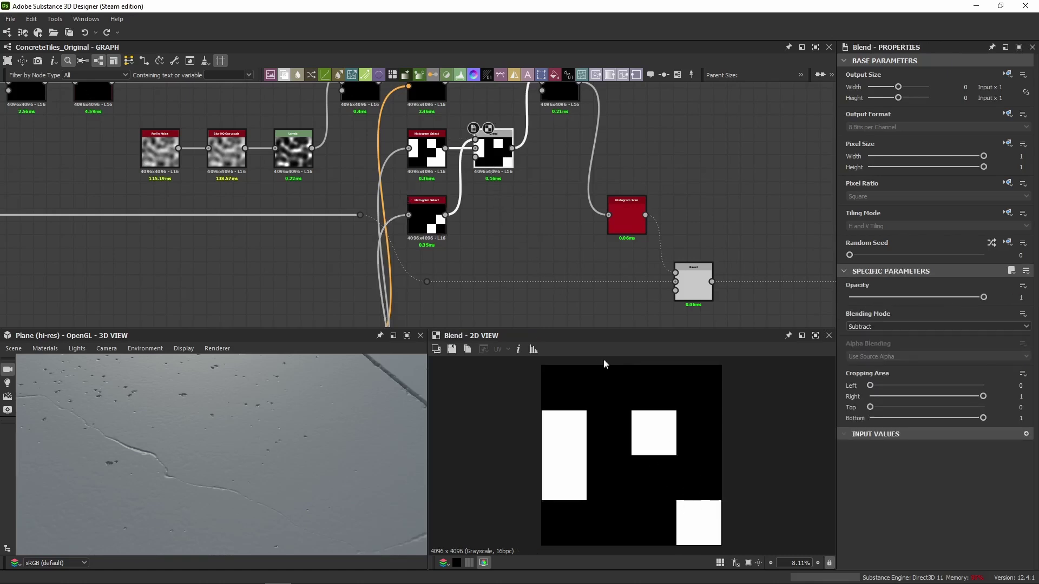
click(426, 151)
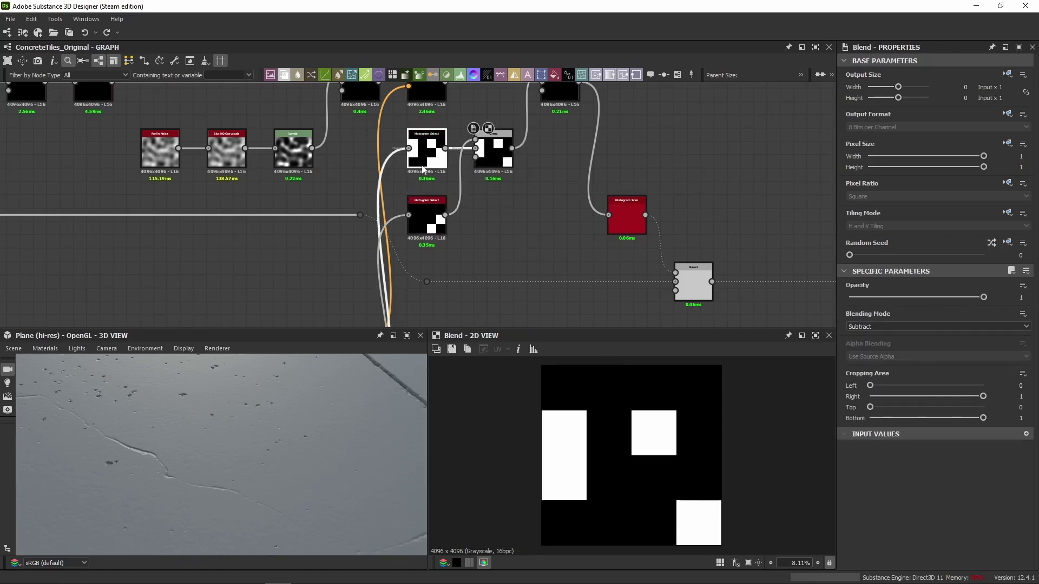
click(497, 165)
click(427, 216)
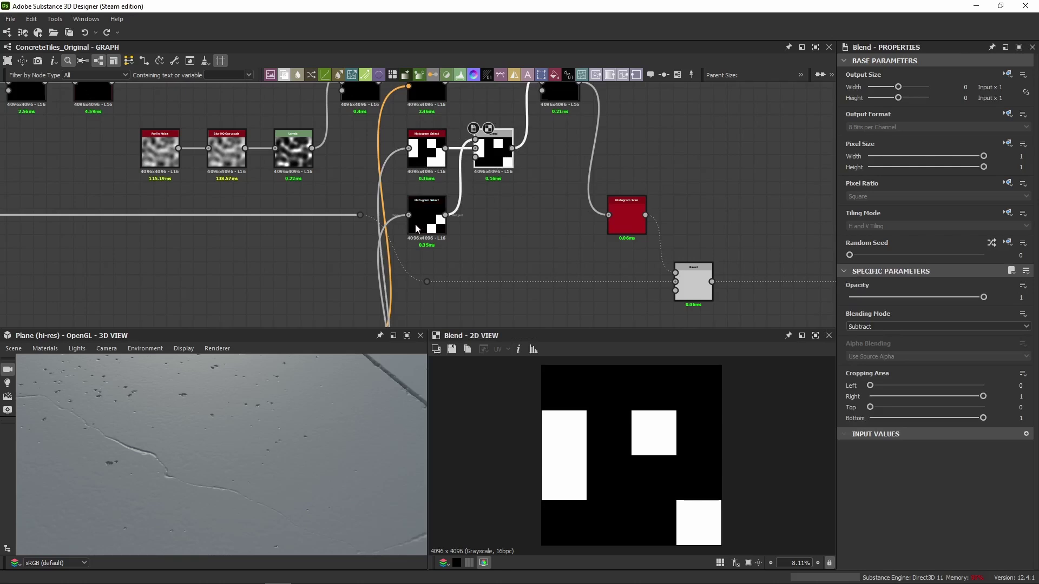
click(427, 151)
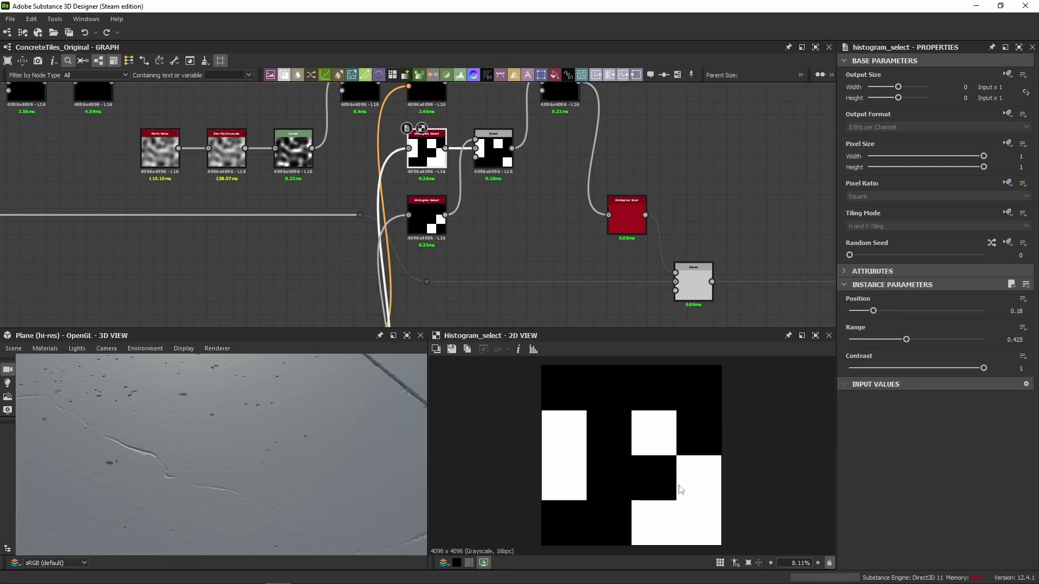
click(481, 154)
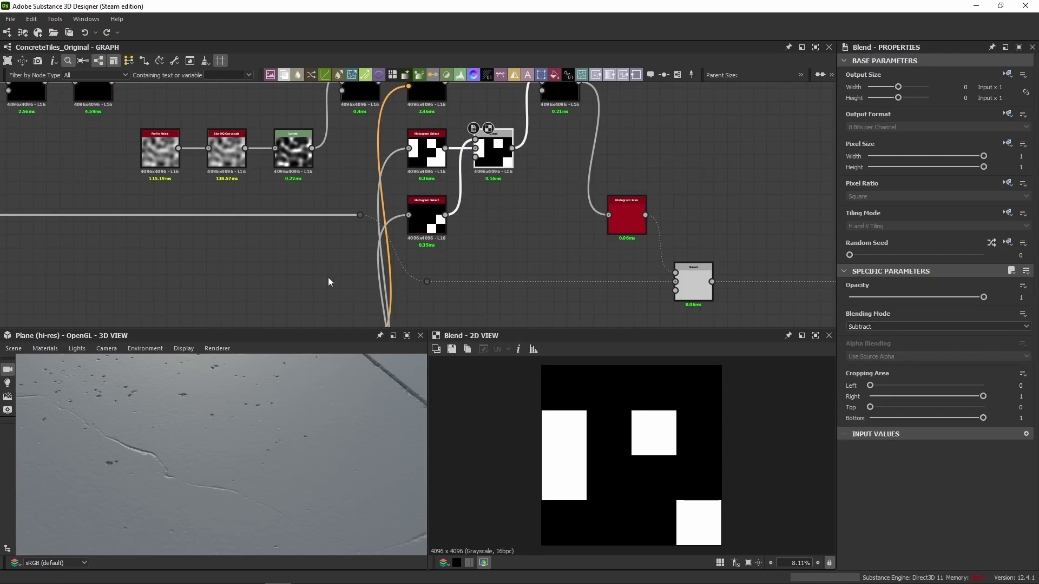
Trace the input link of the two Histogram Select nodes back to its source in the Flood Fill City frame.
middle_drag(328, 276, 400, 198)
scroll(319, 210, down, 2)
scroll(365, 141, up, 2)
middle_drag(366, 267, 364, 109)
middle_drag(391, 192, 400, 147)
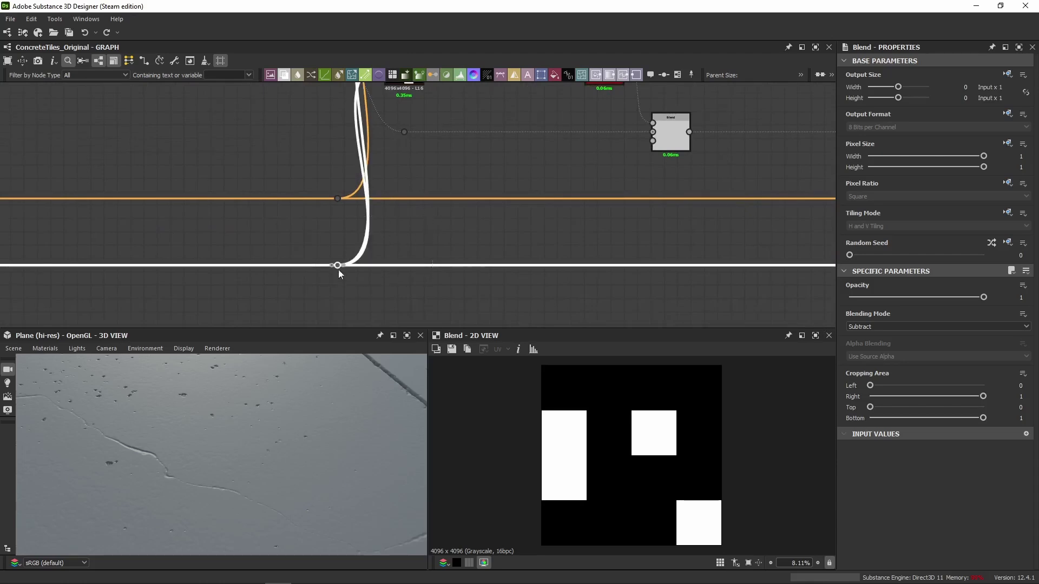
middle_drag(301, 293, 264, 427)
double_click(373, 146)
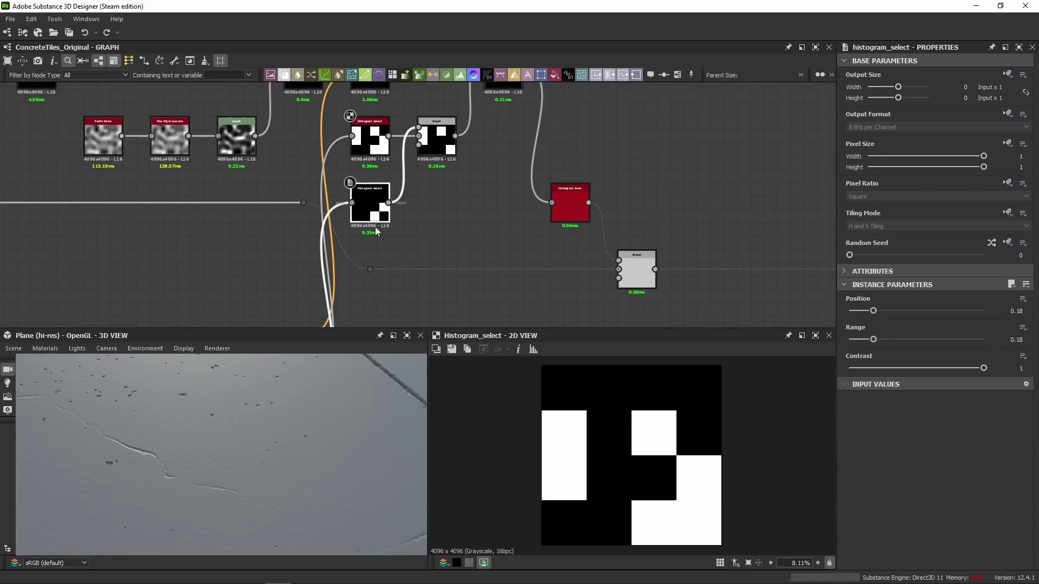
scroll(515, 159, down, 2)
middle_drag(412, 218, 584, 216)
middle_drag(144, 200, 623, 198)
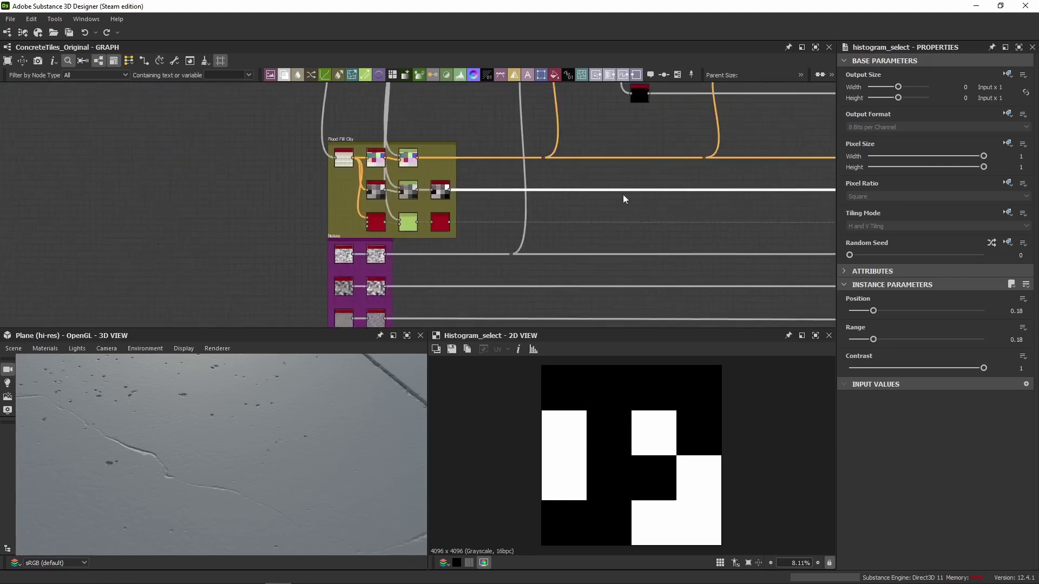
scroll(426, 203, up, 5)
Preview the Distance and Auto Levels nodes of the random grayscale row and the gradient row's Auto Levels in Flood Fill City.
double_click(240, 175)
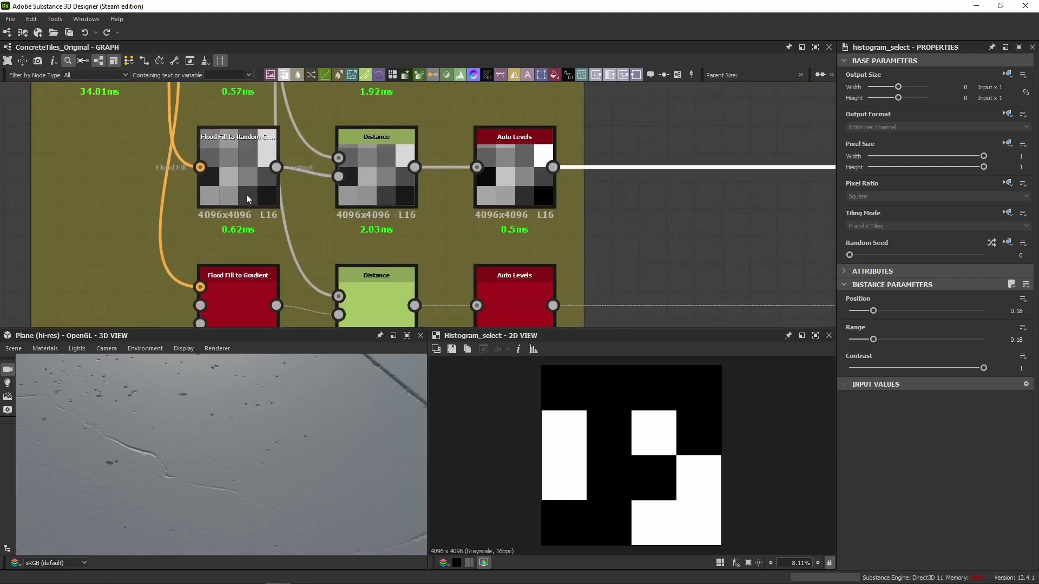
double_click(377, 176)
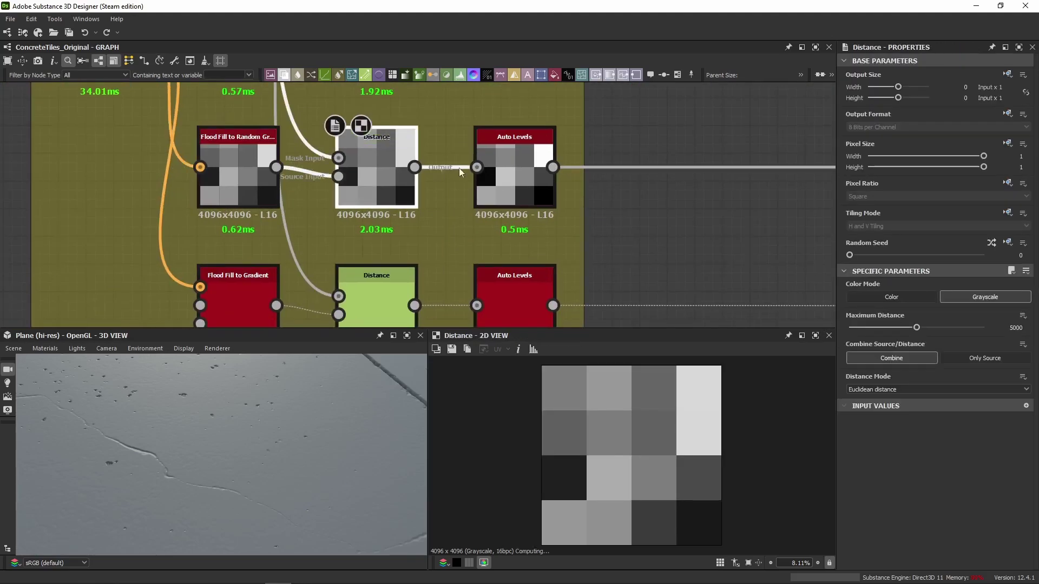
double_click(531, 177)
middle_drag(531, 179, 532, 112)
click(510, 187)
double_click(510, 249)
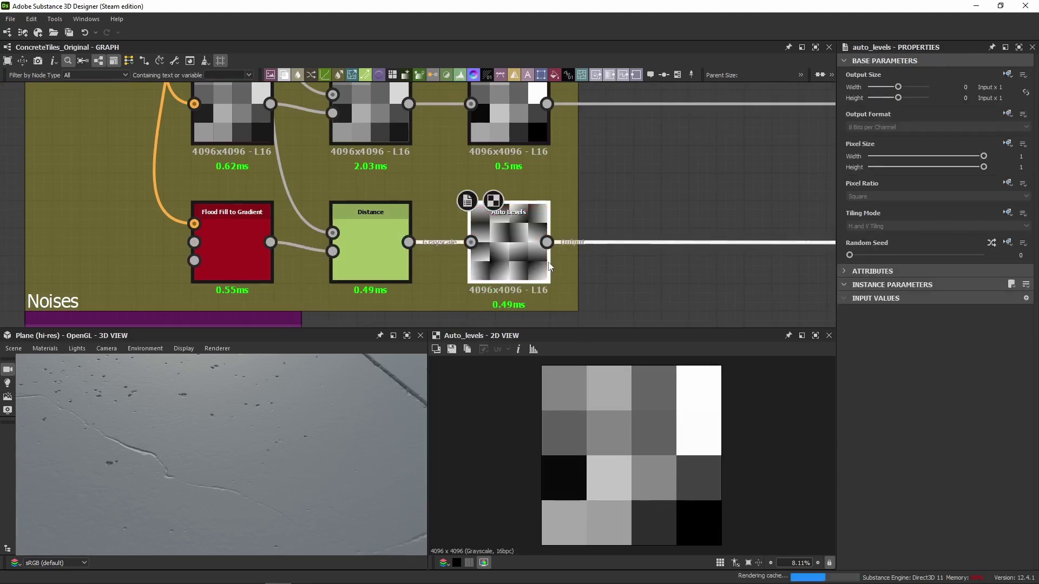
middle_drag(640, 185, 487, 225)
scroll(419, 147, down, 5)
double_click(404, 182)
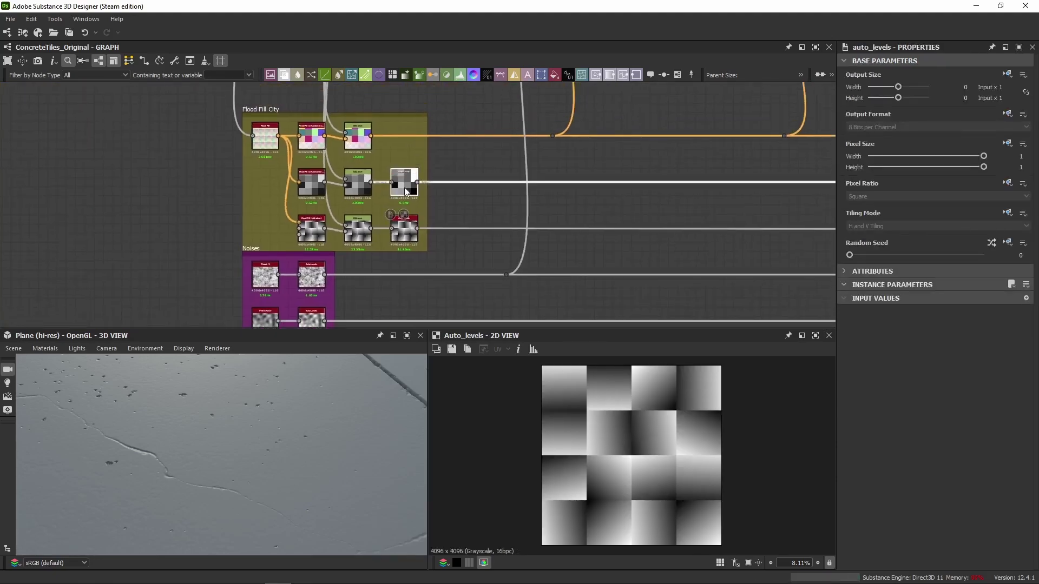
Return to the Concrete Cracks Blend and preview its output and settings.
scroll(666, 186, down, 5)
middle_drag(494, 181, 260, 165)
scroll(292, 200, up, 5)
double_click(394, 123)
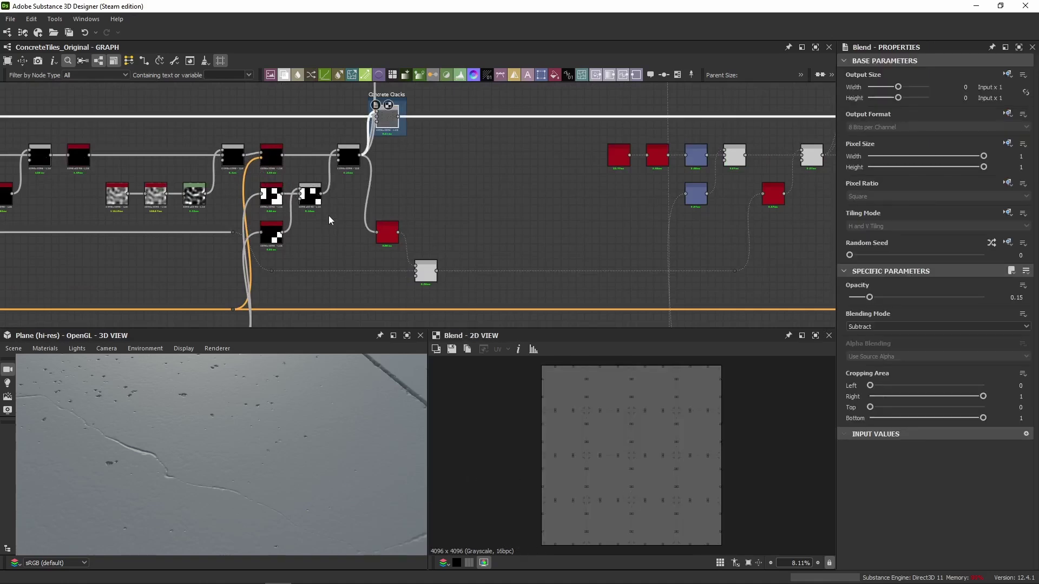
middle_drag(358, 208, 163, 258)
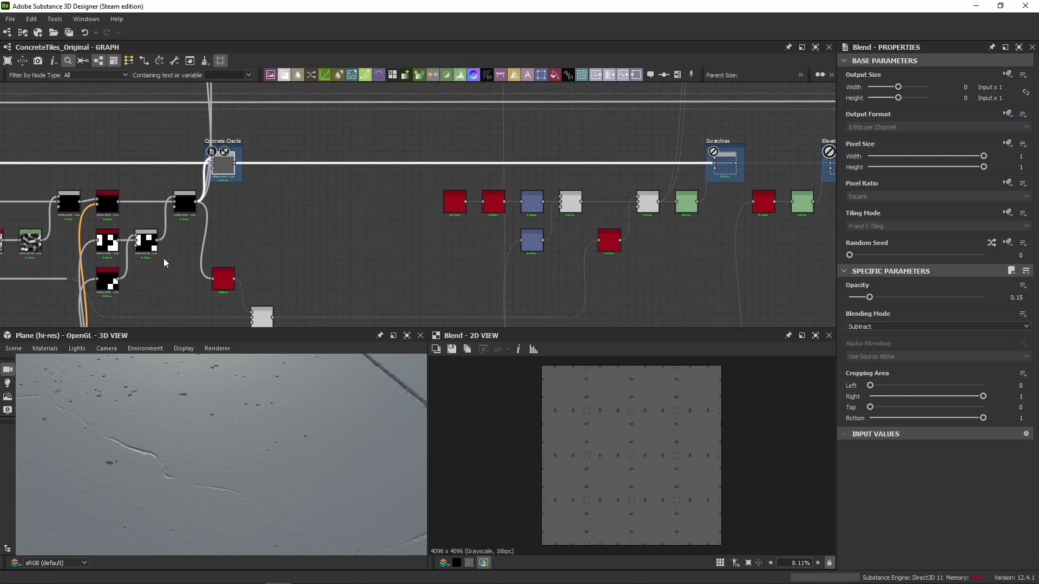
Re-enable the disabled Scratchies Blend and view the tiles in 3D.
scroll(712, 164, up, 3)
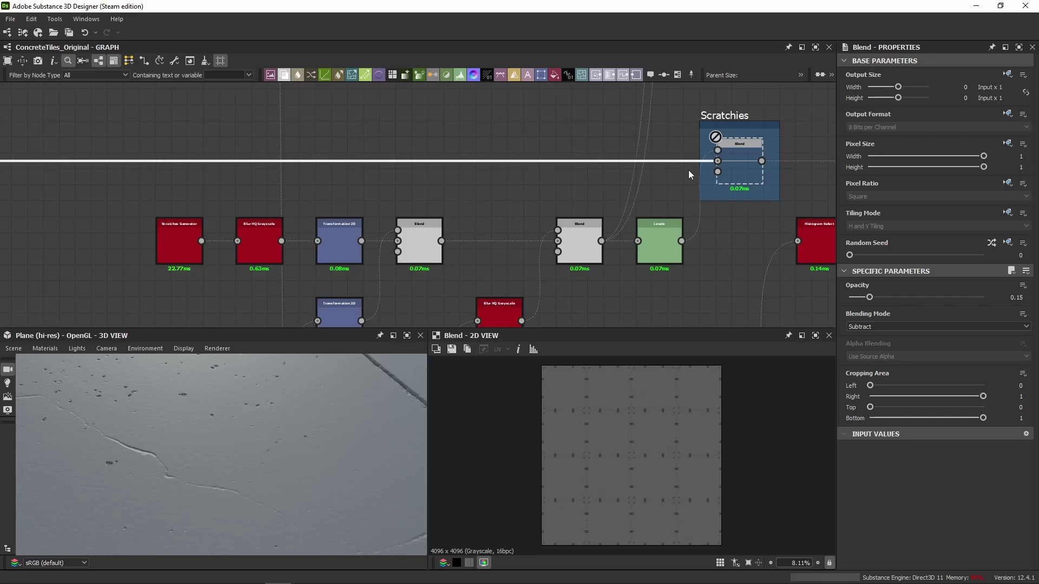
click(749, 164)
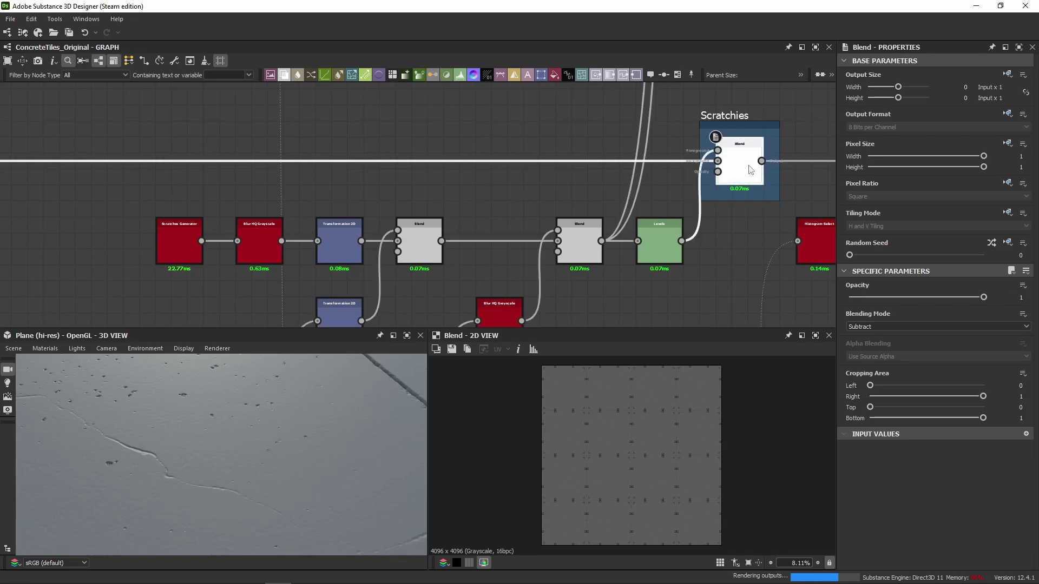
drag(397, 384, 290, 429)
scroll(294, 430, down, 3)
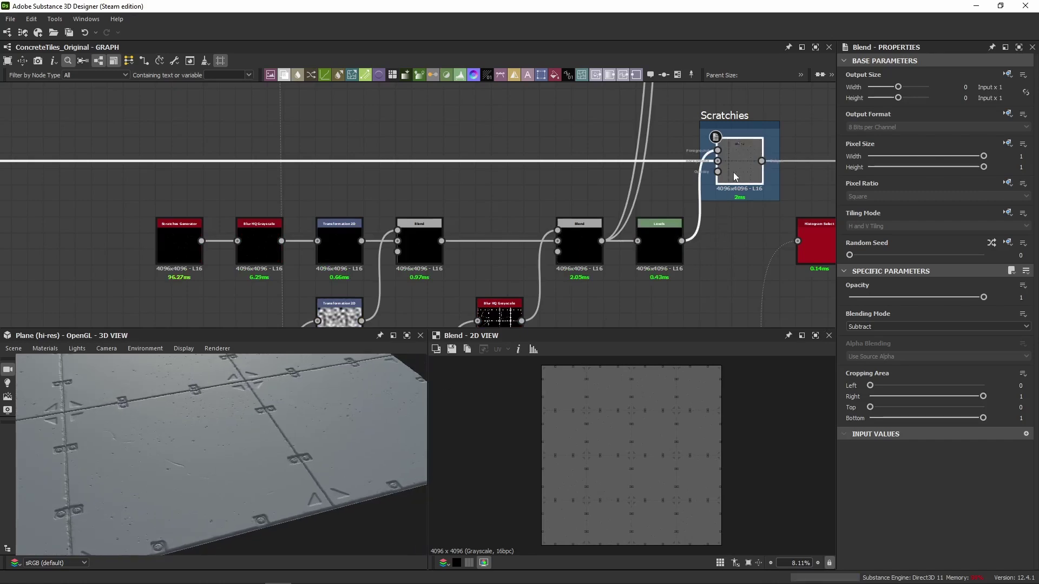
Preview the Blur HQ Grayscale crack and joint mask and the Scratches Generator in the Scratchies chain.
middle_drag(683, 283, 686, 212)
scroll(489, 262, up, 3)
click(489, 263)
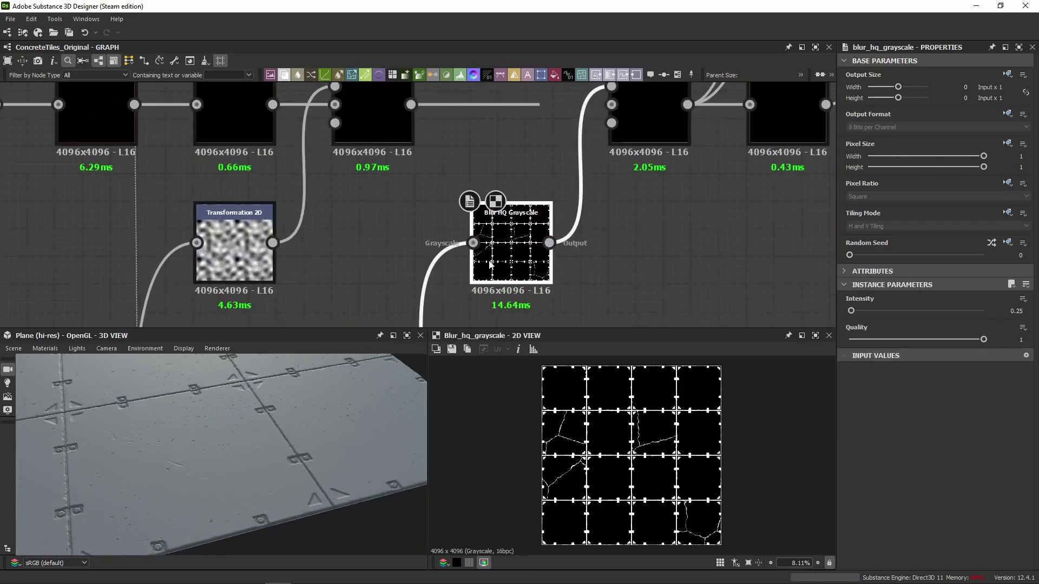
middle_drag(489, 256, 694, 307)
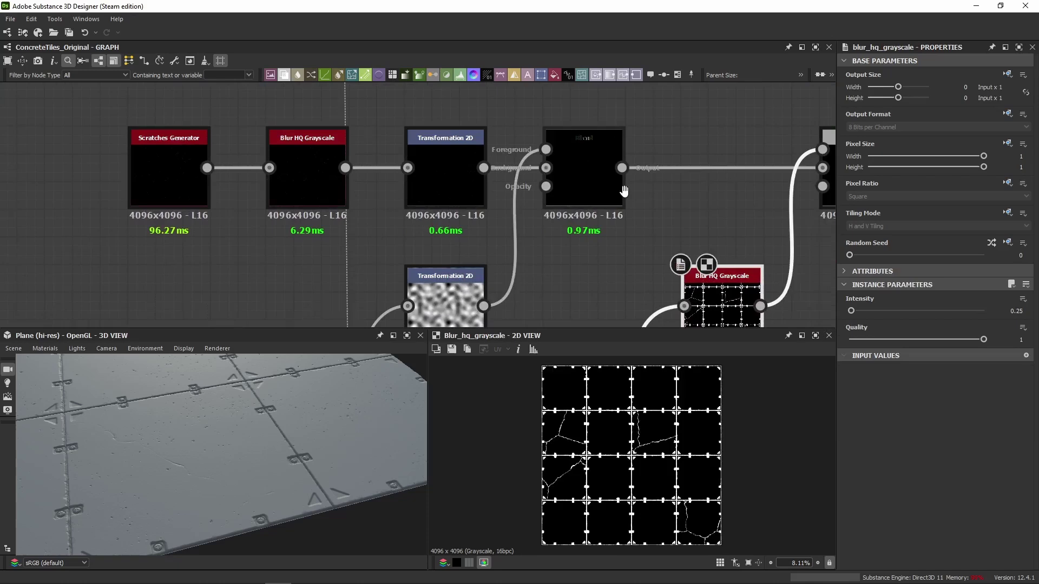
click(152, 208)
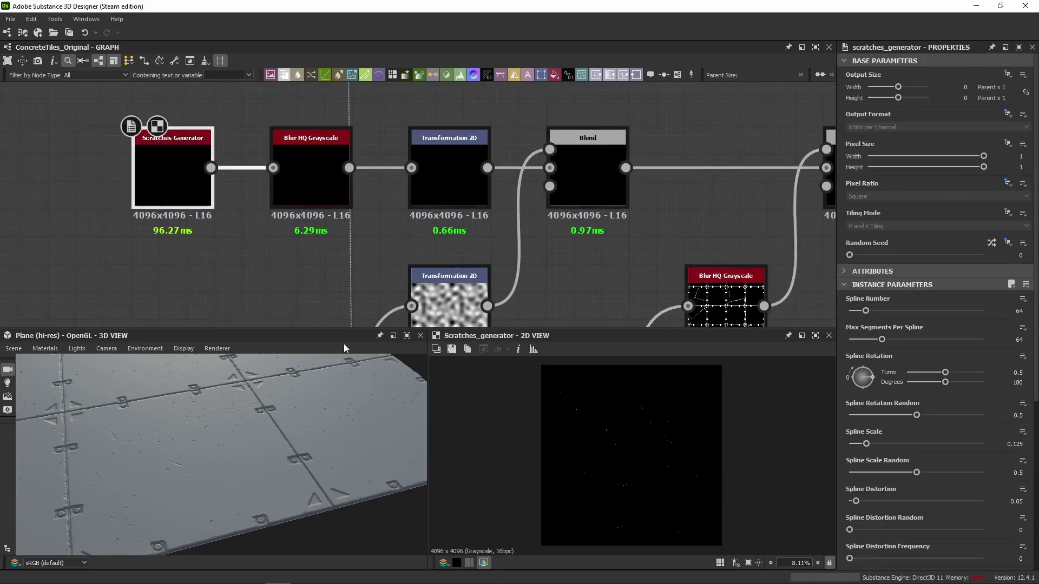
Inspect the concrete surface up close in the 3D view for the scratches' contribution.
scroll(177, 391, up, 8)
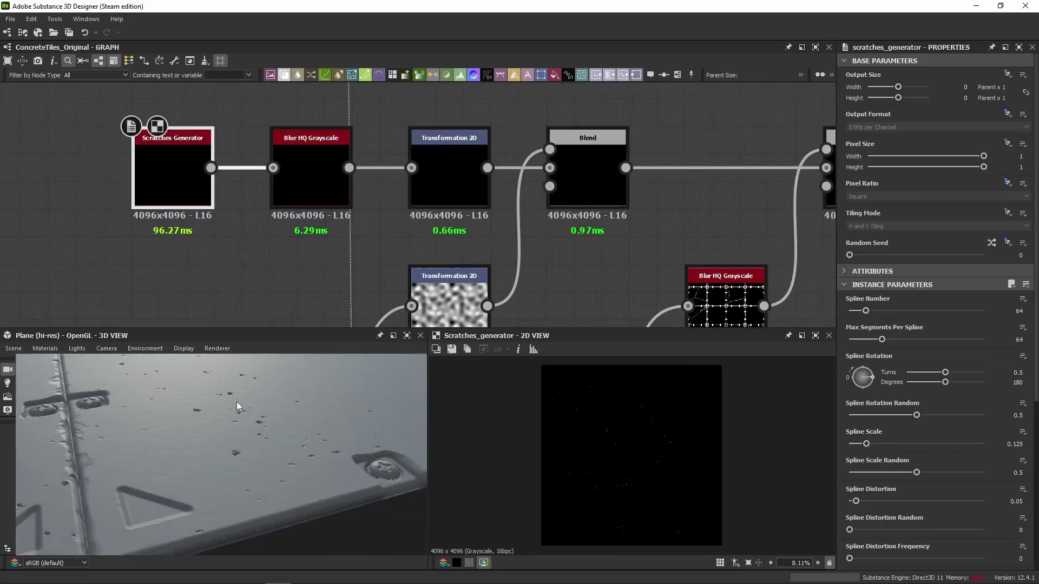
scroll(236, 401, up, 6)
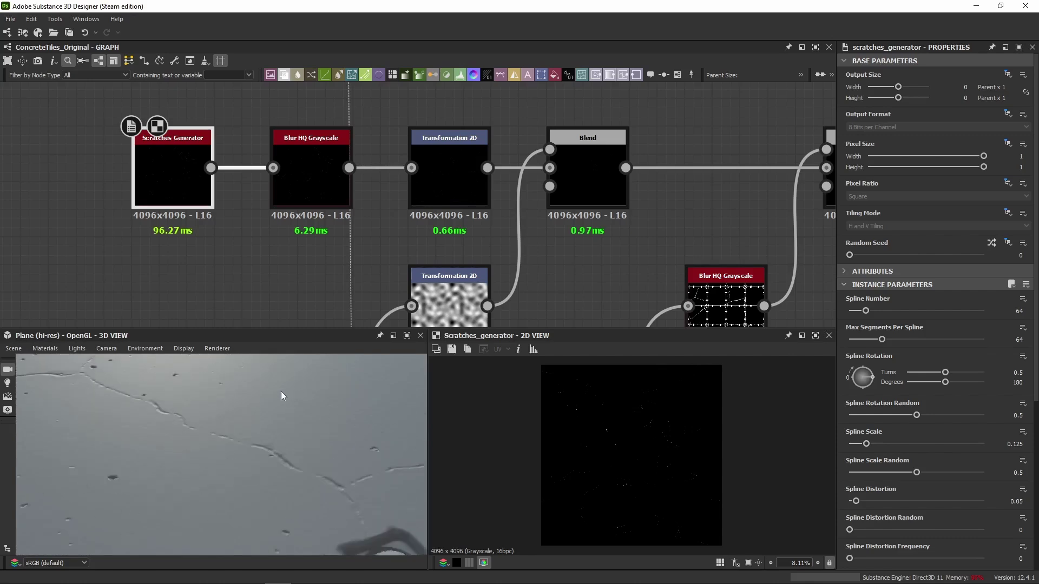
scroll(248, 416, up, 3)
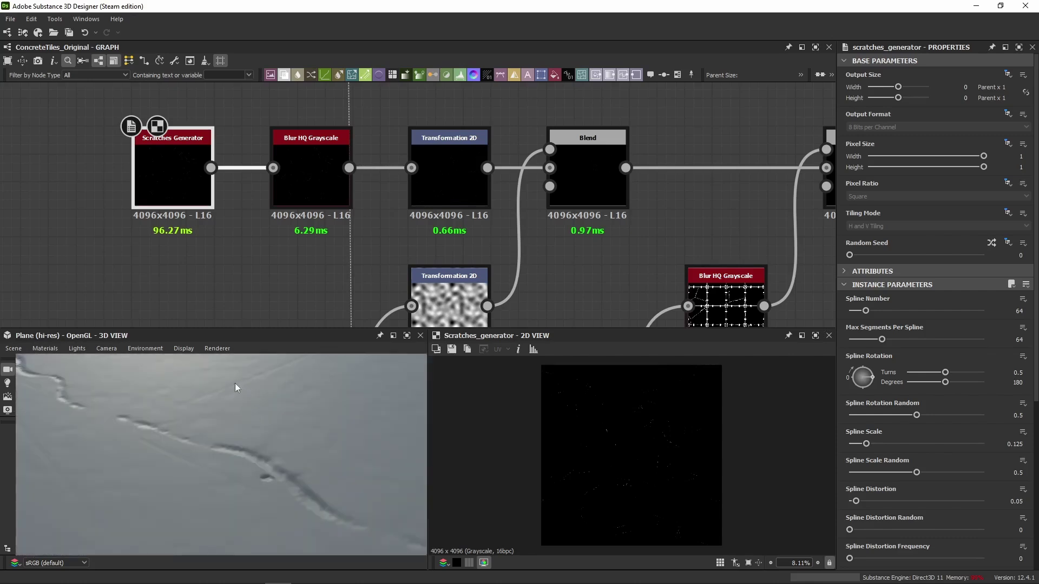
drag(181, 466, 129, 445)
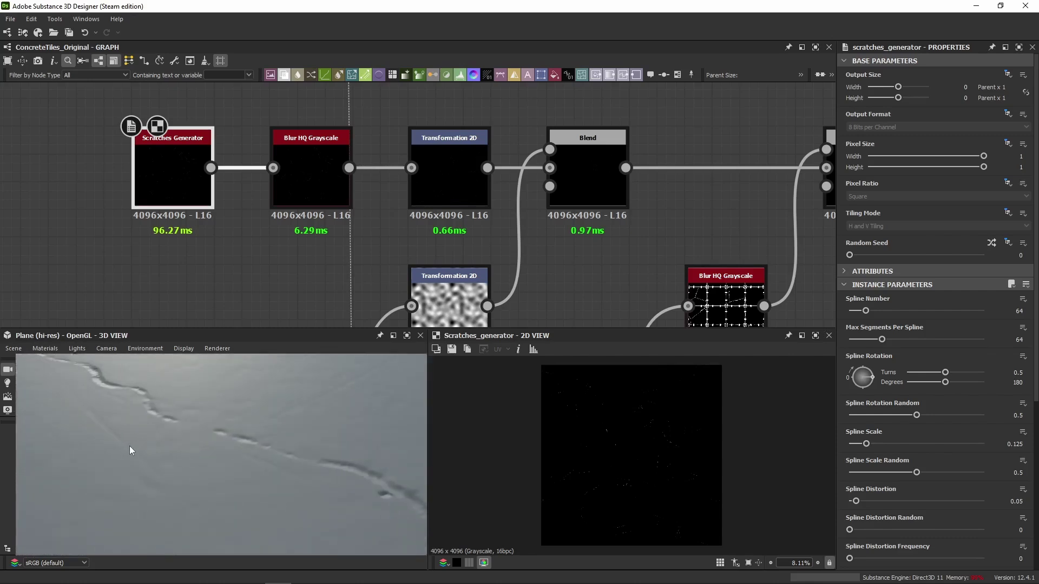
scroll(449, 219, down, 3)
middle_drag(449, 219, 409, 215)
scroll(219, 433, down, 10)
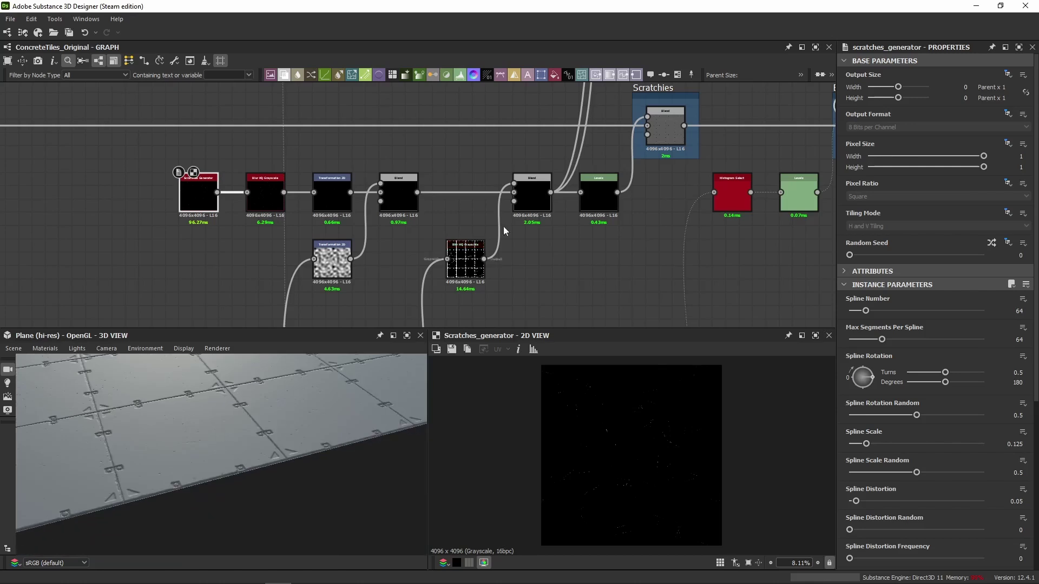
Temporarily set Level Out High to 0.81 on the Levels feeding the Scratchies Blend, inspect the scratches in 3D, and undo it.
click(669, 130)
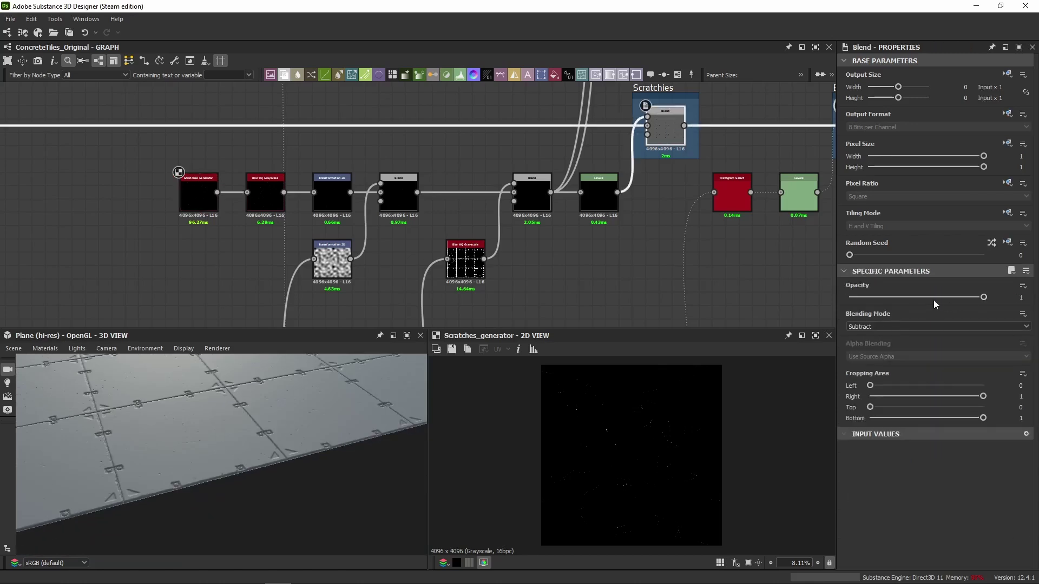
double_click(667, 132)
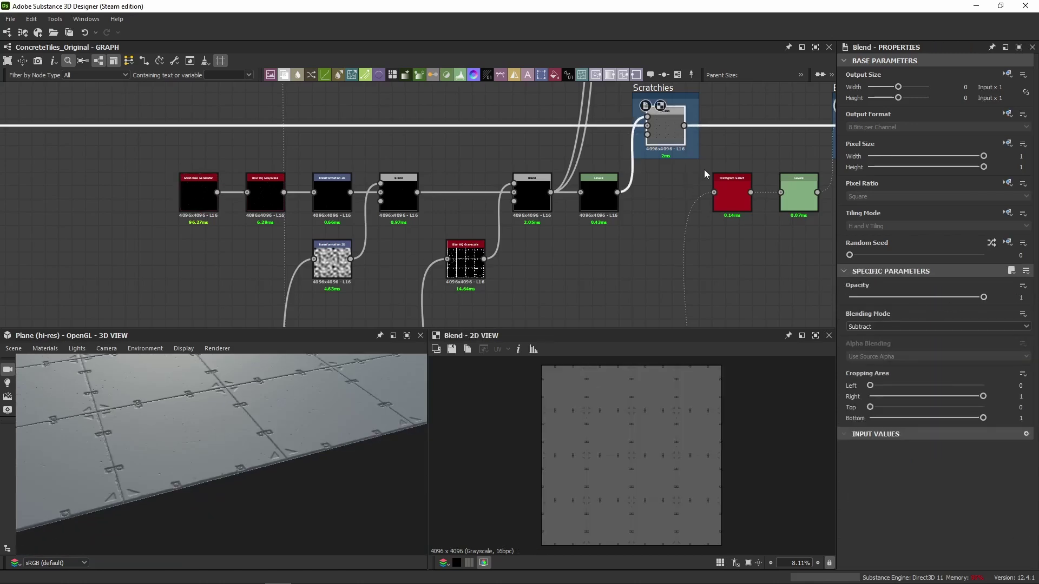
click(598, 203)
click(1027, 272)
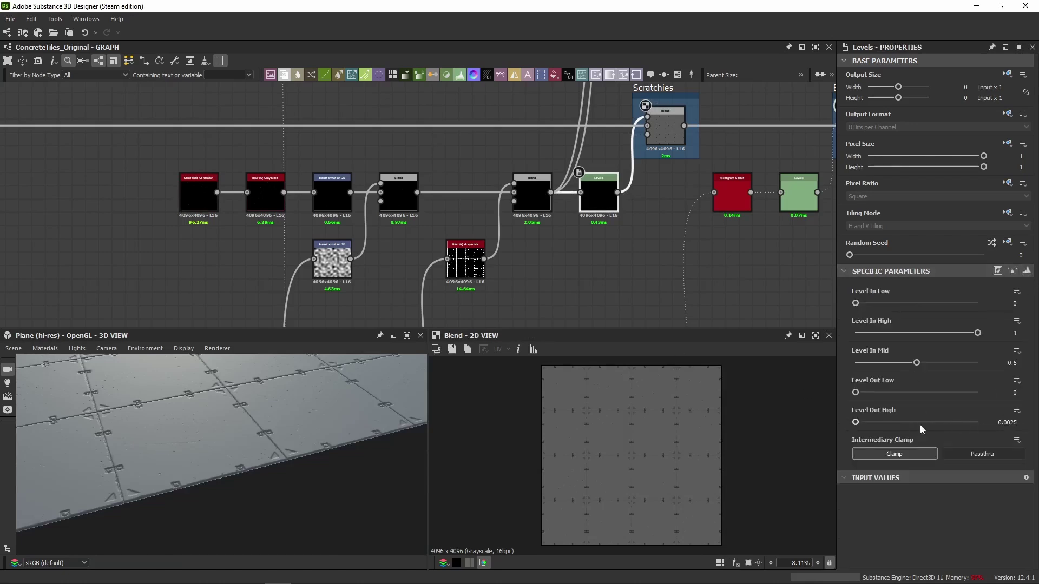
click(948, 423)
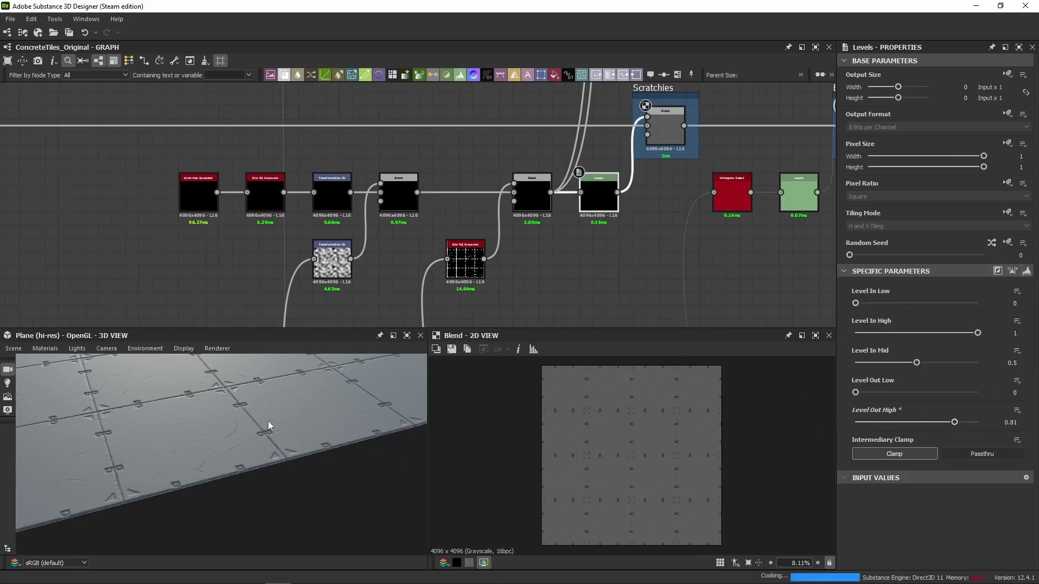
scroll(255, 436, up, 4)
middle_drag(256, 436, 275, 452)
drag(275, 452, 302, 466)
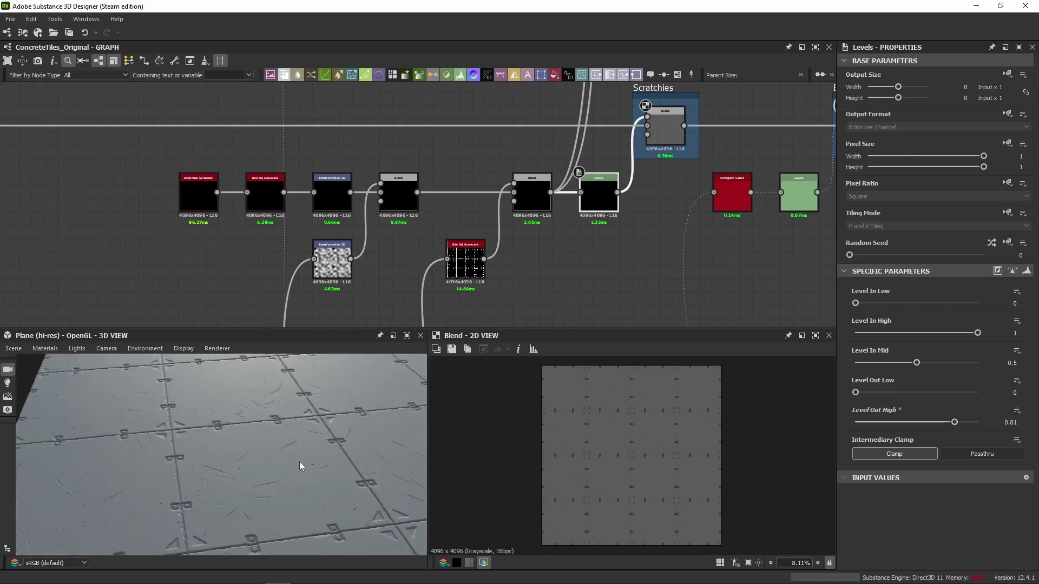
key(ctrl+z)
Preview the Scratches Generator up close in the 2D view and examine its spline parameters.
middle_drag(351, 276, 513, 253)
middle_drag(356, 221, 375, 208)
click(376, 172)
double_click(376, 172)
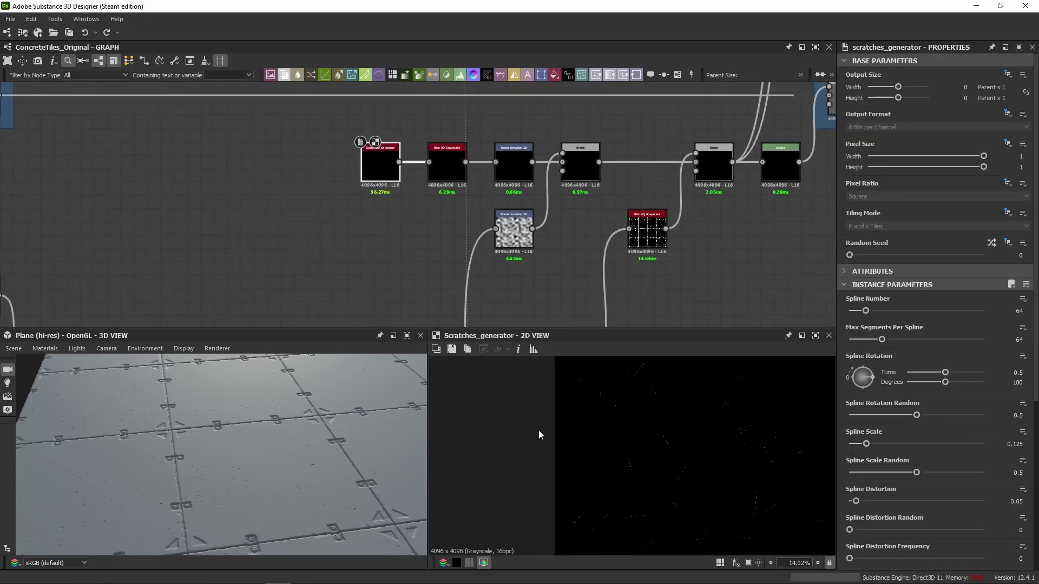
scroll(385, 165, up, 4)
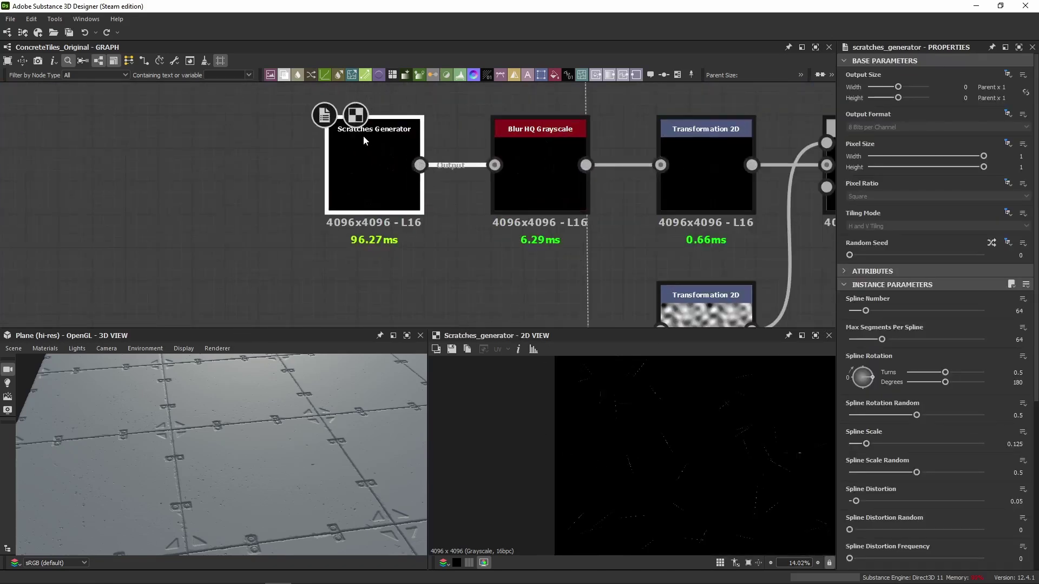
Review the Scratches Generator's remaining instance parameters, from spline width and position randomness to fade mode and non-square expansion.
scroll(872, 343, down, 3)
scroll(872, 342, down, 4)
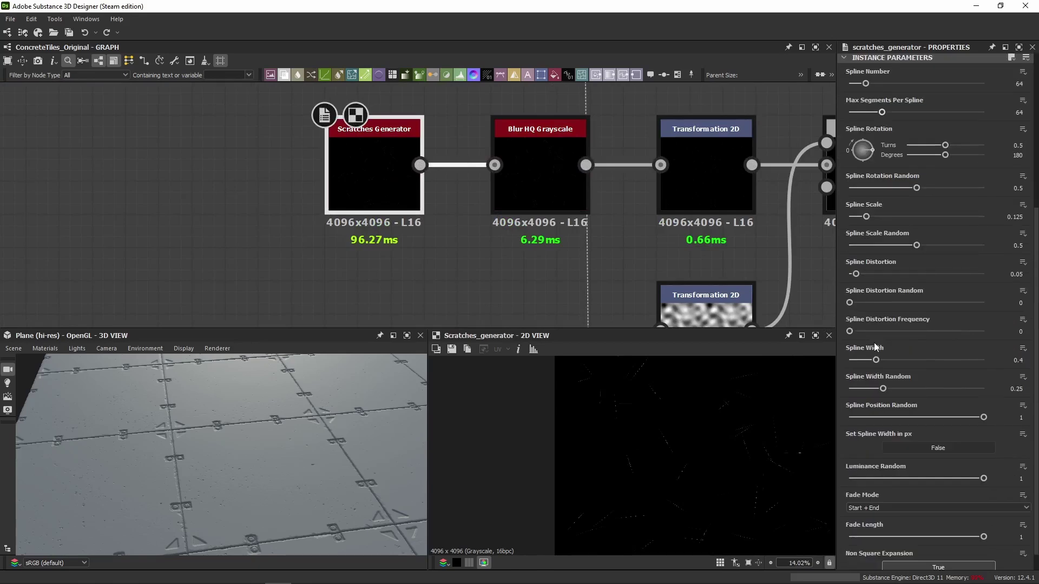
mouse_move(1034, 250)
mouse_down()
mouse_move(1035, 242)
mouse_move(1038, 262)
mouse_up()
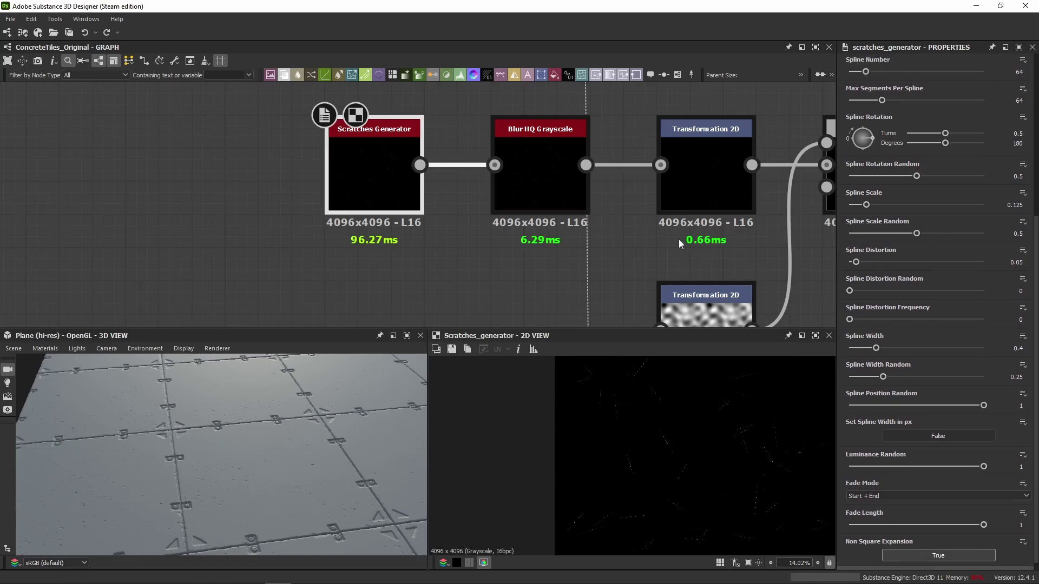
drag(1033, 296, 1038, 273)
Compare the Scratches Generator output with its Blur HQ Grayscale result on a single scratch up close in the 2D view.
click(540, 162)
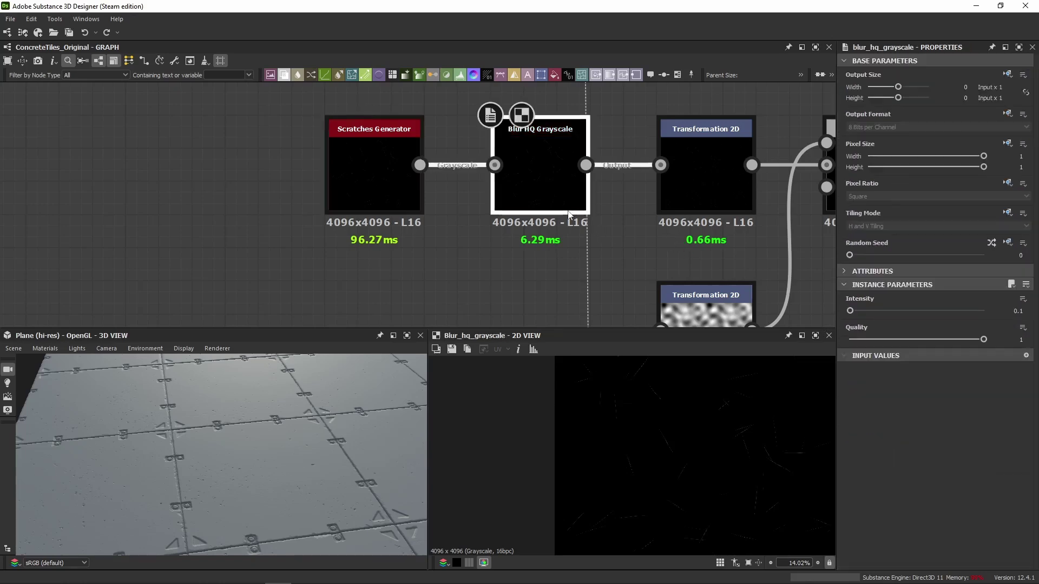
scroll(661, 447, up, 5)
scroll(661, 447, up, 2)
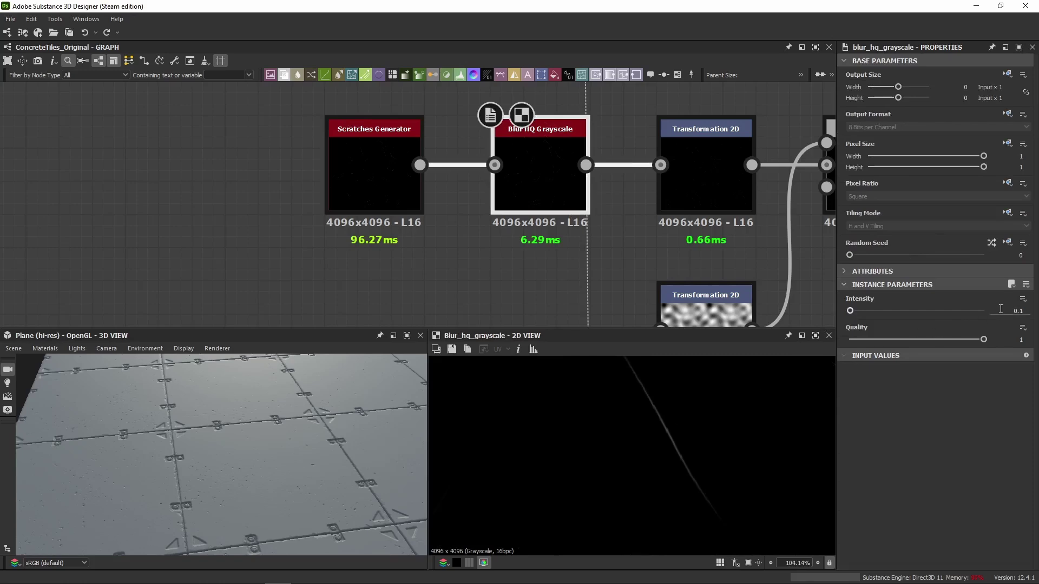
click(378, 191)
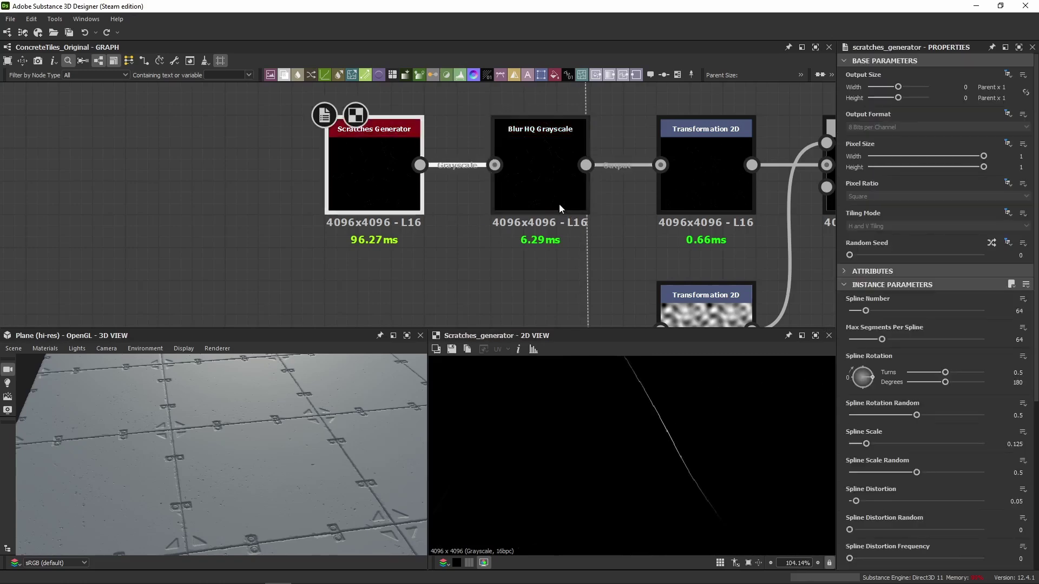
click(560, 204)
scroll(659, 402, up, 6)
click(387, 197)
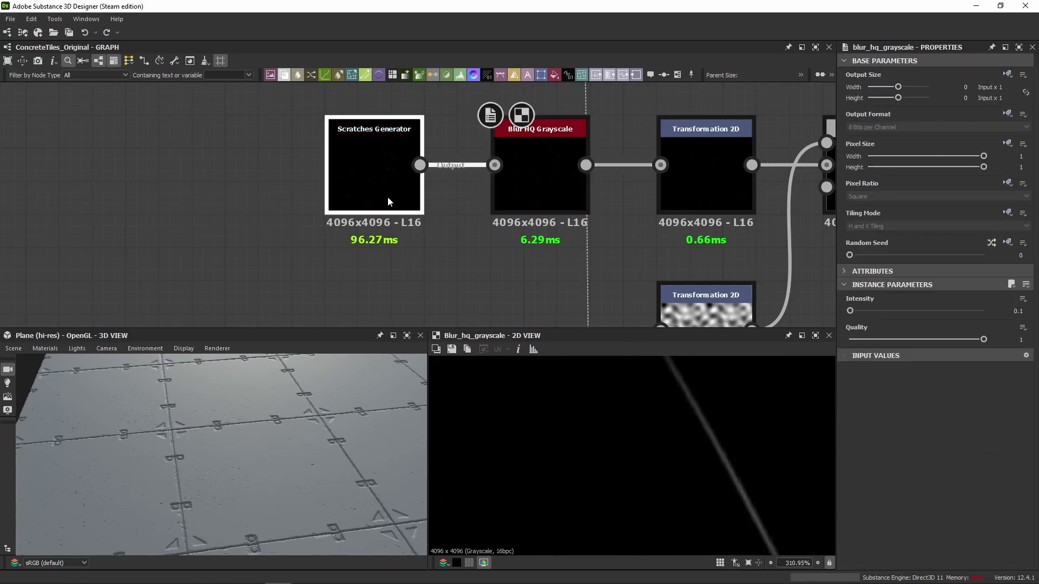
double_click(520, 205)
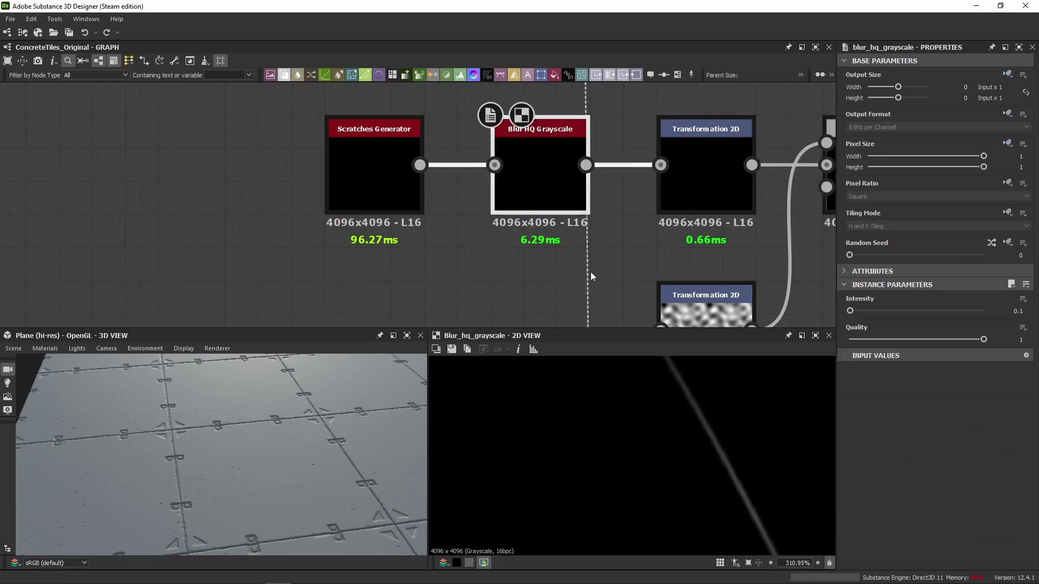
Preview the scratches' Transformation 2D against the Scratches Generator output and recheck the generator's spline parameters.
middle_drag(486, 279, 238, 280)
double_click(427, 190)
double_click(155, 185)
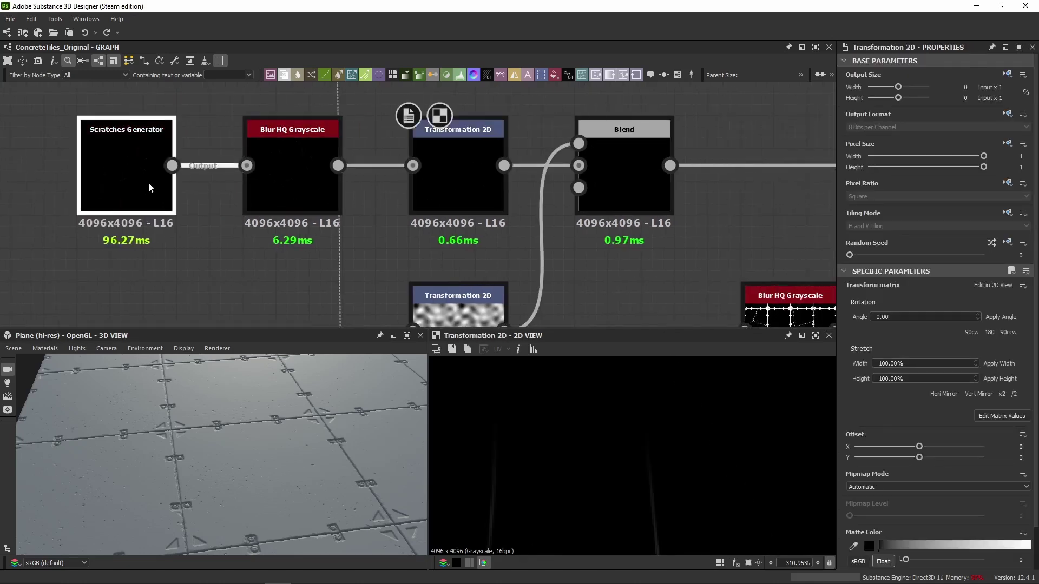
scroll(912, 418, down, 3)
scroll(912, 417, down, 1)
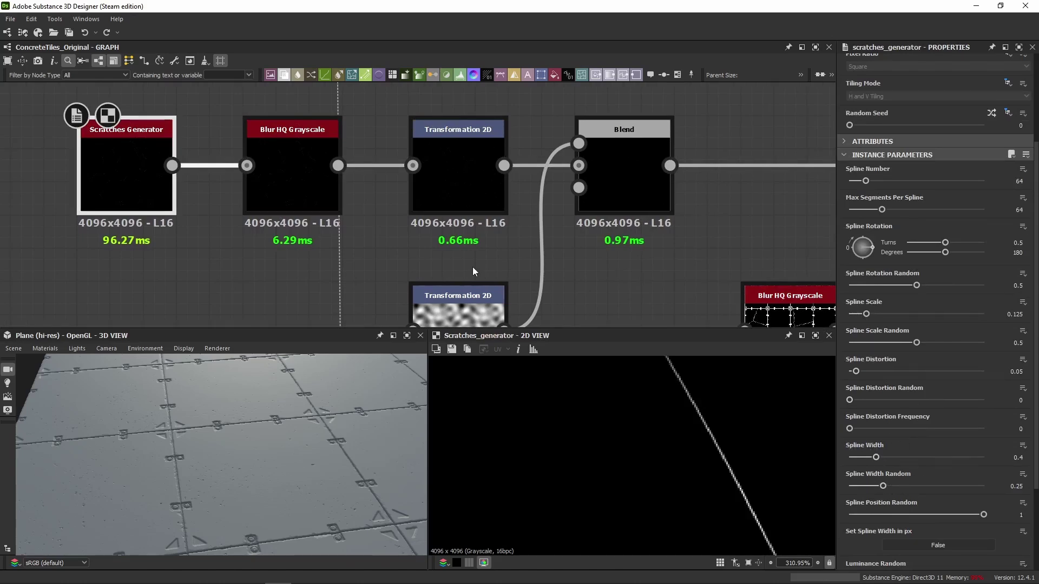
Inspect the scratches' Transformation 2D with its matrix values and compare its scale against the Scratches Generator output.
double_click(453, 195)
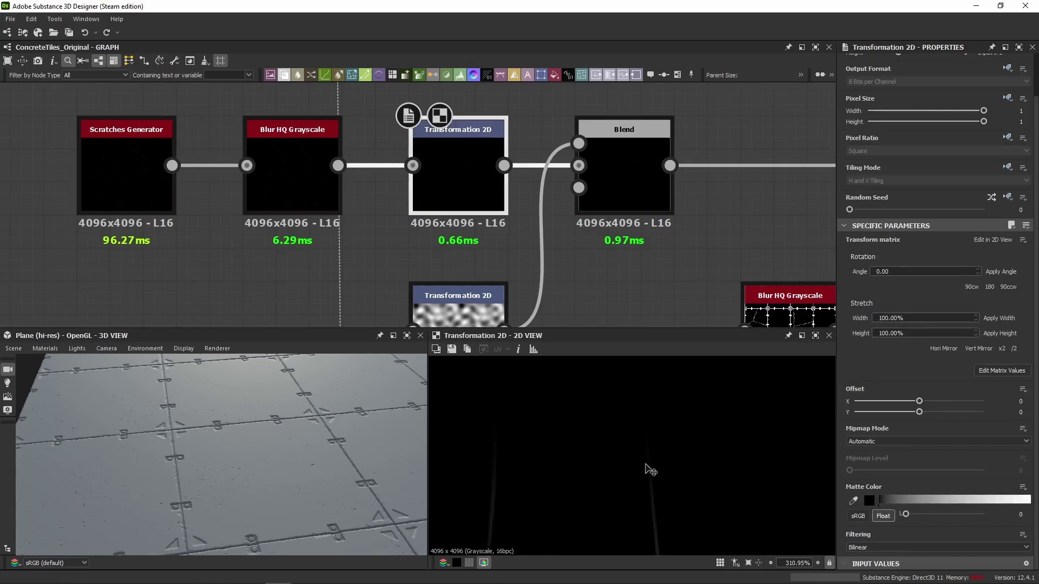
scroll(650, 471, down, 10)
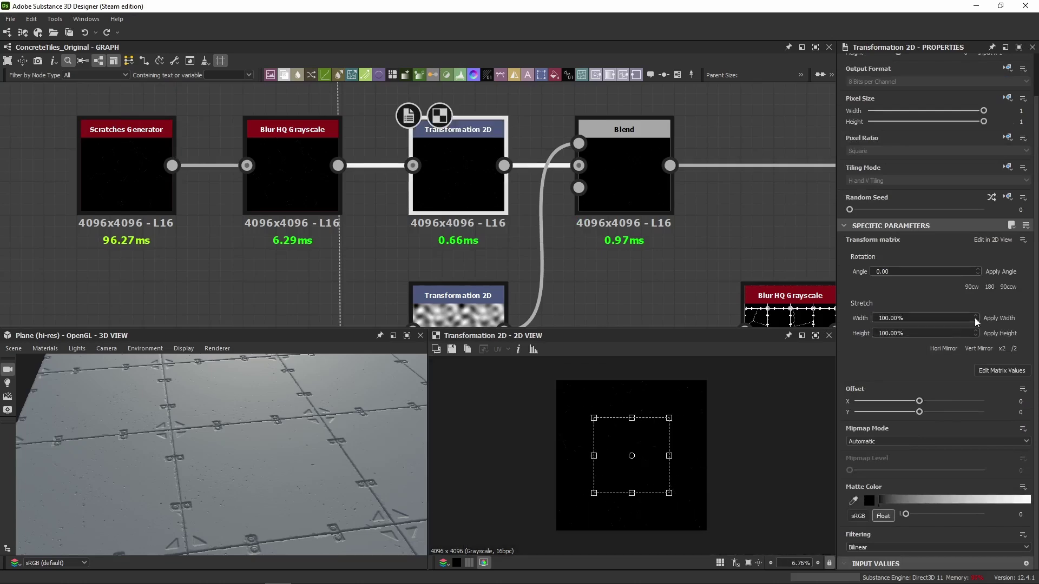
click(1001, 370)
scroll(635, 460, up, 3)
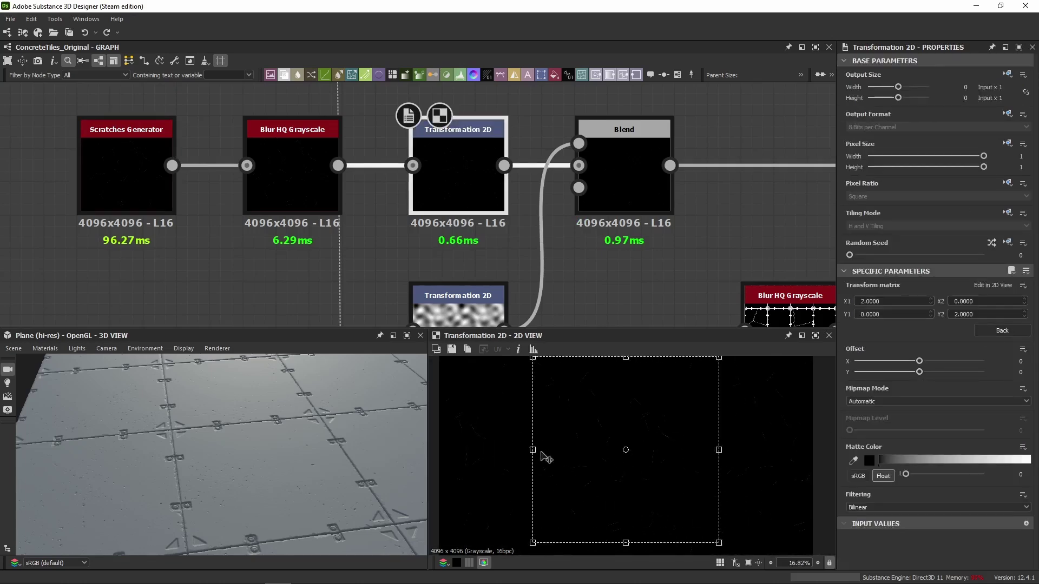
scroll(499, 440, up, 2)
scroll(642, 232, down, 2)
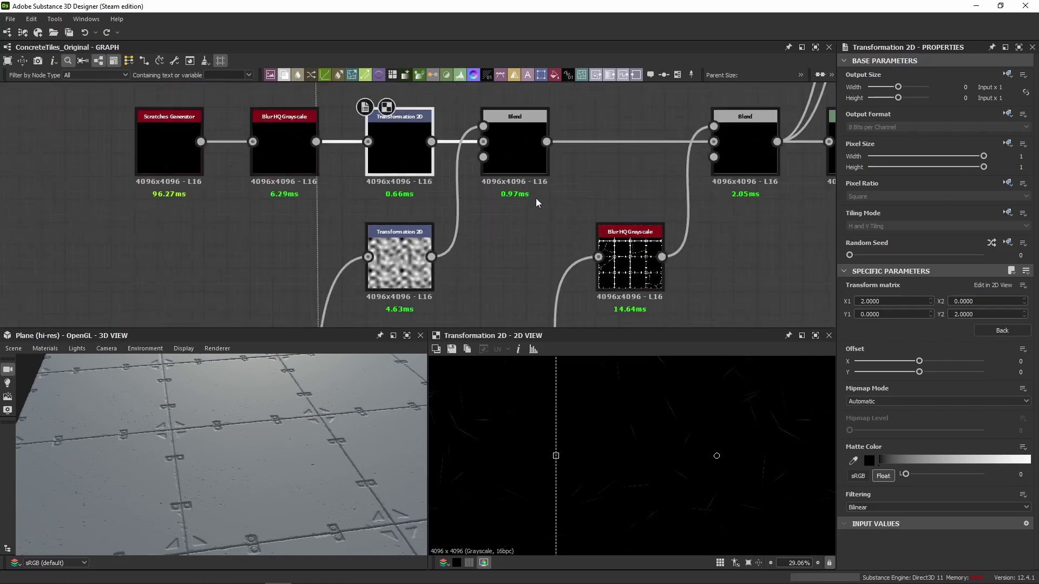
click(151, 167)
double_click(151, 167)
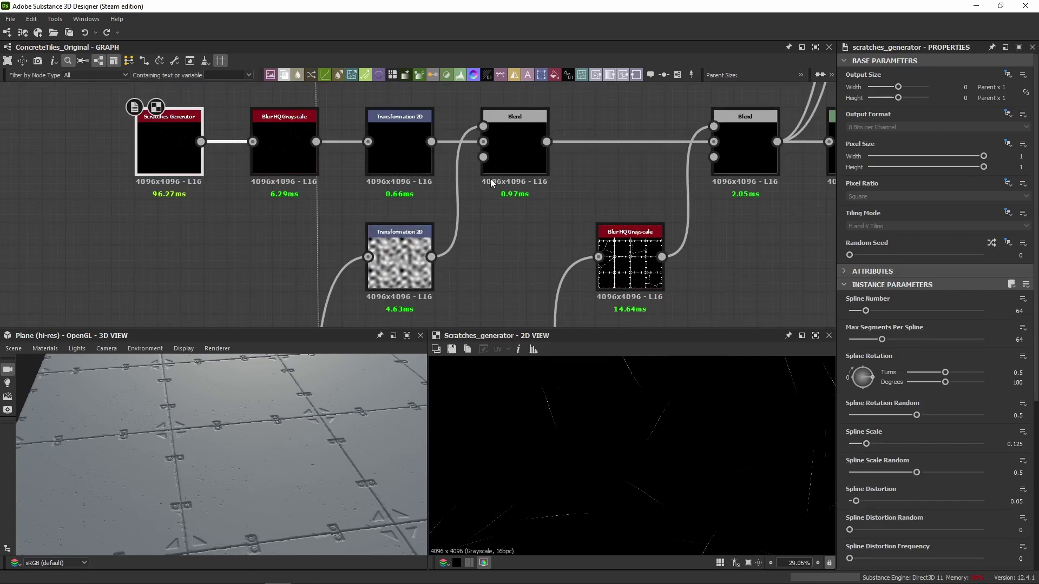
click(390, 150)
double_click(391, 147)
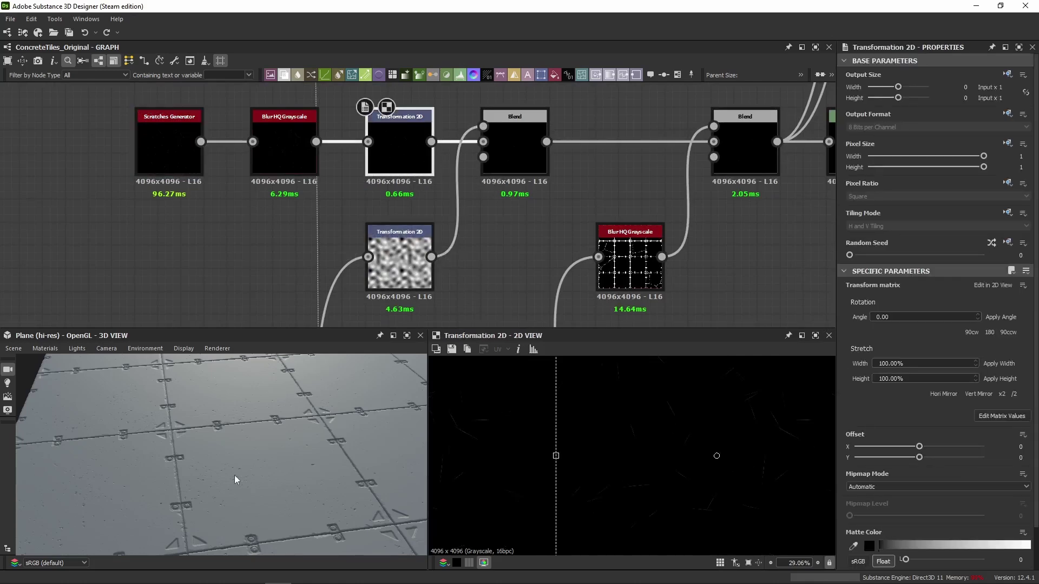
Inspect the tiles in 3D and compare the scratches' Transformation 2D, the noise Transformation 2D and the Multiply Blend combining them.
drag(235, 475, 299, 391)
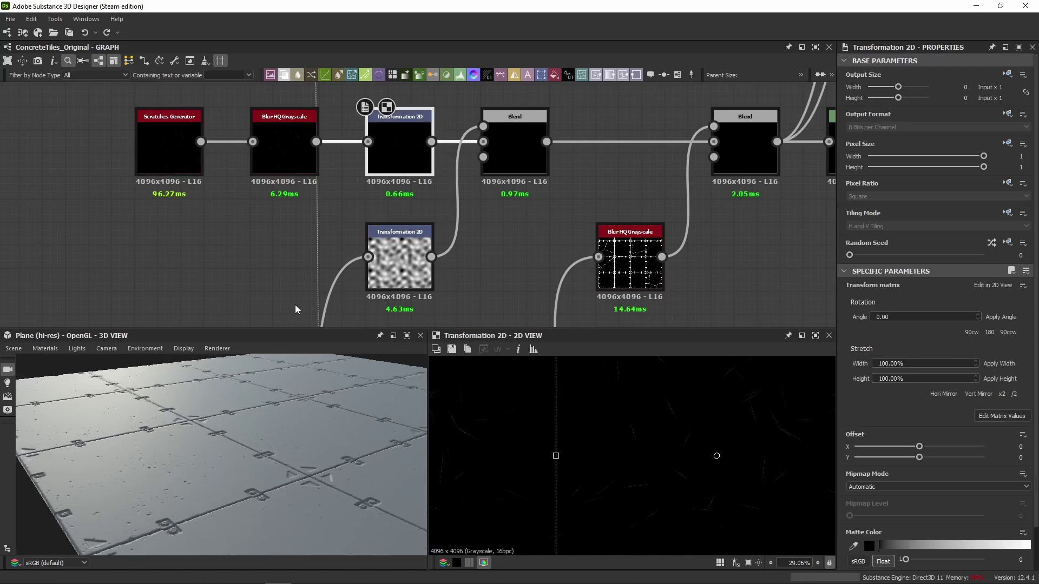
double_click(507, 151)
scroll(505, 250, down, 2)
double_click(417, 218)
middle_drag(512, 161, 497, 213)
double_click(492, 176)
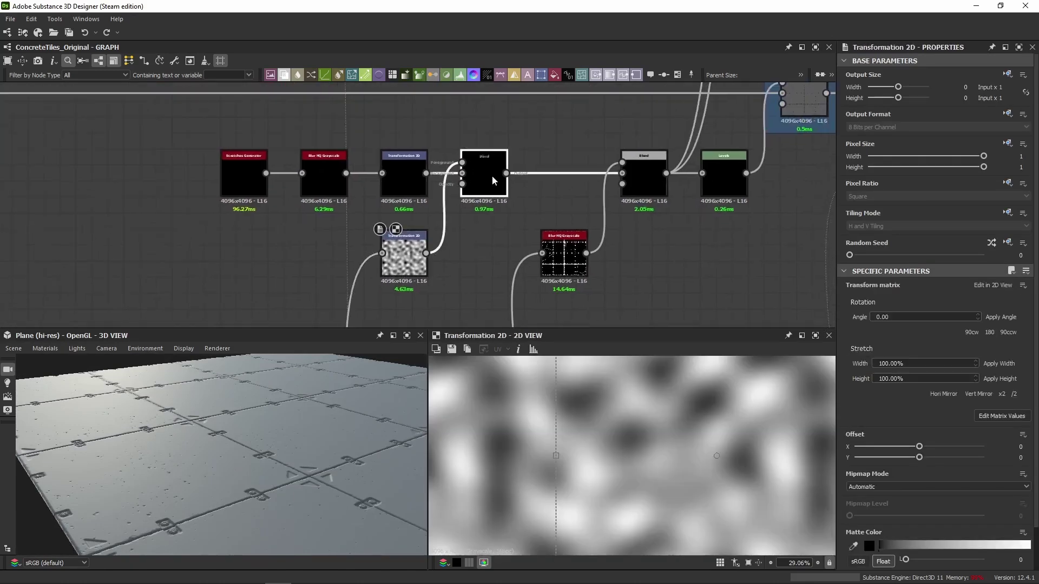
double_click(411, 178)
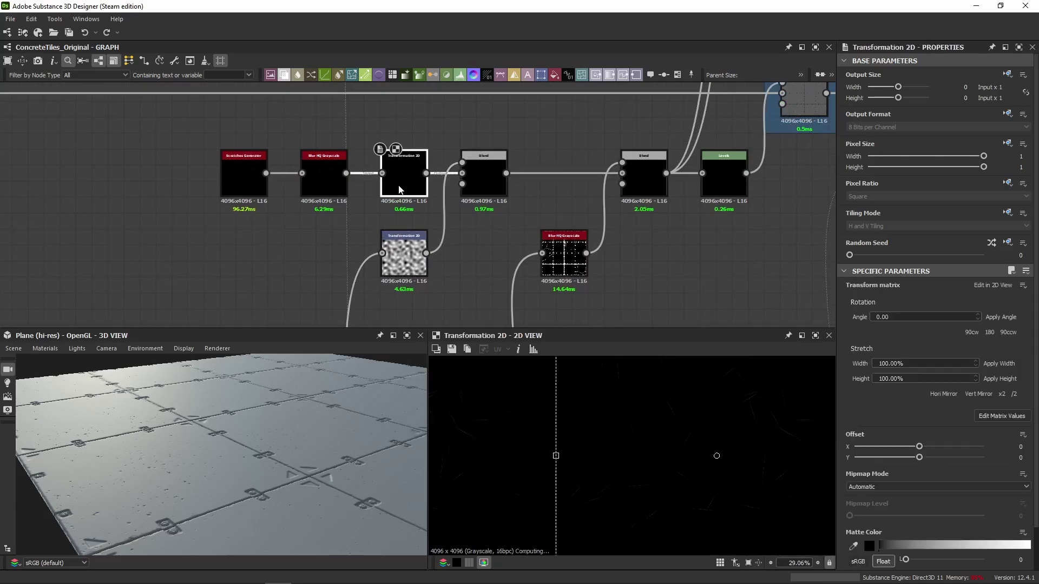
double_click(398, 252)
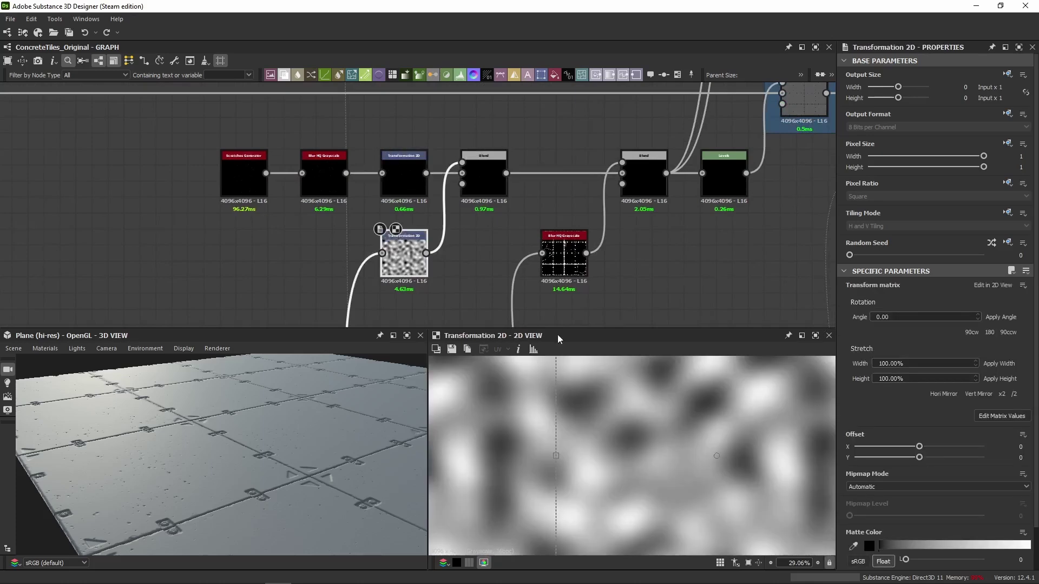
double_click(490, 180)
double_click(425, 267)
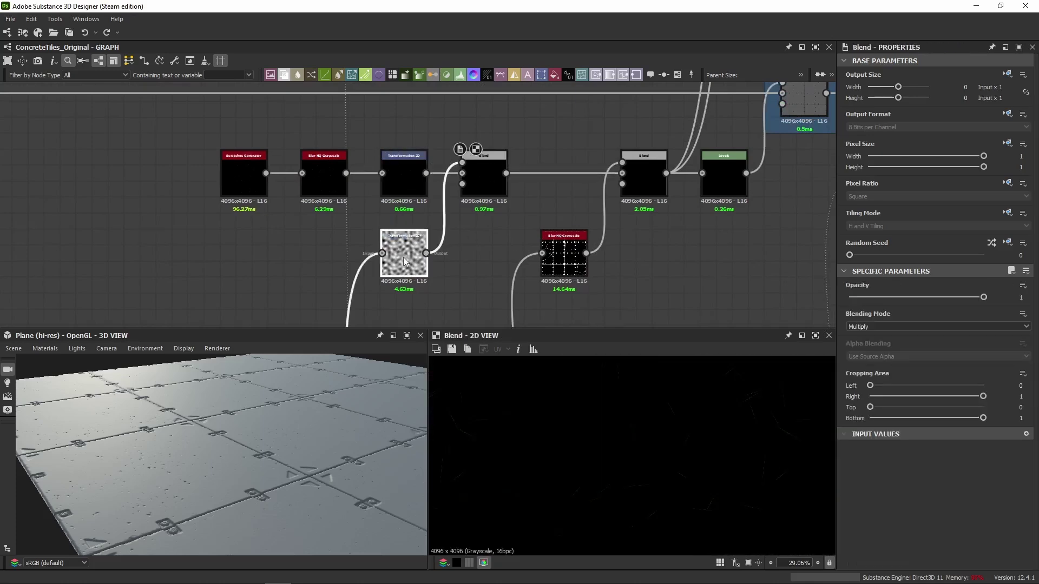
Trace the noise Transformation 2D's input back through the graph to its source in the Noises frame.
middle_drag(426, 267, 482, 164)
scroll(470, 203, down, 3)
middle_drag(471, 203, 952, 198)
middle_drag(365, 154, 946, 157)
middle_drag(260, 172, 973, 130)
scroll(460, 193, up, 2)
scroll(514, 184, up, 3)
scroll(514, 184, up, 2)
middle_drag(420, 197, 427, 59)
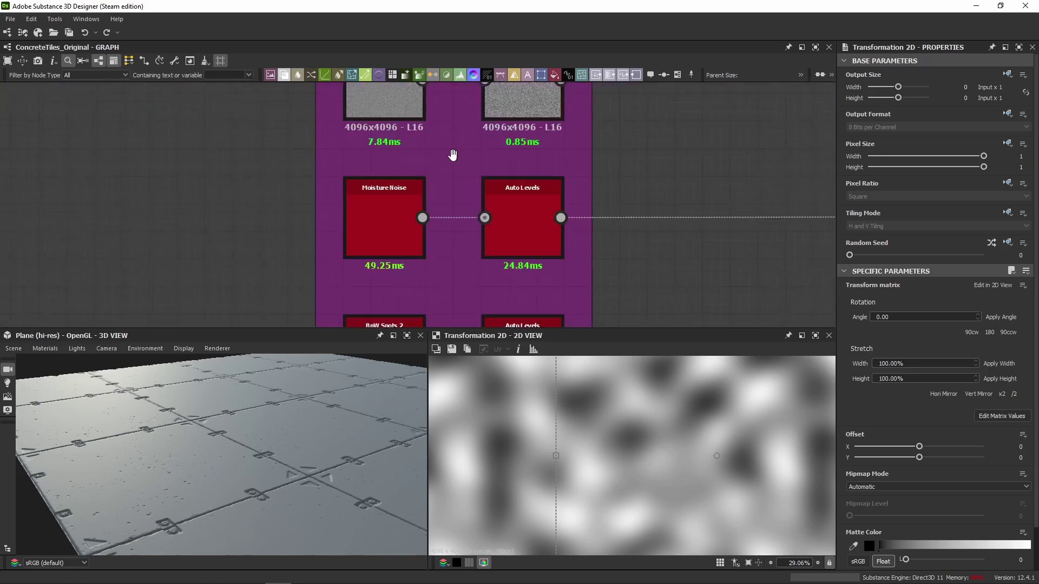
middle_drag(433, 157, 410, 287)
scroll(732, 192, down, 3)
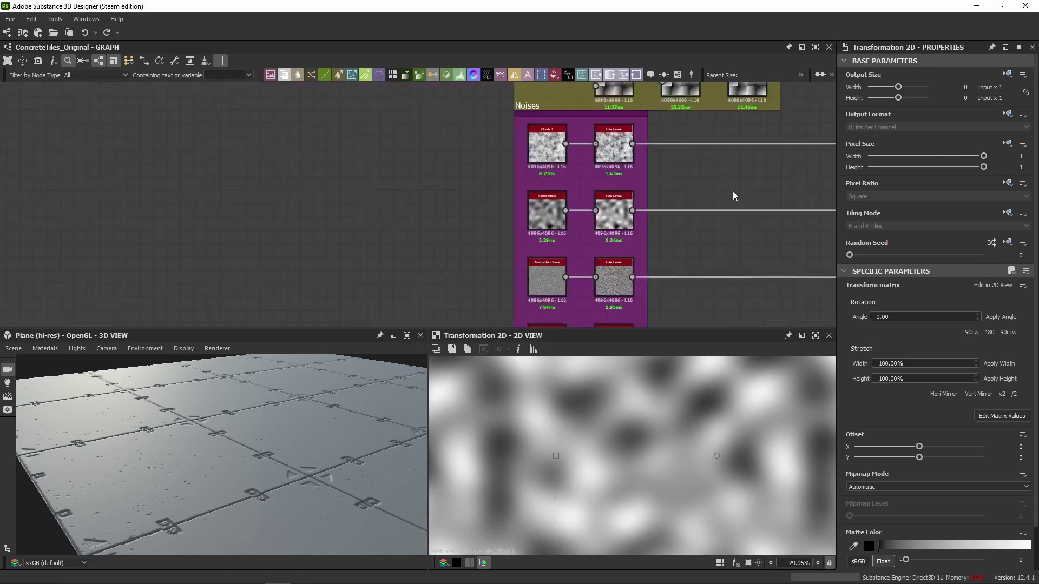
Follow the noise link back to the scratches chain and examine the noise Transformation 2D's output and stretch settings.
middle_drag(733, 192, 379, 157)
scroll(698, 160, down, 3)
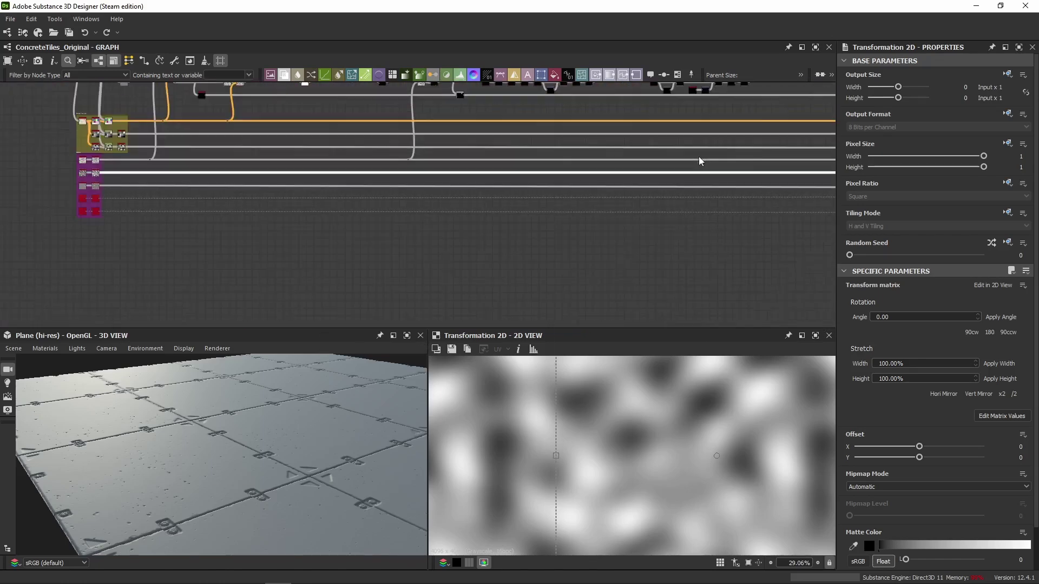
scroll(698, 160, down, 2)
middle_drag(698, 160, 331, 146)
middle_drag(245, 176, 305, 180)
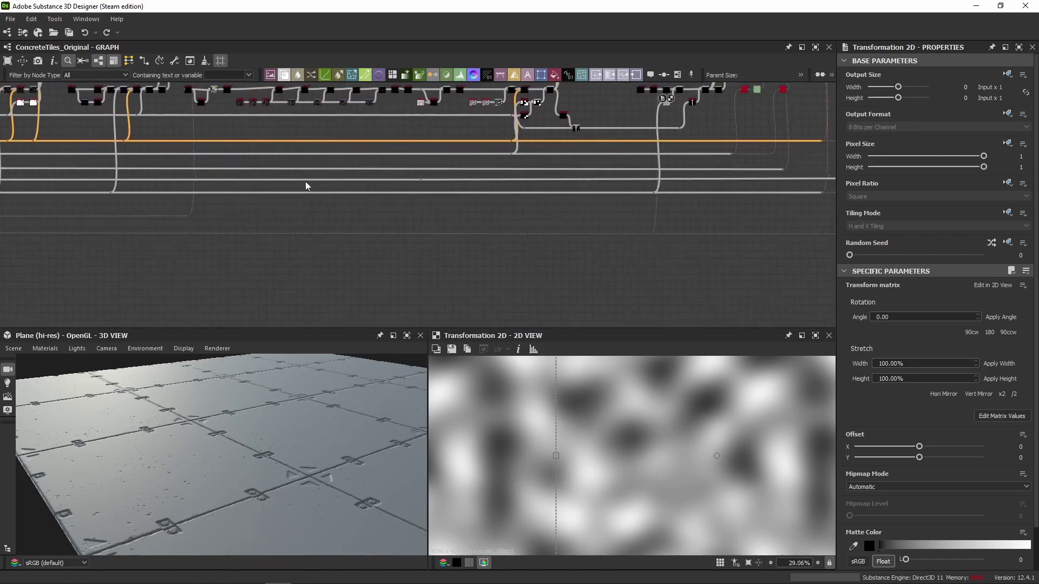
scroll(436, 190, up, 2)
scroll(370, 119, up, 6)
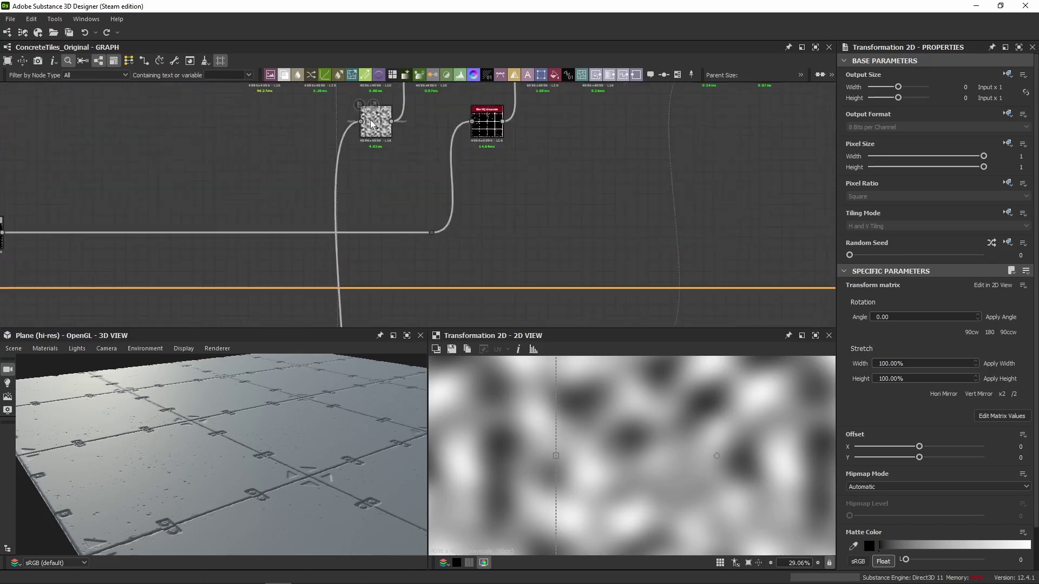
scroll(749, 401, down, 6)
scroll(946, 379, down, 1)
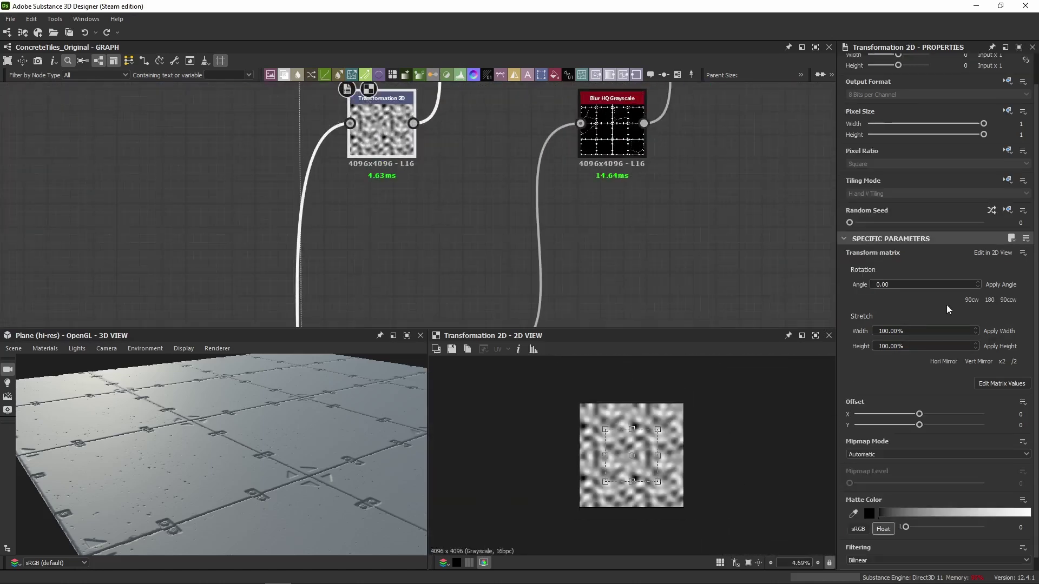
Preview the Multiply Blend and check how the Blur HQ Grayscale crack and joint mask feeds the Subtract Blend.
middle_drag(516, 186, 506, 315)
double_click(508, 157)
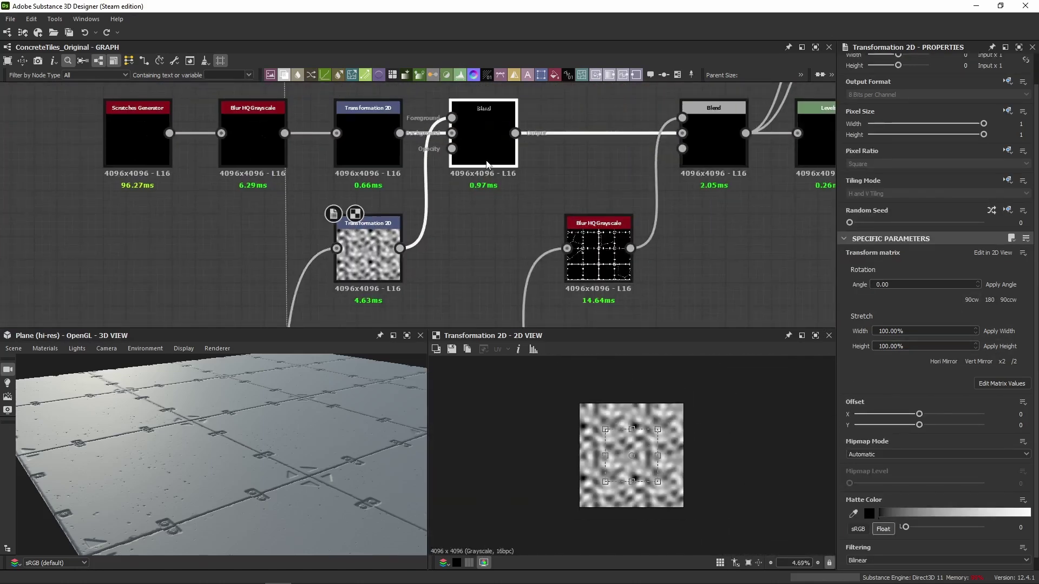
middle_drag(508, 157, 259, 152)
click(344, 251)
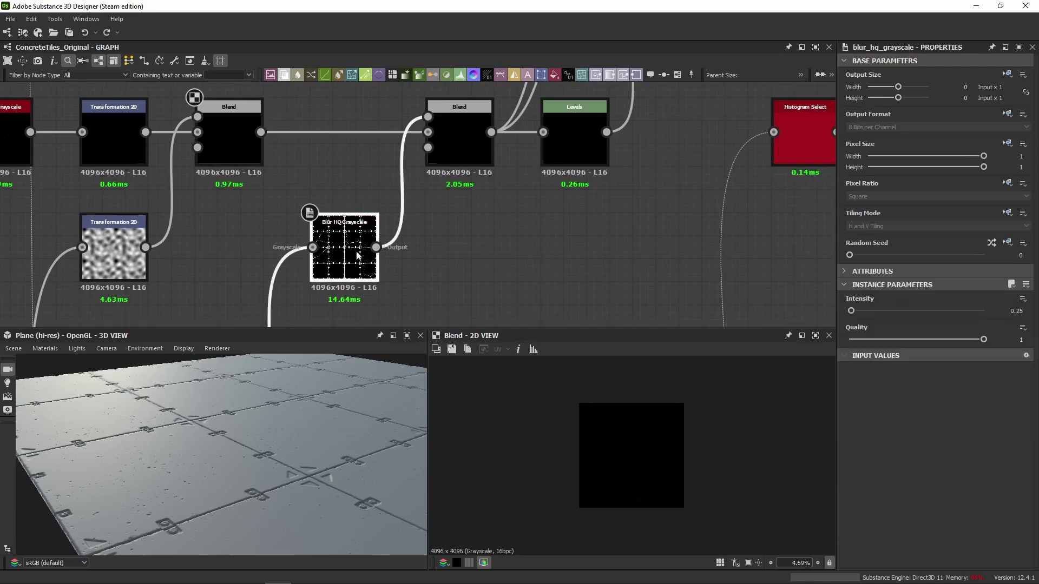
double_click(465, 144)
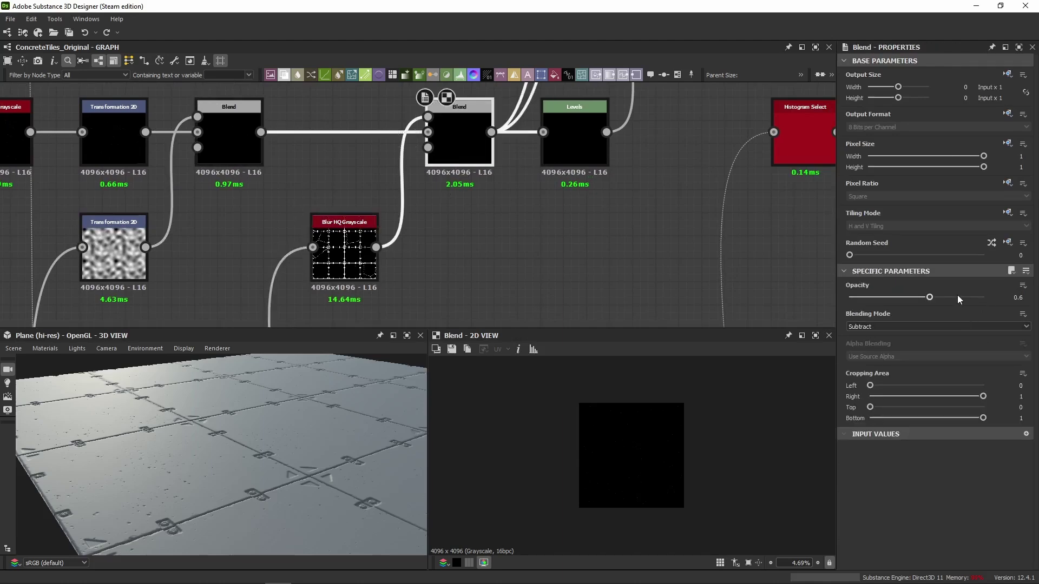
double_click(372, 258)
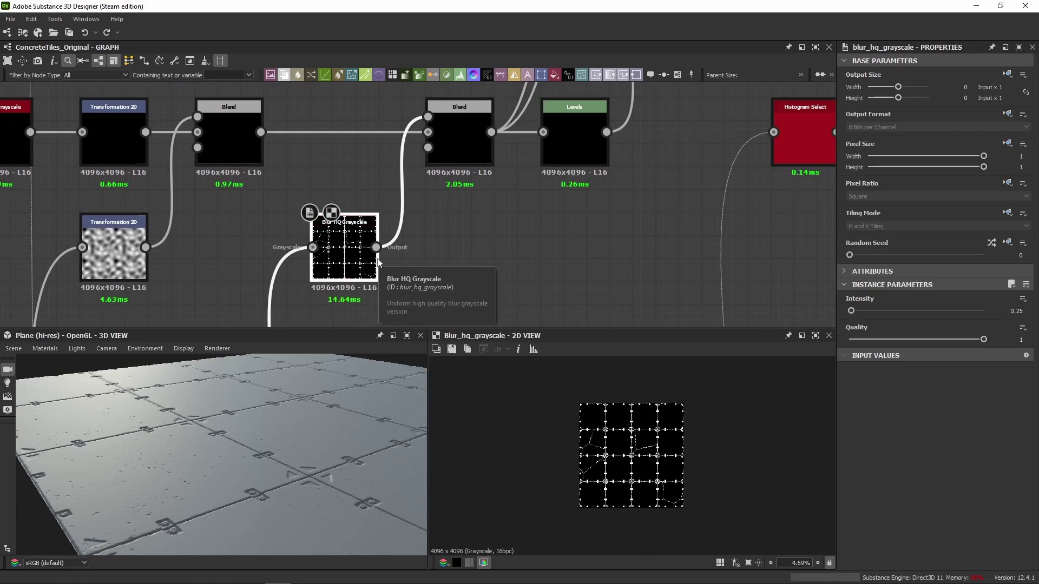
double_click(460, 157)
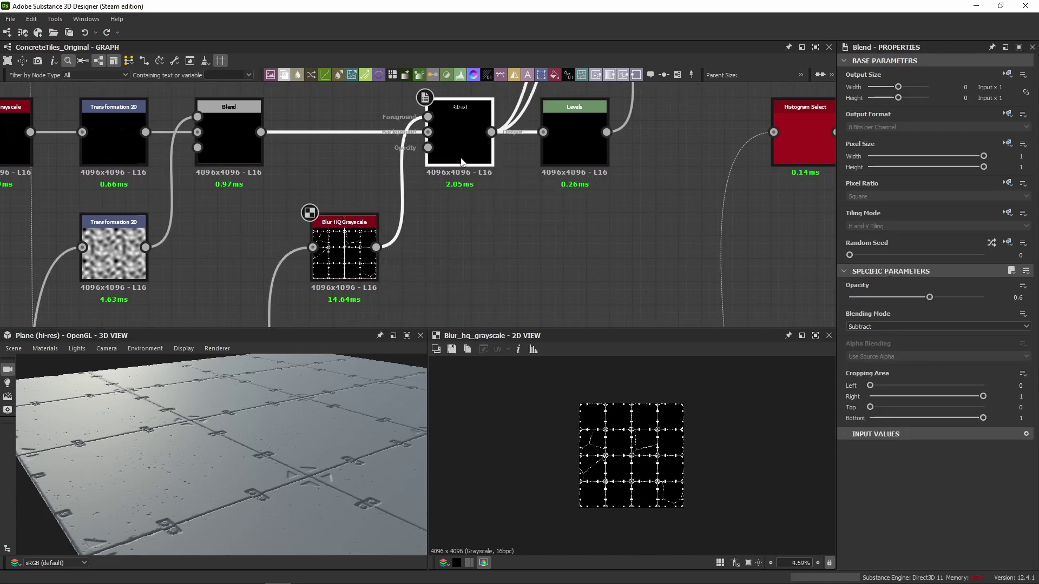
double_click(363, 280)
Follow the graph back from the Blur HQ Grayscale mask and preview the Subtract Blend after the Vector Warp Grayscale.
scroll(363, 280, down, 5)
middle_drag(364, 280, 627, 140)
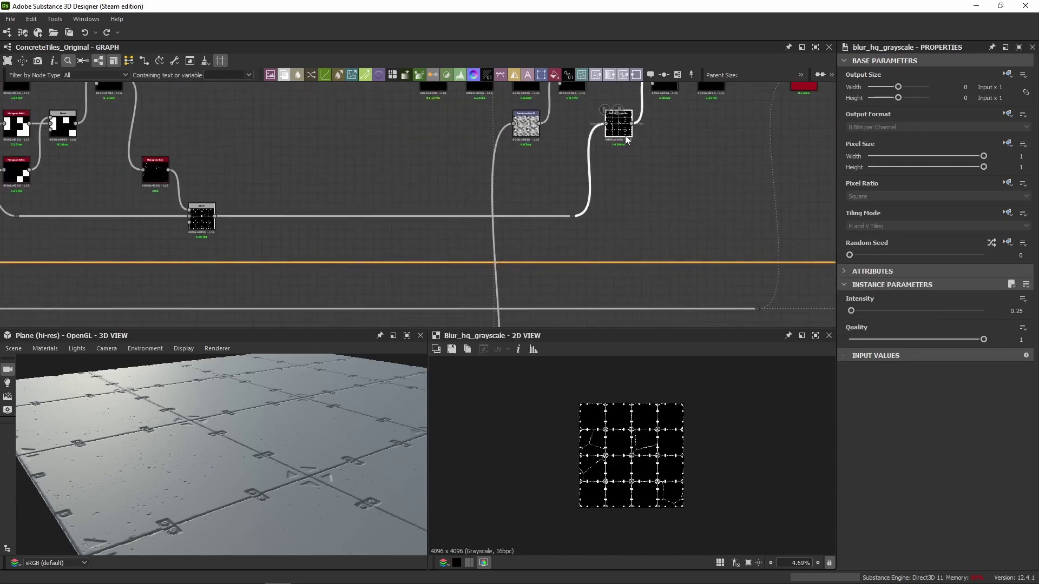
middle_drag(501, 174, 256, 204)
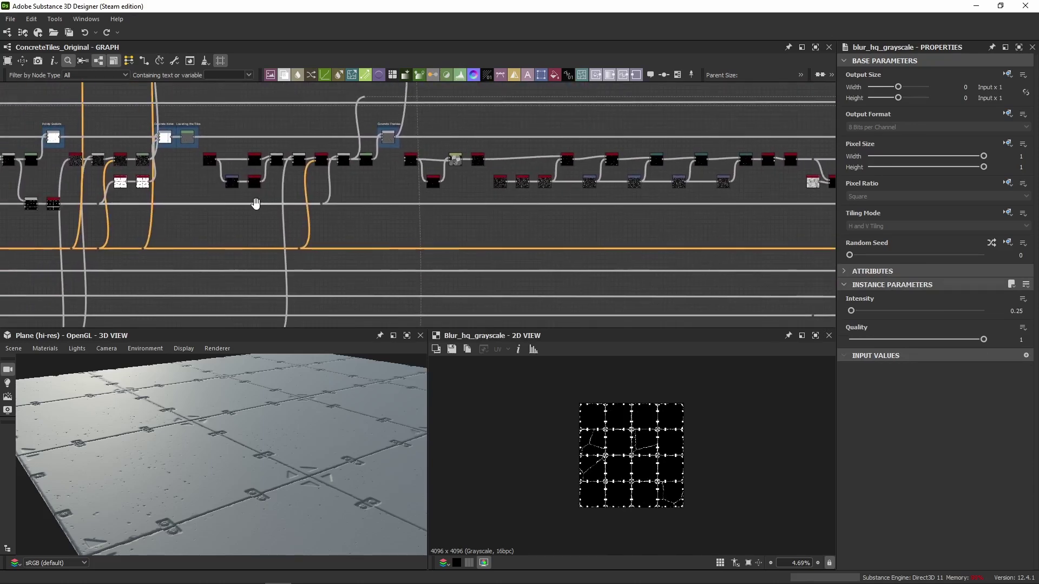
scroll(255, 204, up, 3)
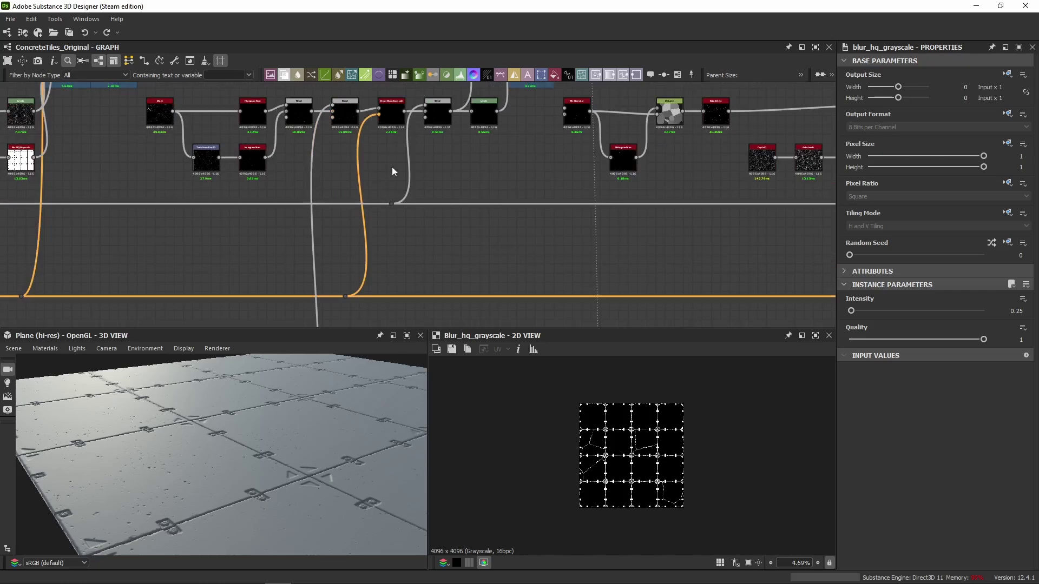
scroll(417, 198, up, 2)
scroll(427, 180, up, 4)
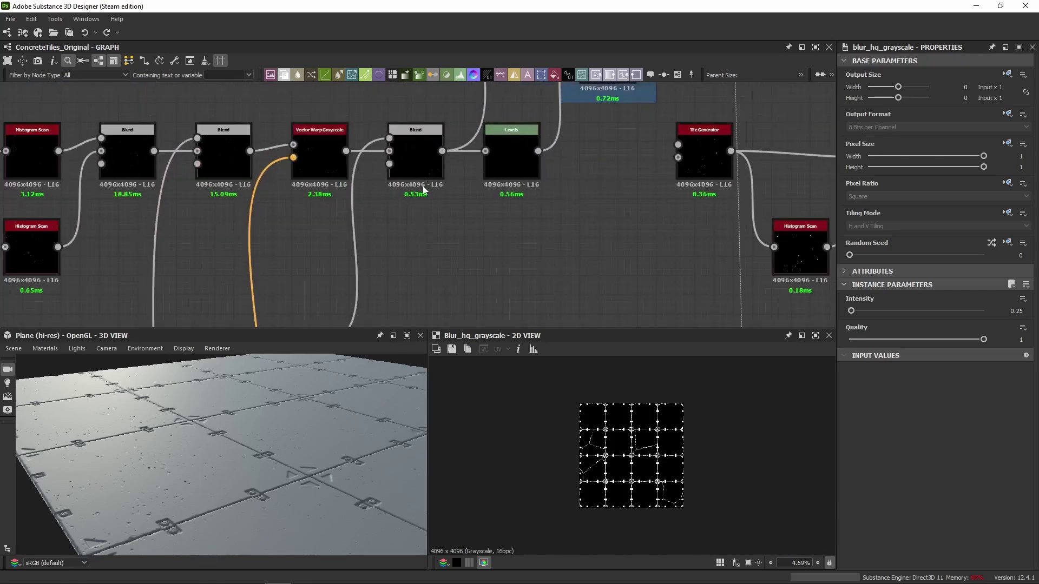
middle_drag(384, 231, 453, 259)
click(501, 190)
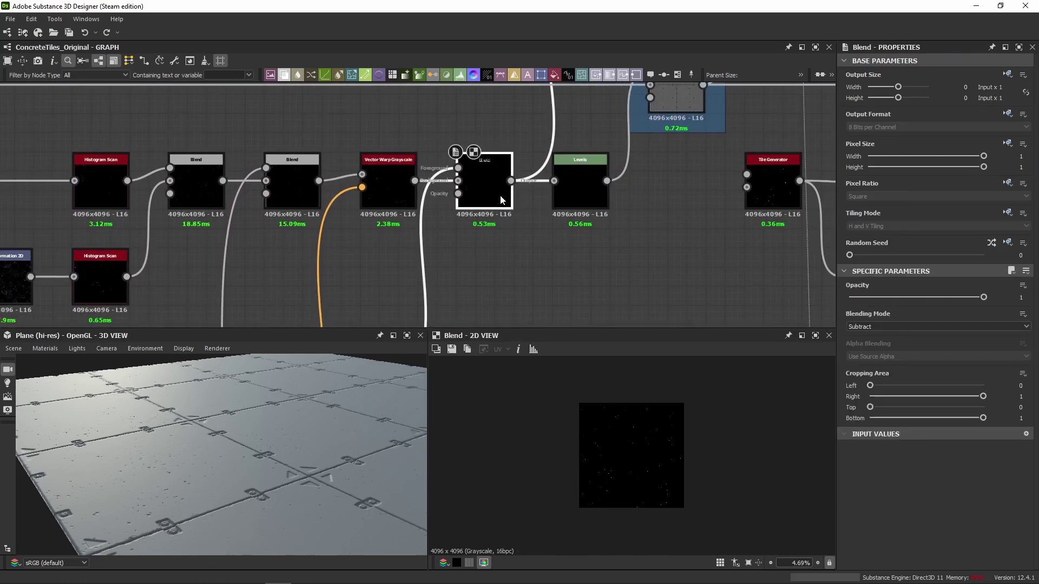
Trace the Subtract Blend's mask link back and check the joint mask's Histogram Scan, Invert Grayscale and Blur HQ Grayscale nodes.
scroll(411, 214, down, 3)
middle_drag(420, 213, 608, 158)
scroll(465, 156, up, 3)
scroll(400, 174, down, 2)
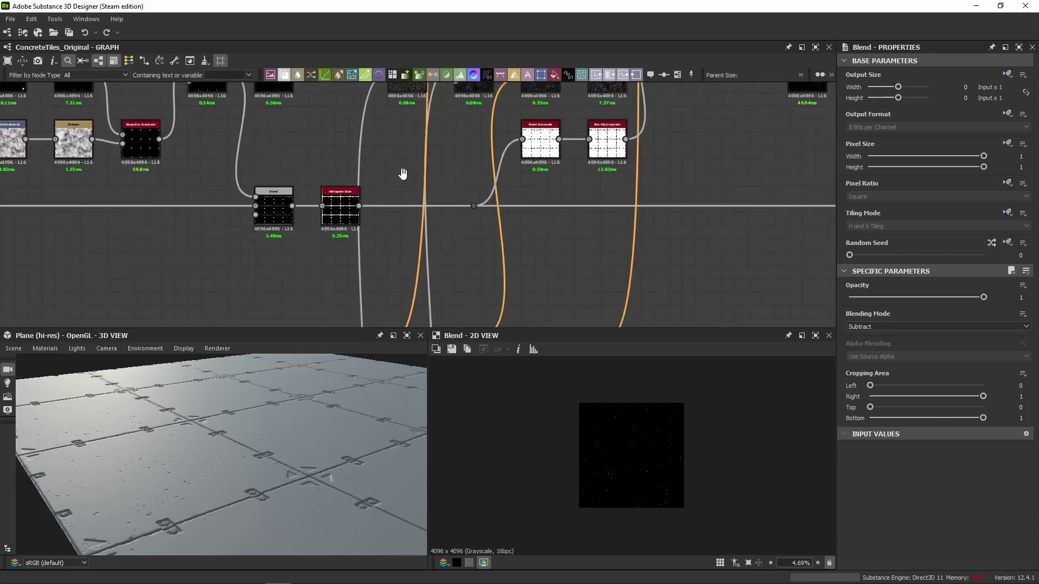
middle_drag(401, 174, 287, 262)
middle_drag(430, 233, 422, 197)
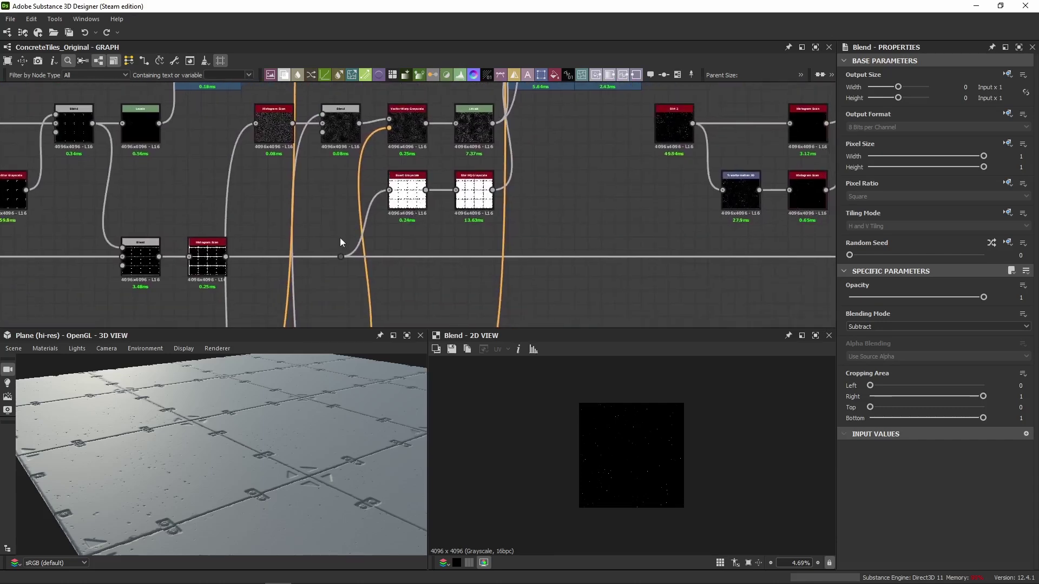
scroll(235, 271, up, 2)
click(234, 276)
middle_drag(562, 201, 515, 223)
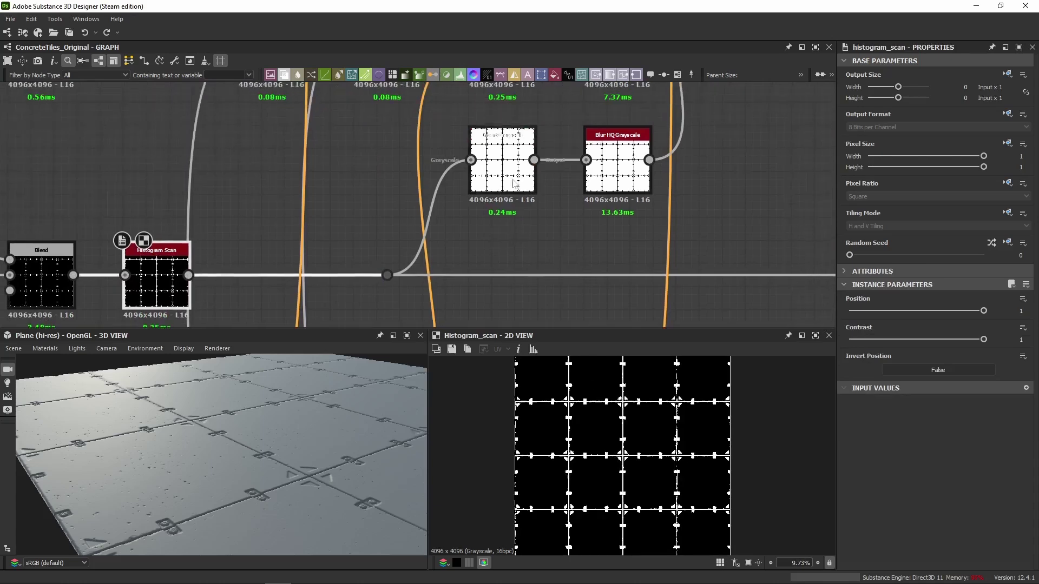
click(515, 180)
click(617, 173)
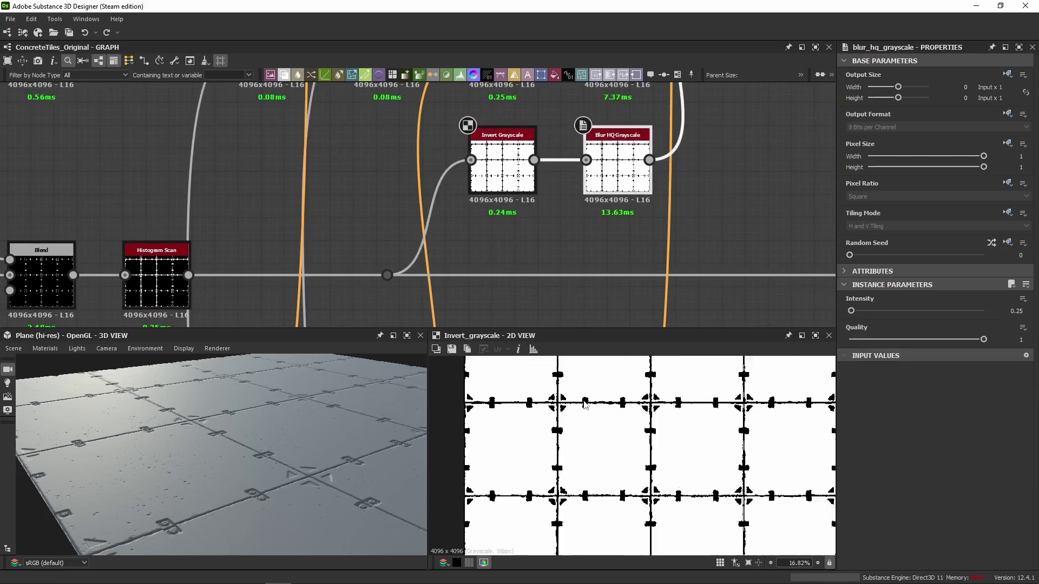
Return along the joint mask link to the Subtract Blend and preview its output again.
scroll(722, 283, down, 3)
middle_drag(688, 235, 275, 199)
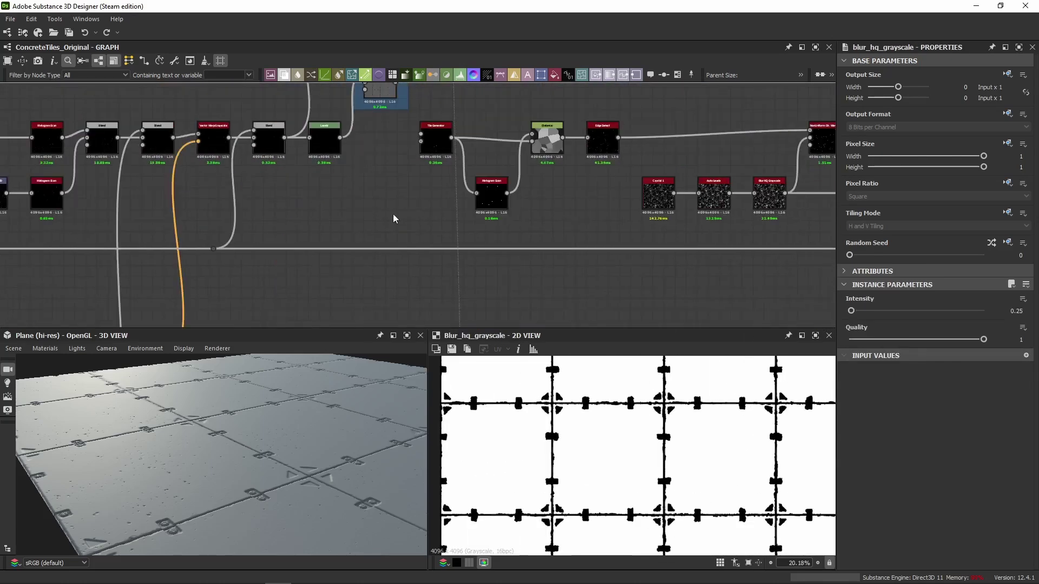
middle_drag(394, 219, 157, 232)
scroll(485, 209, up, 4)
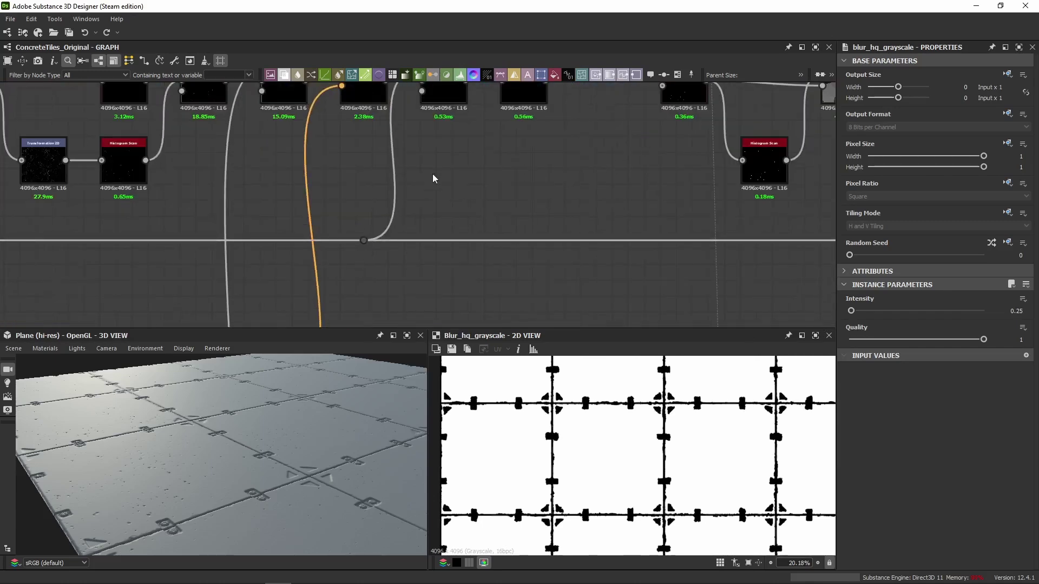
middle_drag(433, 174, 402, 209)
double_click(413, 125)
middle_drag(503, 228, 237, 229)
scroll(161, 190, down, 1)
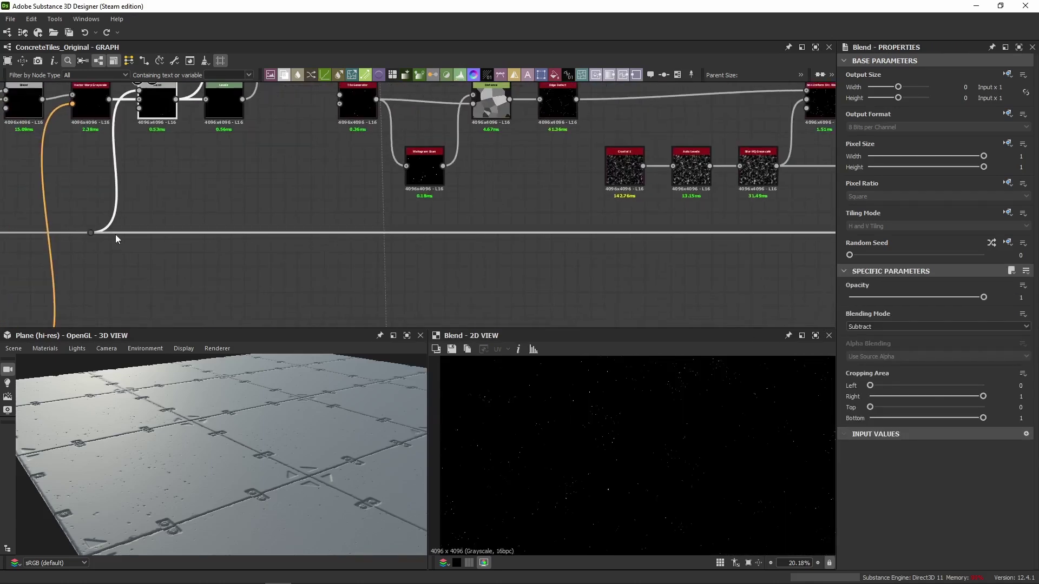
Follow the joint mask link to the cracks section and preview the Multiply Blend that limits cracks to selected tiles.
middle_drag(593, 236, 492, 211)
scroll(404, 228, up, 2)
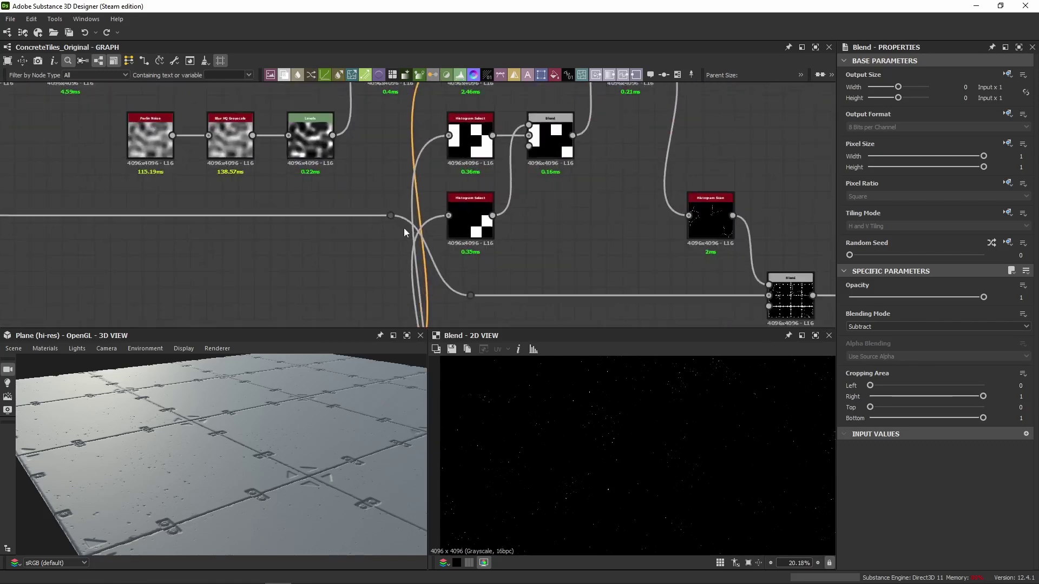
middle_drag(404, 228, 338, 158)
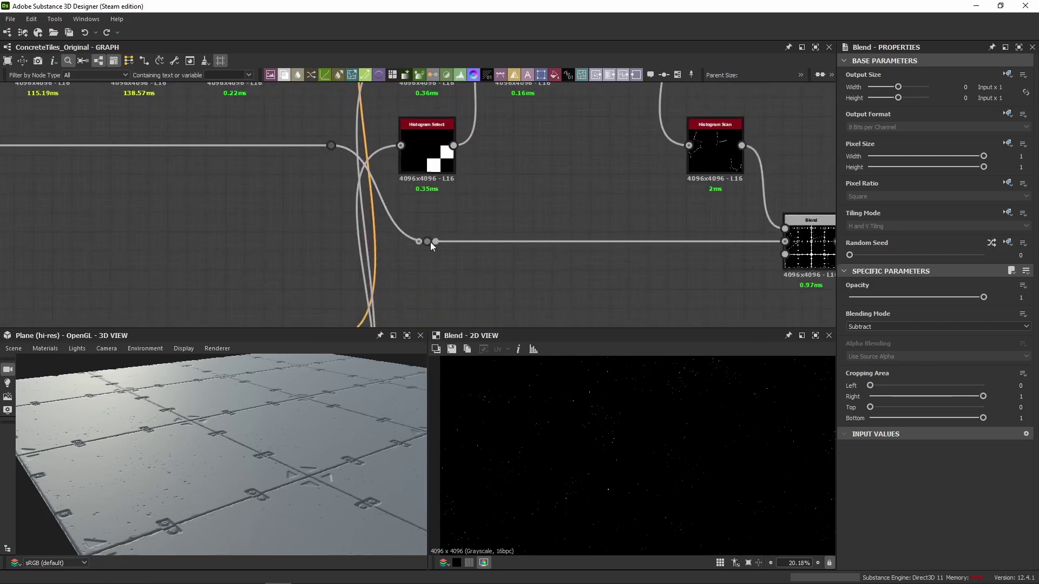
middle_drag(430, 241, 413, 279)
mouse_move(637, 230)
middle_down()
mouse_move(300, 191)
mouse_move(327, 219)
mouse_move(340, 320)
mouse_move(368, 400)
middle_up()
click(301, 163)
middle_drag(407, 238, 378, 163)
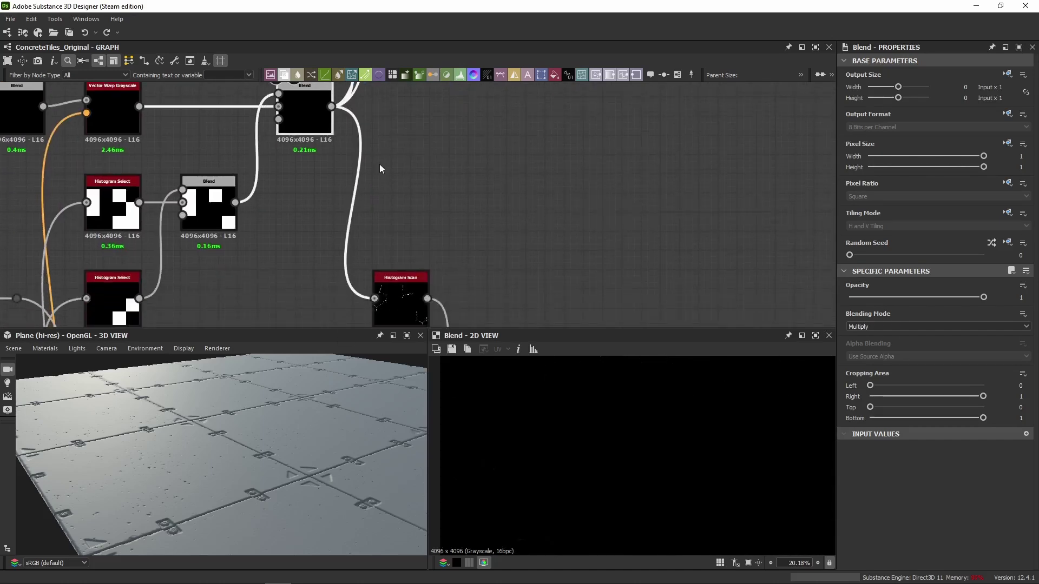
scroll(635, 457, down, 3)
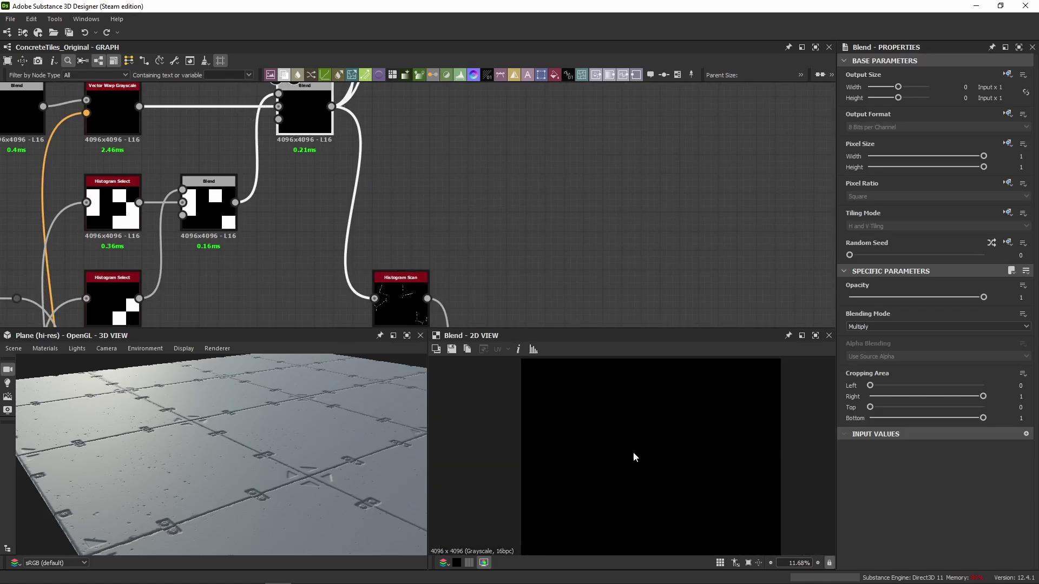
Examine the cracks' Histogram Scan and the Add (Linear Dodge) Blend that merges it with the joint mask, then inspect the tiles in 3D.
middle_drag(390, 306, 380, 222)
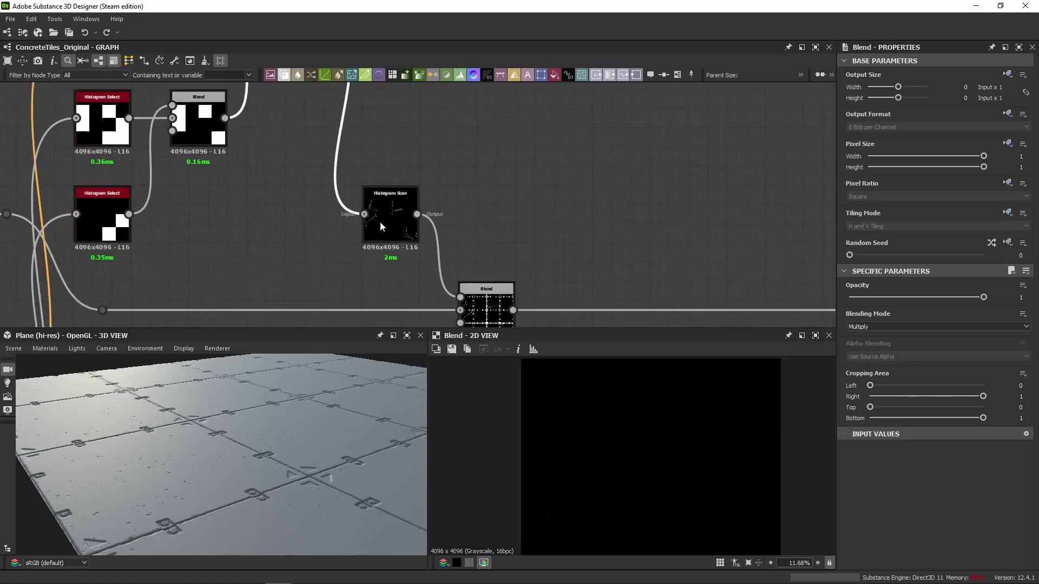
click(379, 223)
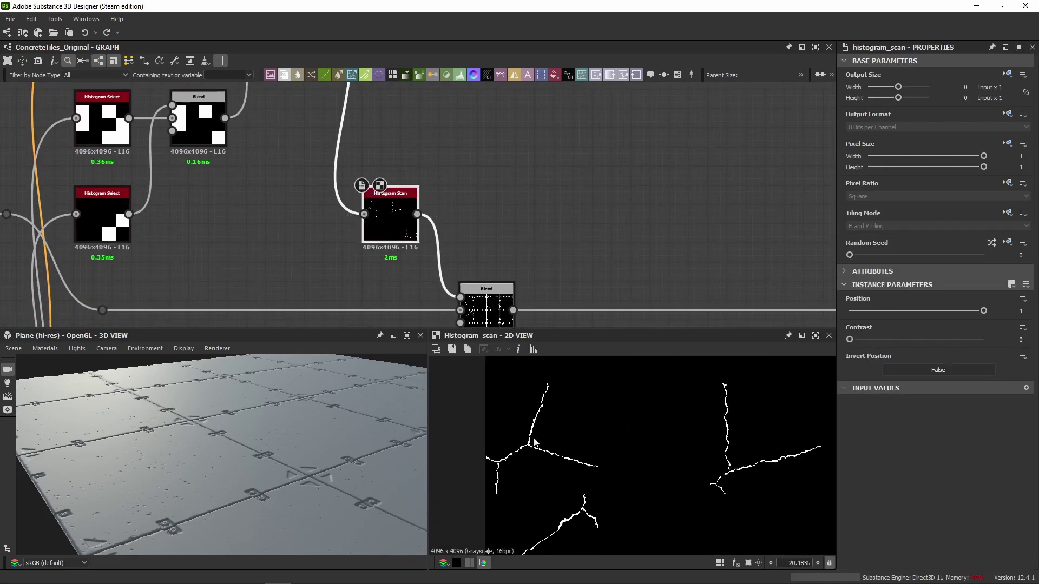
scroll(549, 461, up, 5)
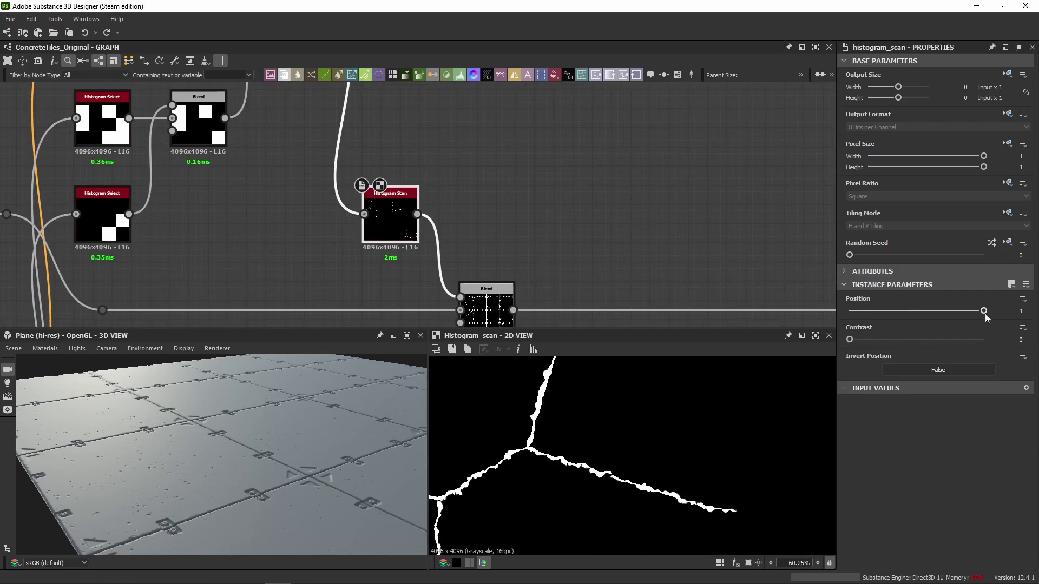
middle_drag(652, 258, 601, 147)
click(427, 174)
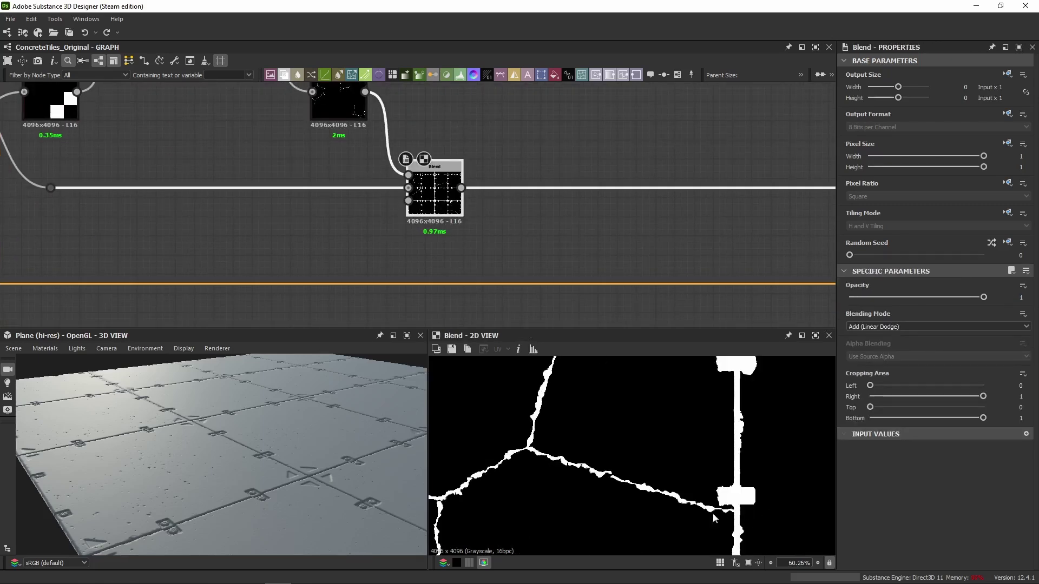
drag(348, 475, 226, 445)
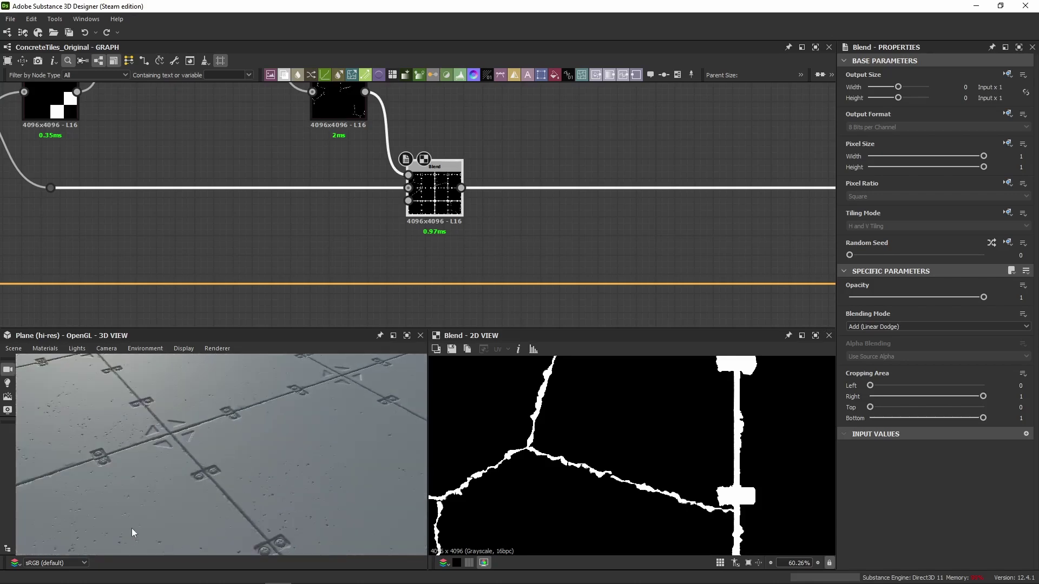
Switch to Paint and draw a black surface profile with a V-shaped groove in the middle.
key(alt+Tab)
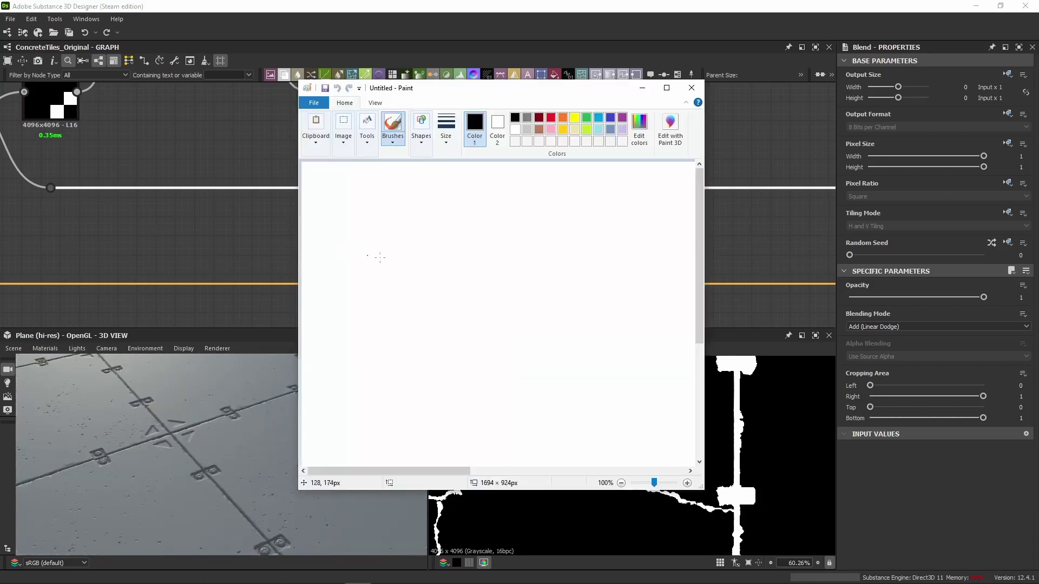
mouse_move(367, 255)
mouse_down()
mouse_move(486, 260)
mouse_move(518, 342)
mouse_move(549, 271)
mouse_move(673, 252)
mouse_up()
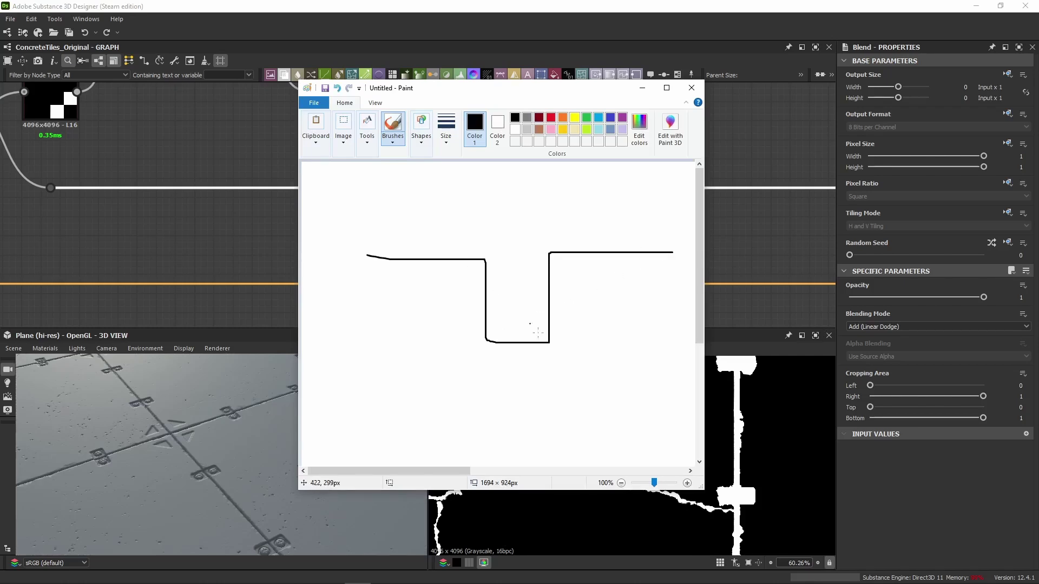
key(ctrl+z)
mouse_move(331, 258)
mouse_down()
mouse_move(485, 252)
mouse_move(521, 322)
mouse_move(551, 242)
mouse_move(699, 241)
mouse_up()
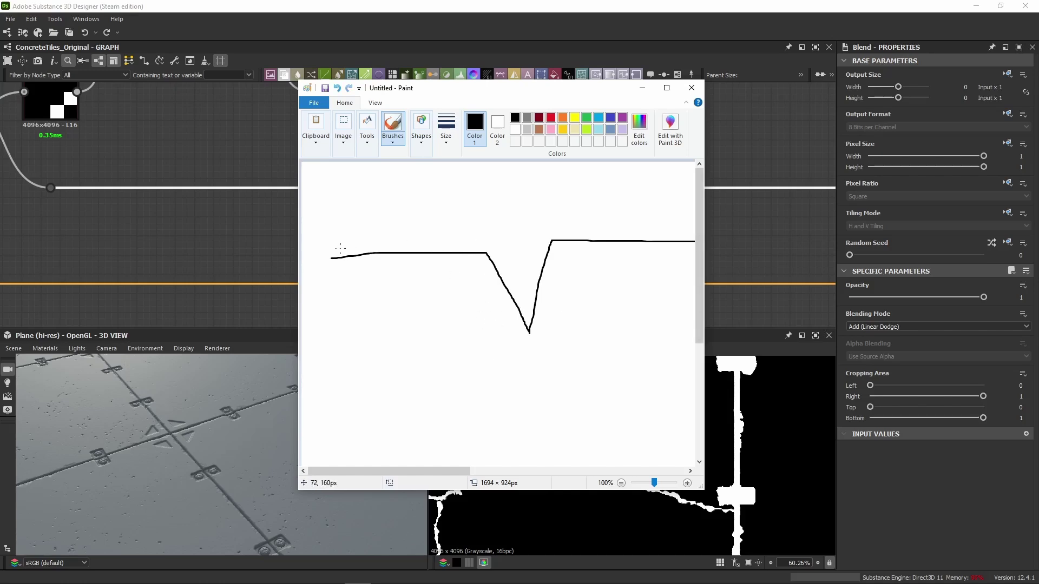
Trace the entire profile in red, including the groove, and undo the red strokes.
click(552, 119)
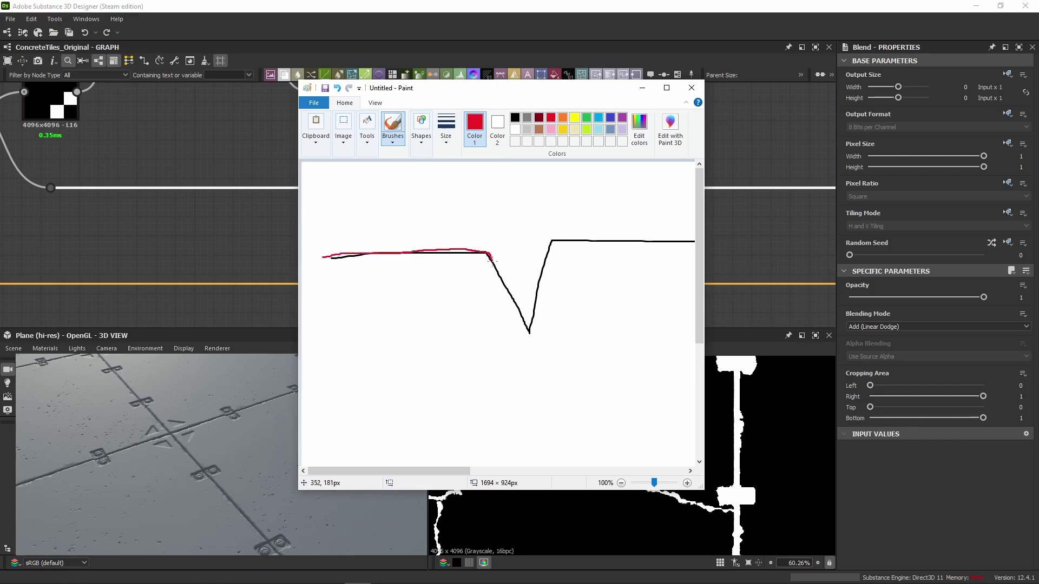
mouse_move(532, 293)
mouse_down()
mouse_move(558, 240)
mouse_move(669, 238)
mouse_up()
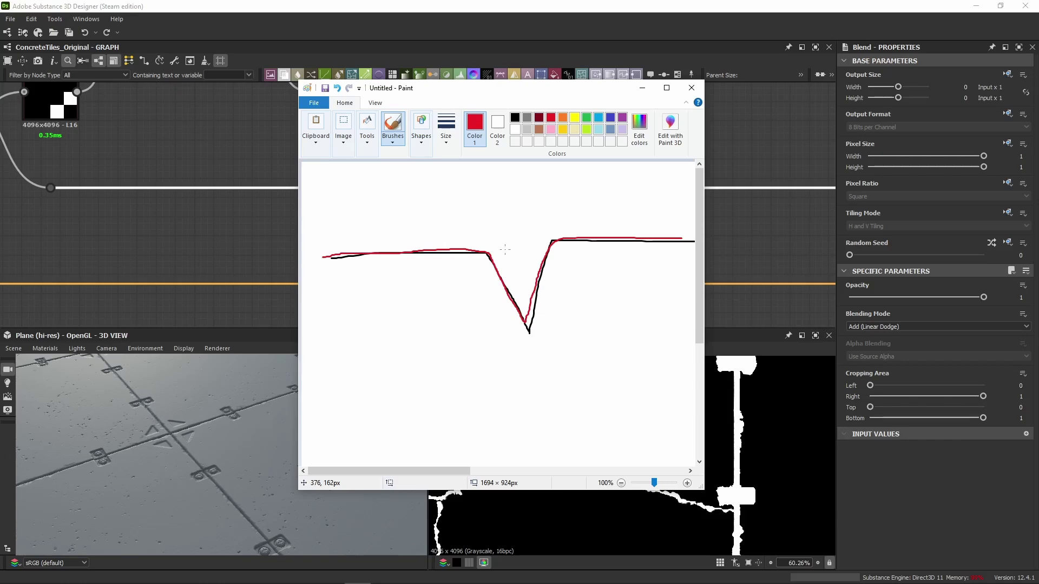
key(ctrl+z)
Trace only the flat surfaces on both sides of the groove in green.
click(585, 119)
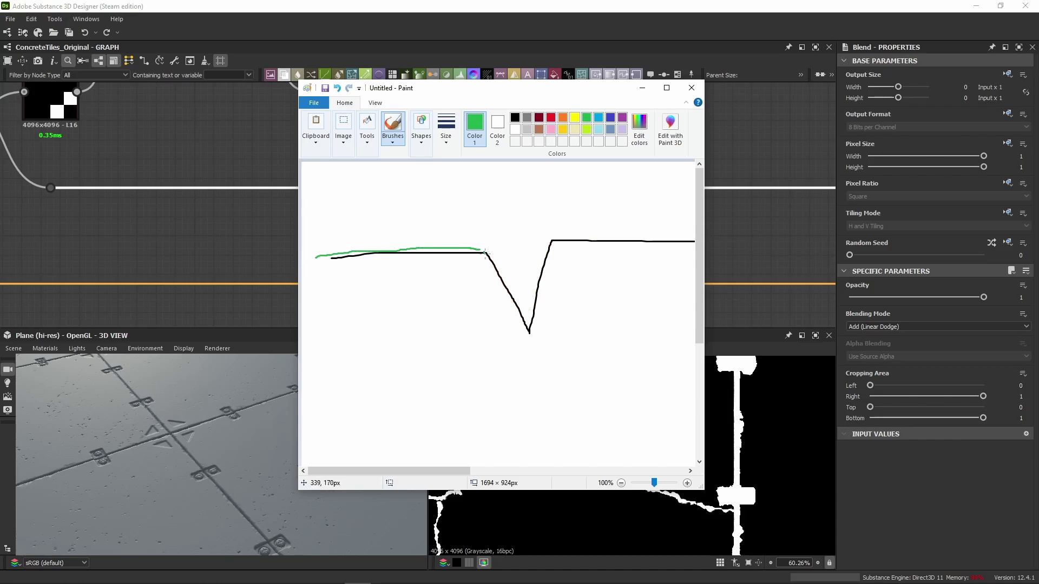
drag(476, 247, 488, 250)
drag(555, 240, 566, 238)
drag(666, 234, 699, 236)
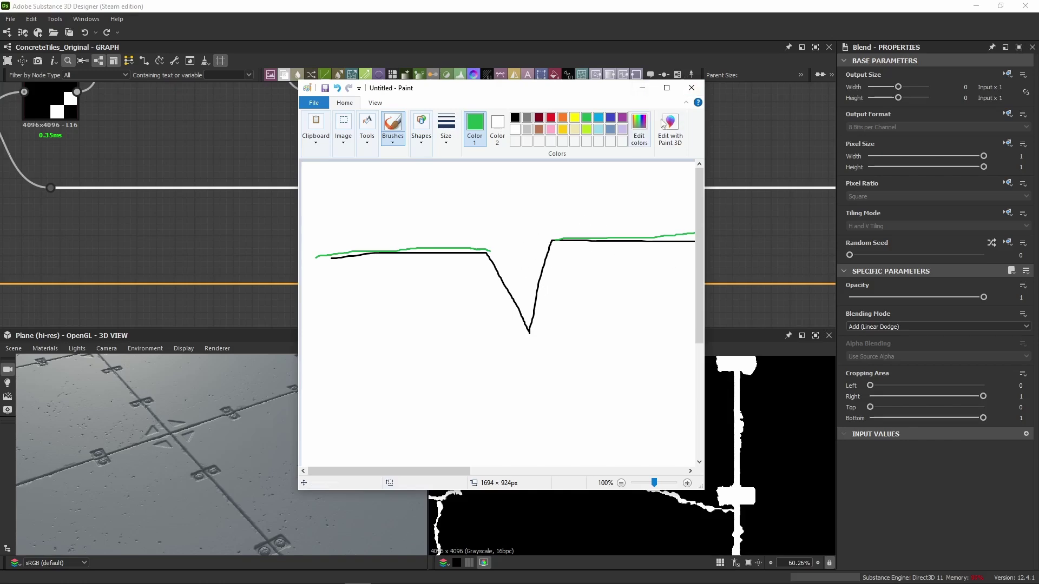
Switch back to Substance 3D Designer and examine the cracks' Histogram Scan and the Add Blend's combined crack and joint mask up close.
key(alt+Tab)
middle_drag(381, 145, 379, 174)
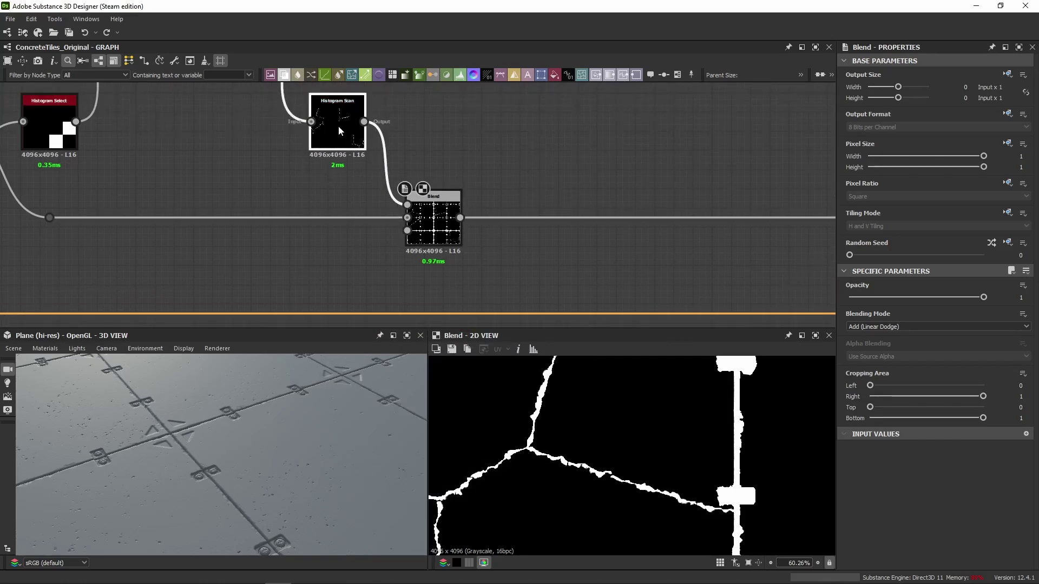
click(339, 126)
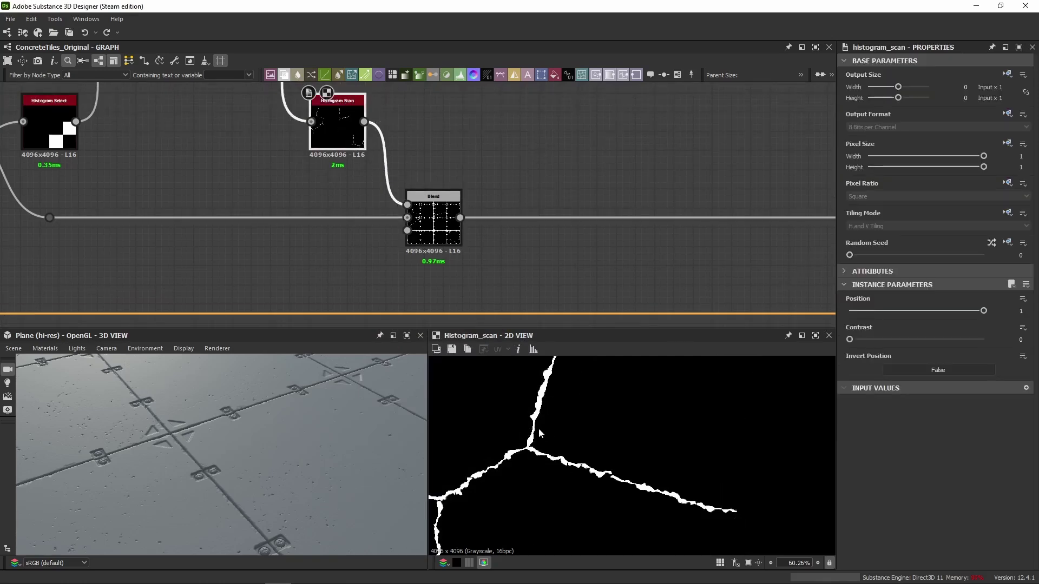
double_click(447, 223)
scroll(608, 456, down, 8)
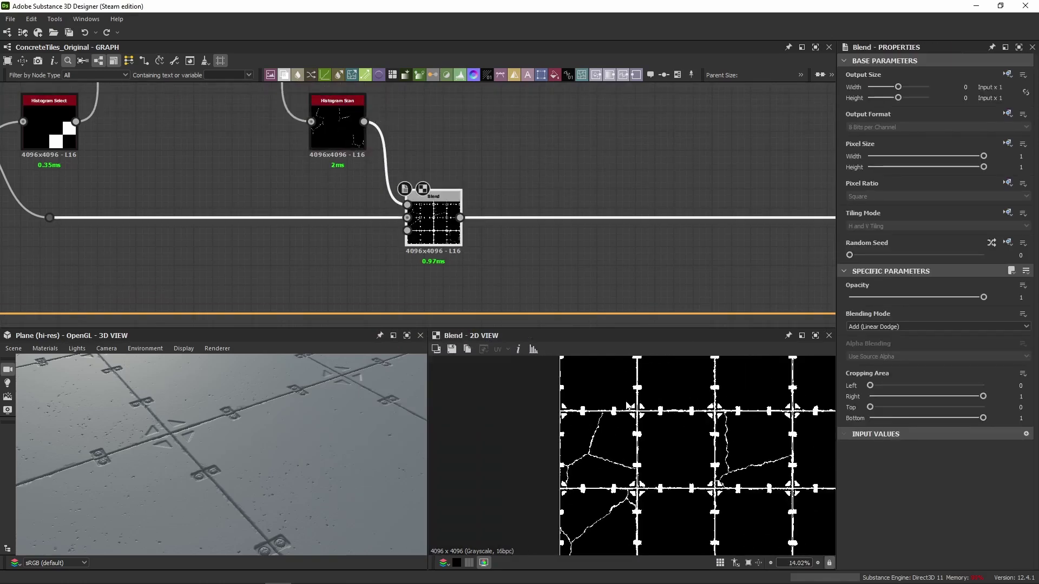
scroll(627, 406, up, 15)
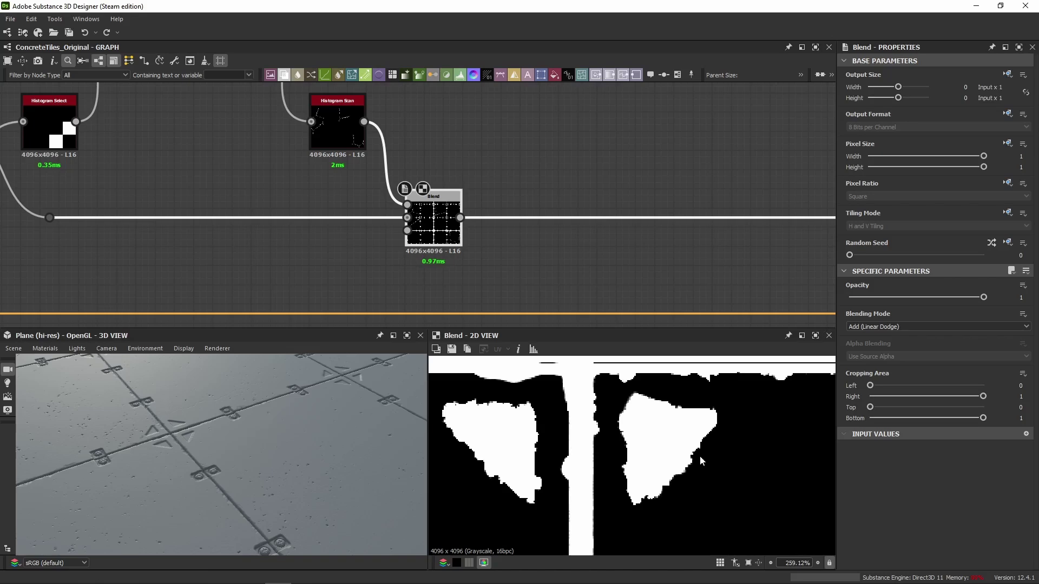
middle_drag(681, 447, 682, 485)
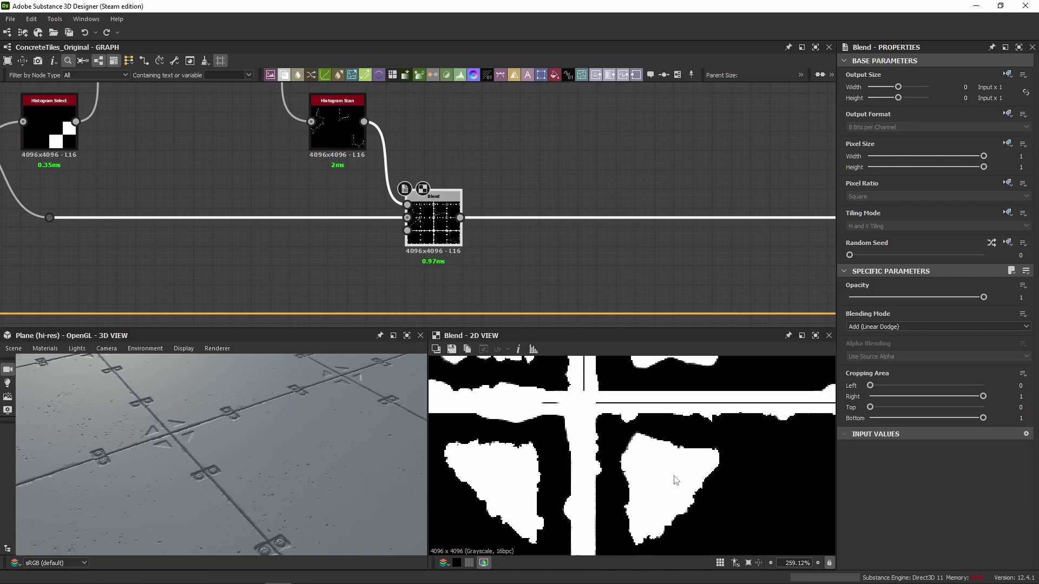
Compare the cracks' Histogram Scan with the Add Blend output at the joint crossing.
double_click(348, 136)
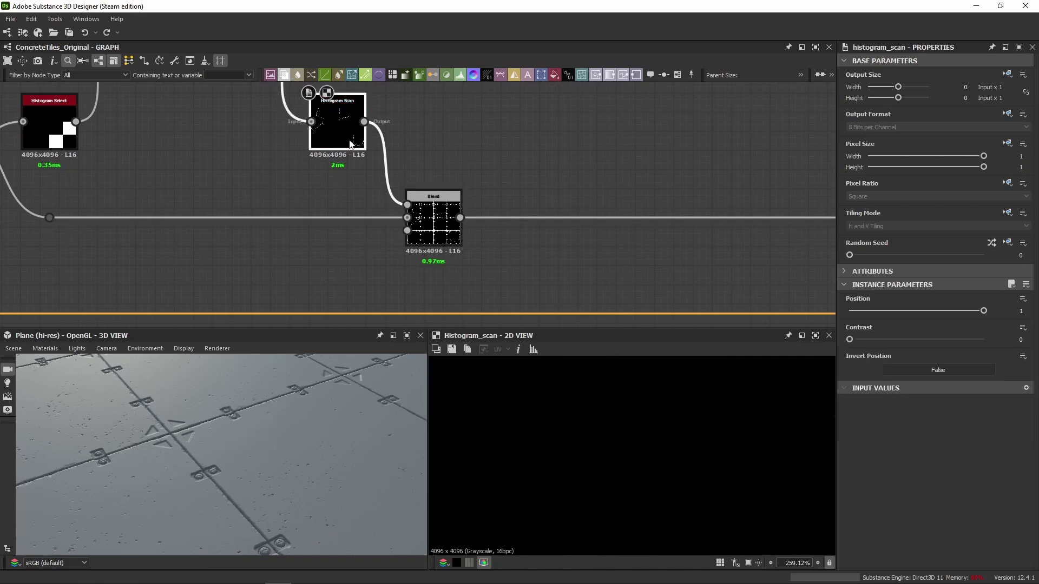
double_click(435, 220)
double_click(346, 135)
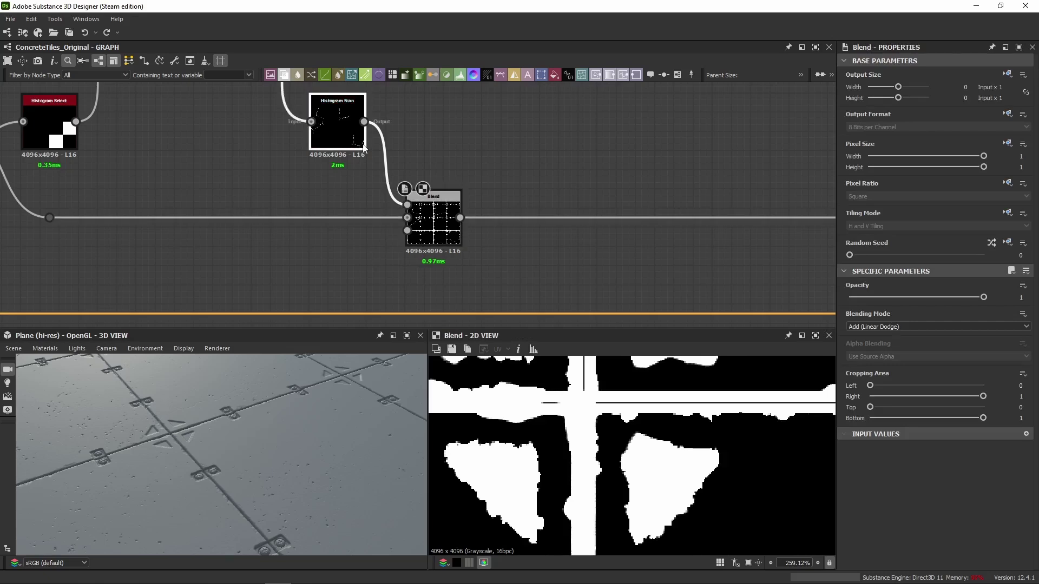
Examine the Add Blend's combined crack and joint mask across the tiles and follow its output to the Blur HQ Grayscale.
double_click(438, 230)
scroll(532, 298, down, 1)
scroll(605, 435, down, 16)
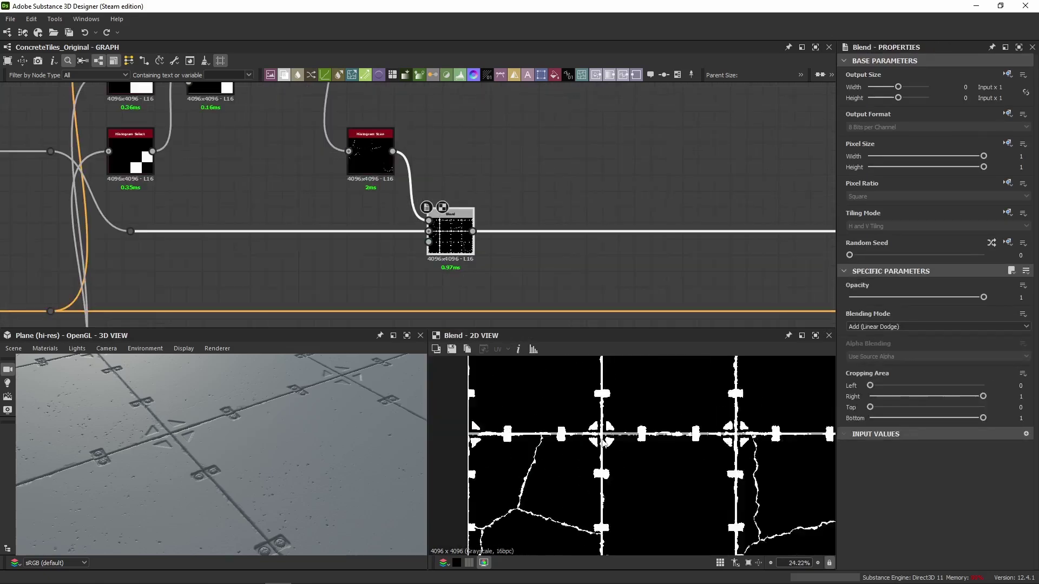
middle_drag(607, 451, 591, 373)
scroll(541, 263, down, 1)
middle_drag(664, 236, 121, 250)
middle_drag(491, 212, 428, 275)
scroll(456, 196, up, 3)
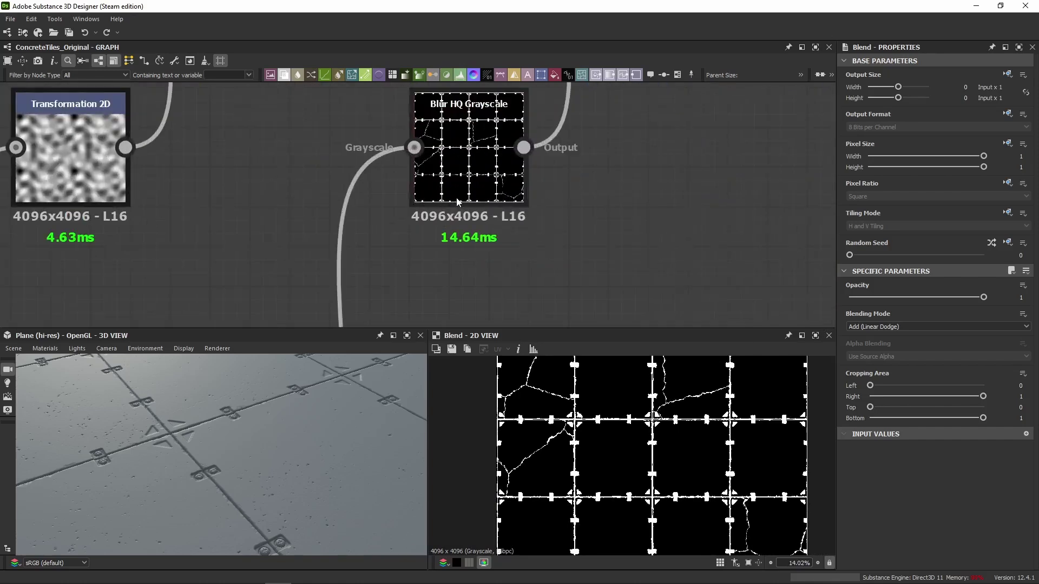
Inspect the Blur HQ Grayscale output up close at a crack edge and compare it with its unblurred Blend input.
double_click(465, 162)
scroll(403, 286, down, 3)
scroll(427, 238, up, 3)
click(427, 238)
scroll(606, 418, up, 13)
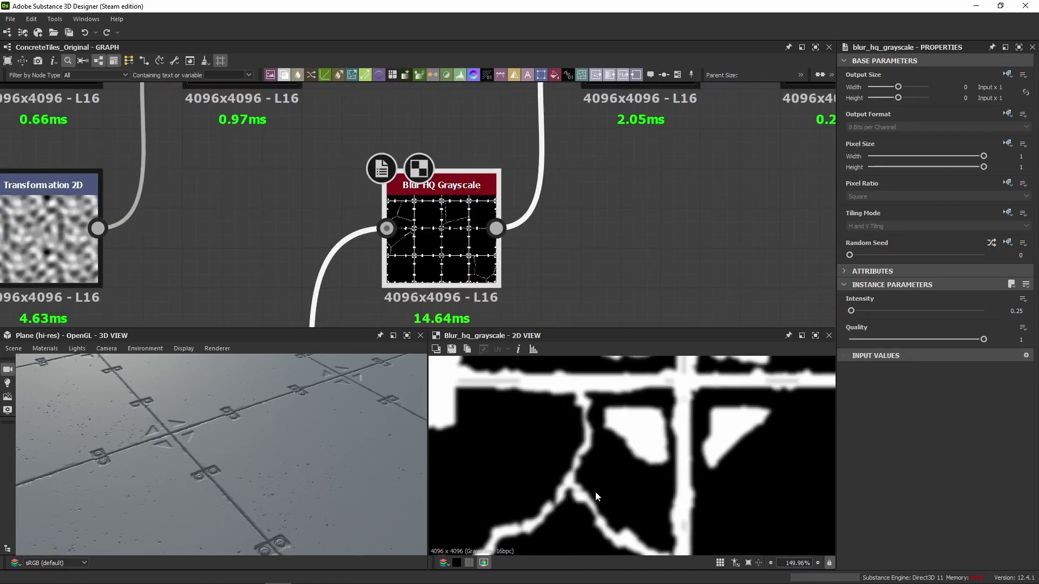
scroll(595, 491, up, 9)
scroll(714, 479, up, 3)
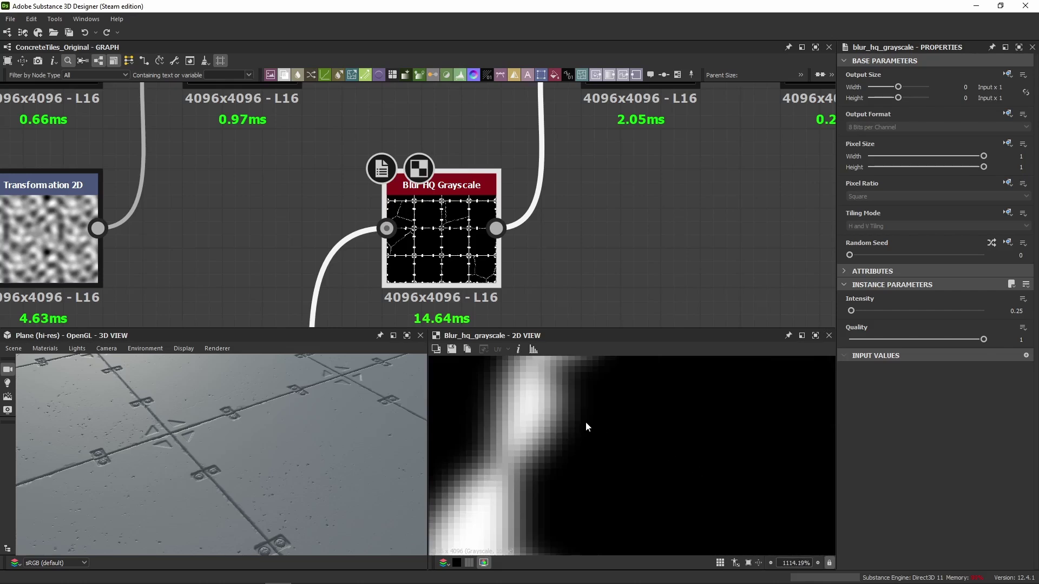
double_click(344, 240)
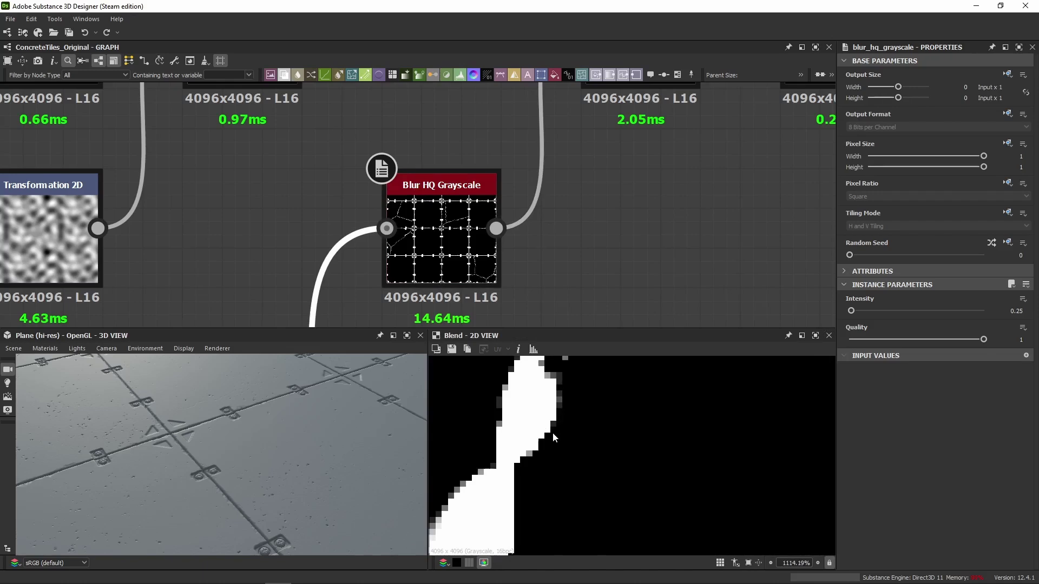
double_click(430, 265)
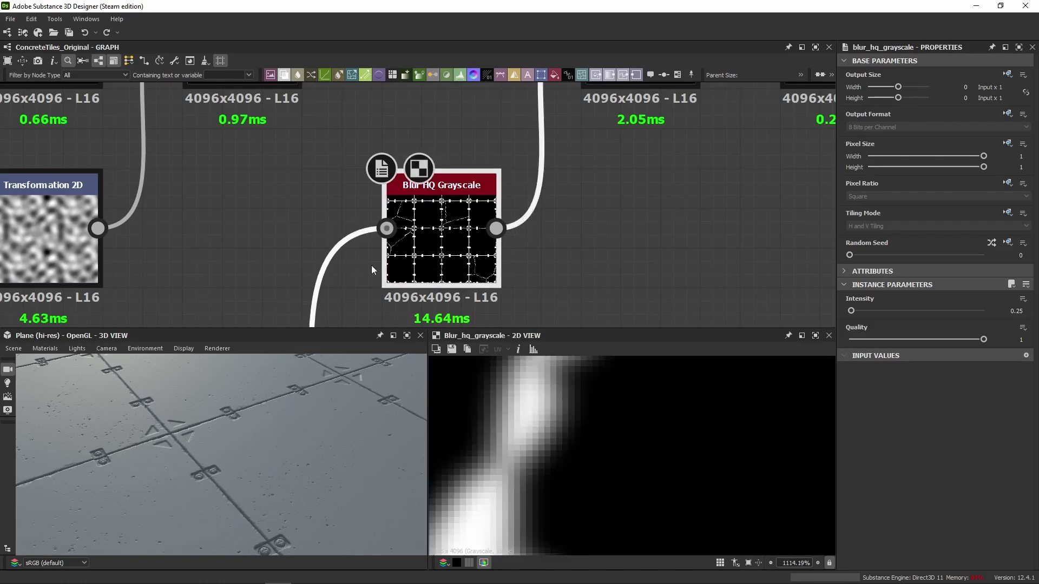
Add a Levels node fed by the Blur HQ Grayscale output and inspect a crack edge.
scroll(542, 238, down, 3)
middle_drag(587, 215, 446, 212)
scroll(541, 455, down, 5)
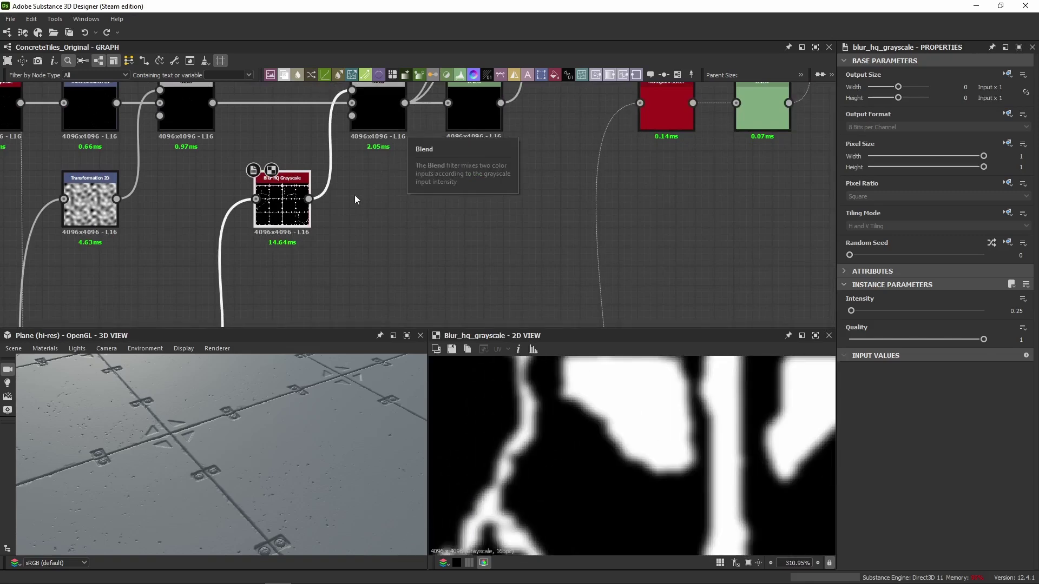
middle_drag(365, 173, 368, 210)
drag(311, 236, 416, 235)
text(levels)
key(Return)
scroll(527, 446, up, 3)
scroll(528, 447, up, 2)
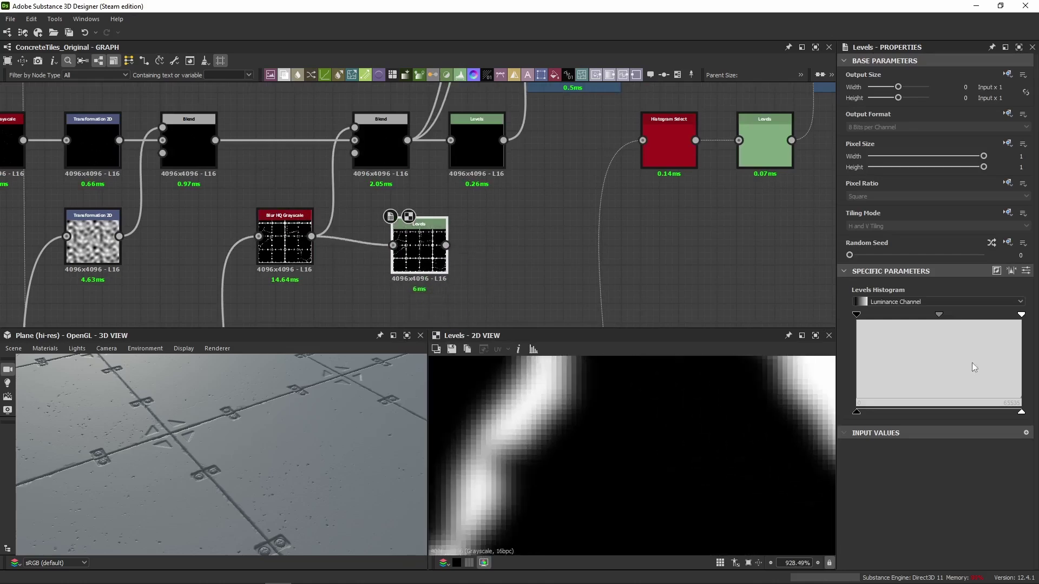
Try lowering the new Levels node's input white point strongly, undo it, and inspect the gradient pixels at the crack edge.
drag(1020, 314, 927, 329)
scroll(580, 435, up, 2)
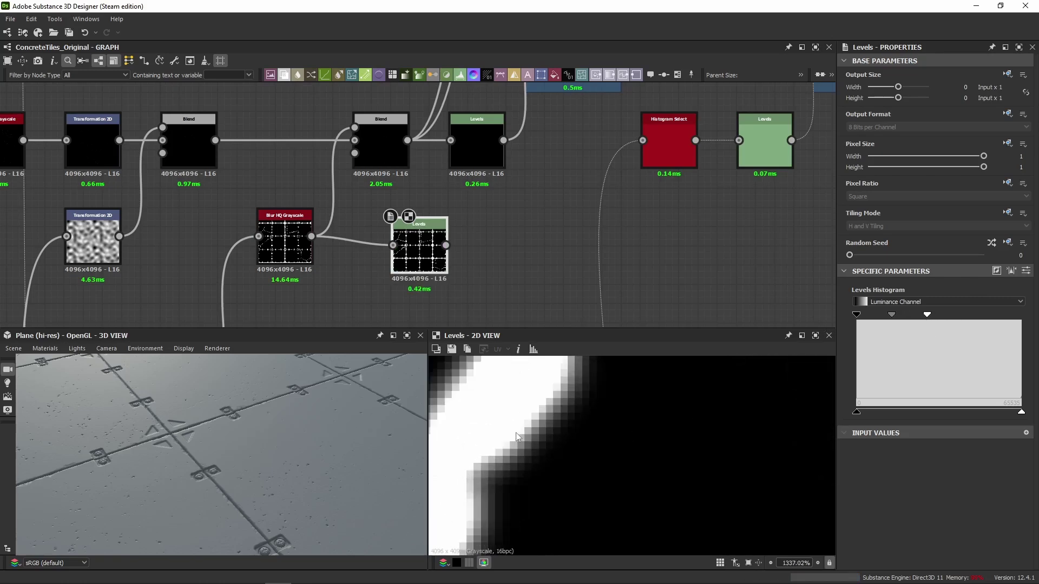
key(ctrl+z)
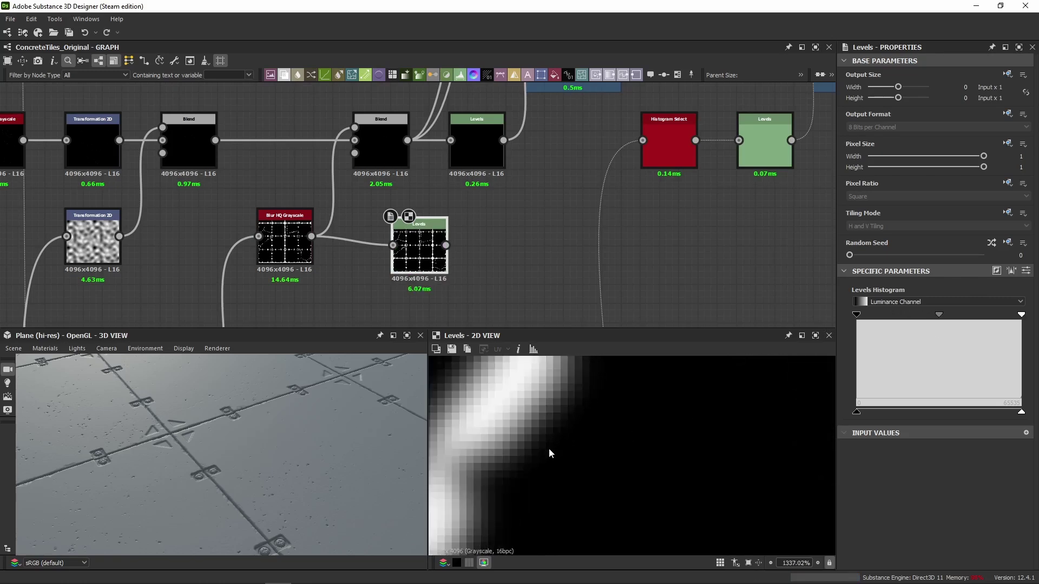
scroll(547, 444, up, 3)
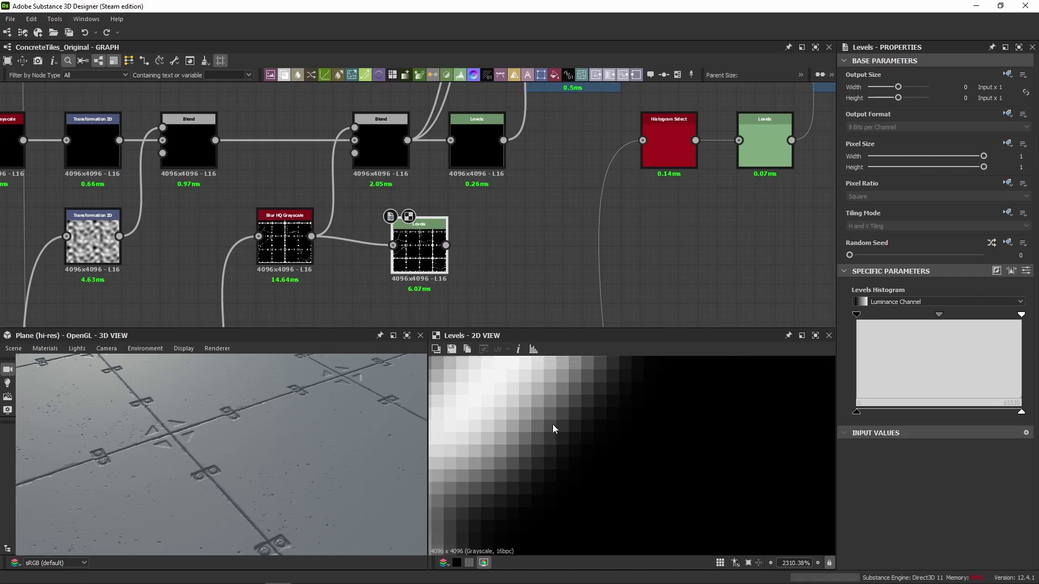
scroll(519, 406, up, 5)
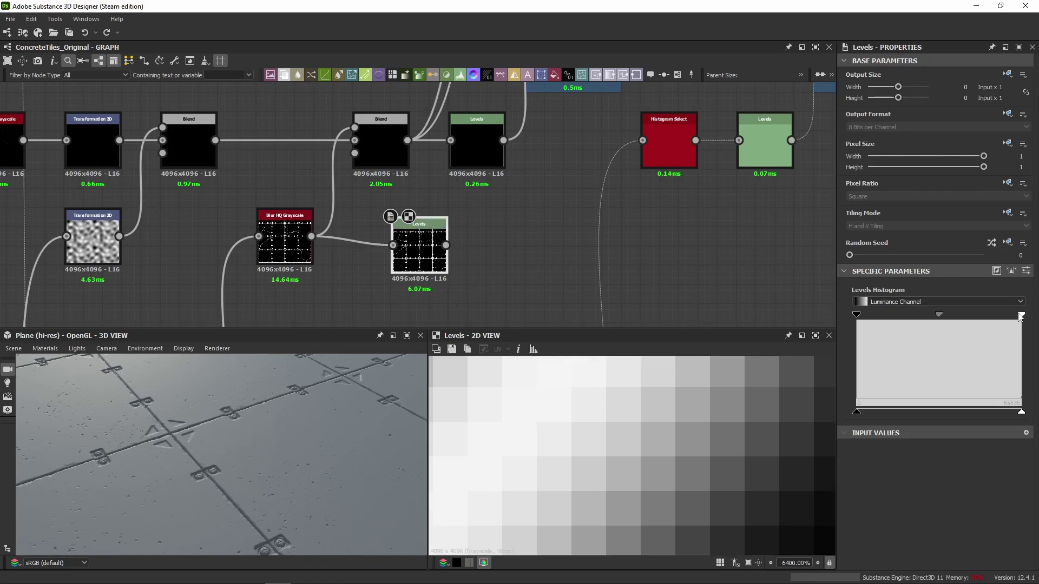
Lower the new Levels node's input white point slightly as a test and delete the node.
drag(1020, 315, 981, 315)
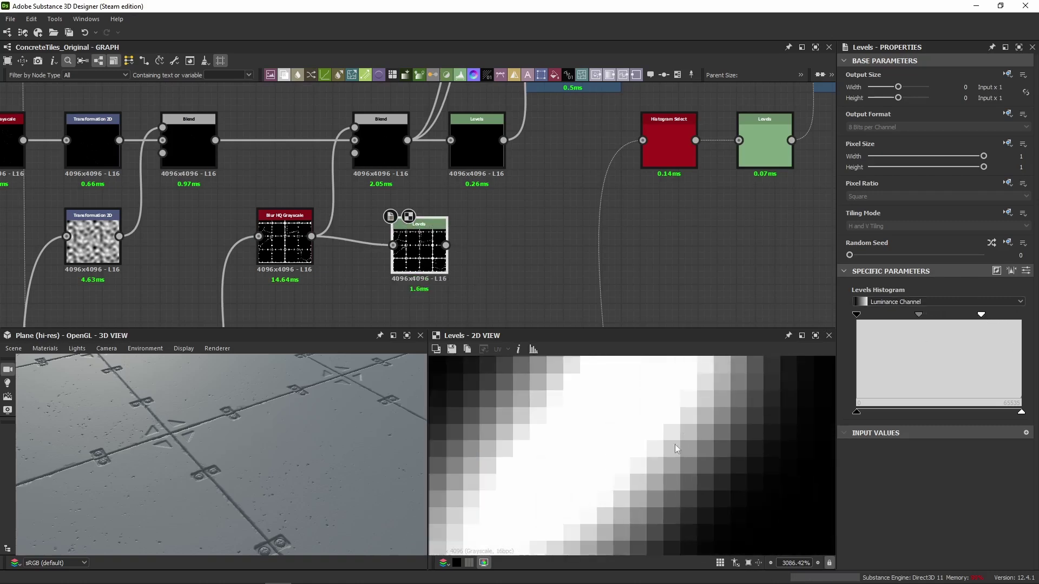
click(417, 254)
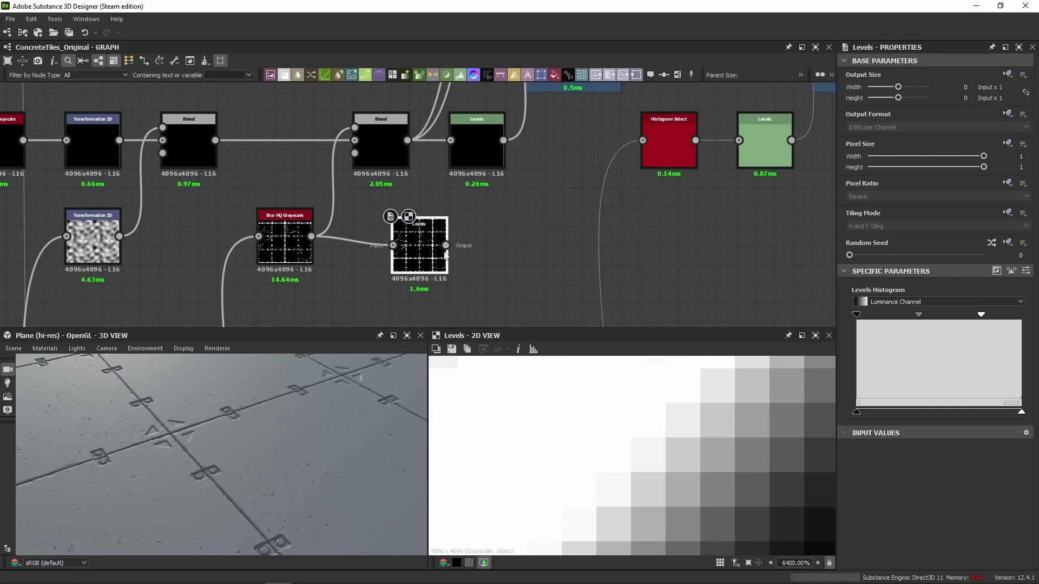
key(Delete)
Examine the scratches' Subtract Blend, its blurred mask input, and a crack on the 3D surface.
scroll(387, 265, down, 3)
click(390, 210)
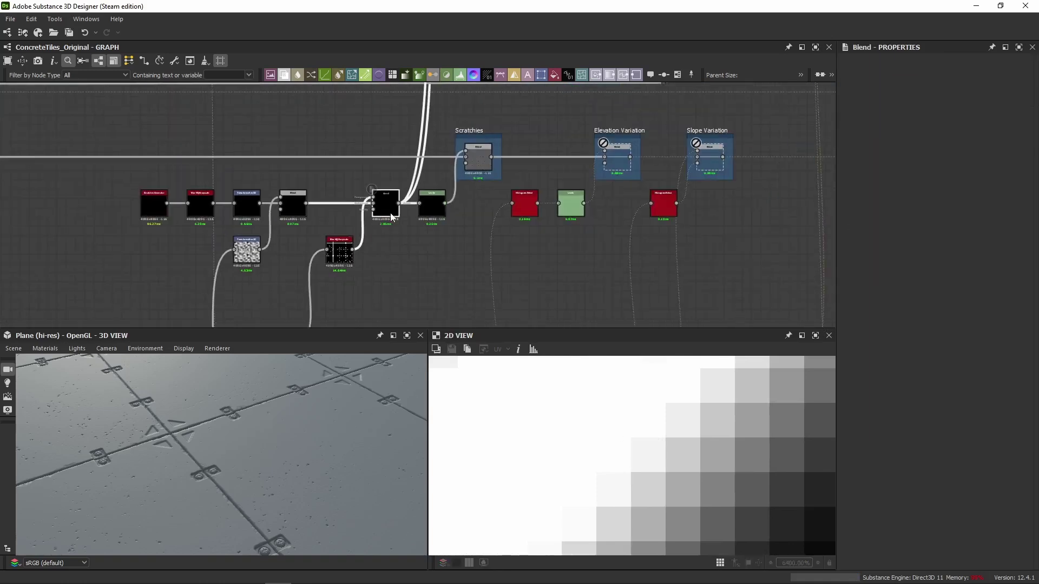
scroll(449, 282, down, 2)
scroll(449, 283, up, 3)
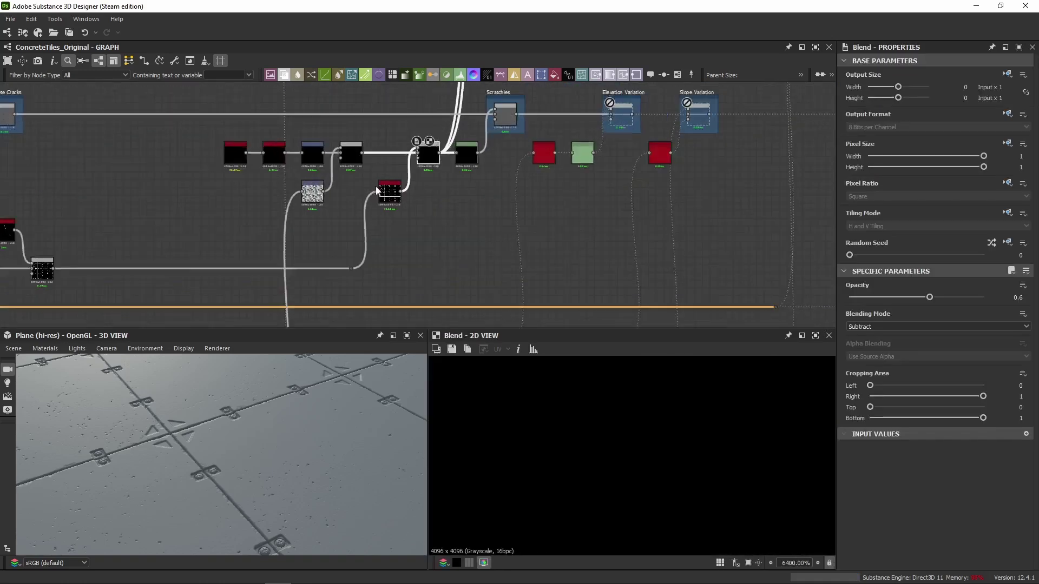
middle_drag(424, 195, 439, 224)
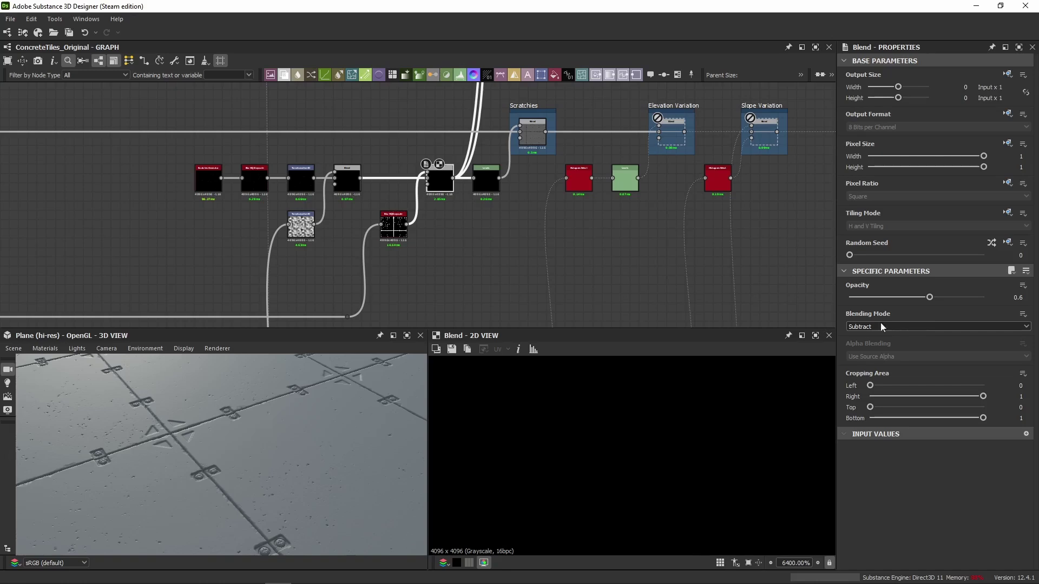
scroll(395, 234, up, 2)
double_click(395, 235)
scroll(562, 443, down, 6)
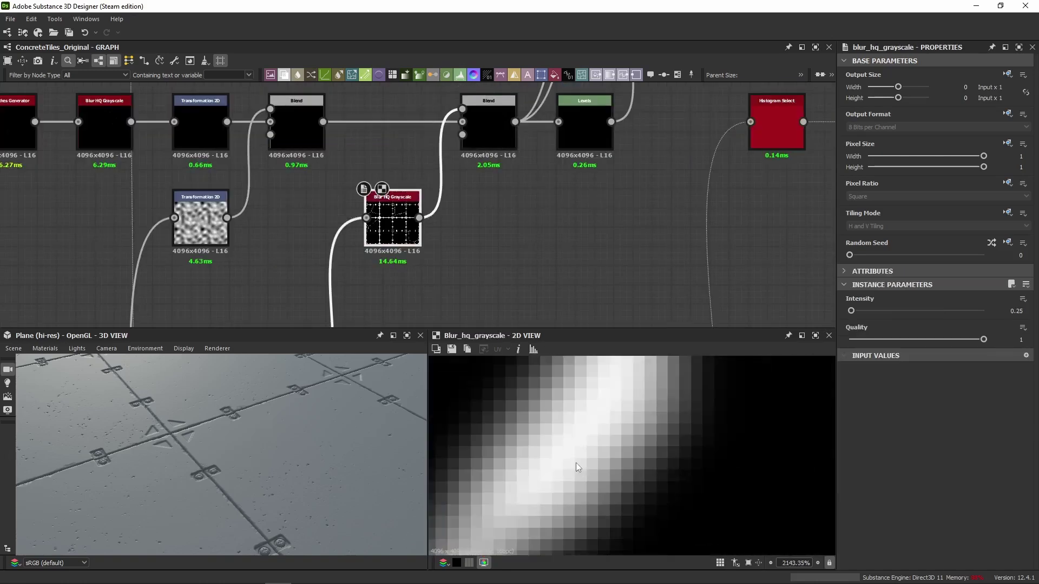
drag(215, 453, 229, 421)
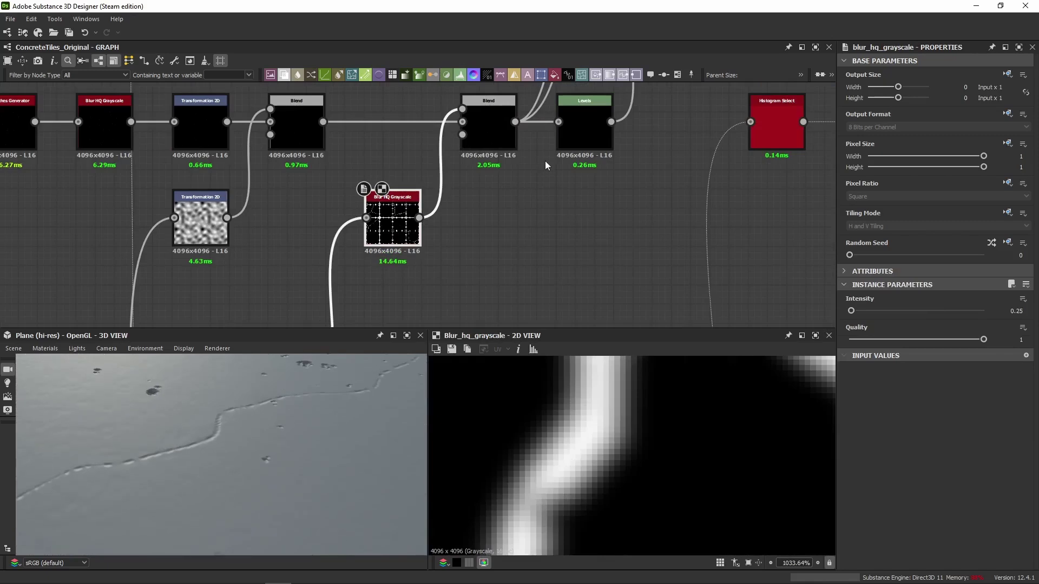
double_click(499, 126)
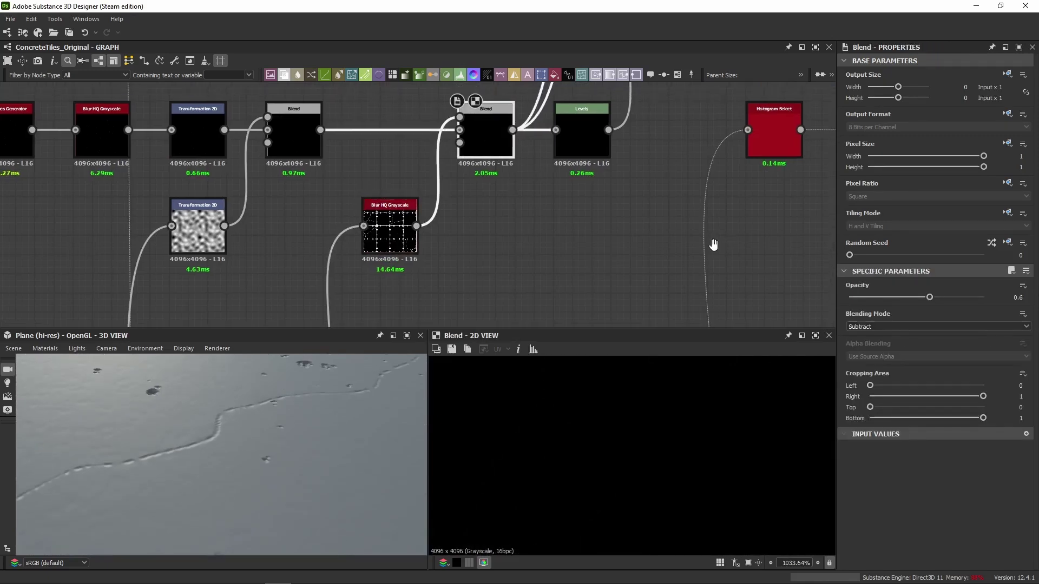
Set the scratches' Levels node's Level Out High to 0.94 and inspect the scratches beside the crack in 3D.
middle_drag(714, 241, 683, 303)
click(554, 190)
click(1026, 270)
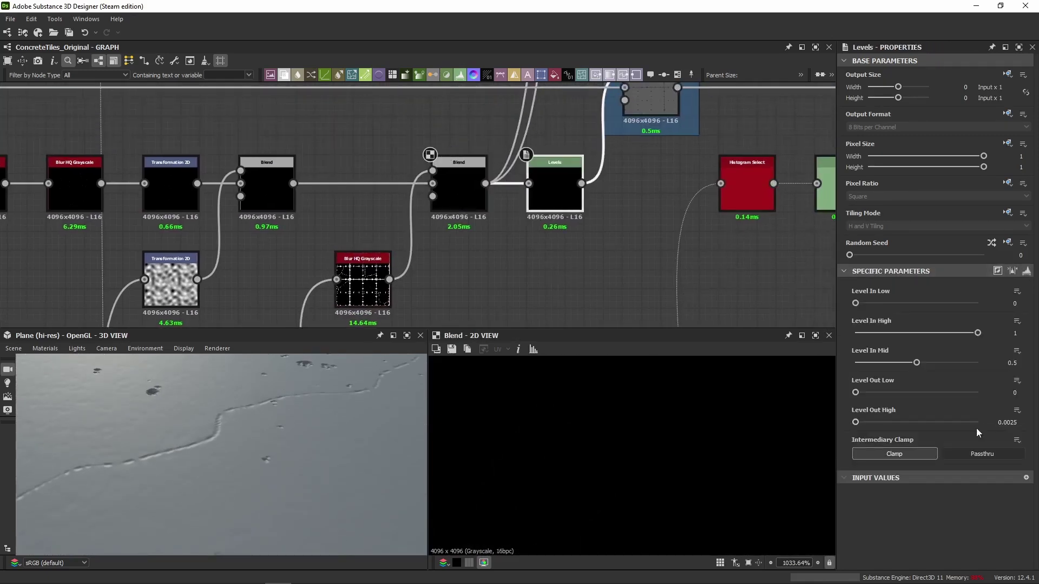
click(969, 421)
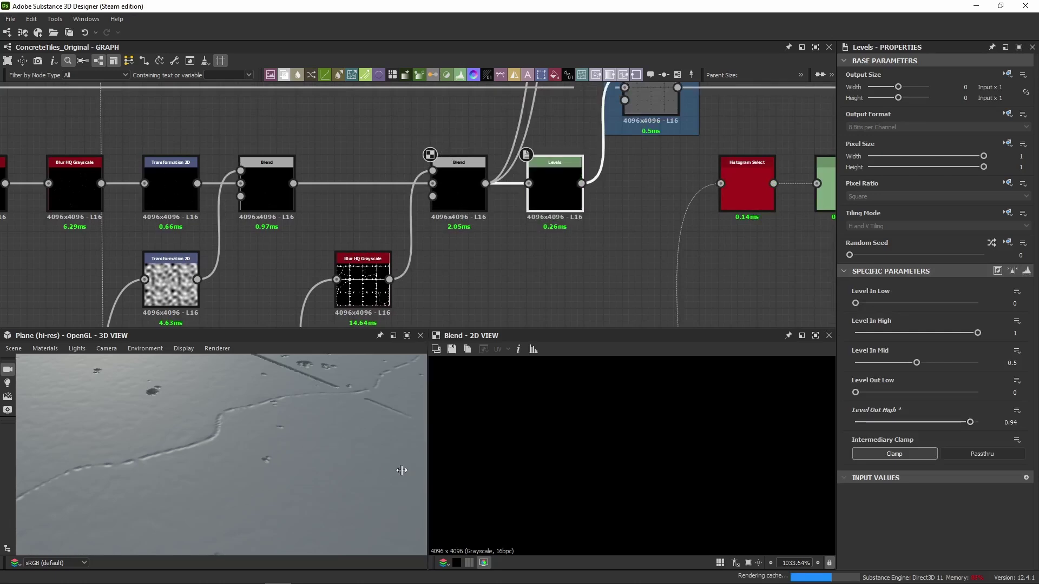
scroll(311, 441, up, 5)
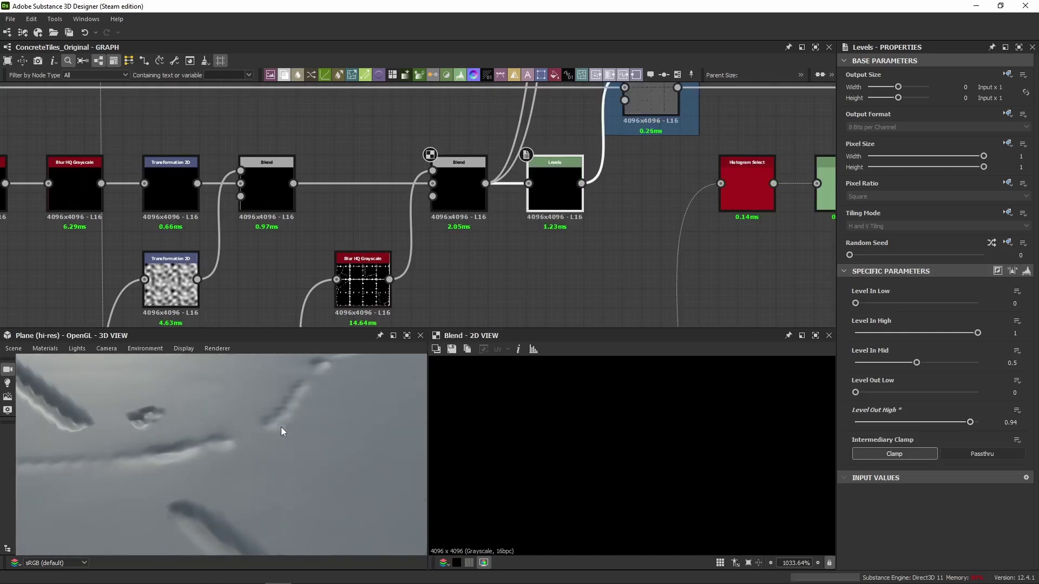
drag(281, 431, 251, 439)
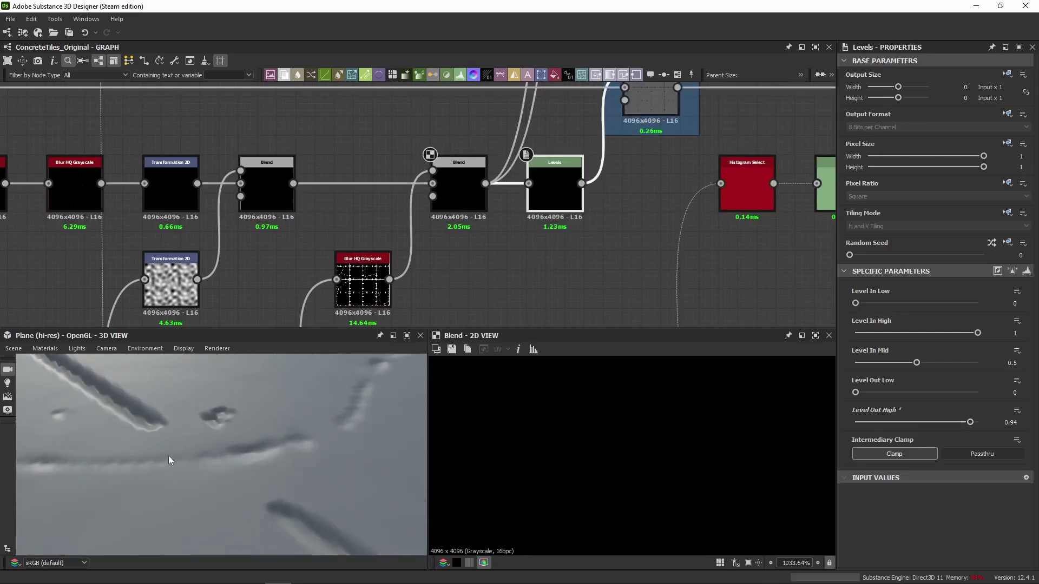
Set the mask's Blur HQ Grayscale intensity to 0.2 and inspect the blurred crack junction.
click(377, 306)
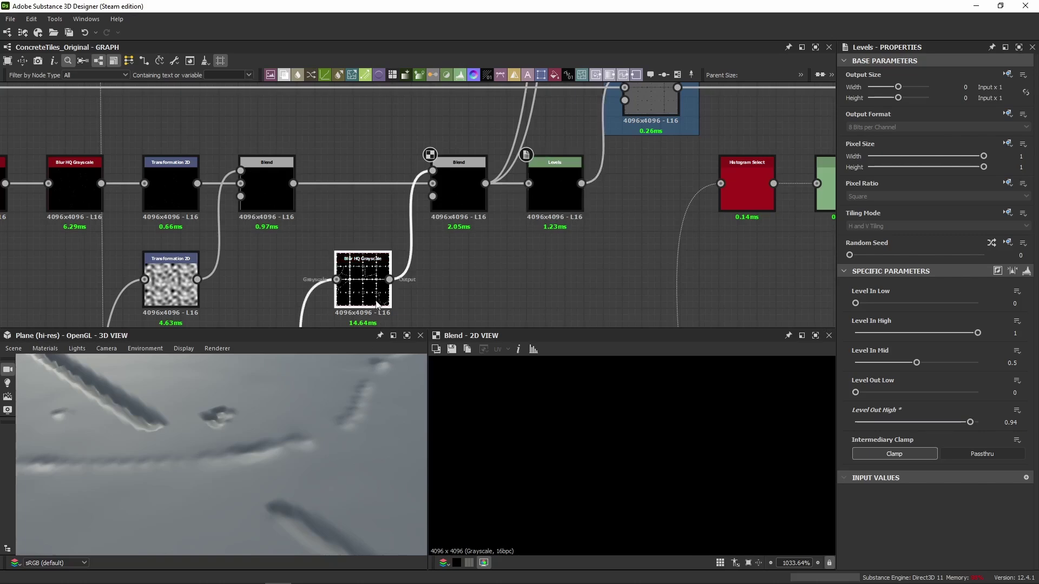
click(1017, 311)
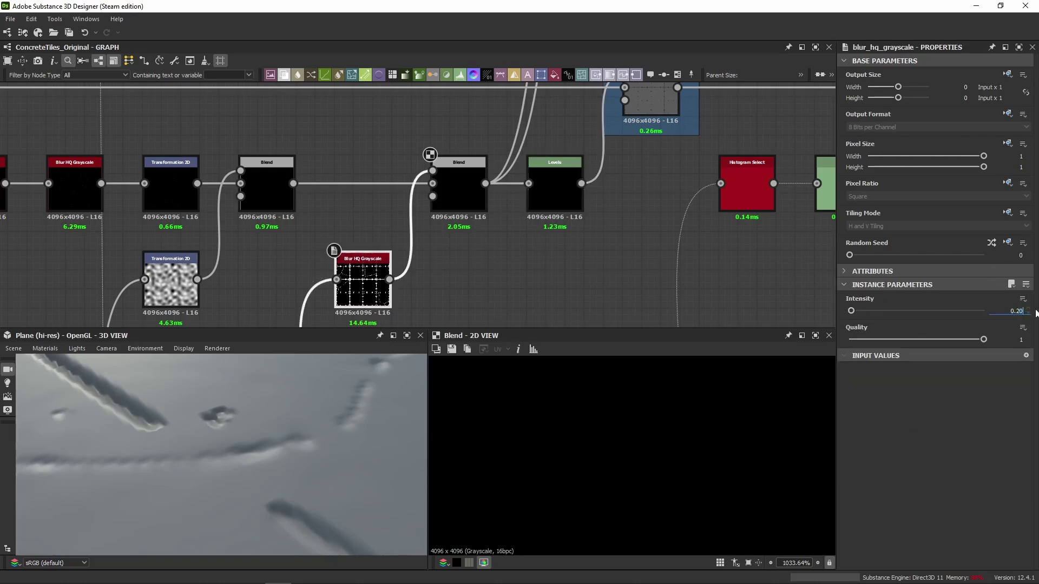
key(Return)
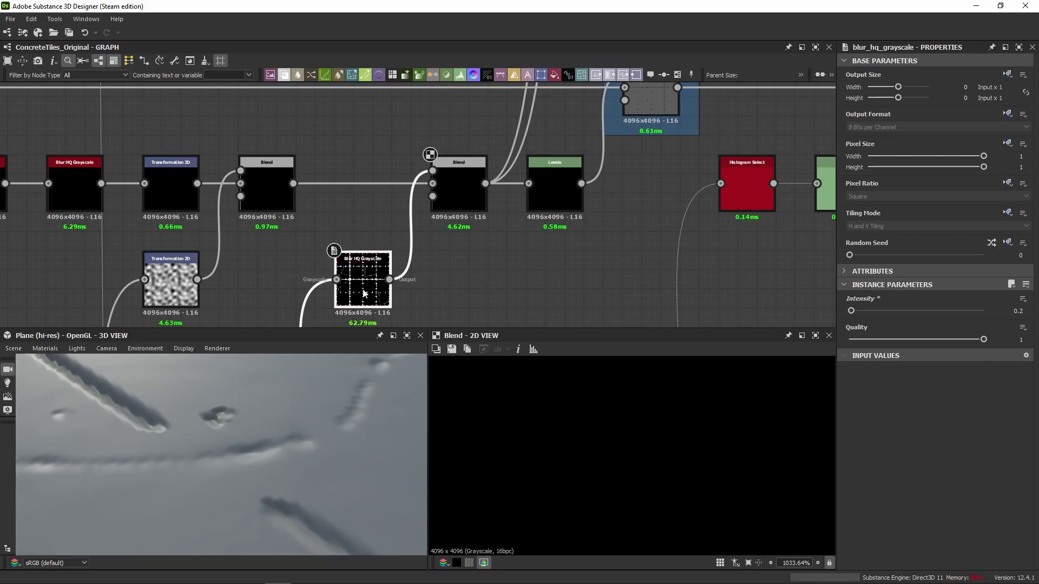
double_click(346, 265)
scroll(495, 408, down, 5)
scroll(496, 412, down, 2)
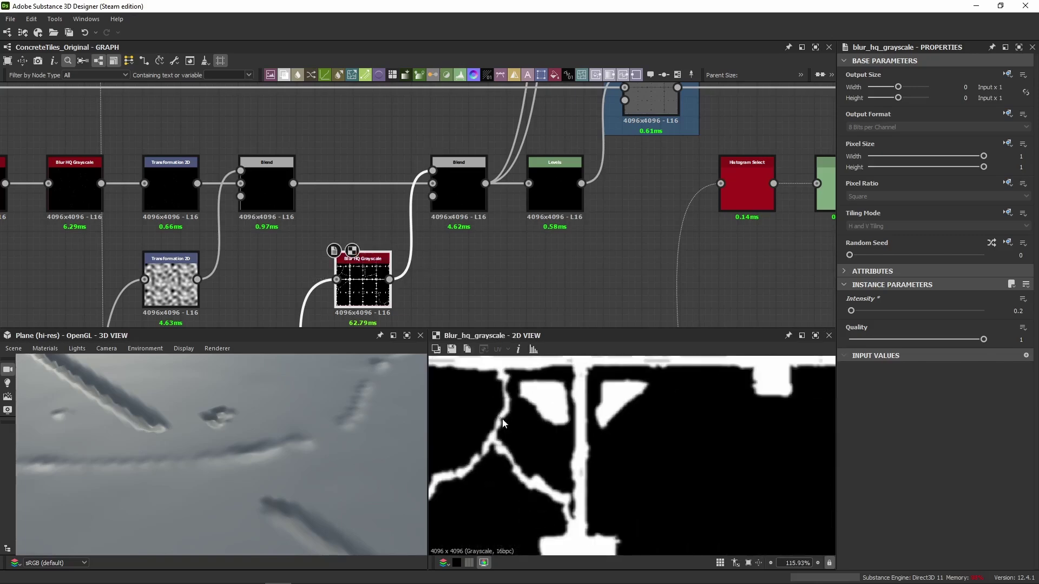
scroll(502, 426, up, 4)
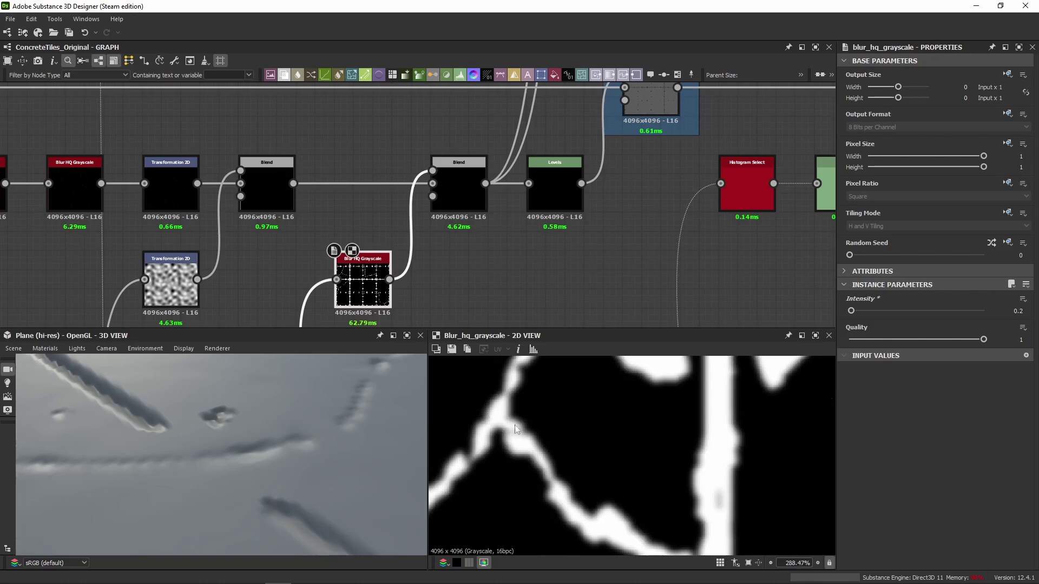
Set the cracks' Histogram Scan contrast to 1 and position to 0.99.
scroll(286, 252, down, 4)
middle_drag(287, 253, 672, 105)
middle_drag(257, 219, 412, 252)
scroll(410, 213, up, 4)
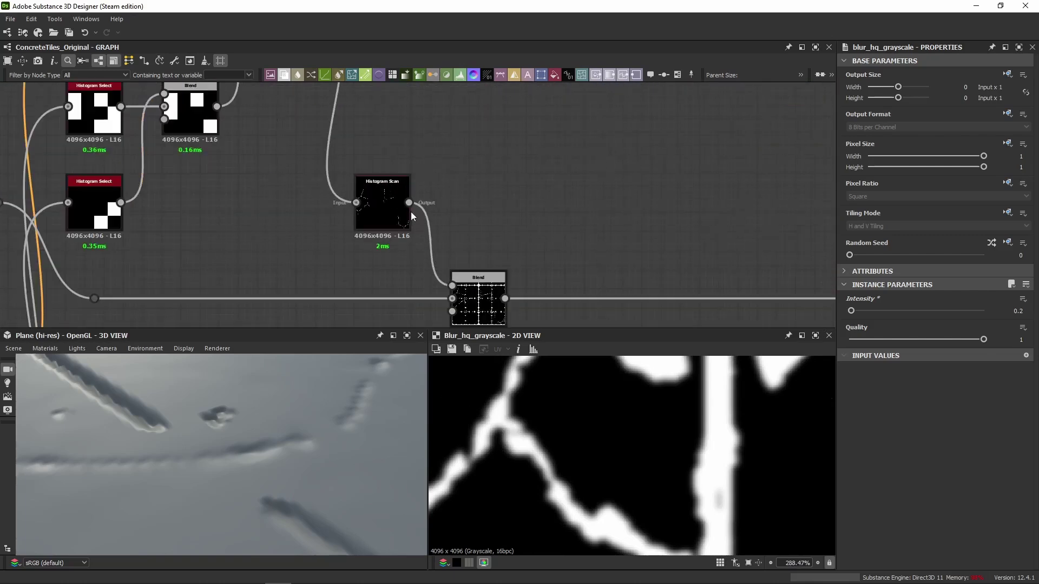
double_click(398, 223)
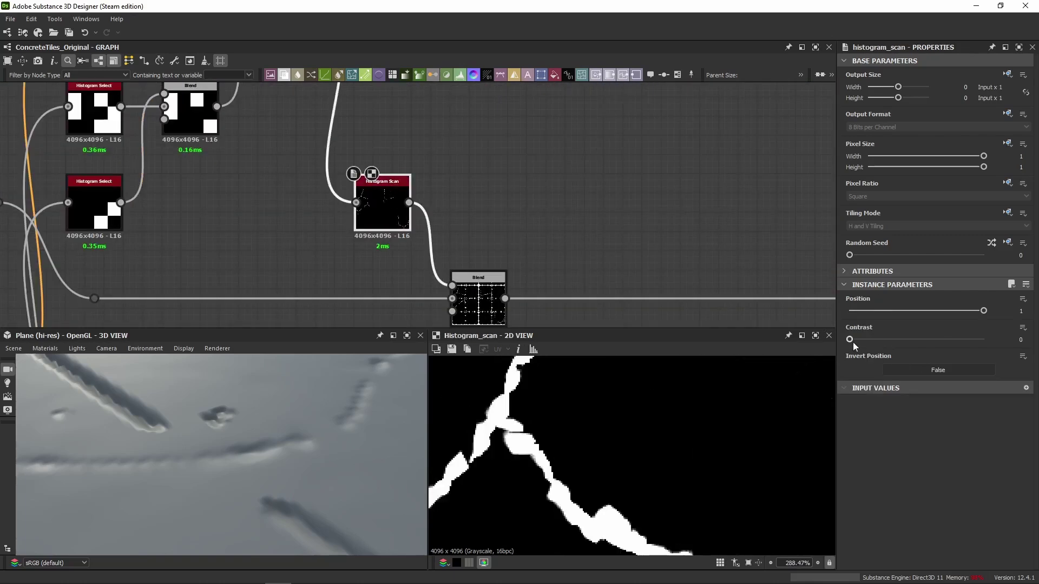
drag(849, 340, 982, 323)
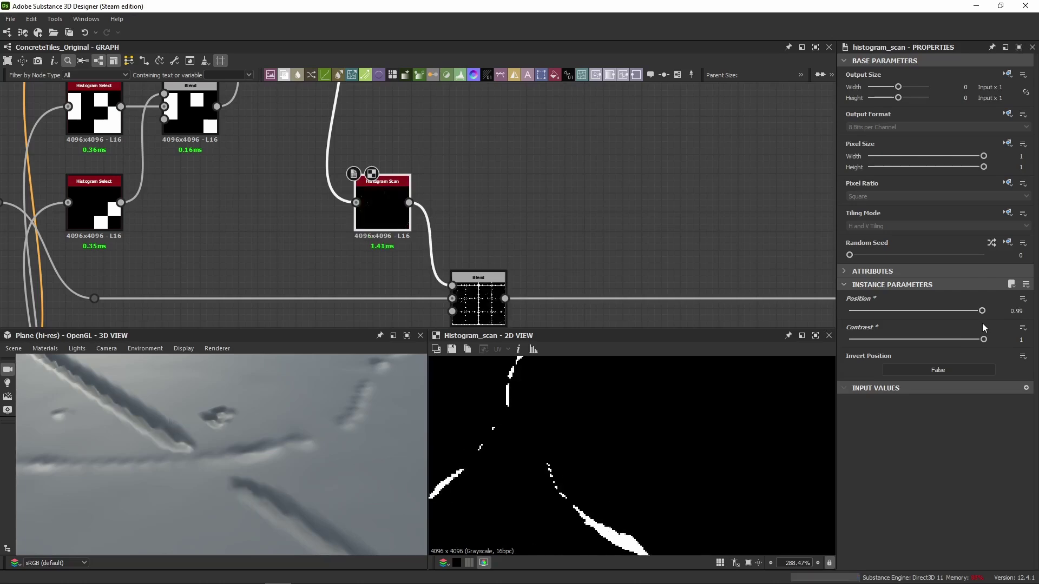
mouse_move(983, 339)
mouse_down()
mouse_move(951, 341)
mouse_move(977, 311)
mouse_move(972, 342)
mouse_move(983, 345)
mouse_up()
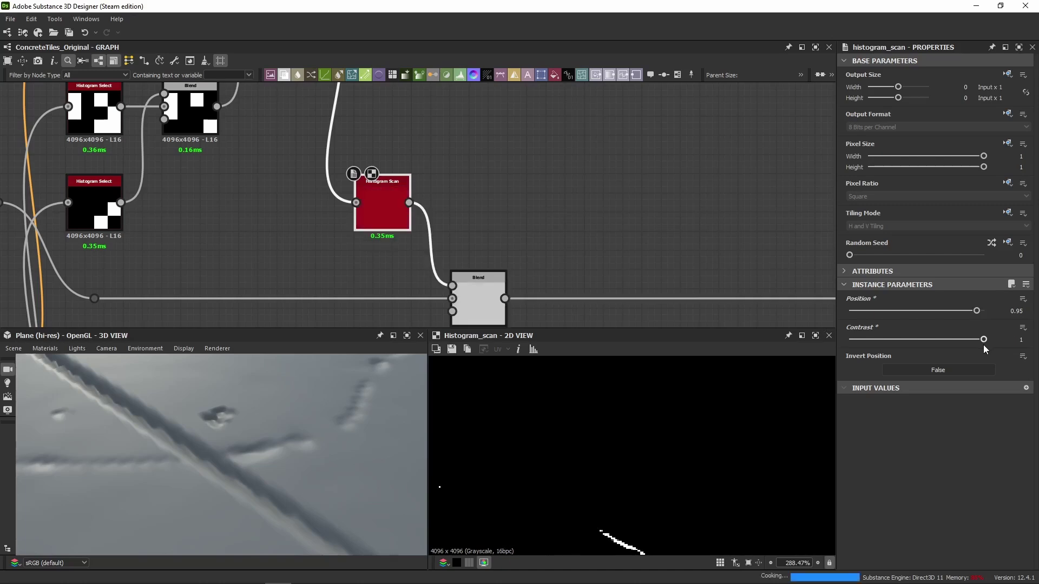
double_click(1015, 311)
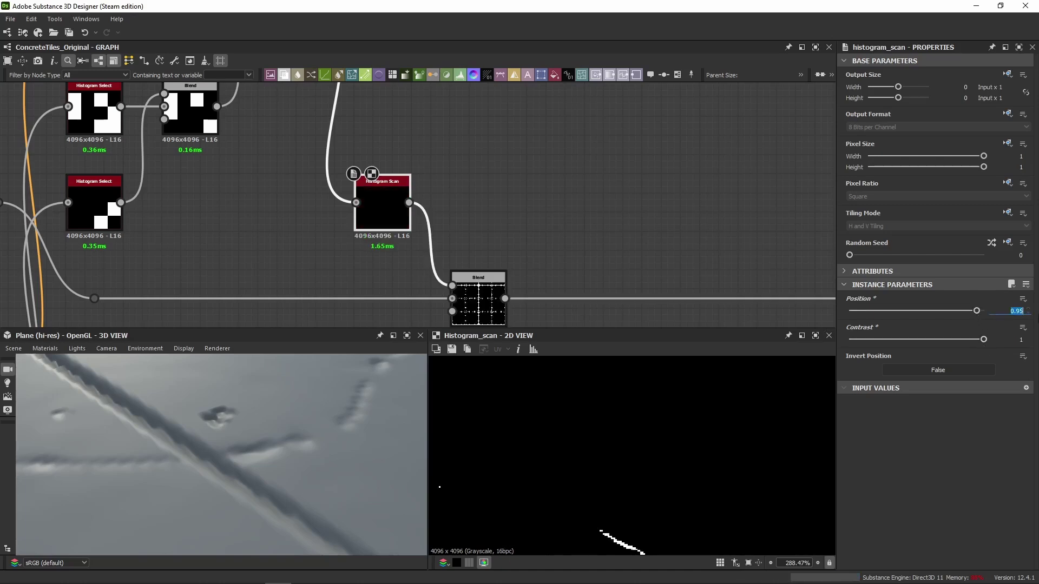
text(.99)
key(Return)
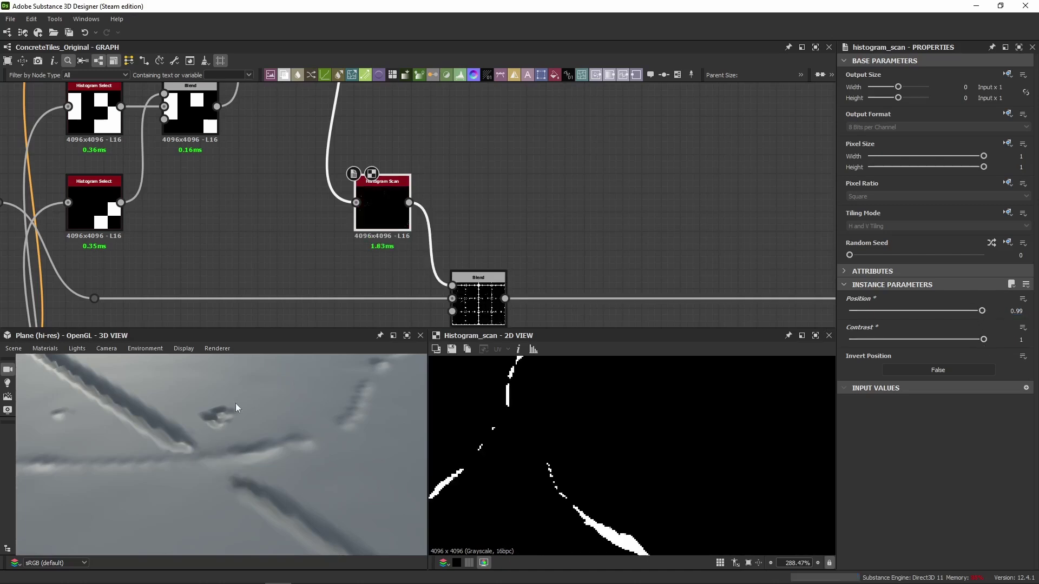
Examine the scratch where it crosses the thin crack on the 3D surface.
scroll(222, 417, down, 4)
scroll(225, 420, up, 6)
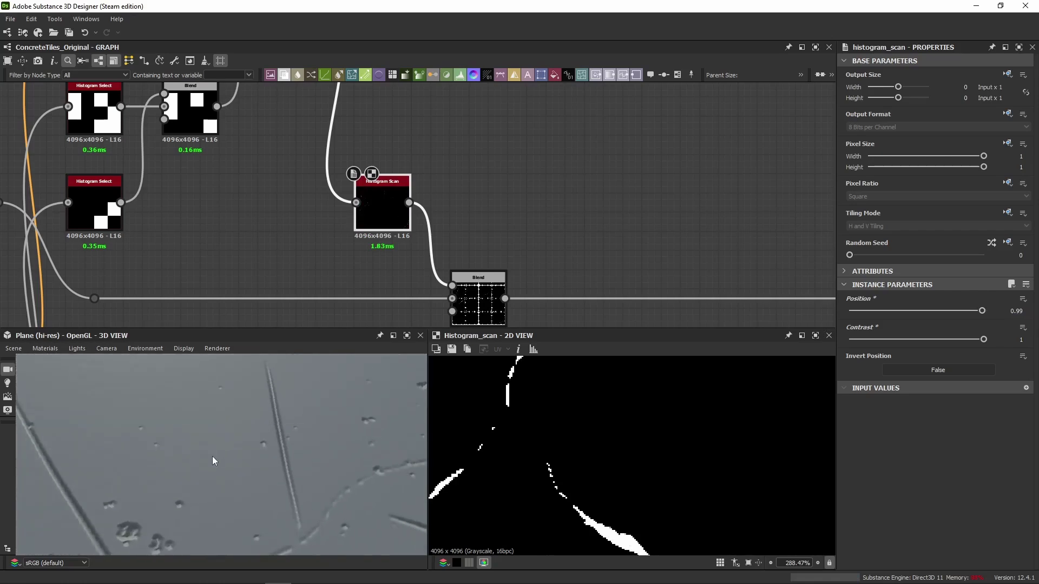
scroll(226, 428, down, 3)
scroll(214, 408, up, 6)
scroll(219, 426, down, 4)
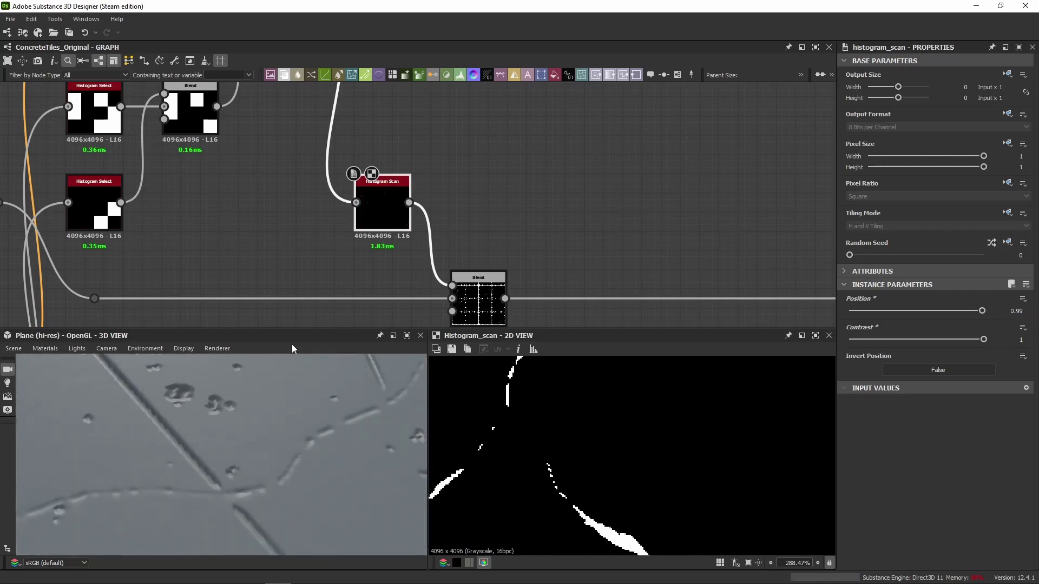
scroll(343, 281, down, 4)
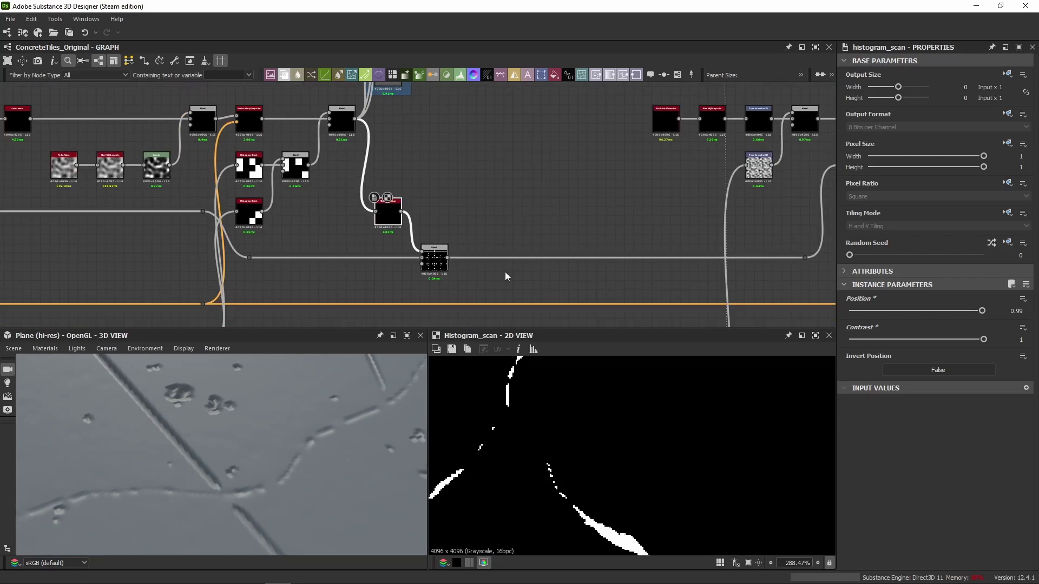
middle_drag(215, 499, 213, 447)
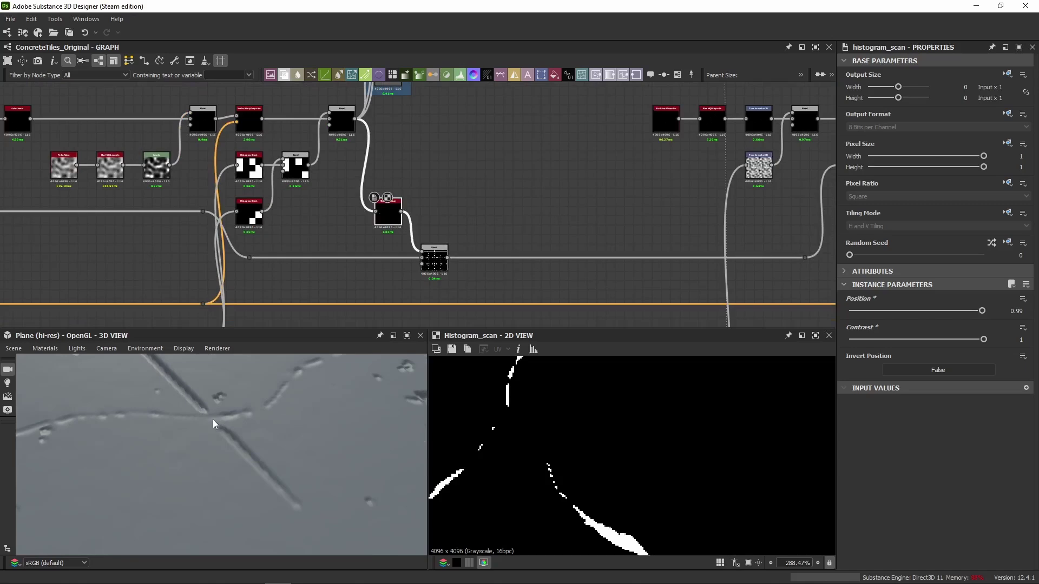
Set the Level Out High of the Levels node feeding the Scratchies Blend to 0.0025.
scroll(424, 274, down, 3)
scroll(311, 239, down, 3)
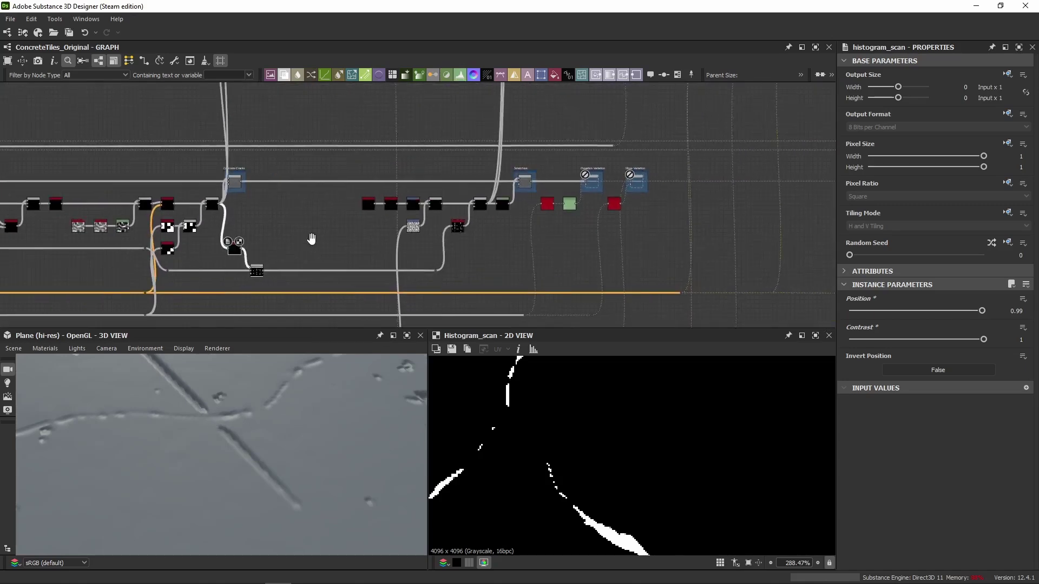
scroll(497, 191, up, 5)
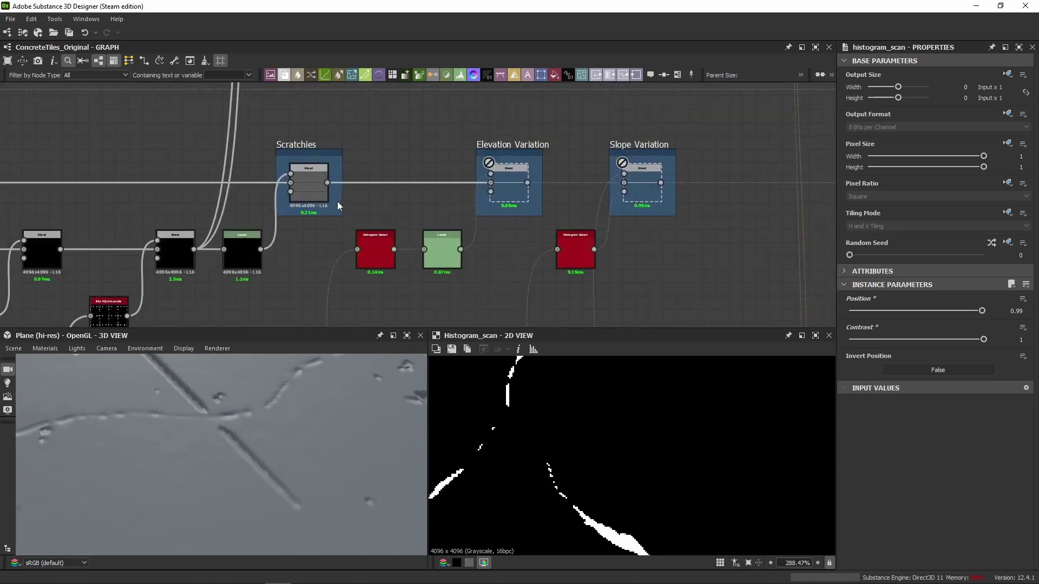
middle_drag(270, 254, 348, 211)
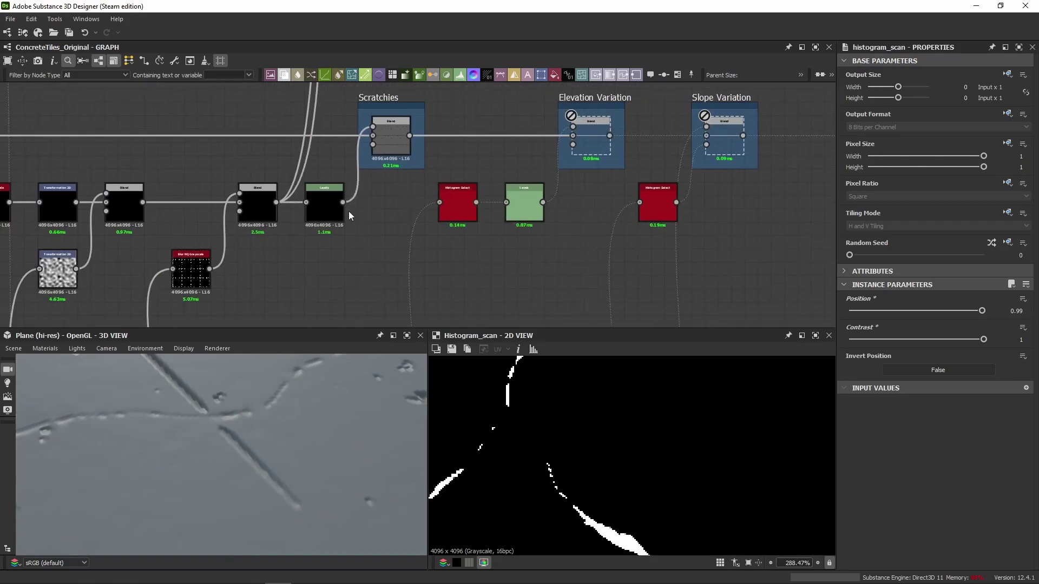
click(334, 219)
double_click(1011, 422)
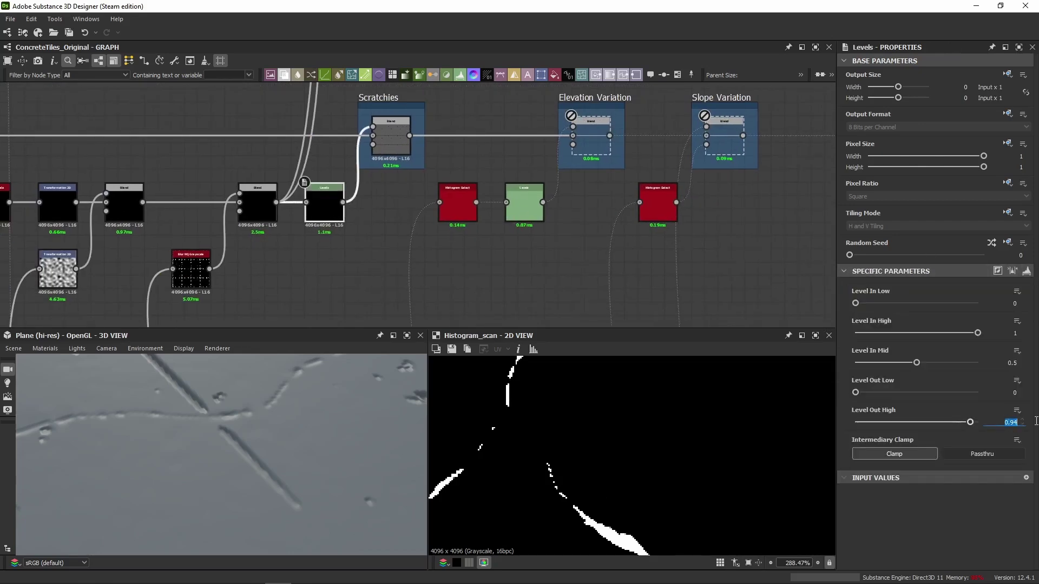
text(0.0025)
key(Return)
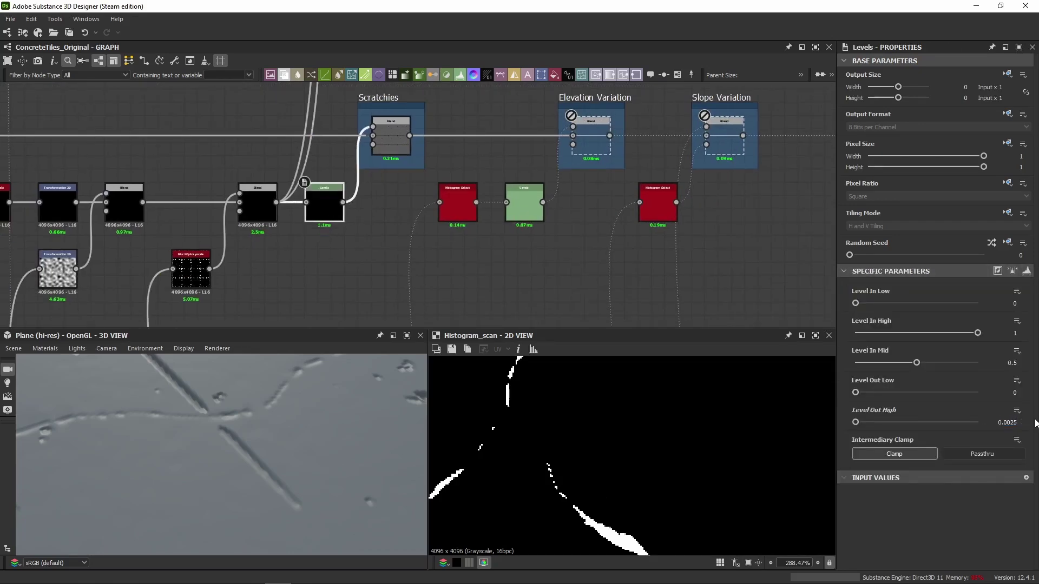
Examine the softened scratches across the 3D tiles and the Scratchies Subtract Blend's full height map in 2D.
drag(340, 447, 261, 449)
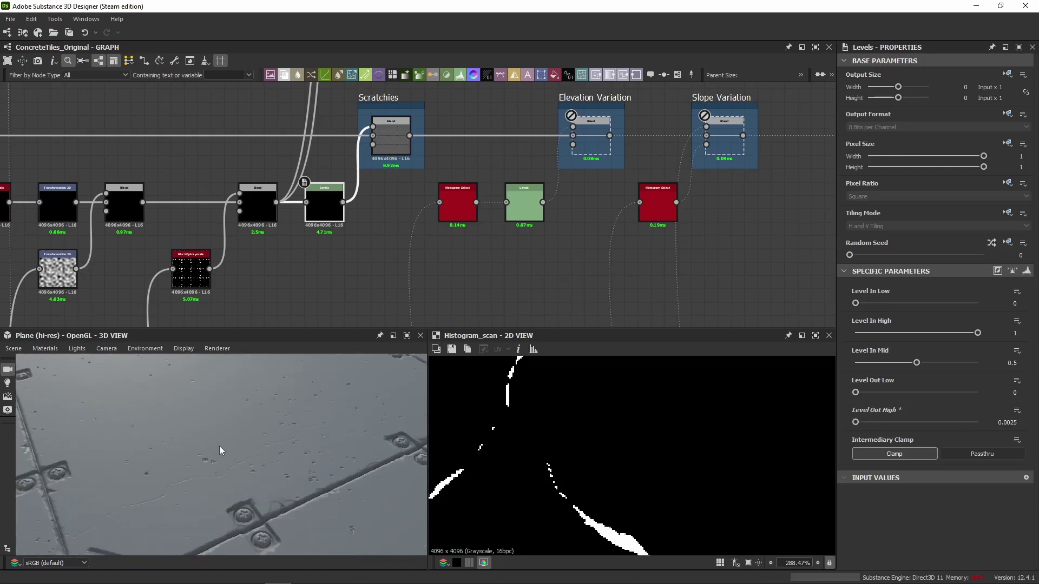
drag(219, 449, 271, 412)
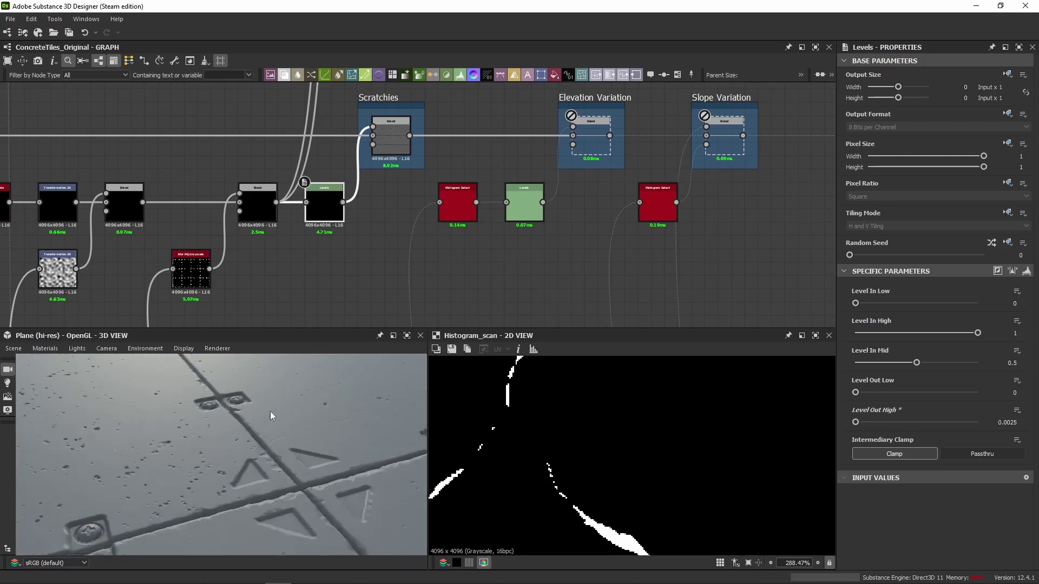
middle_drag(271, 411, 343, 403)
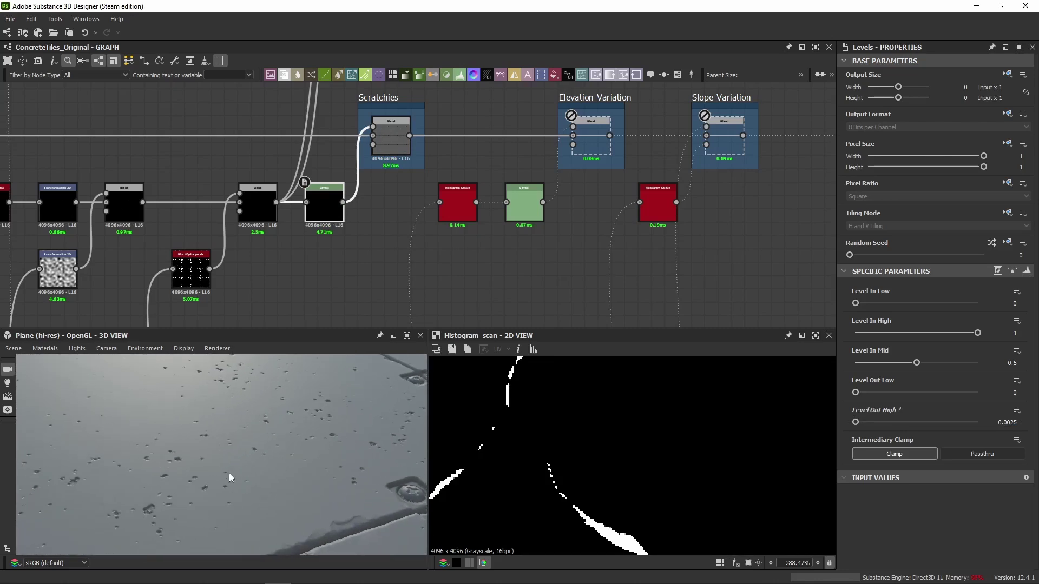
drag(229, 477, 244, 460)
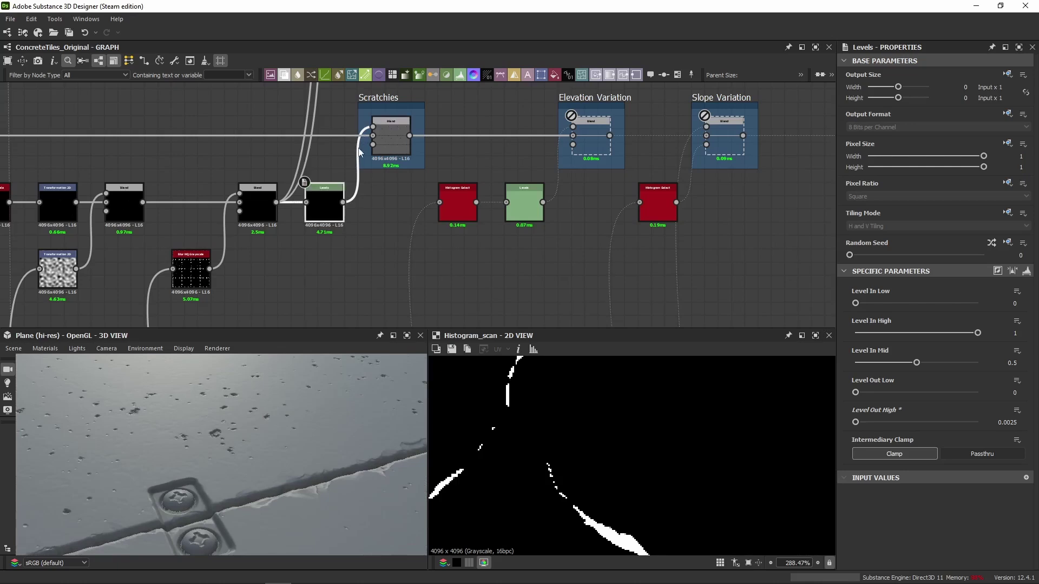
click(397, 128)
scroll(677, 417, down, 3)
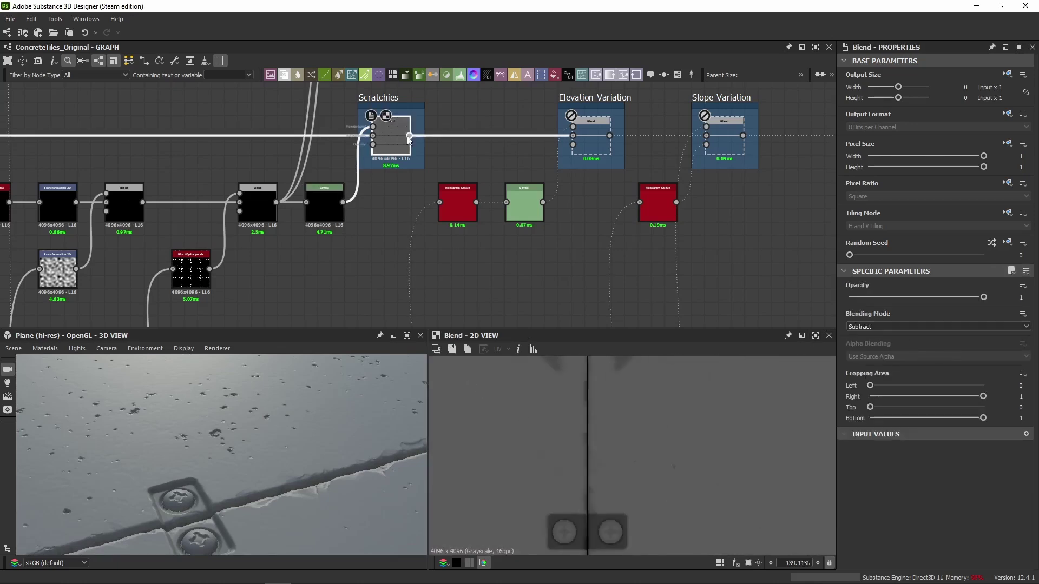
scroll(570, 498, down, 5)
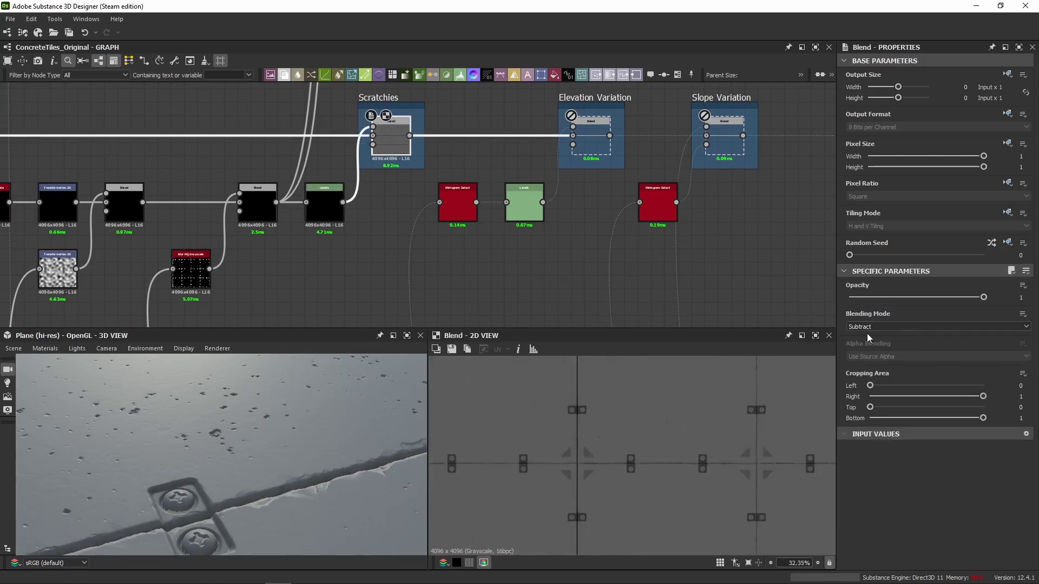
scroll(504, 485, down, 4)
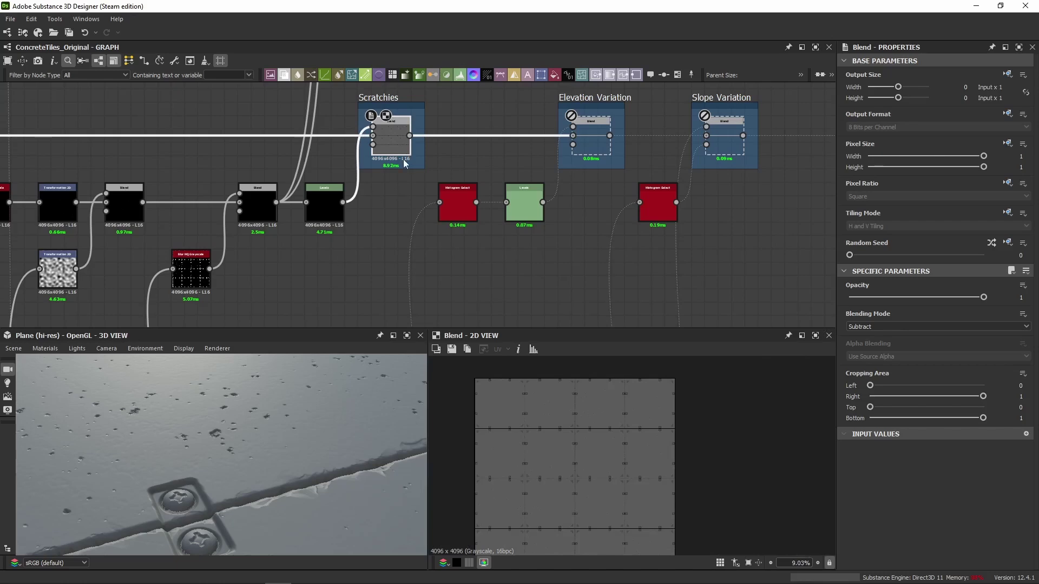
scroll(460, 158, down, 2)
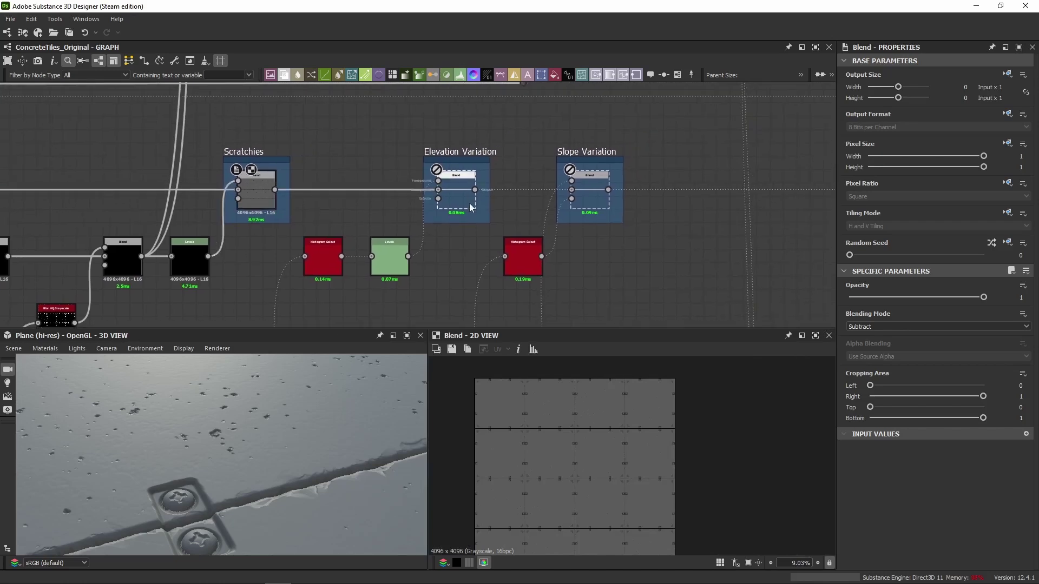
middle_drag(469, 203, 615, 212)
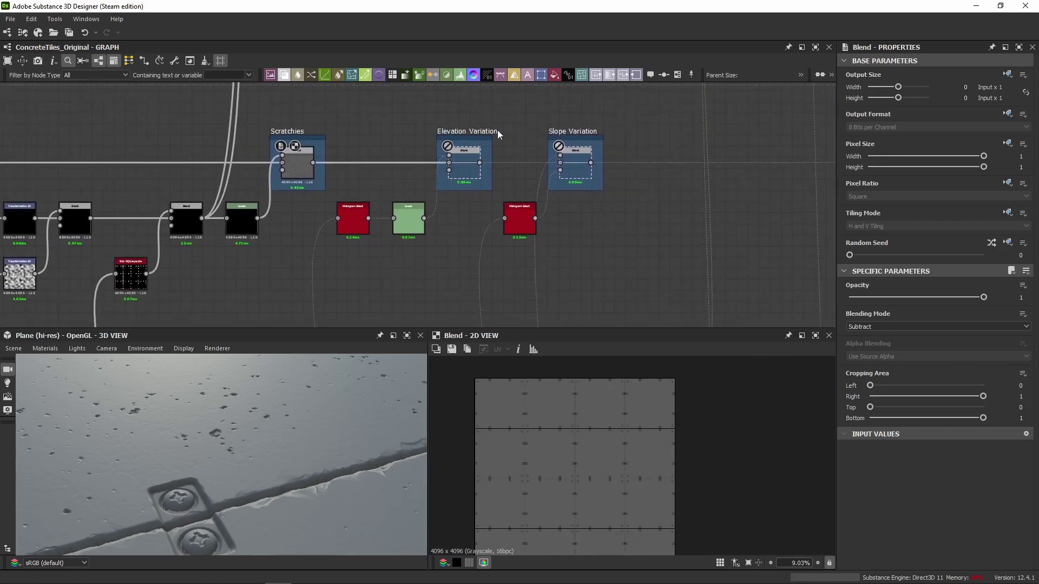
Enable the disabled Elevation Variation Blend after viewing the tiles around the bolted joints in 3D.
click(465, 172)
drag(287, 376, 307, 423)
middle_drag(307, 423, 259, 401)
scroll(259, 401, up, 4)
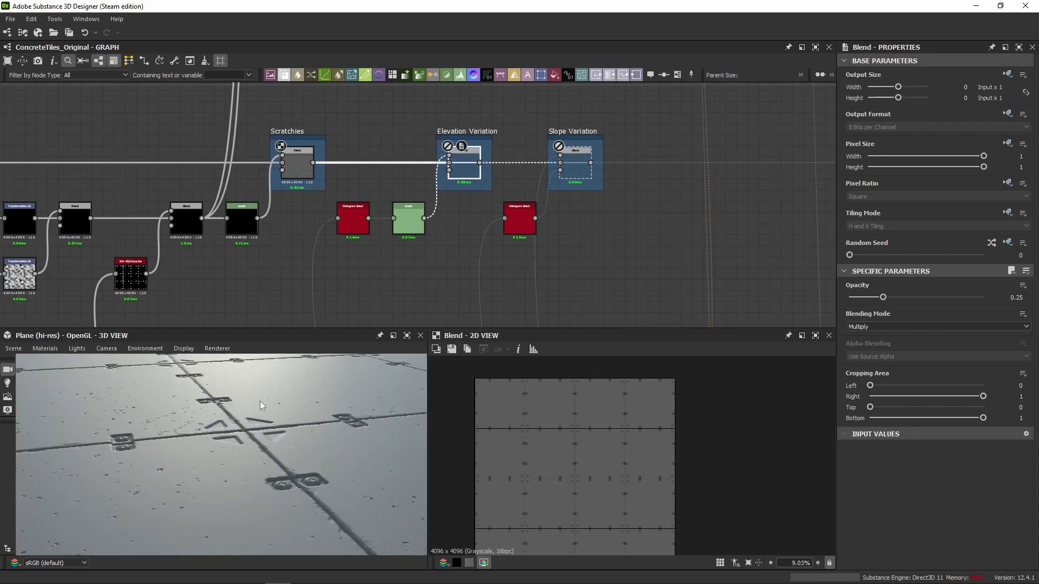
drag(206, 384, 199, 444)
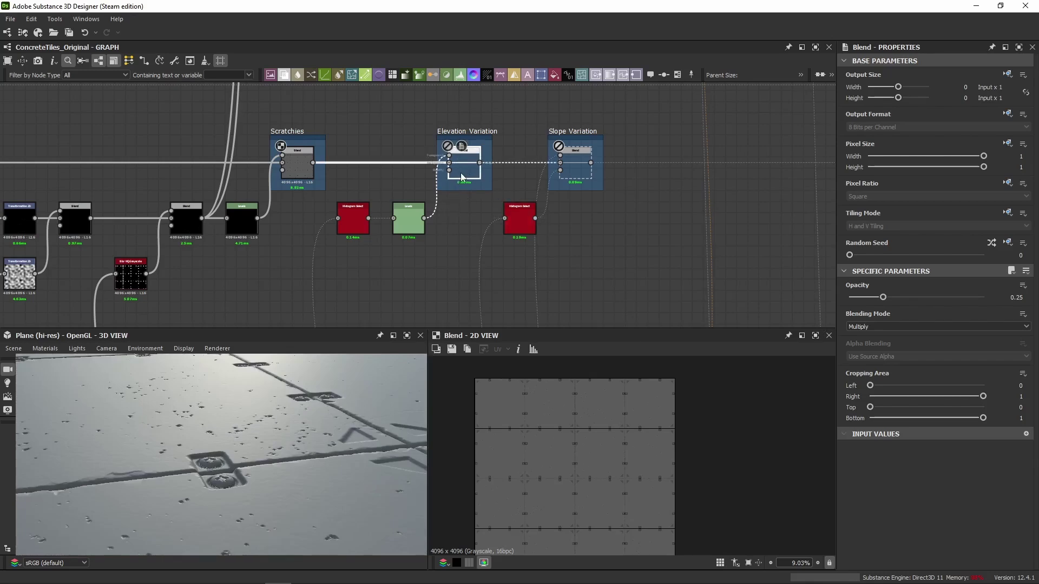
key(shift+d)
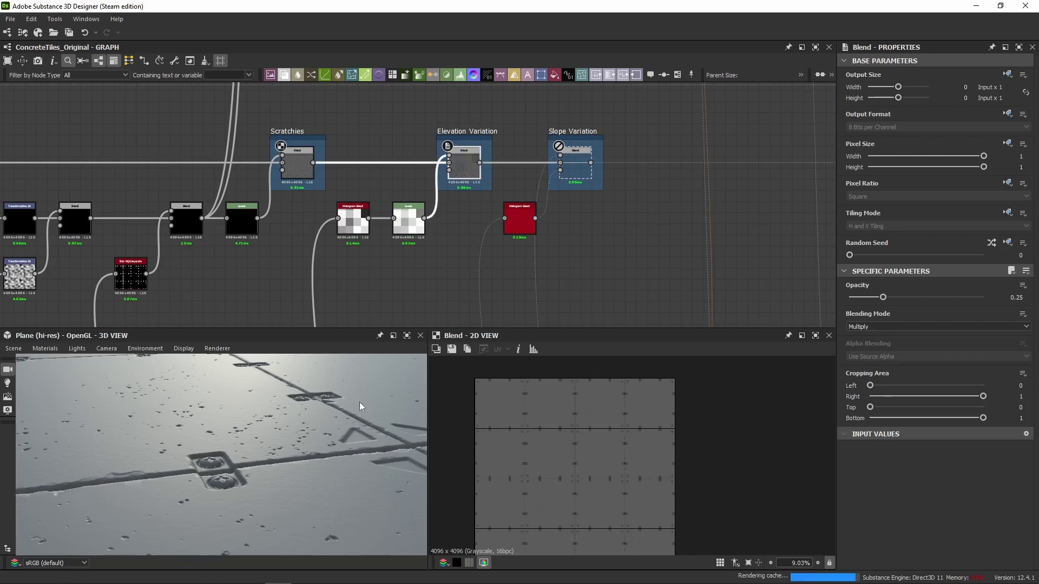
Toggle the Elevation Variation Blend off and on to compare the tile heights at the joints in 3D.
drag(359, 401, 316, 410)
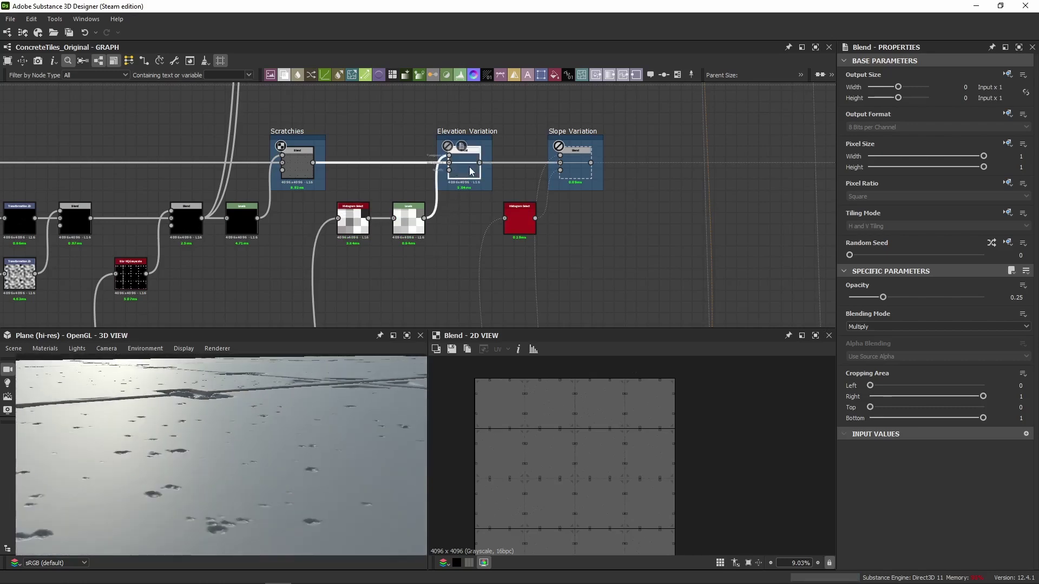
key(shift+d)
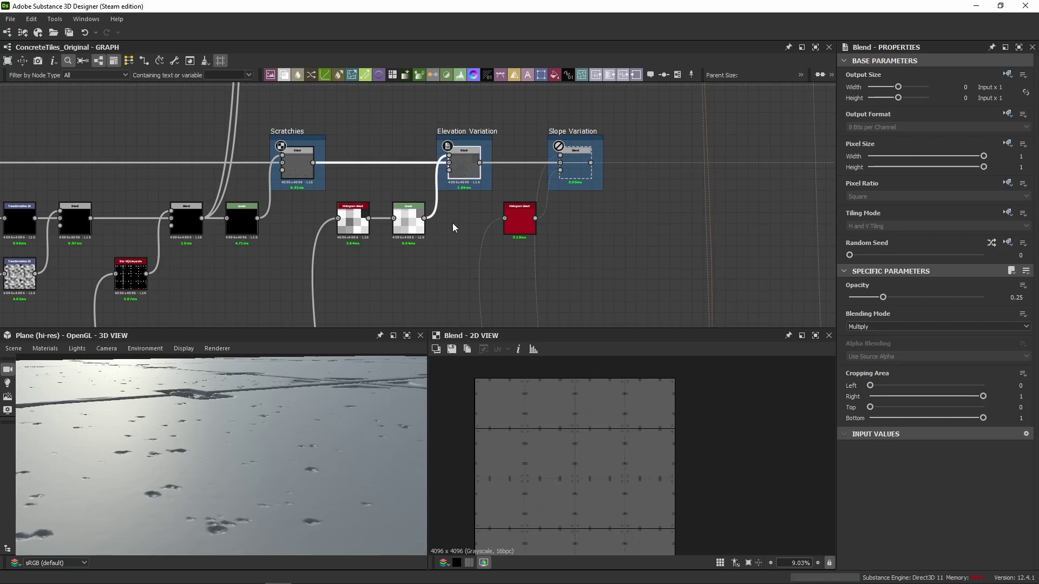
drag(271, 399, 239, 417)
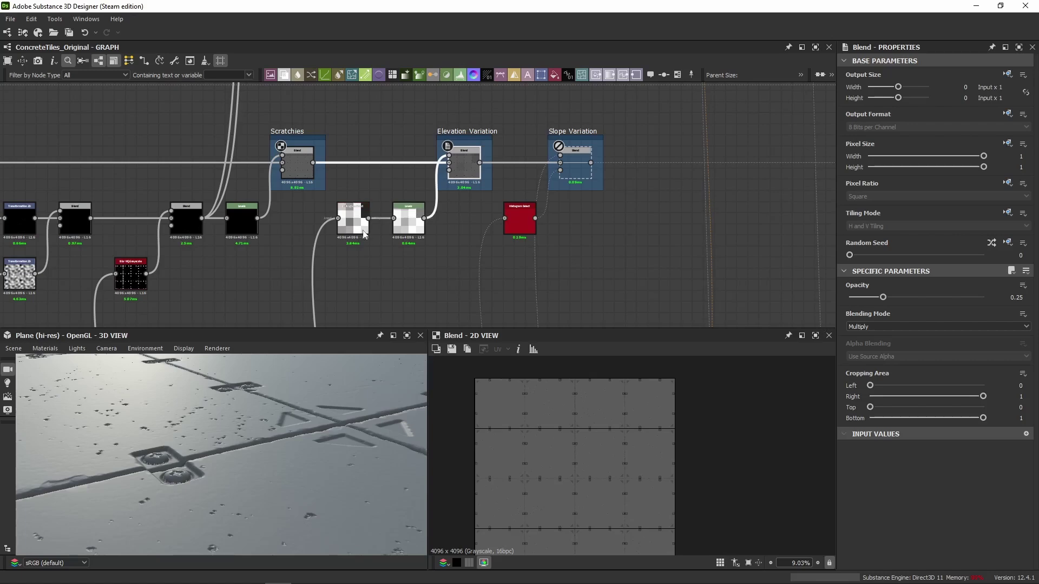
Trace the elevation mask back to its Flood Fill to Random Grayscale and Auto Levels nodes and view their outputs.
scroll(427, 203, down, 5)
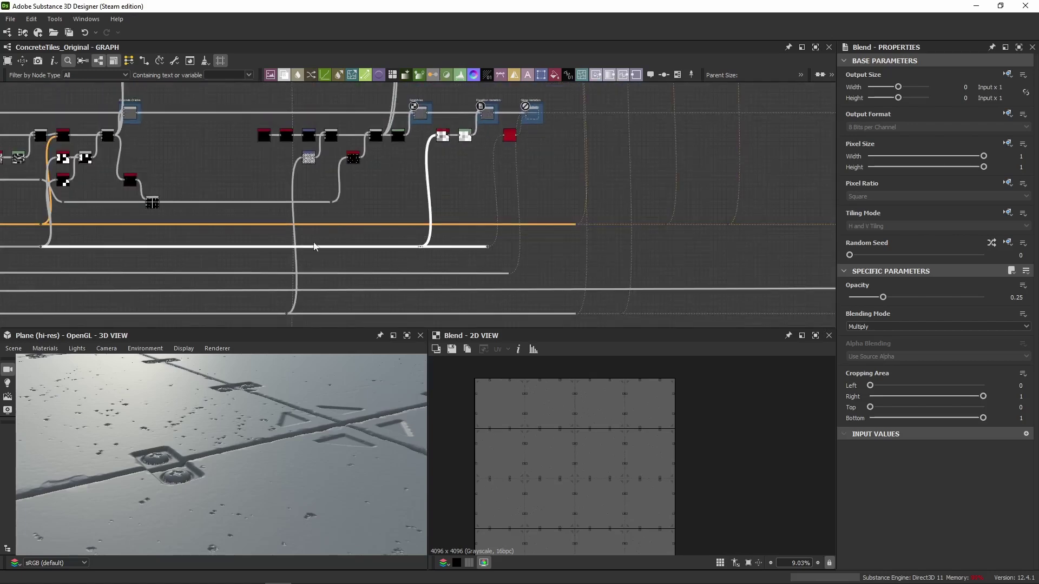
middle_drag(44, 236, 594, 198)
scroll(496, 223, down, 4)
middle_drag(496, 223, 670, 208)
middle_drag(292, 227, 757, 233)
scroll(433, 218, up, 4)
scroll(411, 212, up, 6)
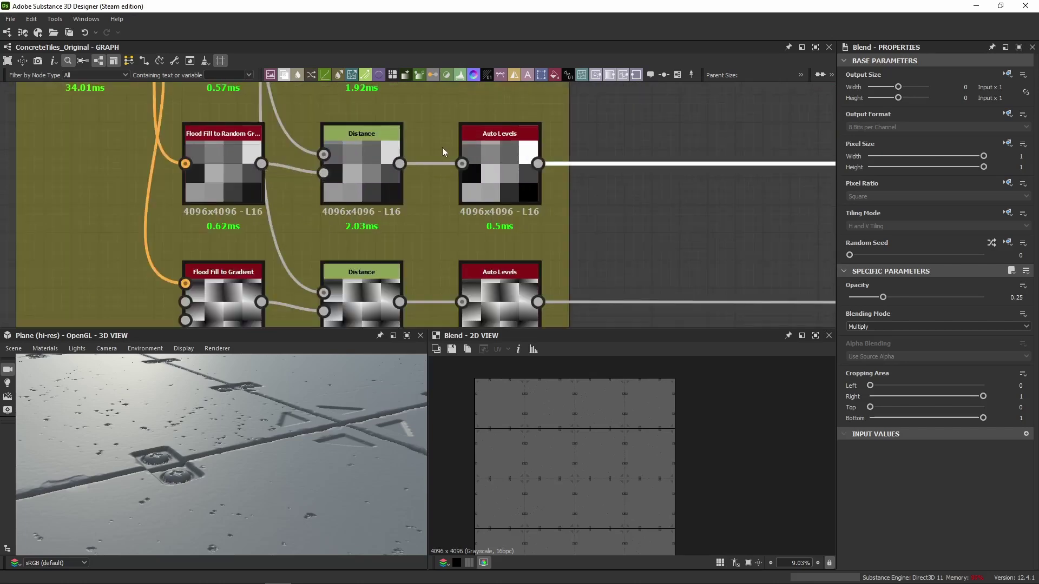
double_click(241, 168)
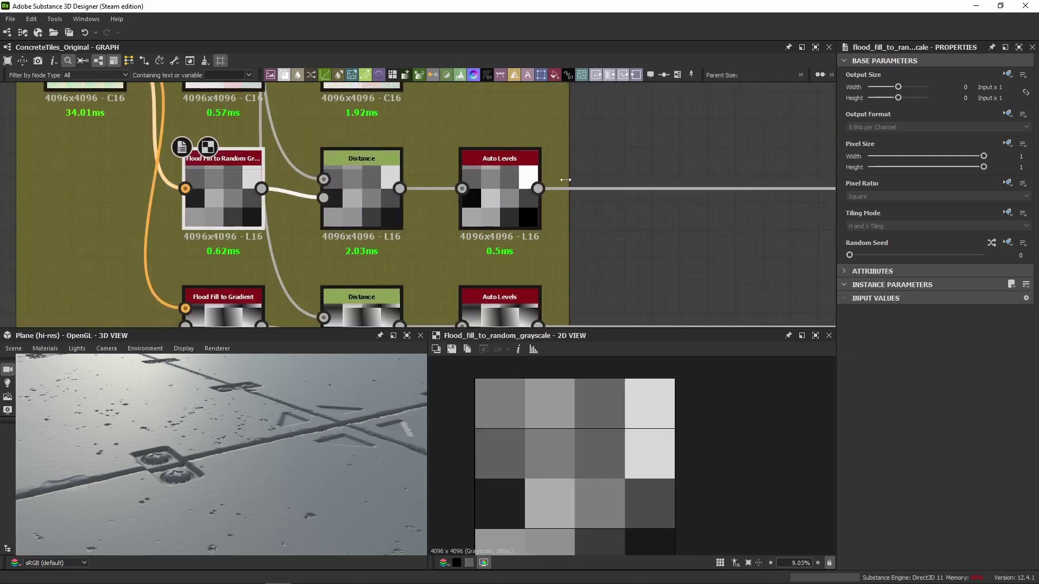
double_click(483, 172)
Examine the Histogram Select output and the Levels settings that feed the Elevation Variation Blend.
scroll(709, 178, down, 5)
middle_drag(709, 177, 362, 172)
scroll(665, 144, down, 4)
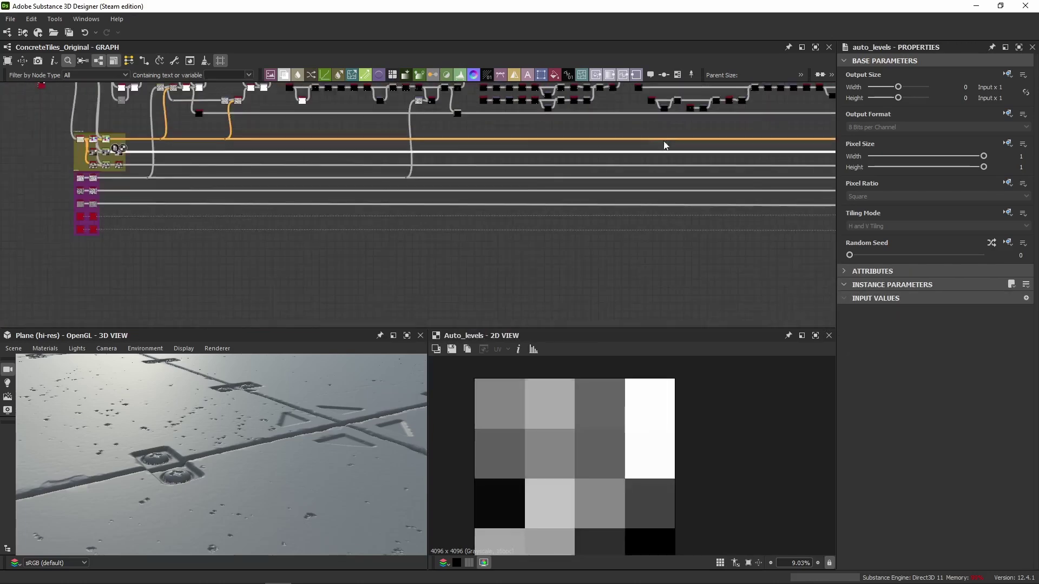
scroll(627, 167, up, 2)
scroll(416, 186, up, 1)
scroll(415, 184, up, 6)
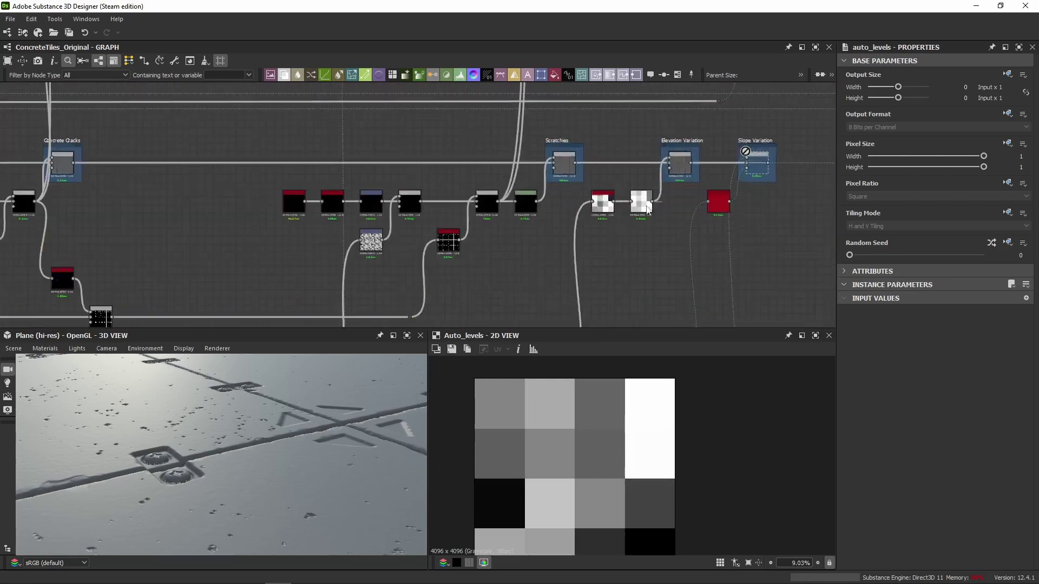
double_click(537, 196)
middle_drag(773, 234, 622, 260)
click(507, 213)
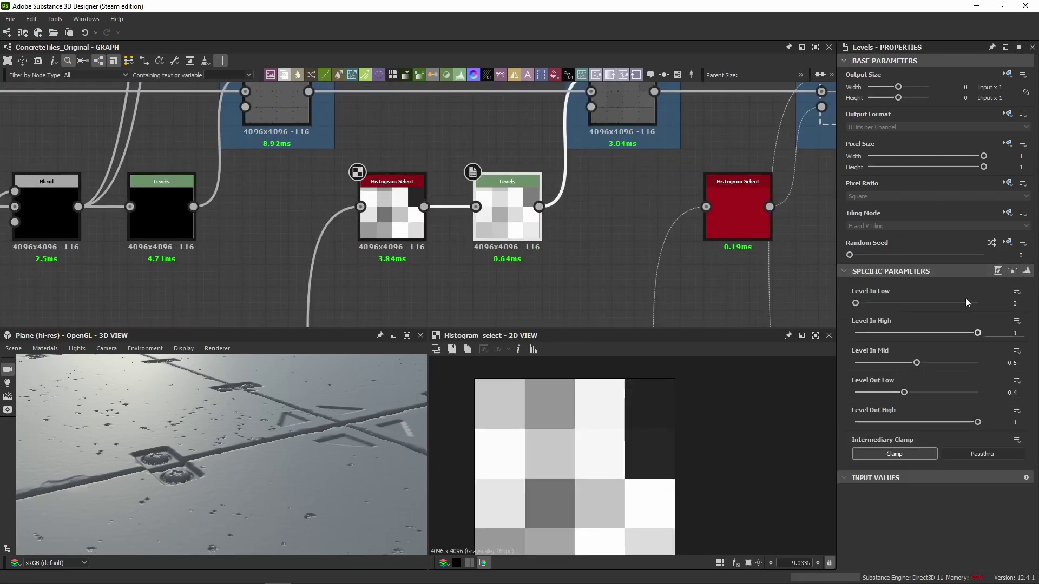
Check the Elevation Variation Blend's Multiply settings and view the preceding Scratchies Blend in 2D for comparison.
middle_drag(626, 111, 555, 164)
click(555, 164)
middle_drag(568, 212, 539, 254)
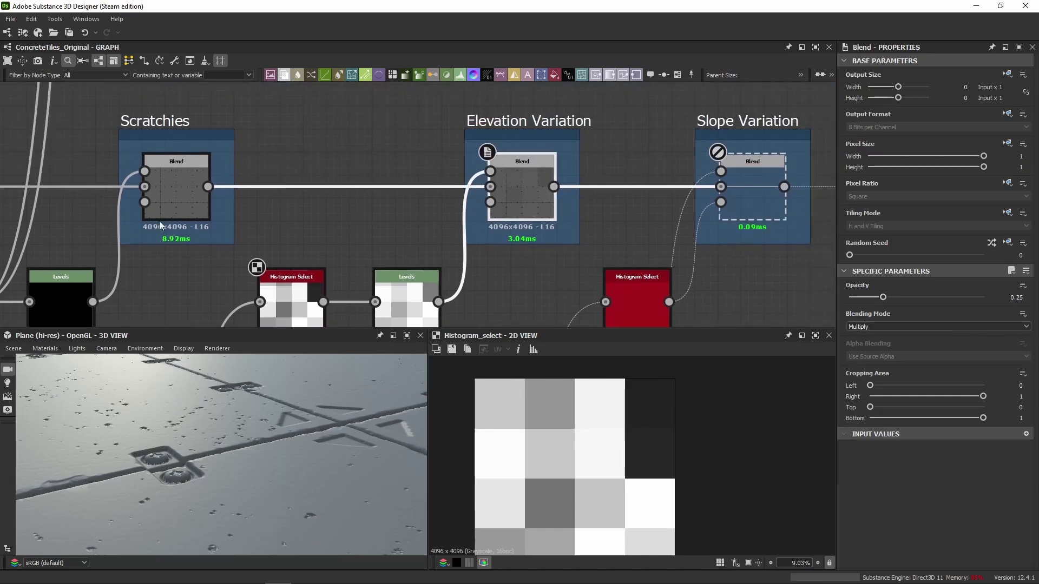
double_click(177, 184)
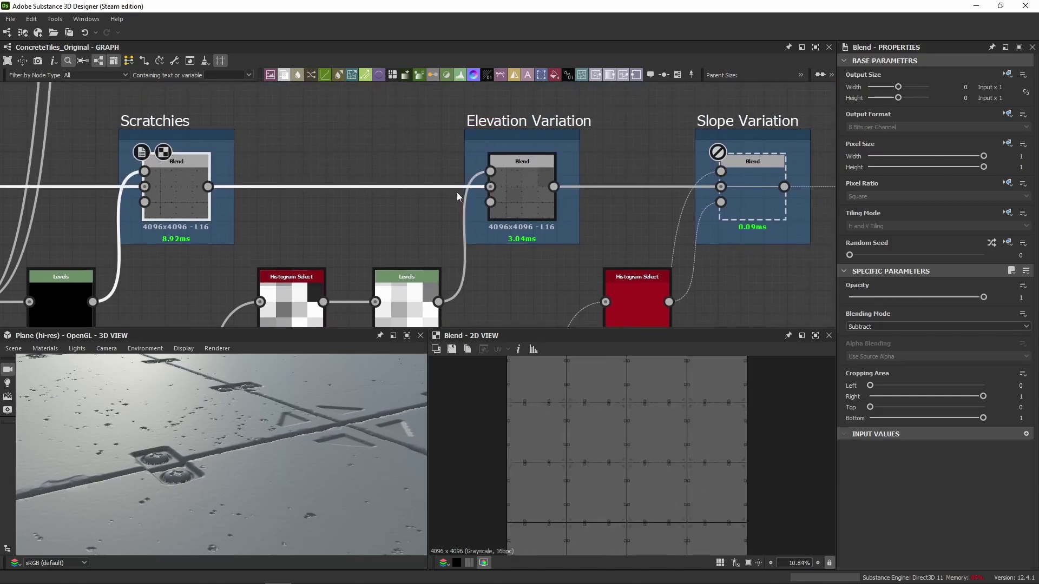
View the Elevation Variation Blend in 2D and try an opacity of 0.88 on it.
double_click(525, 196)
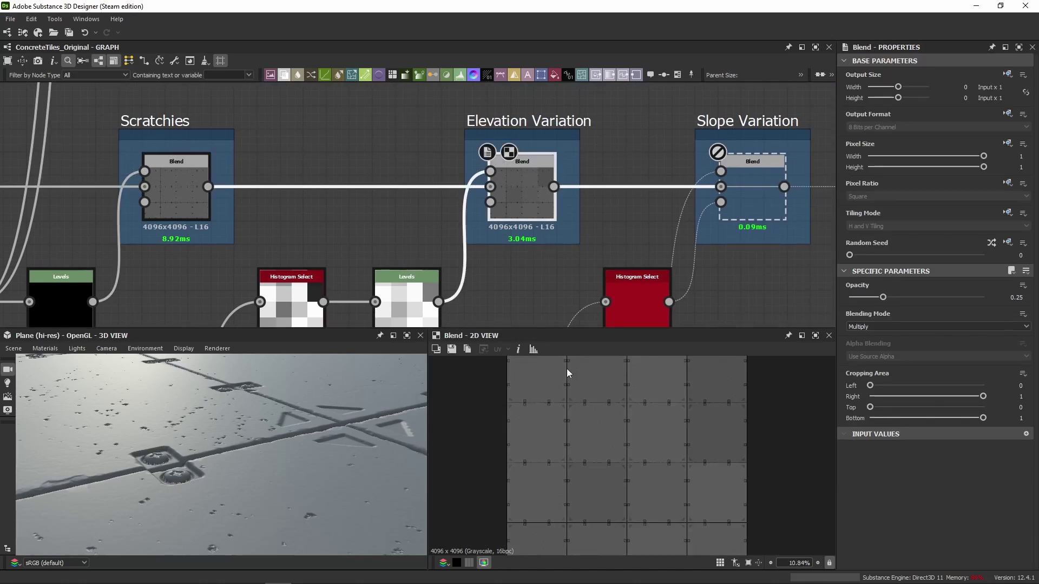
drag(887, 297, 968, 299)
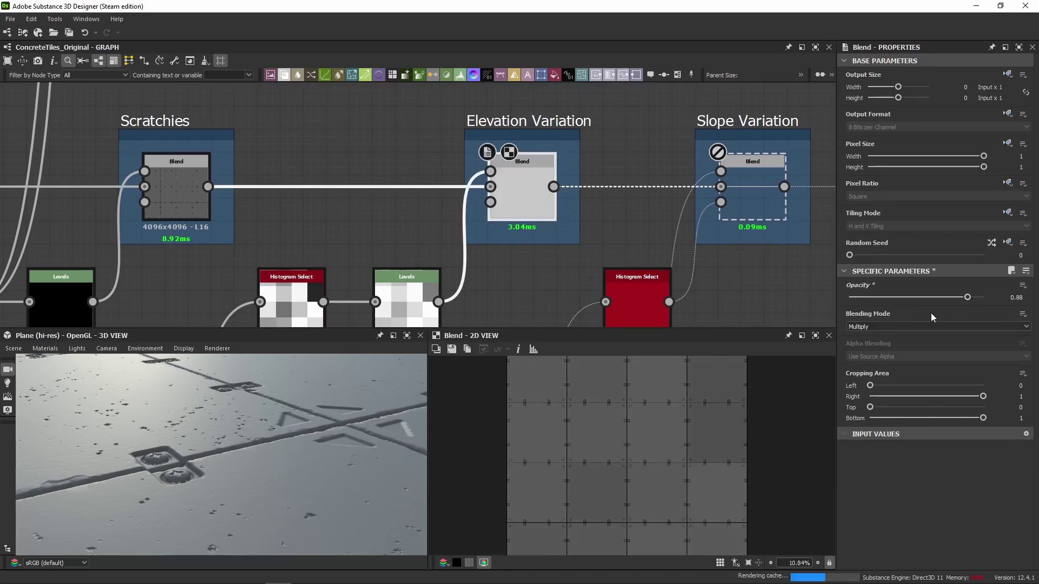
key(ctrl+z)
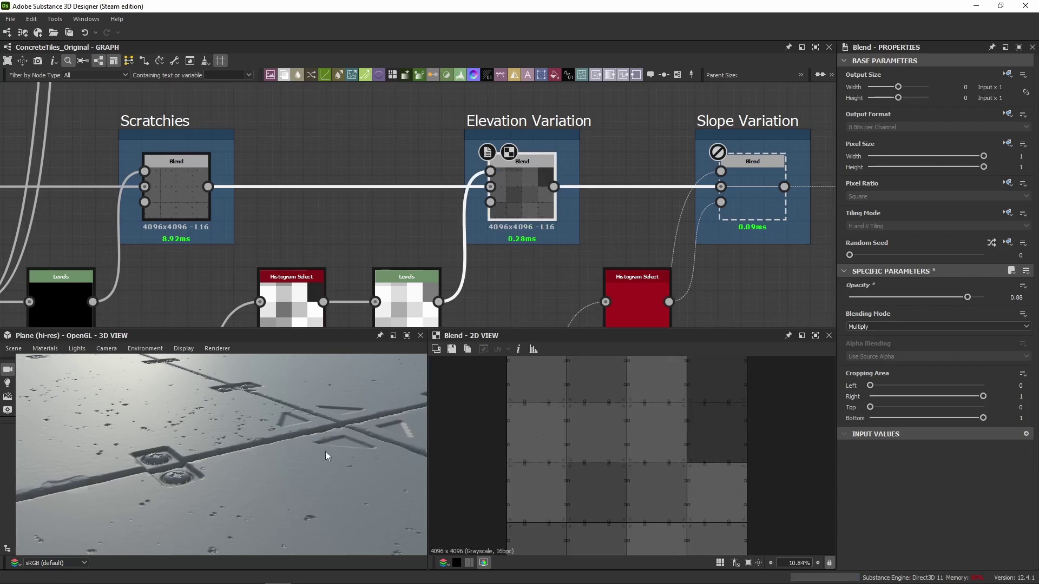
Restore the Elevation Variation Blend's opacity to 0.25 and check the tiles in the 3D view.
drag(323, 464, 330, 432)
drag(144, 387, 216, 416)
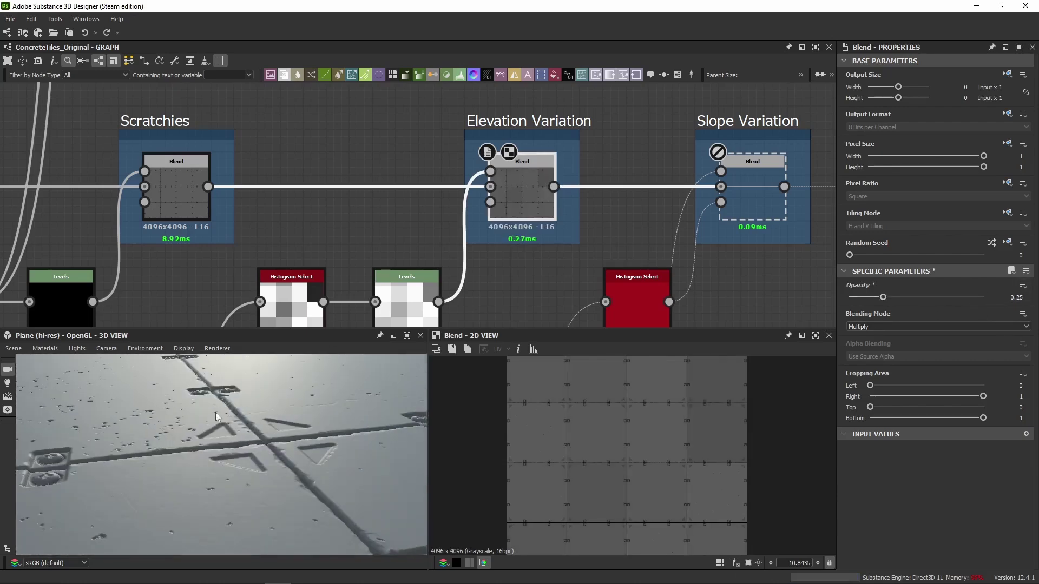
Enable the Slope Variation Blend and check its effect on the tiles in 3D and 2D.
middle_drag(530, 233, 620, 166)
scroll(433, 212, down, 3)
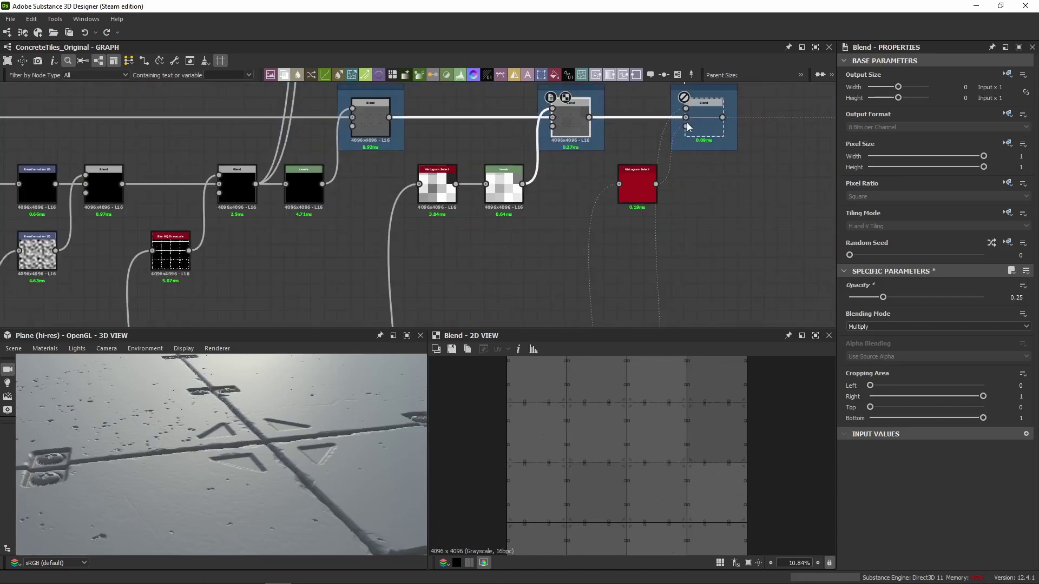
key(ctrl+y)
middle_drag(690, 135, 645, 197)
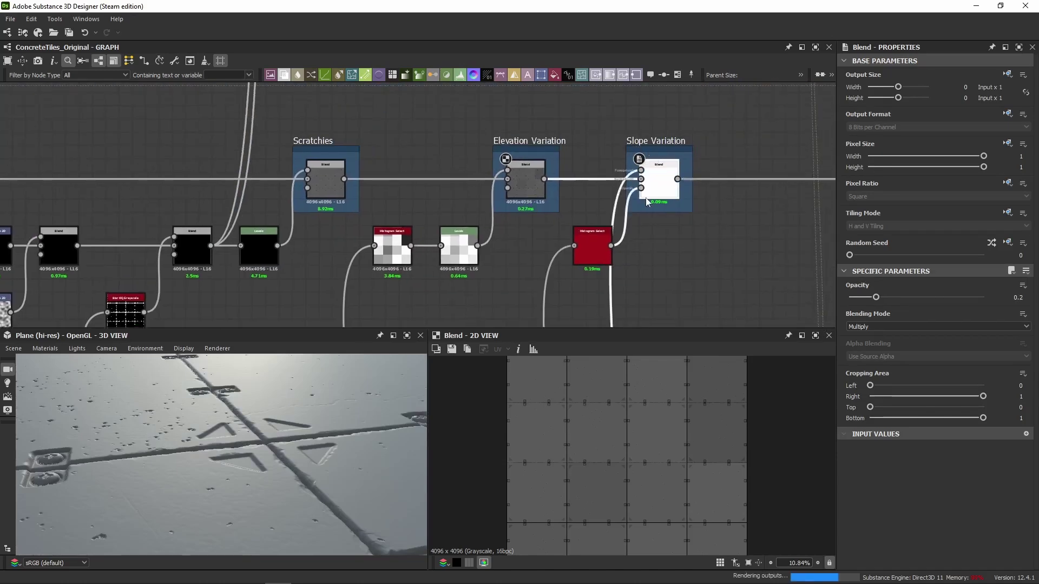
drag(252, 478, 262, 480)
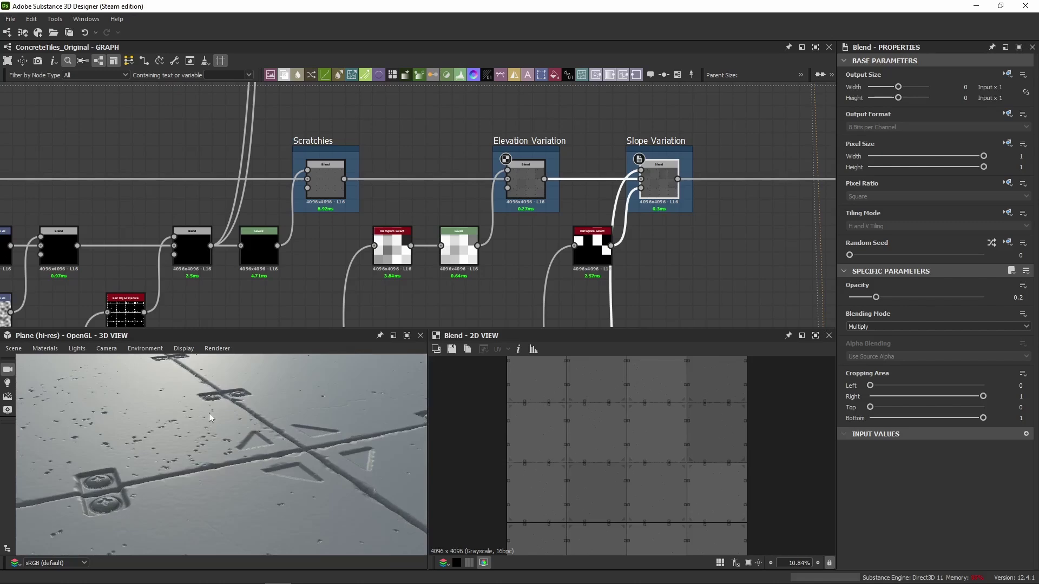
drag(202, 429, 224, 420)
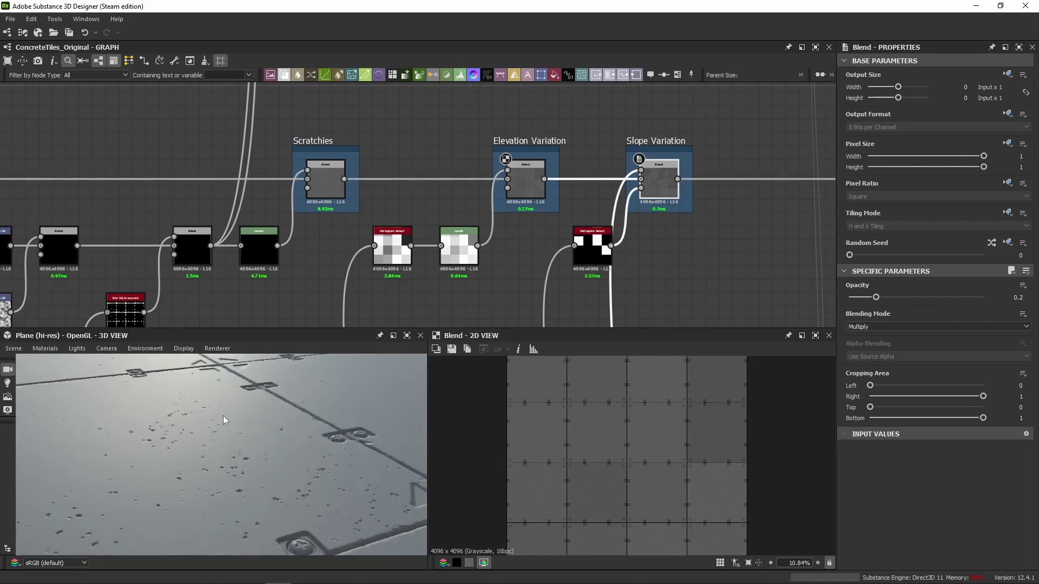
key(1)
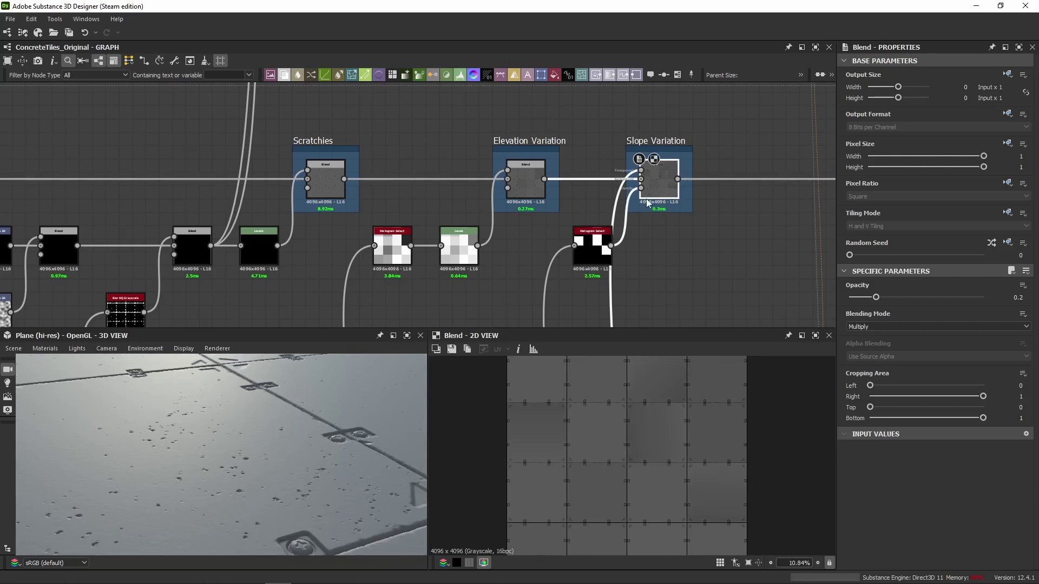
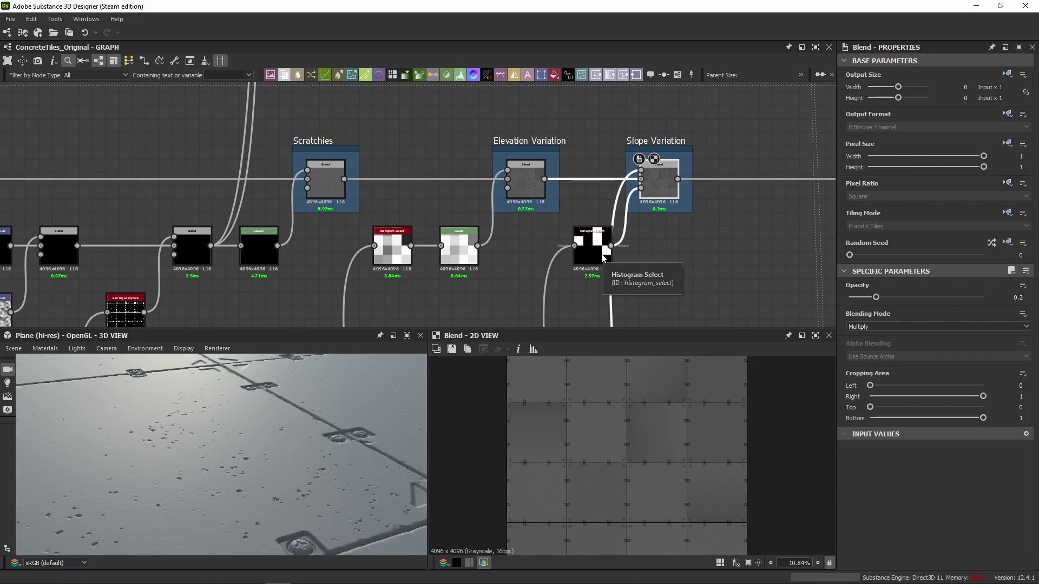
View the Slope Variation's Histogram Select mask in 2D and follow its input and output links.
scroll(628, 245, down, 4)
double_click(509, 148)
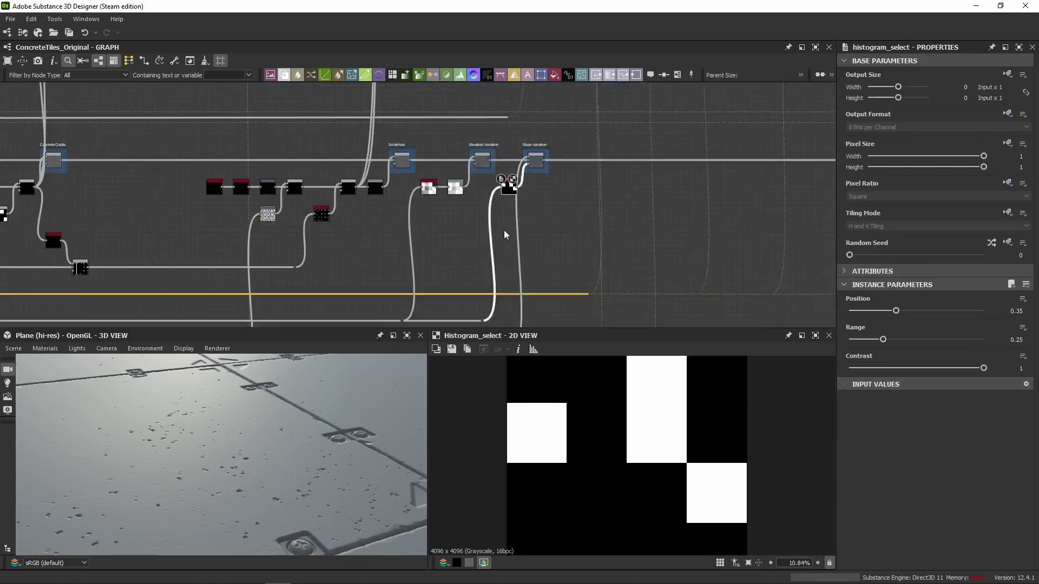
middle_drag(504, 229, 502, 160)
scroll(455, 213, up, 5)
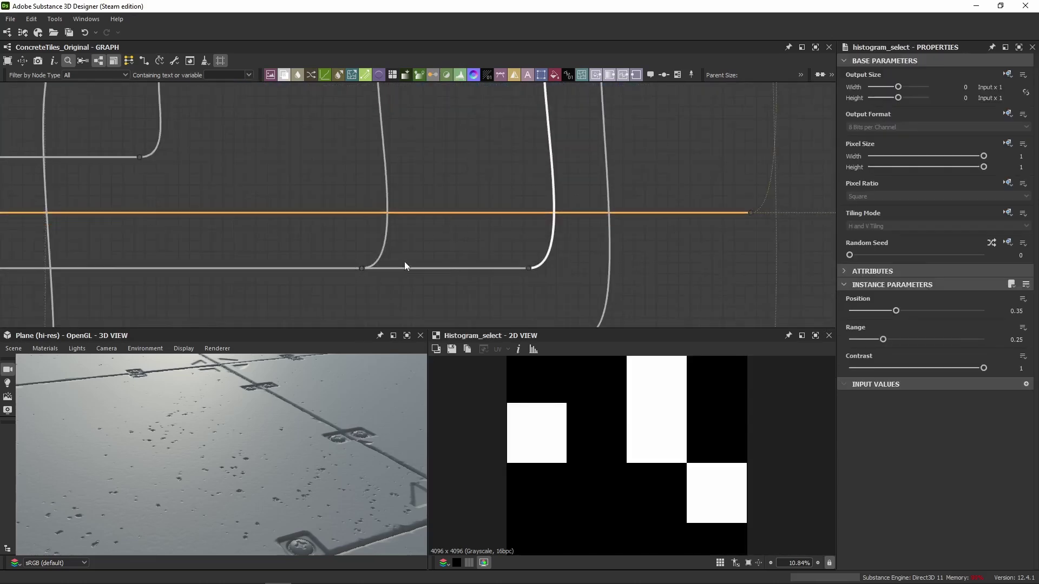
drag(412, 258, 320, 284)
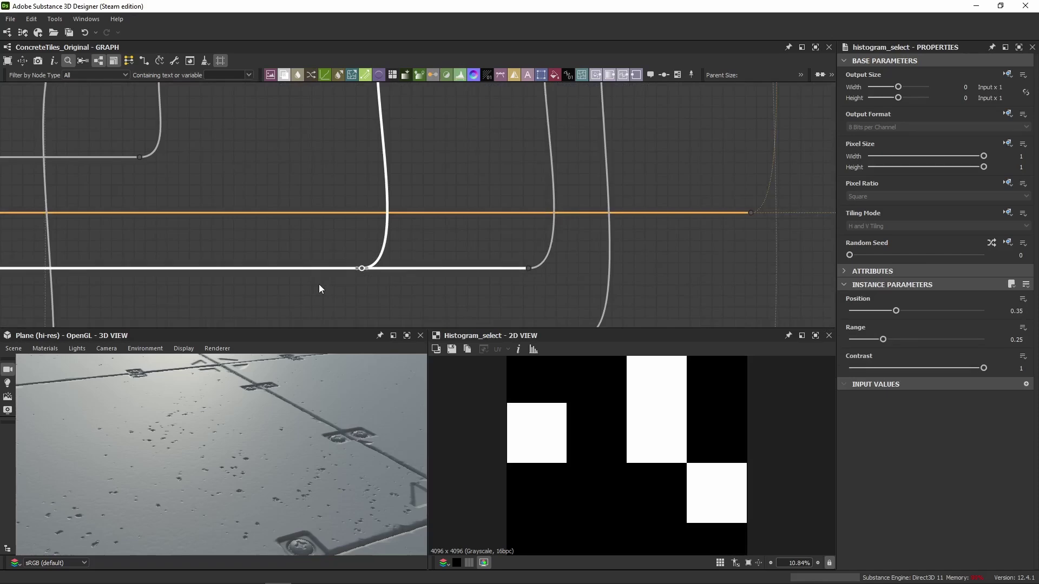
scroll(487, 232, down, 5)
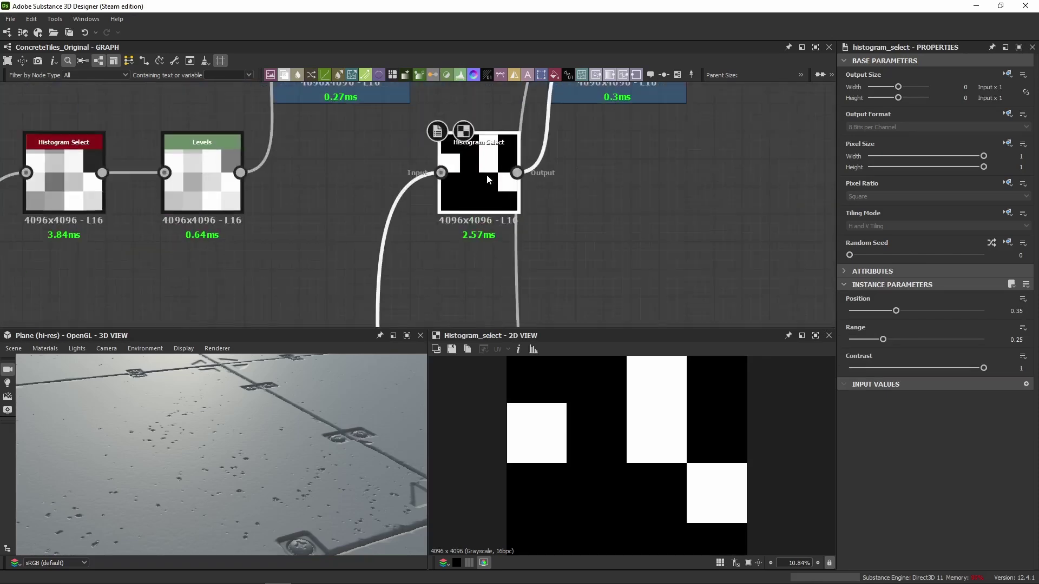
middle_drag(545, 168, 480, 277)
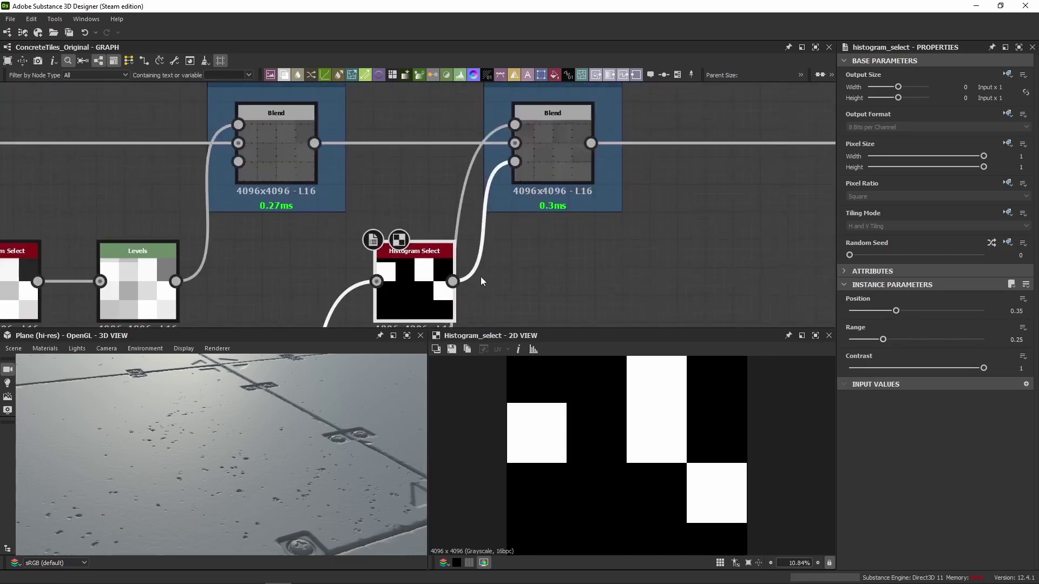
middle_drag(401, 183, 450, 173)
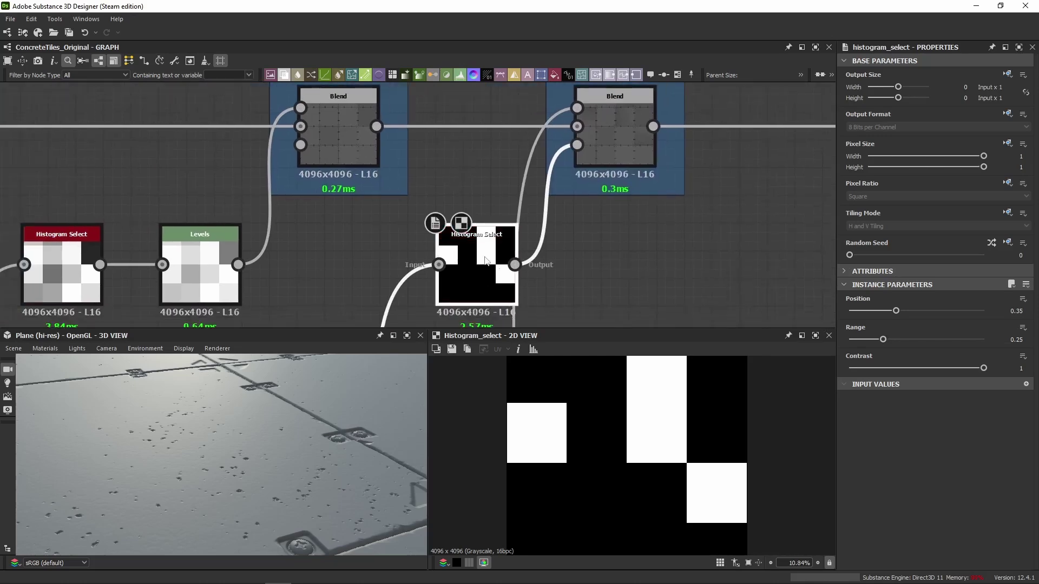
Compare the Slope Variation Blend's output with its Histogram Select opacity mask in 2D.
double_click(606, 143)
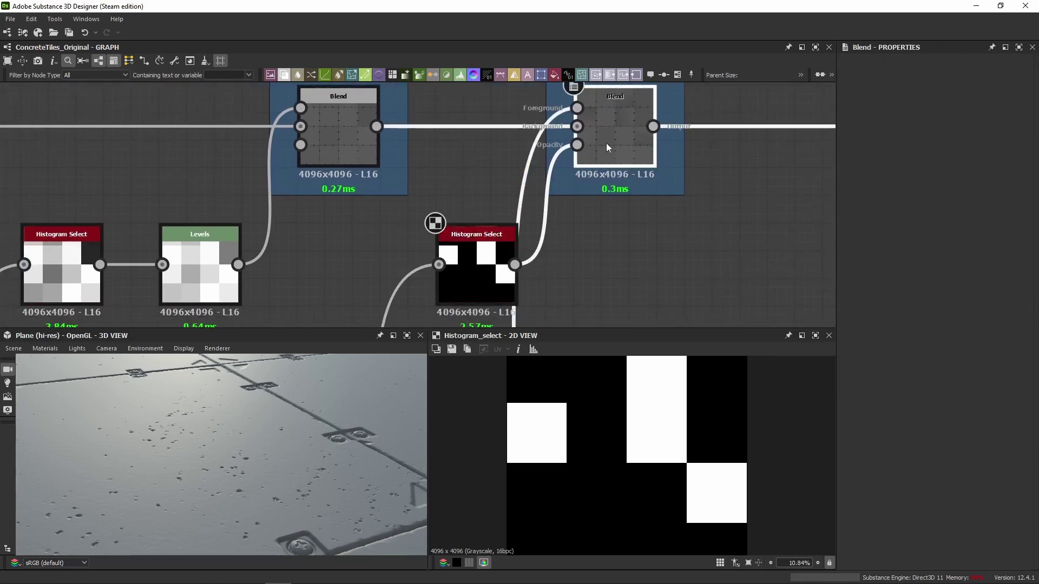
double_click(512, 263)
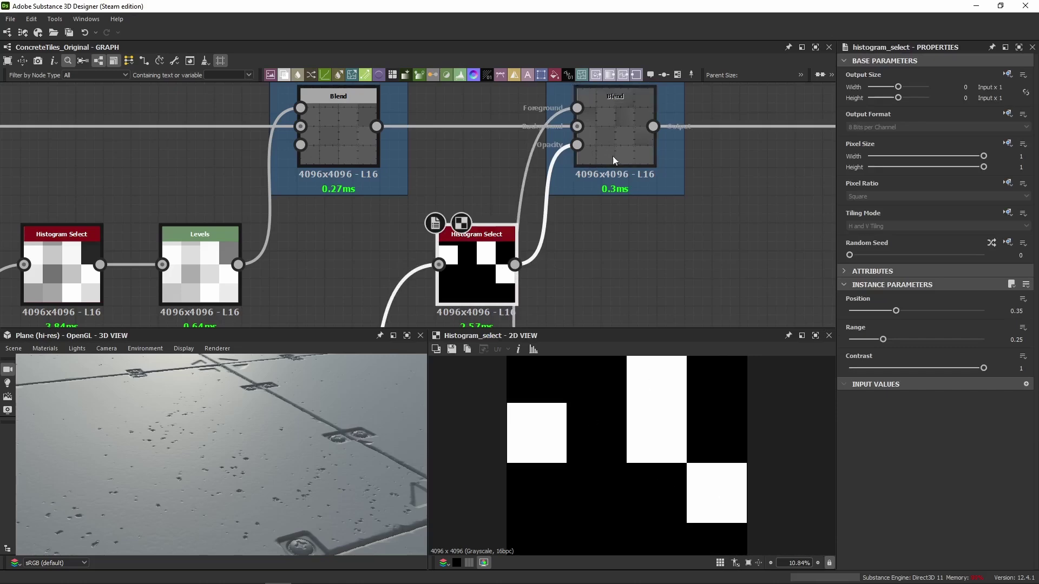
double_click(650, 158)
scroll(642, 399, down, 2)
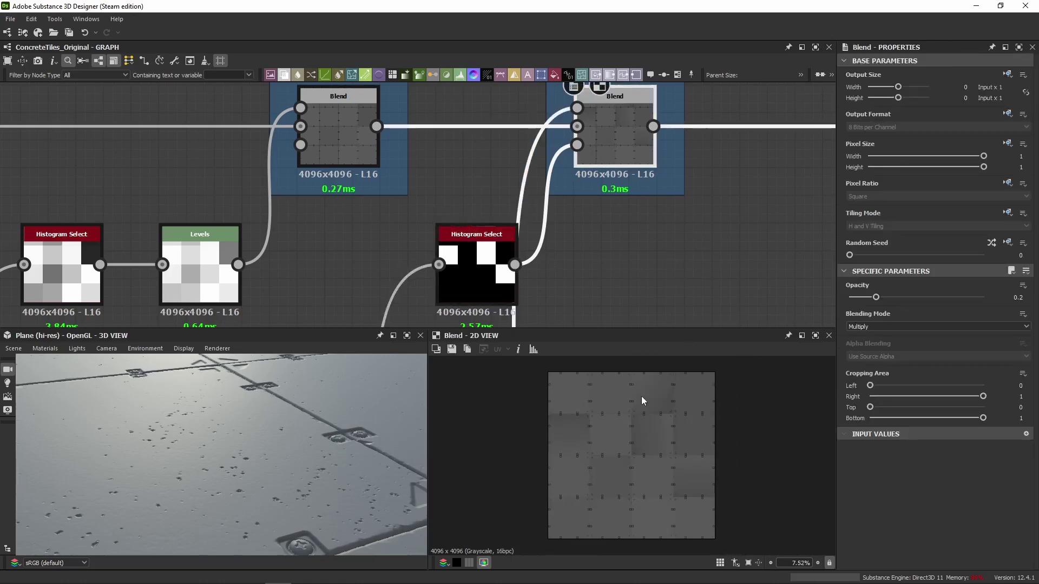
scroll(642, 399, up, 4)
Trace the Slope Variation Blend's foreground input back to the Flood Fill to Gradient chain in Flood Fill City.
double_click(573, 138)
scroll(578, 172, down, 5)
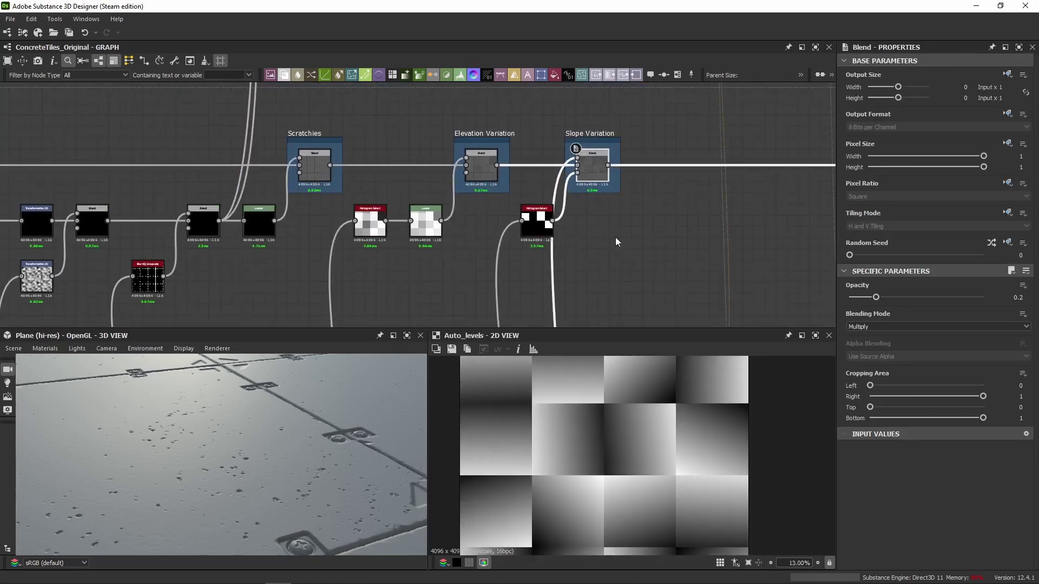
middle_drag(594, 324, 590, 152)
scroll(590, 152, down, 4)
middle_drag(120, 209, 839, 209)
scroll(746, 181, down, 3)
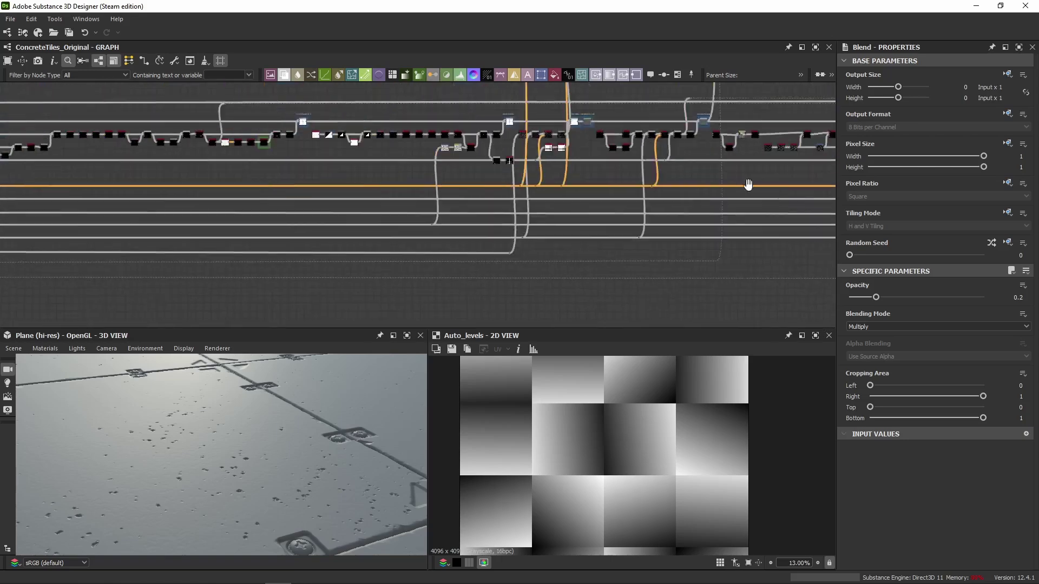
scroll(434, 184, down, 3)
middle_drag(434, 184, 399, 188)
scroll(399, 188, up, 8)
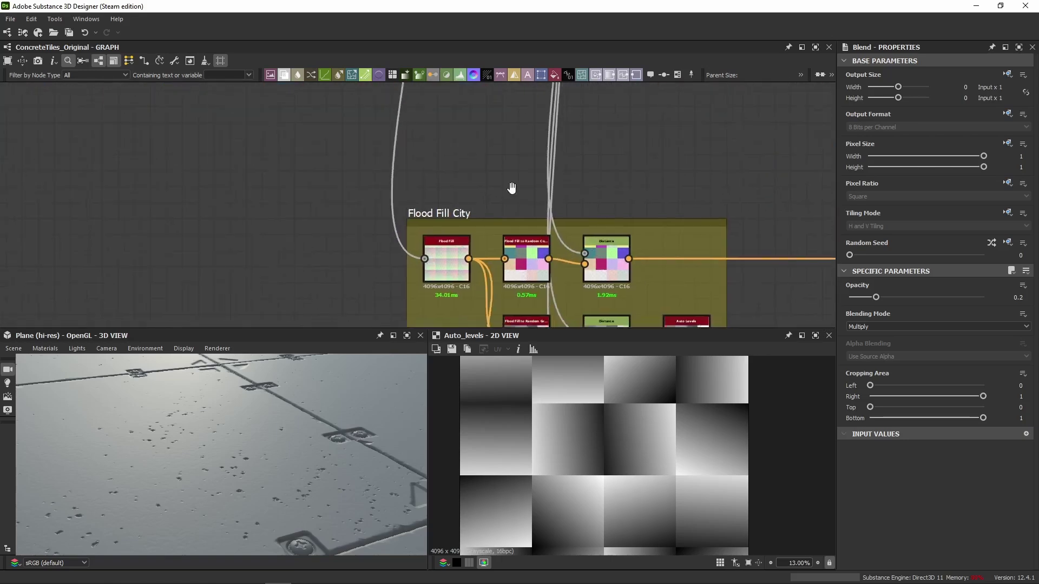
middle_drag(405, 128, 386, 95)
scroll(530, 258, up, 3)
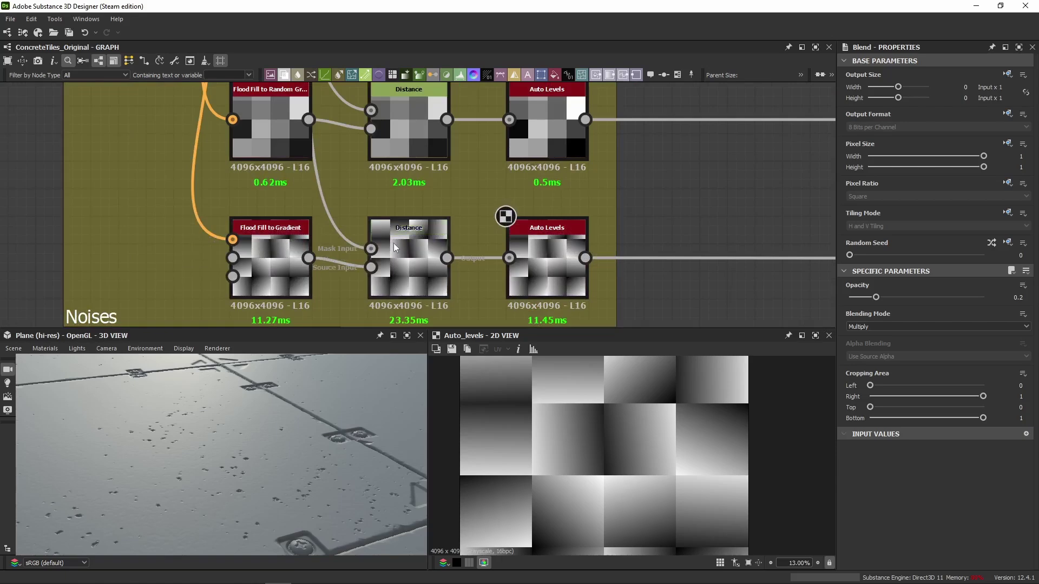
Examine the Distance and Auto Levels nodes that follow Flood Fill to Gradient.
double_click(409, 259)
click(546, 247)
double_click(546, 248)
Follow the gradient link from Auto Levels back to the Slope Variation Blend and view the Blend in 2D.
scroll(546, 247, down, 10)
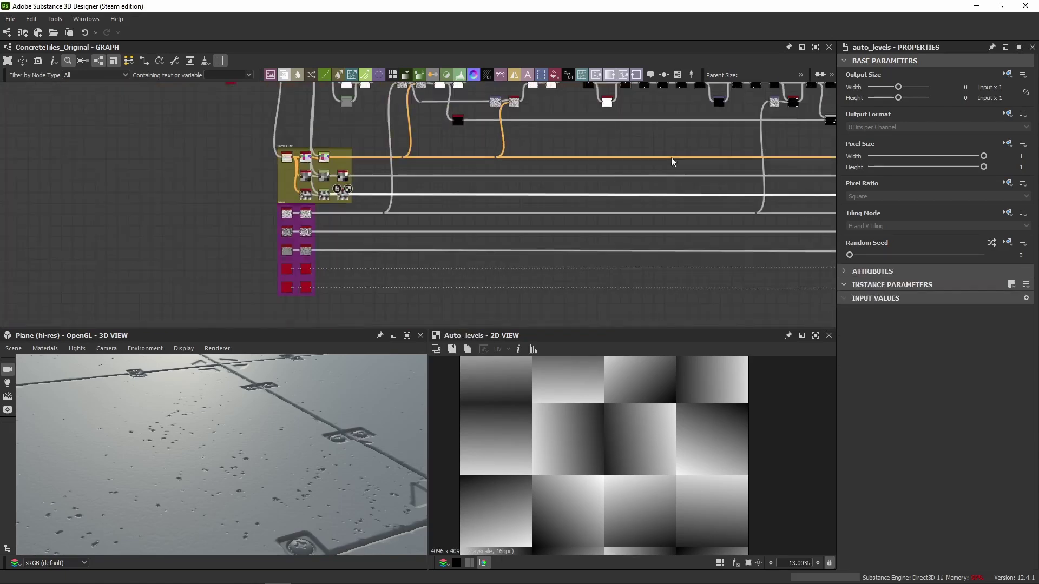
scroll(591, 213, up, 6)
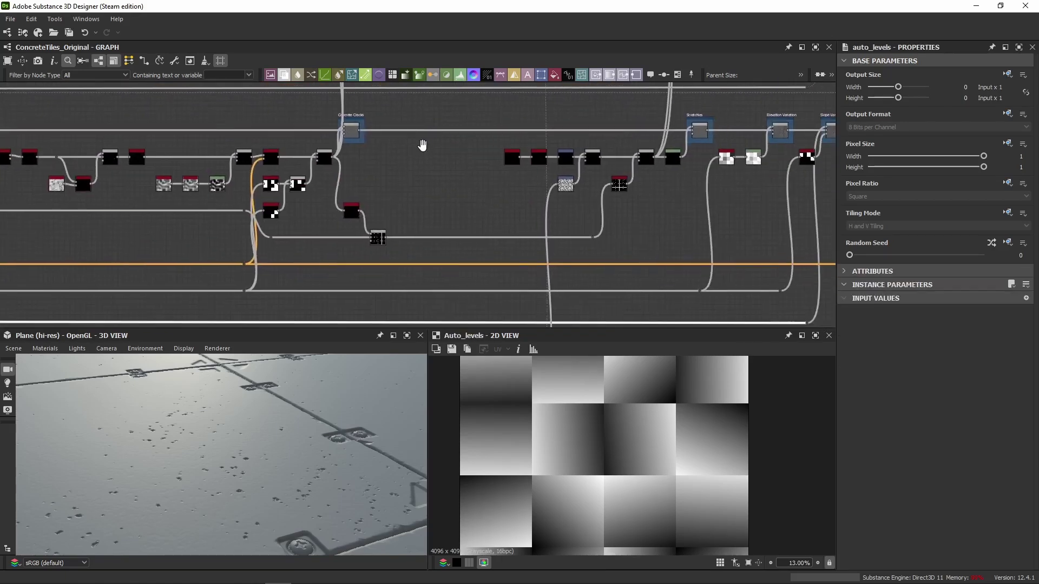
middle_drag(540, 182, 415, 182)
scroll(512, 177, up, 5)
middle_drag(511, 177, 397, 249)
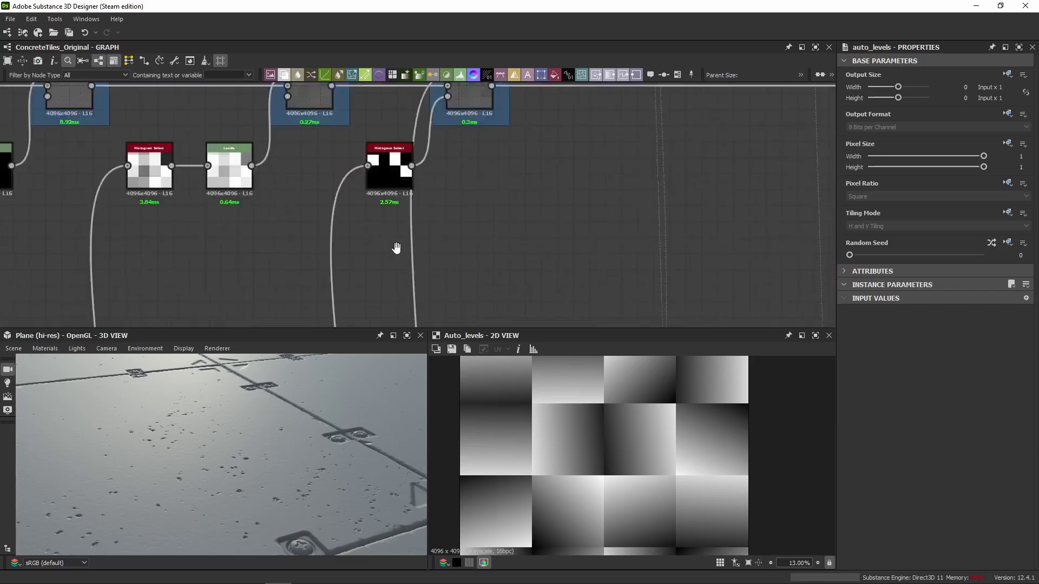
scroll(505, 149, down, 5)
scroll(487, 222, down, 2)
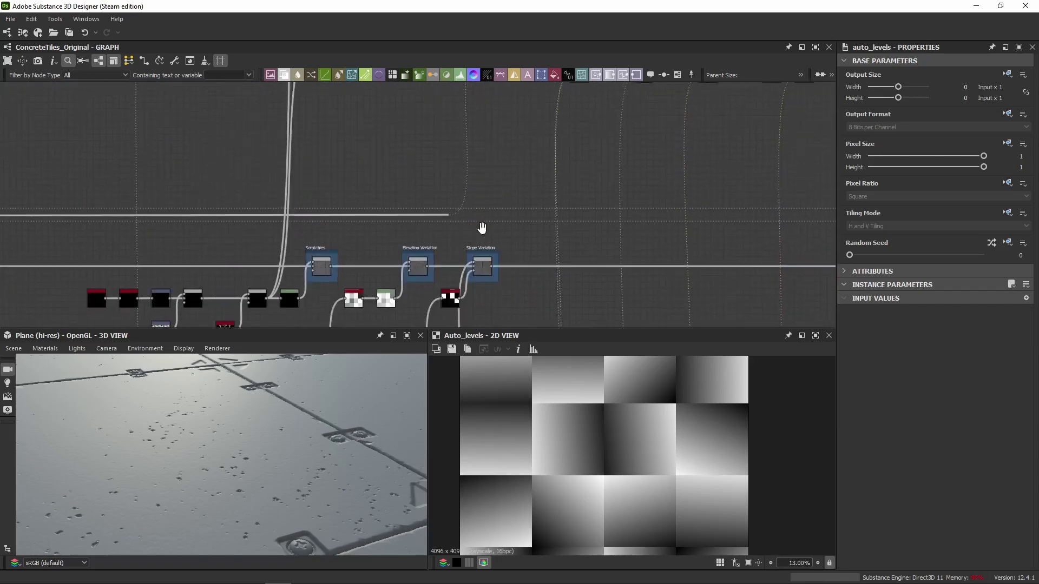
scroll(470, 244, up, 7)
scroll(491, 177, up, 1)
middle_drag(491, 177, 484, 94)
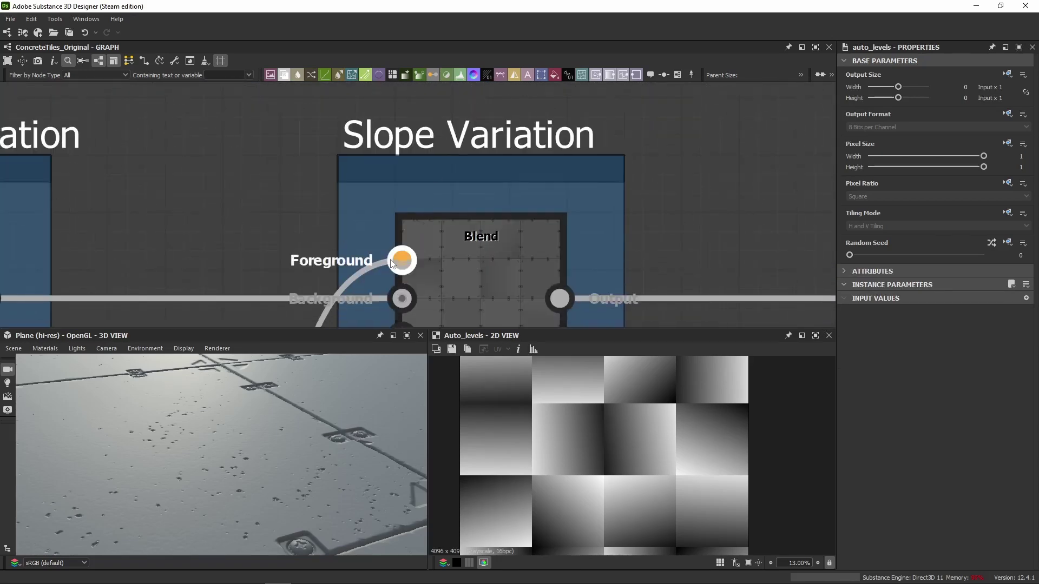
double_click(433, 287)
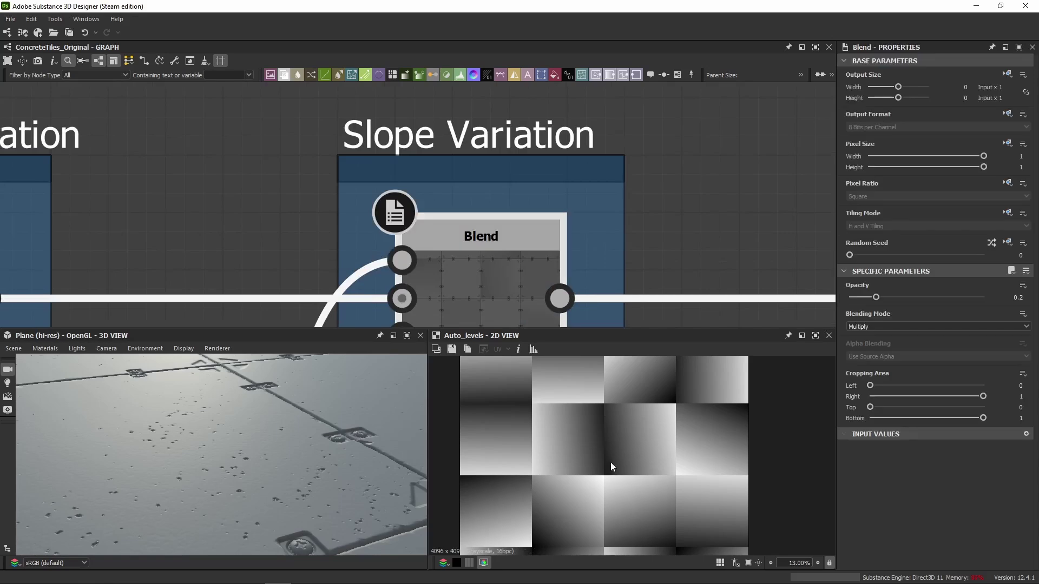
middle_drag(482, 309, 482, 220)
Try an opacity of 1 on the Slope Variation Blend, inspect the tiles in 3D, and undo the change.
click(1019, 297)
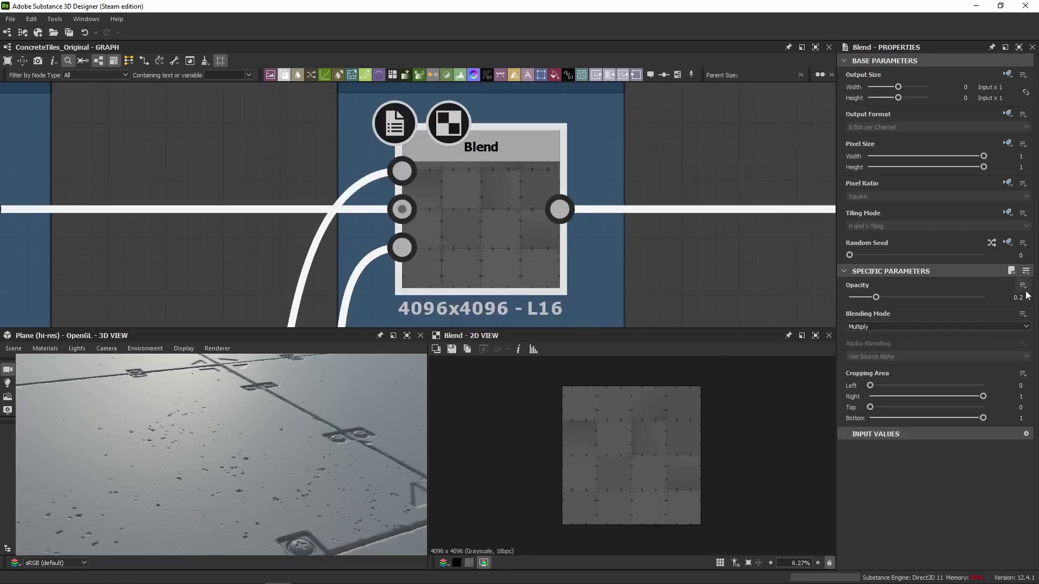
click(502, 245)
scroll(280, 443, down, 3)
drag(903, 297, 987, 297)
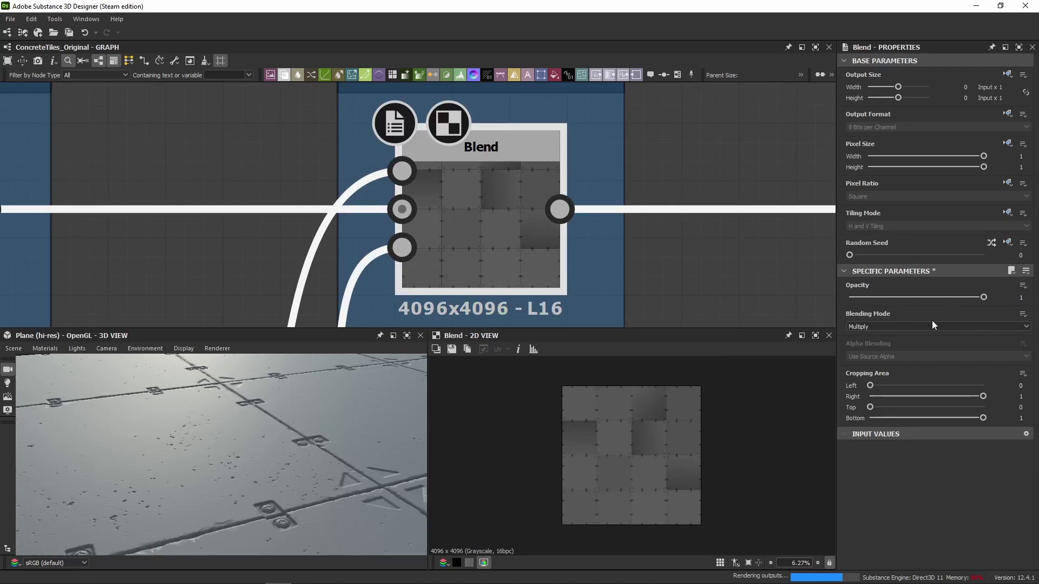
drag(285, 428, 174, 518)
key(ctrl+z)
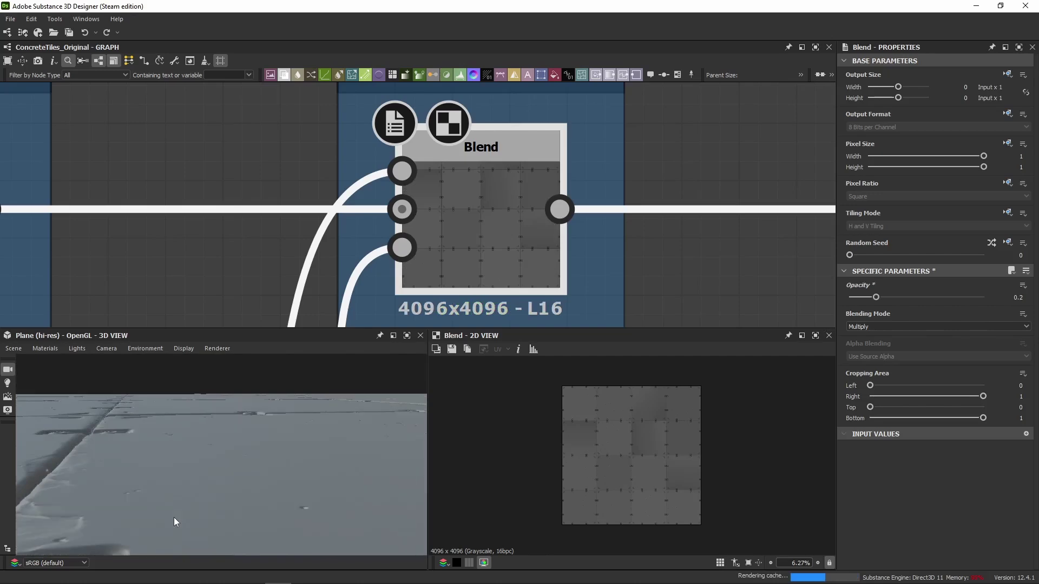
Follow the height chain to the Levels Holding It Down node and examine its output and histogram.
scroll(473, 219, down, 10)
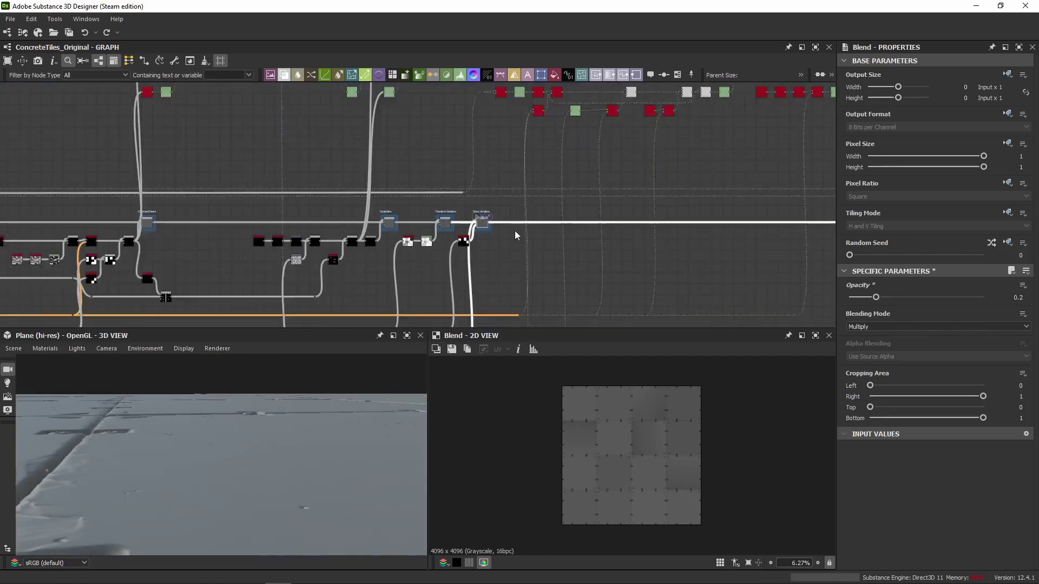
scroll(564, 226, up, 8)
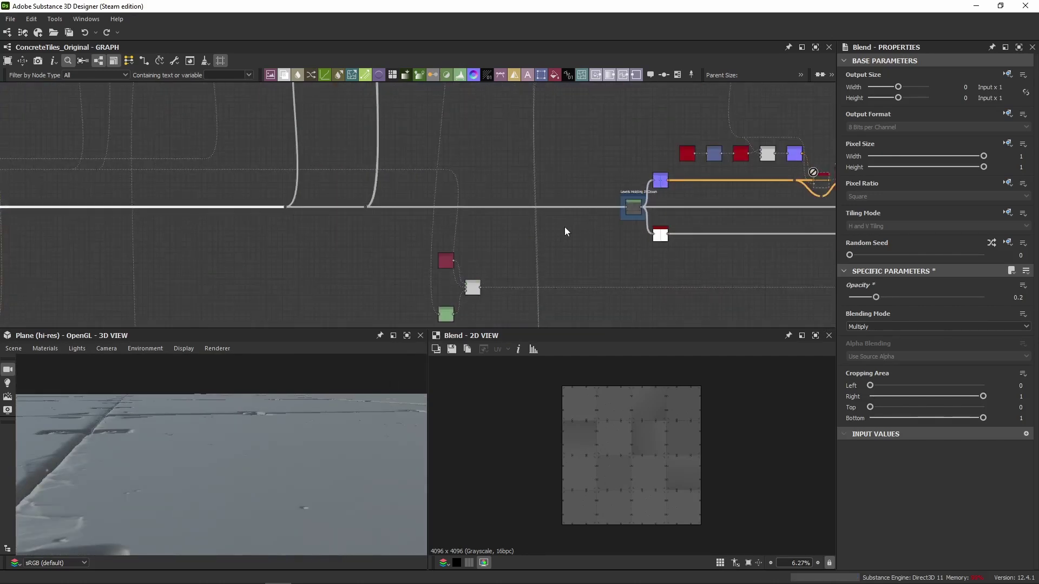
middle_drag(602, 221, 492, 240)
scroll(492, 240, down, 3)
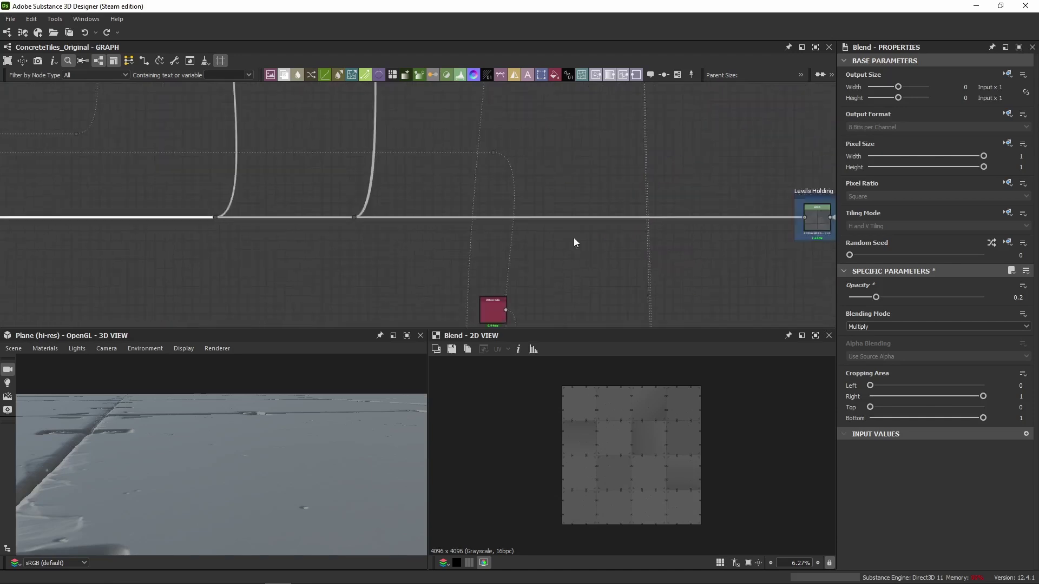
middle_drag(431, 216, 526, 212)
scroll(680, 228, down, 6)
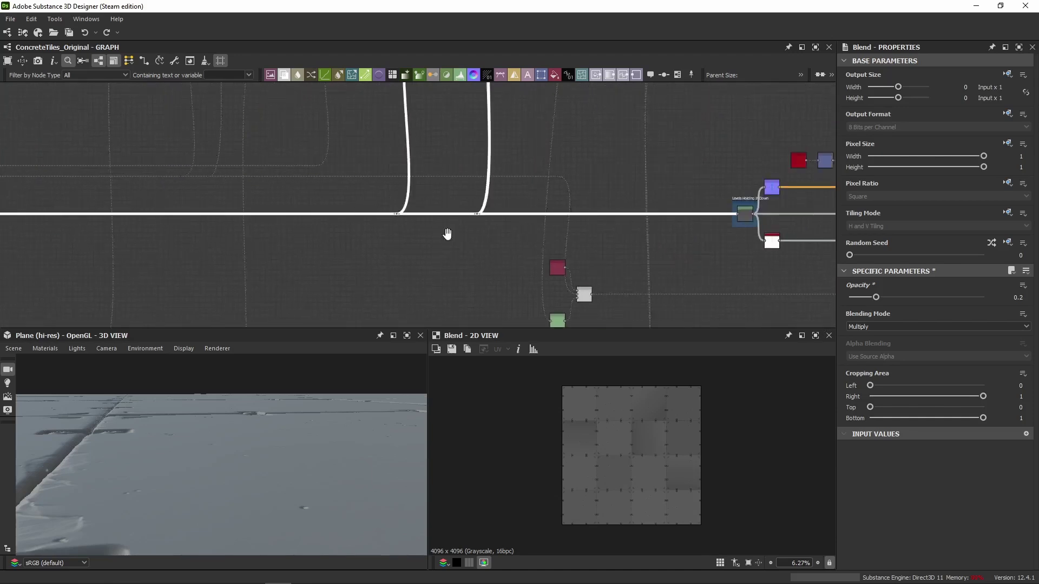
scroll(308, 204, up, 4)
scroll(573, 227, up, 3)
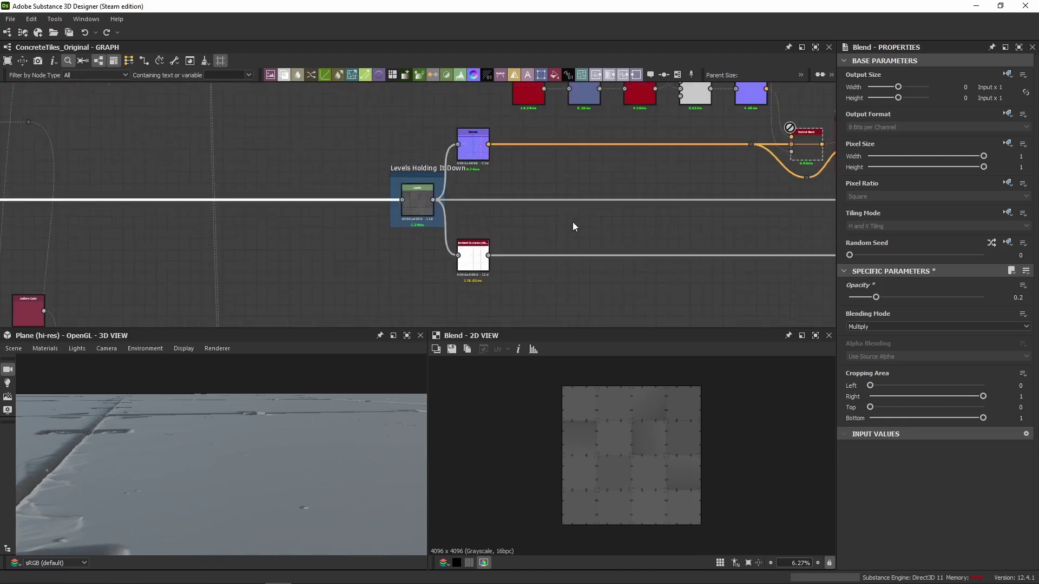
click(417, 201)
middle_drag(600, 226, 462, 190)
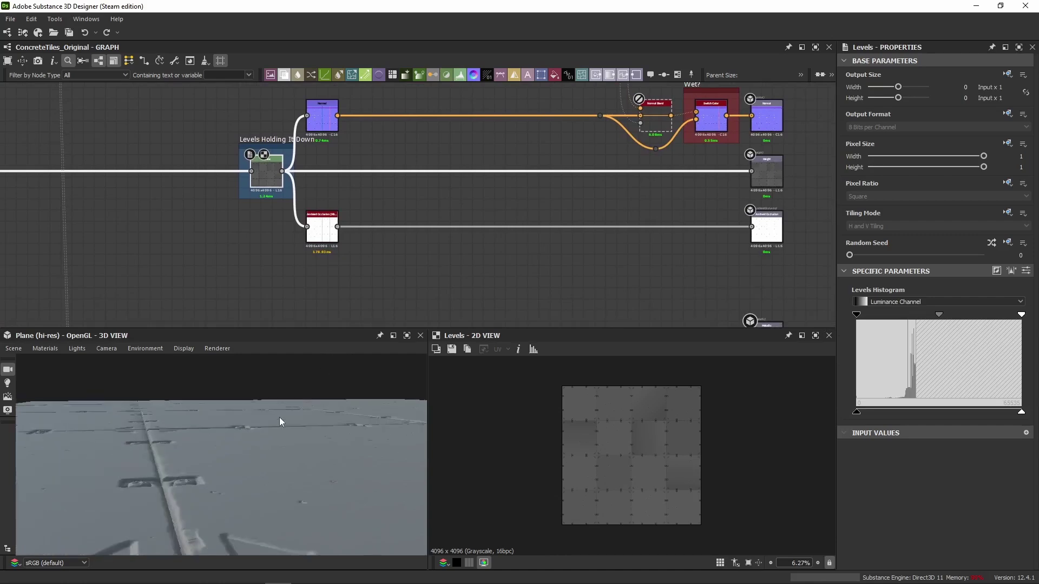
Enlarge the 3D and 2D views and inspect the concrete tiles' height from several angles in 3D.
scroll(279, 418, down, 3)
middle_drag(497, 242, 456, 236)
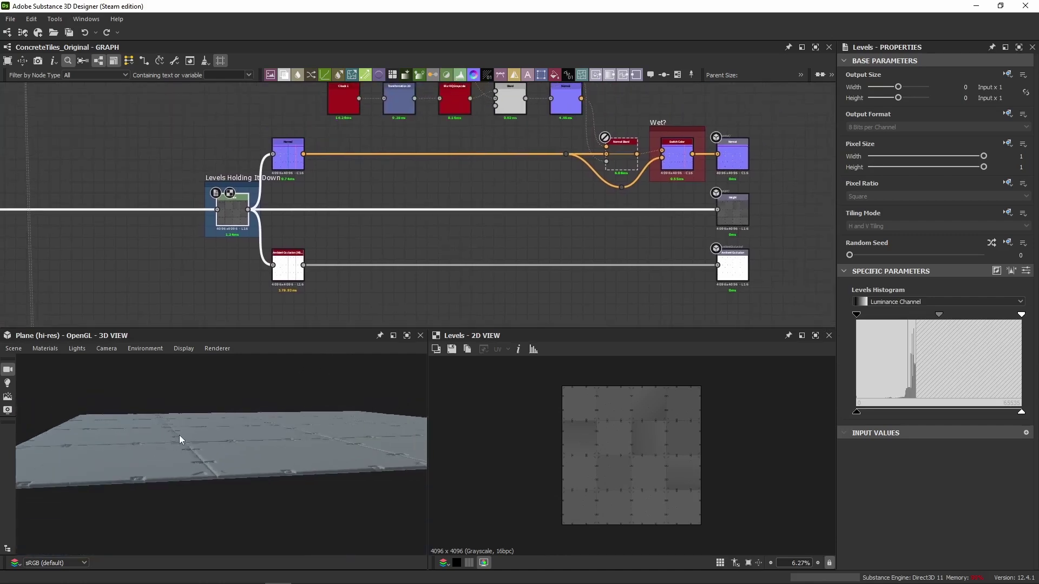
drag(178, 433, 240, 329)
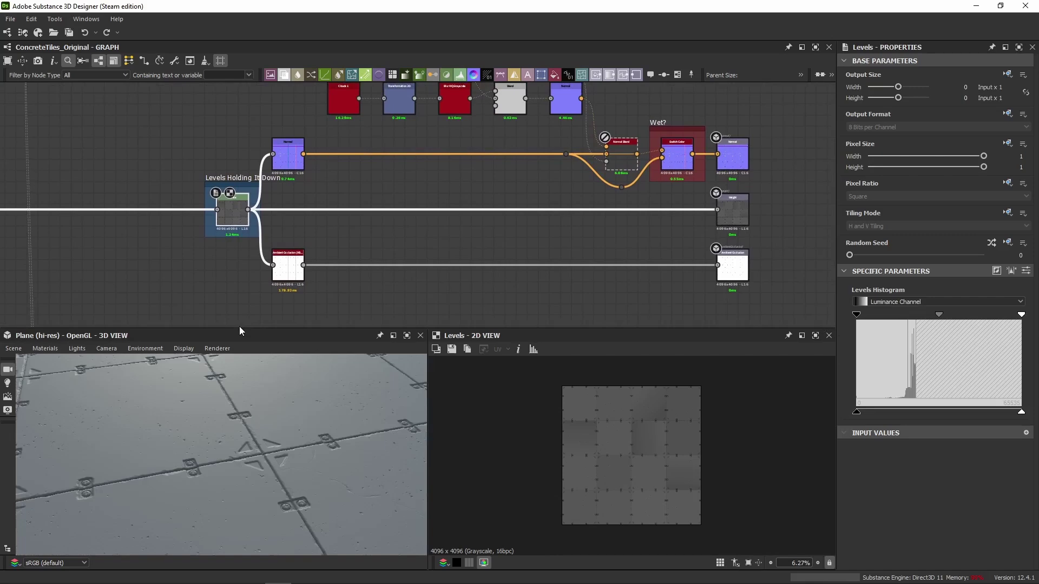
drag(239, 326, 244, 293)
drag(233, 381, 210, 428)
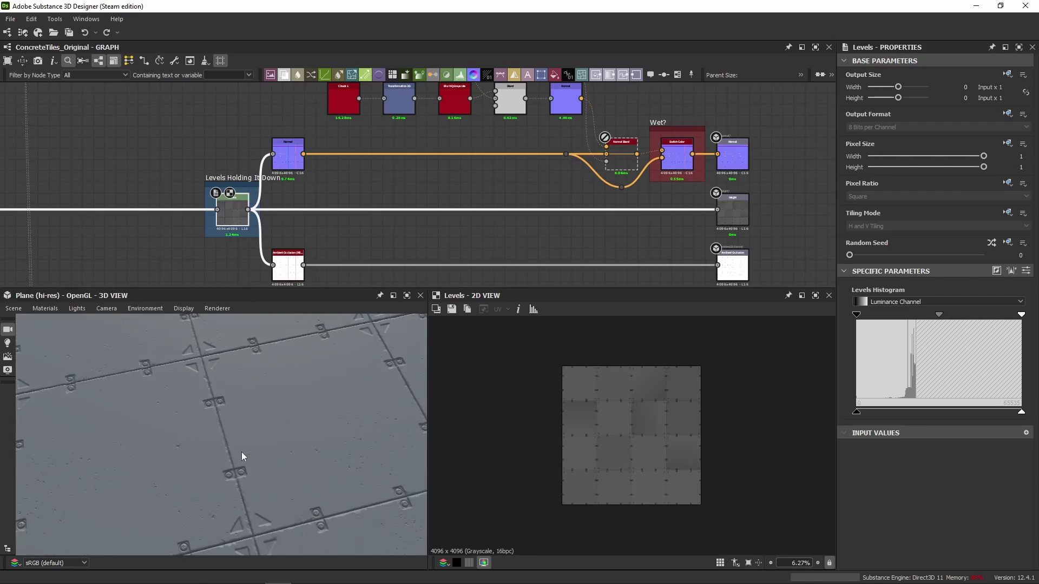
middle_drag(235, 261, 437, 235)
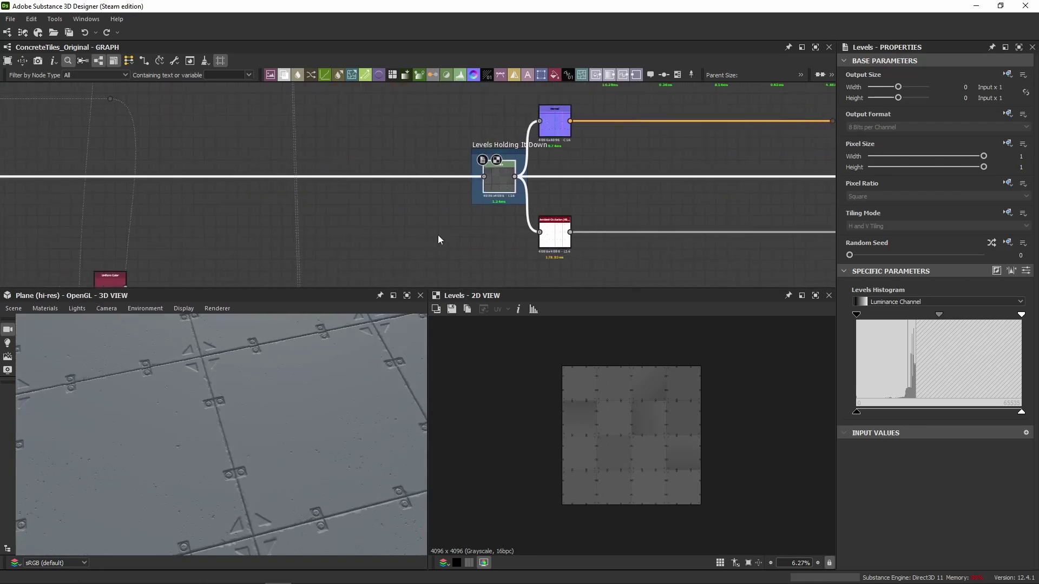
mouse_move(241, 431)
mouse_down()
mouse_move(261, 406)
mouse_move(215, 457)
mouse_move(241, 411)
mouse_up()
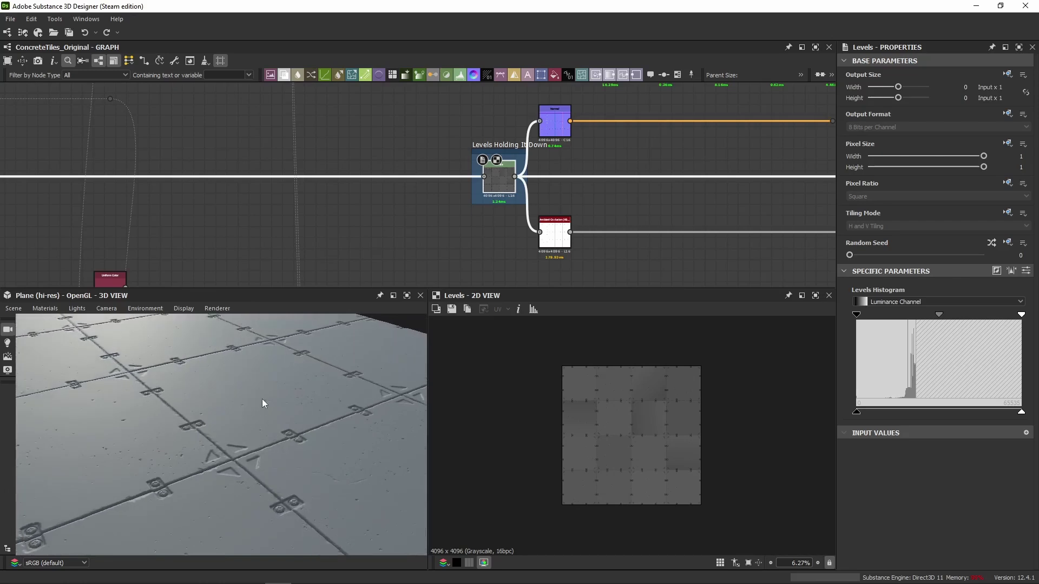
Examine the screws, grooves and triangular marks at the tile joints up close, along with the normal, height and ambient occlusion branches.
middle_drag(360, 218, 292, 169)
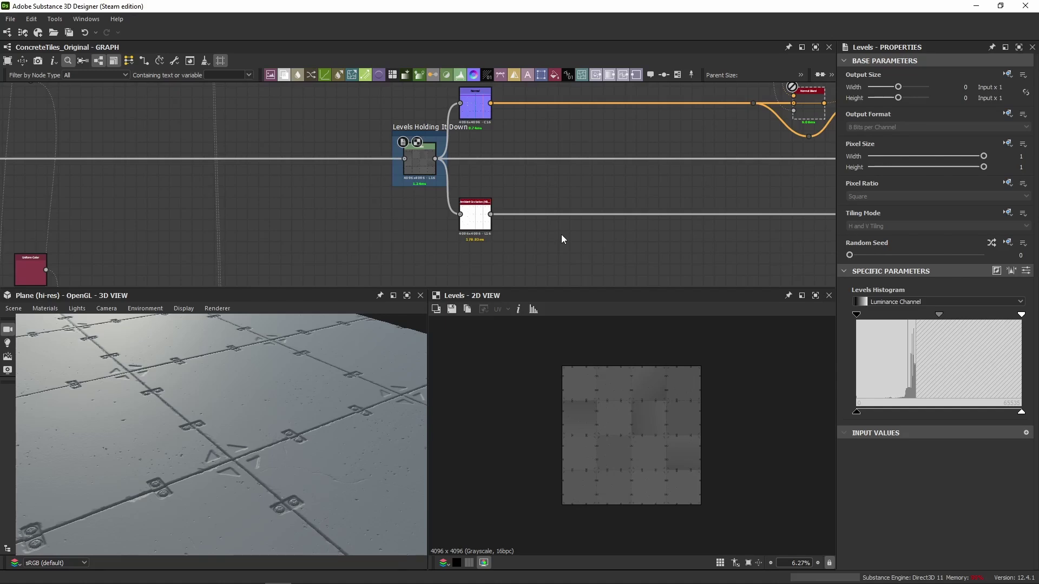
scroll(229, 452, up, 6)
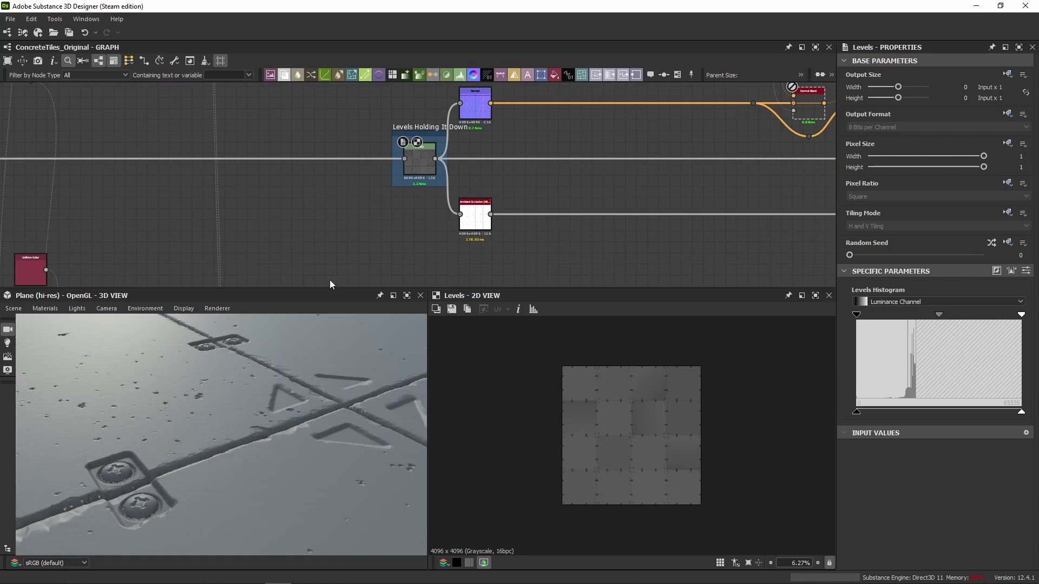
middle_drag(330, 281, 295, 295)
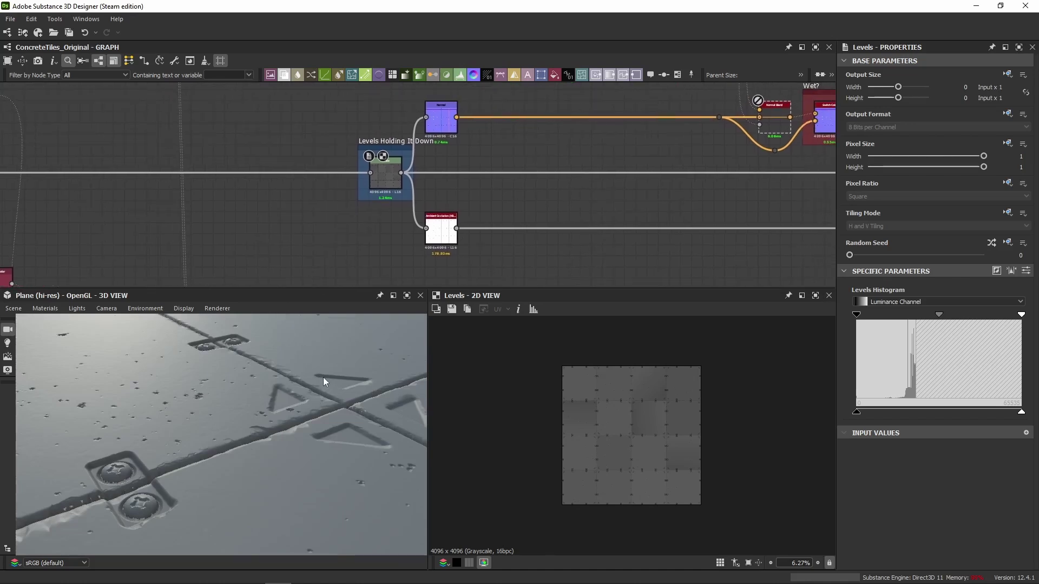
drag(323, 377, 287, 387)
scroll(303, 211, down, 3)
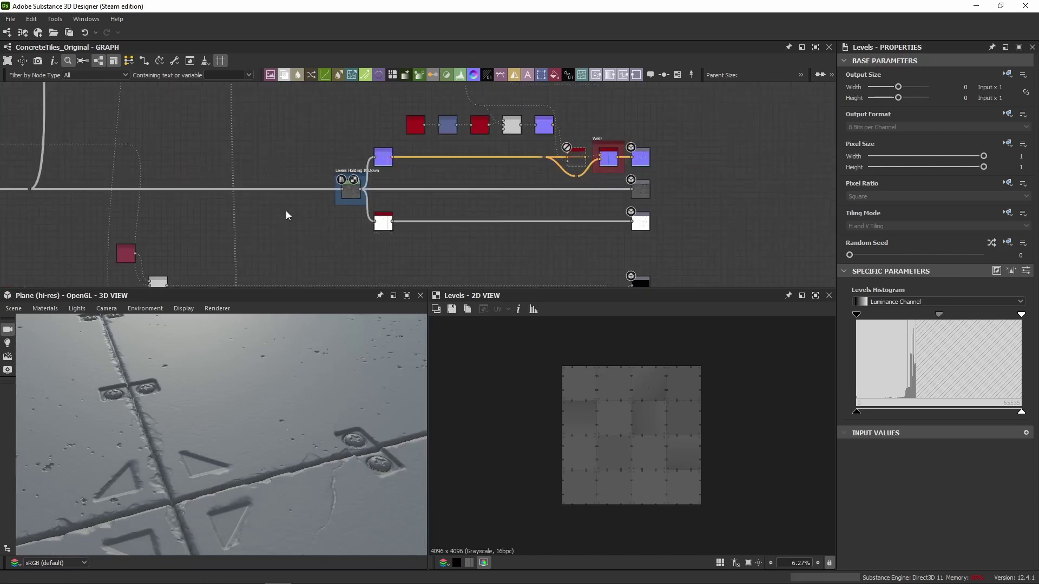
middle_drag(271, 173, 292, 144)
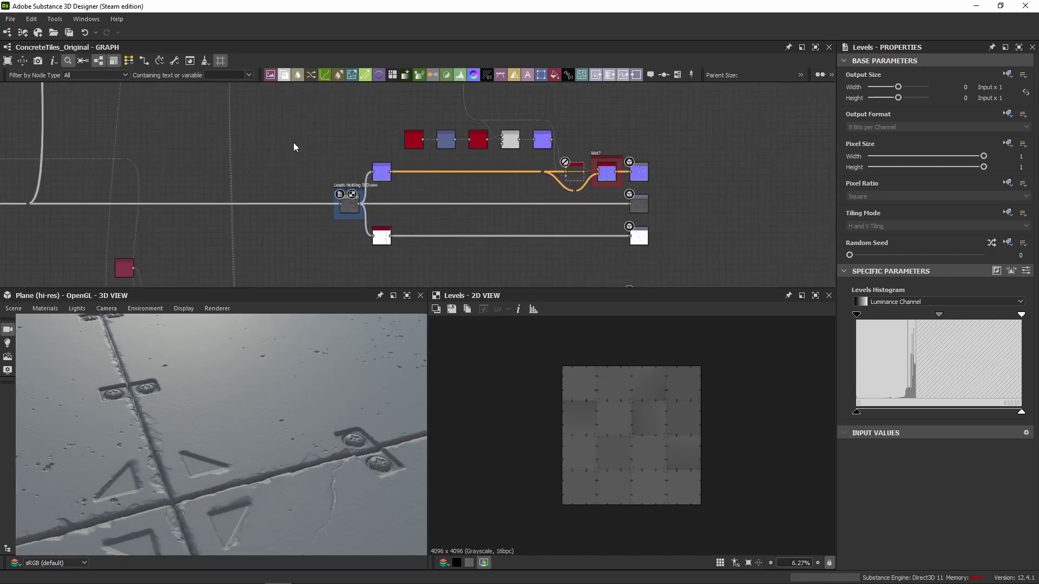
drag(293, 126, 688, 265)
Connect the Sharpen node to the Base Color output in place of the Uniform Color and inspect the coloured tiles in 3D.
middle_drag(264, 167, 336, 278)
scroll(153, 88, down, 2)
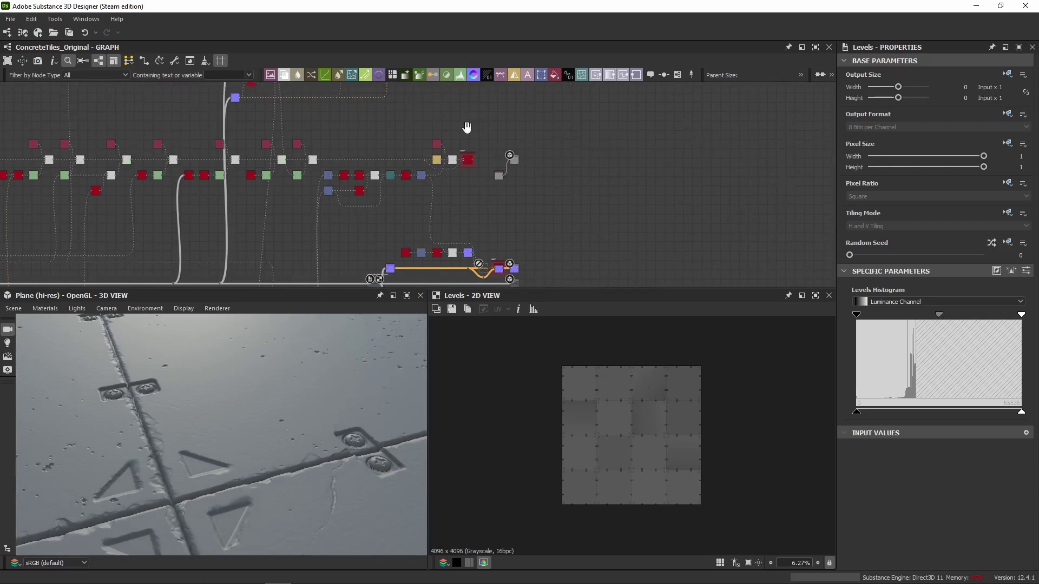
scroll(489, 151, up, 6)
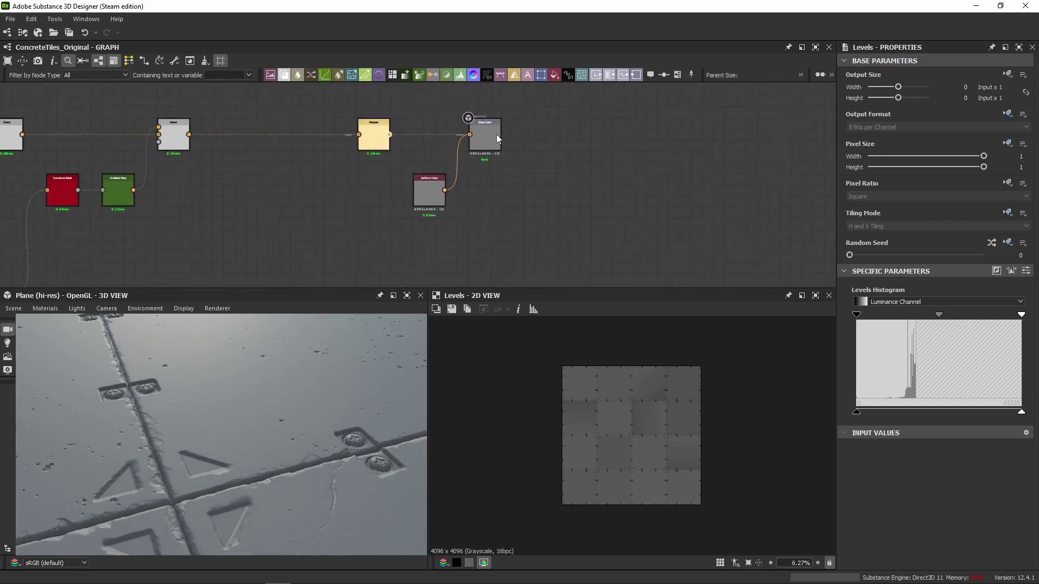
click(495, 135)
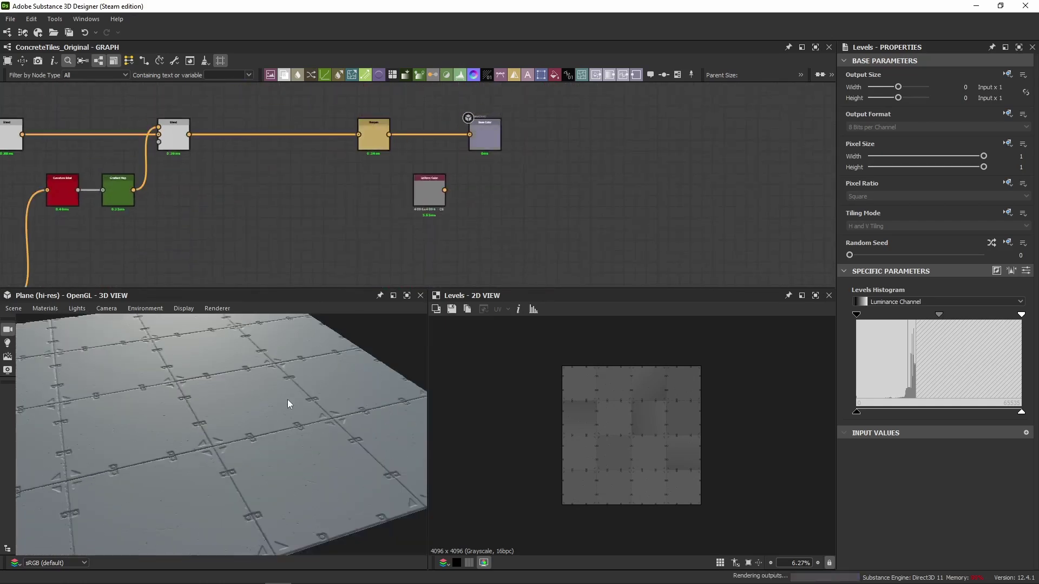
drag(287, 399, 263, 428)
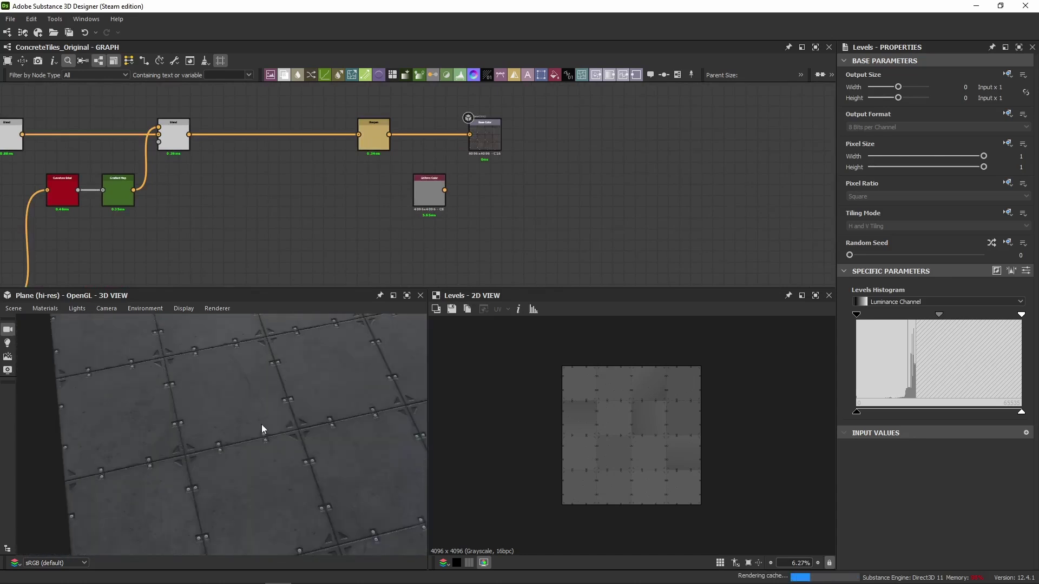